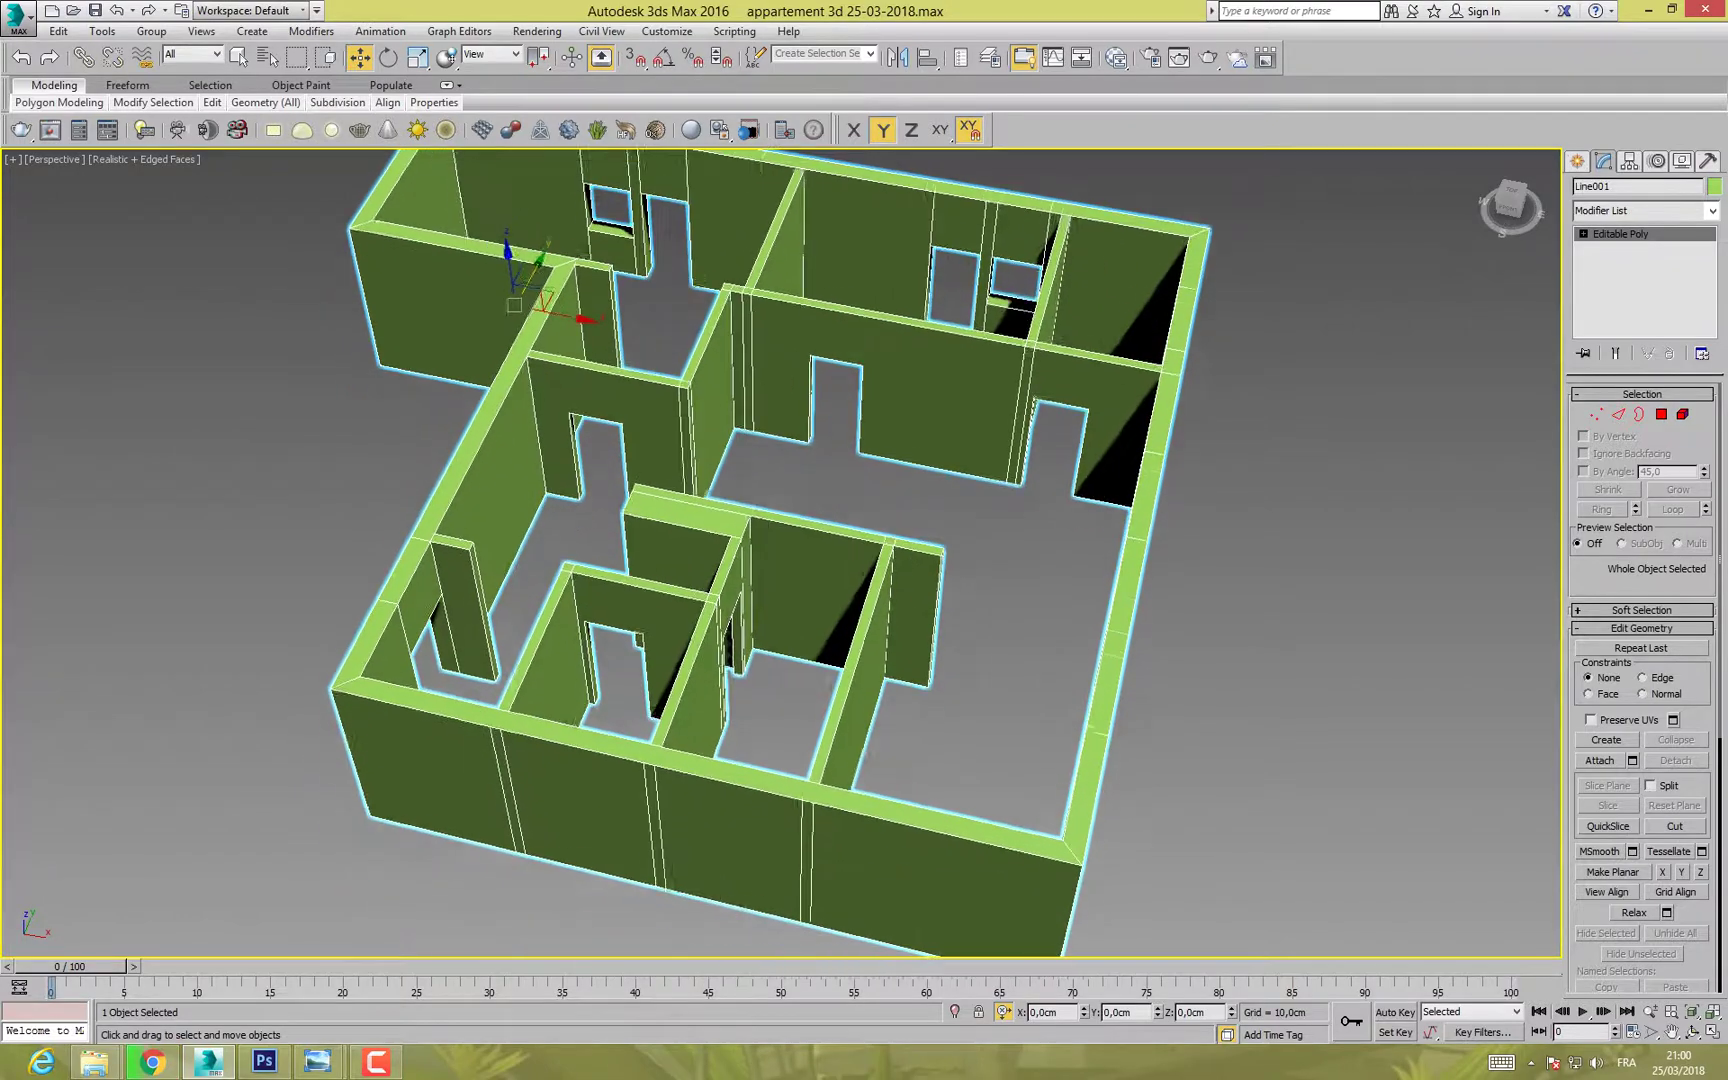
Step: Examine the apartment wall model and its door and window openings from several angles
alt+middle_drag(655, 660, 687, 662)
alt+middle_drag(819, 697, 980, 582)
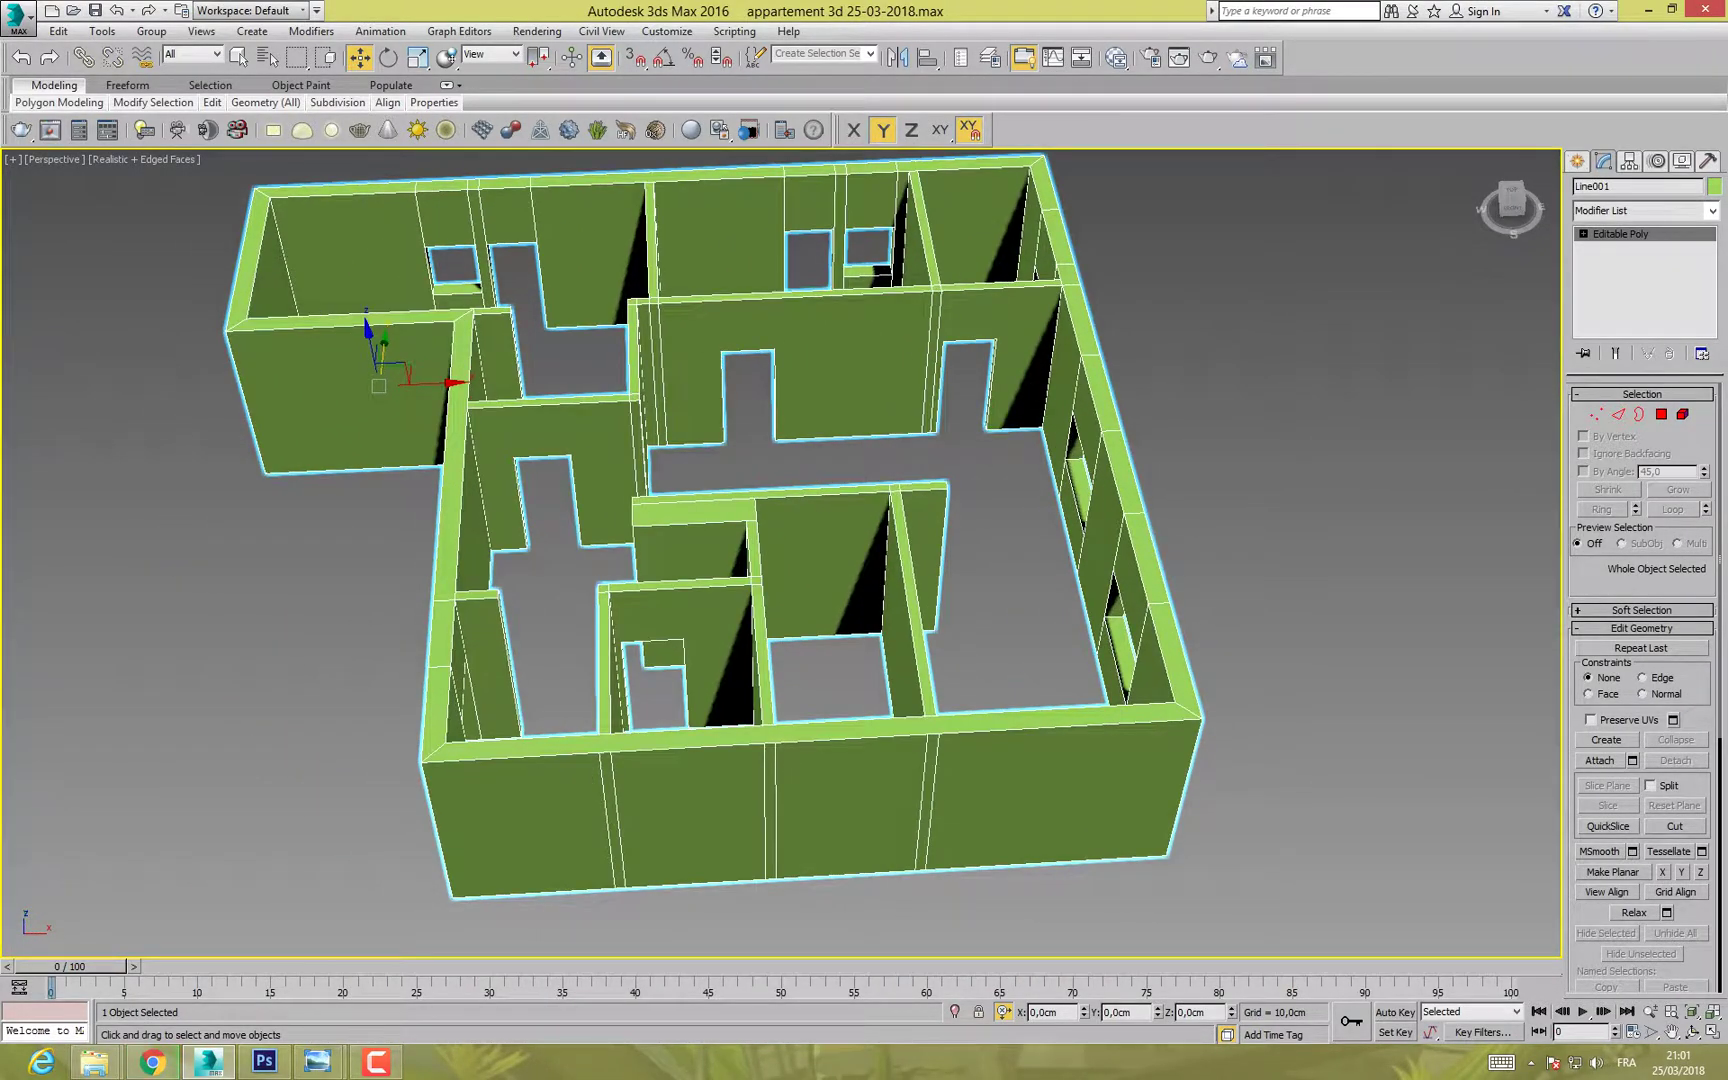
scroll(807, 510, down, 4)
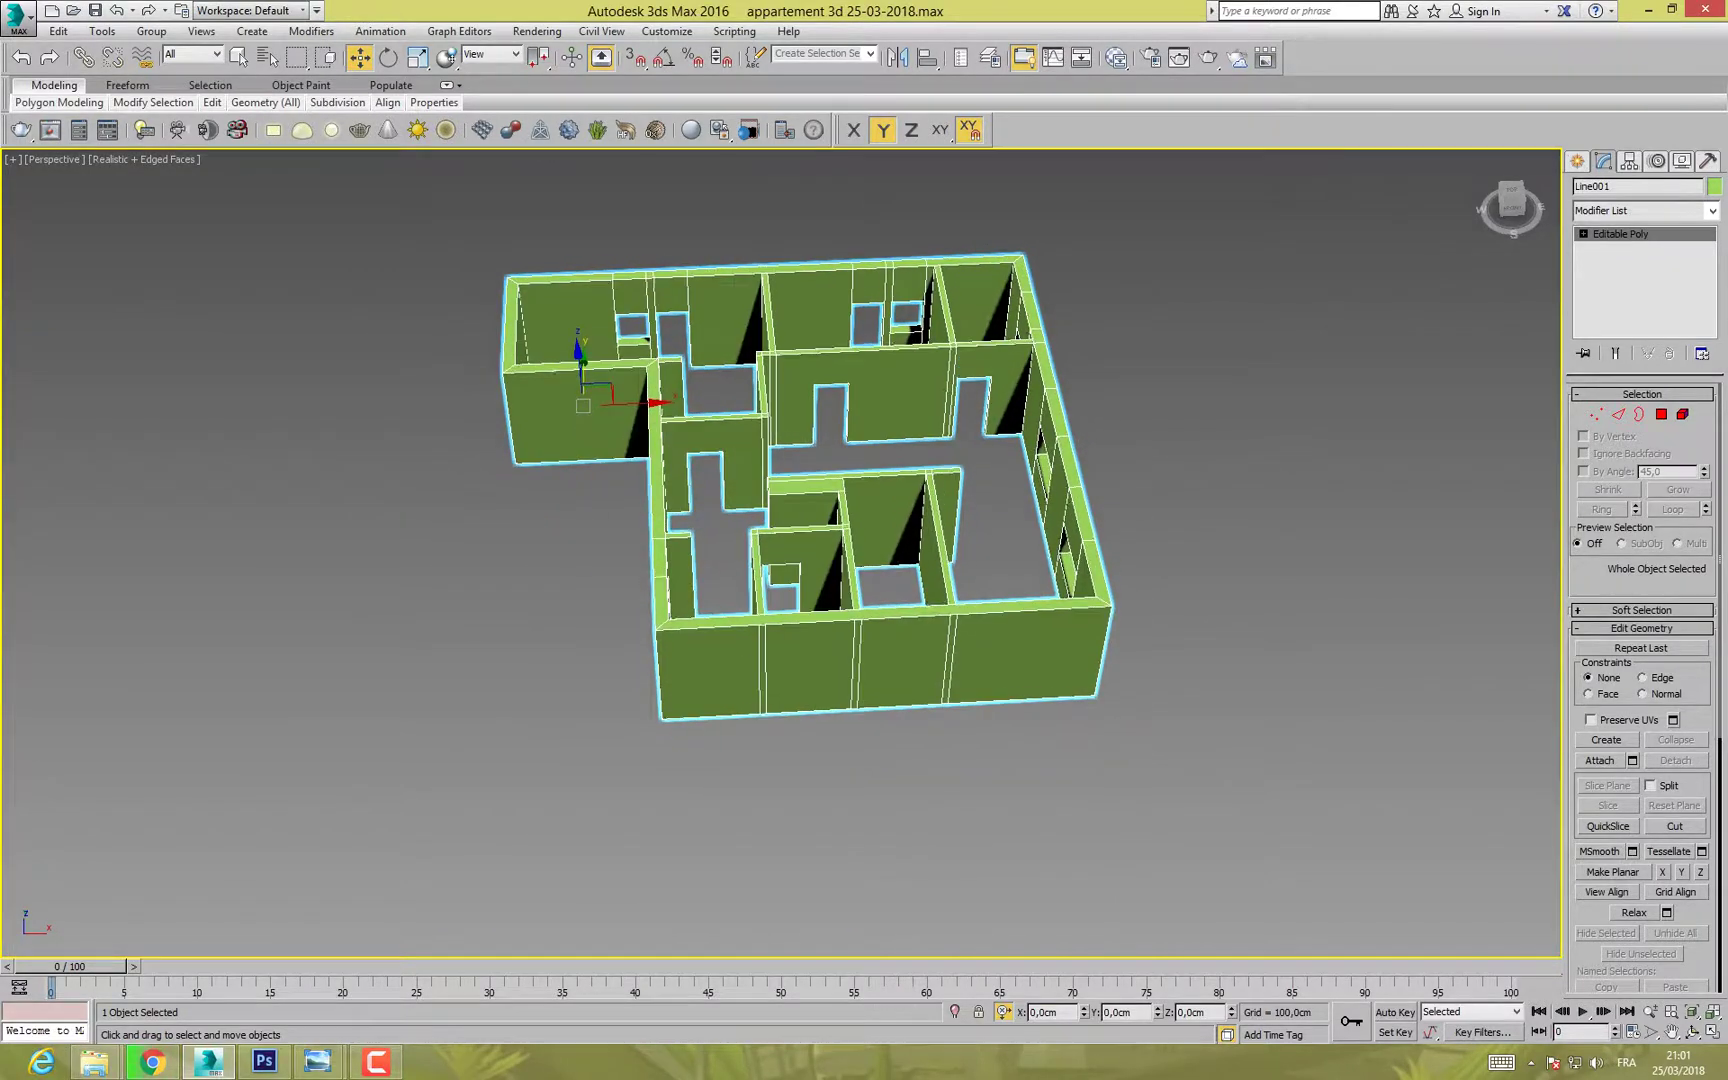
mouse_move(807, 510)
alt+middle_down()
mouse_move(936, 493)
mouse_move(858, 418)
mouse_move(975, 414)
mouse_move(808, 414)
mouse_move(820, 560)
mouse_move(805, 477)
alt+middle_up()
scroll(840, 485, up, 4)
scroll(805, 477, down, 3)
scroll(805, 477, up, 3)
middle_drag(805, 477, 775, 428)
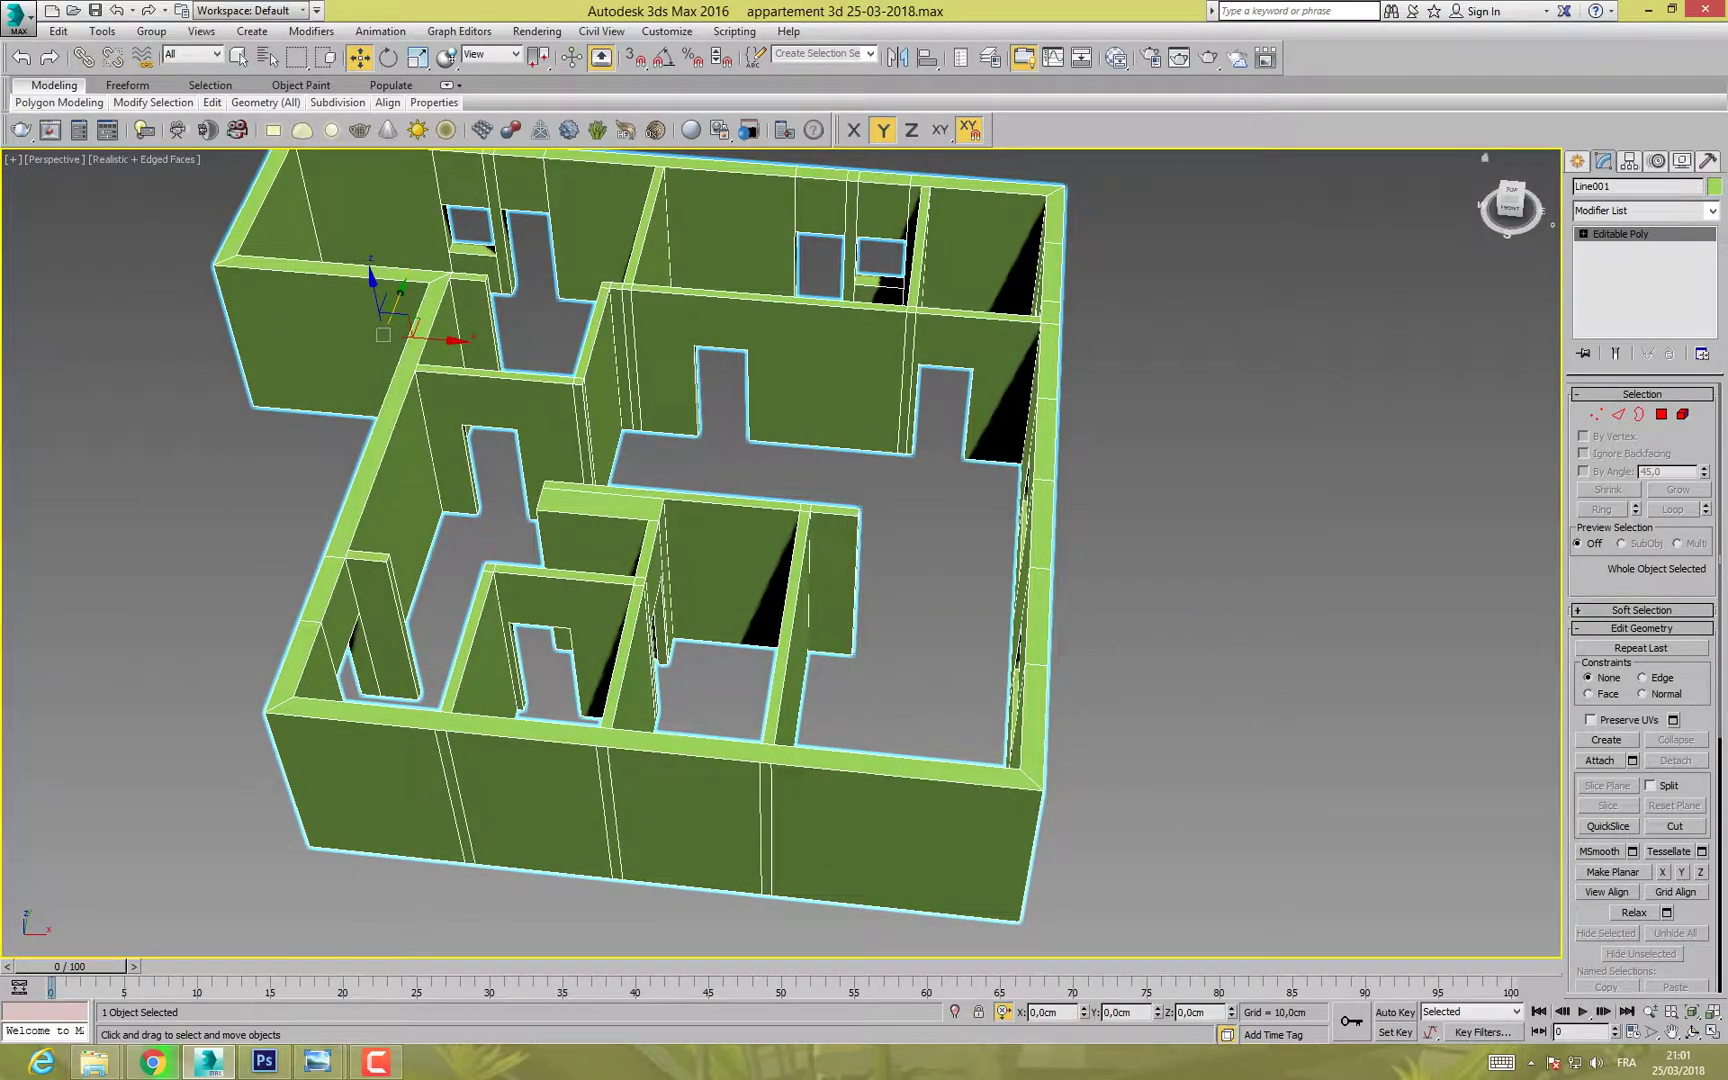
Step: With 3D snapping on, create a pivot door in the exterior wall's doorway, 120 cm wide, 30 cm deep and 200 cm high
click(1578, 161)
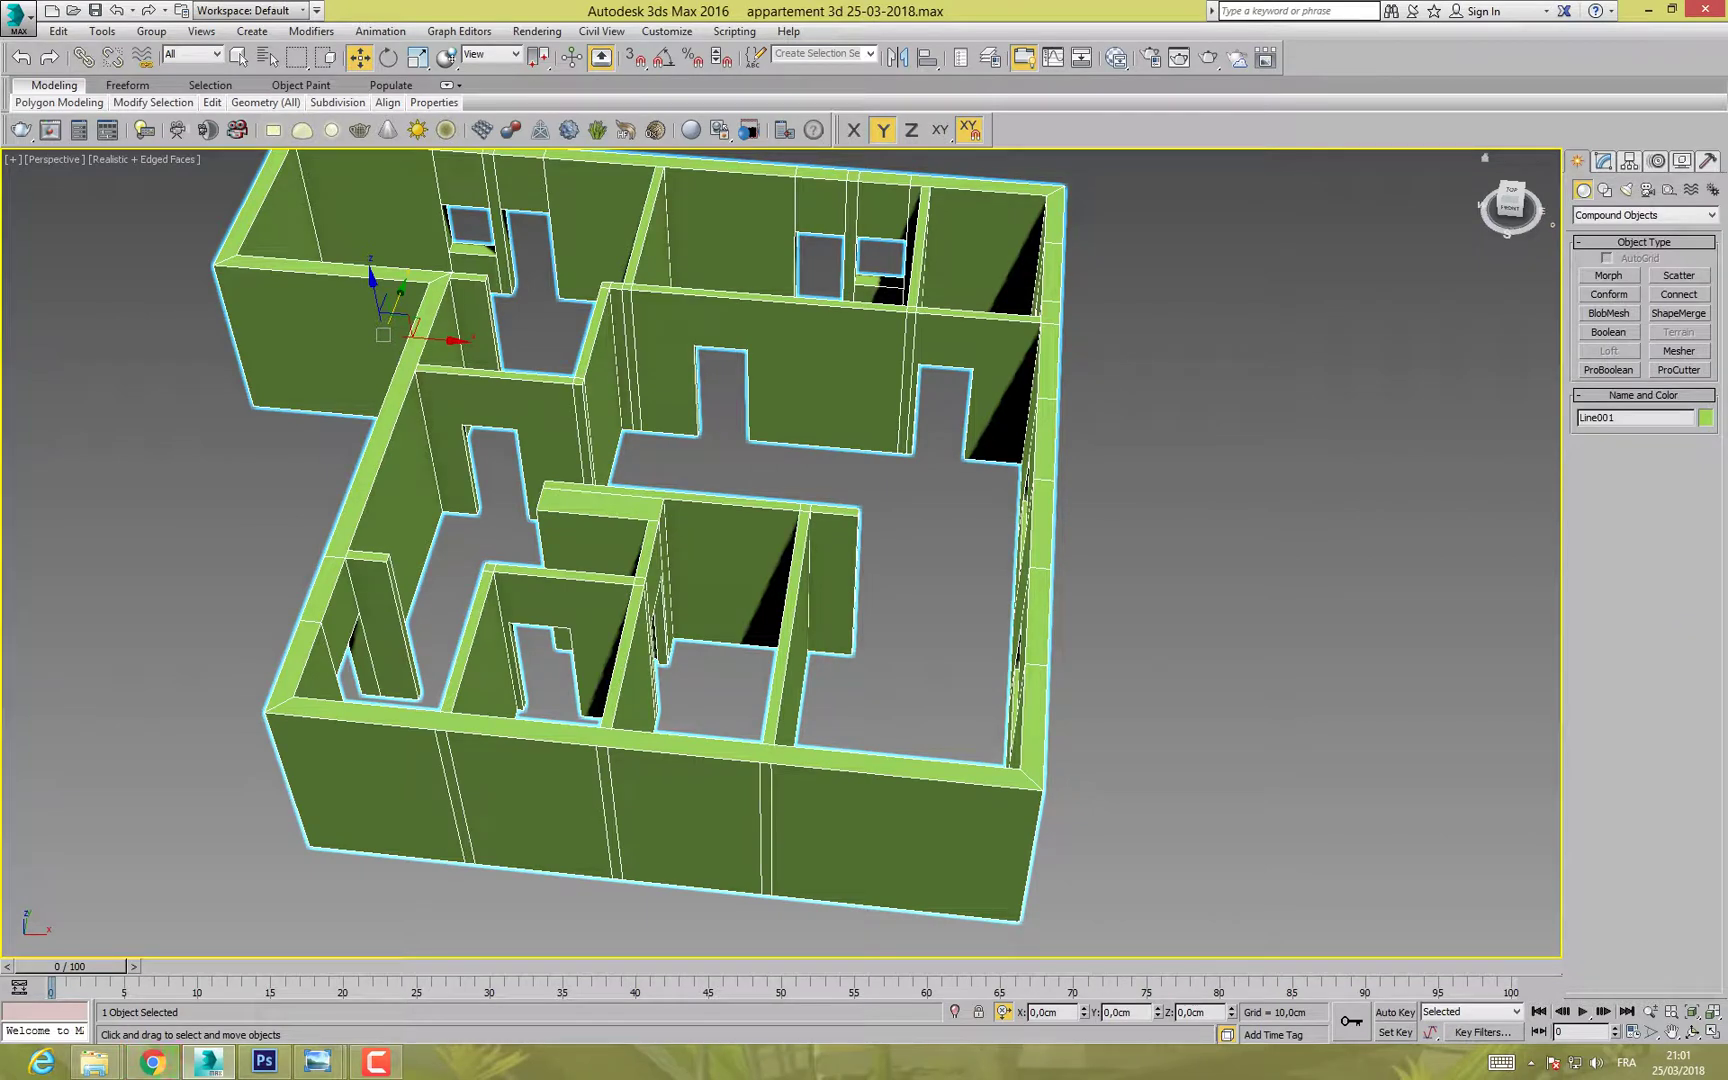
click(1612, 215)
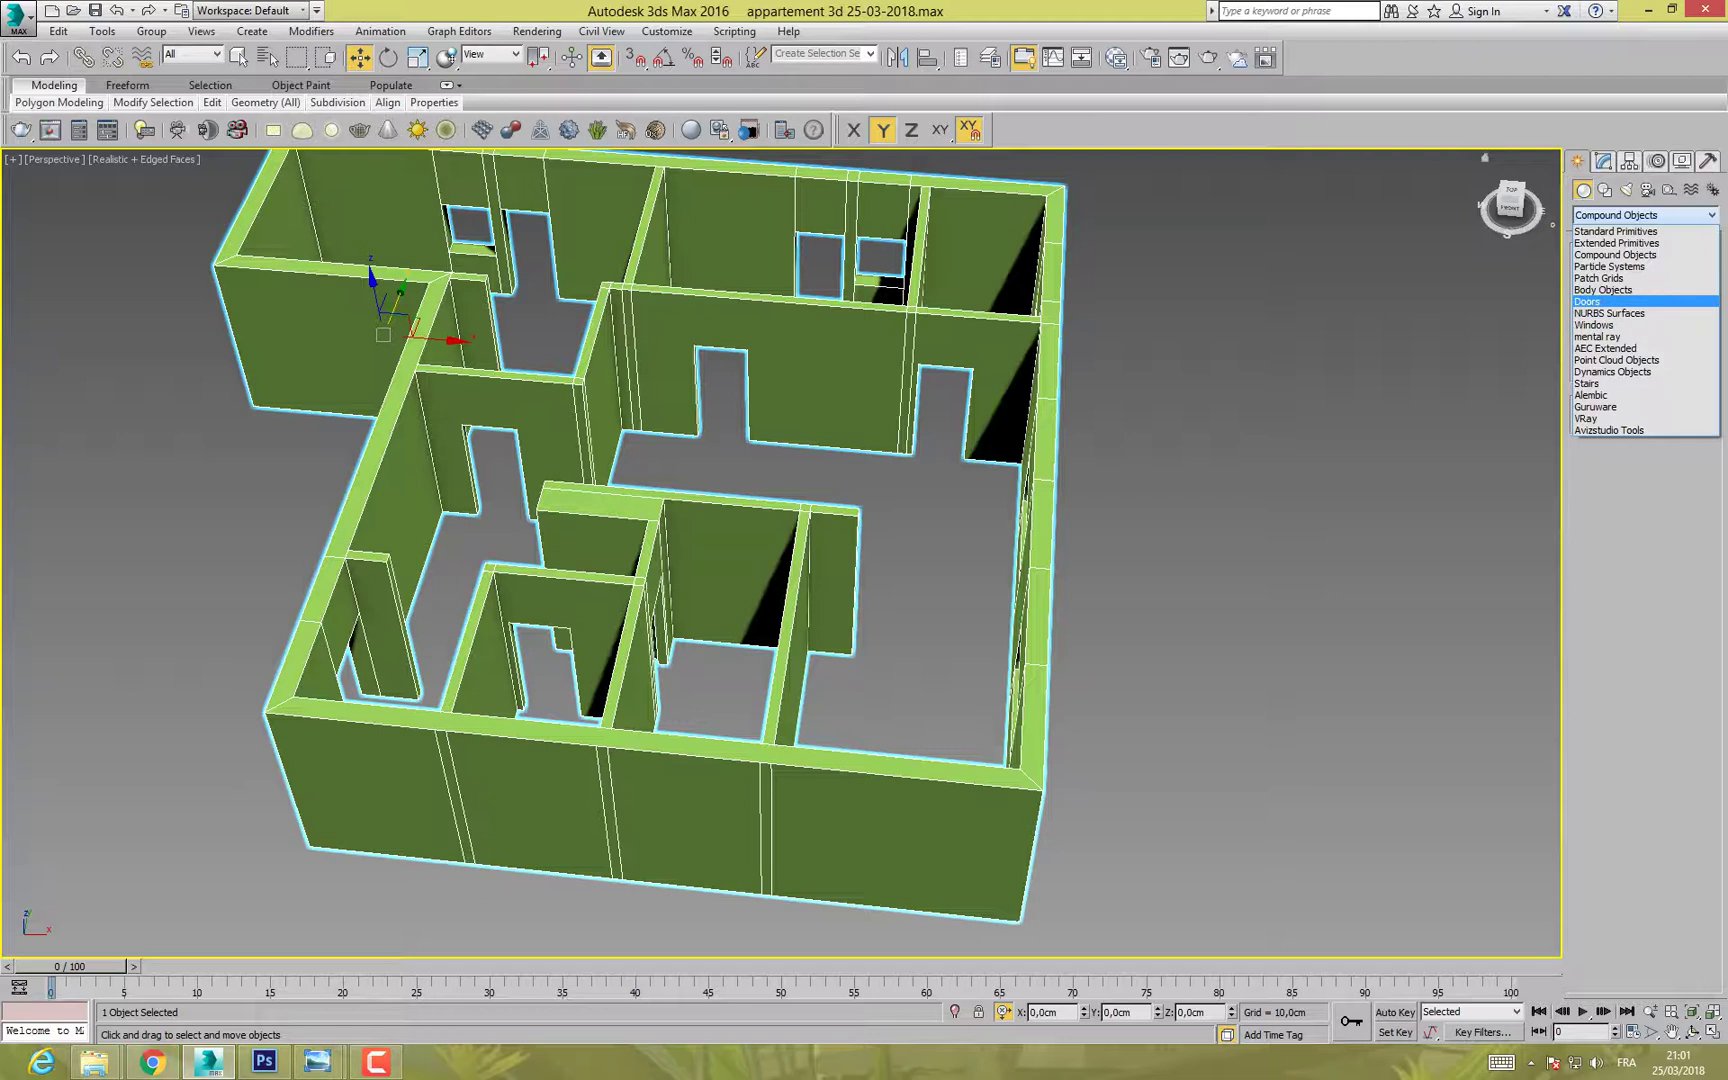
click(1600, 301)
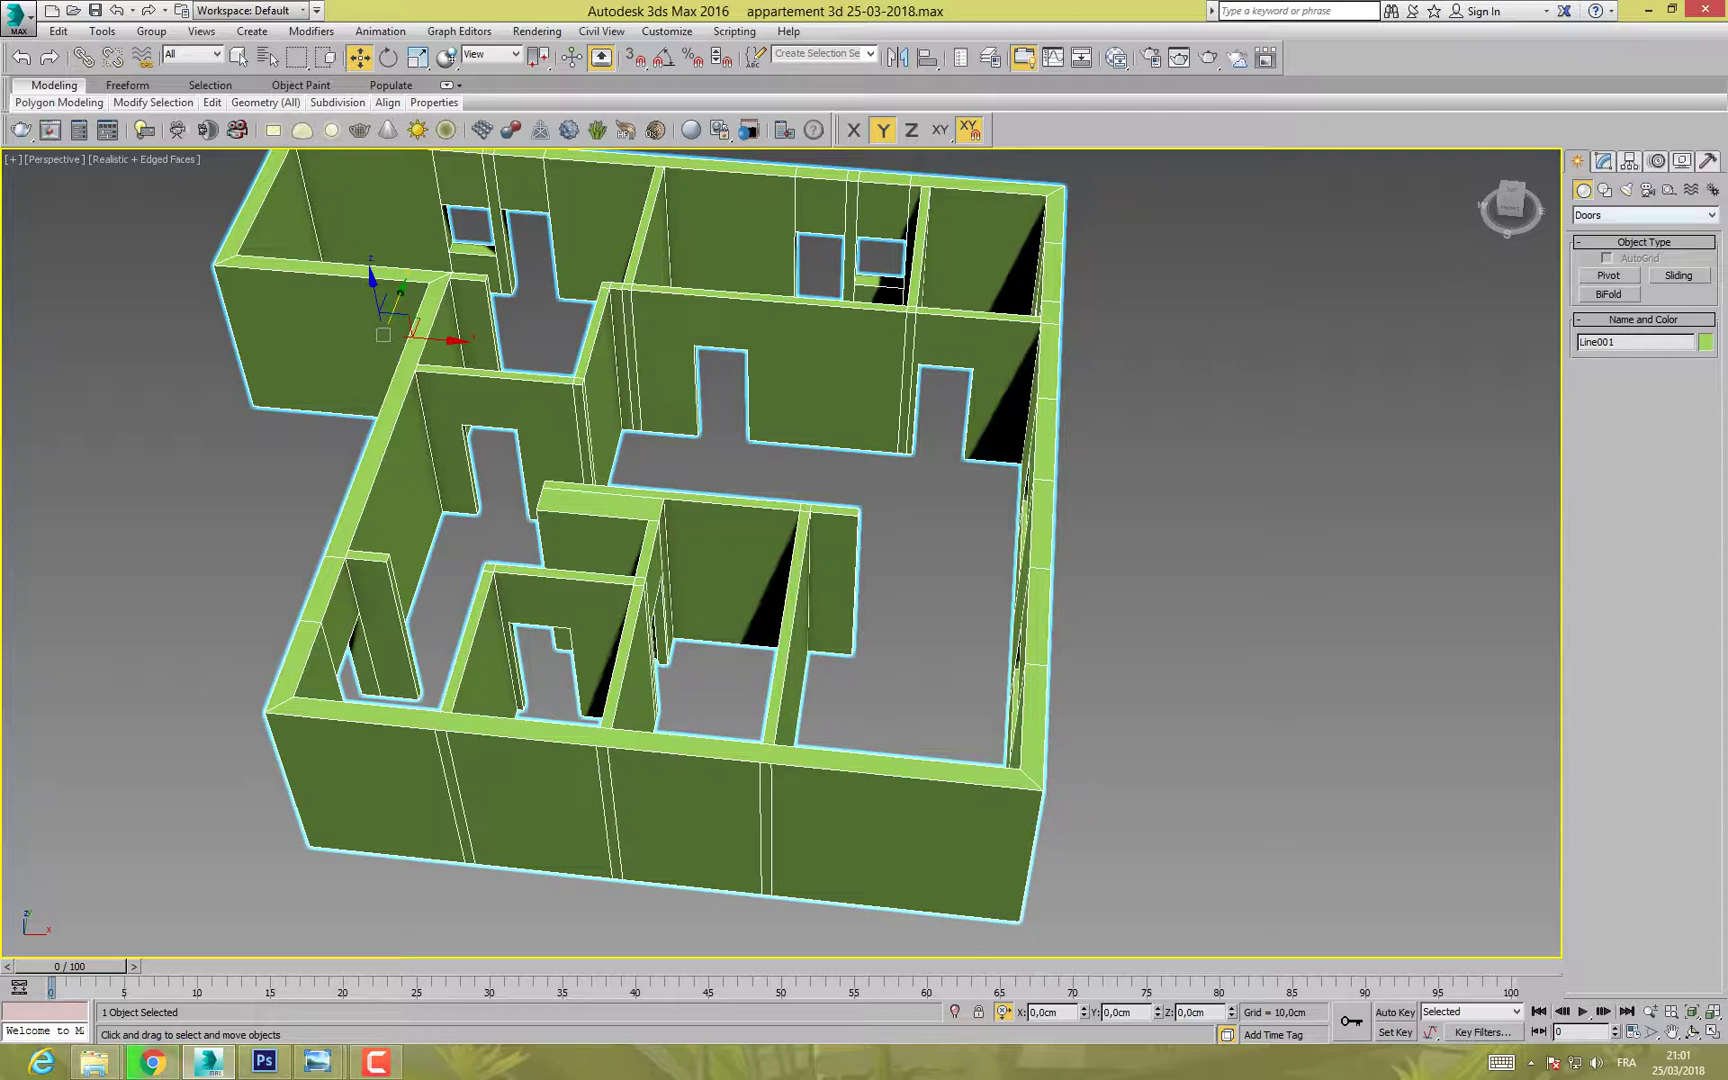
key(s)
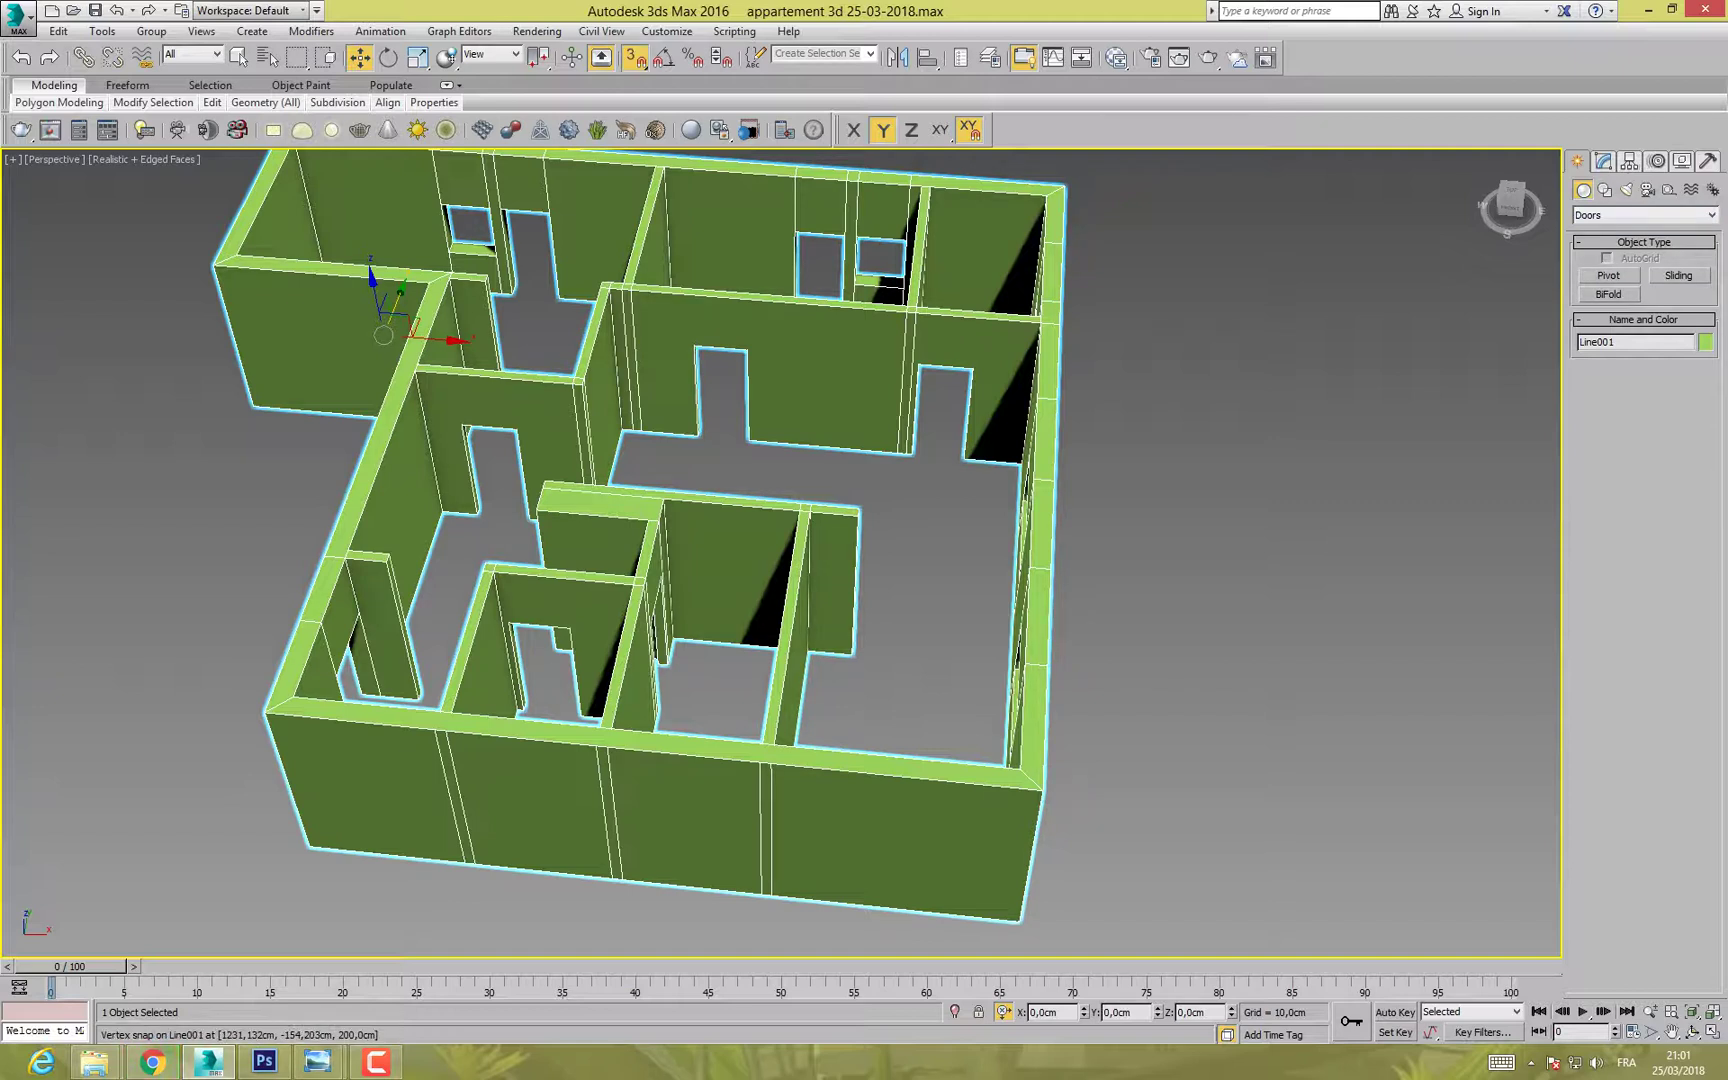
click(1608, 275)
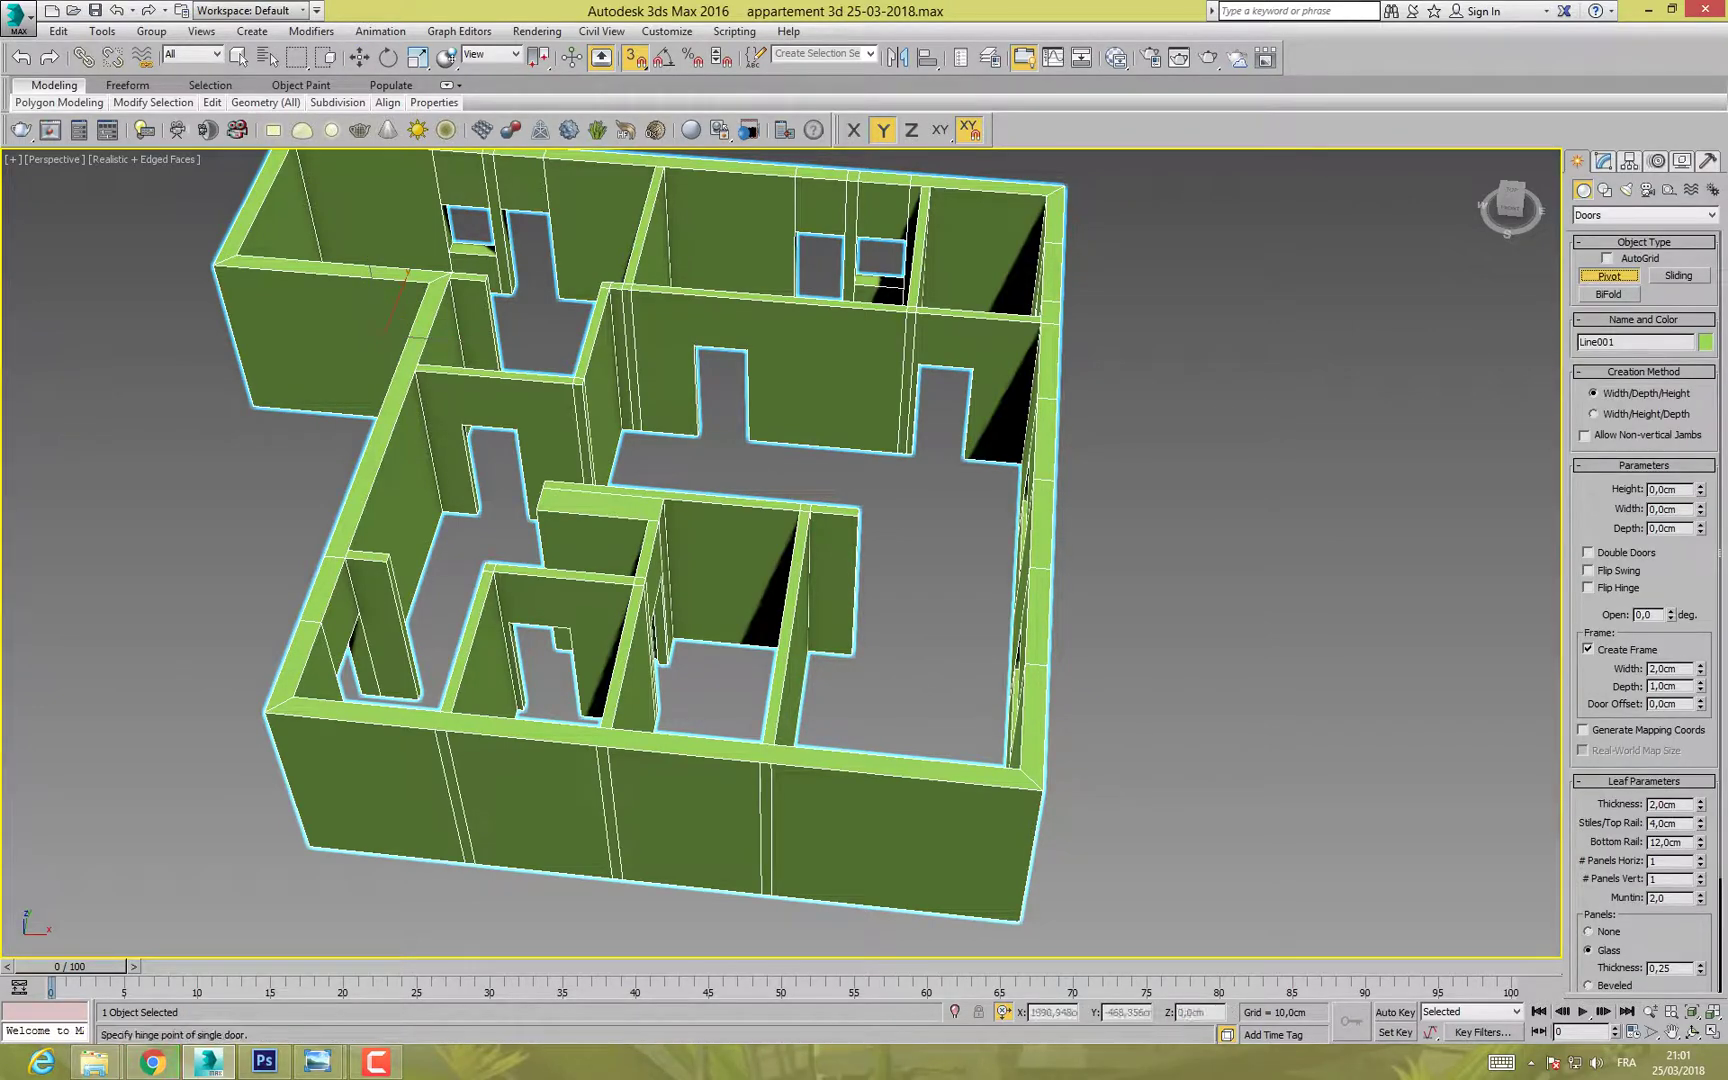
scroll(830, 572, up, 3)
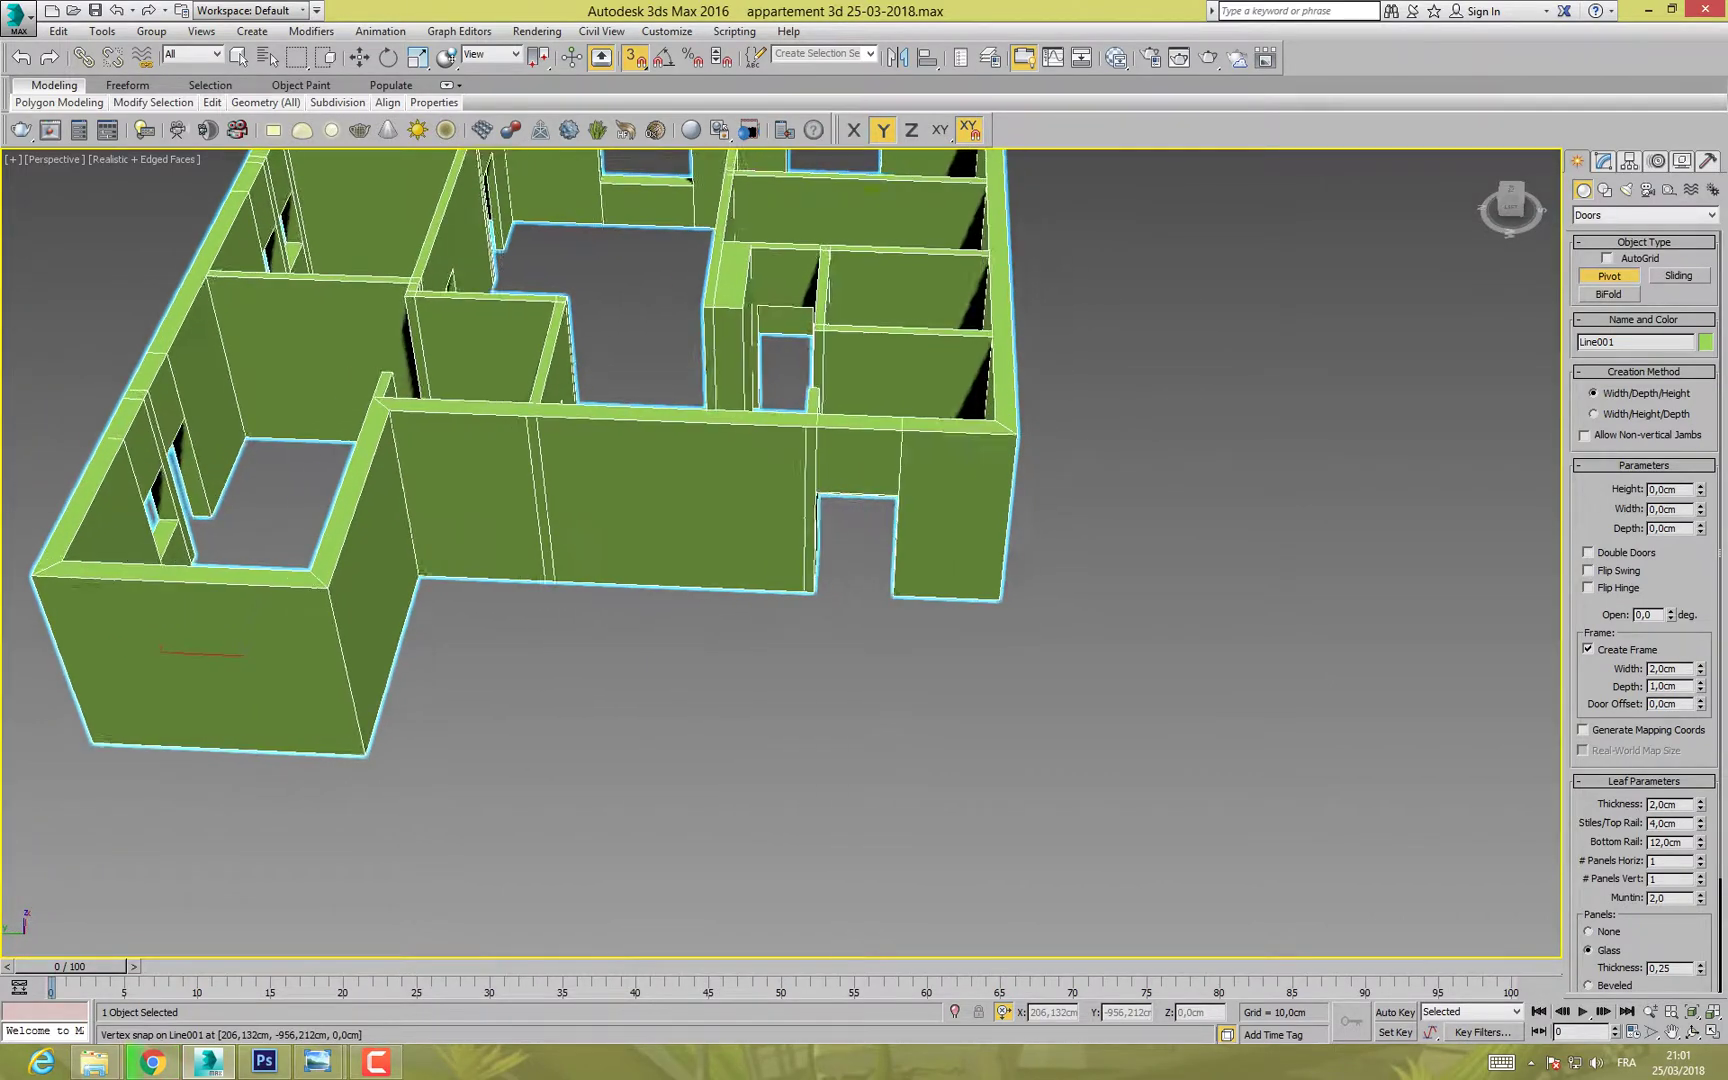
scroll(833, 572, up, 5)
middle_drag(833, 572, 847, 572)
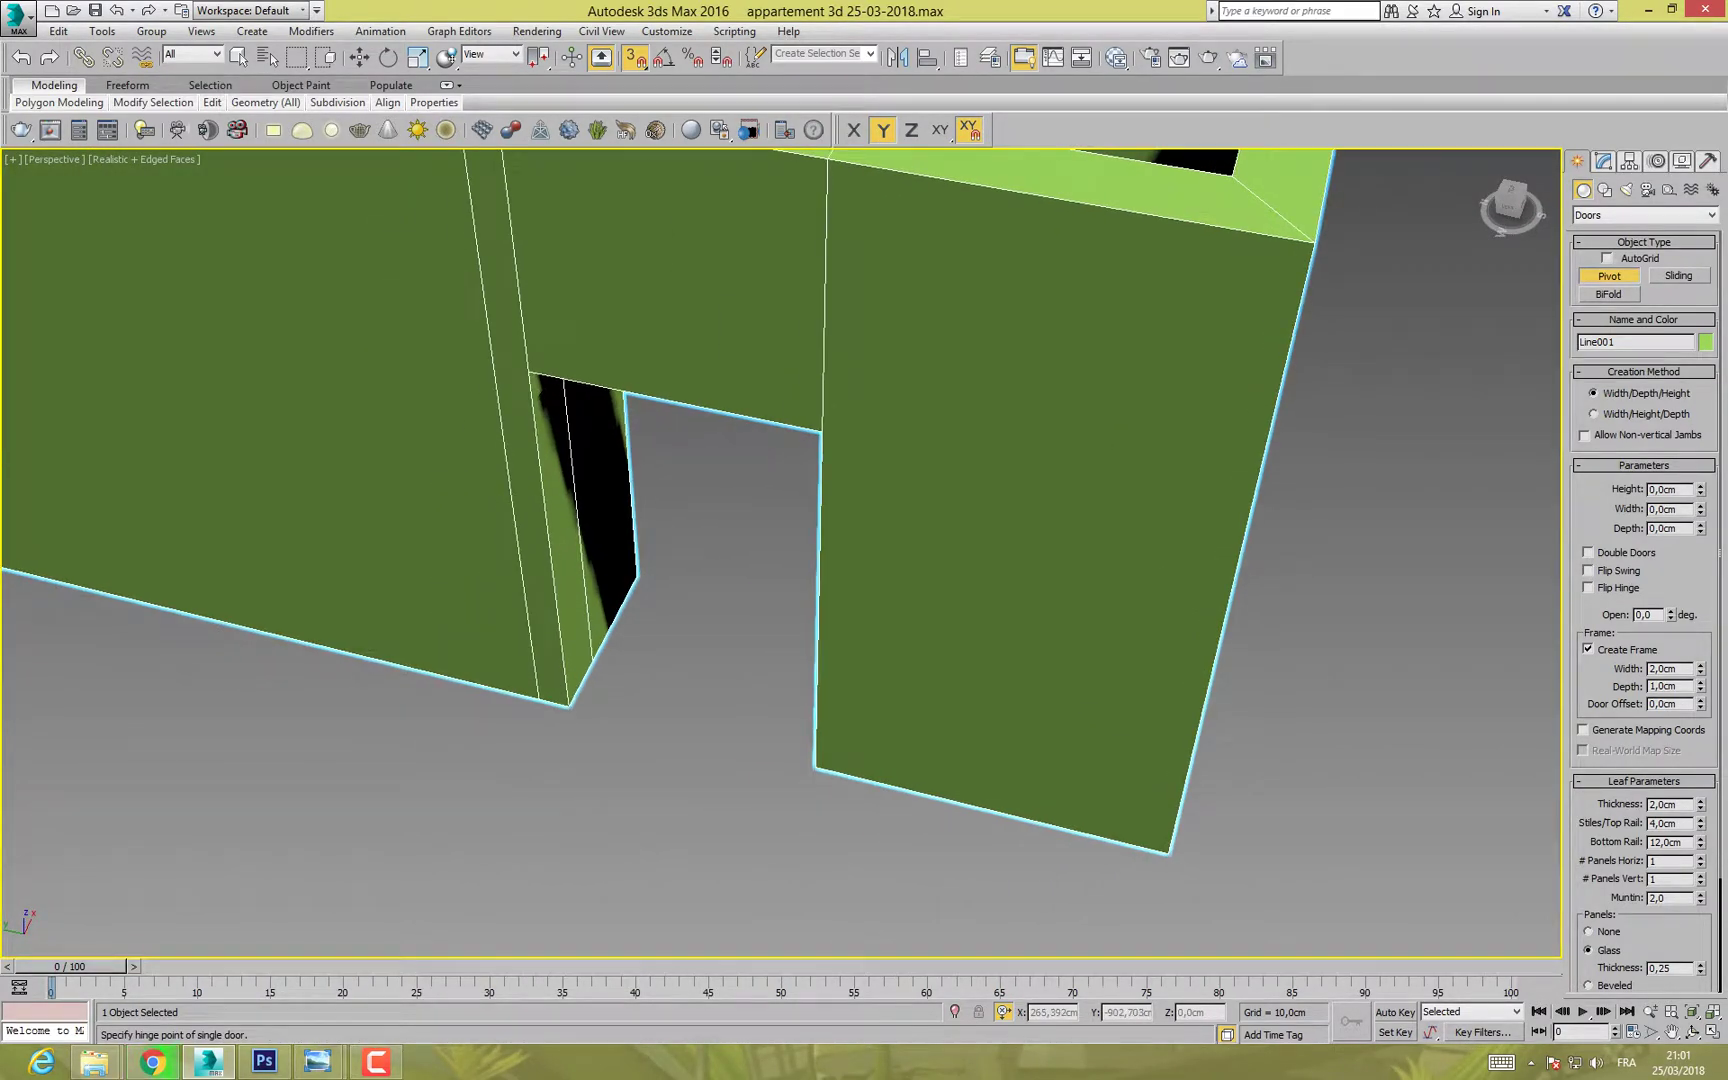
click(592, 660)
drag(592, 660, 833, 716)
alt+middle_drag(833, 716, 1000, 688)
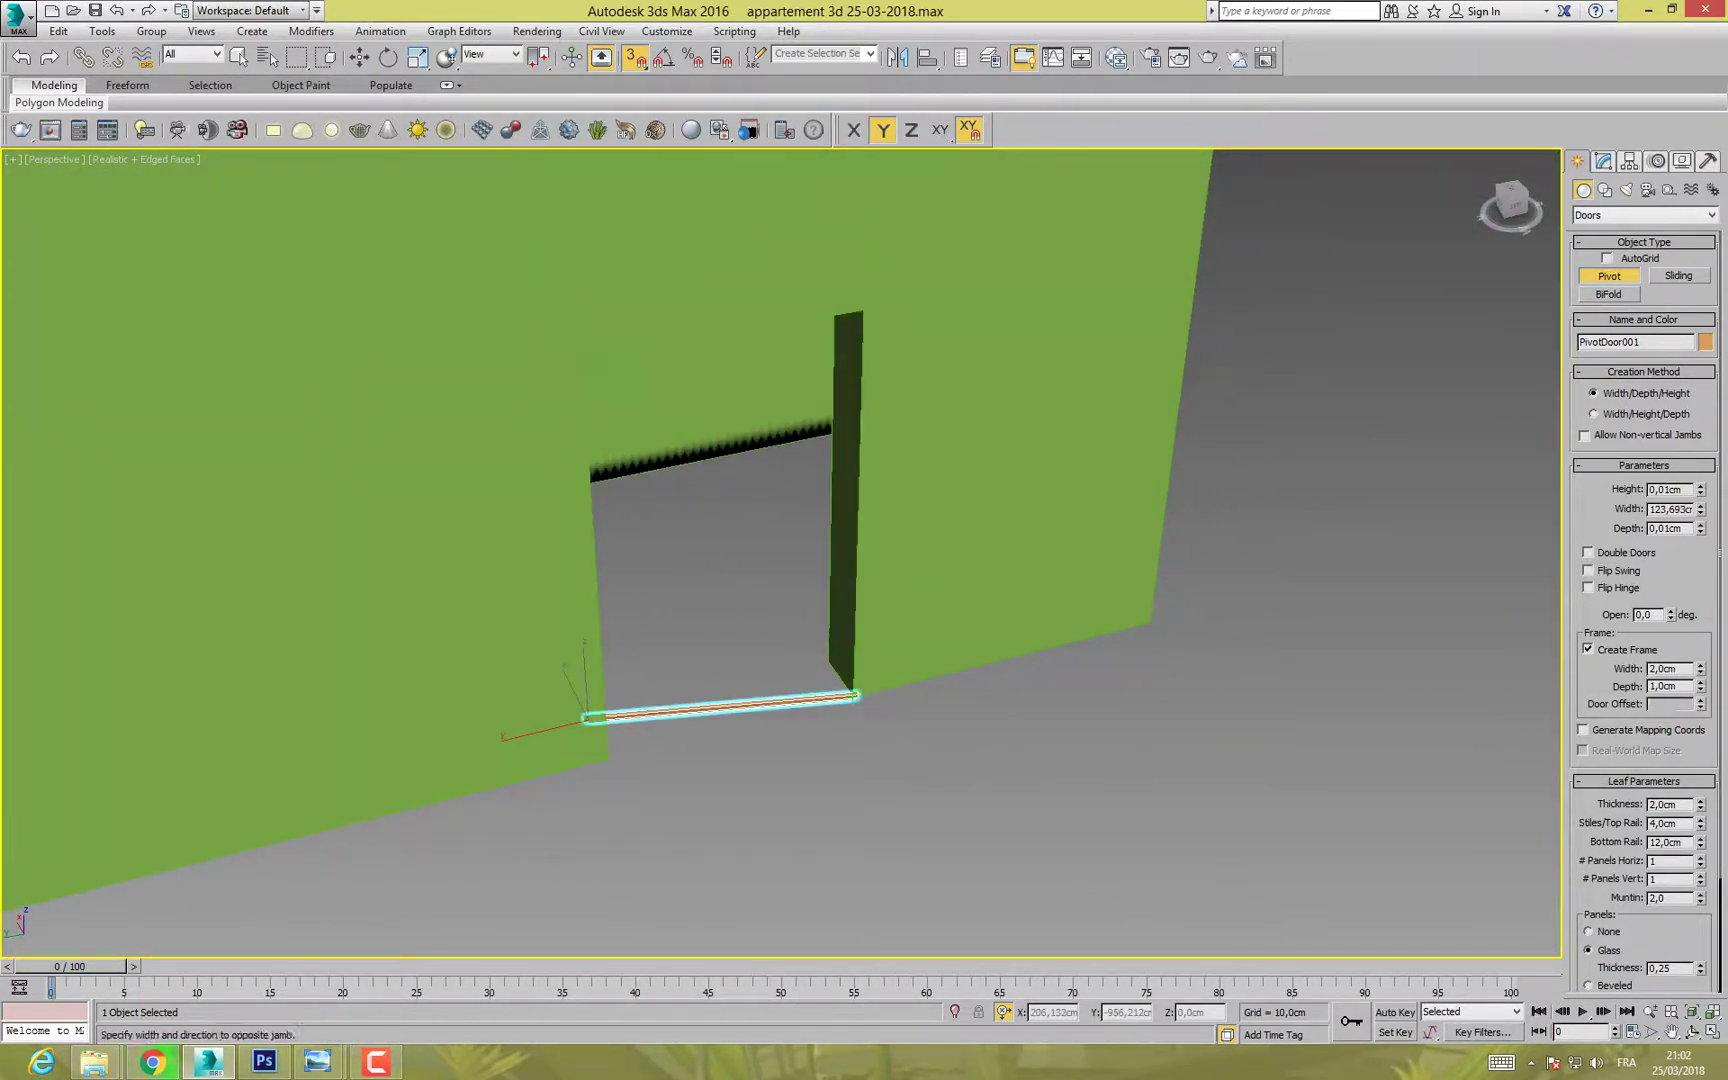
mouse_move(830, 660)
mouse_down()
mouse_move(758, 678)
mouse_move(830, 660)
mouse_up()
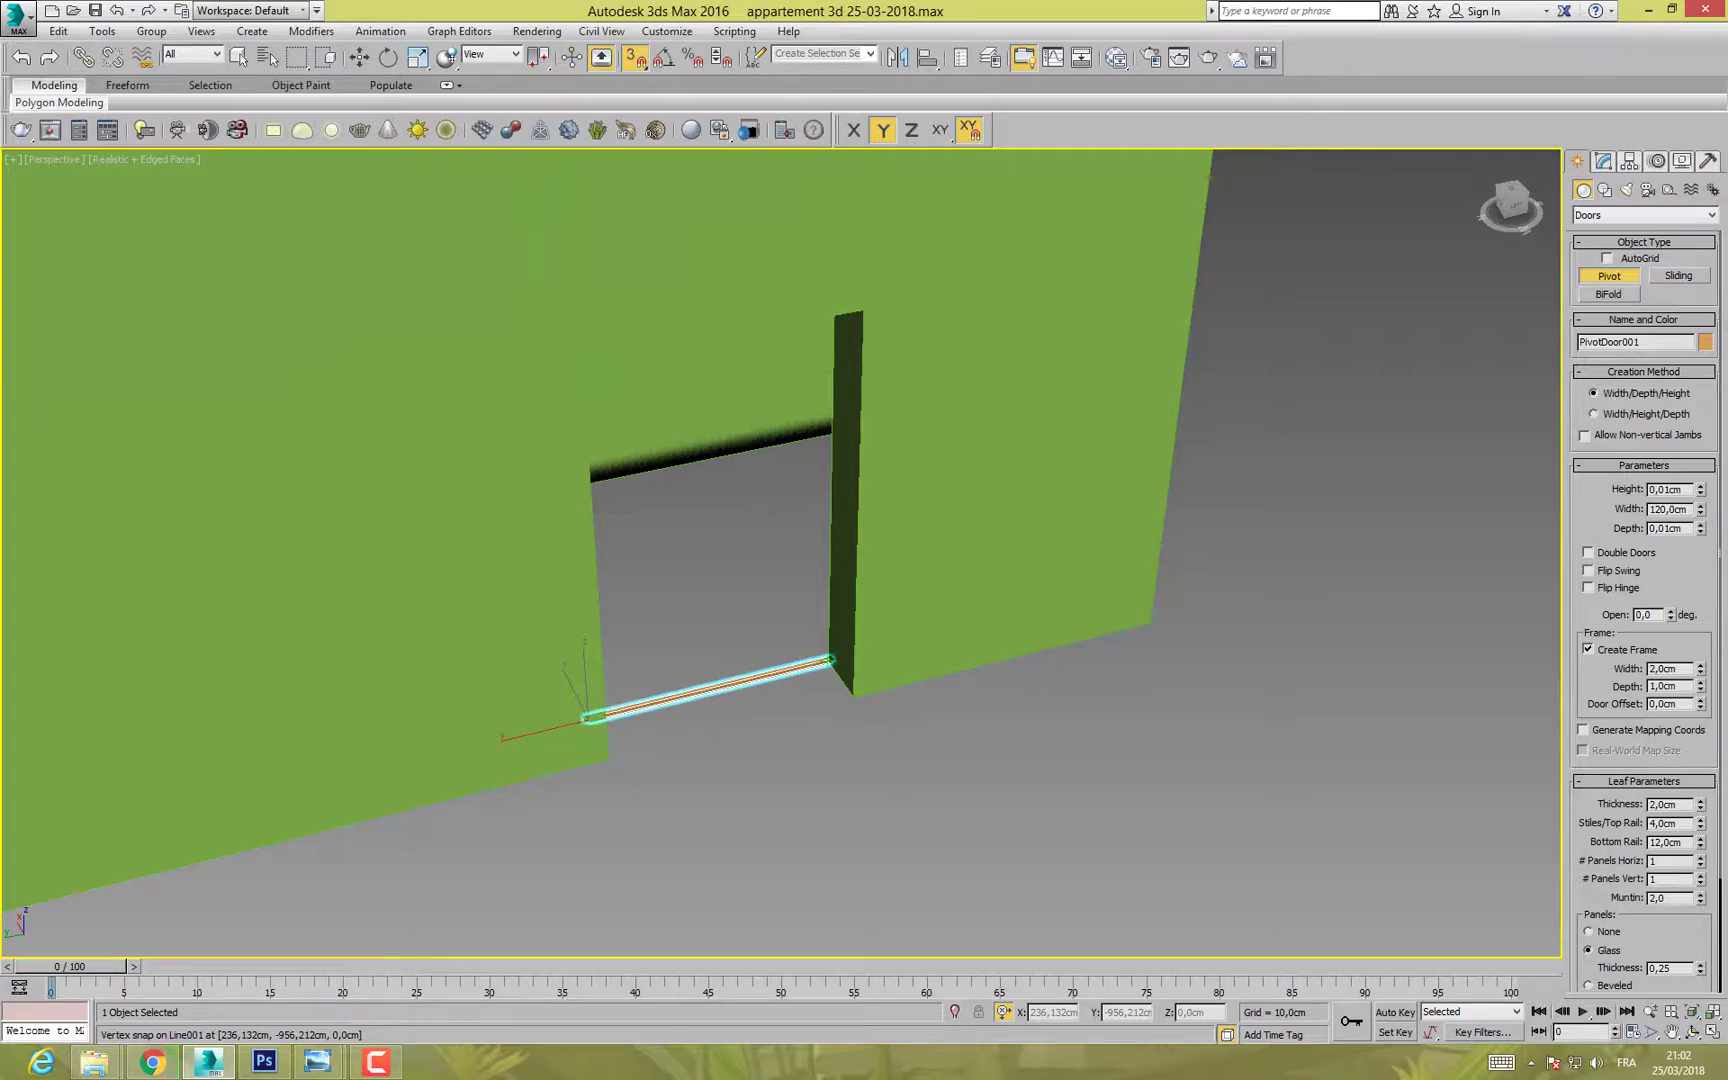
drag(830, 660, 830, 660)
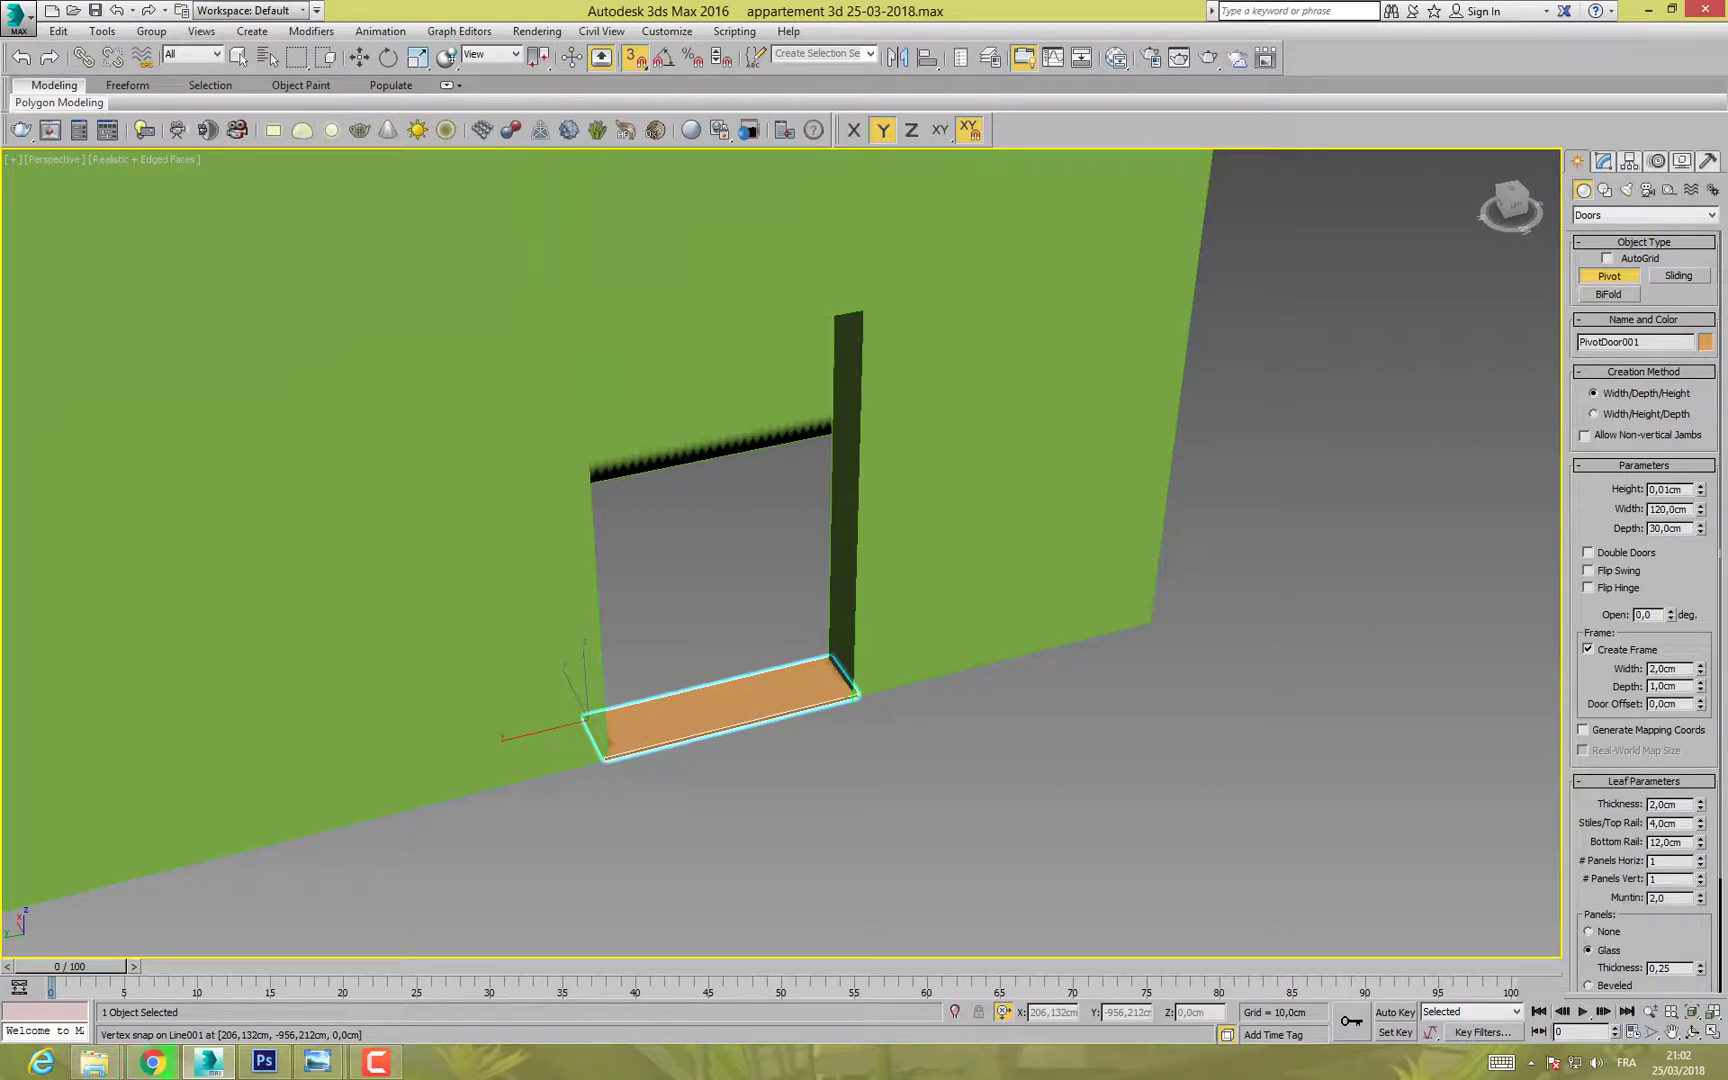
click(854, 695)
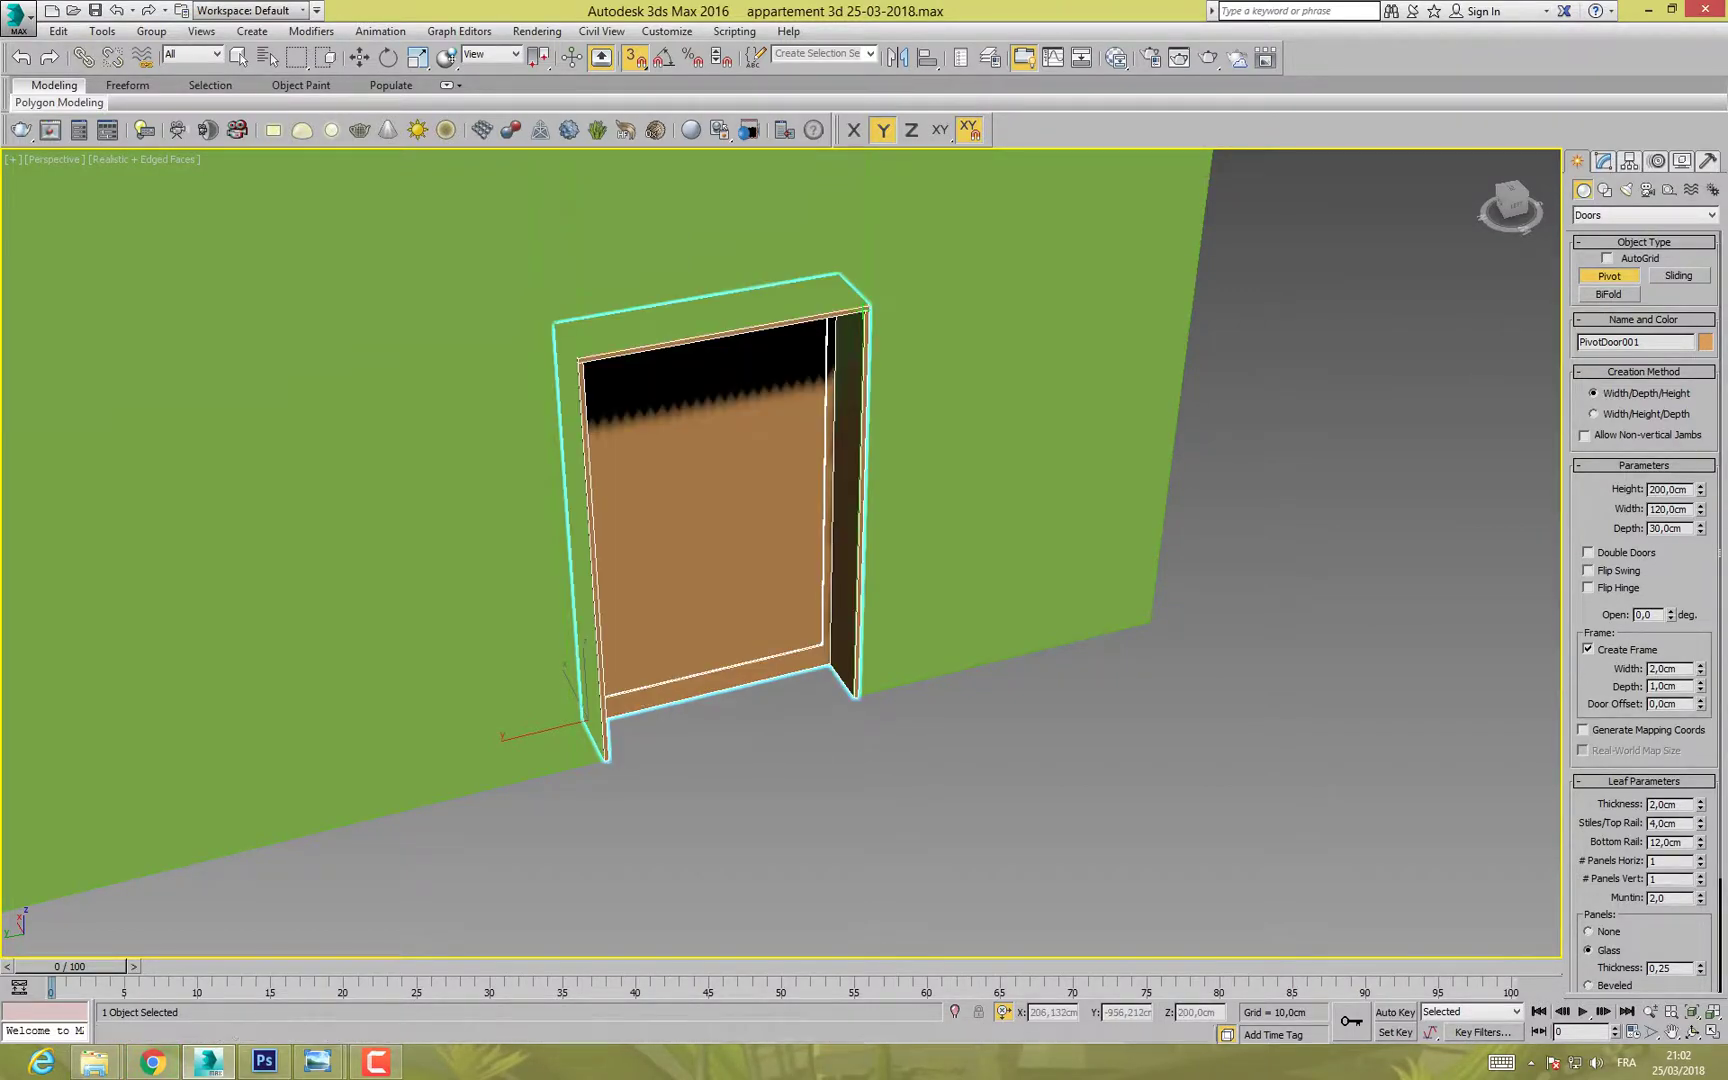
click(866, 311)
Step: Set the pivot door's depth to 10.5 cm and turn off snapping
middle_drag(785, 520, 728, 590)
scroll(822, 628, down, 5)
scroll(592, 566, up, 5)
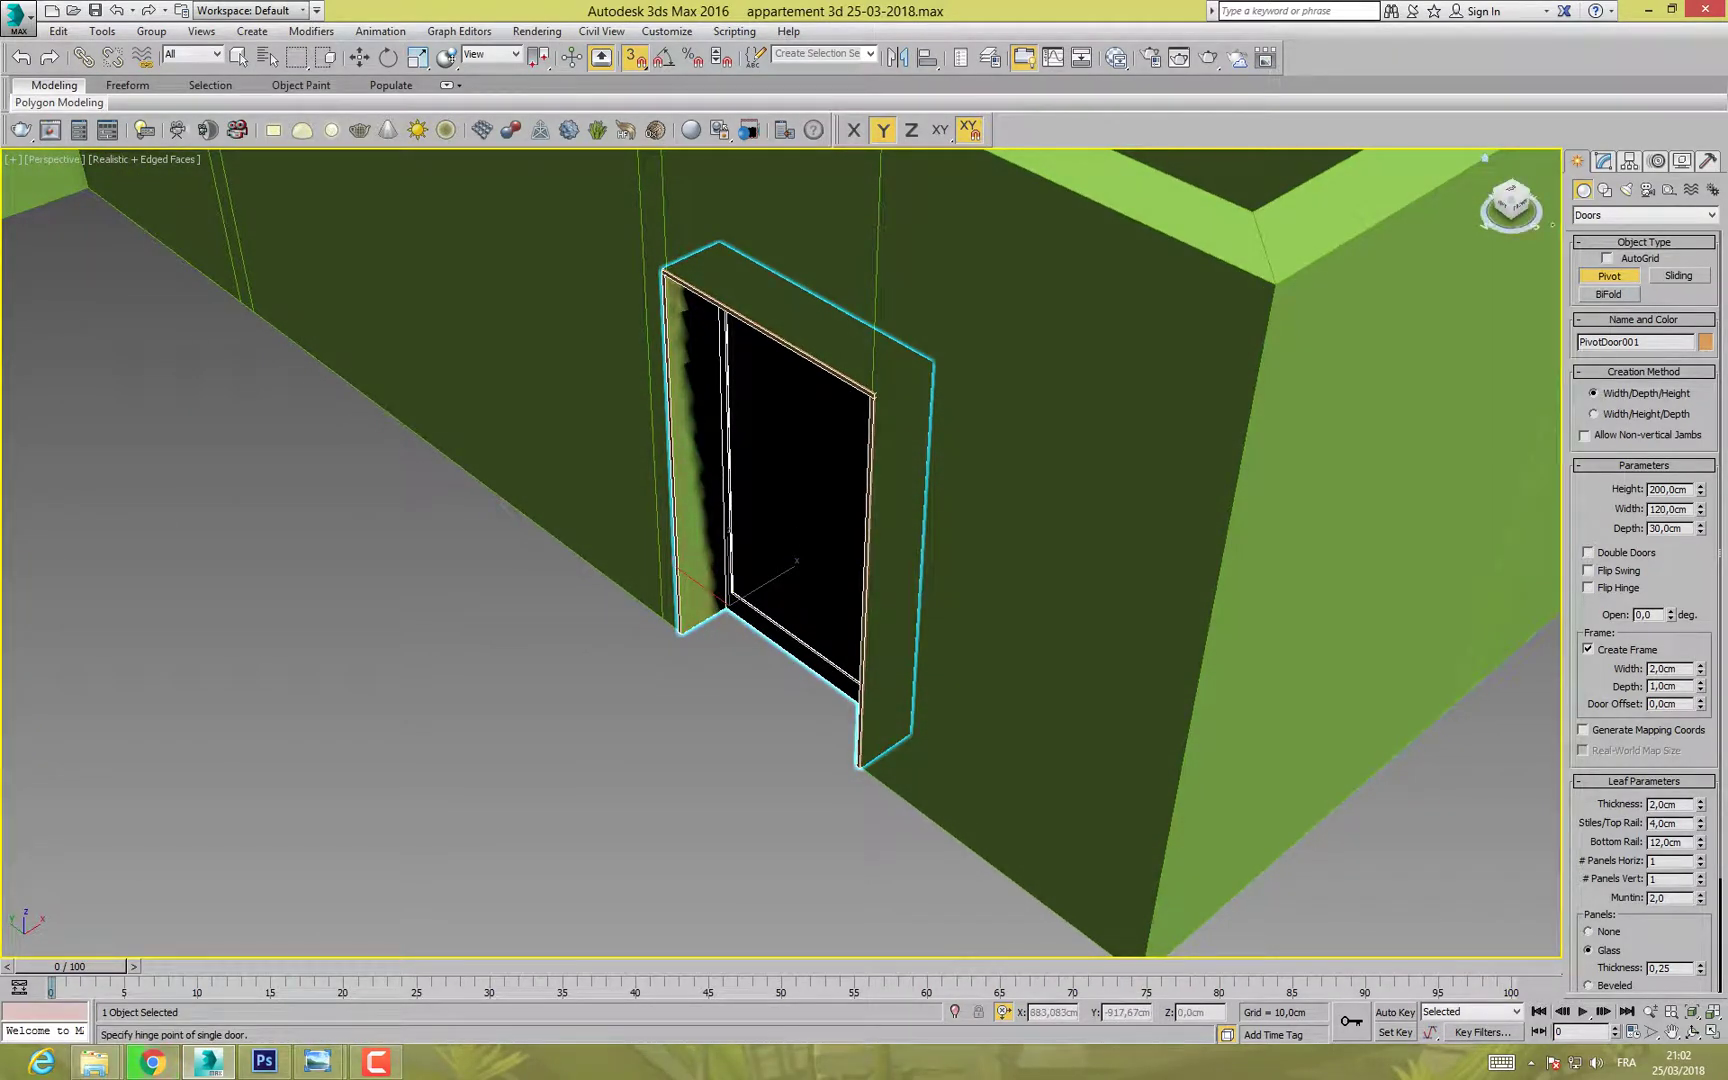
click(1604, 161)
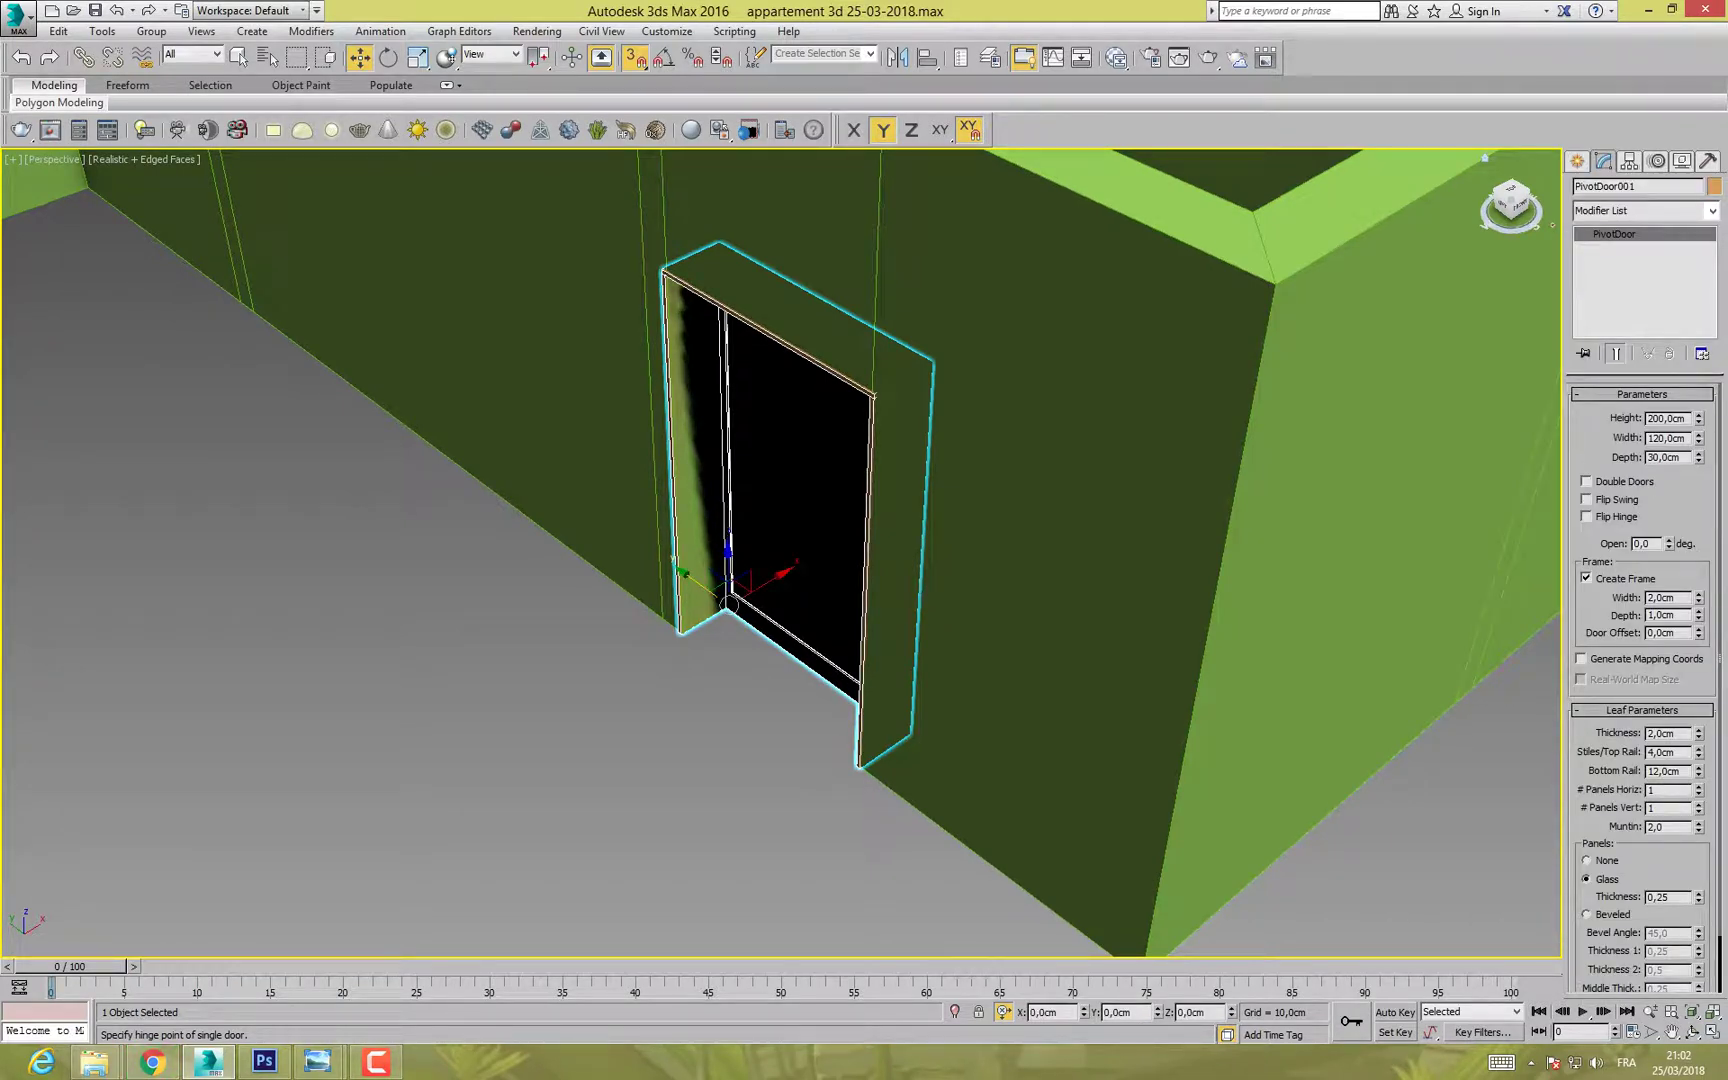
drag(1699, 459, 1699, 634)
key(s)
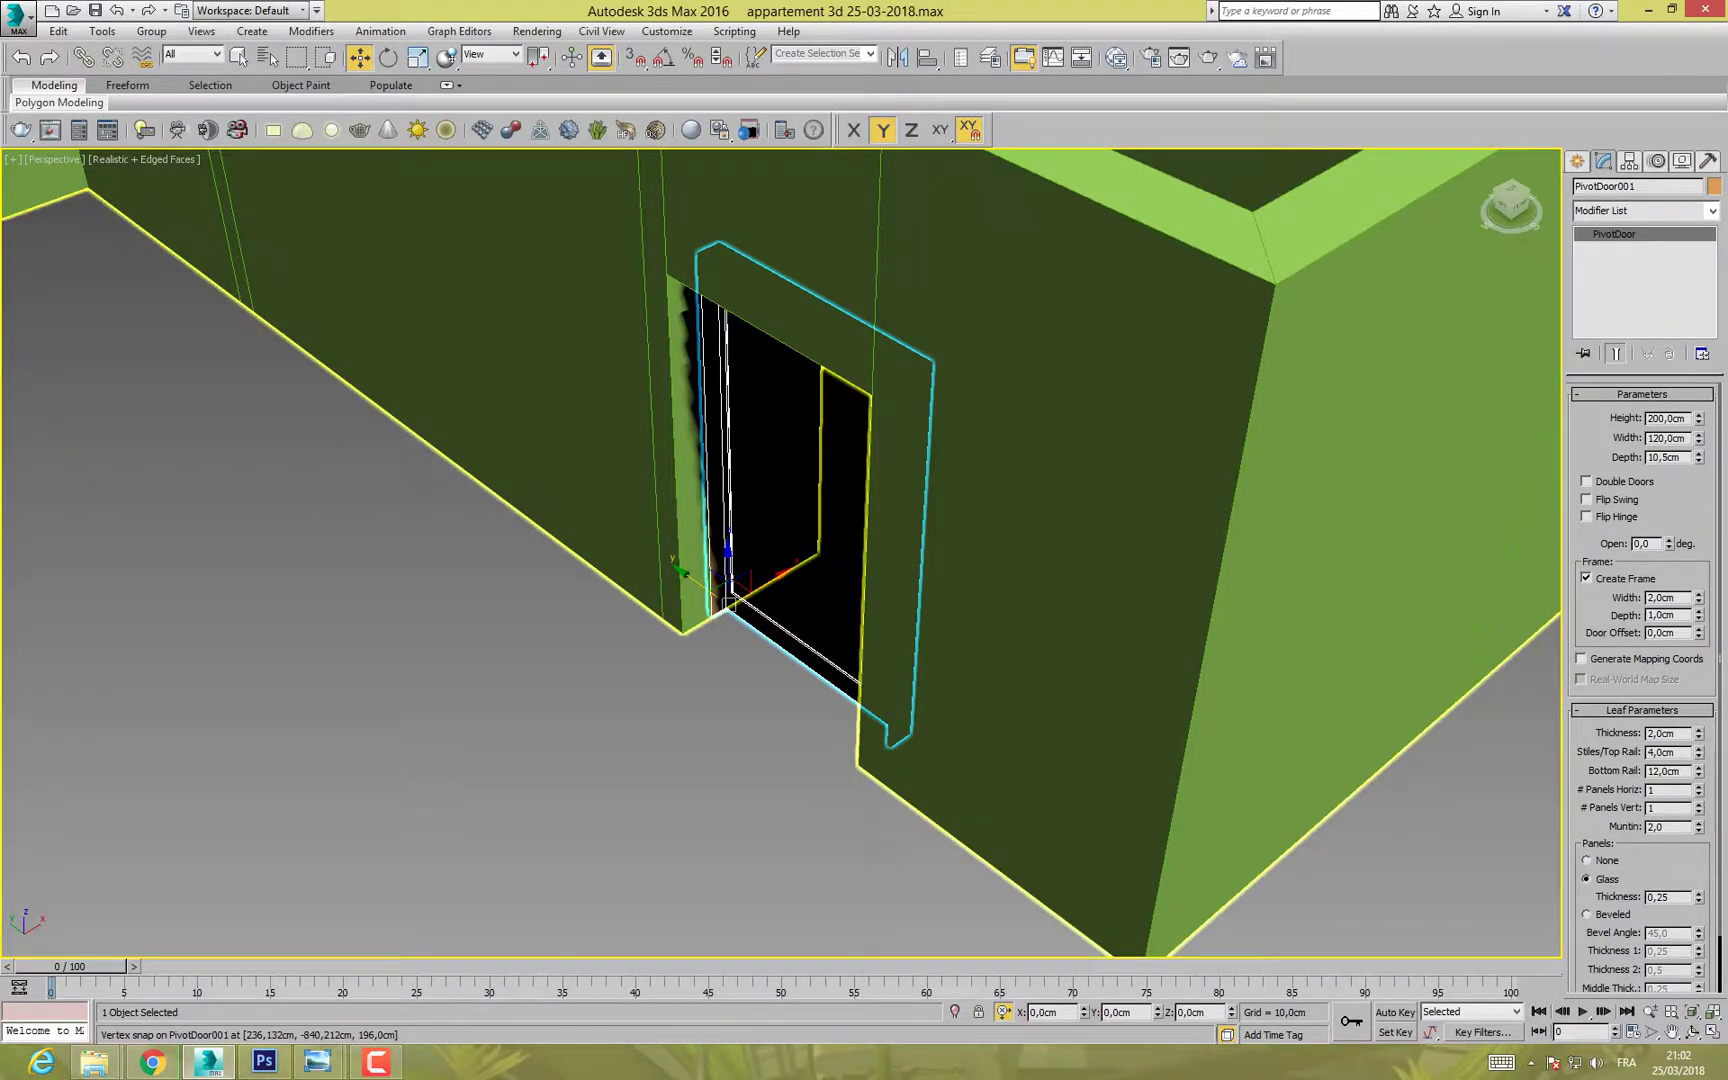
Step: Move the door along the X axis until its frame sits slightly proud of the wall's outer face
drag(765, 586, 742, 600)
mouse_move(770, 600)
alt+middle_down()
mouse_move(945, 585)
mouse_move(768, 602)
alt+middle_up()
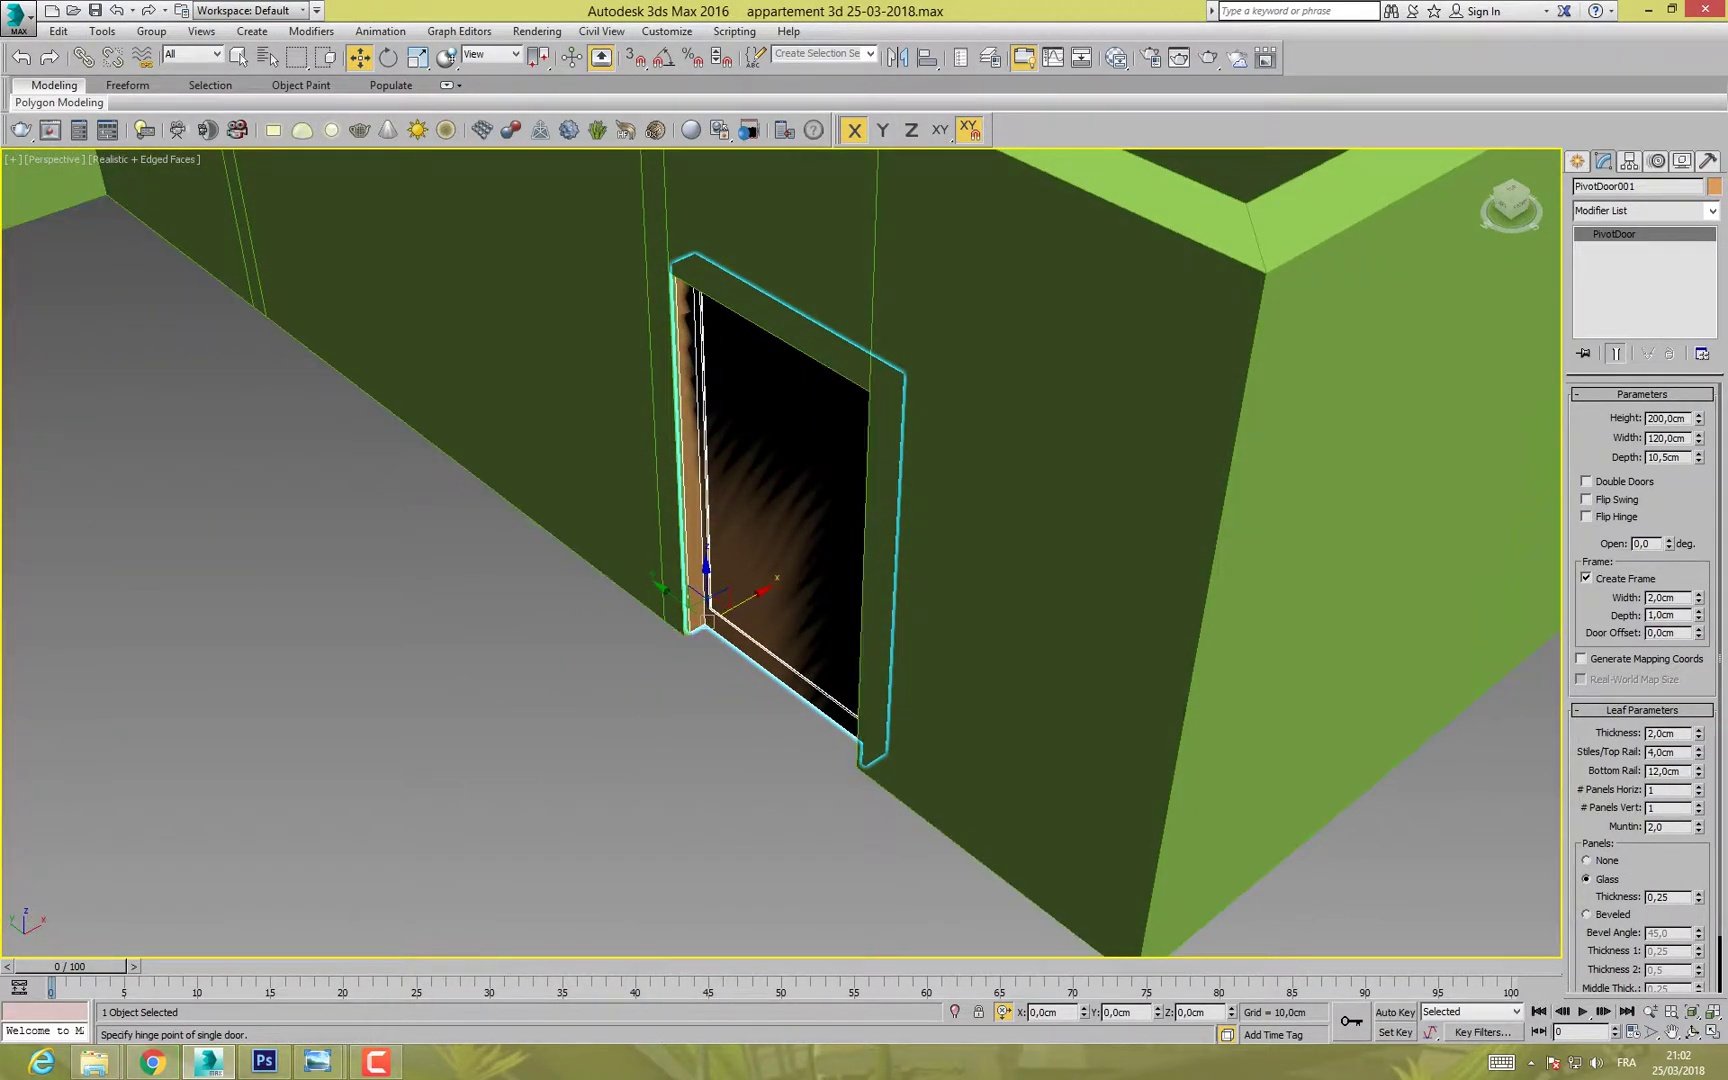
drag(766, 598, 757, 598)
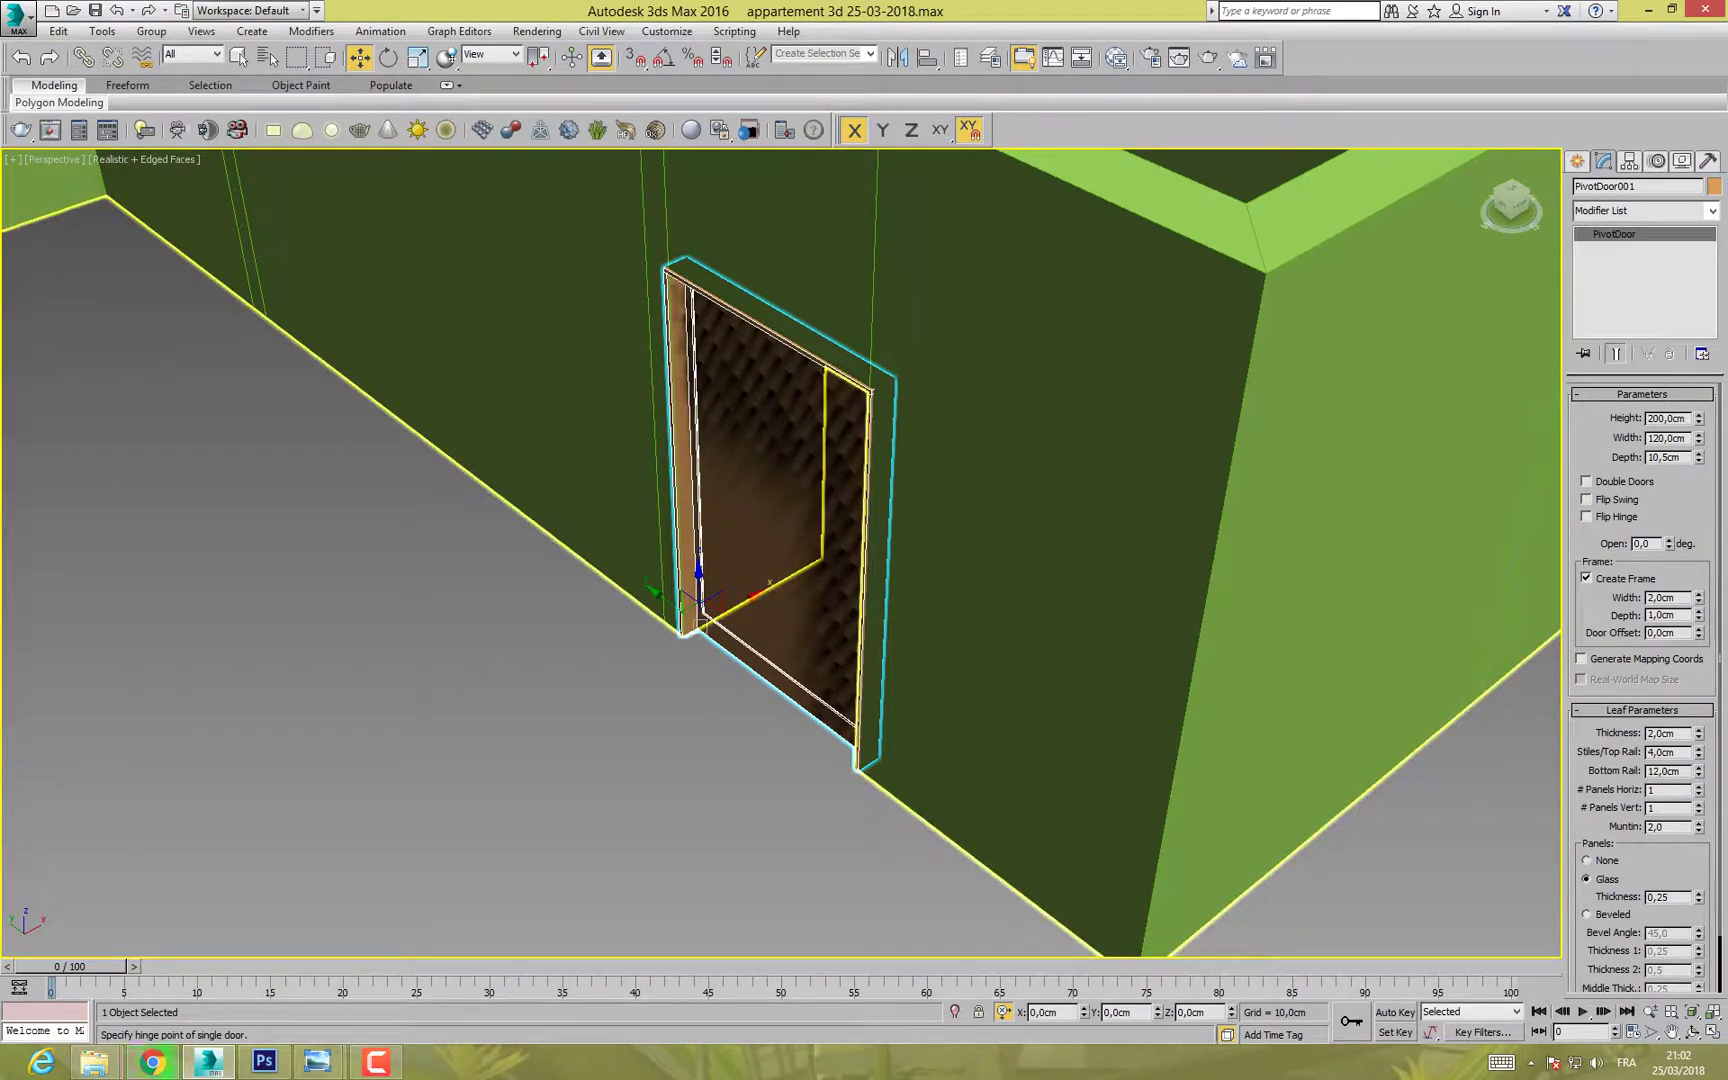
Step: Set the door's frame width to 8.86 cm and inspect the frame against the wall opening
drag(1699, 598, 1699, 568)
alt+middle_drag(900, 600, 1085, 505)
alt+middle_drag(790, 565, 945, 645)
scroll(900, 600, up, 4)
scroll(900, 600, down, 1)
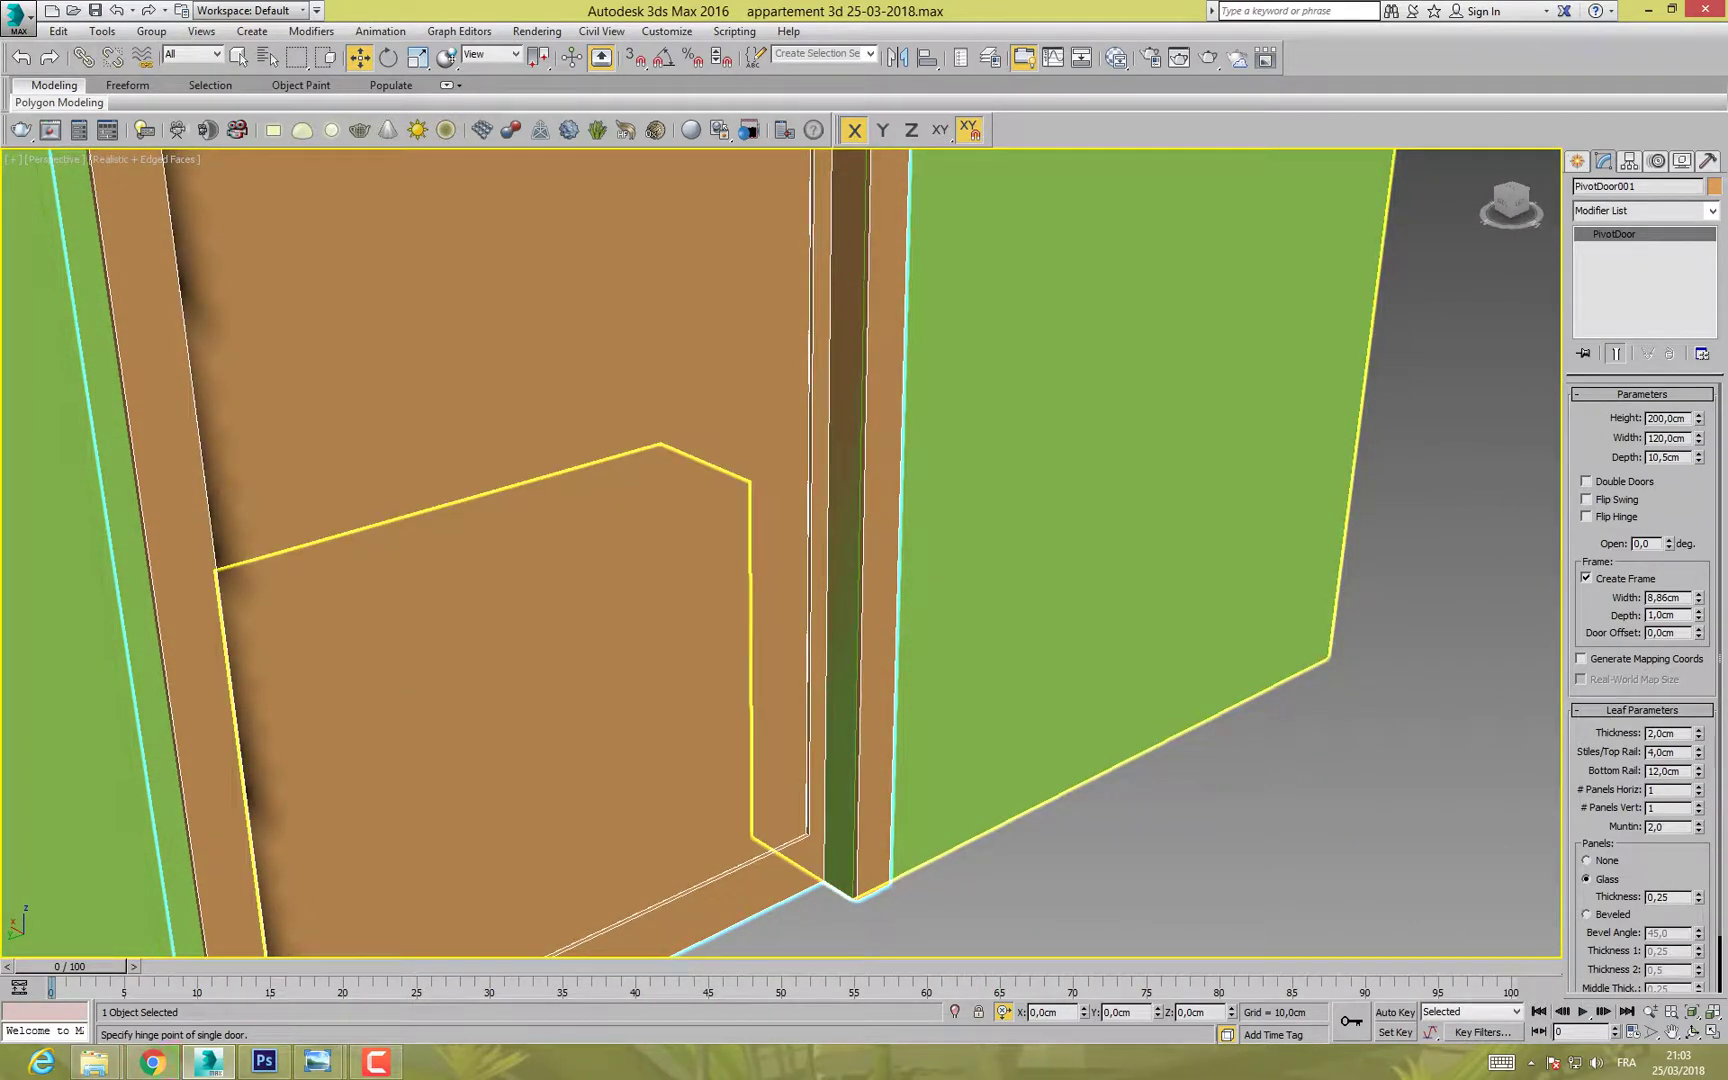
scroll(860, 600, down, 5)
scroll(880, 600, up, 4)
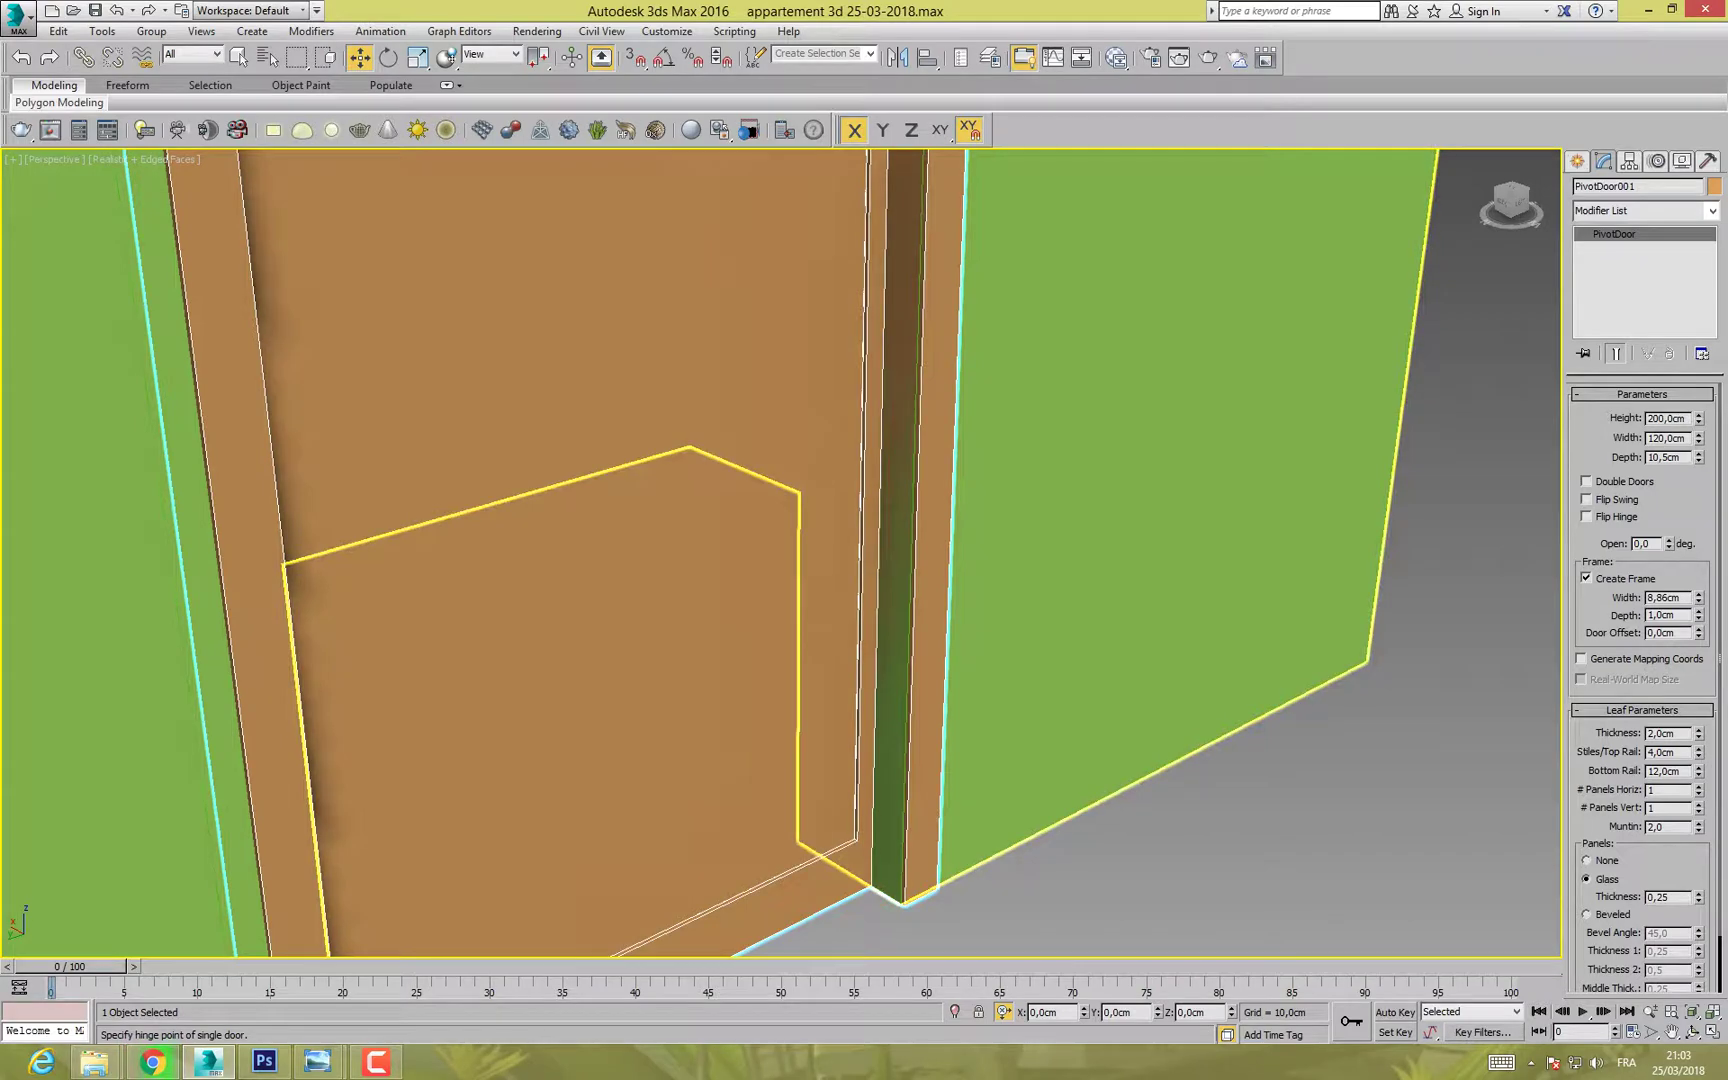
middle_drag(885, 500, 835, 595)
scroll(835, 595, down, 2)
scroll(835, 595, up, 2)
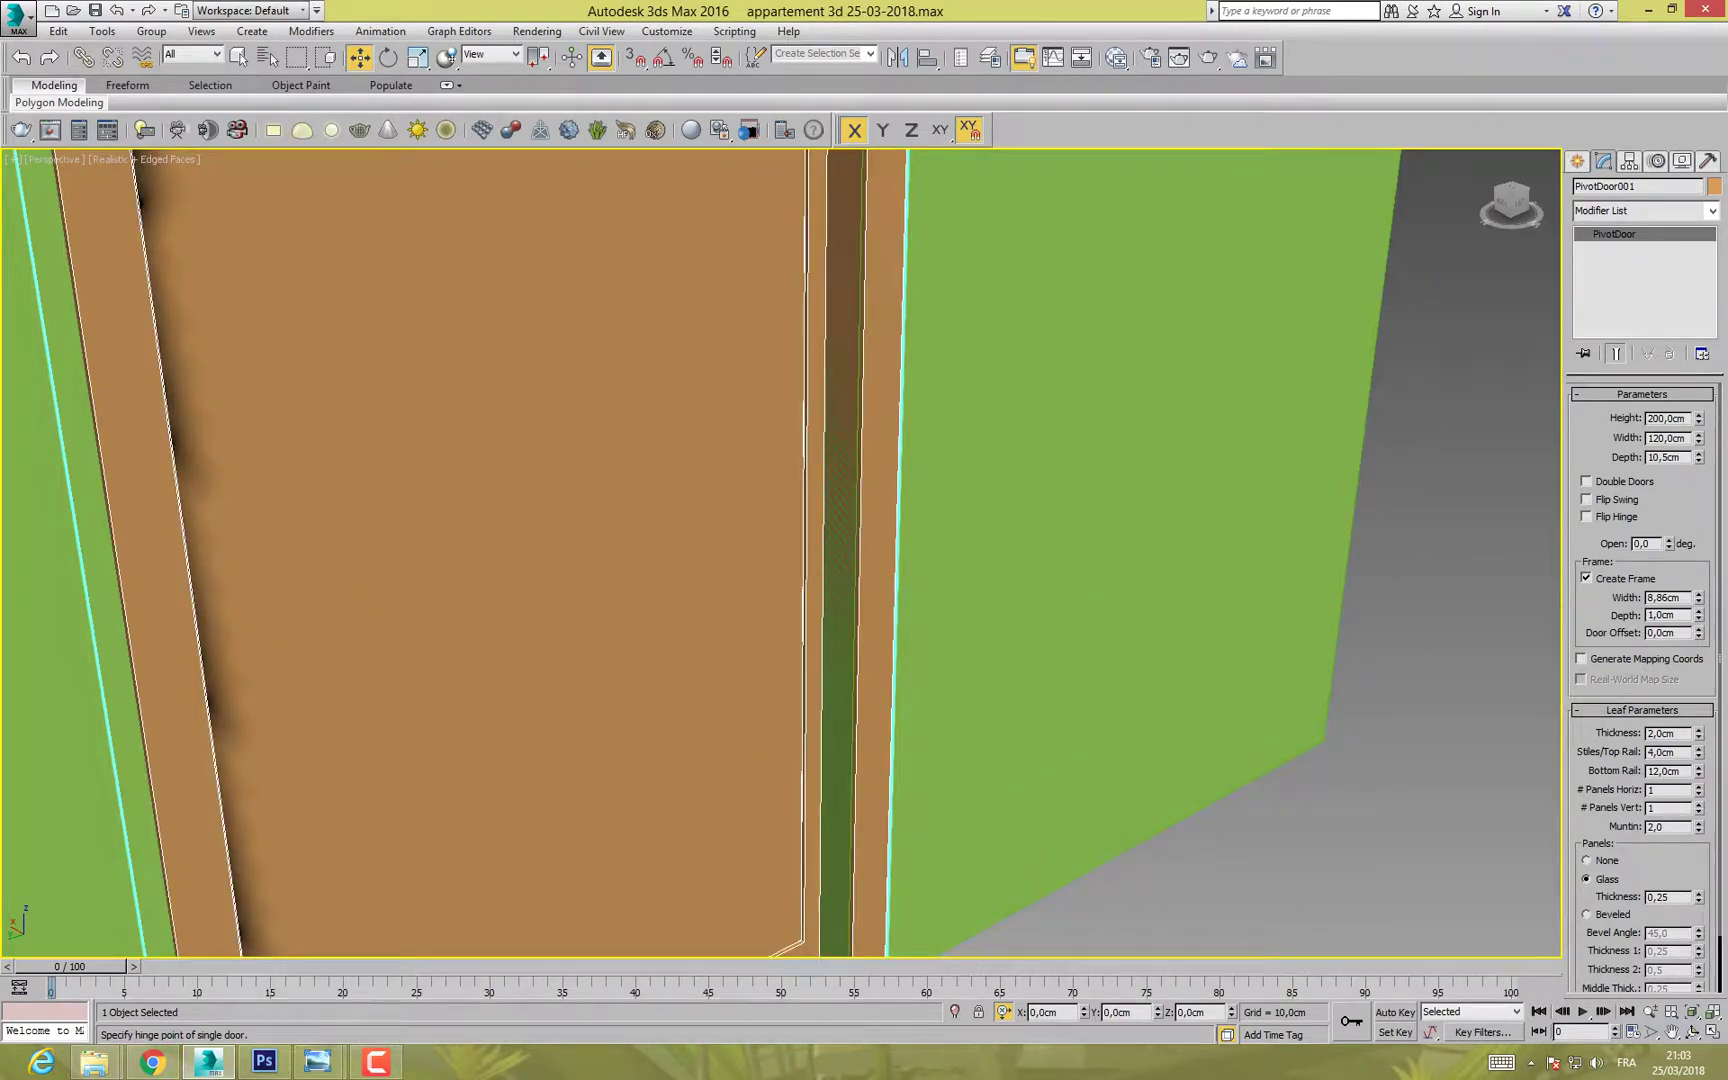
scroll(835, 595, down, 4)
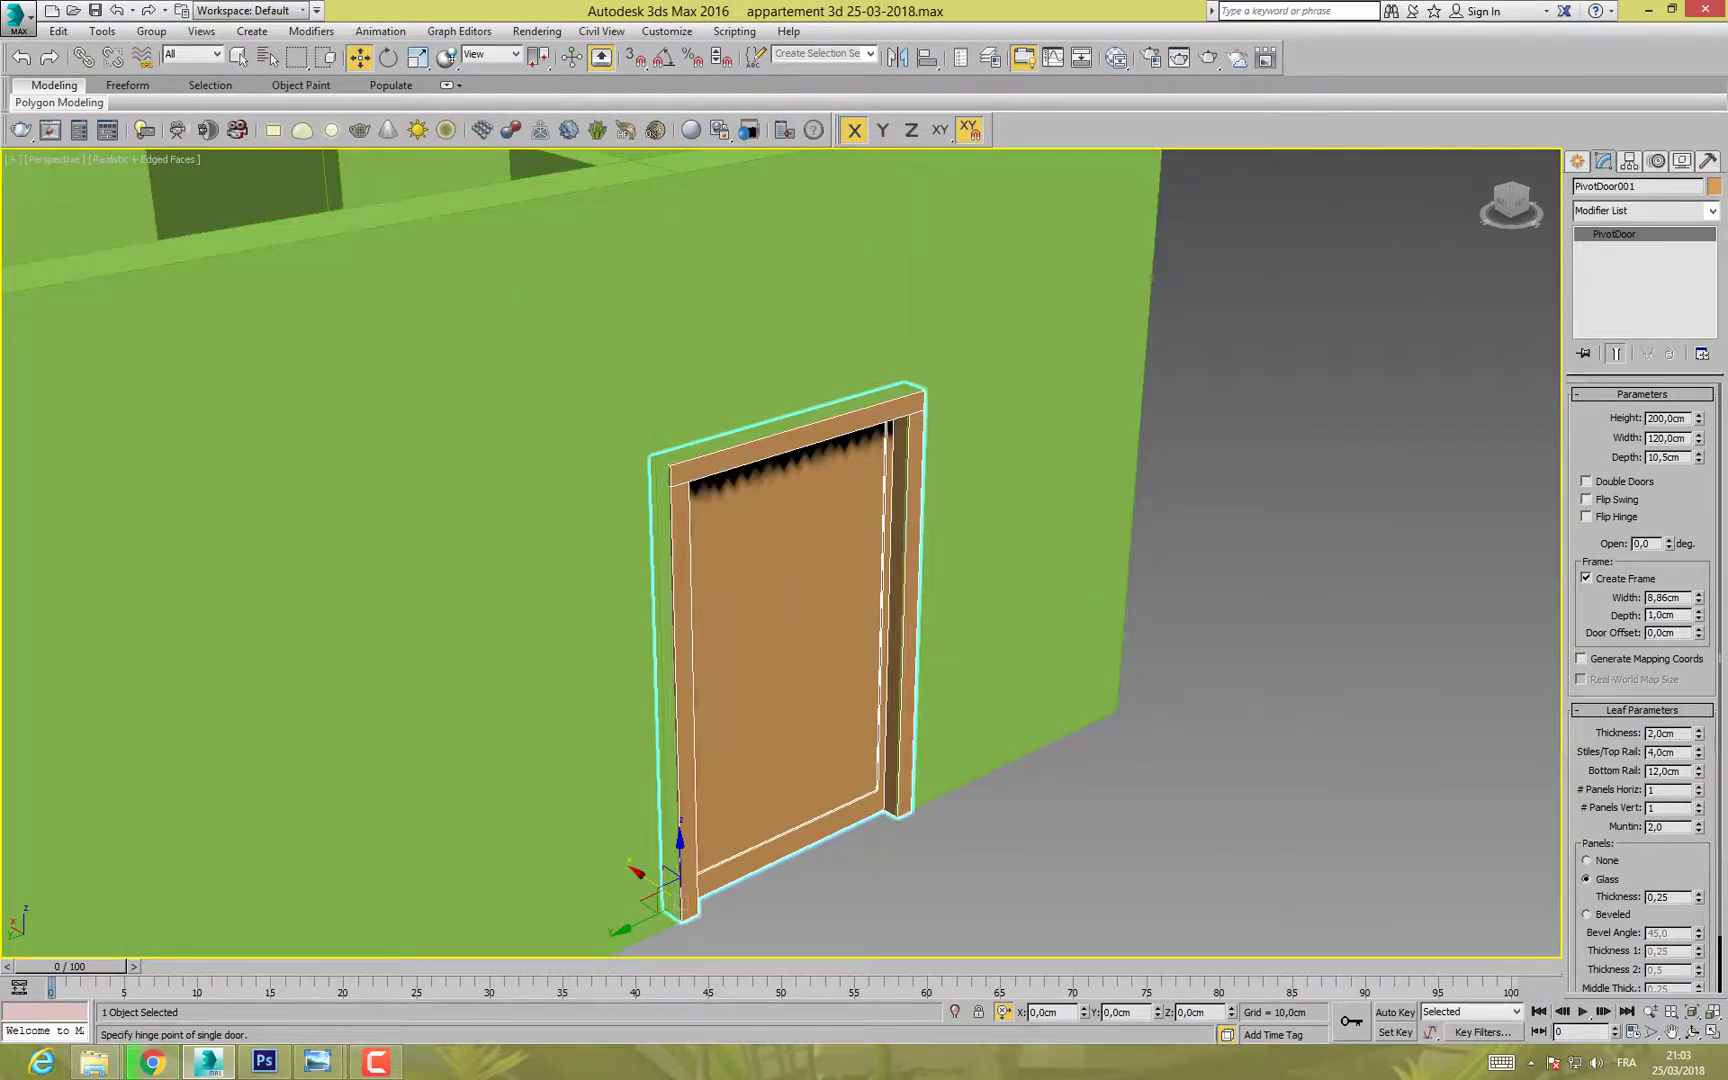
Step: Set the door's overall width to 118.8 cm and check its fit from the front
drag(1699, 440, 1699, 452)
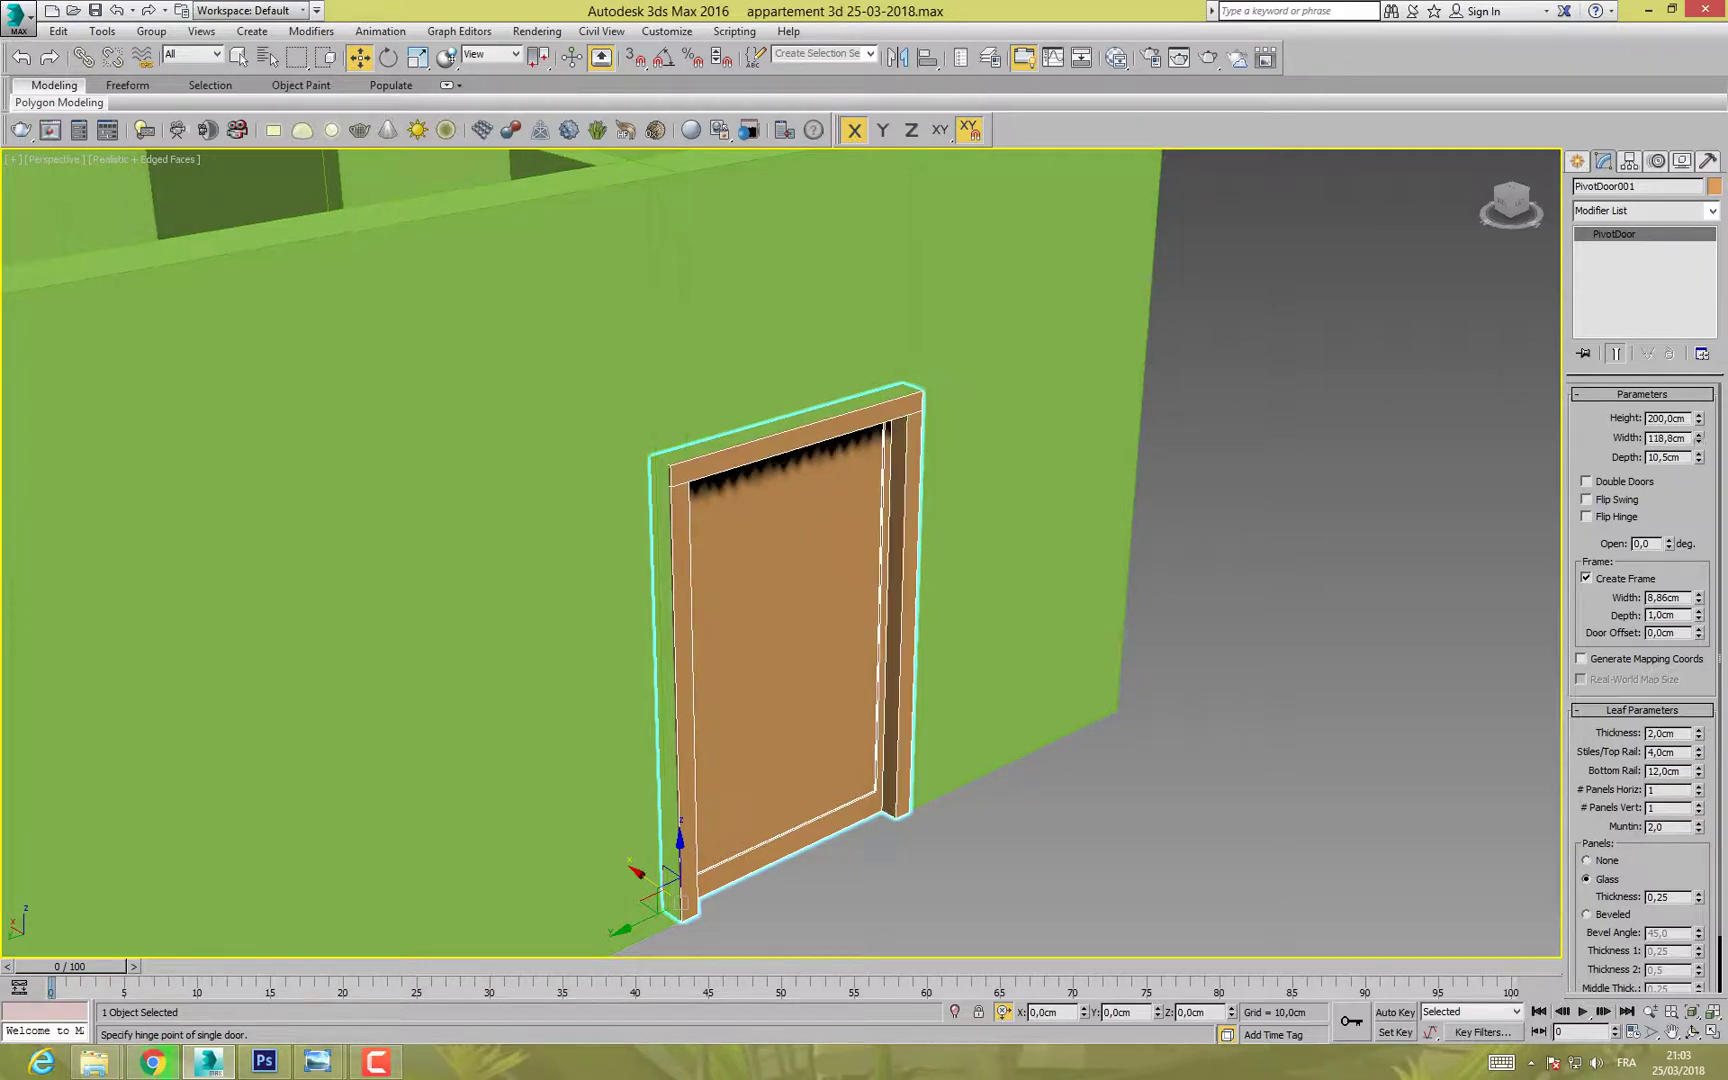
alt+middle_drag(1000, 570, 775, 580)
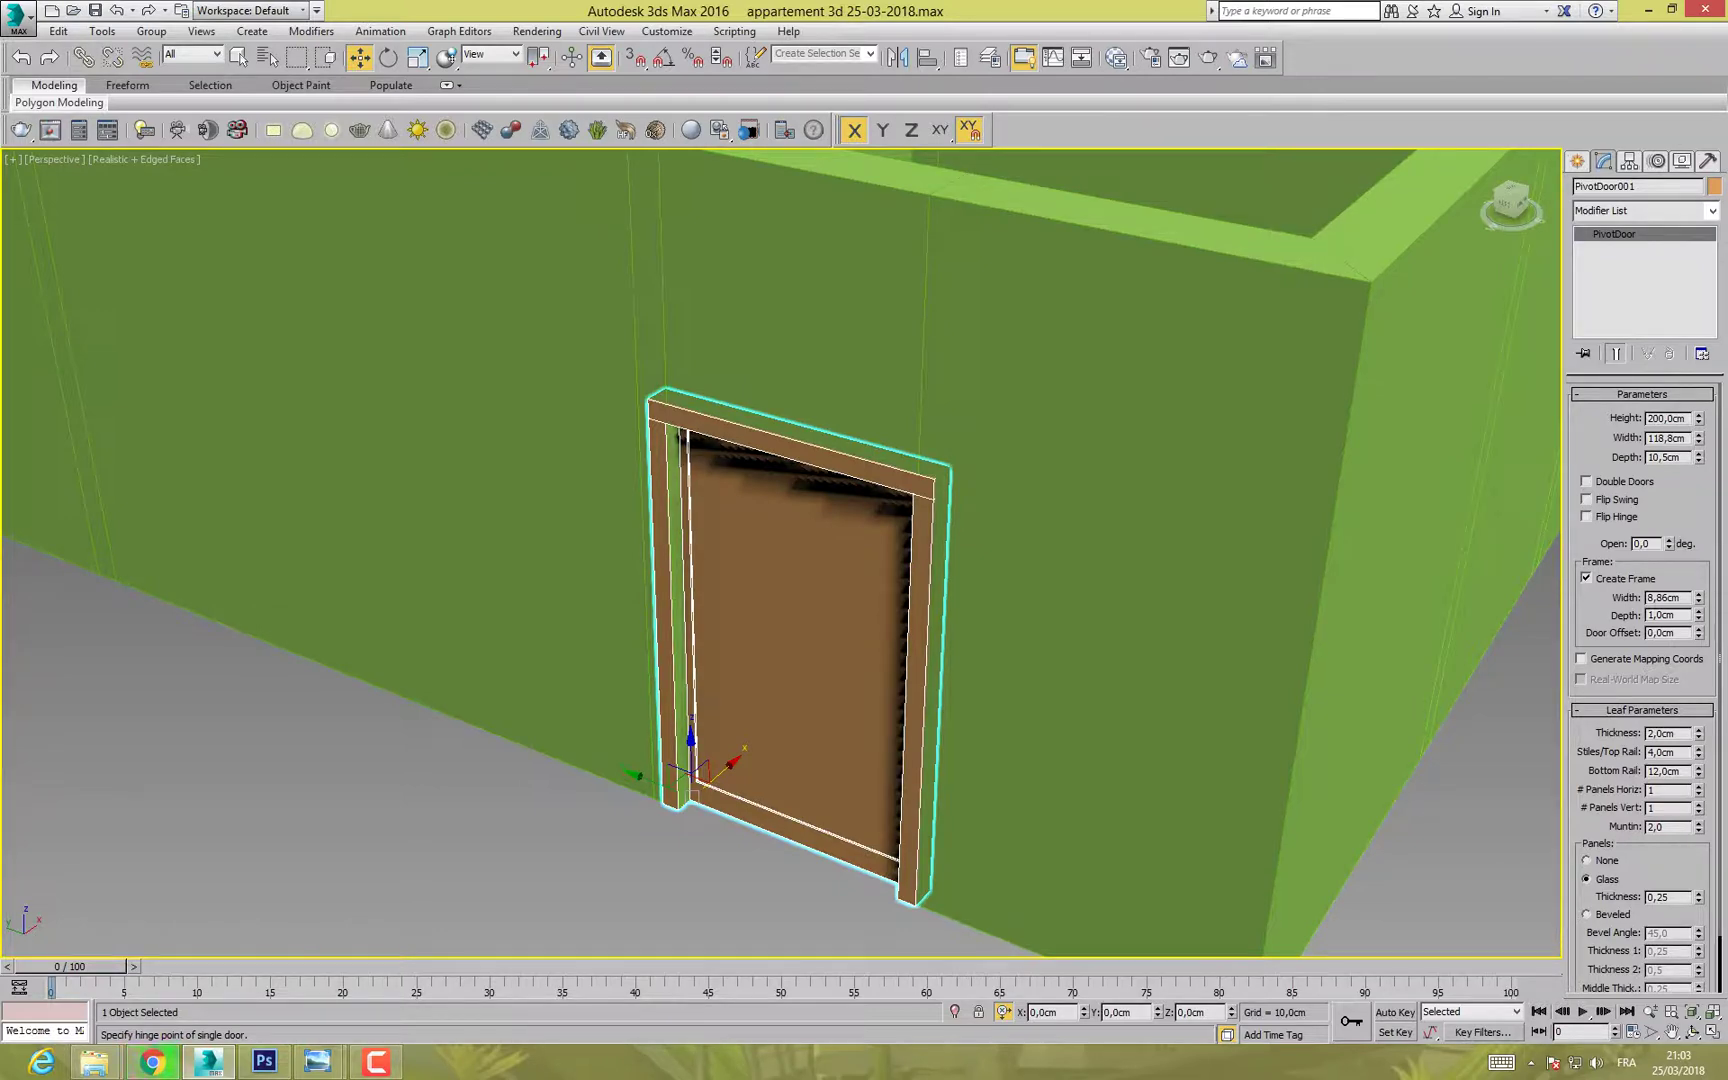
click(430, 830)
alt+middle_drag(450, 800, 600, 715)
click(1165, 690)
middle_drag(1165, 690, 935, 620)
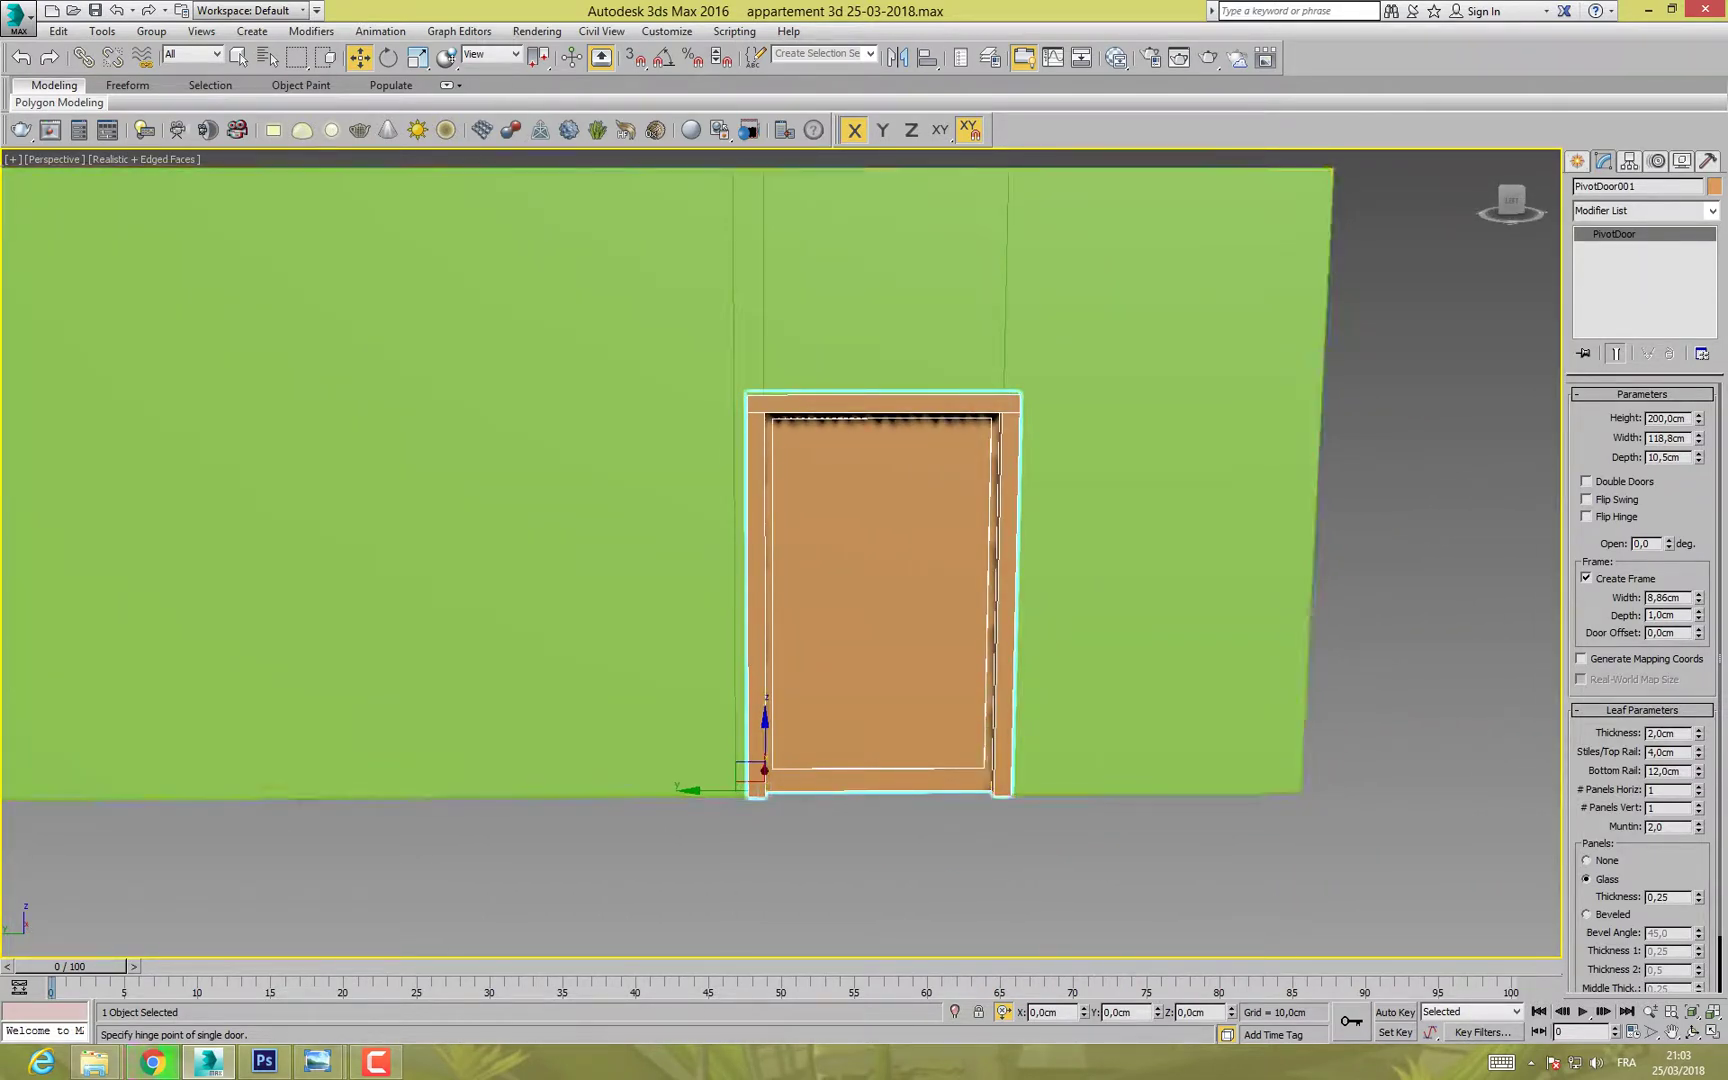
Step: Preview the door opened 24.5 degrees with its swing flipped, and reset it to closed with the original swing
mouse_move(1669, 543)
mouse_down()
mouse_move(1669, 471)
mouse_move(1669, 550)
mouse_move(1669, 485)
mouse_move(1669, 541)
mouse_move(1669, 526)
mouse_up()
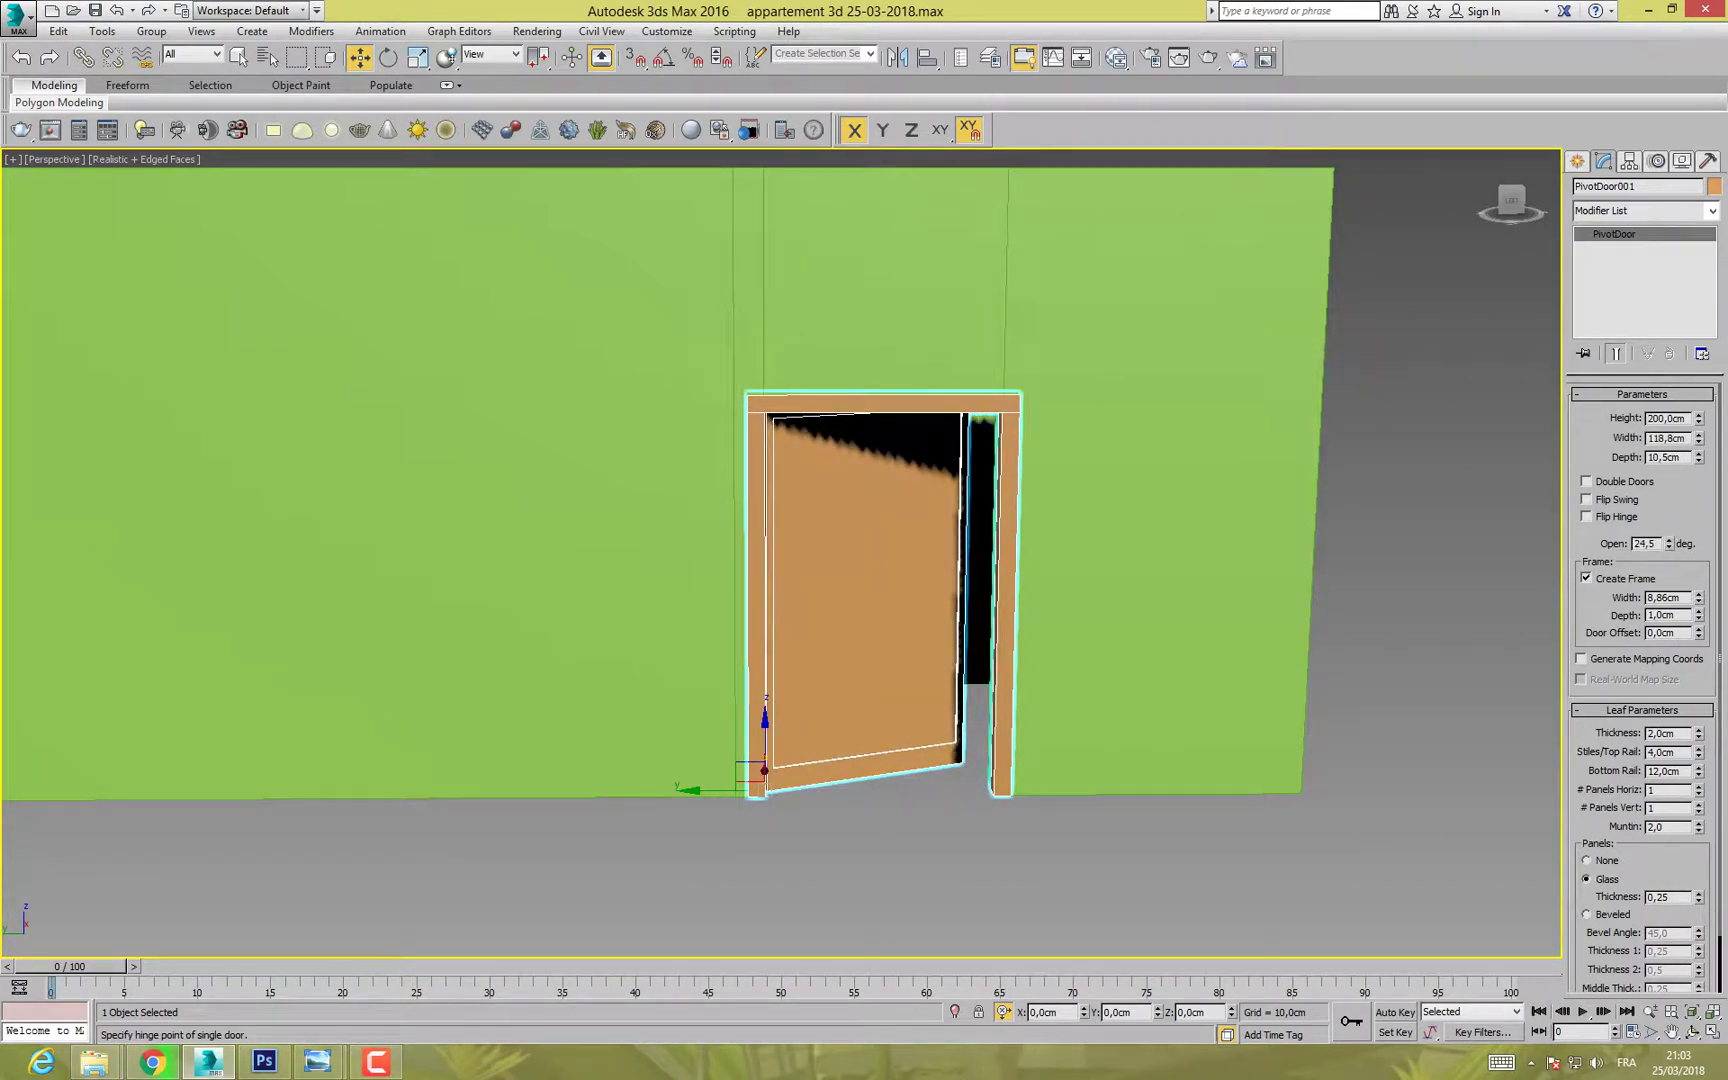
click(1586, 499)
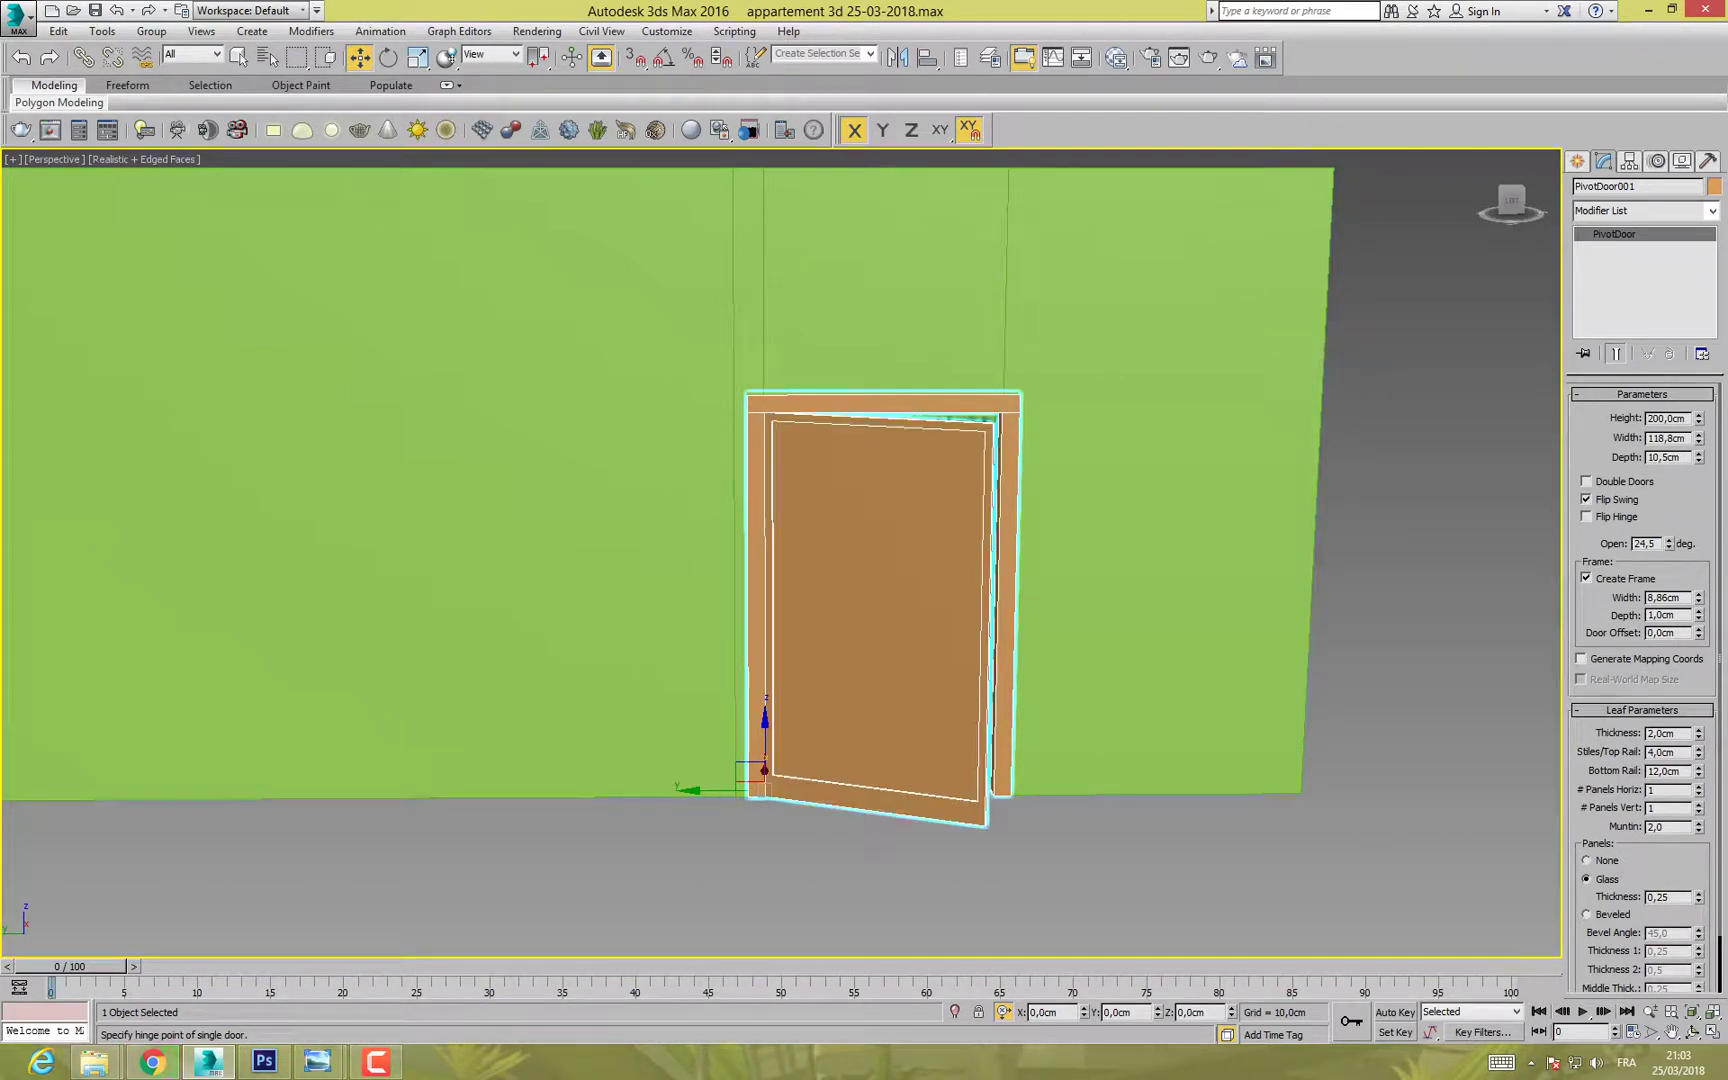
alt+middle_drag(1180, 560, 885, 645)
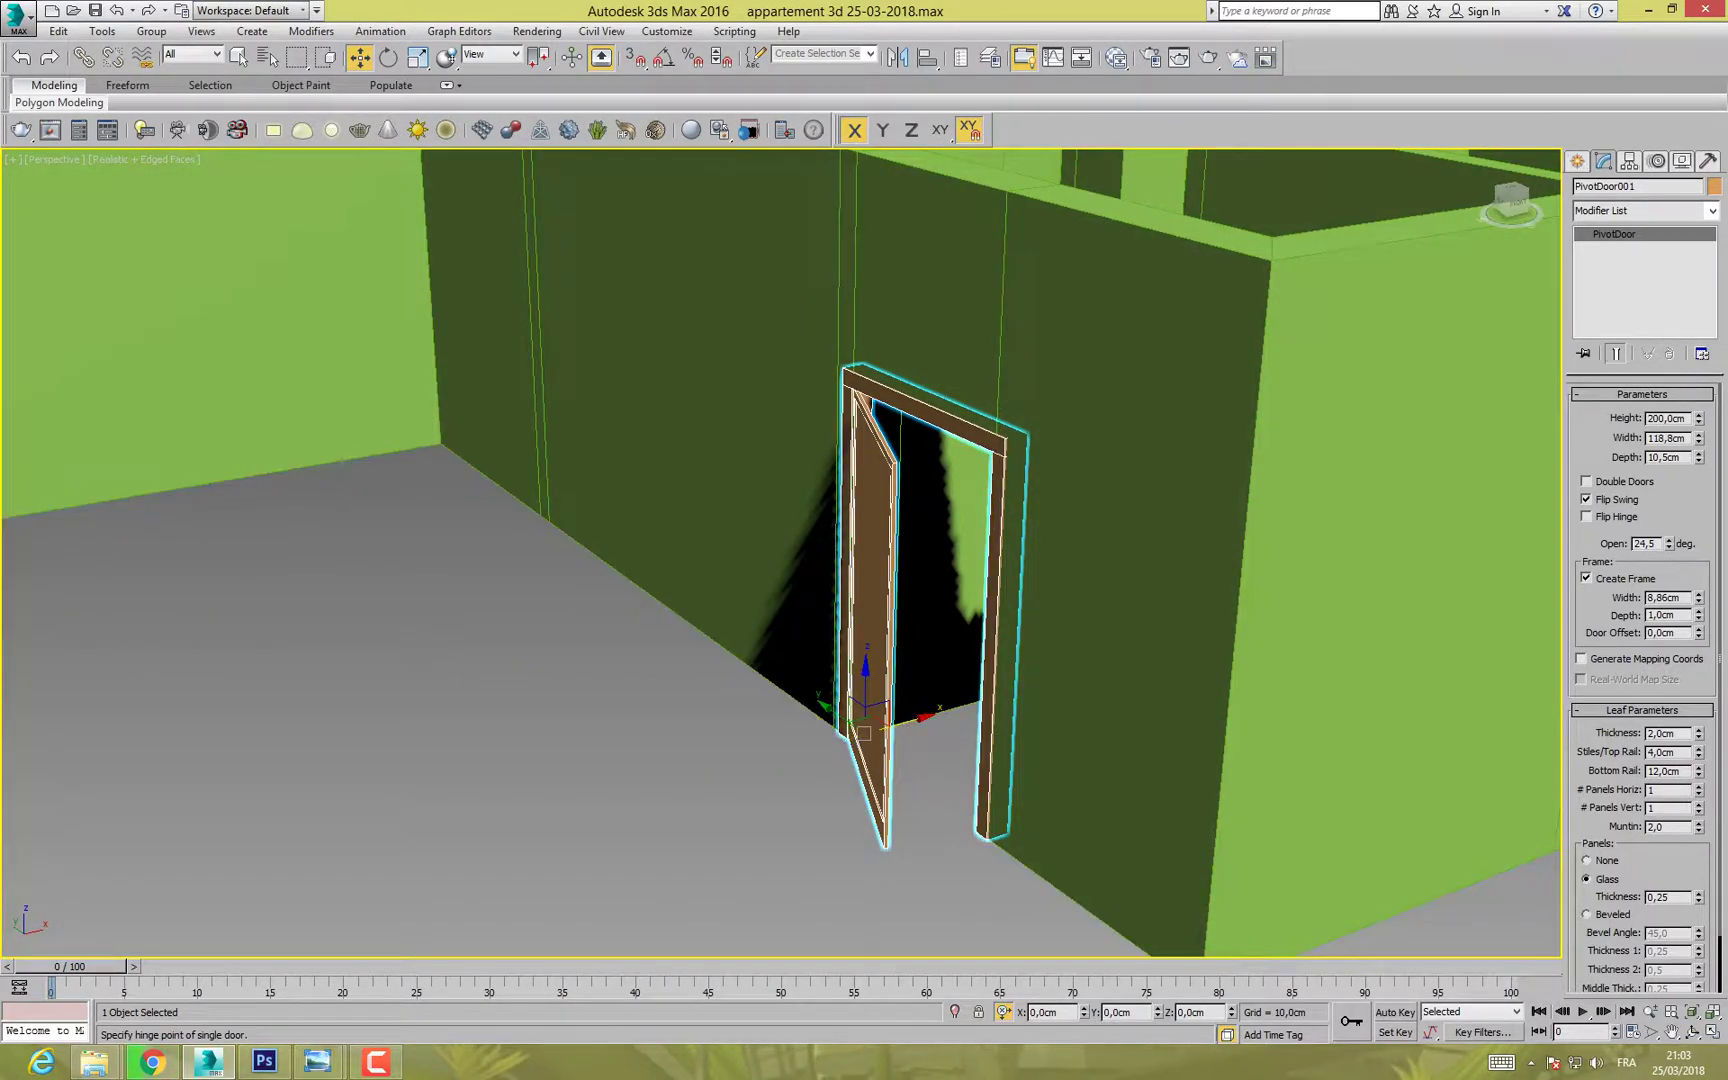
mouse_move(1669, 543)
mouse_down()
mouse_move(1669, 482)
mouse_move(1669, 572)
mouse_up()
click(1586, 499)
Step: Switch object creation from doors to the Windows category and choose the Pivoted window type
alt+middle_drag(1080, 600, 1080, 705)
scroll(1300, 570, down, 4)
scroll(1300, 635, down, 4)
middle_drag(1150, 620, 1075, 757)
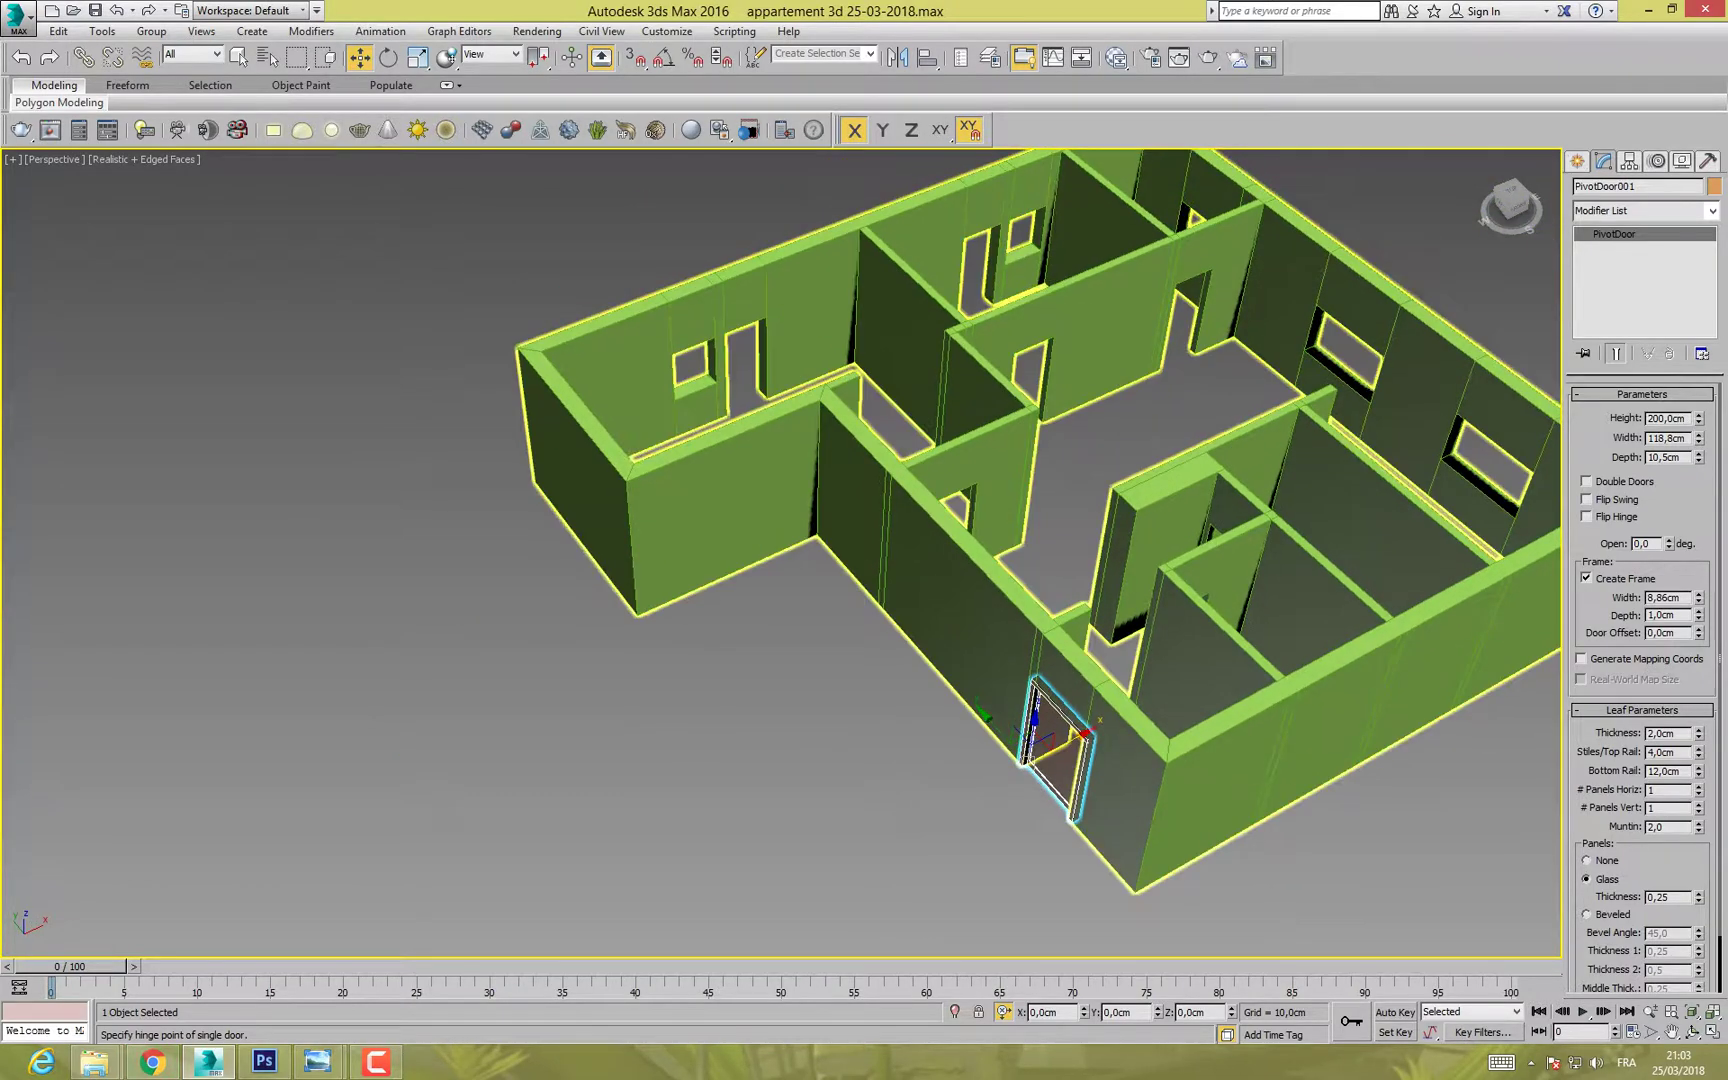
middle_drag(1190, 750, 1002, 628)
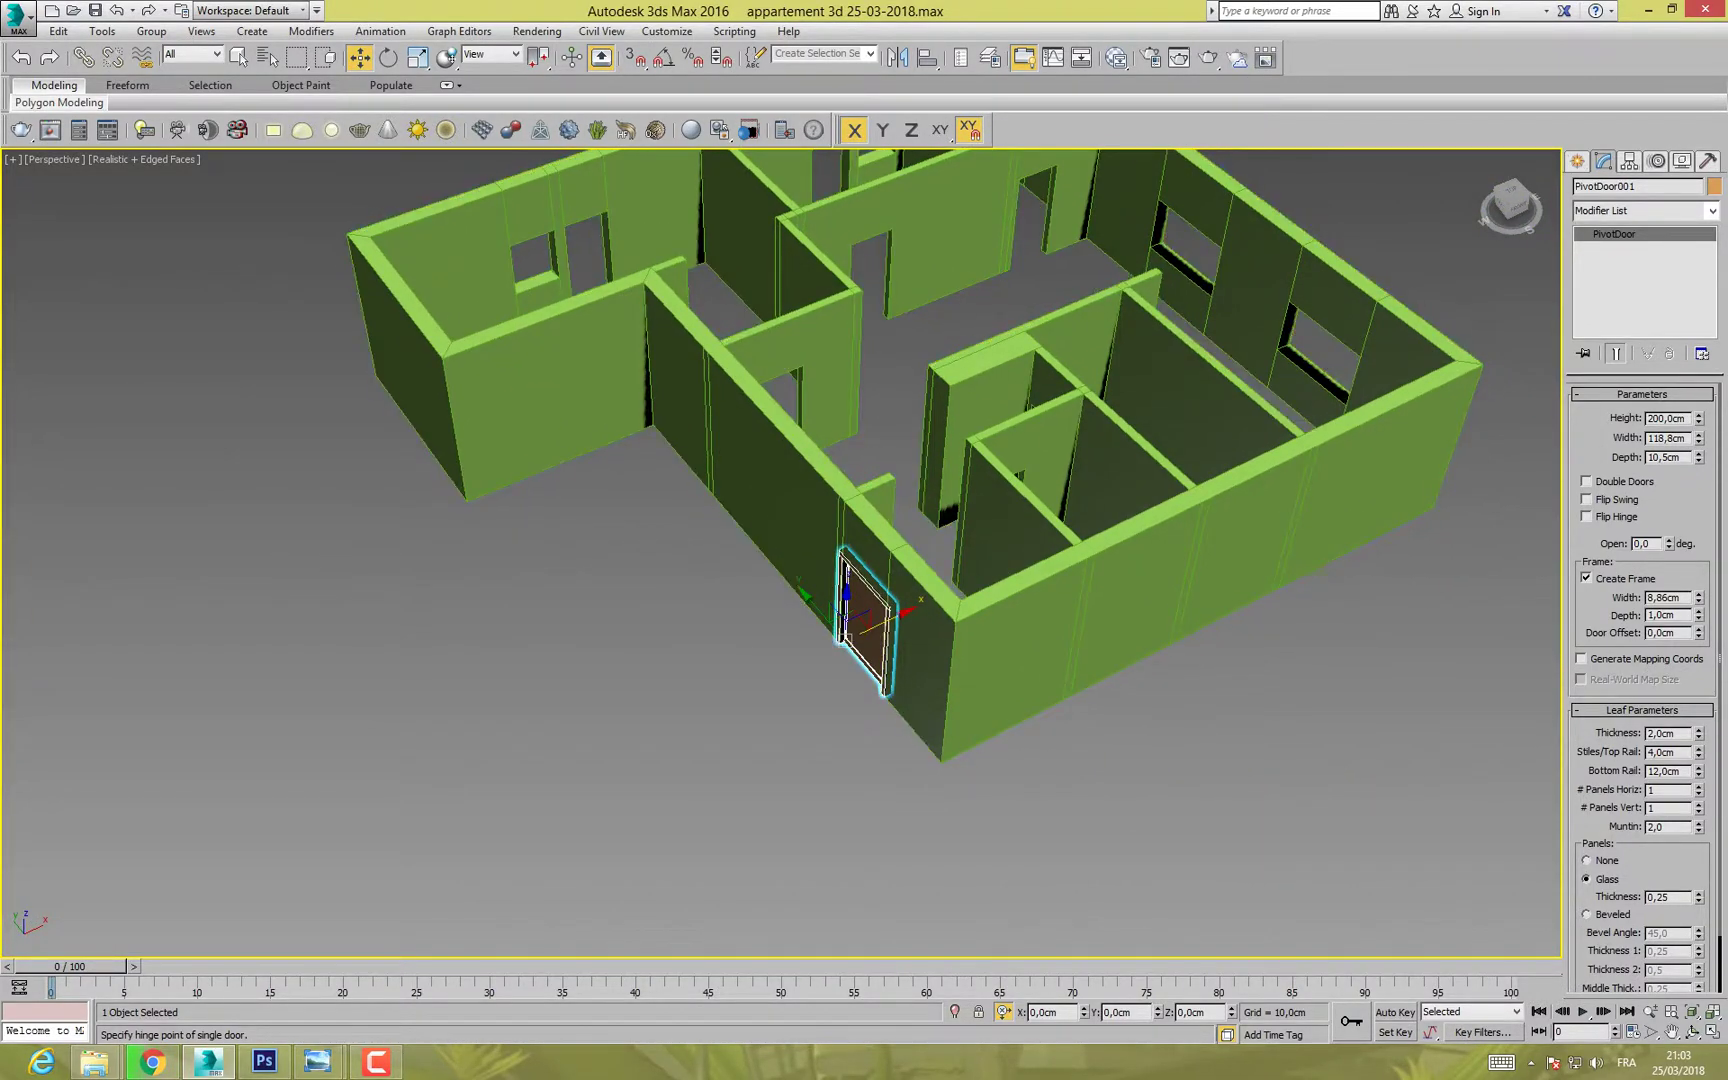
click(1577, 161)
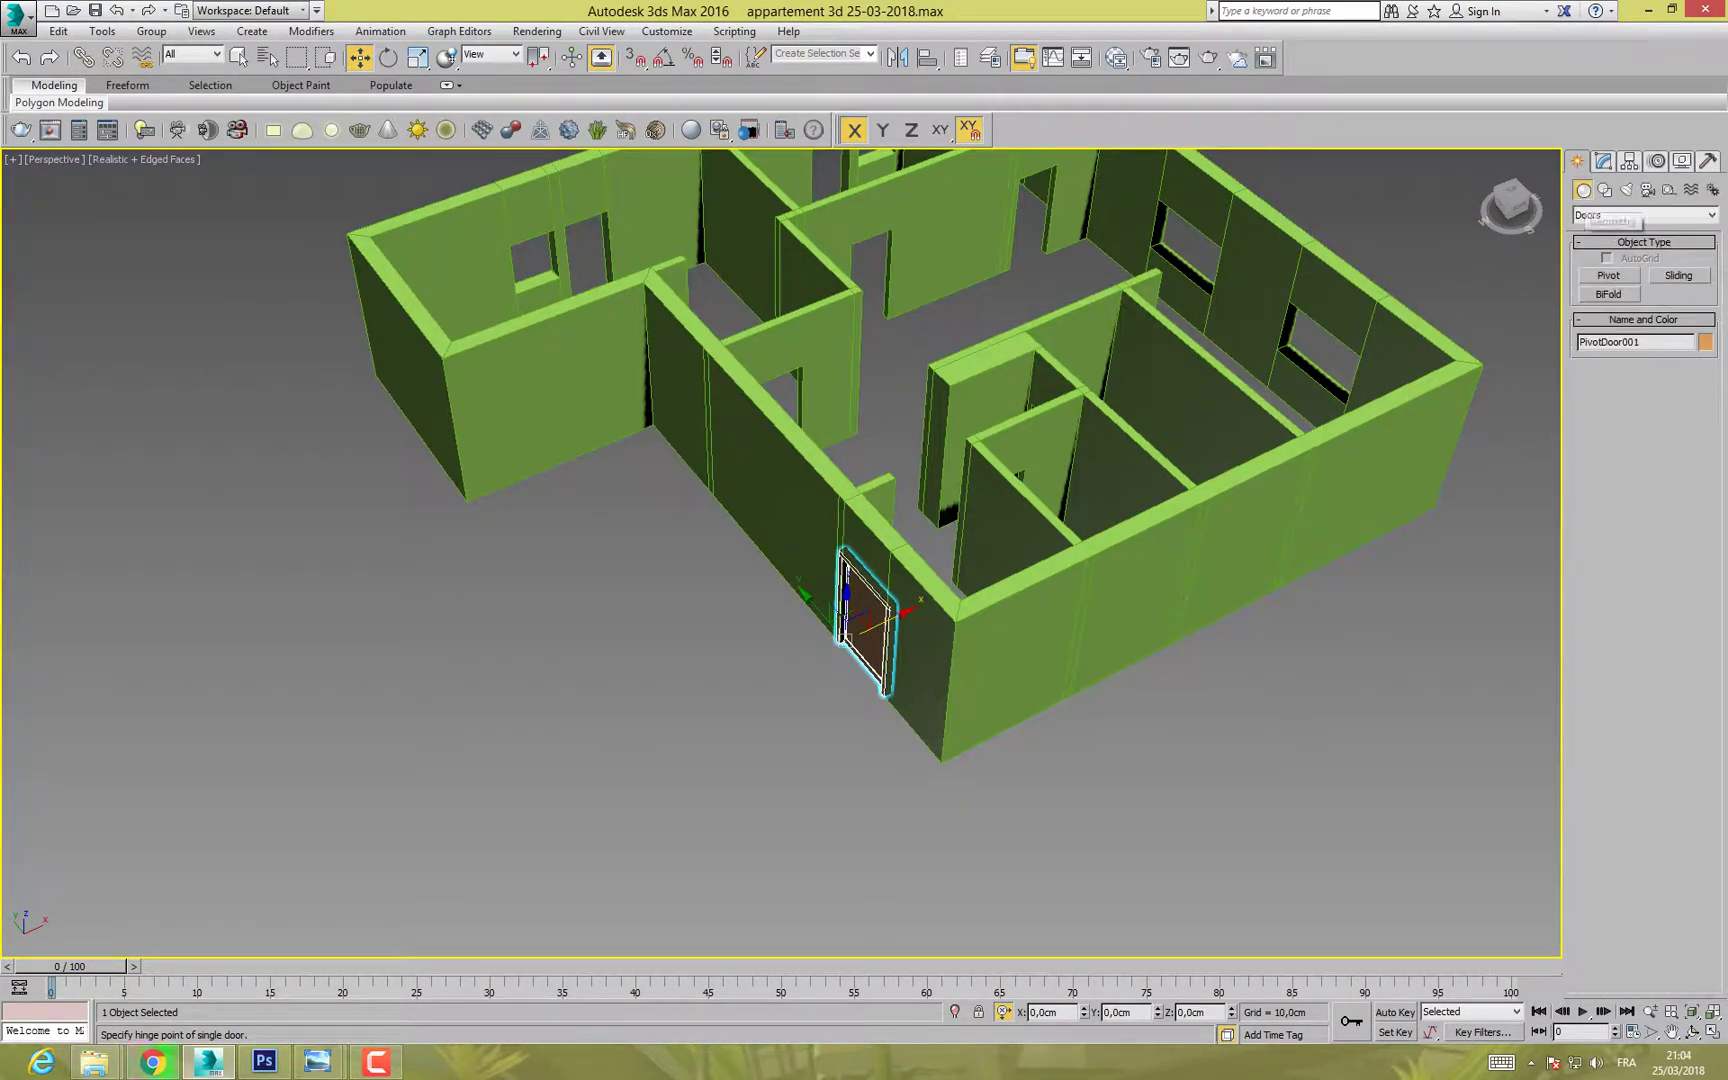
click(1645, 214)
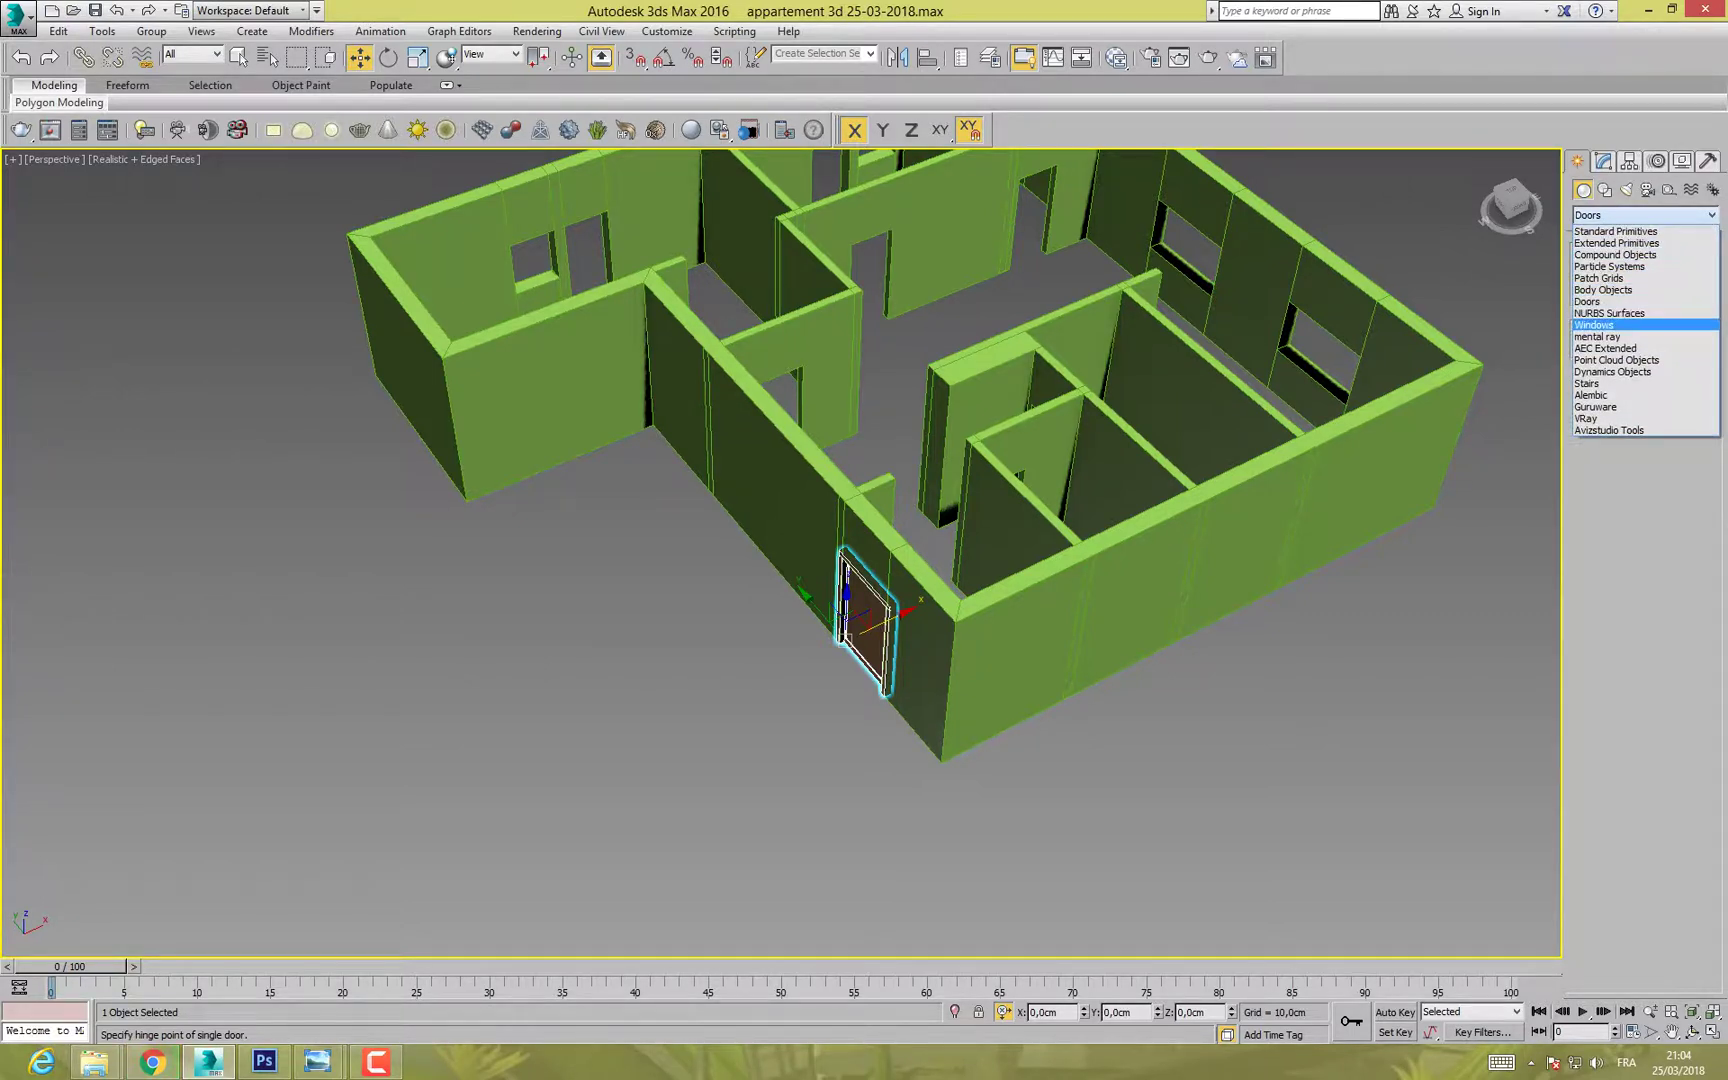
click(1594, 325)
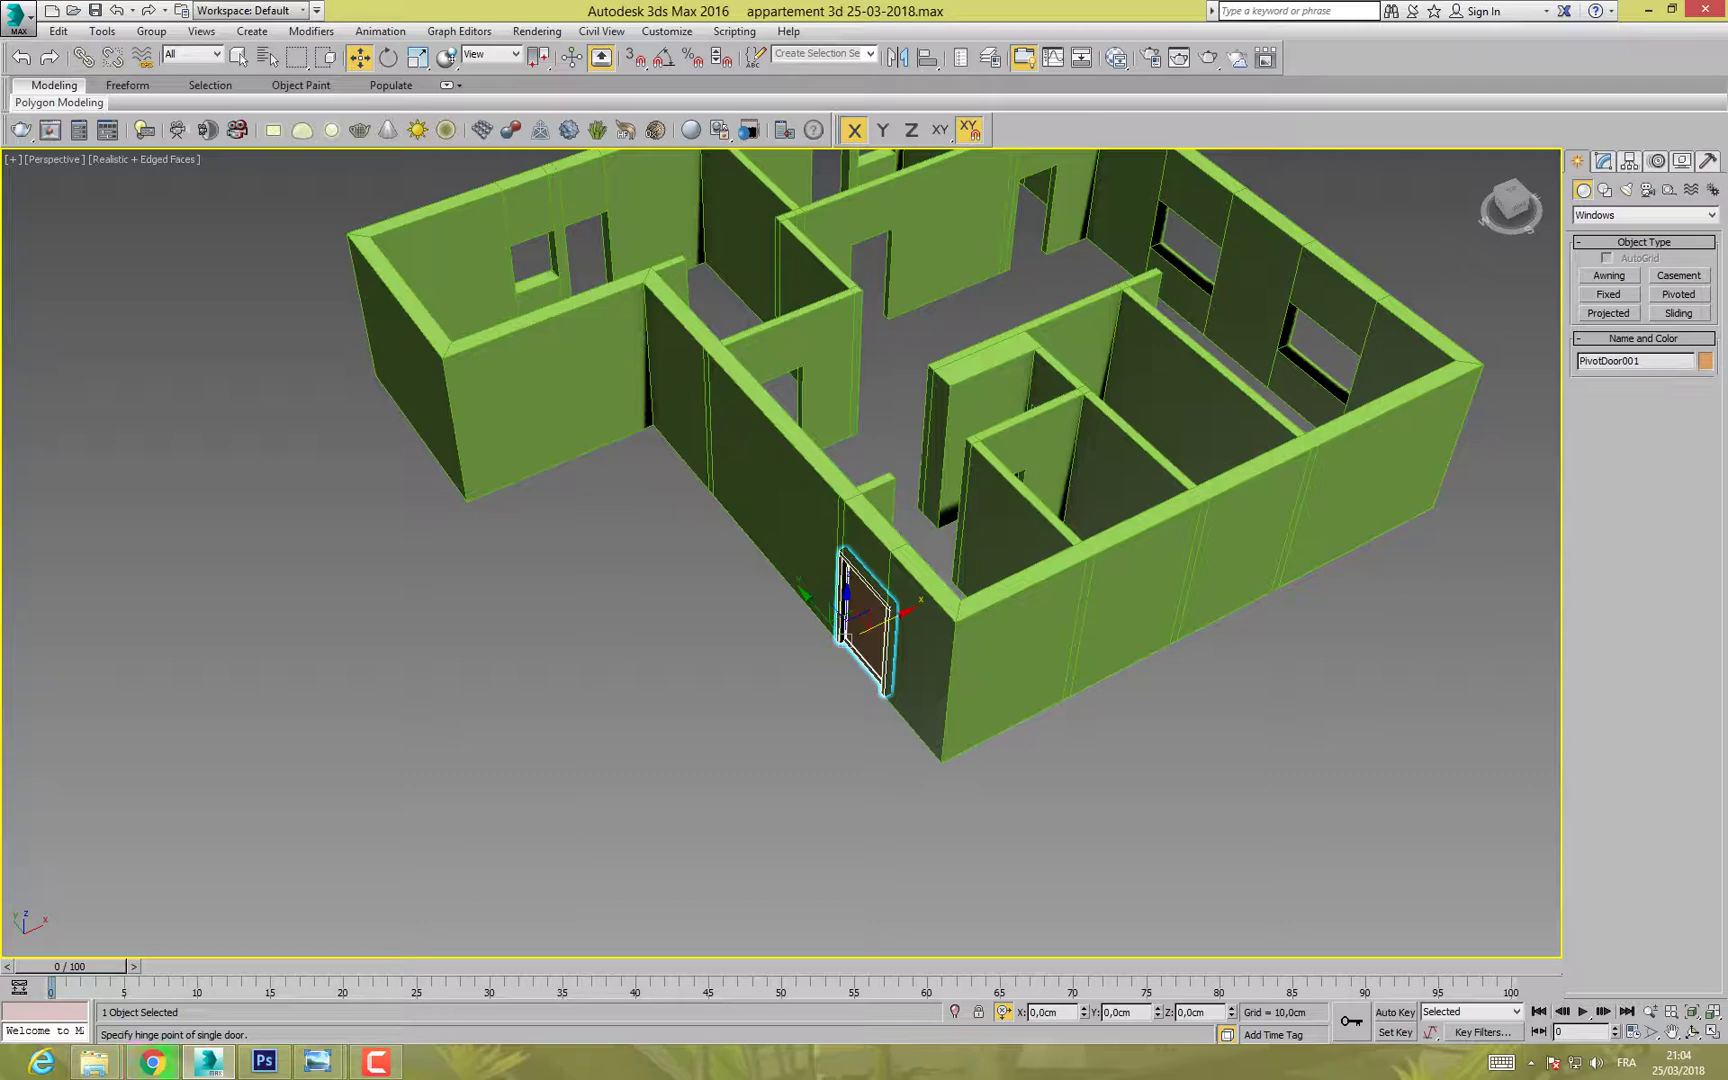
click(1678, 295)
Step: Create a pivoted window in the middle opening of the three-window facade, snapping to the corners: 175.4 cm wide, 30 cm deep, 110 cm high
alt+middle_drag(1280, 636, 728, 223)
alt+middle_drag(728, 300, 680, 258)
alt+middle_drag(840, 530, 772, 555)
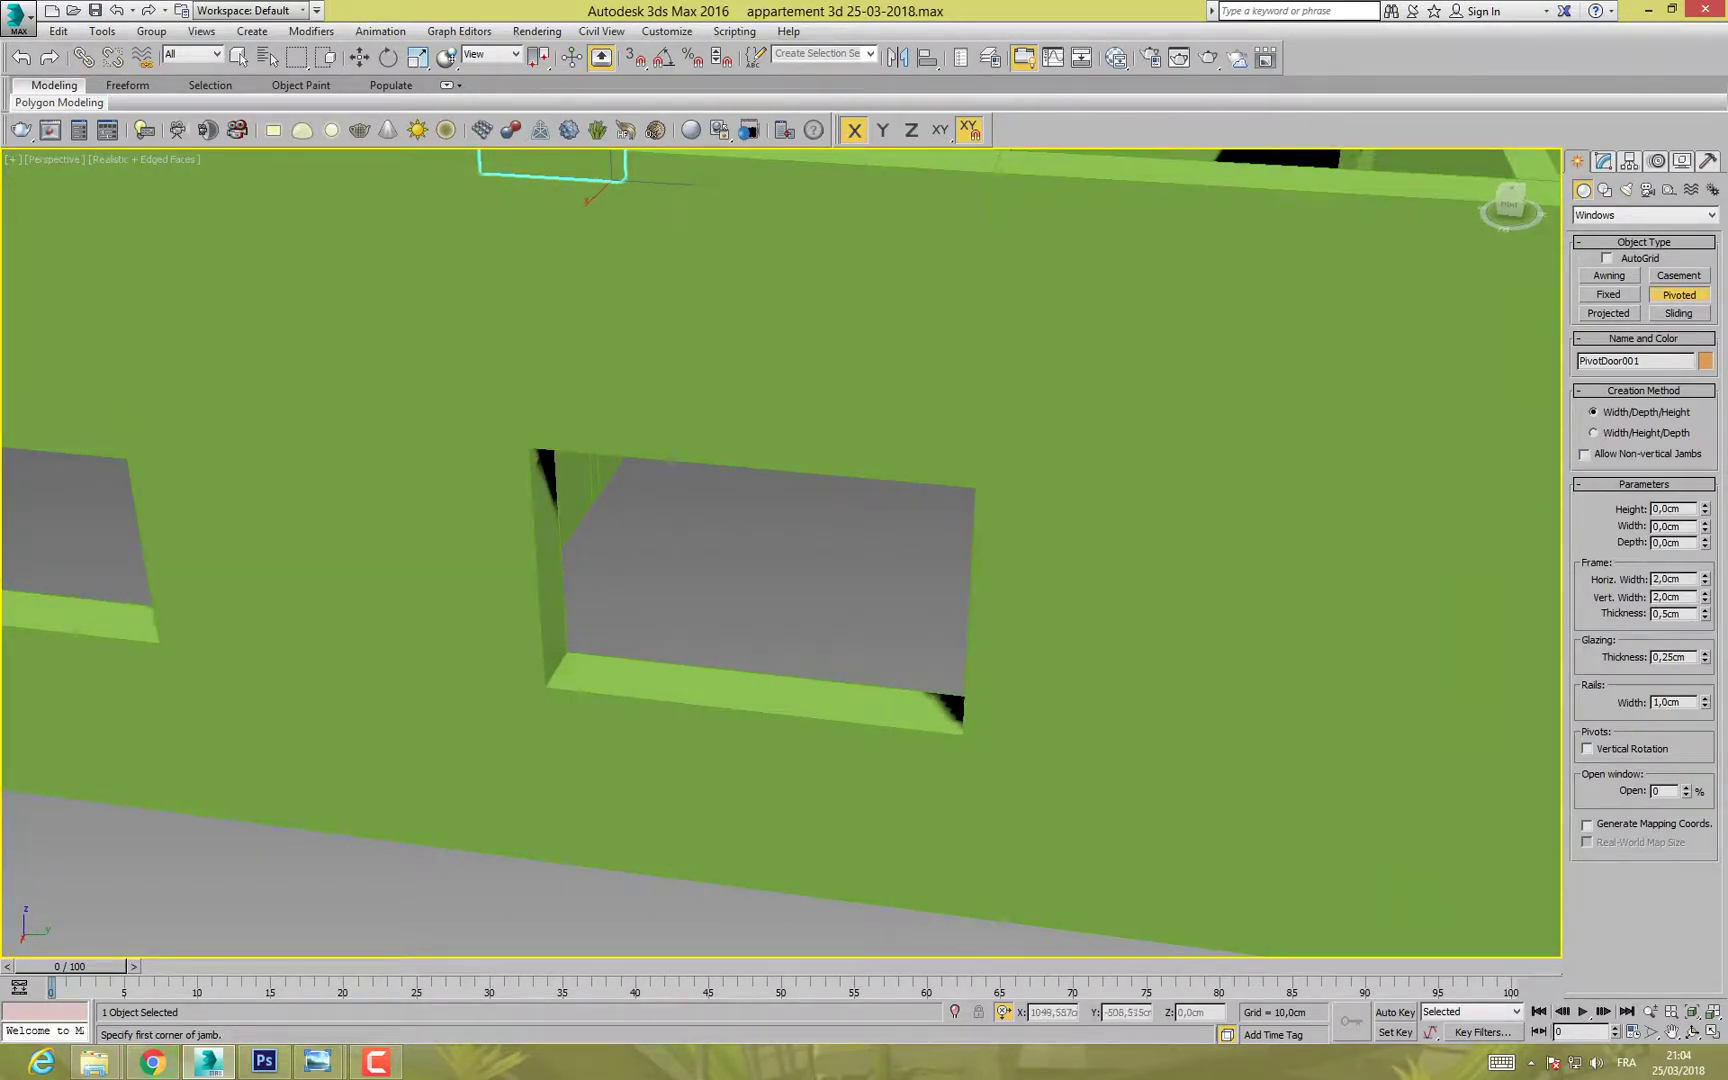
key(s)
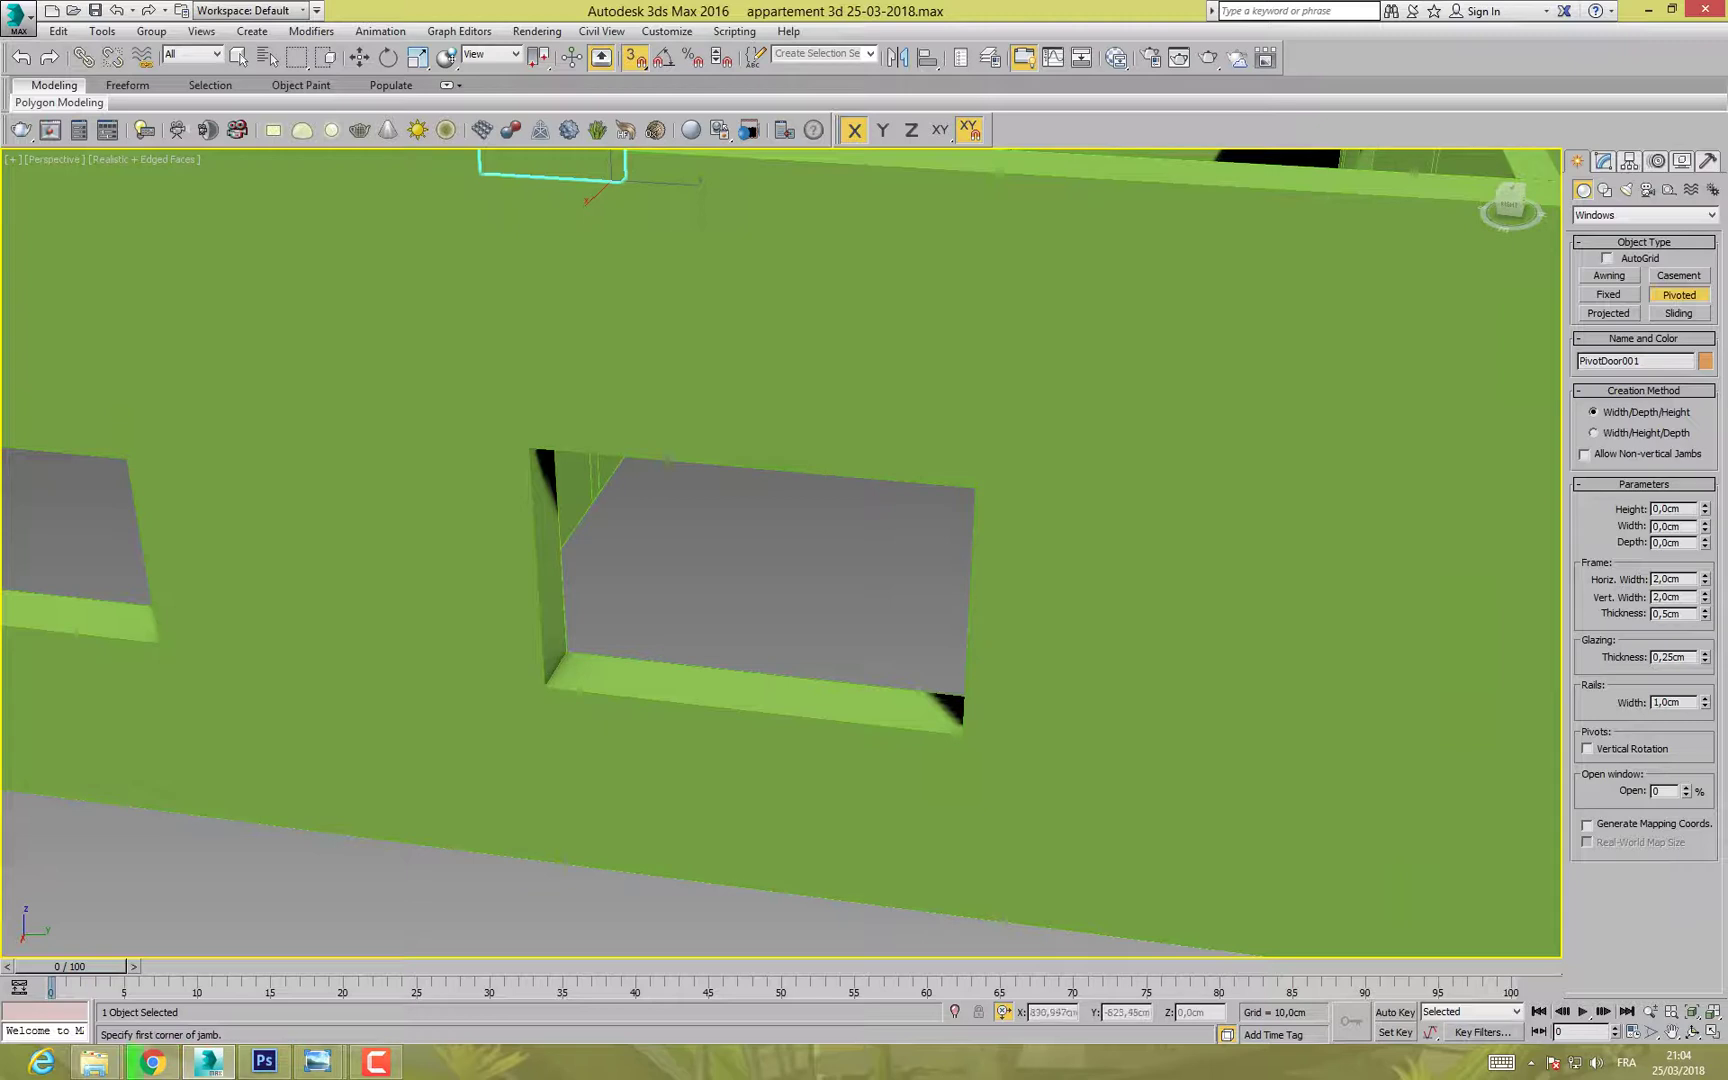
click(563, 652)
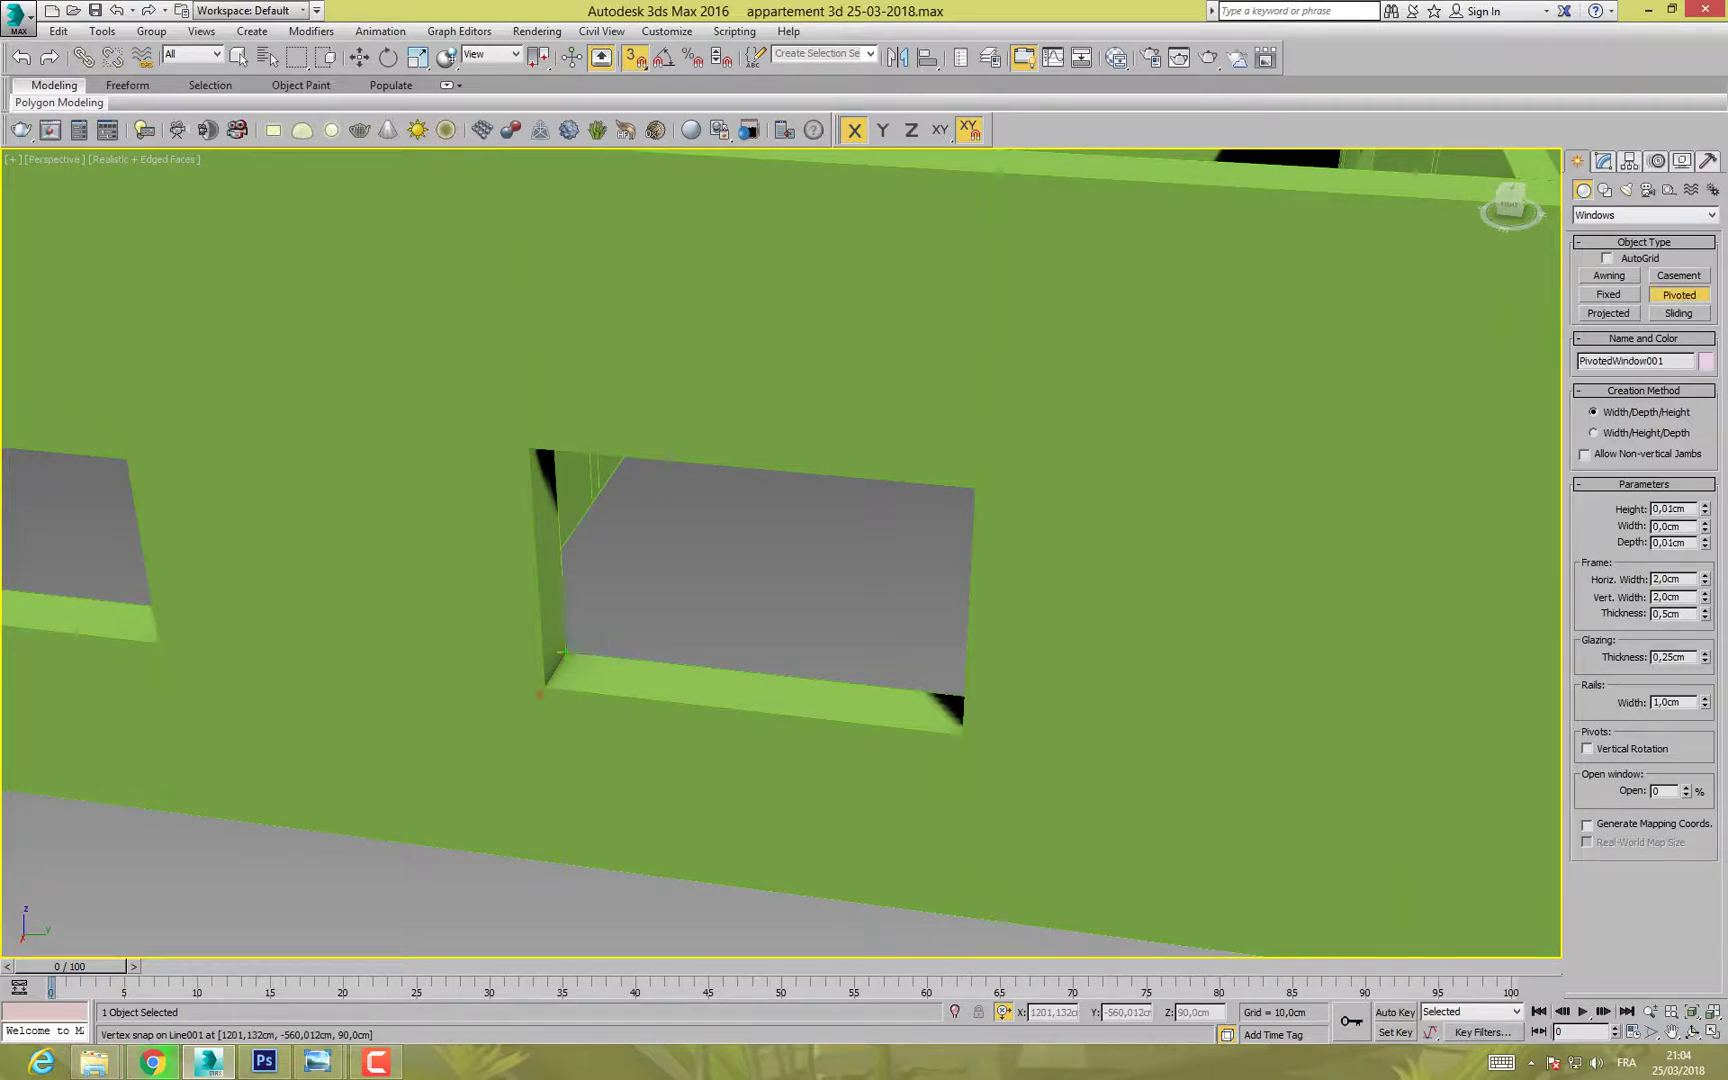
drag(563, 652, 968, 695)
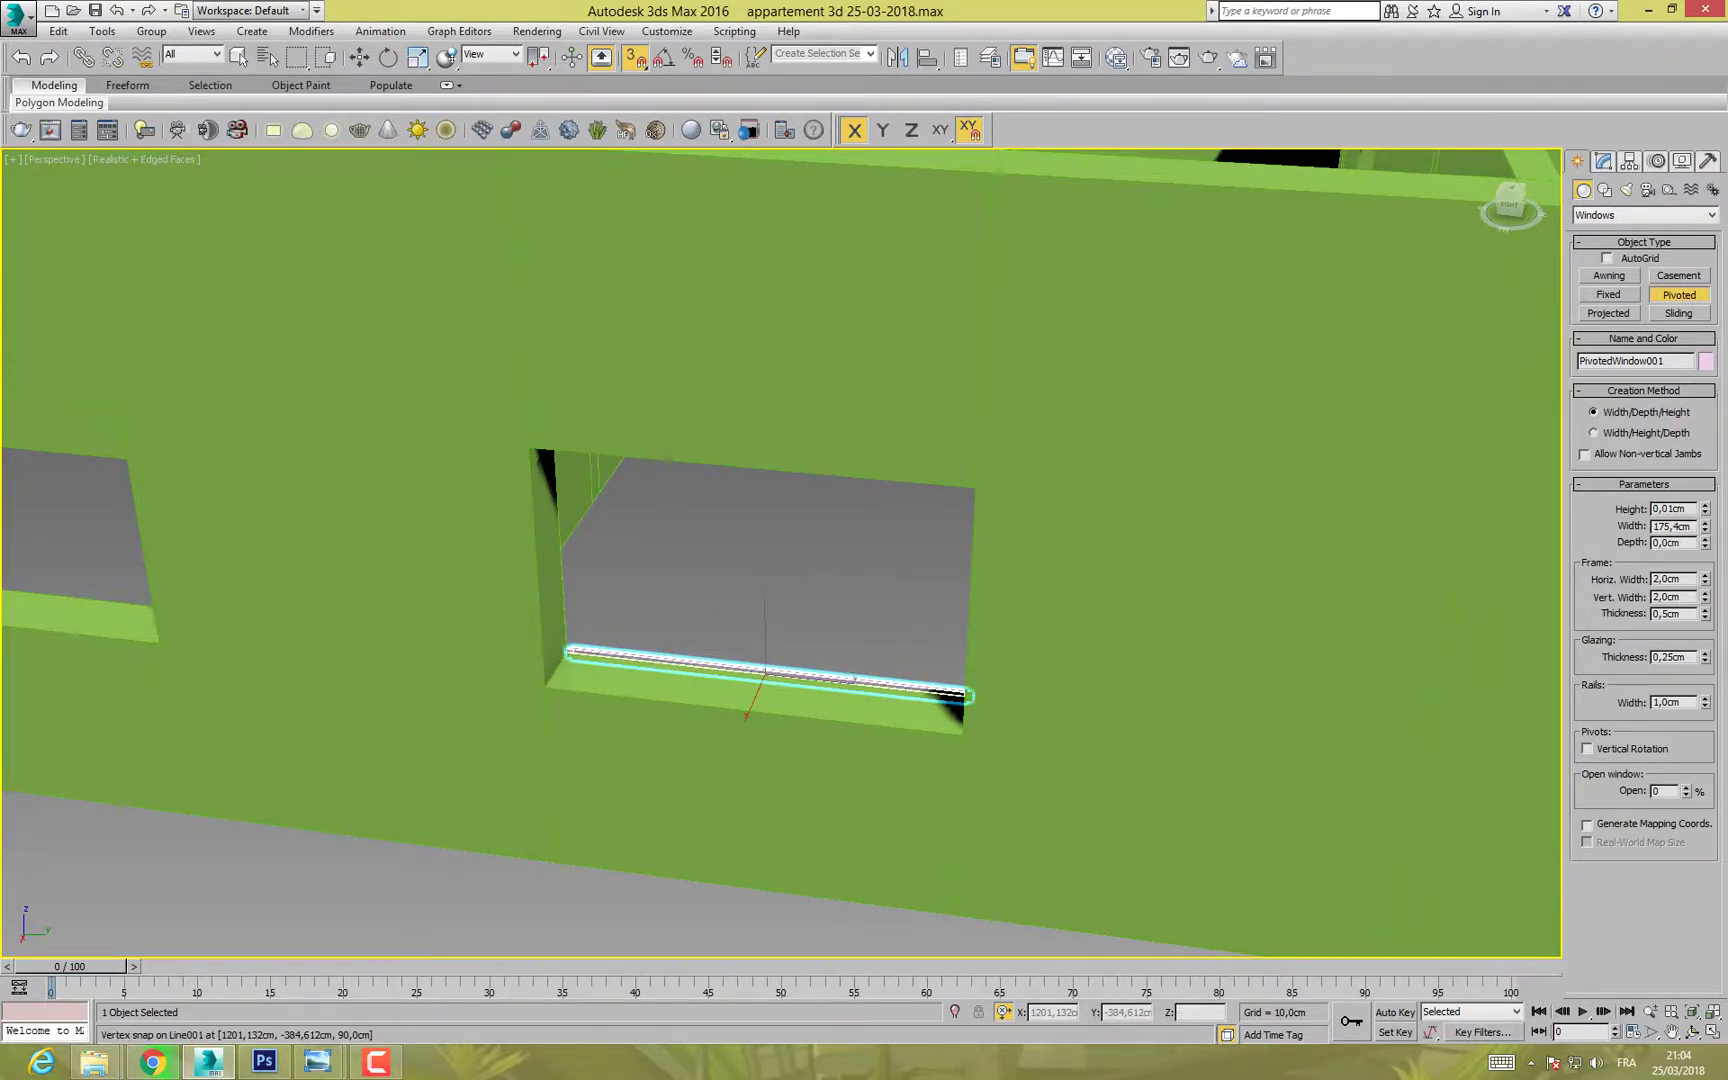
click(963, 735)
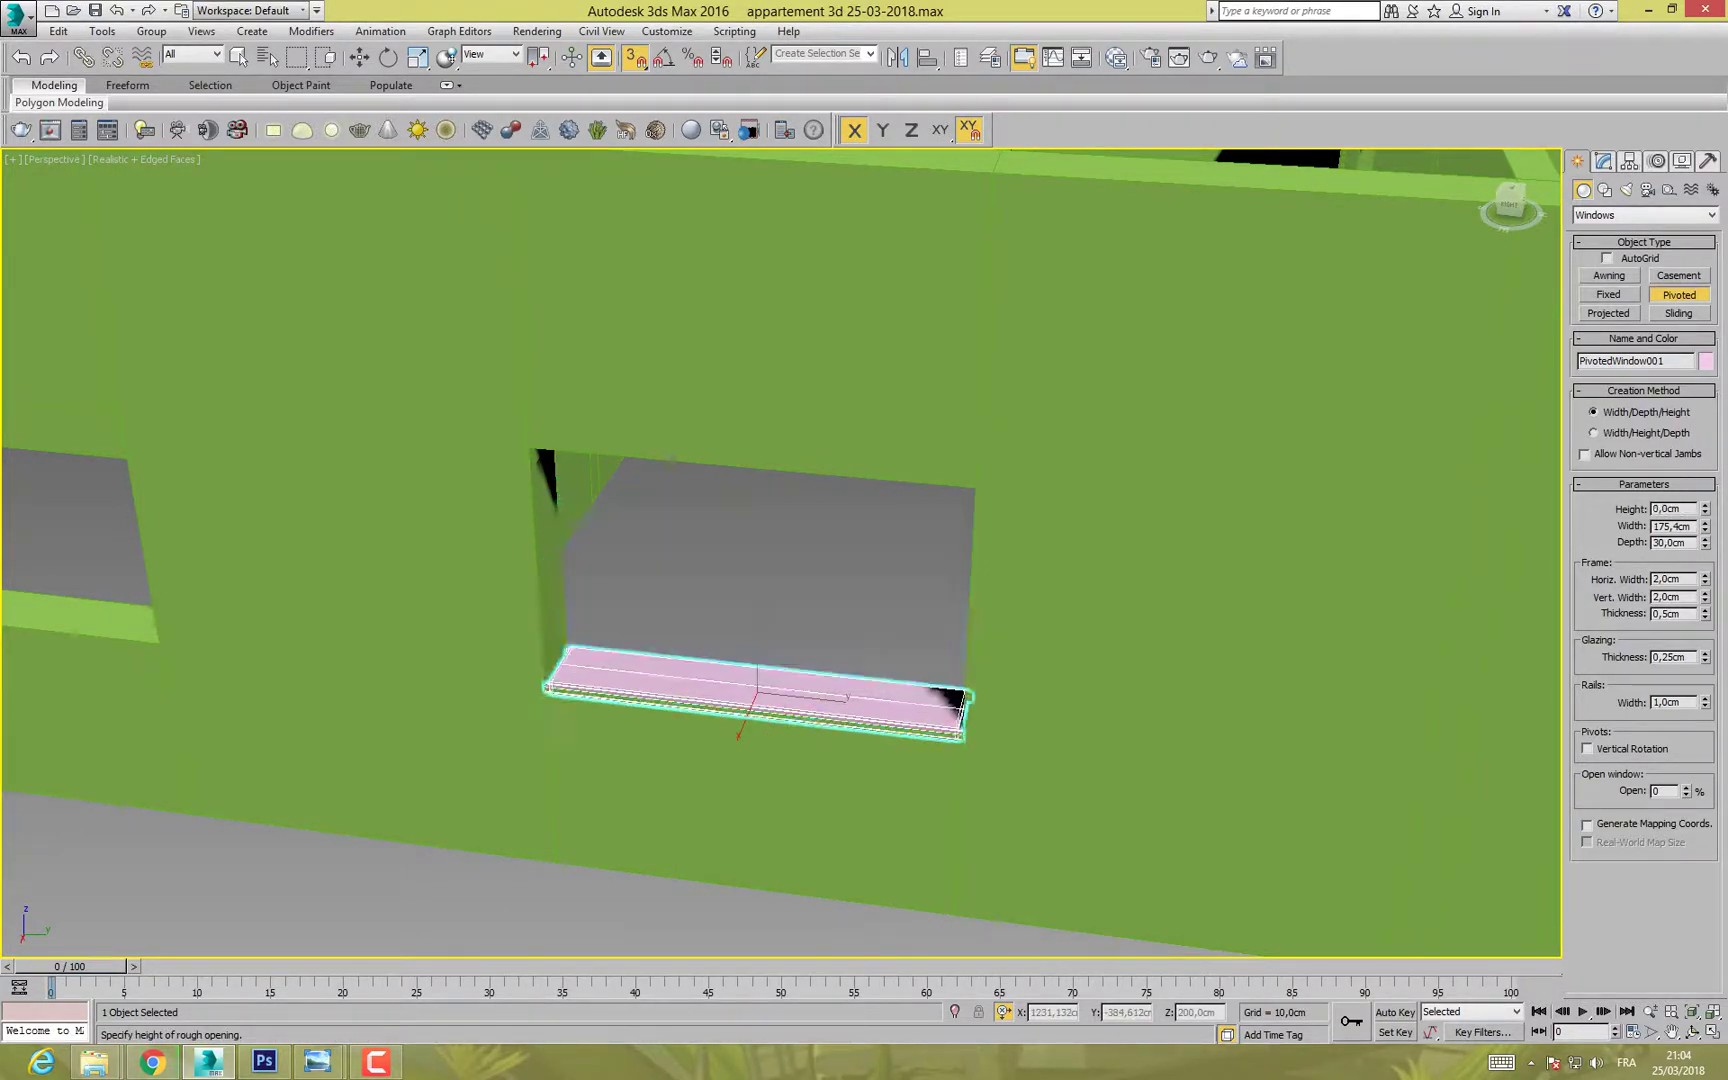
click(974, 490)
scroll(810, 560, down, 5)
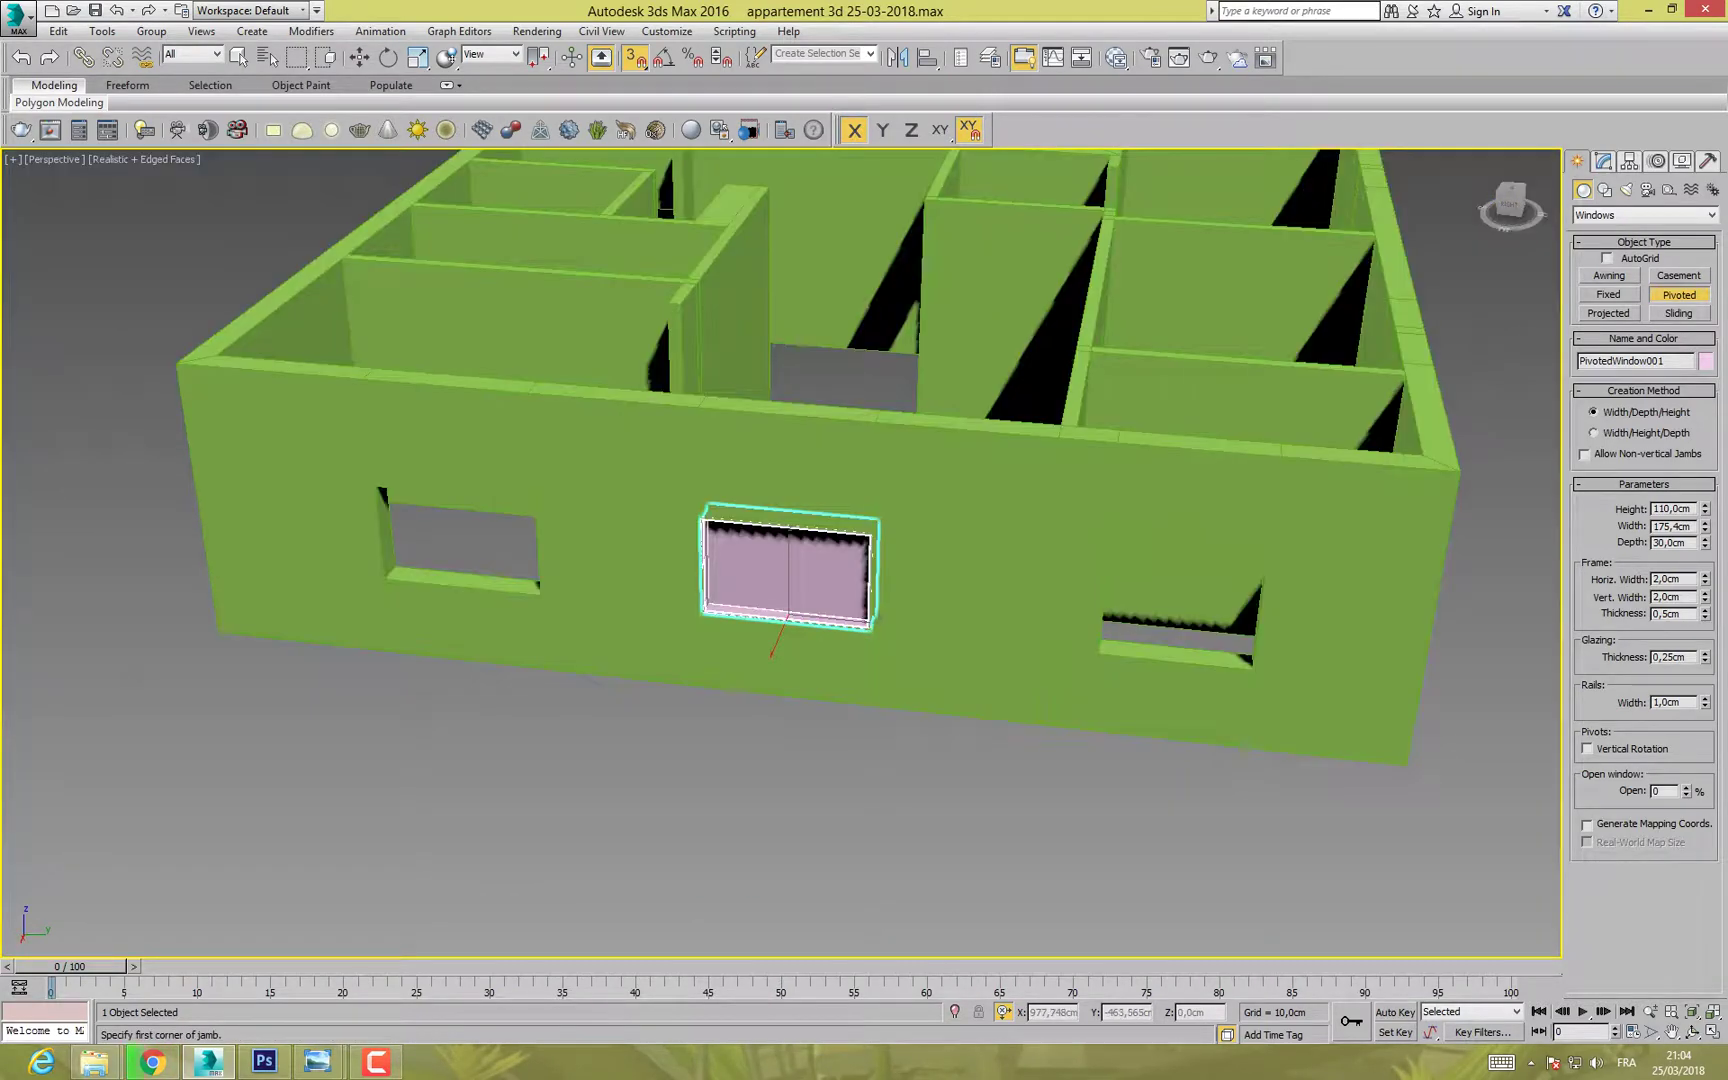
Step: Examine how the pivoted window sits in the wall from outside and from inside the apartment, together with the entrance door
alt+middle_drag(900, 560, 780, 475)
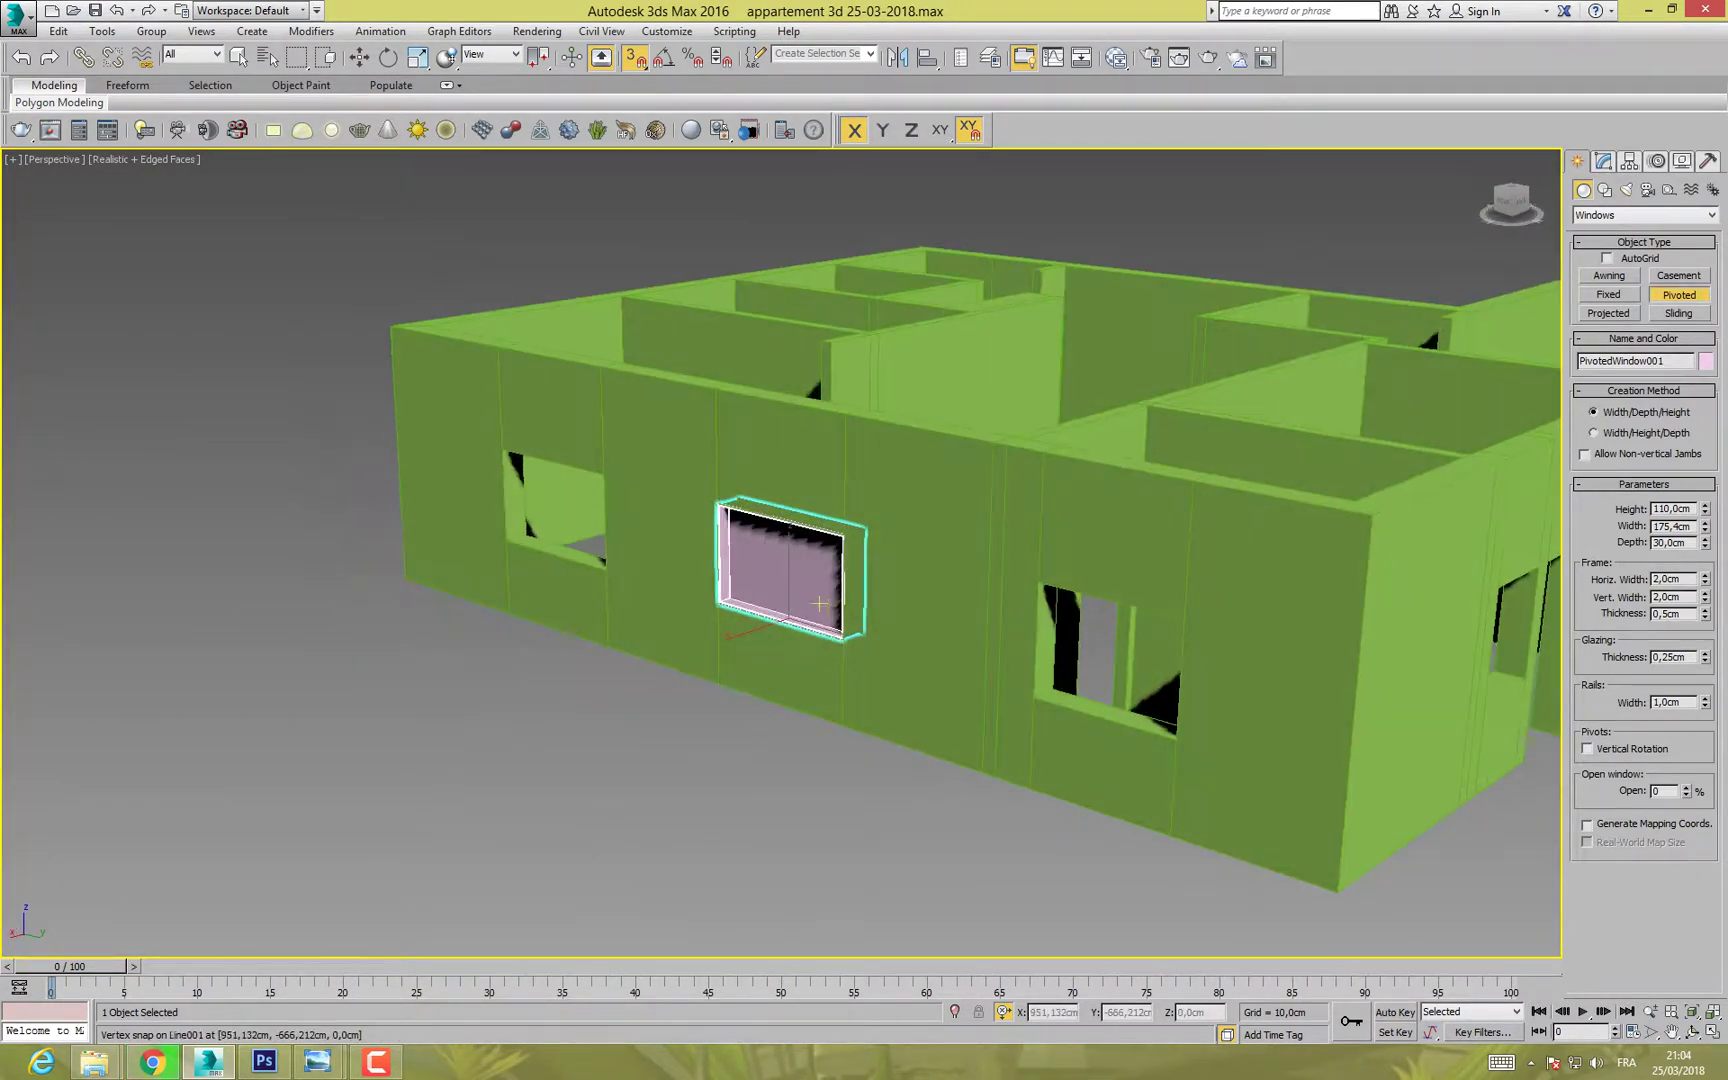
key(w)
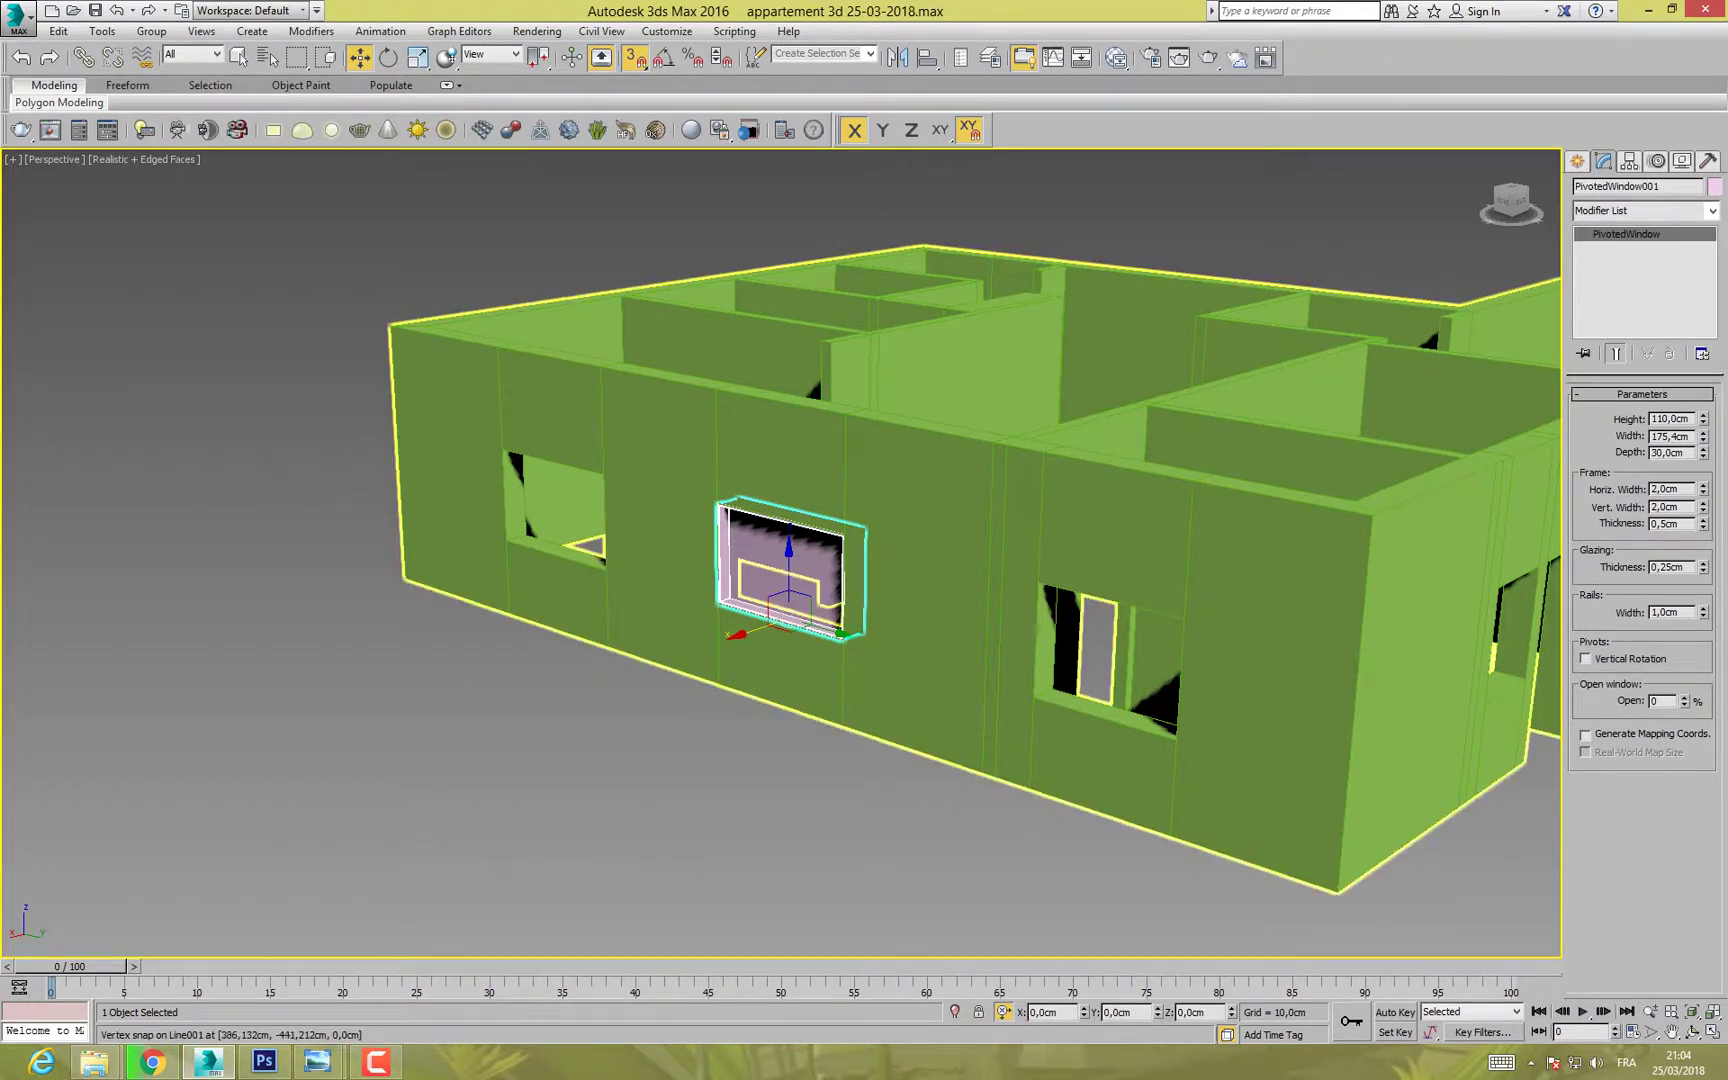
scroll(853, 533, up, 8)
scroll(853, 533, down, 4)
alt+middle_drag(853, 533, 824, 500)
scroll(730, 597, down, 6)
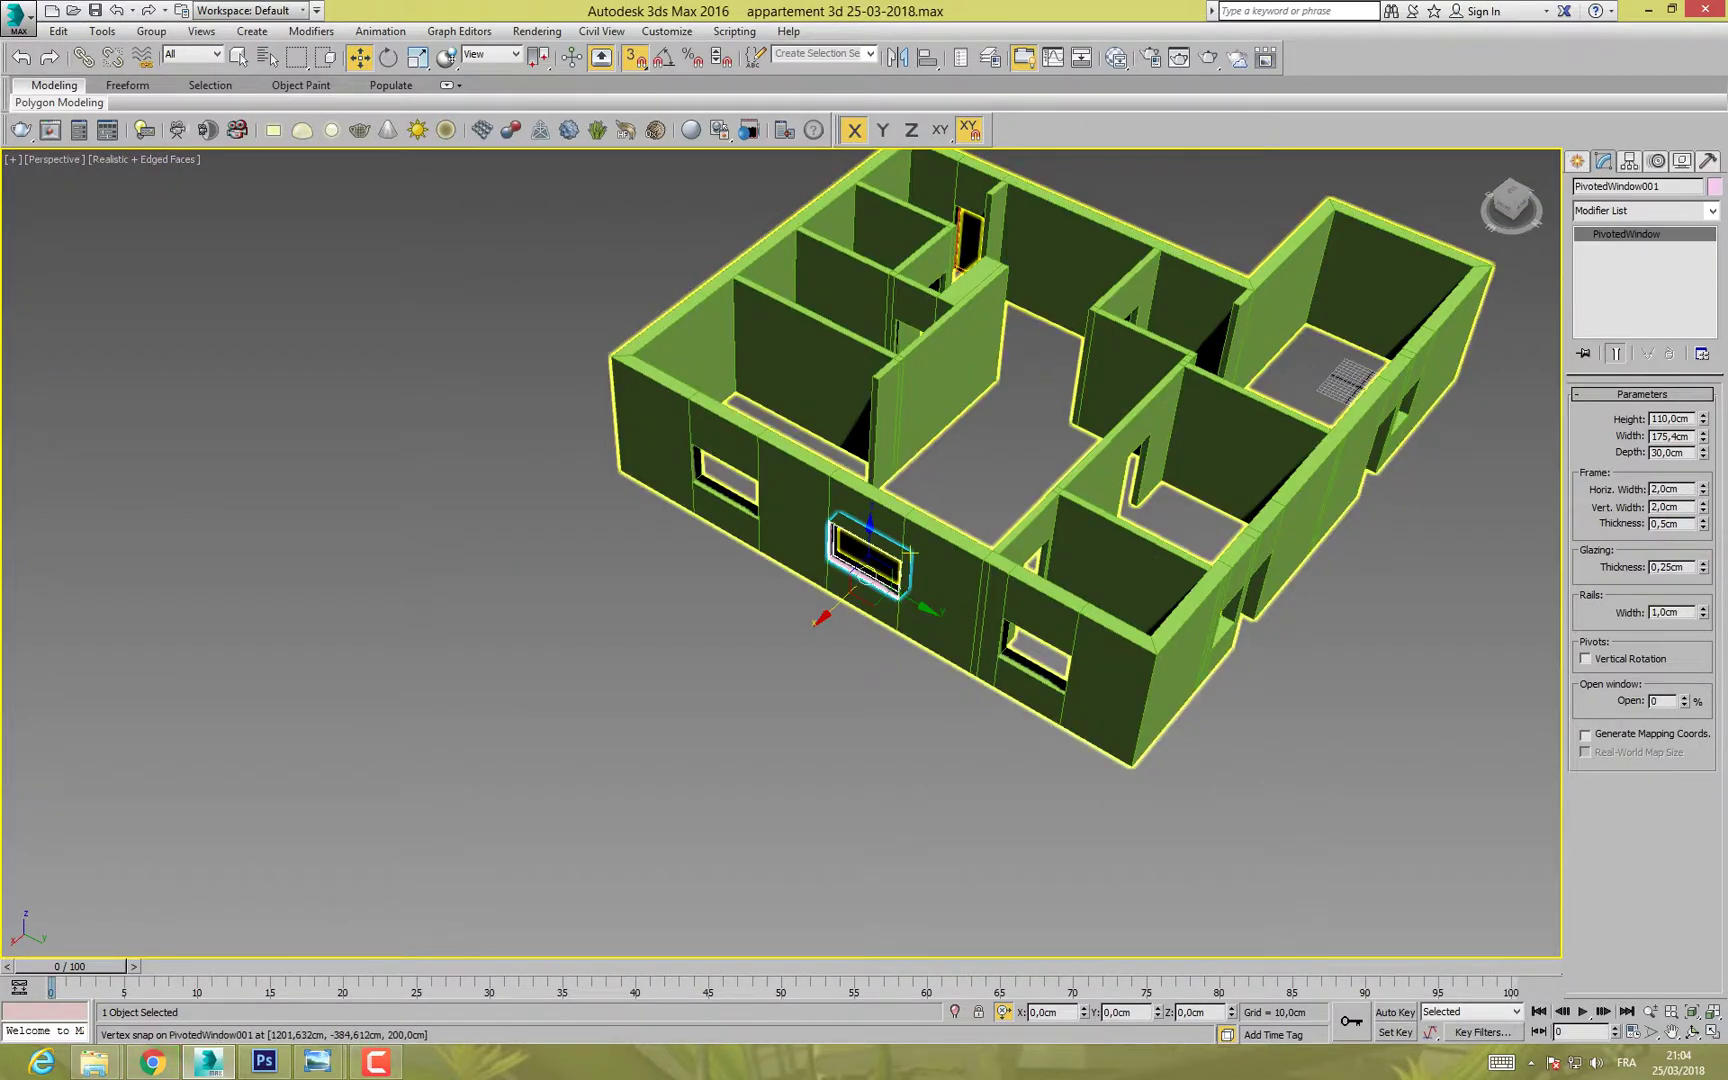
alt+middle_drag(836, 515, 720, 590)
middle_drag(1180, 860, 1075, 580)
alt+middle_drag(1075, 580, 1010, 690)
scroll(946, 627, up, 4)
scroll(1010, 690, down, 4)
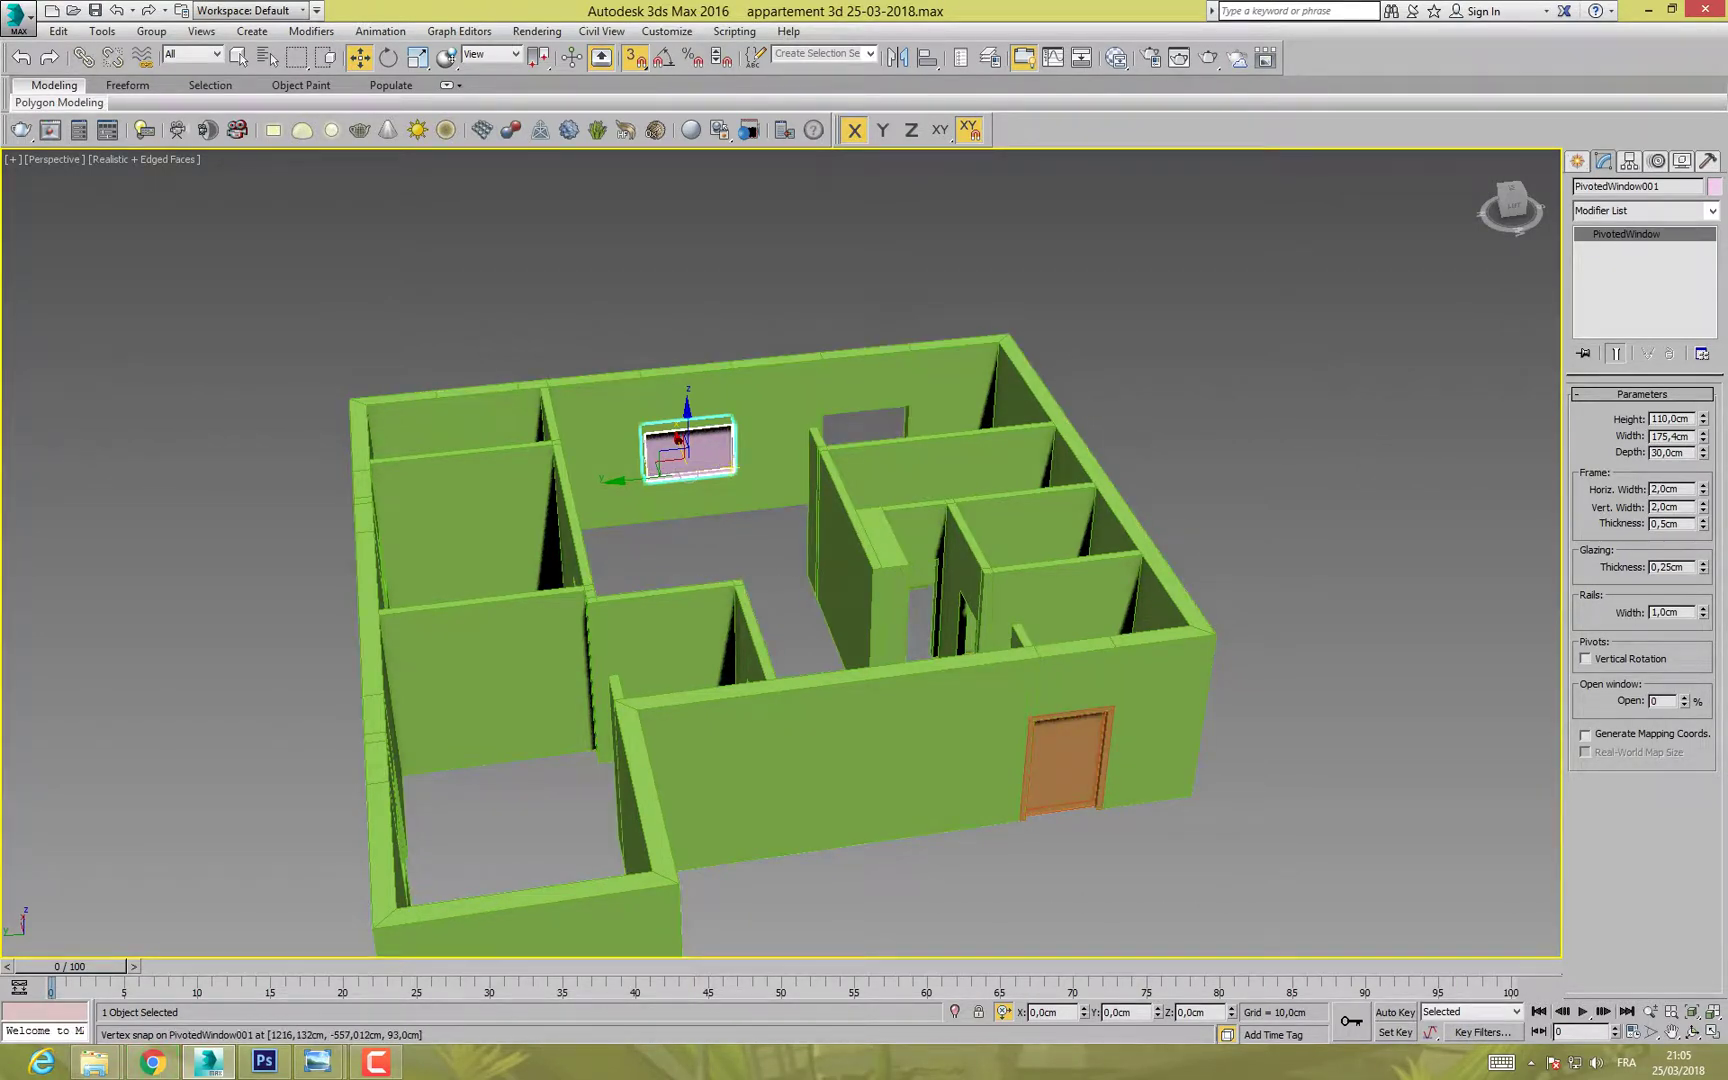
scroll(680, 437, up, 5)
scroll(680, 437, down, 3)
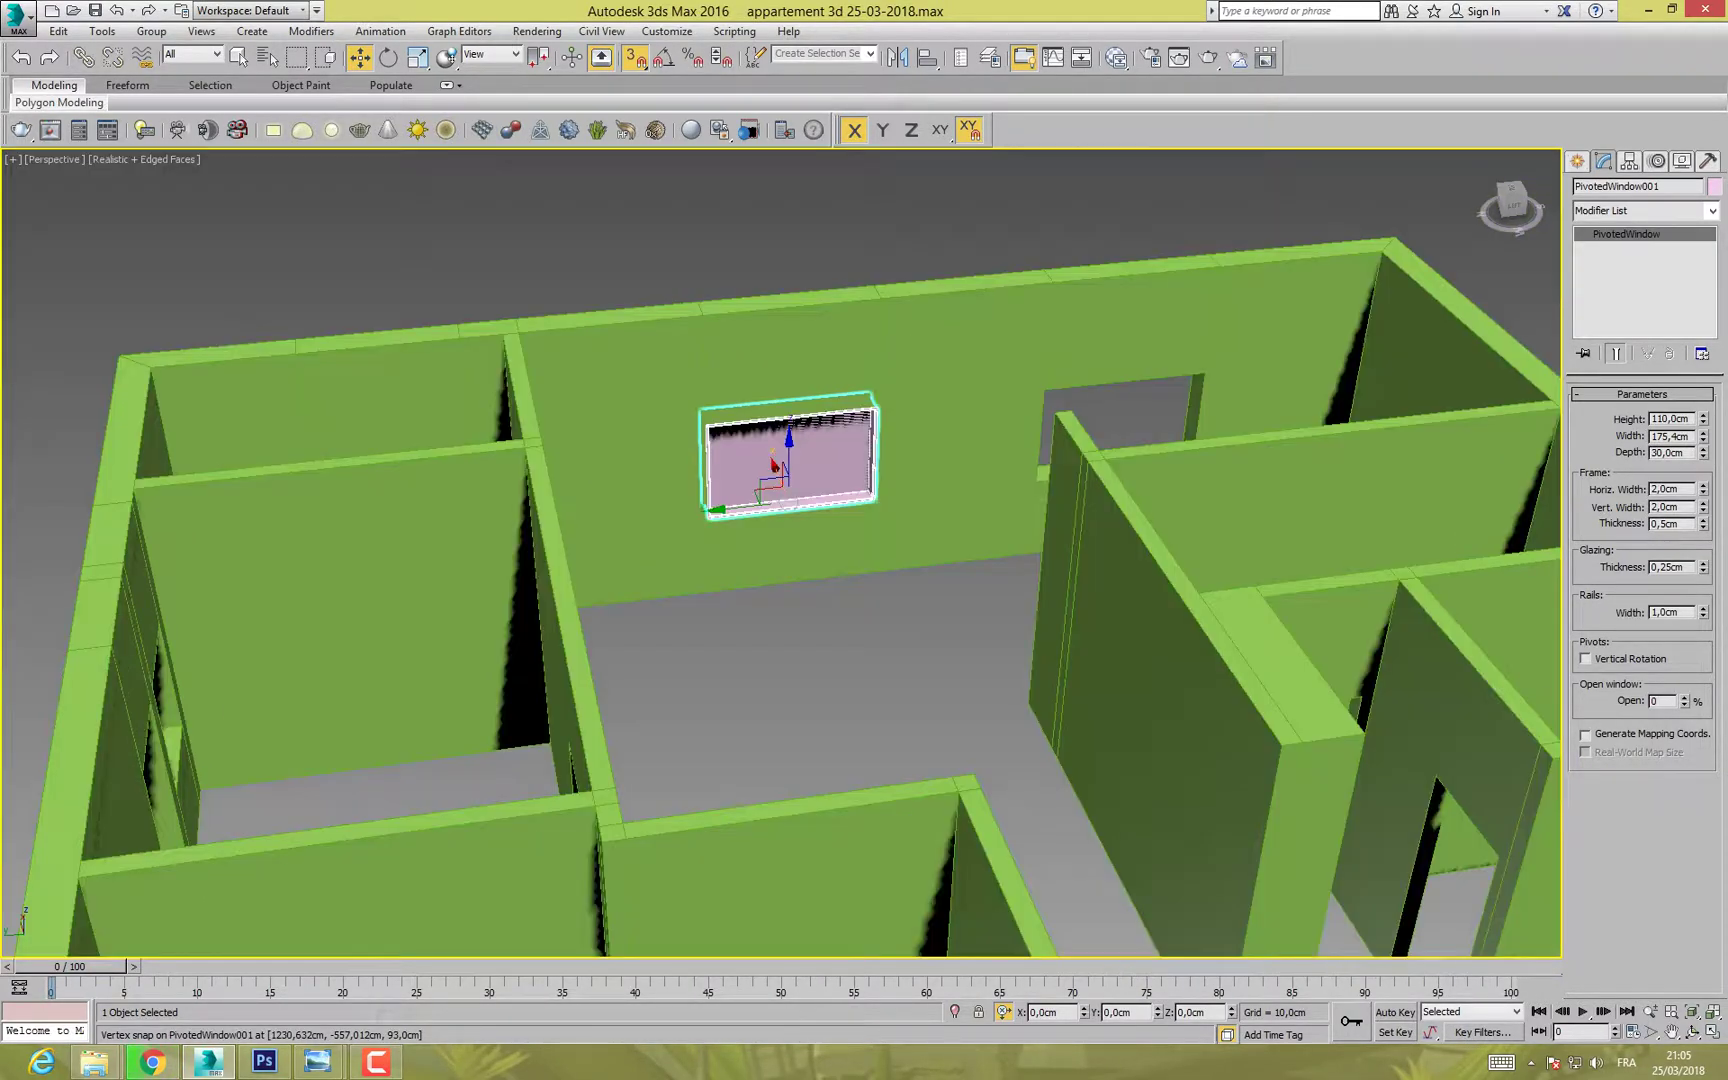
scroll(780, 460, down, 6)
scroll(780, 460, up, 1)
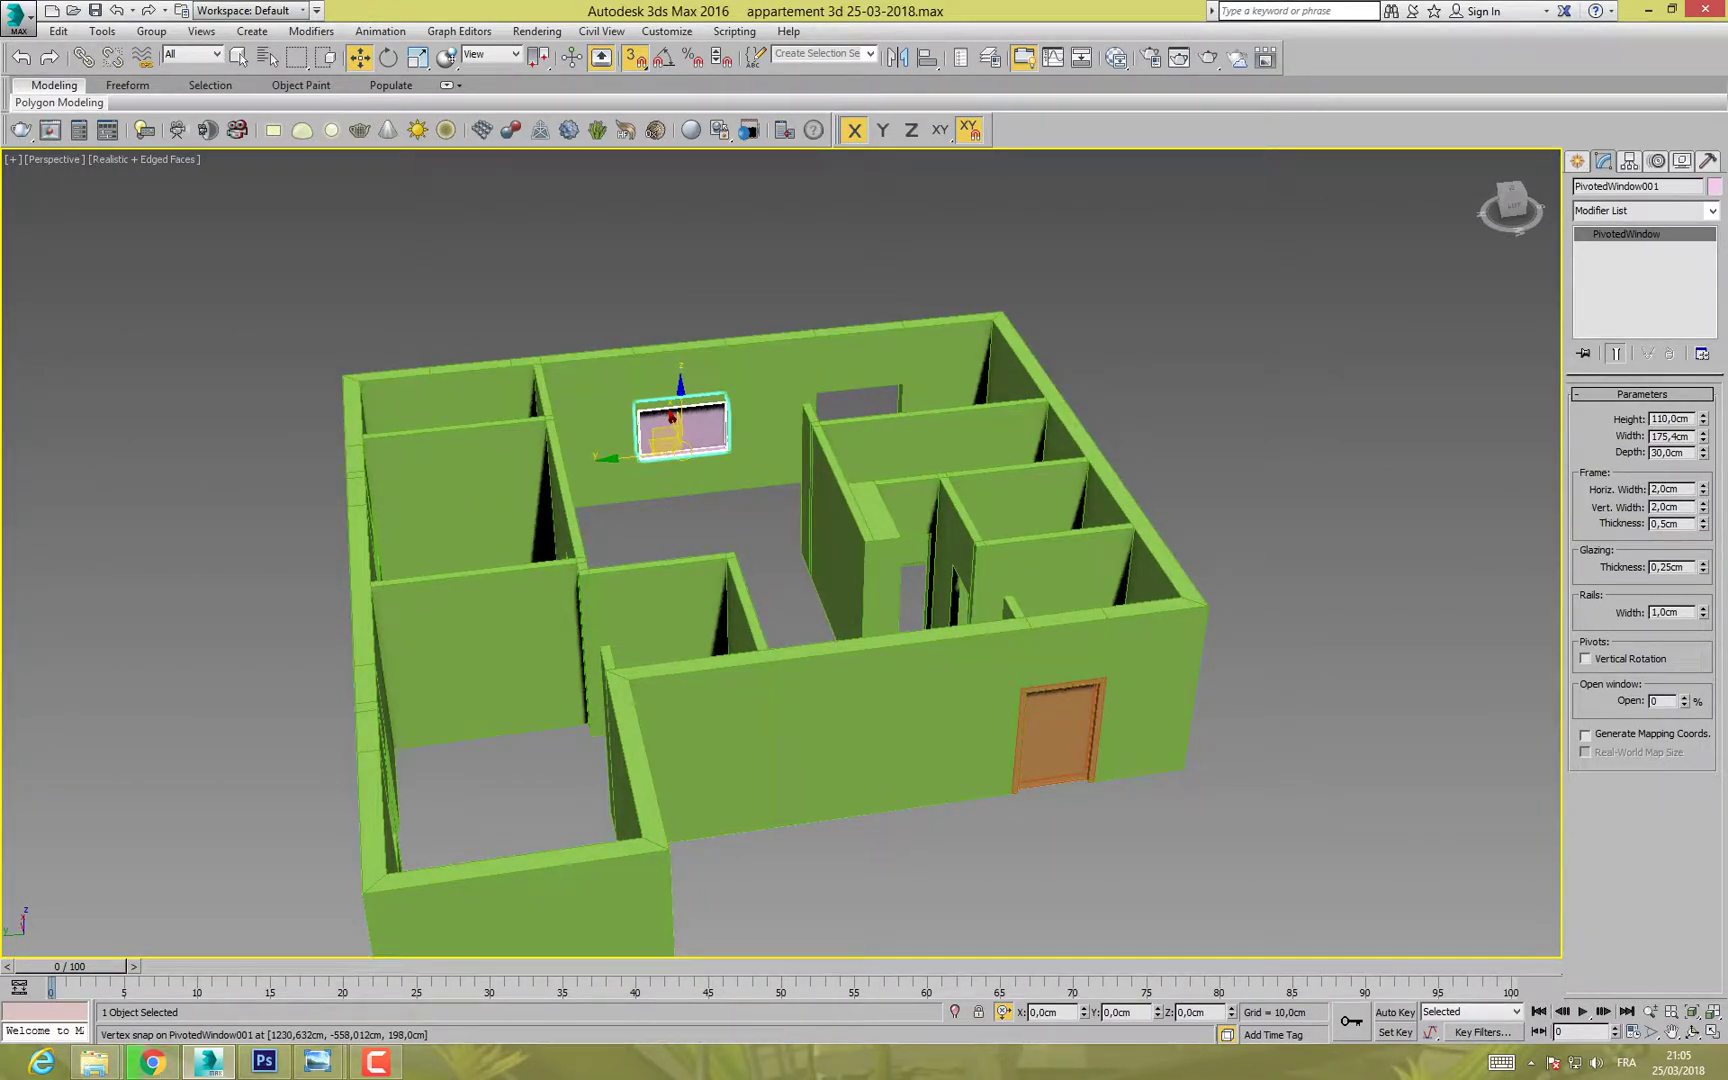
Step: Delete the pivoted window from the middle opening of the facade
key(Delete)
alt+middle_drag(640, 620, 910, 625)
middle_drag(1089, 335, 660, 455)
scroll(400, 490, down, 3)
middle_drag(1035, 370, 620, 475)
scroll(690, 475, up, 3)
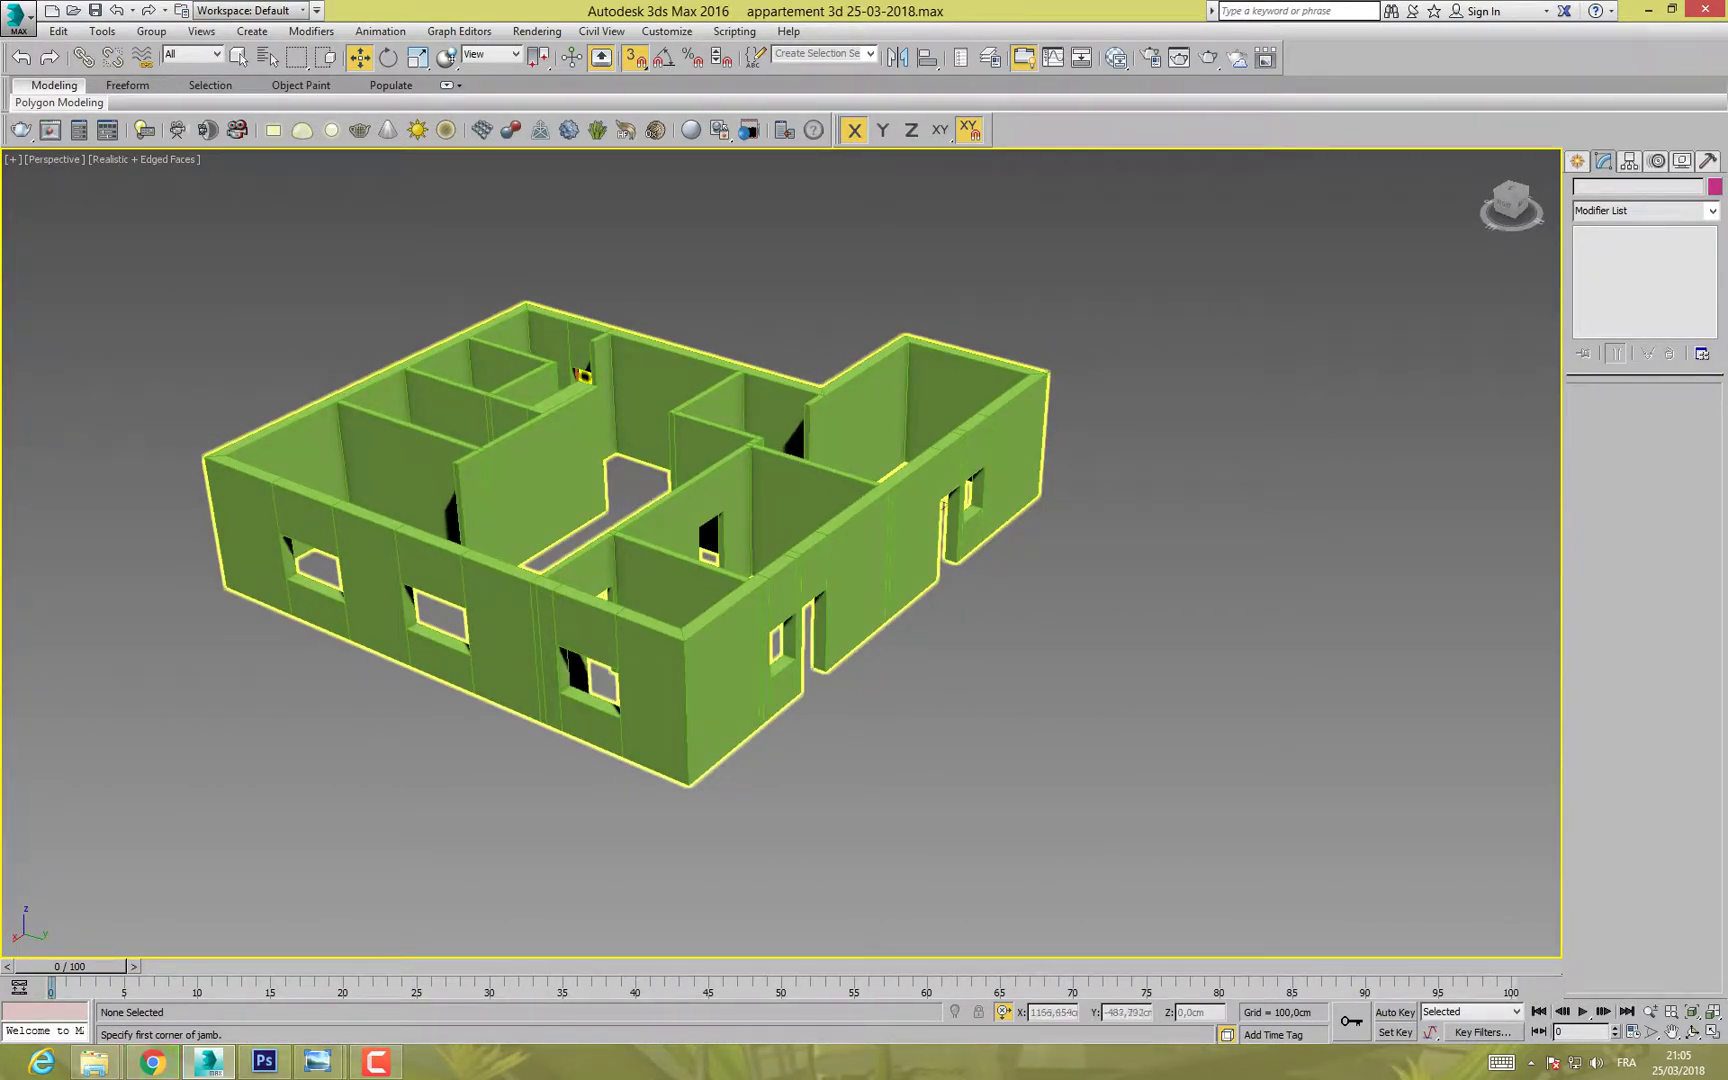
scroll(600, 560, up, 5)
alt+middle_drag(500, 570, 368, 500)
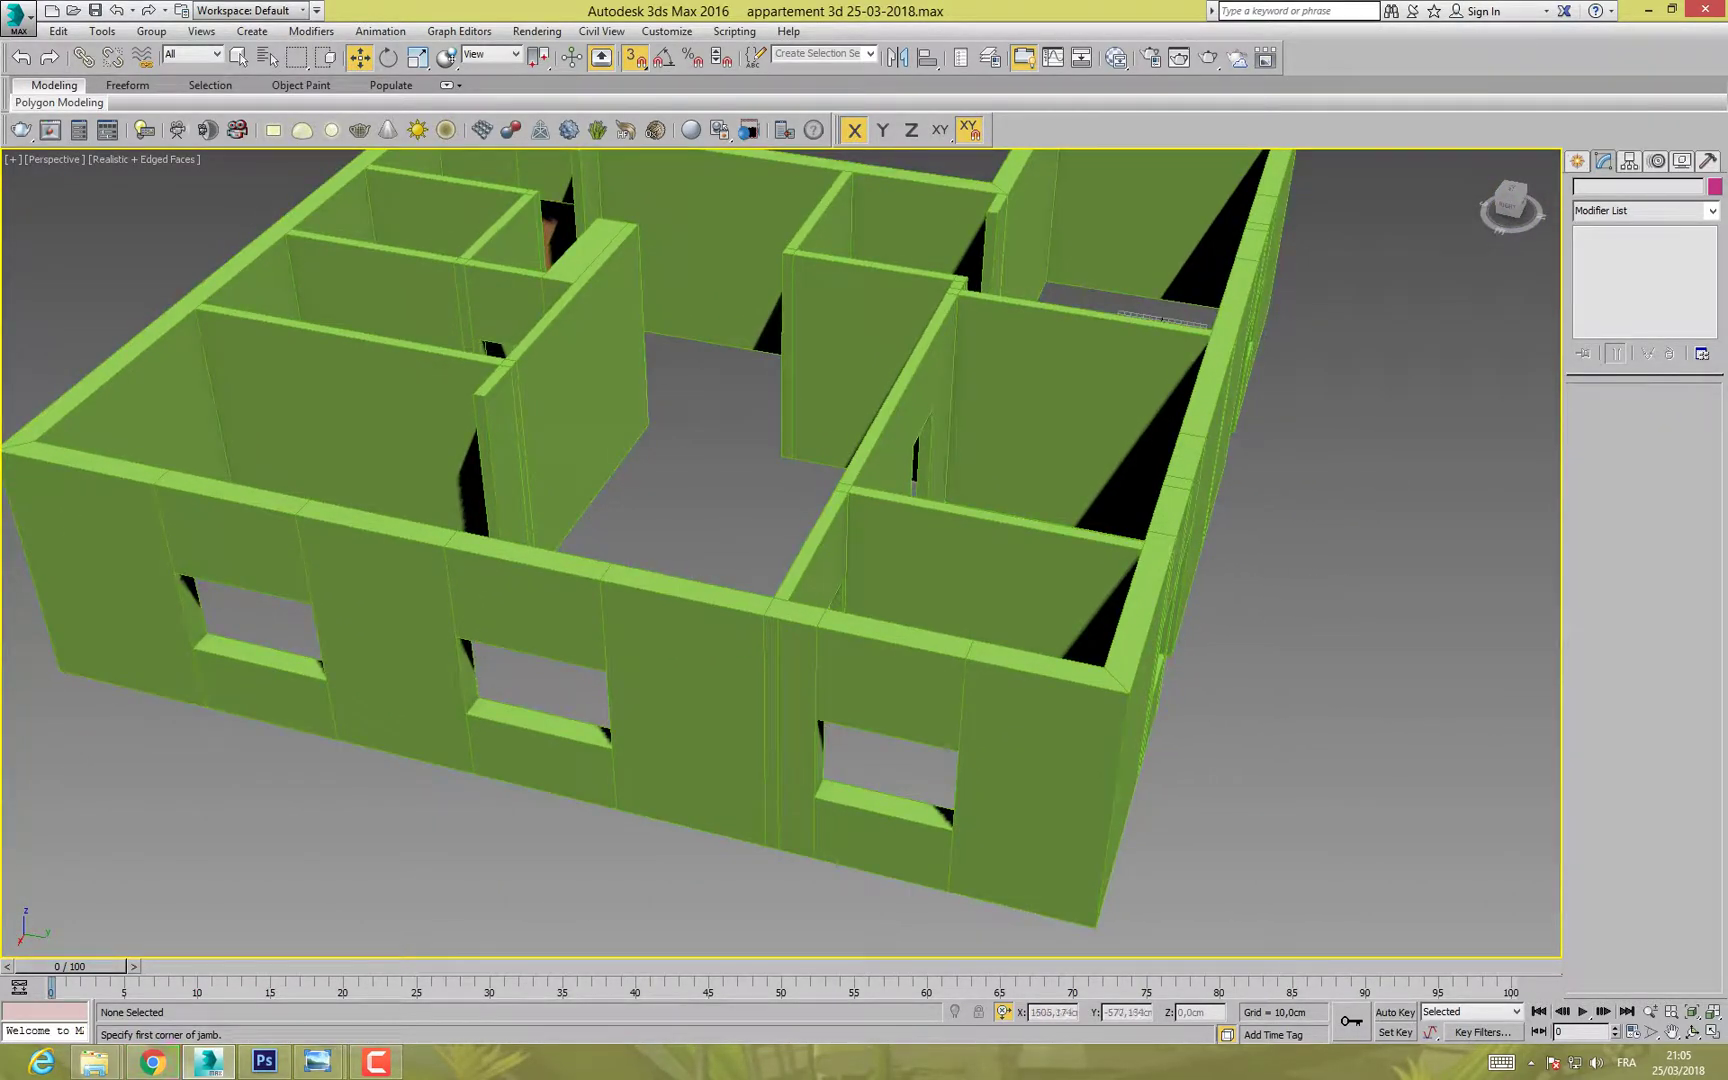
Step: Switch to Chrome, bring up the open 3dsky.org page and look over its model categories
click(152, 1062)
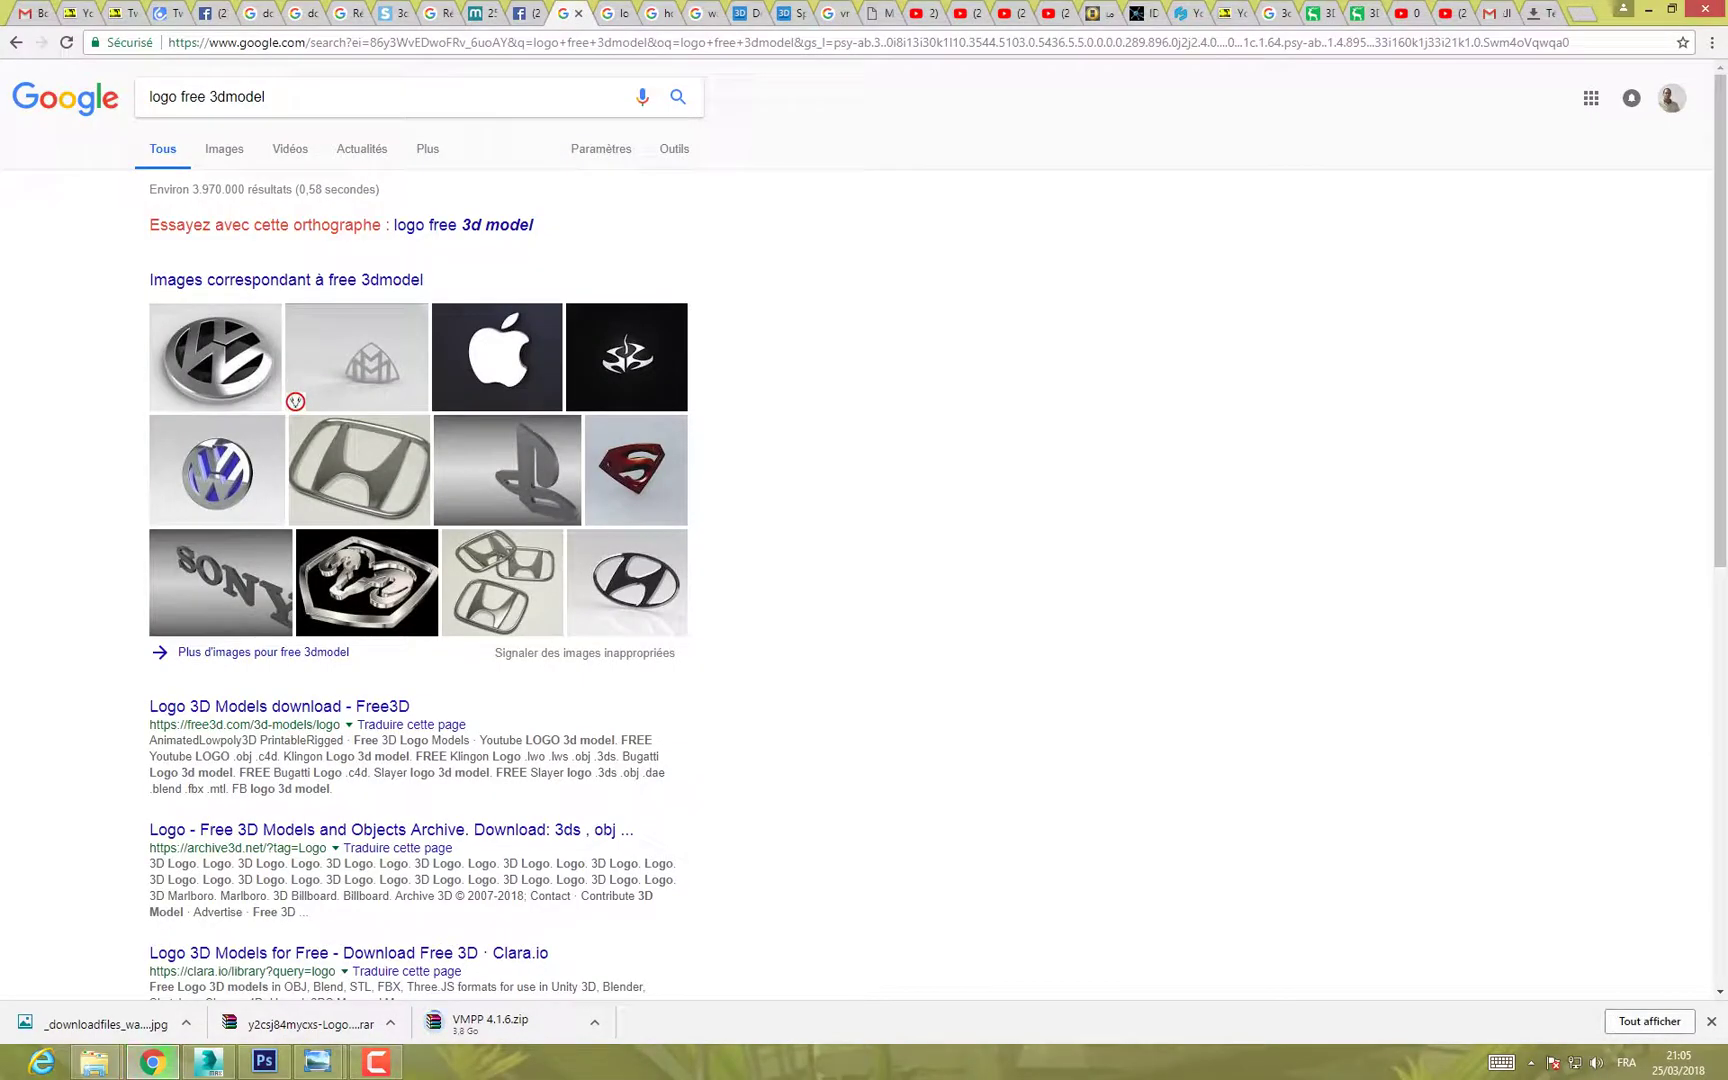
click(489, 13)
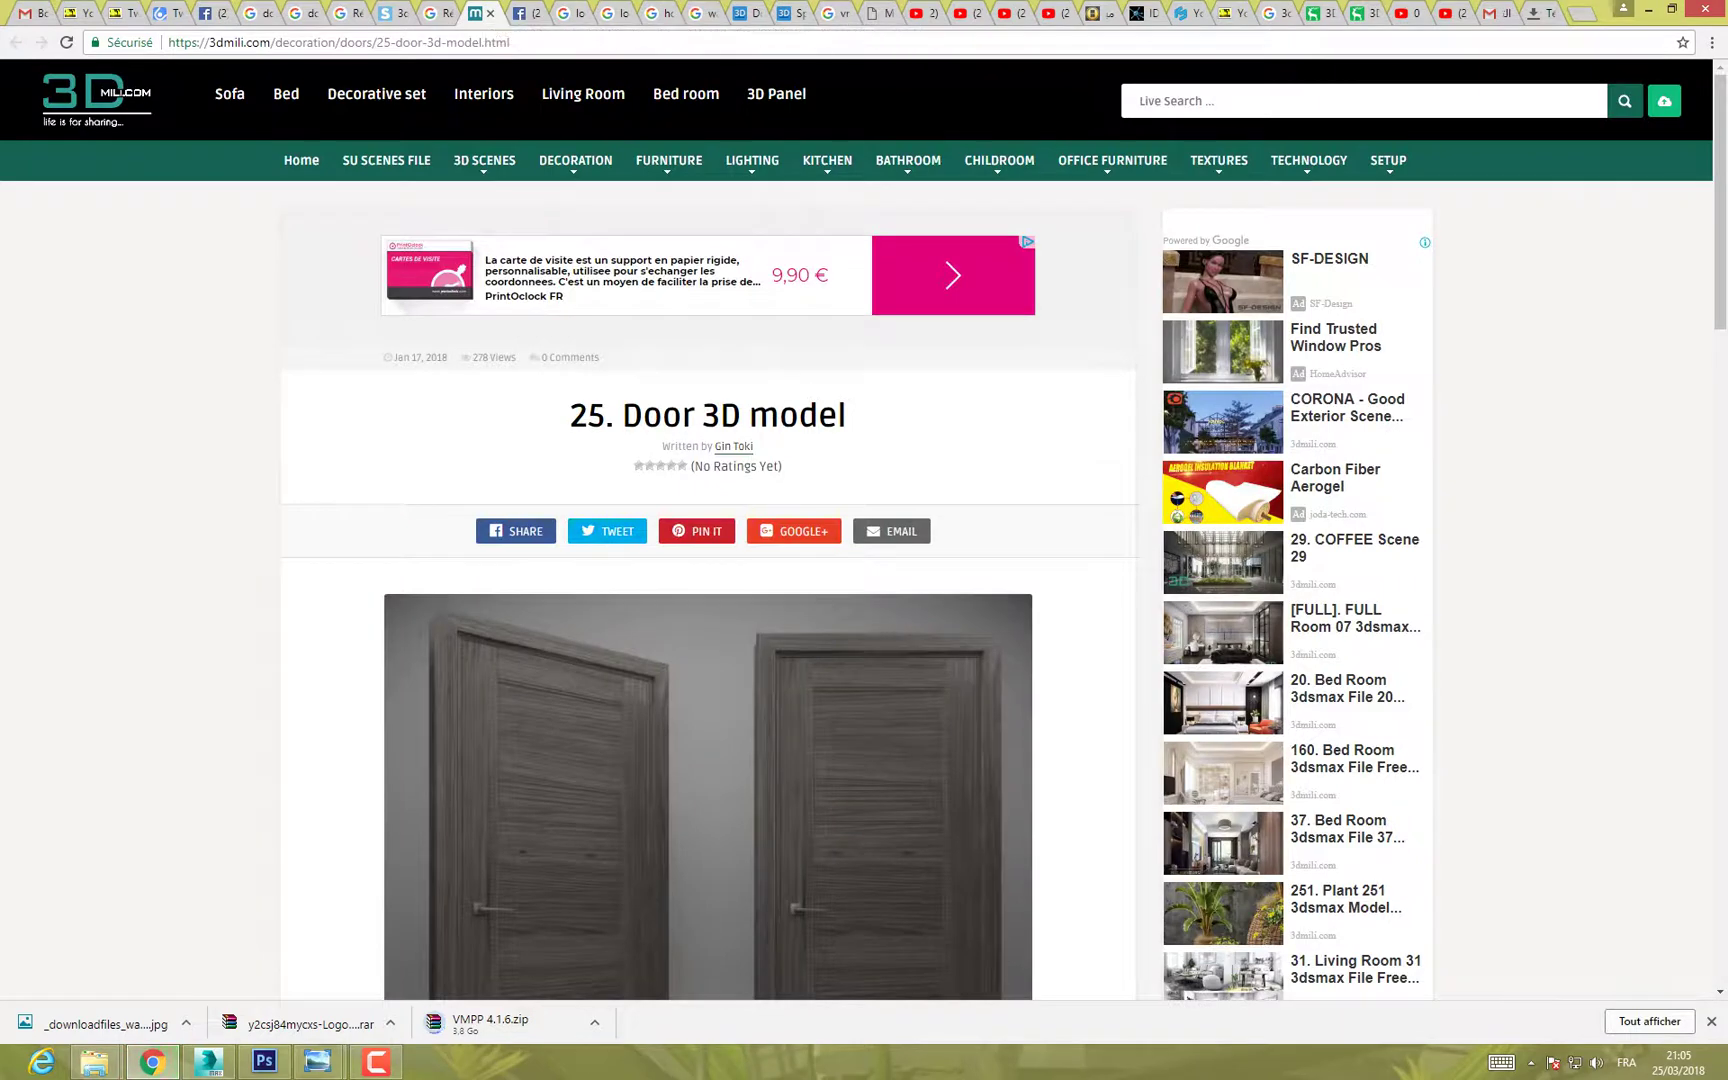
click(440, 13)
click(390, 13)
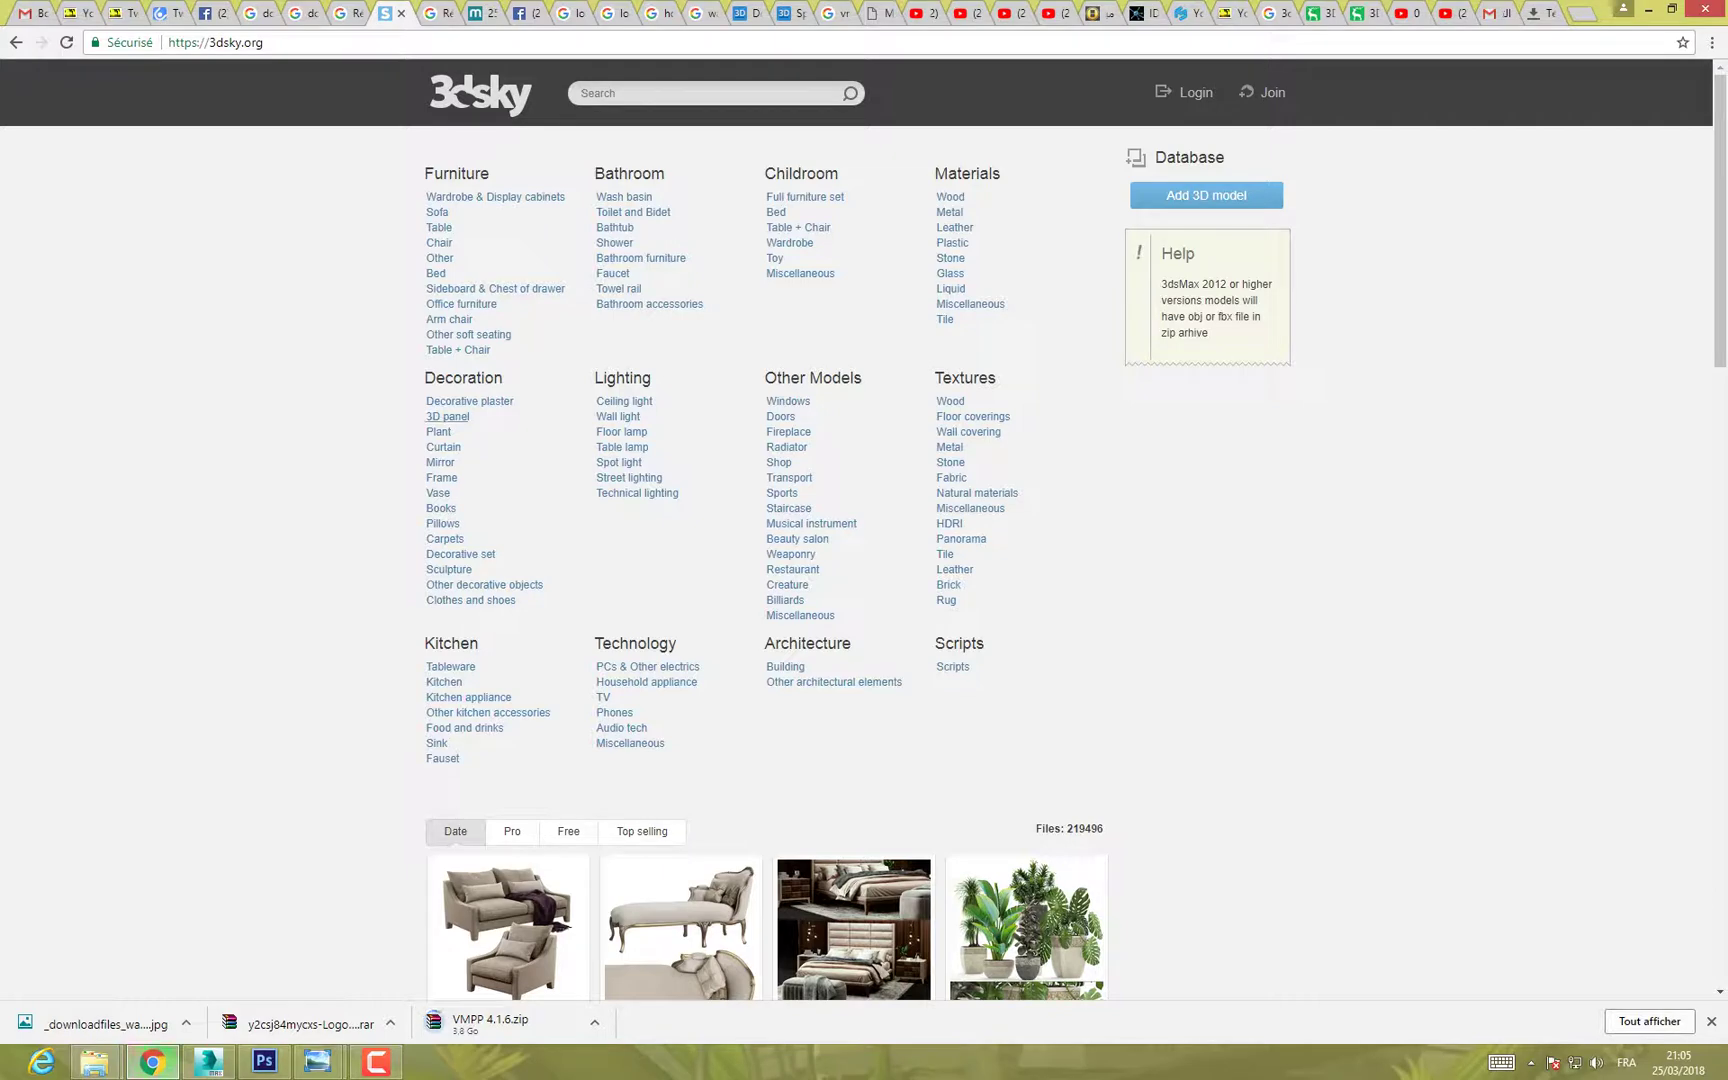
scroll(864, 530, down, 2)
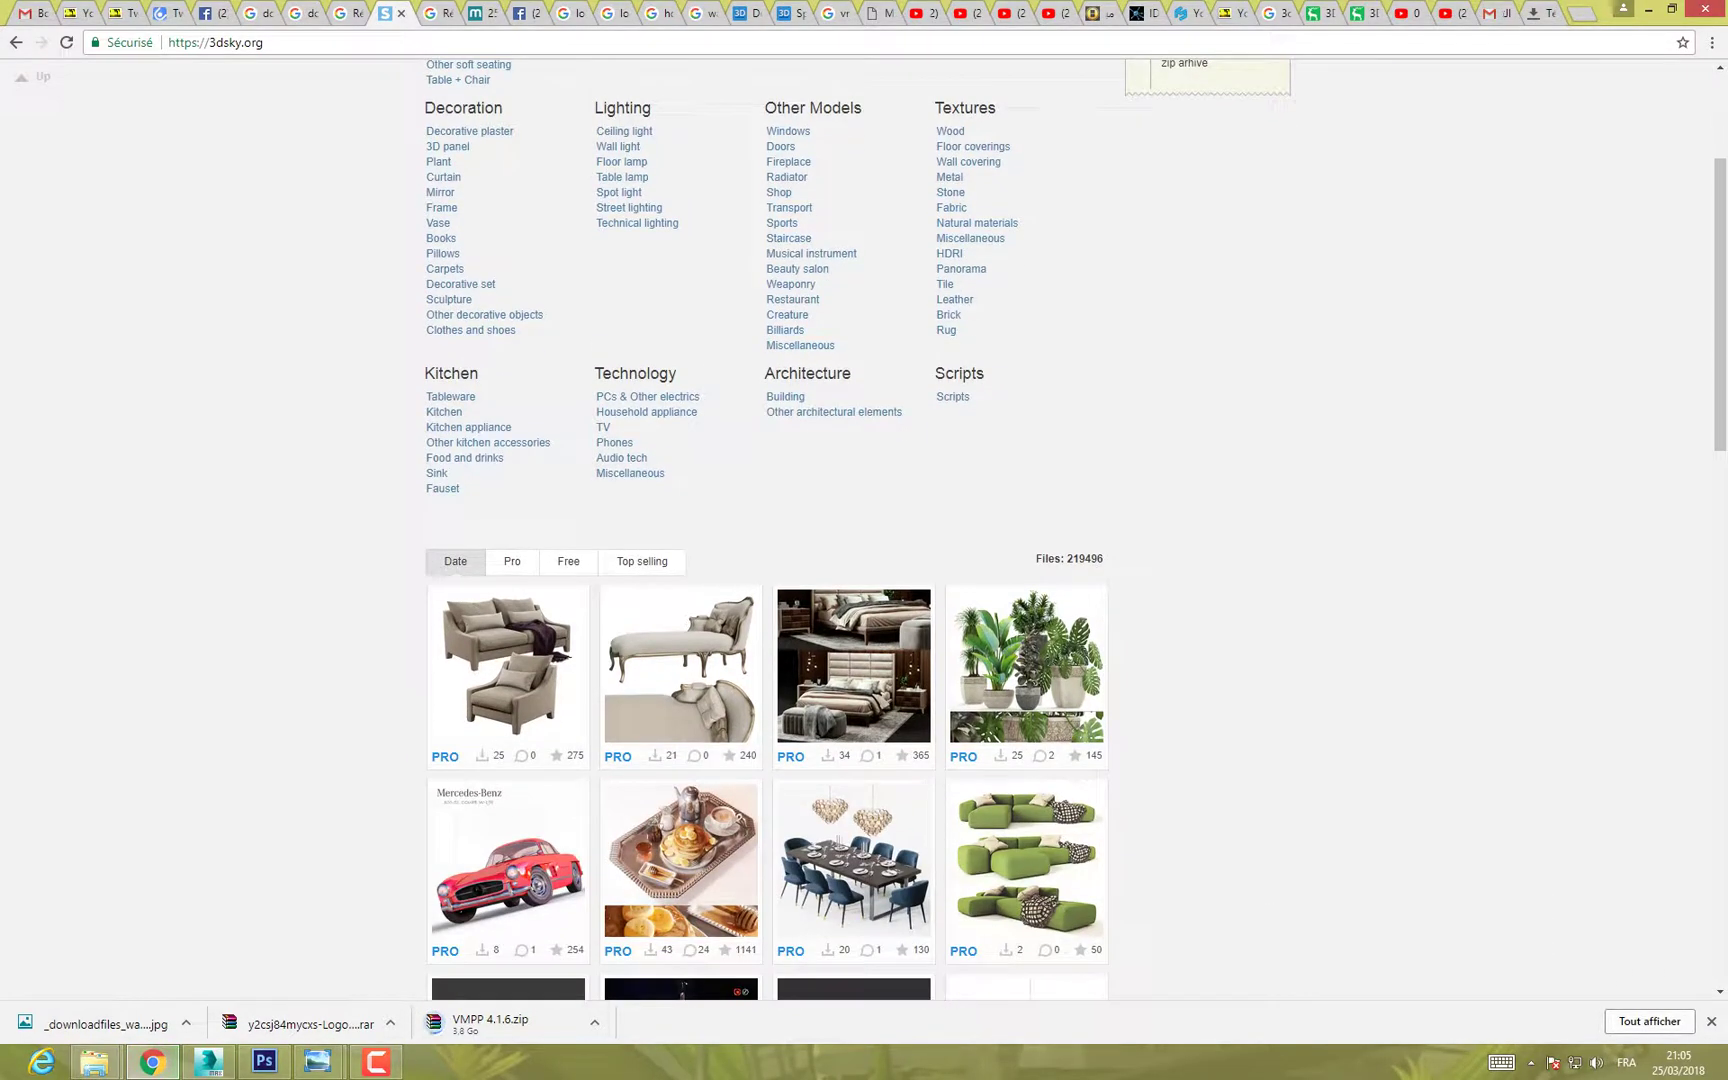
scroll(864, 530, up, 3)
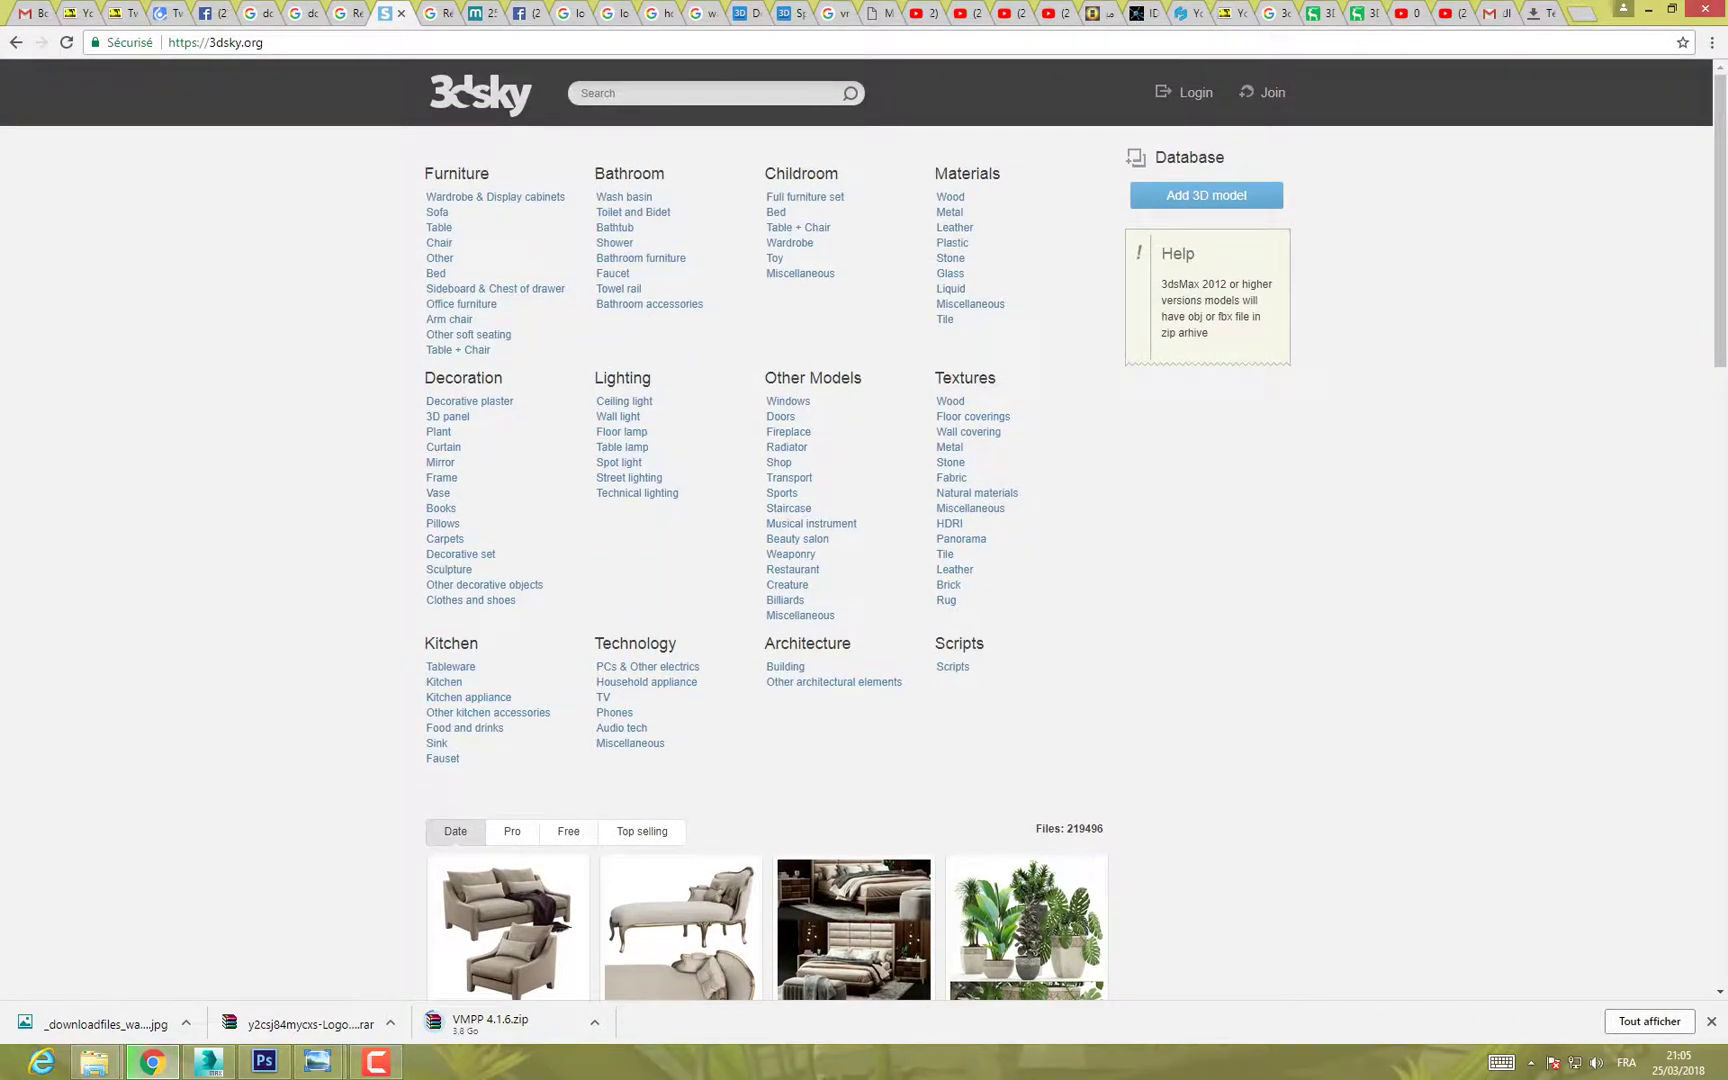
scroll(864, 530, down, 2)
scroll(864, 530, up, 2)
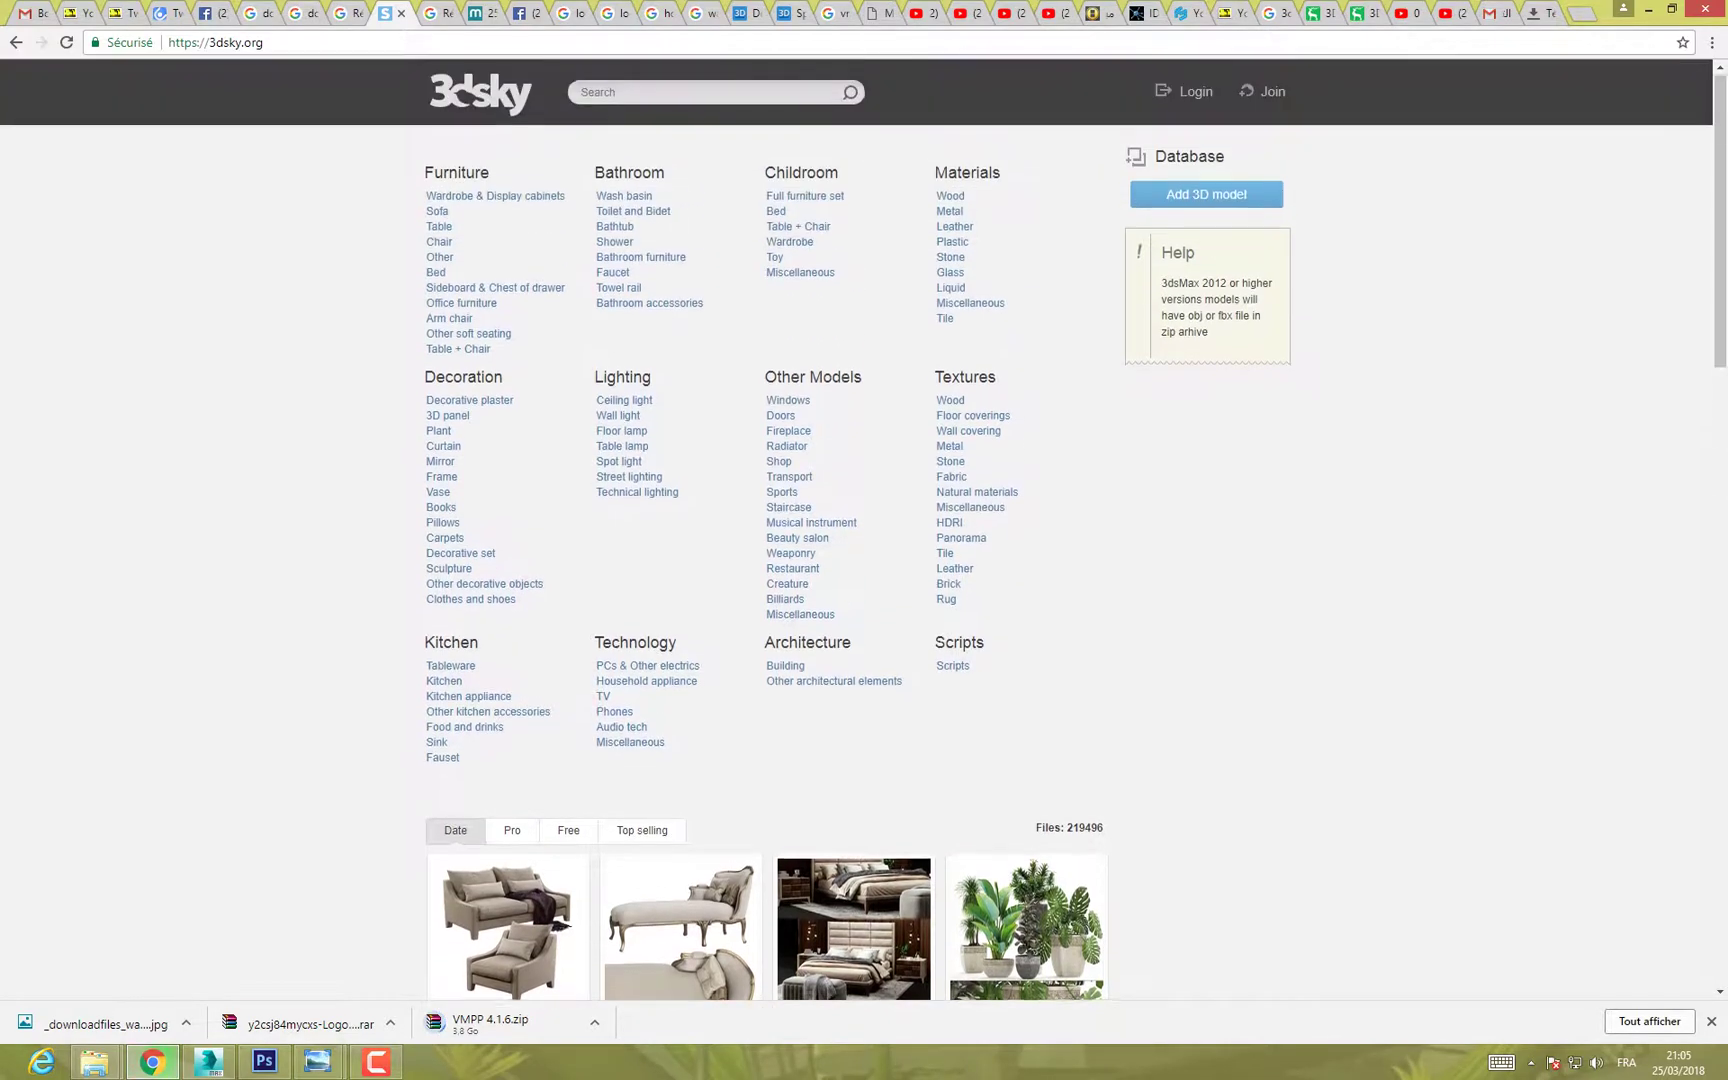
scroll(568, 651, down, 2)
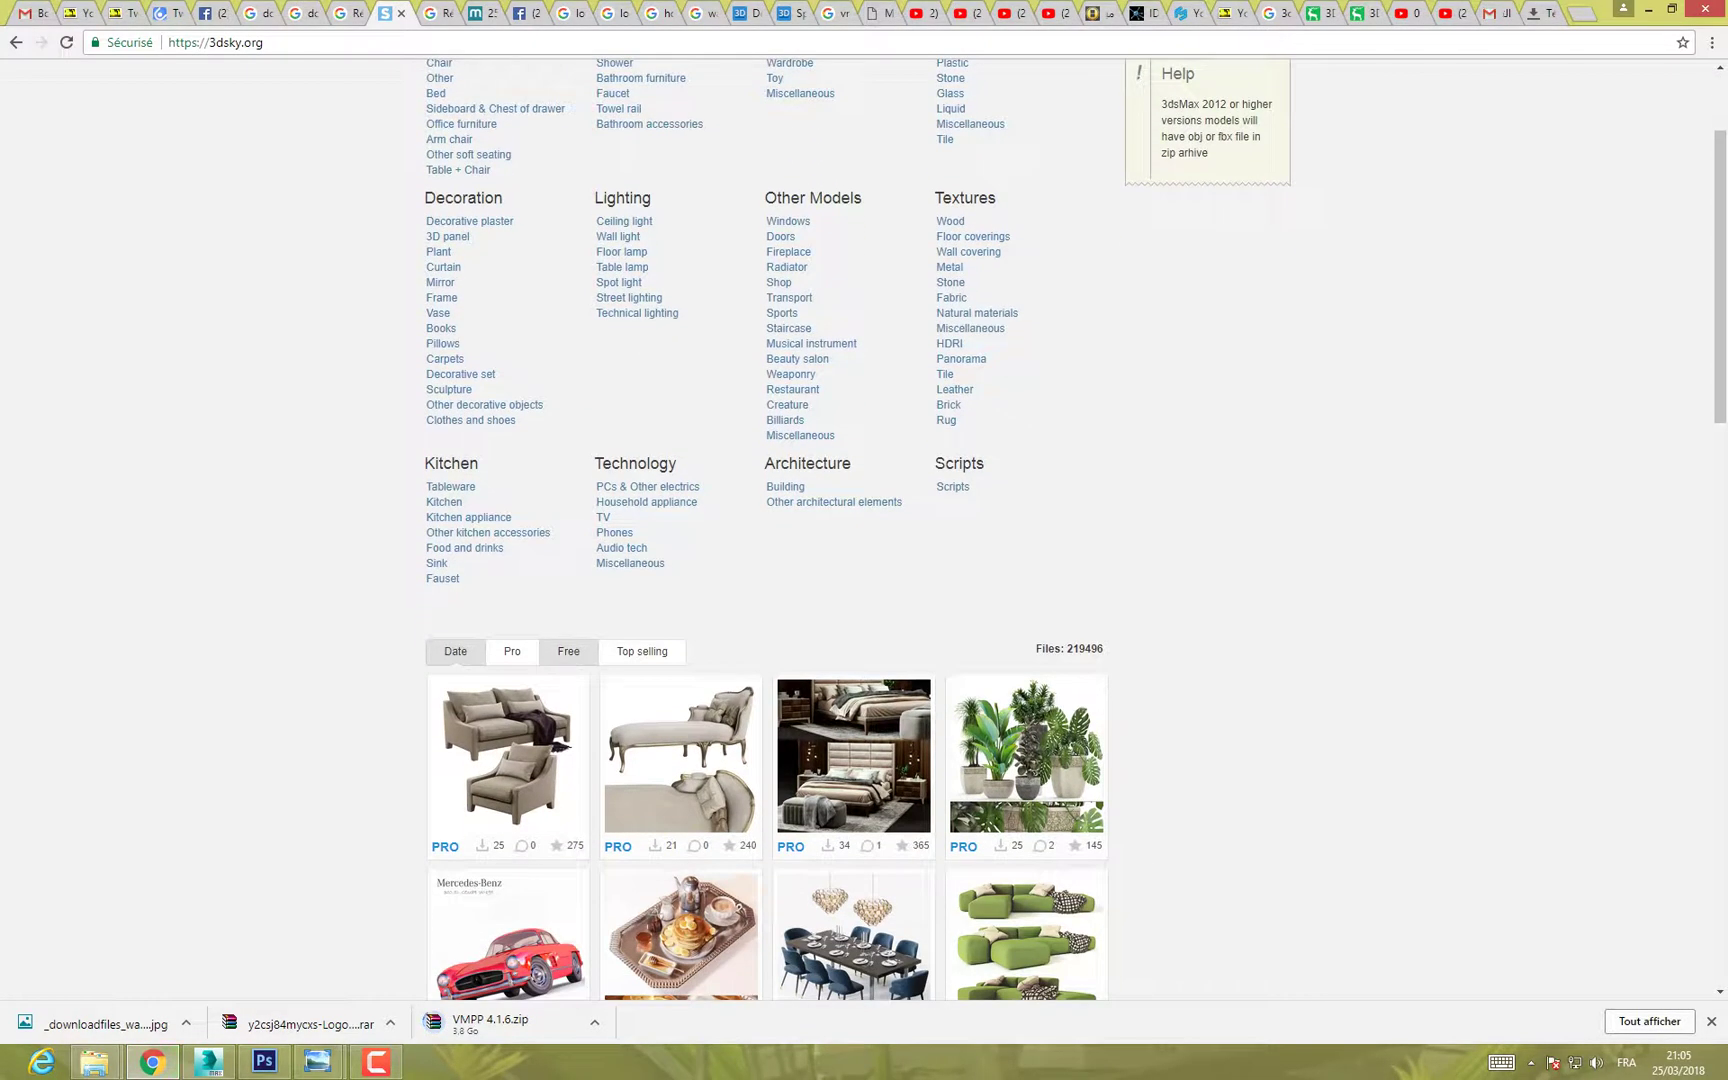
Step: Show the free models on 3dsky and search the site for "door"
click(568, 651)
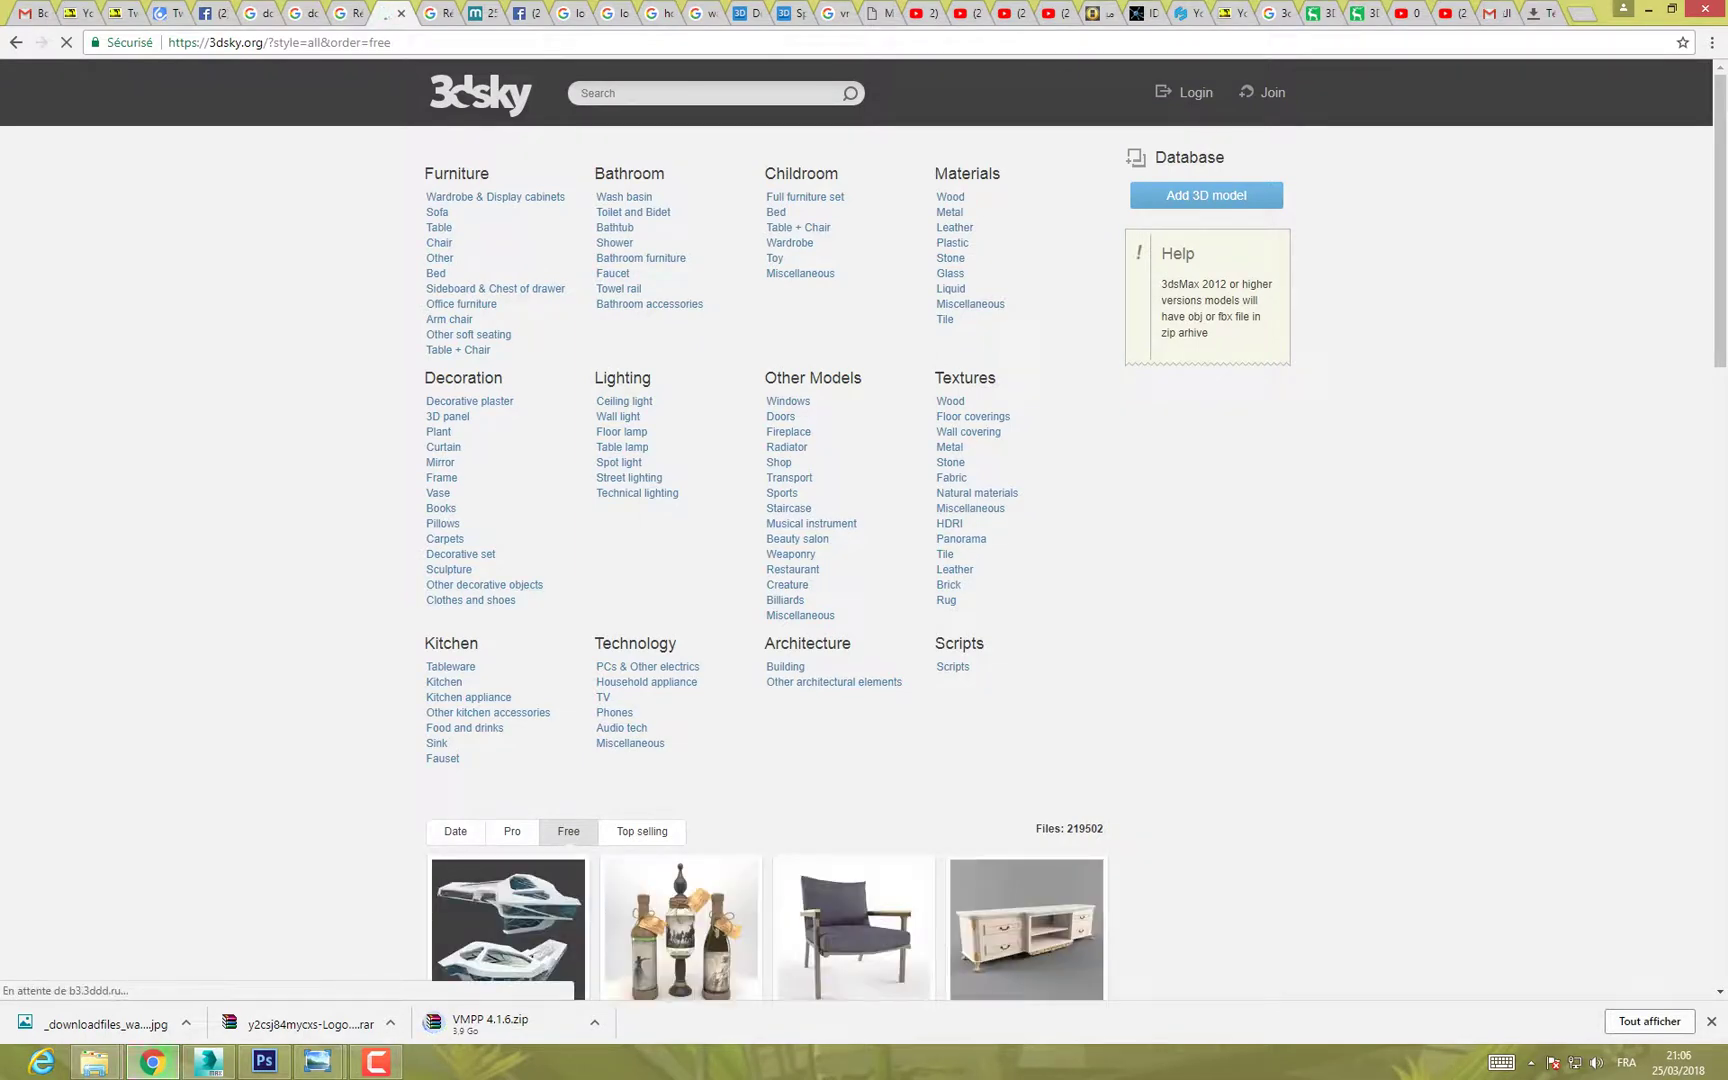
text(door)
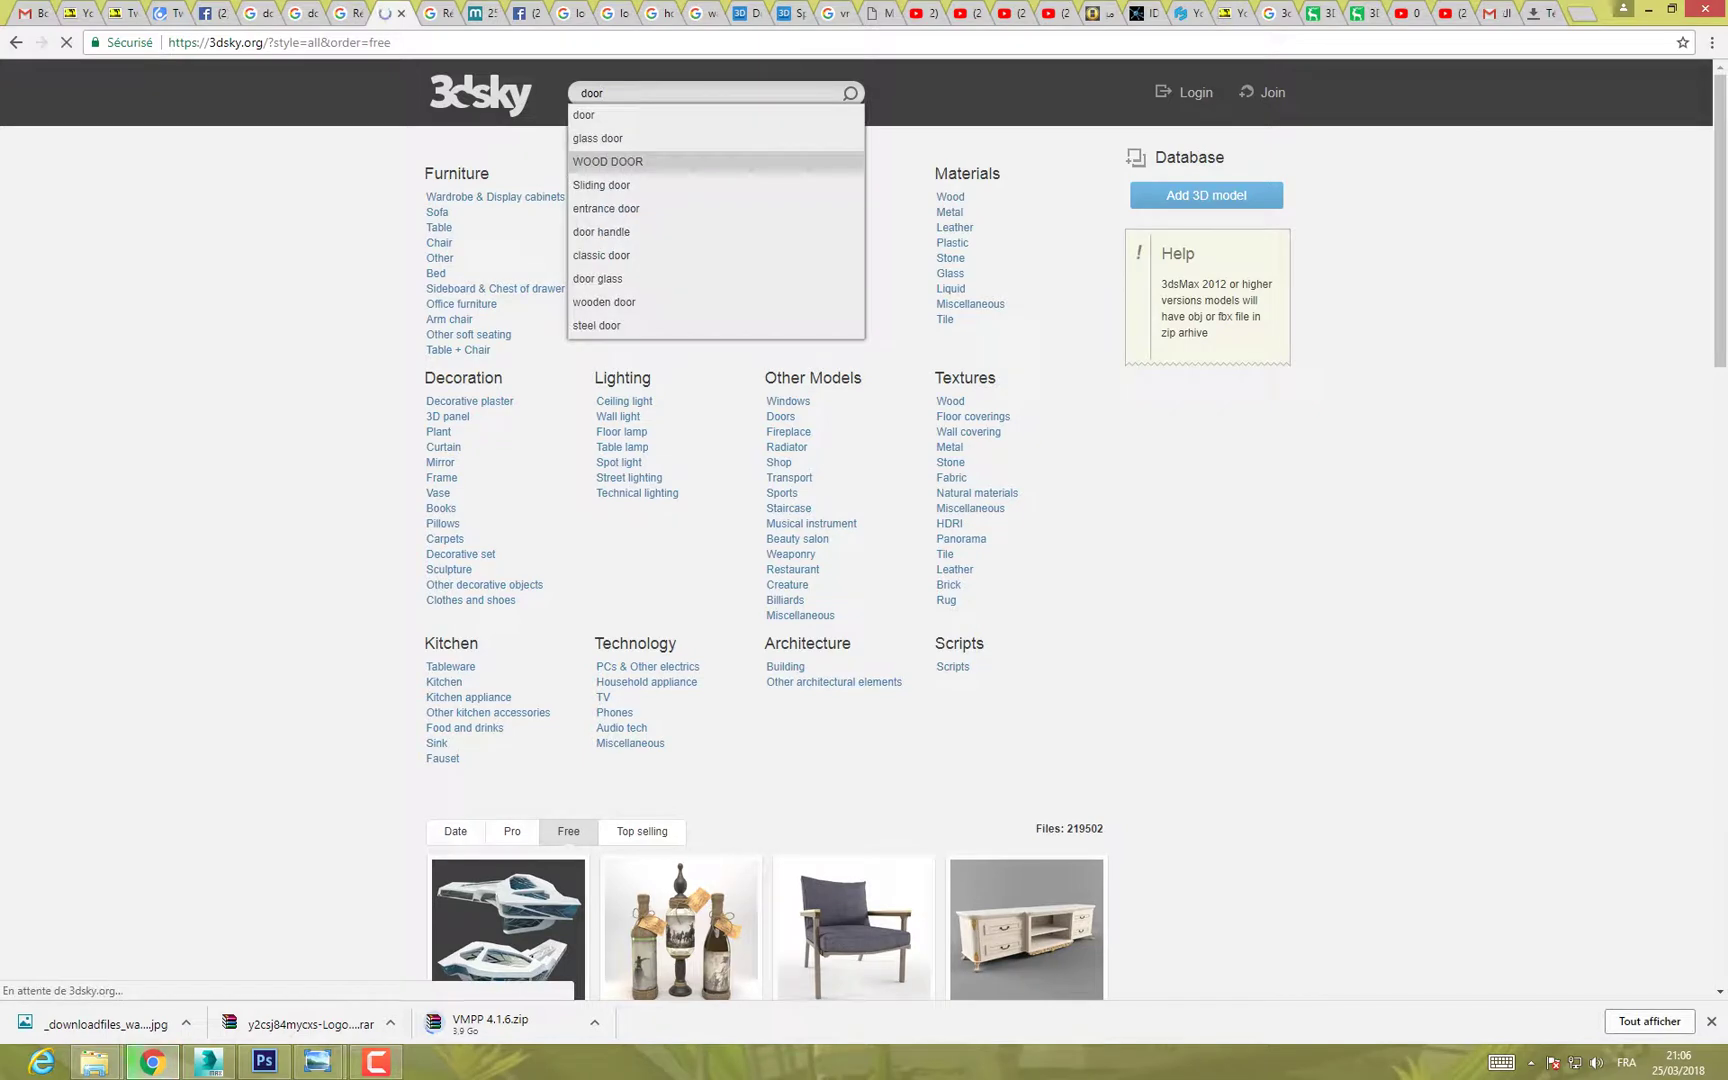
key(Return)
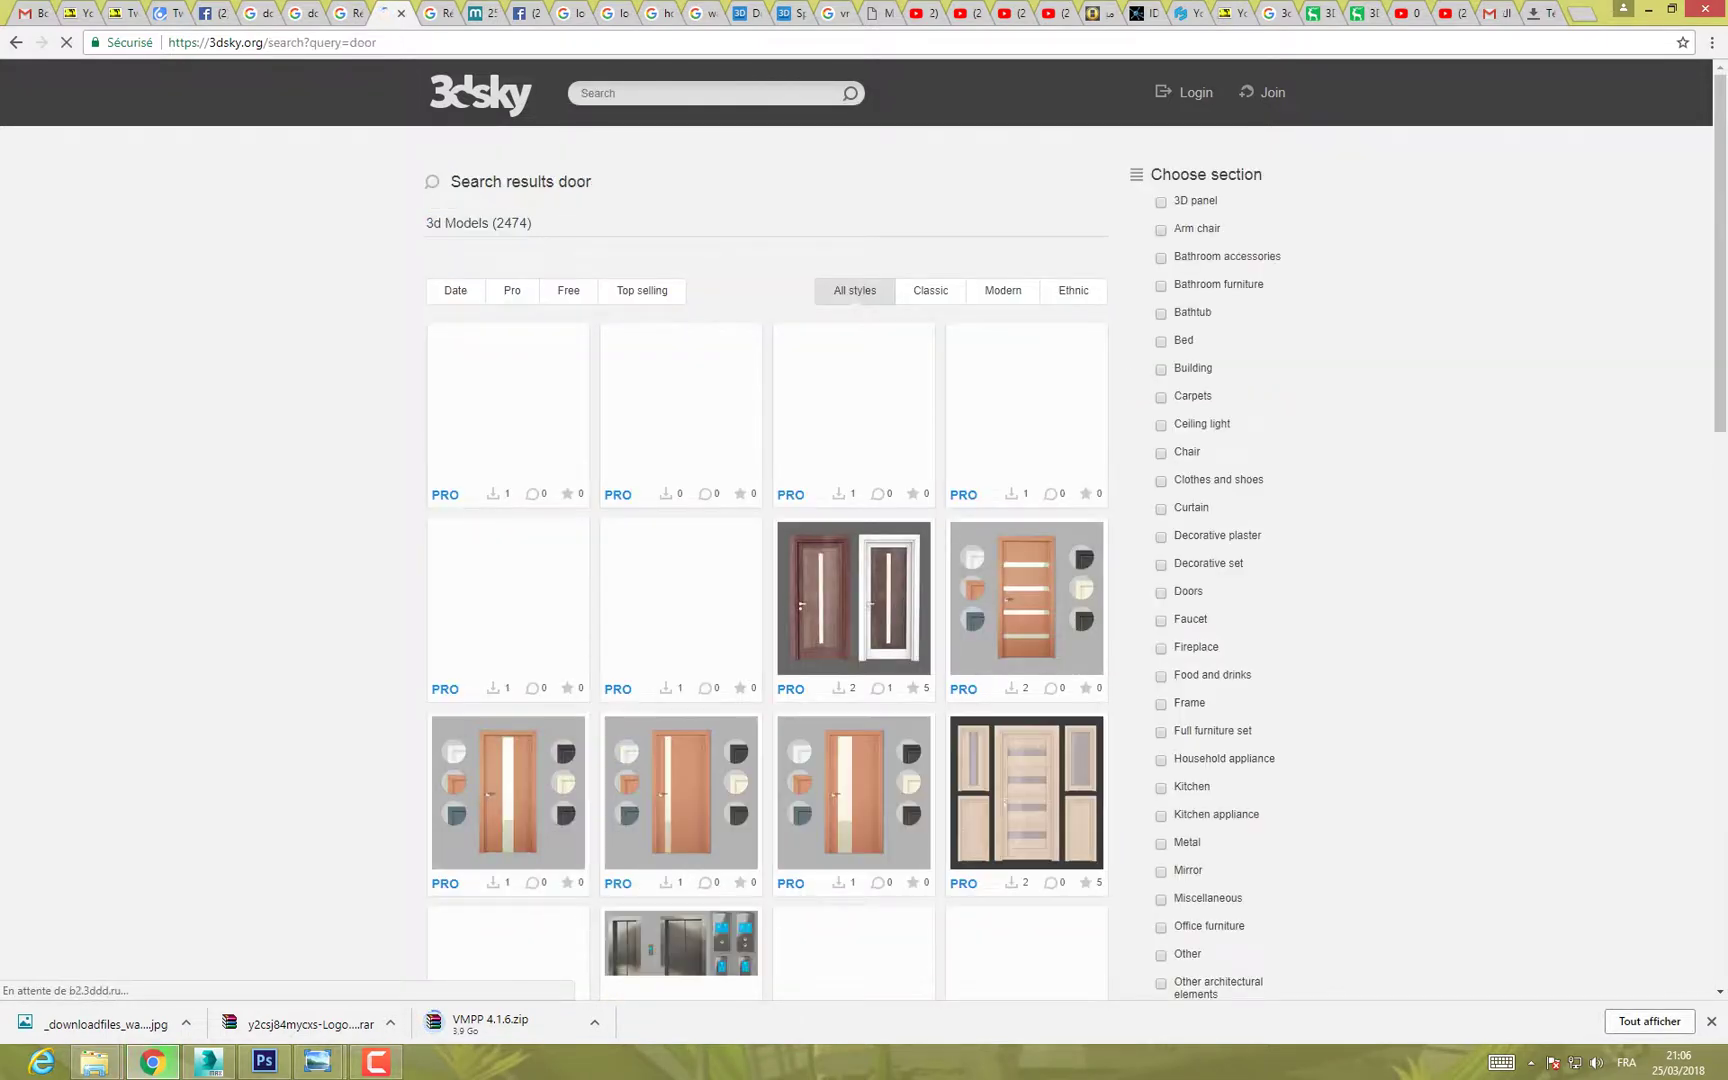
Step: Browse the door results and open the "Internal door Wolhovec" model page in a new tab, bringing that tab to the front
scroll(870, 400, down, 3)
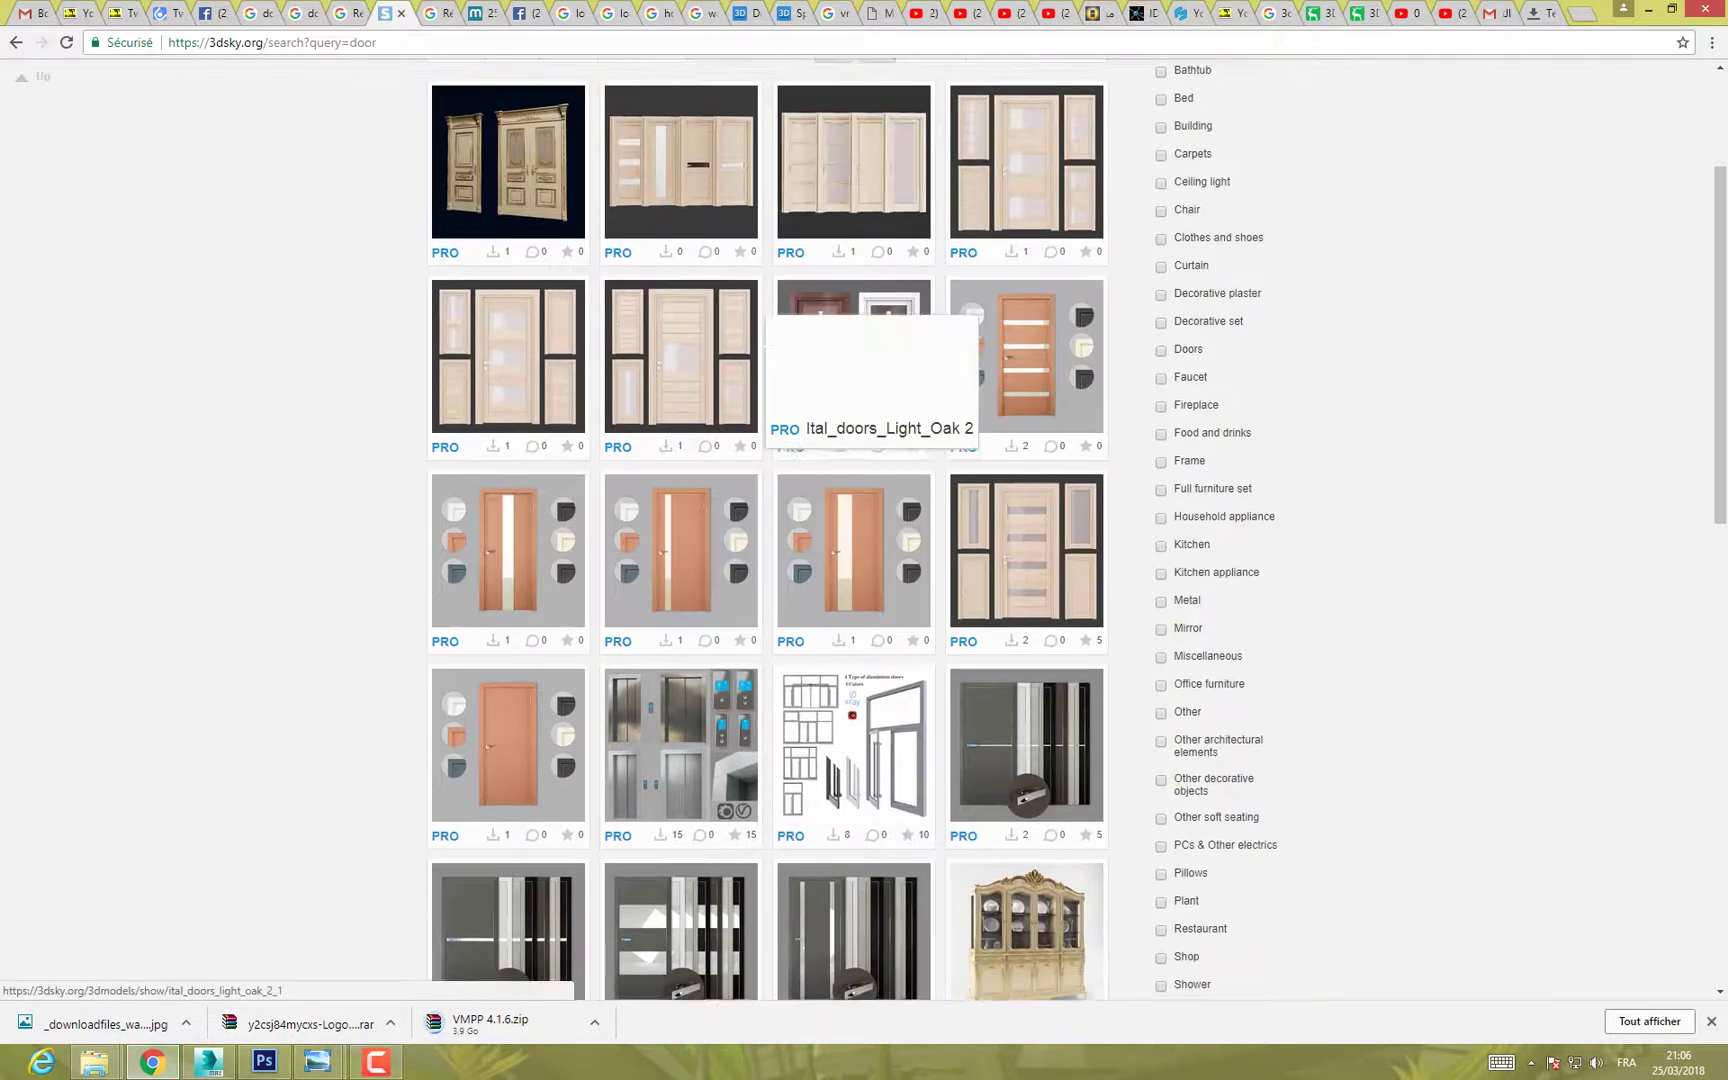
scroll(870, 500, down, 6)
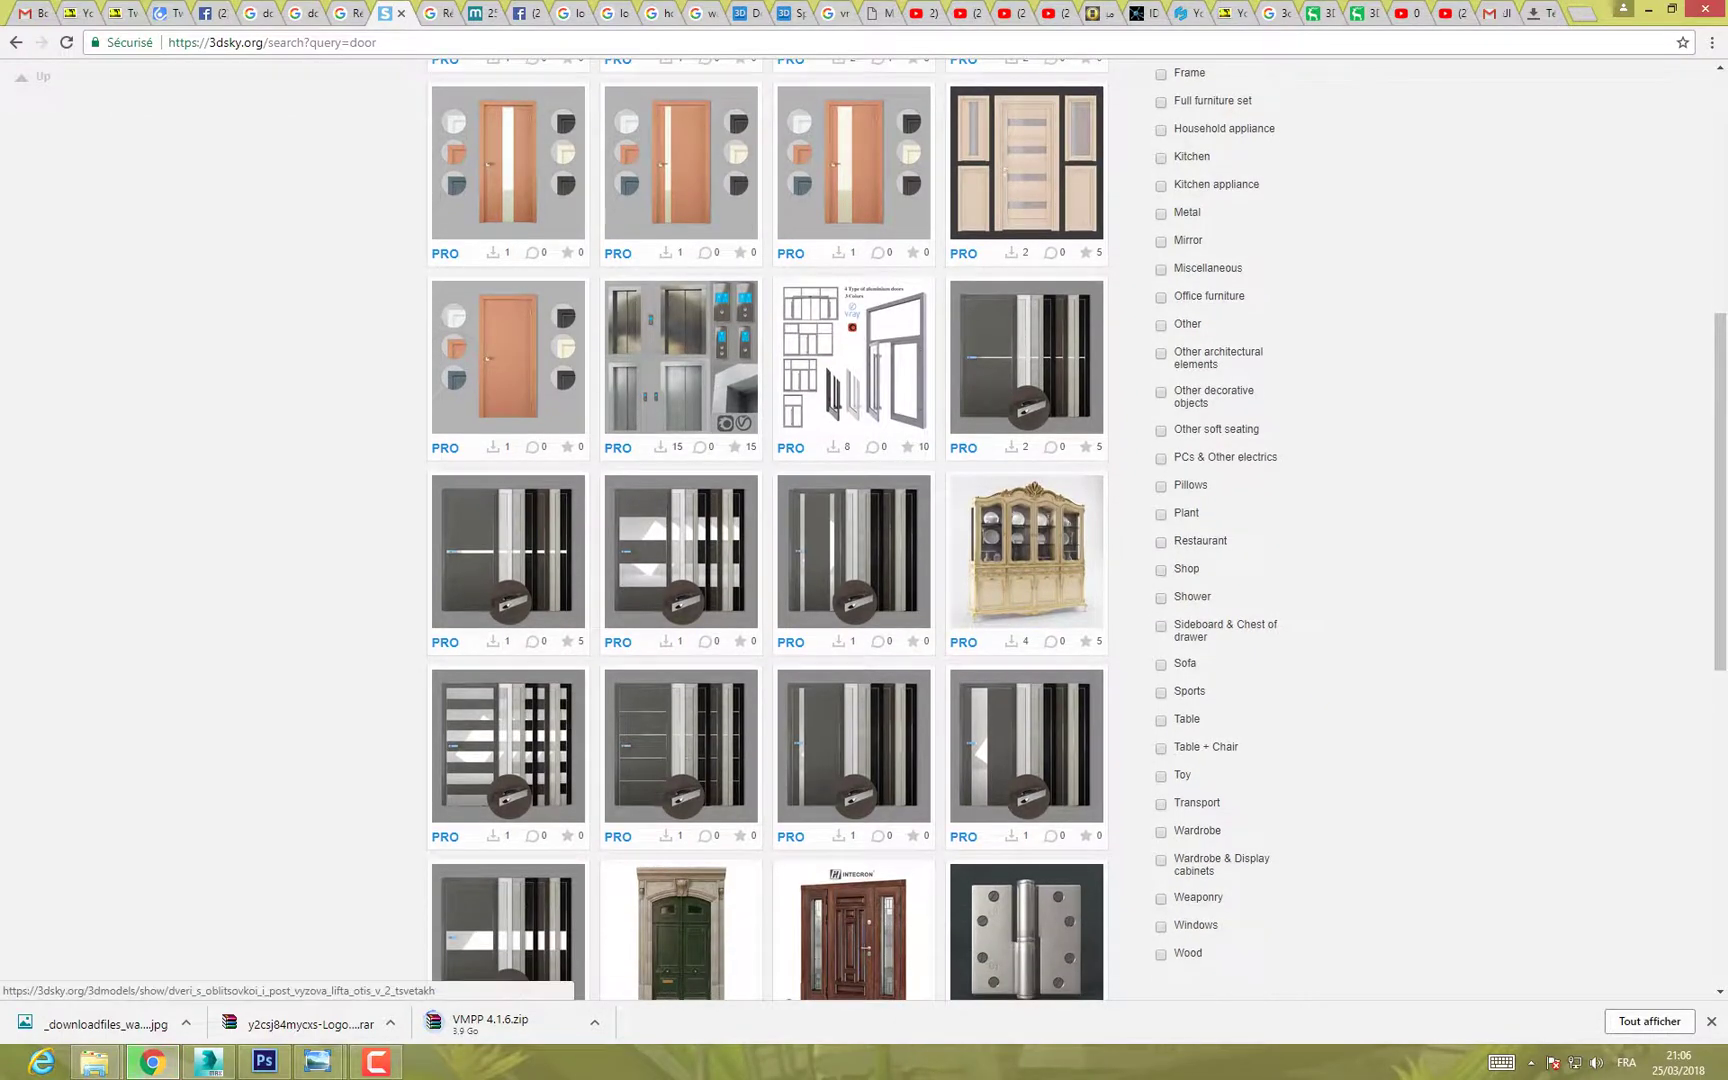
scroll(870, 500, down, 6)
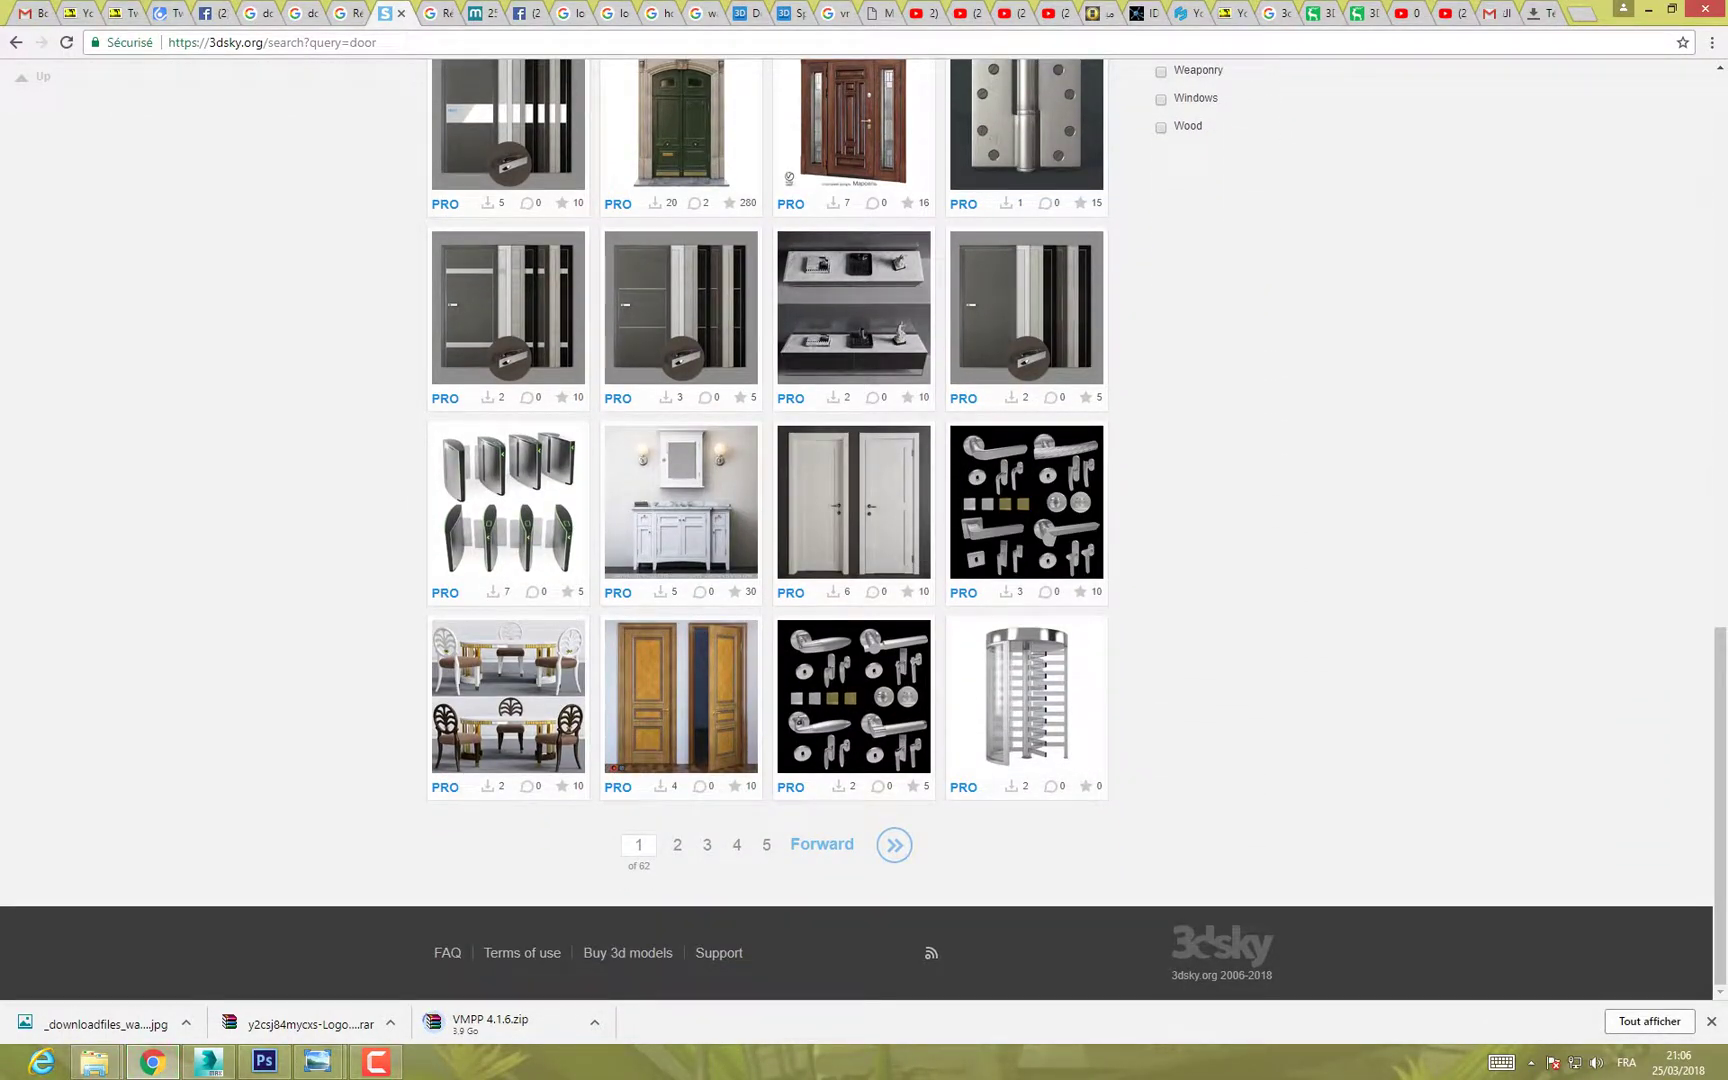
mouse_move(882, 510)
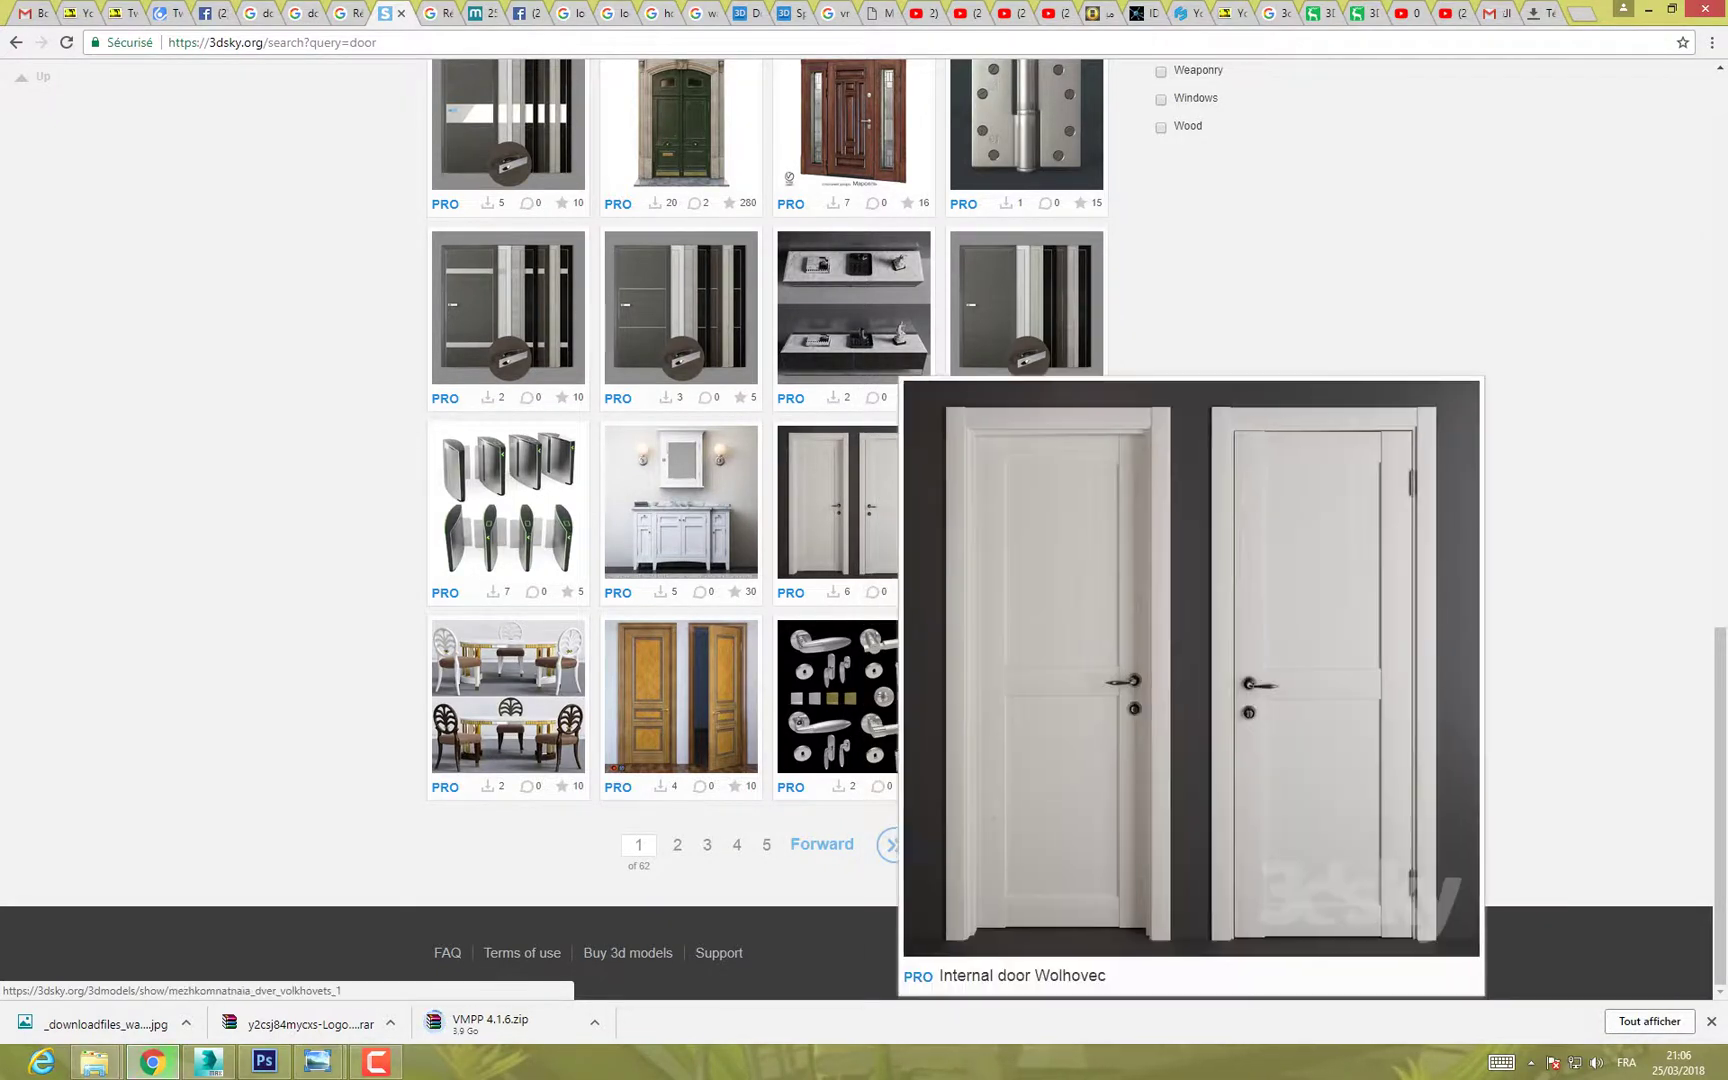
right_click(867, 491)
click(900, 508)
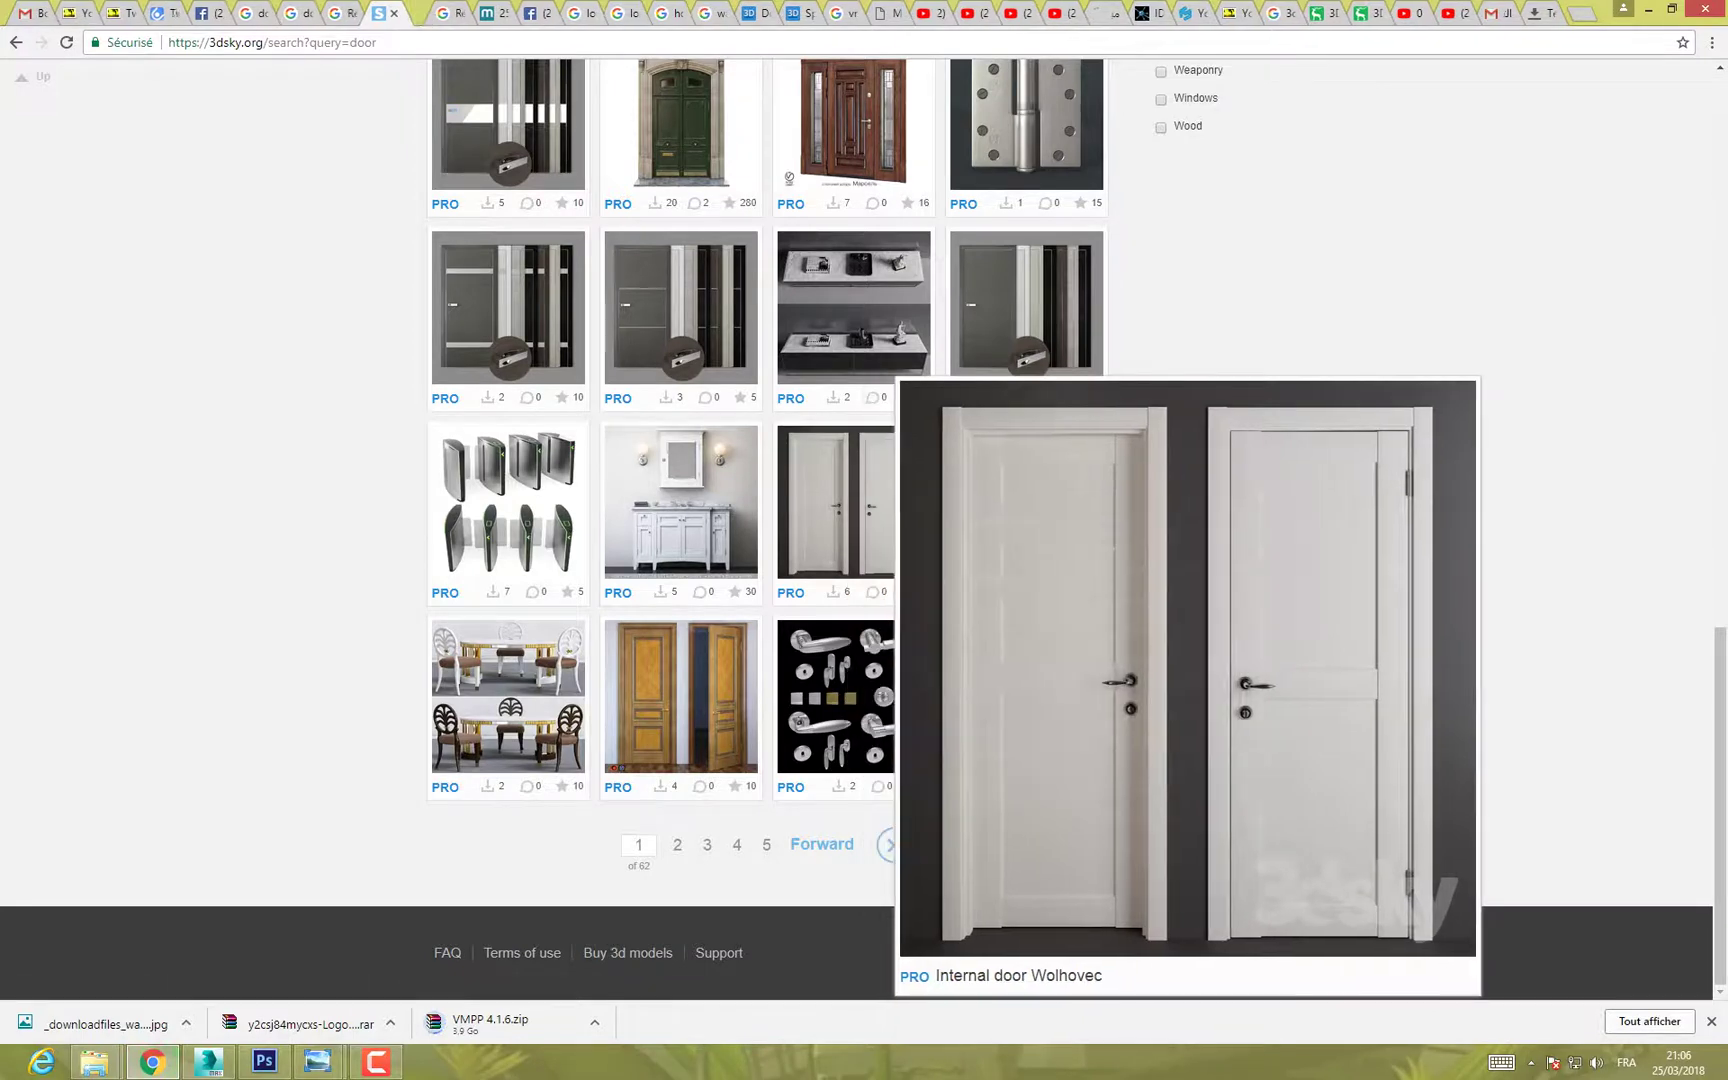
key(ctrl+Tab)
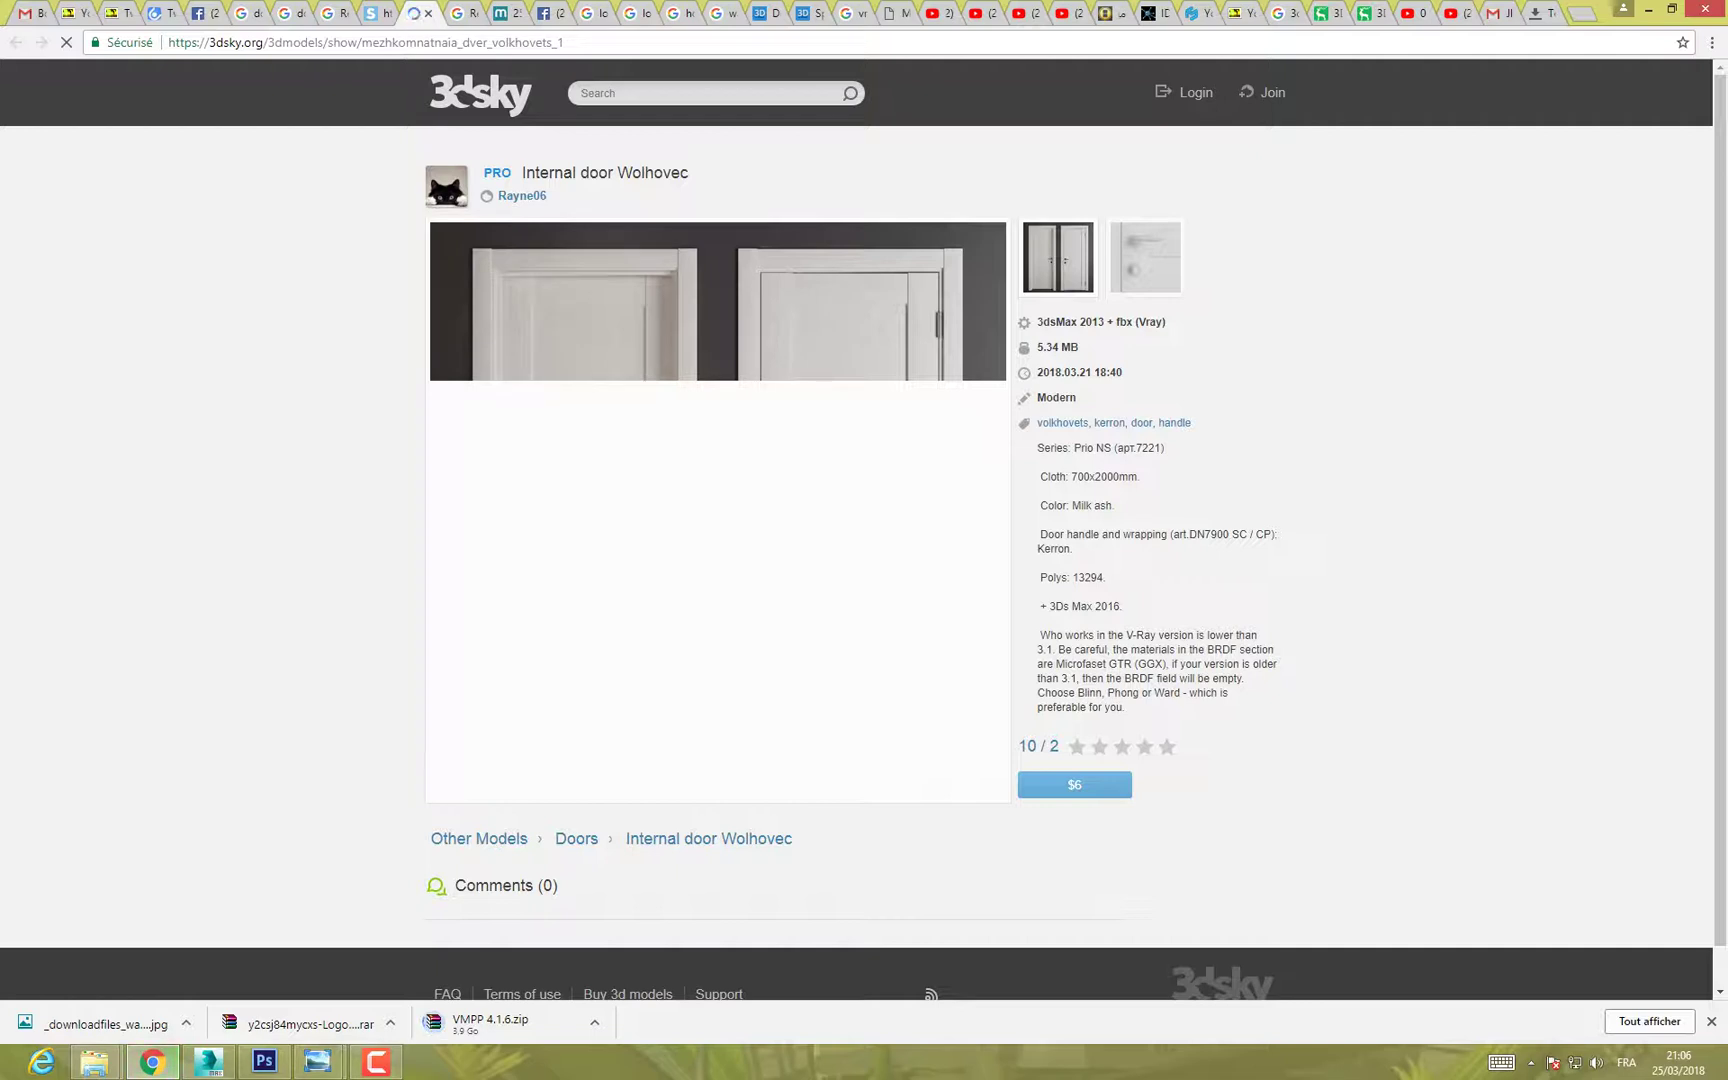
Step: Look over the Wolhovec door page, return to the "door" search results and filter them to free models
scroll(856, 528, down, 2)
scroll(856, 528, up, 2)
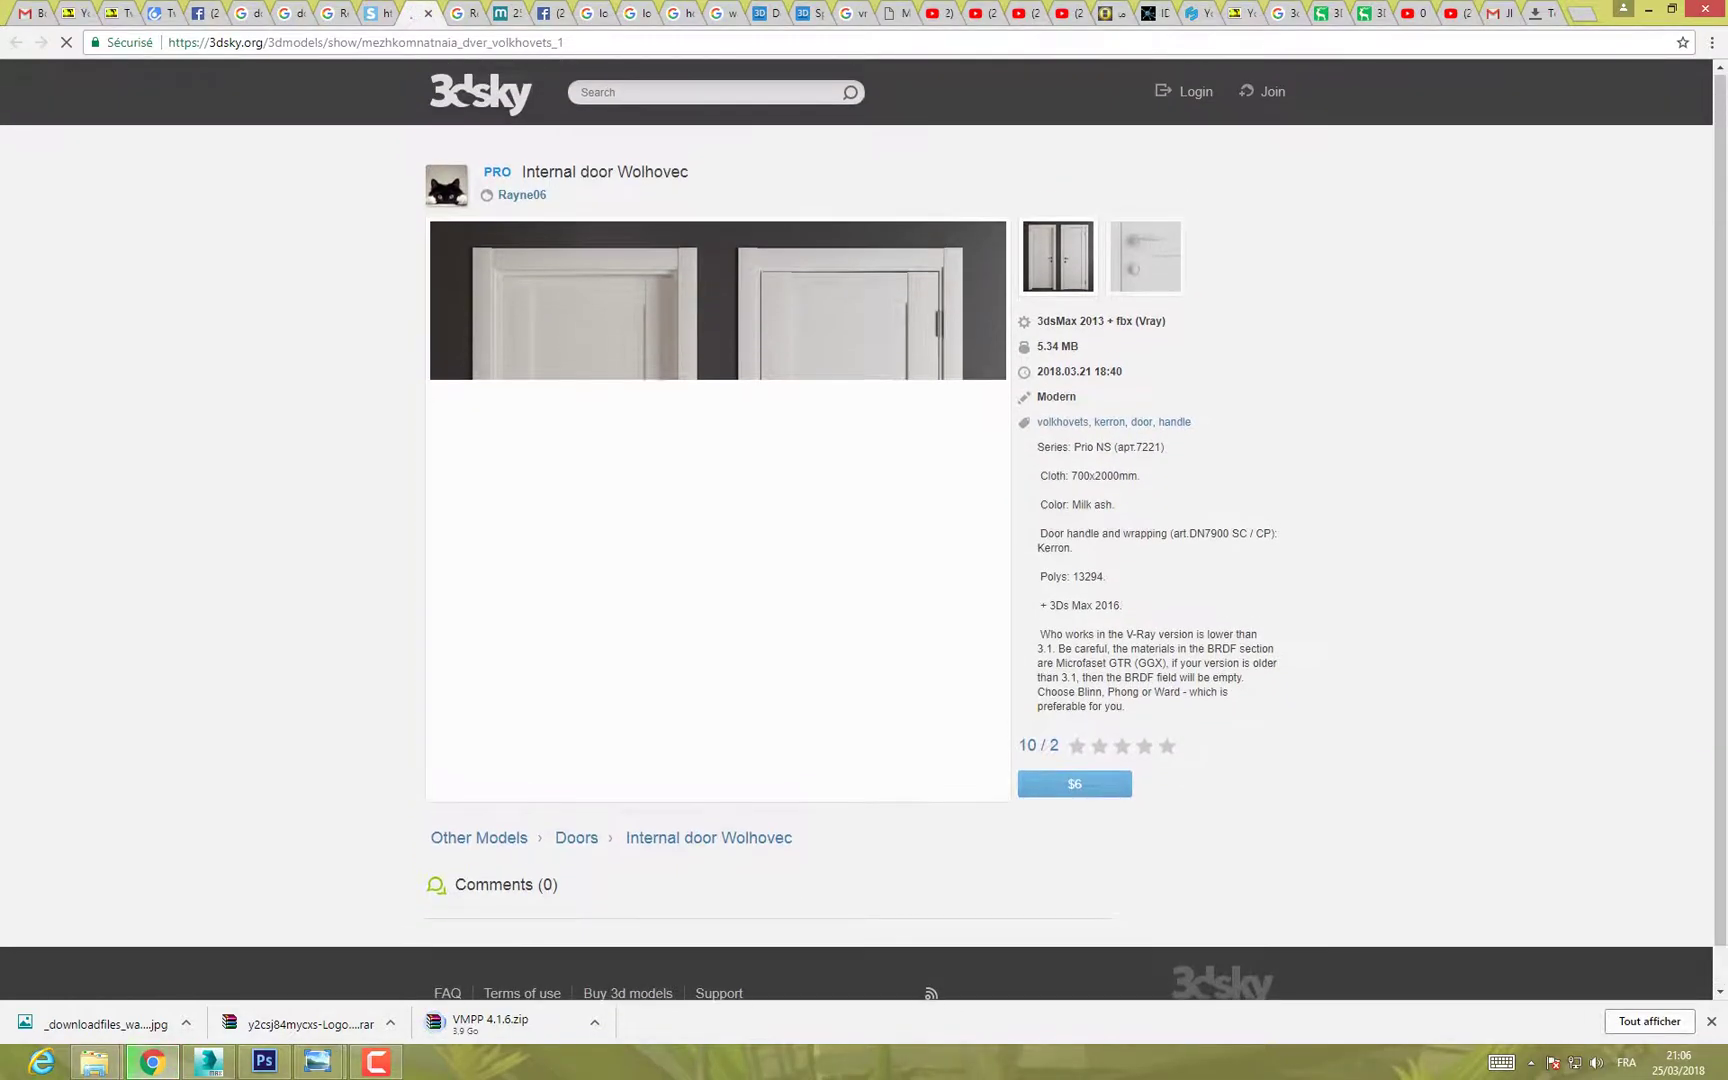
key(alt+Left)
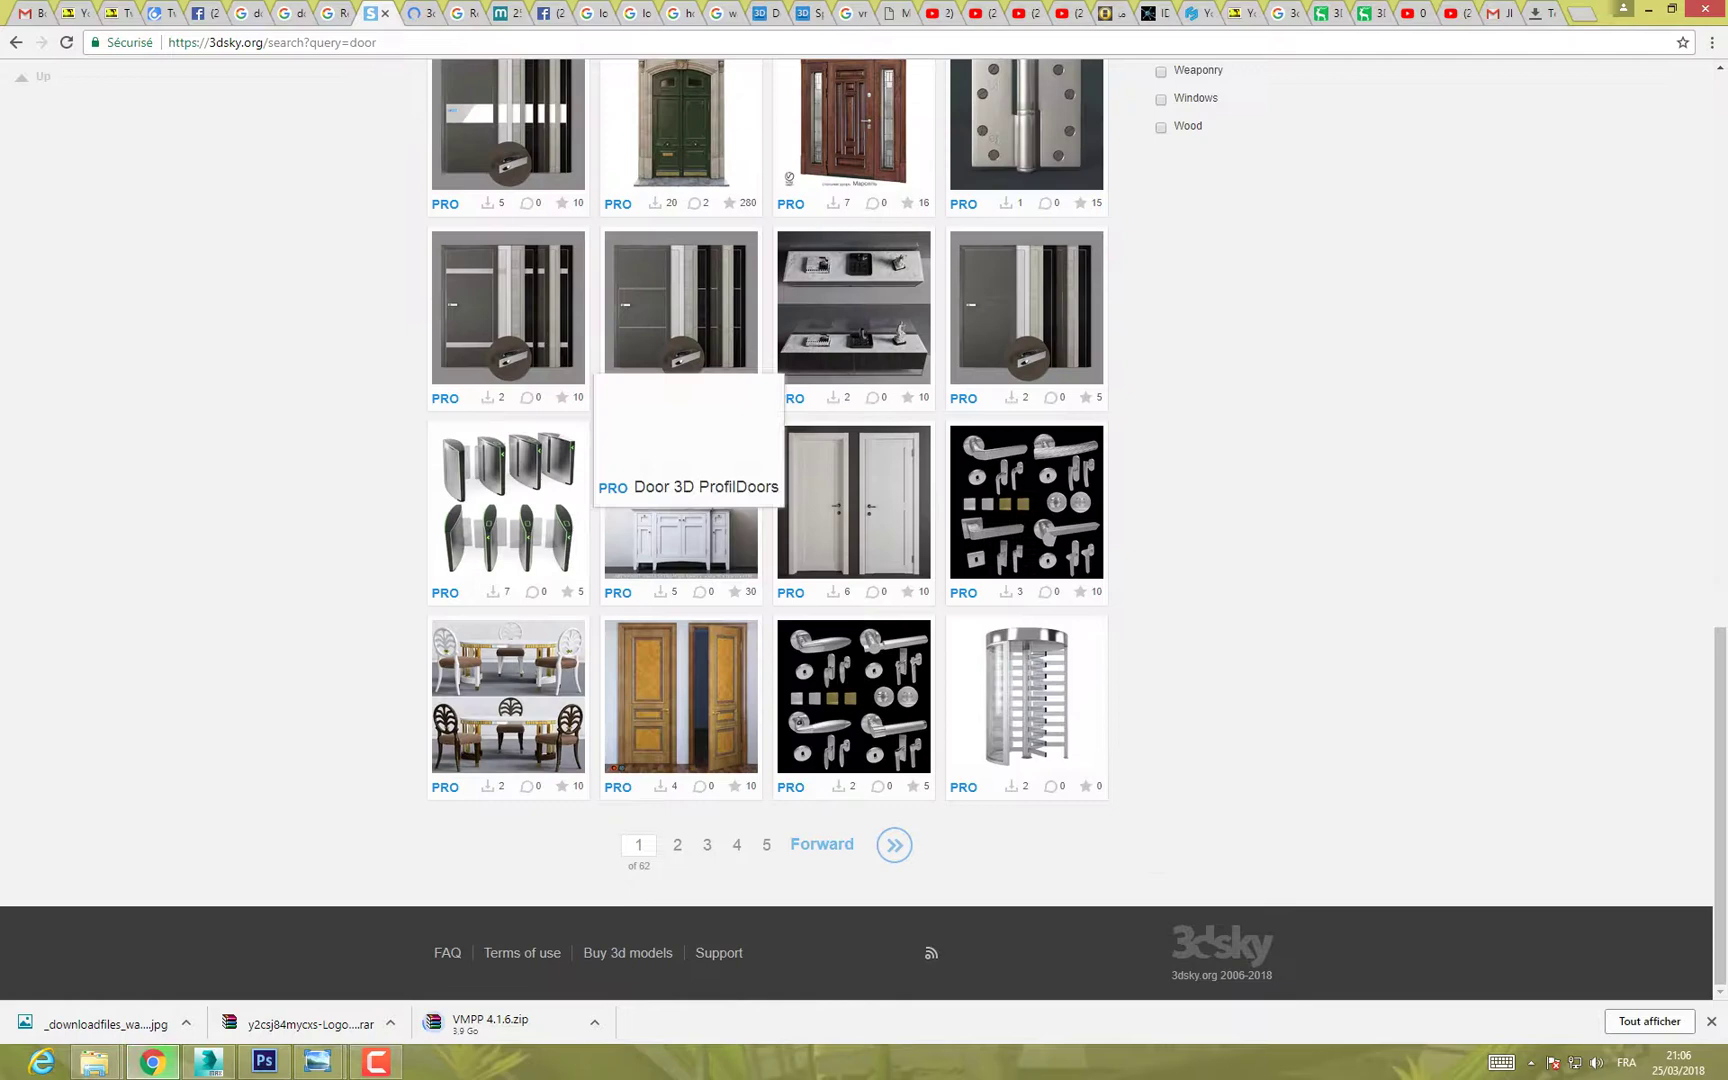
scroll(738, 533, up, 15)
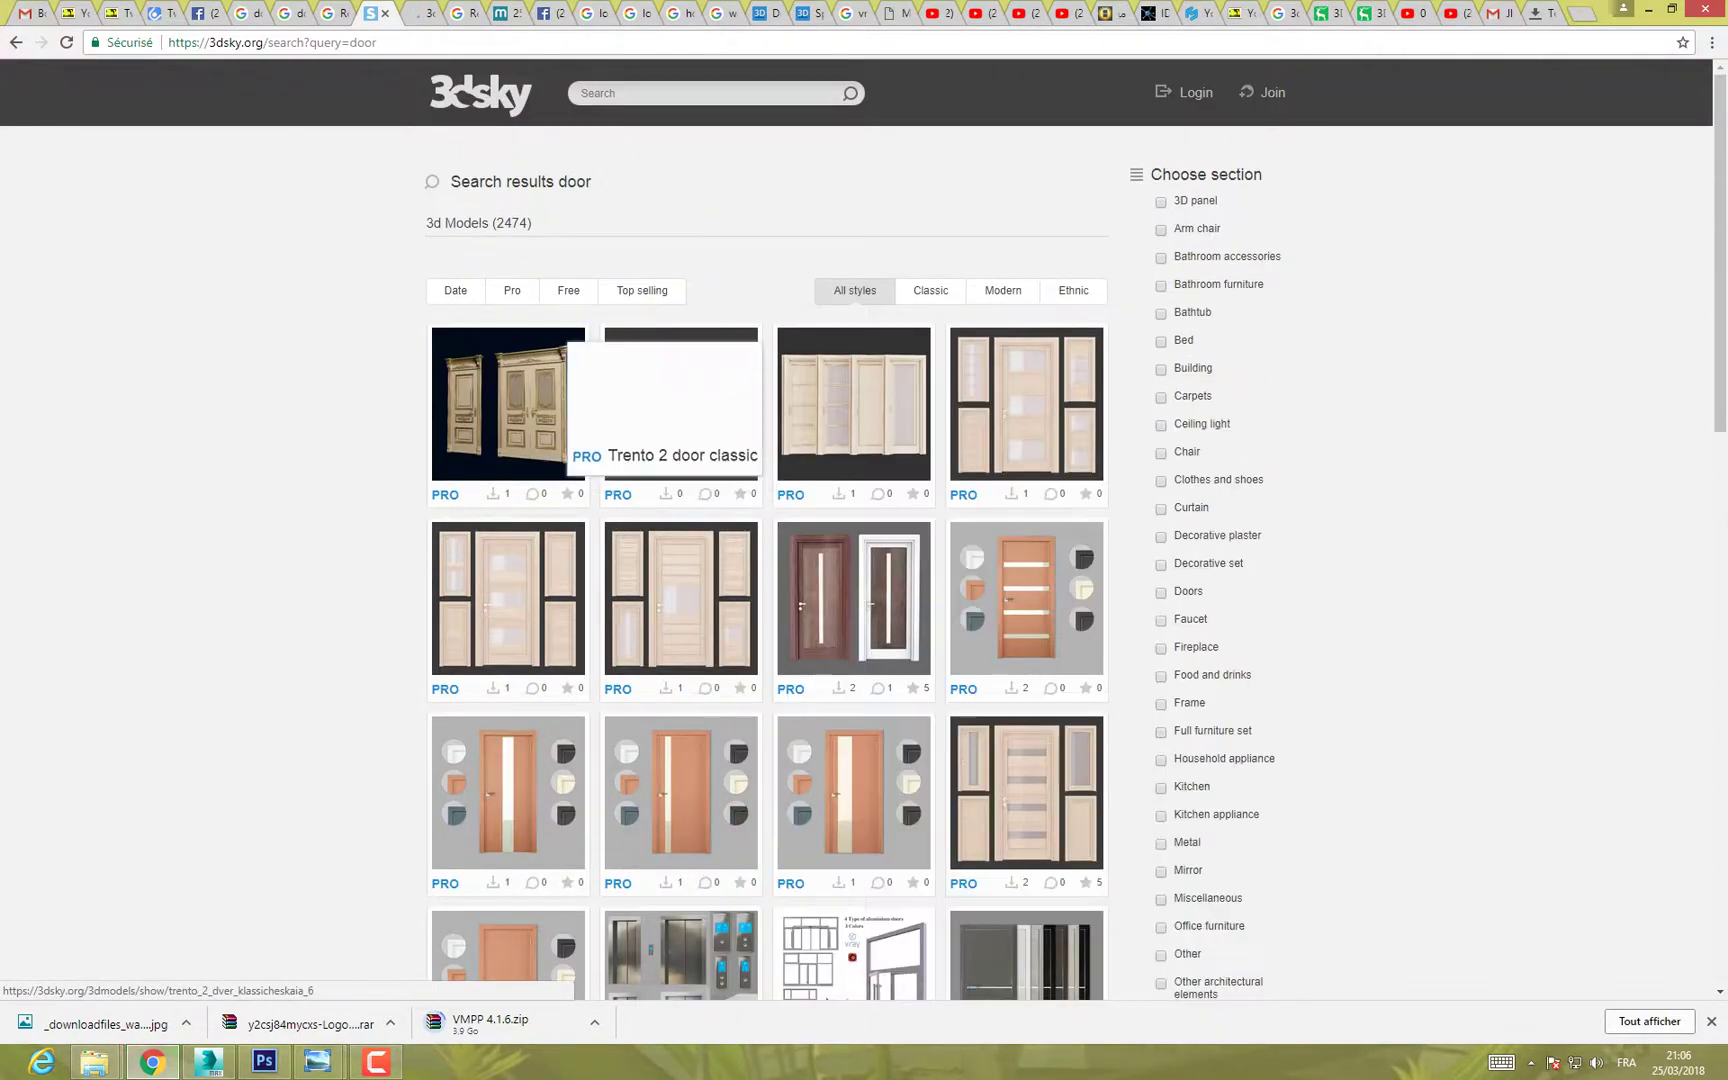
click(568, 290)
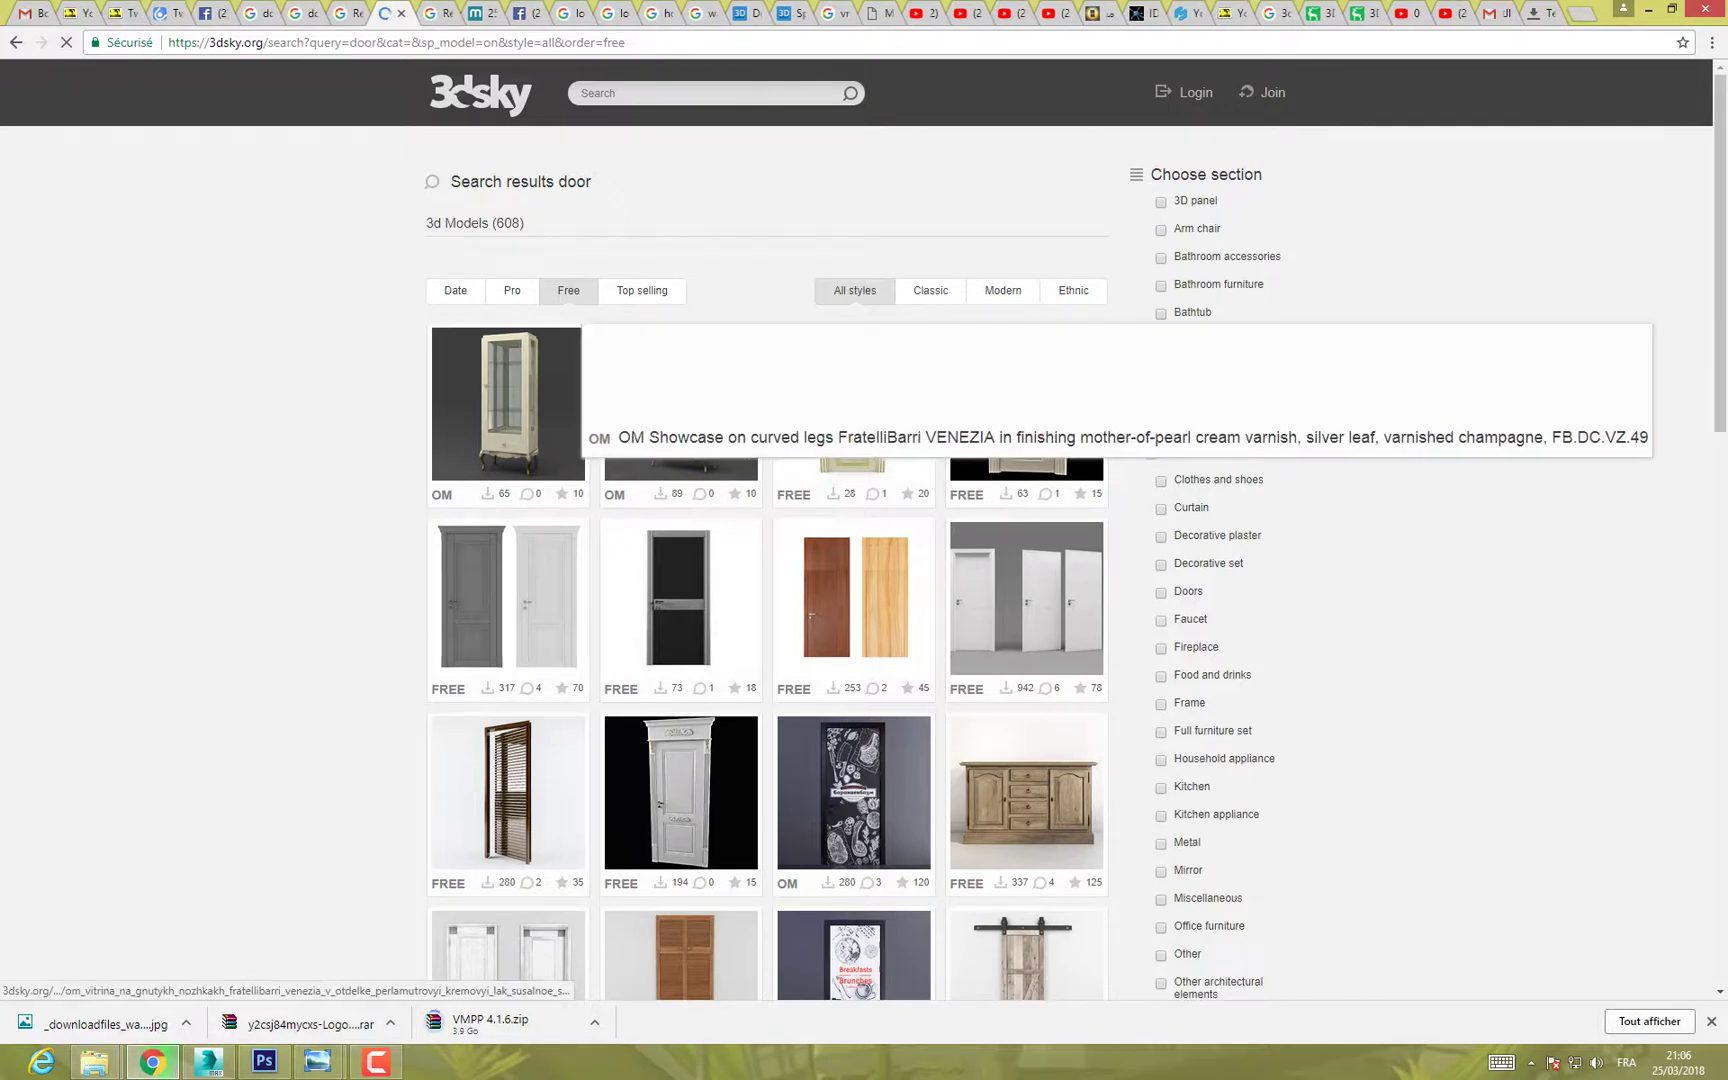
Step: Browse the free door results and open the "Le Porte di Barausse BLANC / COLOR" model page in a new tab, bringing it to the front
scroll(560, 400, down, 2)
mouse_move(535, 364)
mouse_move(1030, 400)
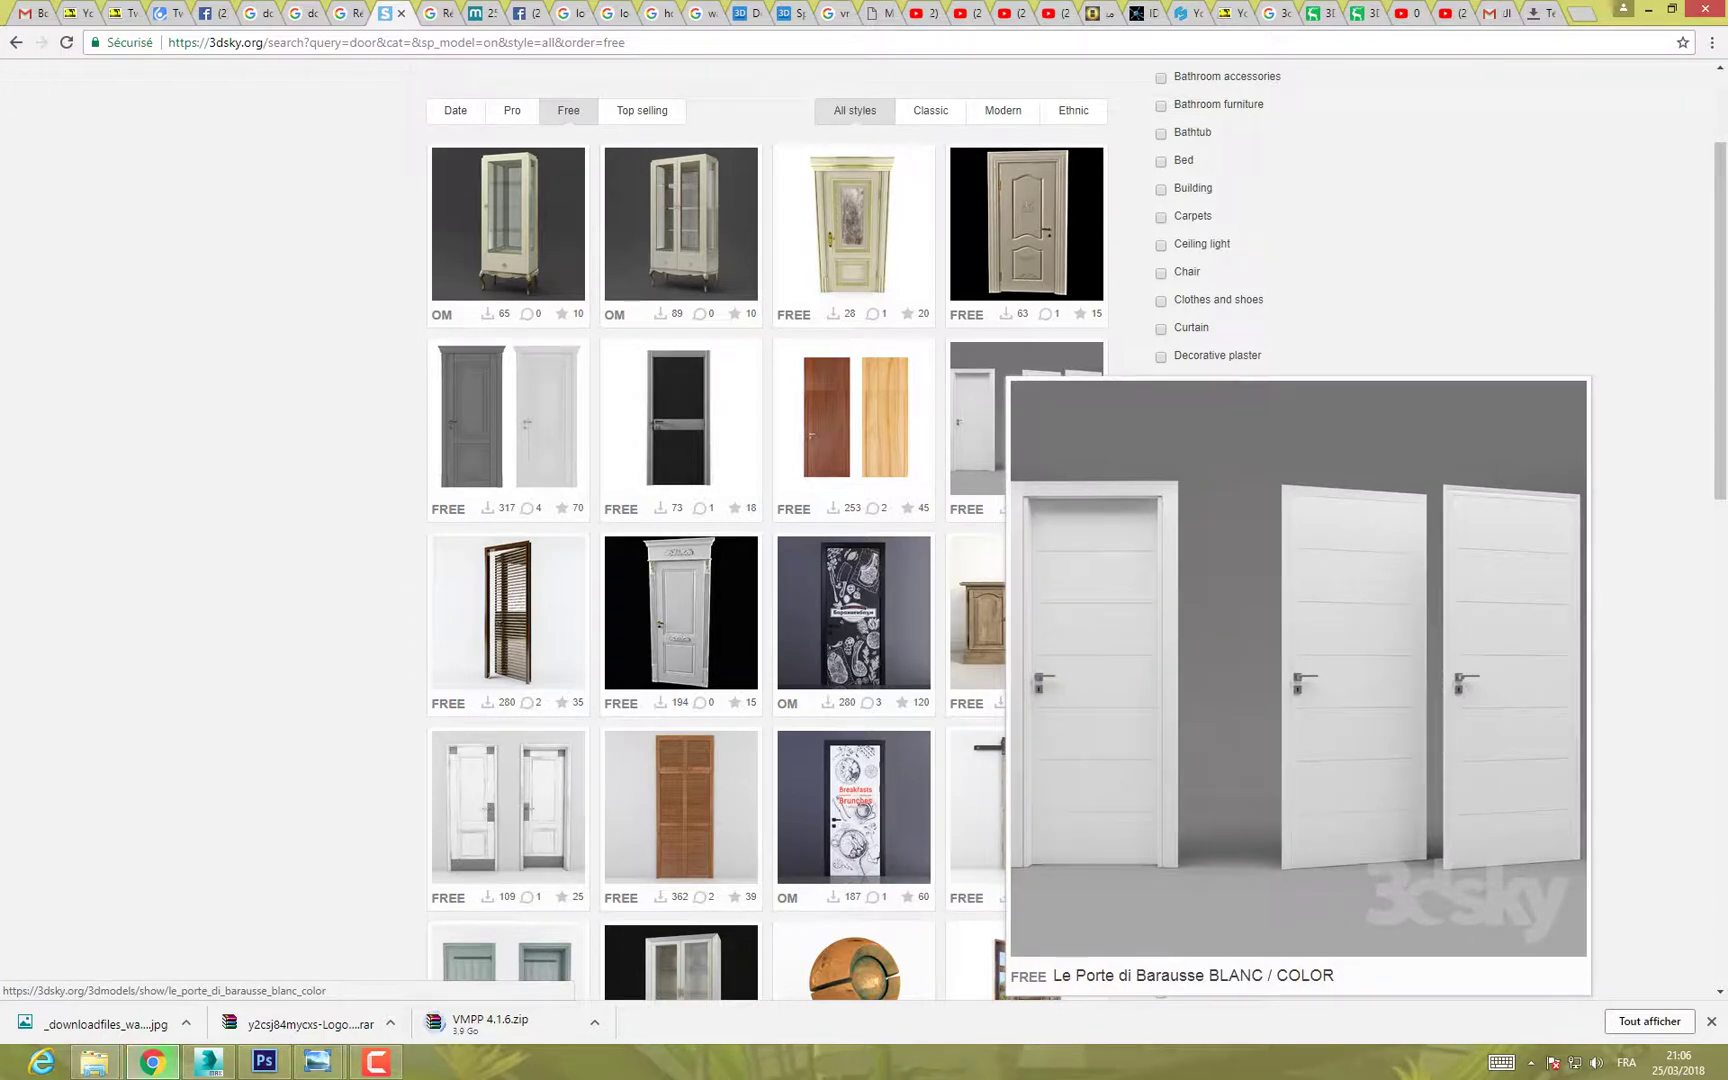
scroll(990, 570, down, 2)
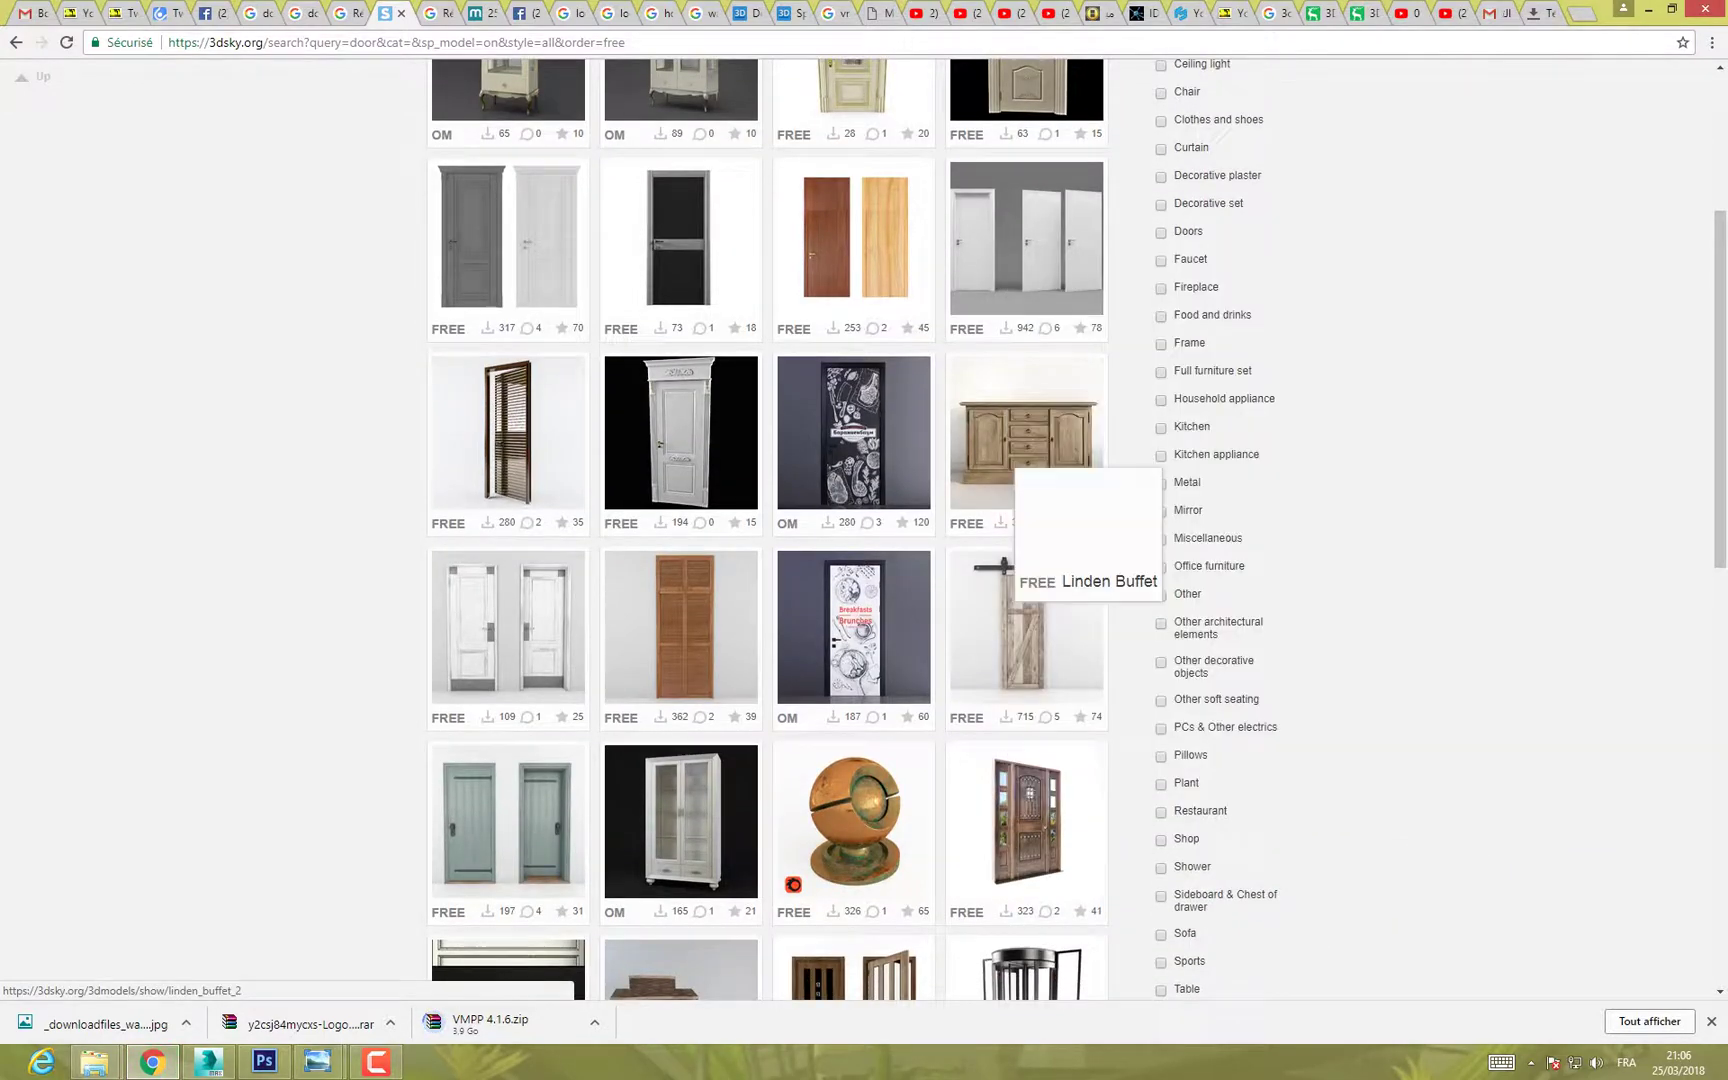
scroll(990, 570, down, 5)
mouse_move(990, 580)
scroll(990, 580, down, 6)
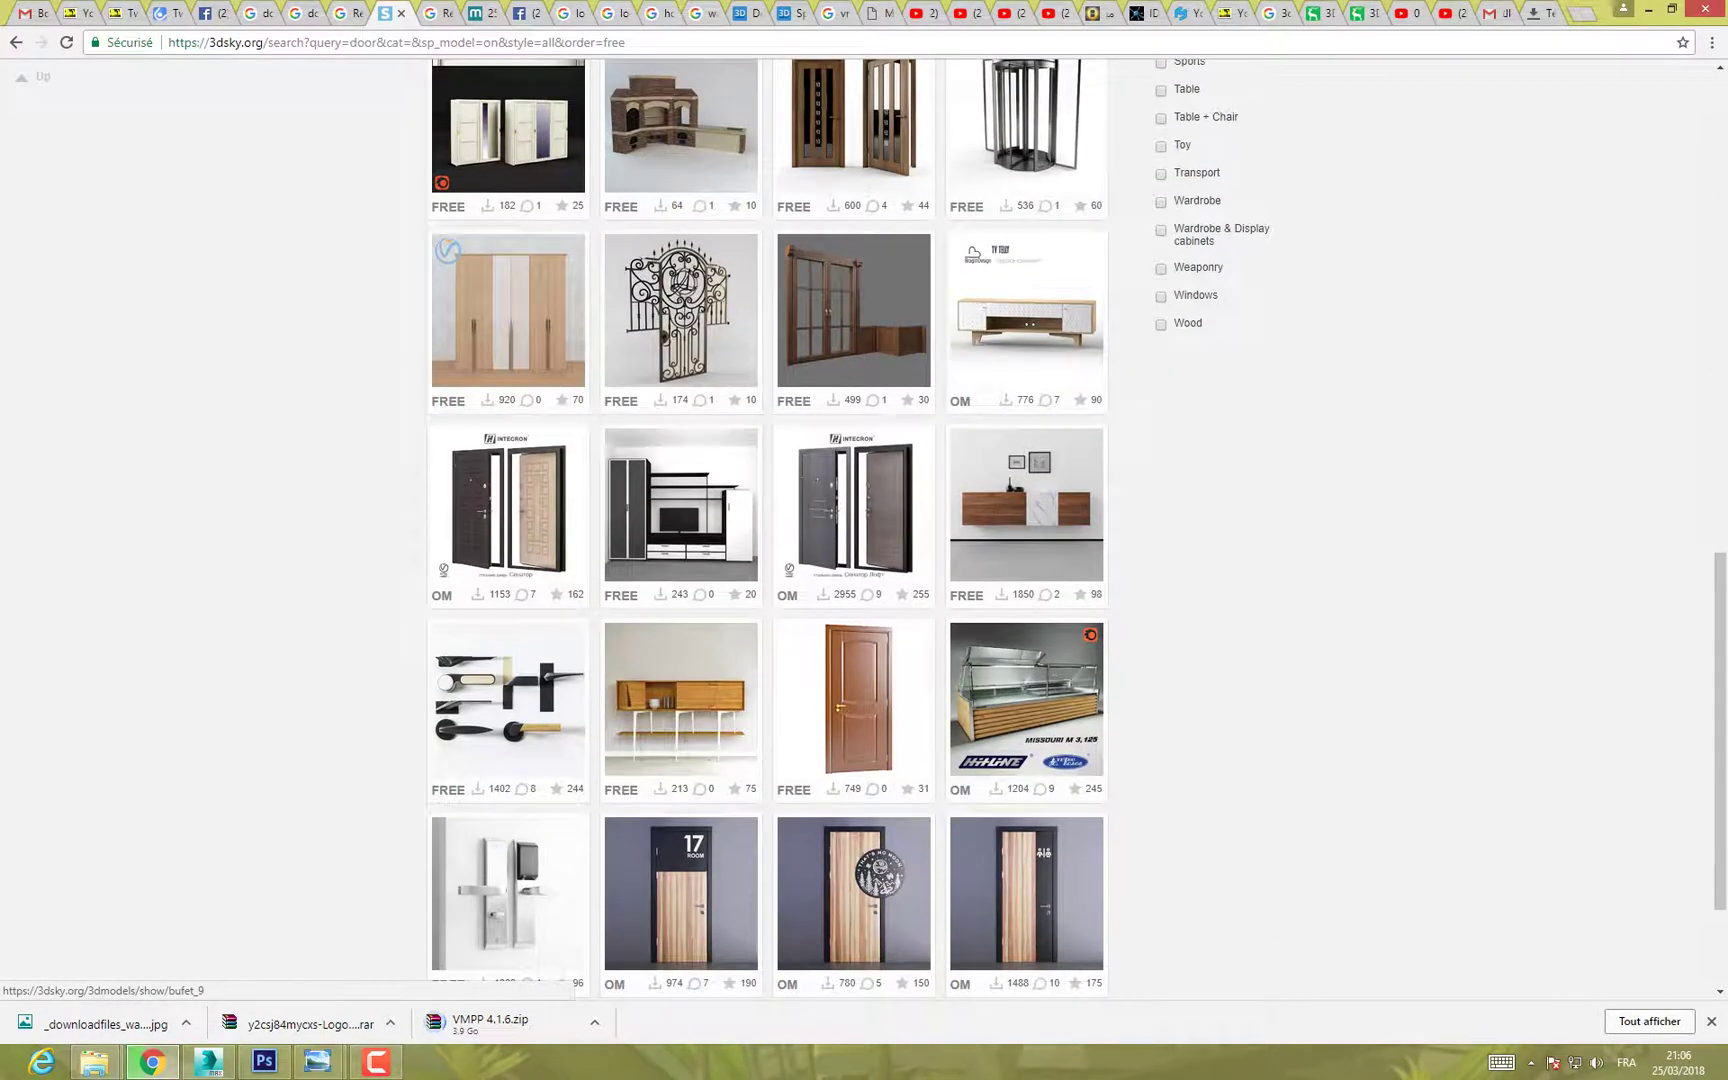
scroll(990, 575, up, 20)
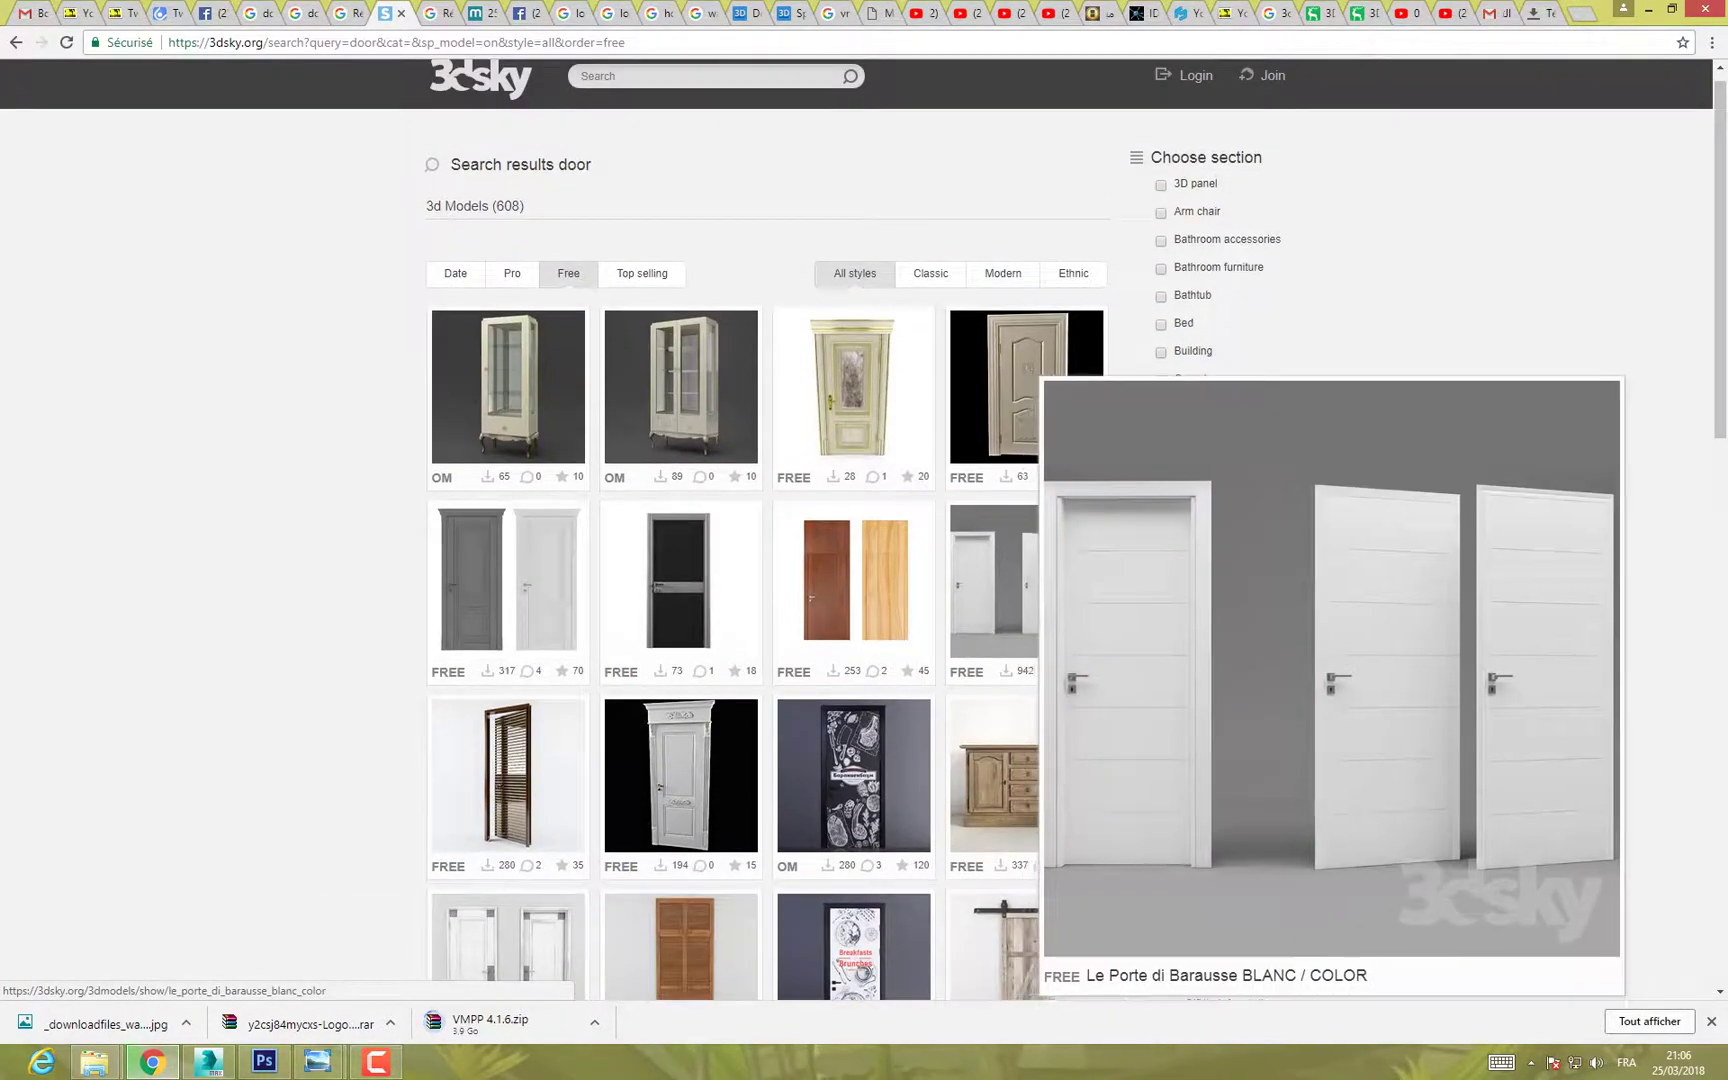
right_click(1010, 572)
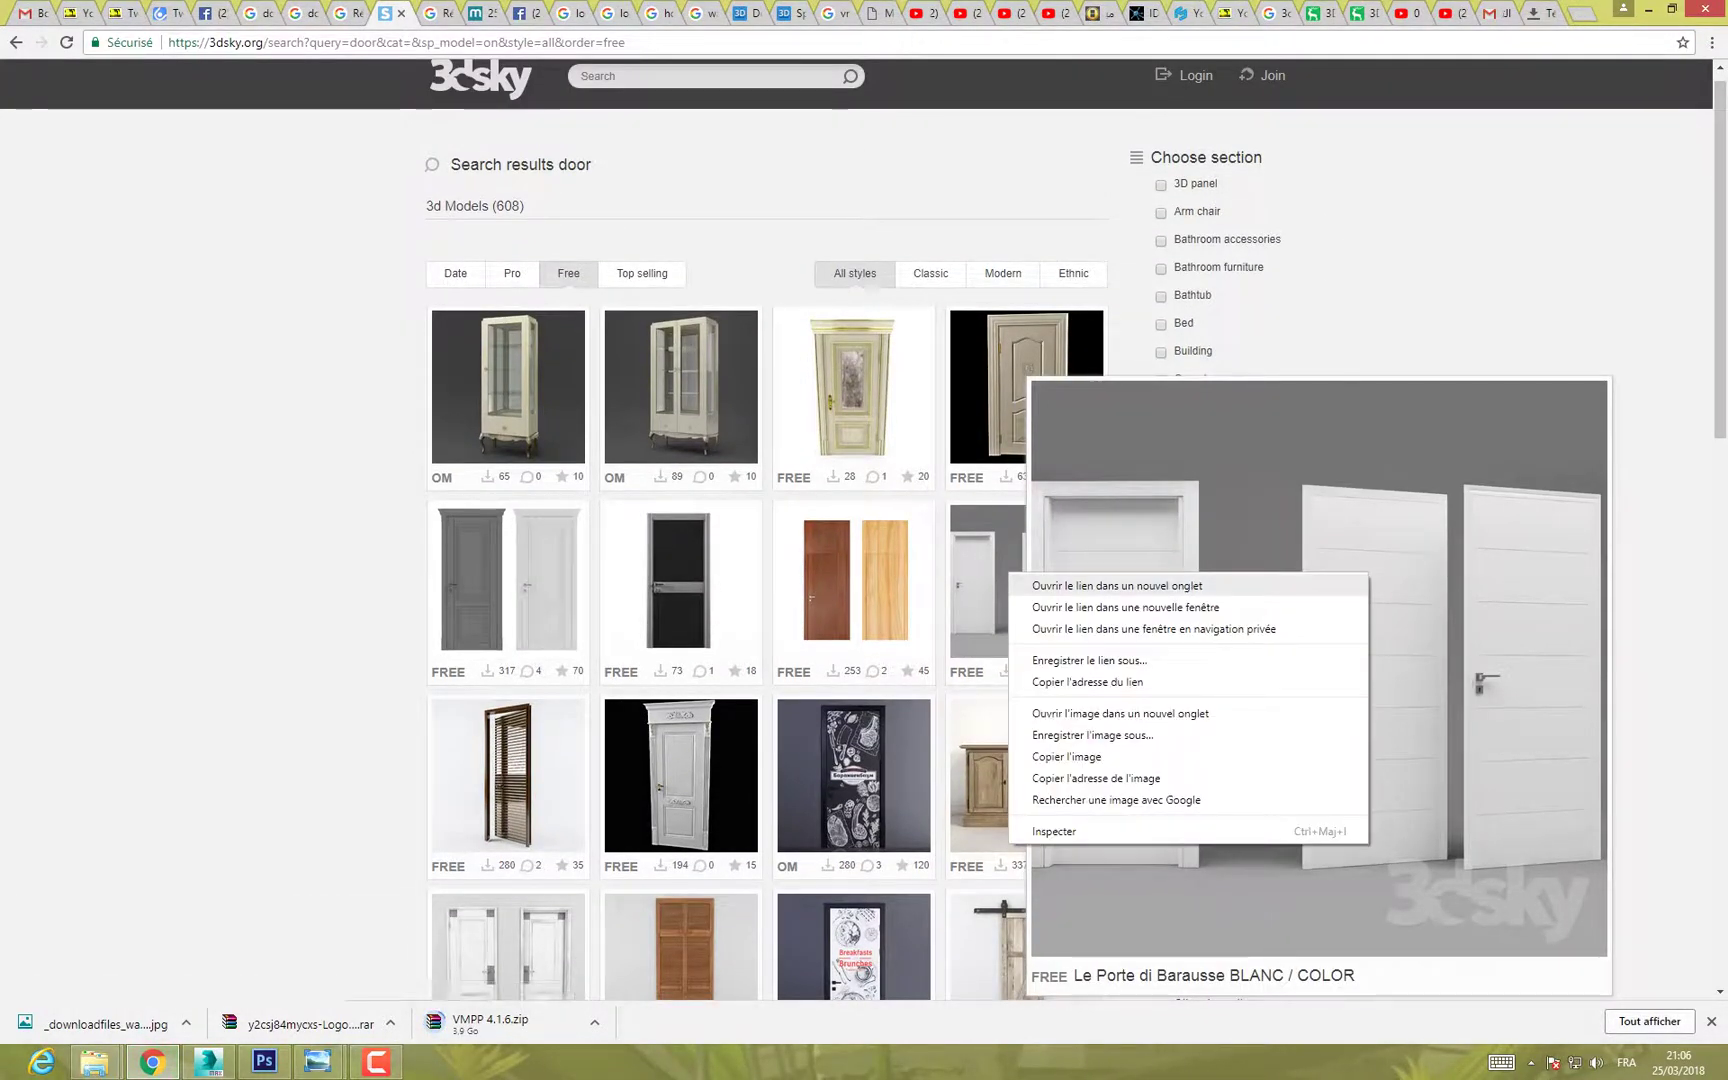
click(1060, 583)
key(ctrl+Tab)
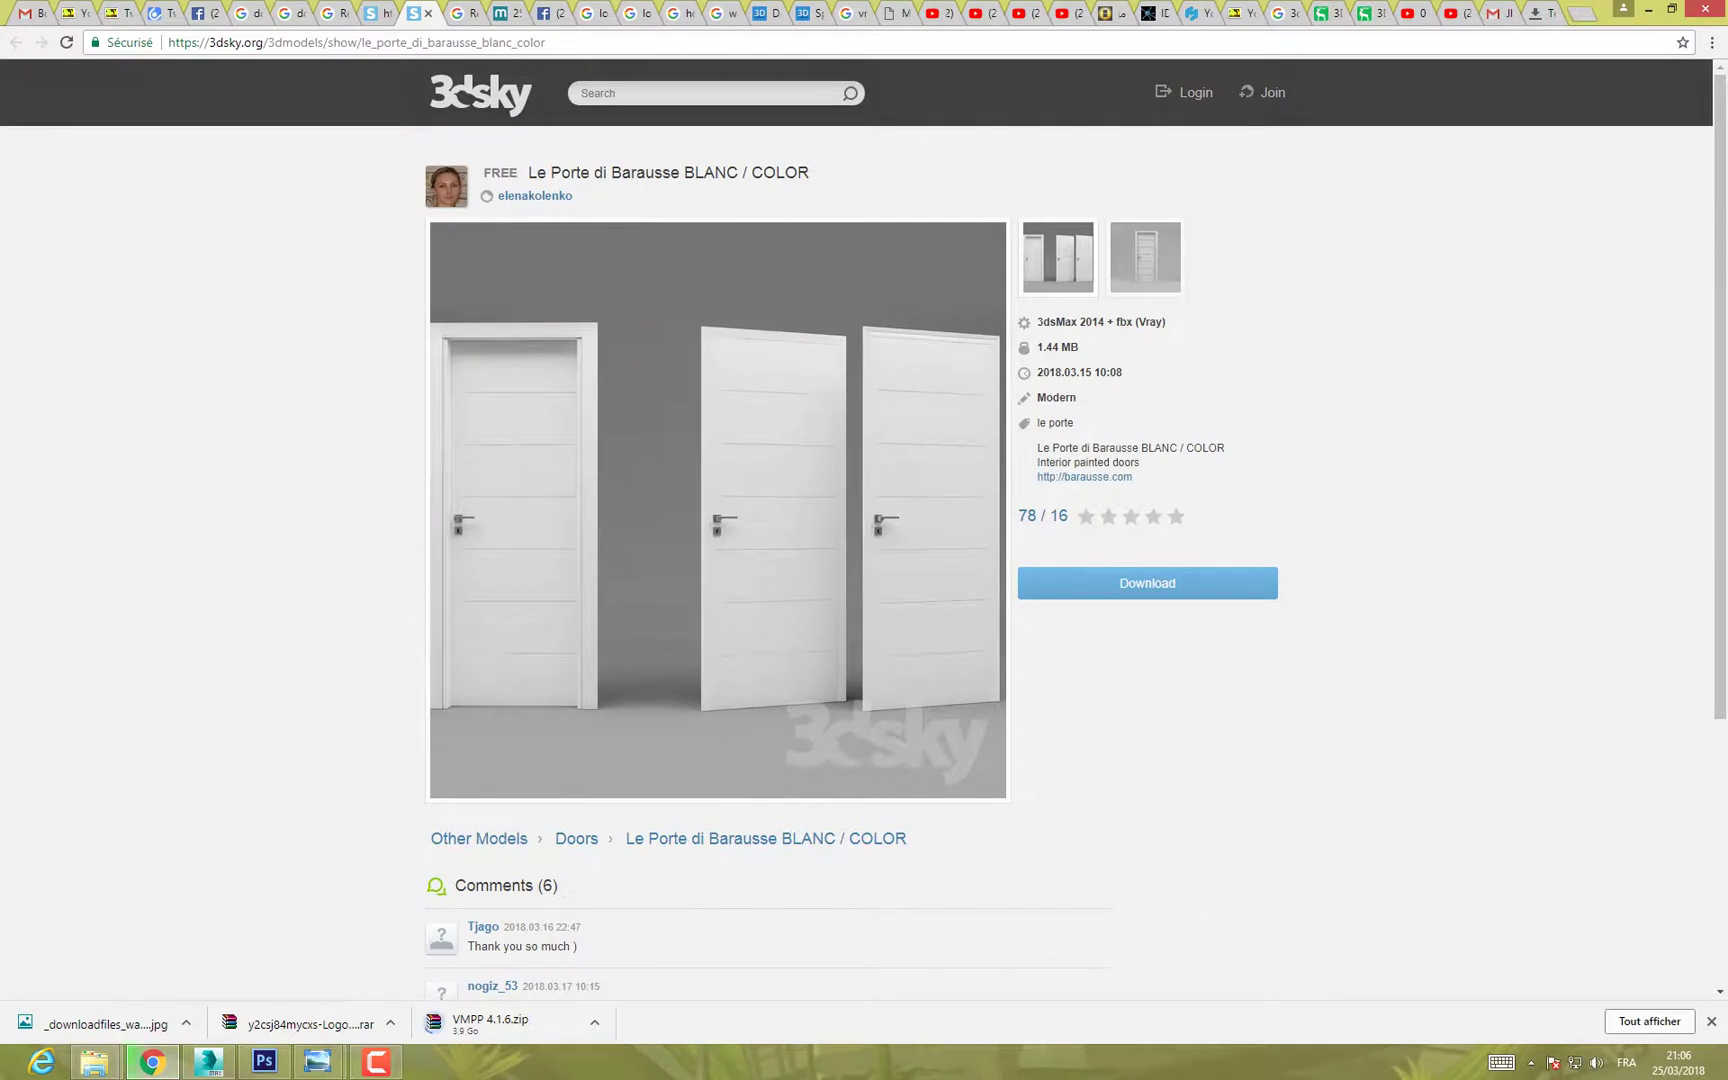
Step: Download the free Barausse door model and open the "BARAUSSE BLANC COLOR" folder inside its archive in WinRAR
click(1147, 583)
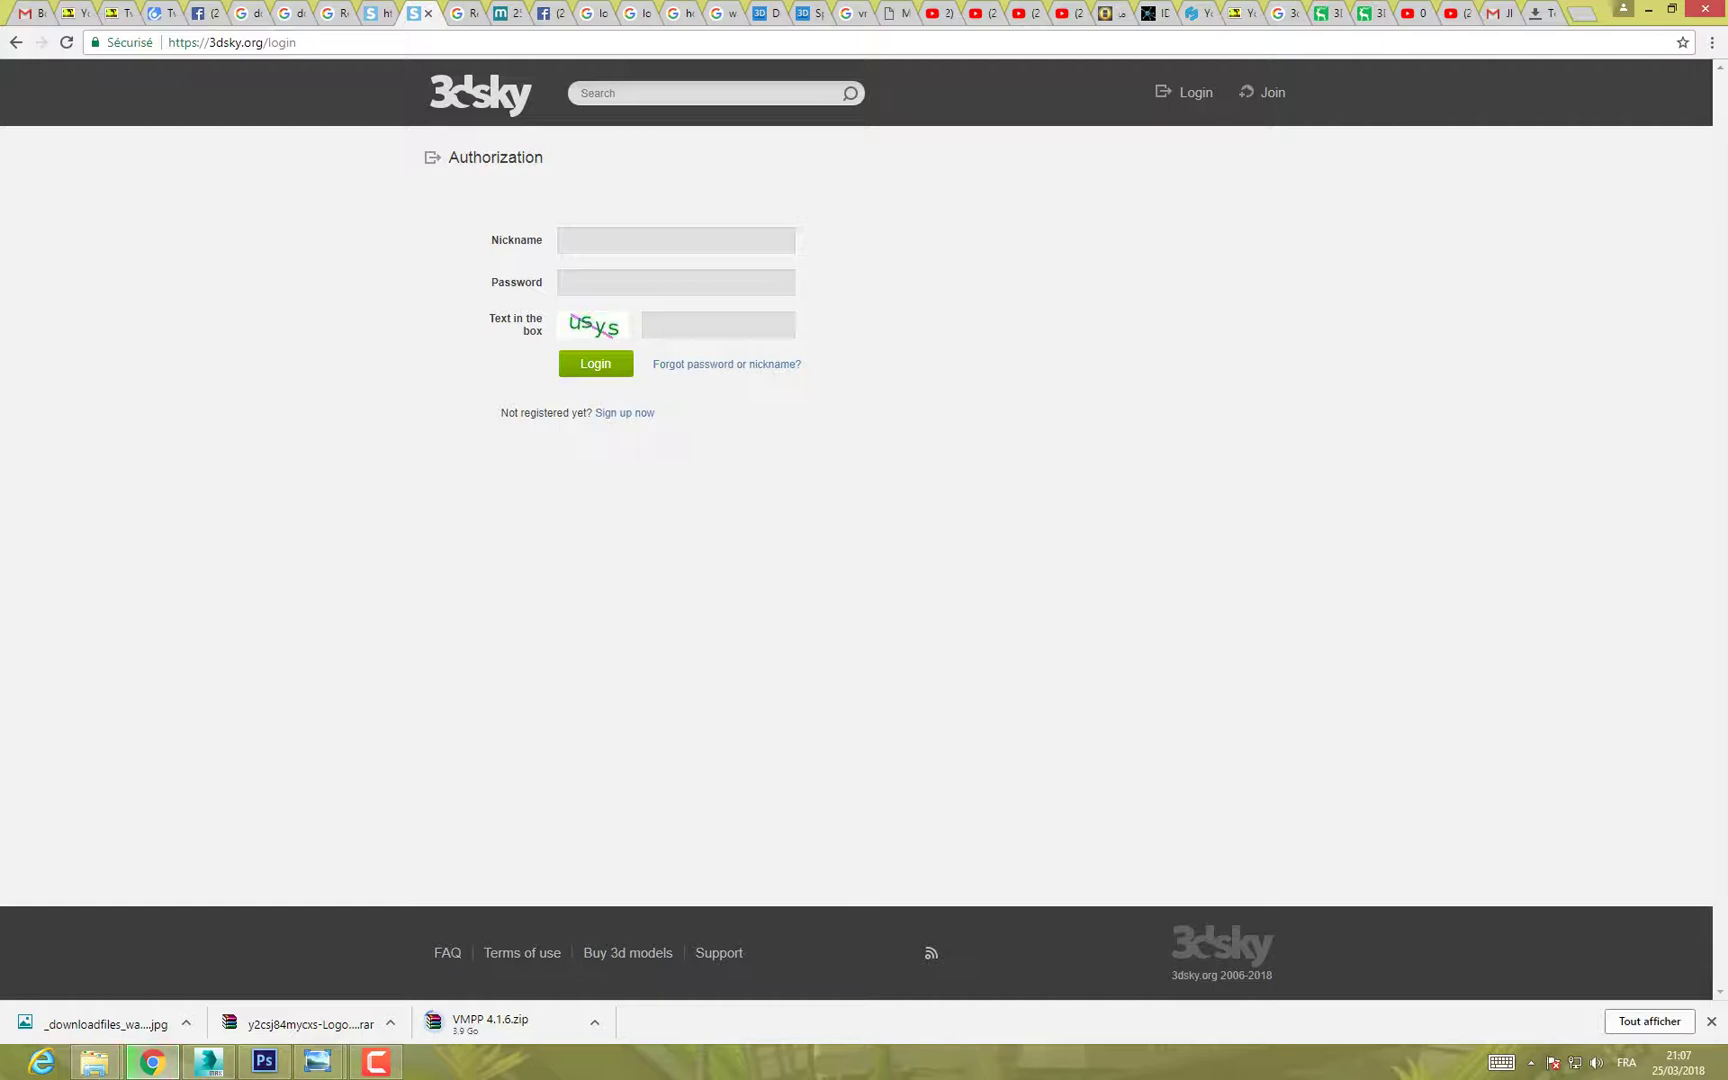
click(376, 1062)
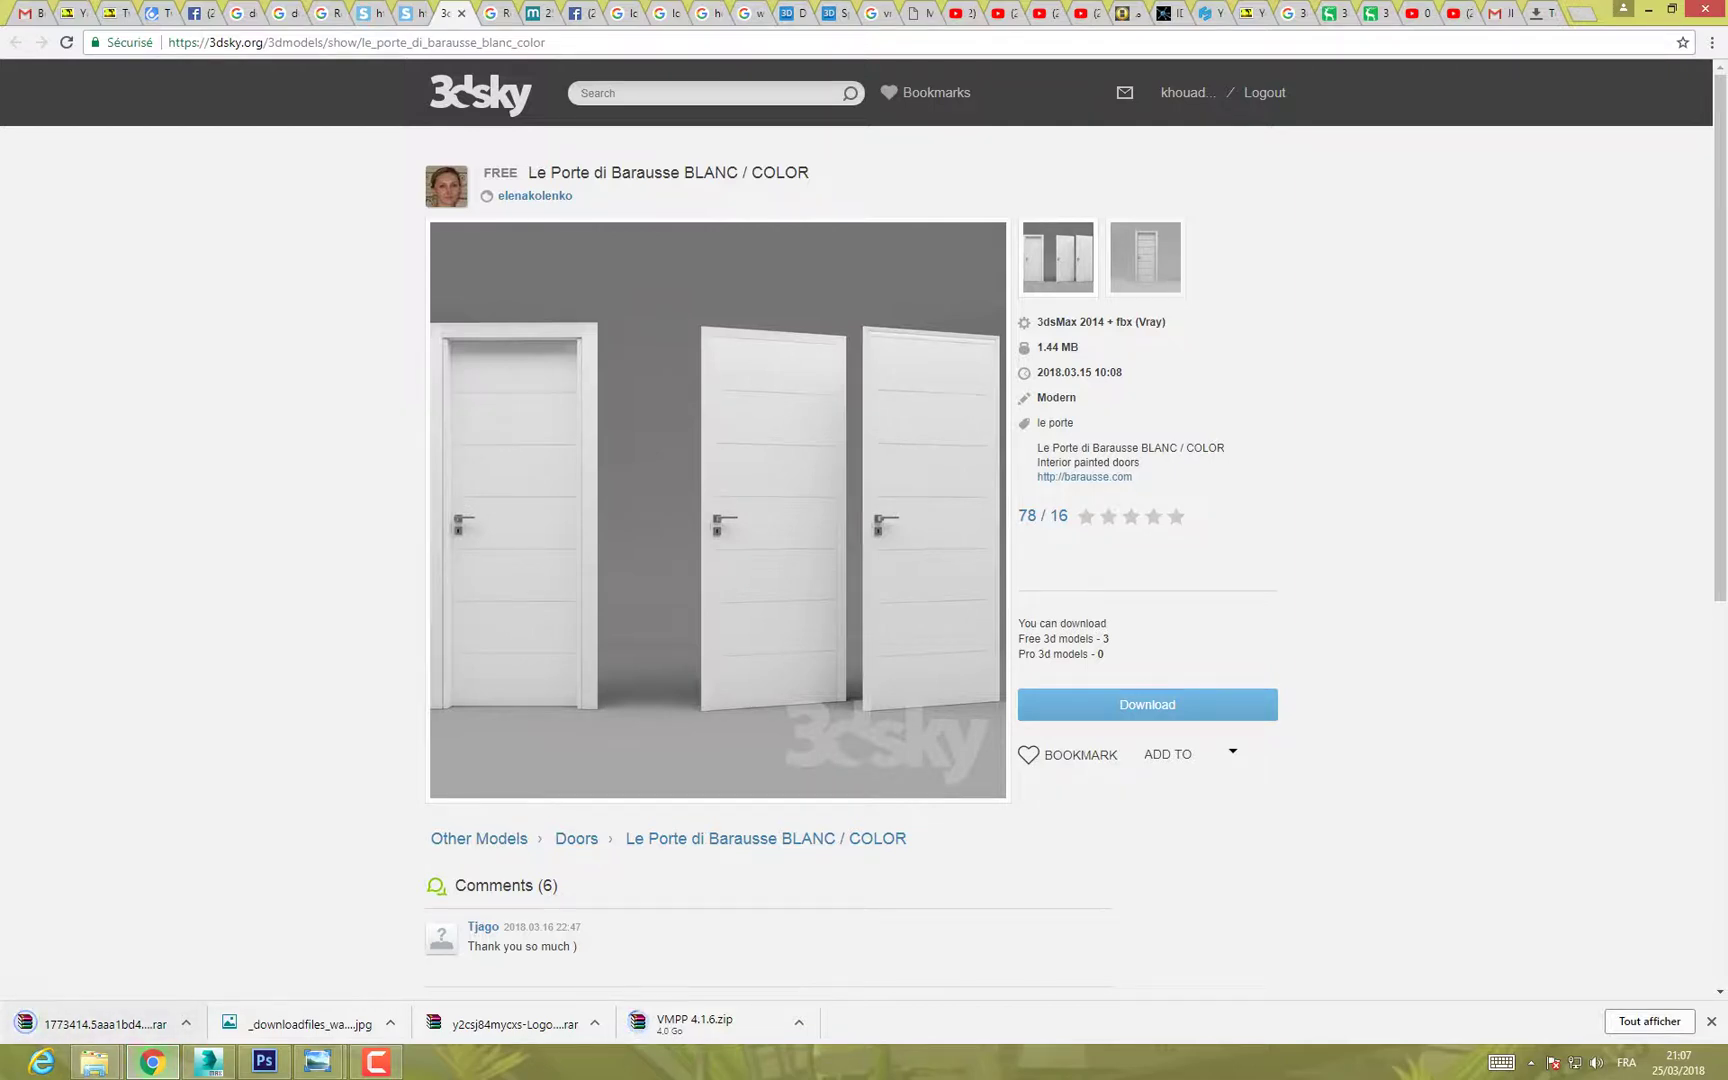
click(95, 1023)
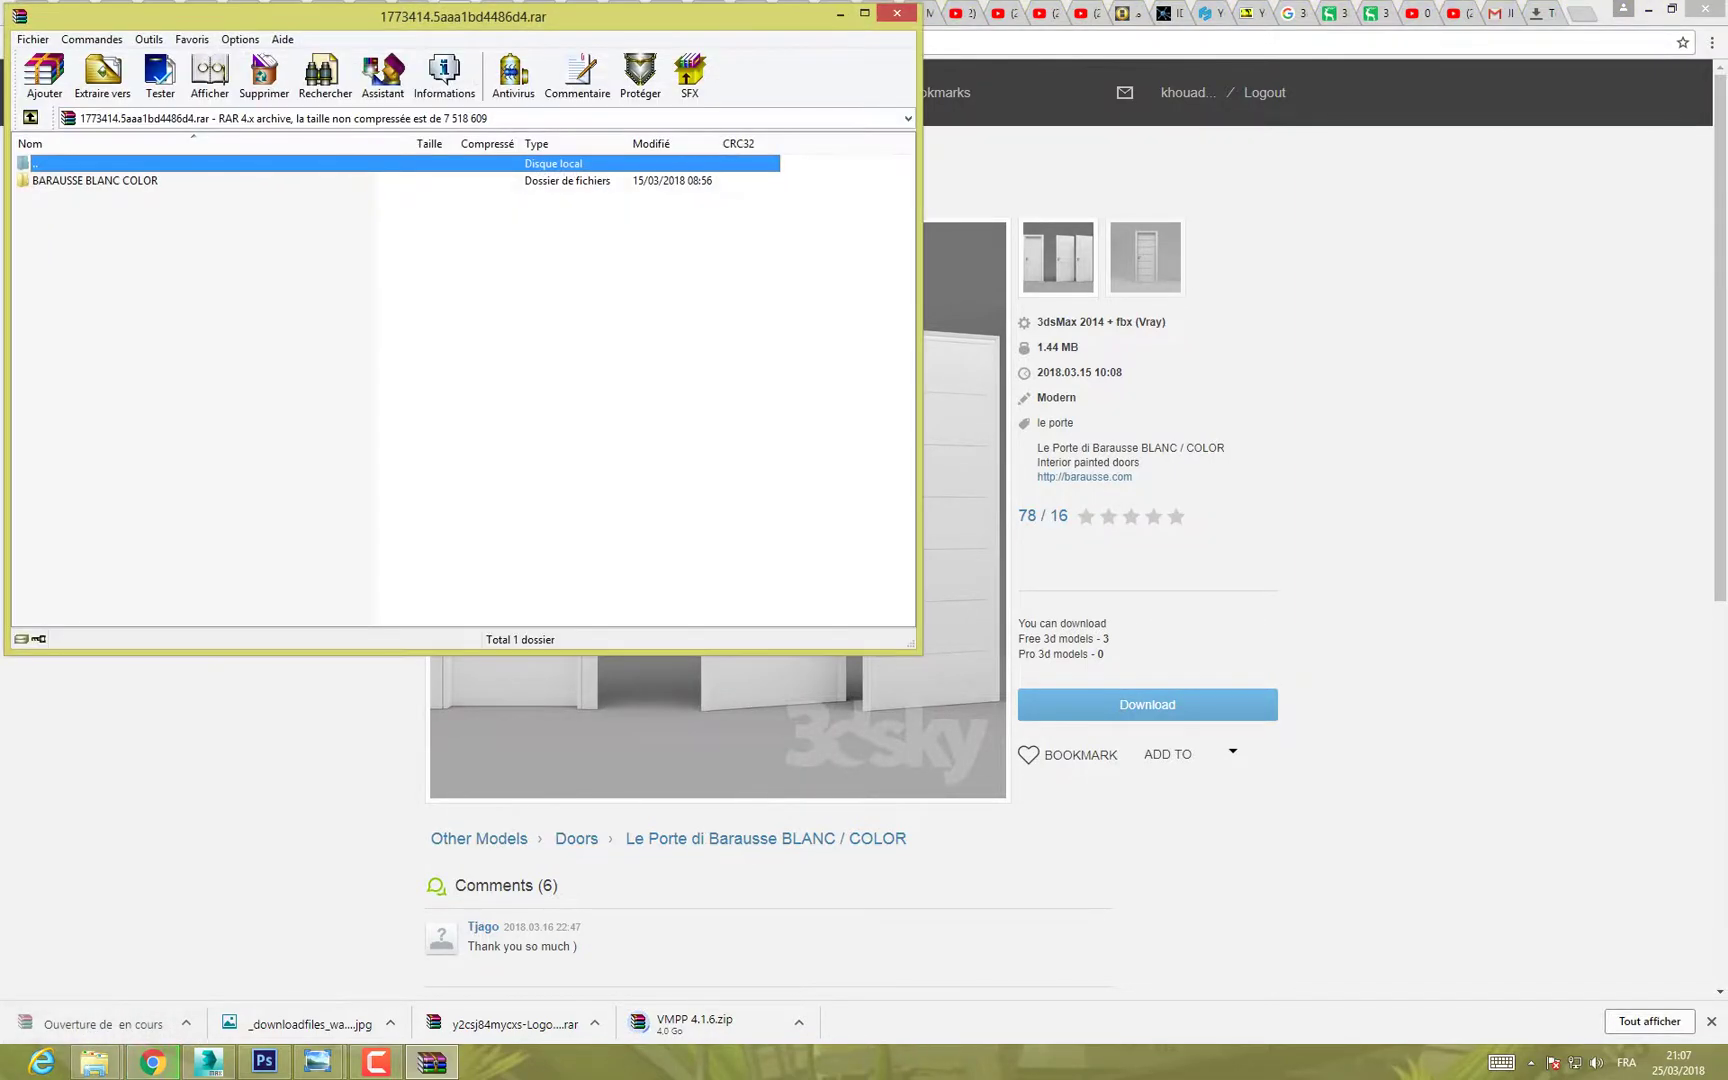
click(95, 181)
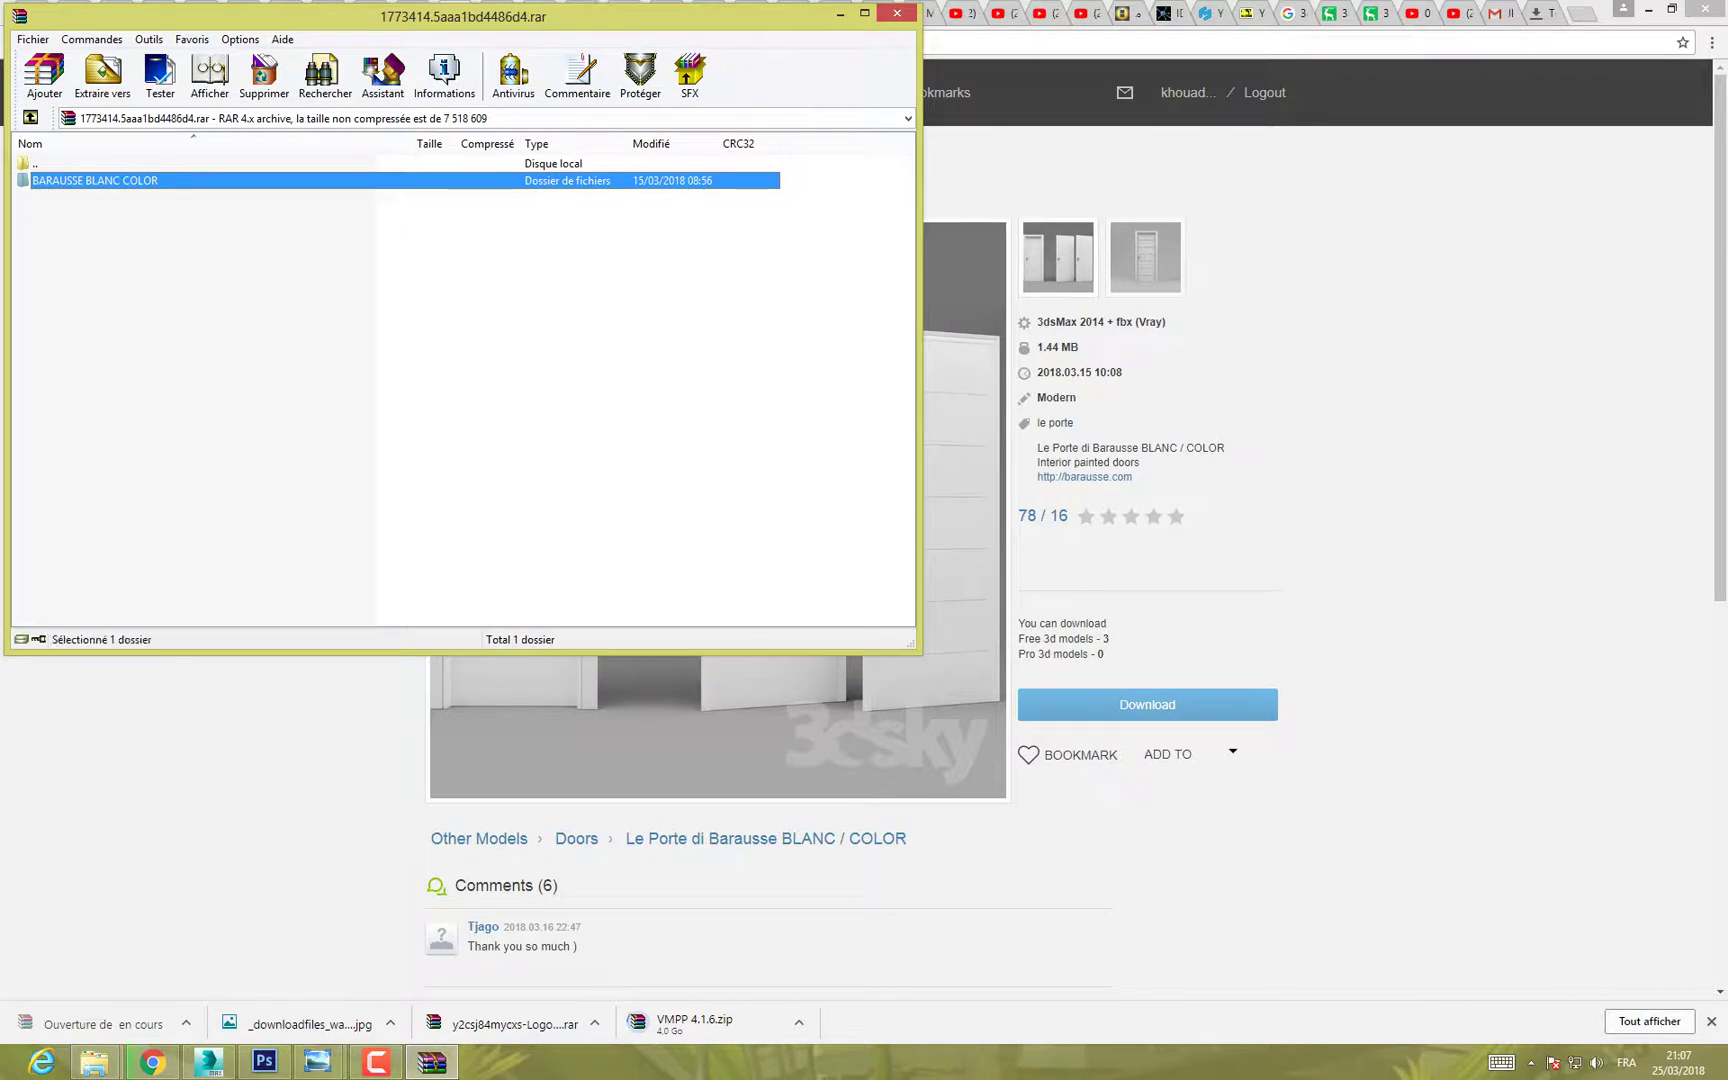
key(Return)
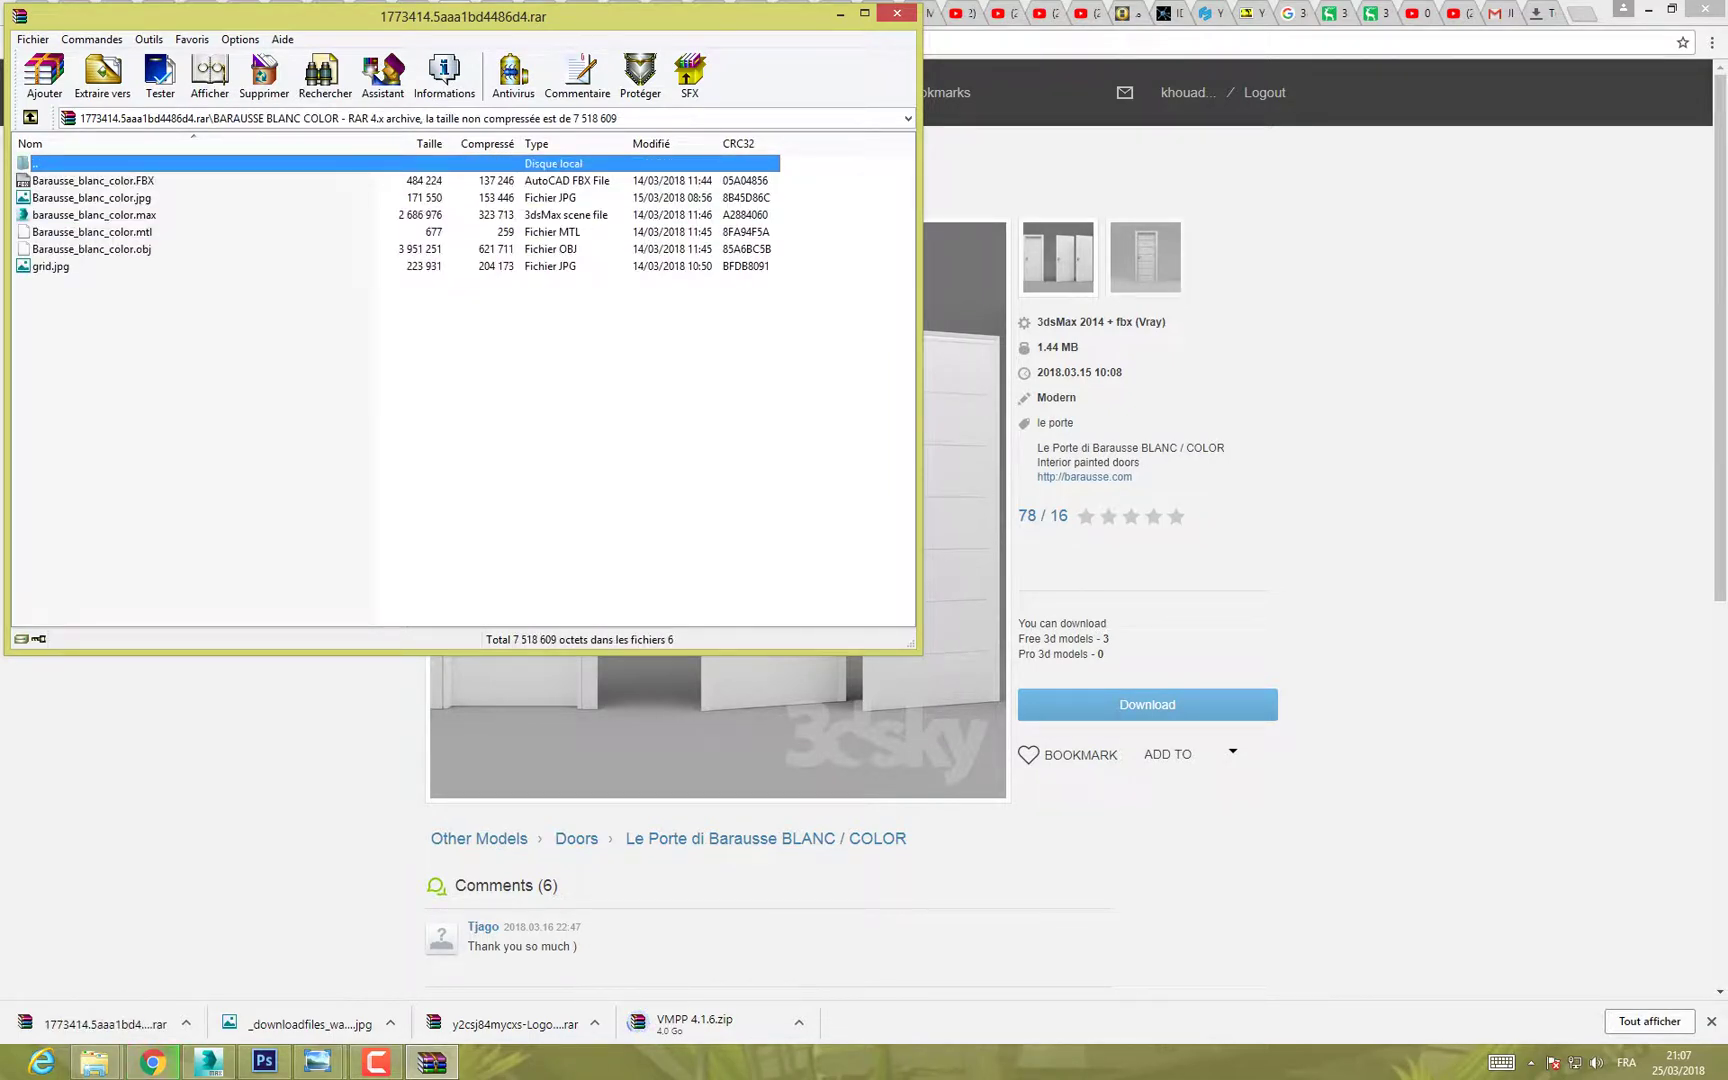
Step: Minimize the browser and open the desktop folder "projectappartement 3d 21-03-2018", placing its window beside the archive window
drag(46, 304, 46, 178)
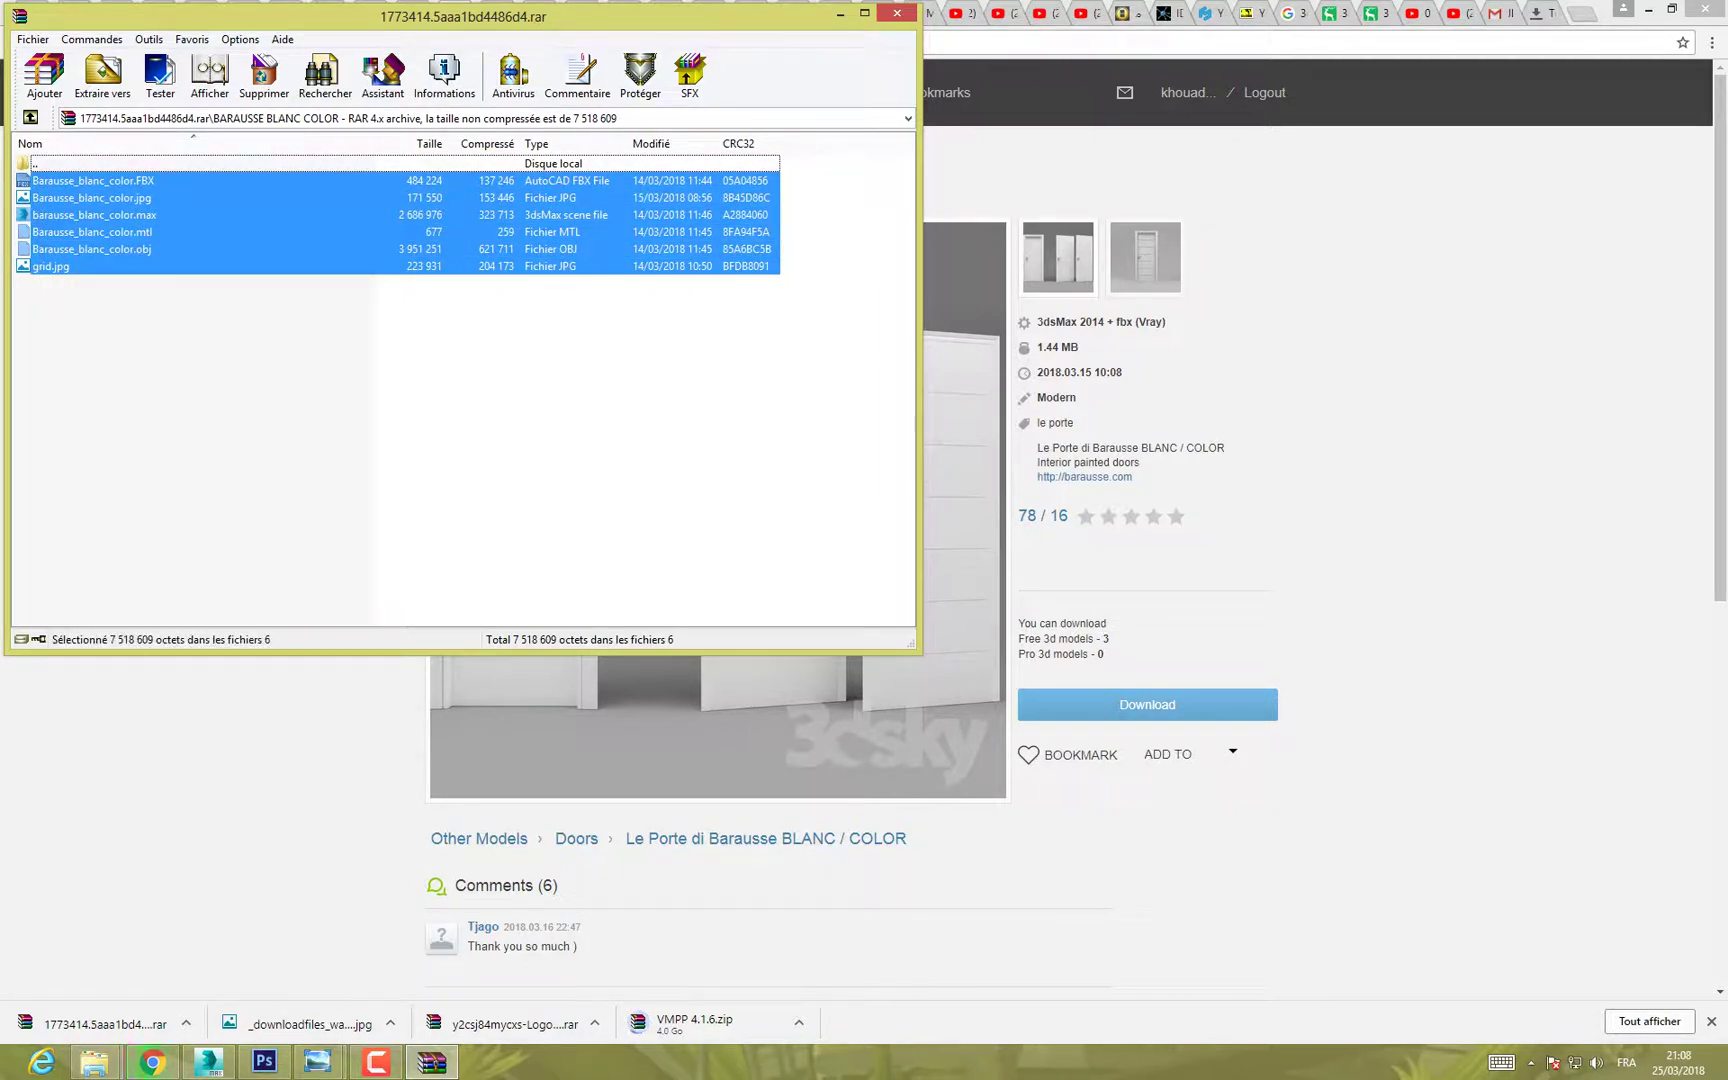
click(1648, 9)
click(1647, 9)
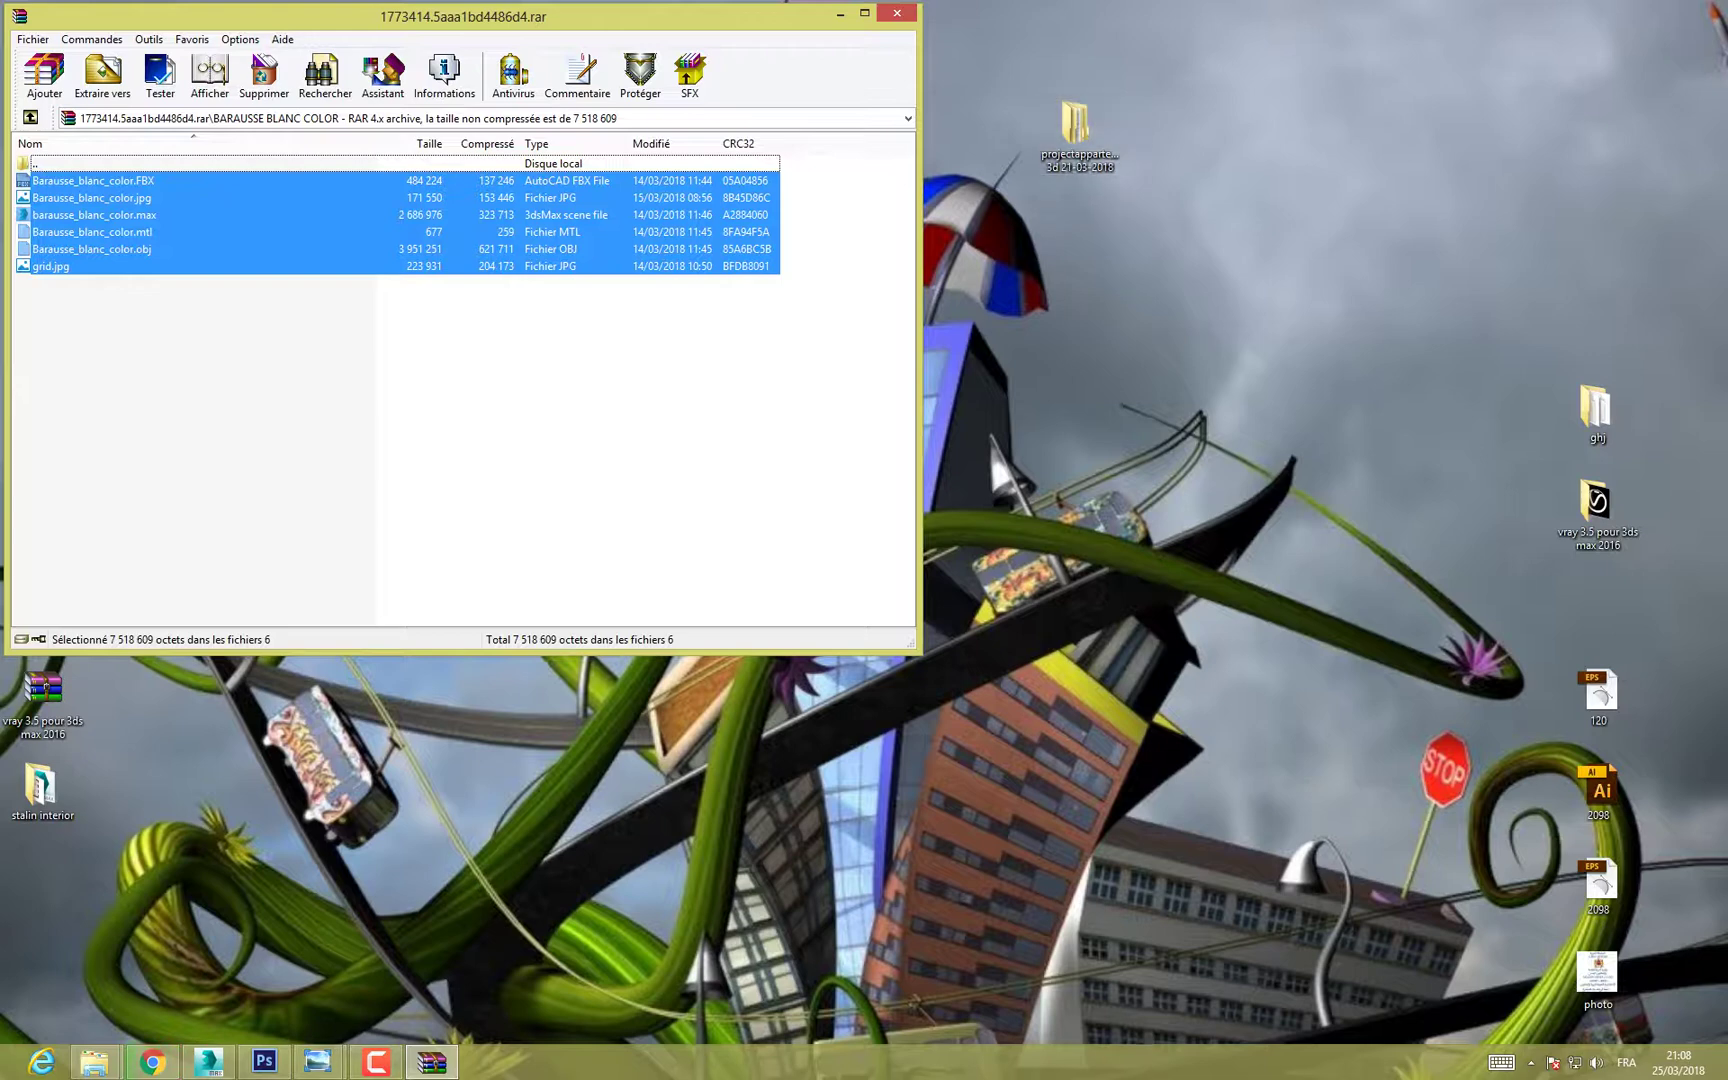
double_click(1079, 130)
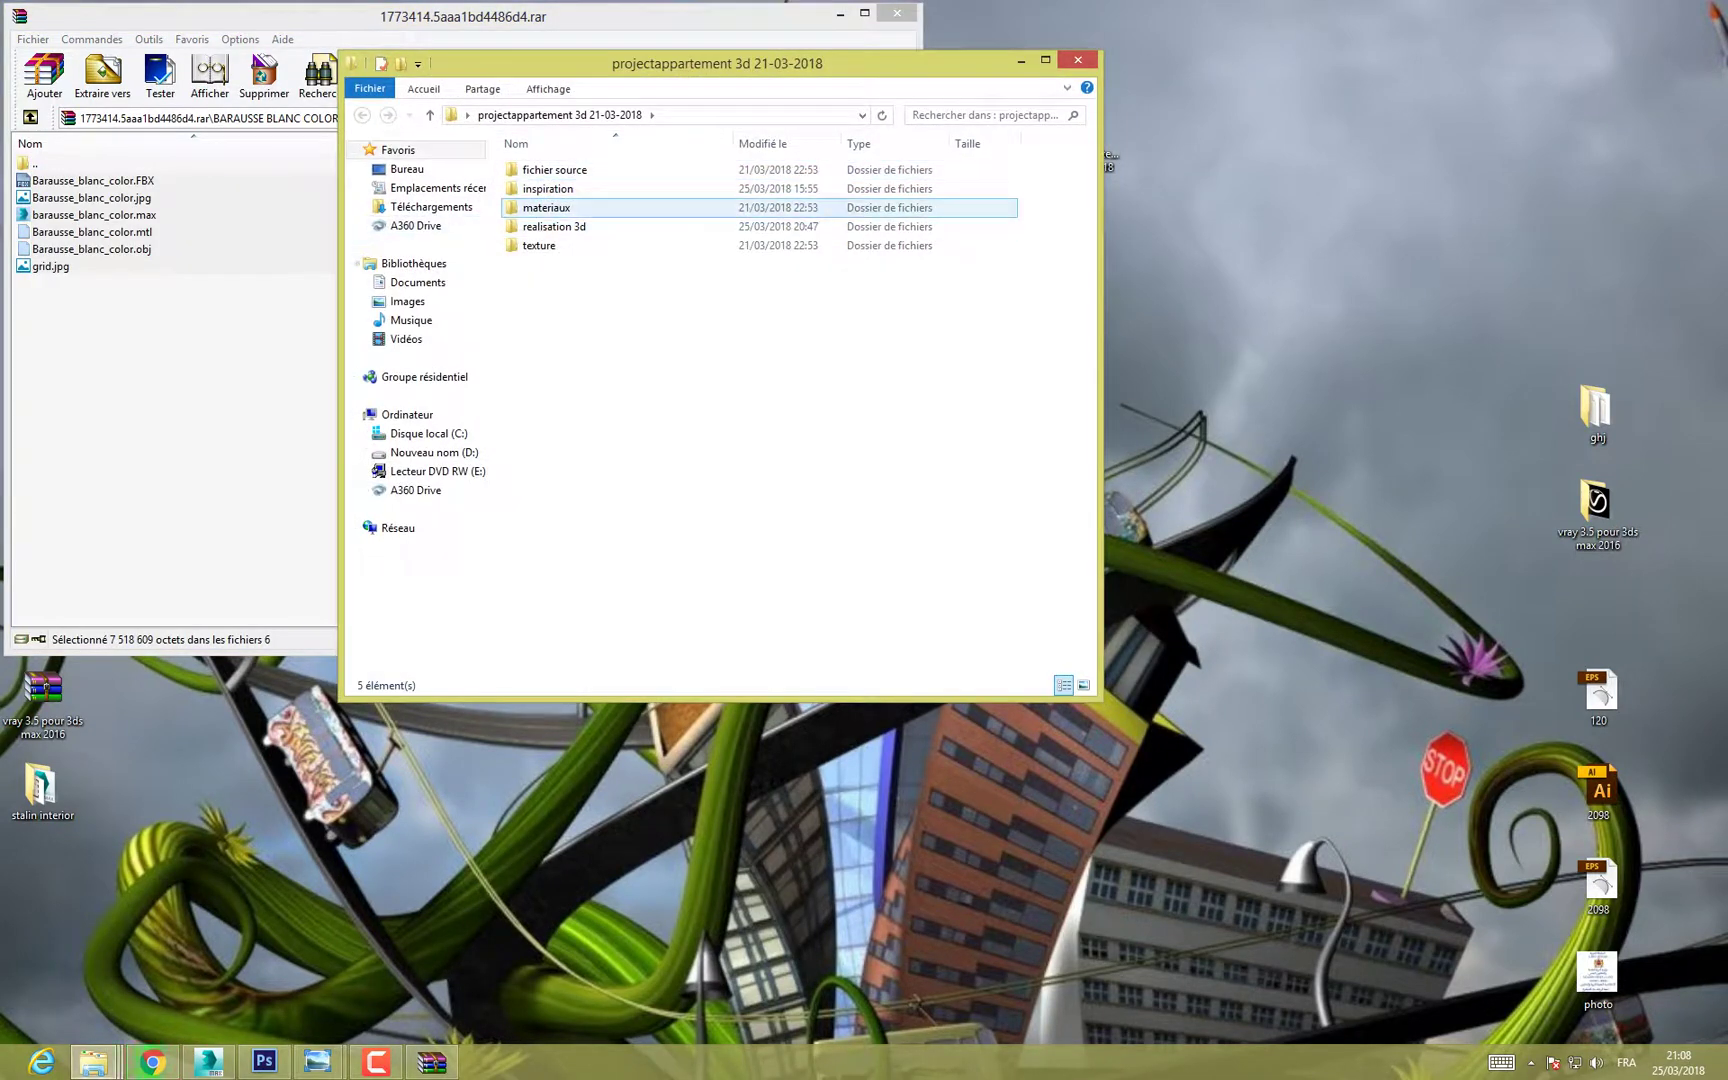
drag(800, 63, 1304, 85)
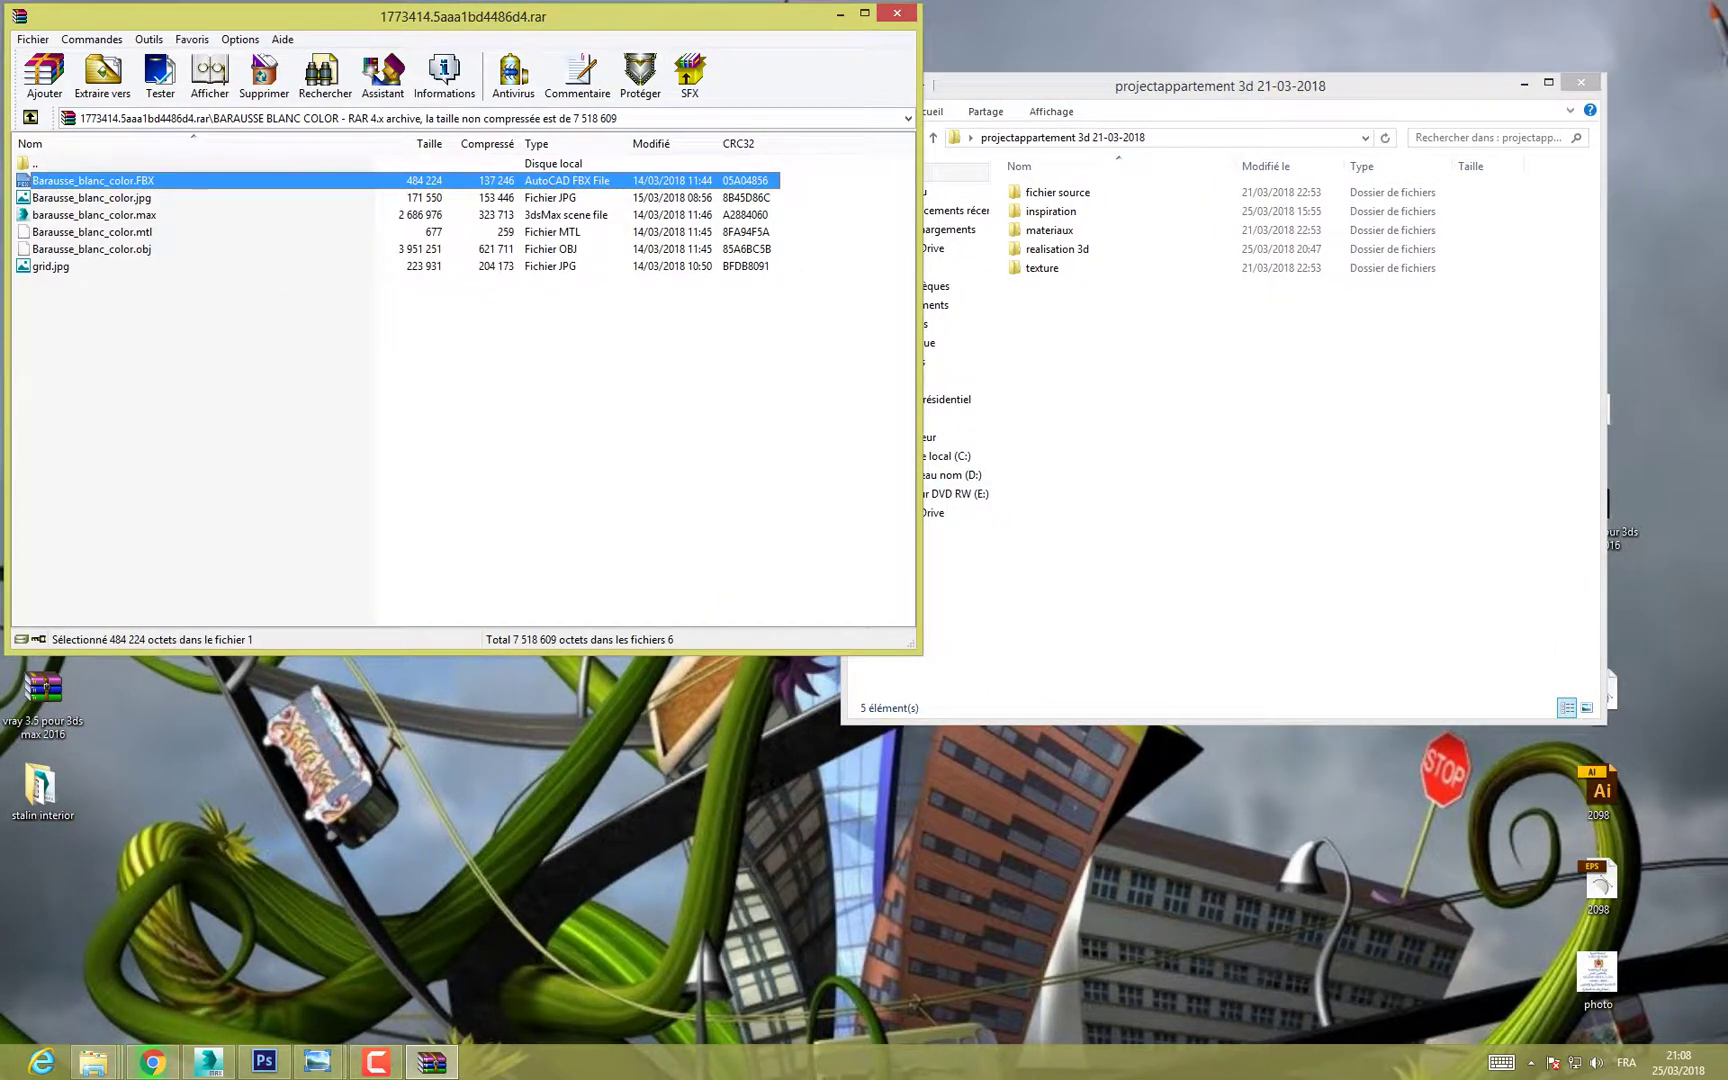
Step: Select the Barausse FBX, max and obj files in the archive and create a folder named "element 3d" in the project folder
ctrl+click(94, 215)
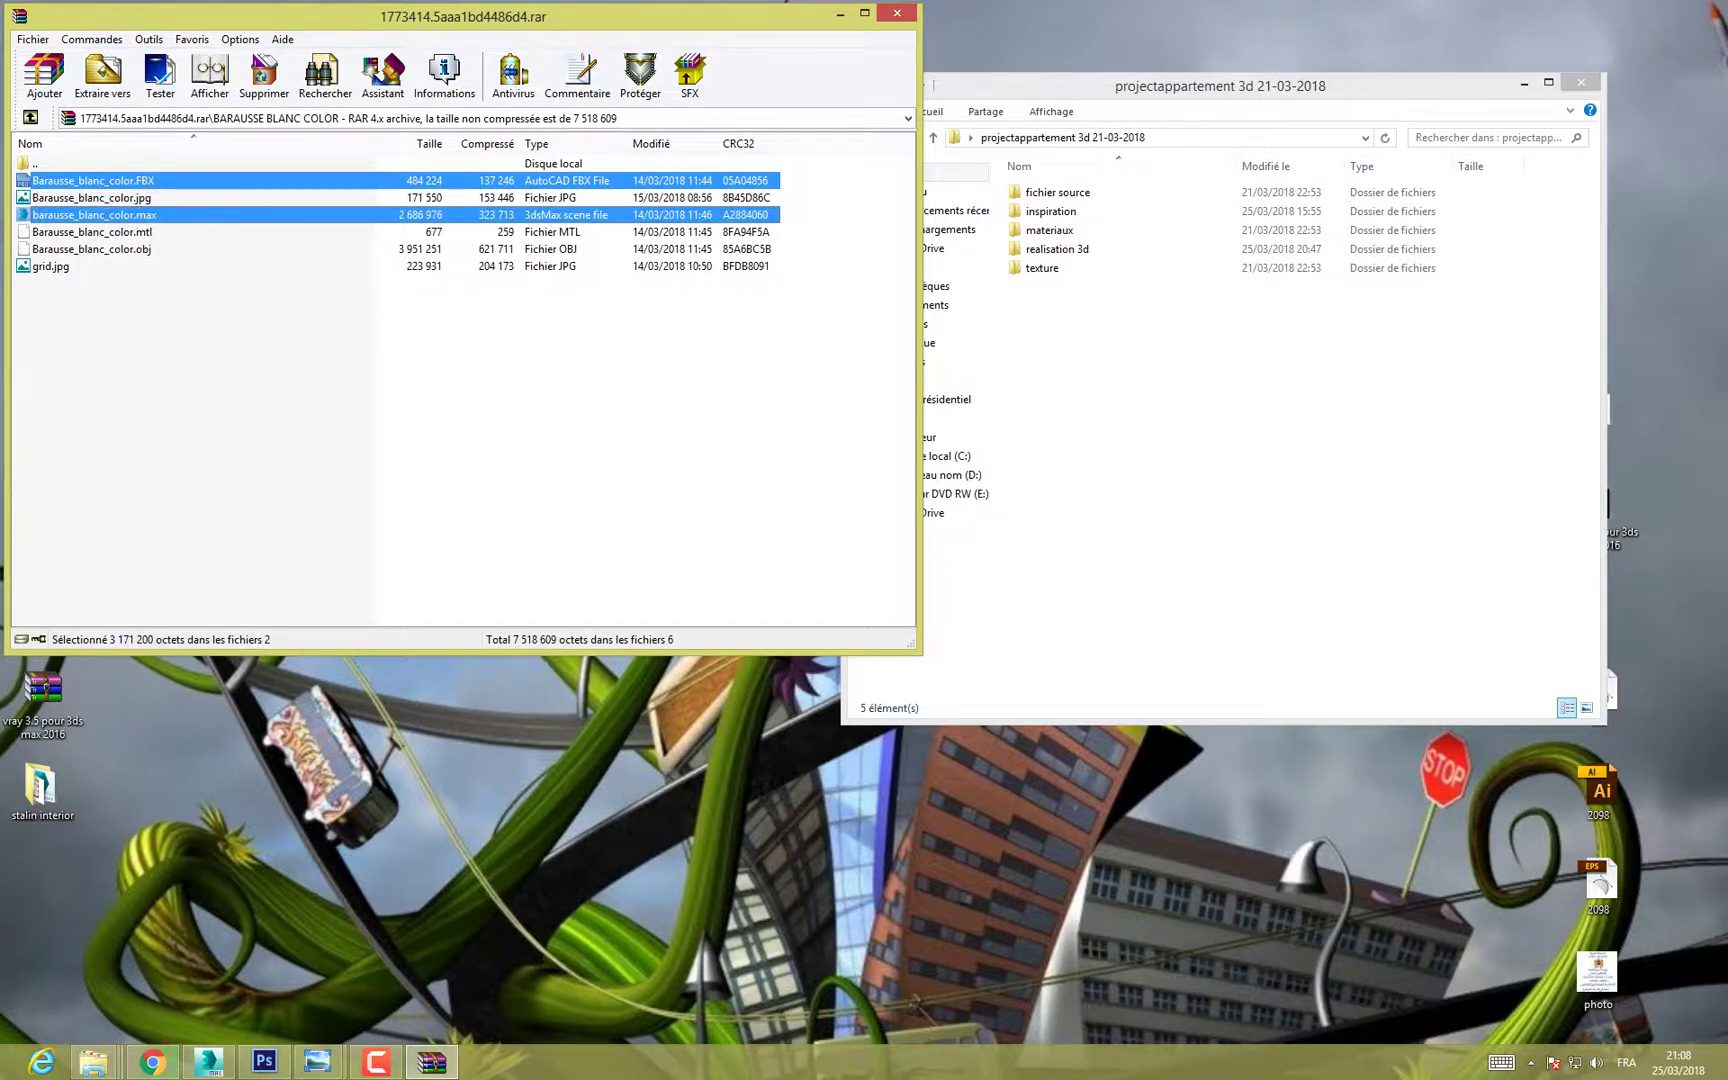
ctrl+click(438, 249)
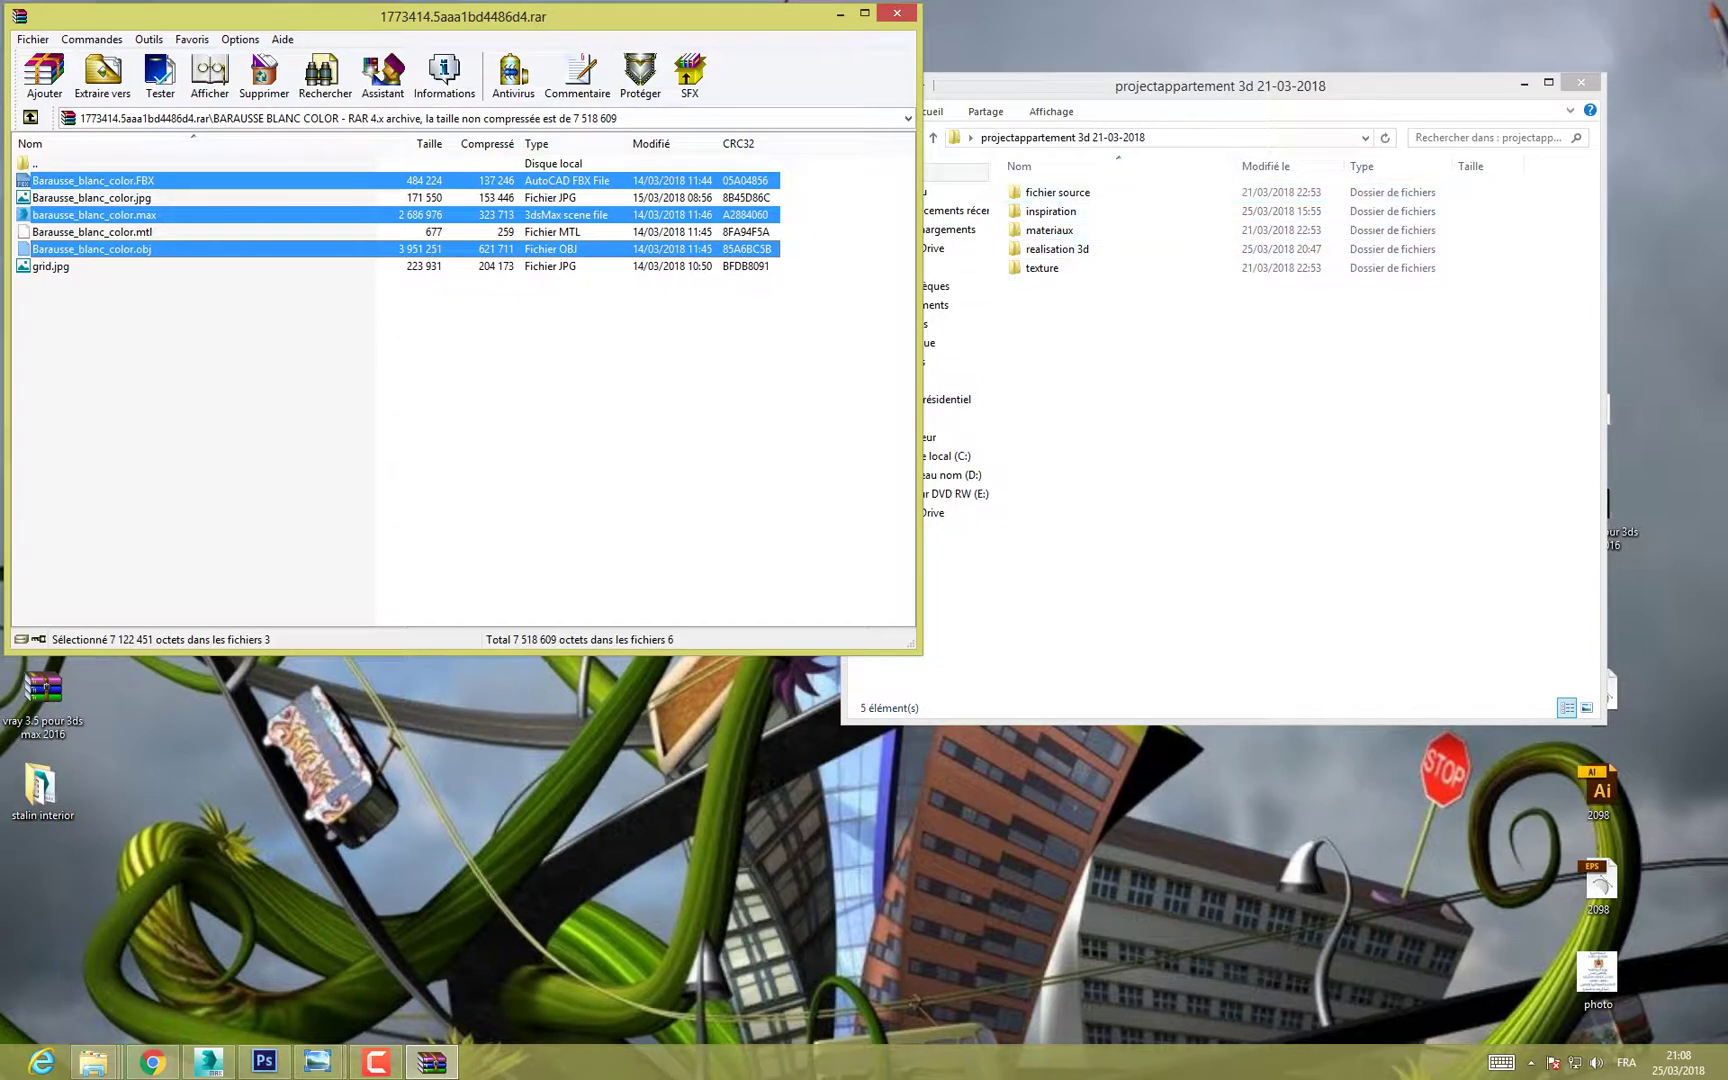
right_click(1125, 362)
mouse_move(1177, 575)
click(1400, 575)
text(element 3d)
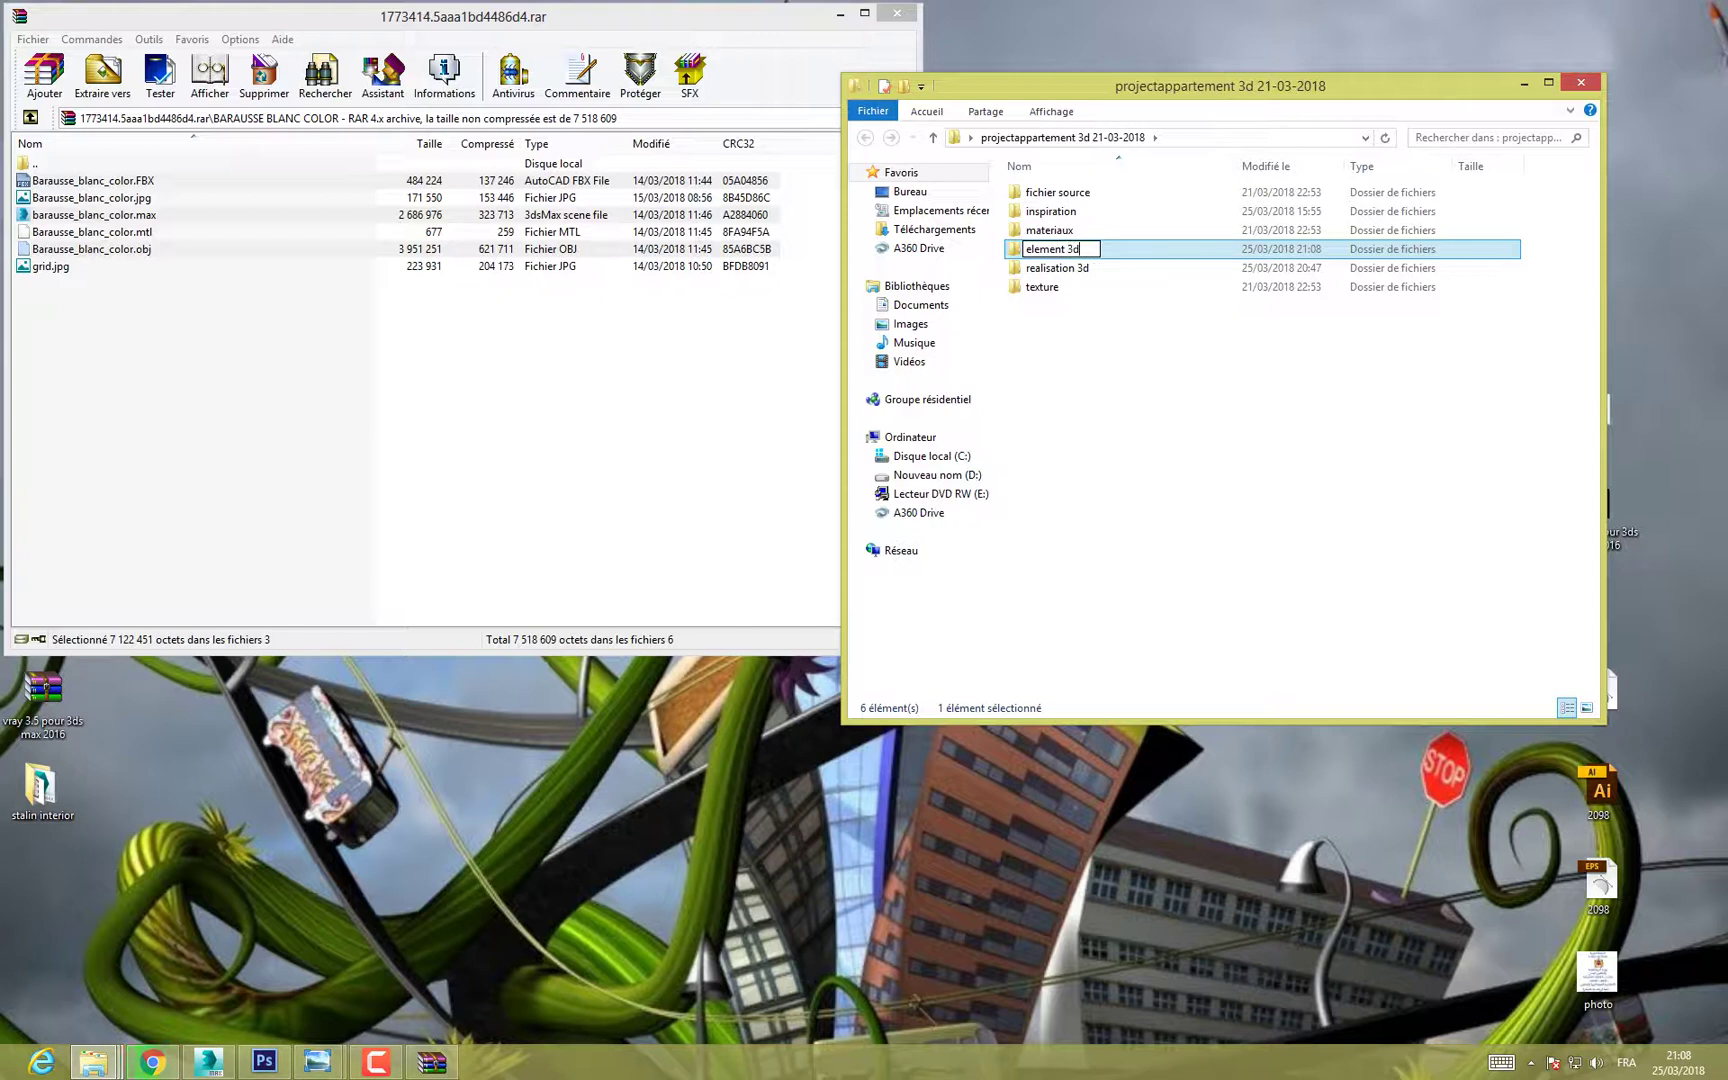
click(1400, 575)
Step: Extract the selected FBX, max and obj files from the archive into the "element 3d" folder
click(92, 249)
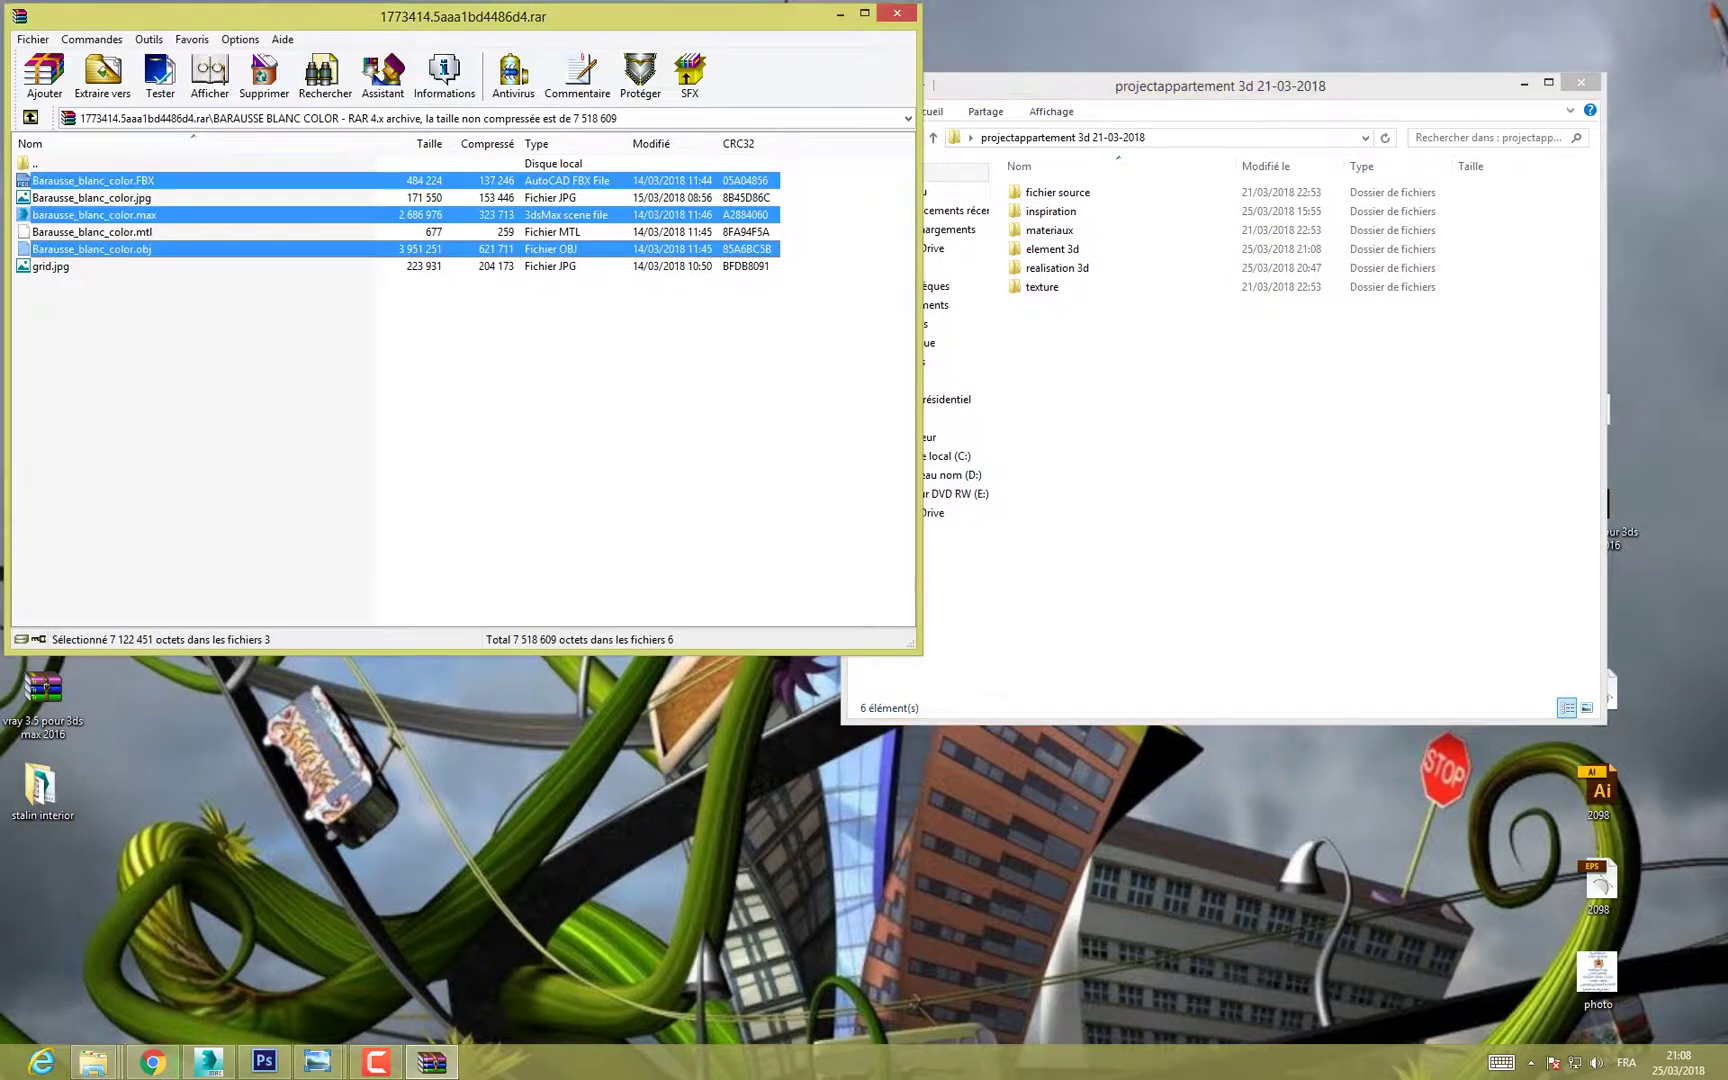
drag(92, 249, 1060, 250)
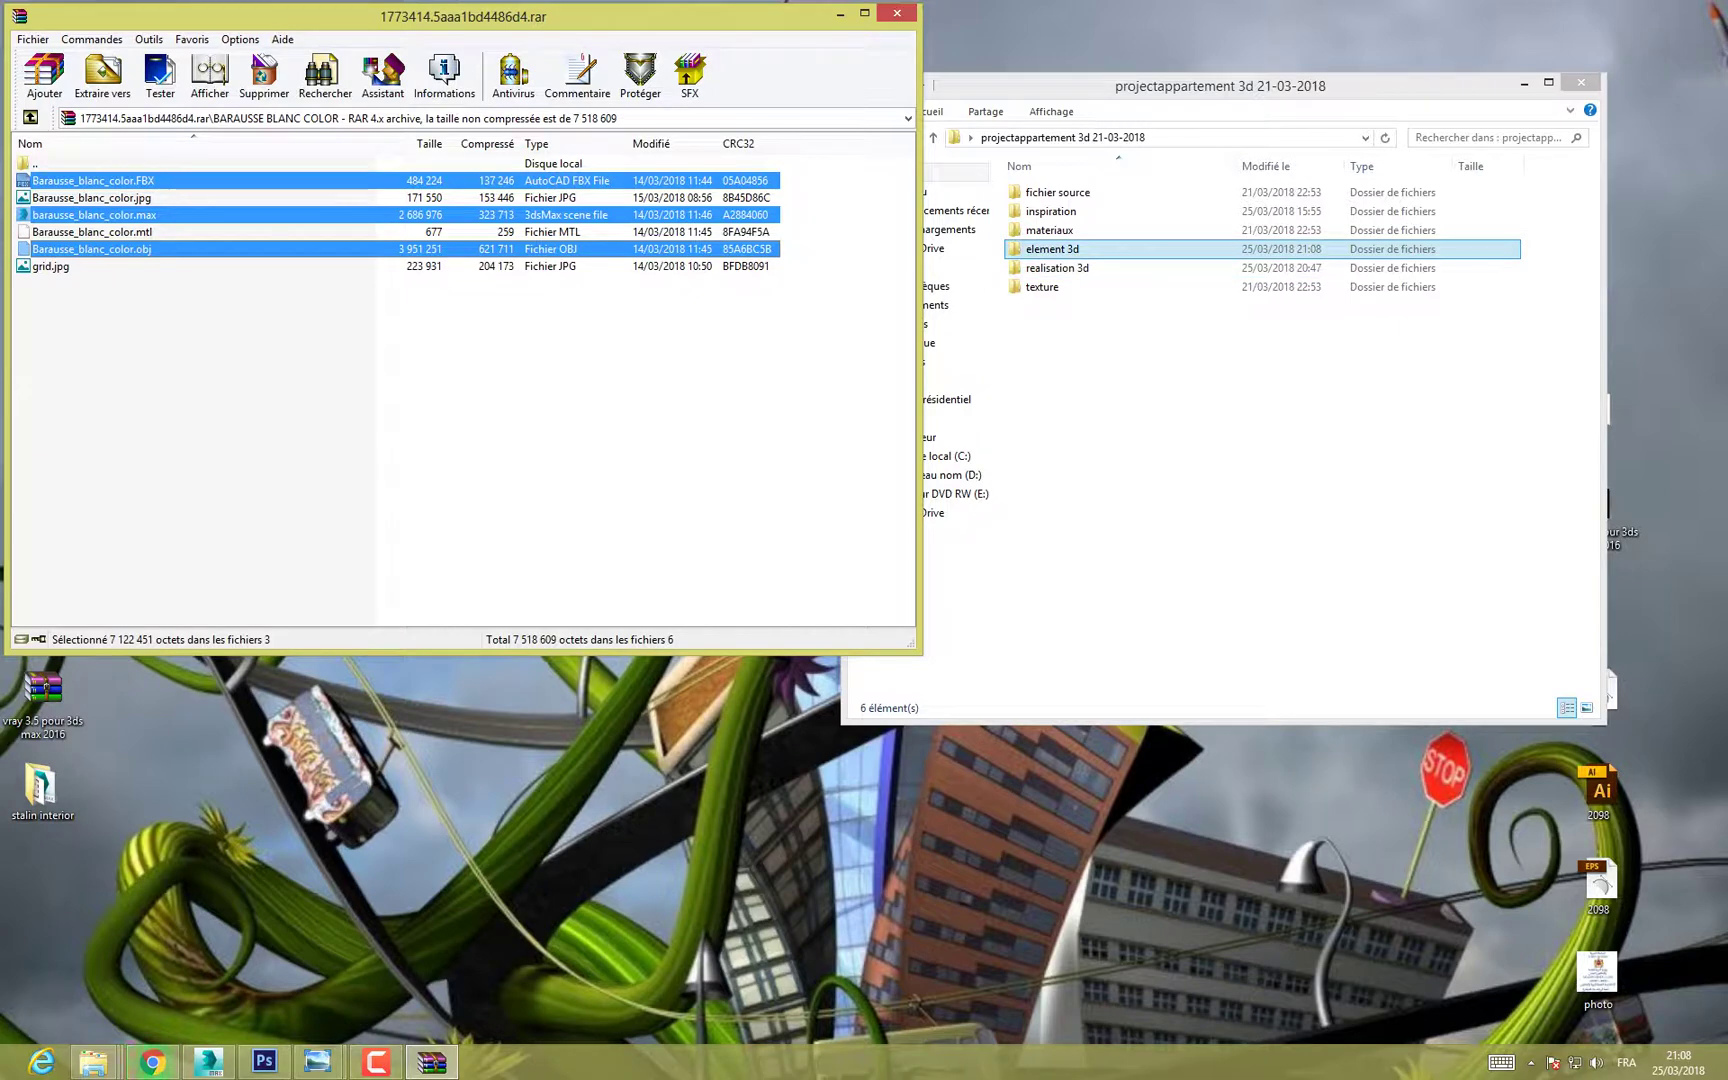
drag(1060, 250, 1060, 250)
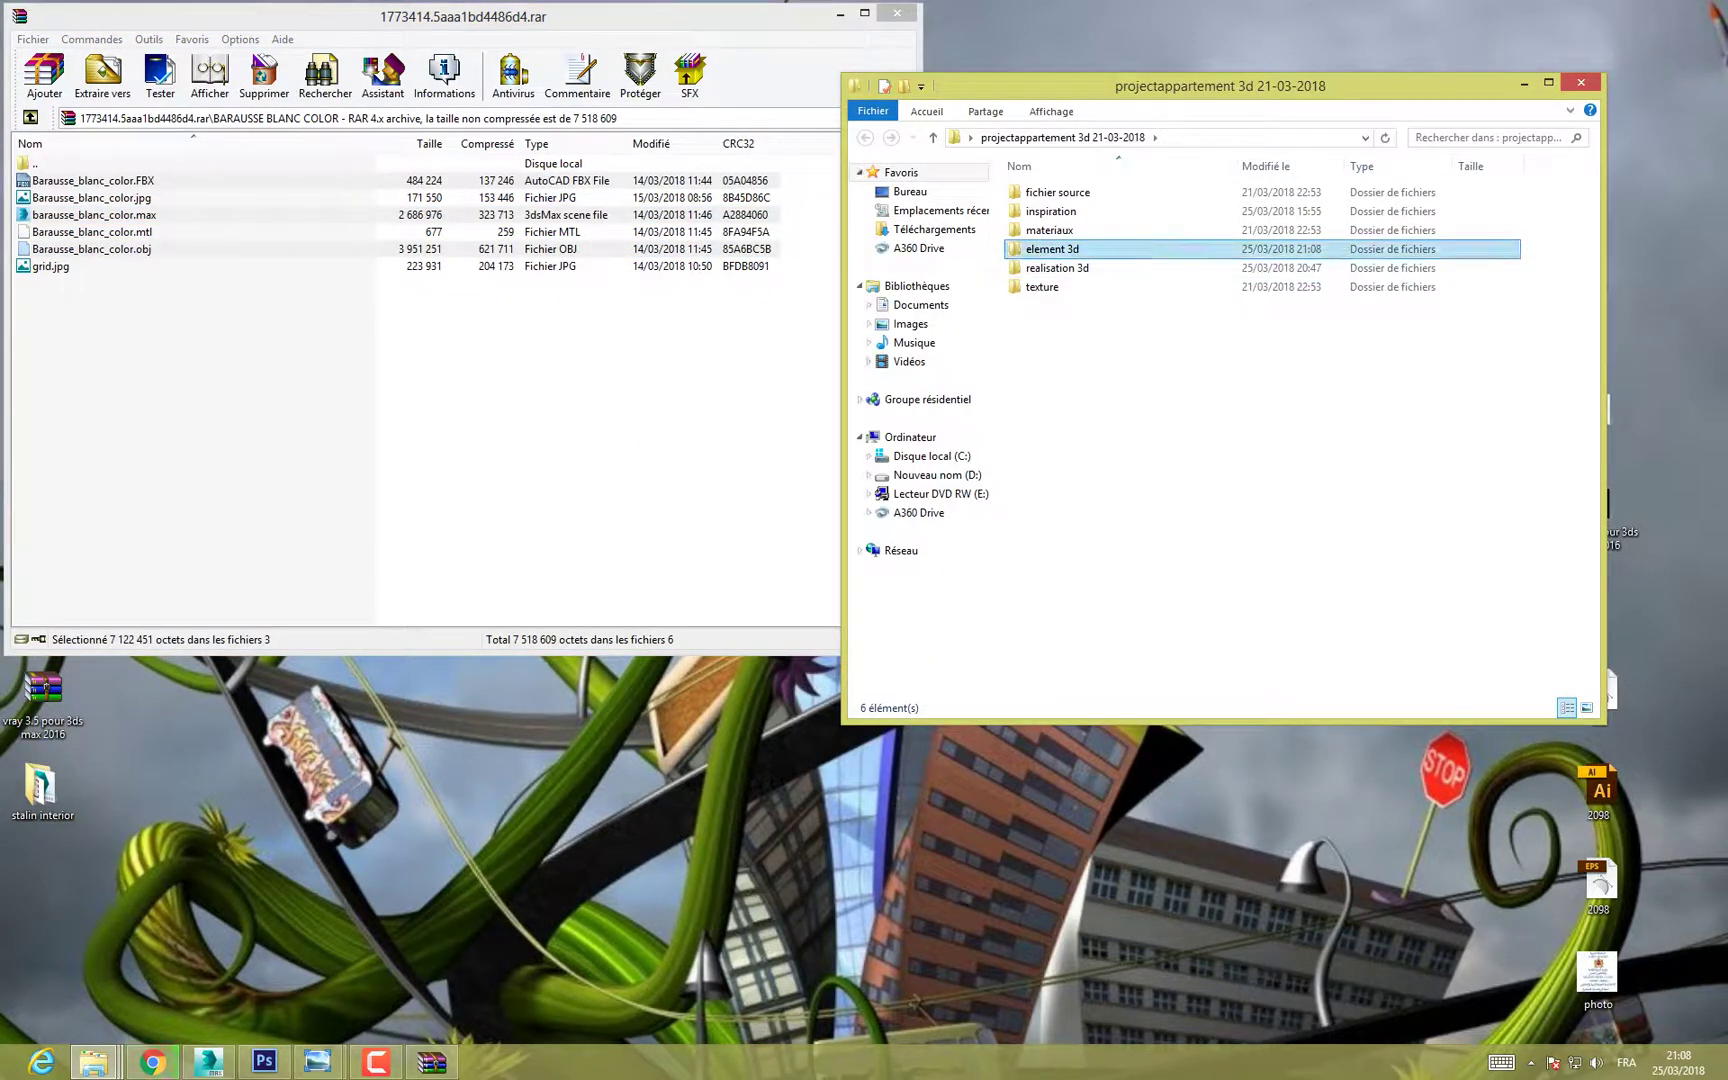
Step: Create a "door" folder inside "element 3d" and move the three Barausse model files into it
double_click(1053, 249)
right_click(1094, 289)
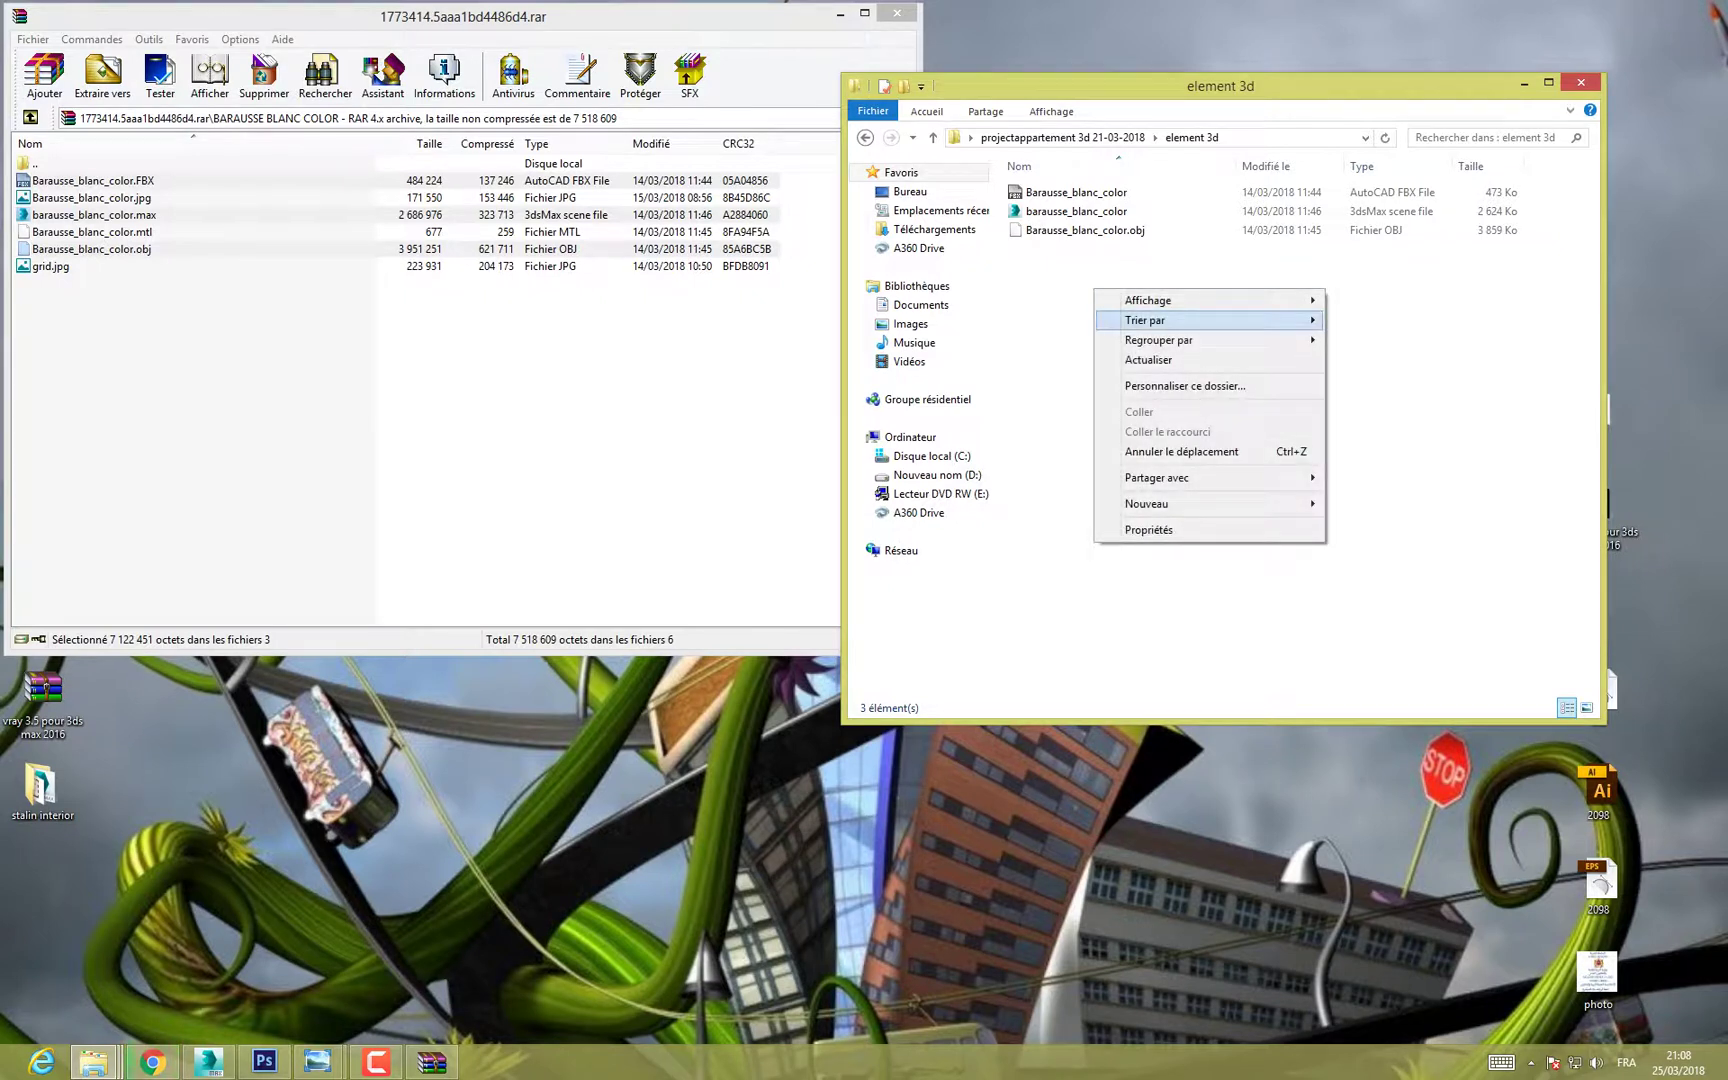
mouse_move(1150, 503)
click(1369, 503)
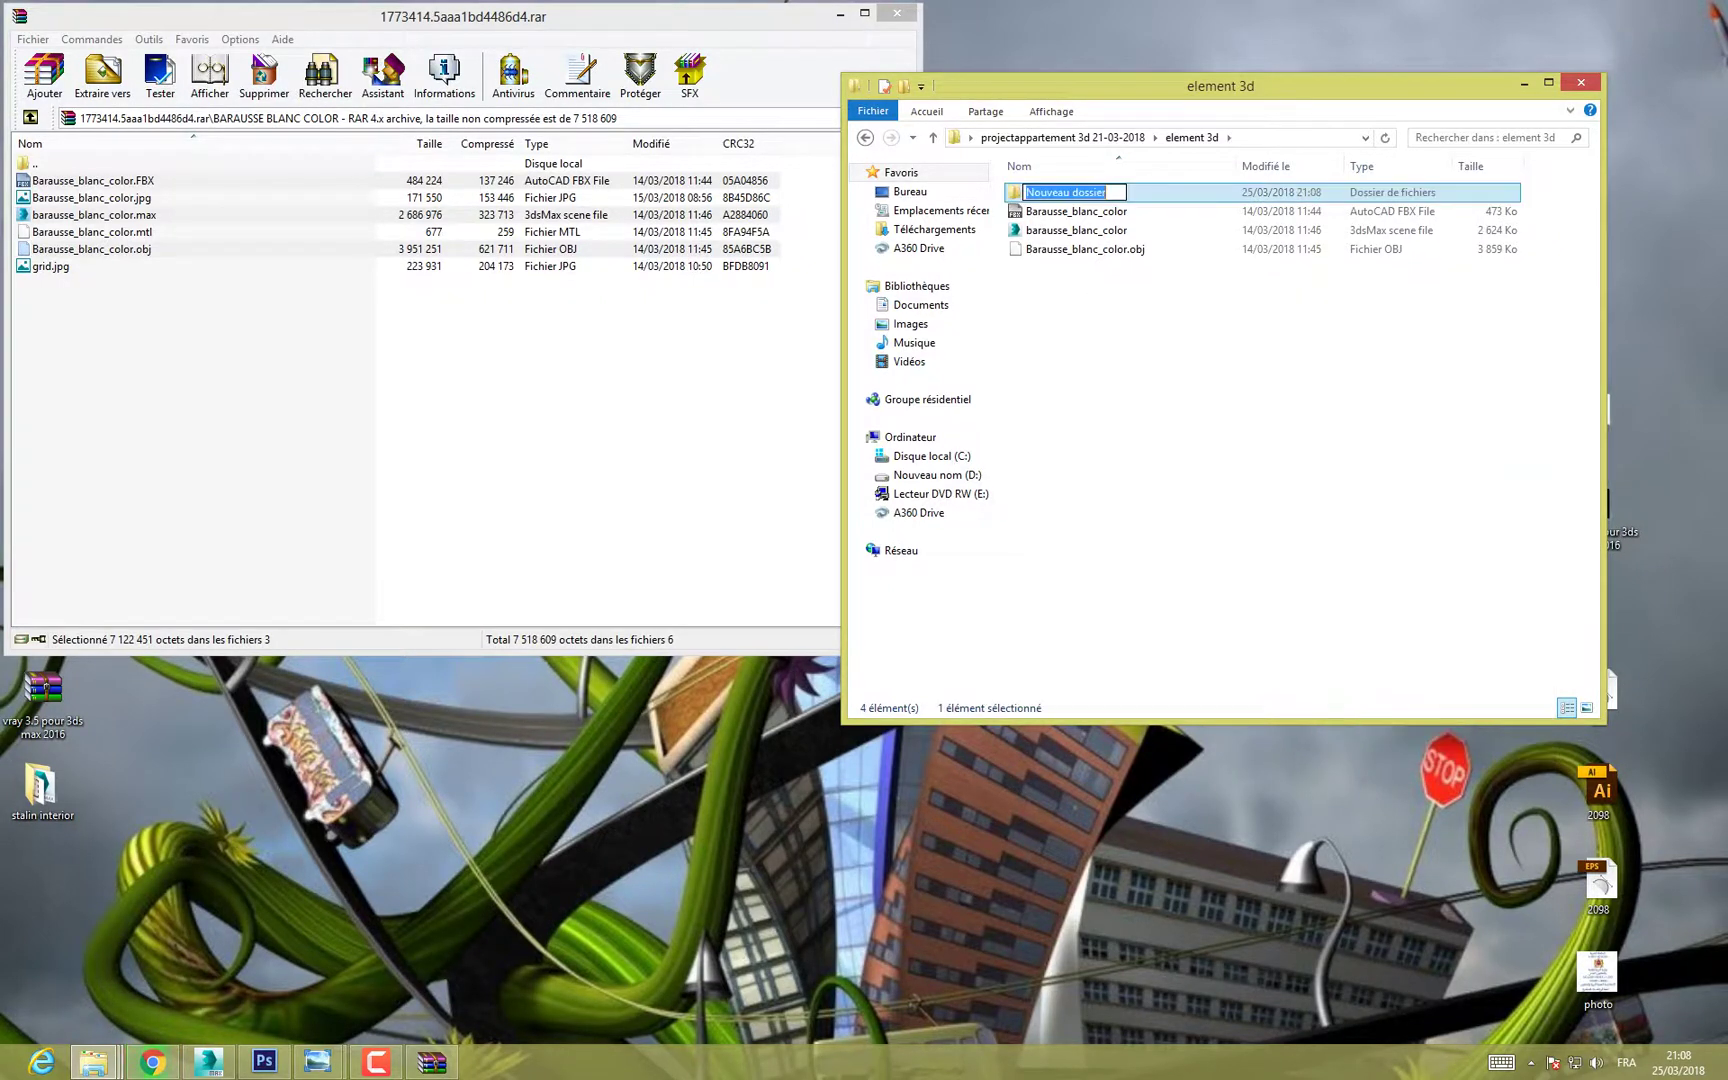
text(door)
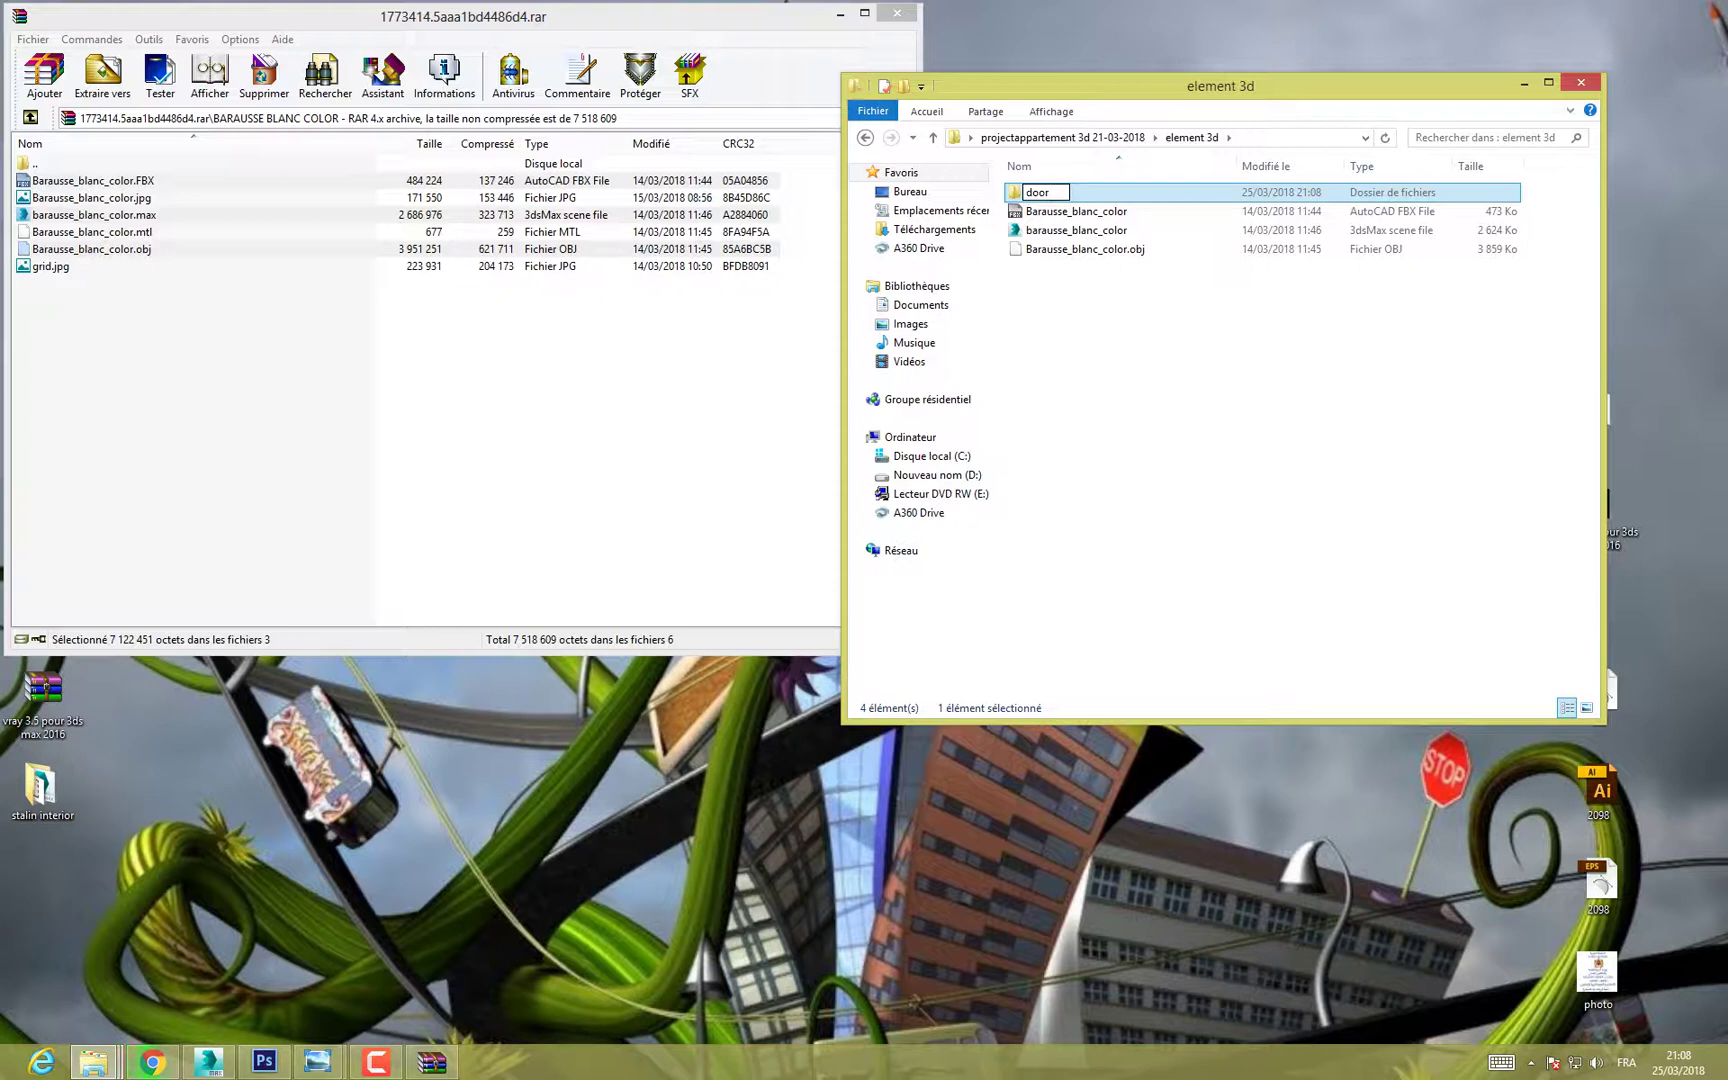
key(Return)
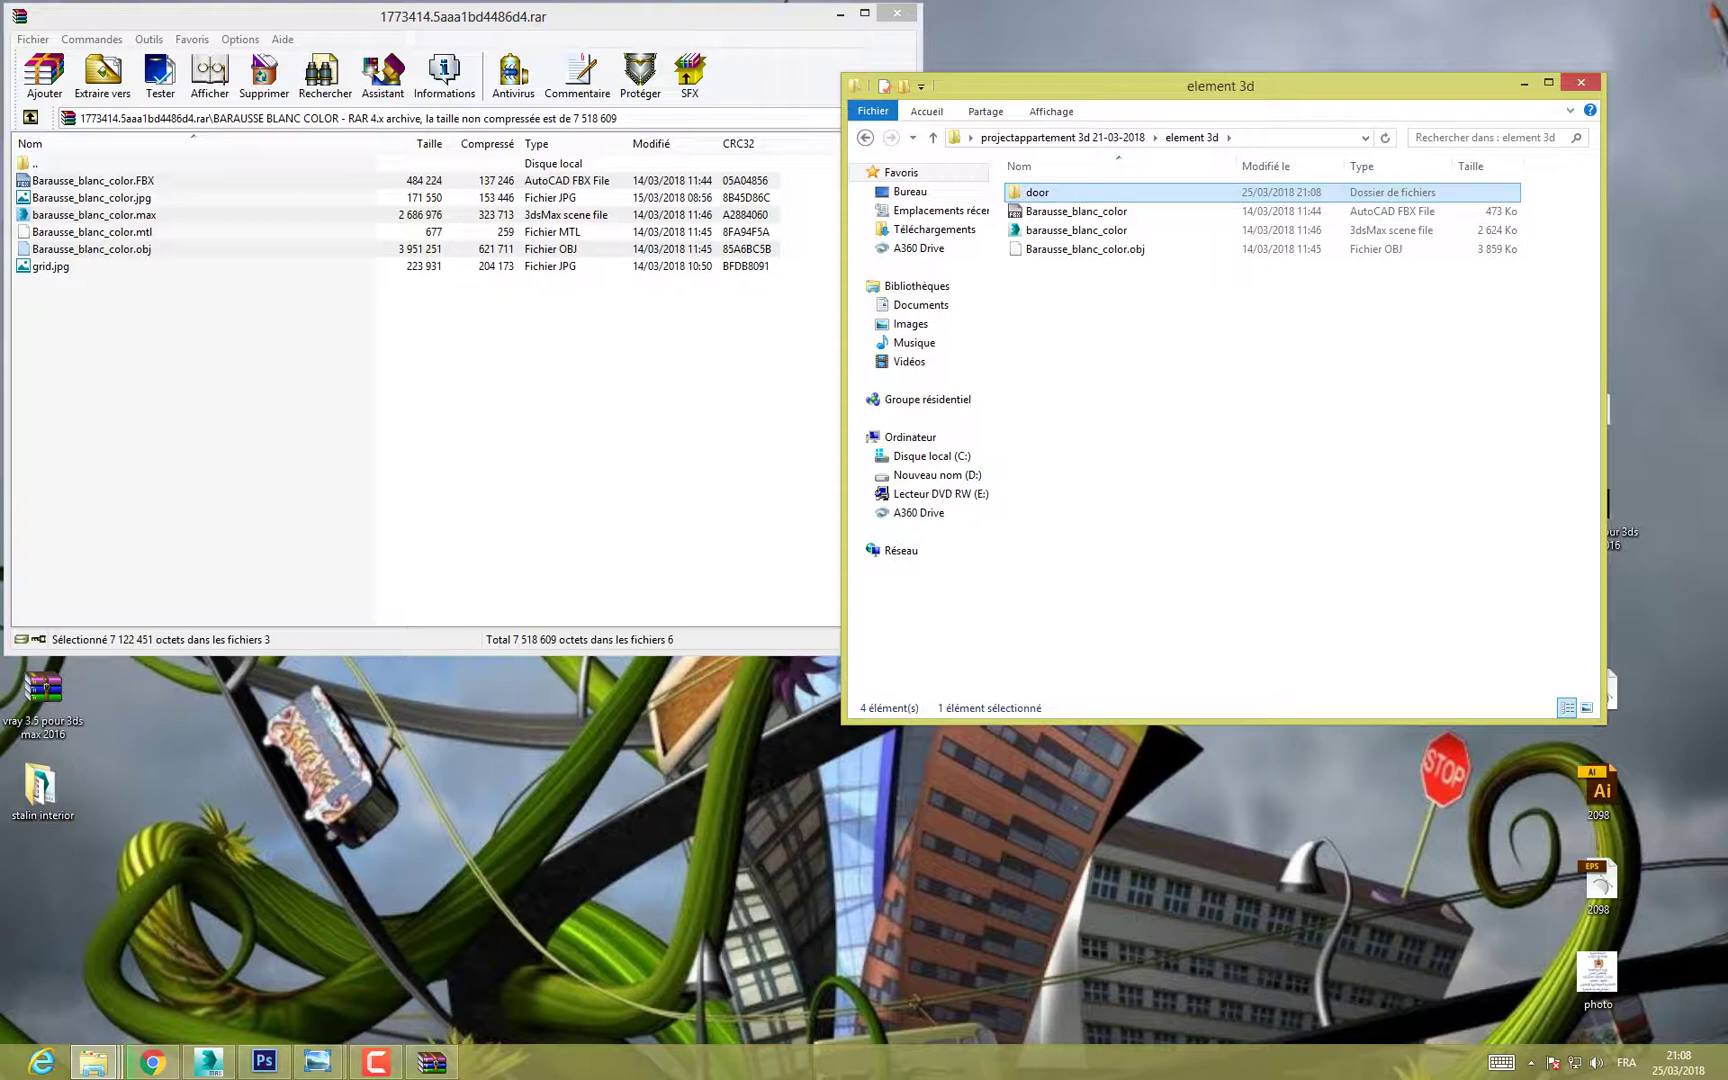
drag(1122, 308, 1068, 200)
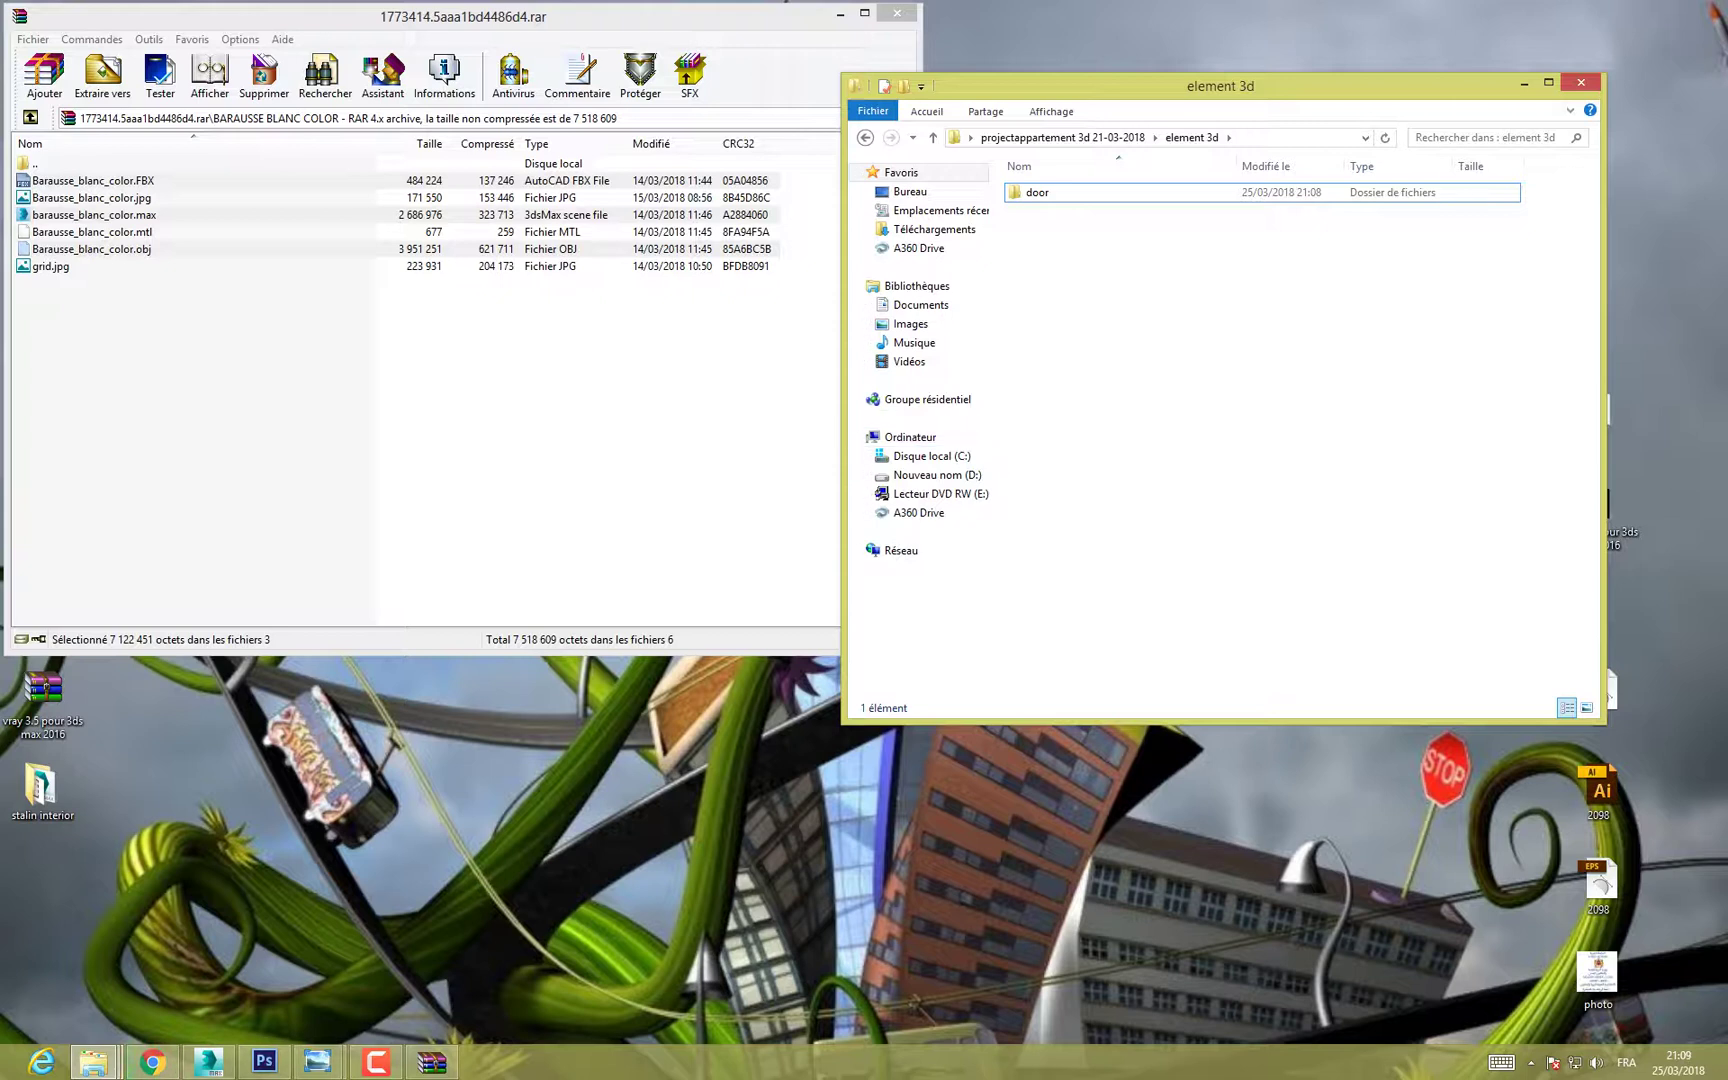
Step: Extract Barausse_blanc_color.mtl from the archive into the project's "materiaux" folder
click(92, 198)
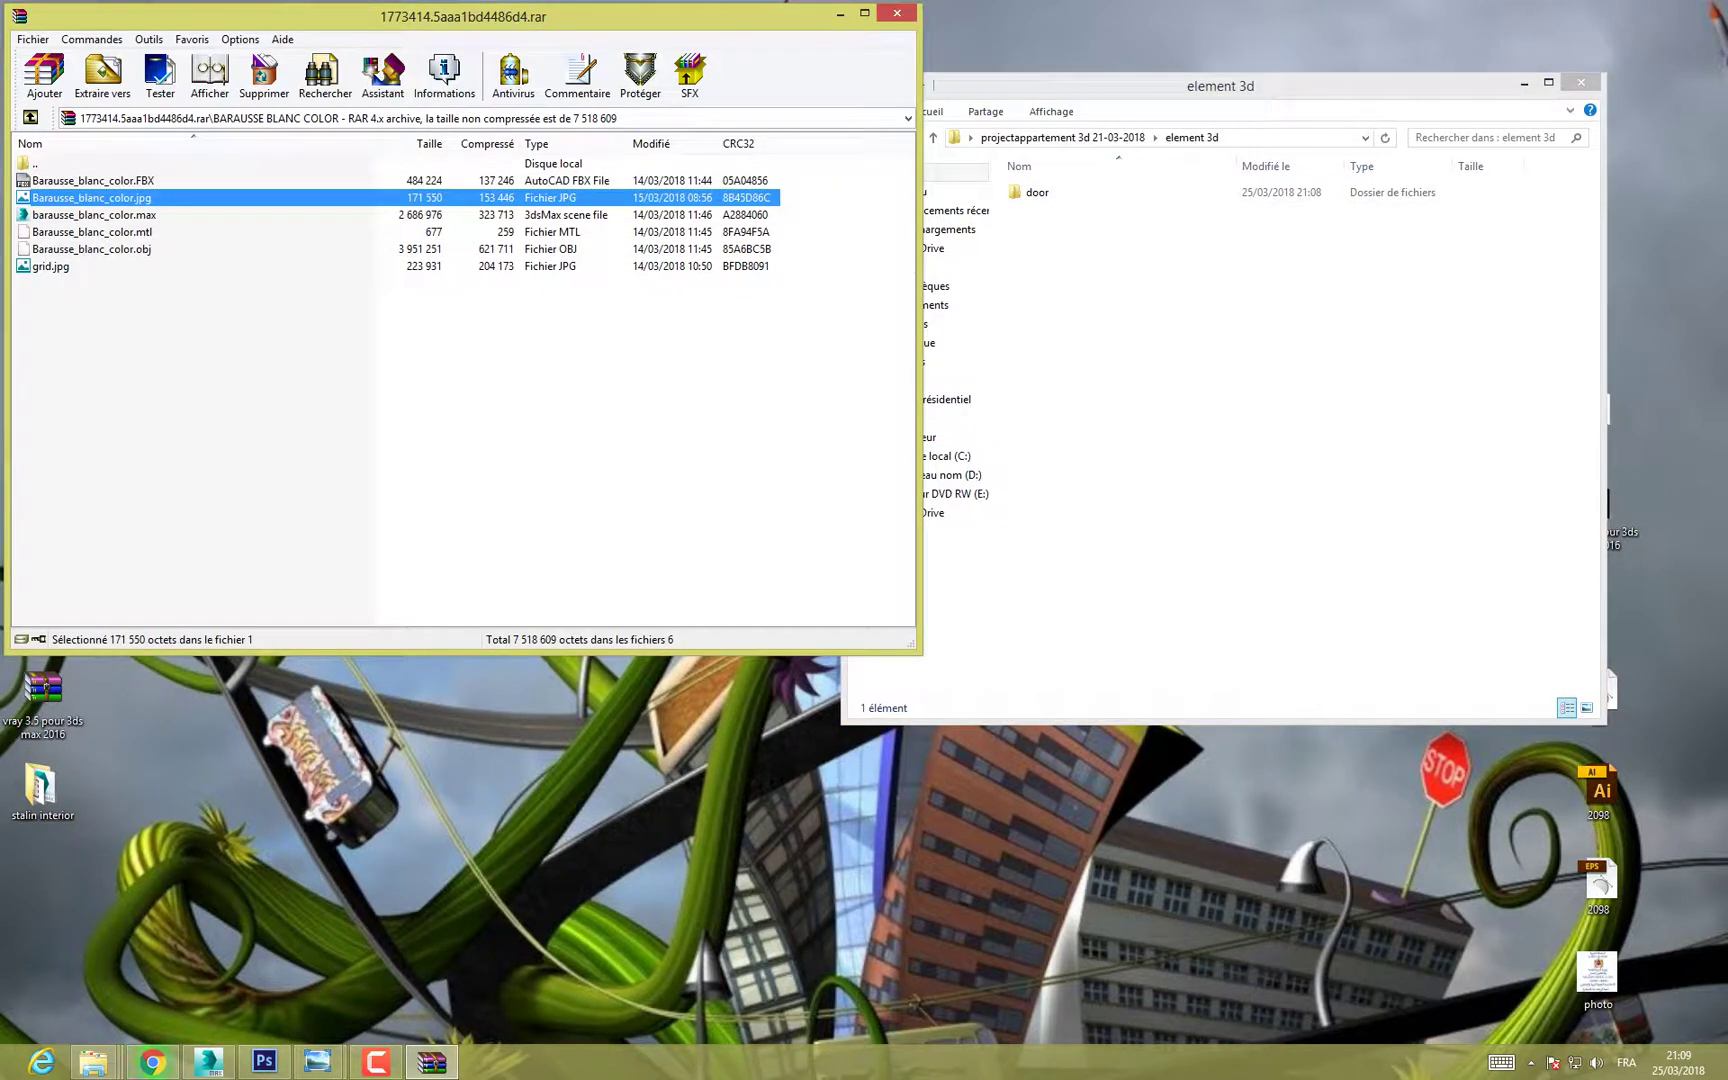
ctrl+click(52, 267)
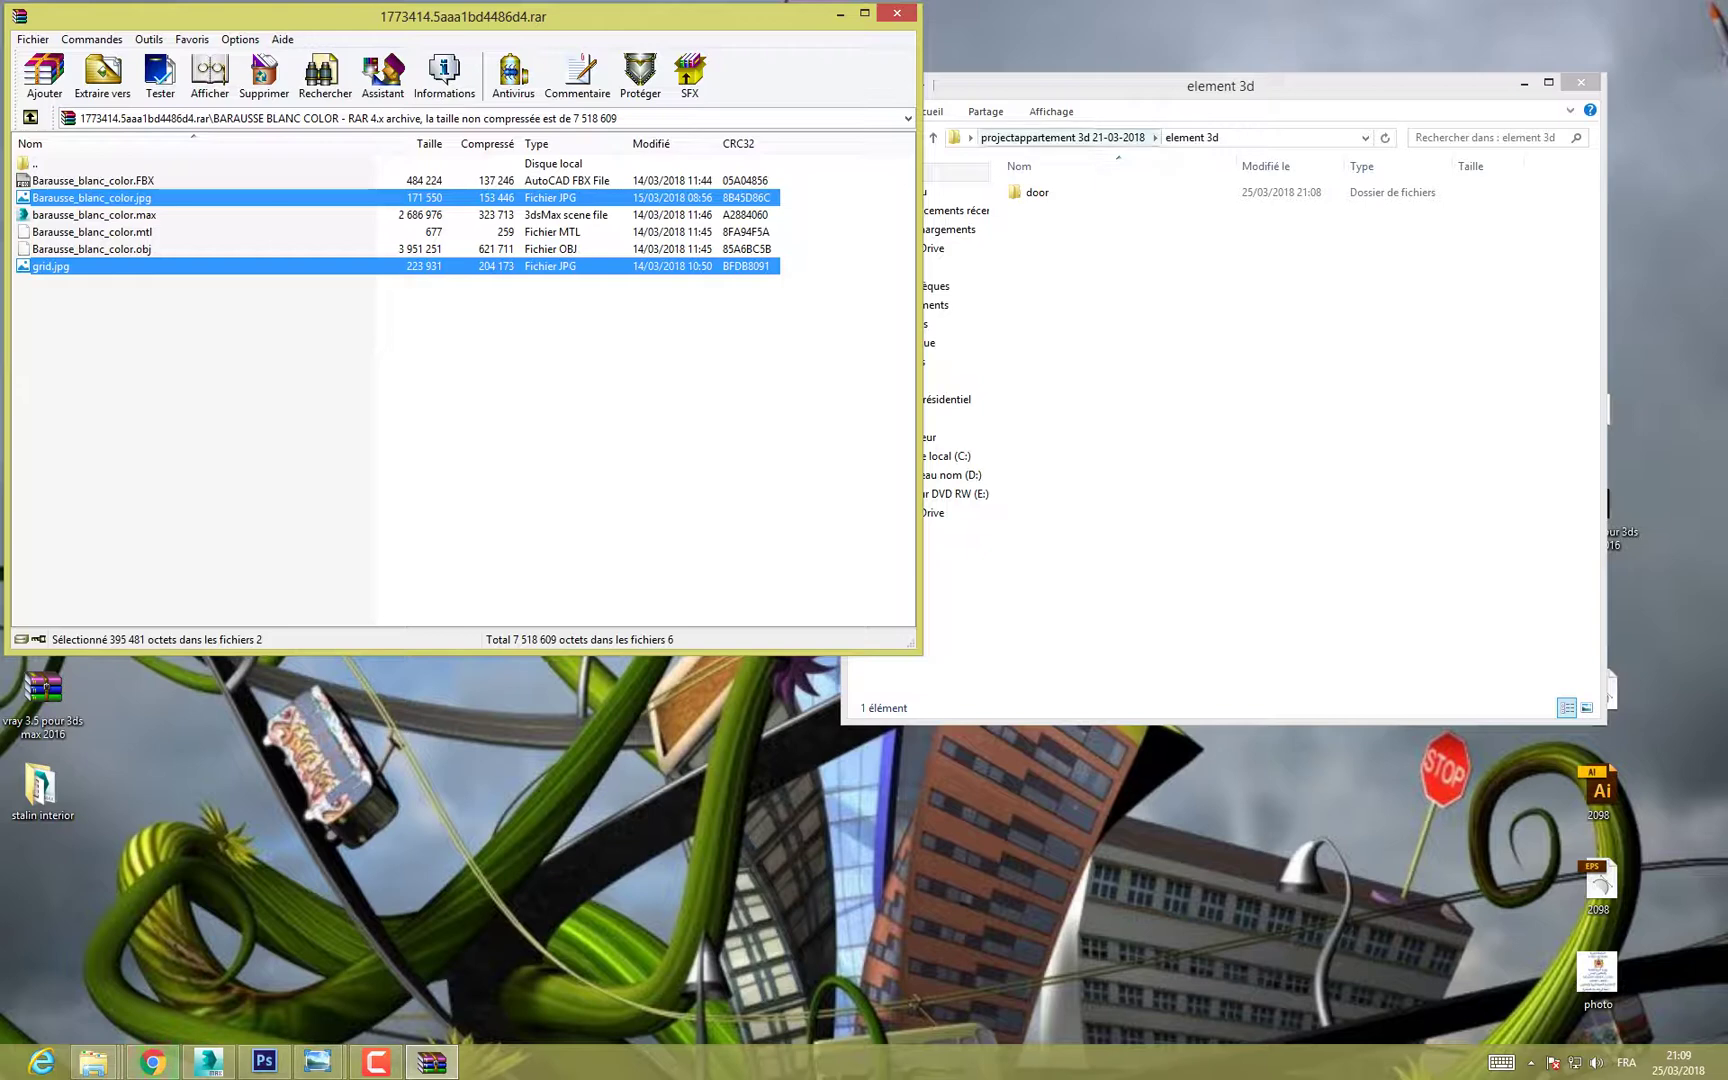
click(1062, 137)
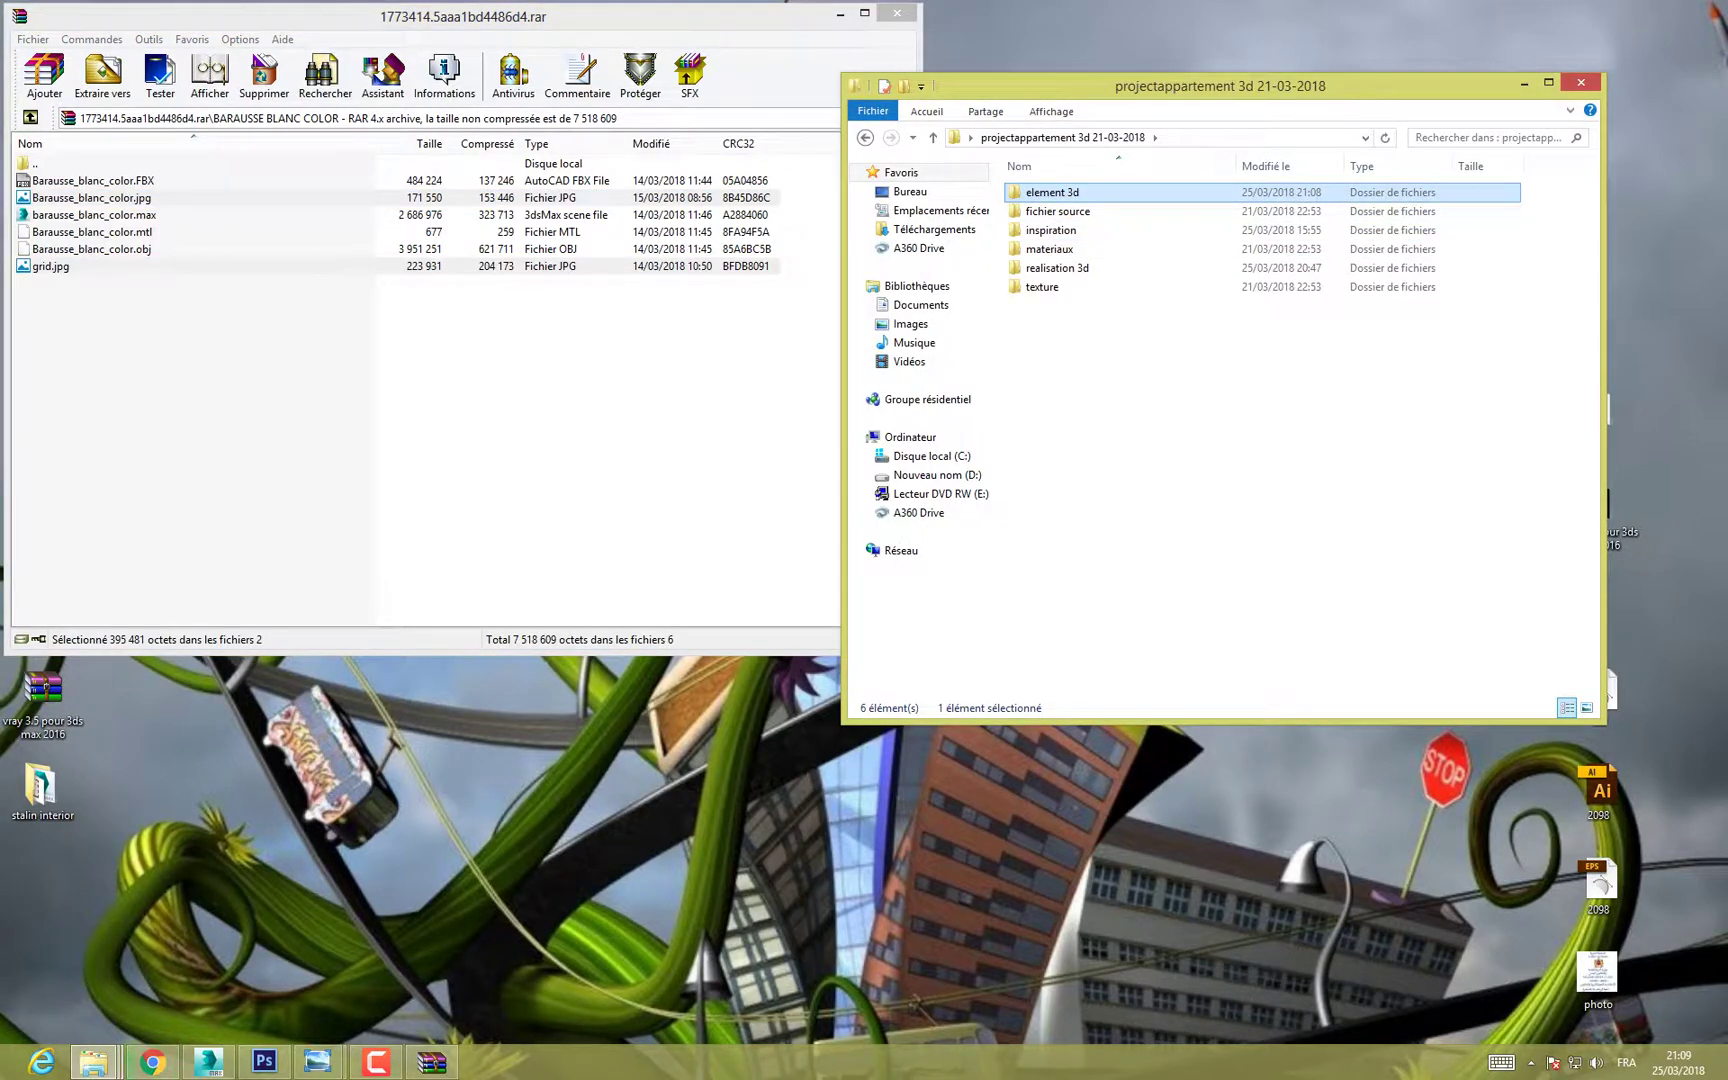
click(92, 232)
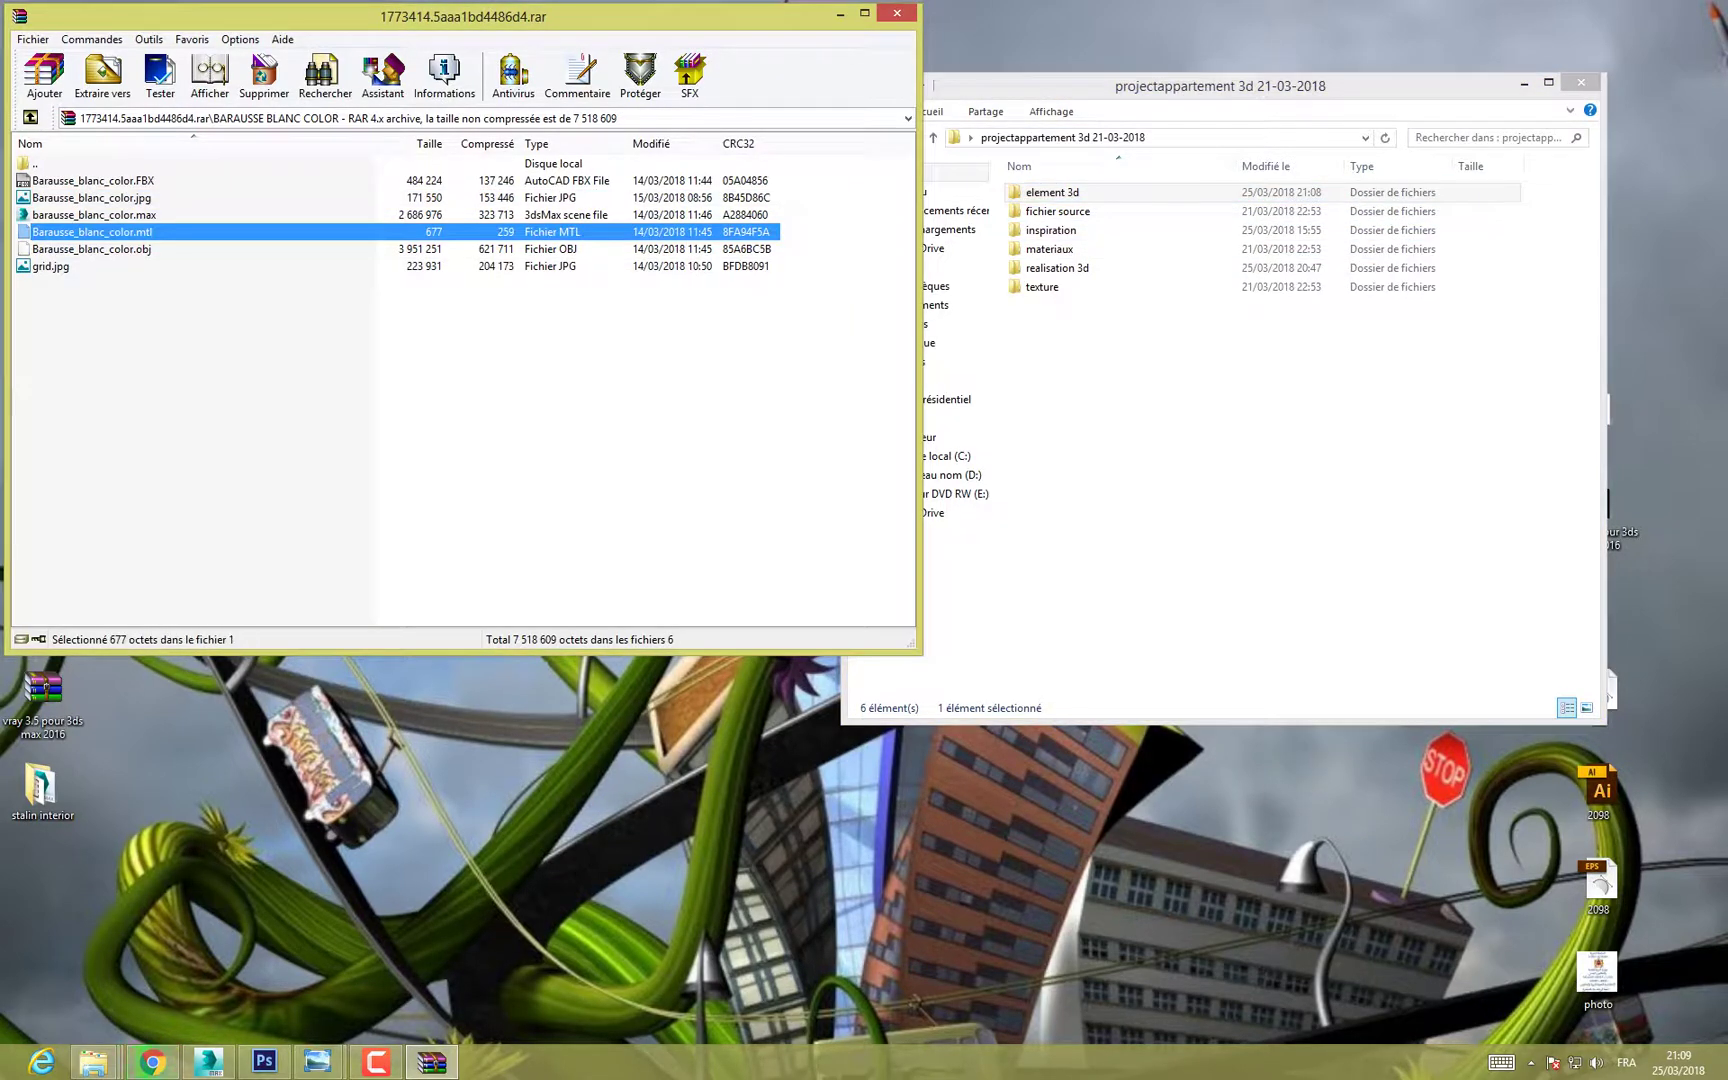
double_click(1049, 249)
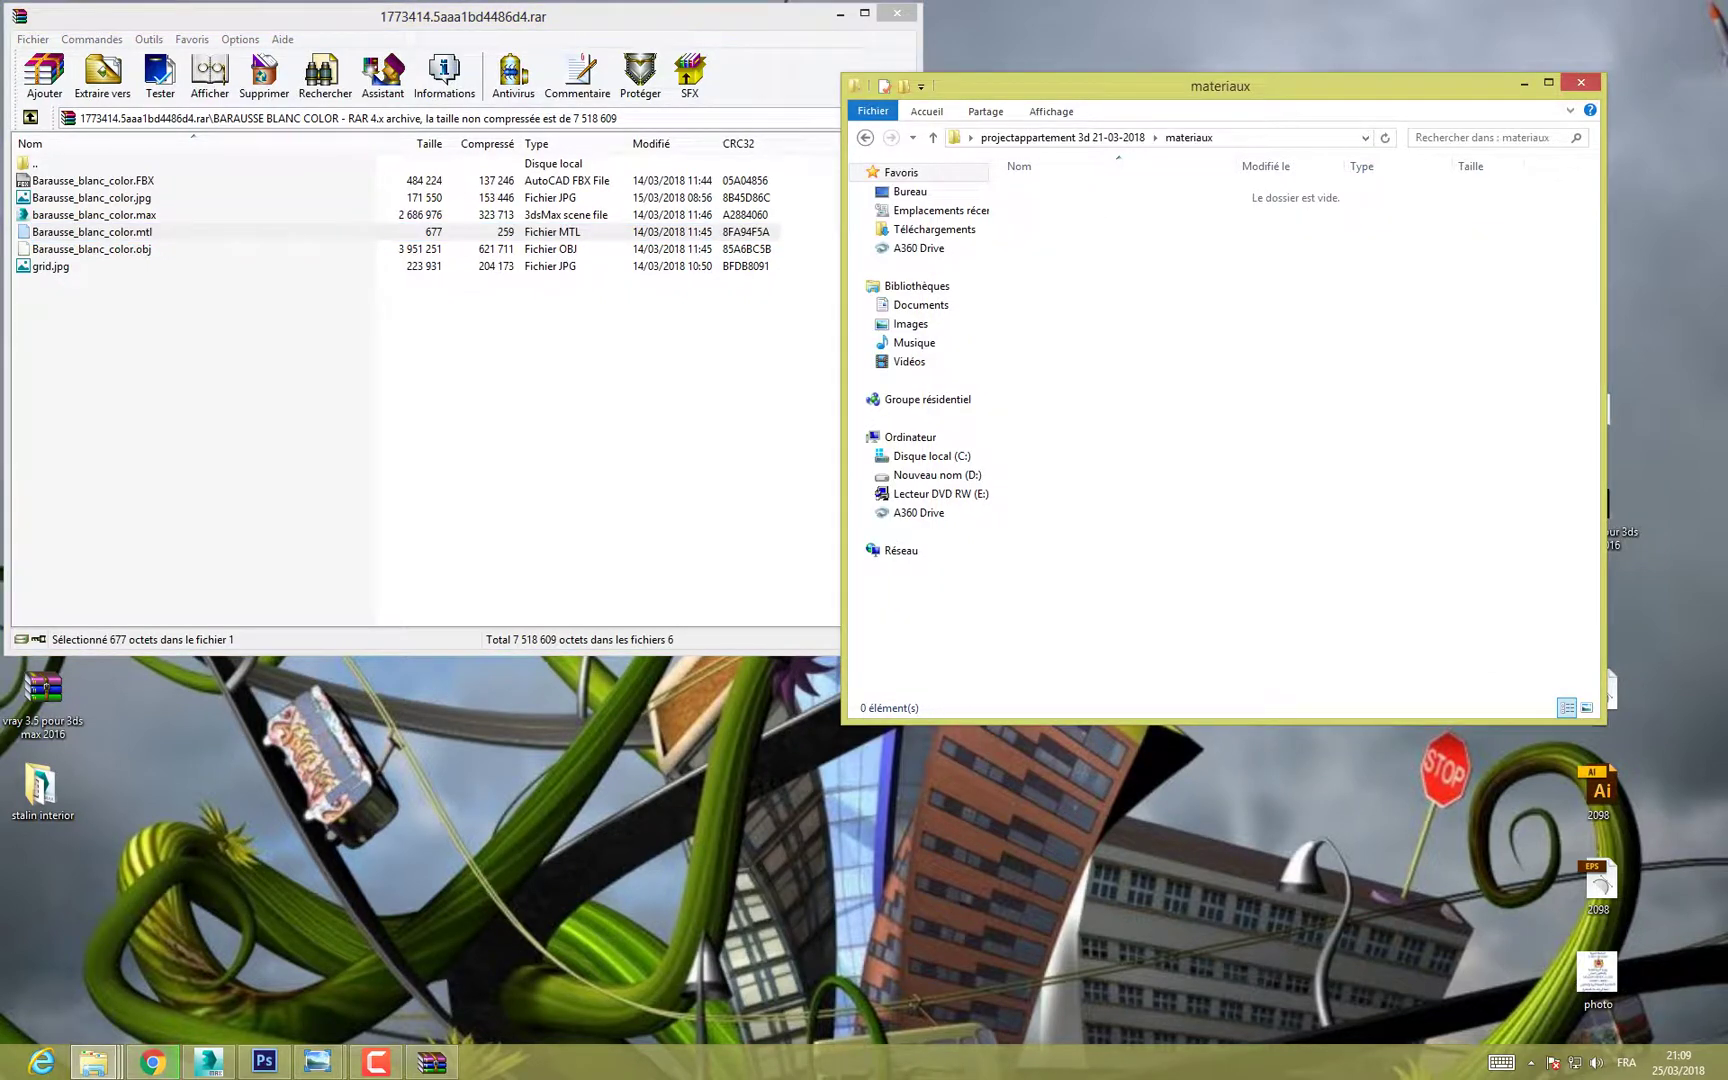
click(66, 232)
drag(65, 232, 162, 232)
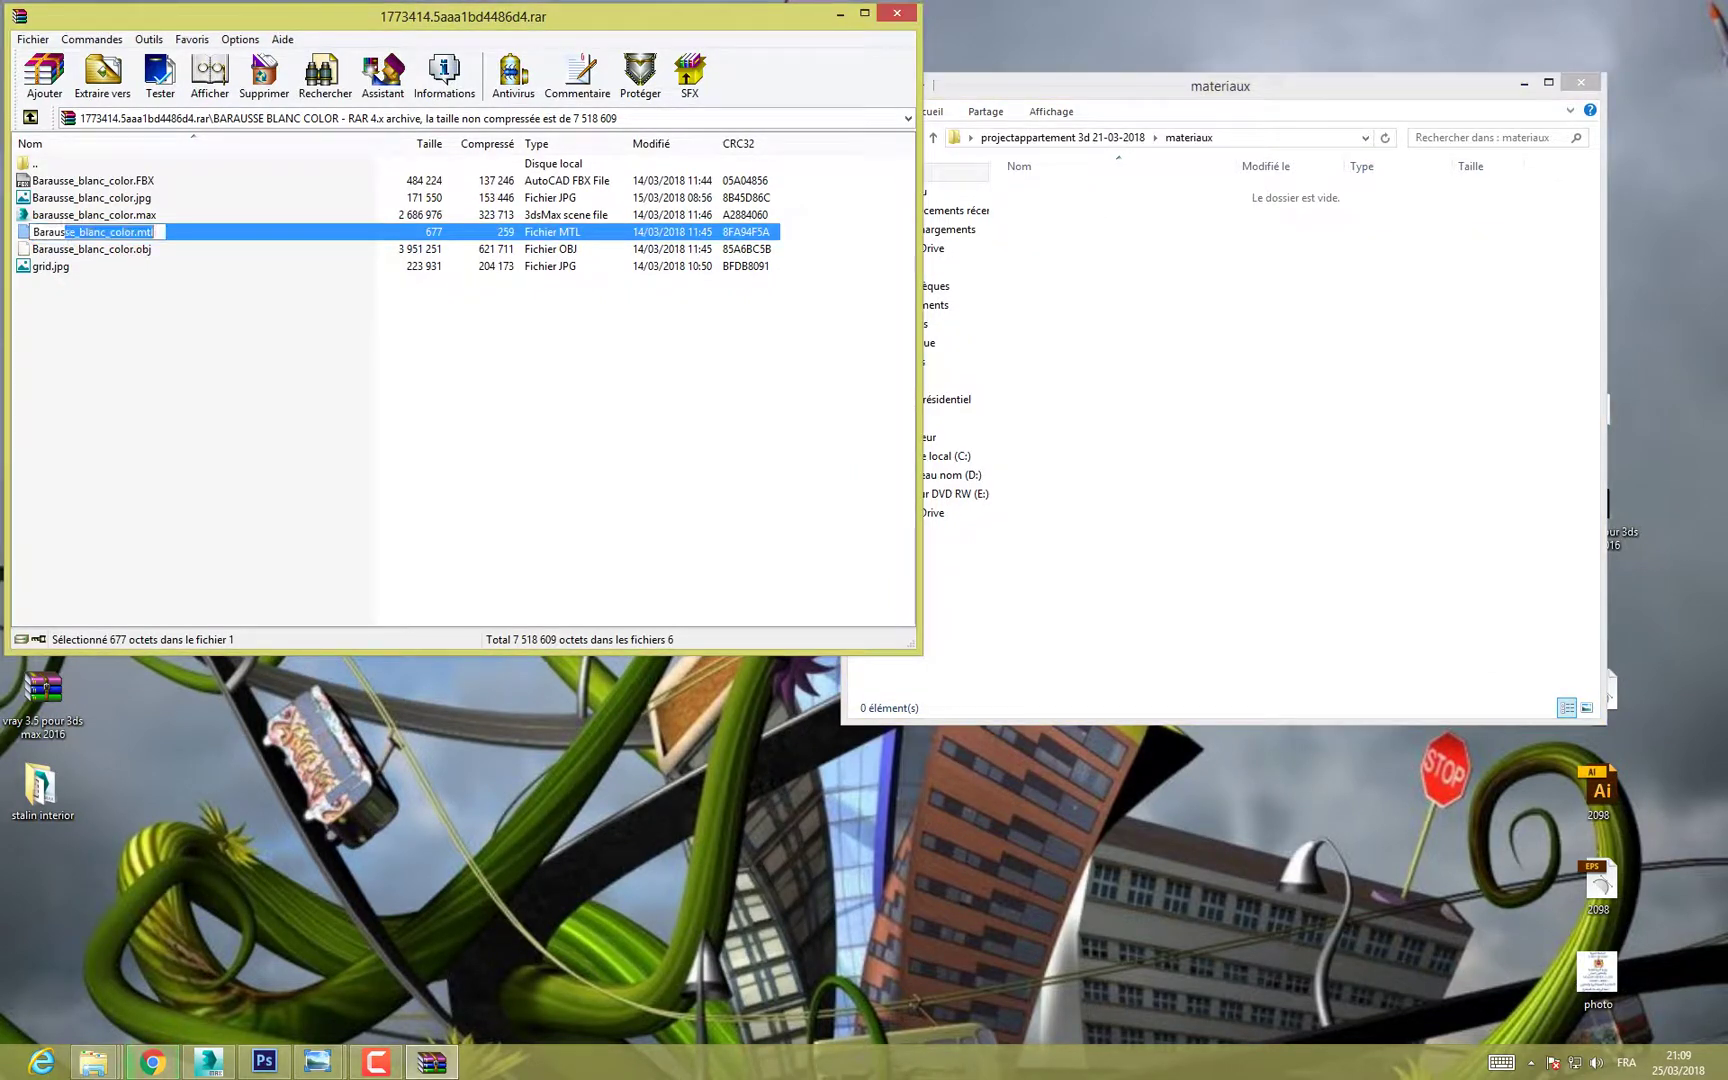
click(300, 380)
click(92, 232)
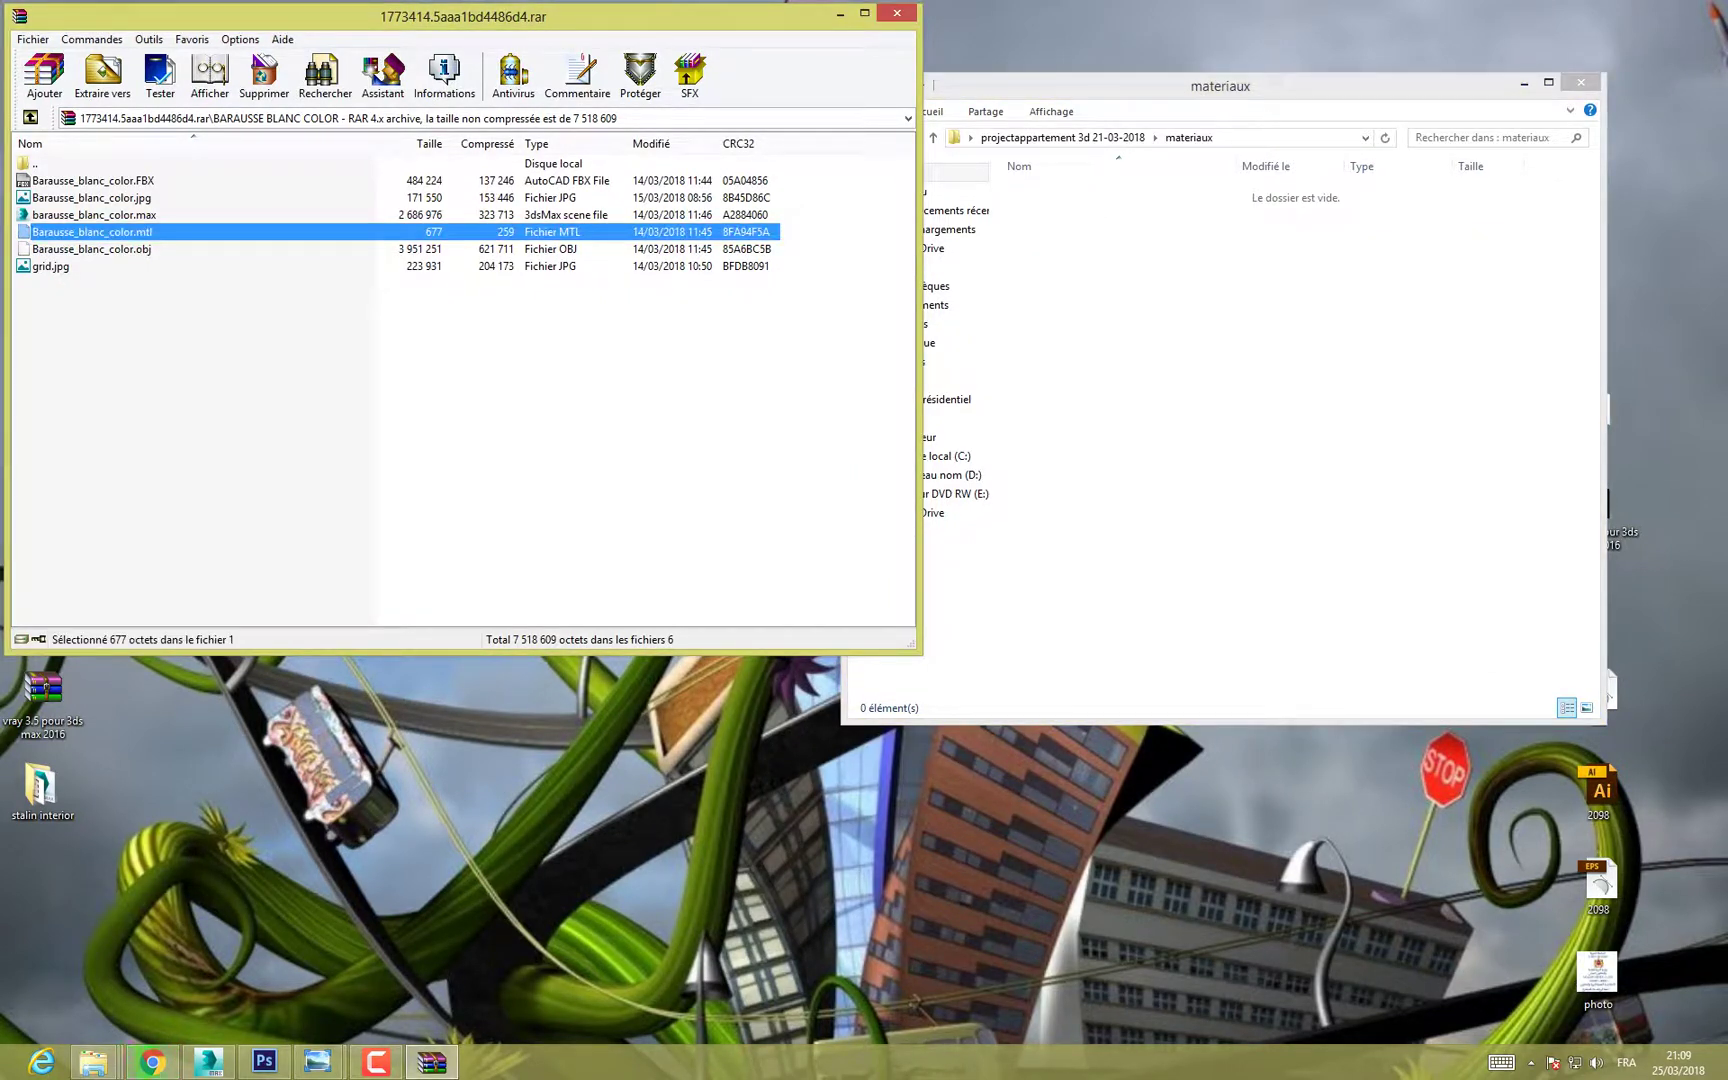
drag(92, 232, 1200, 350)
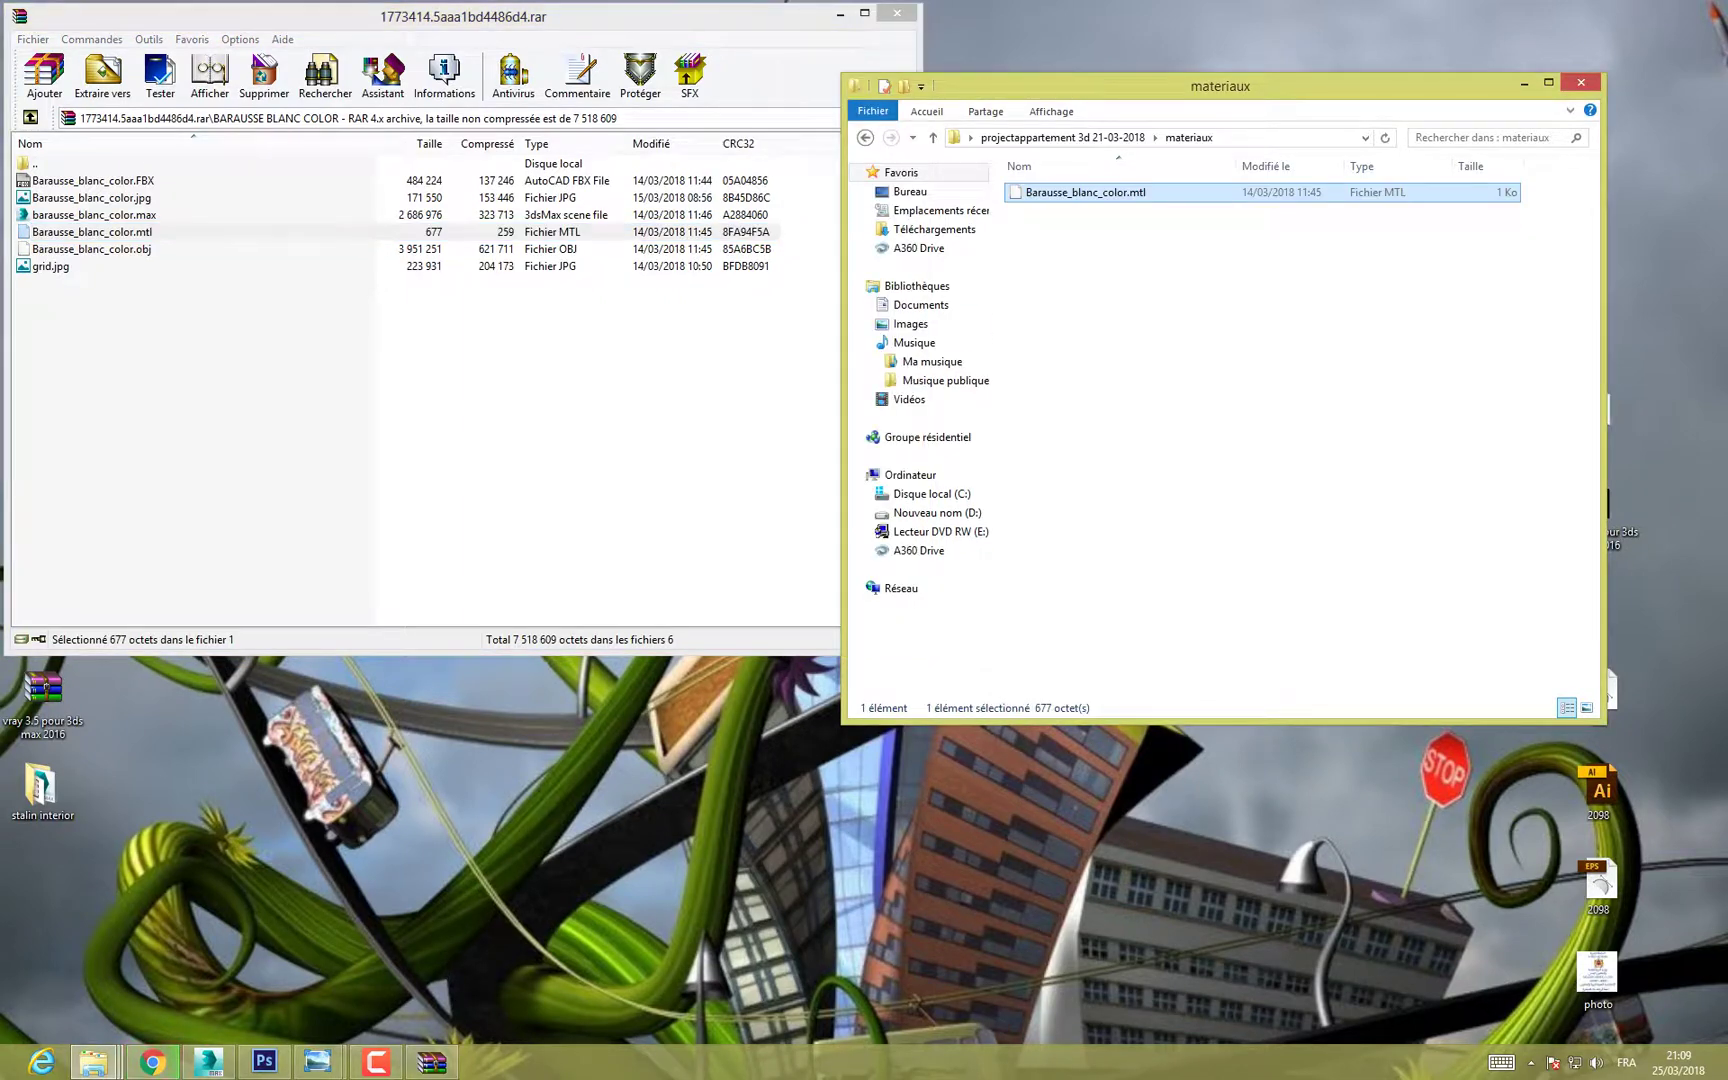
Step: Extract Barausse_blanc_color.jpg and grid.jpg from the archive into the project's "texture" folder and close the archive
click(92, 198)
ctrl+click(51, 267)
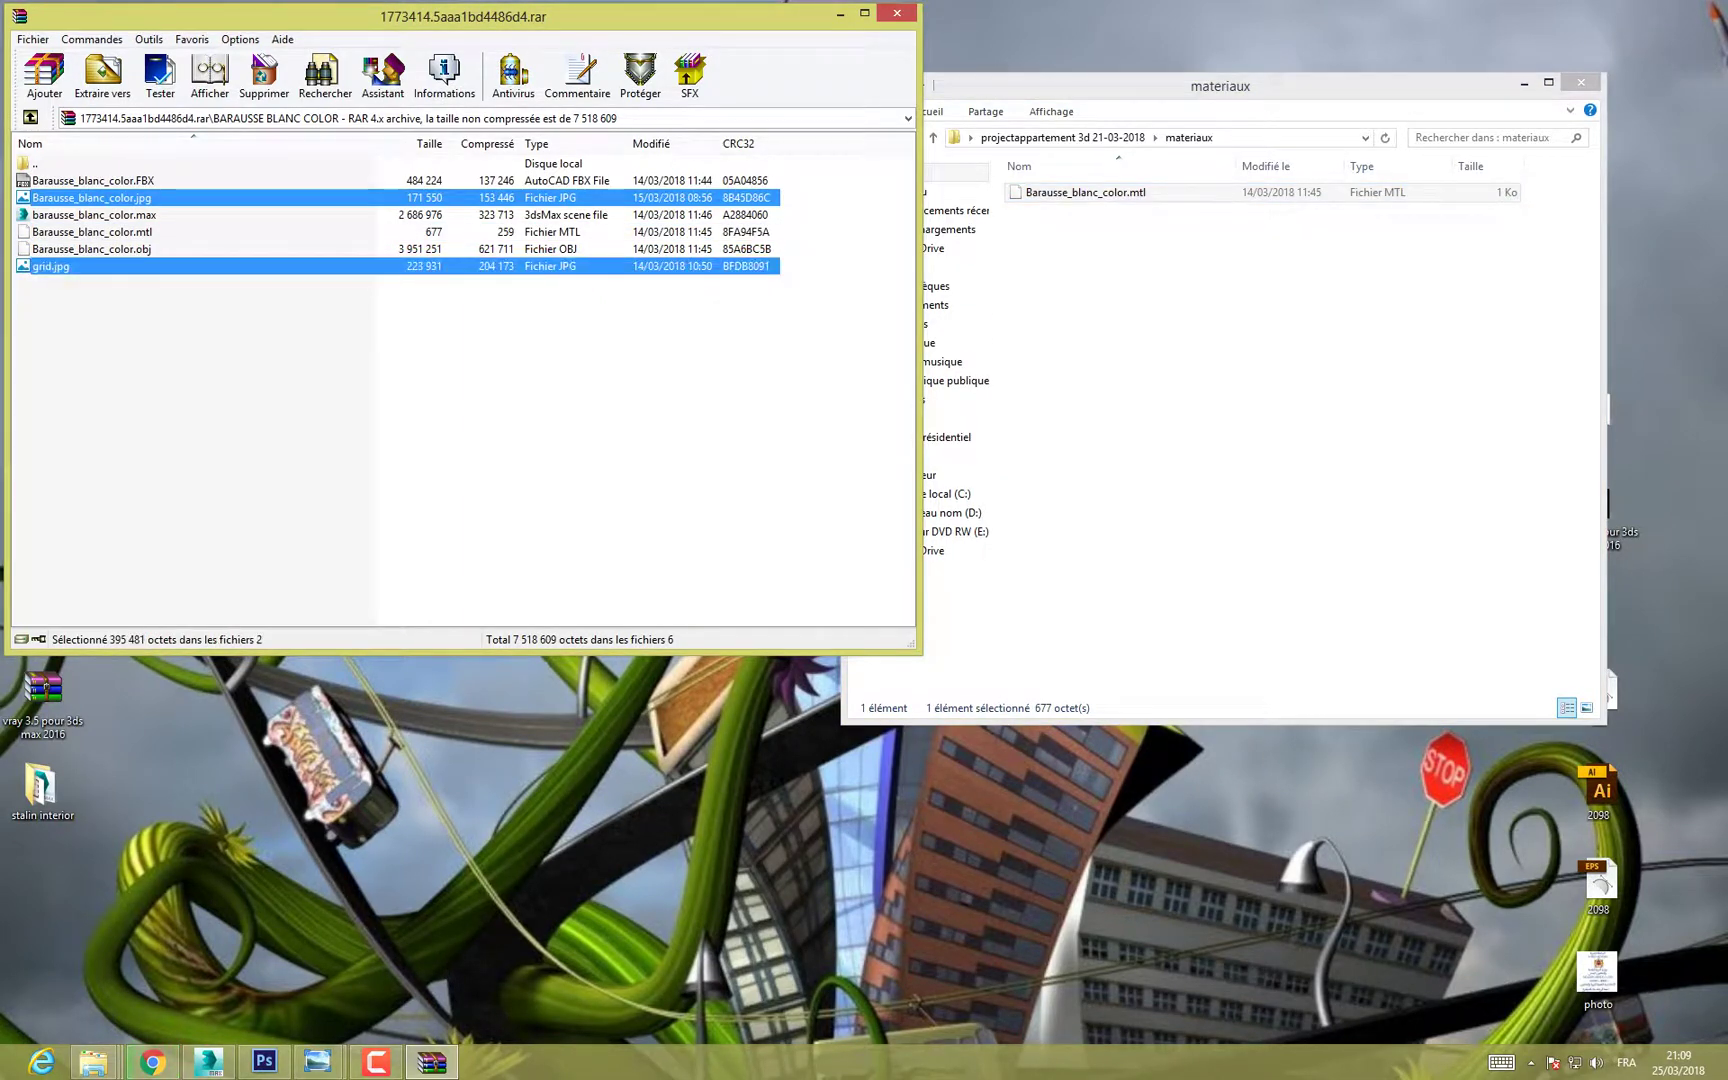
click(1080, 138)
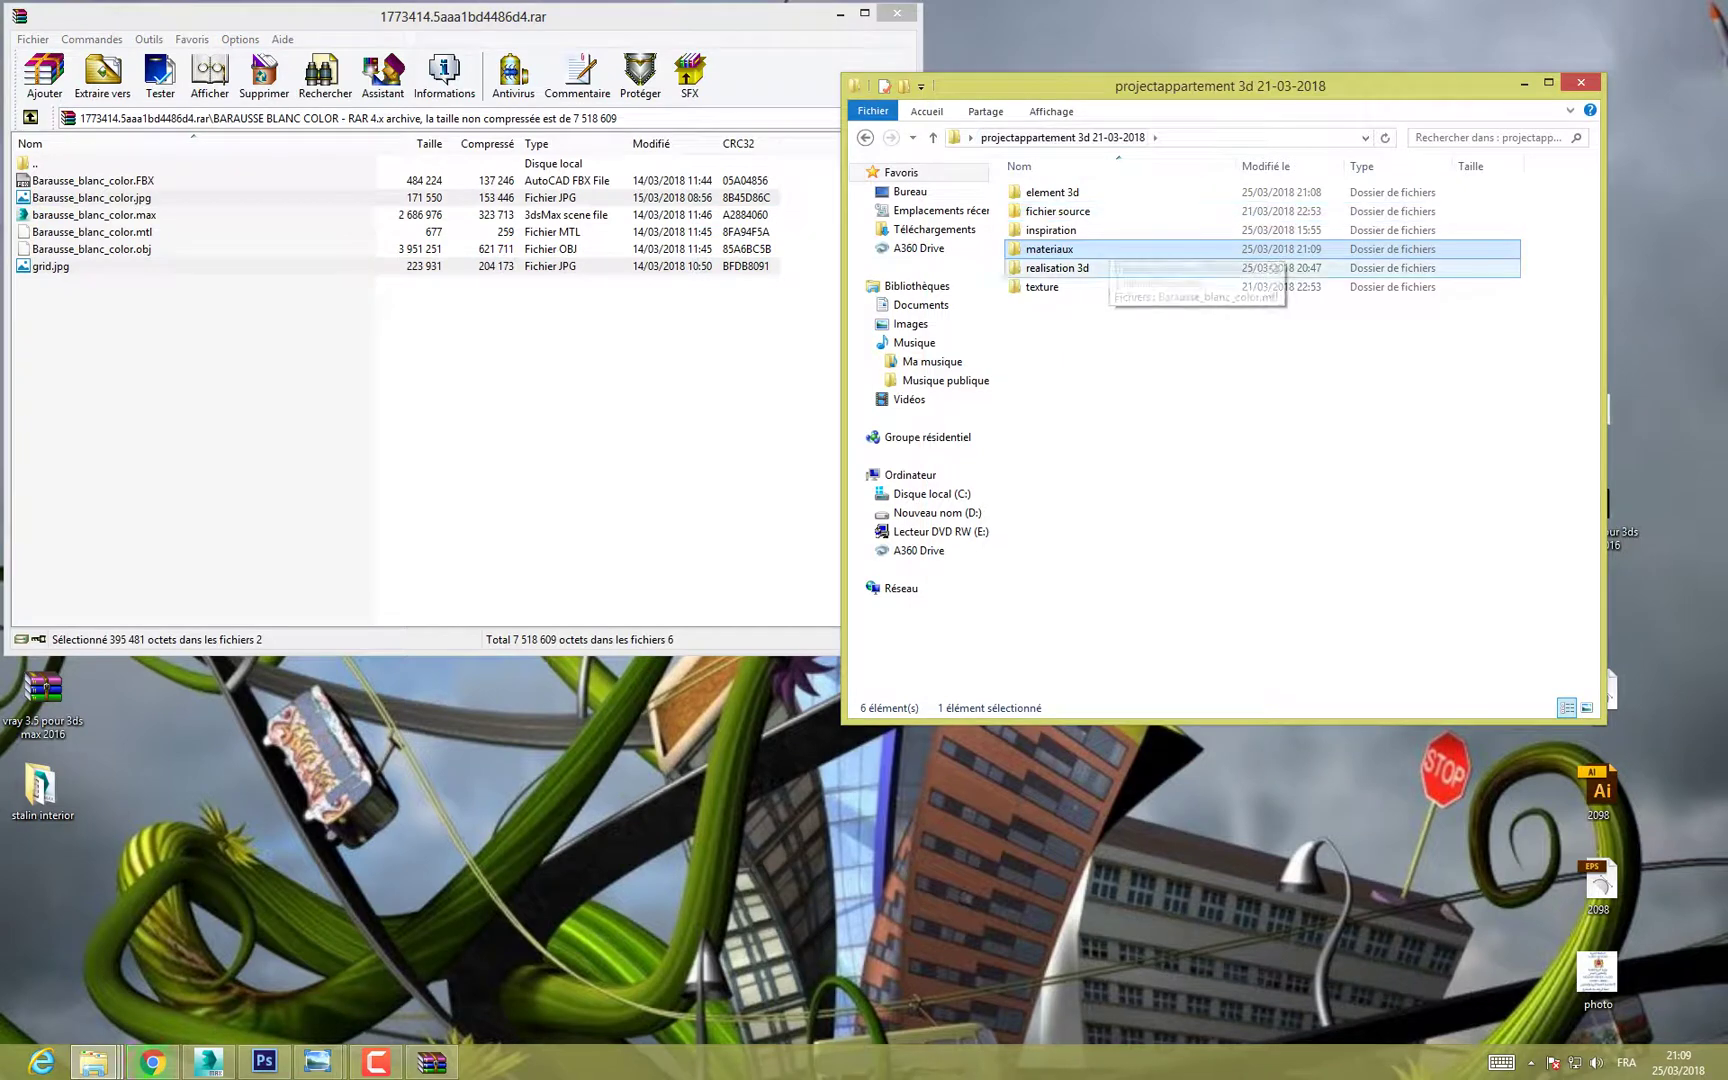
double_click(1042, 287)
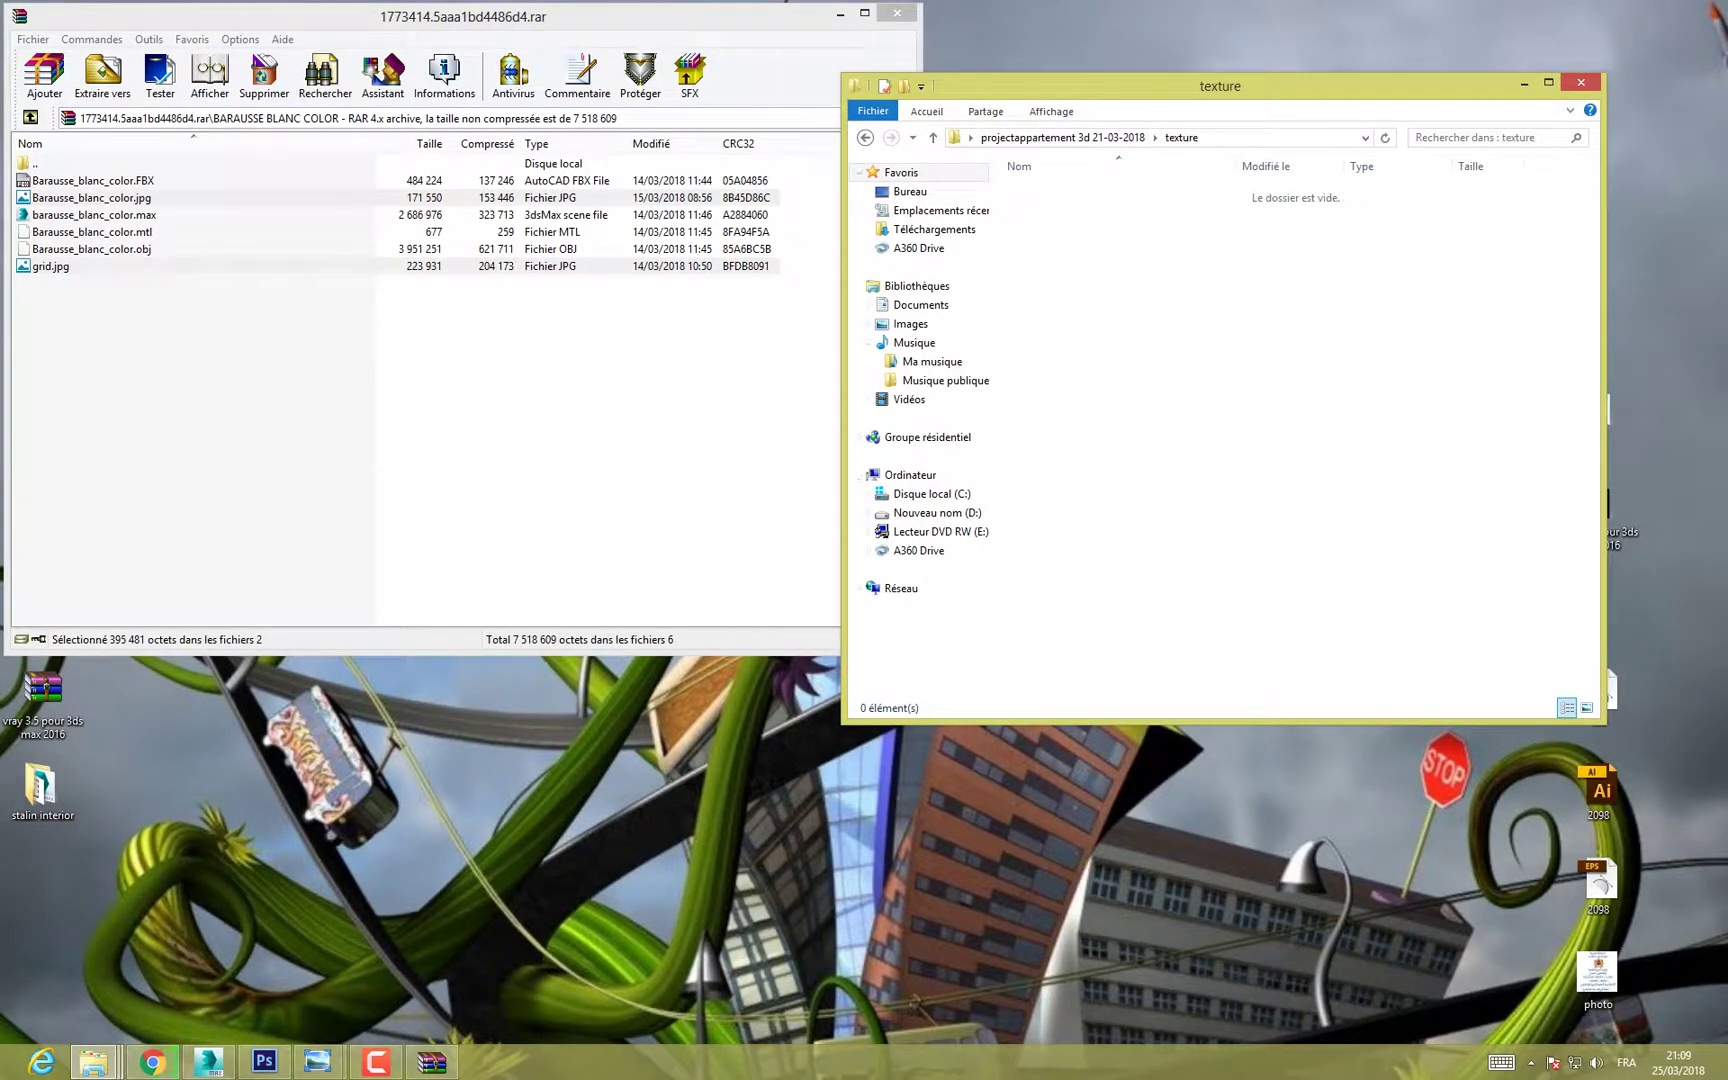
drag(92, 266, 1250, 300)
click(897, 13)
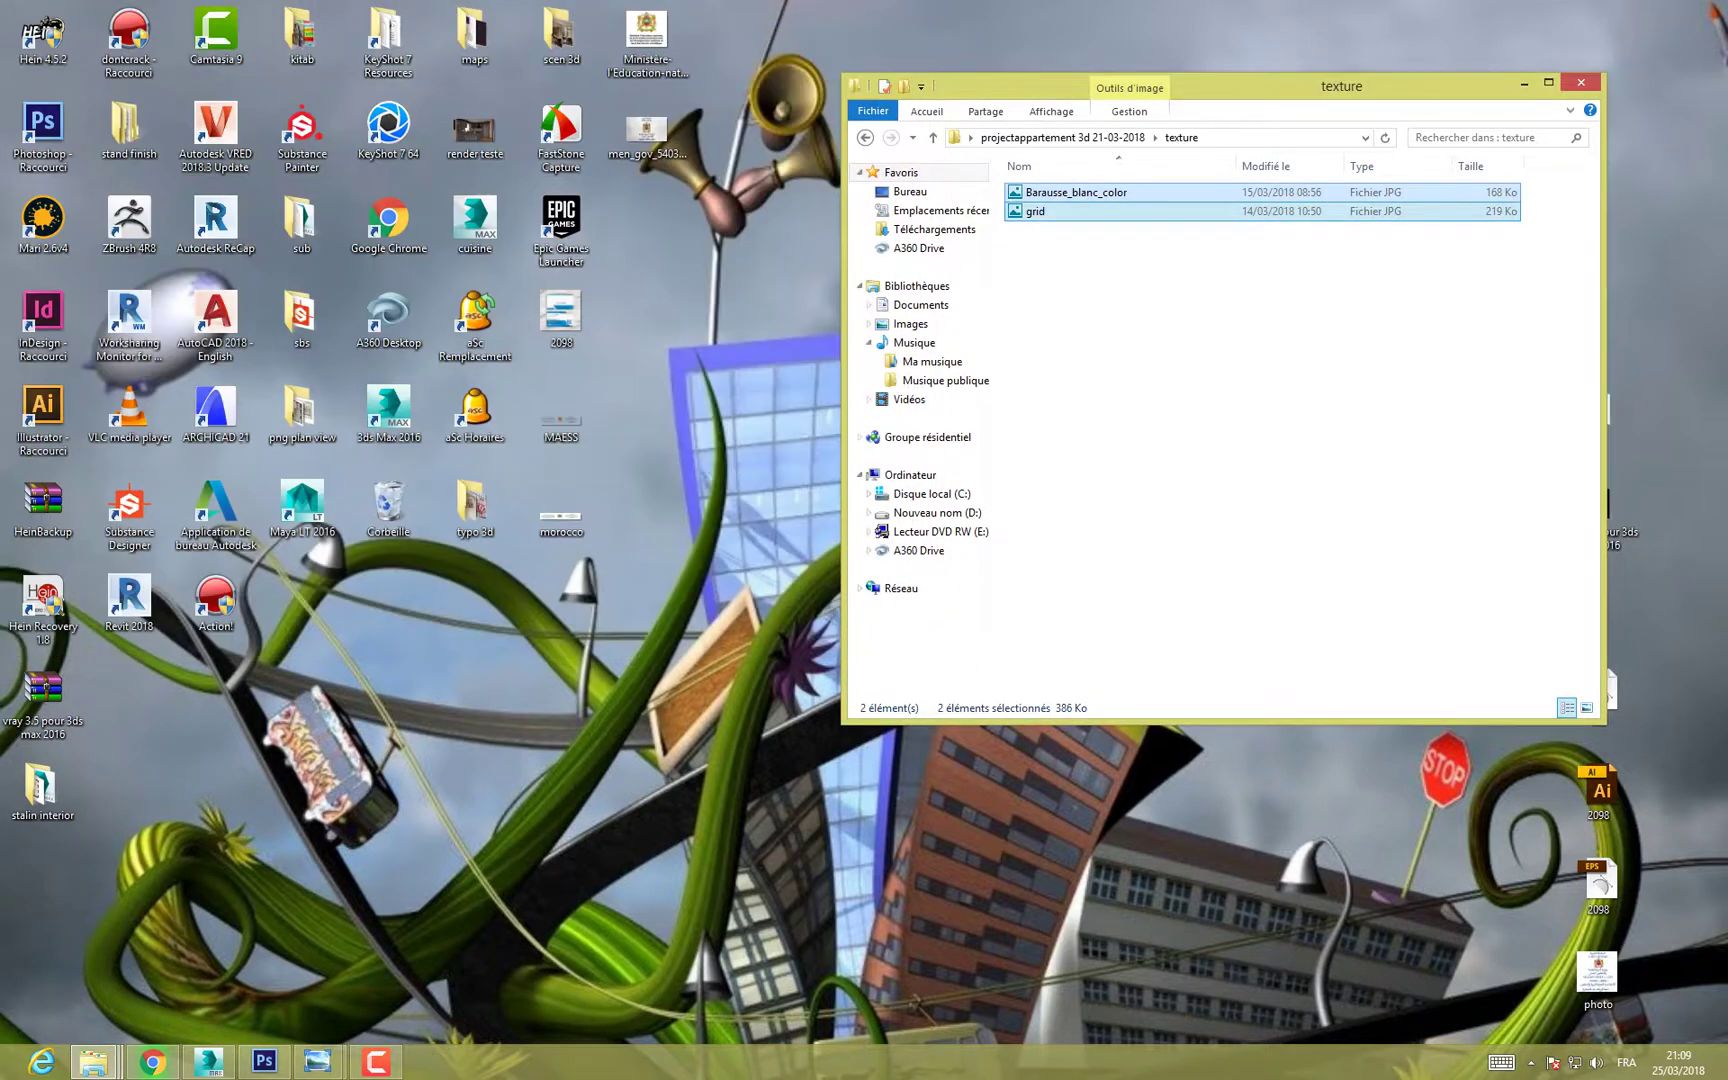
Step: Switch to 3ds Max and set the production renderer to V-Ray Adv 3.50.04, closing the render setup
click(209, 1062)
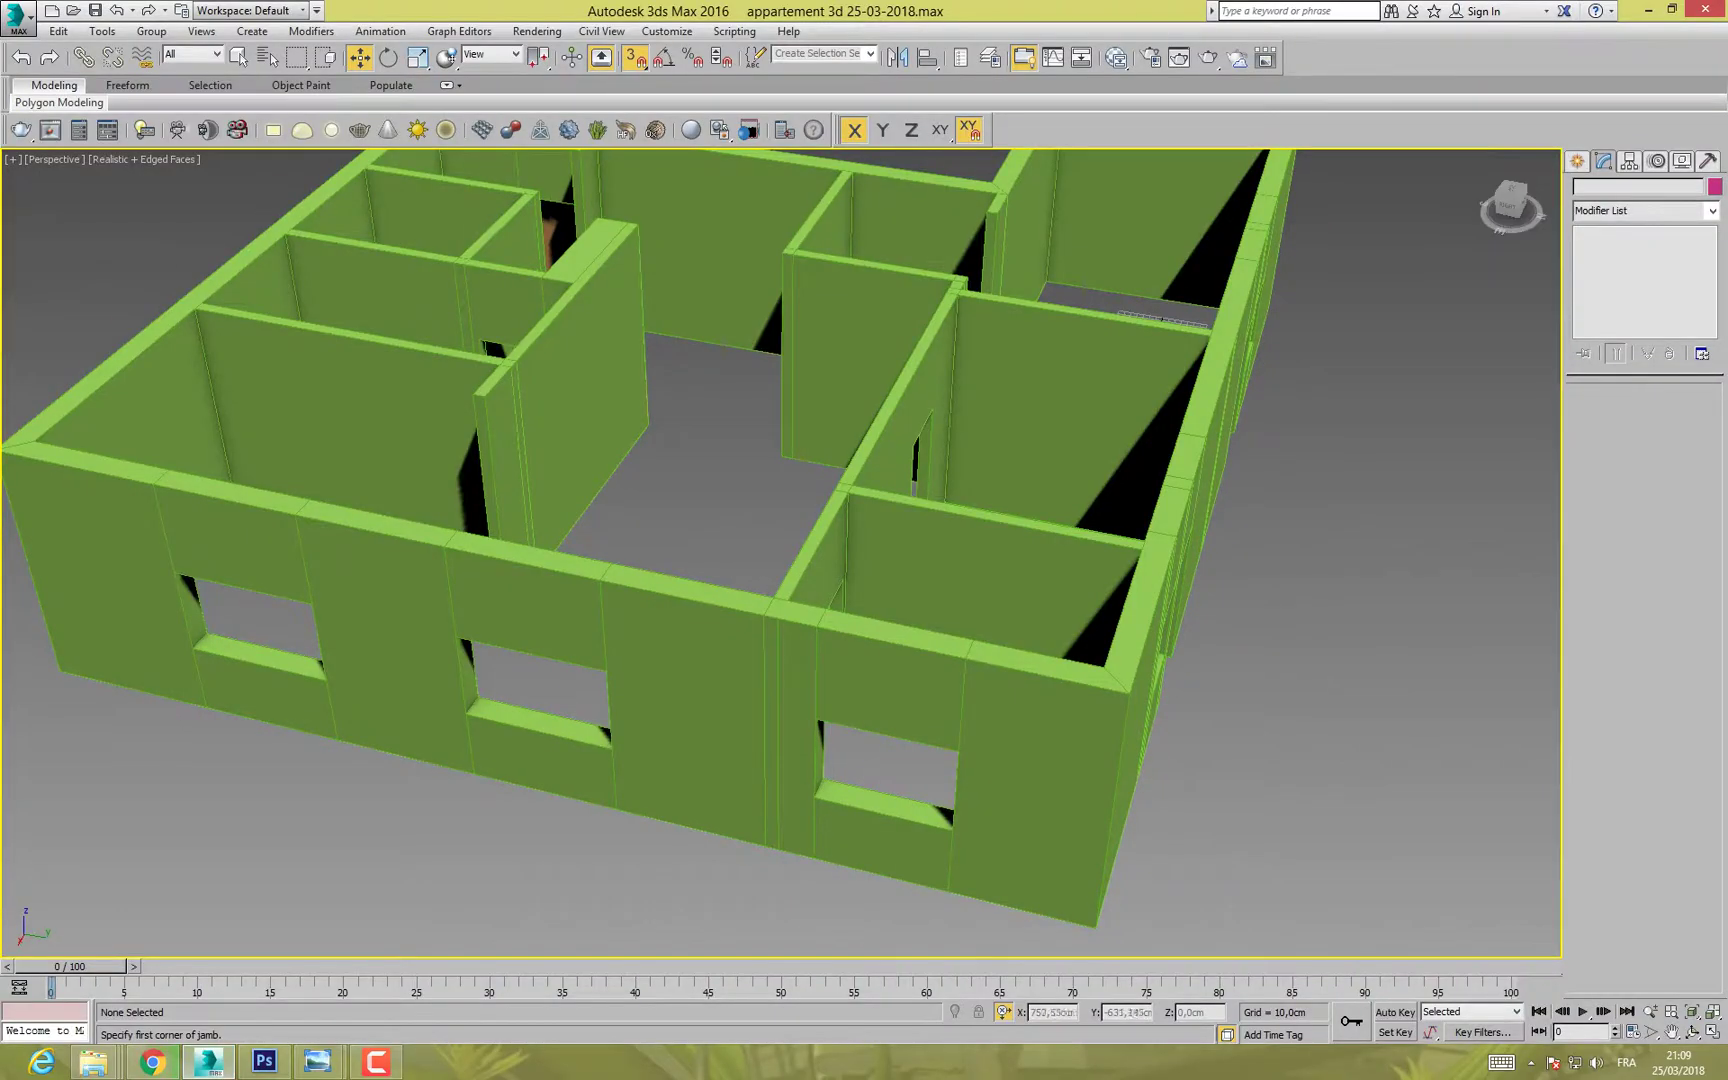
middle_drag(650, 535, 640, 588)
scroll(640, 588, down, 5)
alt+middle_drag(962, 445, 665, 620)
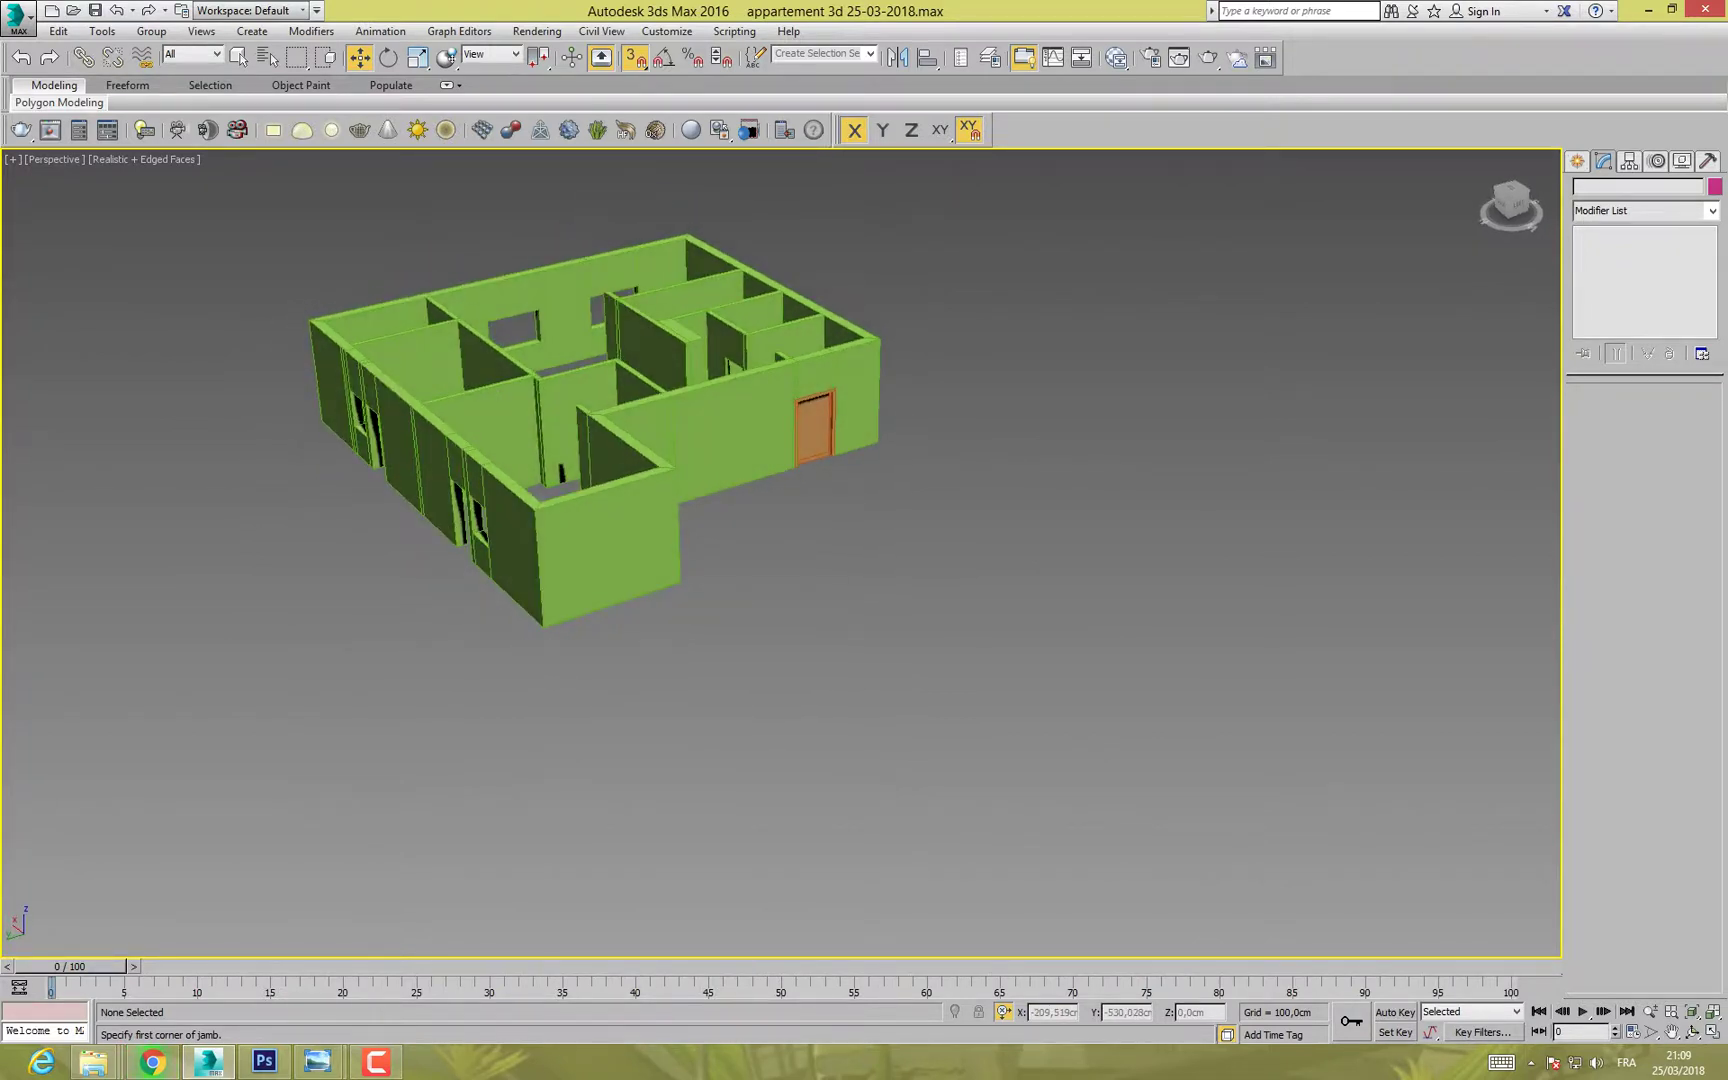
scroll(790, 640, up, 3)
scroll(790, 640, down, 3)
scroll(790, 640, up, 3)
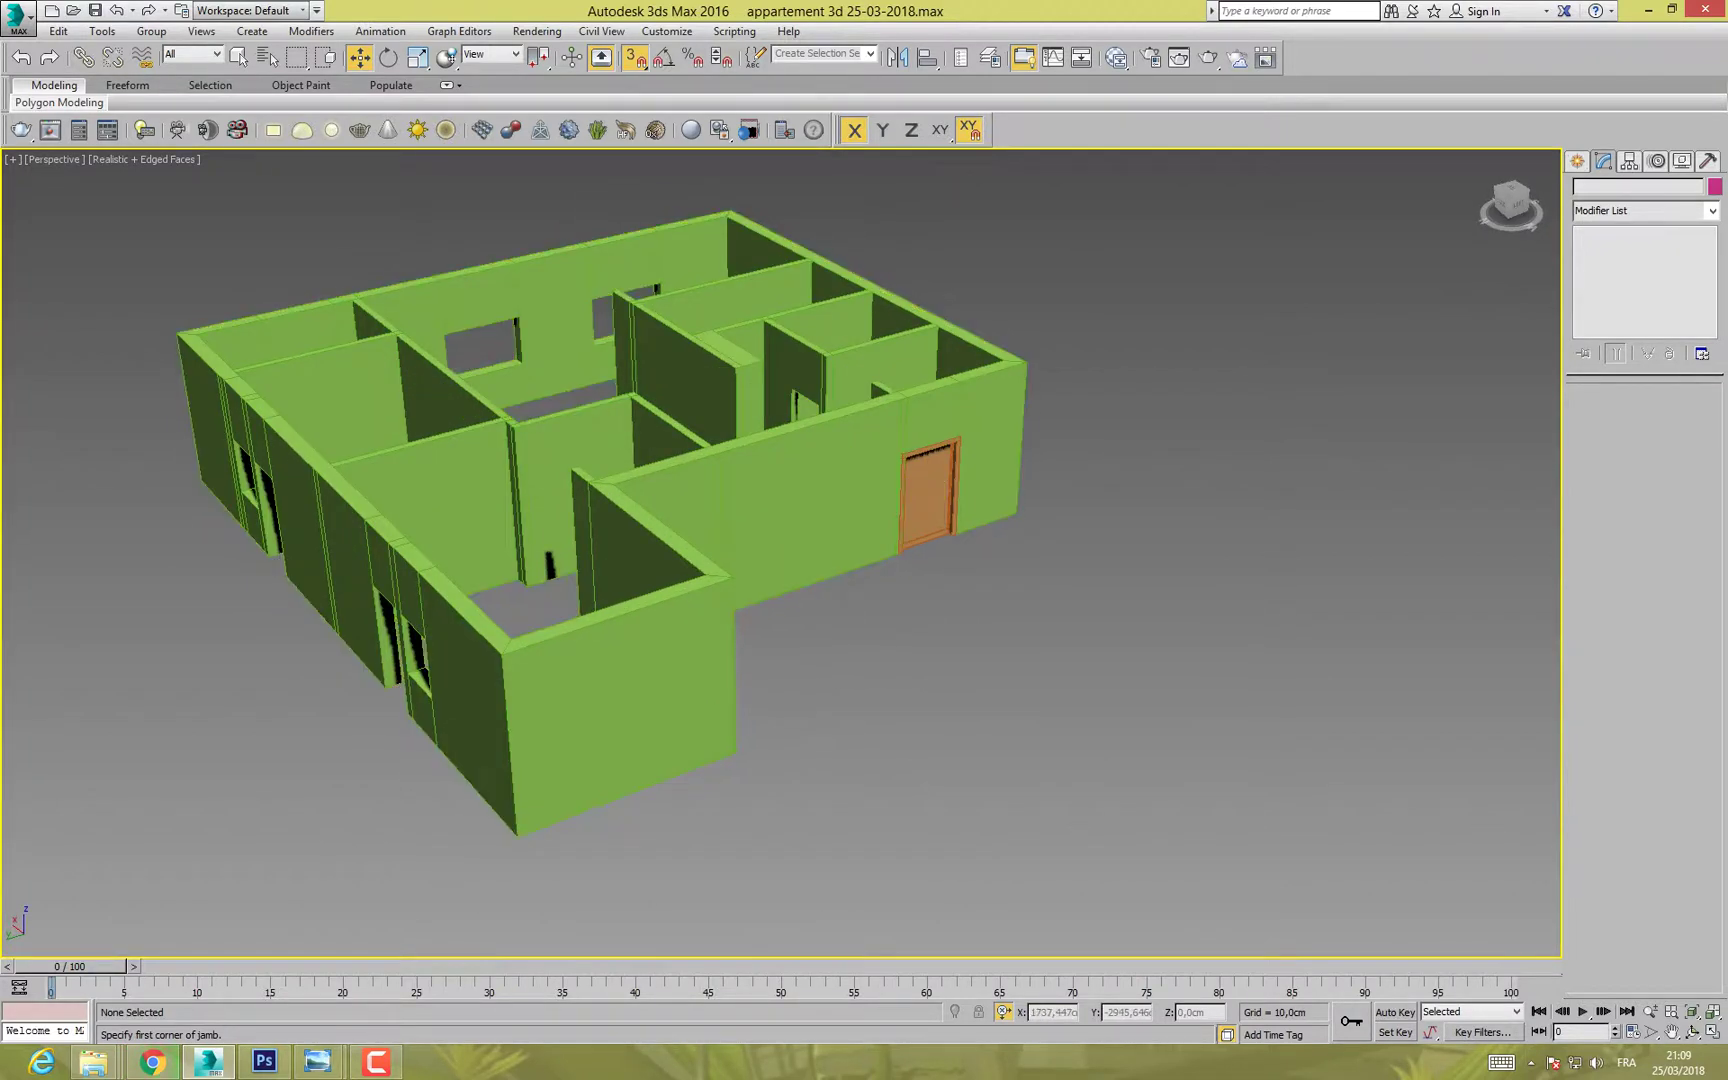
click(1150, 57)
click(1400, 224)
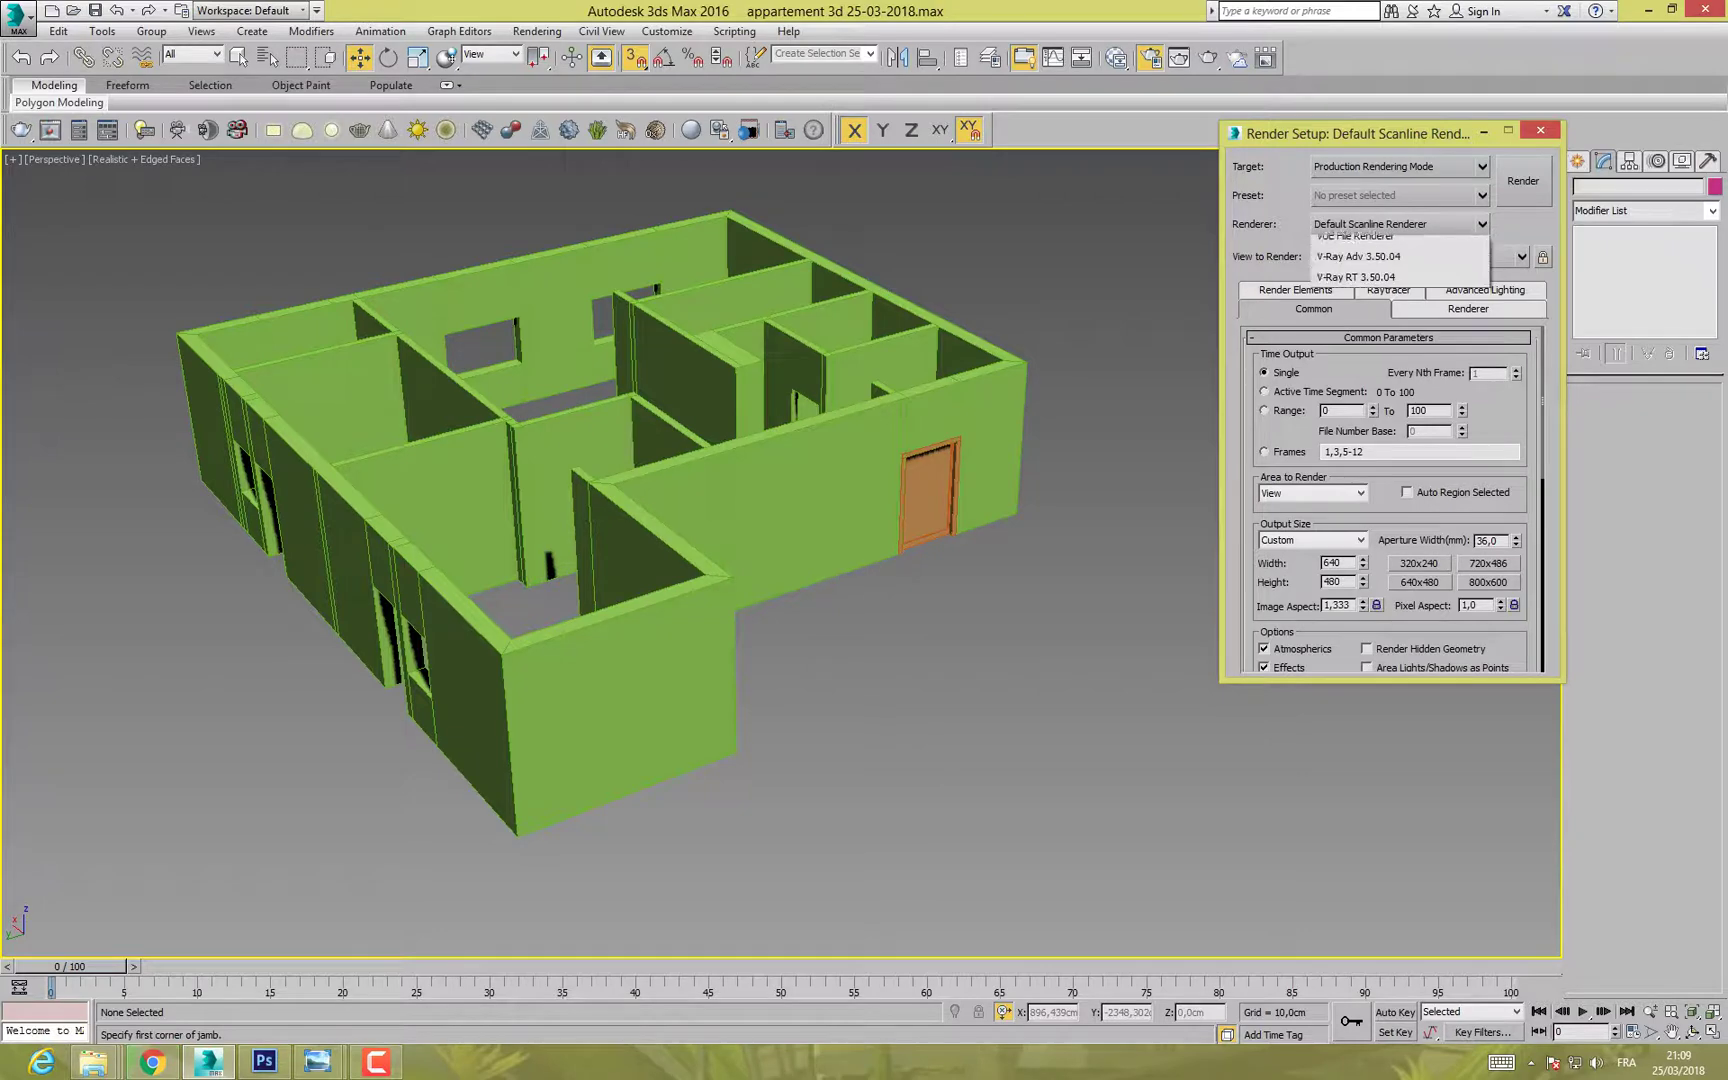
click(1350, 330)
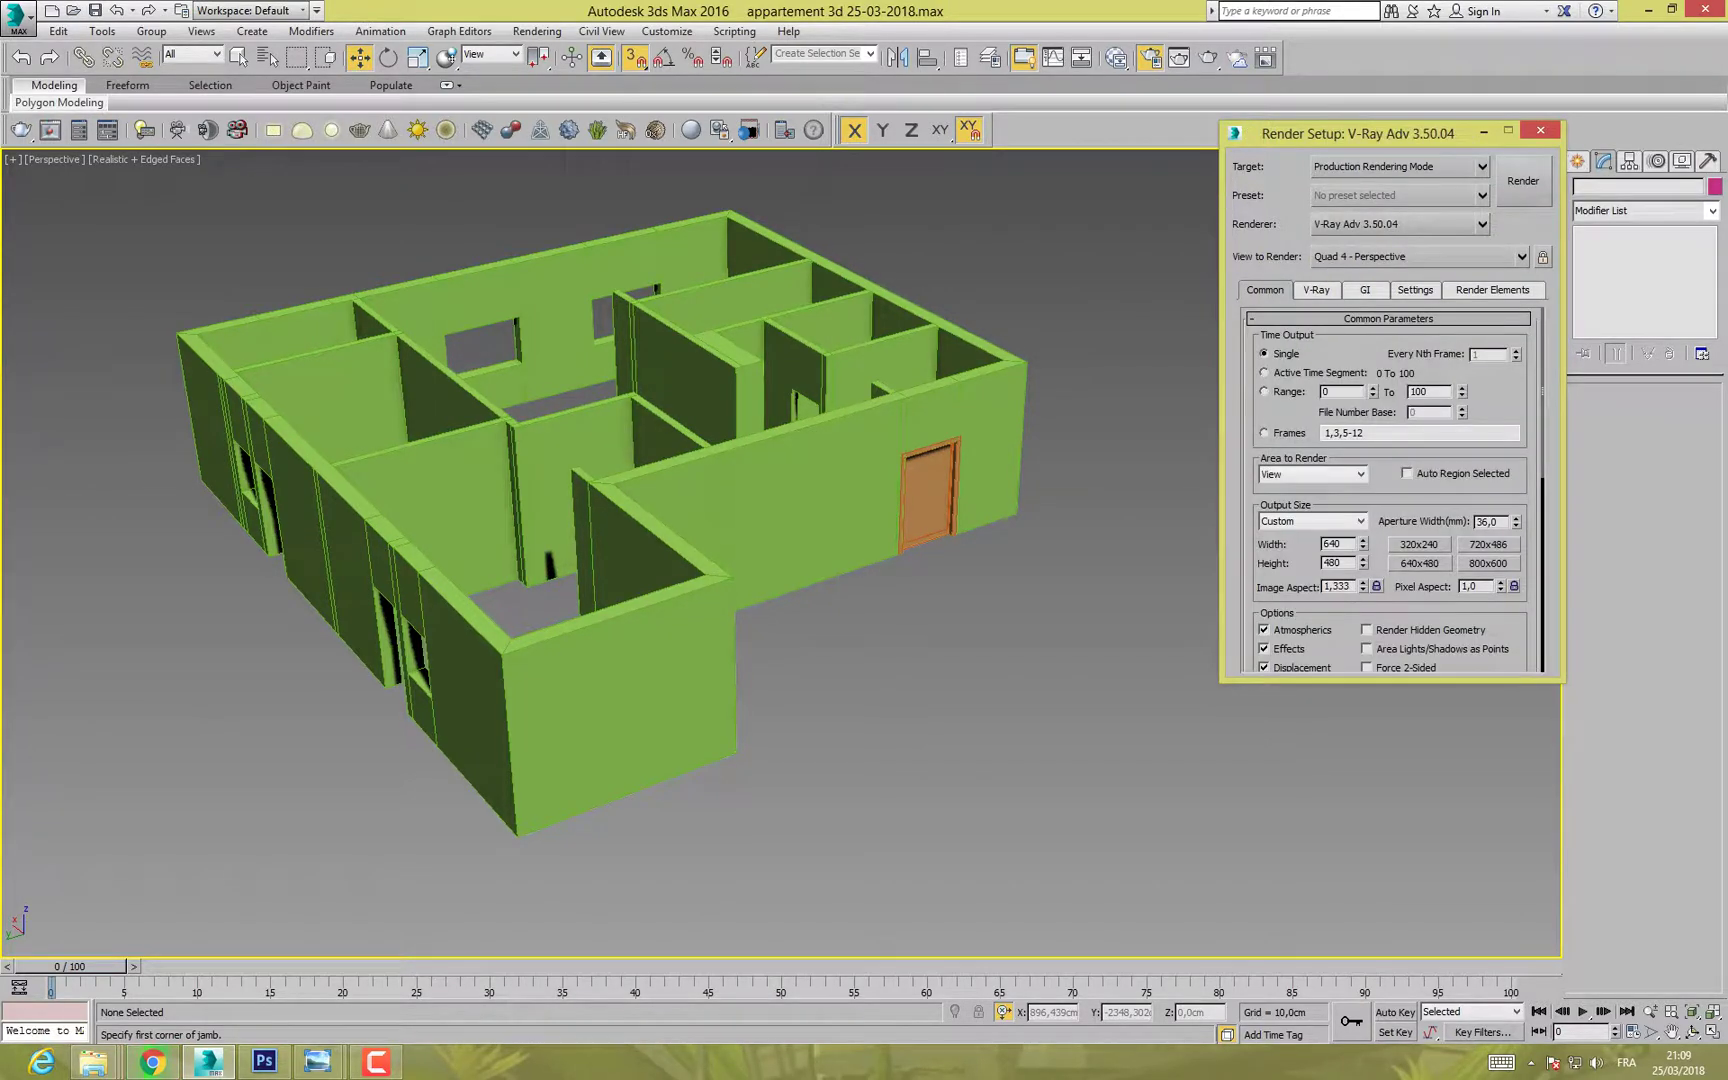
click(1540, 130)
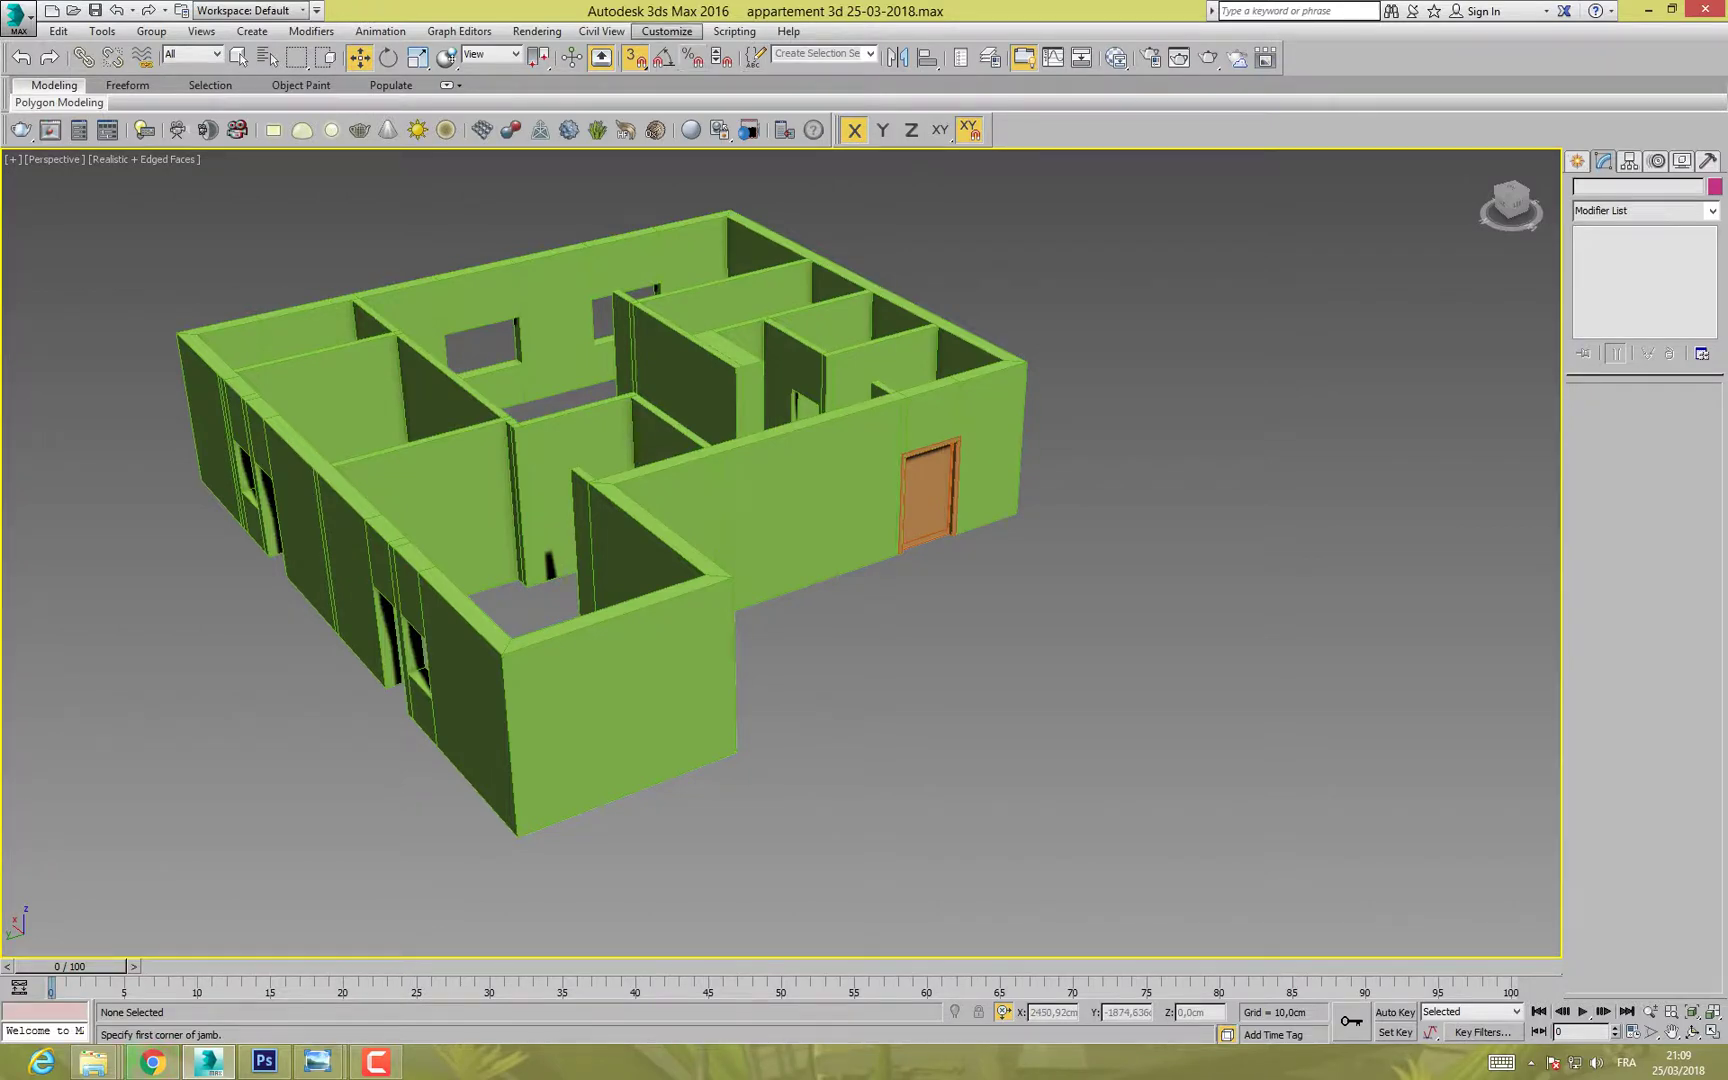
Step: Add the project's "materiaux" folder to the external files user paths and accept the paths despite the invalid one
click(667, 31)
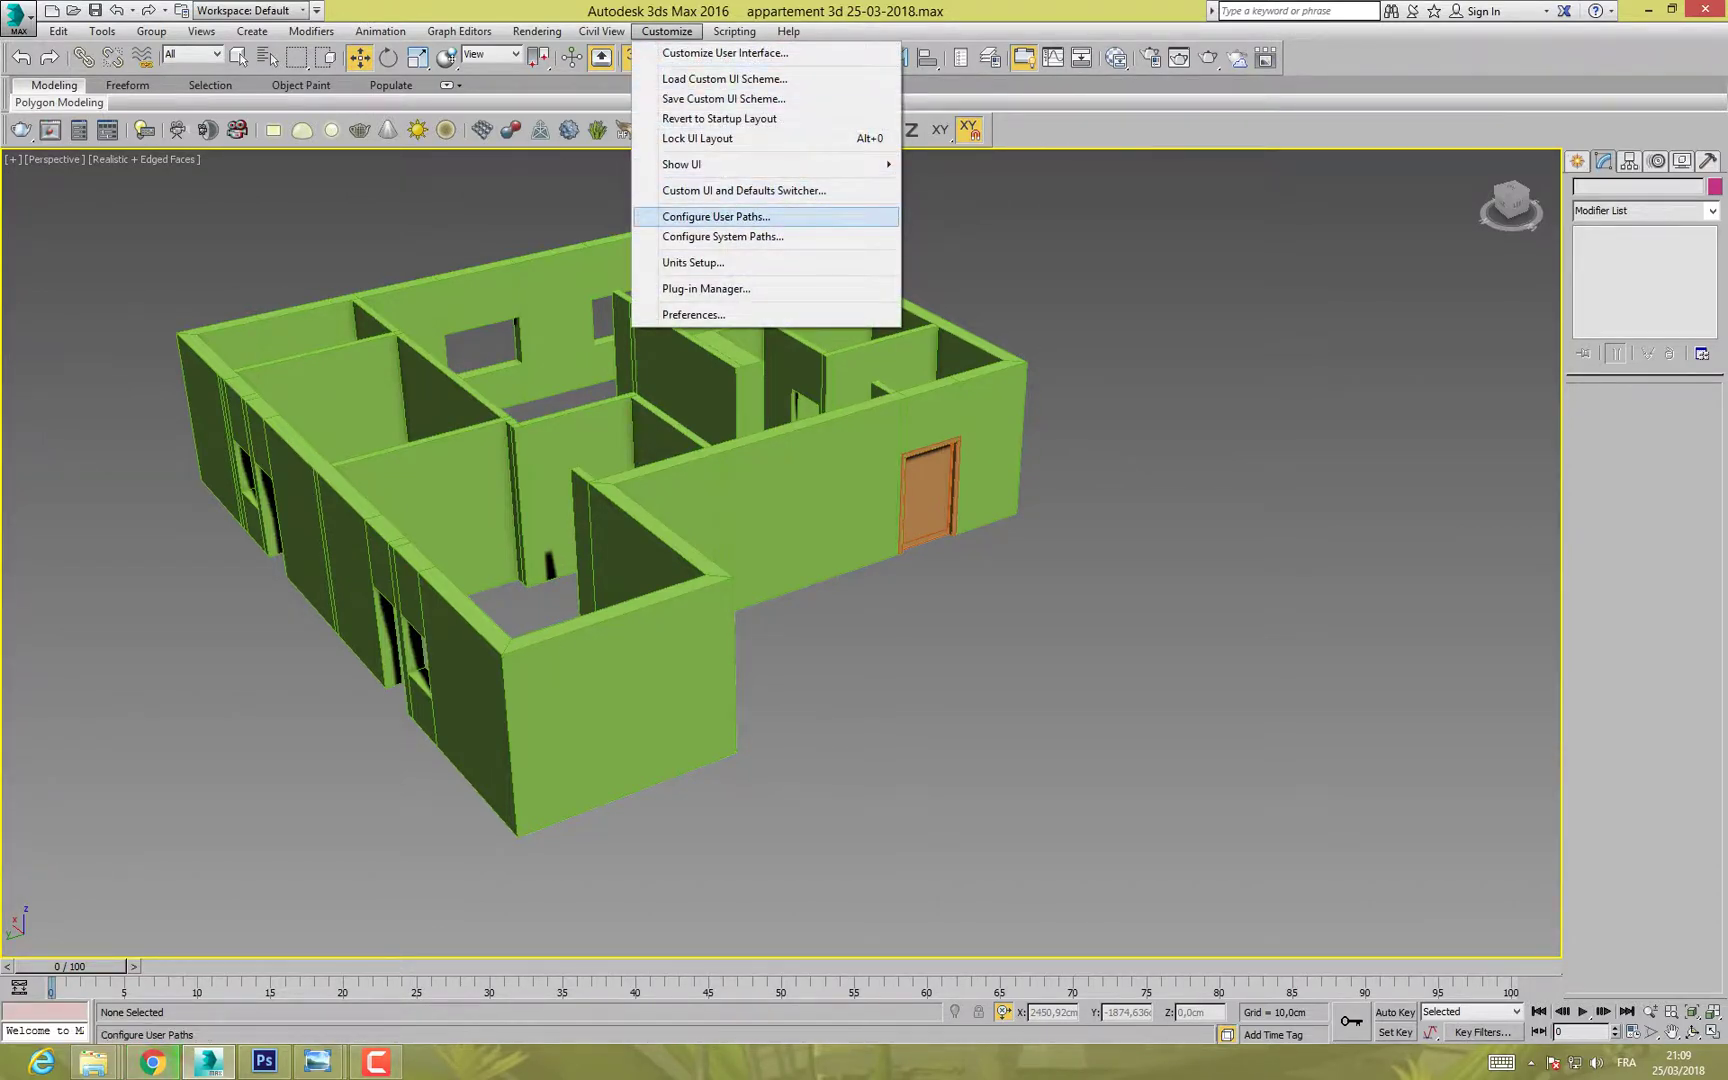
click(716, 216)
click(740, 387)
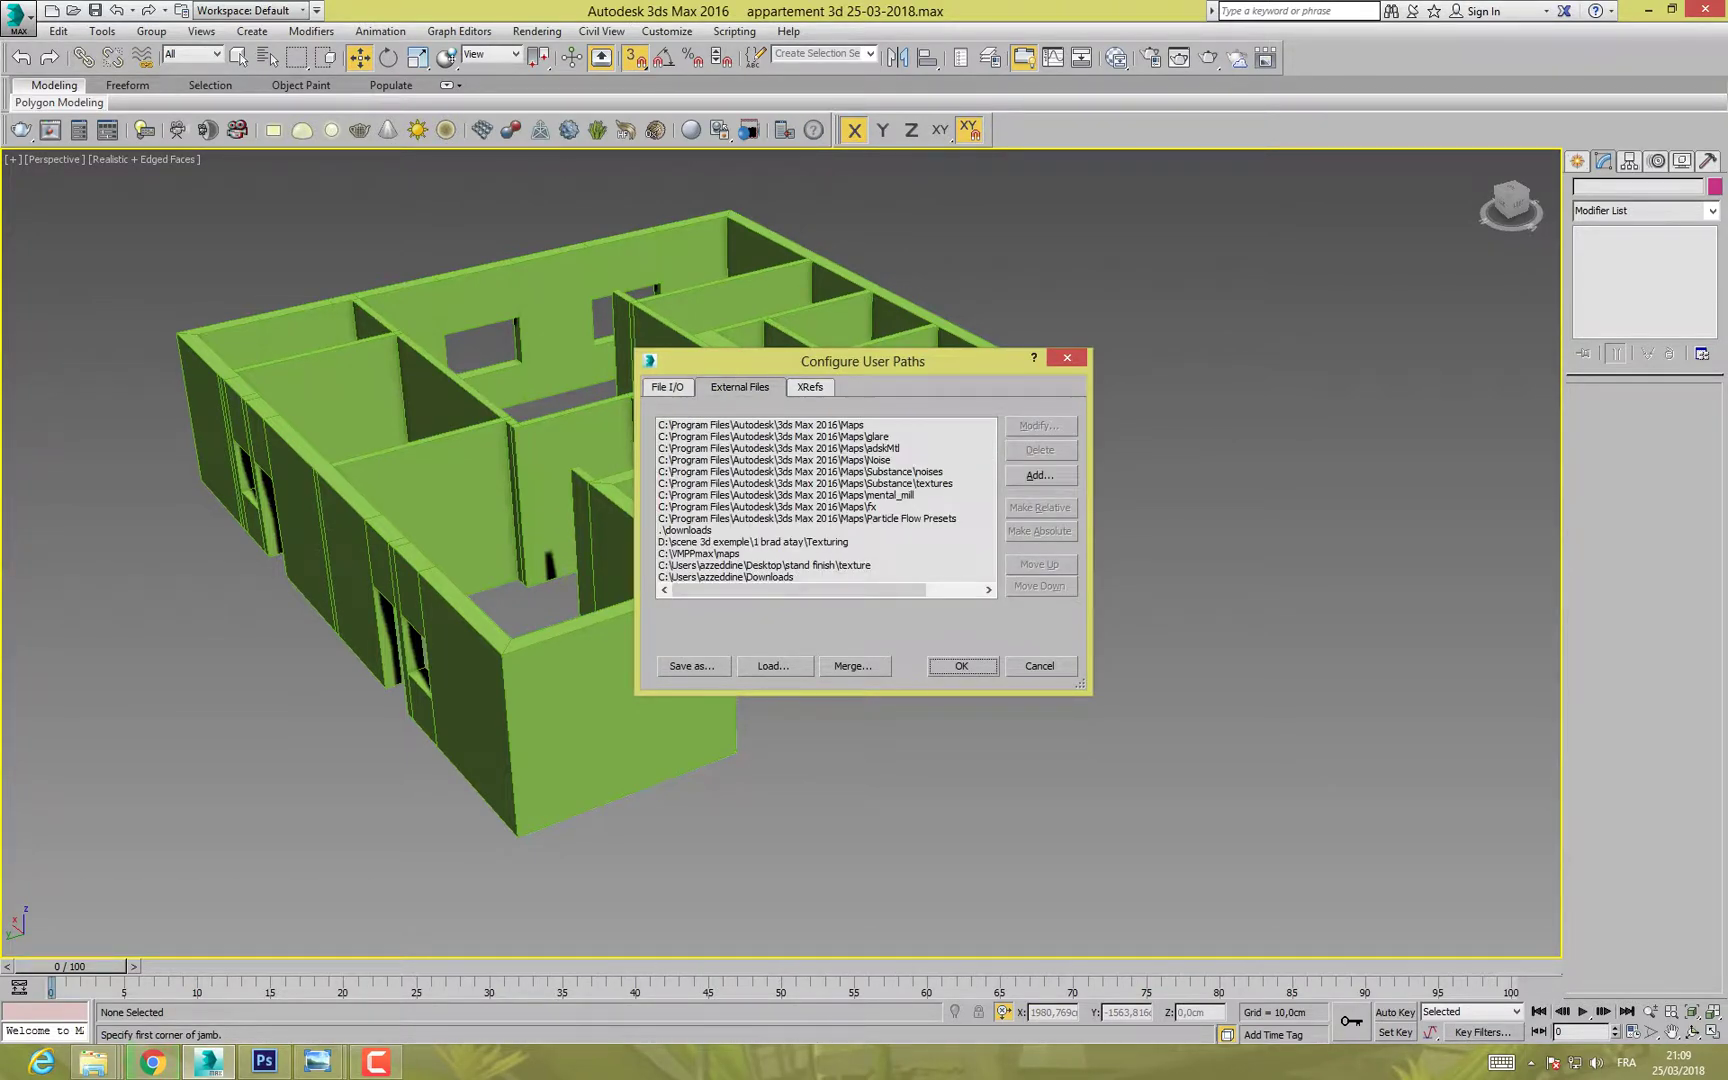
click(1040, 475)
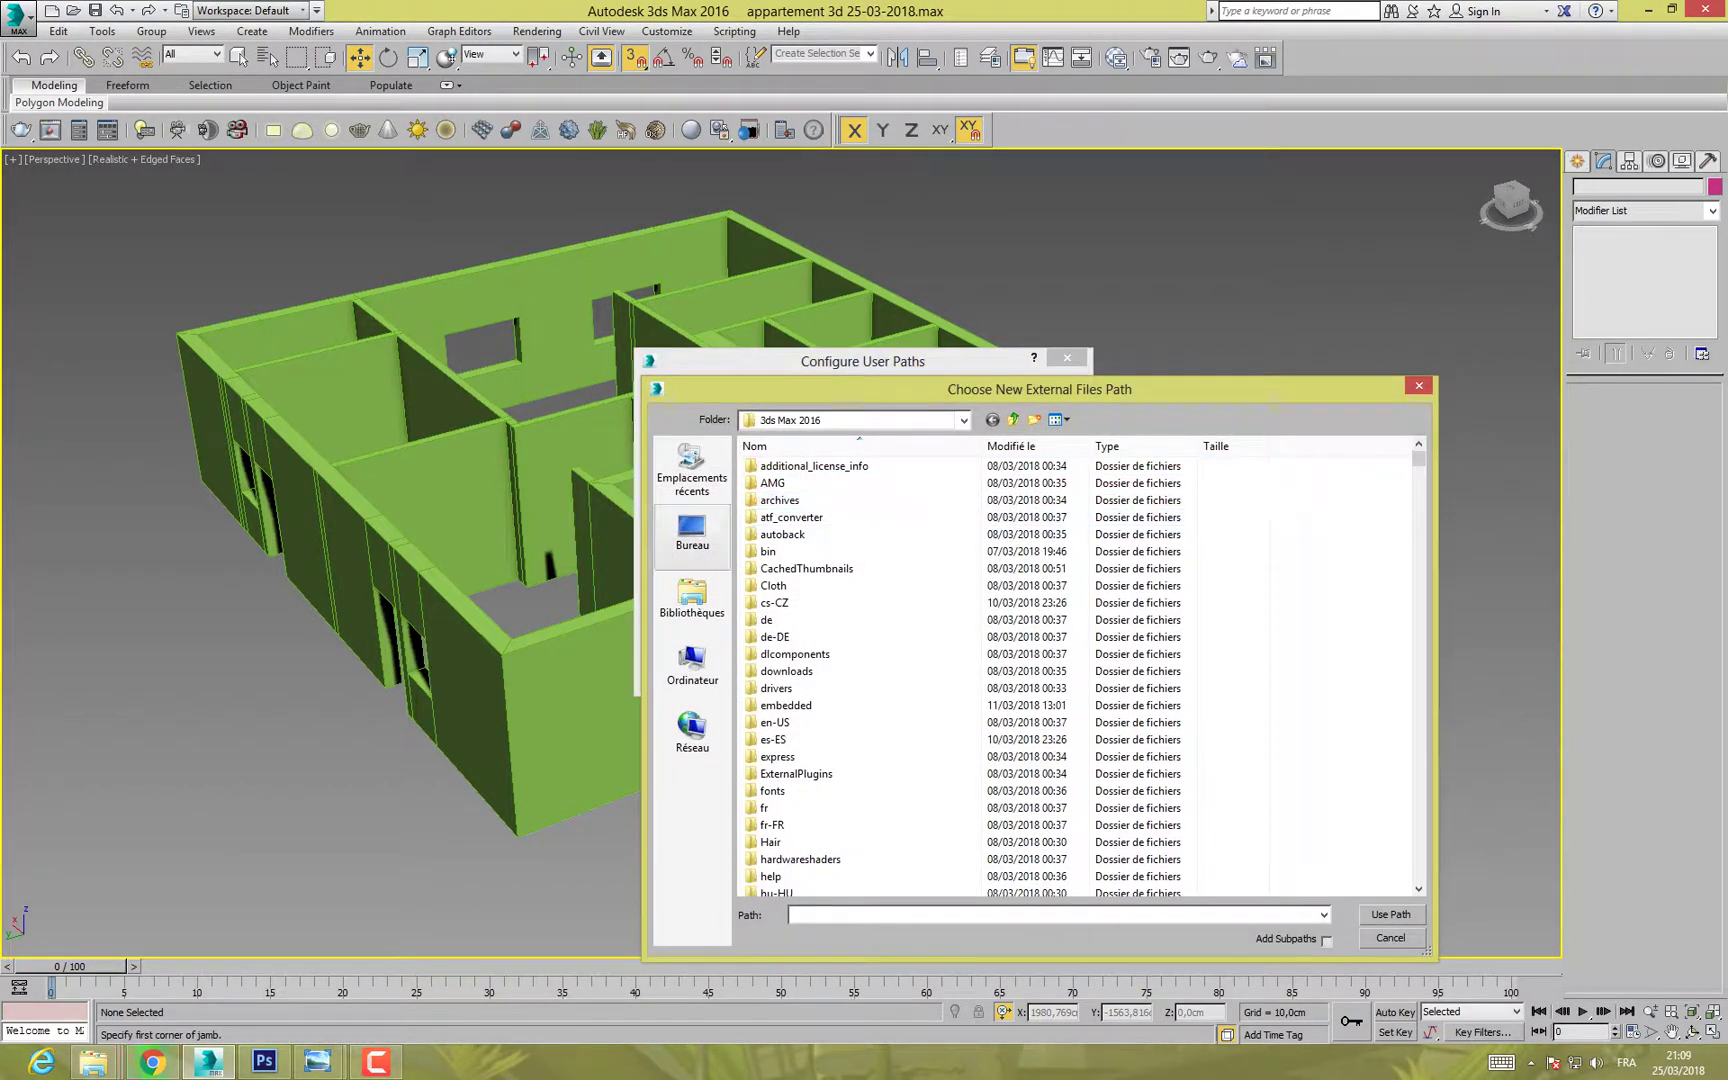
scroll(1240, 600, down, 3)
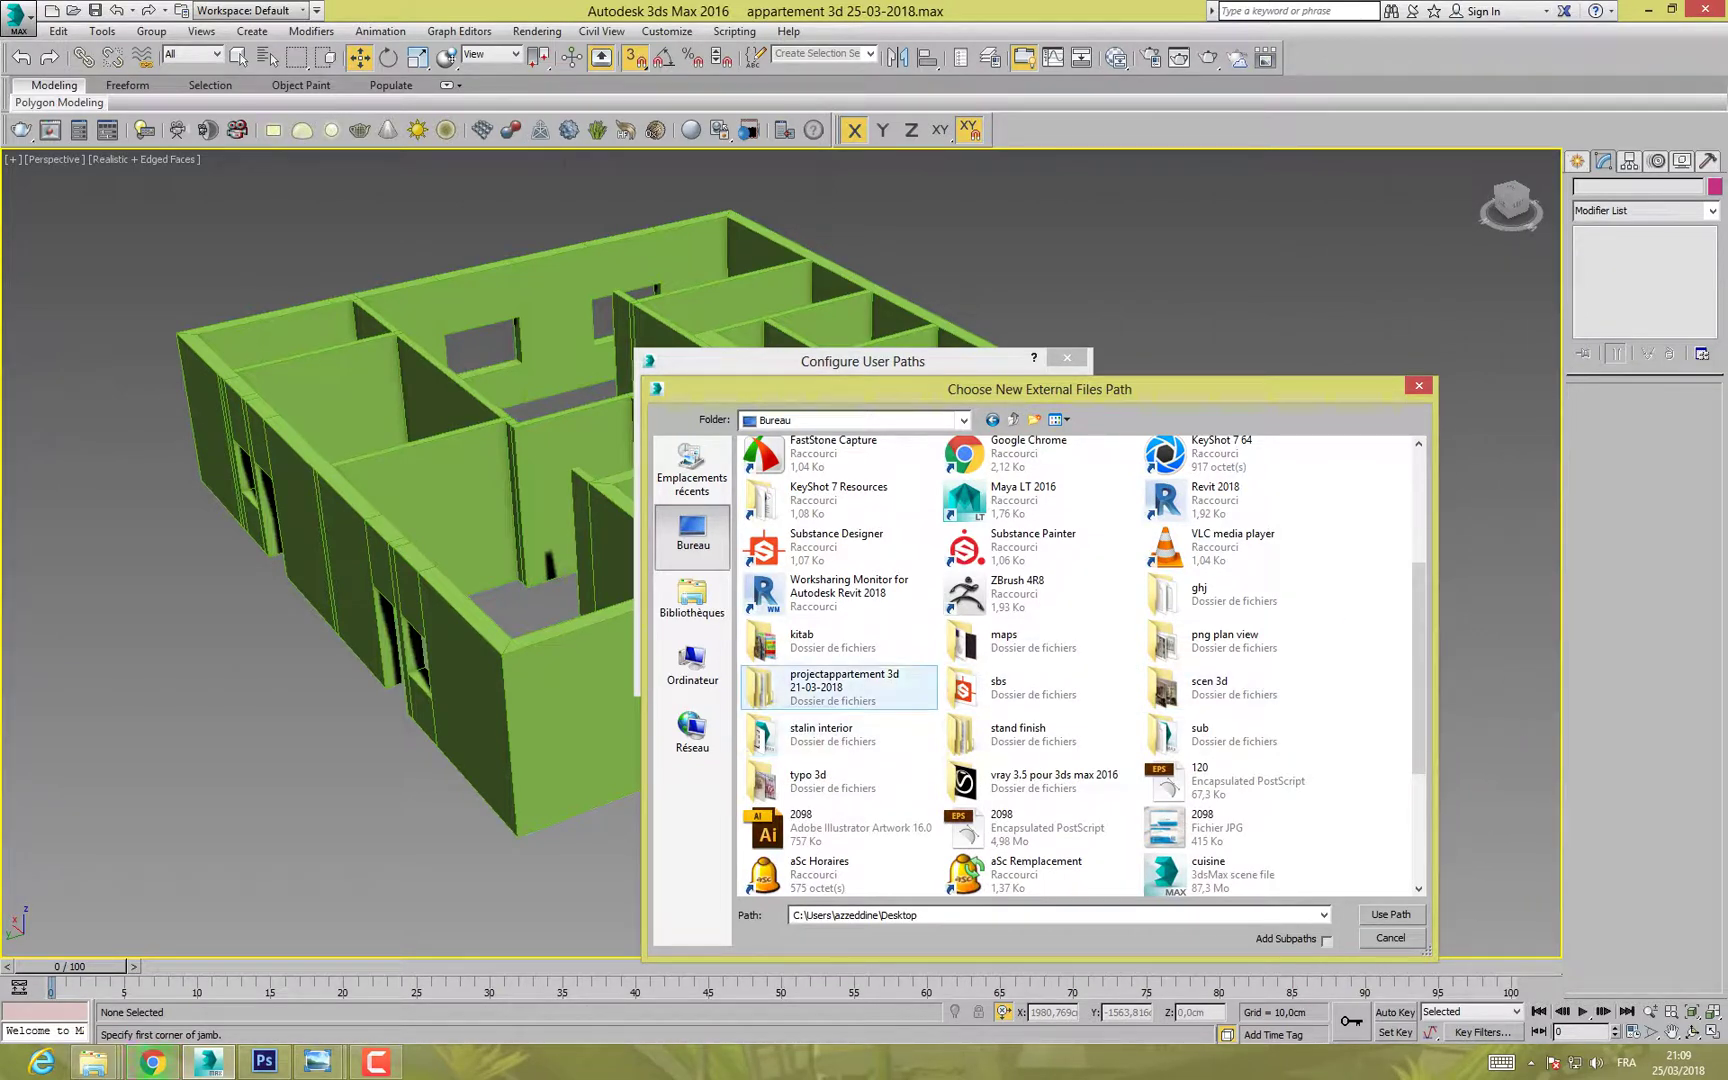
double_click(845, 687)
double_click(776, 551)
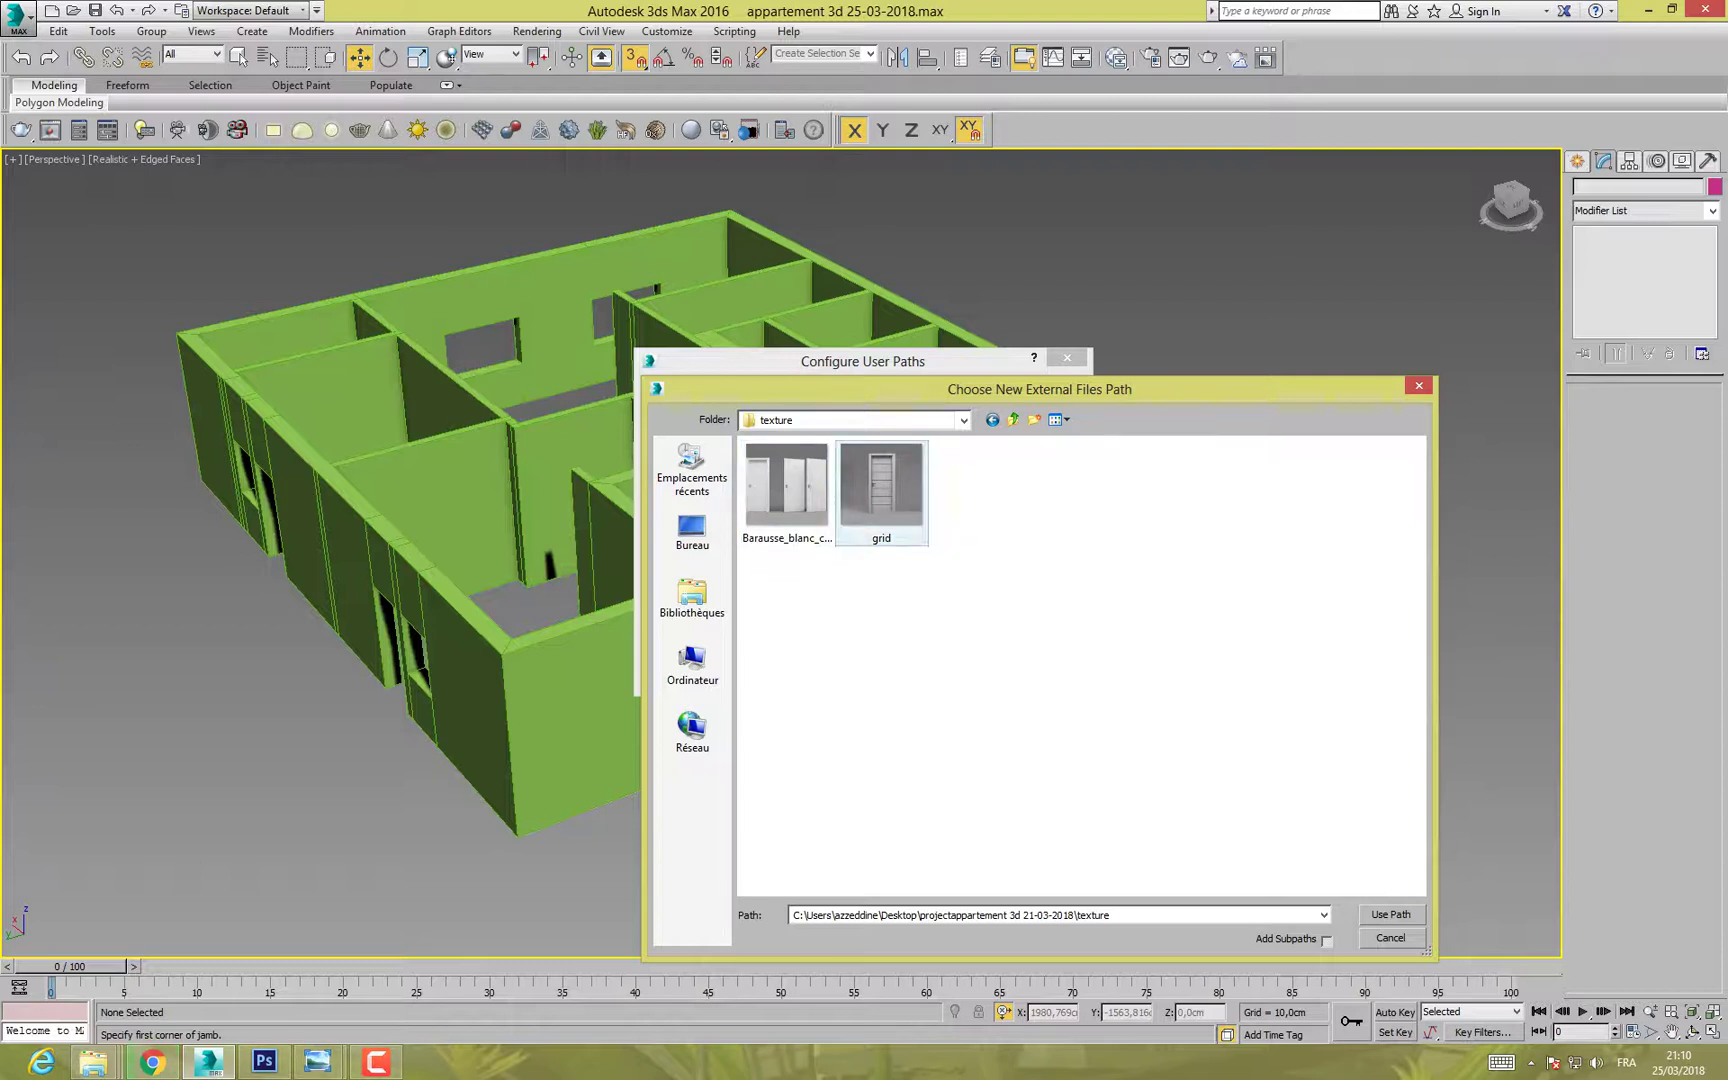
click(963, 420)
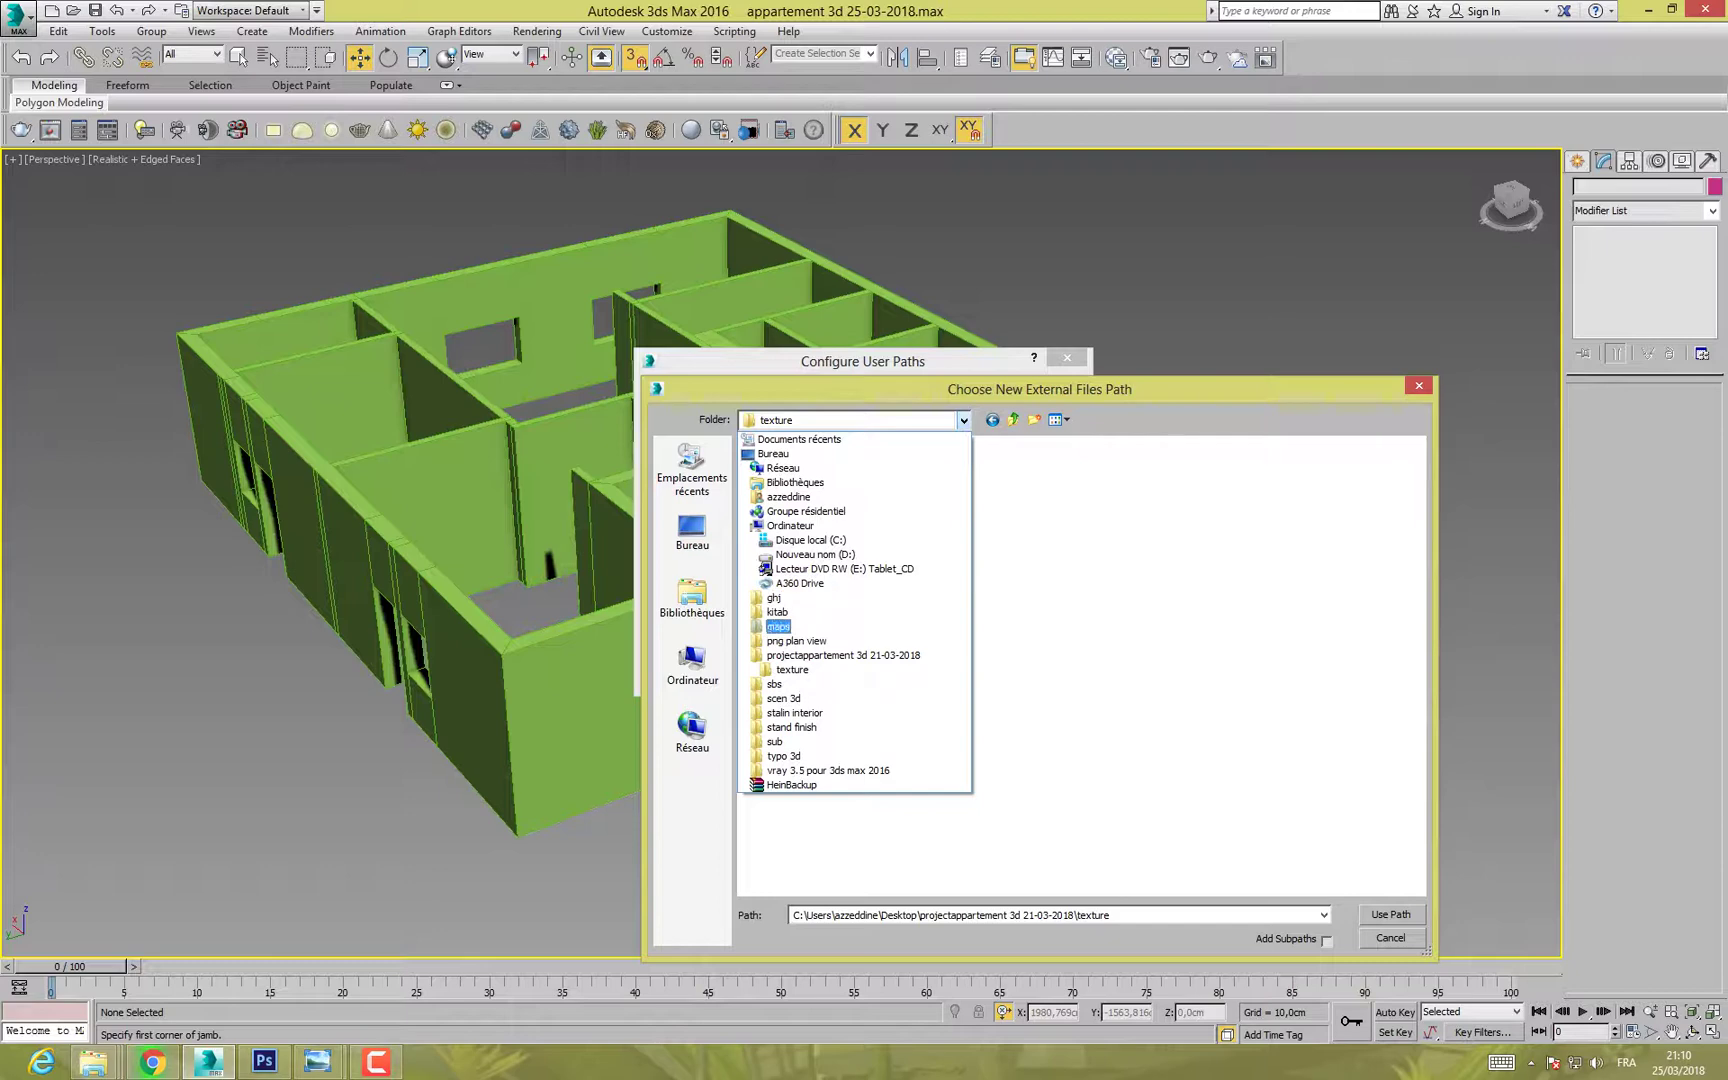
click(843, 655)
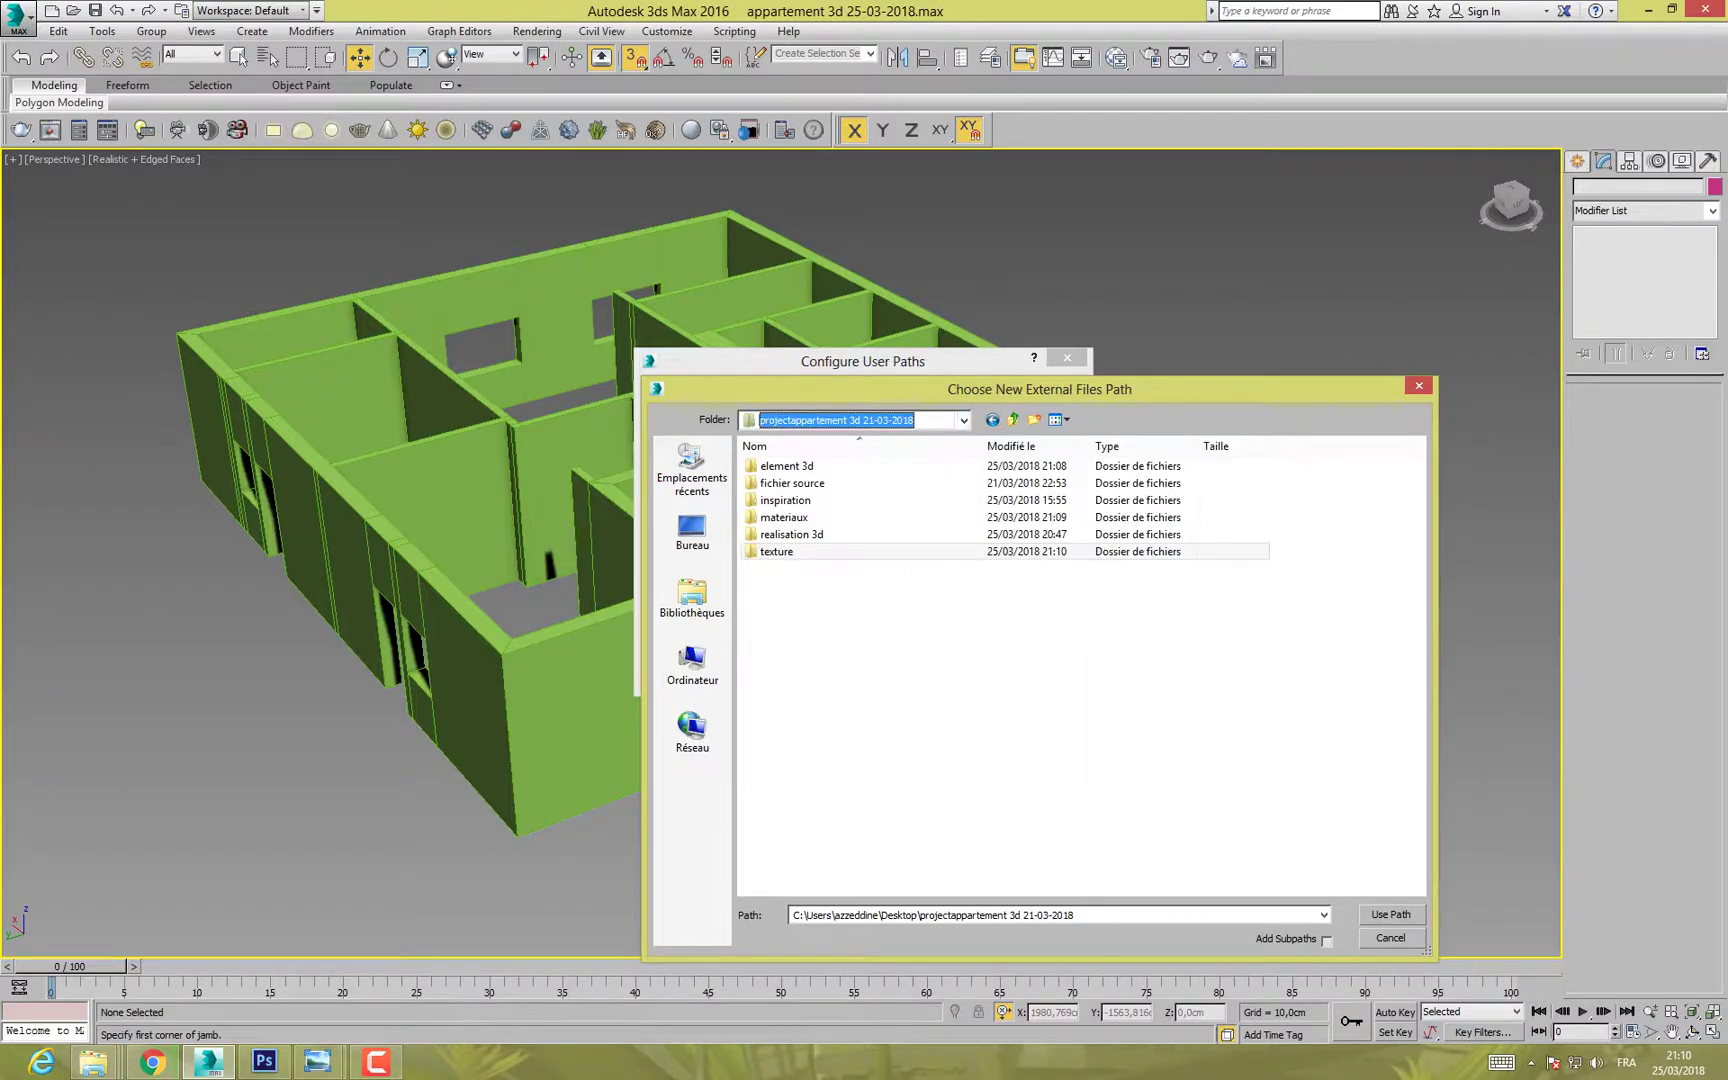
double_click(800, 518)
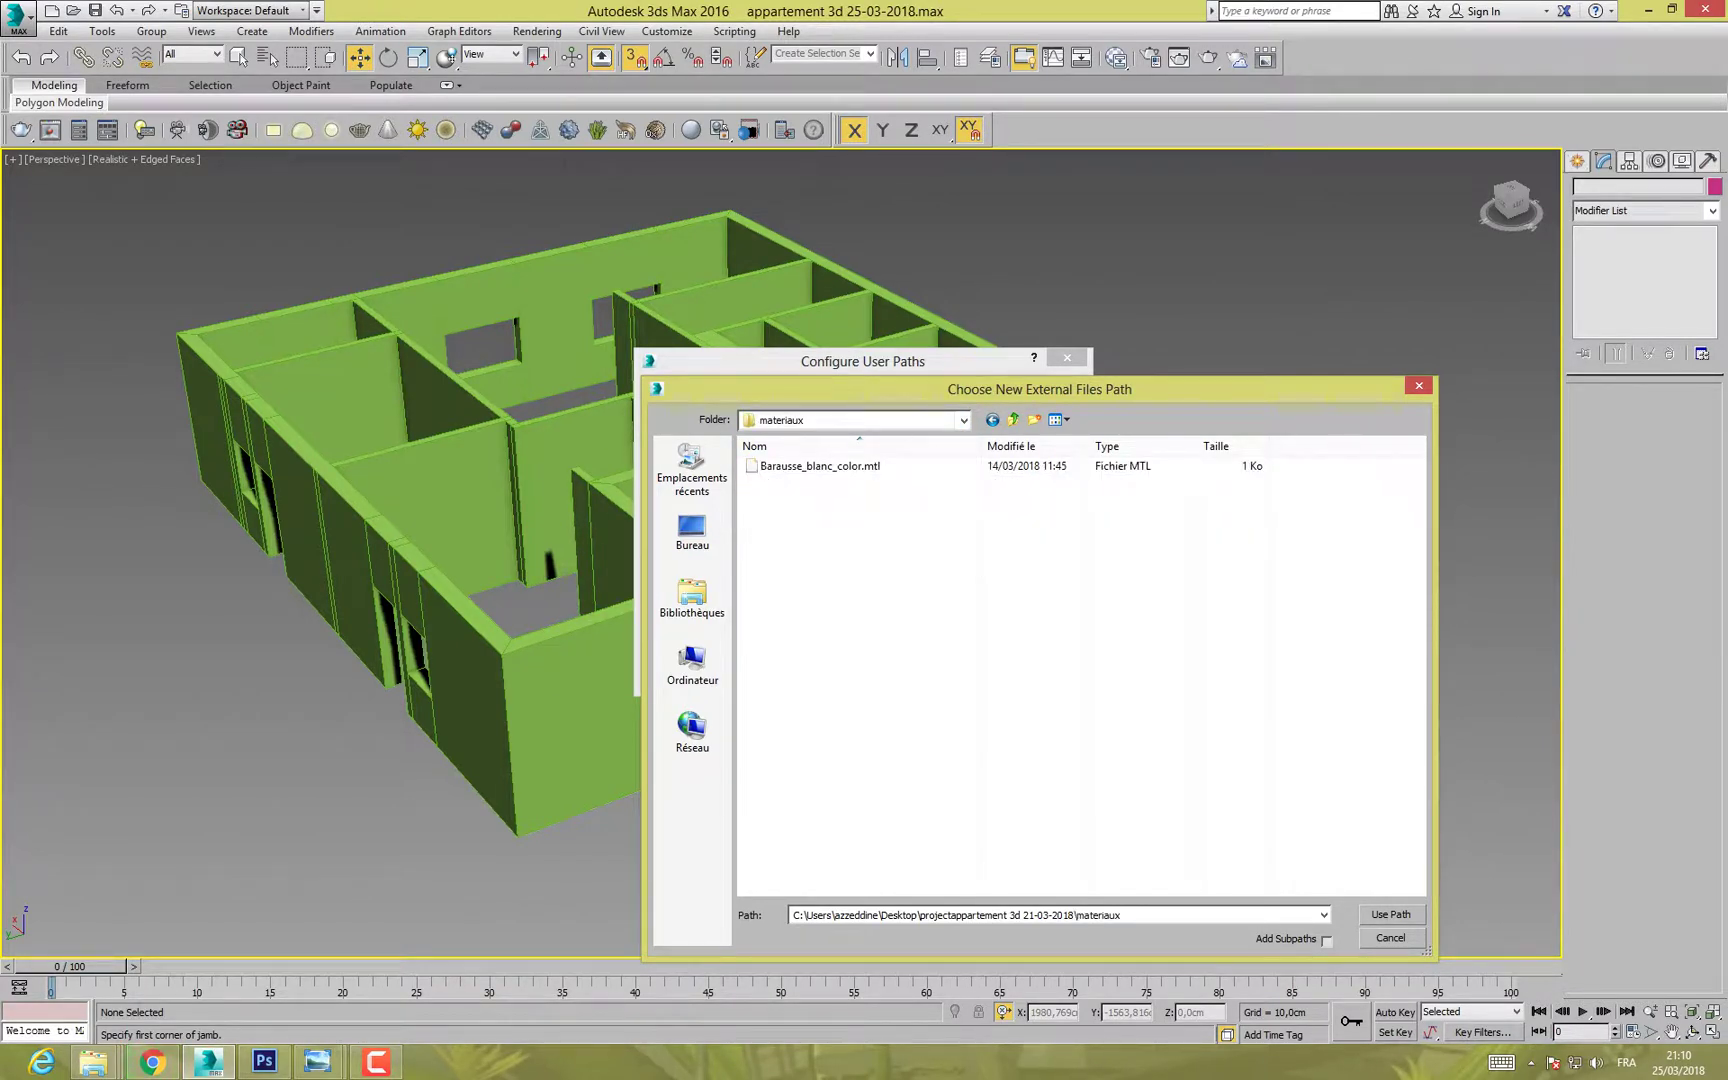
click(1390, 914)
click(961, 665)
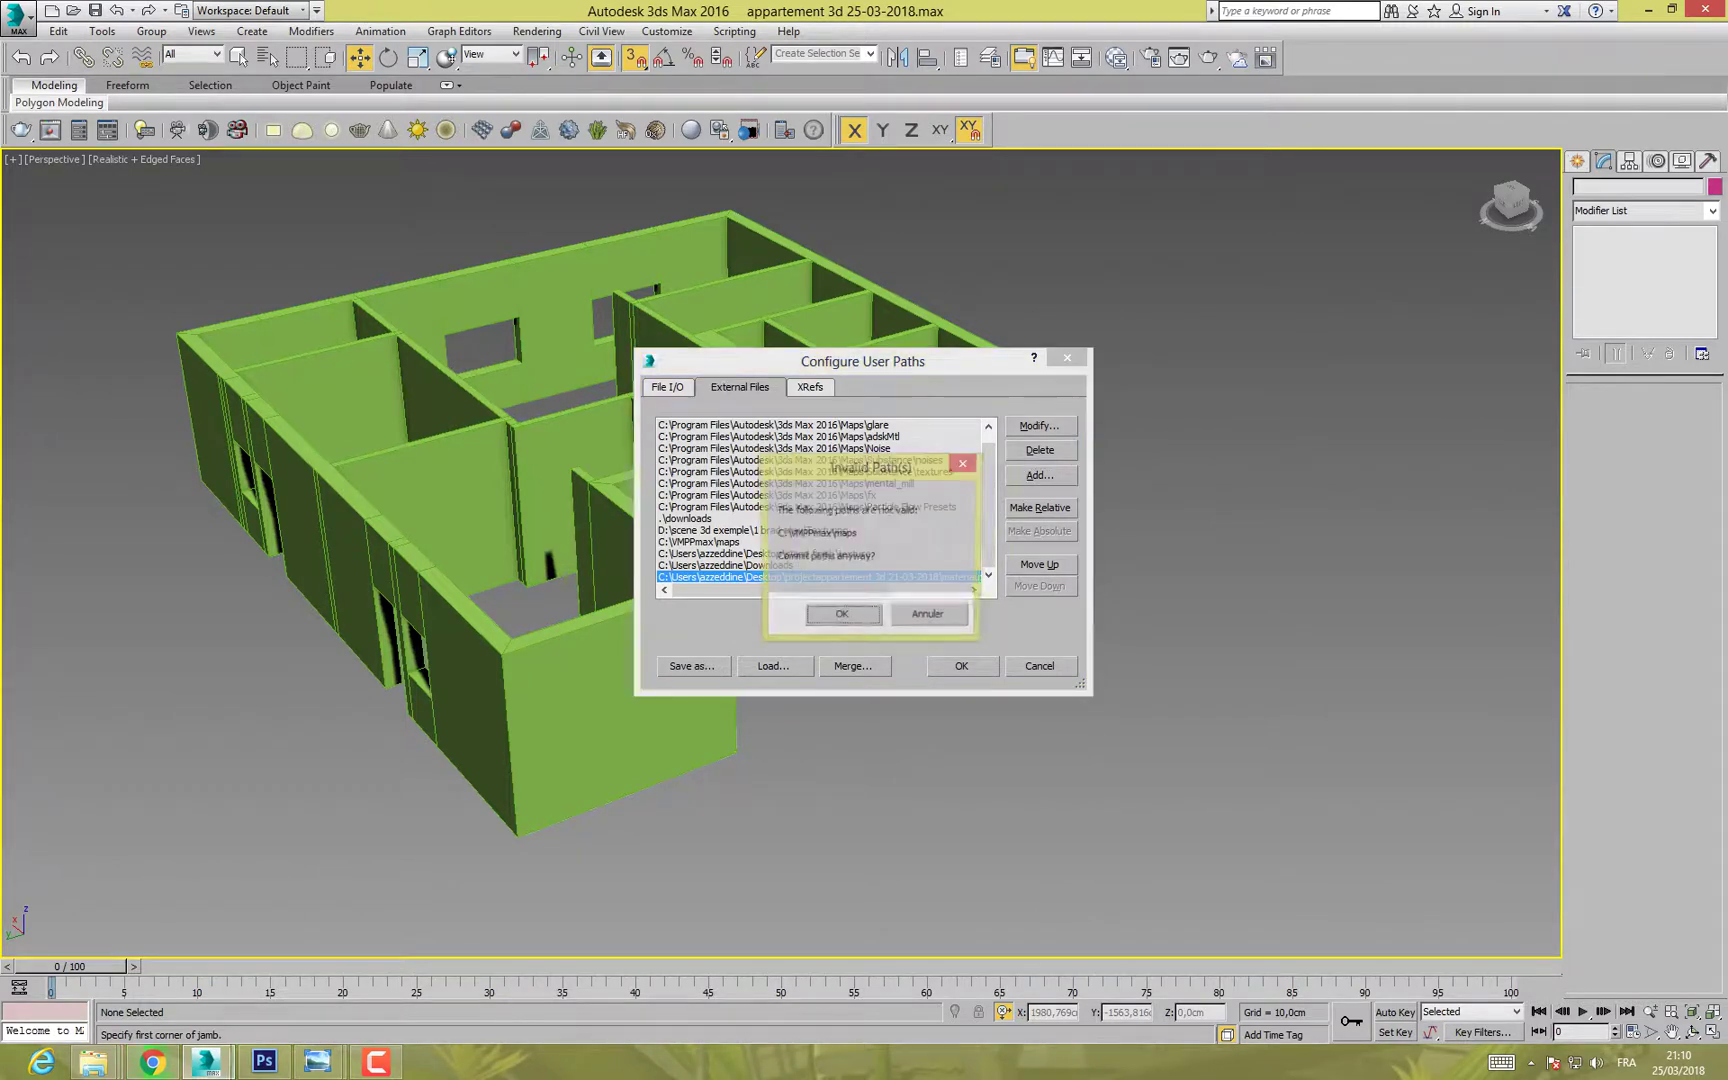
click(842, 620)
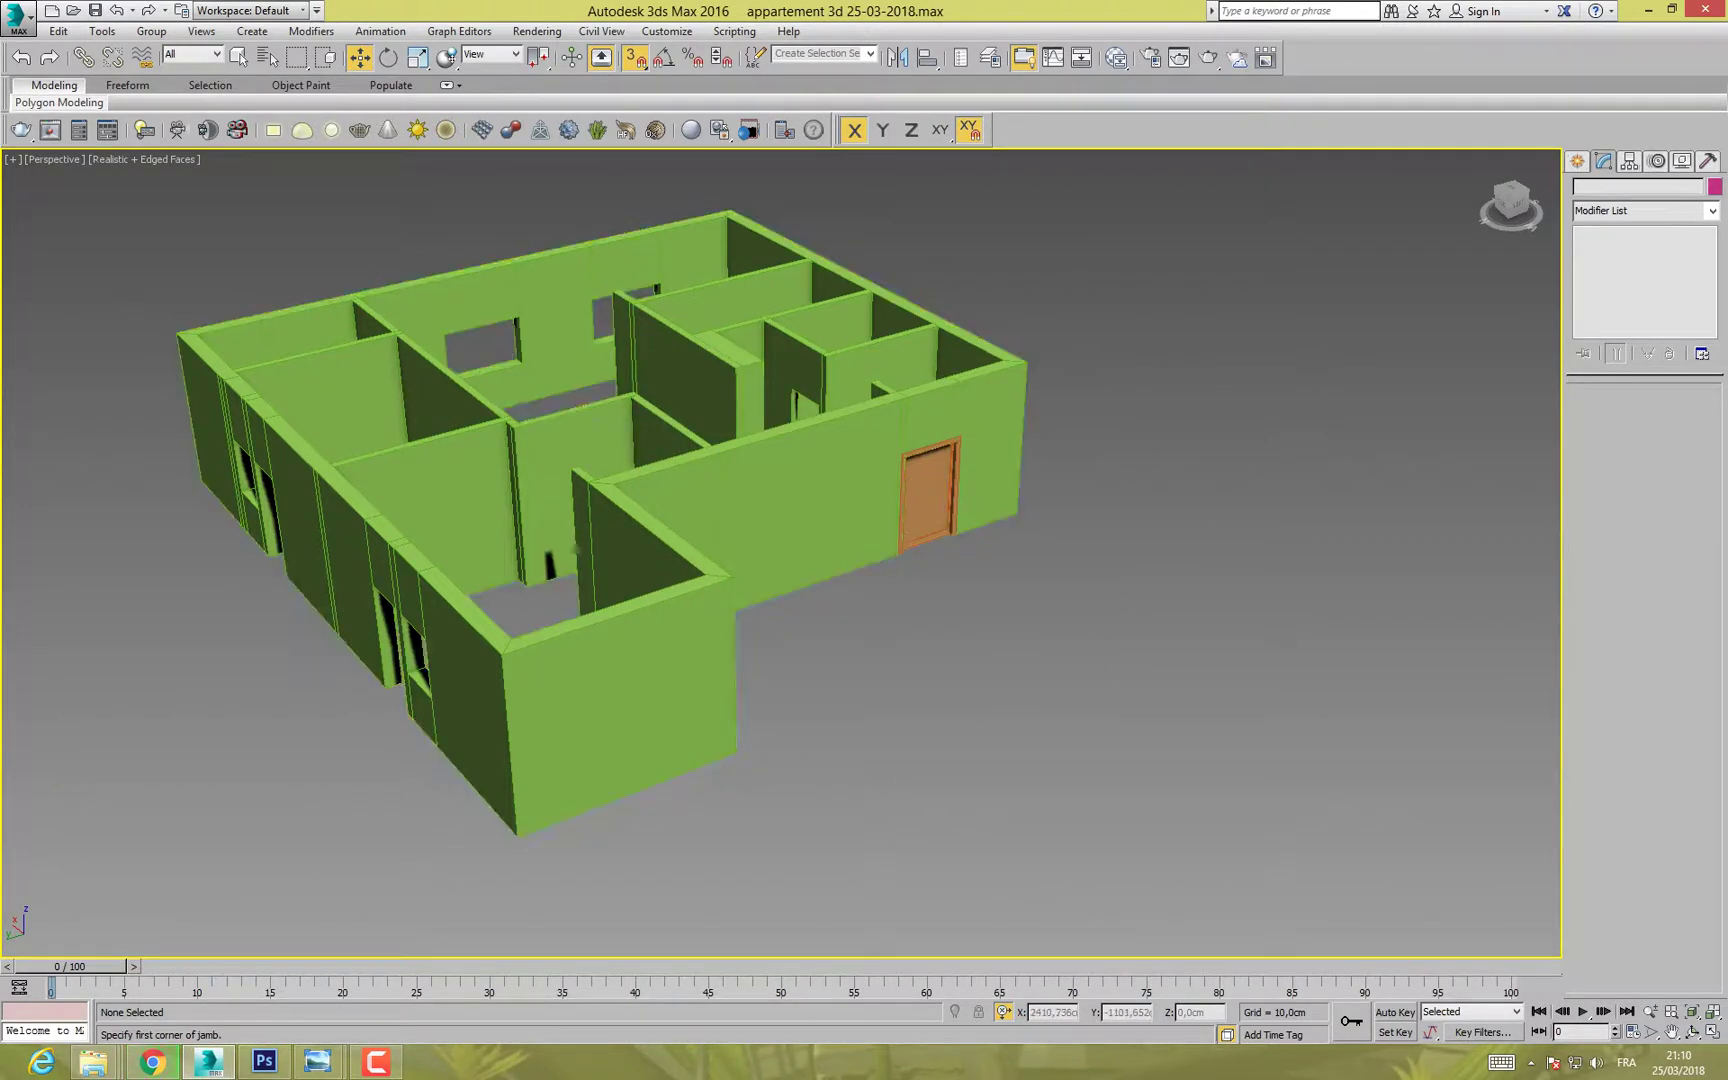
Step: Choose barausse_blanc_color from the door folder inside the project's "element 3d" folder as the file to merge
click(17, 15)
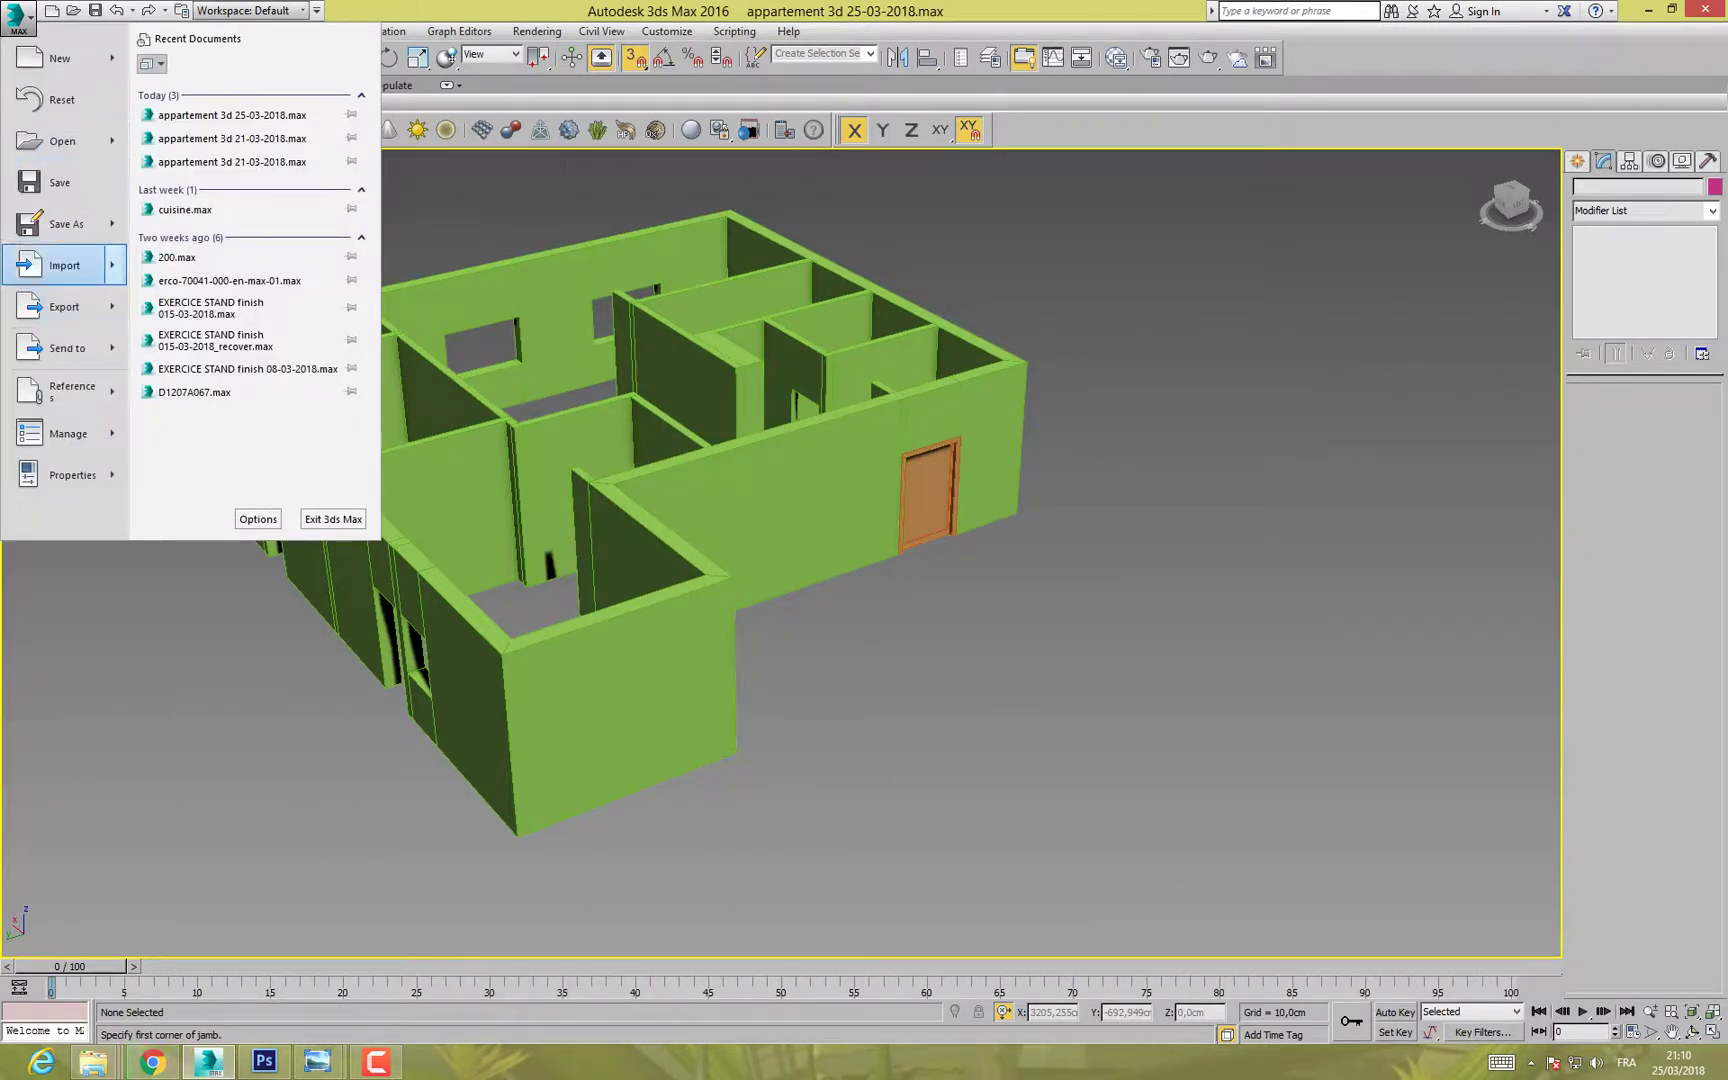
mouse_move(60, 265)
click(195, 140)
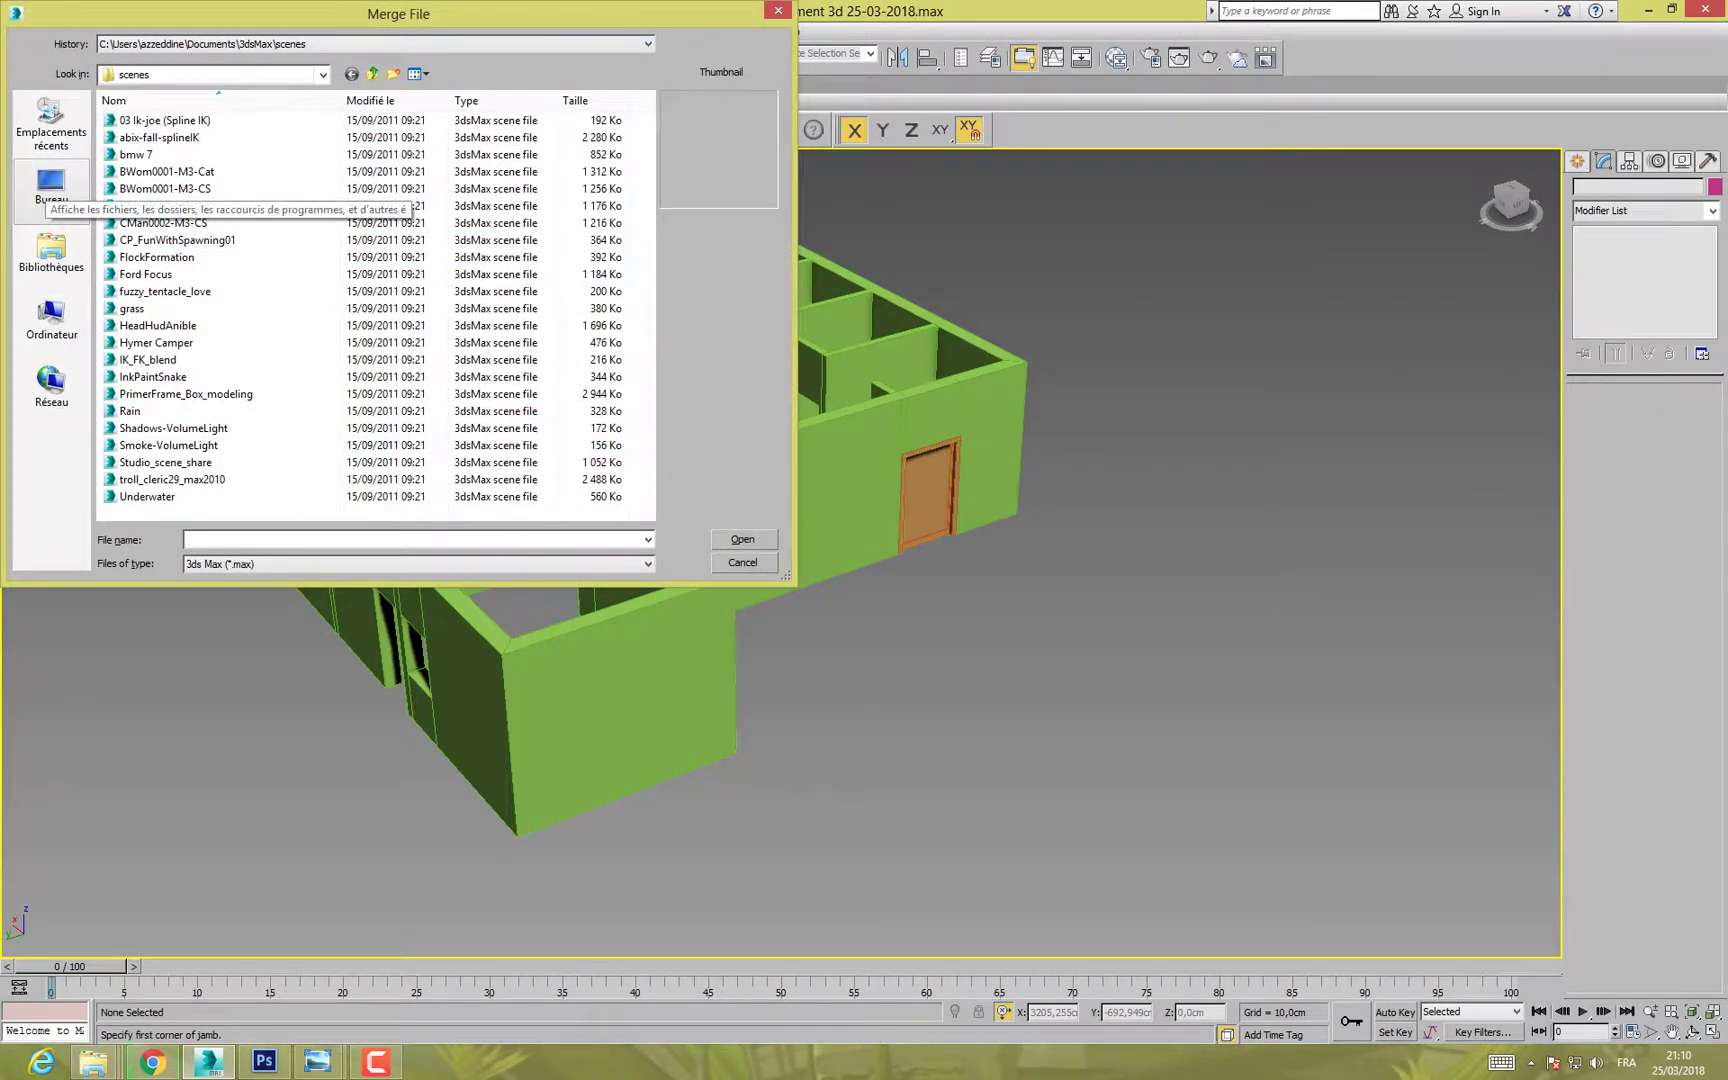
click(51, 185)
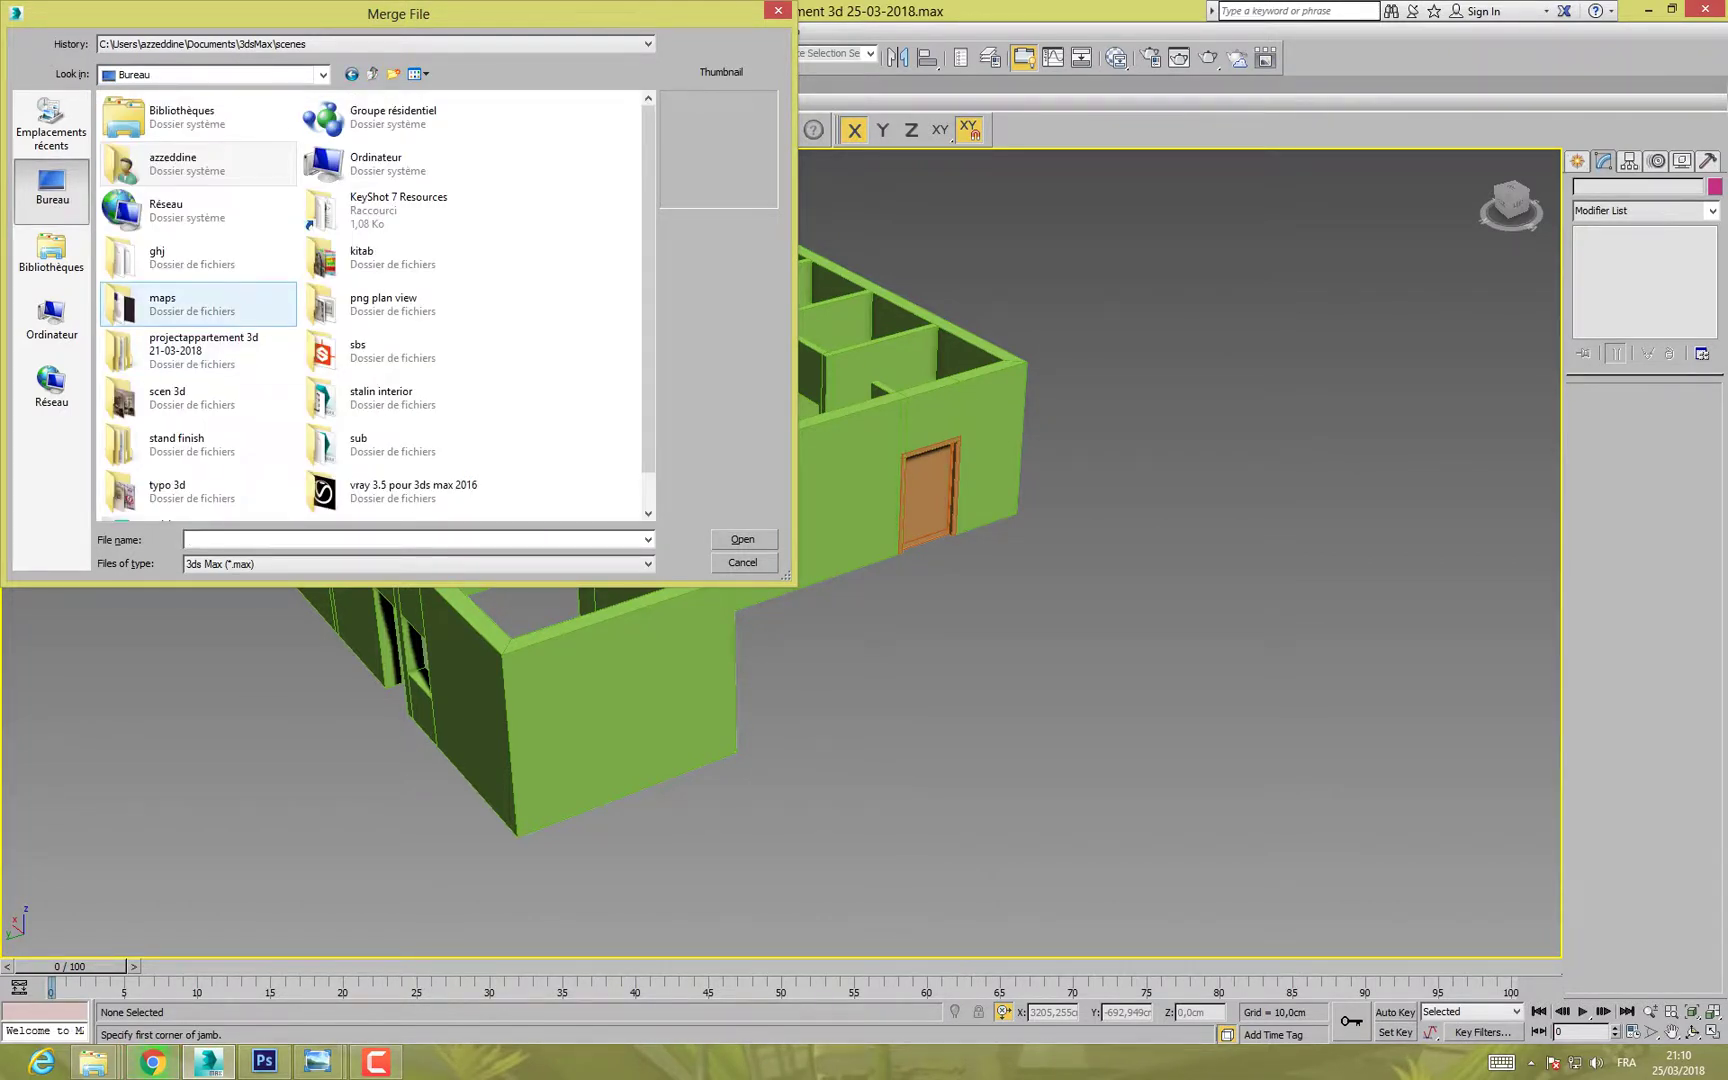
double_click(200, 350)
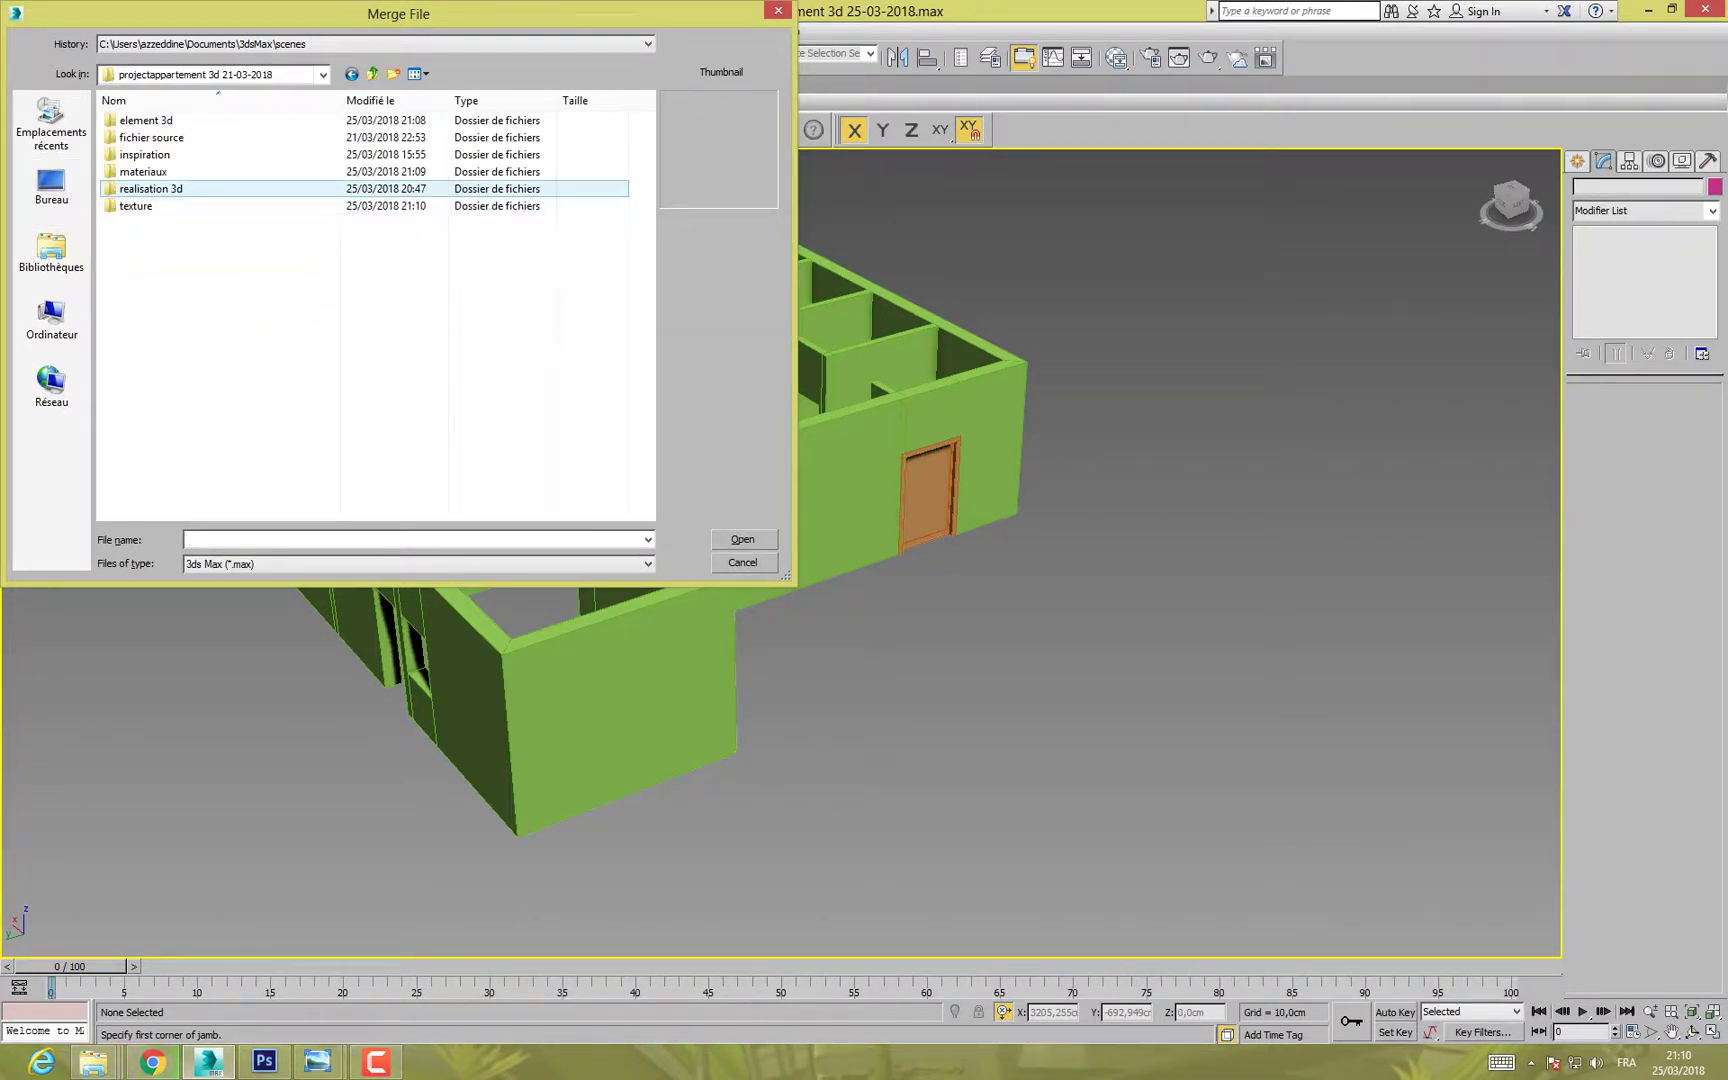
double_click(145, 120)
double_click(145, 120)
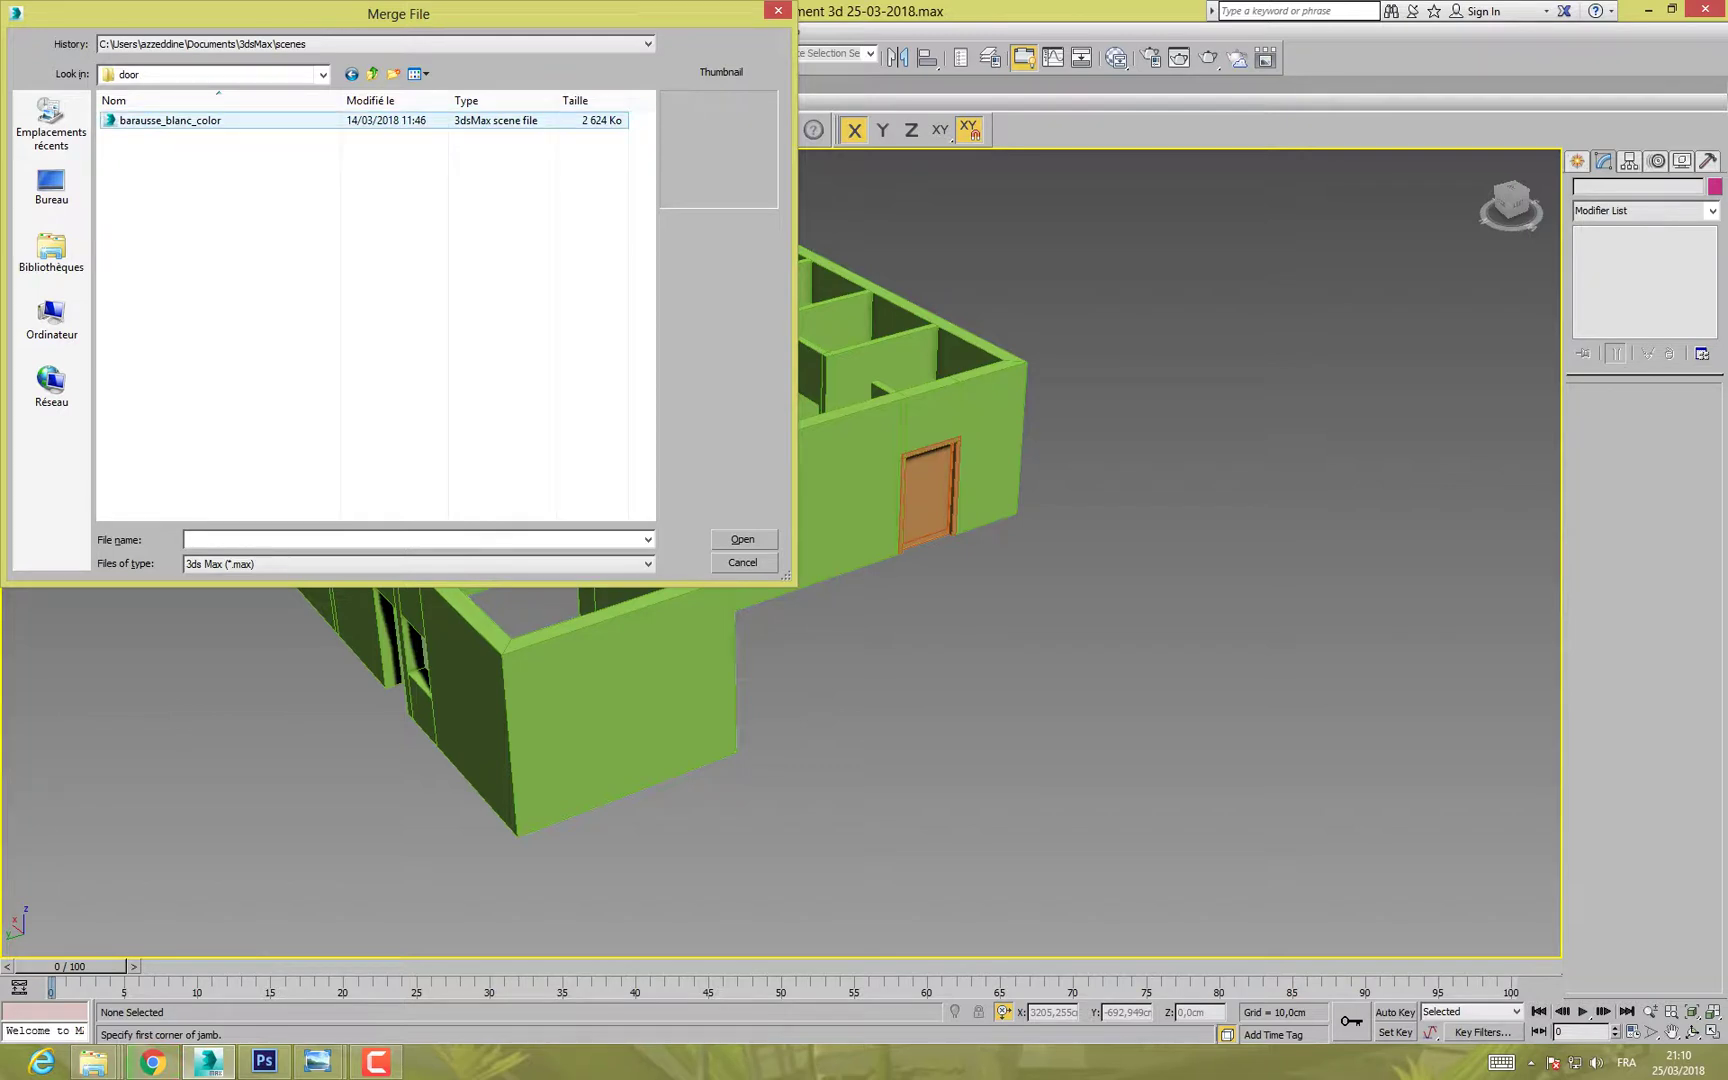
click(160, 120)
click(742, 540)
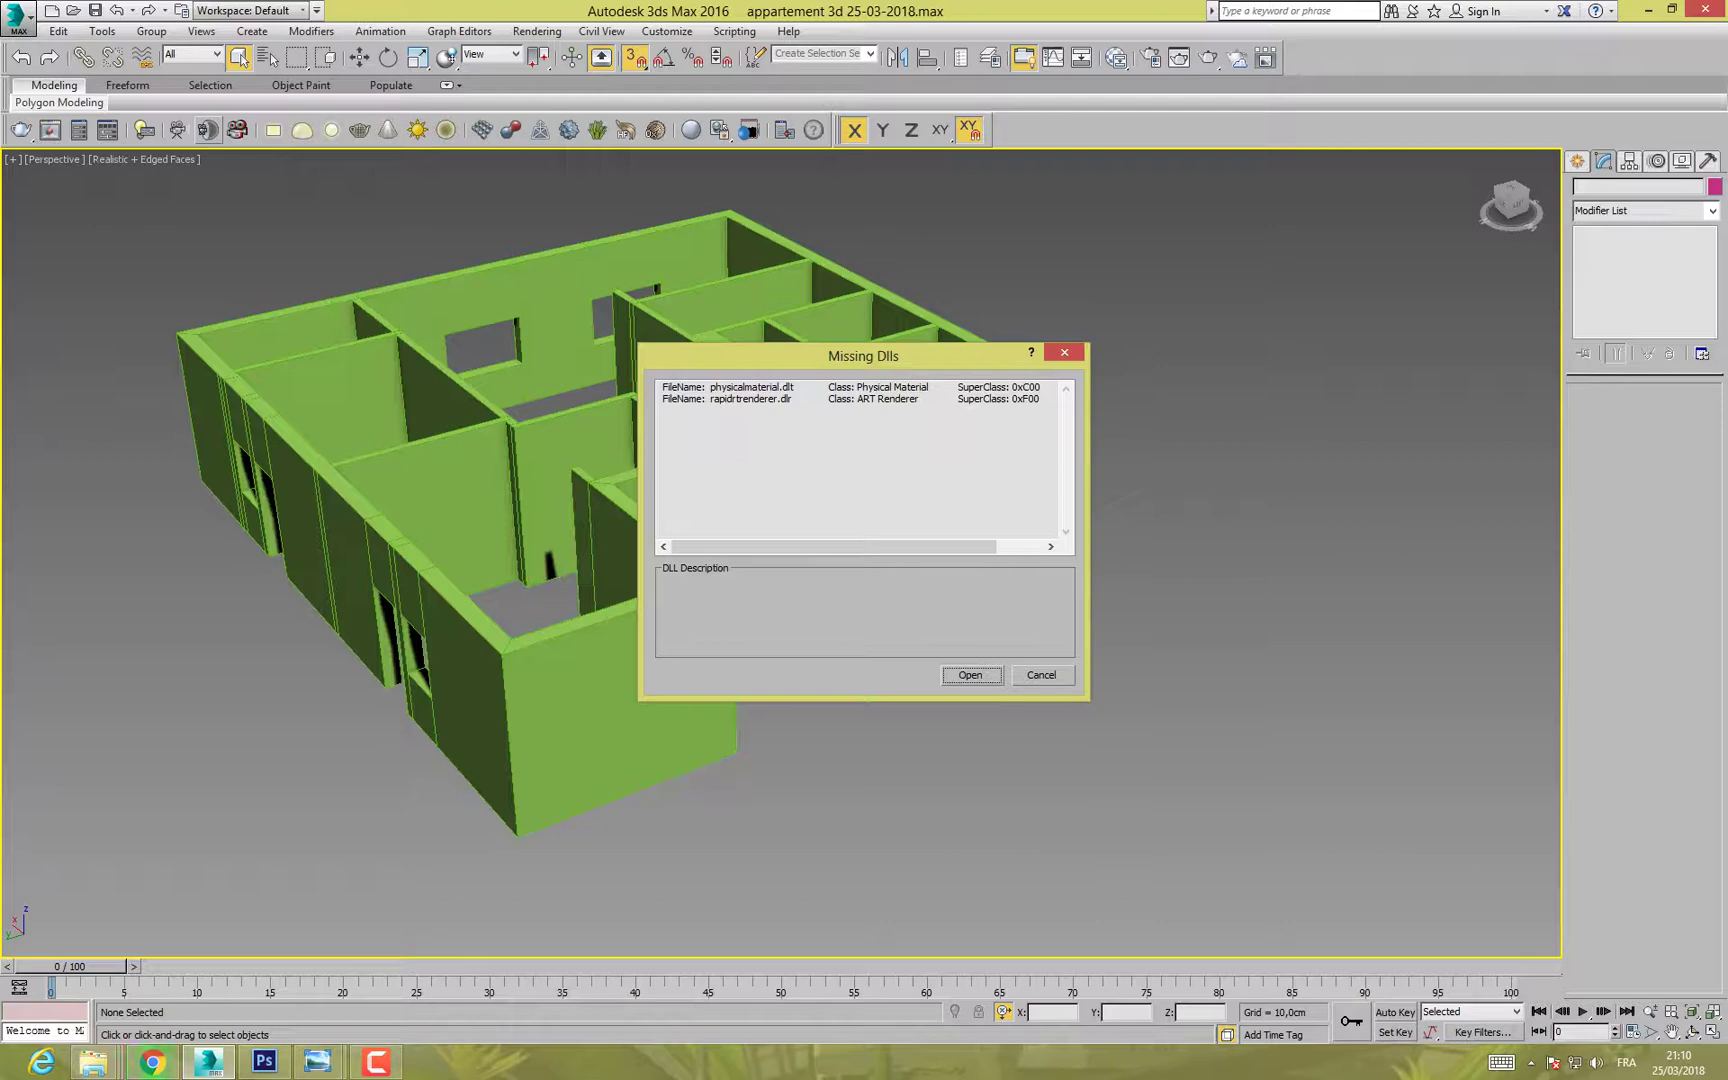
Step: Open the file despite the missing DLLs and merge all of its objects into the scene
click(971, 675)
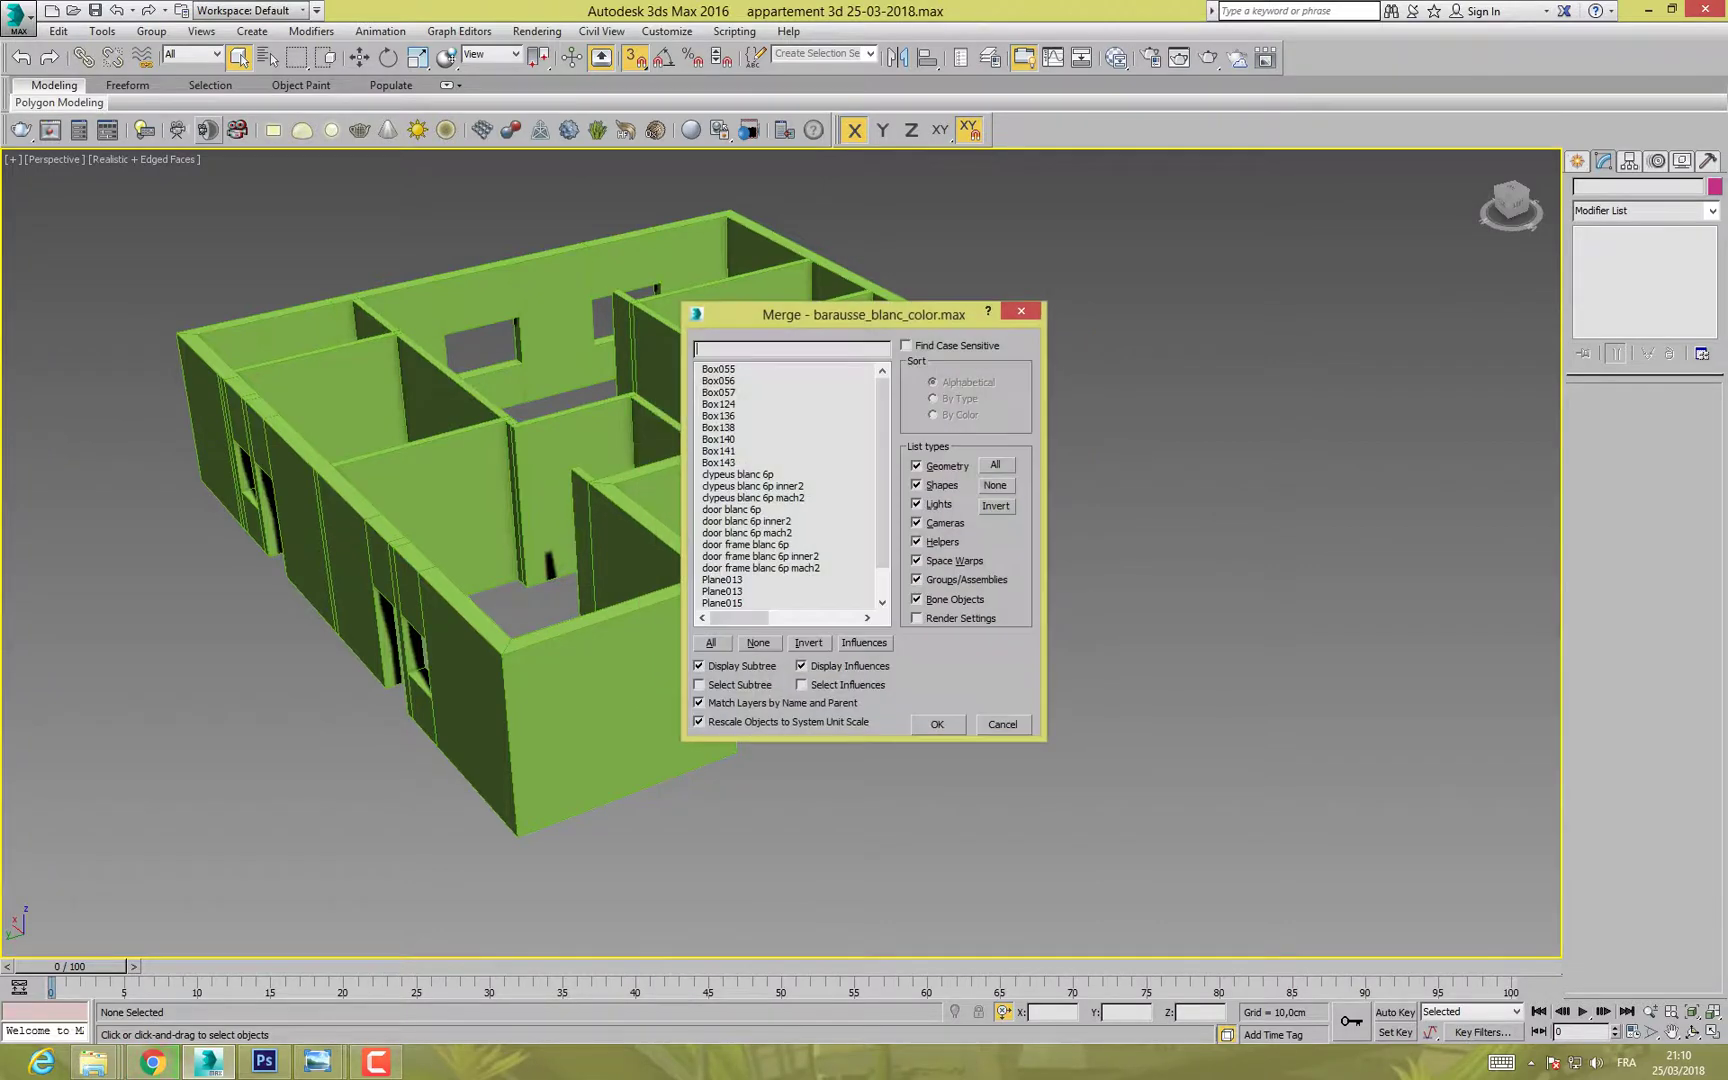
click(711, 642)
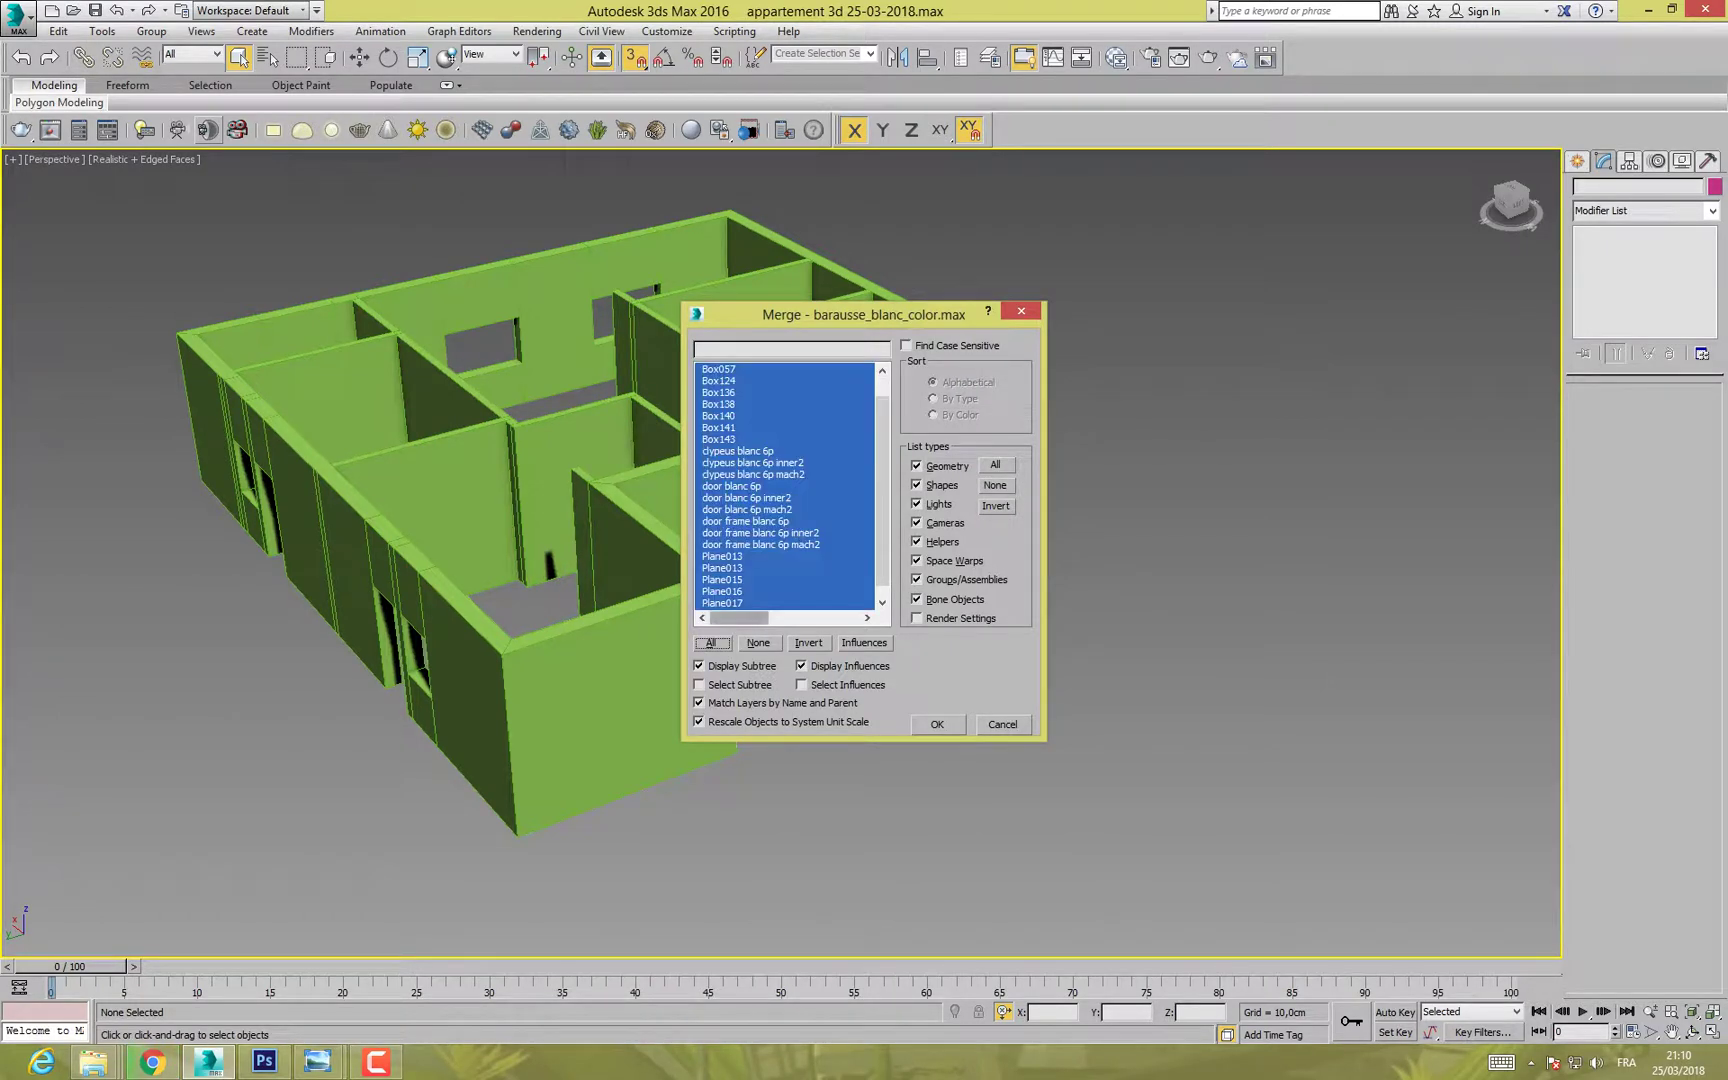
key(Return)
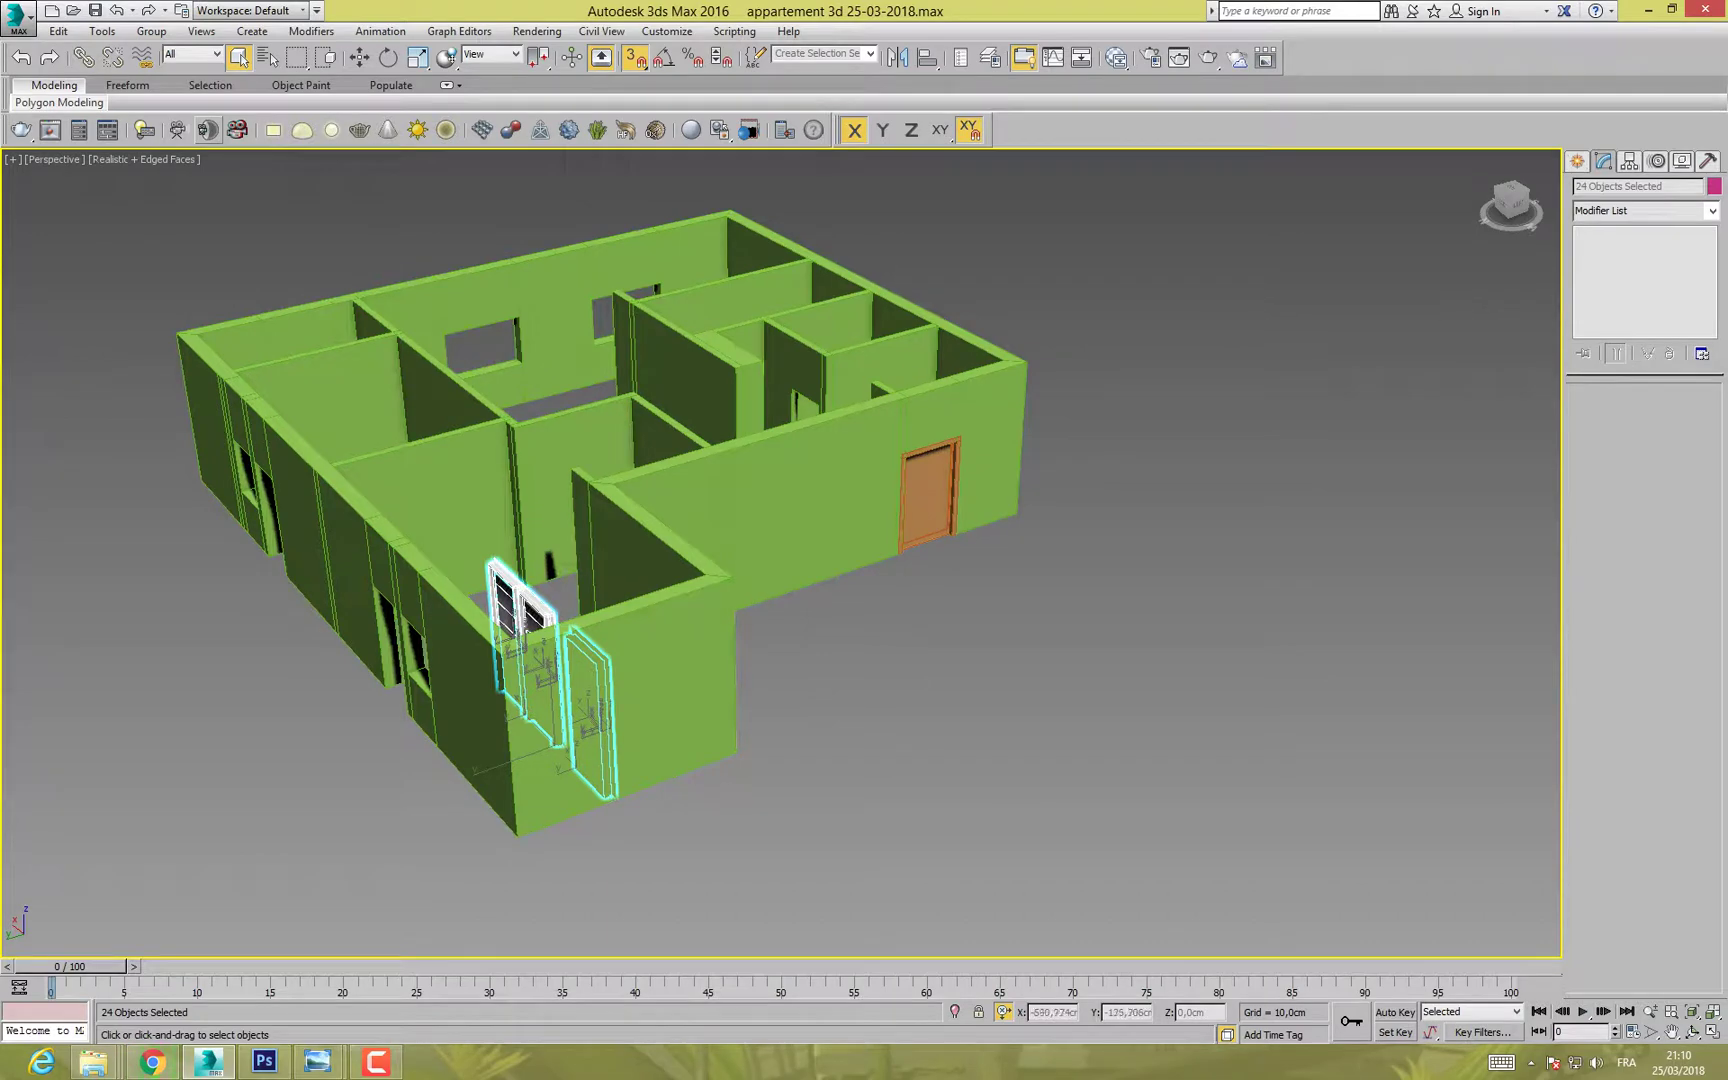
Step: Isolate the merged door models and frame them closely in the perspective view
key(z)
middle_drag(730, 760, 410, 645)
scroll(660, 690, down, 2)
alt+middle_drag(662, 626, 642, 621)
scroll(642, 621, up, 4)
scroll(642, 621, down, 4)
click(822, 764)
scroll(830, 673, up, 4)
alt+middle_drag(872, 596, 890, 722)
middle_drag(740, 480, 897, 617)
middle_drag(750, 575, 671, 607)
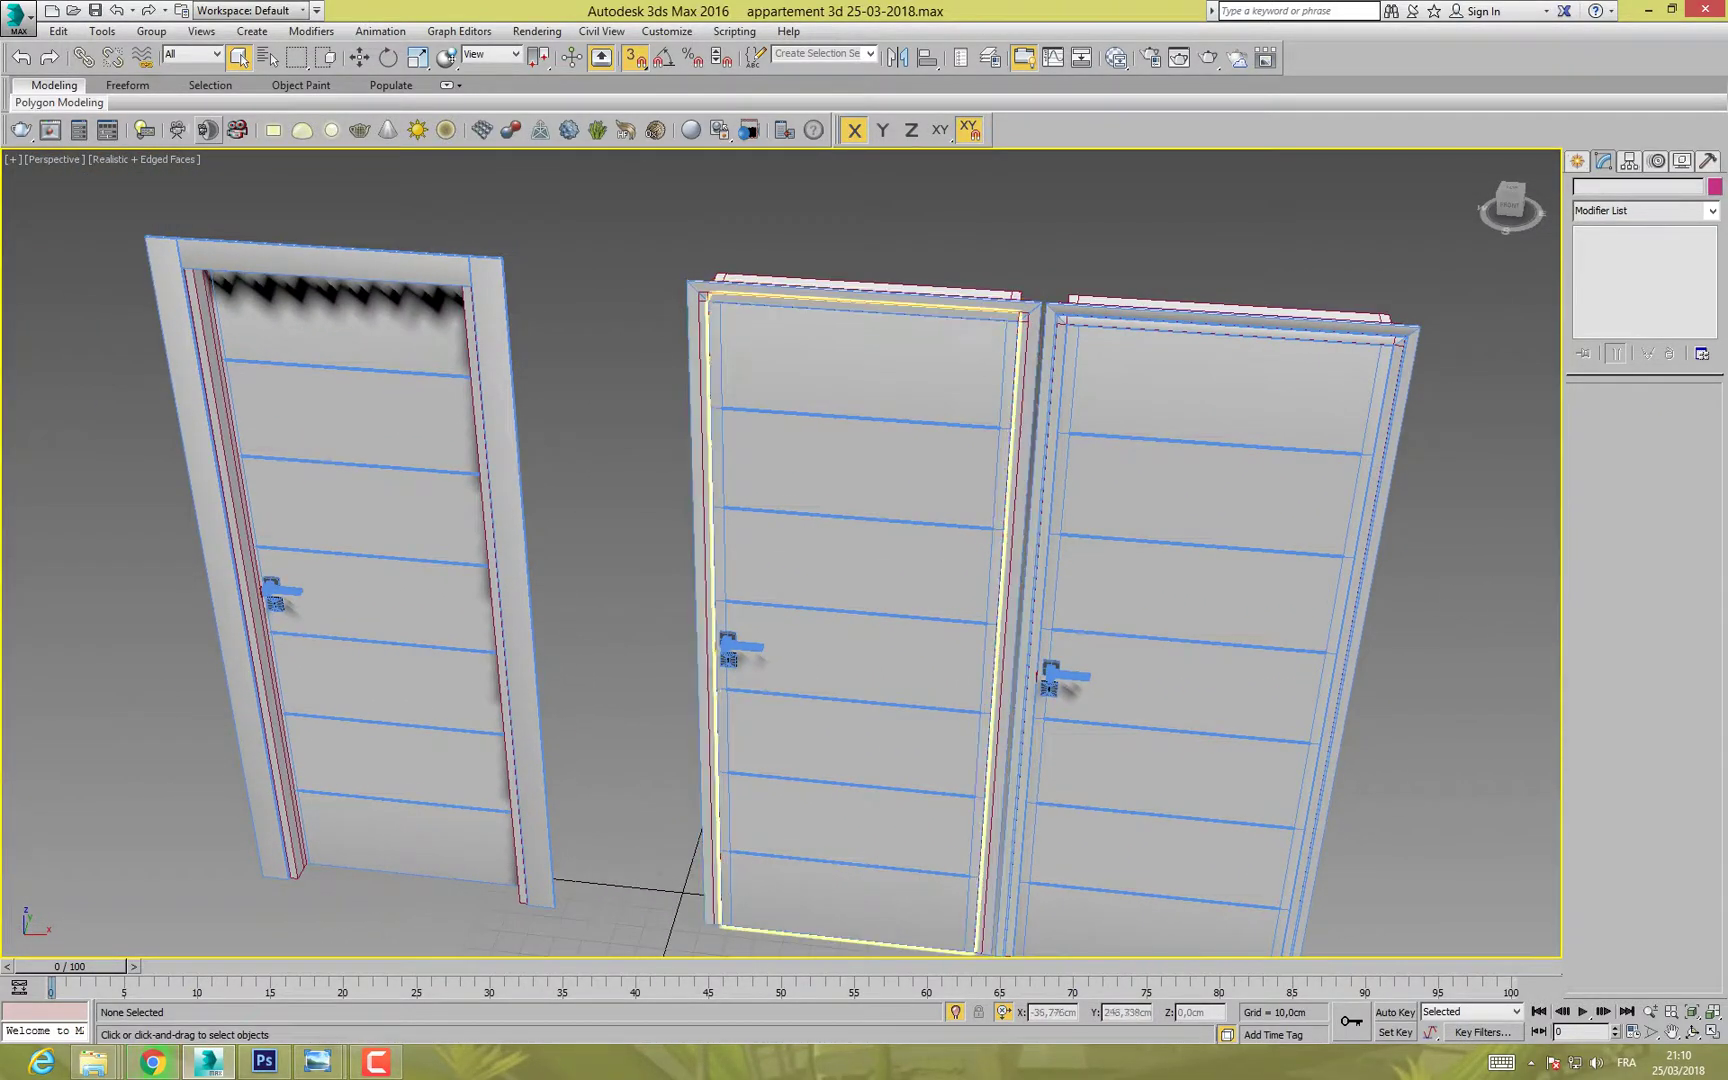
Step: Examine the tops and frame profiles of the two adjoining doors, selecting the surround of the one farthest from the single door
scroll(1108, 307, up, 5)
middle_drag(1108, 307, 660, 470)
scroll(772, 445, down, 3)
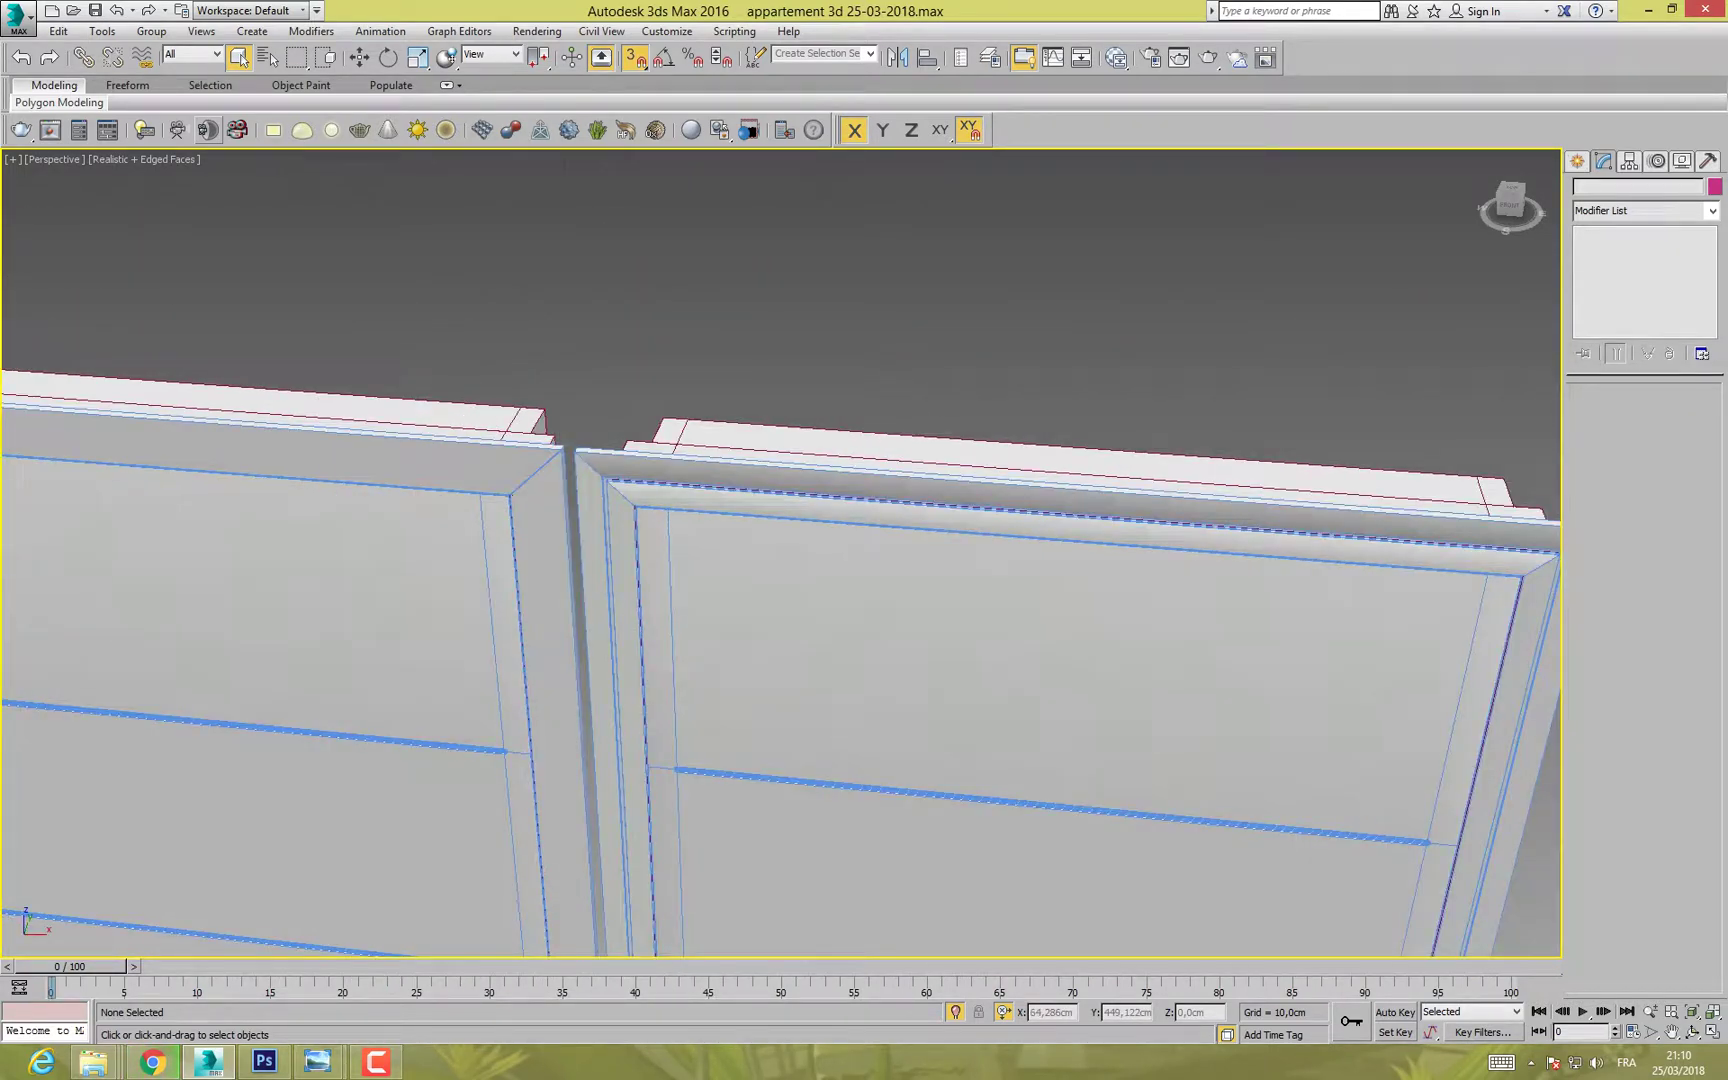
alt+middle_drag(770, 500, 833, 640)
scroll(770, 532, up, 4)
middle_drag(580, 270, 450, 605)
scroll(890, 660, up, 4)
scroll(900, 668, down, 3)
click(890, 640)
scroll(720, 480, down, 5)
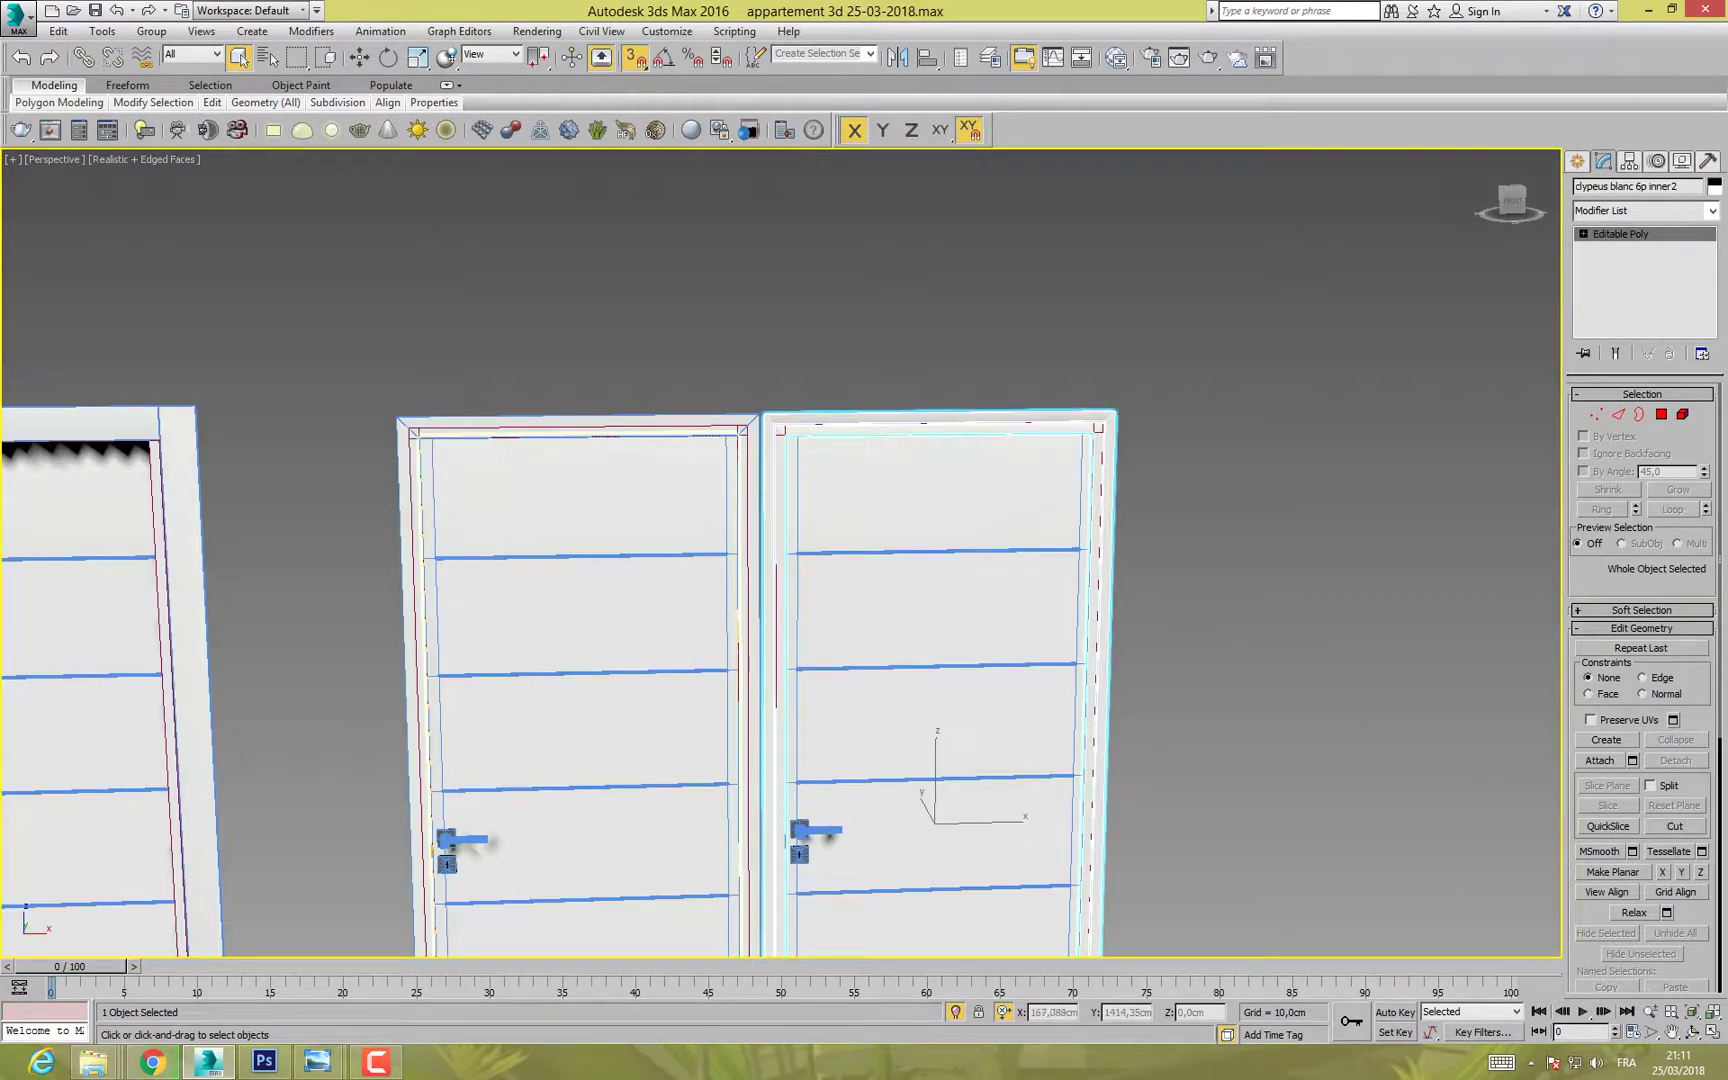
scroll(710, 430, down, 5)
scroll(786, 451, up, 6)
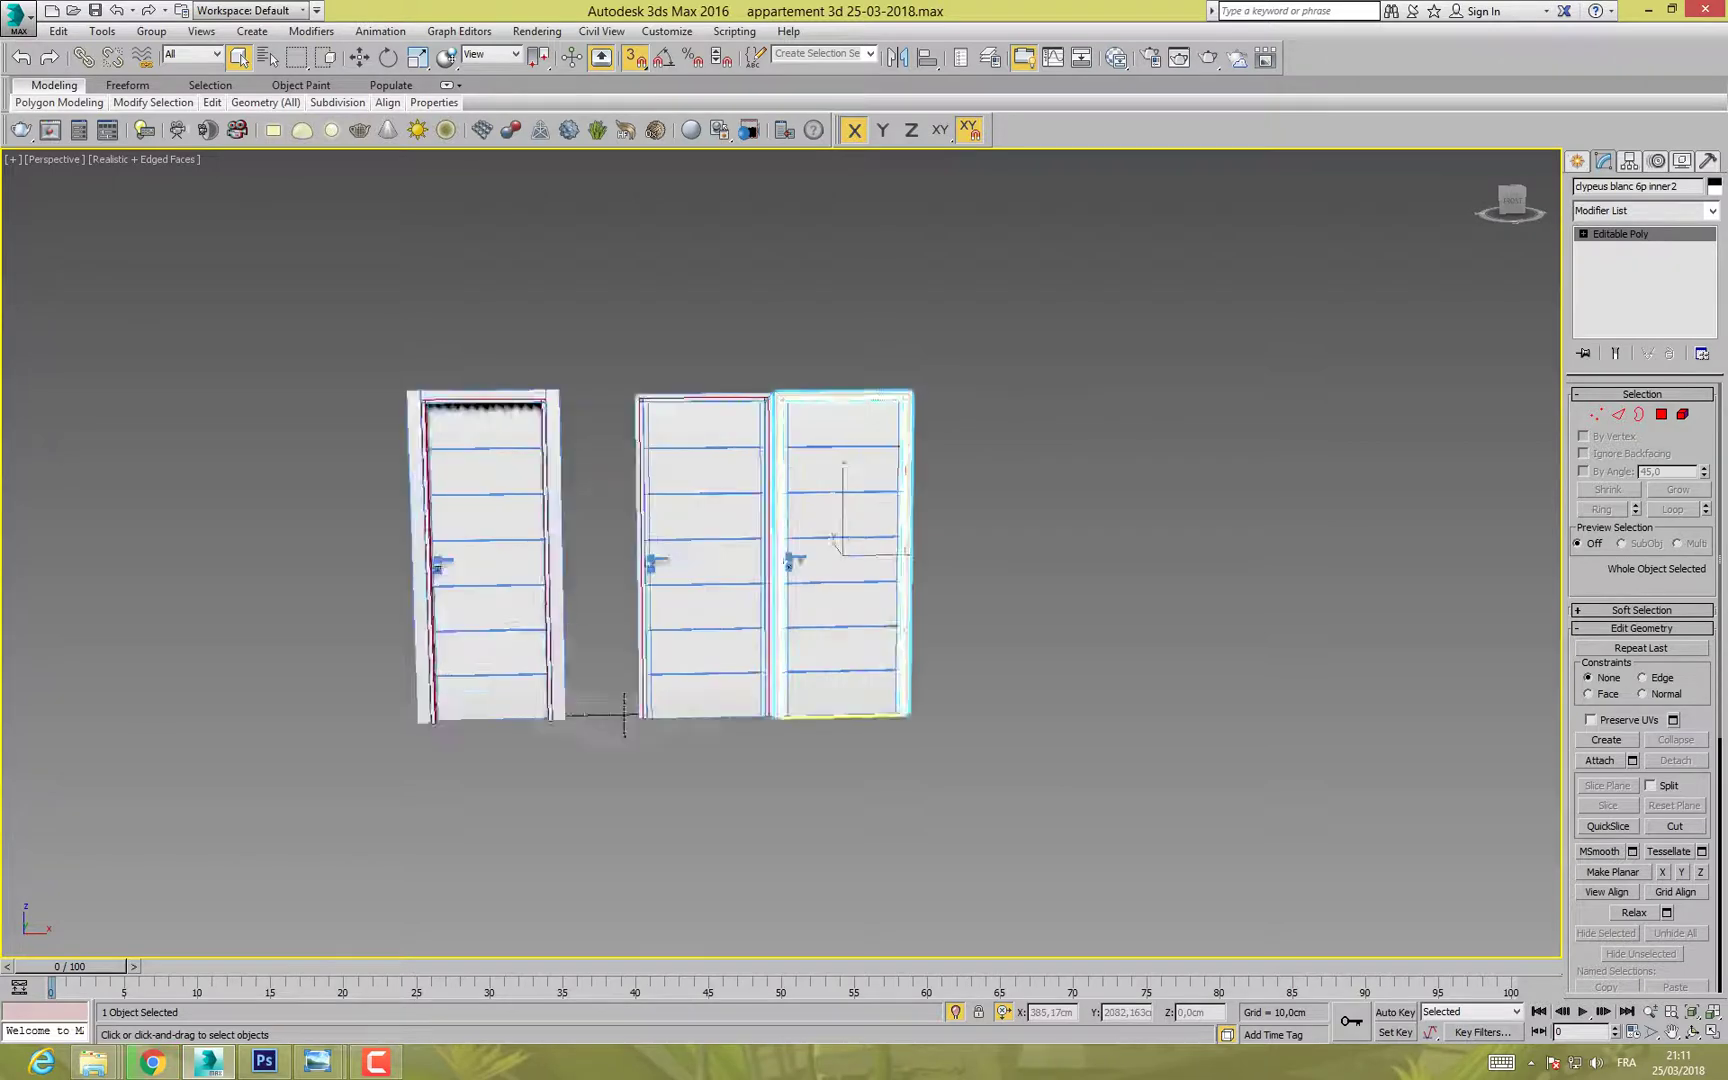
scroll(1340, 420, down, 5)
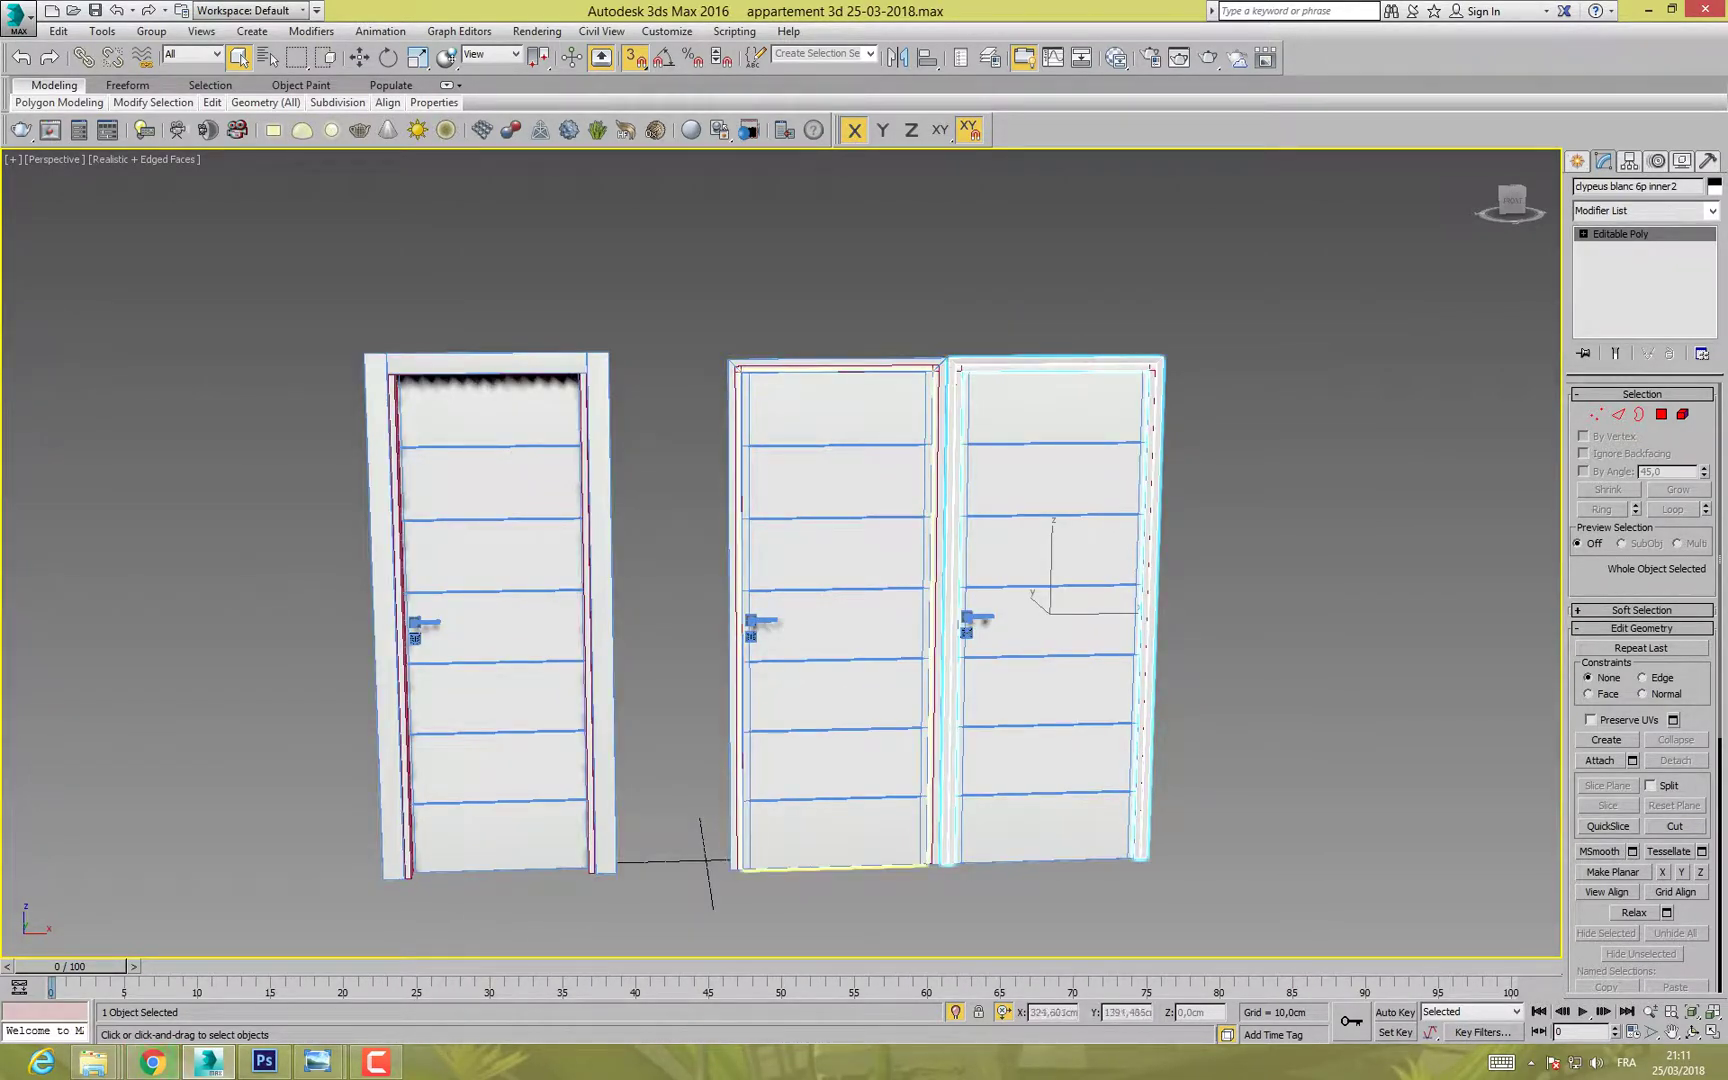
Step: Delete the two adjoining doors with their frames and handles, keeping only the separate single door
drag(696, 293, 816, 521)
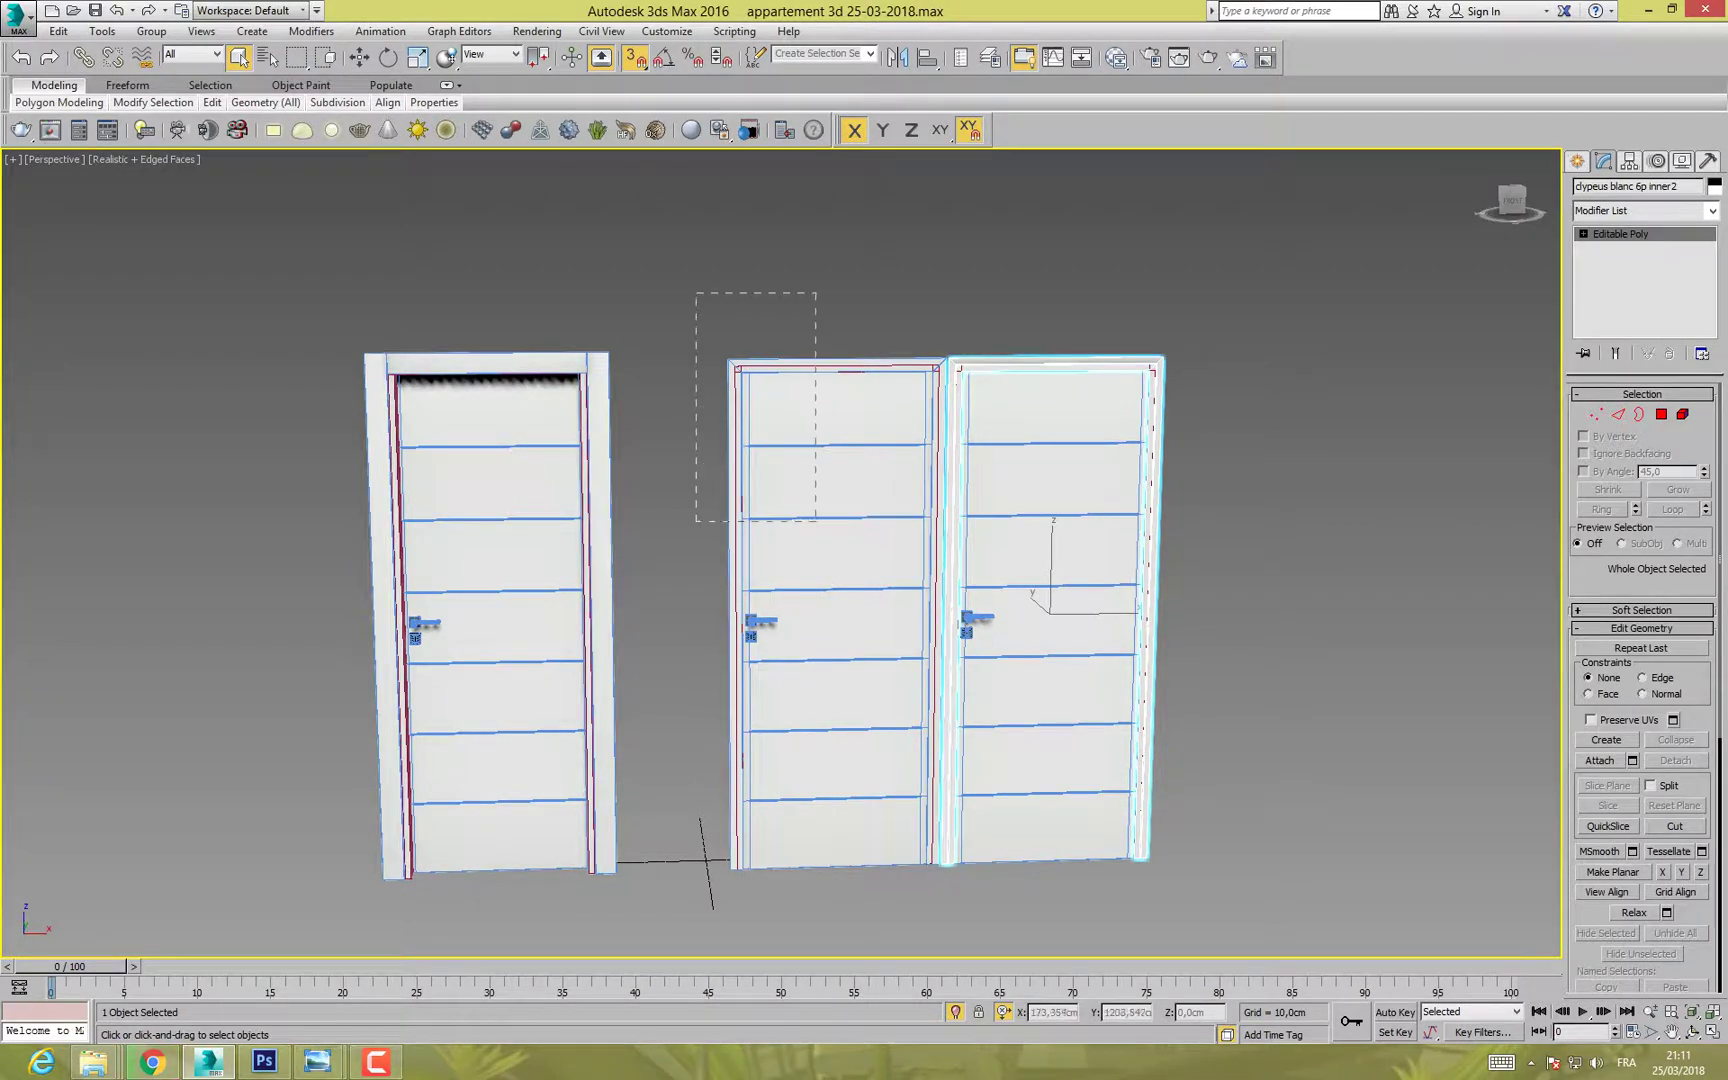
drag(1286, 953, 1286, 953)
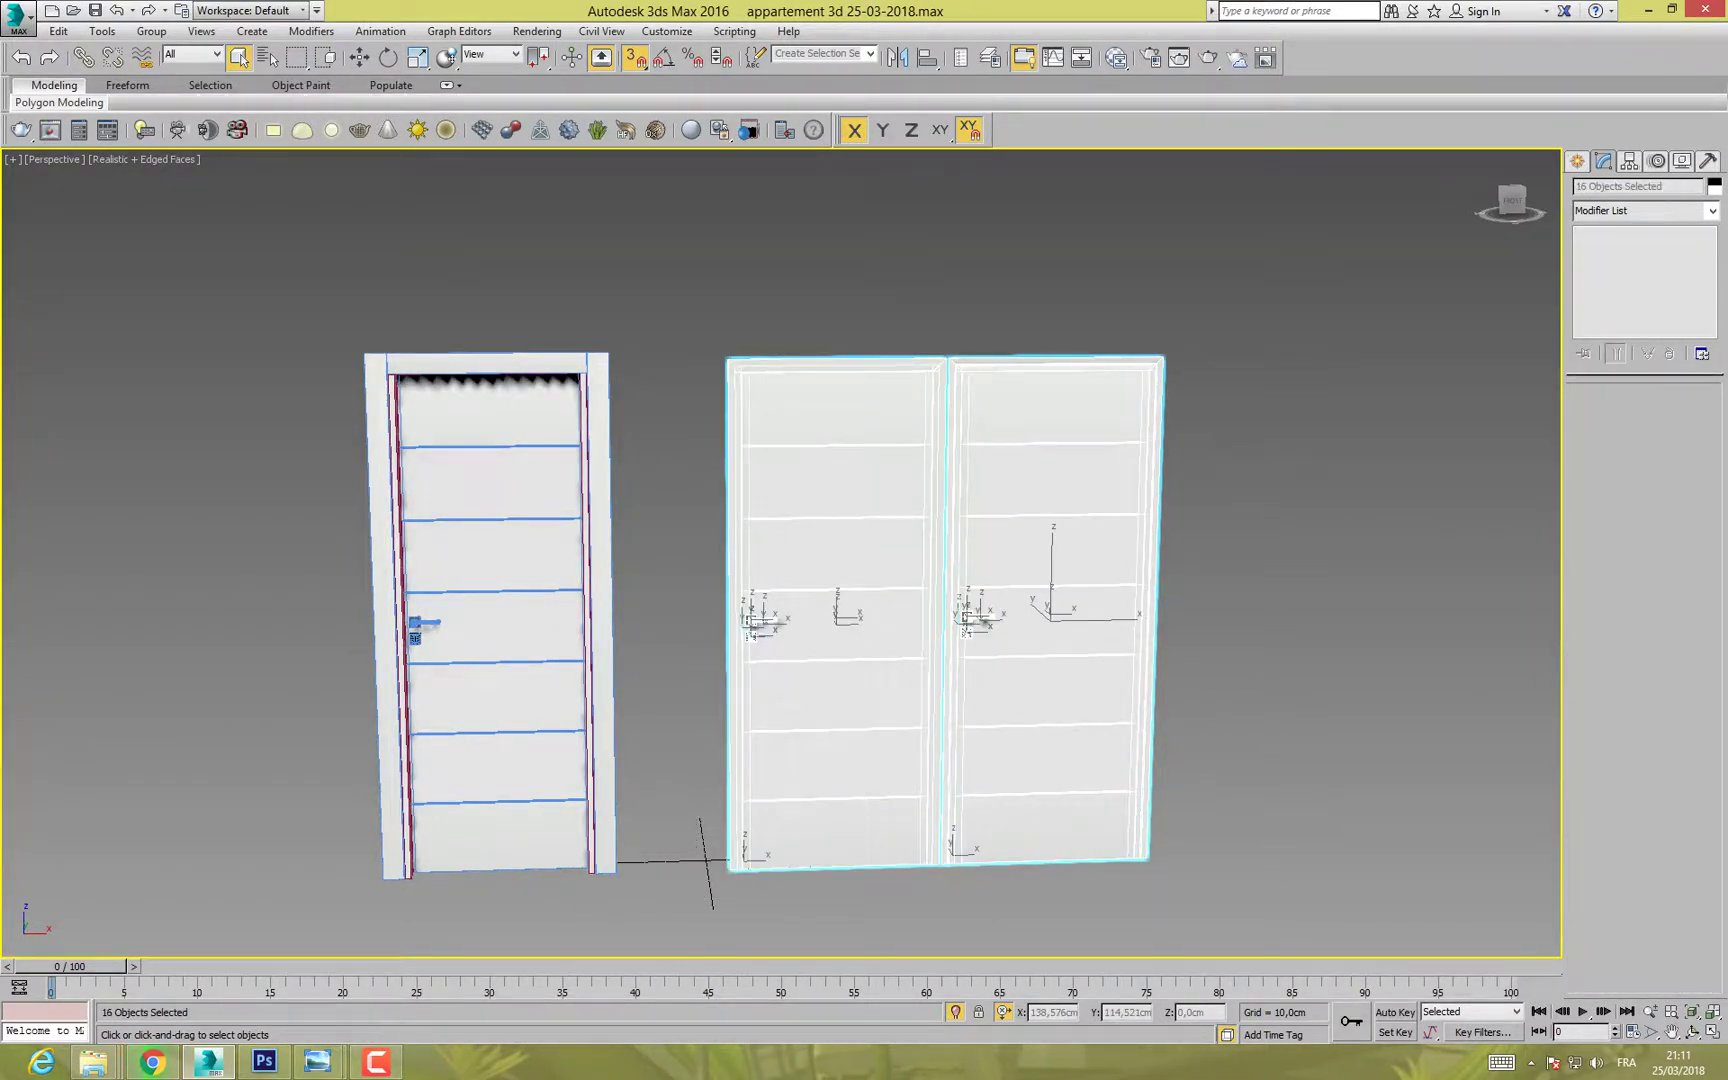
key(Delete)
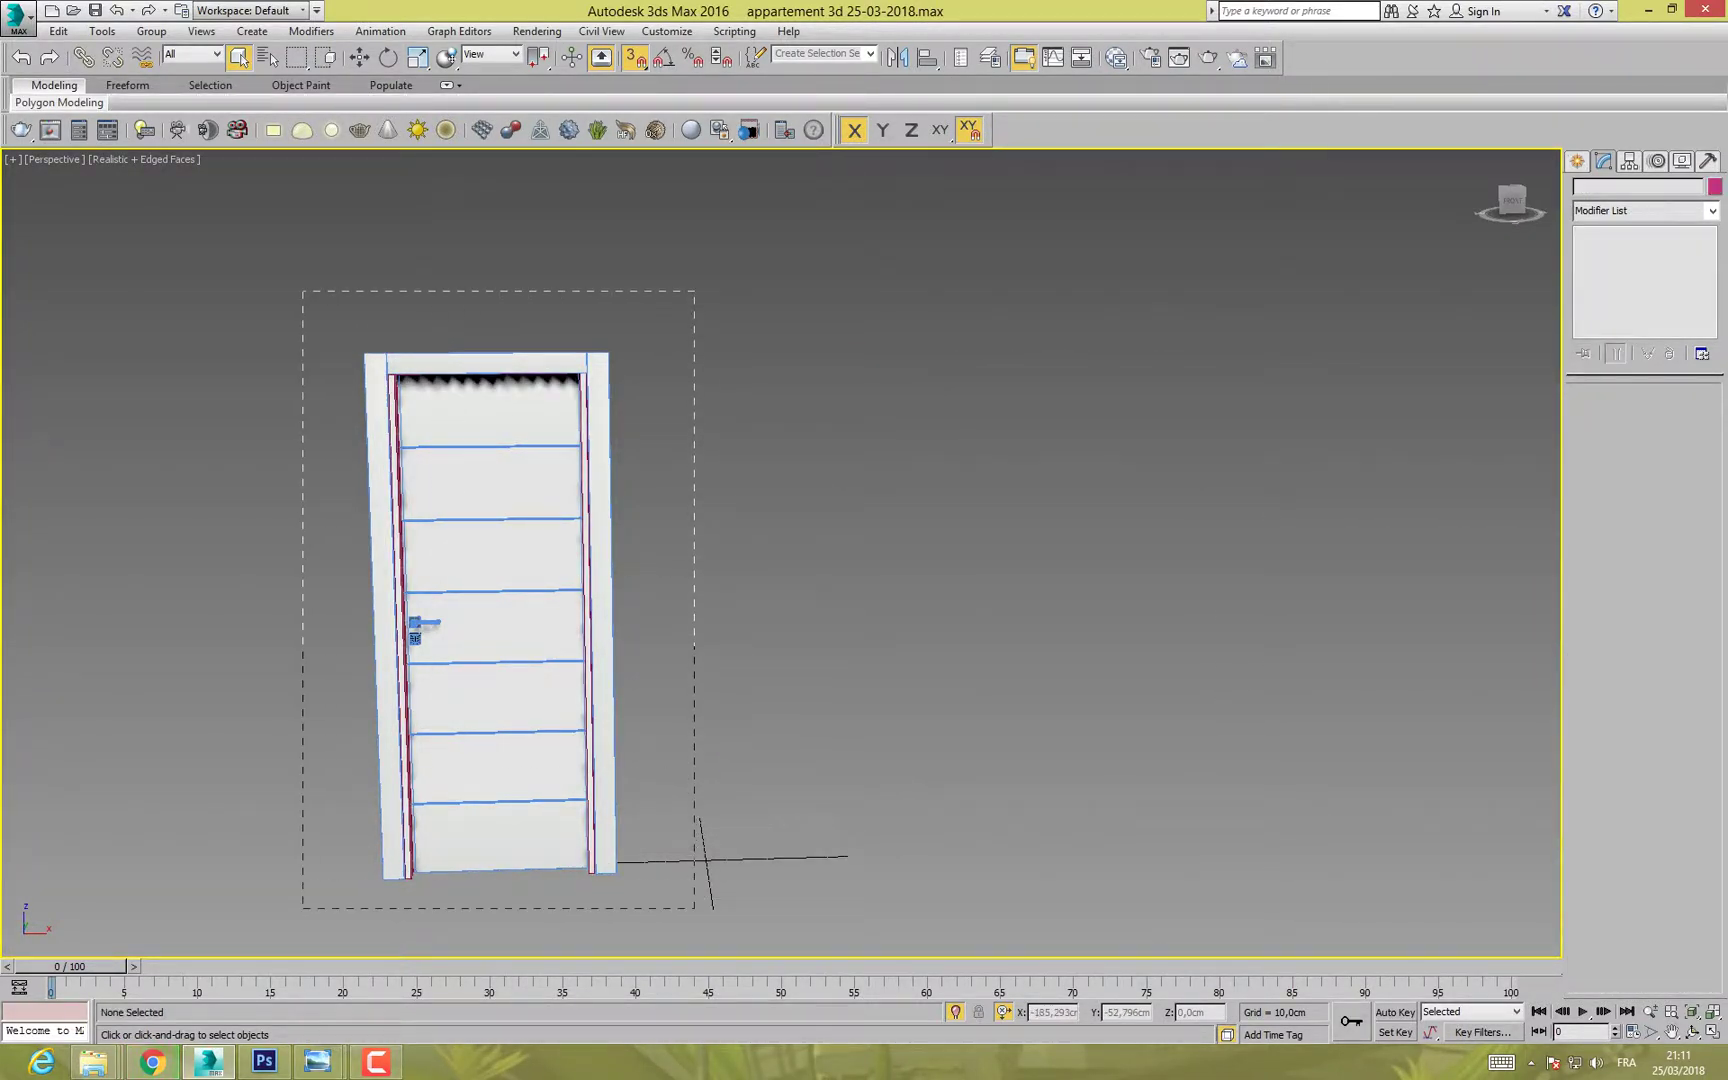
drag(694, 908, 694, 908)
click(688, 580)
Step: Attach all remaining frame, handle and lock parts to the door leaf, matching material IDs to material and condensing materials and IDs
scroll(483, 482, up, 6)
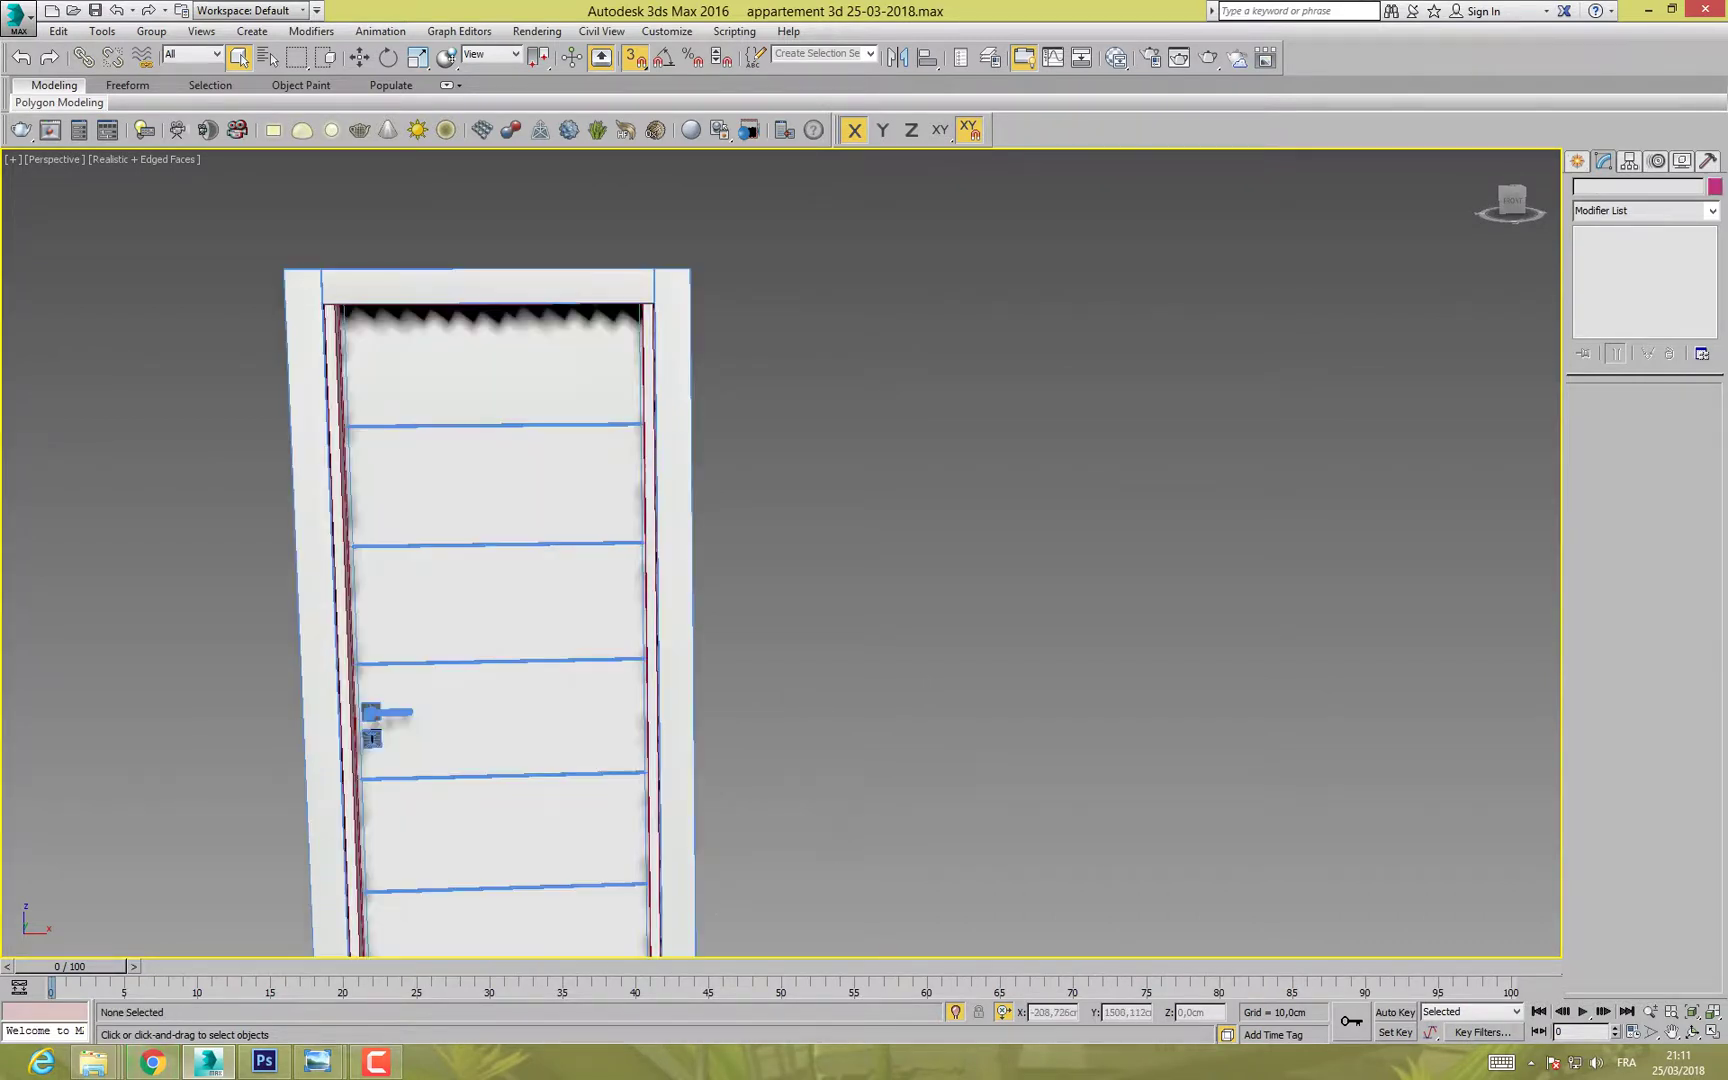
click(484, 483)
scroll(470, 460, down, 6)
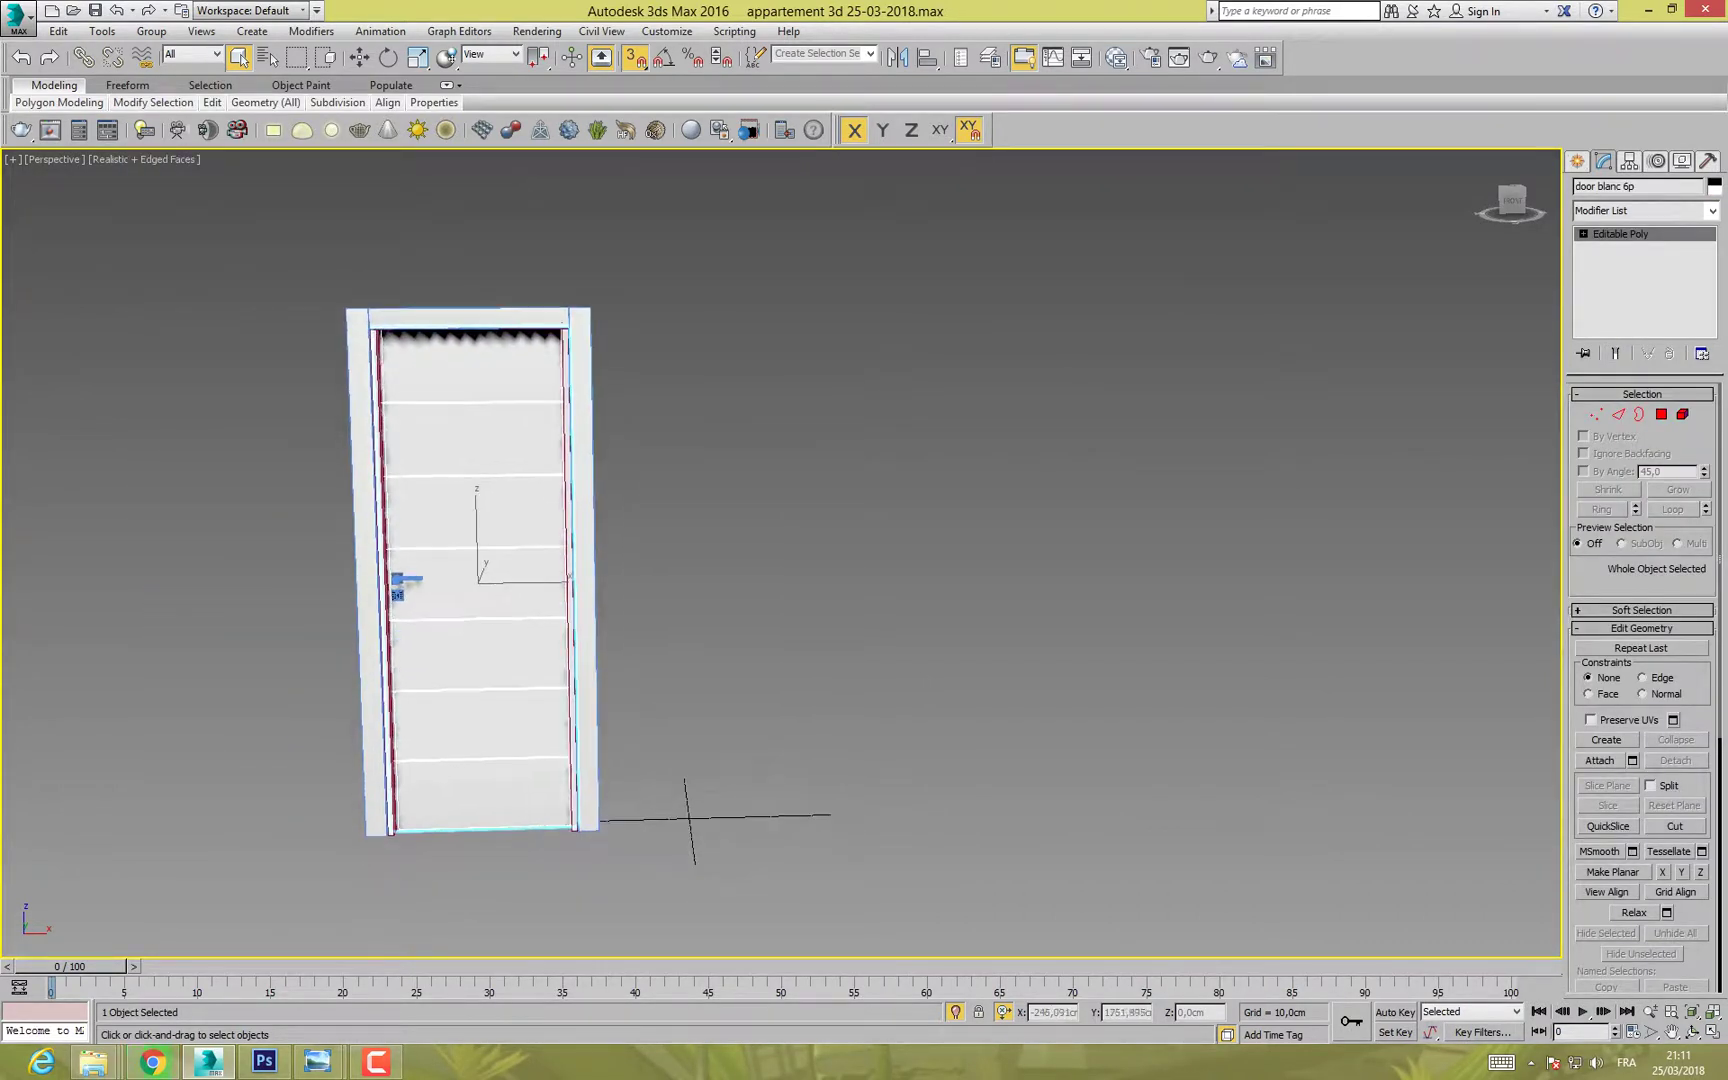
alt+middle_drag(680, 560, 280, 582)
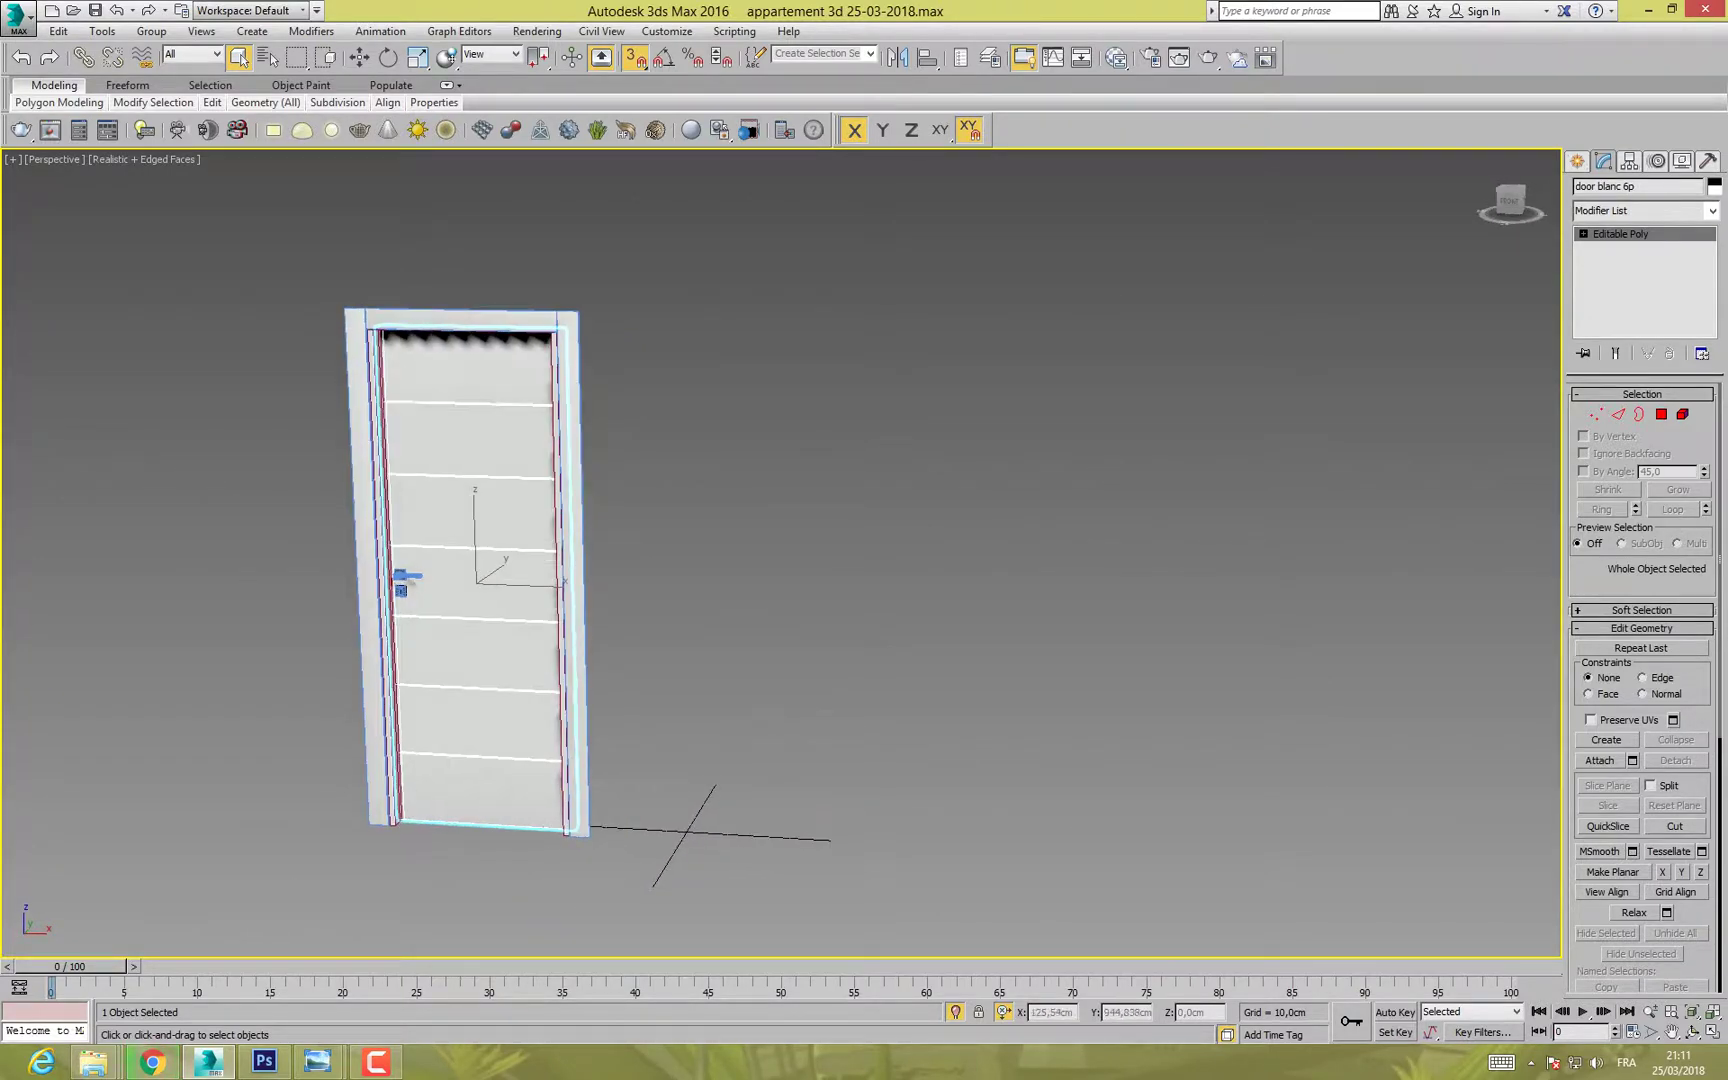
right_click(518, 446)
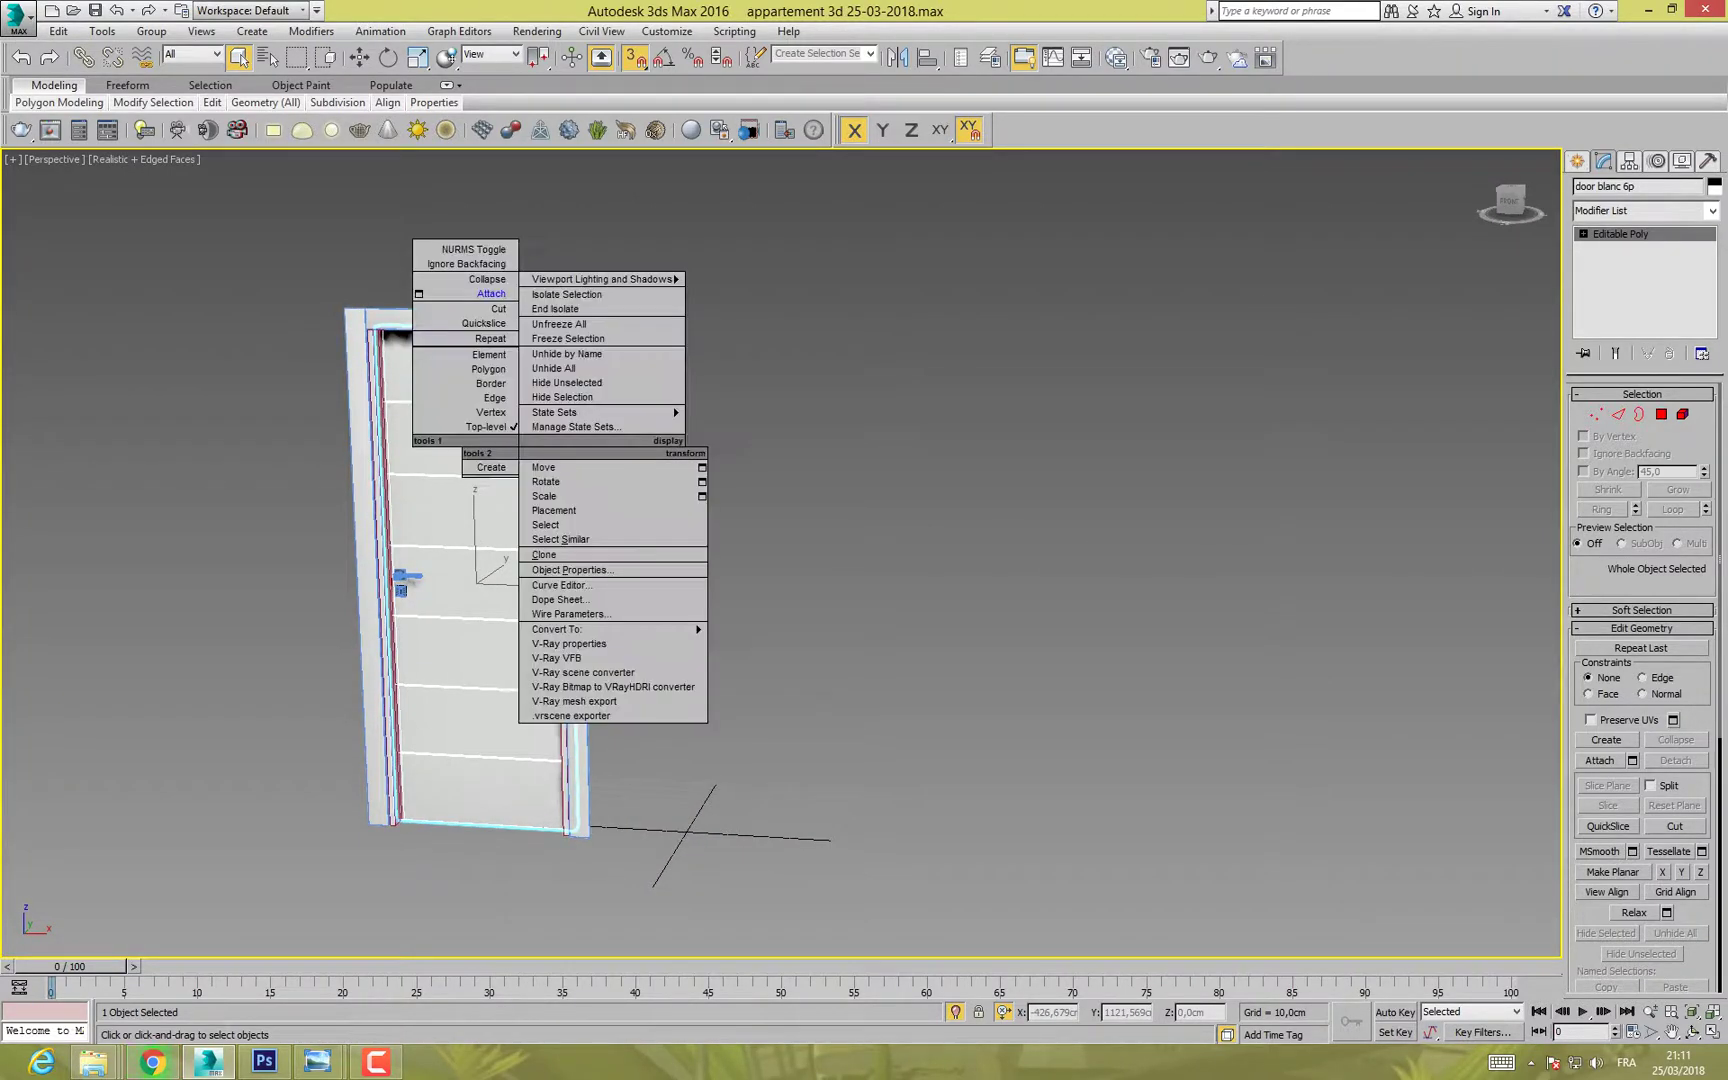
click(419, 293)
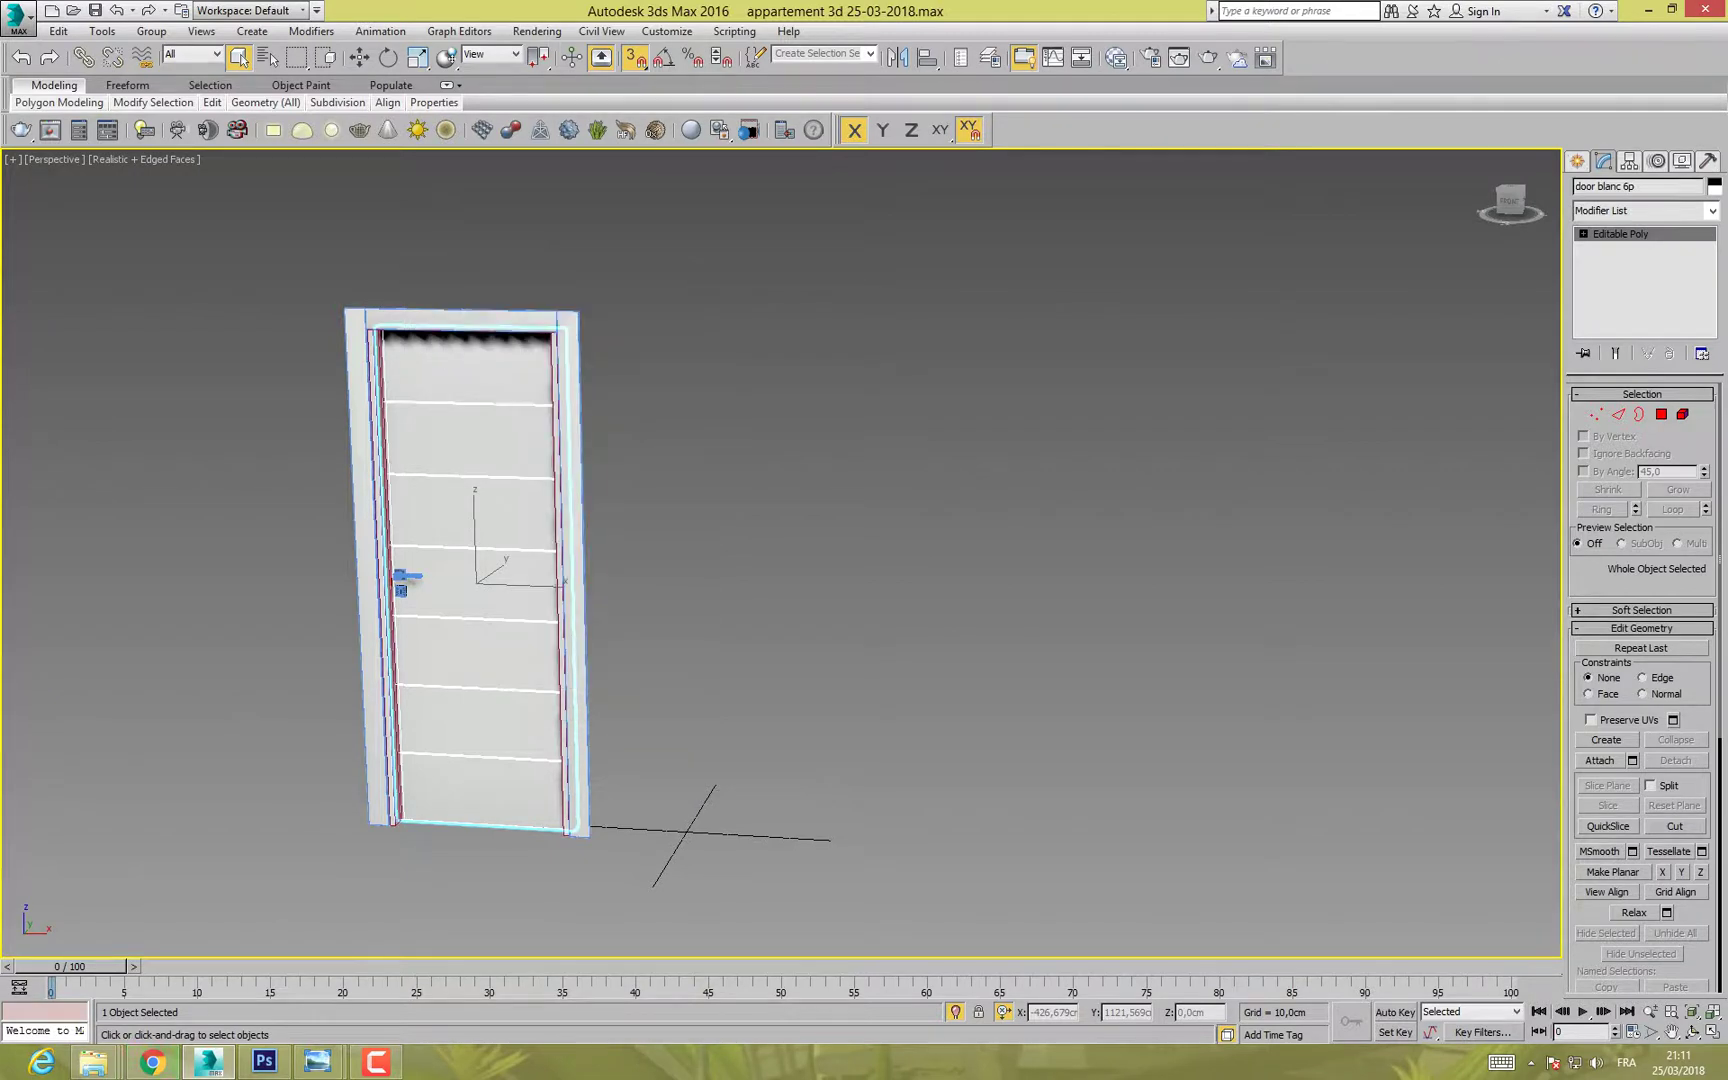
click(73, 127)
shift+click(77, 224)
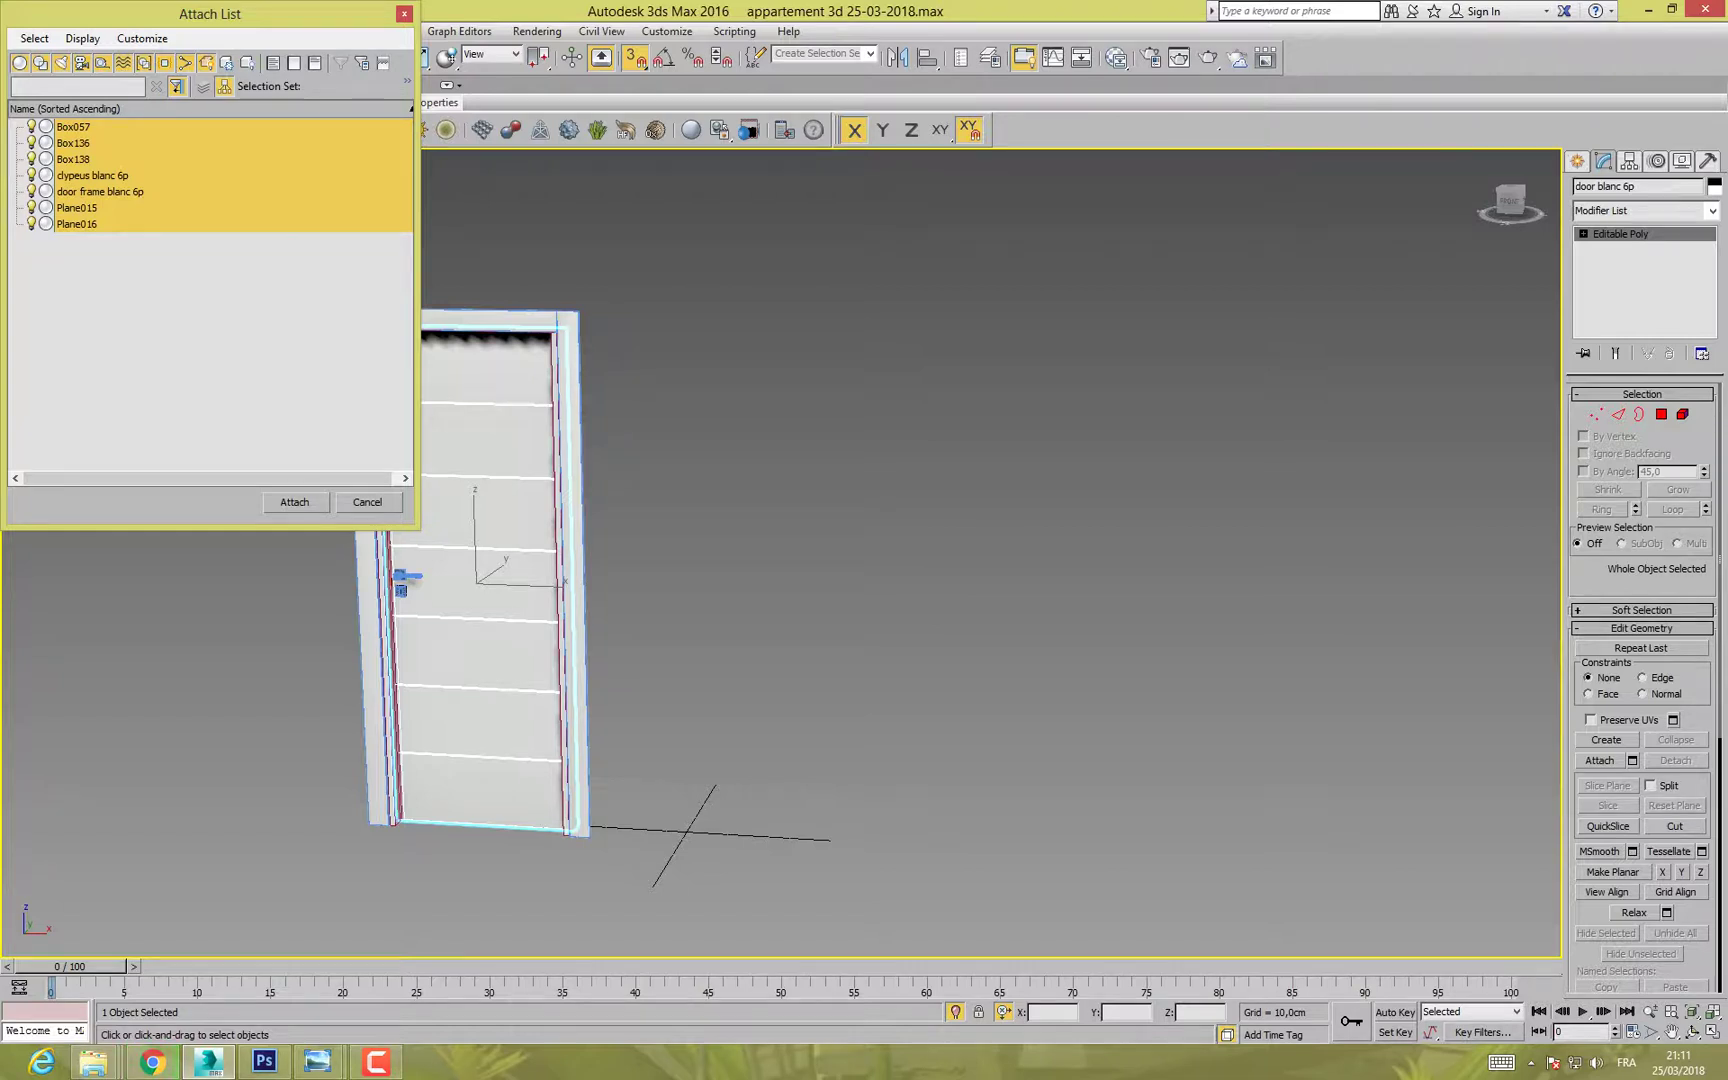
click(295, 503)
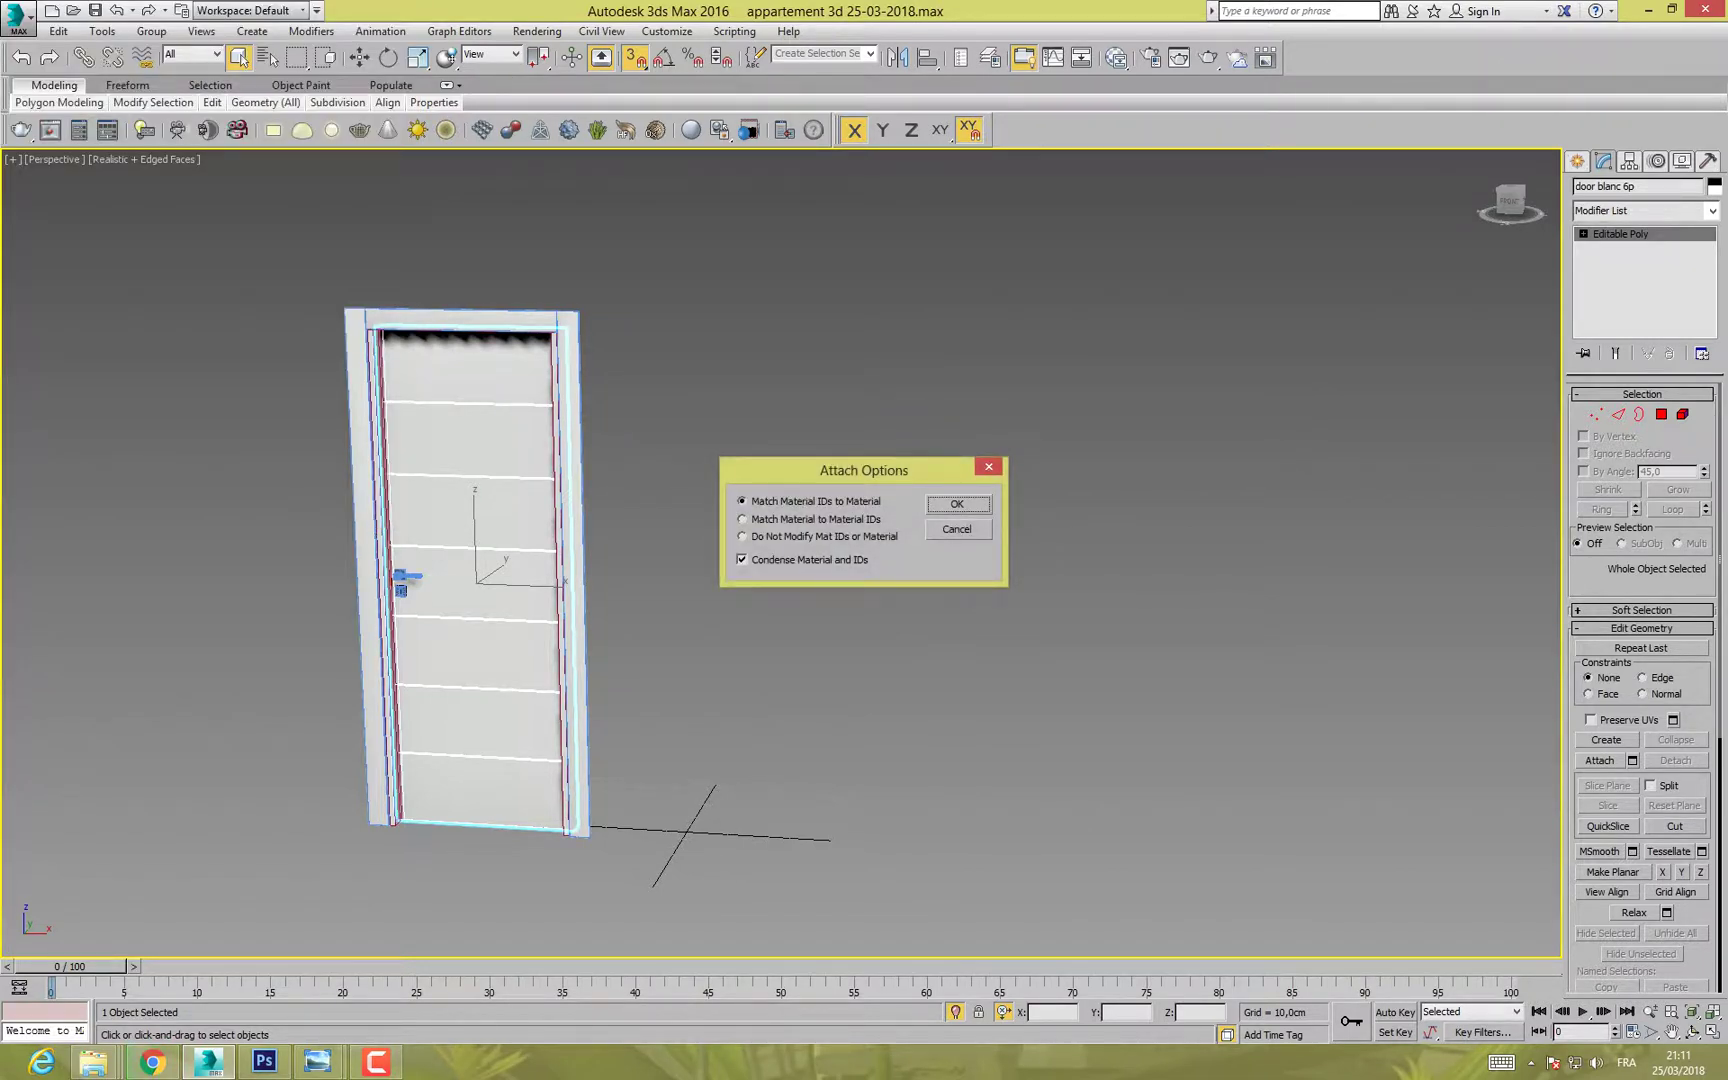
click(957, 504)
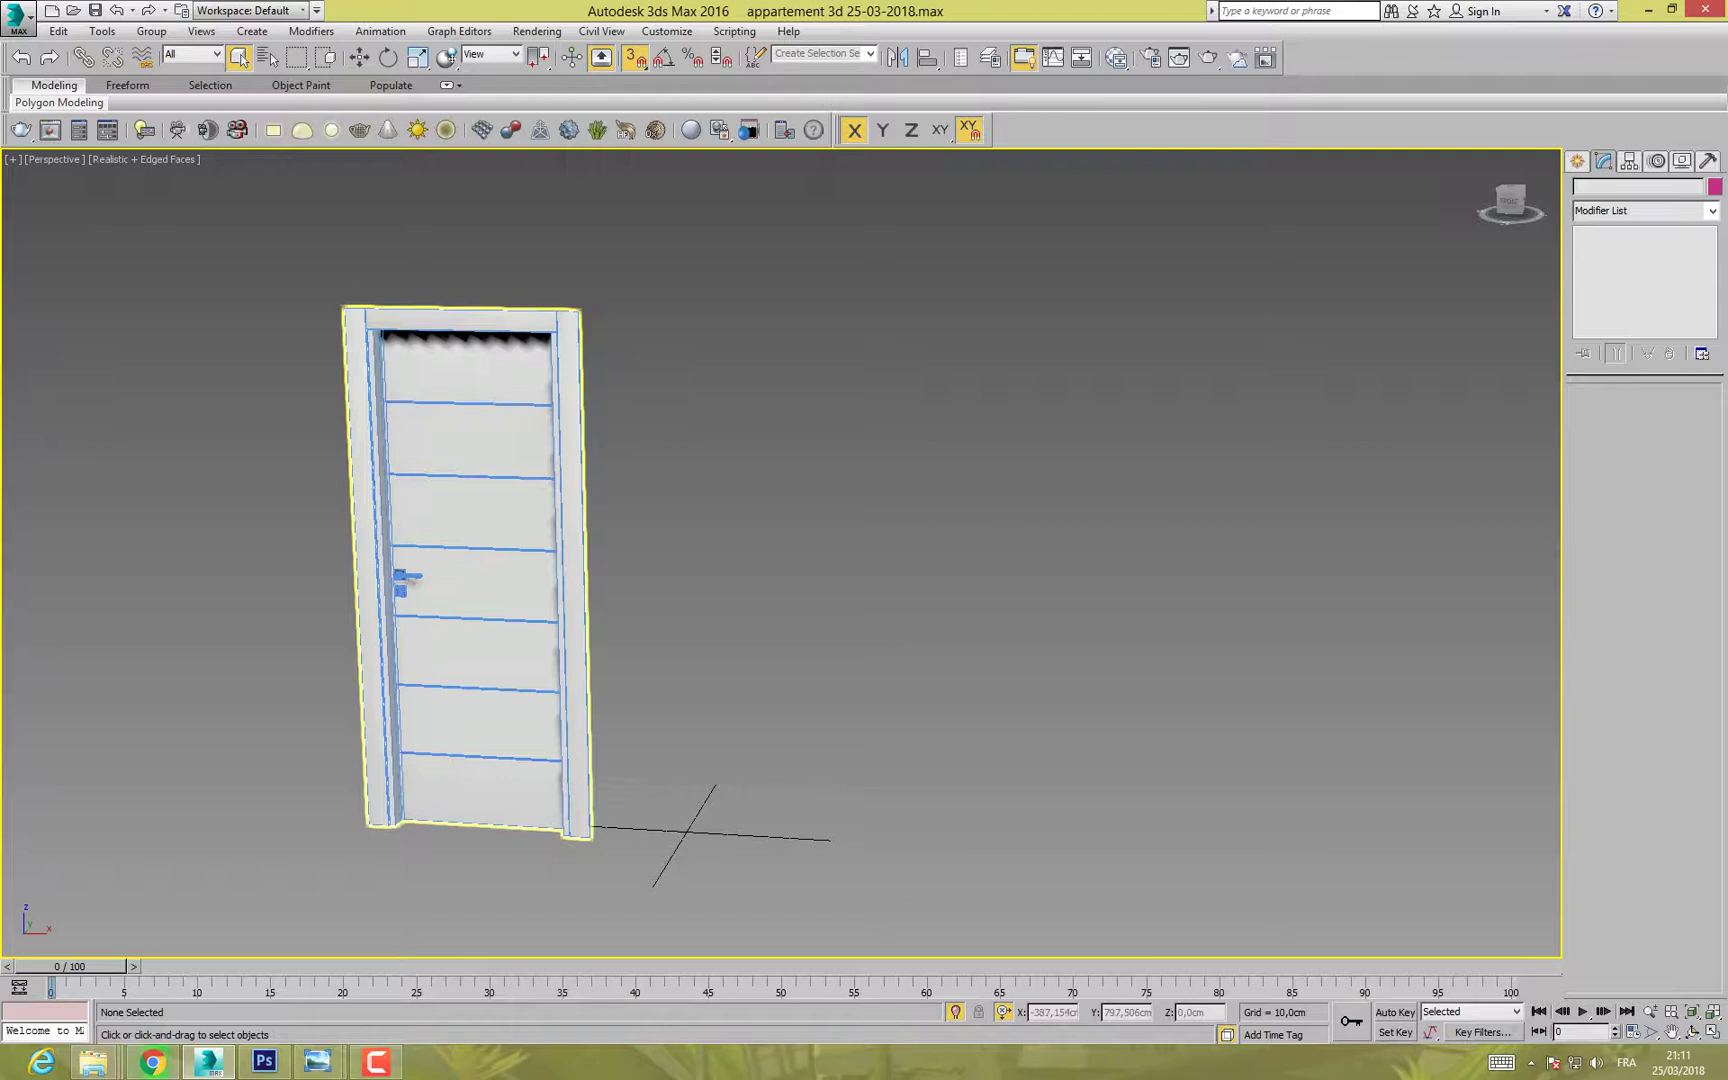
Step: Move the combined door a short distance along X and snap its pivot to the inner bottom corner of the jamb opposite the handle
click(360, 58)
drag(400, 578, 470, 580)
key(Insert)
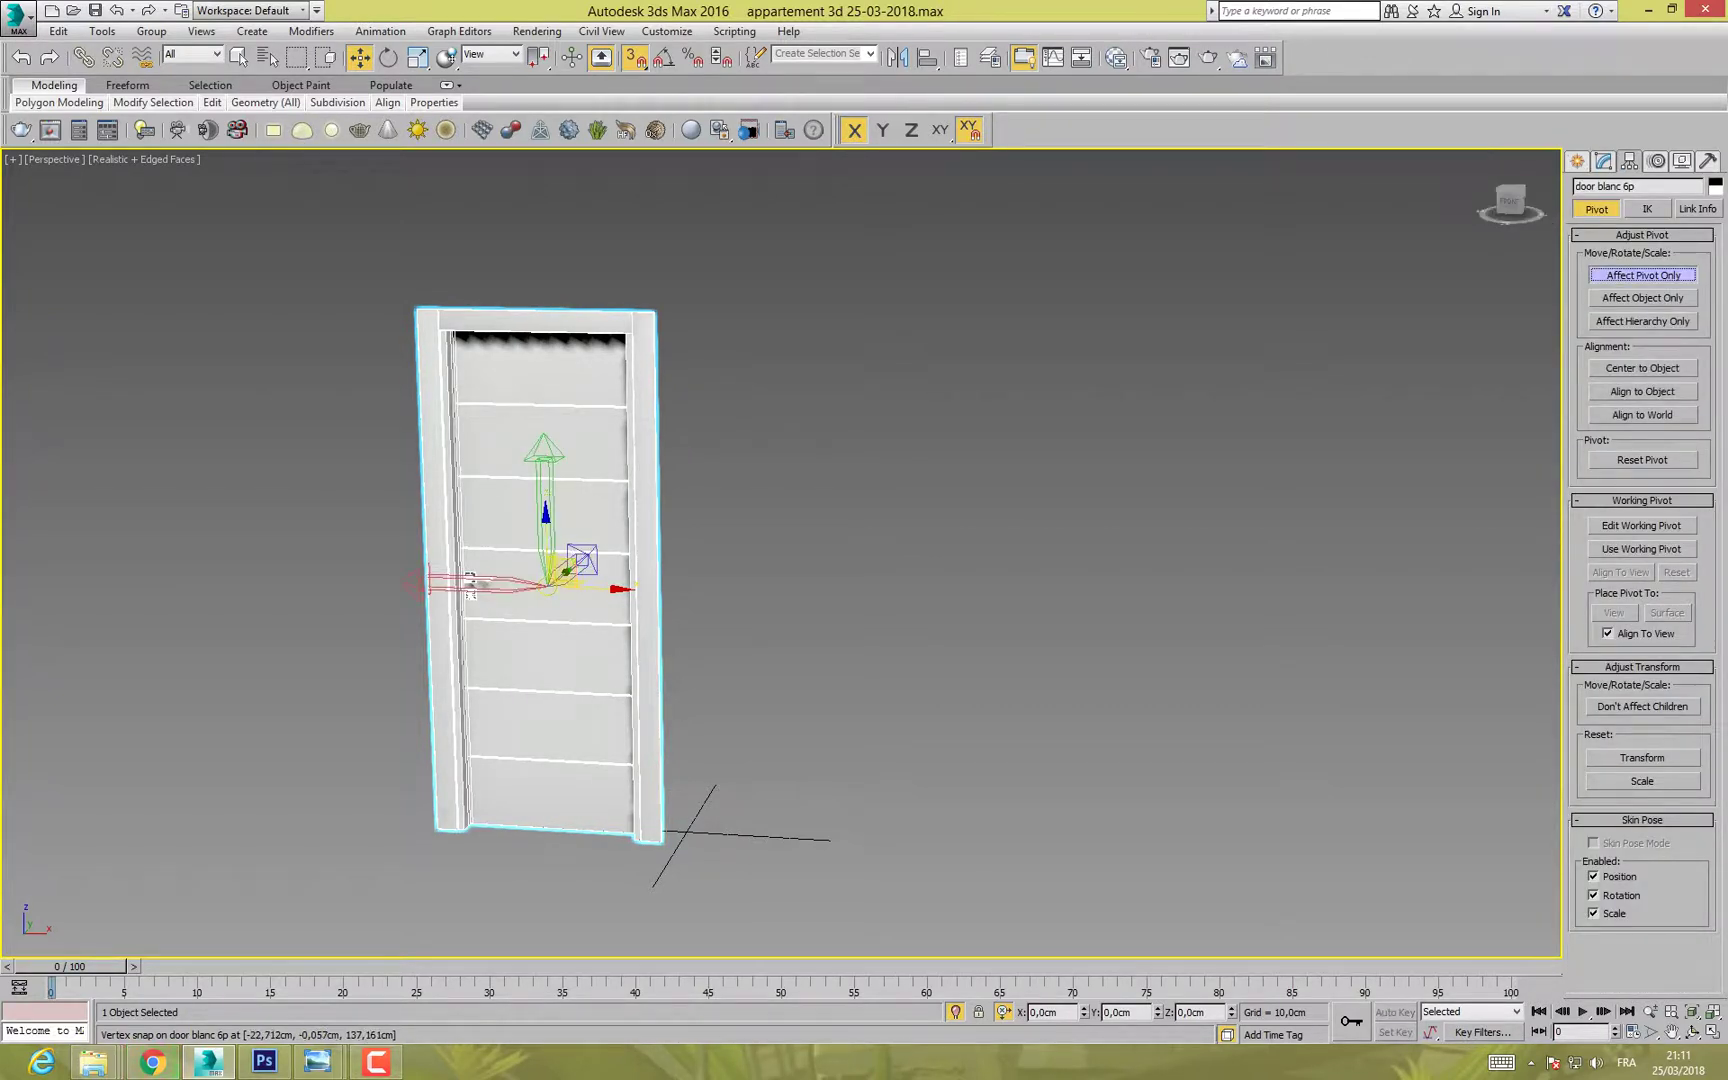
drag(548, 583, 634, 838)
alt+middle_drag(525, 745, 605, 768)
scroll(605, 768, up, 8)
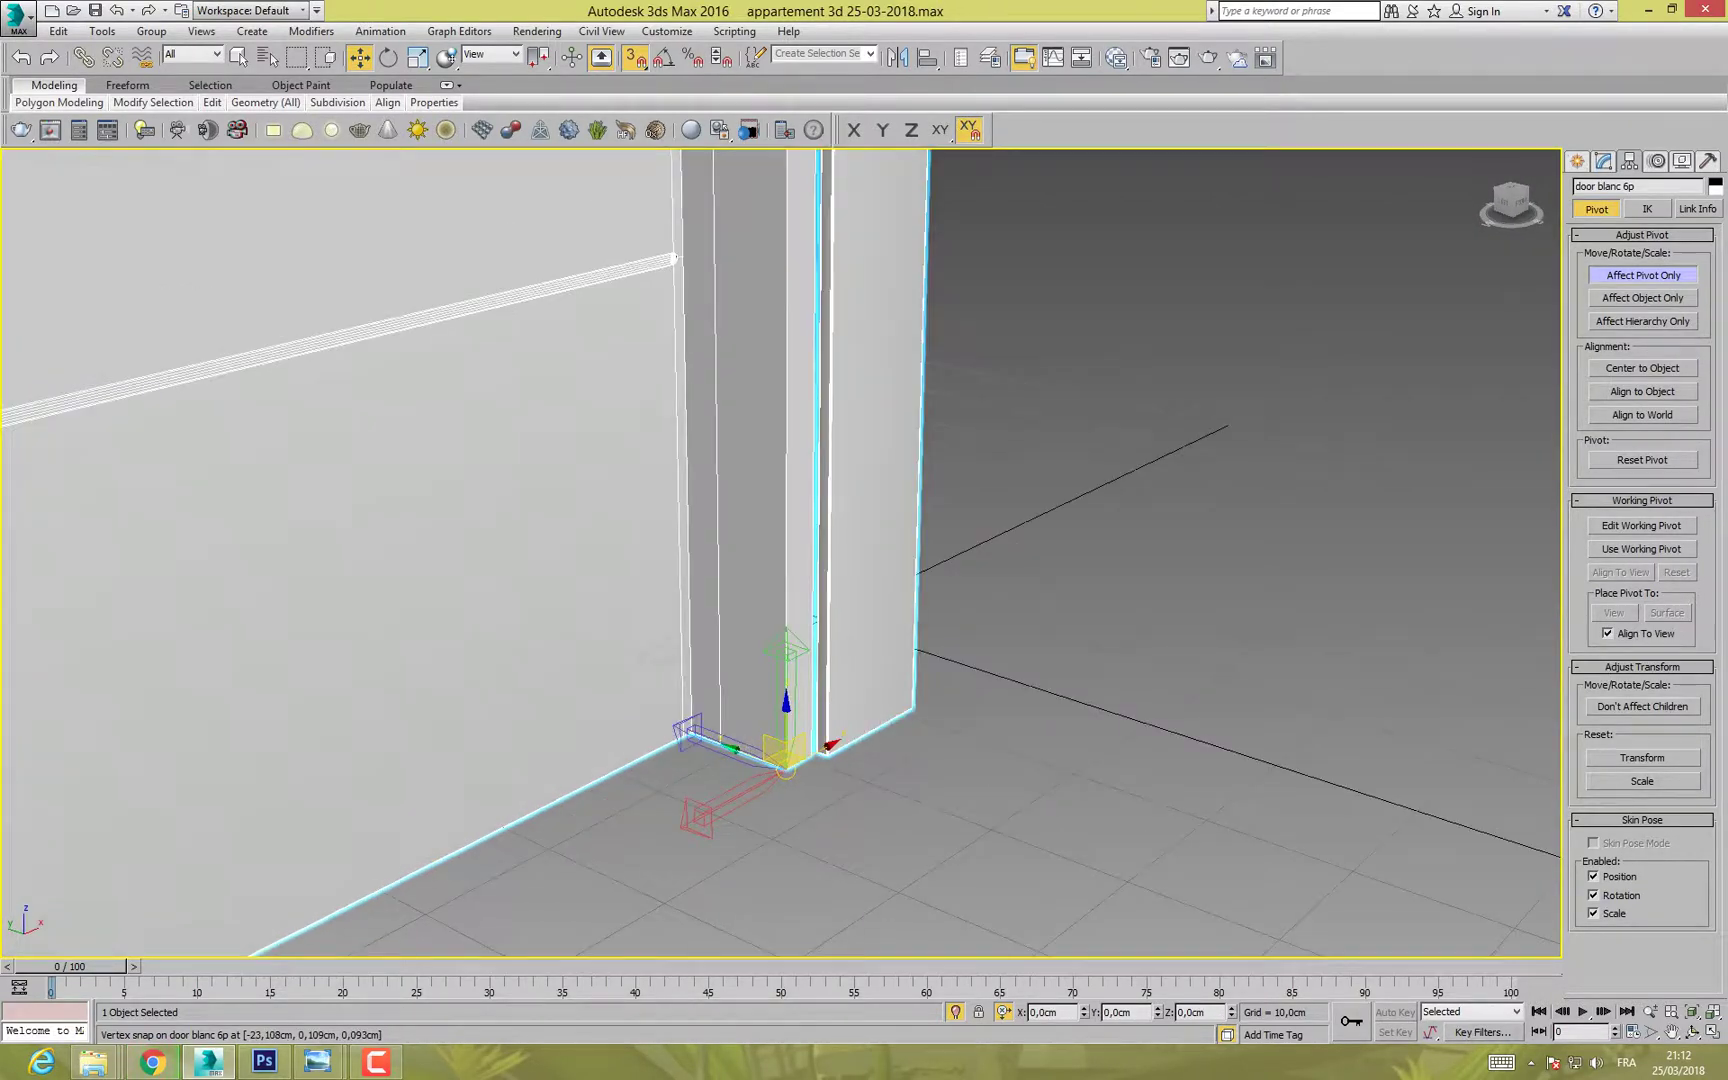
drag(786, 770, 690, 735)
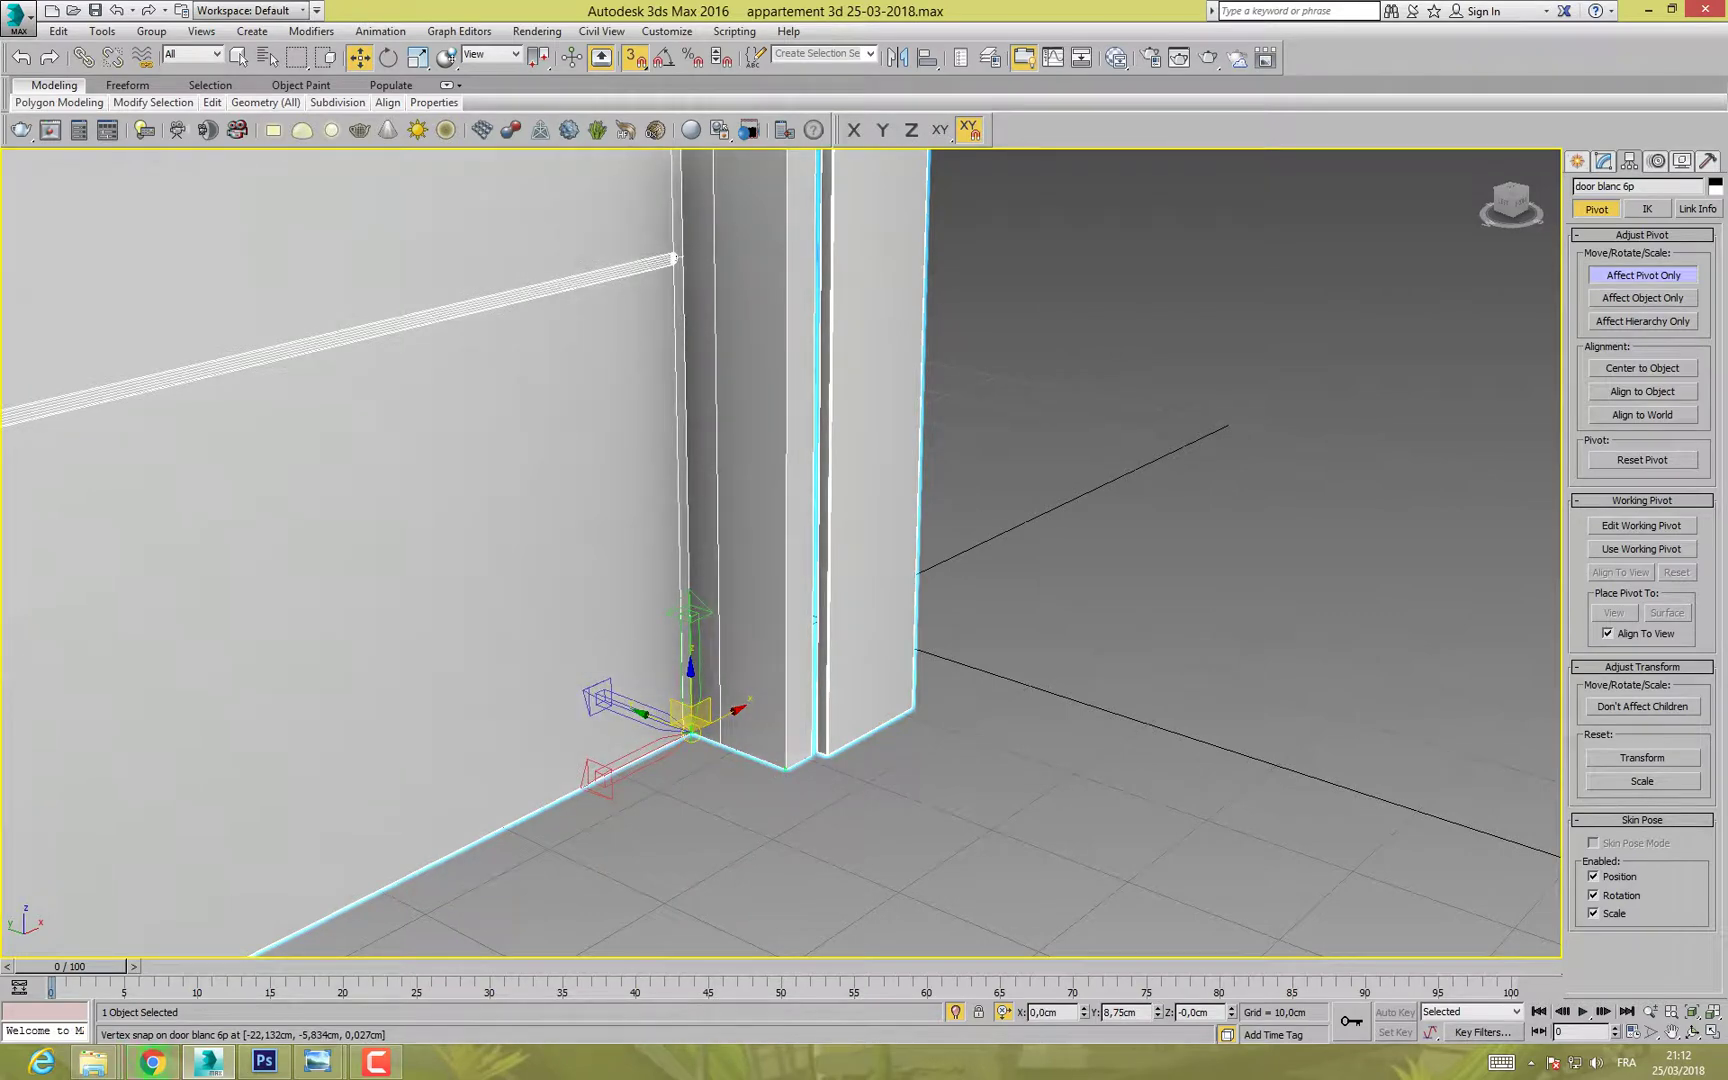
drag(690, 735, 691, 734)
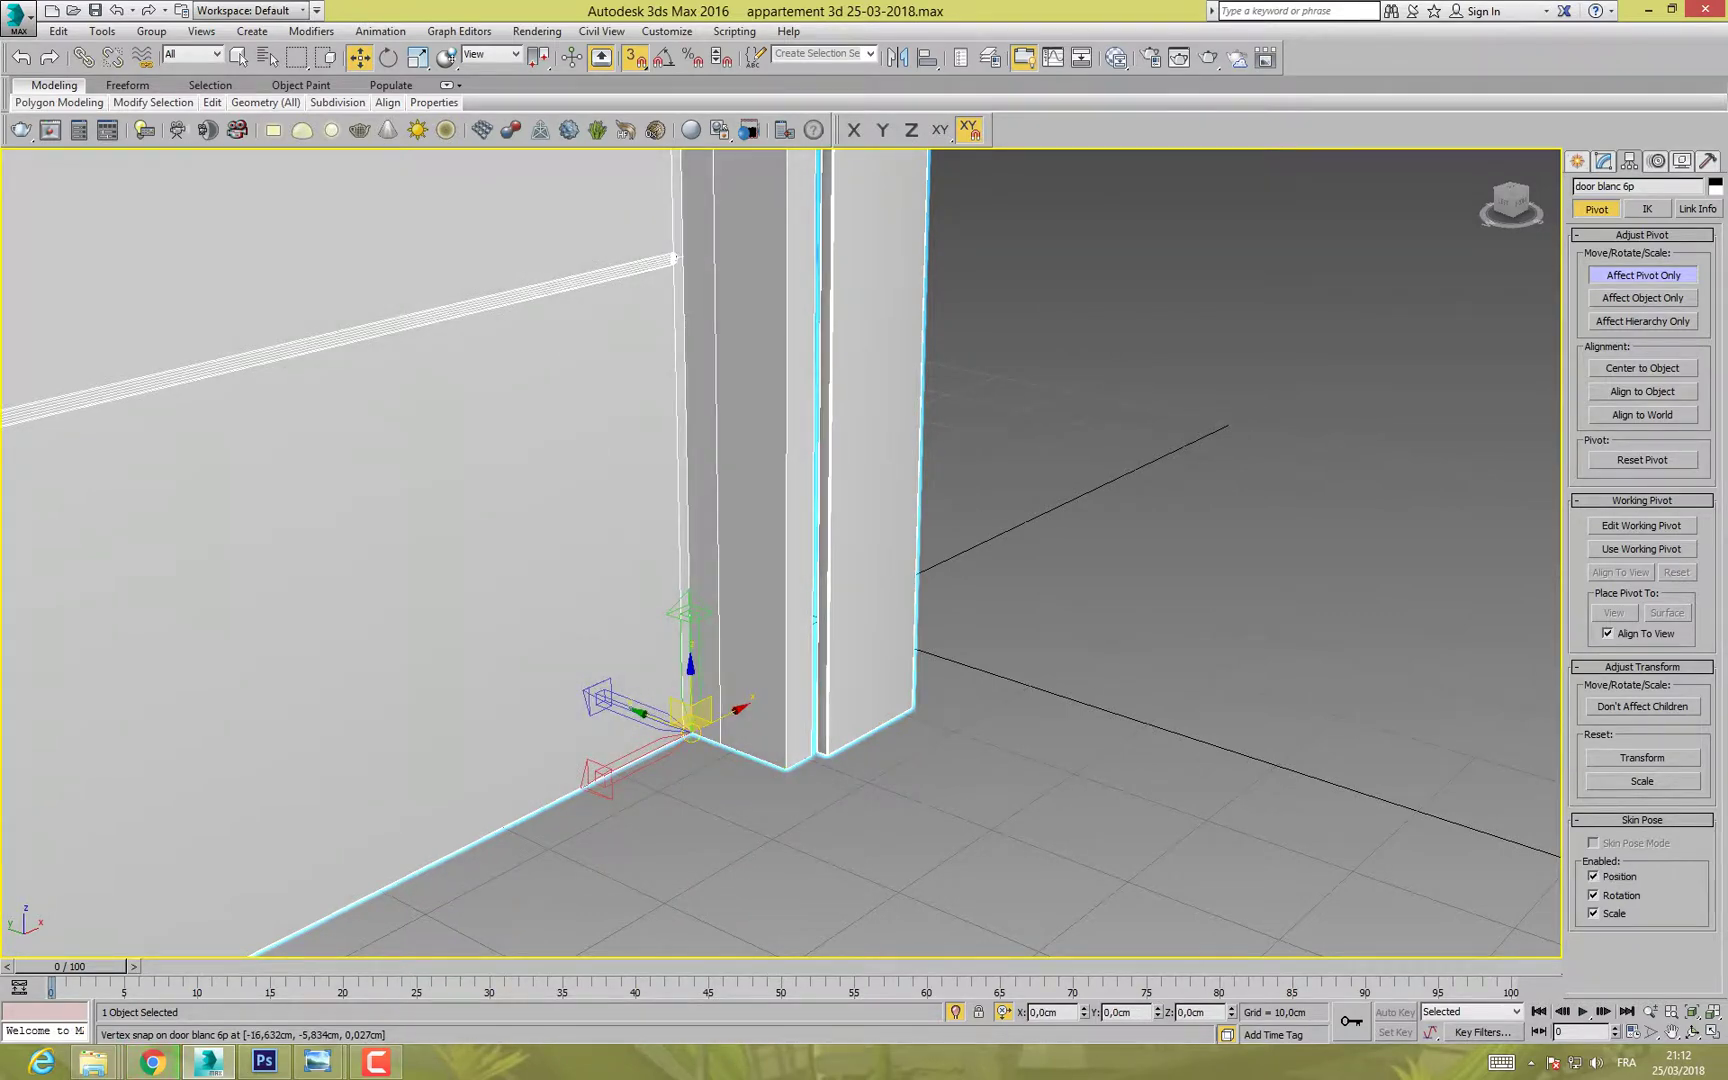
Step: Snap the door's pivot to the rear outer bottom corner of the jamb opposite the handle and finish pivot editing
scroll(765, 620, down, 8)
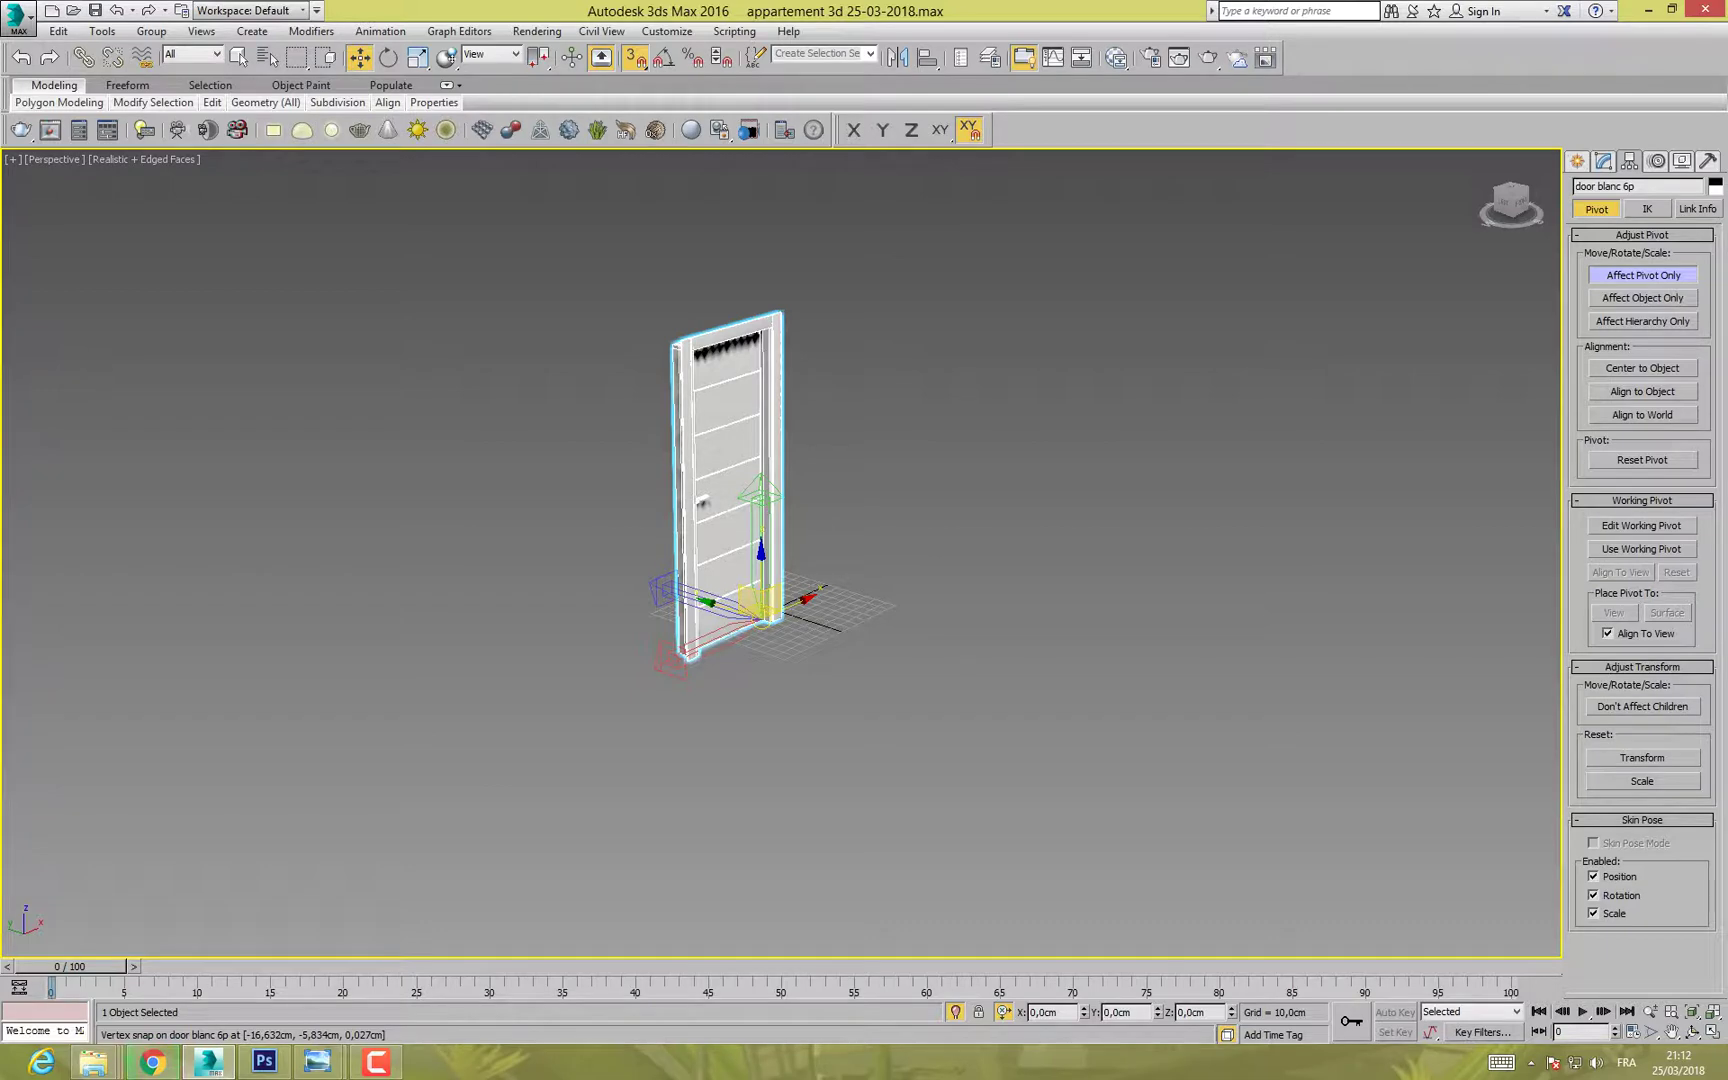
alt+middle_drag(762, 620, 590, 650)
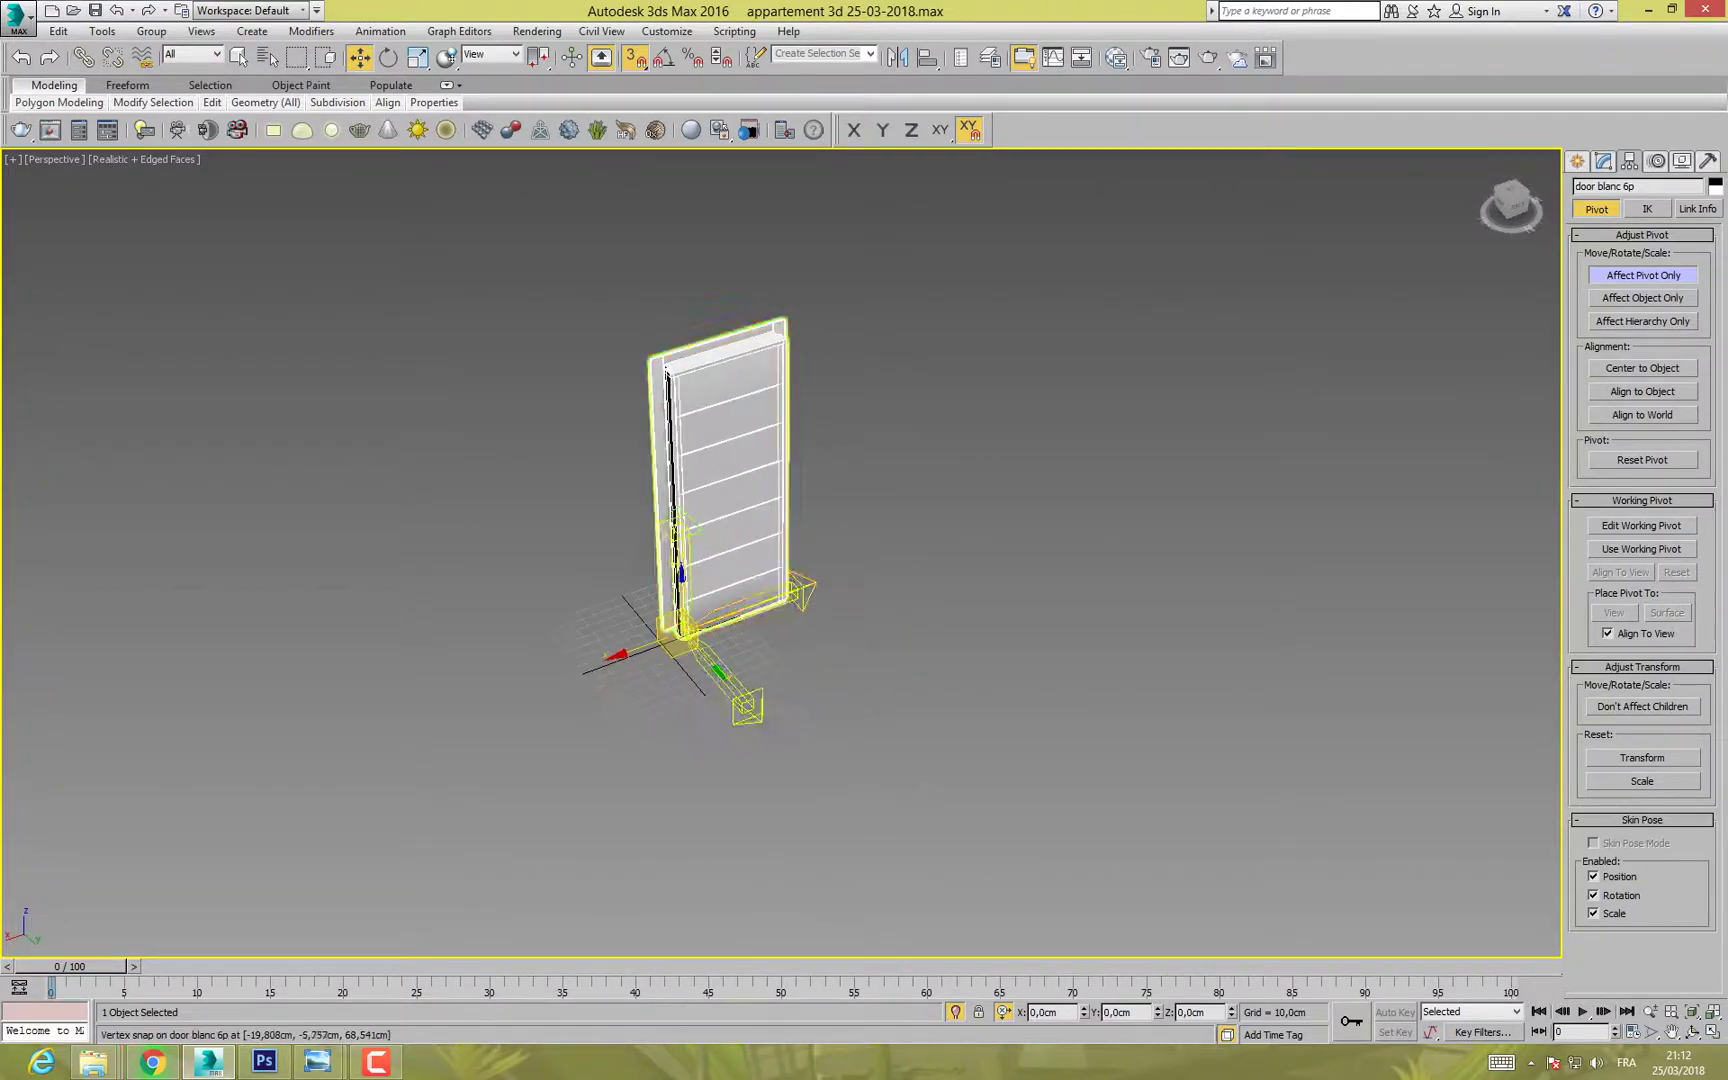
scroll(685, 670, up, 6)
scroll(625, 420, up, 5)
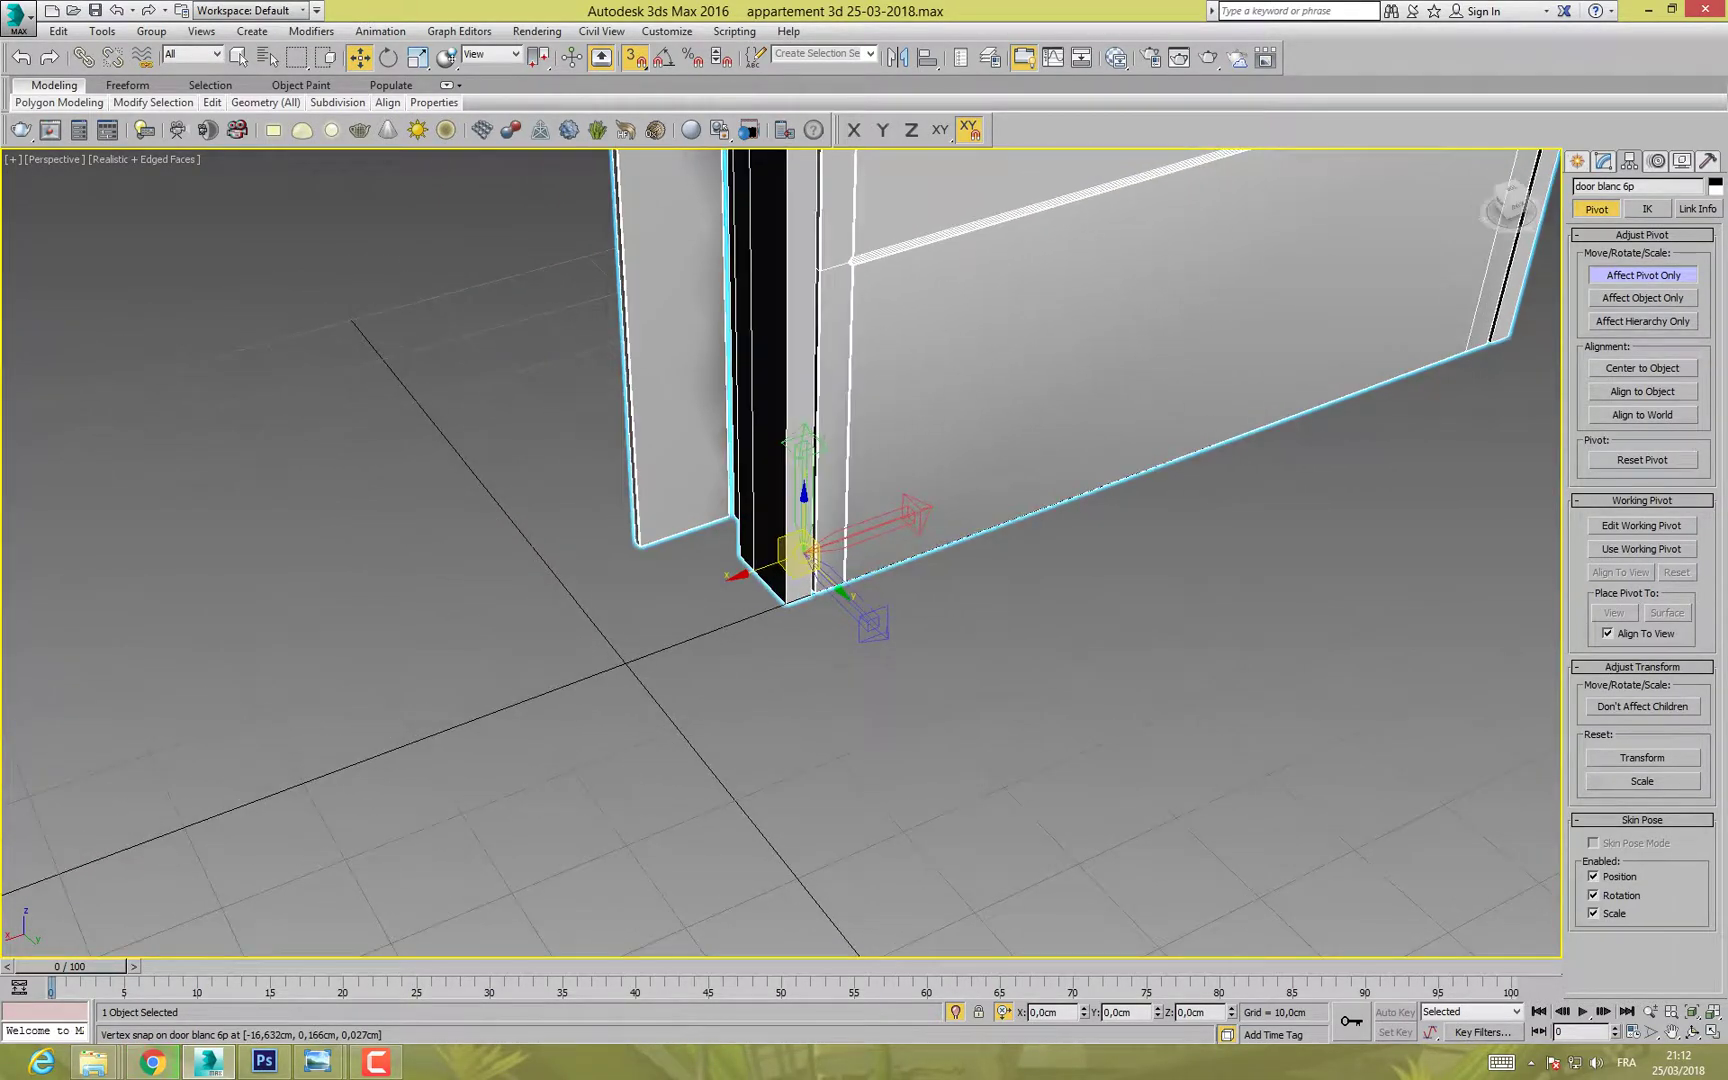
drag(803, 548, 786, 604)
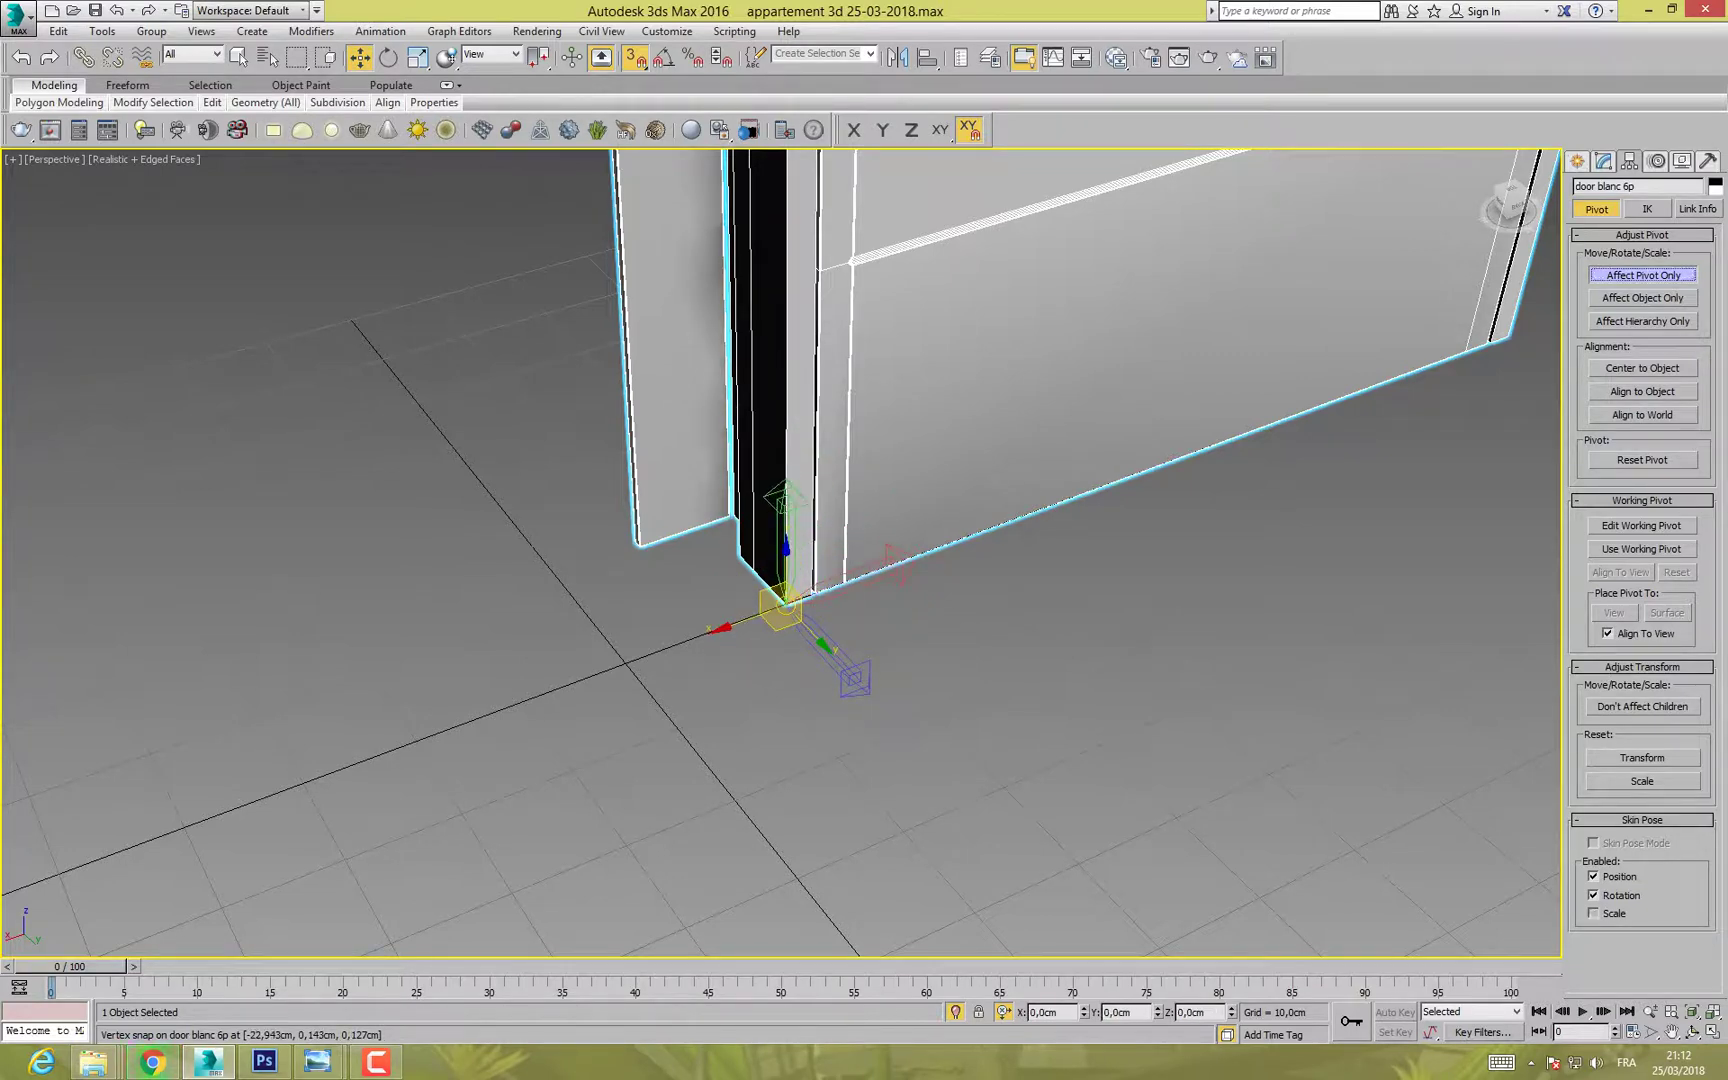
click(1643, 275)
alt+middle_drag(1000, 600, 1400, 575)
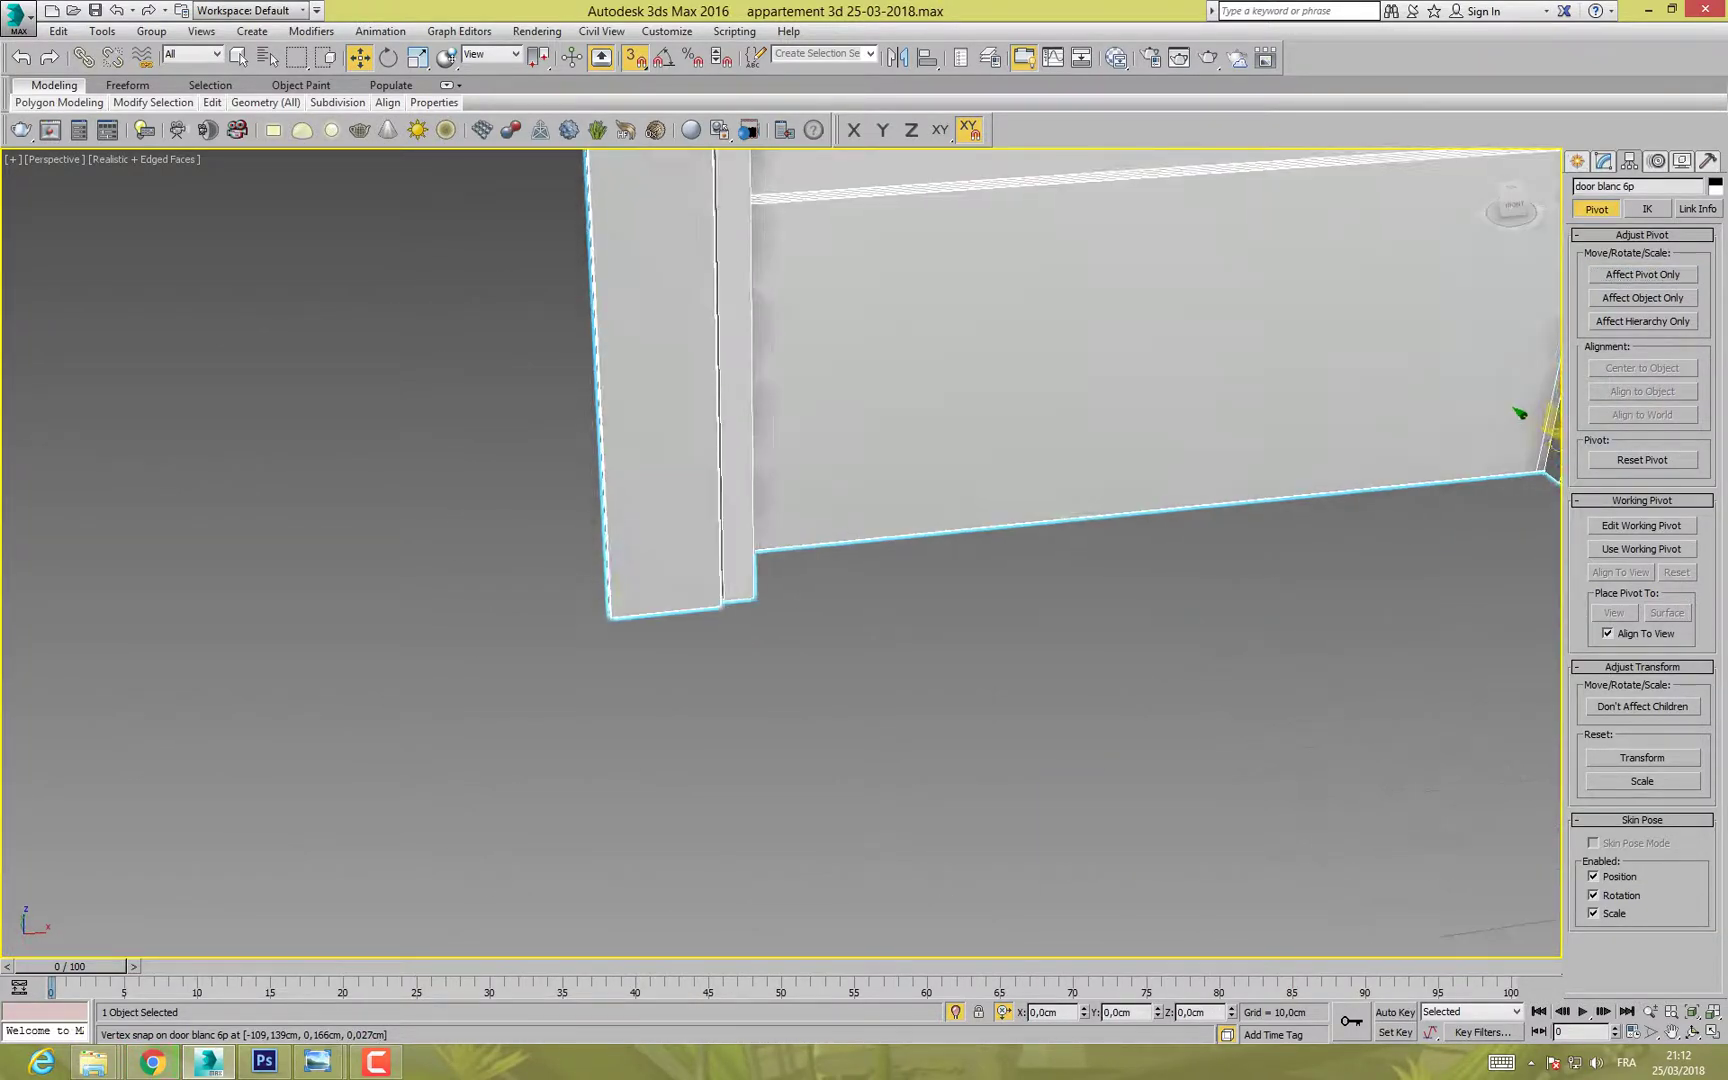
scroll(923, 600, down, 8)
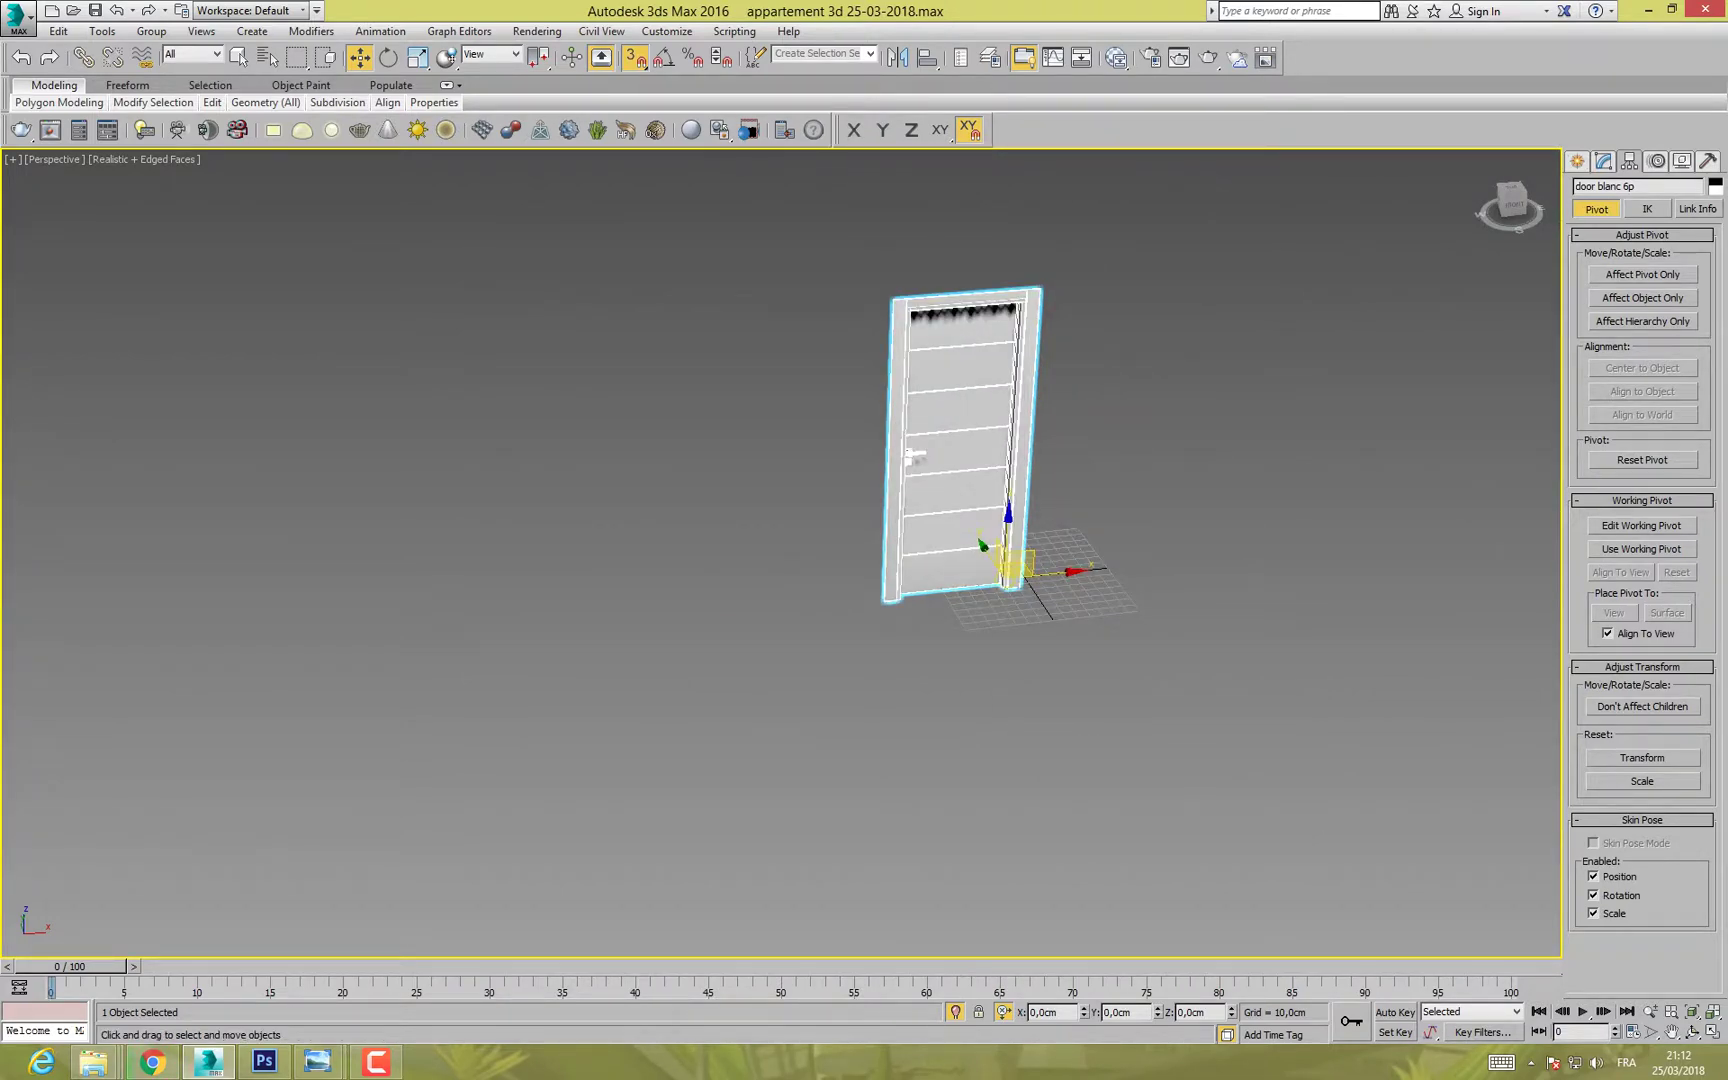
Step: End the door's isolation and move it across the floor plan to the short interior wall containing the doorway
click(955, 1012)
alt+middle_drag(700, 620, 565, 645)
middle_drag(900, 640, 428, 575)
alt+middle_drag(560, 575, 428, 515)
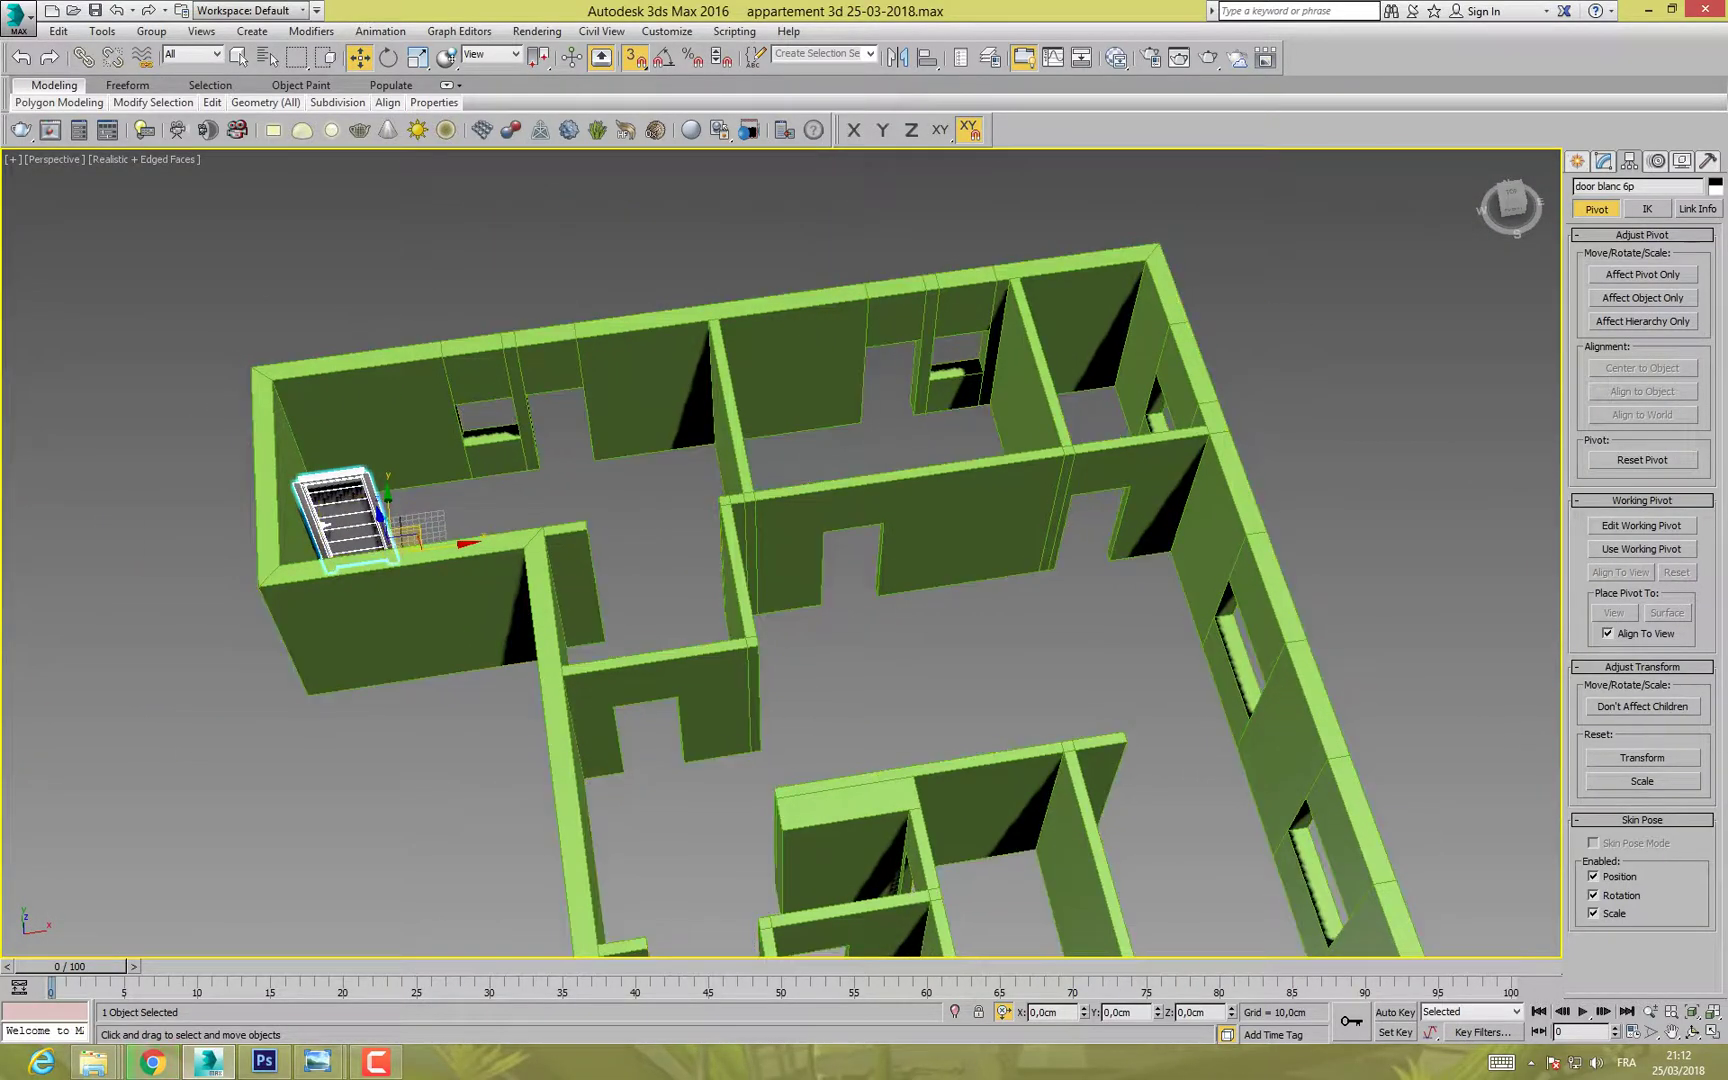
drag(410, 537, 699, 668)
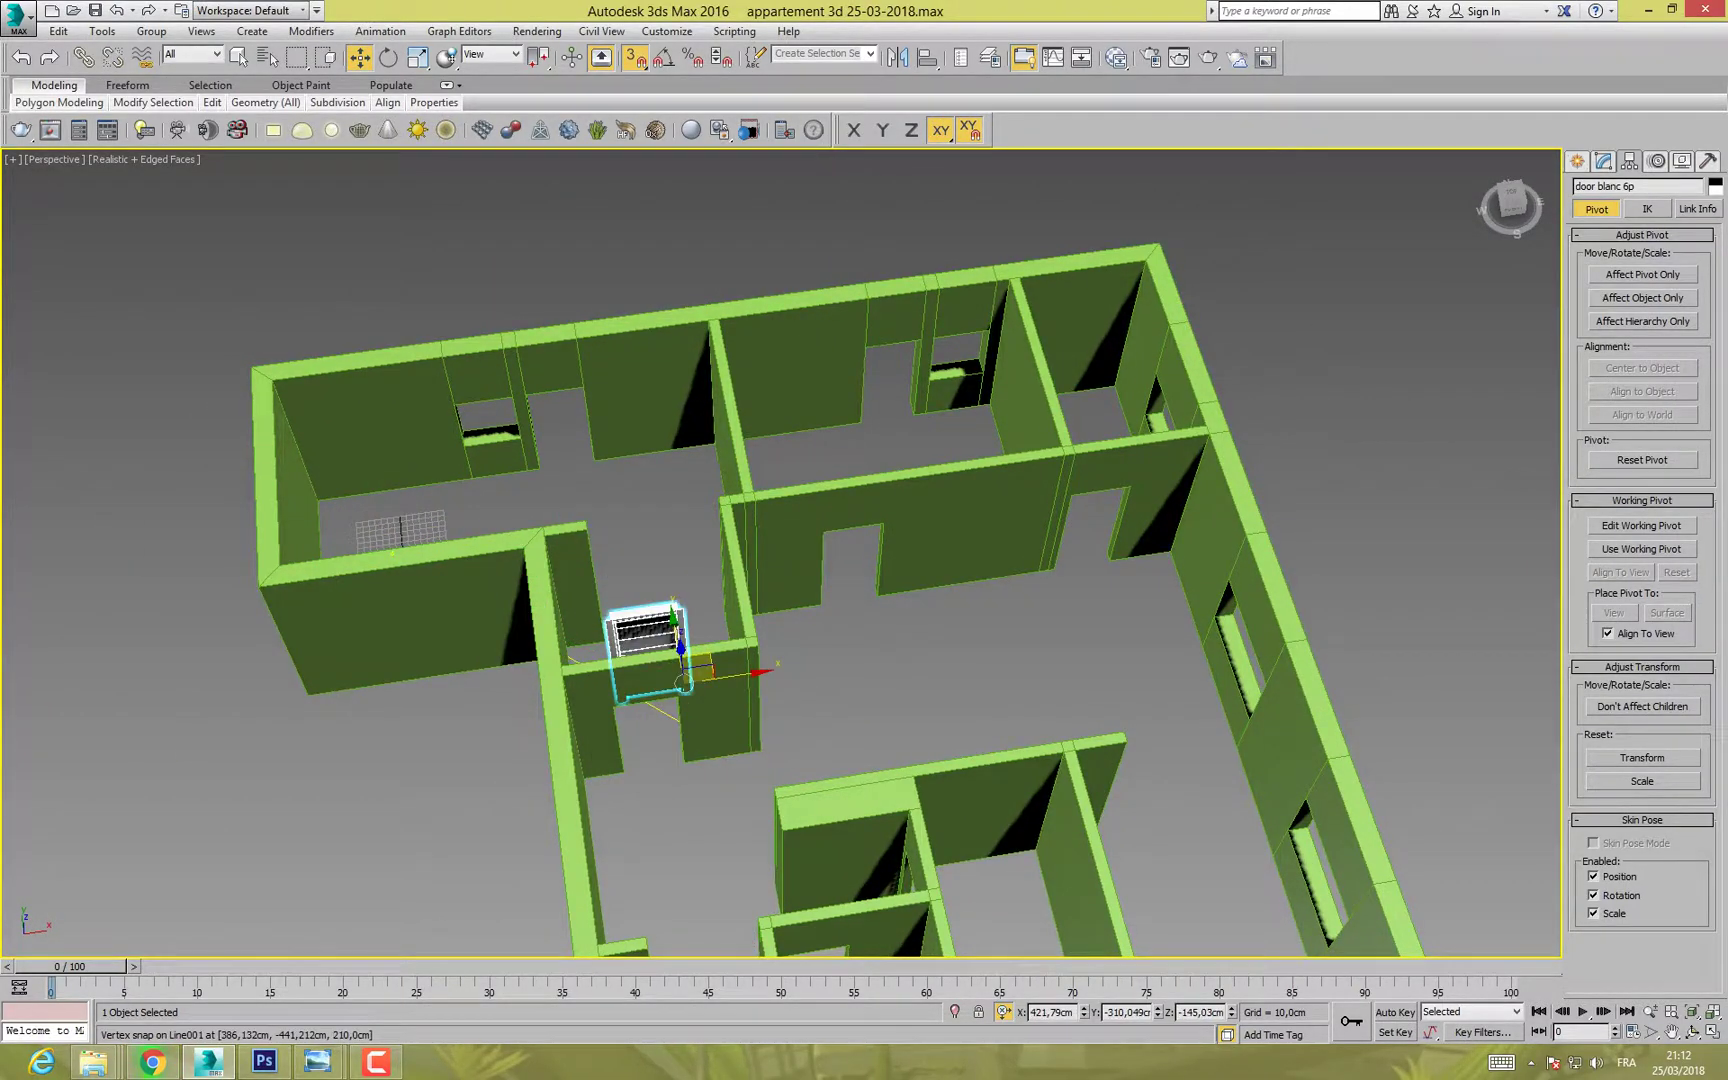
Step: Snap the door's pivot corner into the bottom corner of the doorway, using wireframe display to reach the hidden vertex
scroll(674, 757, up, 5)
alt+middle_drag(710, 743, 550, 780)
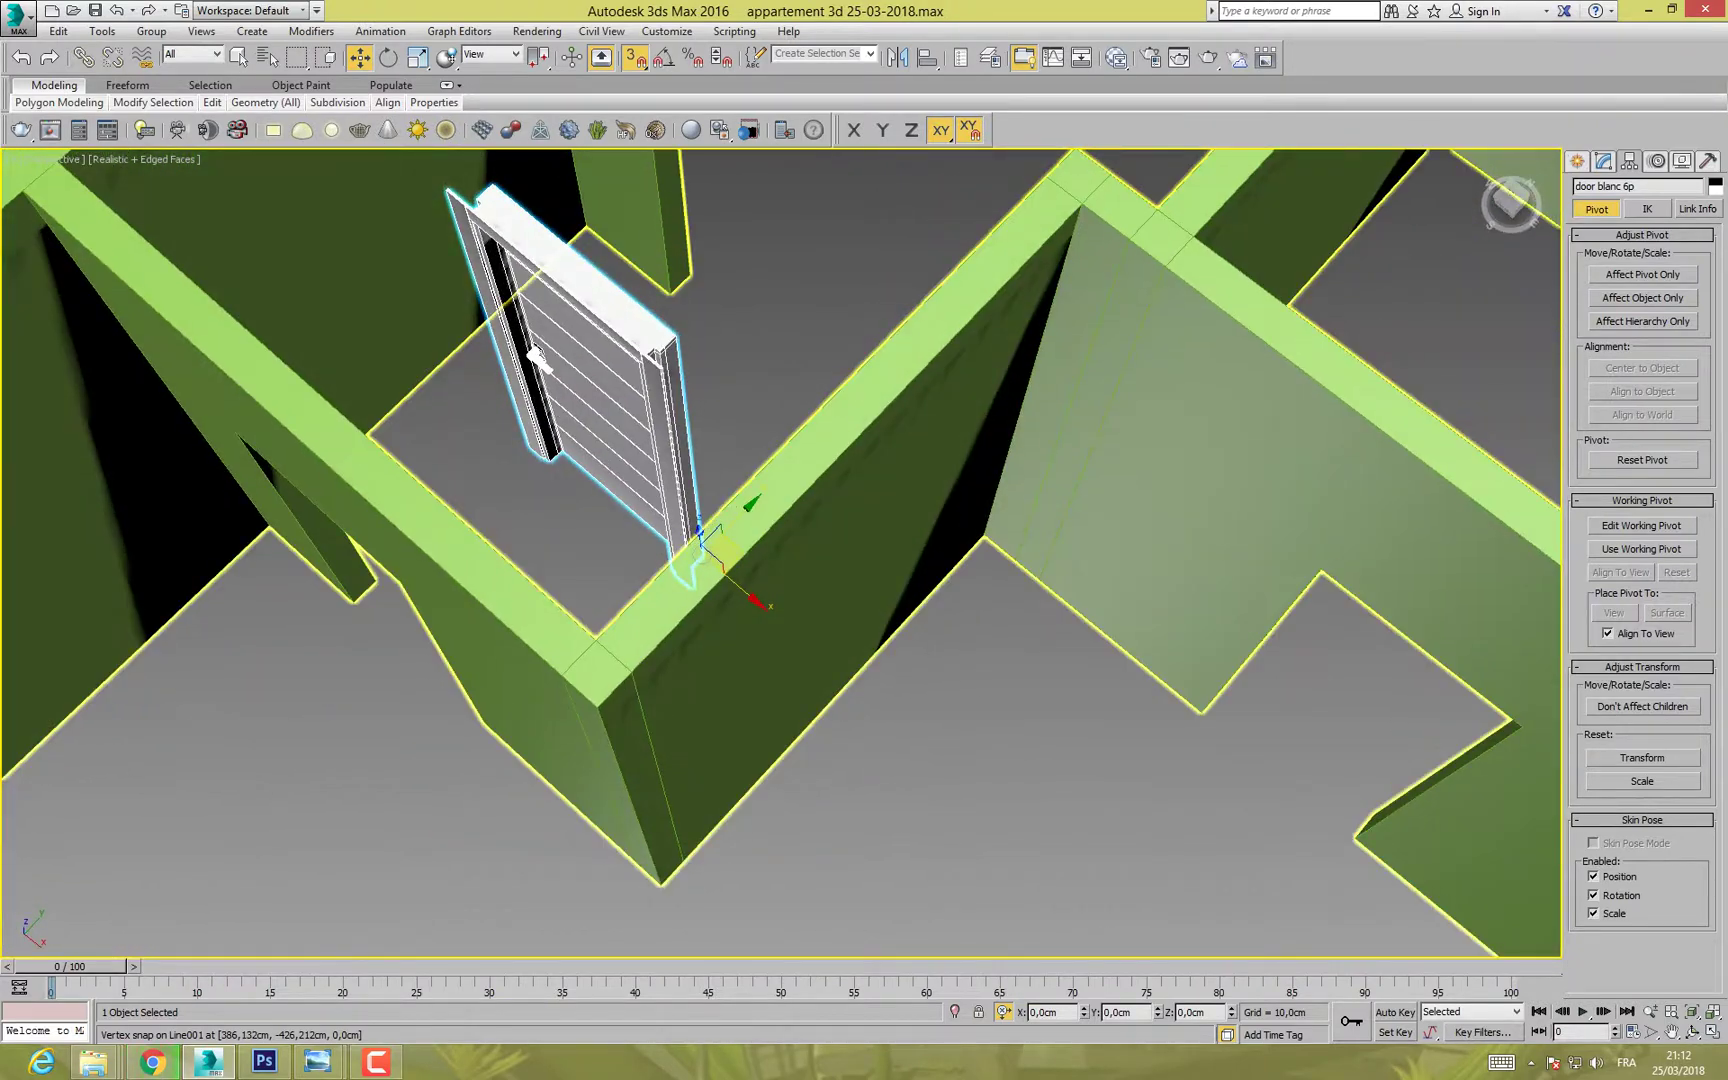
drag(718, 557, 460, 732)
scroll(458, 760, up, 5)
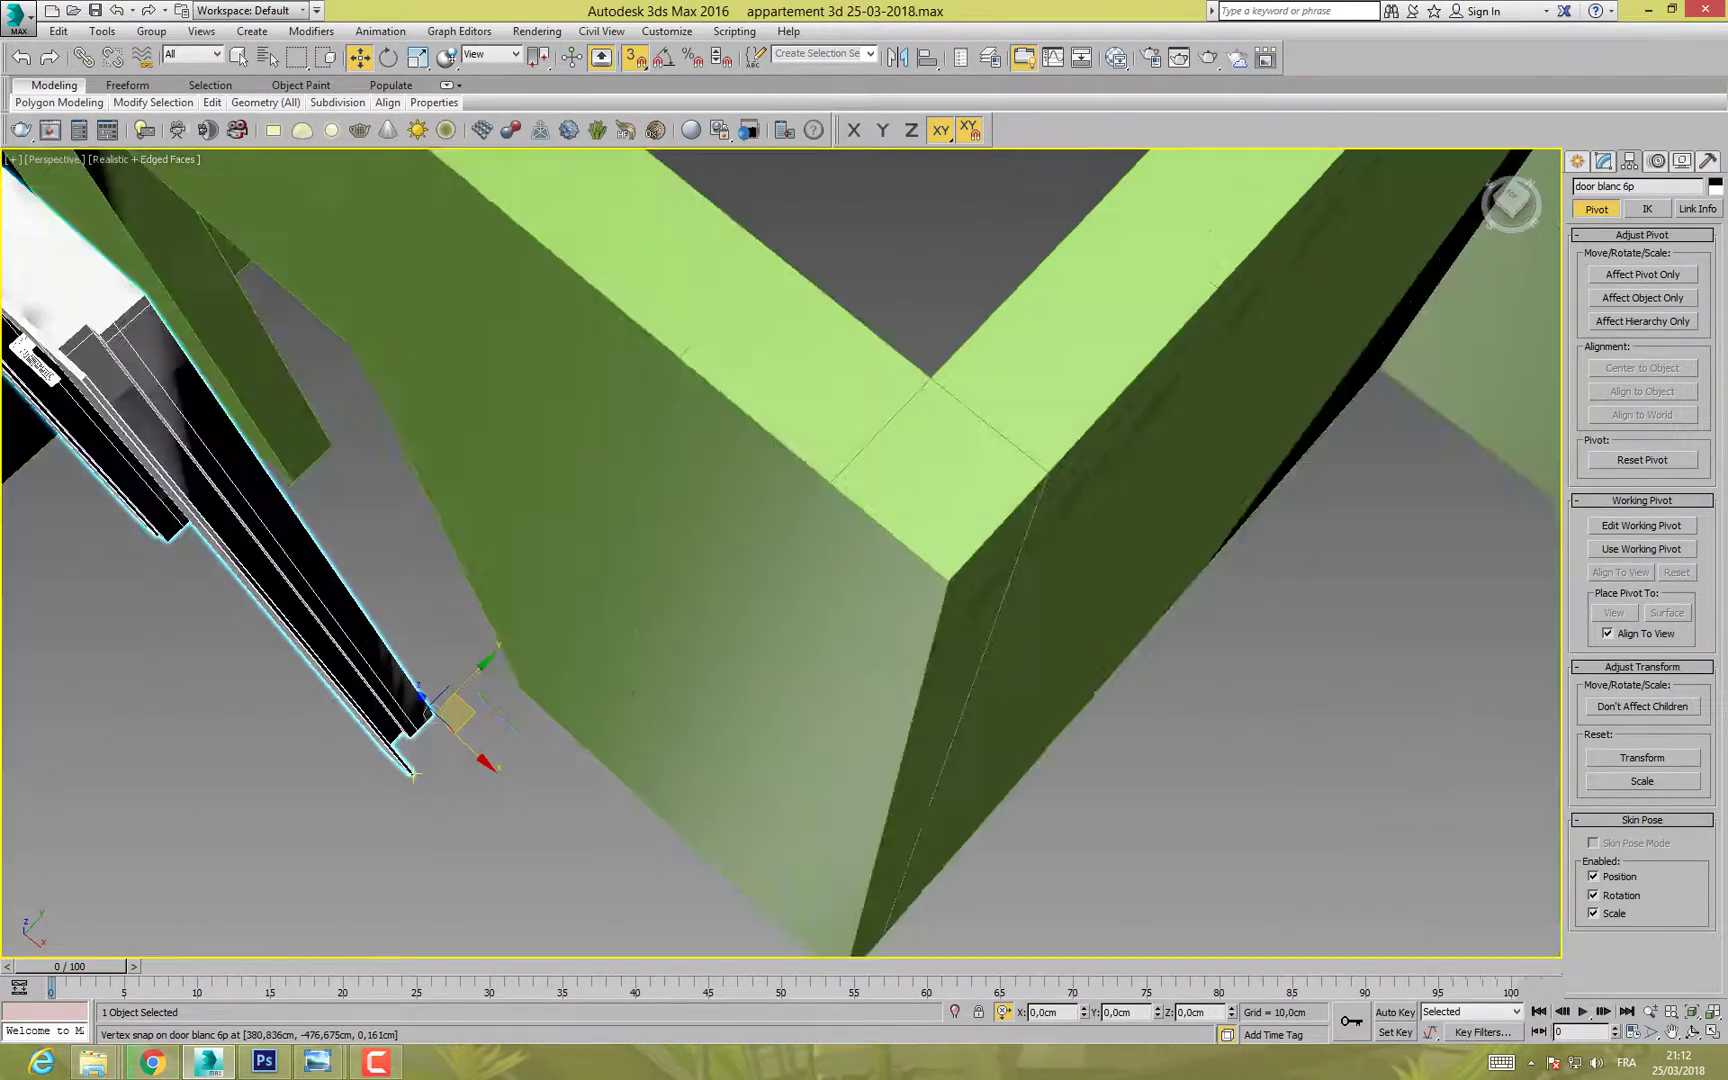
drag(430, 659, 545, 650)
alt+middle_drag(548, 645, 505, 678)
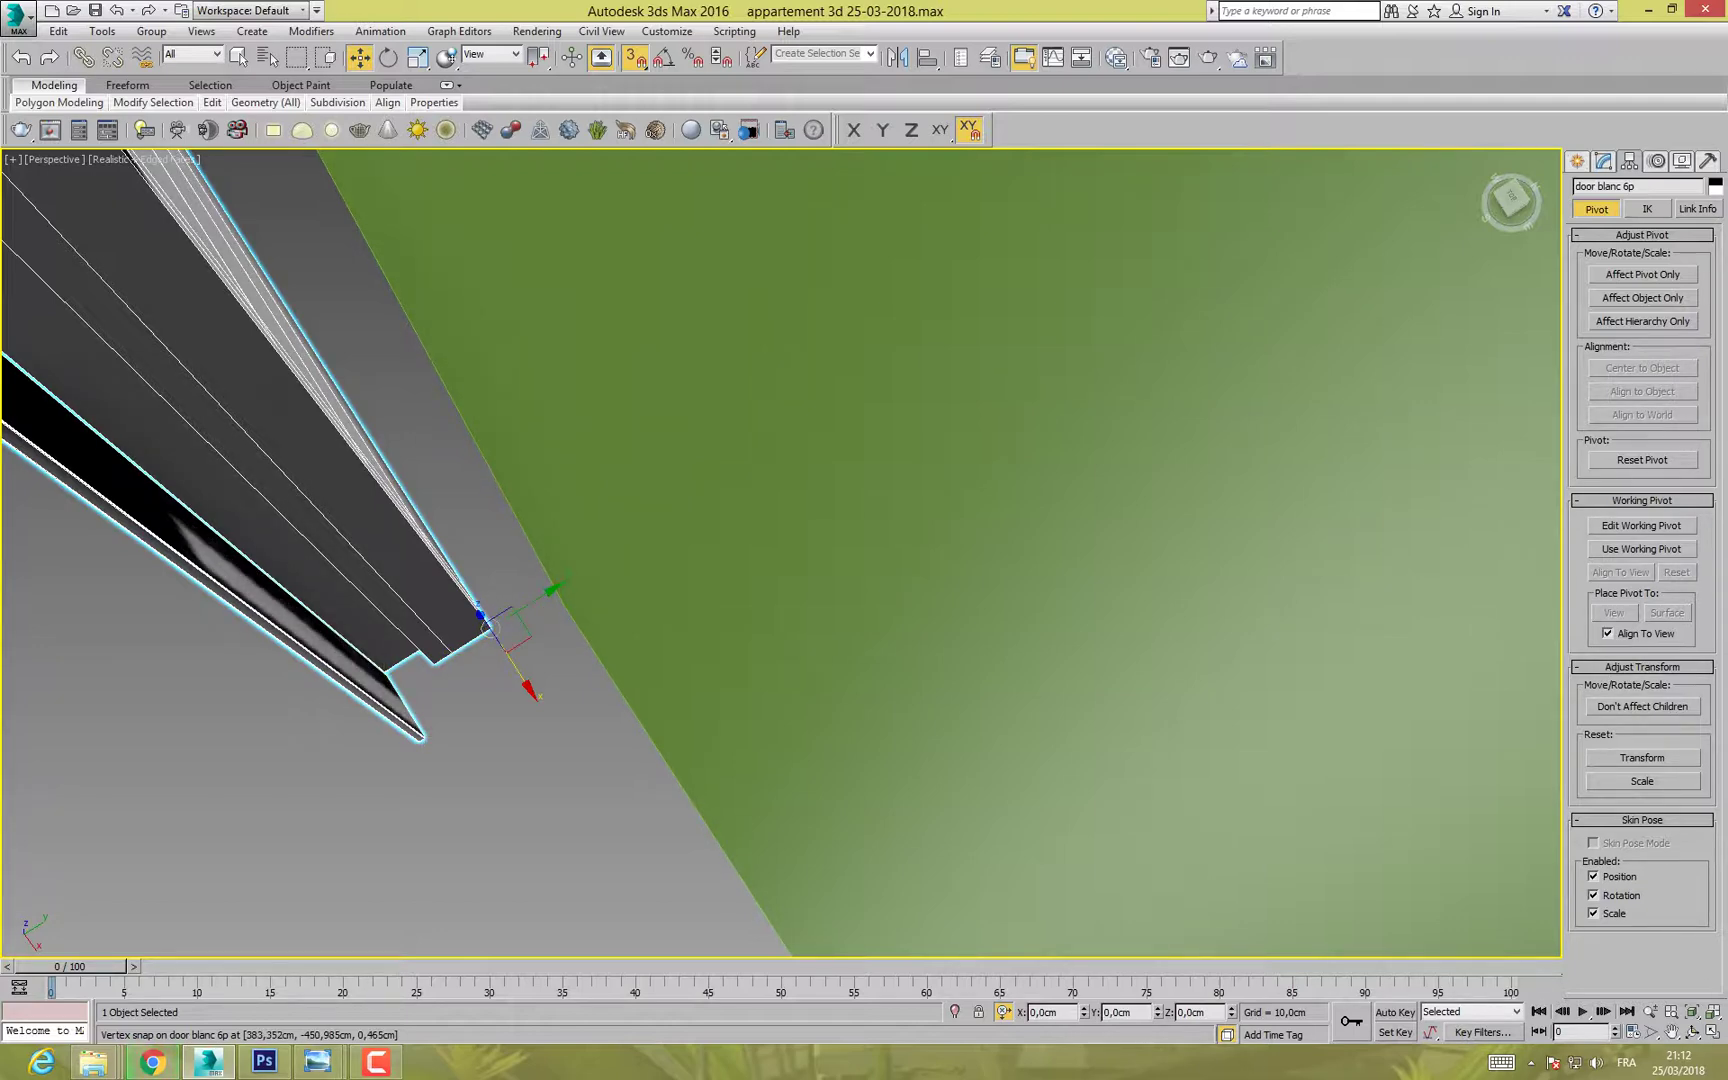
key(F3)
drag(487, 627, 660, 543)
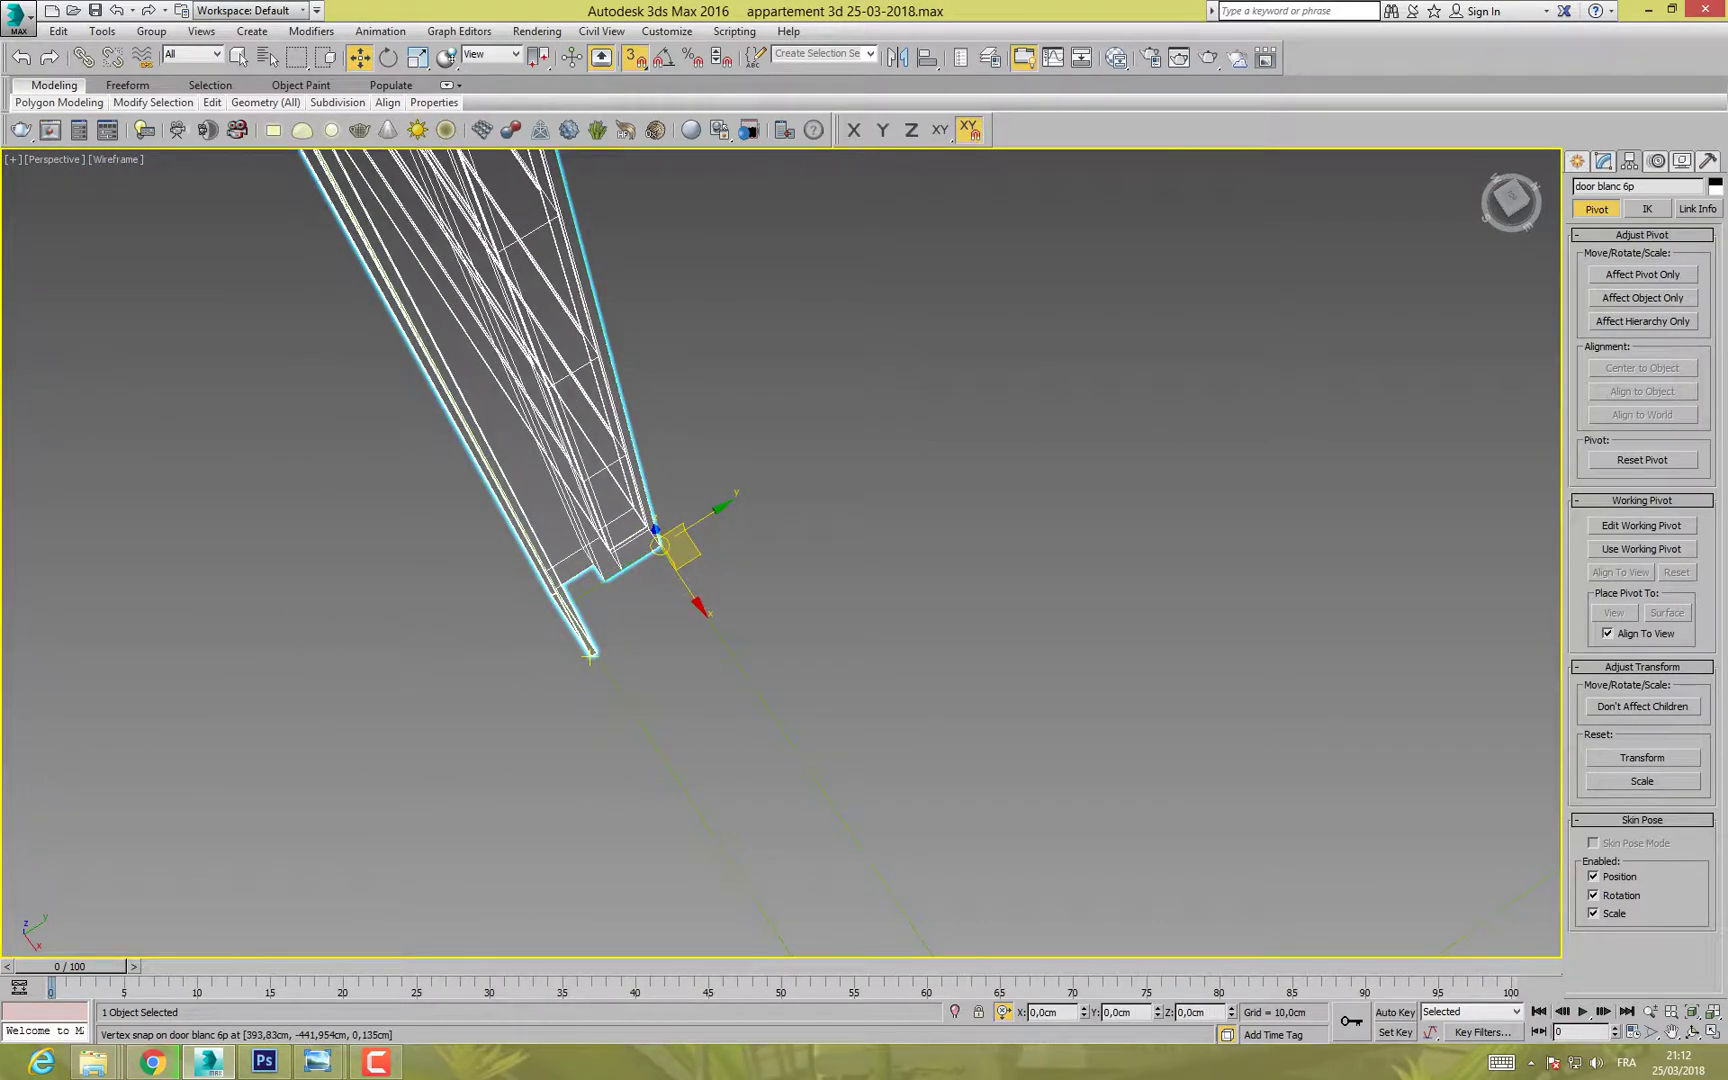
key(F3)
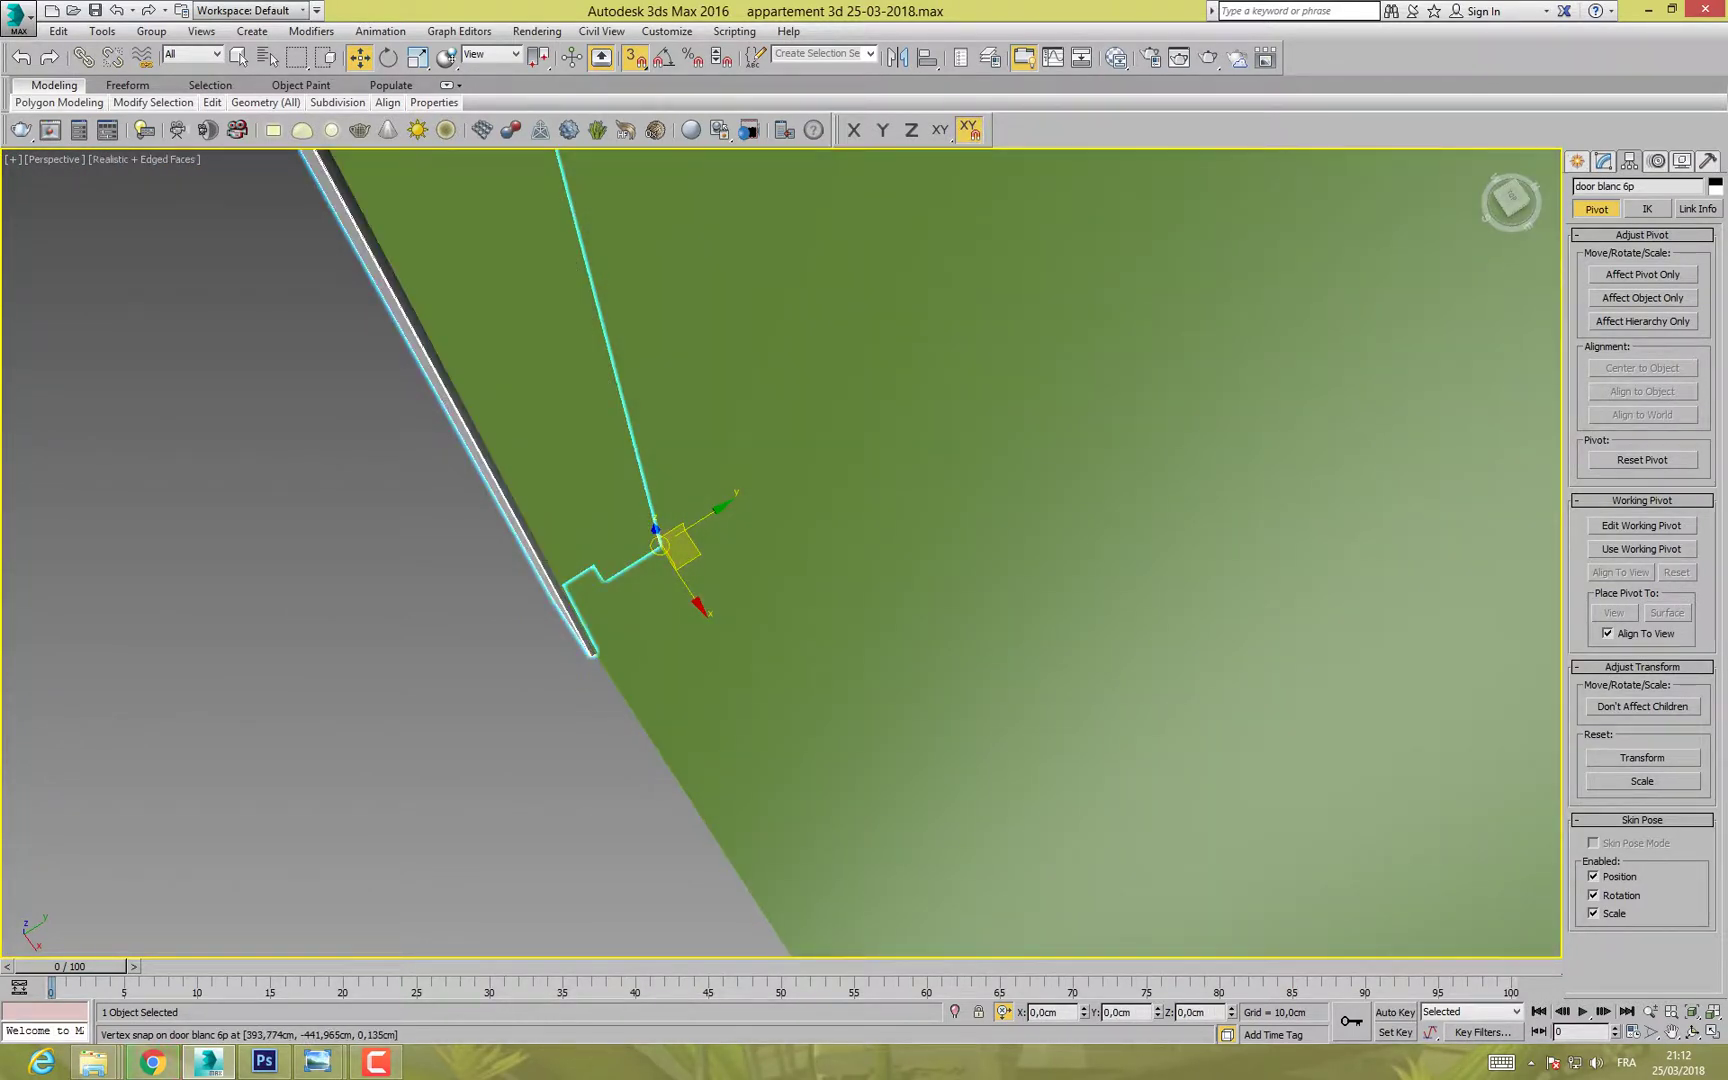
Step: Scale the door down uniformly to about 94.8 % on local Y and Z and 93.9 % on local X
scroll(660, 543, down, 10)
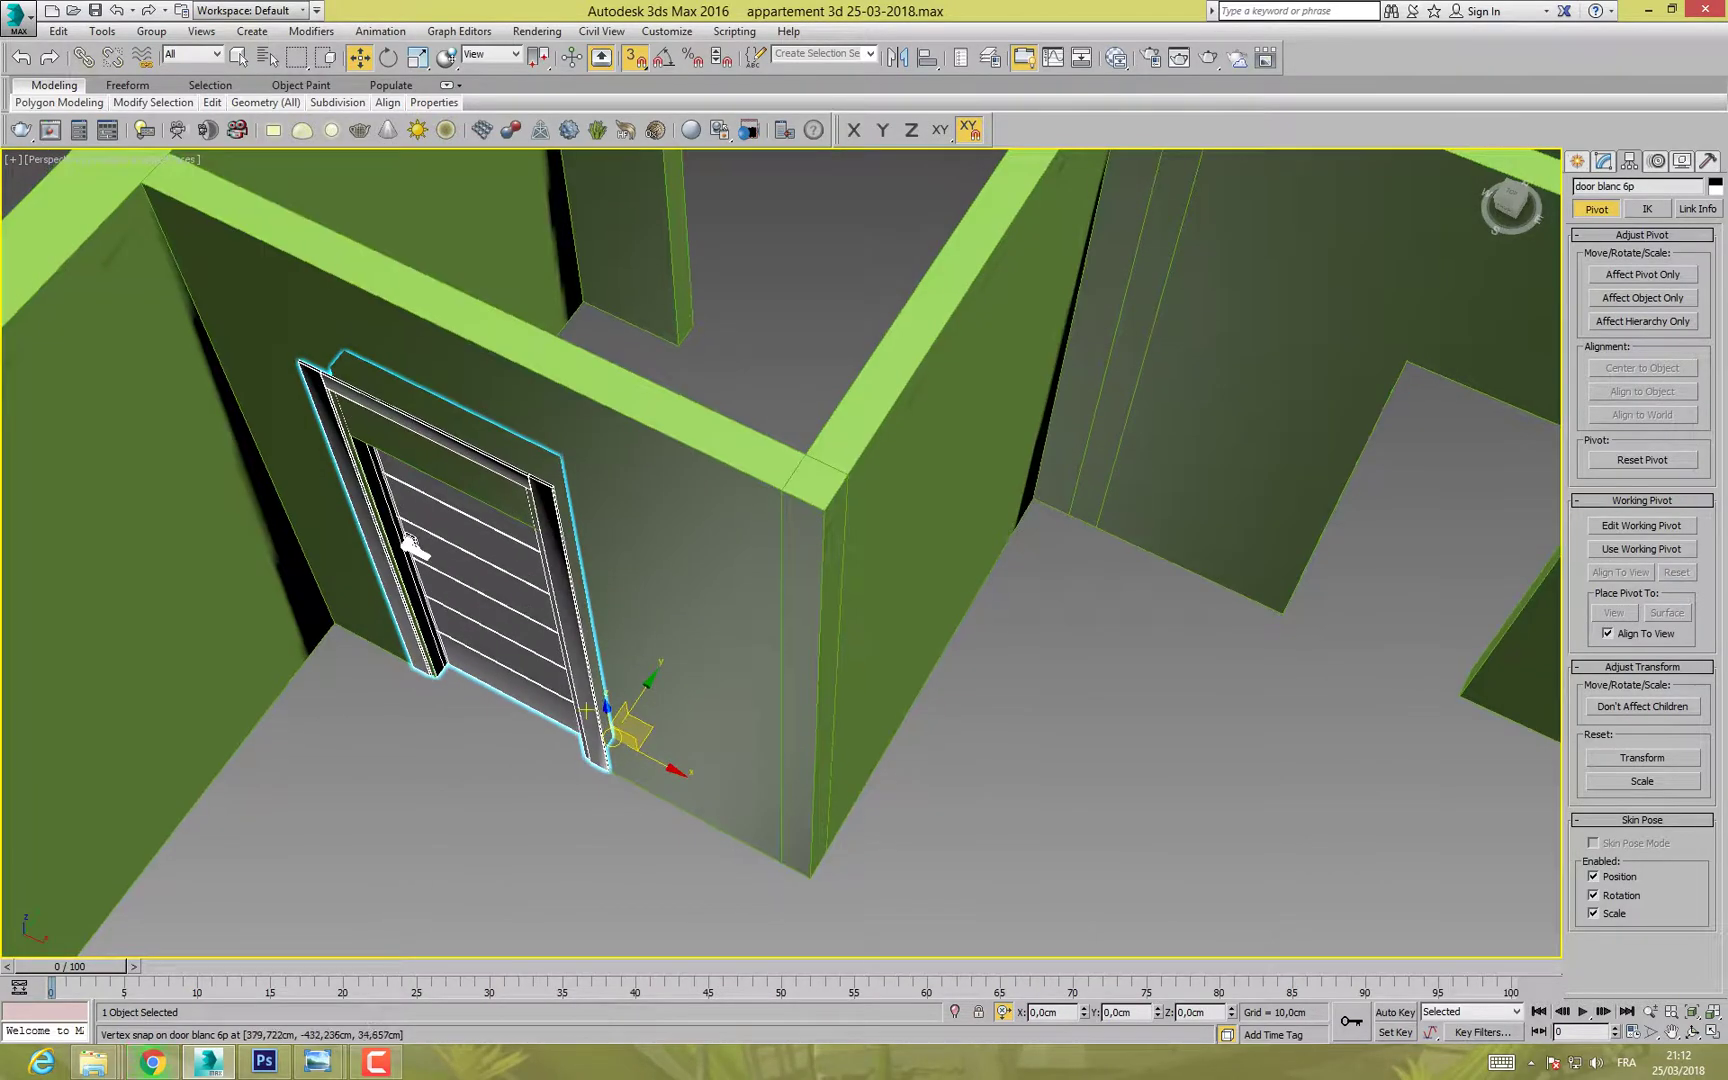
alt+middle_drag(660, 543, 468, 480)
scroll(567, 582, up, 3)
scroll(620, 588, down, 4)
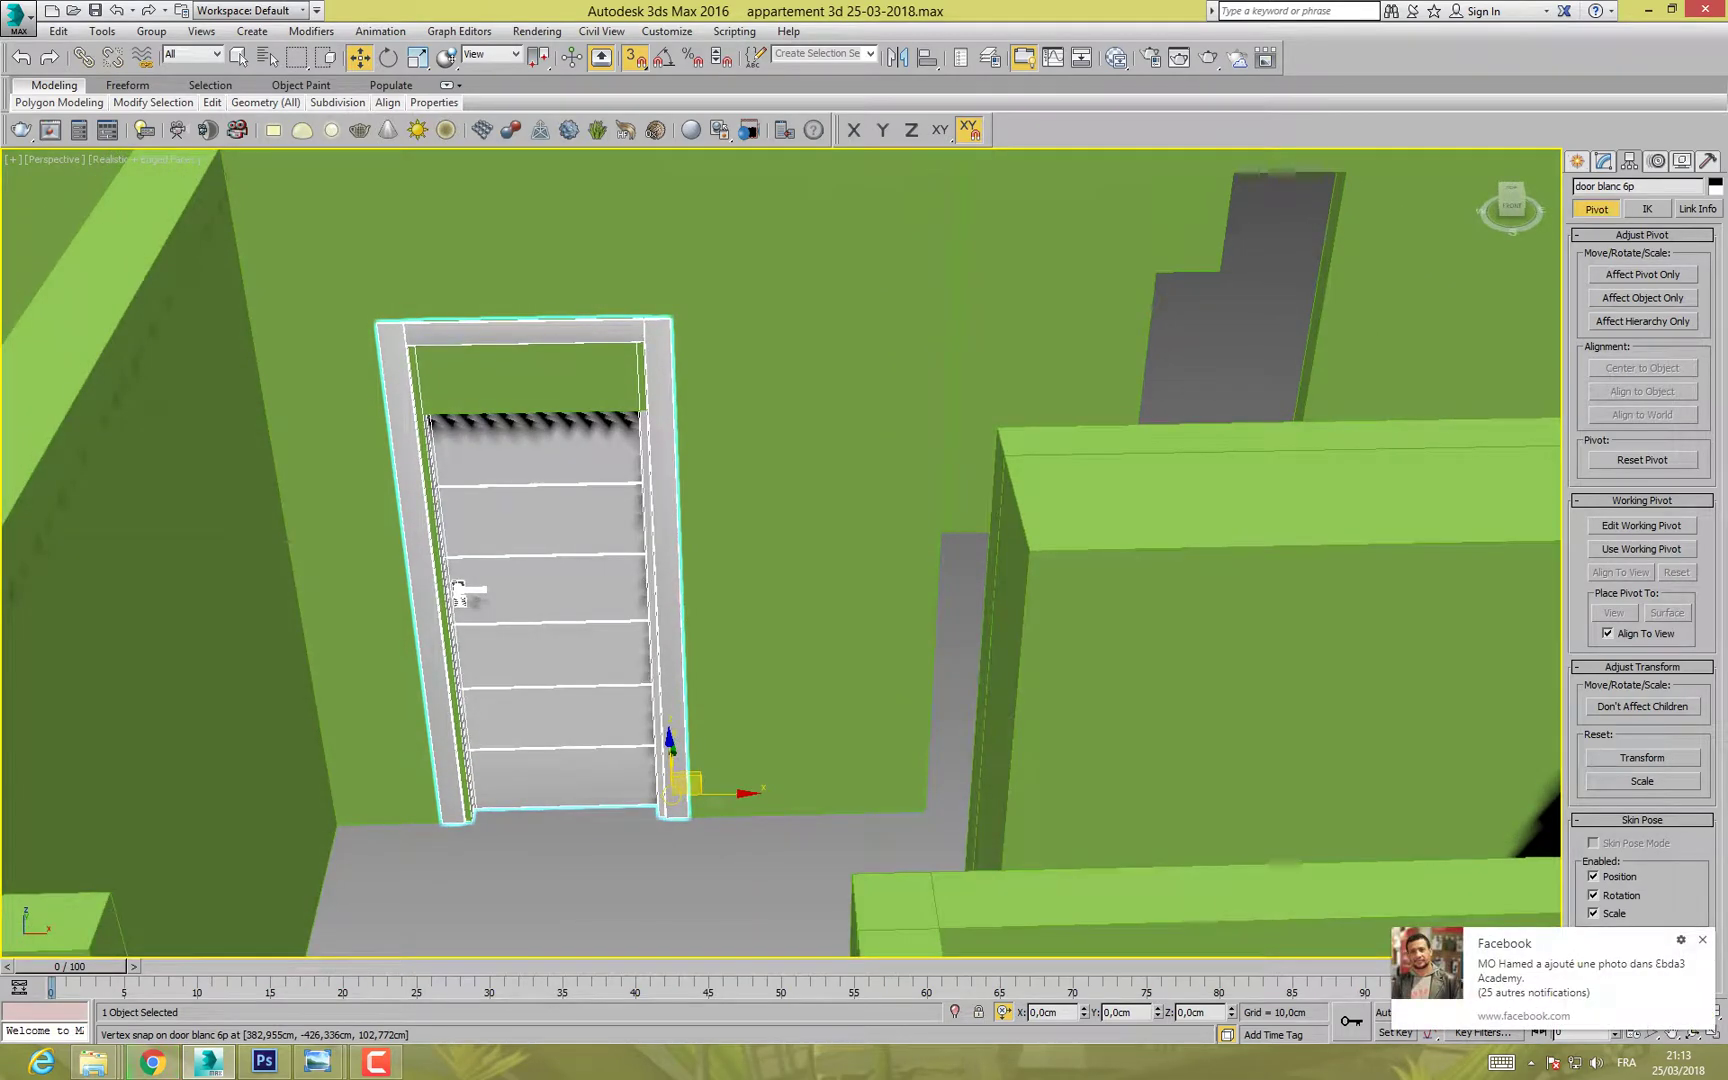
right_click(418, 58)
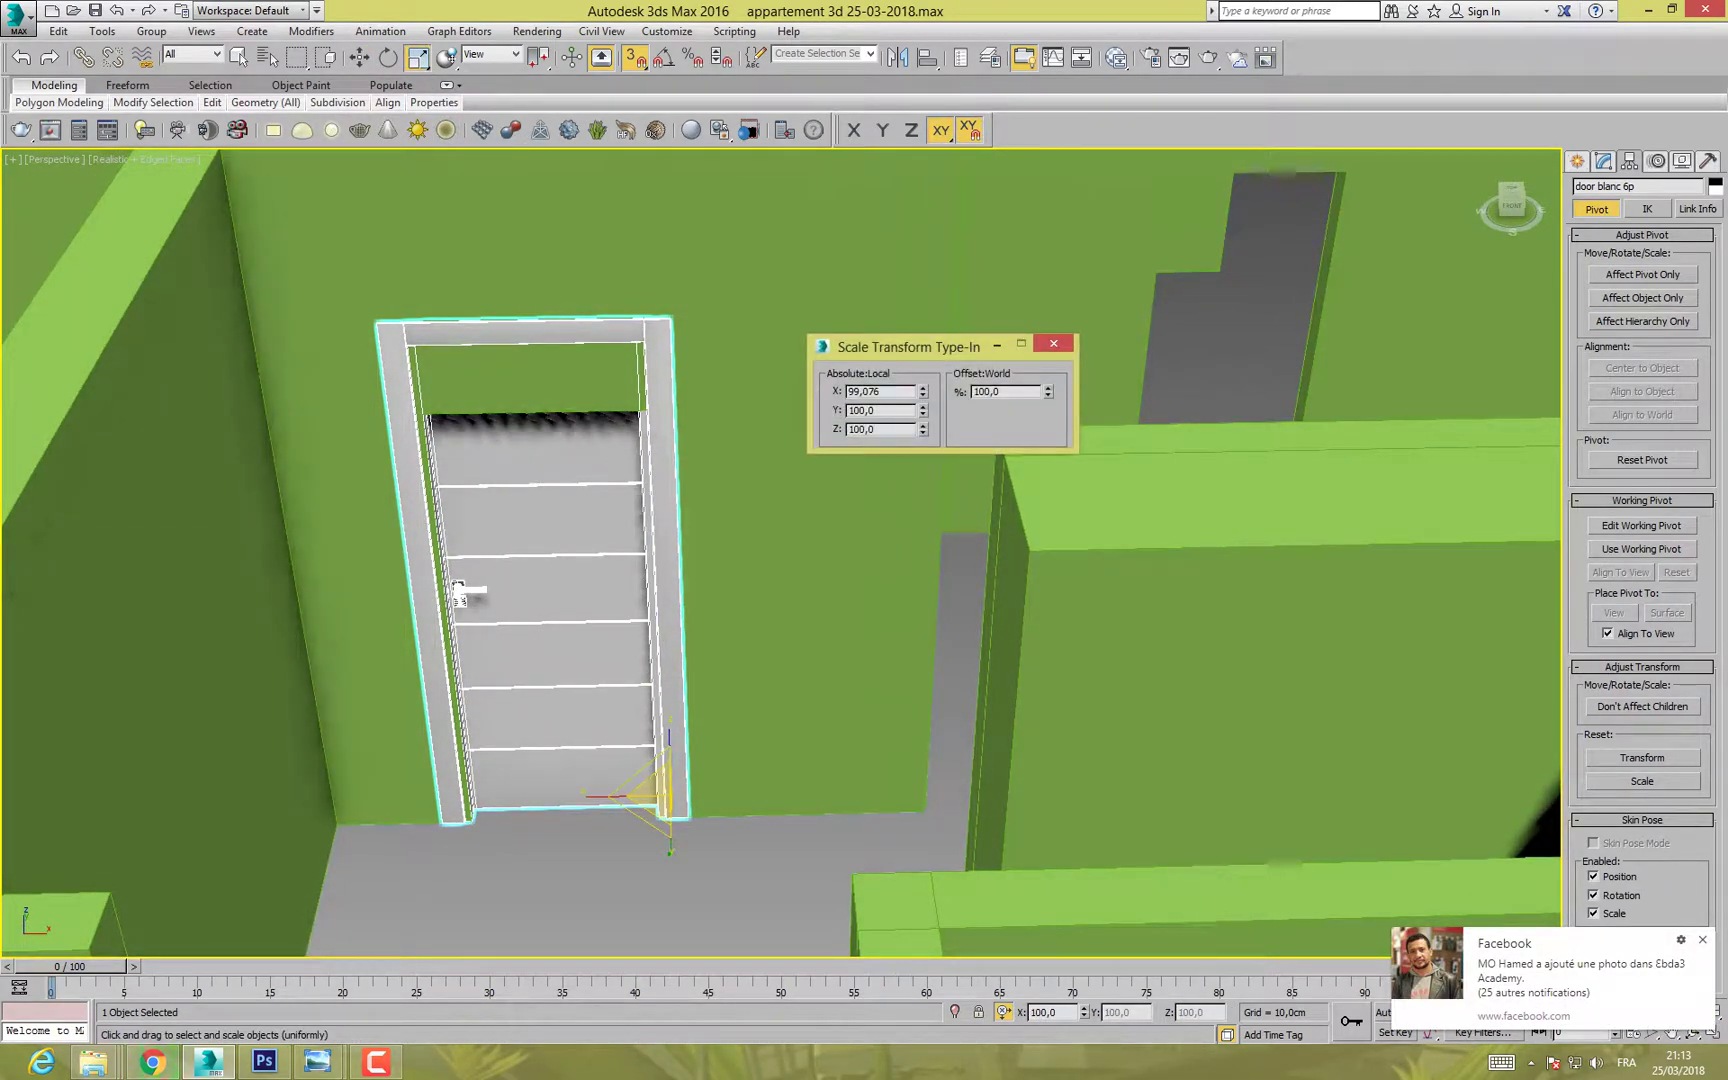
mouse_move(462, 592)
mouse_down()
mouse_move(481, 612)
mouse_move(469, 599)
mouse_up()
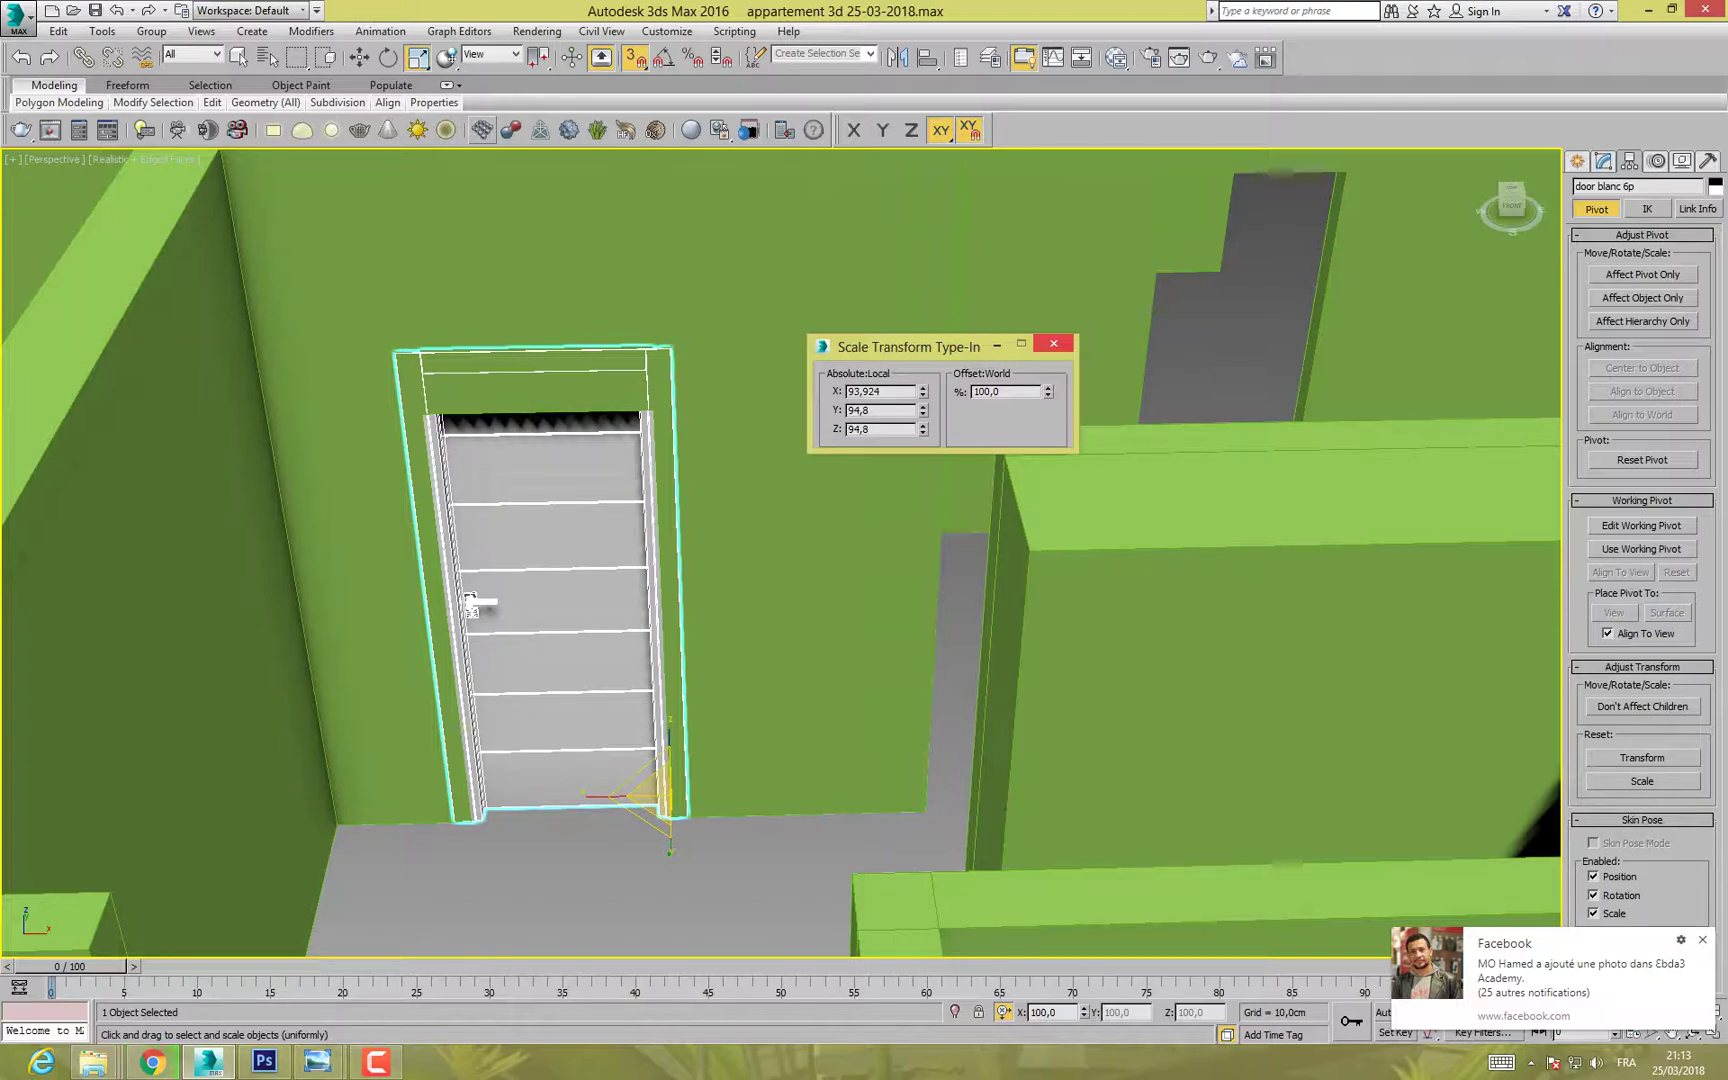
scroll(469, 599, up, 8)
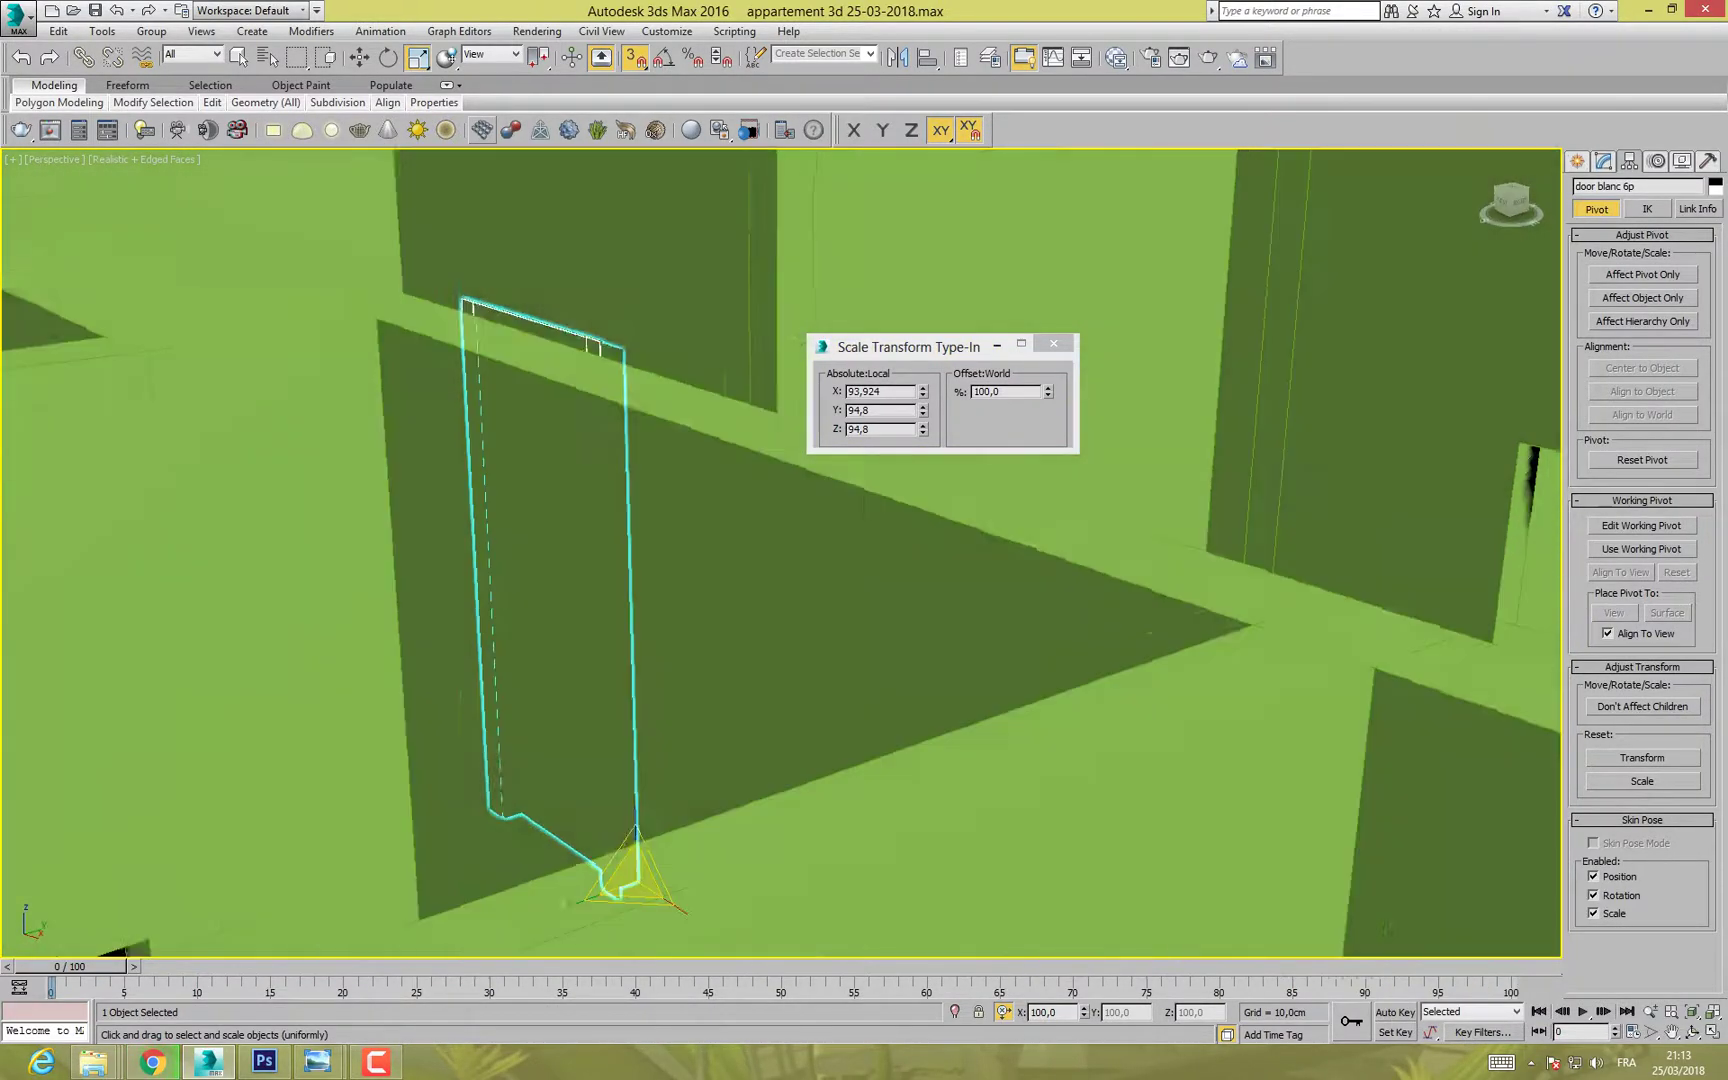
alt+middle_drag(900, 600, 1080, 755)
key(F12)
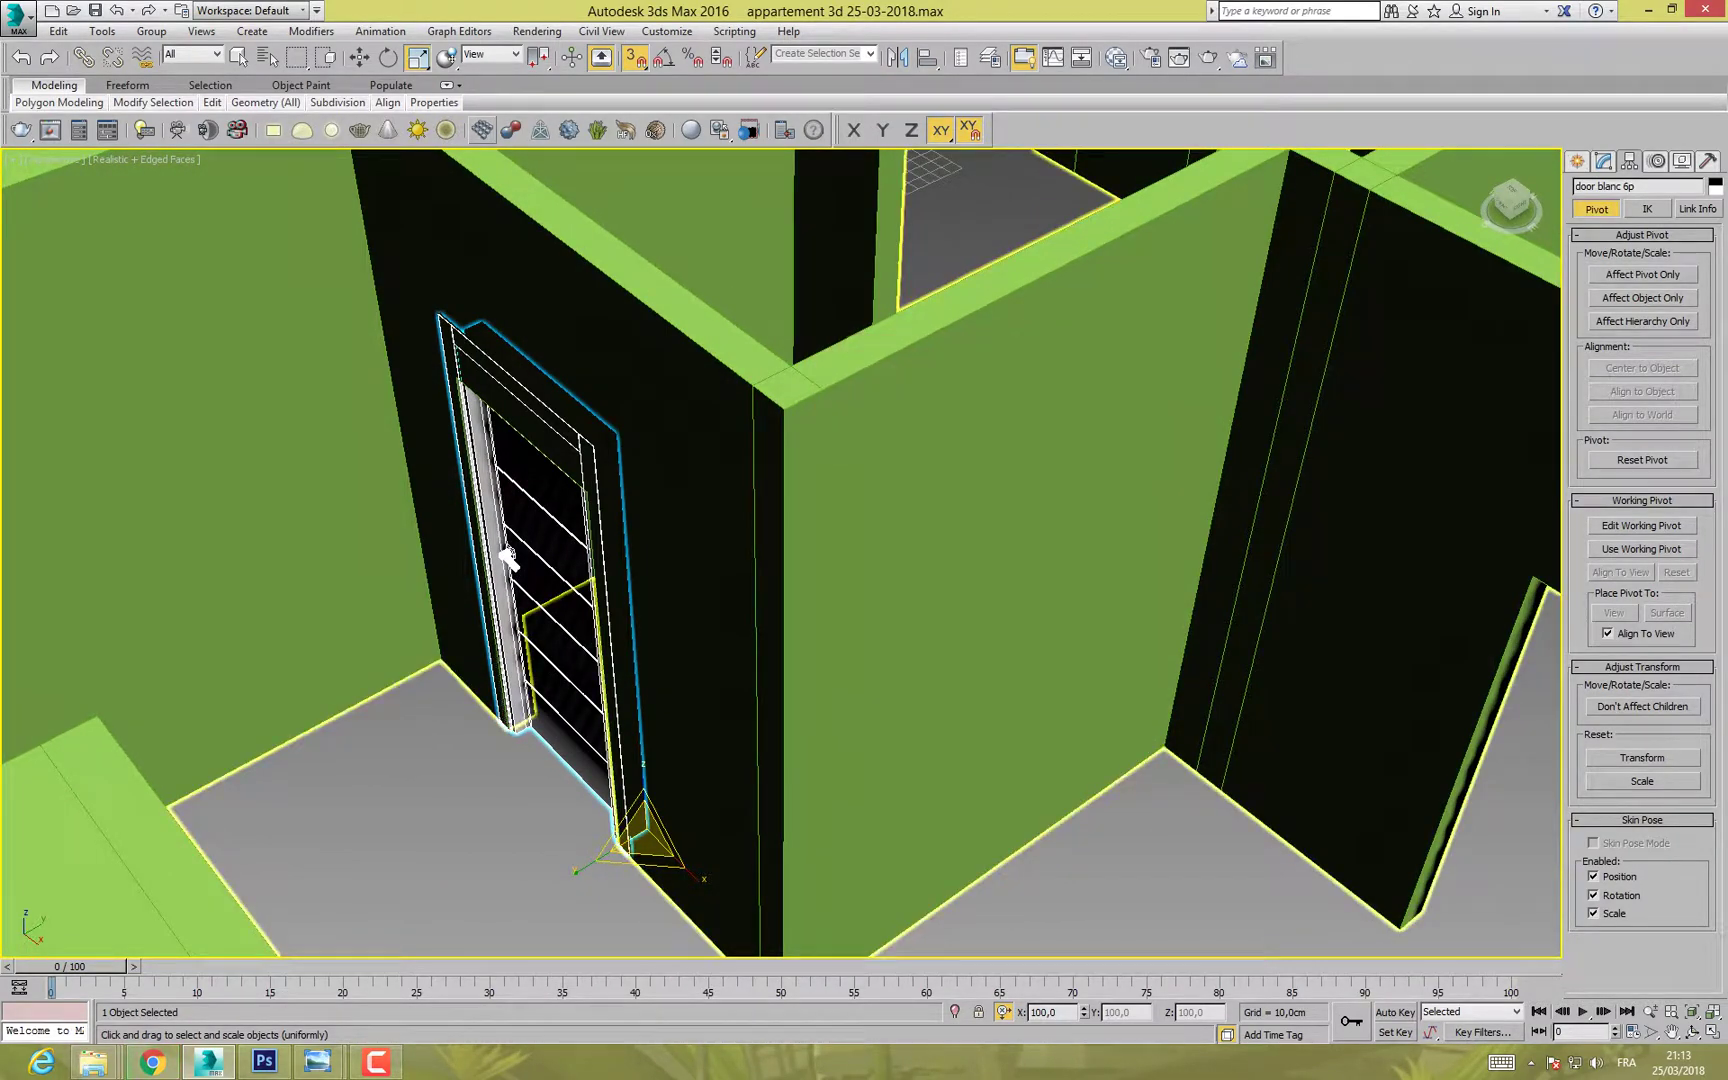
Step: Move the door along Y only so its frame trim sits on the outer face of the wall
key(w)
middle_drag(501, 552, 505, 352)
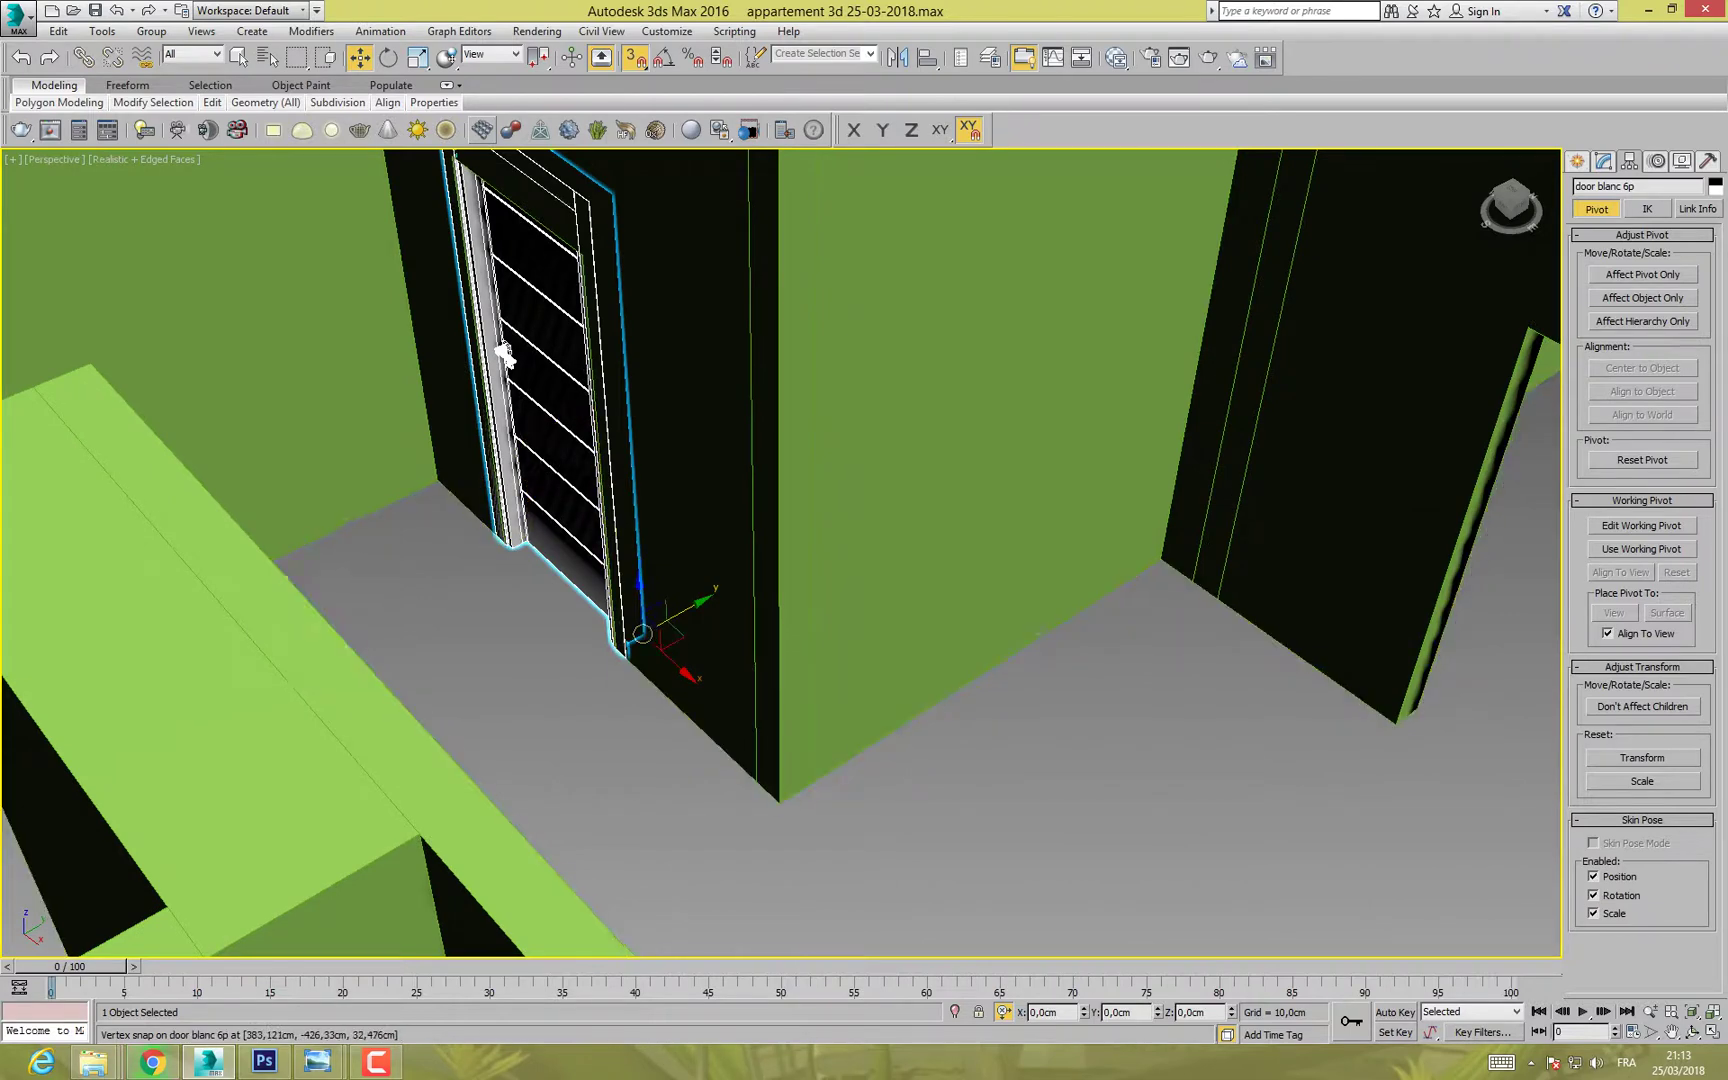
key(F6)
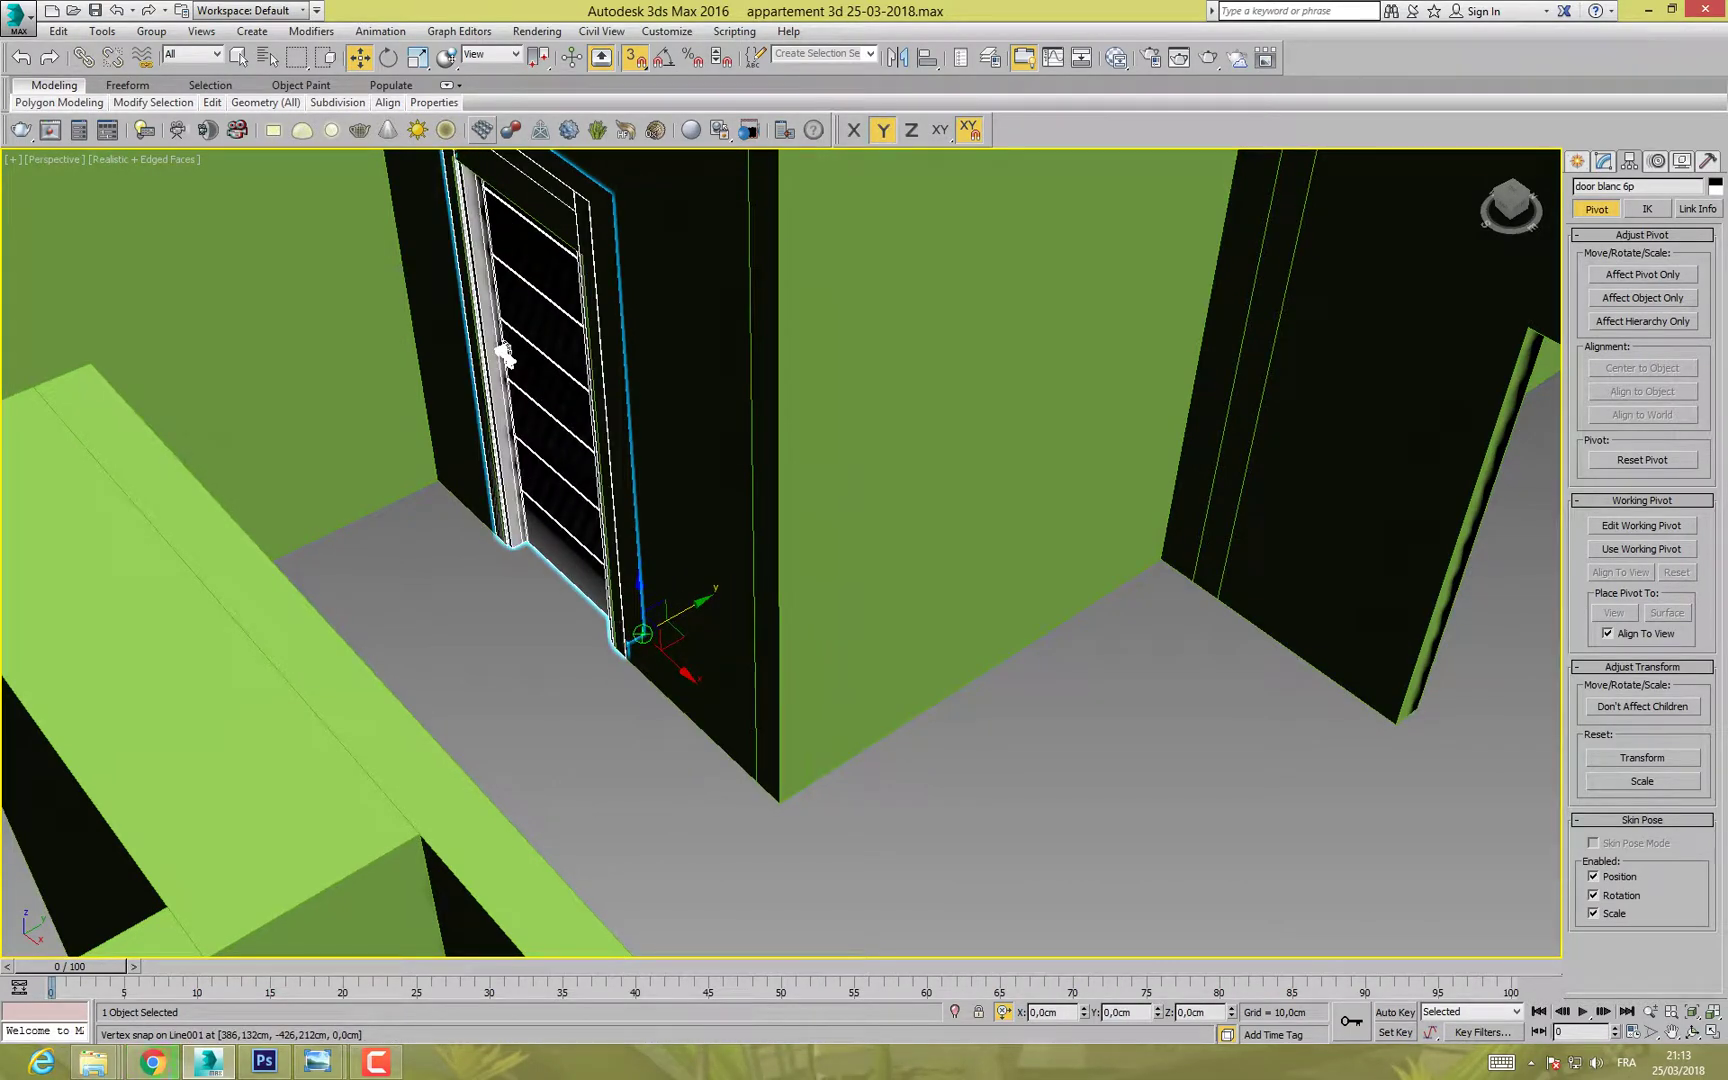
drag(642, 633, 618, 646)
middle_drag(610, 480, 695, 775)
scroll(695, 775, up, 3)
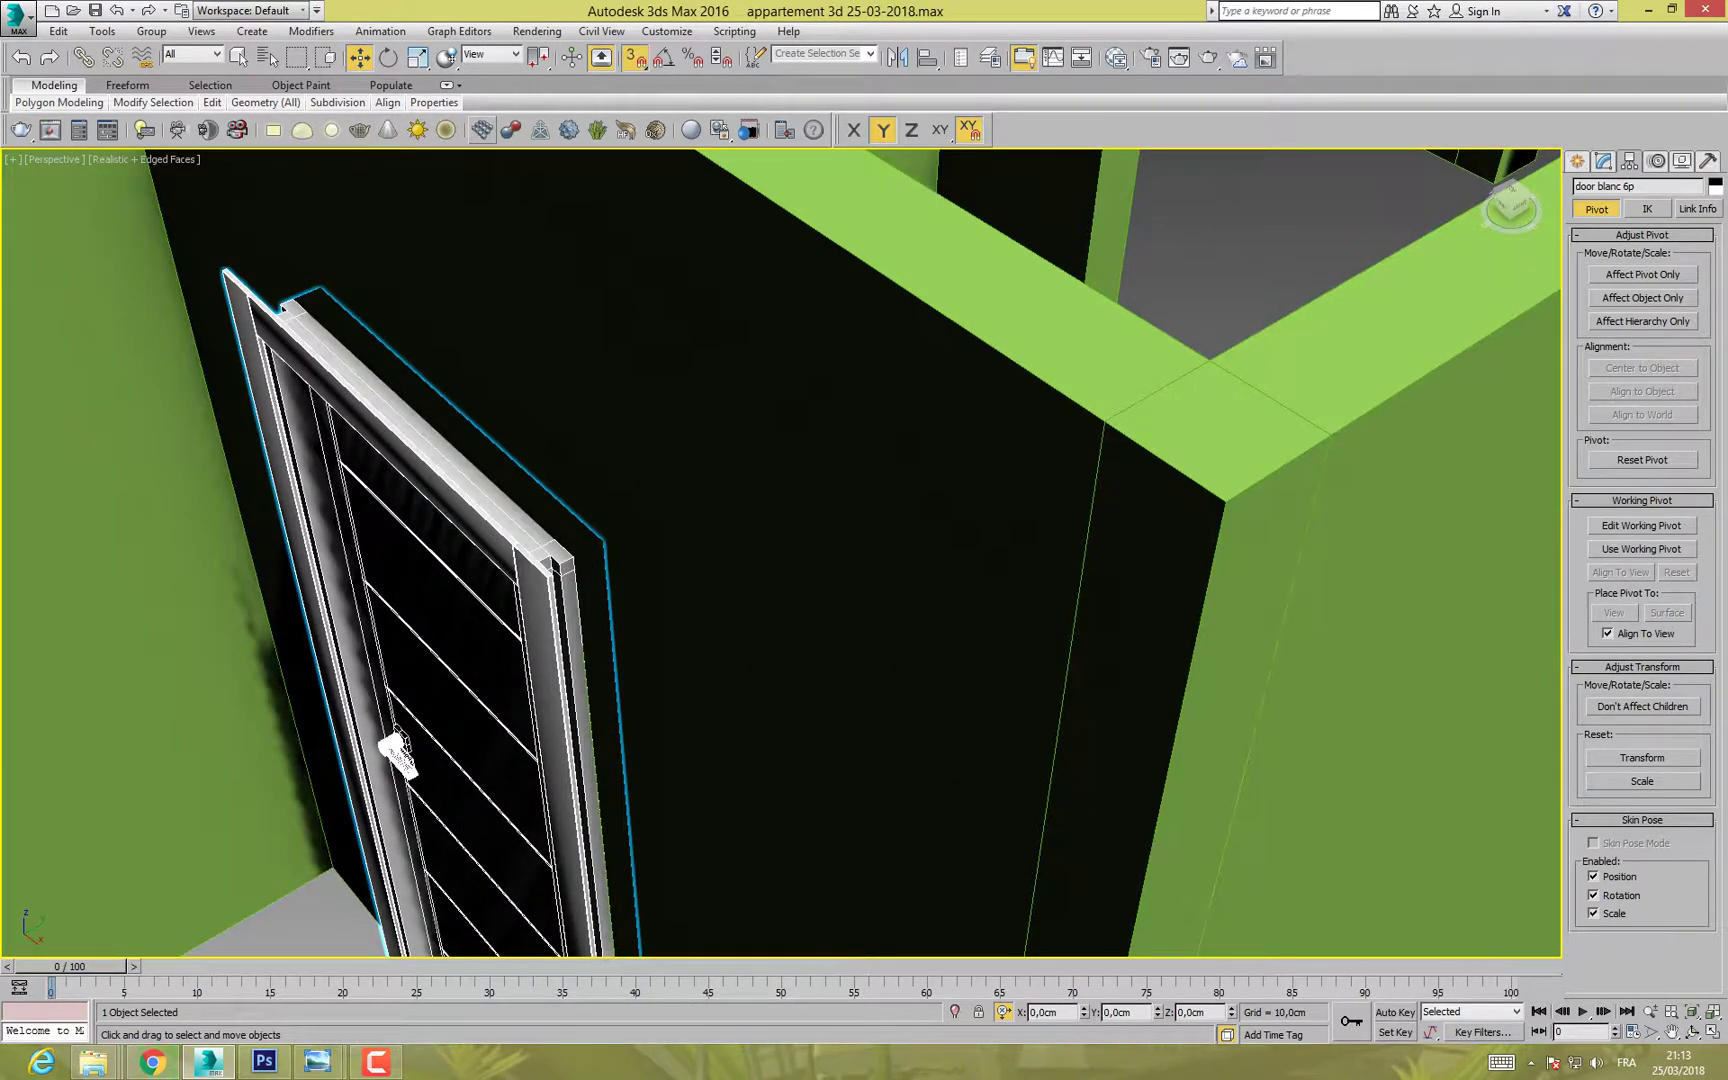
key(s)
drag(551, 570, 581, 645)
scroll(598, 520, down, 8)
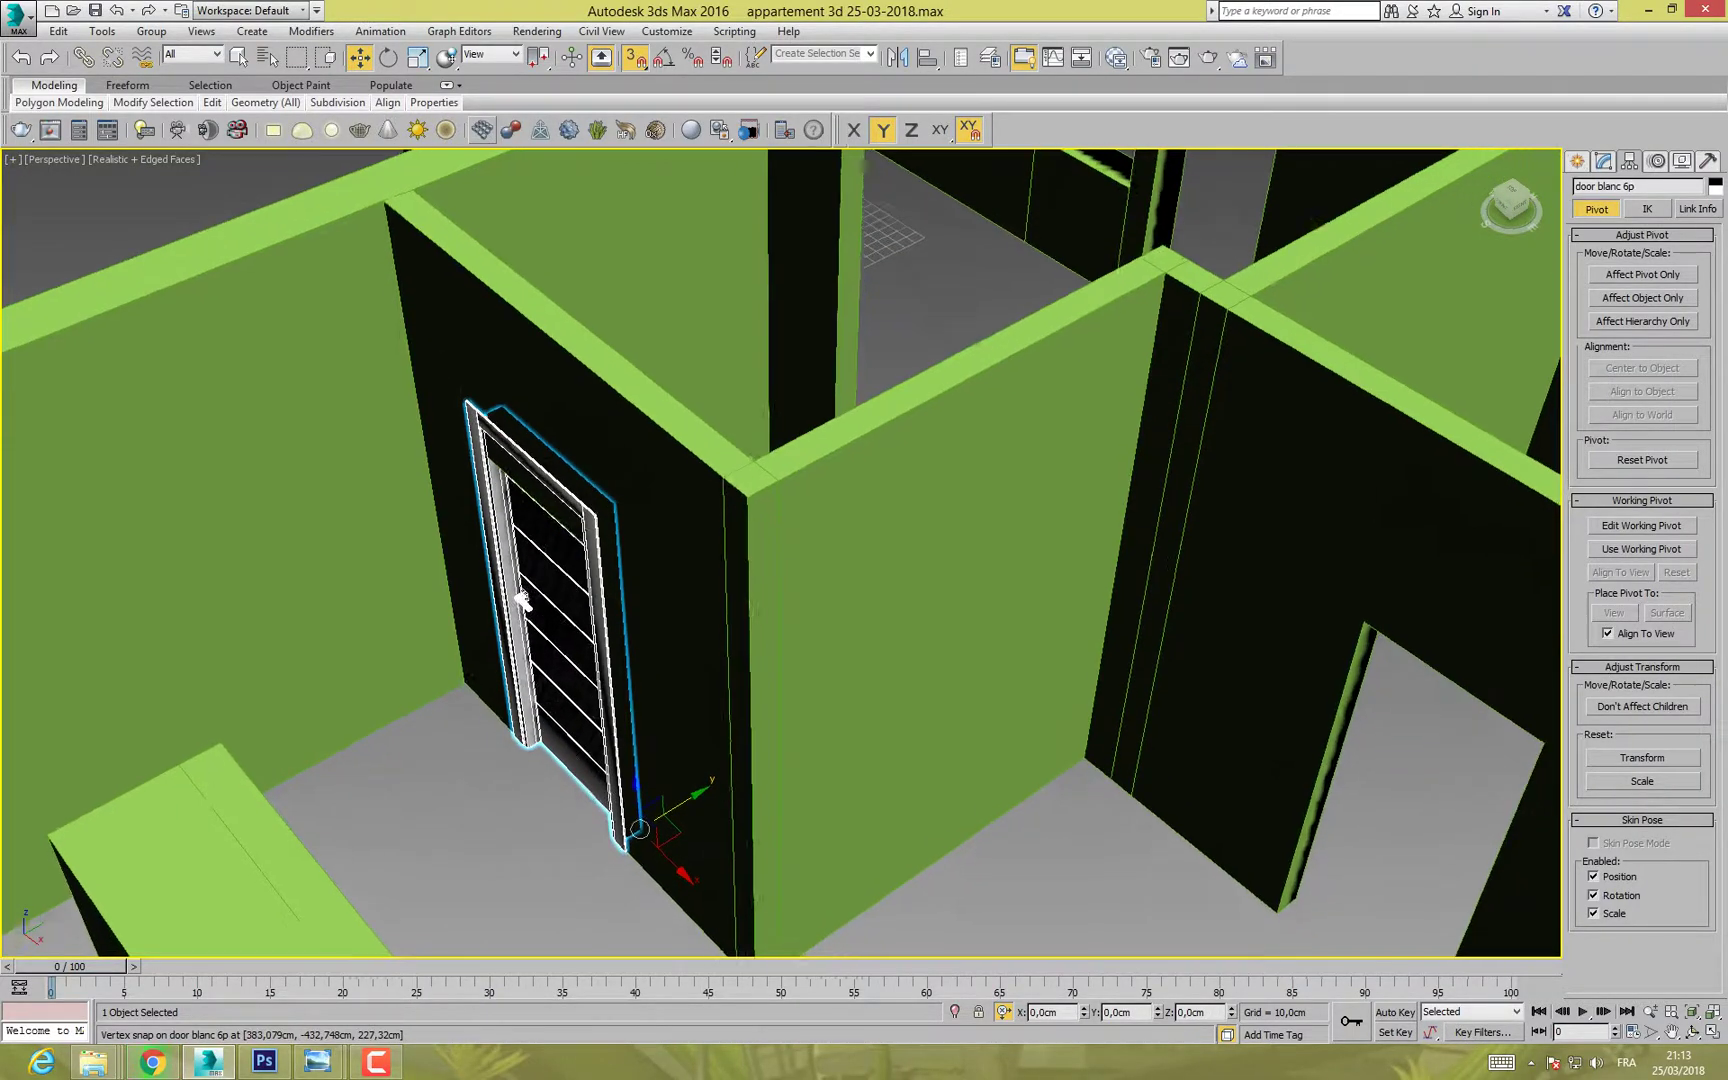
Step: Open the door's Editable Poly at element level and frame the selected lock plates in the view
alt+middle_drag(592, 498, 690, 560)
scroll(592, 468, up, 8)
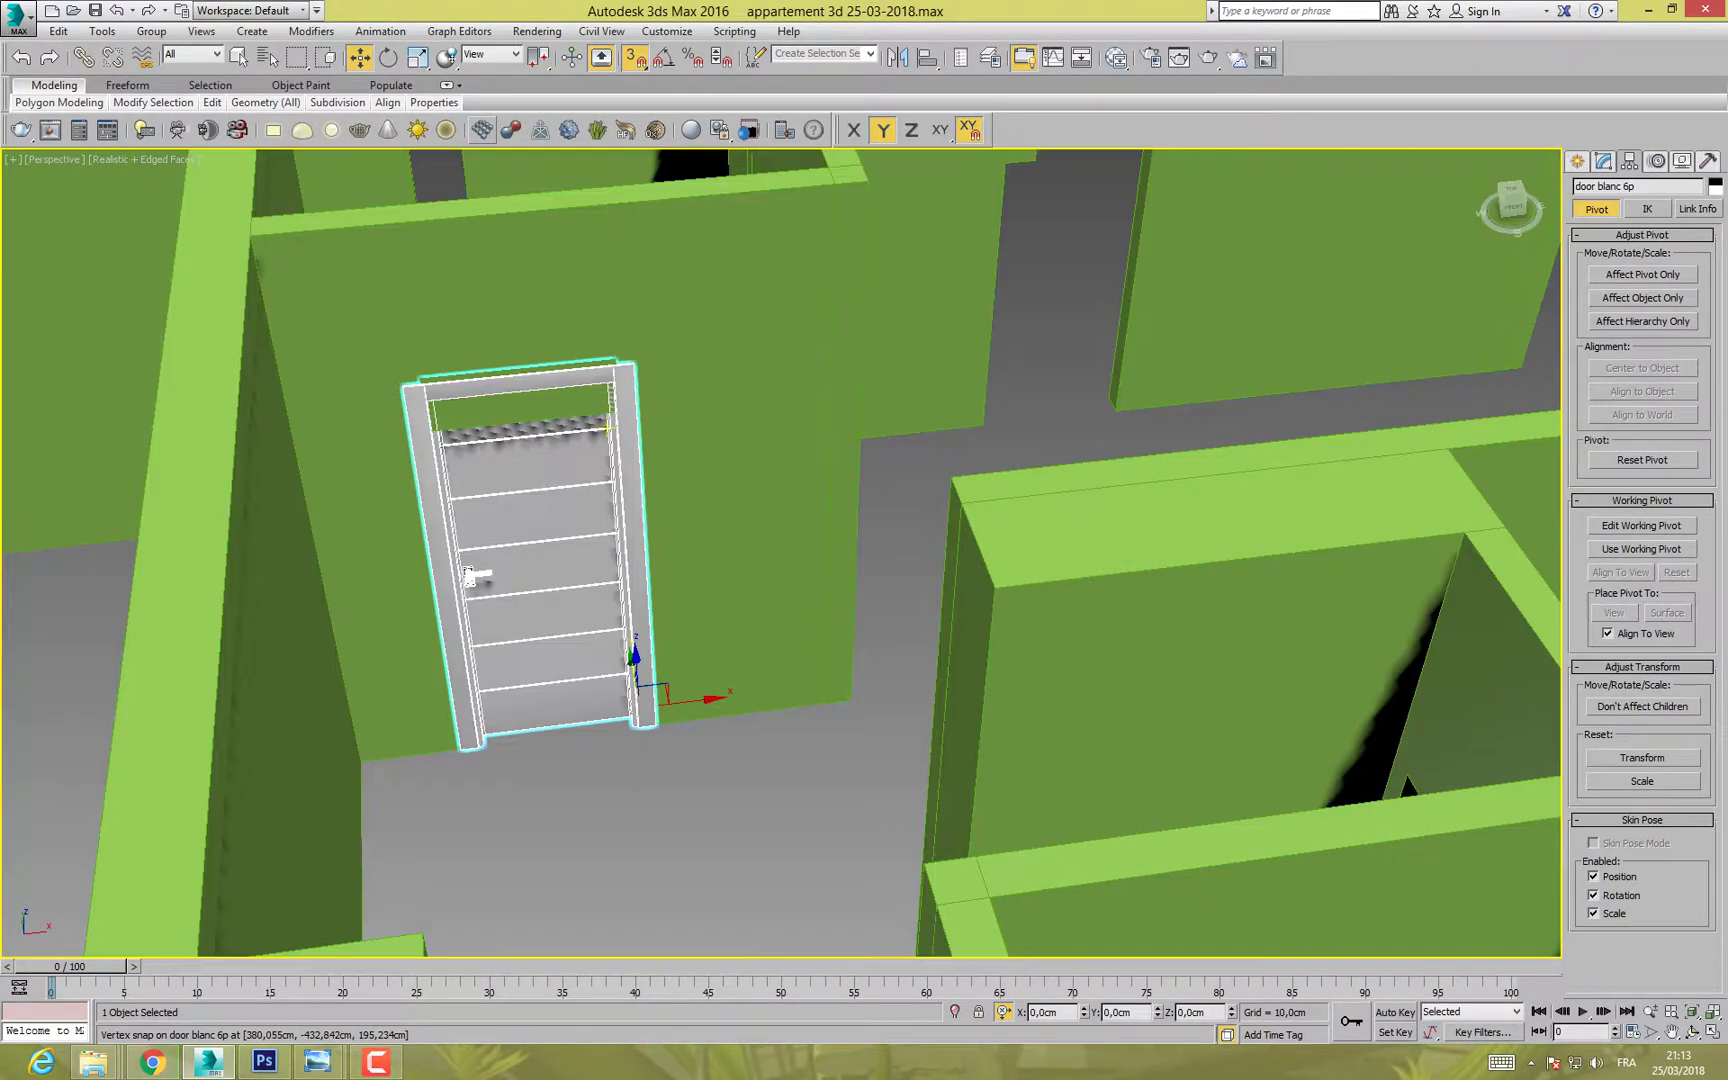
scroll(592, 468, down, 5)
mouse_move(592, 468)
alt+middle_down()
mouse_move(590, 440)
mouse_move(485, 430)
mouse_move(465, 450)
alt+middle_up()
alt+middle_drag(455, 375, 590, 335)
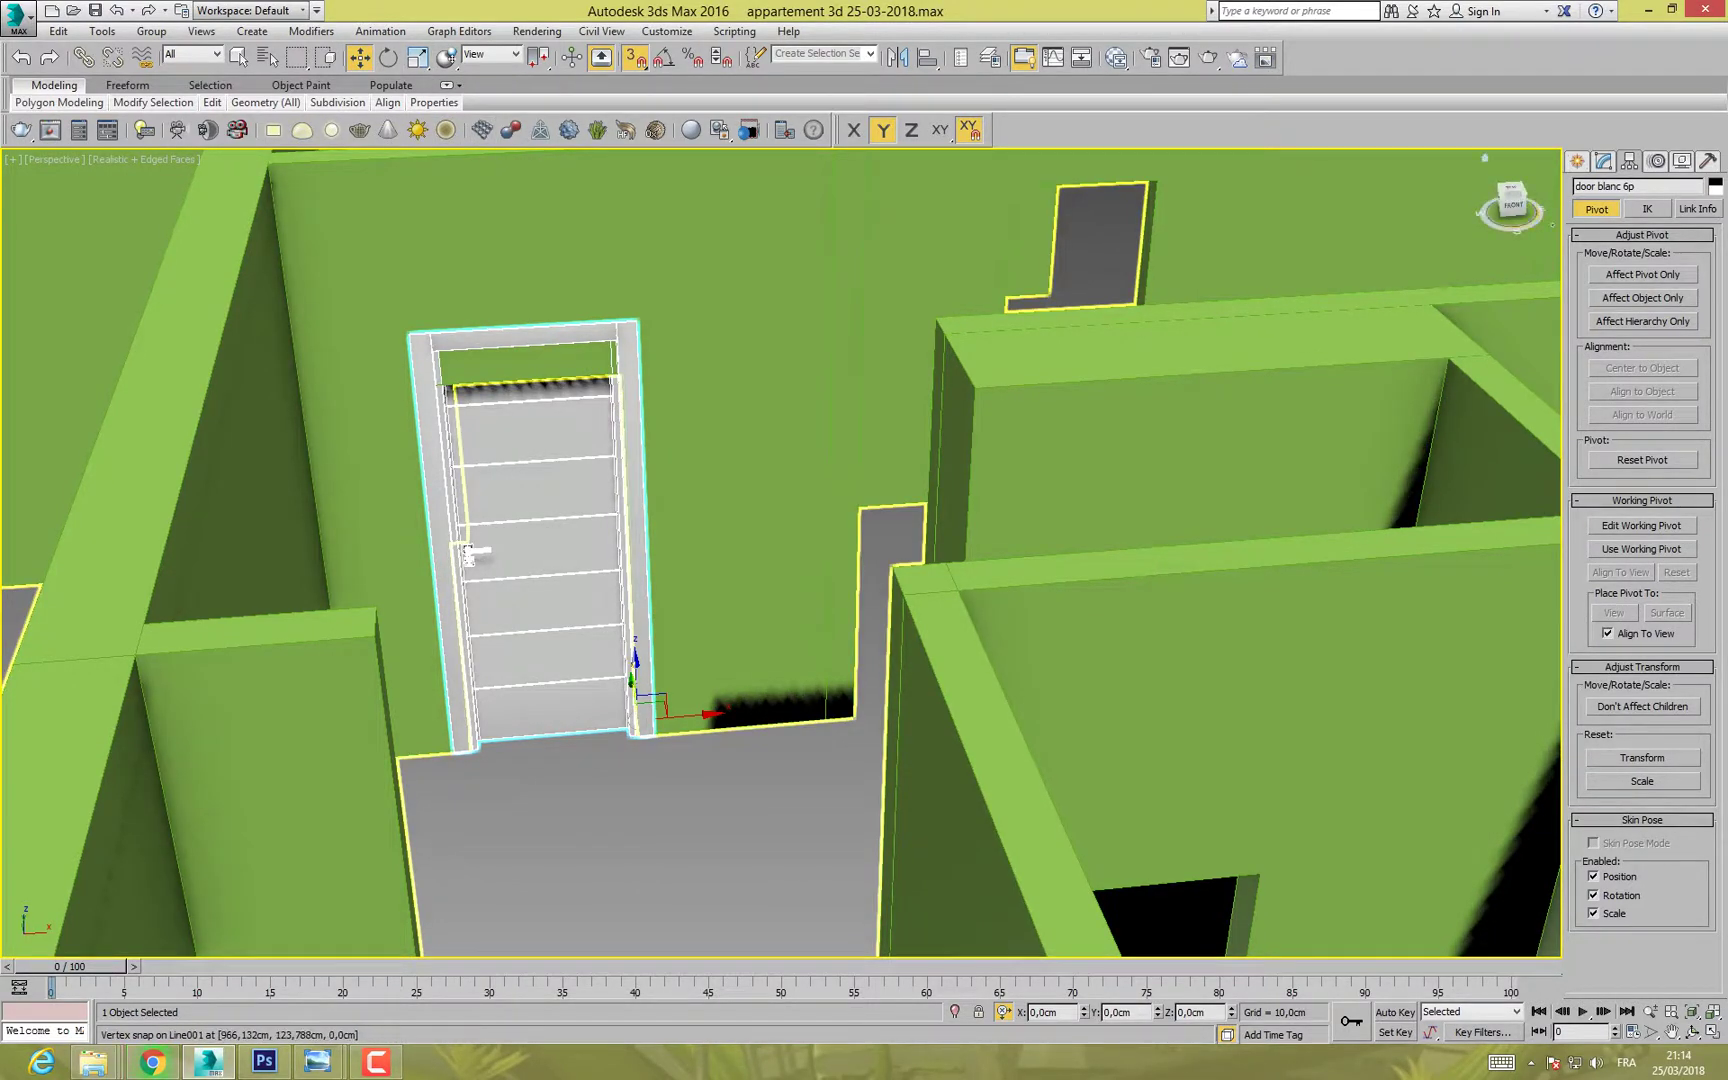
click(1578, 161)
click(1603, 161)
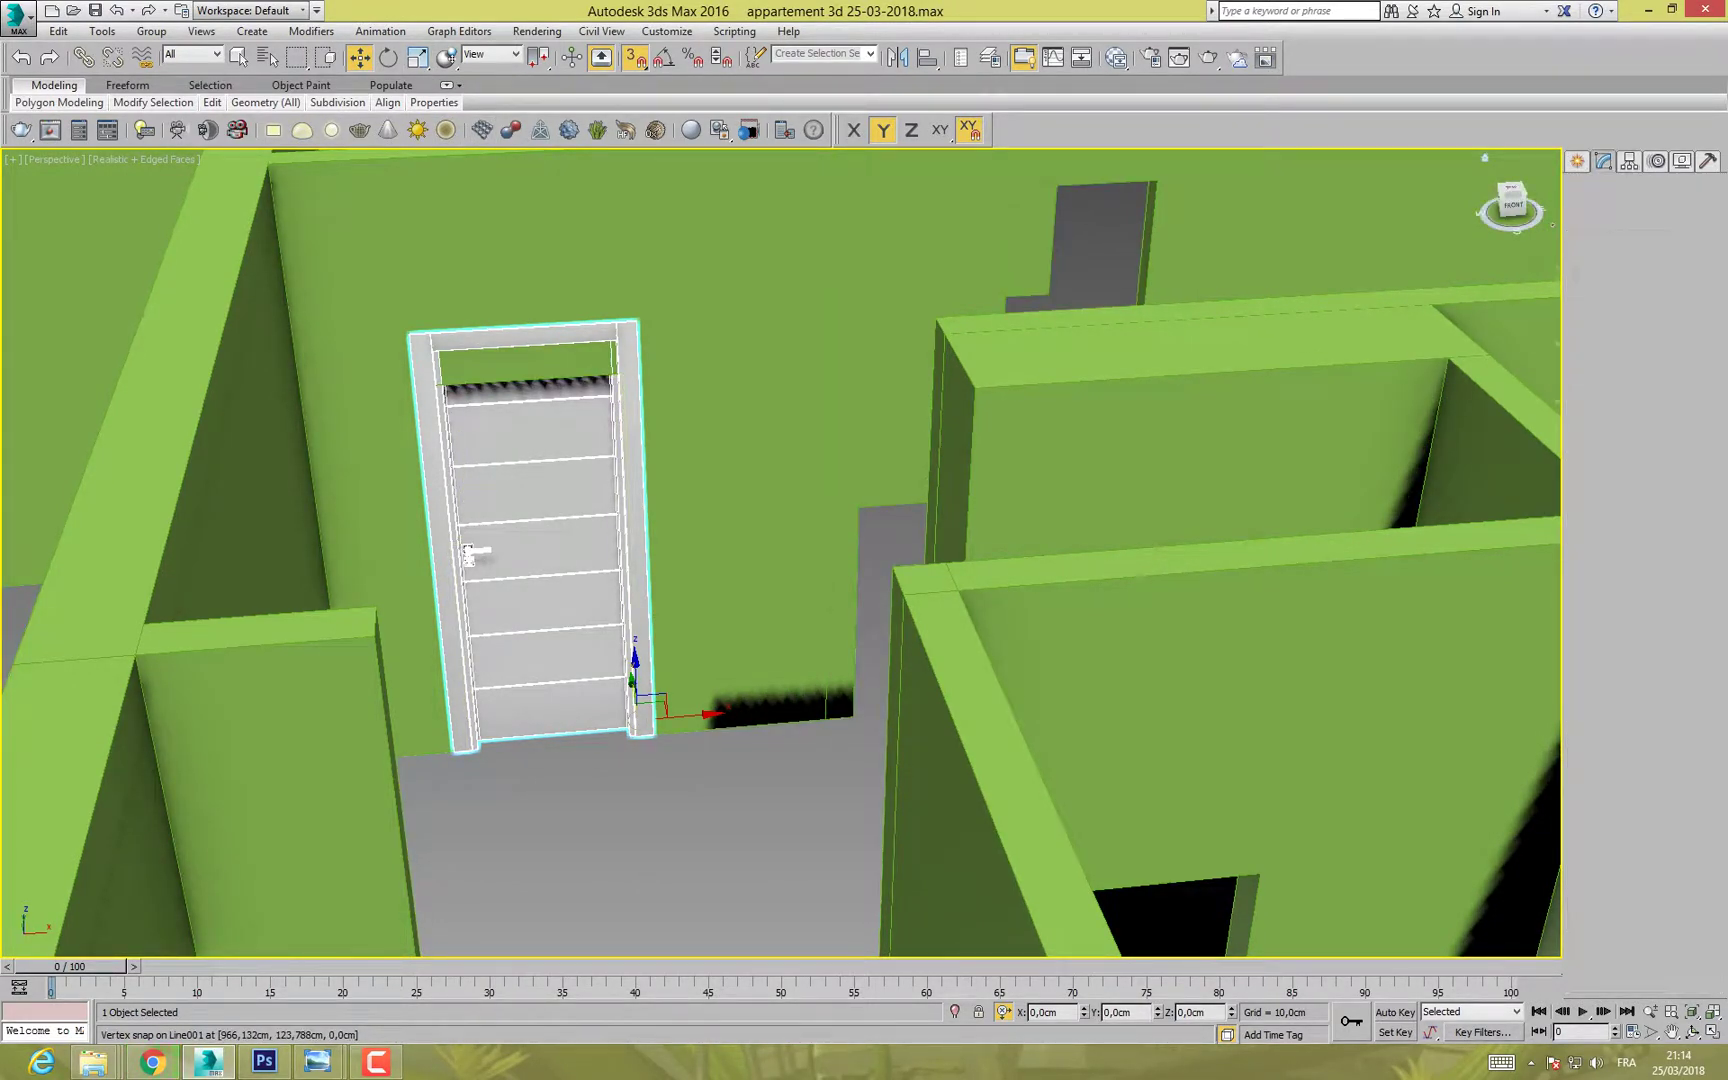
key(5)
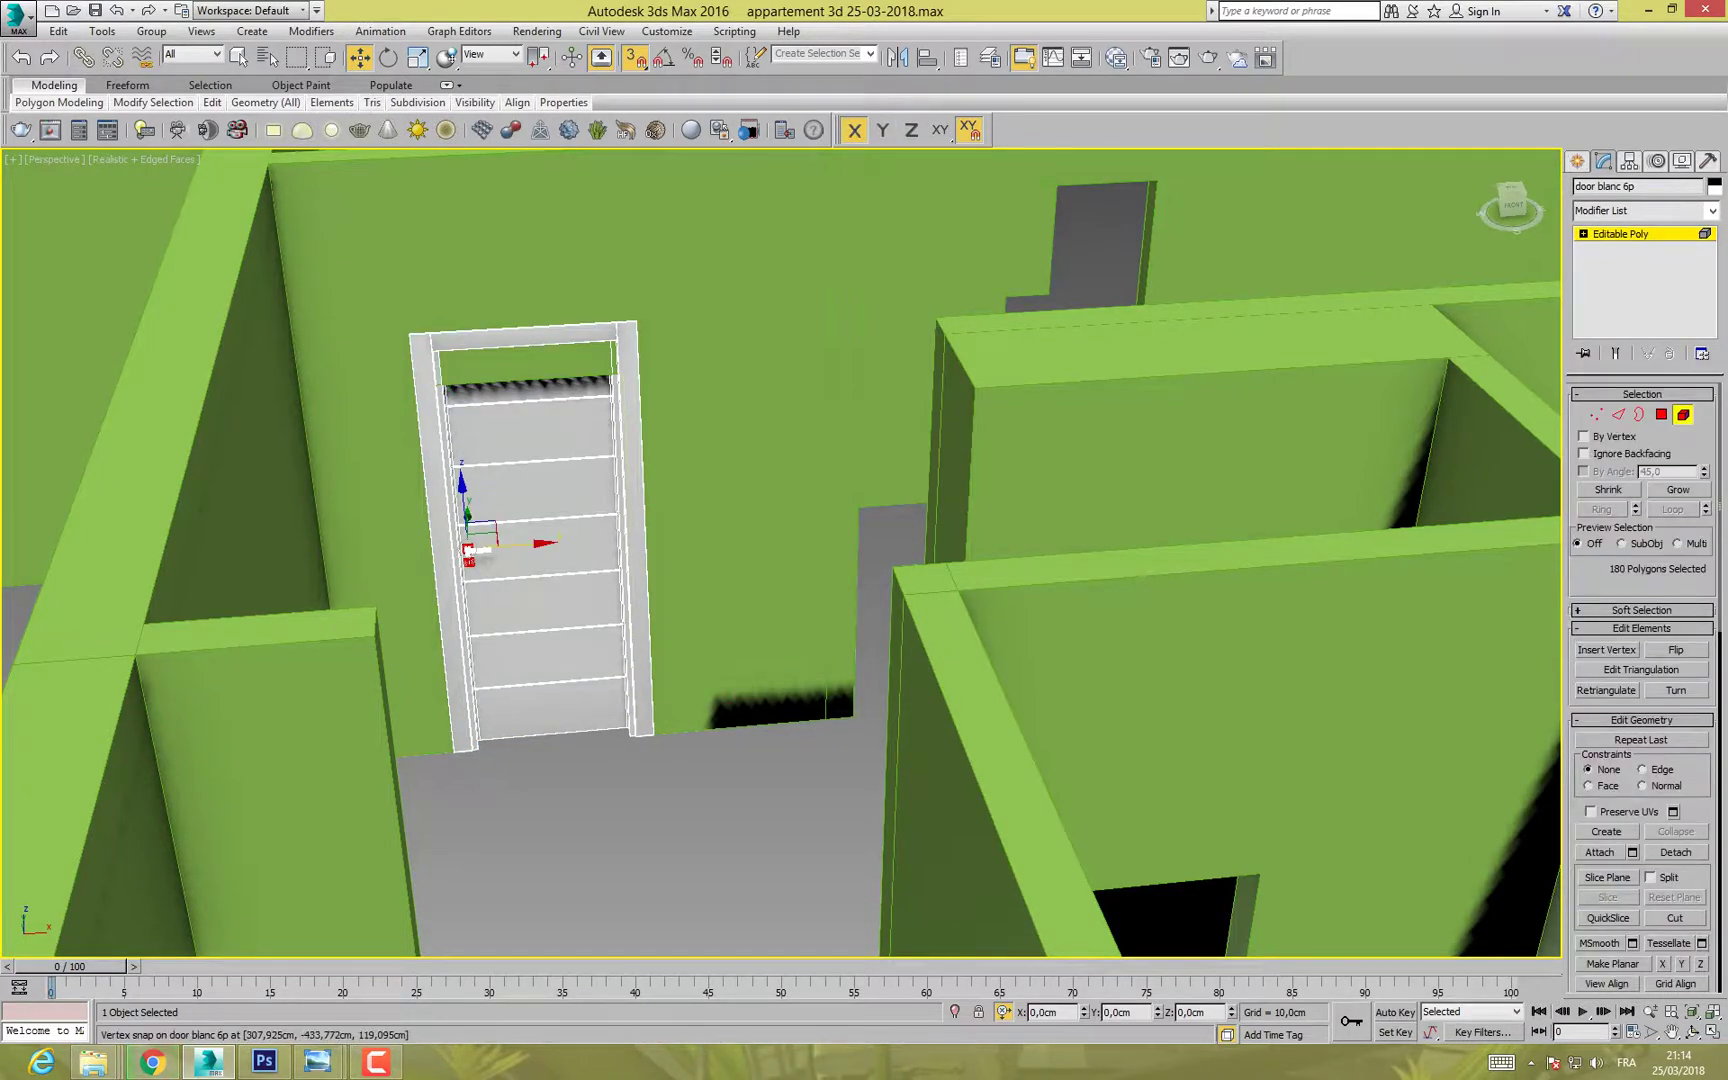
key(z)
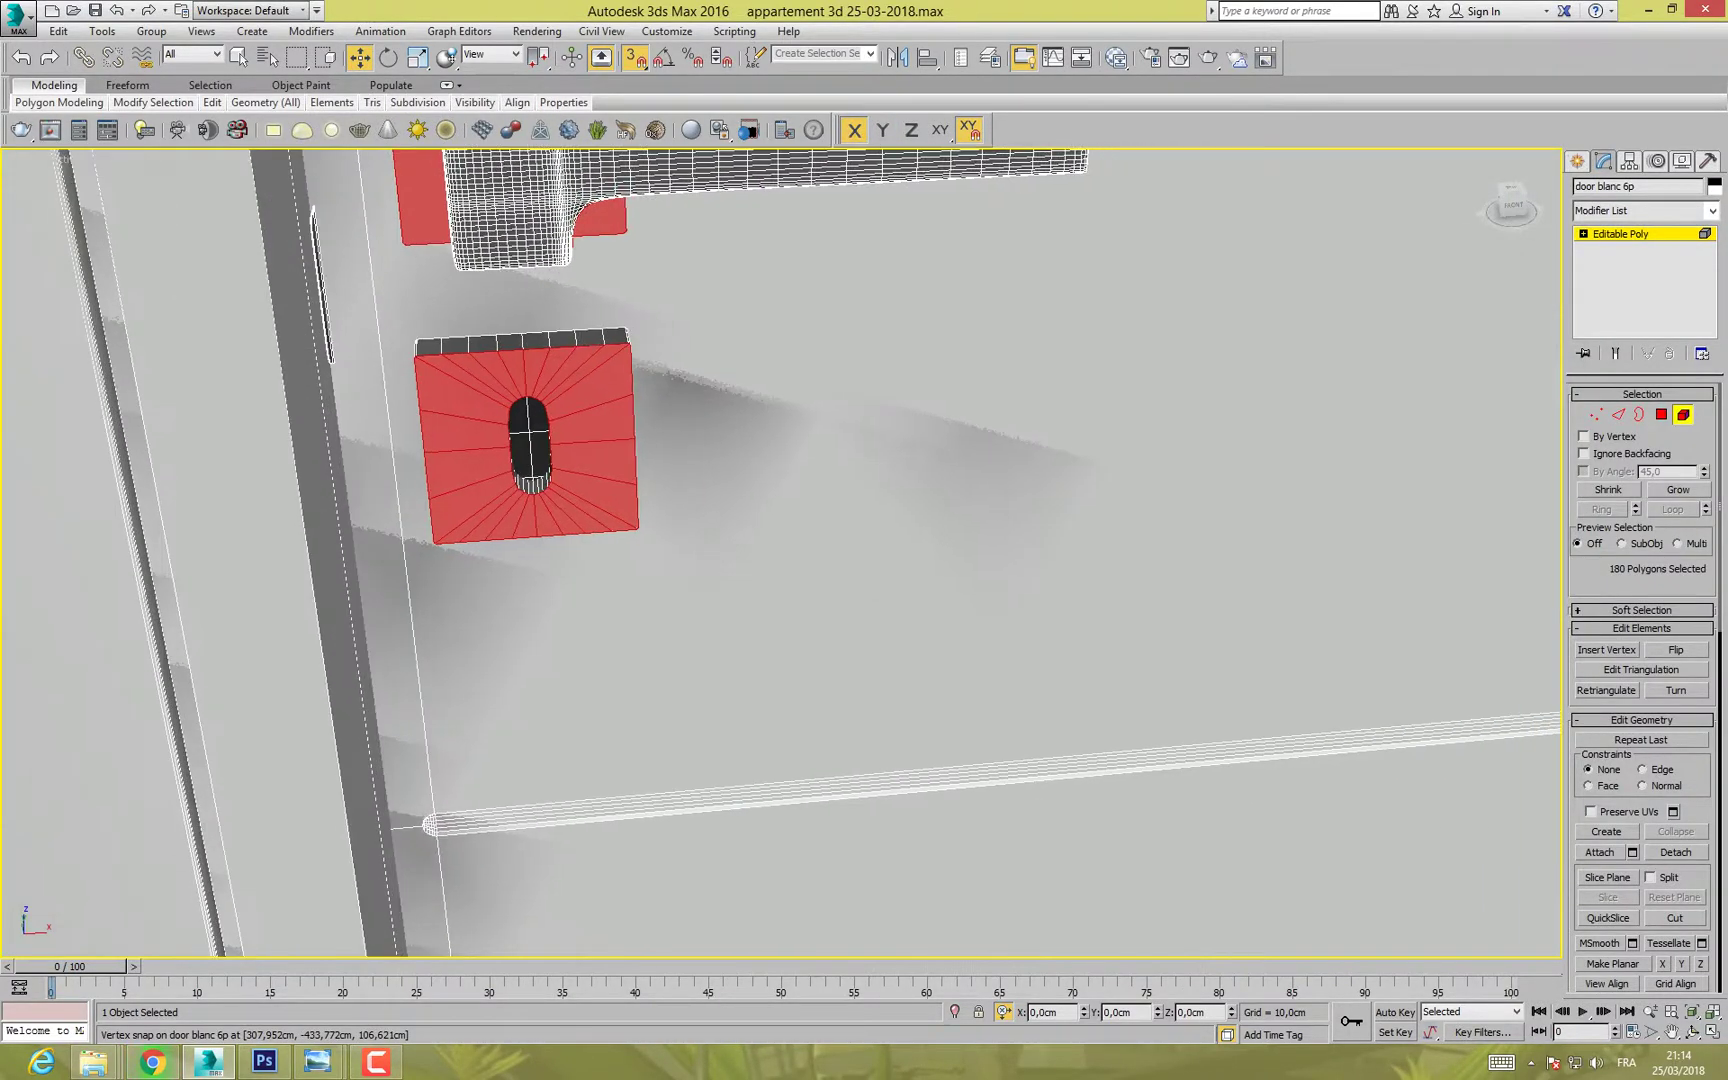
Step: Try shifting the door leaf element along X in wireframe display, and undo the shift
scroll(528, 590, down, 8)
alt+middle_drag(528, 590, 892, 346)
scroll(520, 575, up, 8)
scroll(581, 526, down, 8)
middle_drag(581, 526, 545, 560)
scroll(550, 515, down, 4)
scroll(540, 555, up, 5)
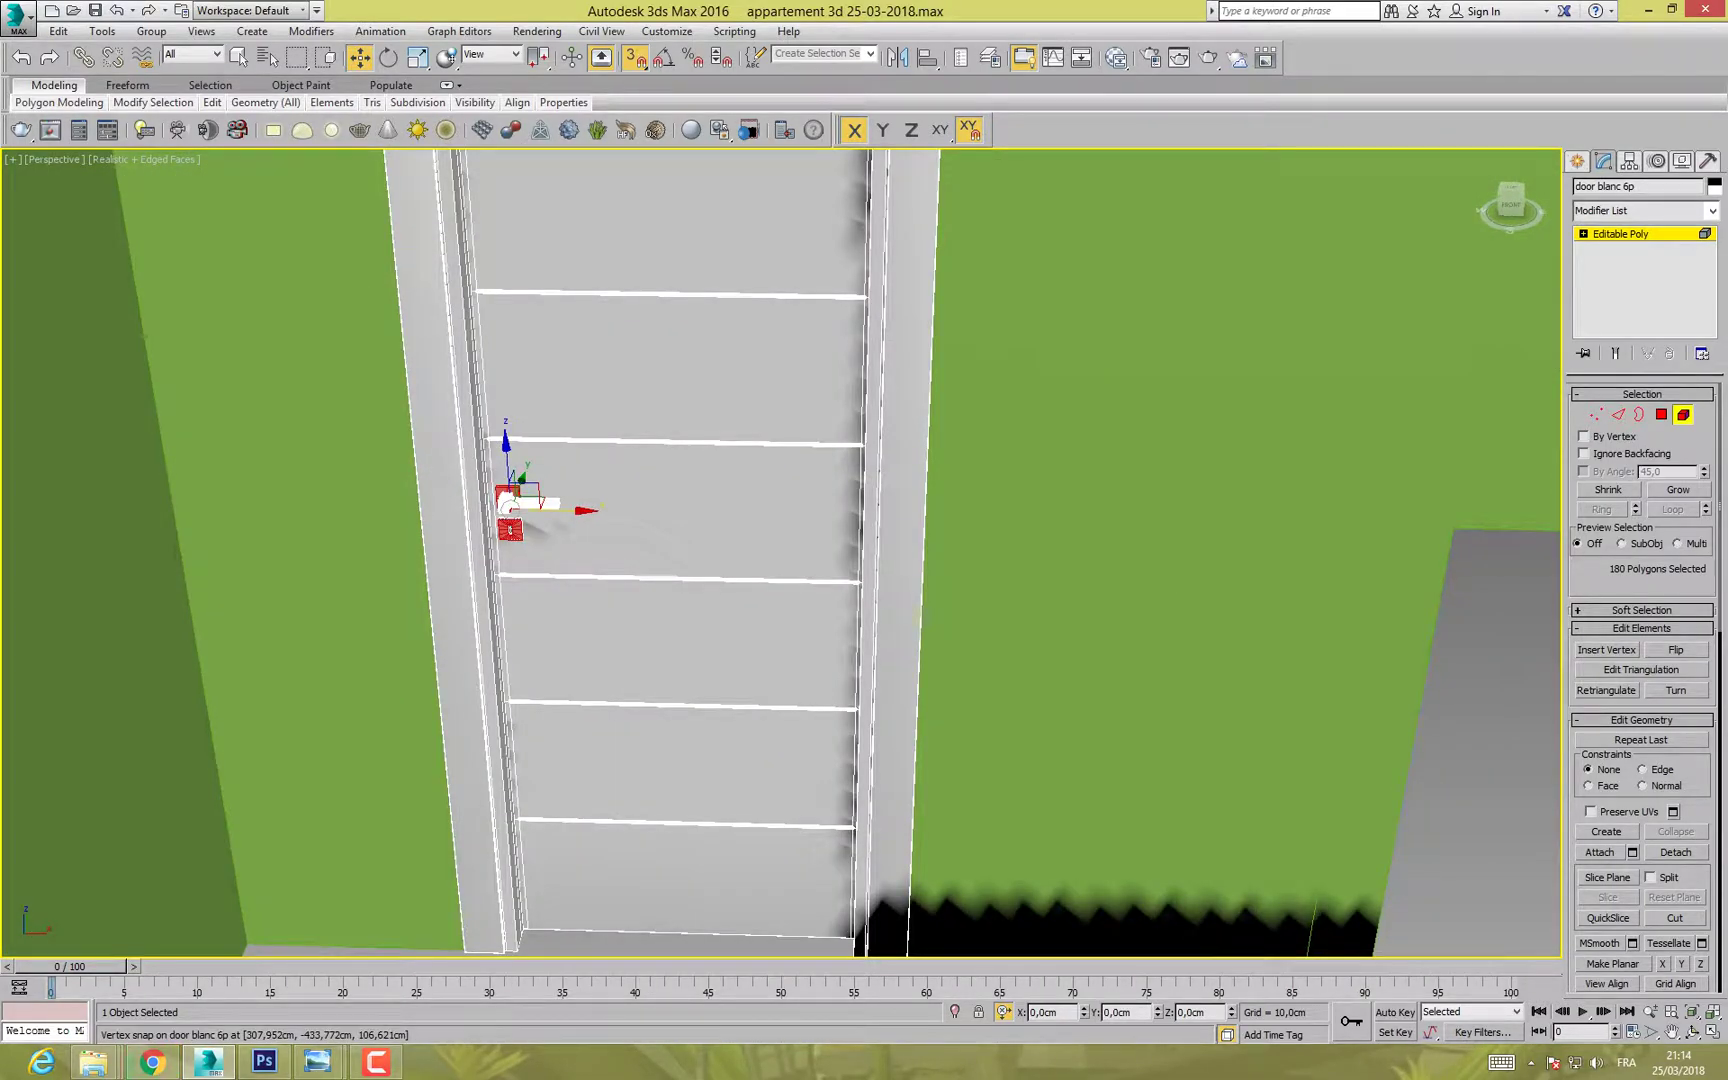
key(F3)
drag(562, 504, 558, 501)
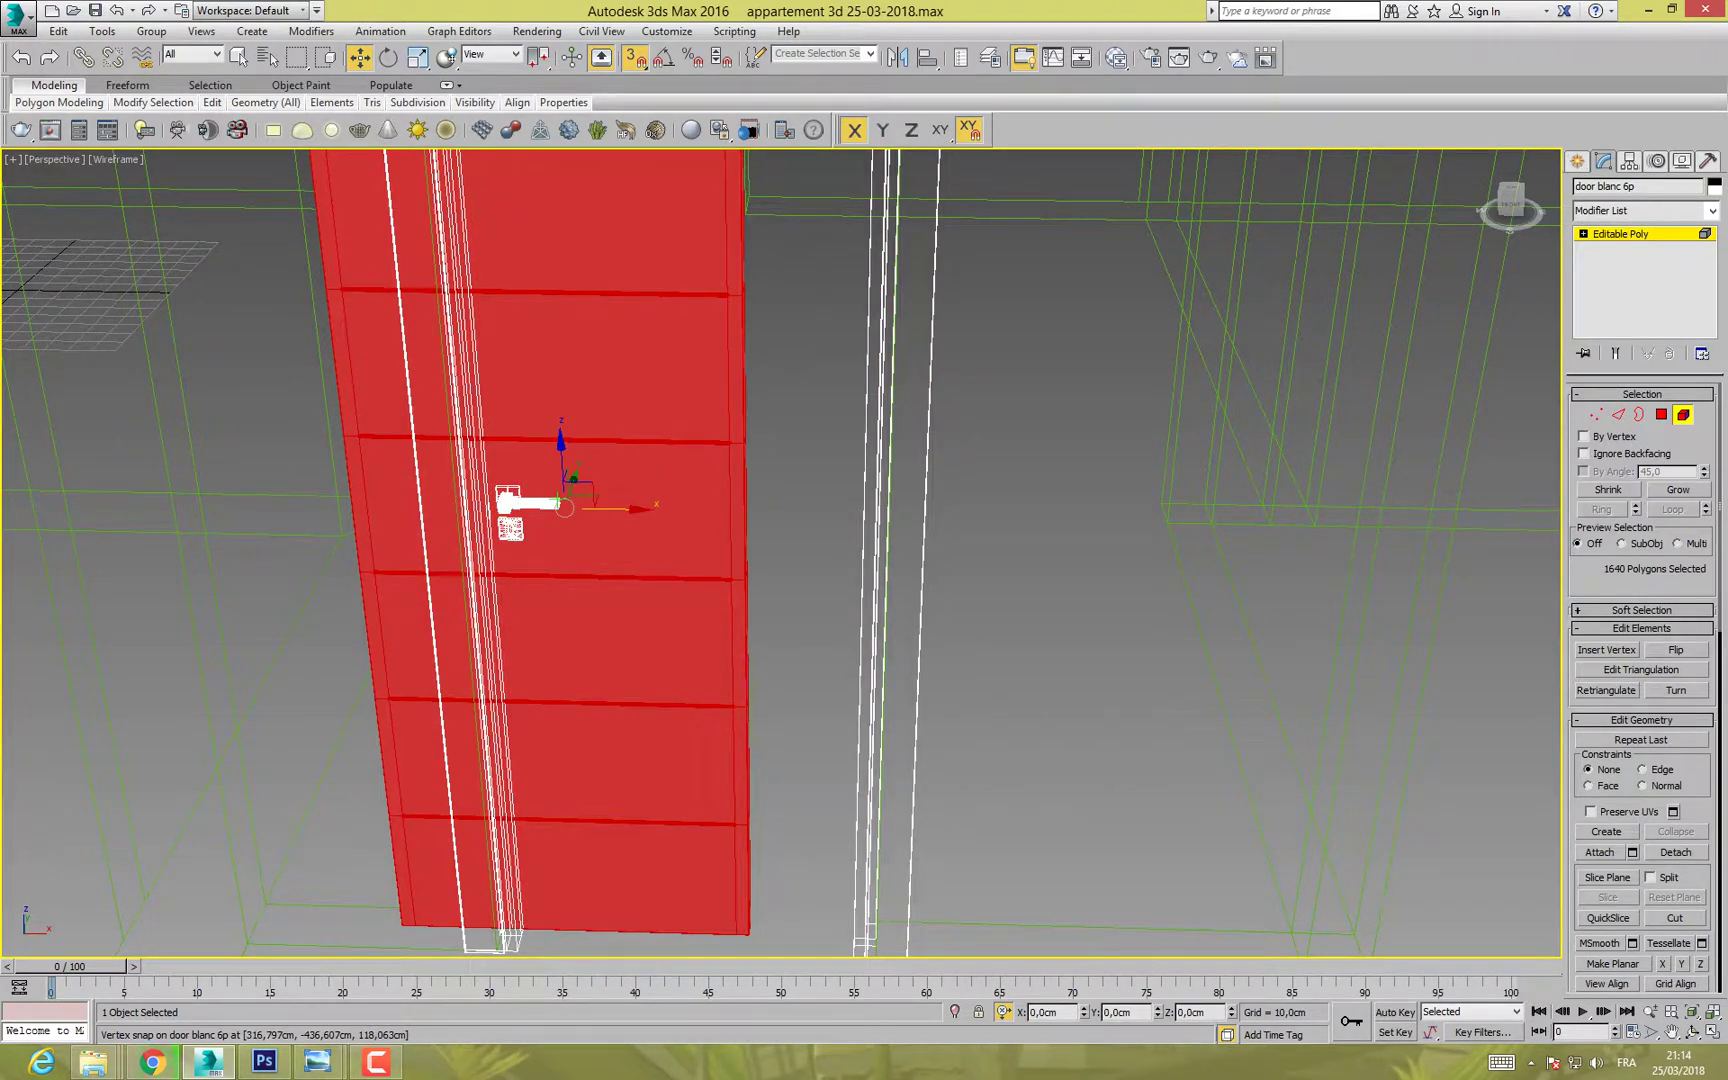
key(ctrl+z)
middle_drag(558, 501, 511, 748)
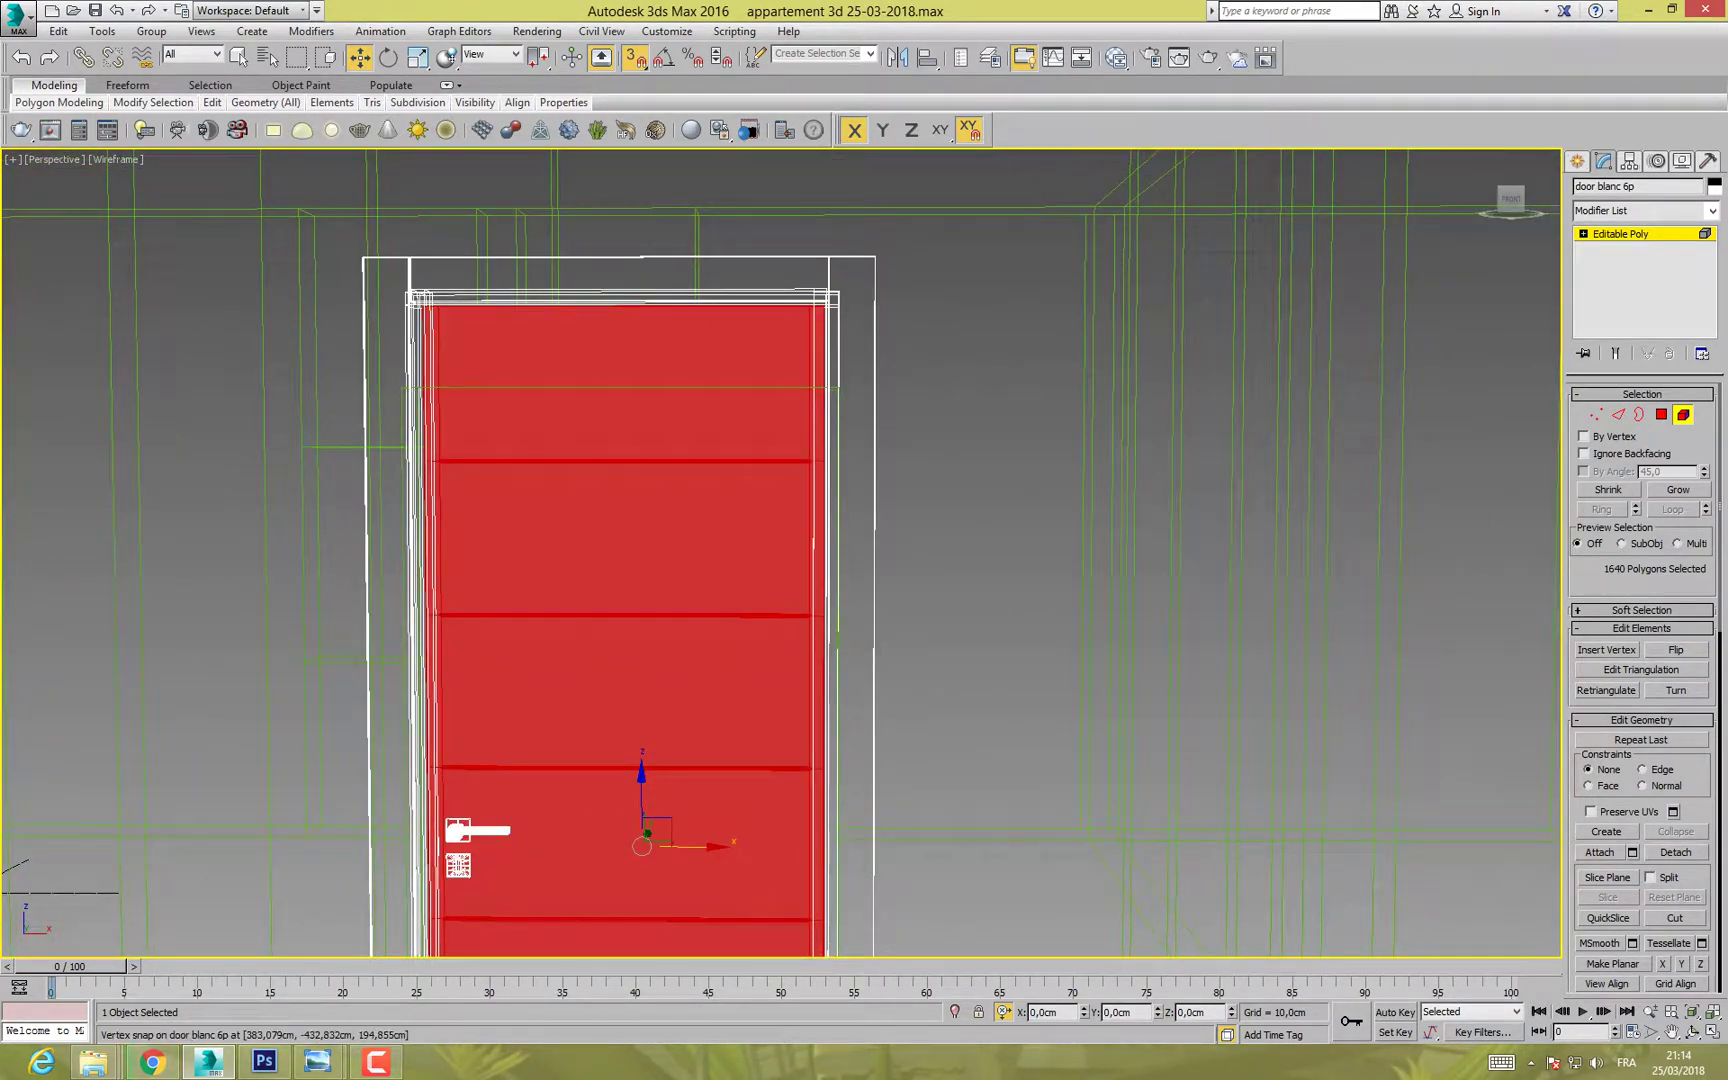
Step: Lower the door's upper vertices along Z, snapping the topmost frame and leaf vertices to the head of the wall opening
key(1)
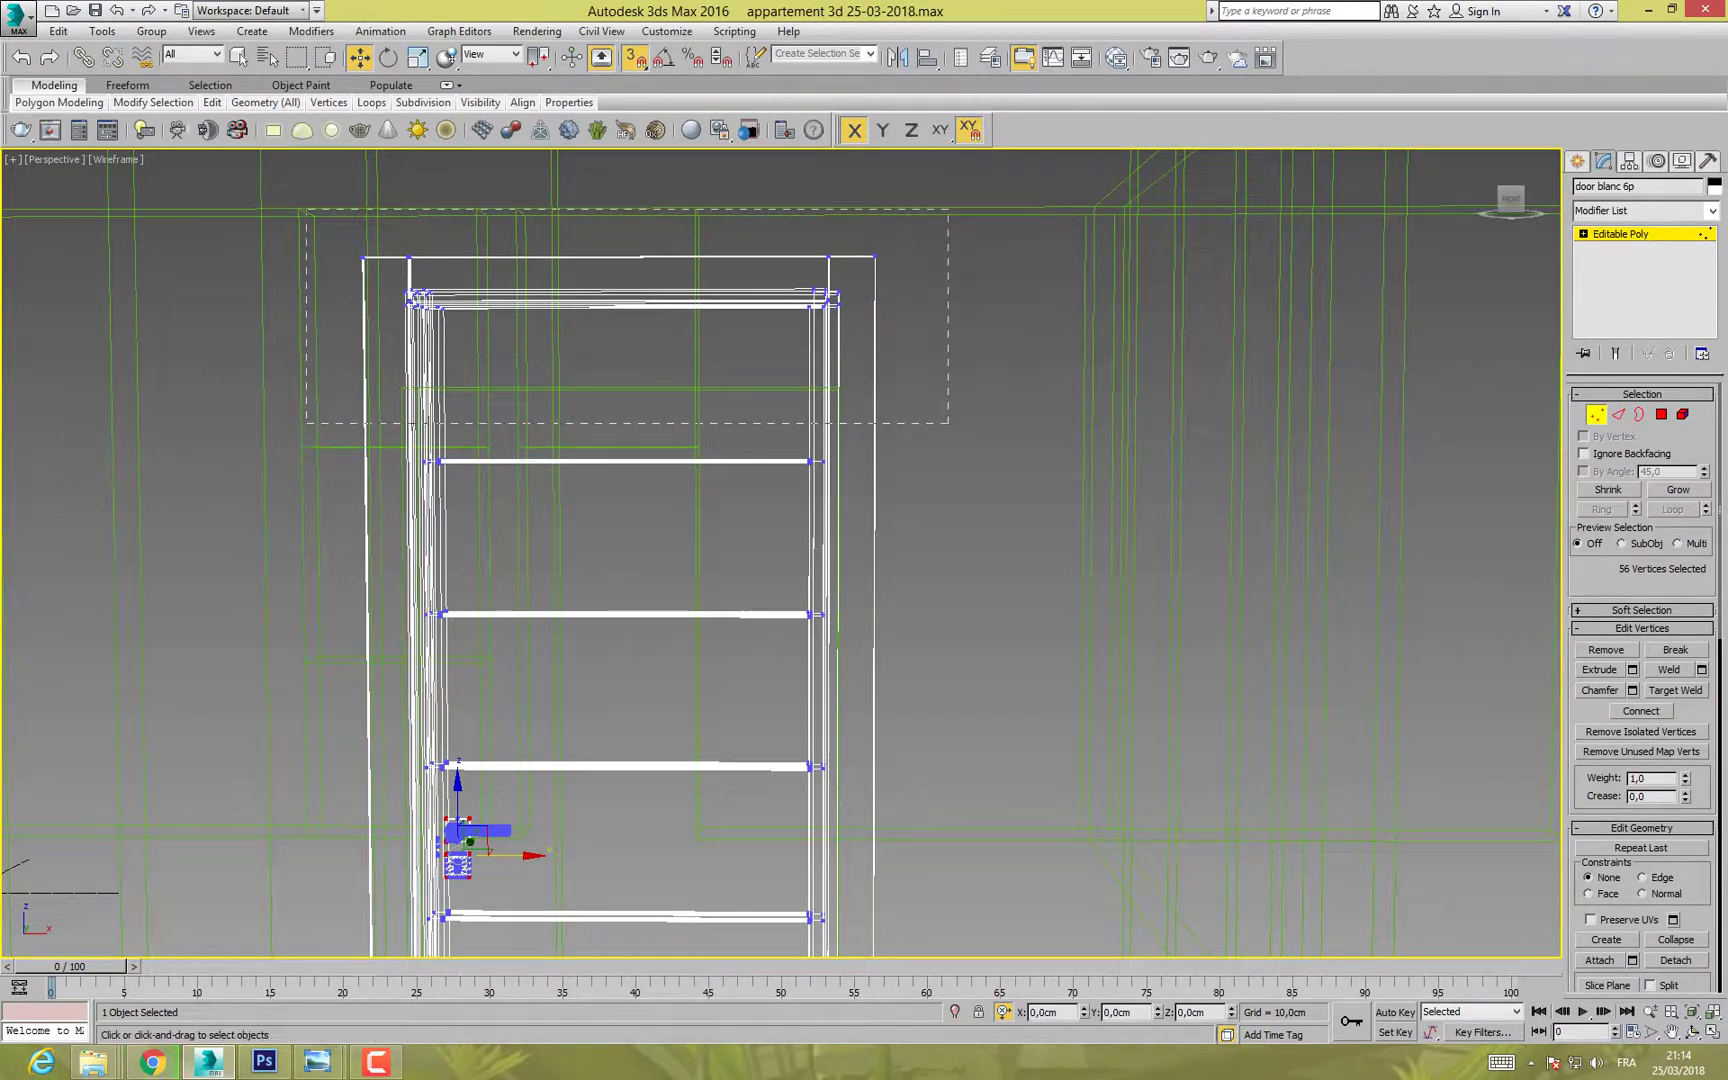
drag(298, 474, 298, 475)
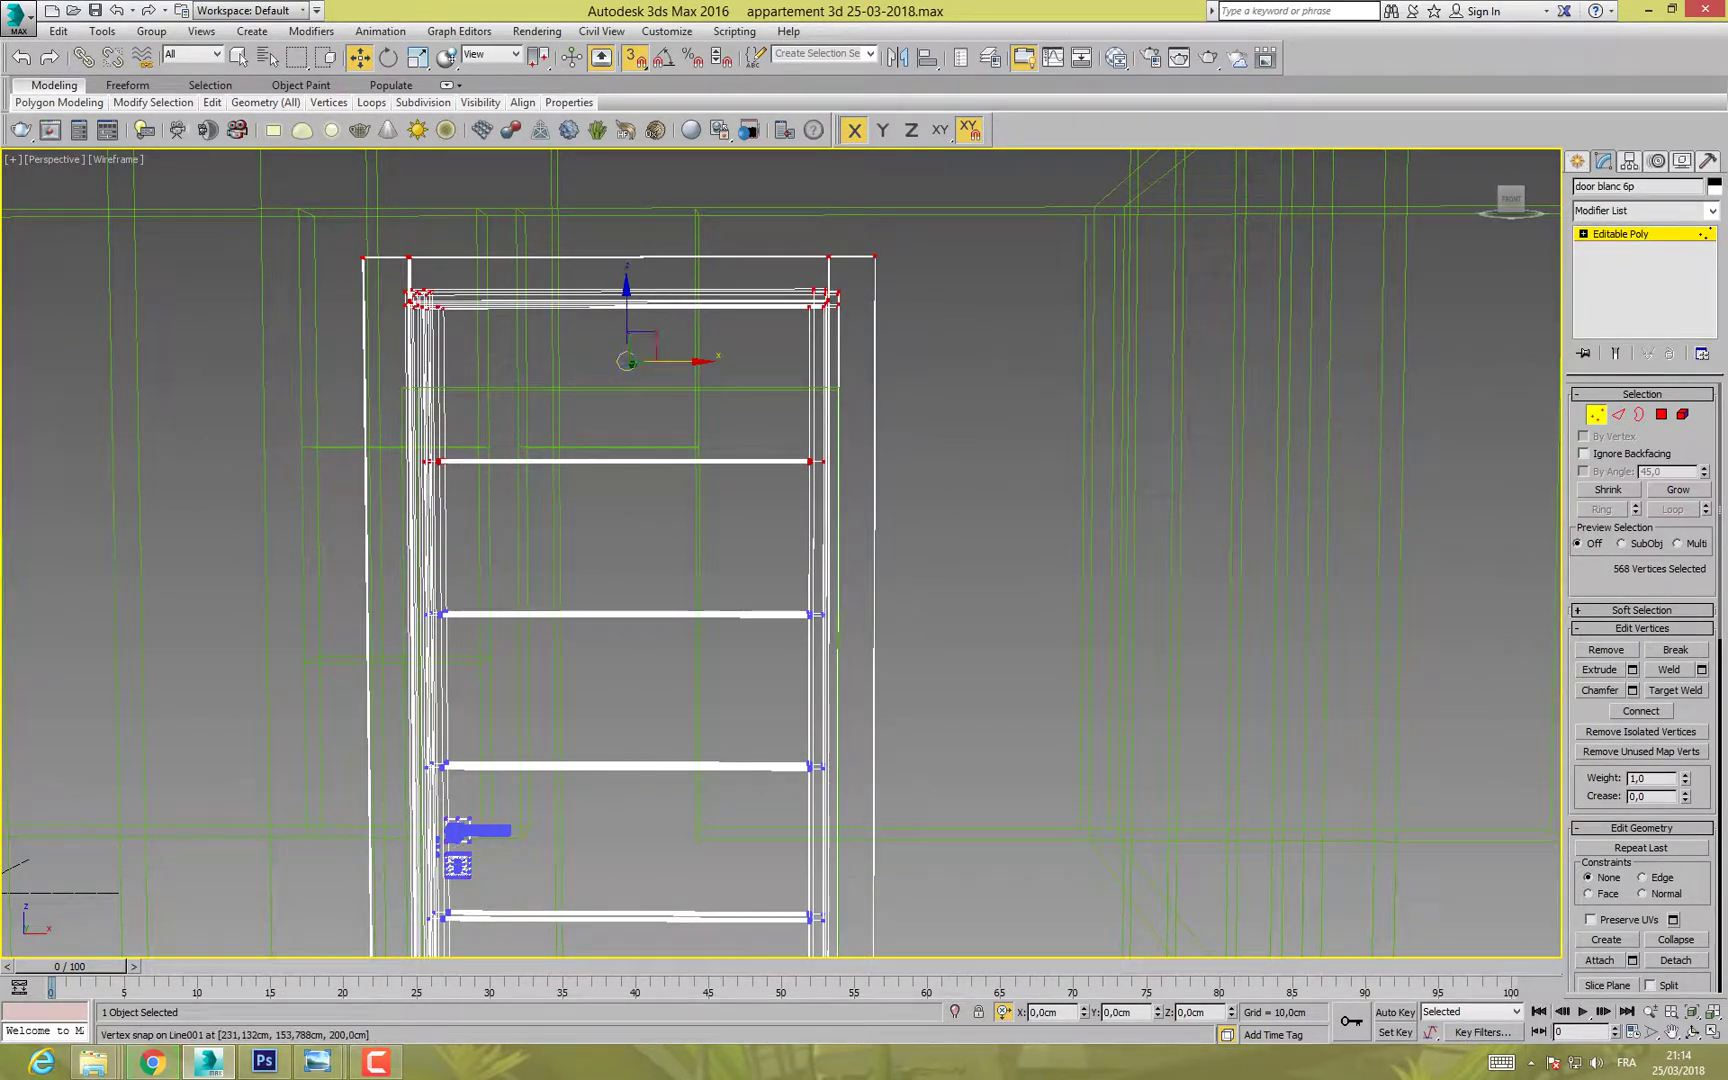
drag(627, 308, 627, 354)
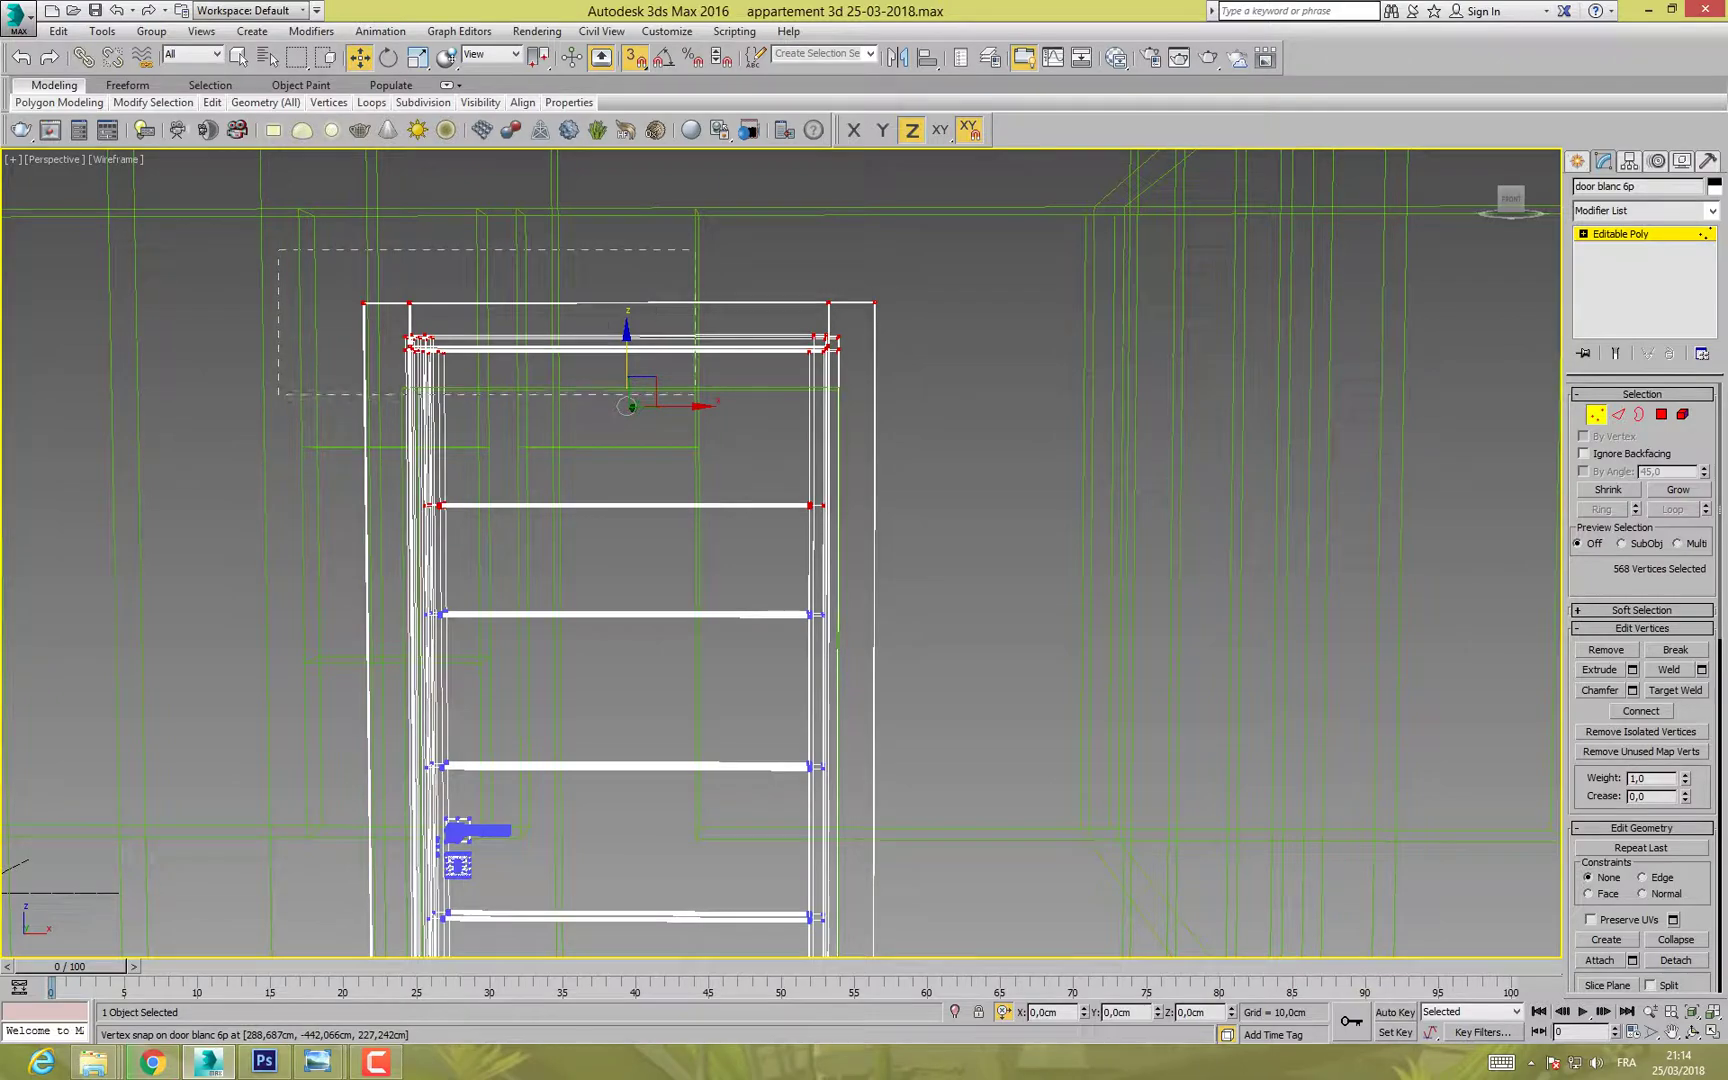
drag(278, 403, 278, 403)
alt+middle_drag(278, 403, 138, 422)
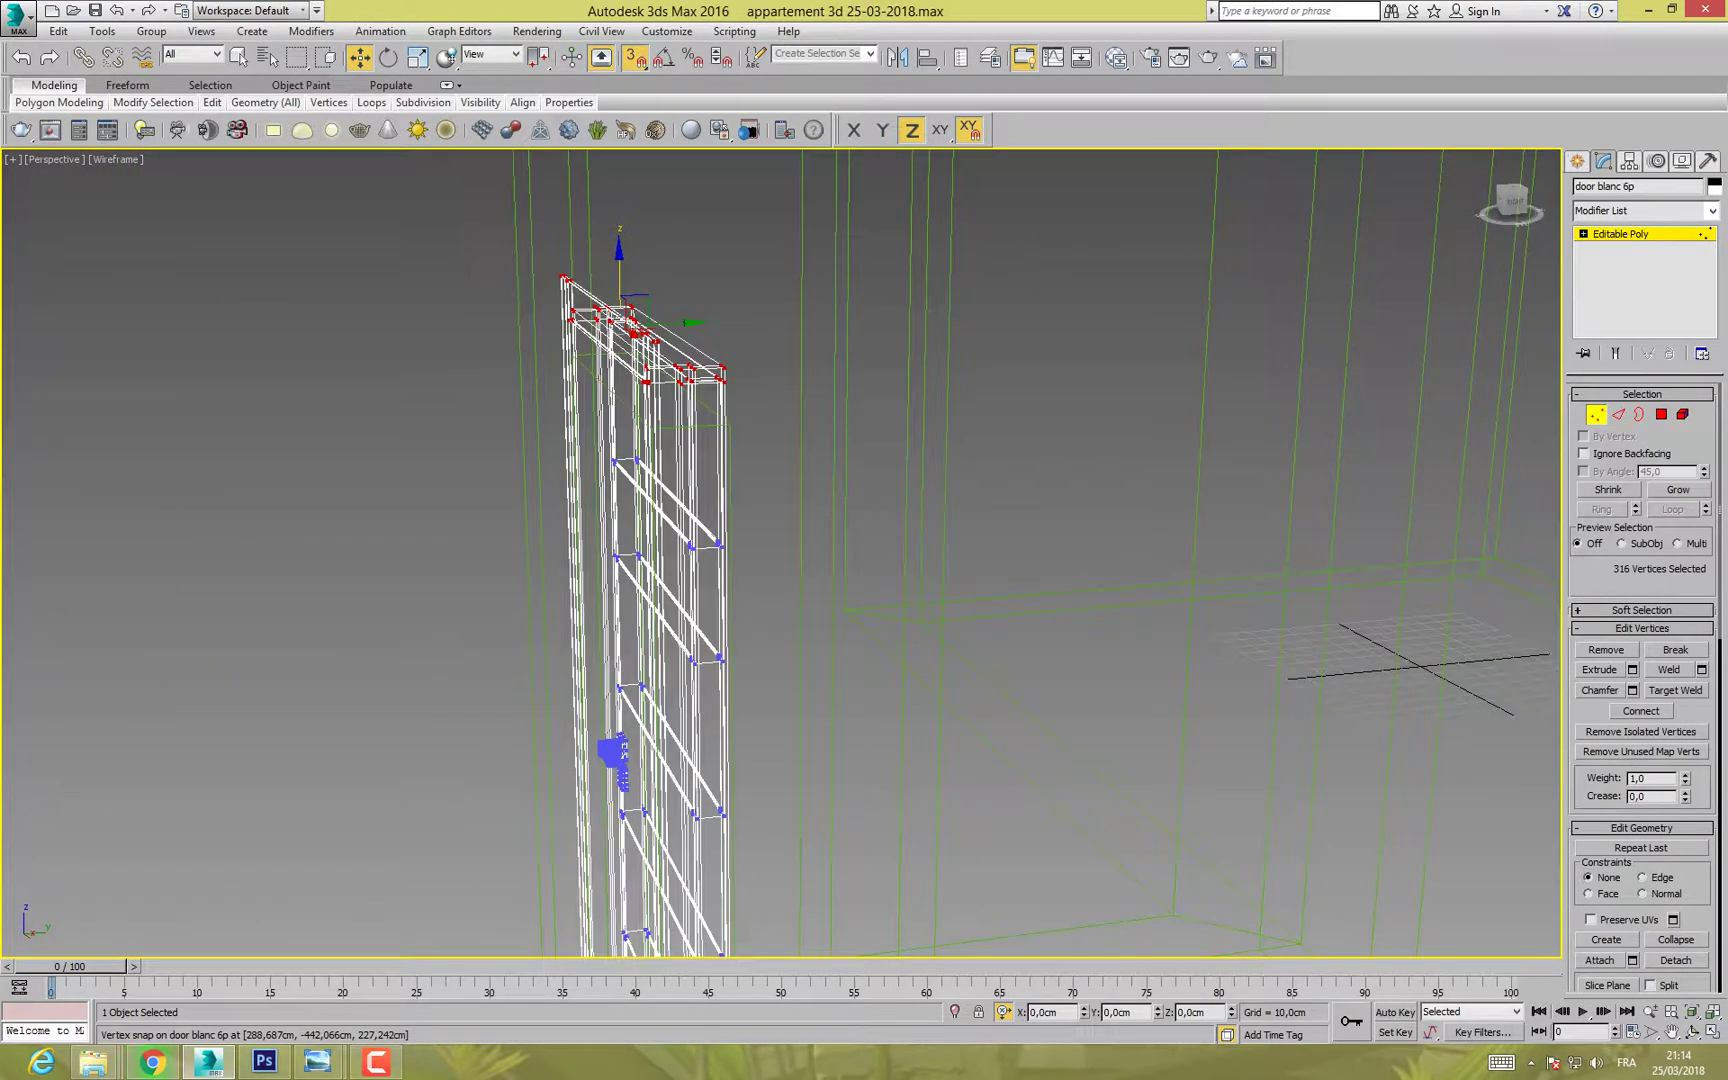
drag(724, 369, 729, 425)
Step: Turn off snapping and move the vertices of the second groove from the top slightly down to even out the panel spacing
alt+middle_drag(352, 483, 476, 363)
scroll(524, 498, up, 3)
scroll(524, 498, down, 5)
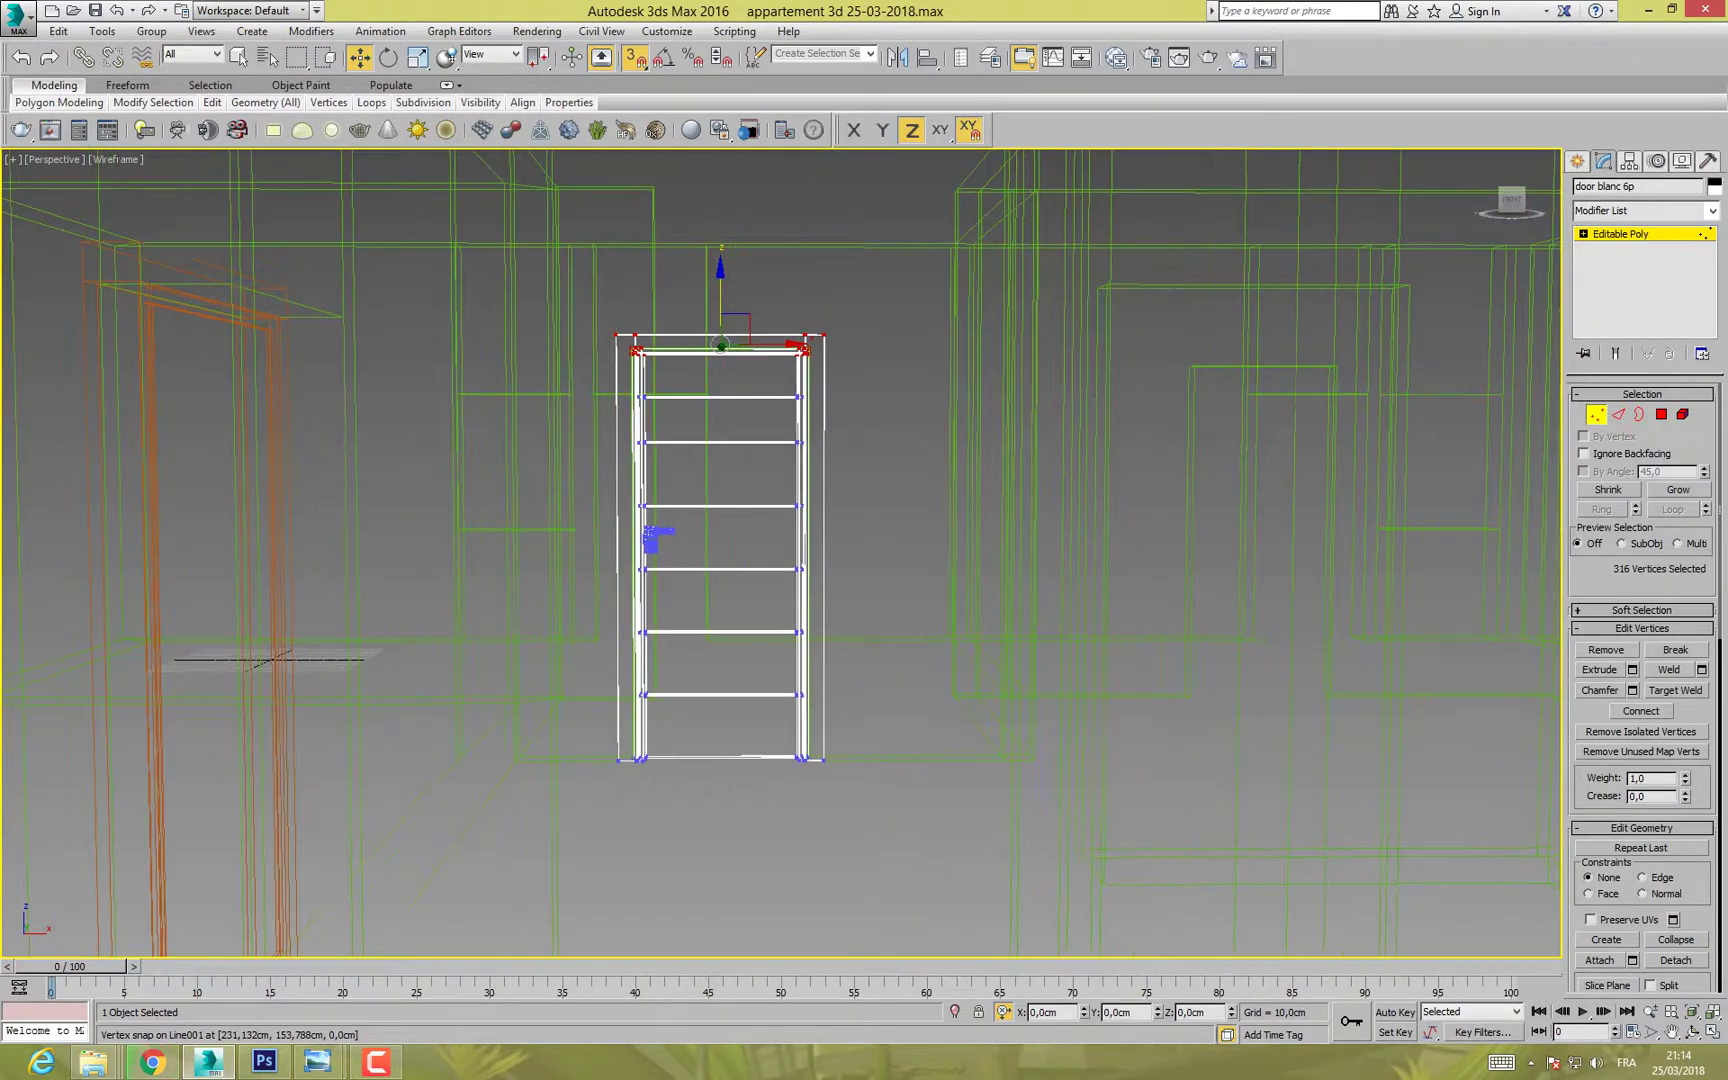
scroll(716, 453, up, 4)
drag(965, 461, 965, 461)
key(s)
drag(745, 434, 745, 461)
middle_drag(745, 461, 690, 160)
scroll(690, 160, down, 5)
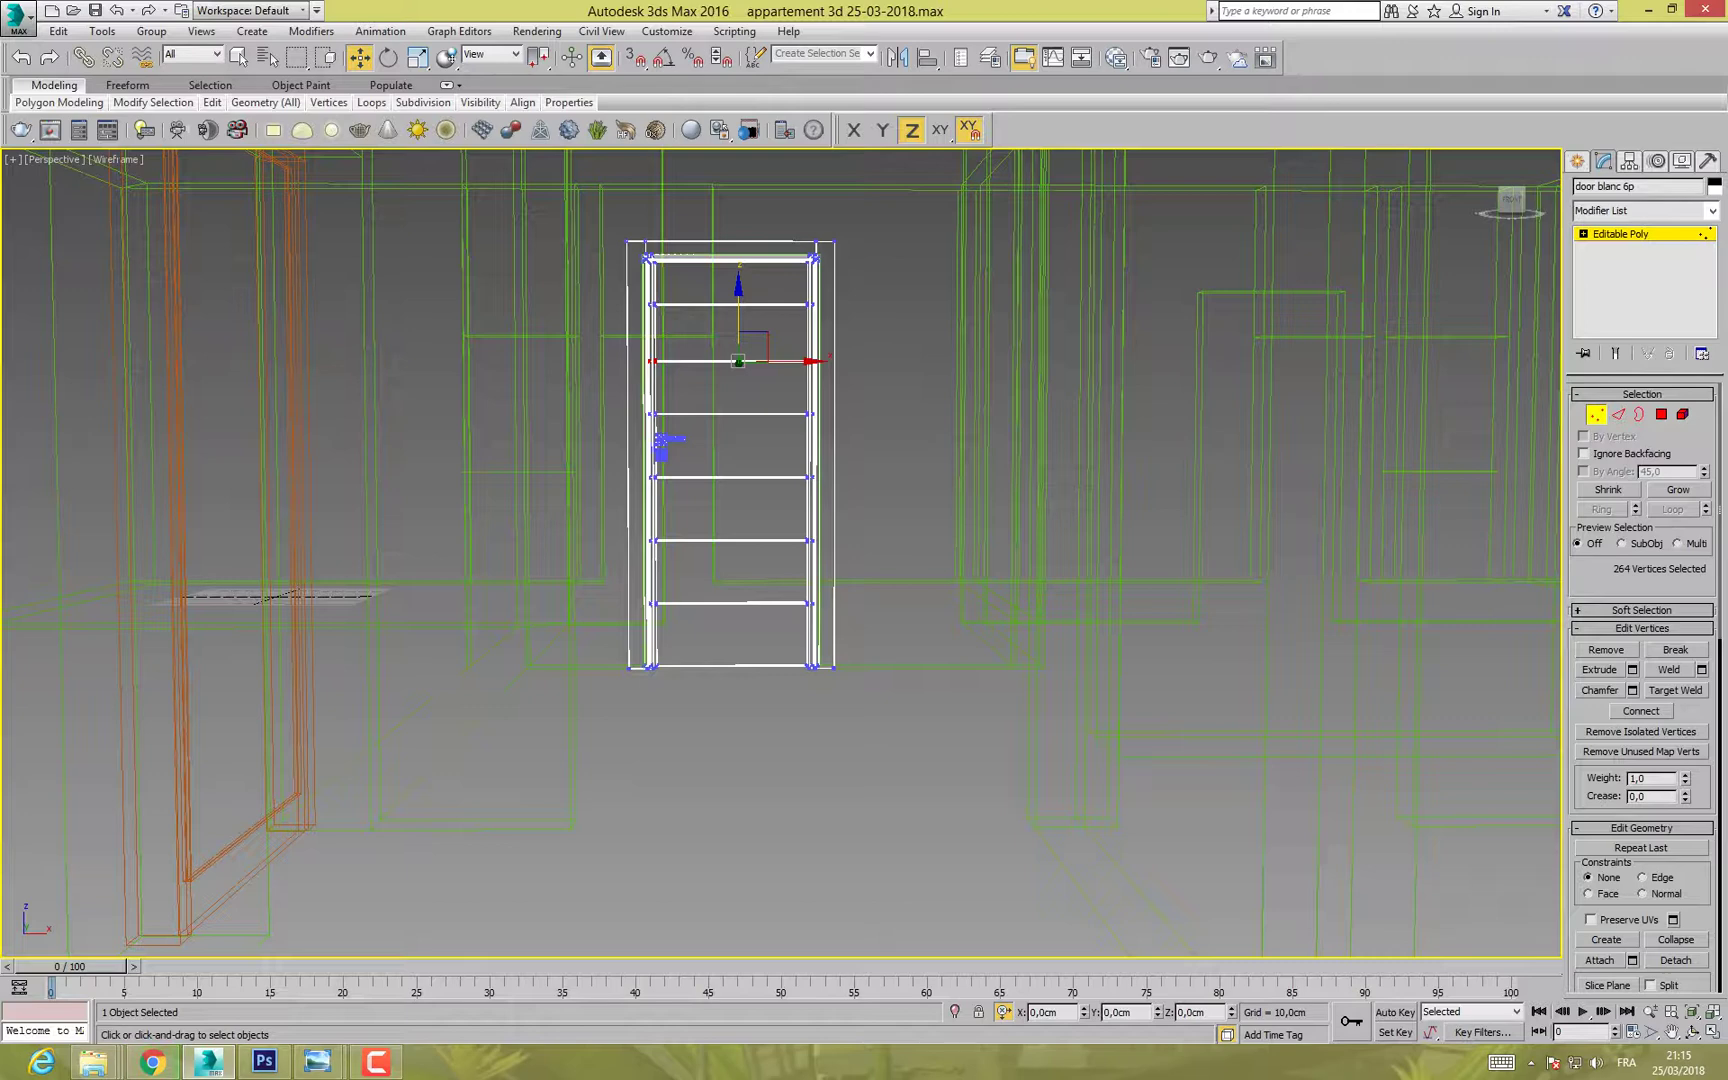
scroll(743, 300, up, 4)
scroll(731, 602, down, 4)
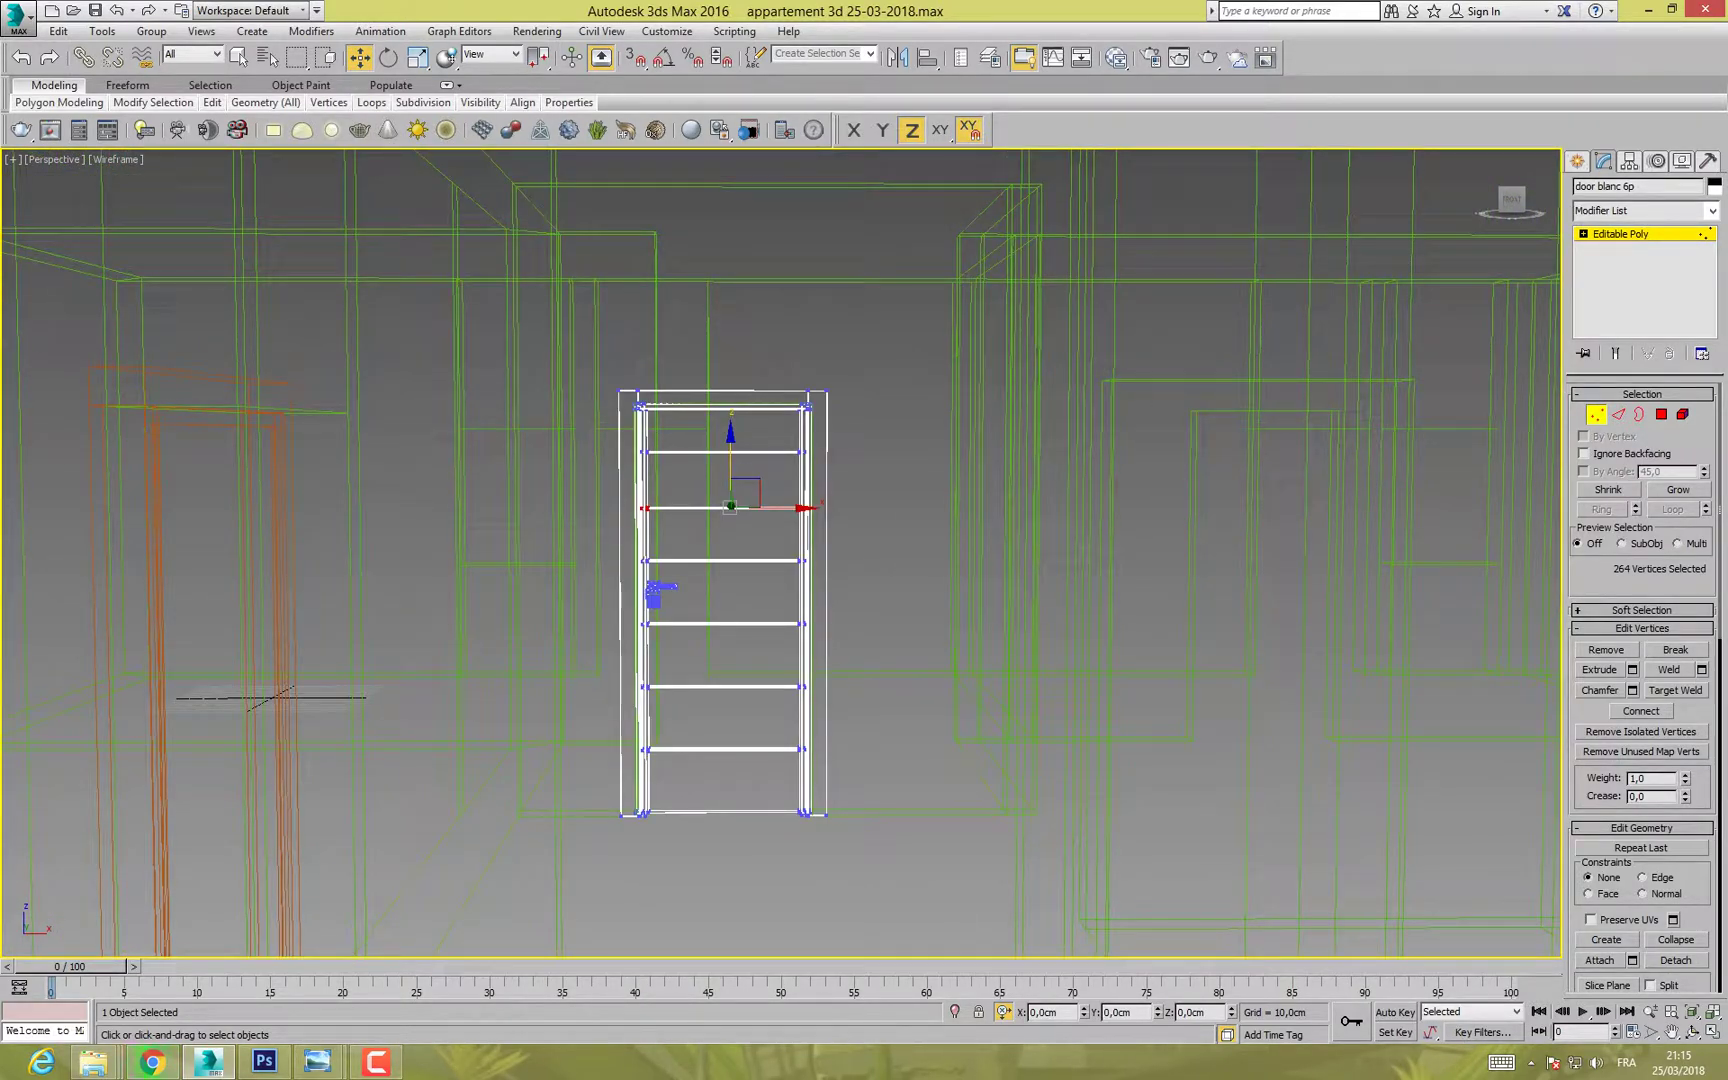
Step: Finish vertex editing and restore shaded display to check the fitted door in its opening
key(1)
middle_drag(735, 600, 756, 583)
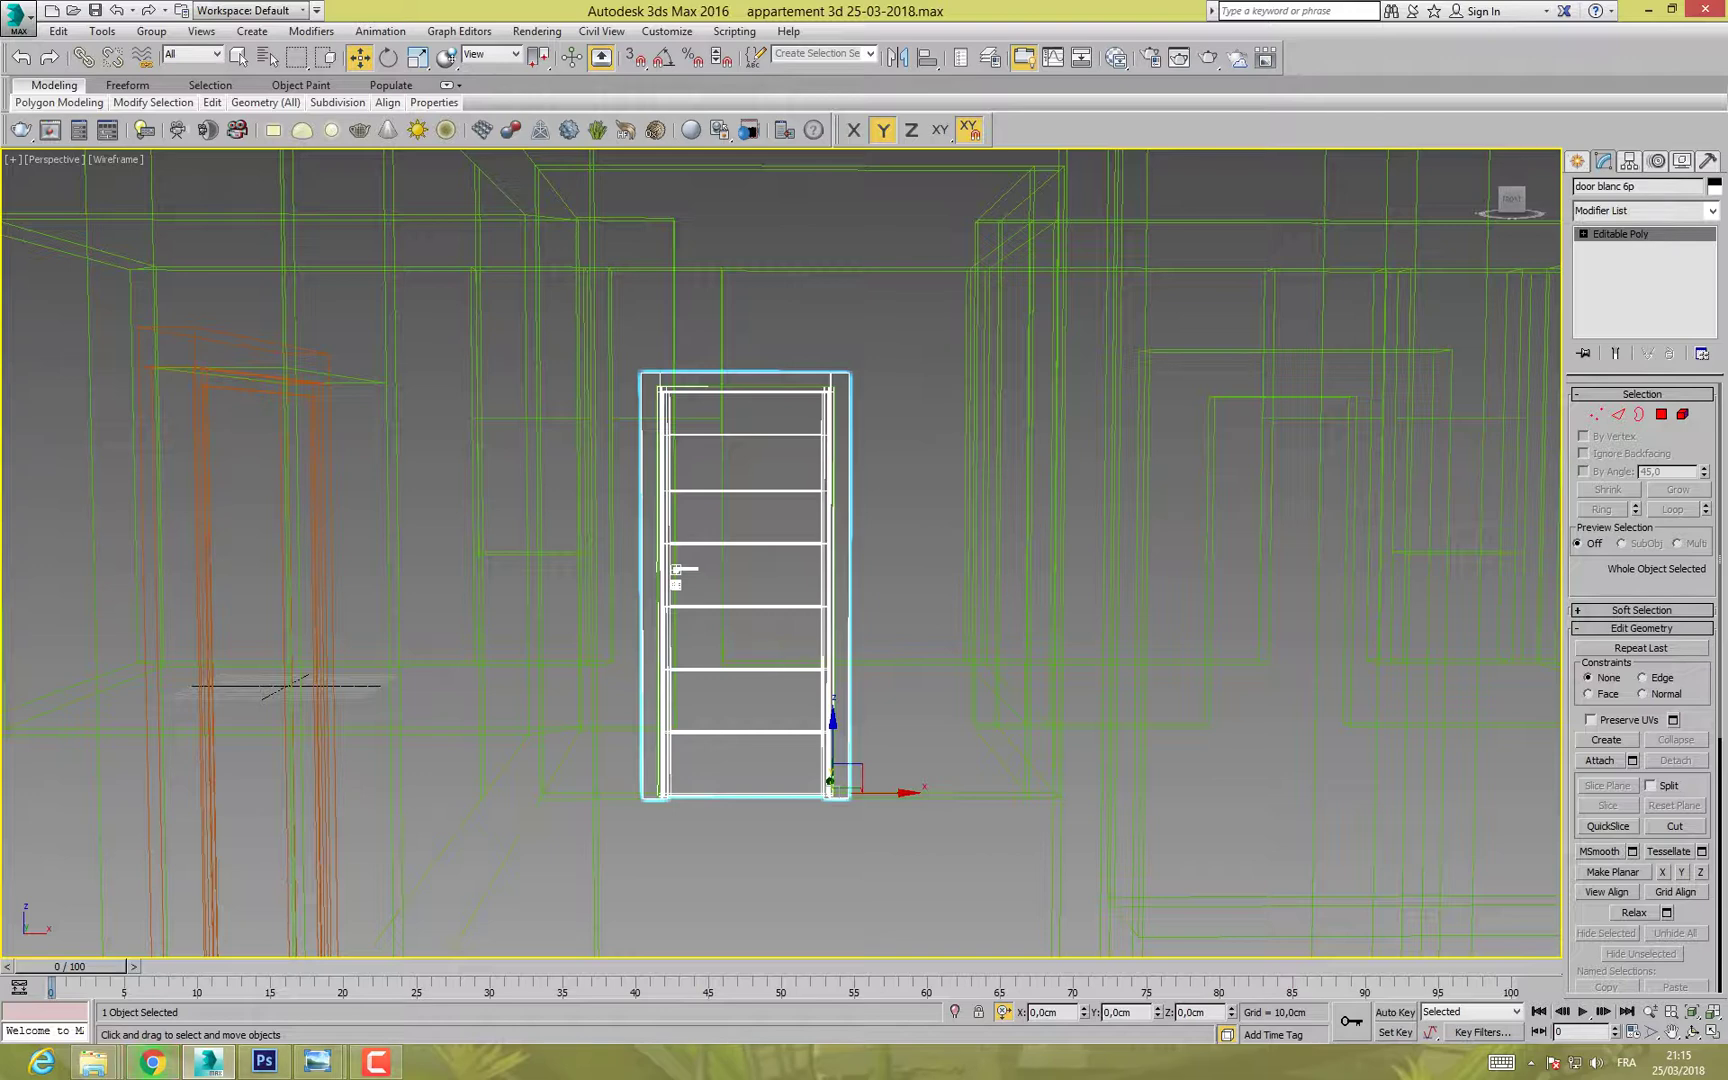
key(F3)
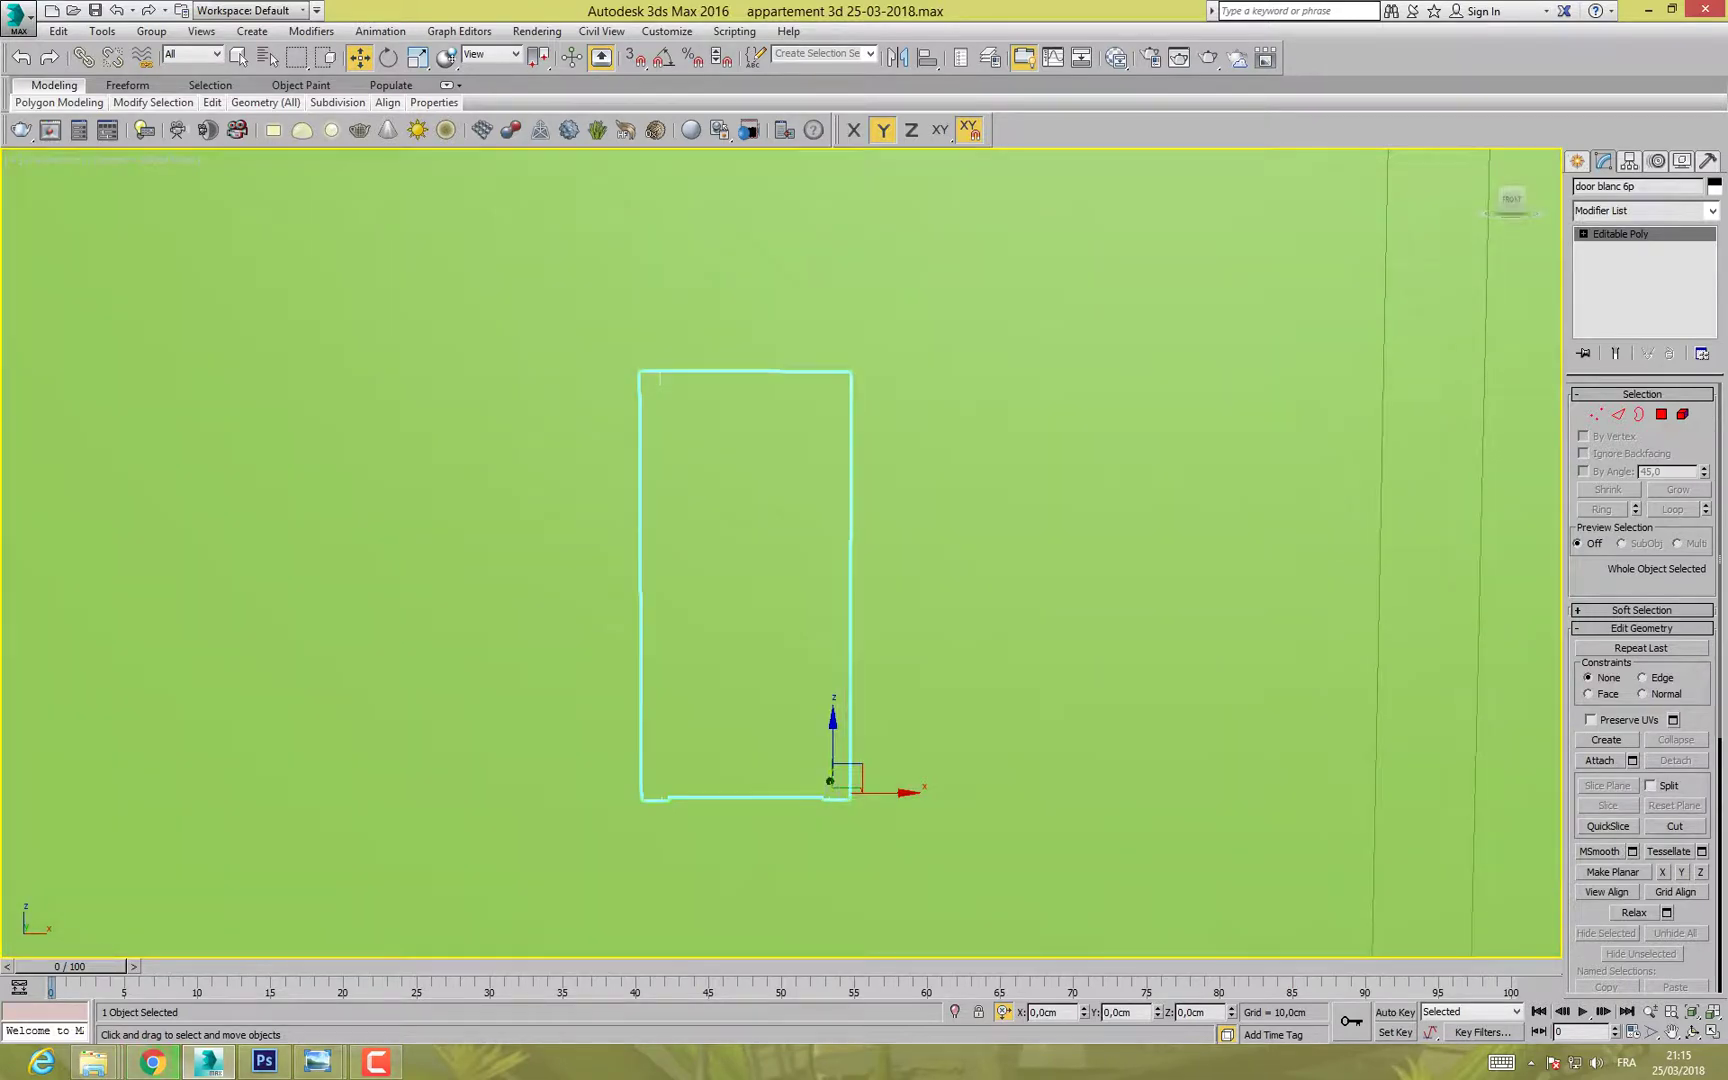
alt+middle_drag(780, 520, 590, 545)
scroll(756, 682, up, 5)
scroll(756, 682, down, 8)
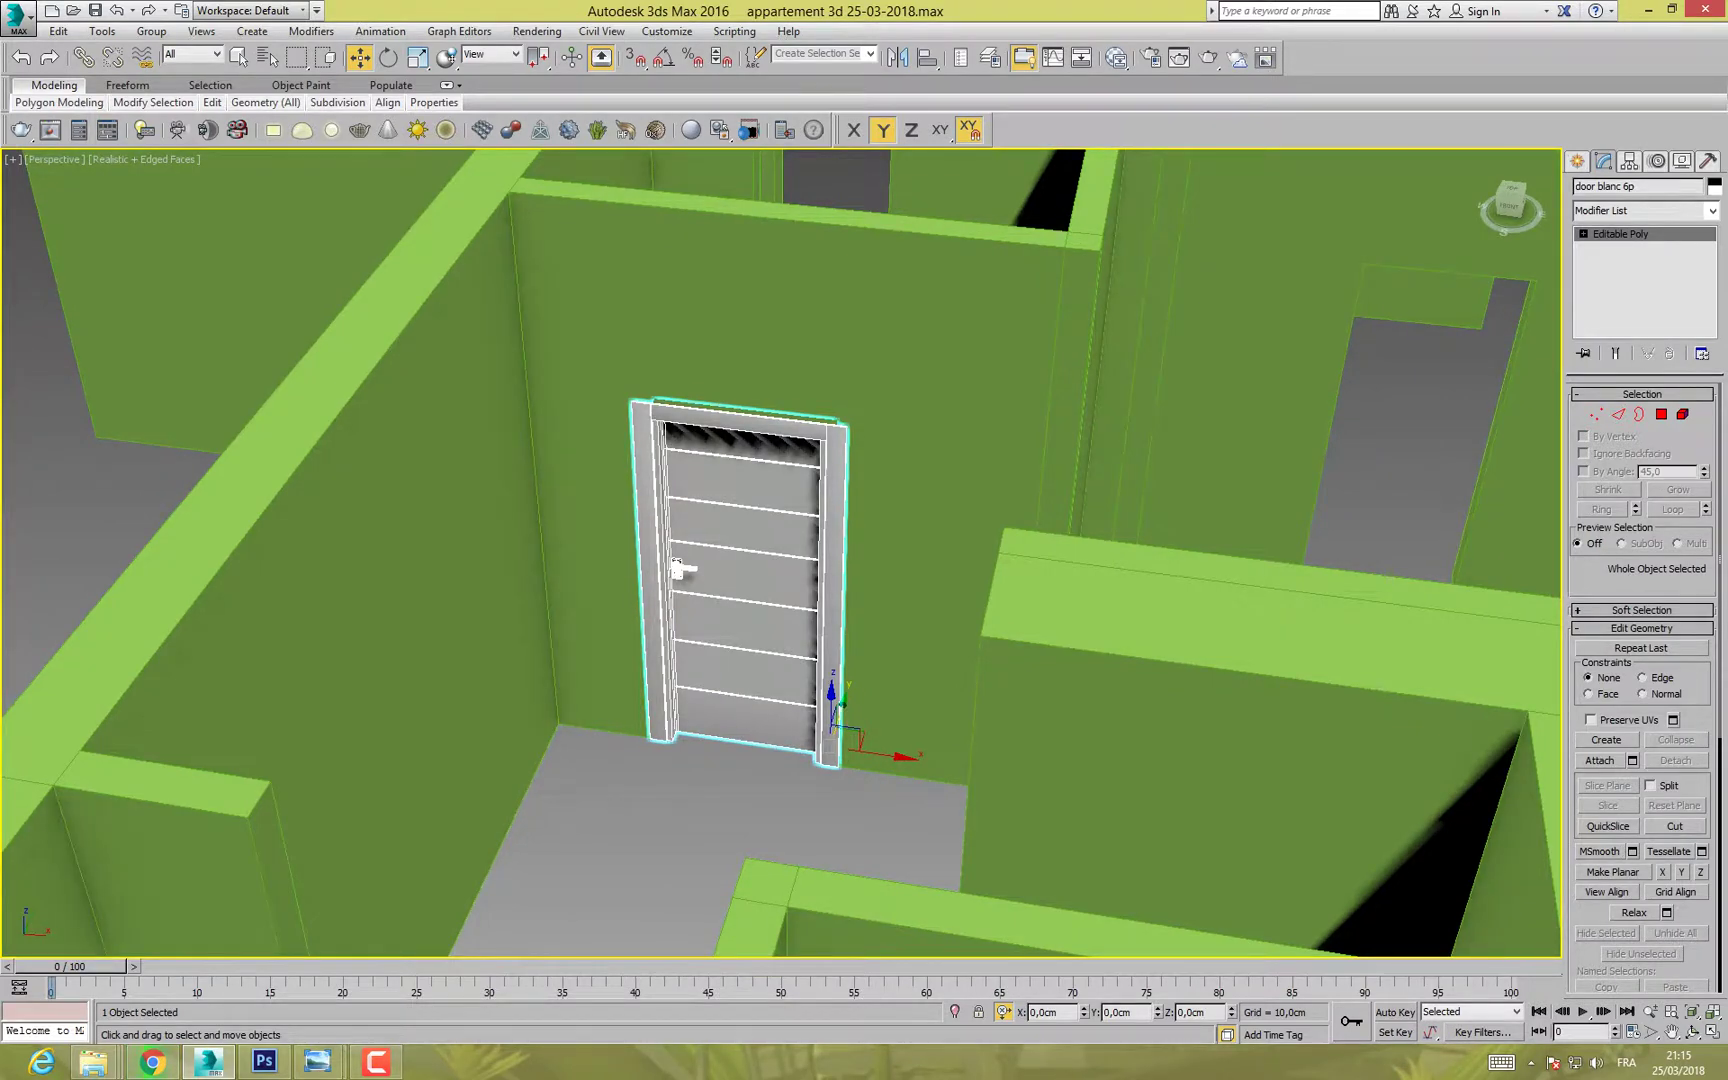
Step: Make one independent copy of the fitted door and place it near the doorway in the long parallel interior wall
scroll(445, 540, down, 6)
alt+middle_drag(565, 551, 575, 538)
mouse_move(575, 537)
shift+mouse_down()
mouse_move(715, 630)
mouse_move(945, 658)
shift+mouse_up()
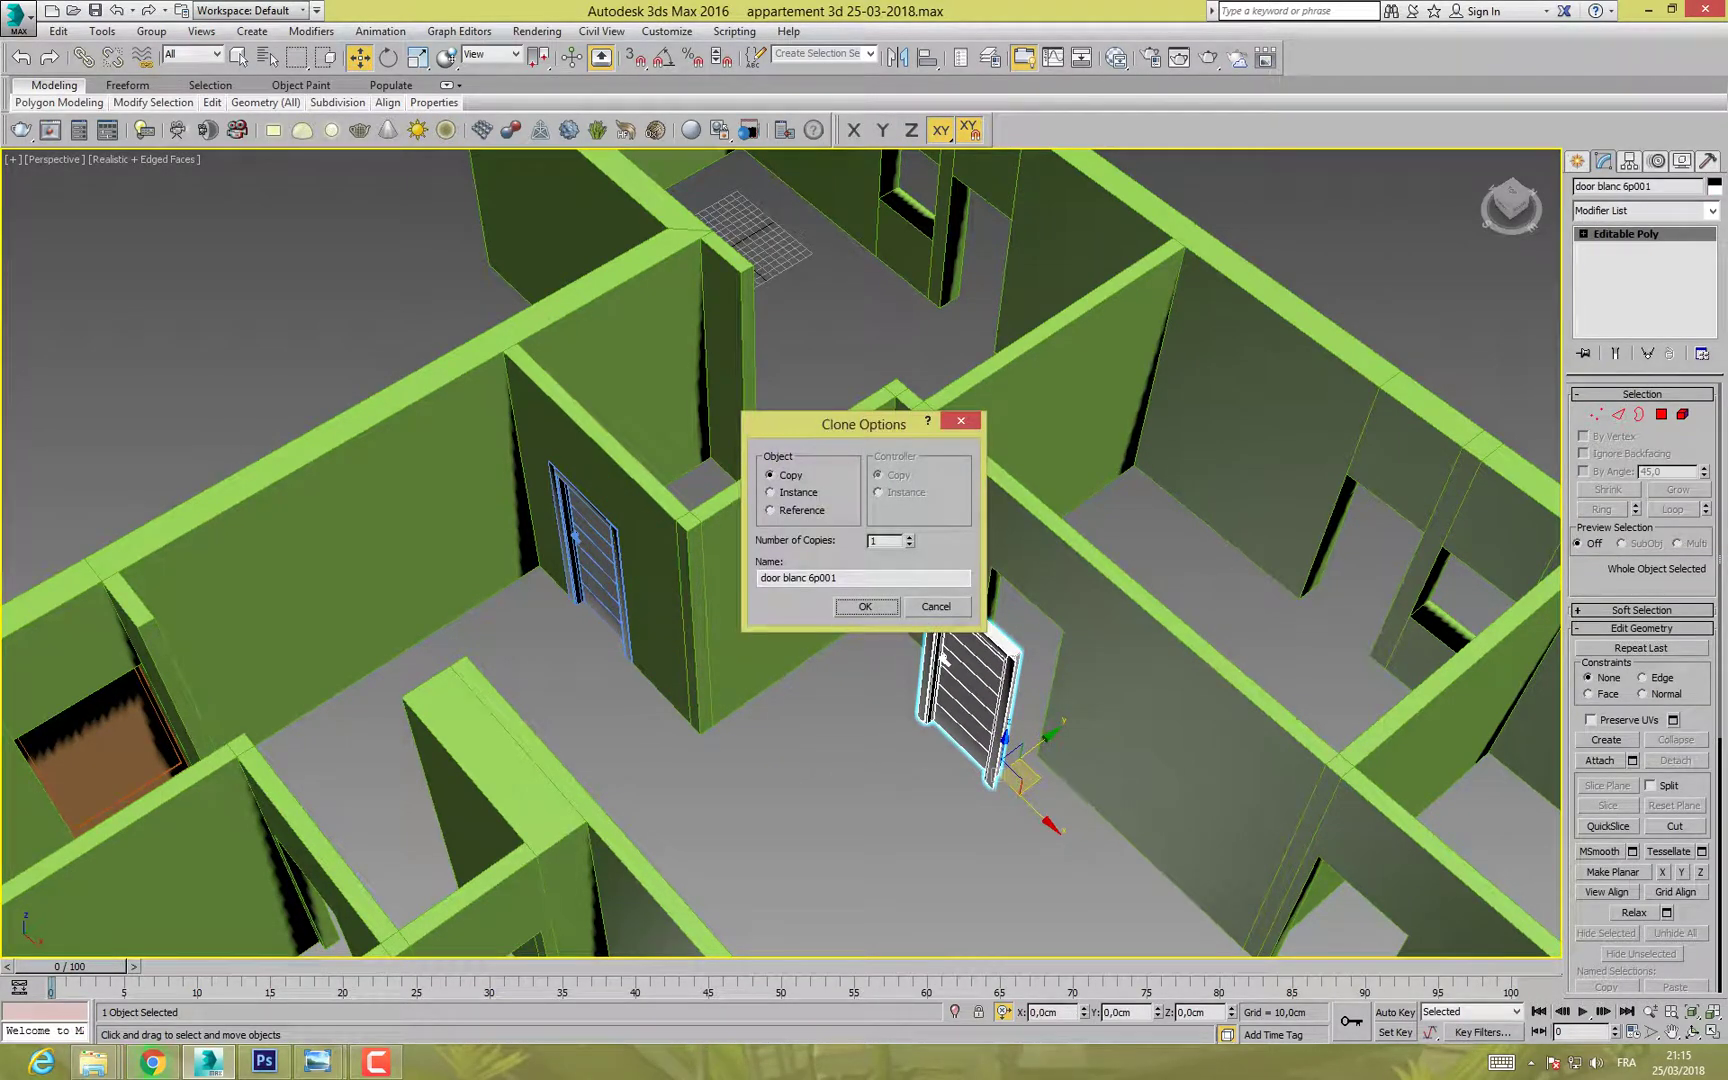
click(864, 605)
Step: In wireframe display with snapping on, move the copied door's bottom pivot corner onto the corner of the doorway
scroll(1040, 723, up, 4)
scroll(1016, 776, up, 4)
scroll(860, 700, down, 3)
alt+middle_drag(860, 700, 755, 715)
scroll(755, 715, up, 3)
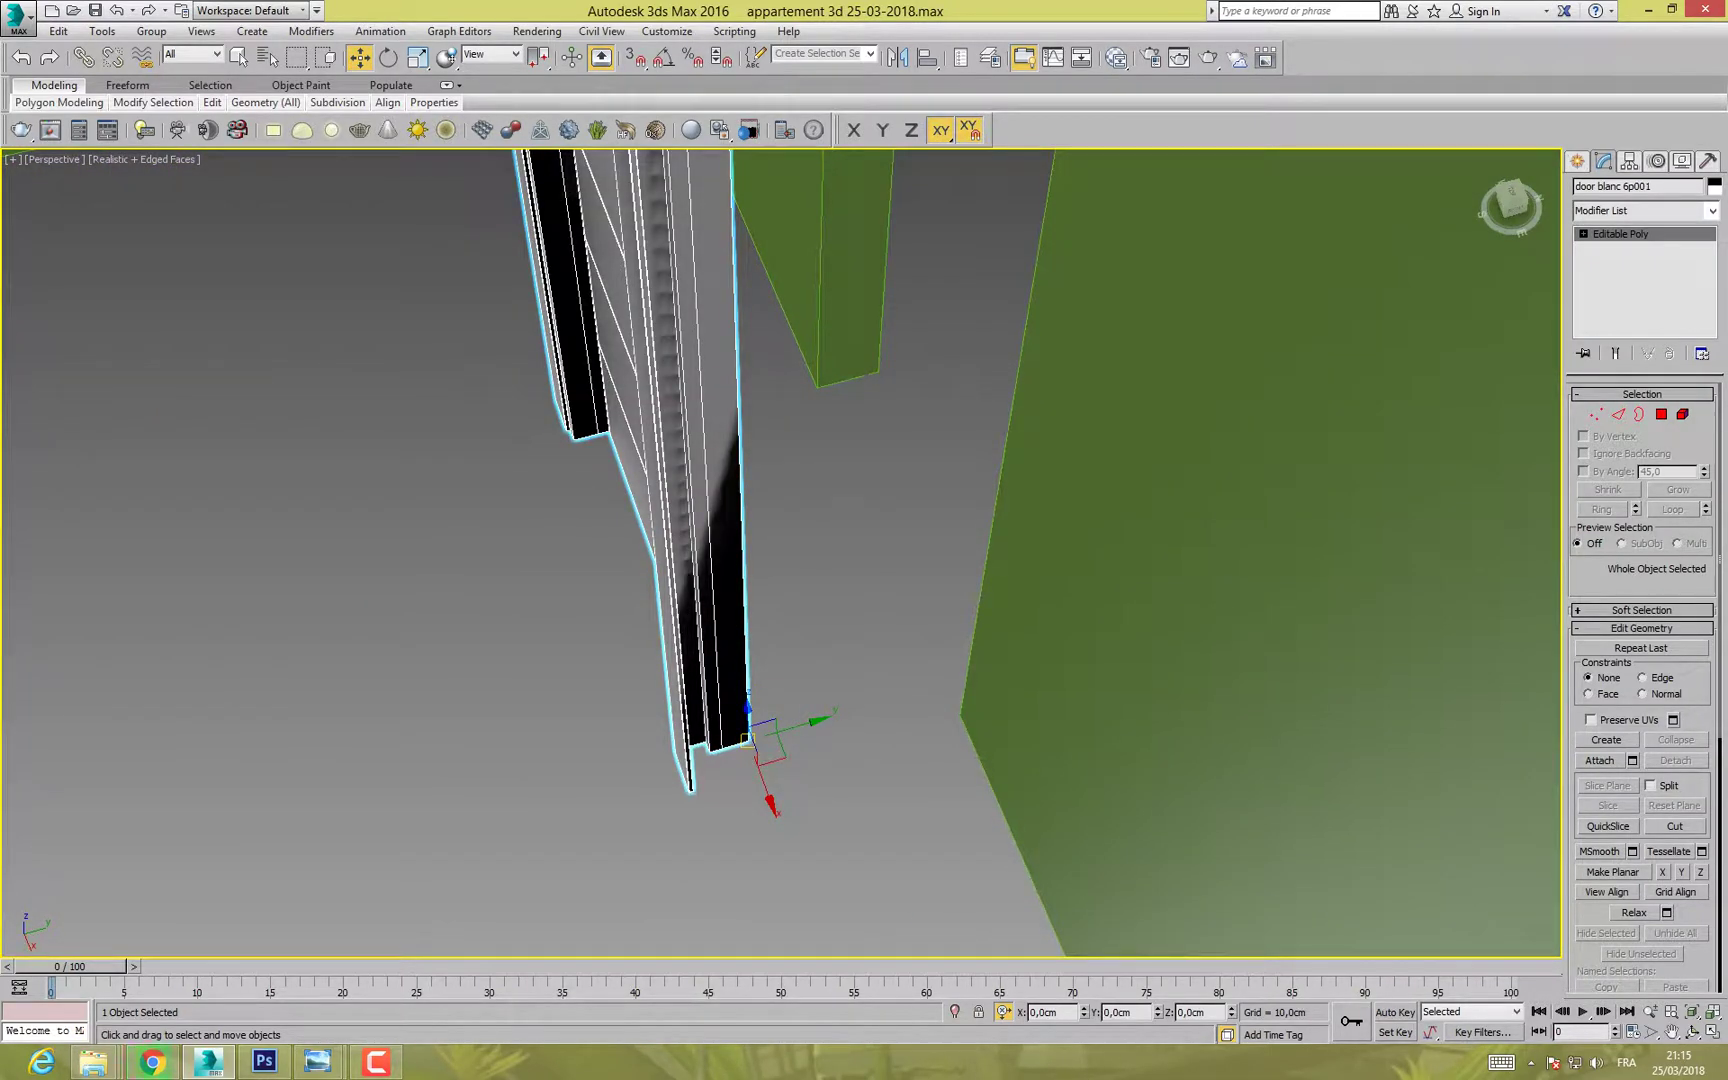
key(F3)
drag(760, 728, 1006, 703)
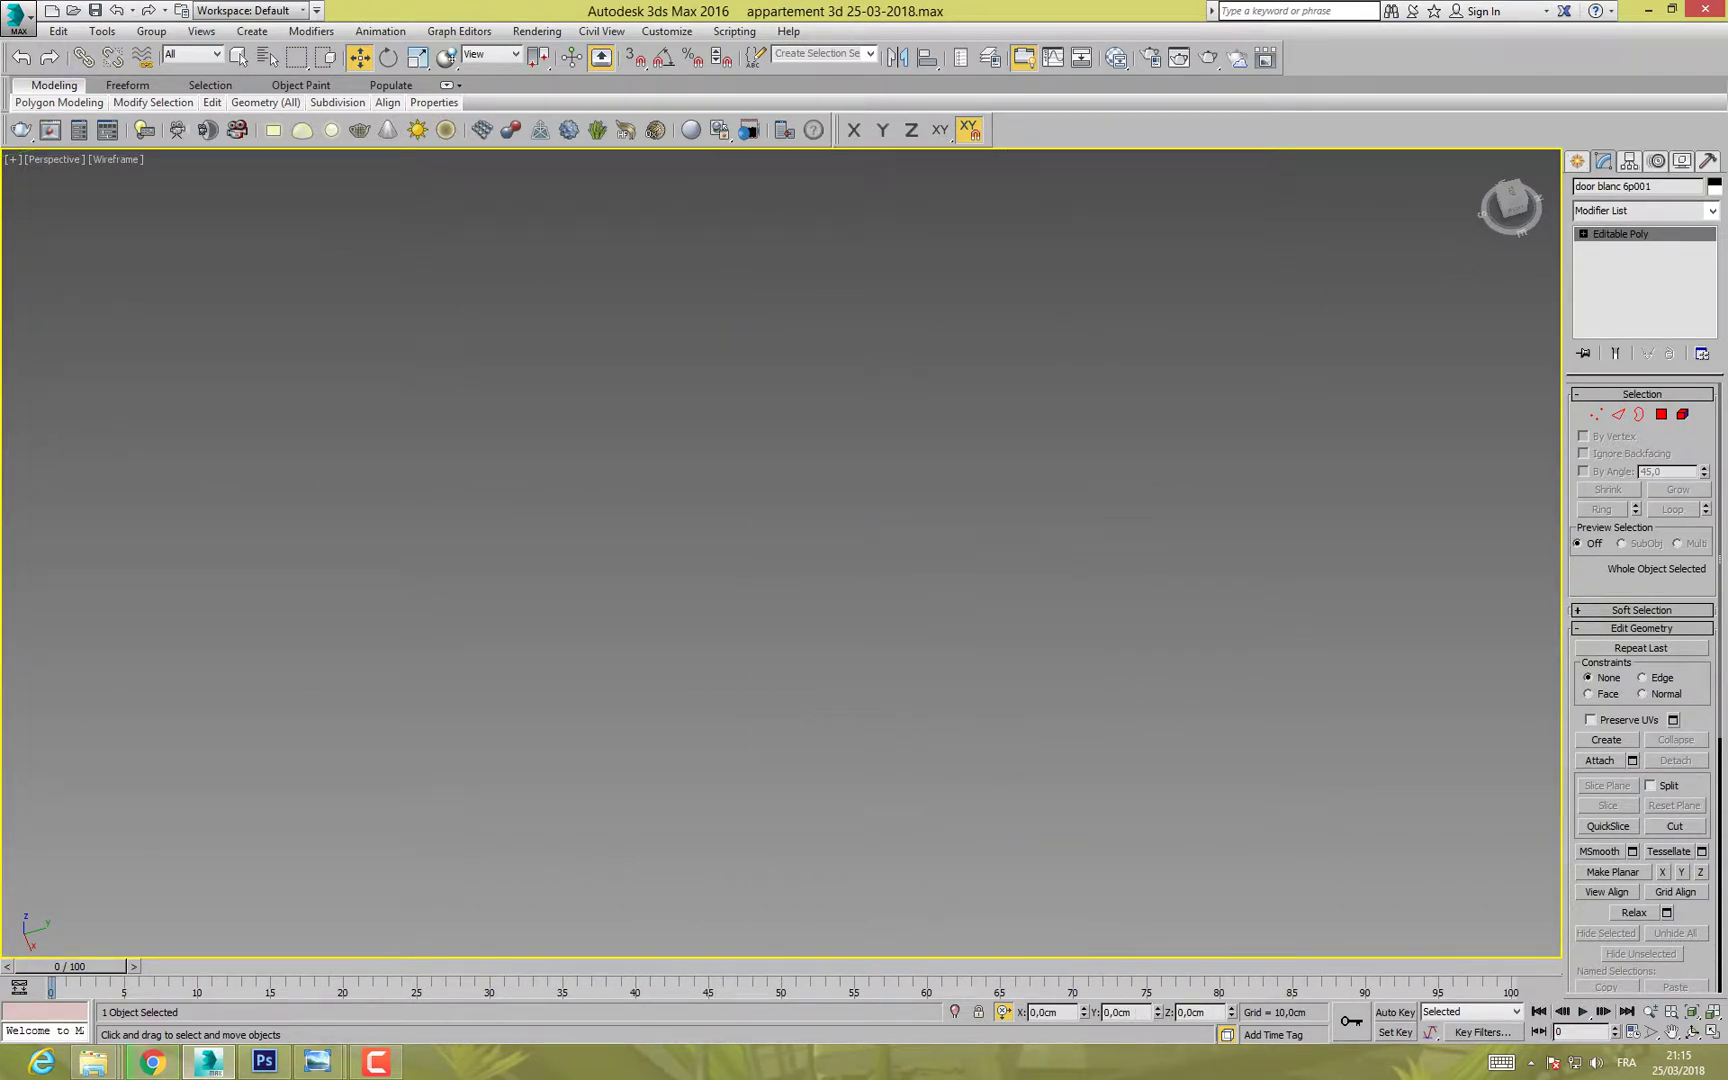
key(s)
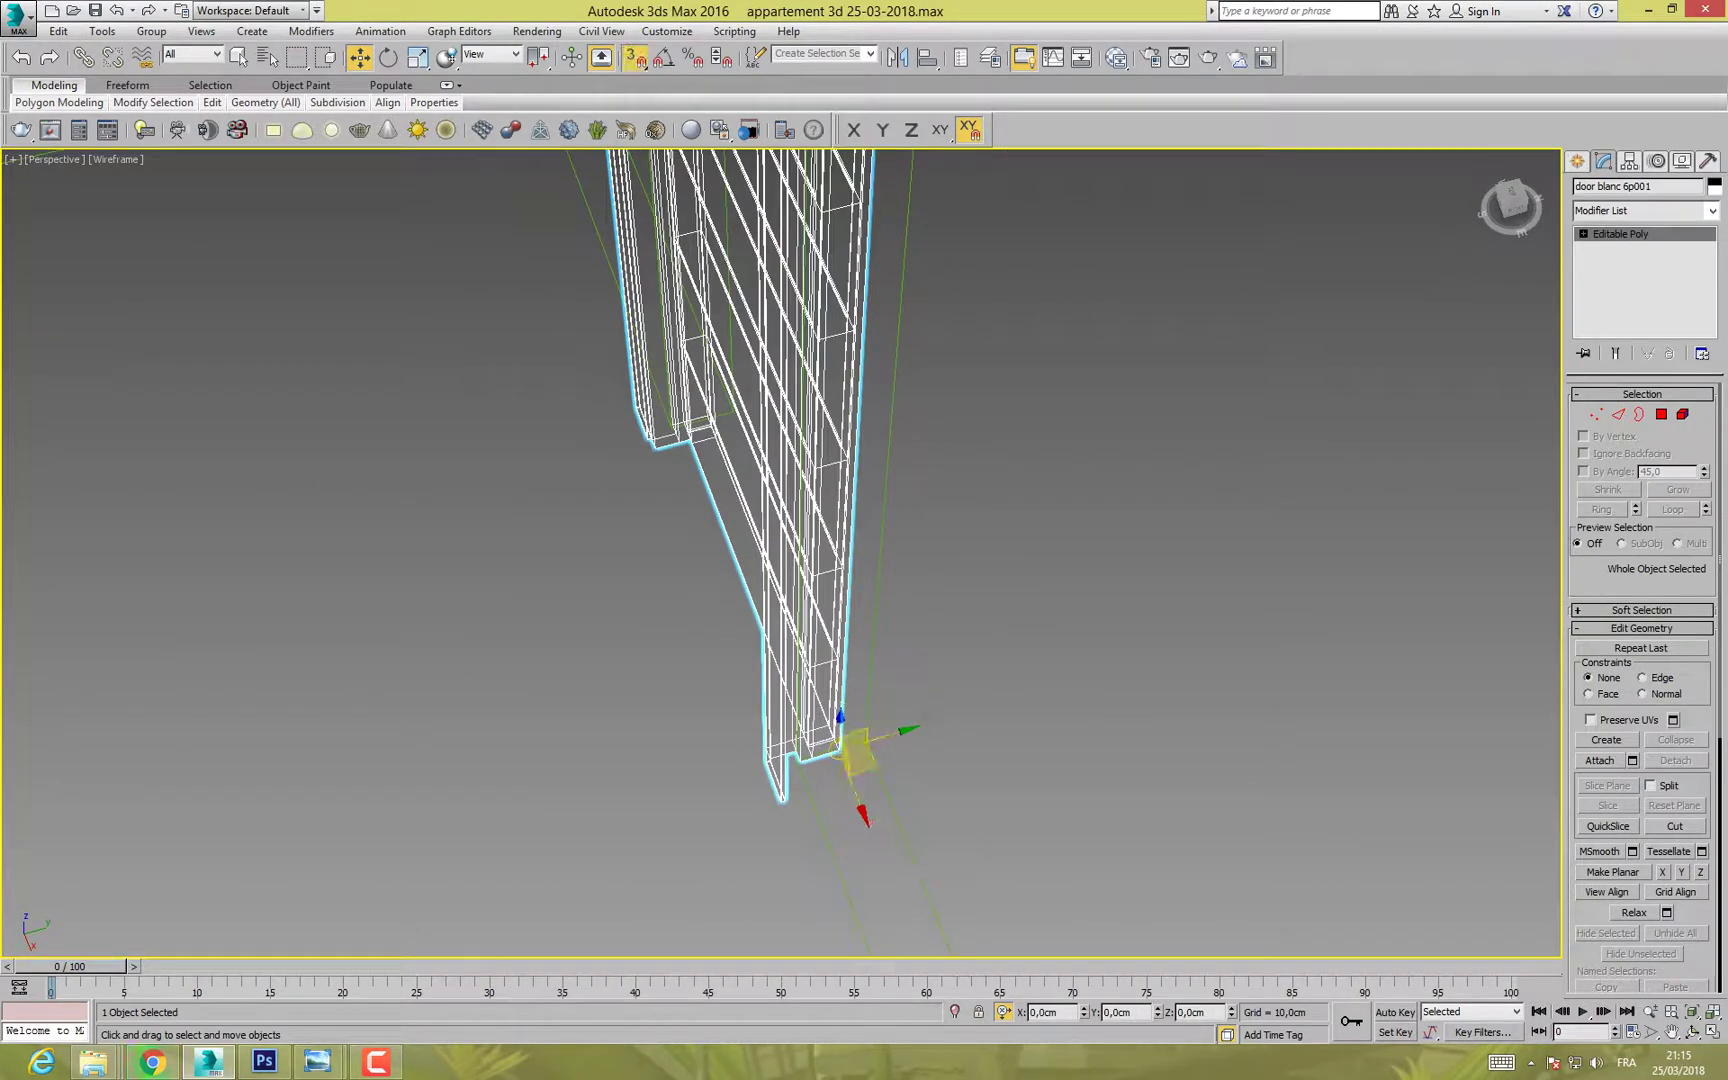
alt+middle_drag(868, 752, 768, 745)
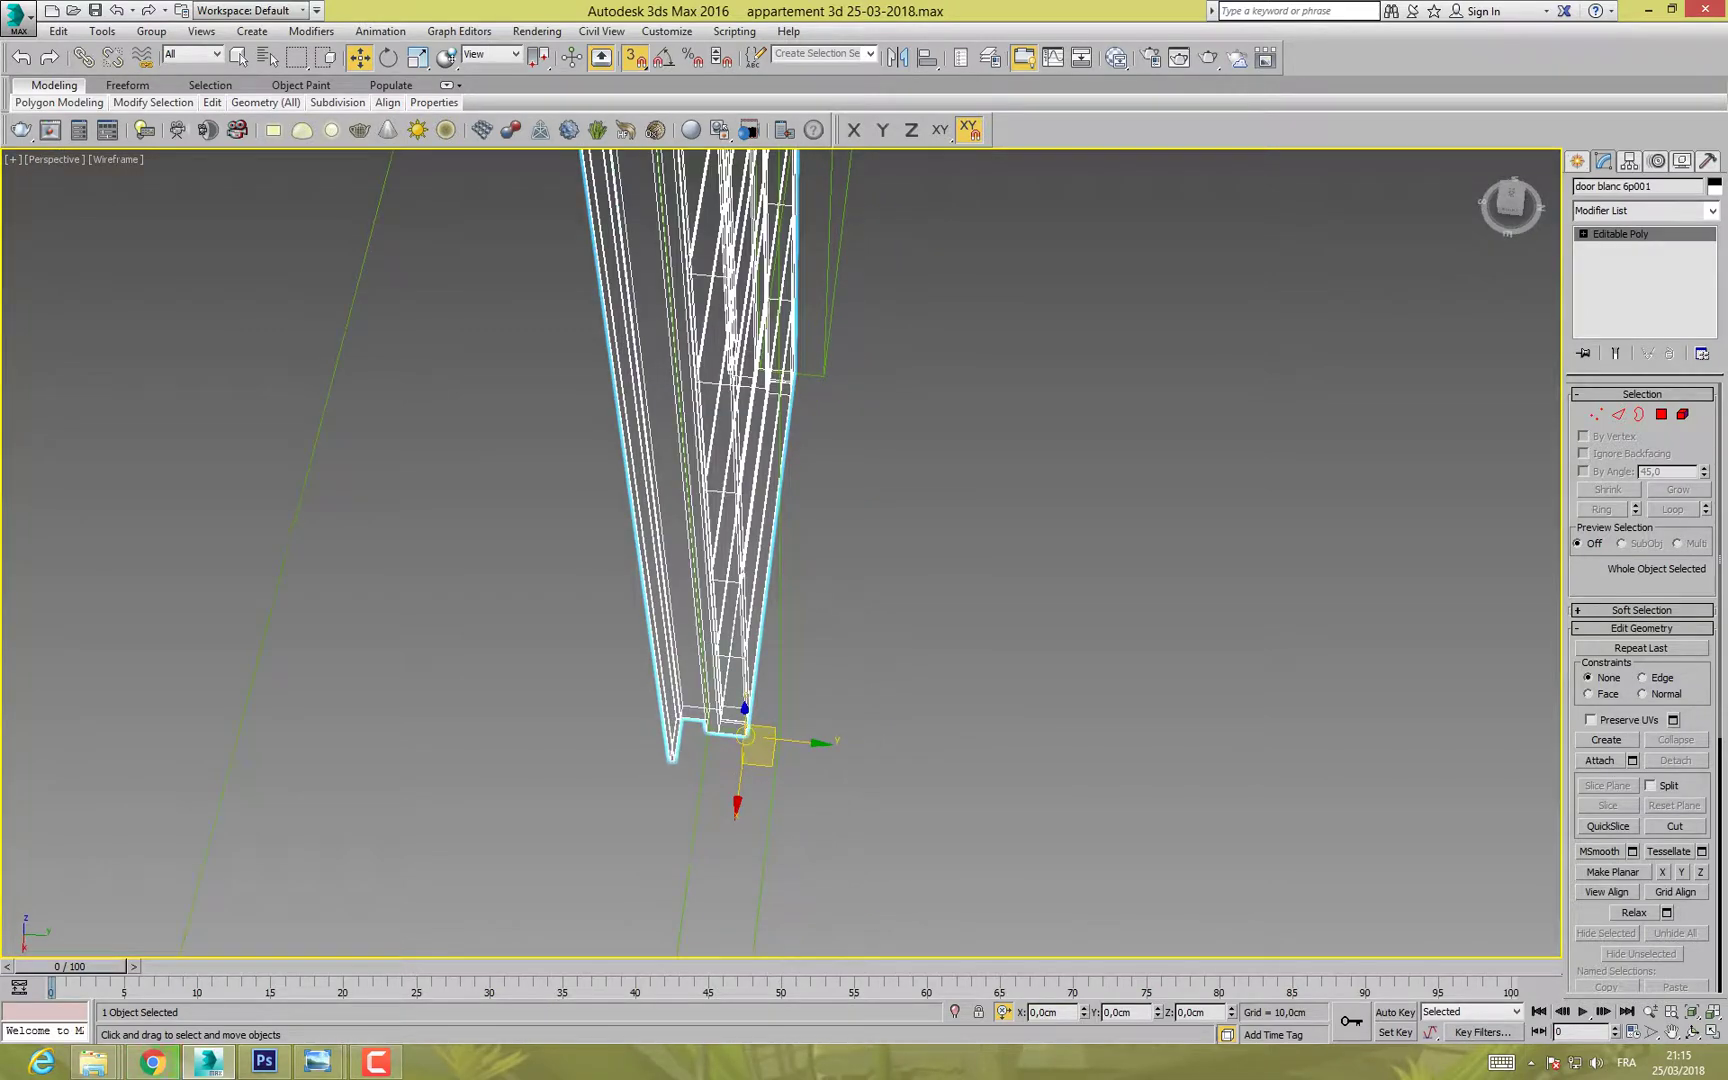
drag(743, 738, 779, 737)
Step: In shaded display, slide the copied door along Y, snapping its trim flush with the outer wall face
alt+middle_drag(792, 748, 928, 740)
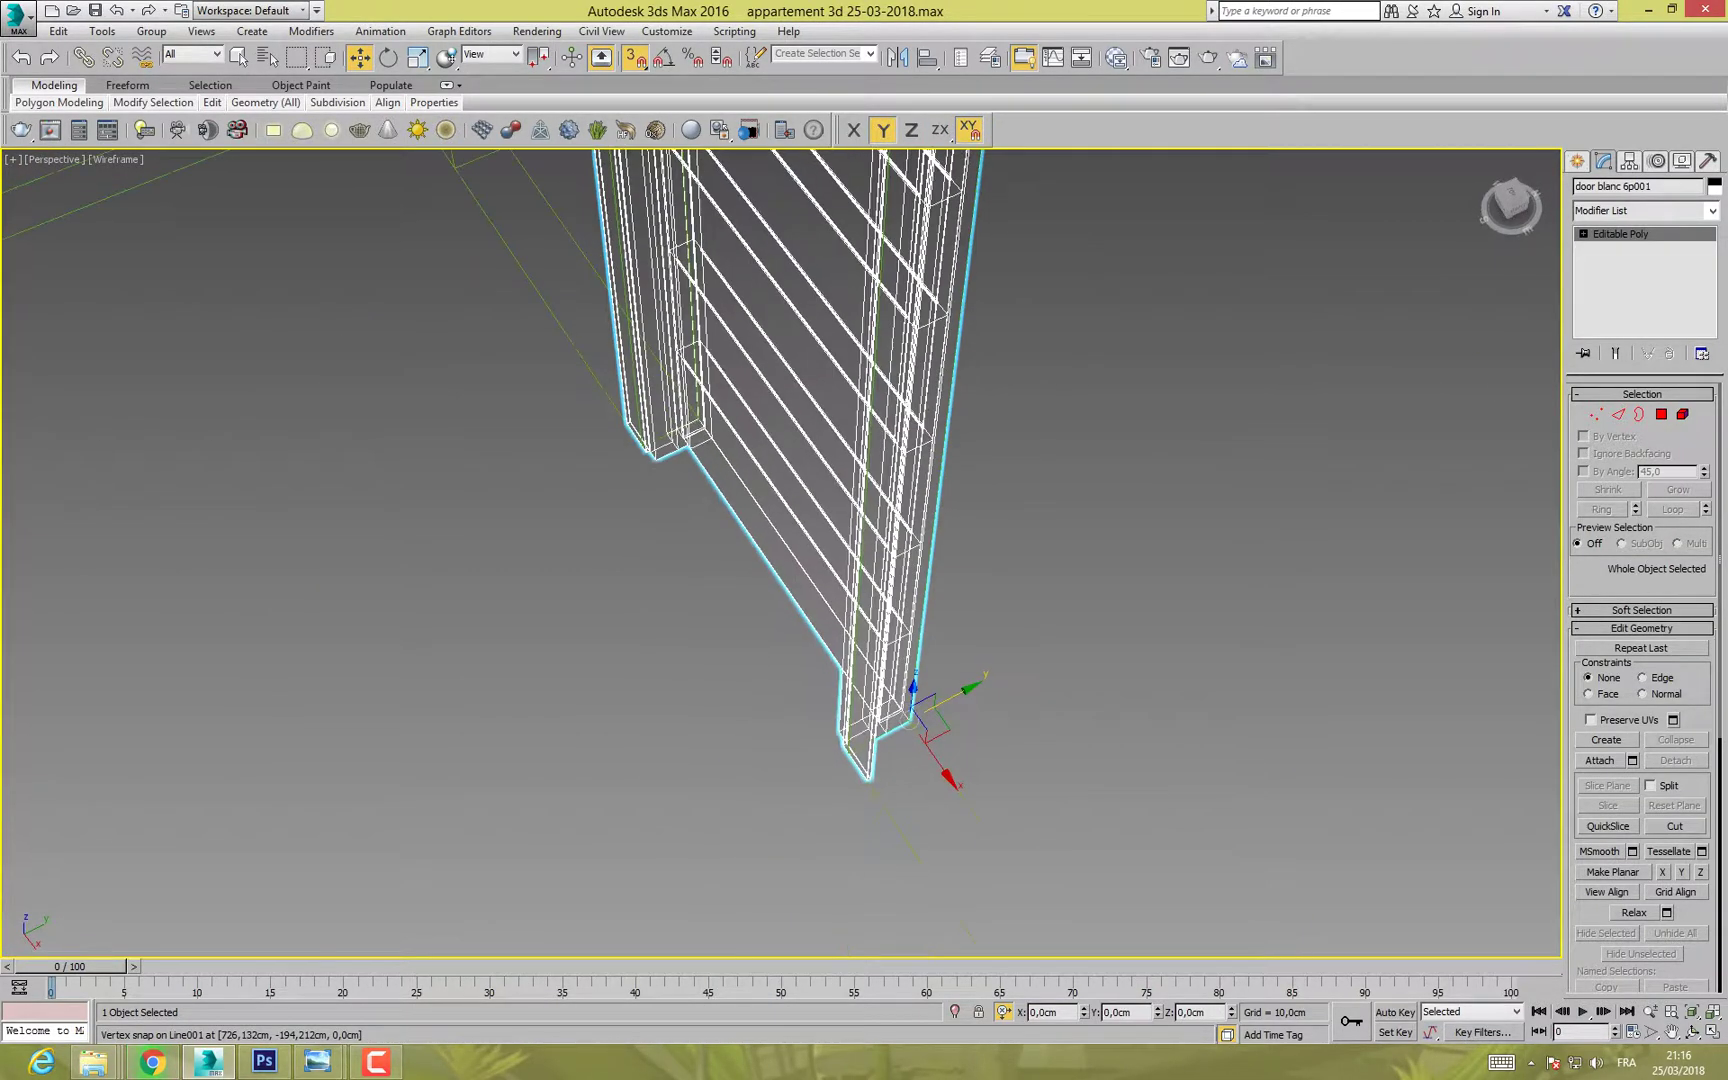
key(F3)
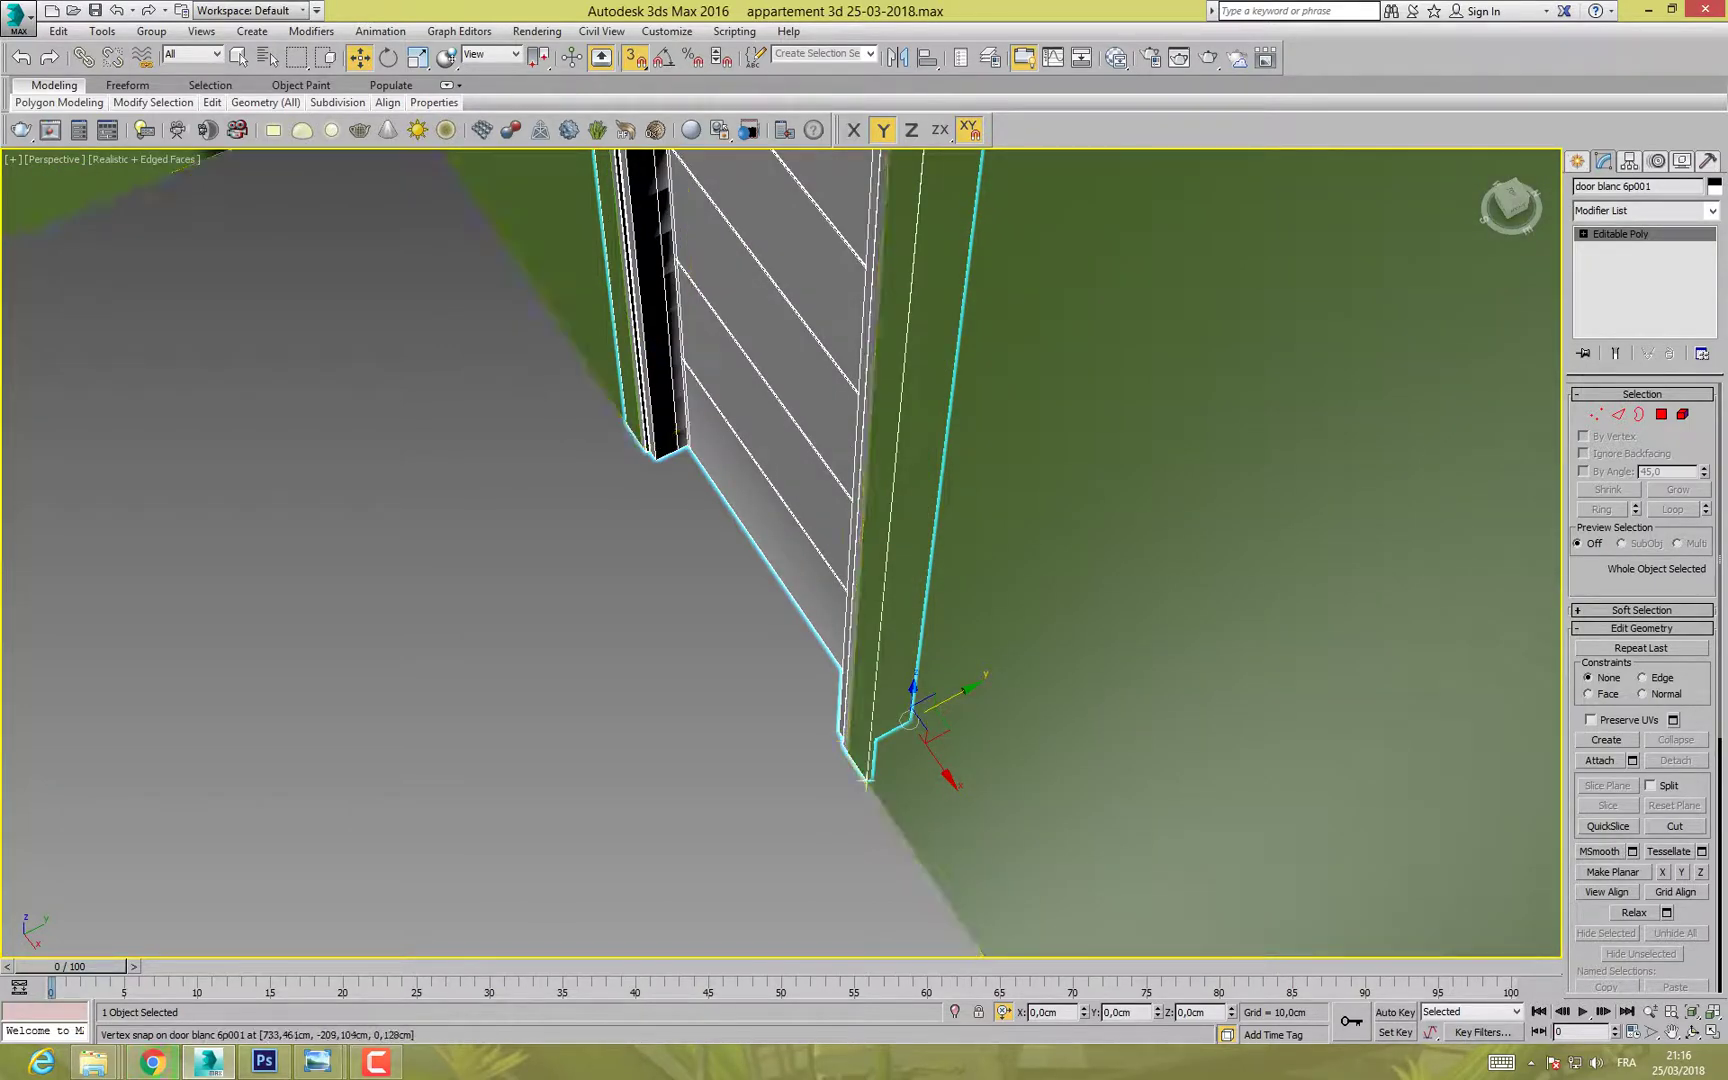
drag(907, 718, 888, 730)
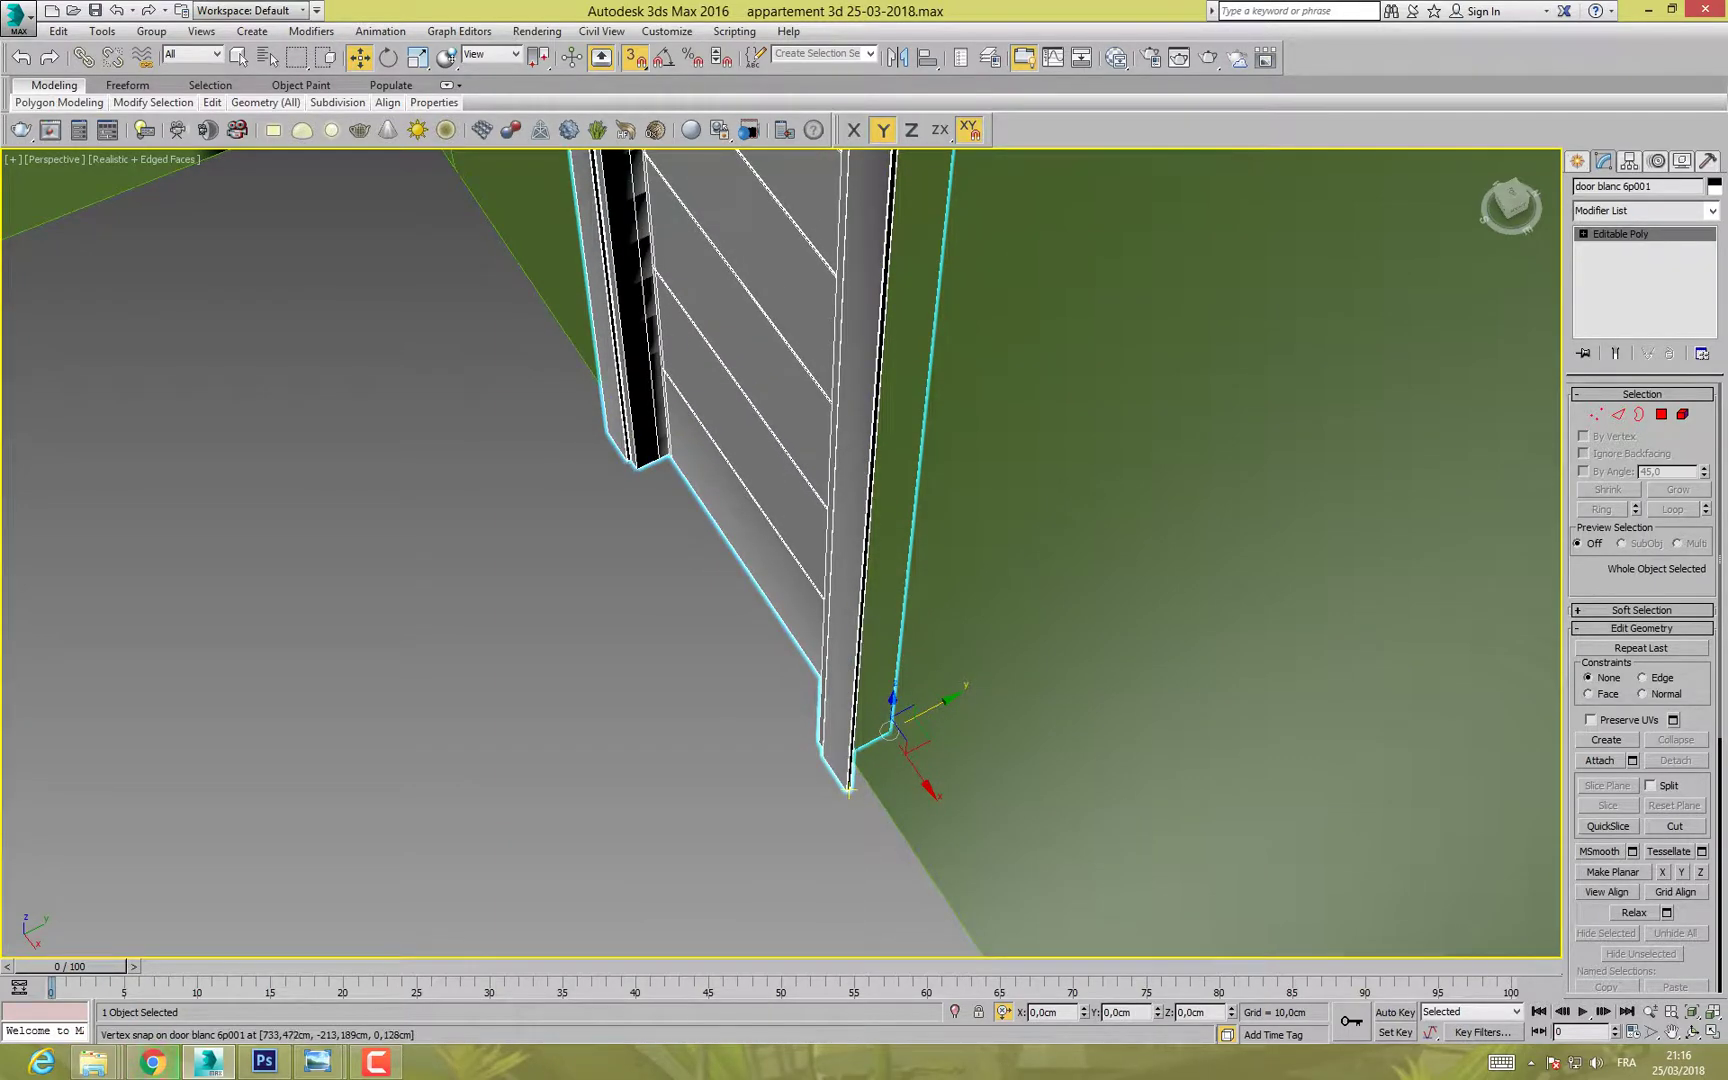
Step: Examine the copied door's fit in the opening from both sides of the wall
scroll(888, 730, down, 10)
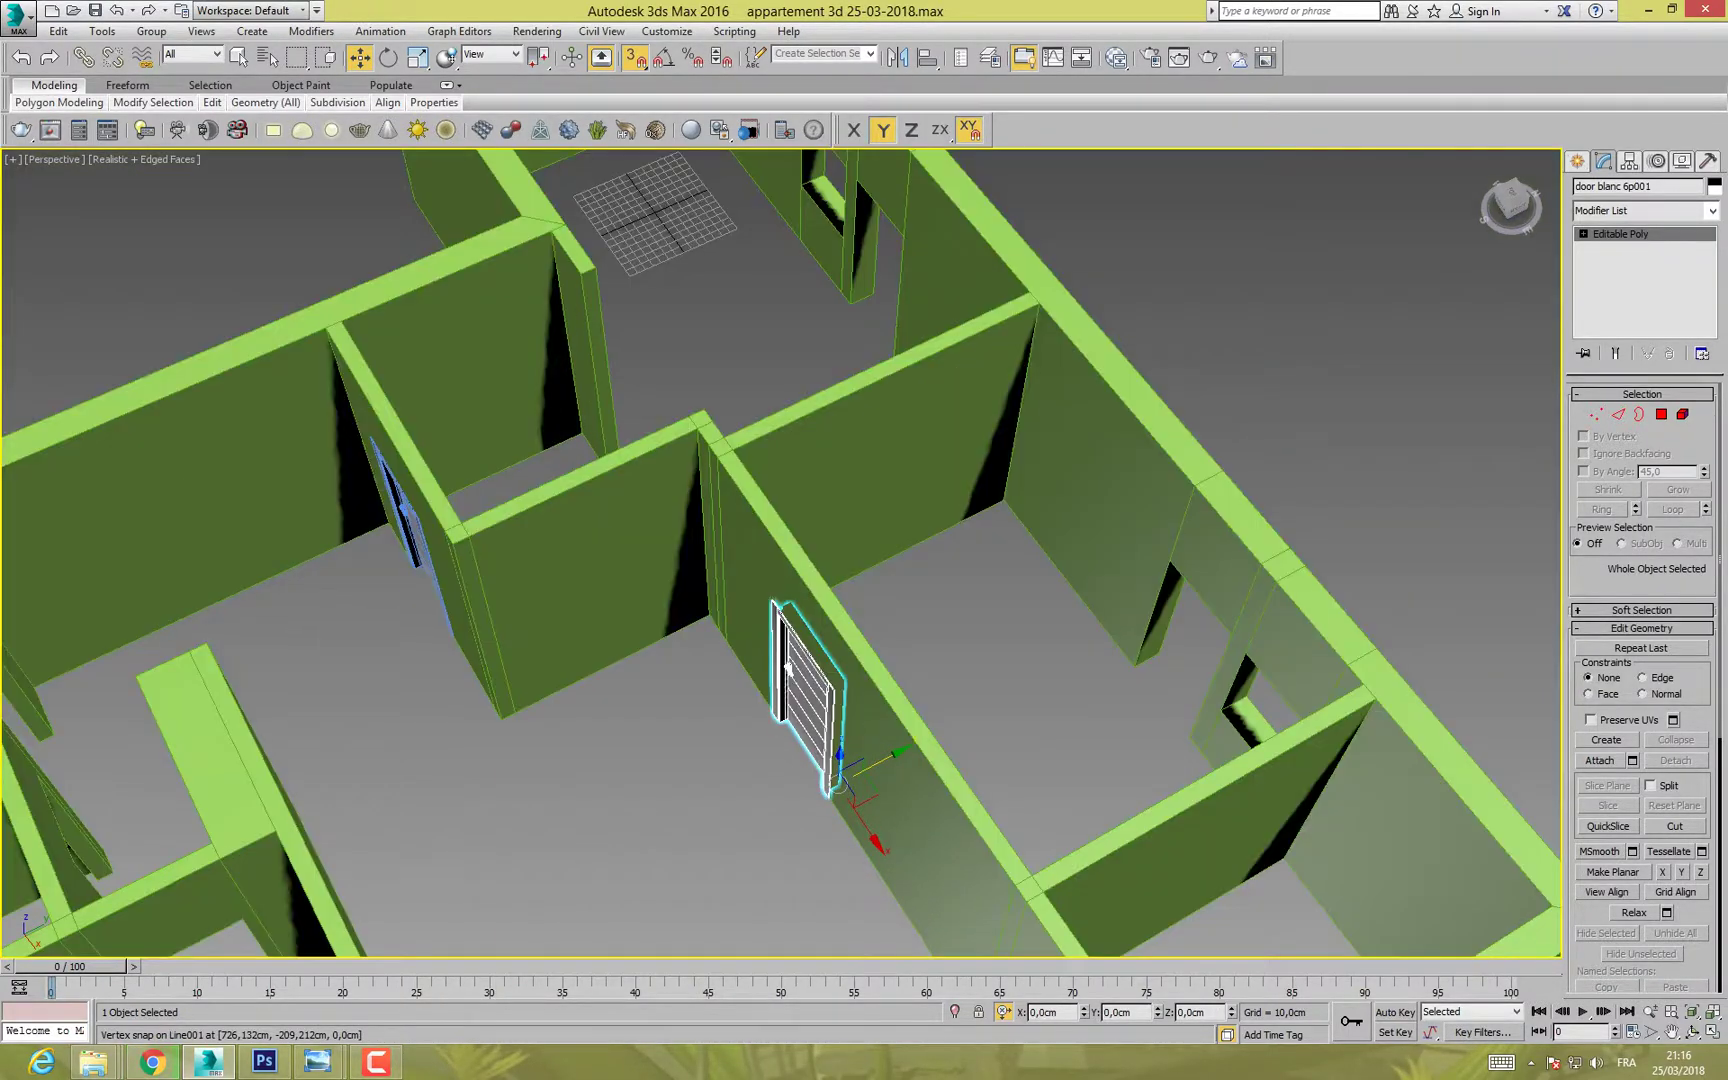
alt+middle_drag(1020, 725, 765, 655)
scroll(830, 710, up, 4)
scroll(812, 692, up, 5)
scroll(785, 600, down, 5)
scroll(830, 668, up, 5)
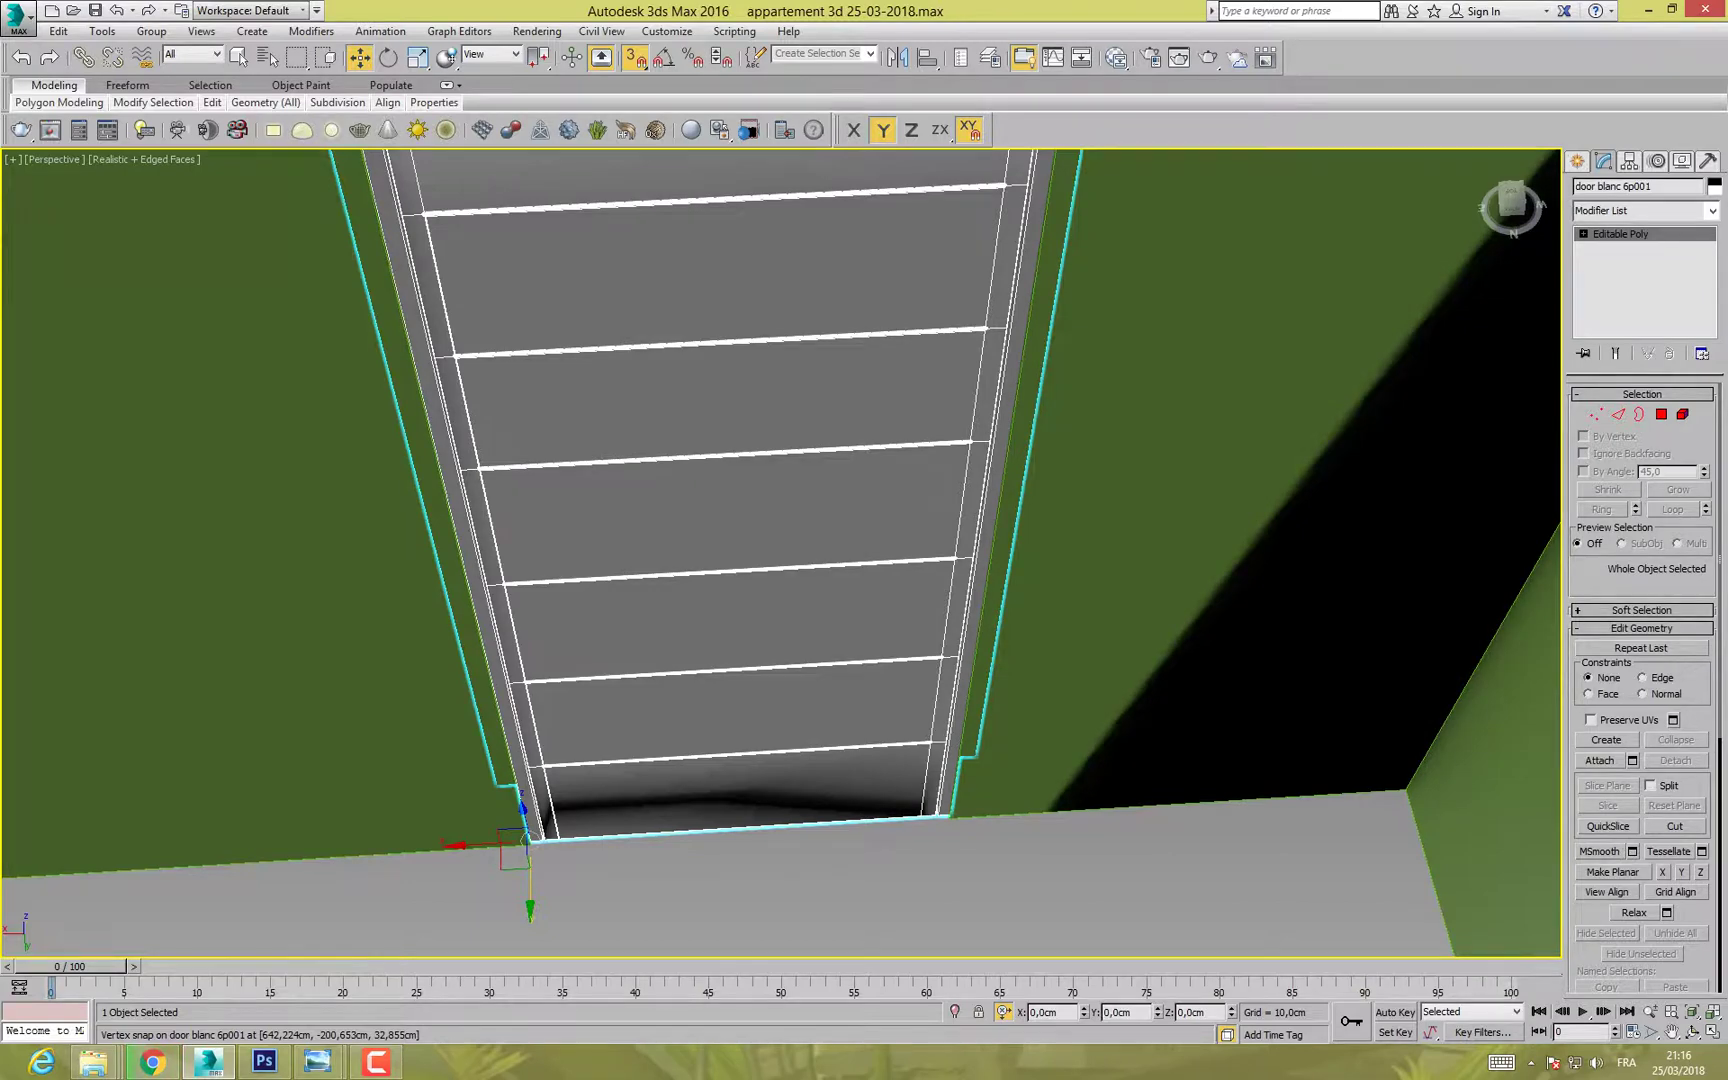
scroll(815, 668, down, 5)
alt+middle_drag(830, 660, 700, 660)
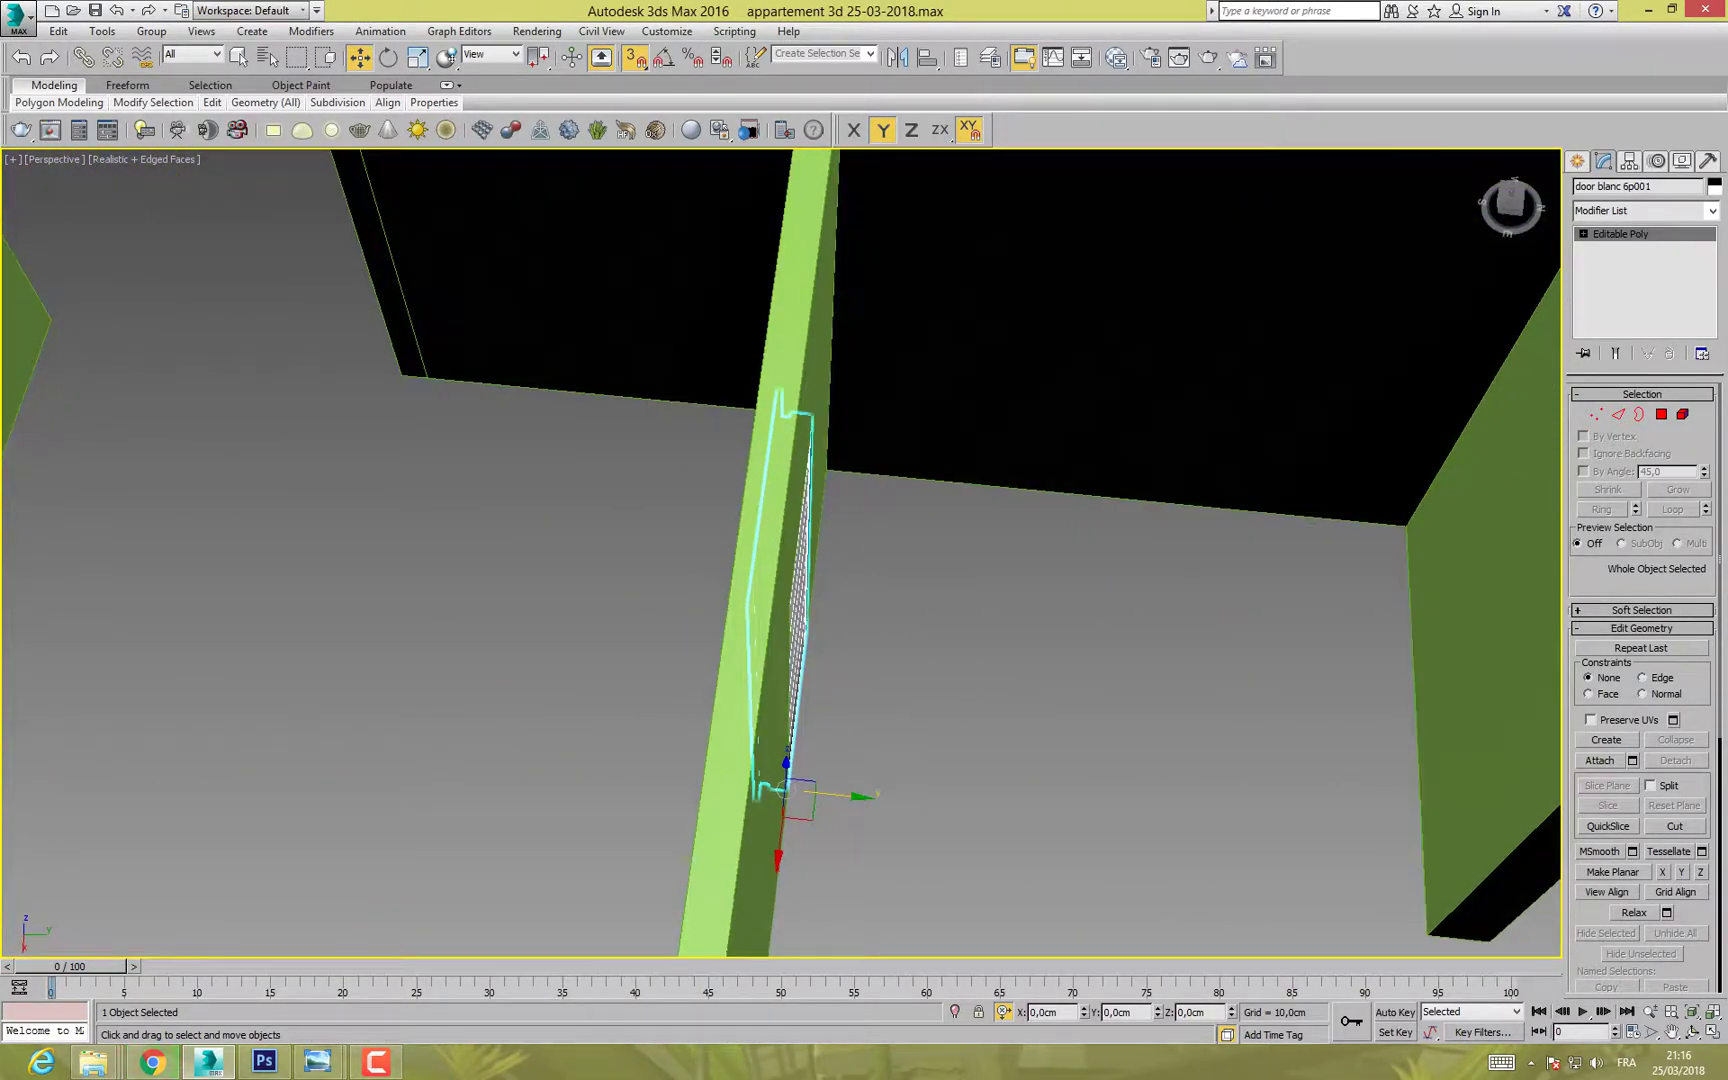
Step: In the maximized top view, shift the copied door's frame, leaf and handle vertices along Y toward the trim with snapping off
key(alt+w)
right_click(300, 345)
key(alt+w)
middle_drag(300, 345, 190, 502)
scroll(691, 215, up, 10)
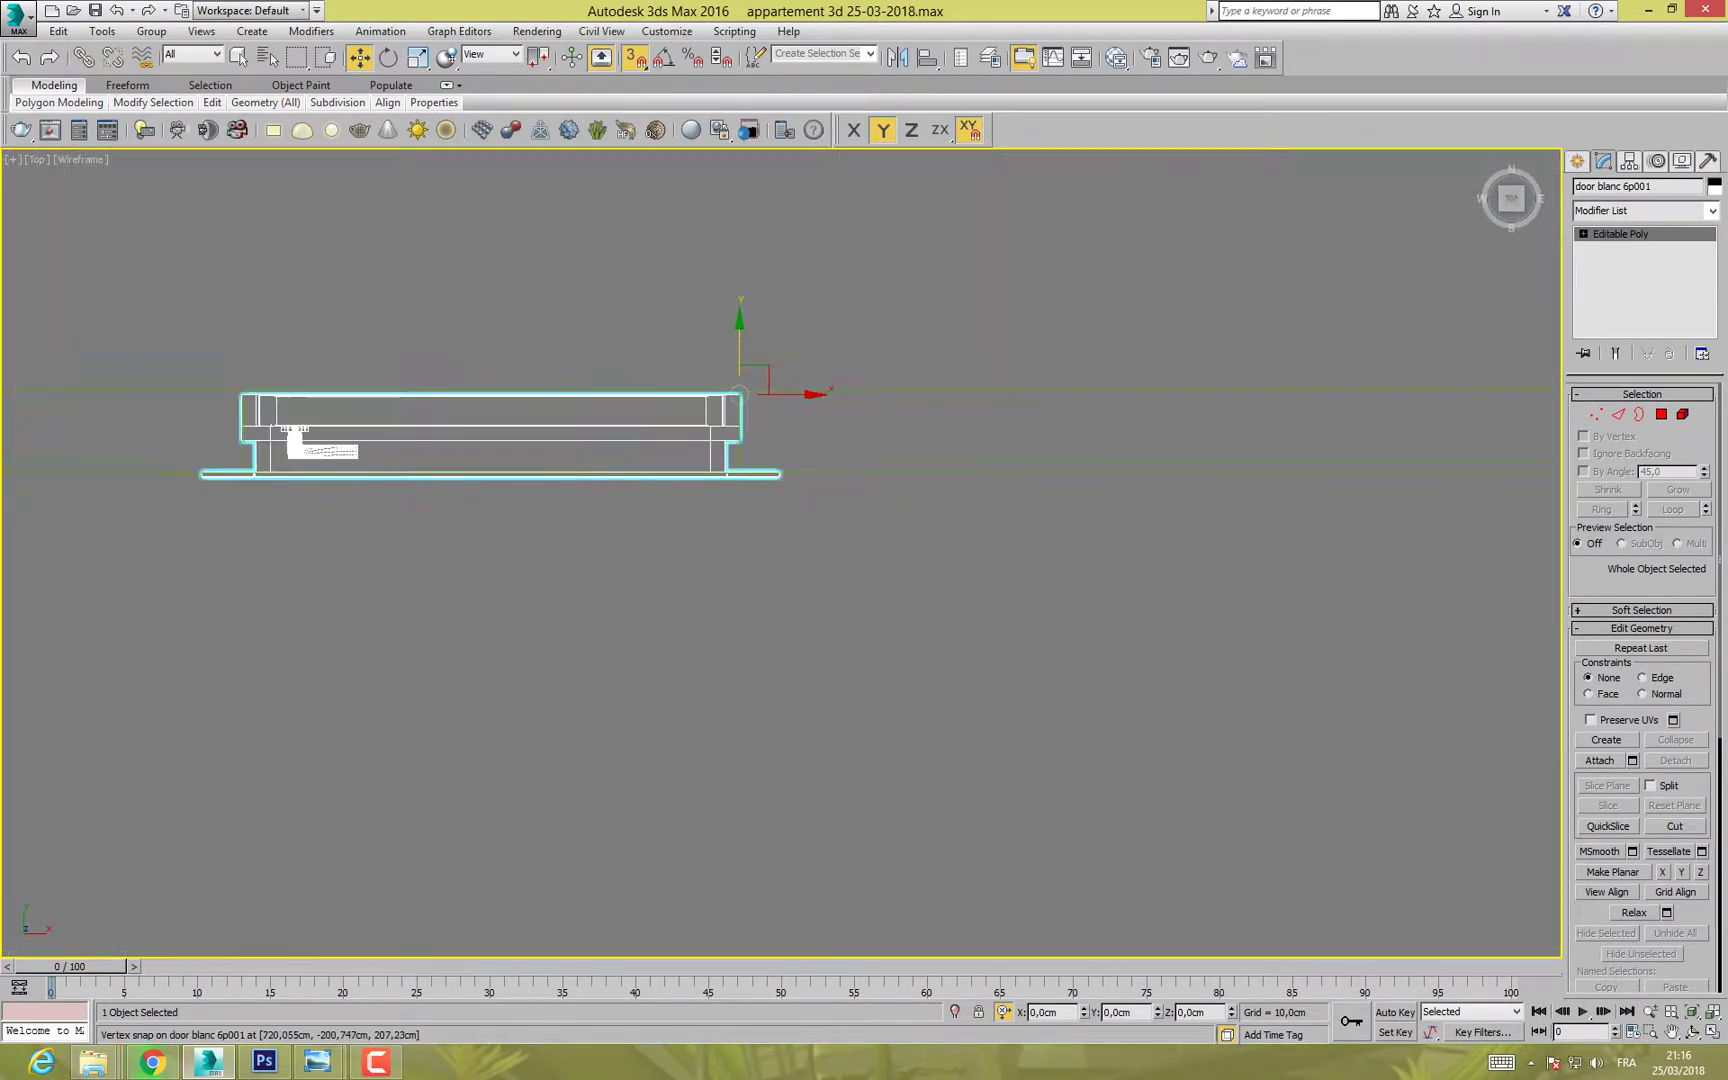
middle_drag(691, 215, 804, 212)
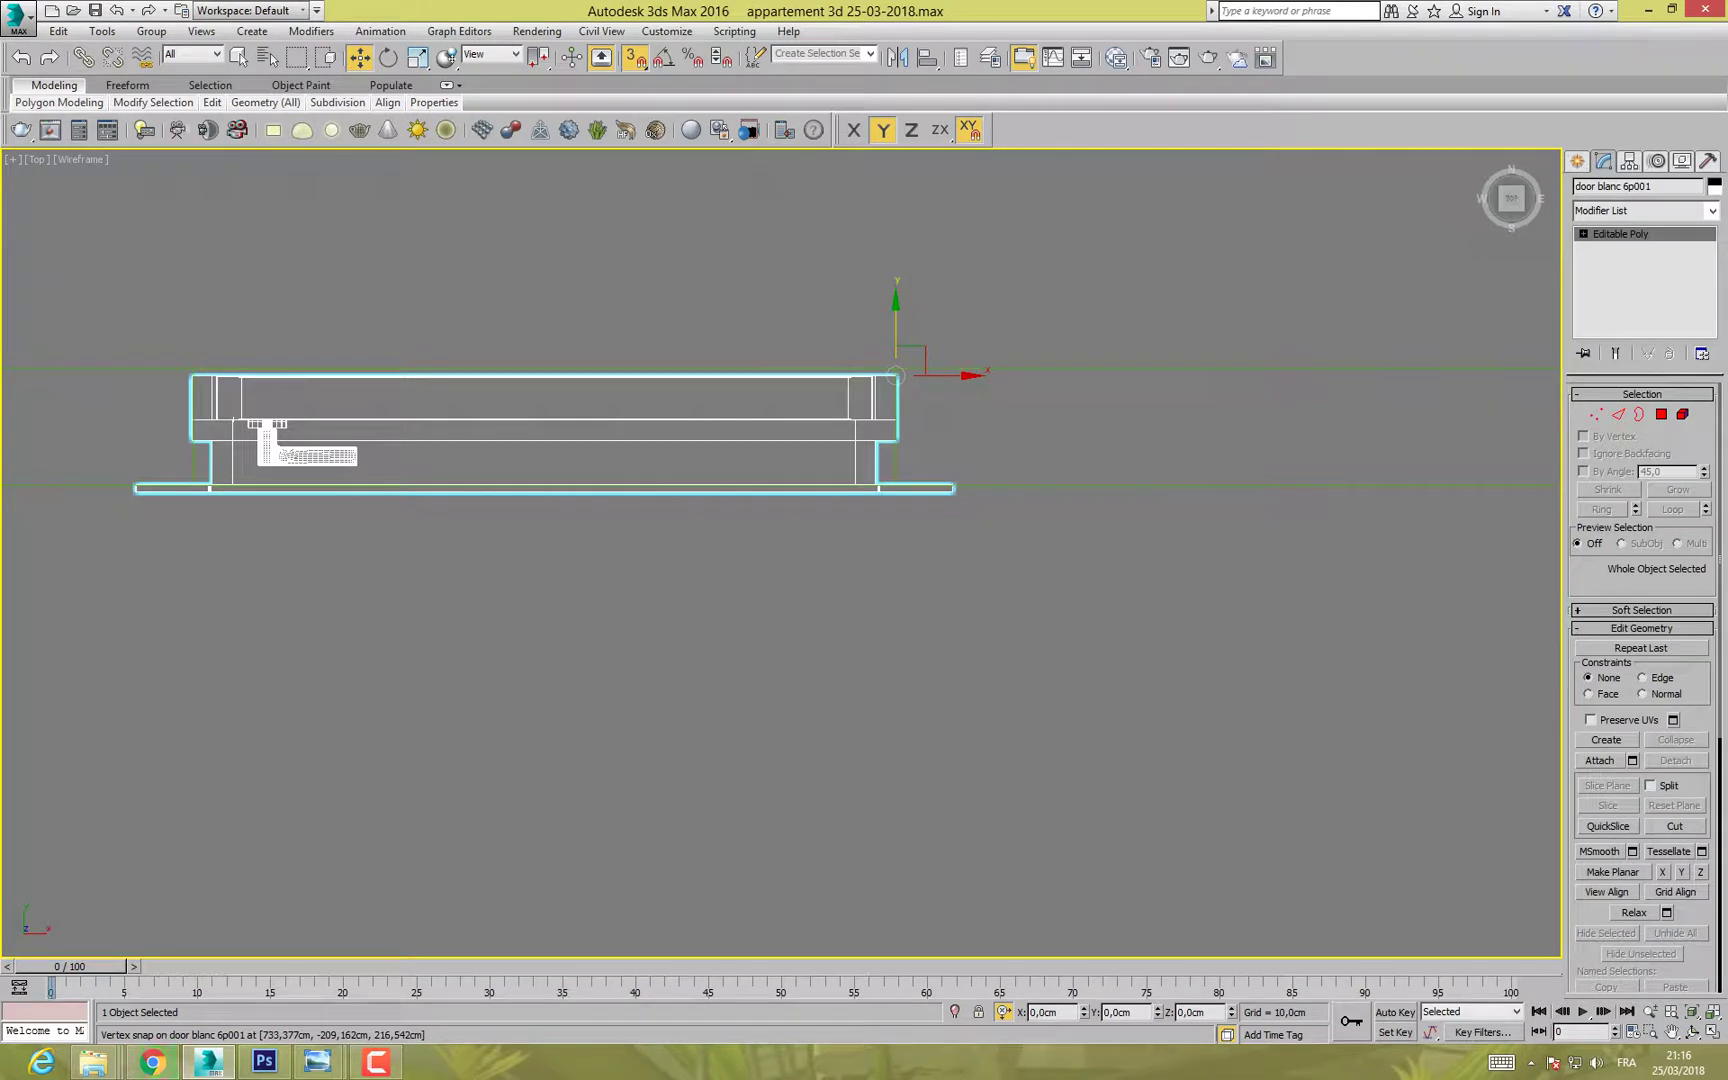
click(1596, 414)
drag(1006, 338, 693, 467)
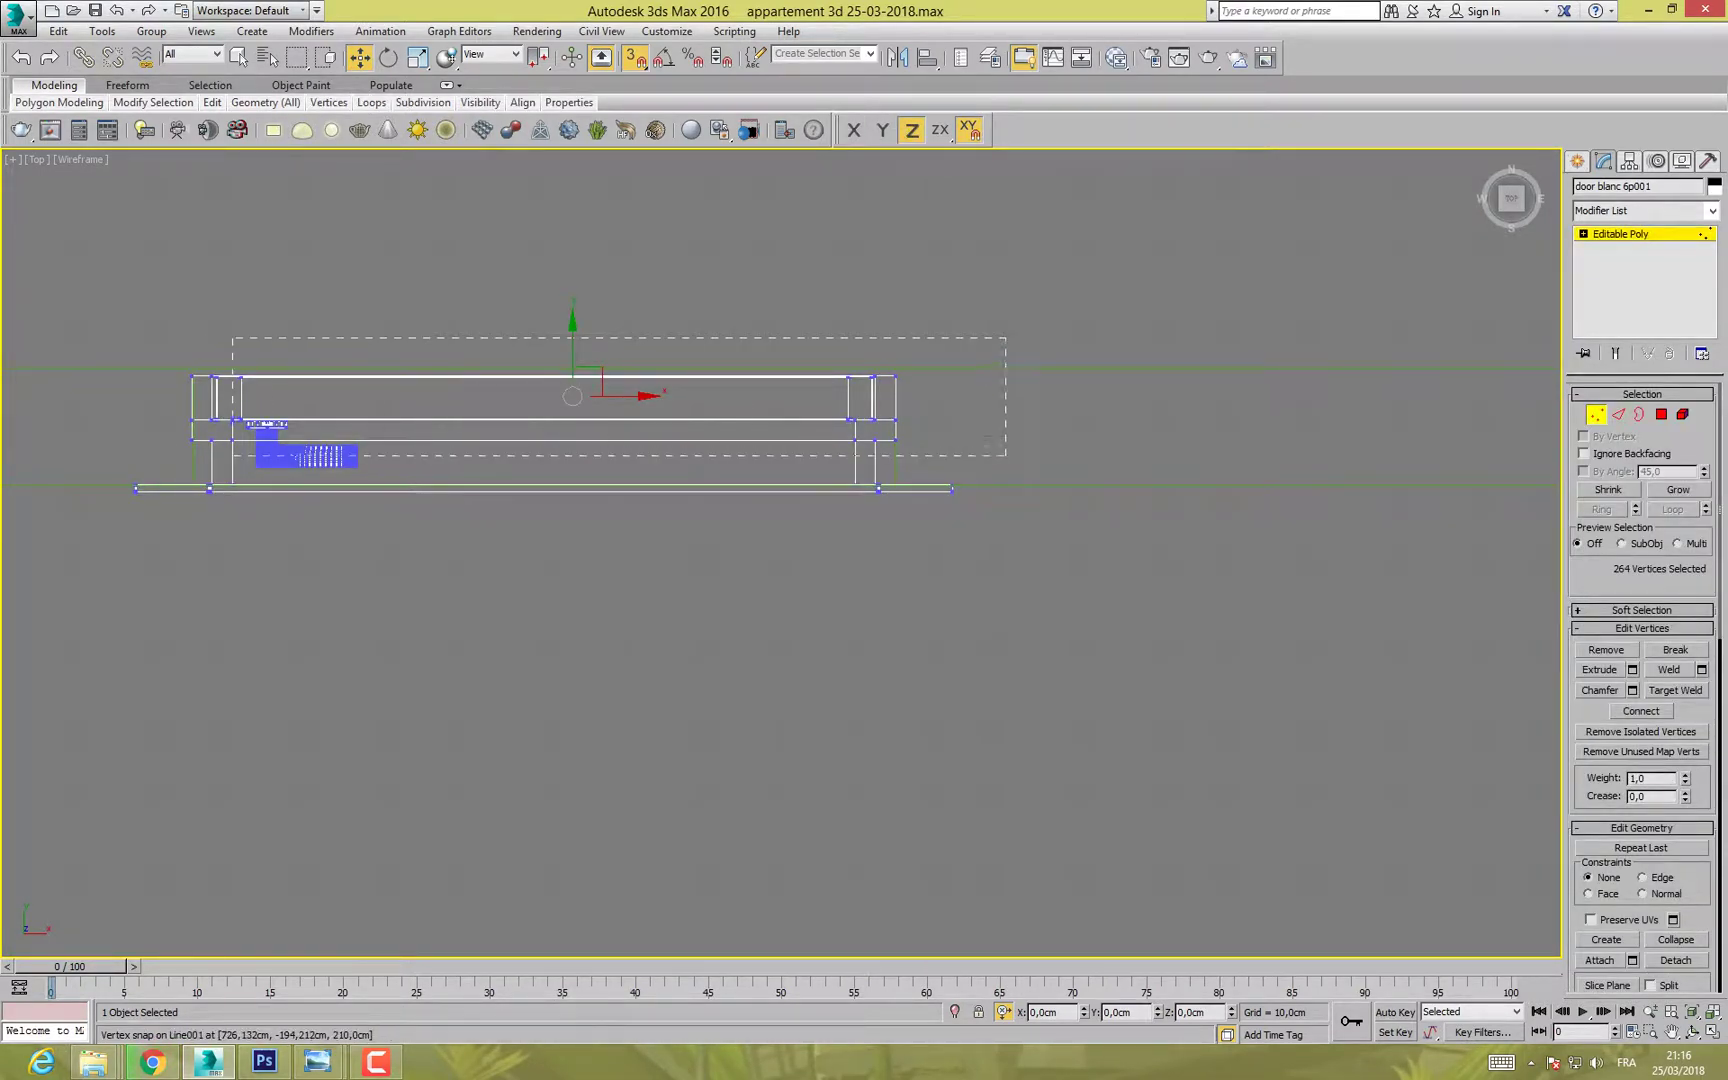
drag(113, 470, 113, 470)
key(s)
drag(340, 400, 340, 437)
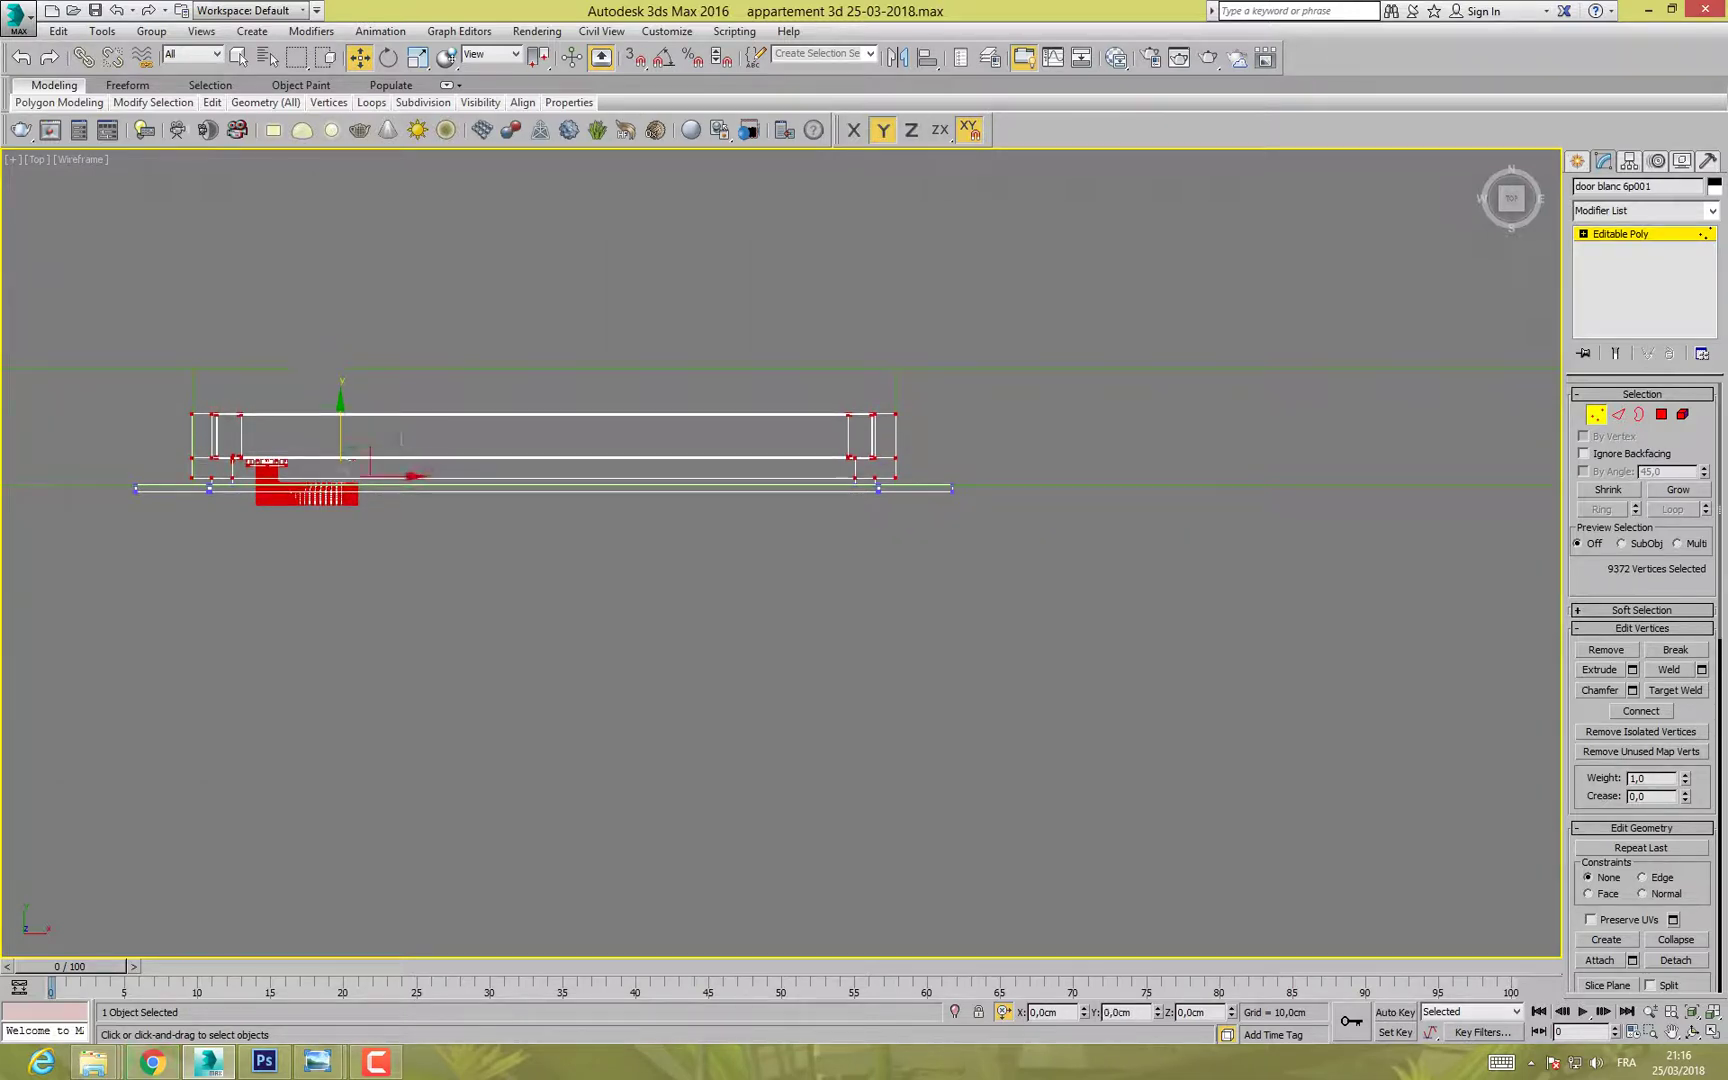
Step: Select the leaf vertices together with the handle vertices and shift them slightly along Y toward the trim
drag(167, 411, 951, 463)
drag(423, 400, 423, 408)
key(ctrl+z)
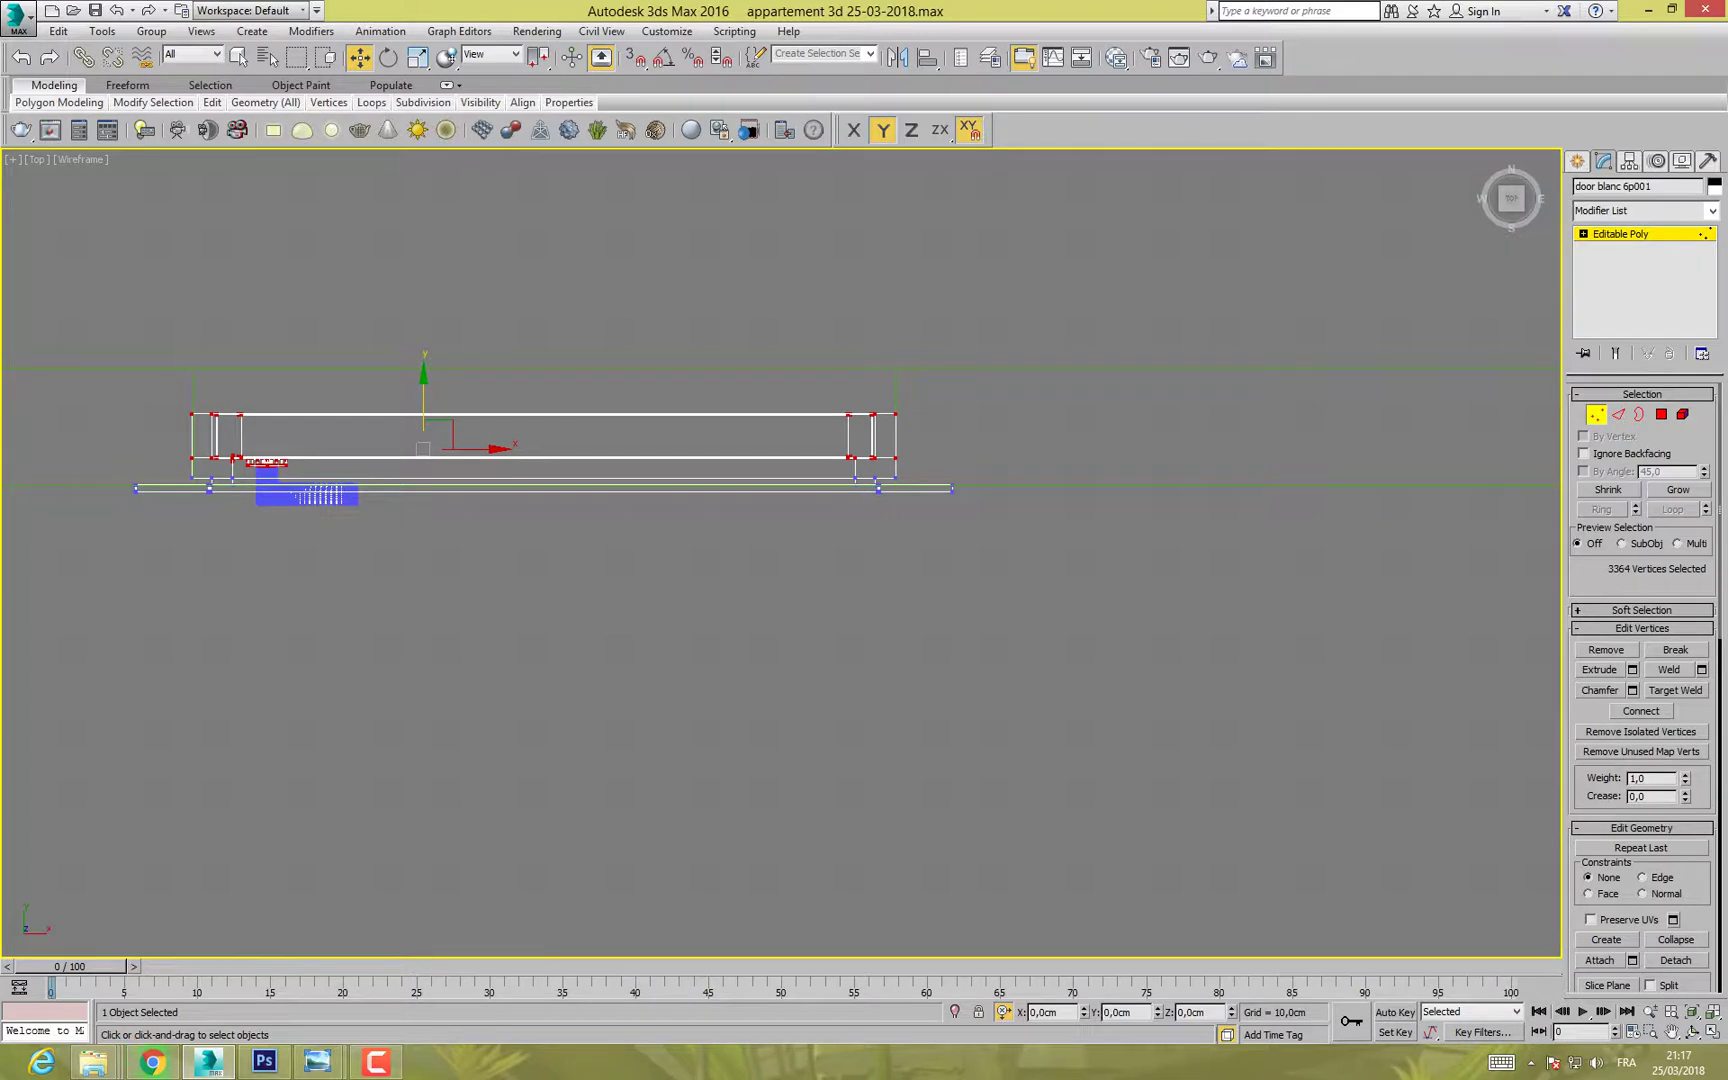
scroll(277, 548, up, 4)
ctrl+drag(518, 517, 518, 517)
drag(402, 400, 402, 426)
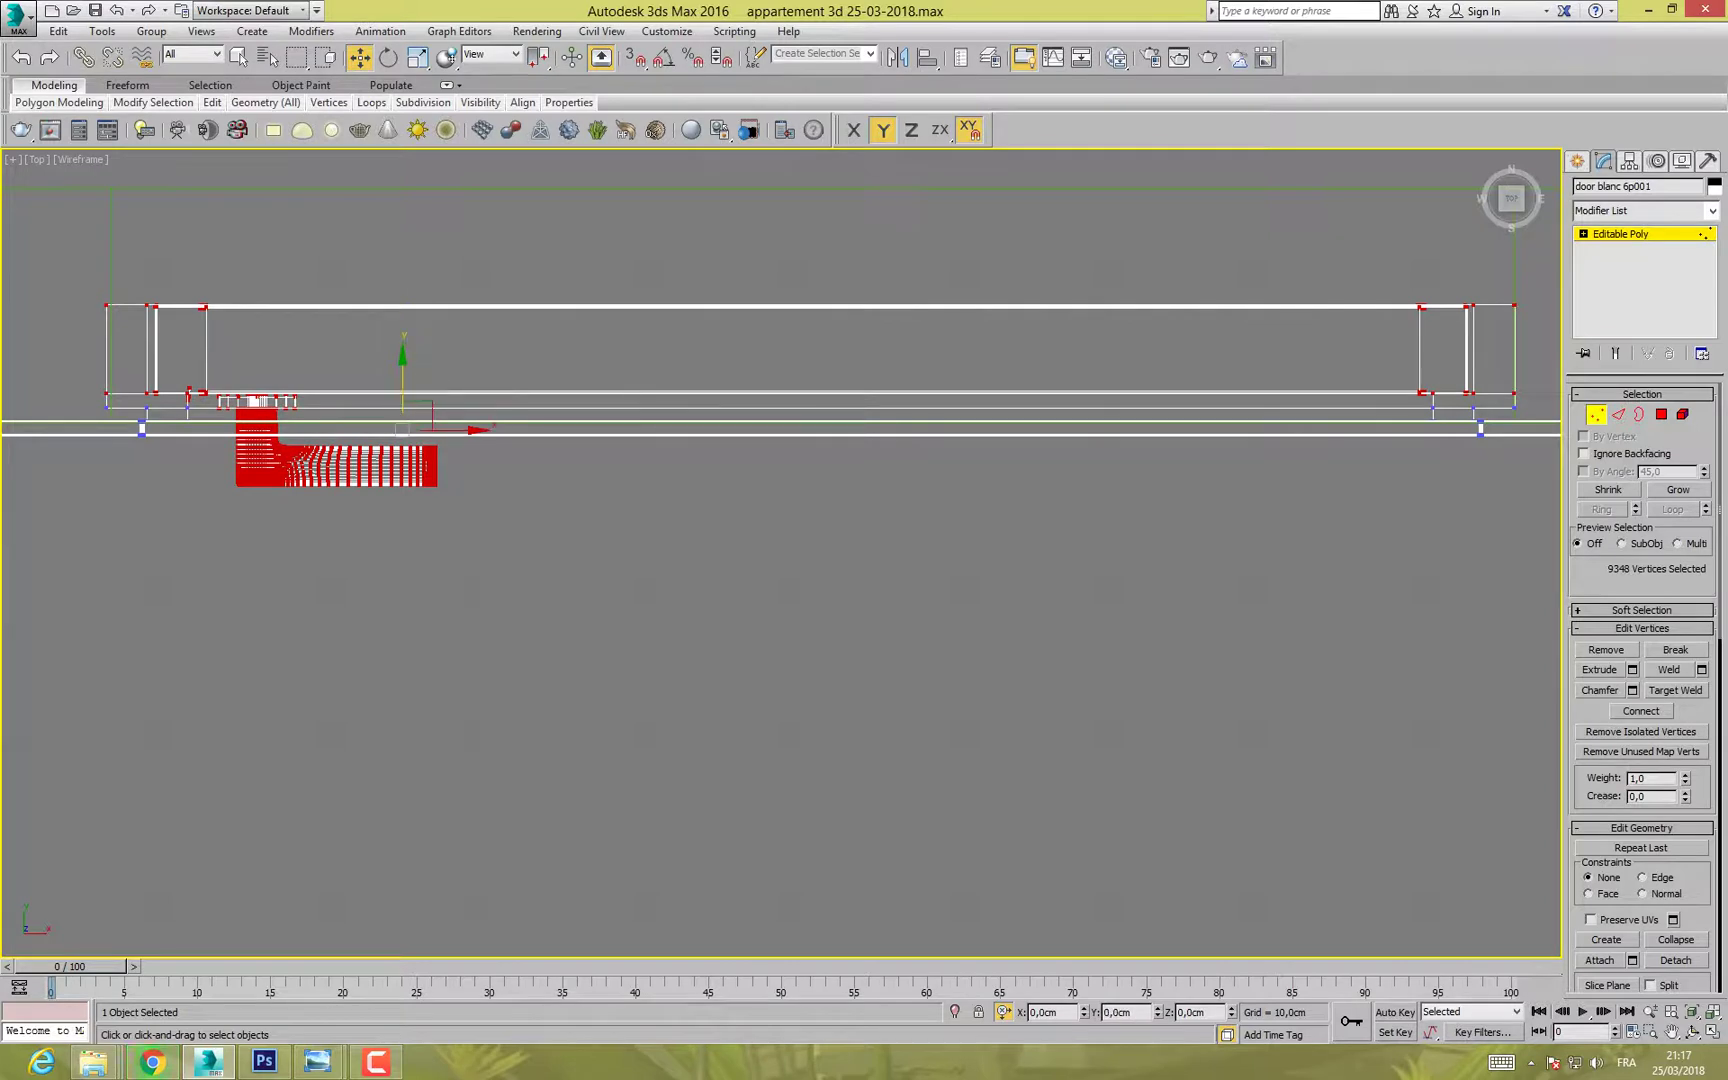
Step: Move the rearmost row of door vertices along Y toward the trim to thin the door, and finish vertex editing
drag(1518, 365, 1530, 365)
middle_drag(1252, 383, 1201, 415)
scroll(1201, 415, down, 2)
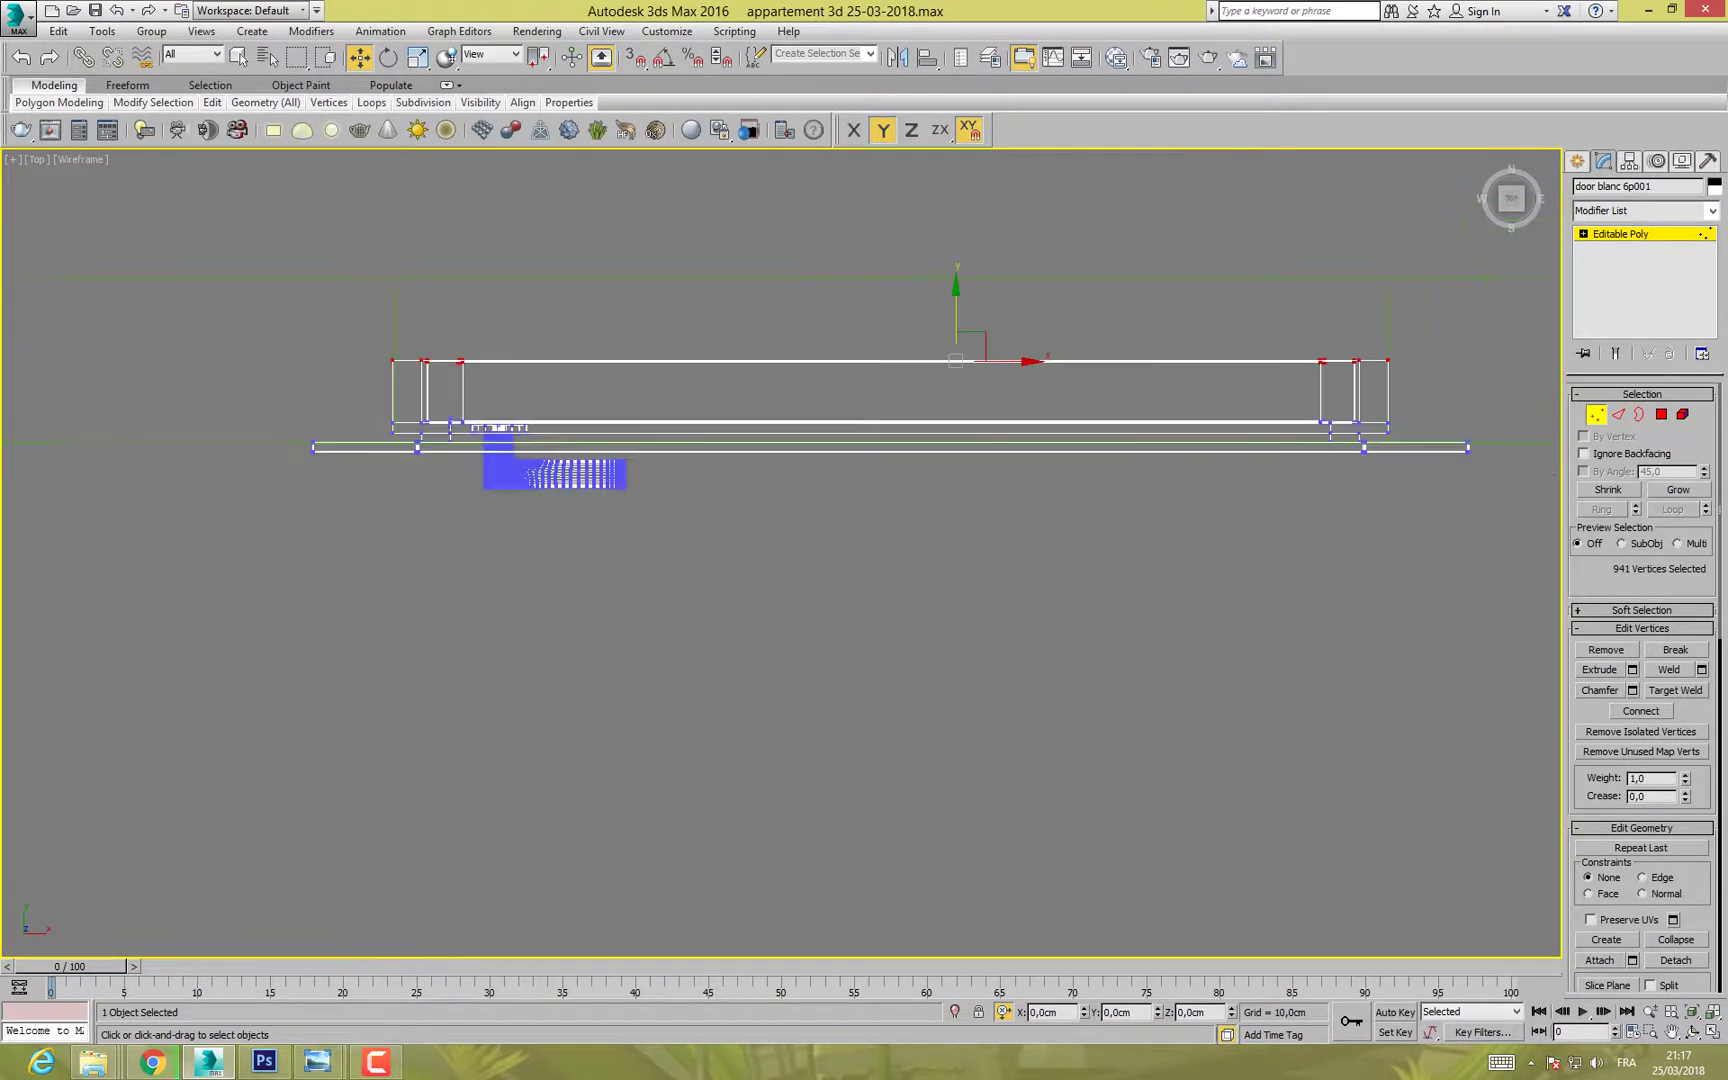
drag(956, 335, 956, 358)
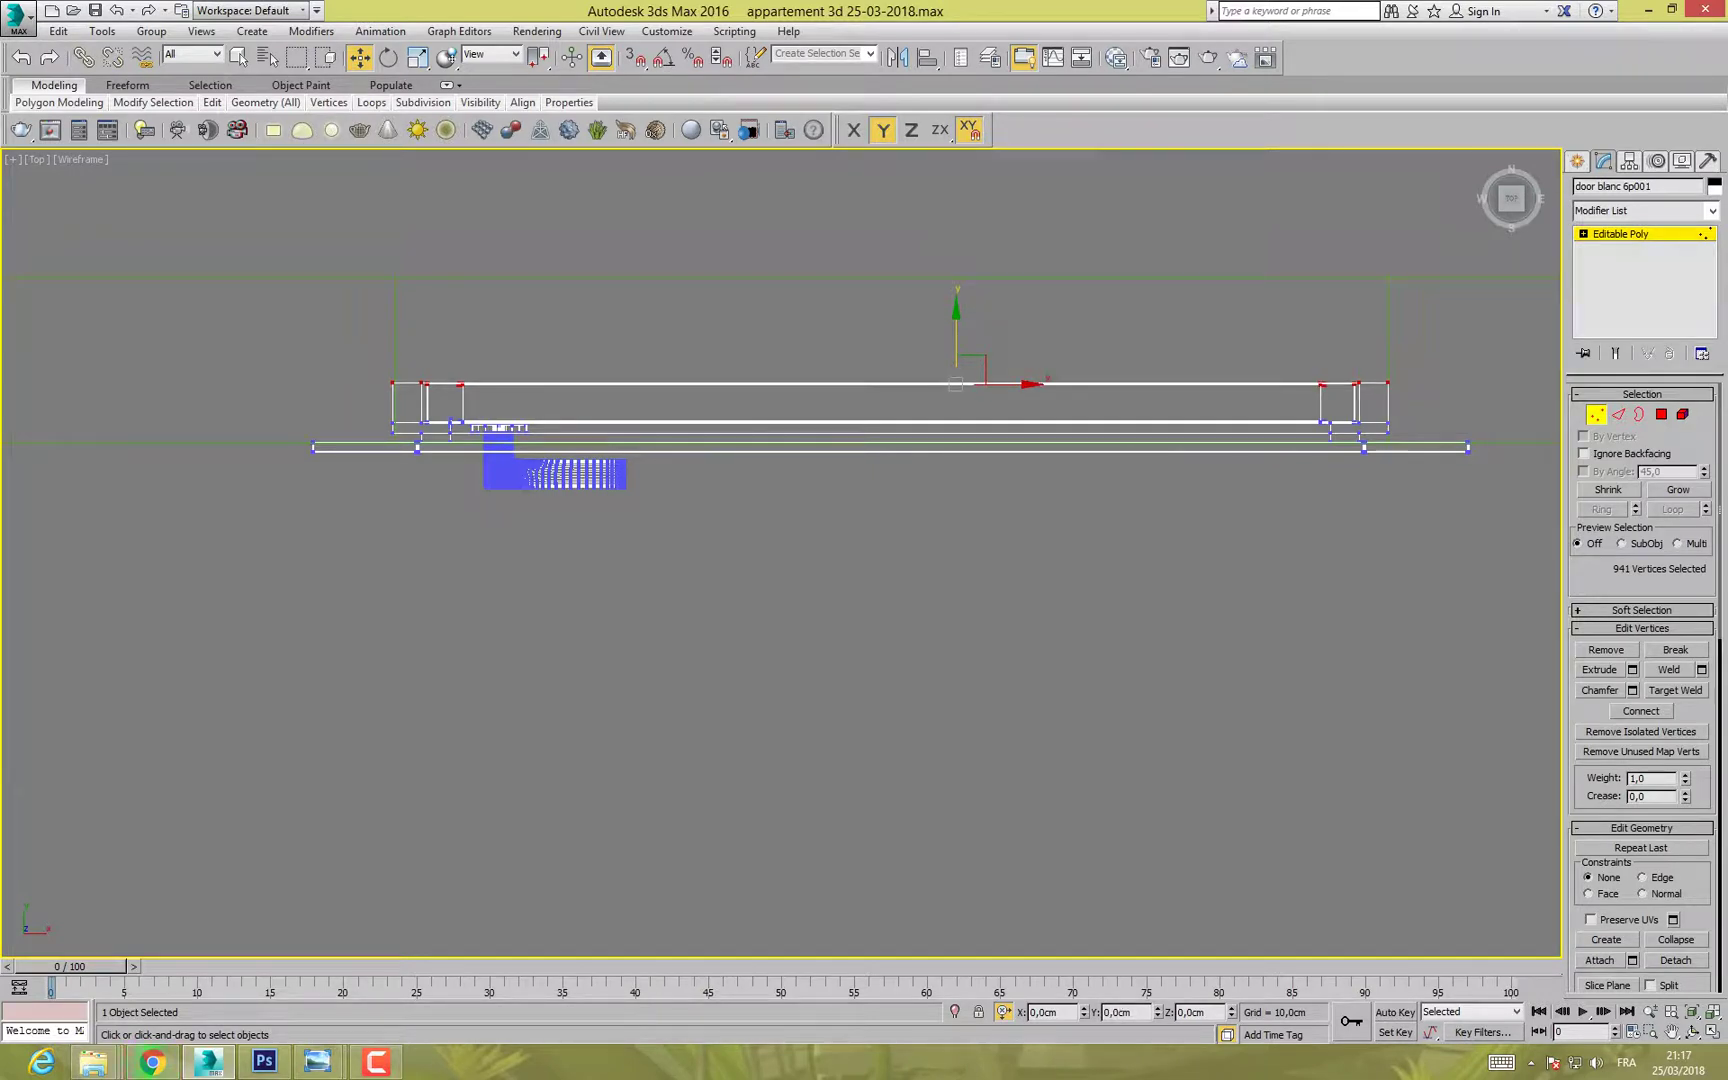
key(1)
scroll(625, 507, down, 2)
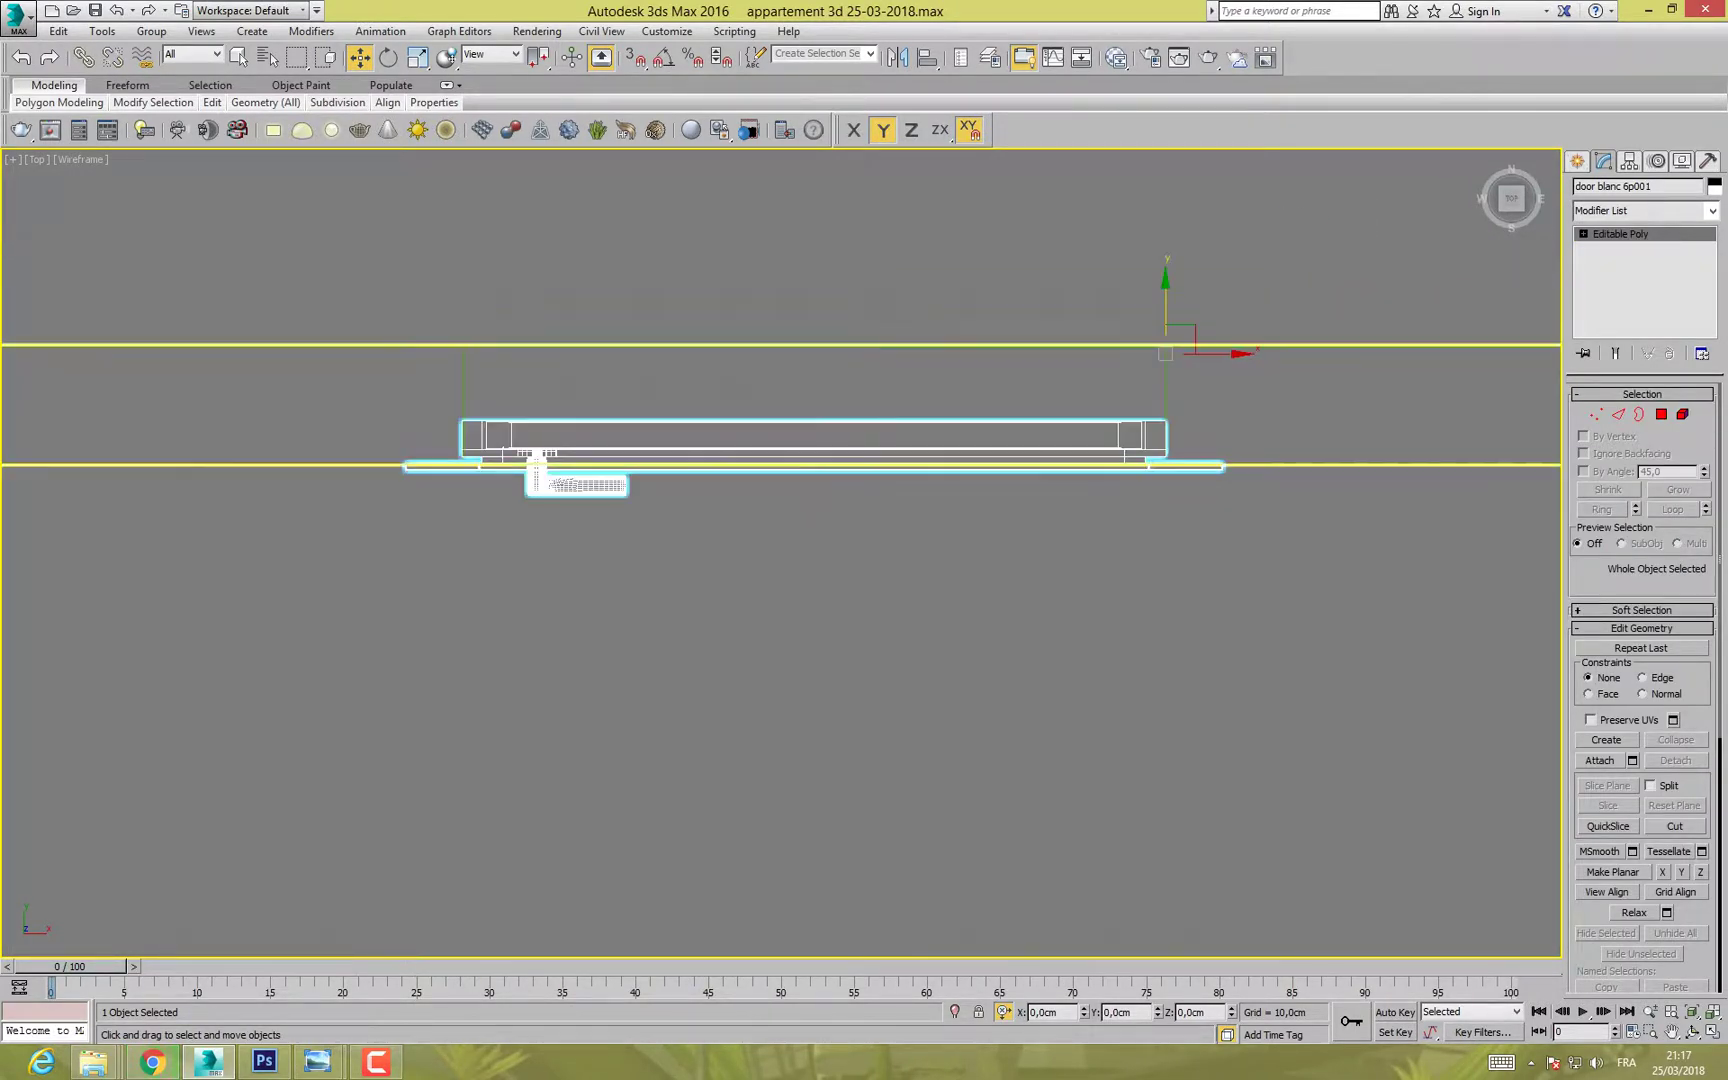
Step: Move only the door's pivot along Y, snapping it to the rear corner of the thinned frame
click(1630, 161)
click(1642, 274)
drag(1170, 340, 1170, 387)
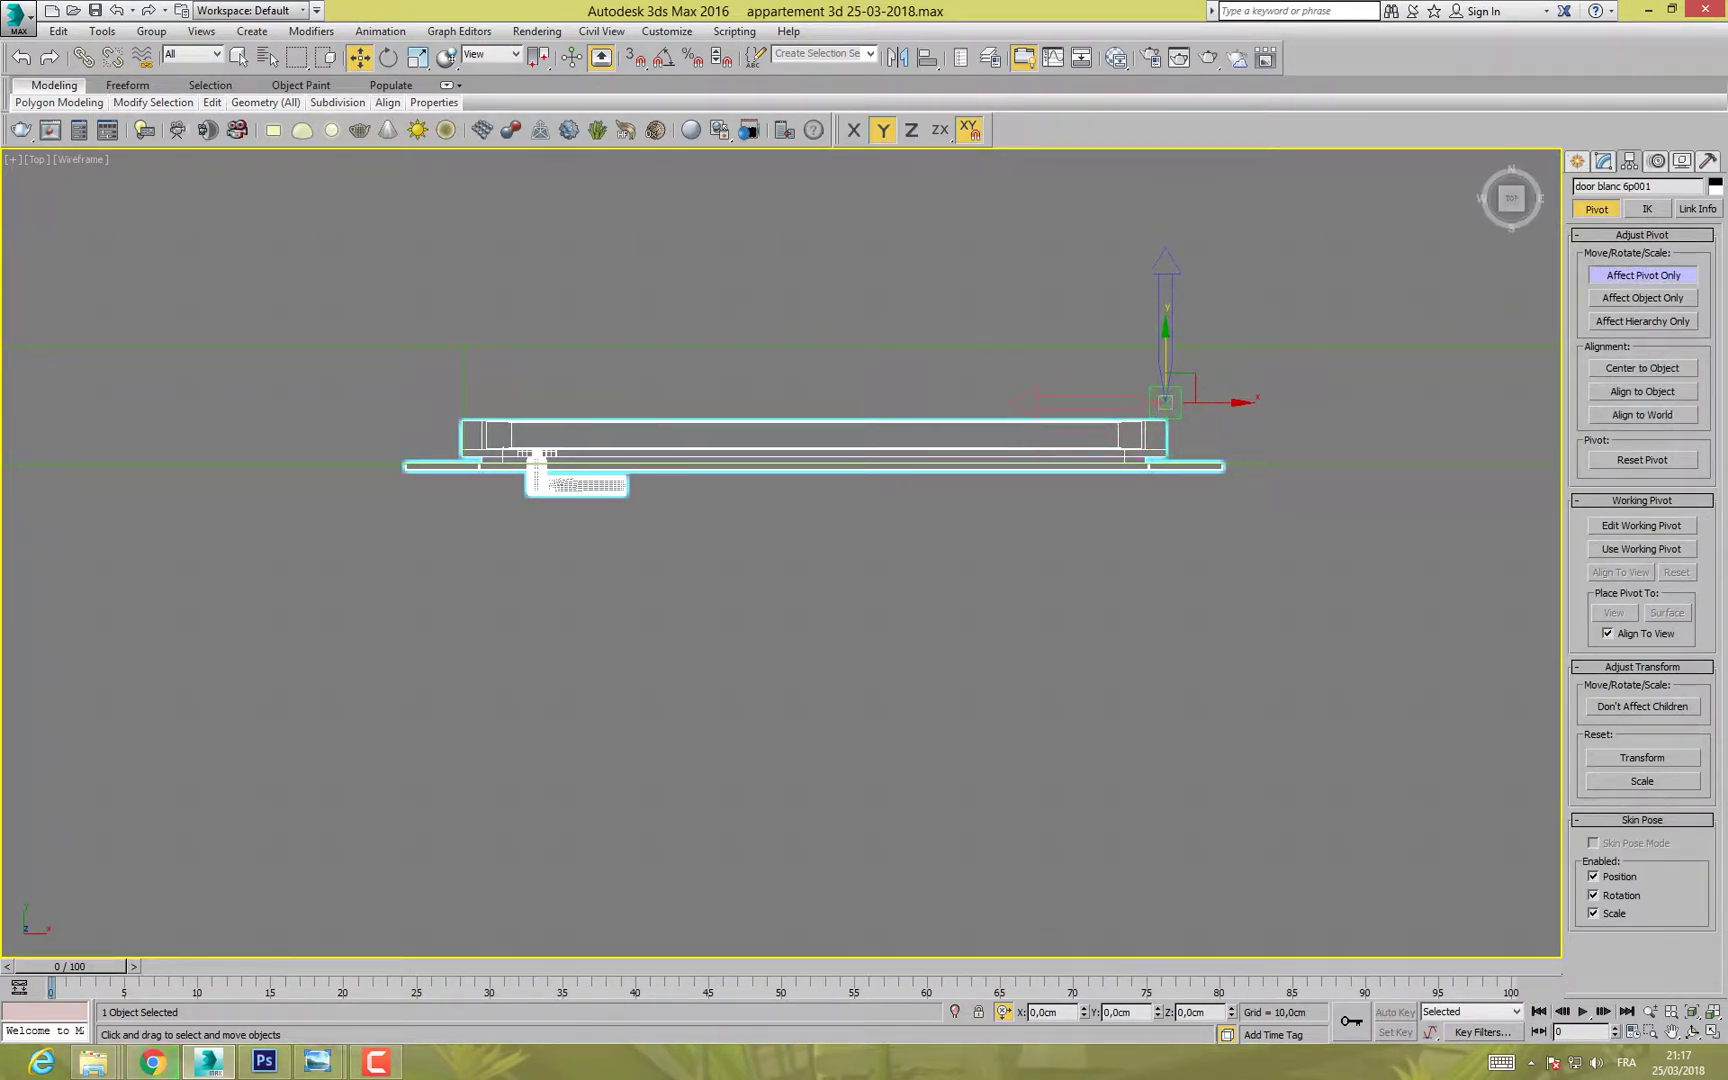
scroll(1182, 408, up, 3)
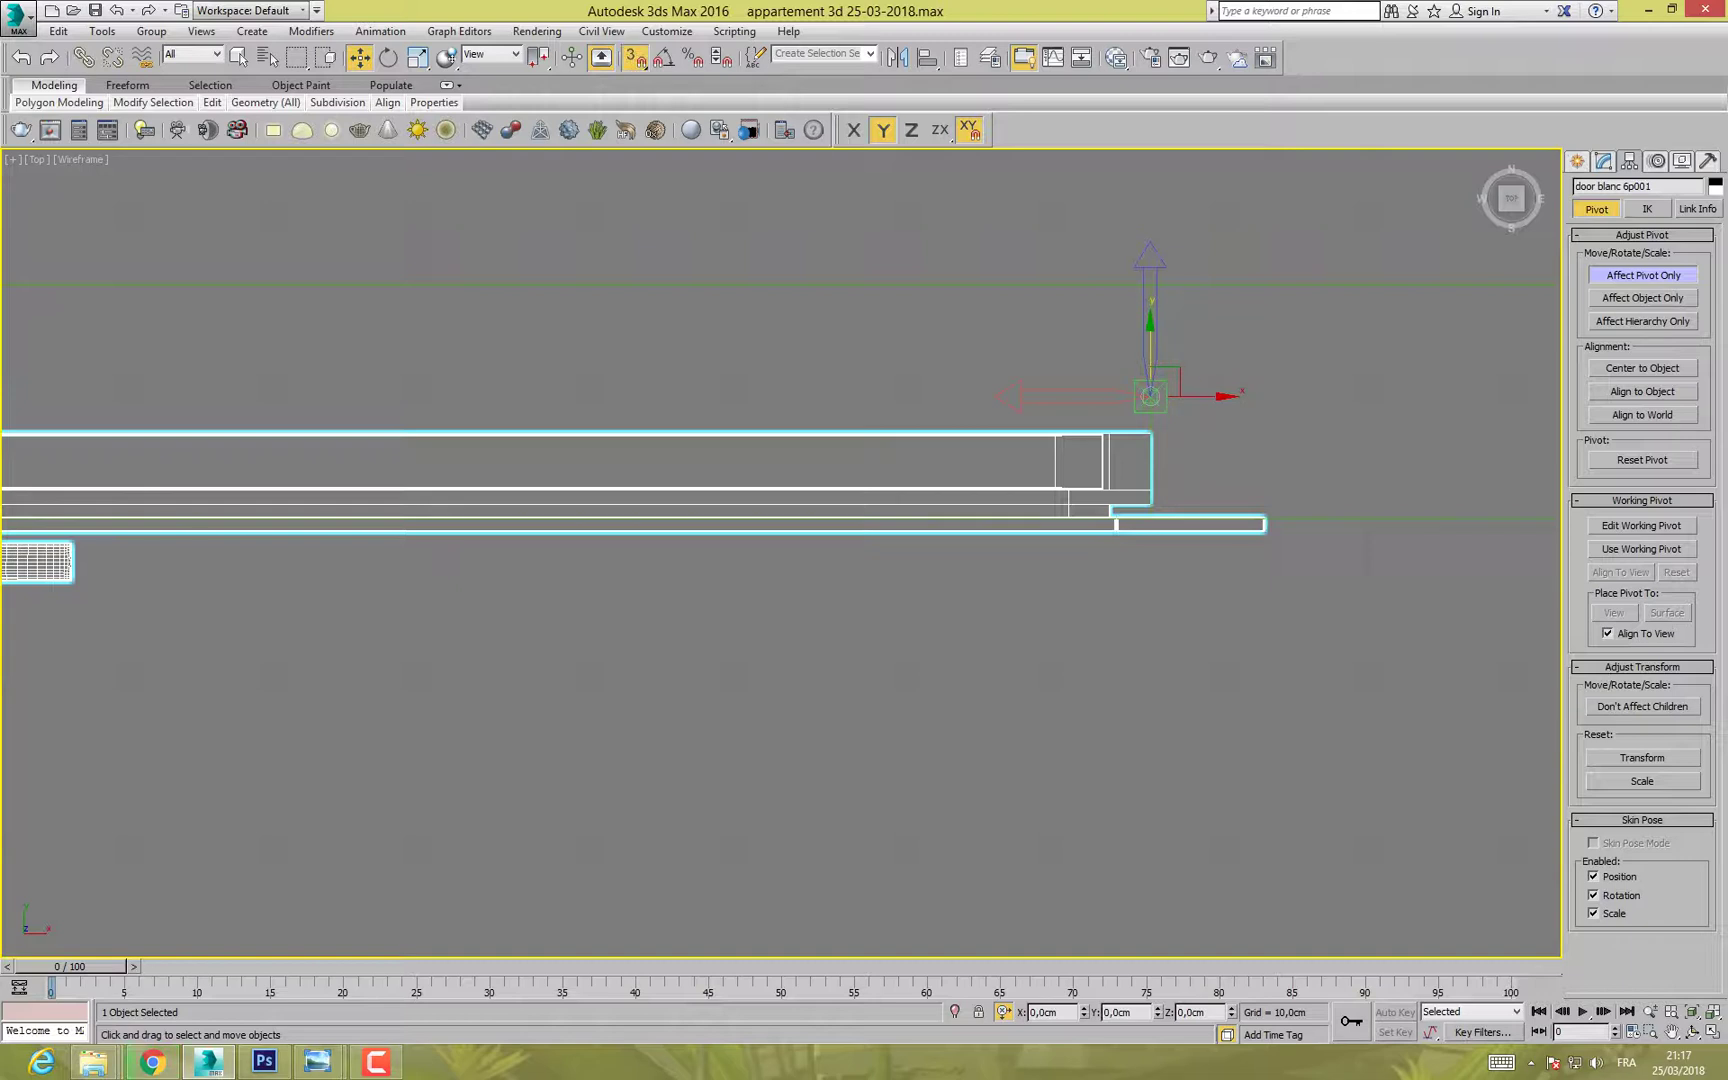
drag(1150, 396, 1150, 432)
click(1643, 275)
scroll(1226, 394, down, 3)
middle_drag(1226, 394, 1197, 417)
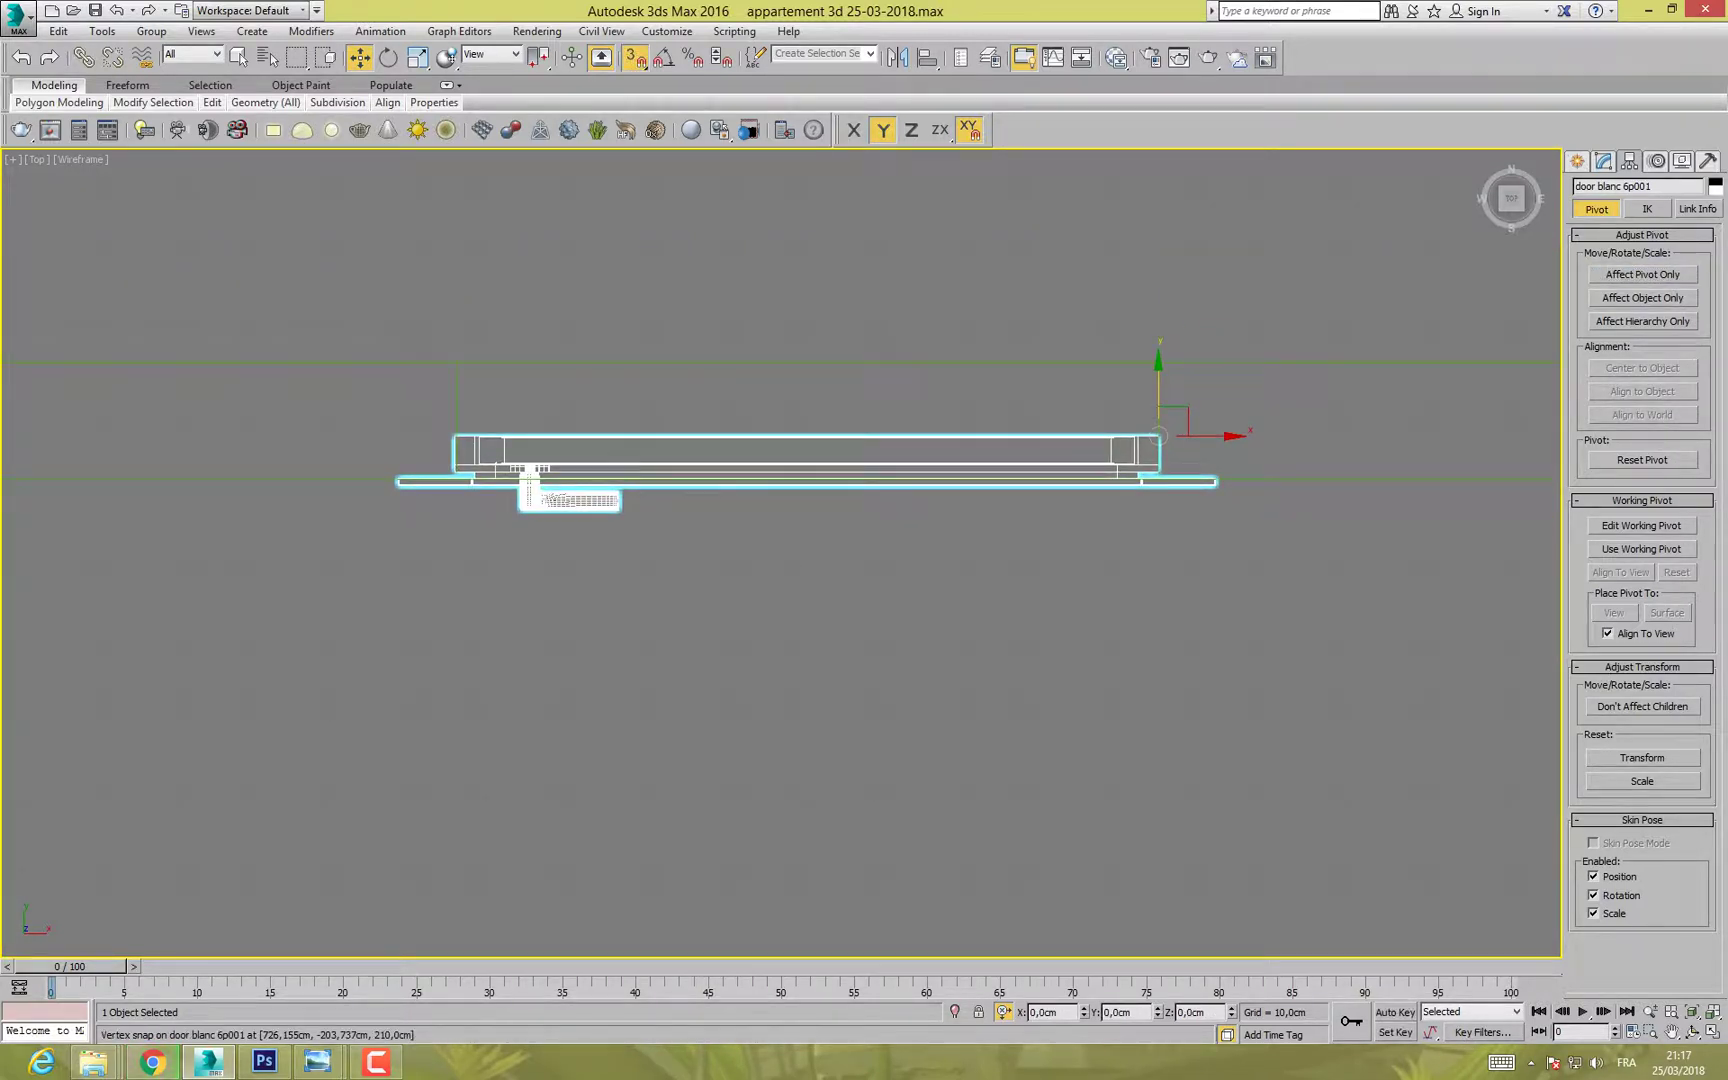
Step: Mirror the door about the Y axis as a copy and snap the copy's trim to the opposite wall face
click(897, 57)
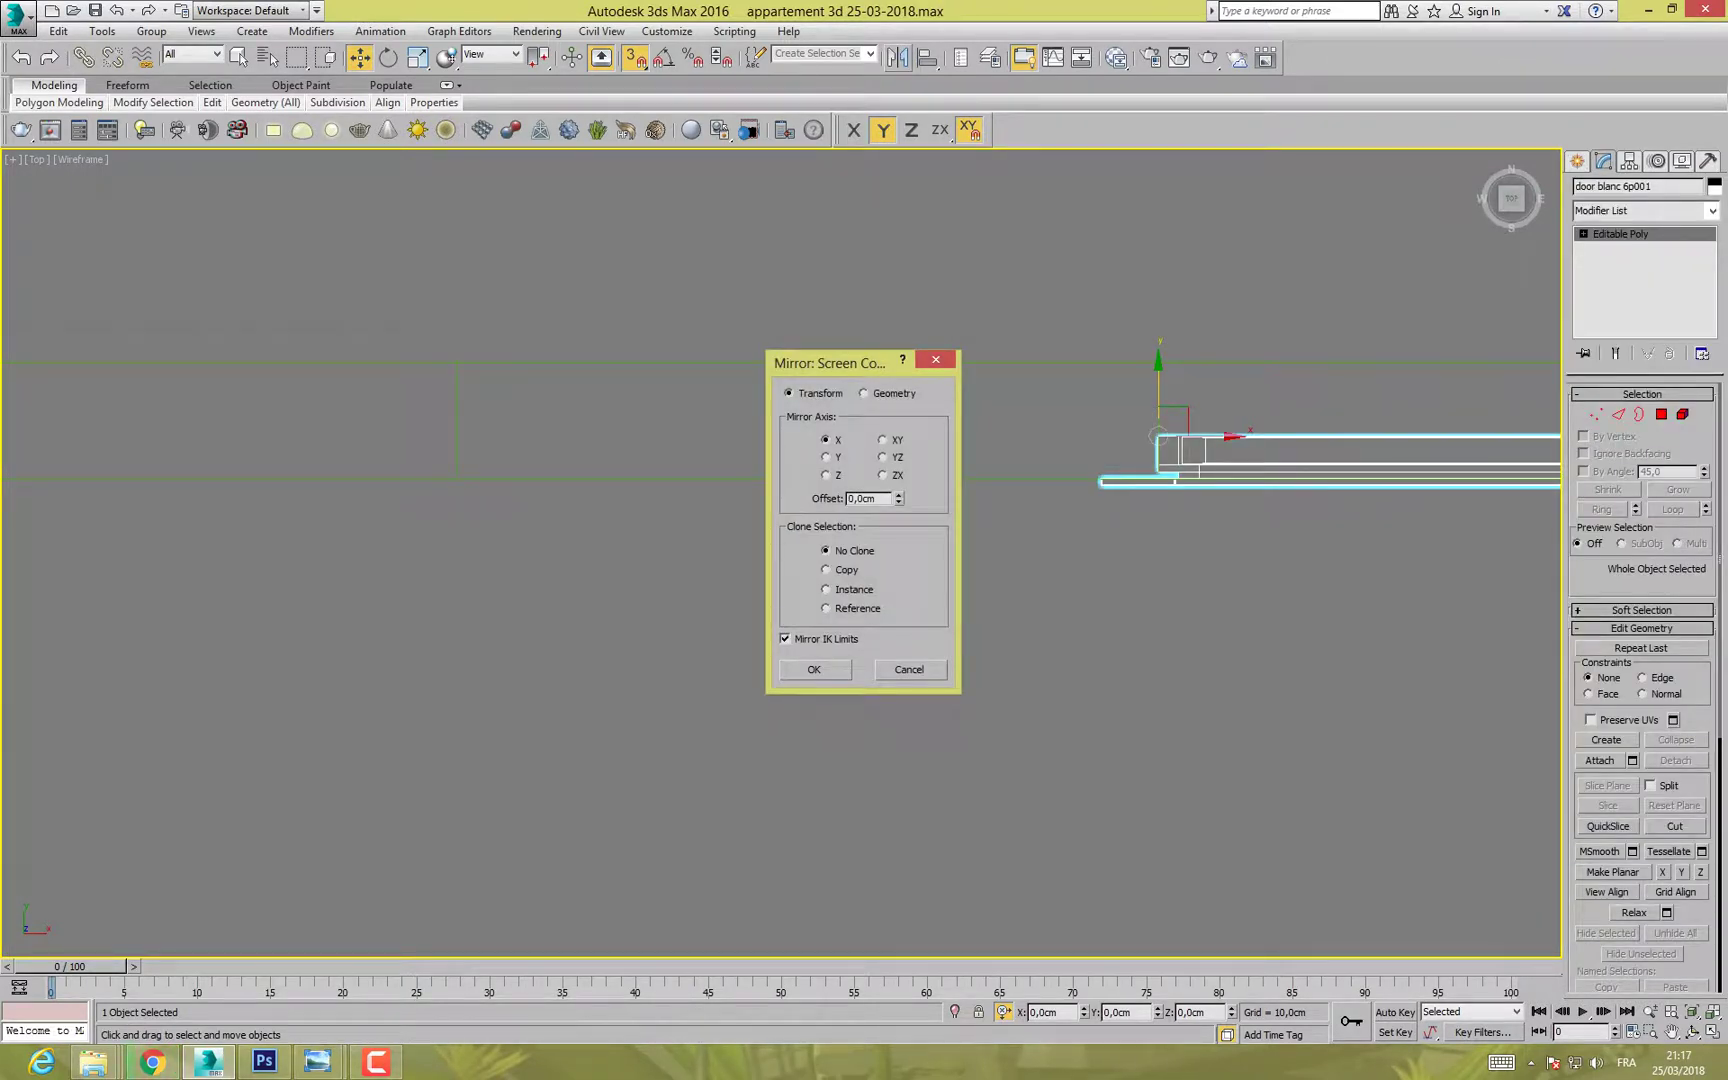
click(826, 457)
click(826, 570)
click(814, 669)
scroll(470, 450, up, 5)
drag(470, 450, 588, 385)
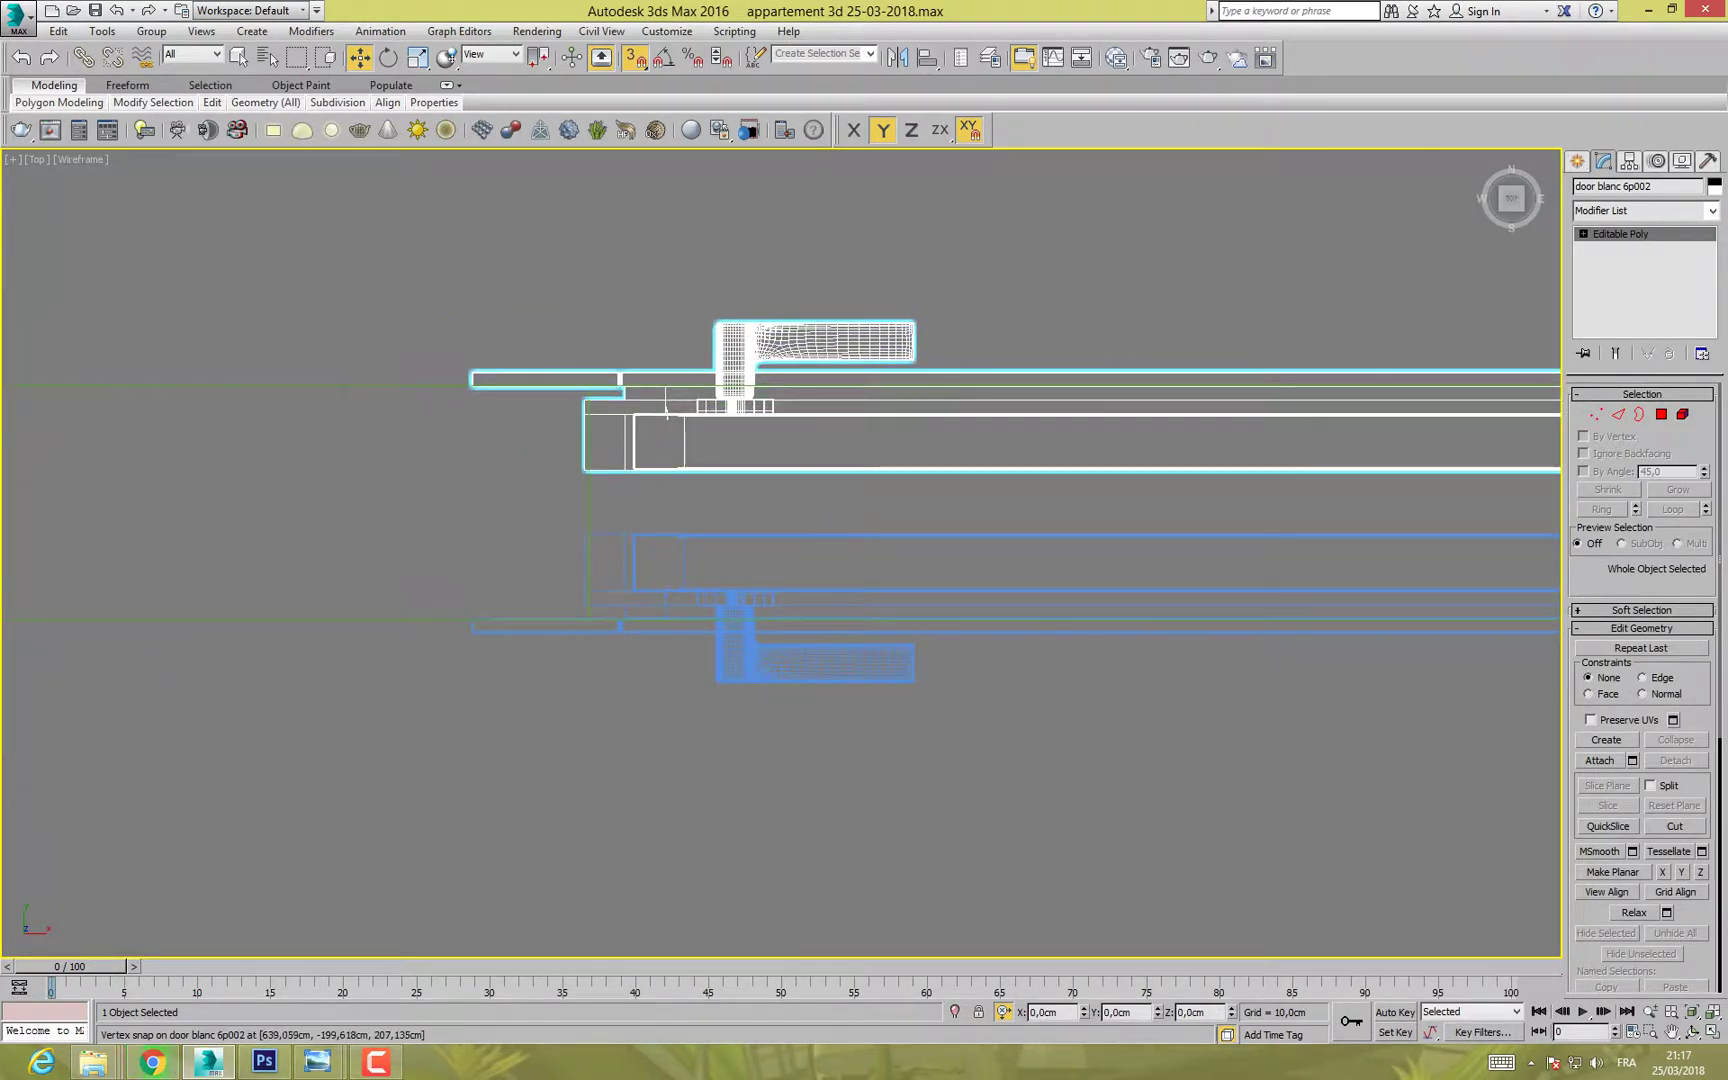
Step: Return to the perspective view and examine the mirrored door pair on both wall faces
scroll(490, 489, down, 3)
key(alt+w)
middle_click(1000, 700)
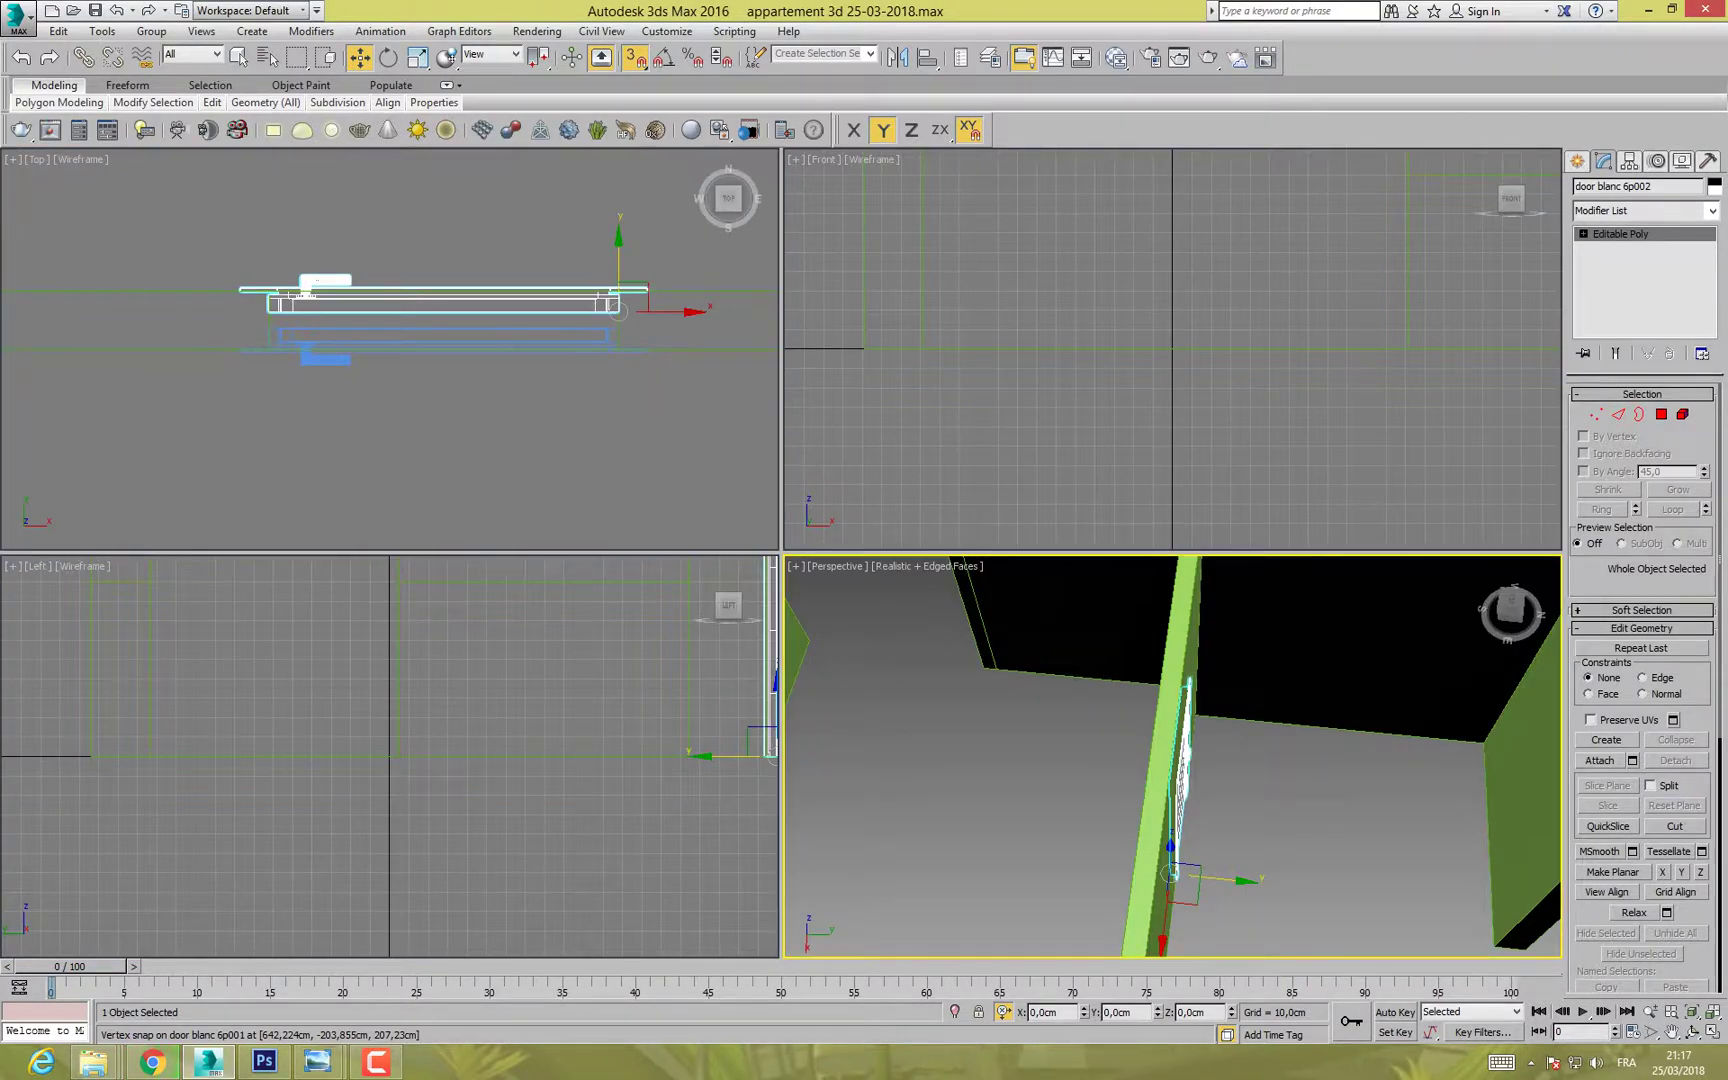
key(alt+w)
alt+middle_drag(1000, 700, 640, 520)
scroll(690, 440, up, 5)
alt+middle_drag(670, 425, 950, 475)
scroll(738, 455, down, 5)
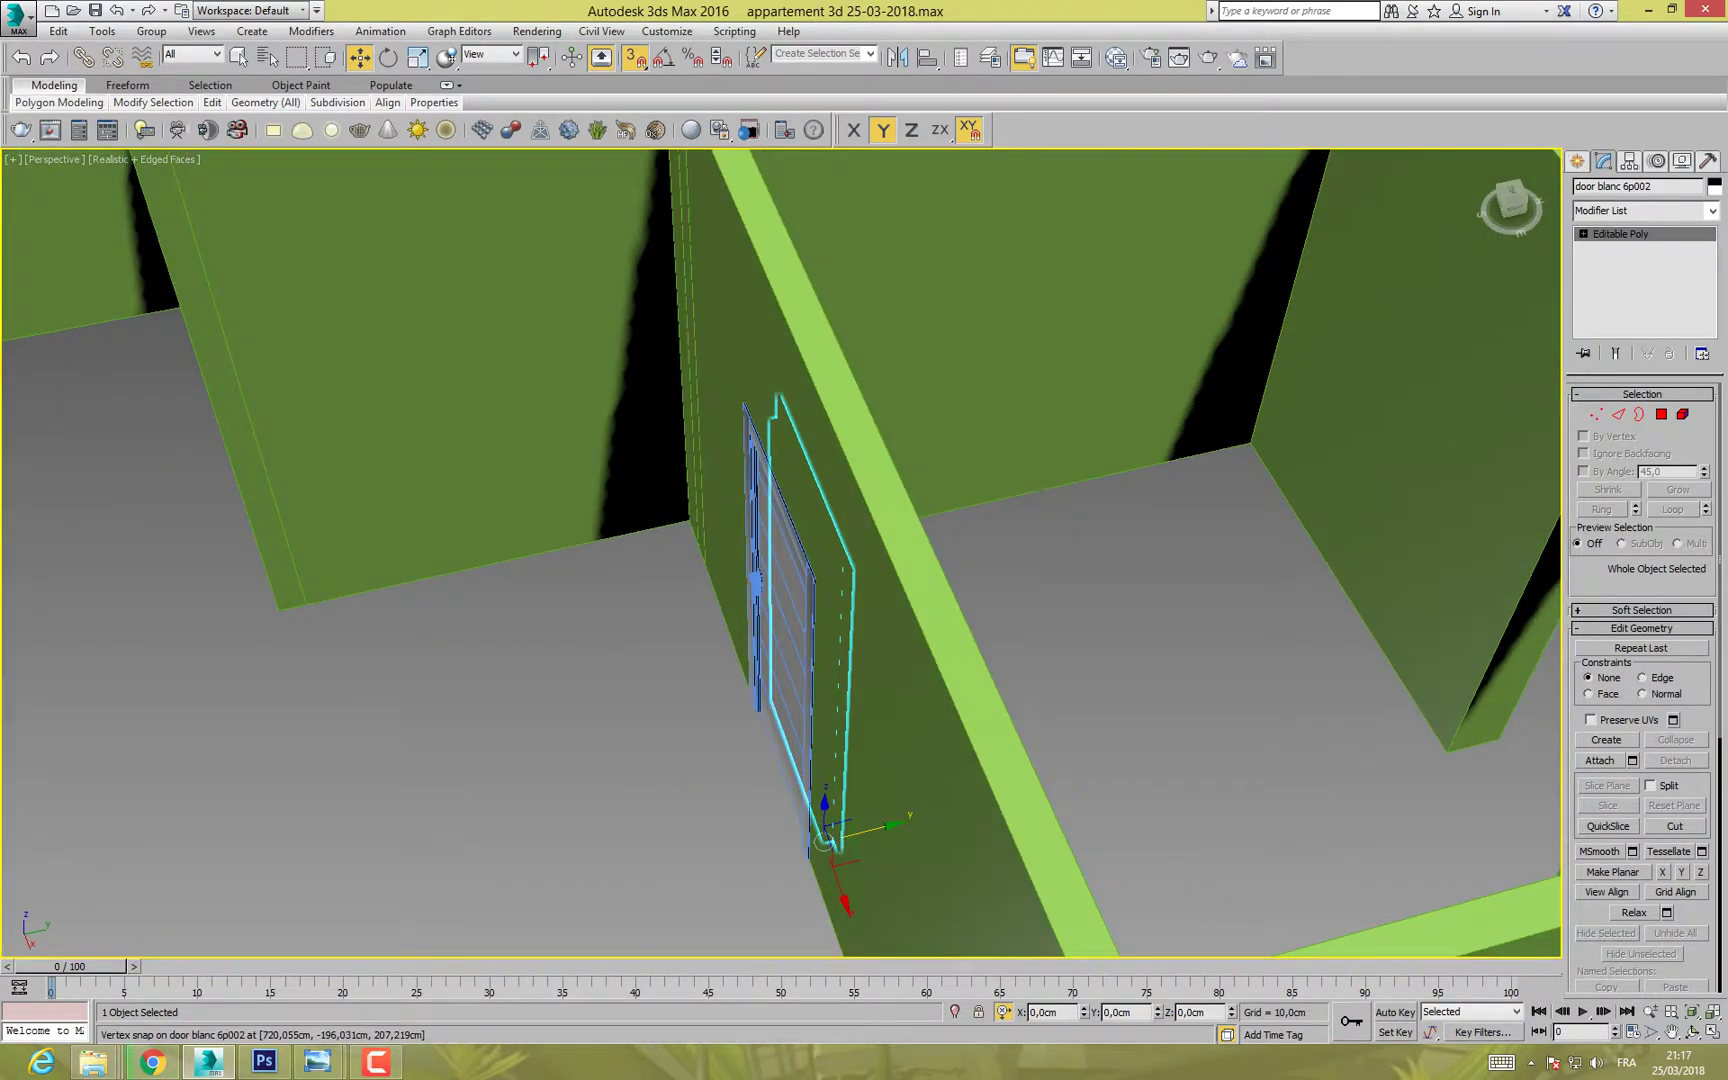
Step: Delete the original one-sided door from the doorway in the short interior wall
scroll(960, 680, down, 8)
alt+middle_drag(880, 640, 1030, 600)
click(652, 675)
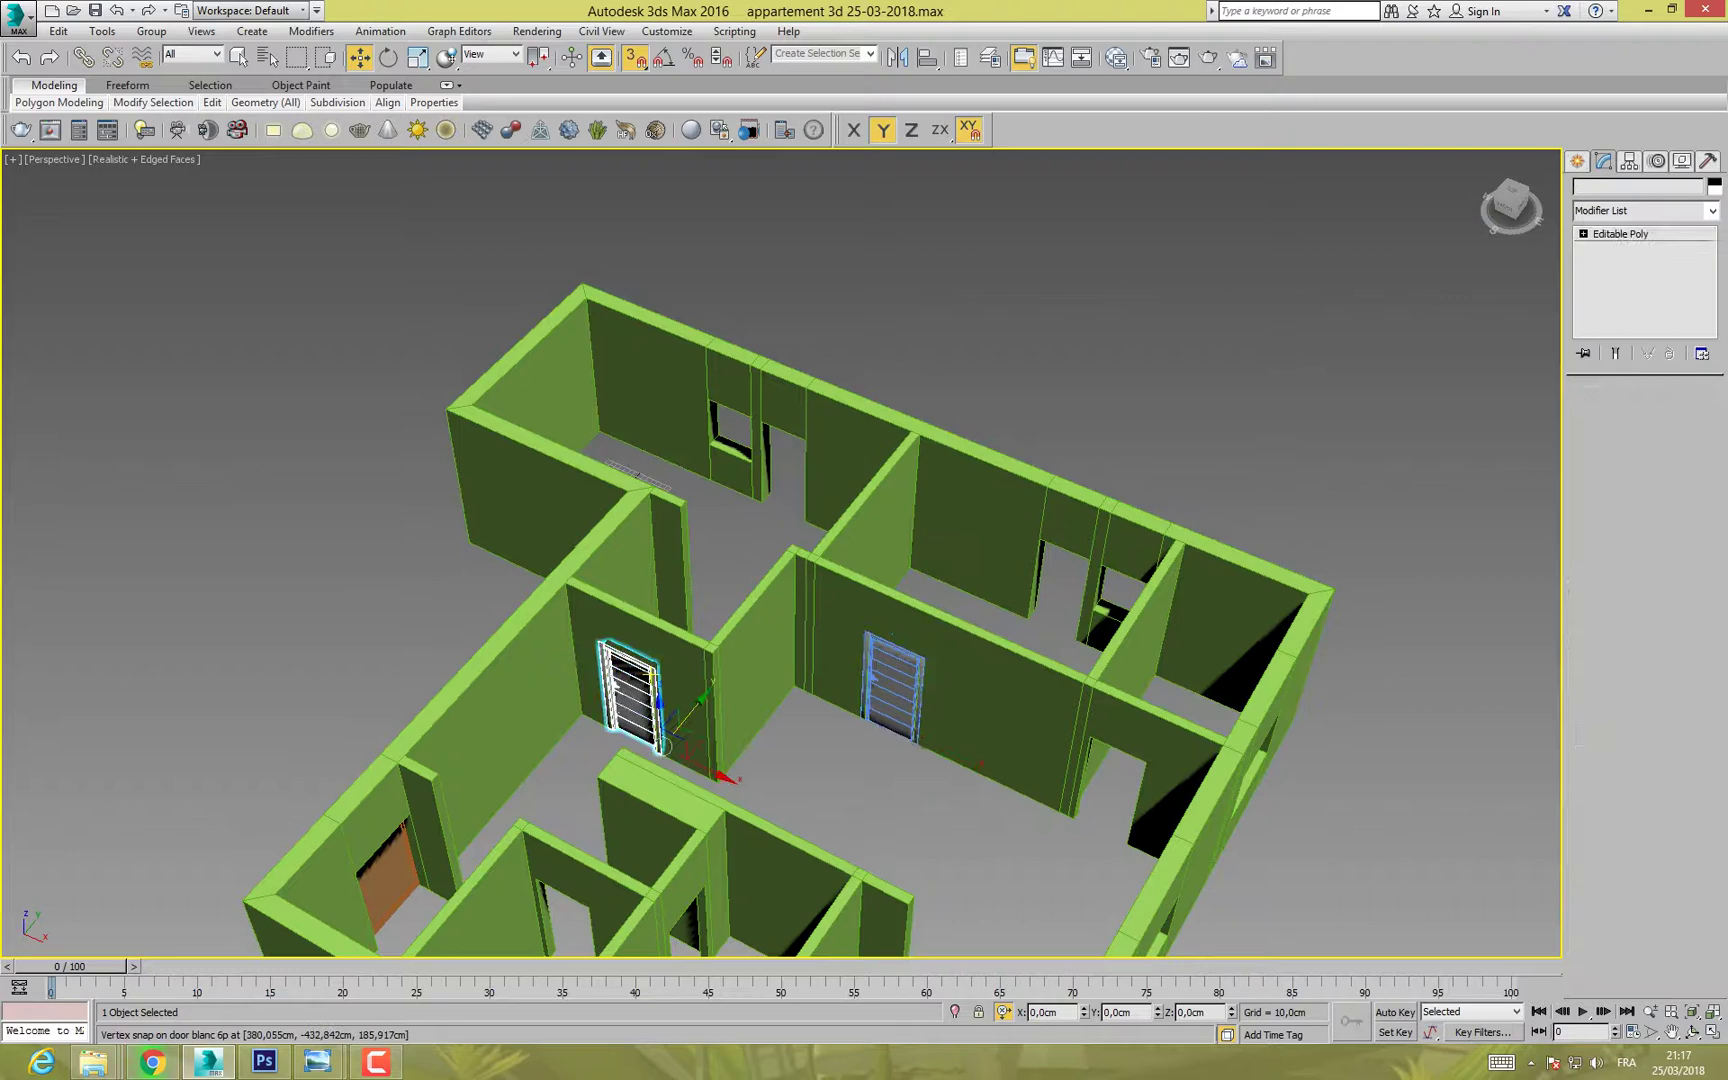
key(Delete)
Step: Attach the mirrored copy on the other wall face to the remaining door to form one double-sided door
click(885, 675)
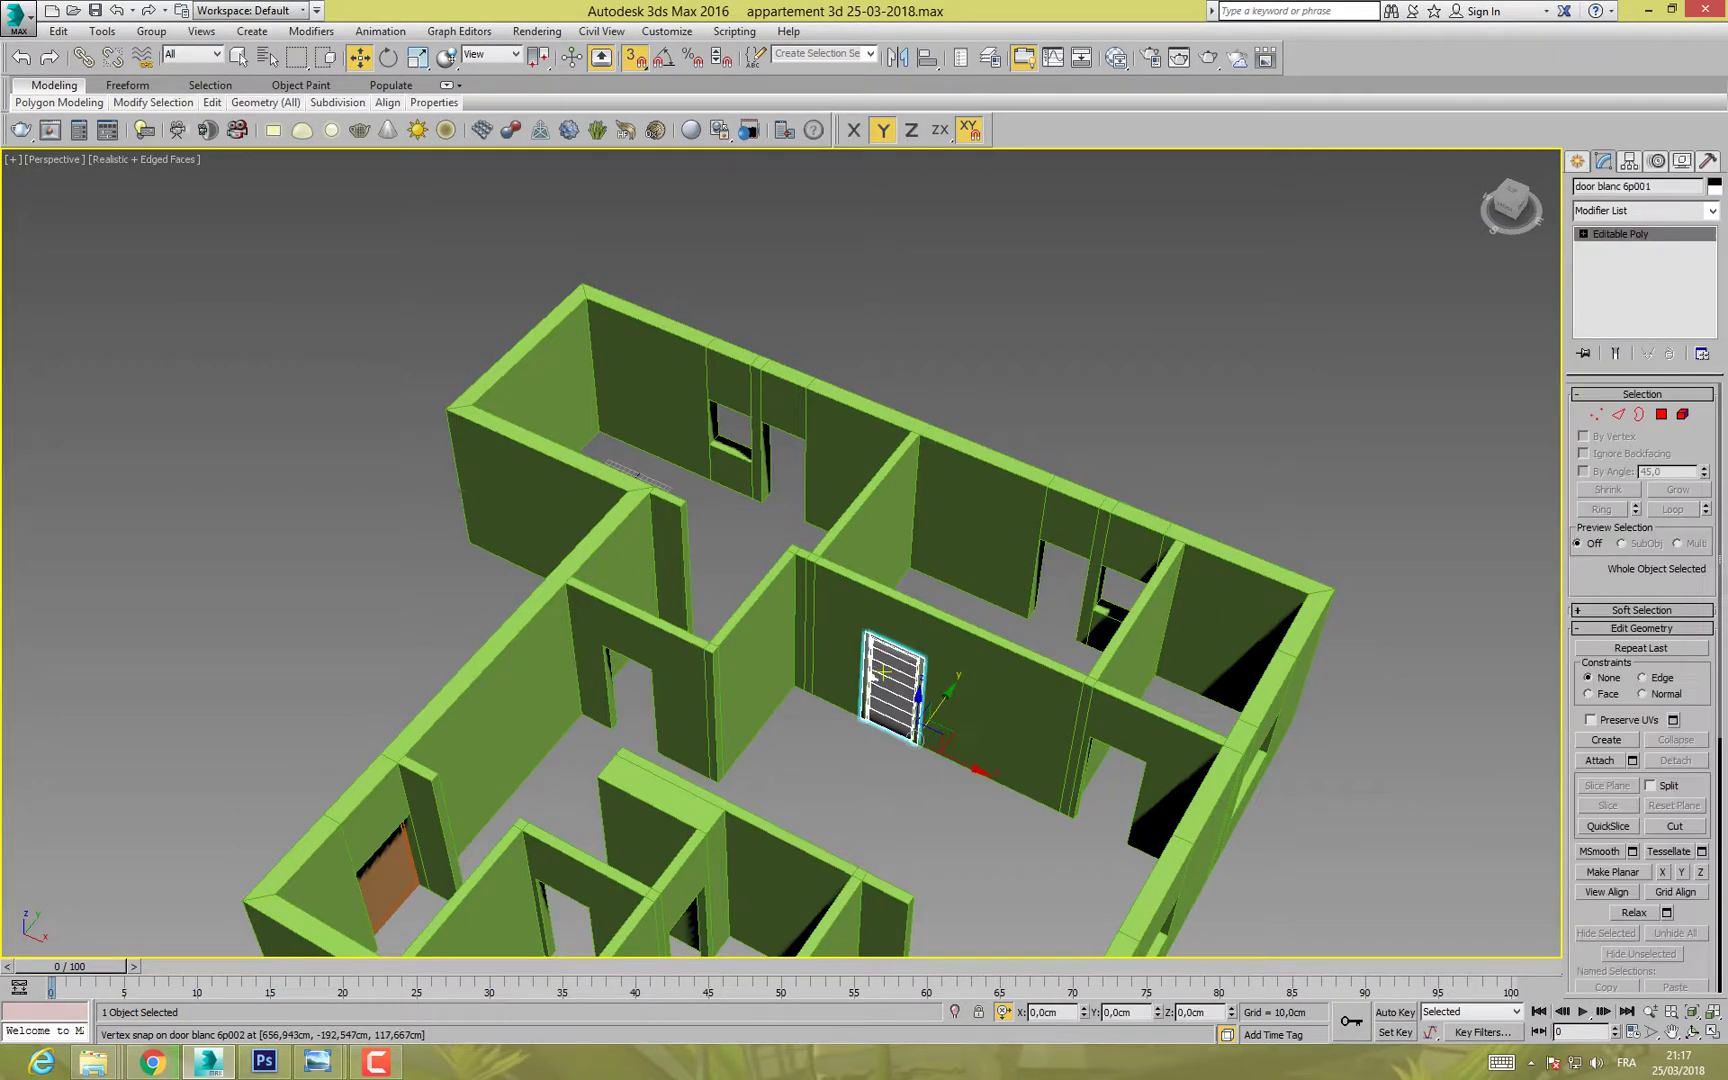
scroll(885, 675, up, 8)
right_click(821, 641)
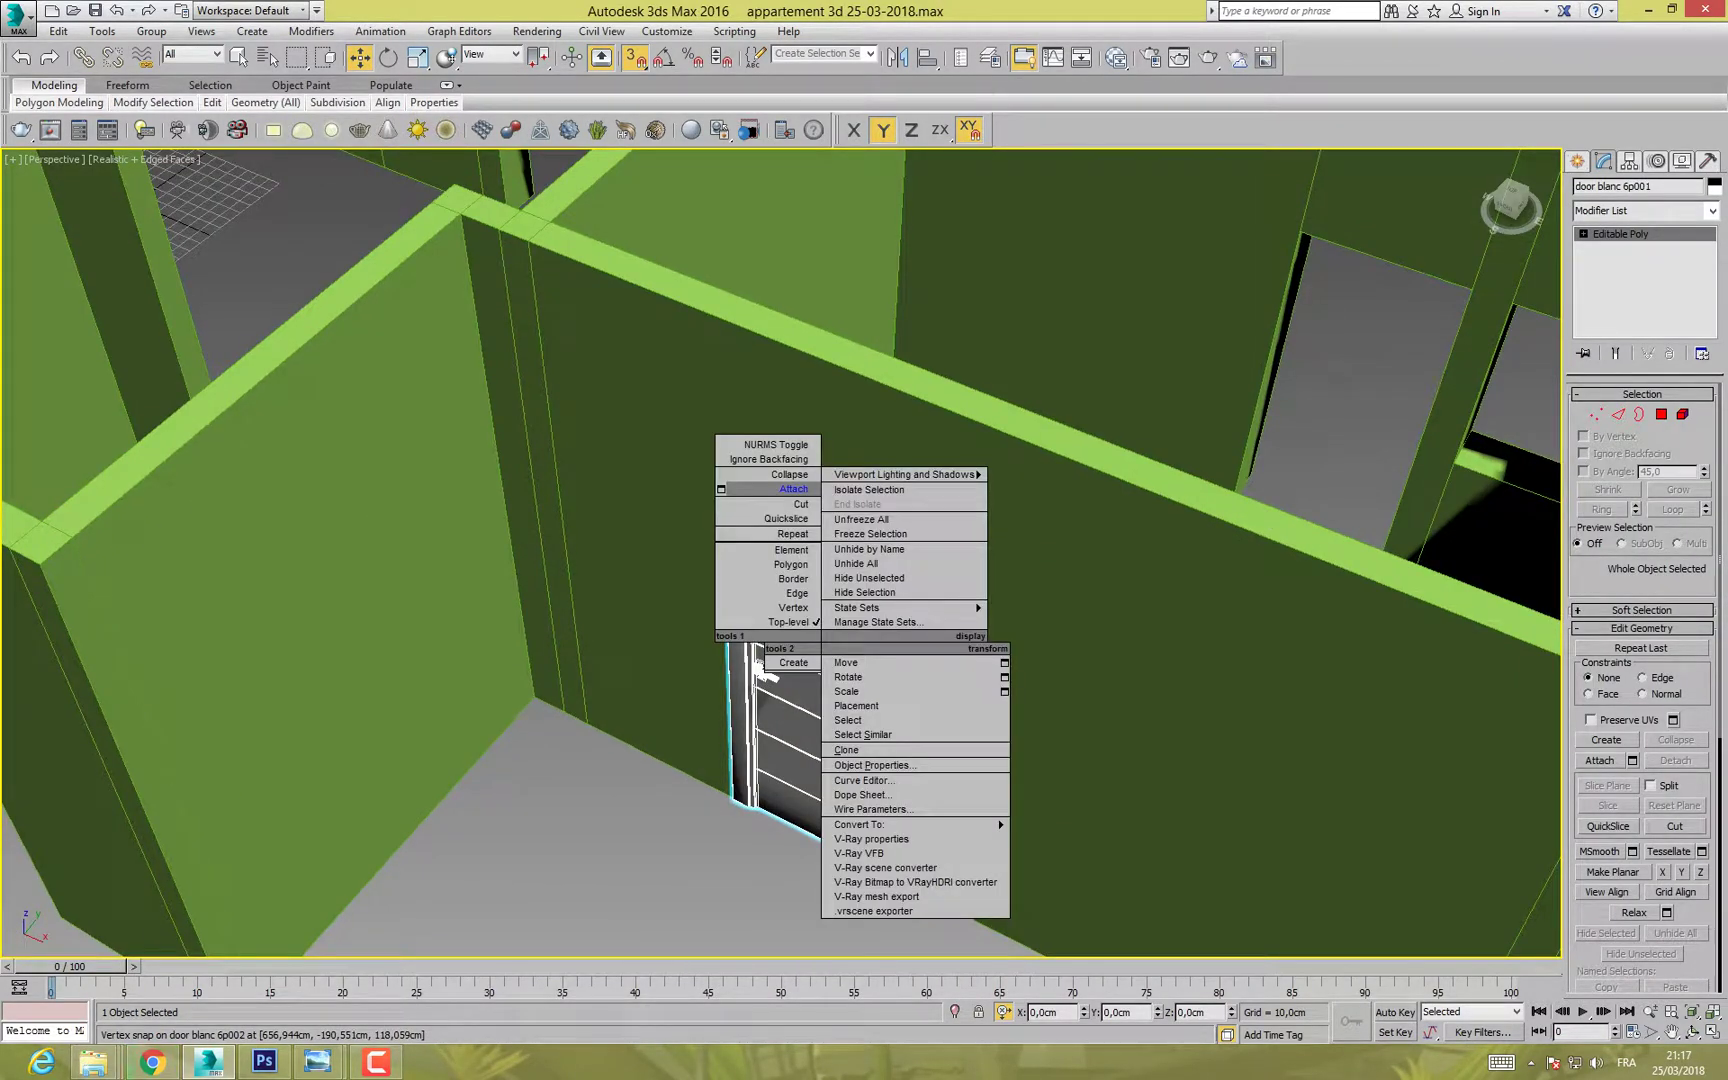
click(793, 490)
alt+middle_drag(793, 500, 620, 500)
alt+middle_drag(881, 681, 802, 666)
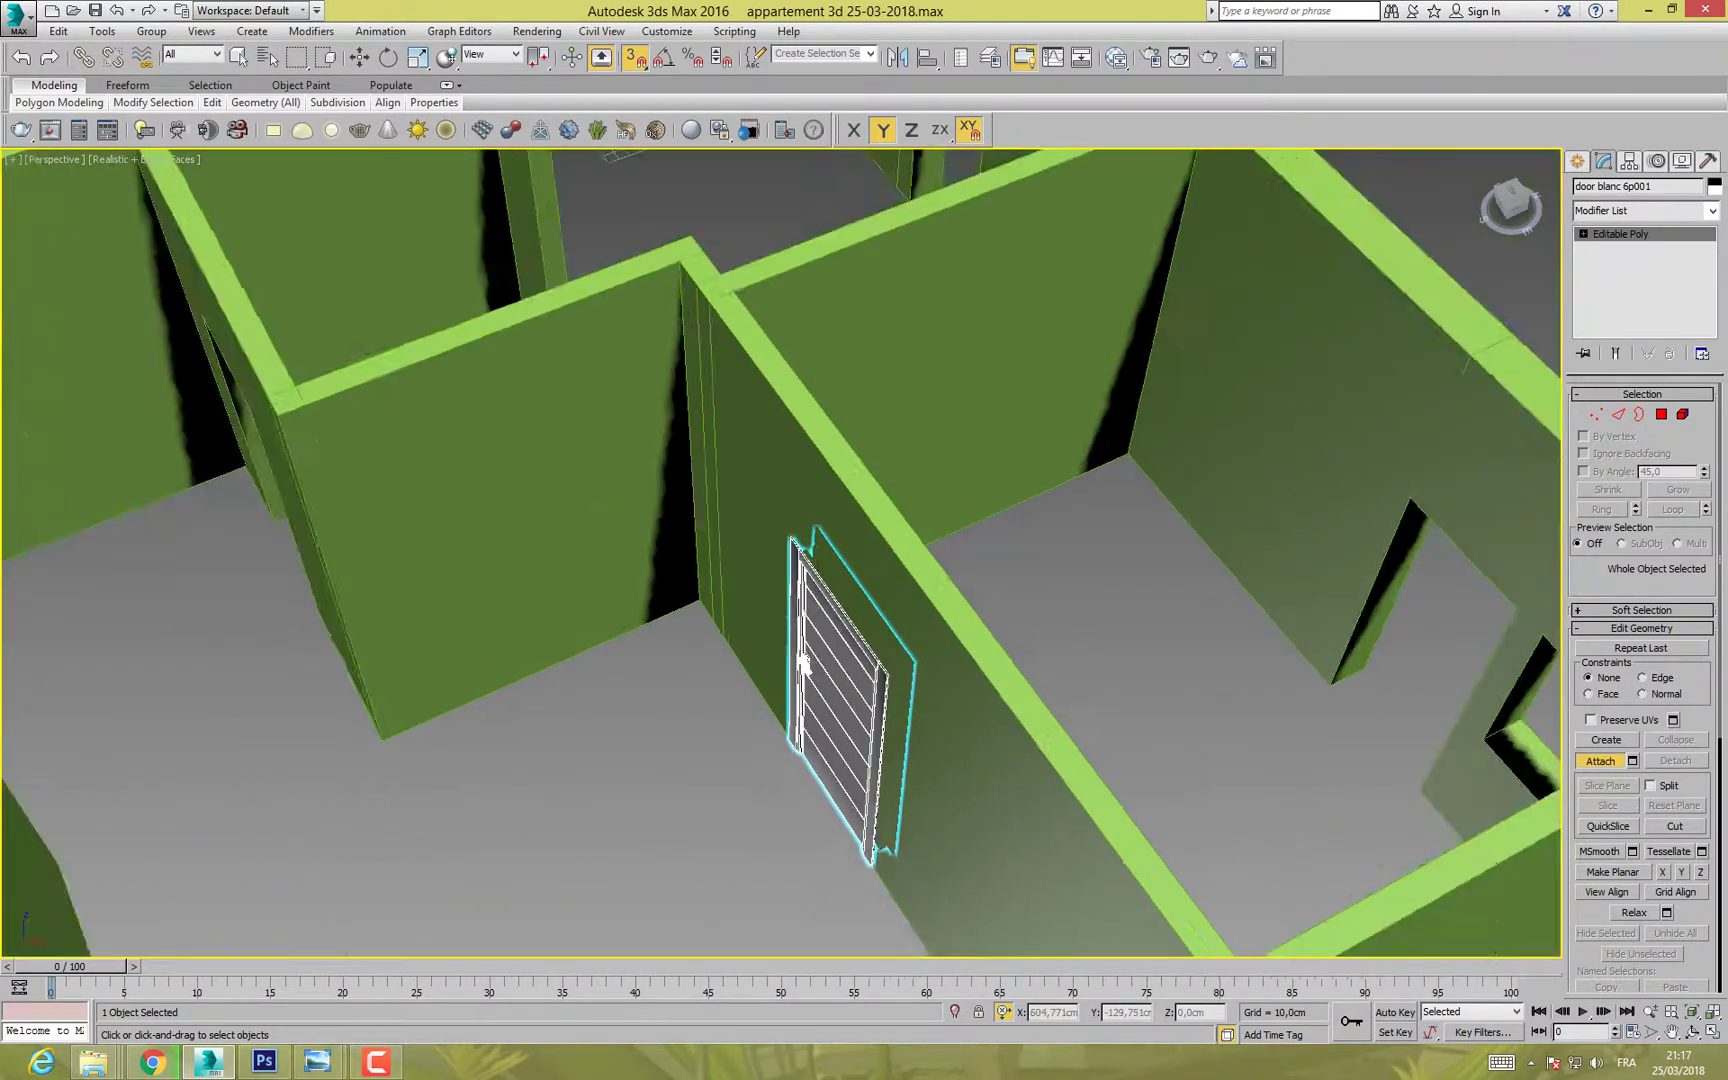
scroll(803, 664, down, 5)
Step: Copy the double-sided door and place the copy near the emptied doorway in the short interior wall
click(359, 57)
scroll(885, 651, up, 2)
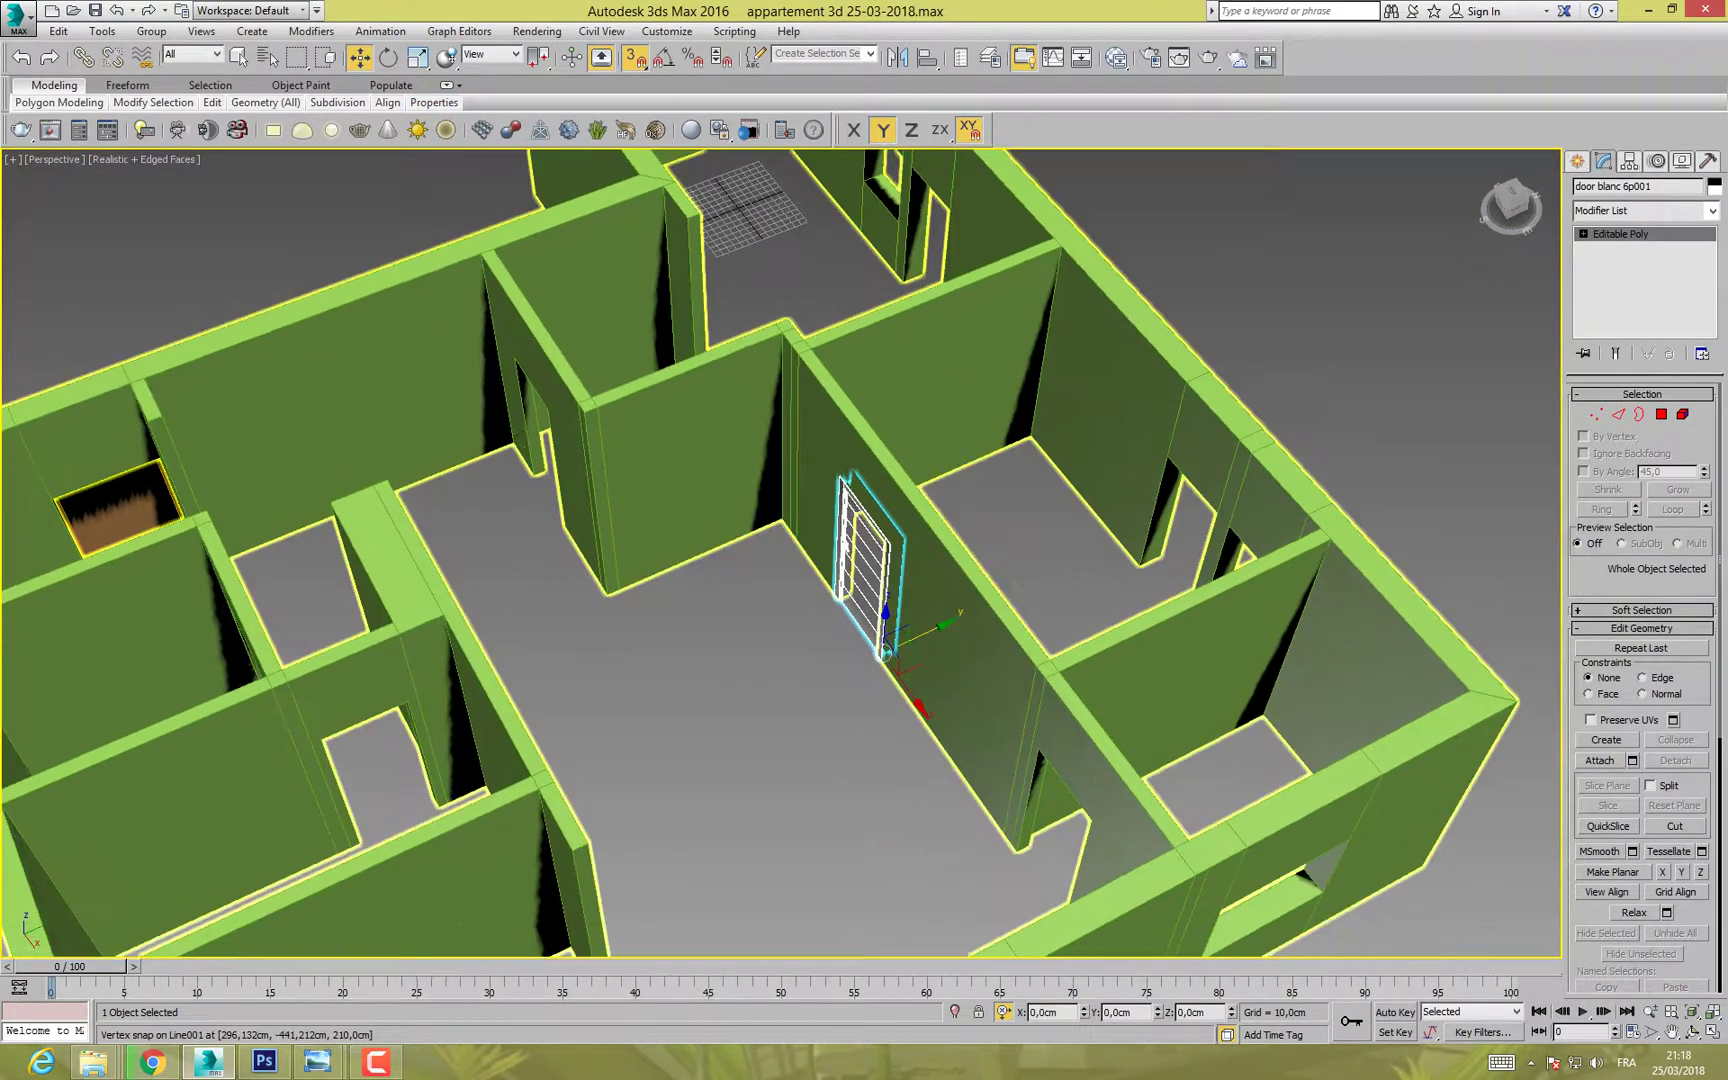
mouse_move(885, 651)
shift+mouse_down()
mouse_move(680, 600)
mouse_move(567, 523)
shift+mouse_up()
key(Return)
Step: Shift the copied double-sided door across the short interior wall so it lines up with the wall's thickness
scroll(552, 526, up, 8)
alt+middle_drag(552, 526, 500, 512)
middle_drag(601, 818, 510, 608)
mouse_move(510, 608)
alt+middle_down()
mouse_move(495, 604)
mouse_move(530, 598)
mouse_move(485, 606)
alt+middle_up()
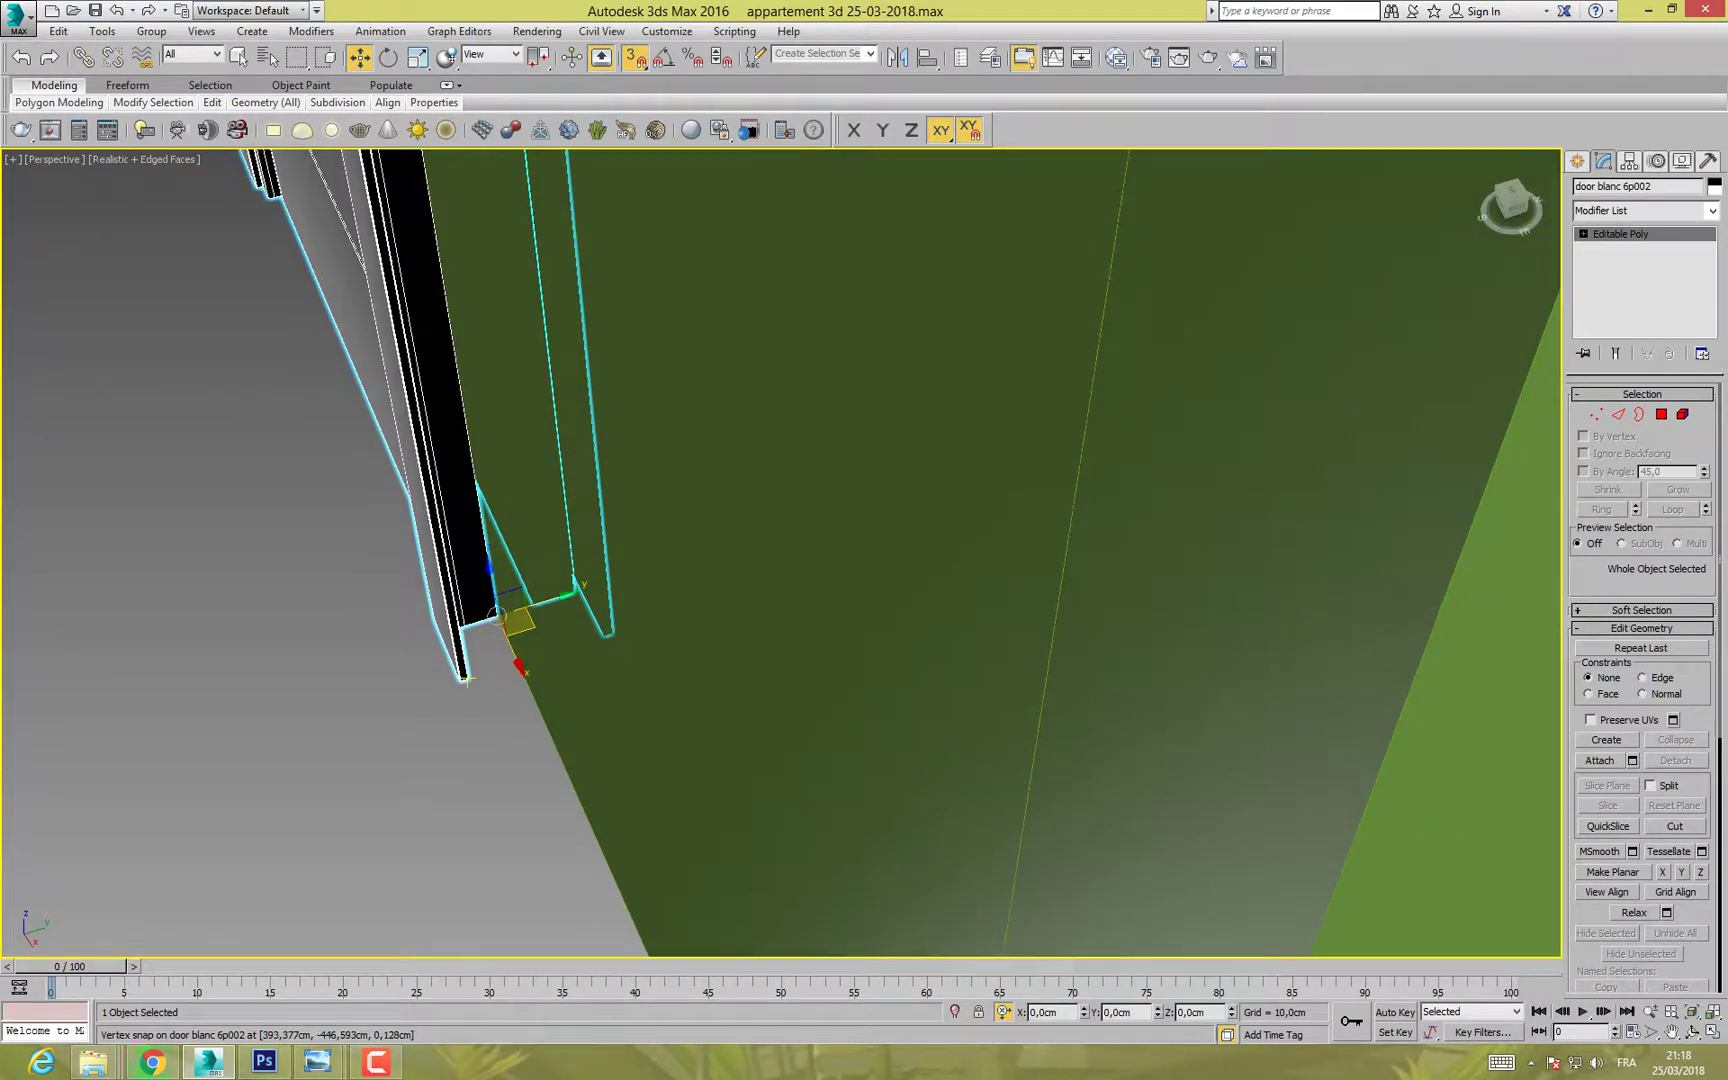
key(F3)
alt+middle_drag(466, 680, 624, 666)
alt+middle_drag(650, 520, 525, 516)
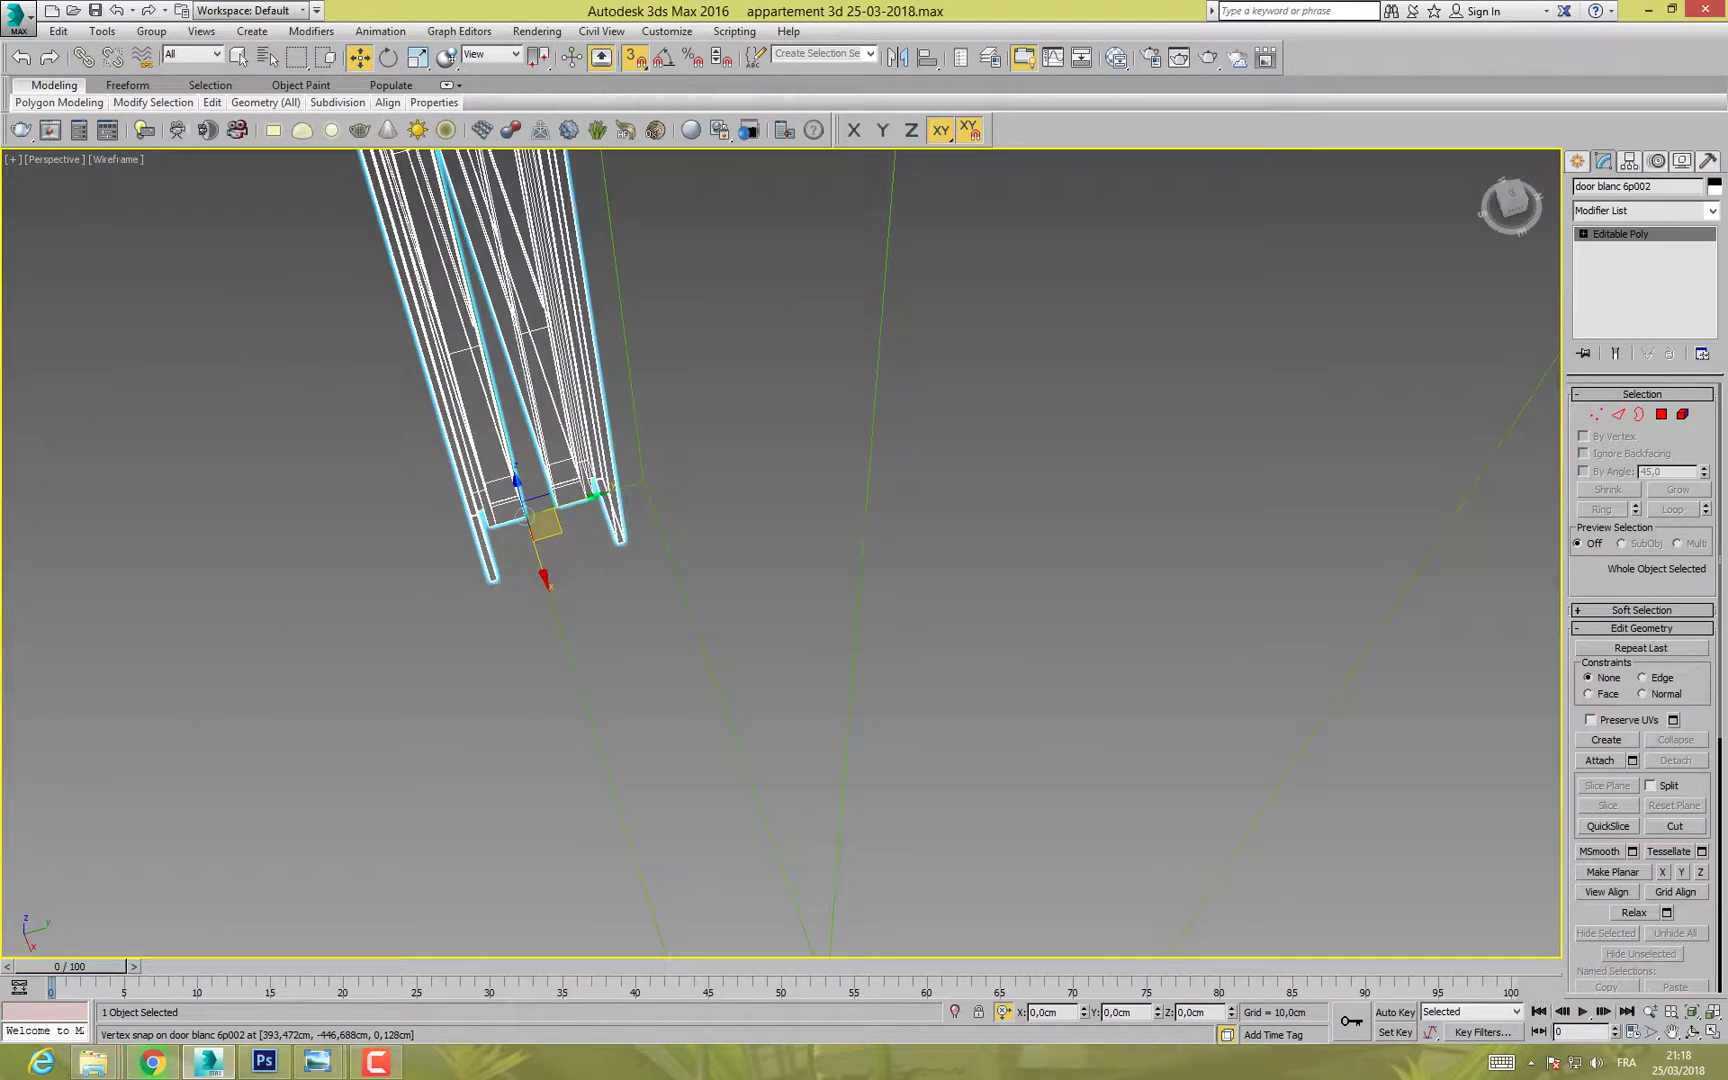
scroll(616, 545, up, 1)
scroll(616, 545, down, 1)
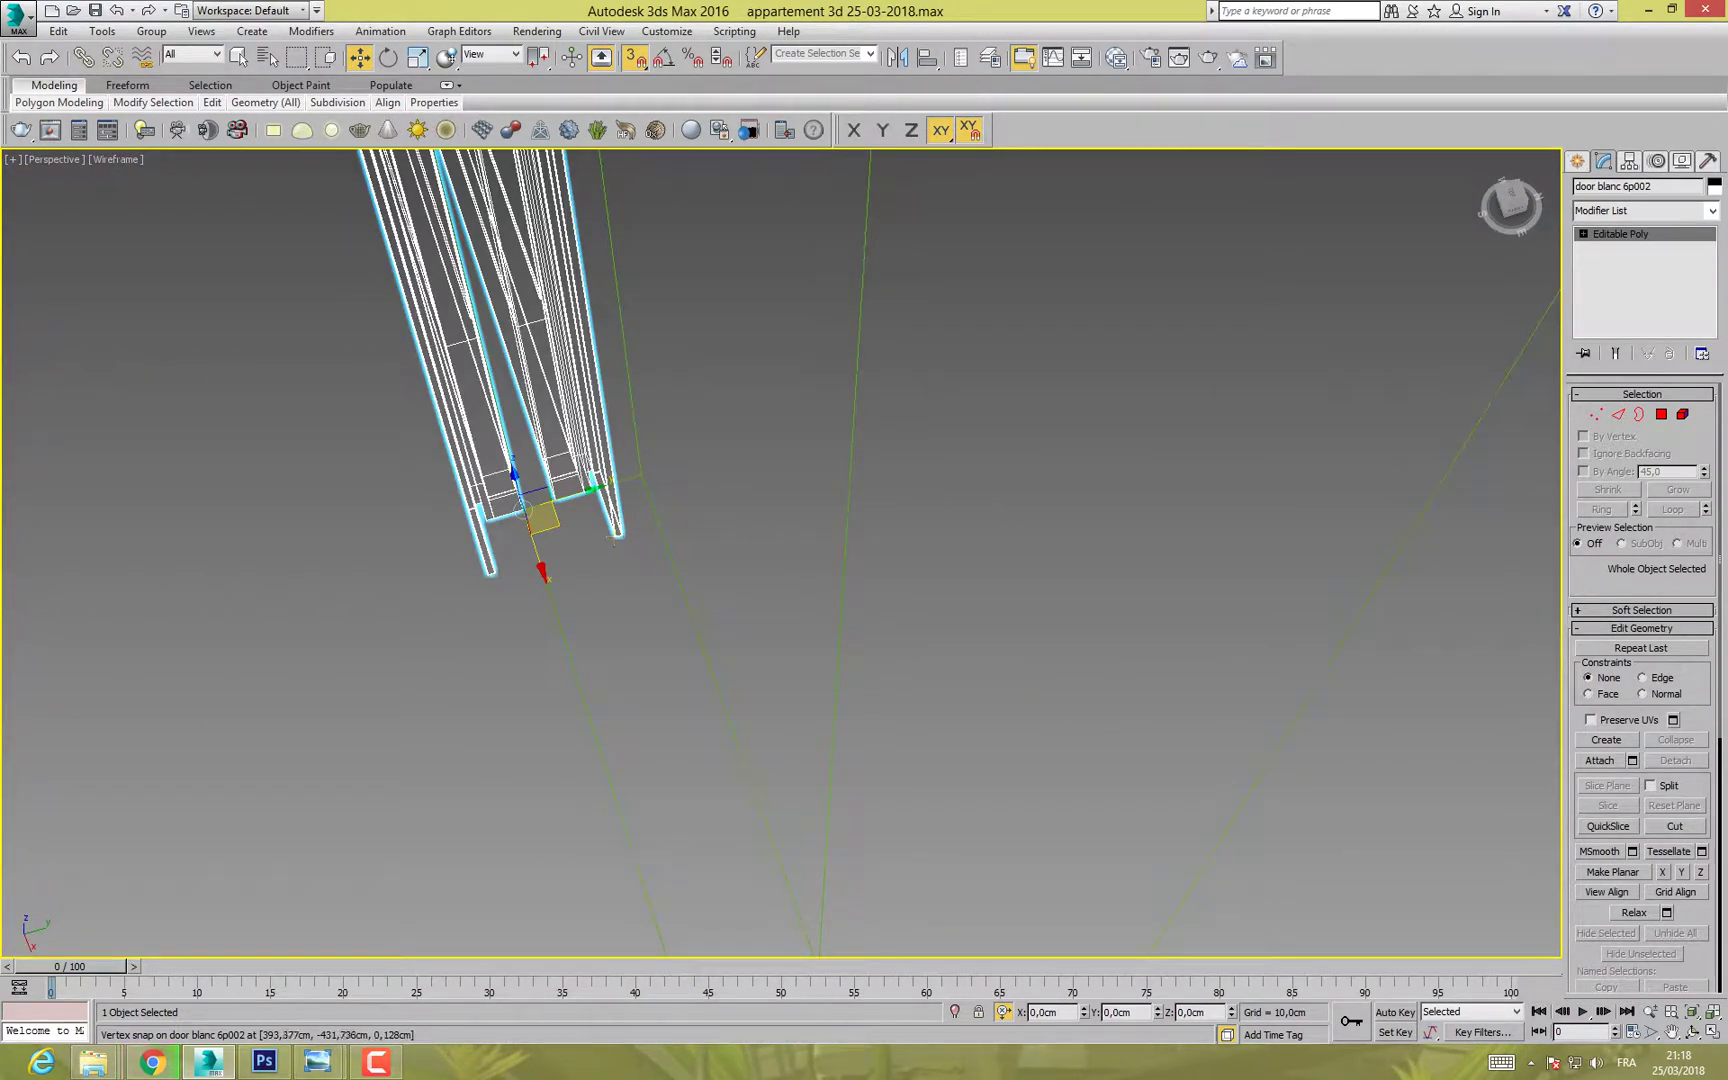
drag(612, 537, 638, 475)
Step: Snap the copied door's lower corner to the corner of the doorway in the short interior wall
alt+middle_drag(638, 475, 826, 452)
scroll(811, 440, up, 8)
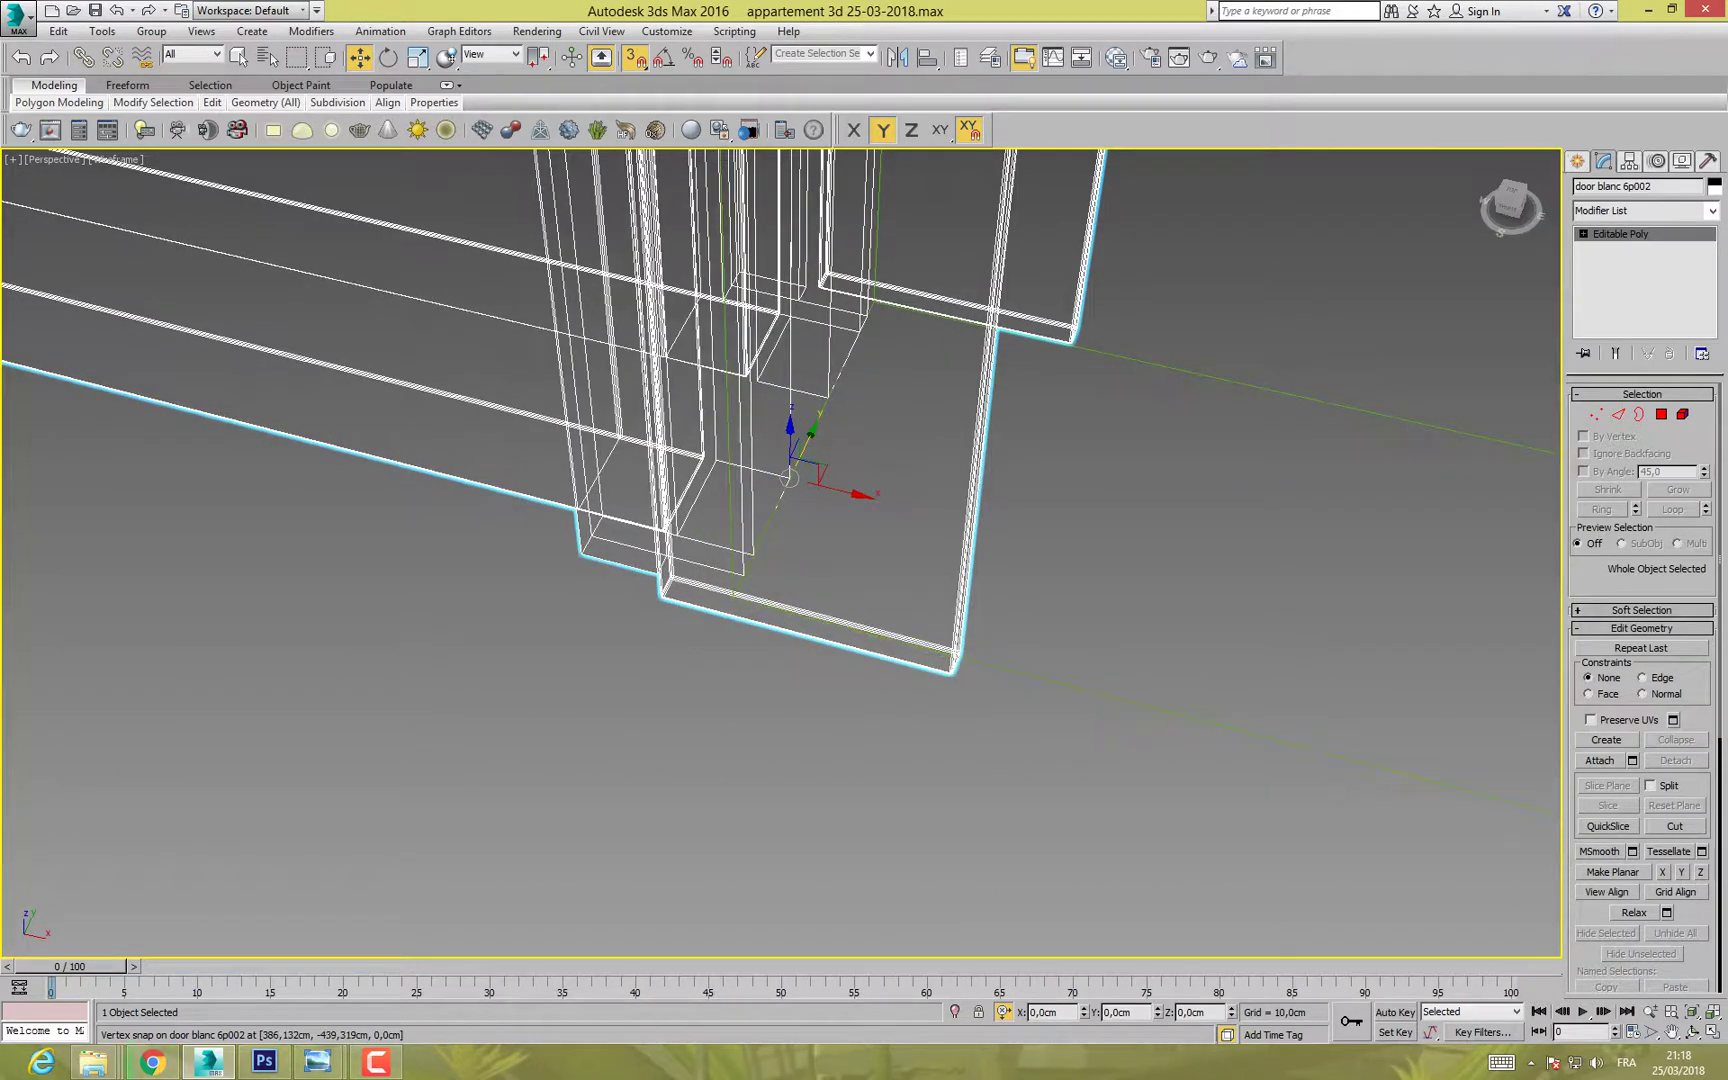
drag(803, 482, 733, 600)
scroll(730, 604, down, 3)
scroll(733, 598, down, 5)
middle_drag(733, 598, 669, 637)
key(F3)
scroll(669, 637, down, 10)
Step: Copy the double-sided door along the long interior wall into the empty doorway near the wall's far end
click(640, 530)
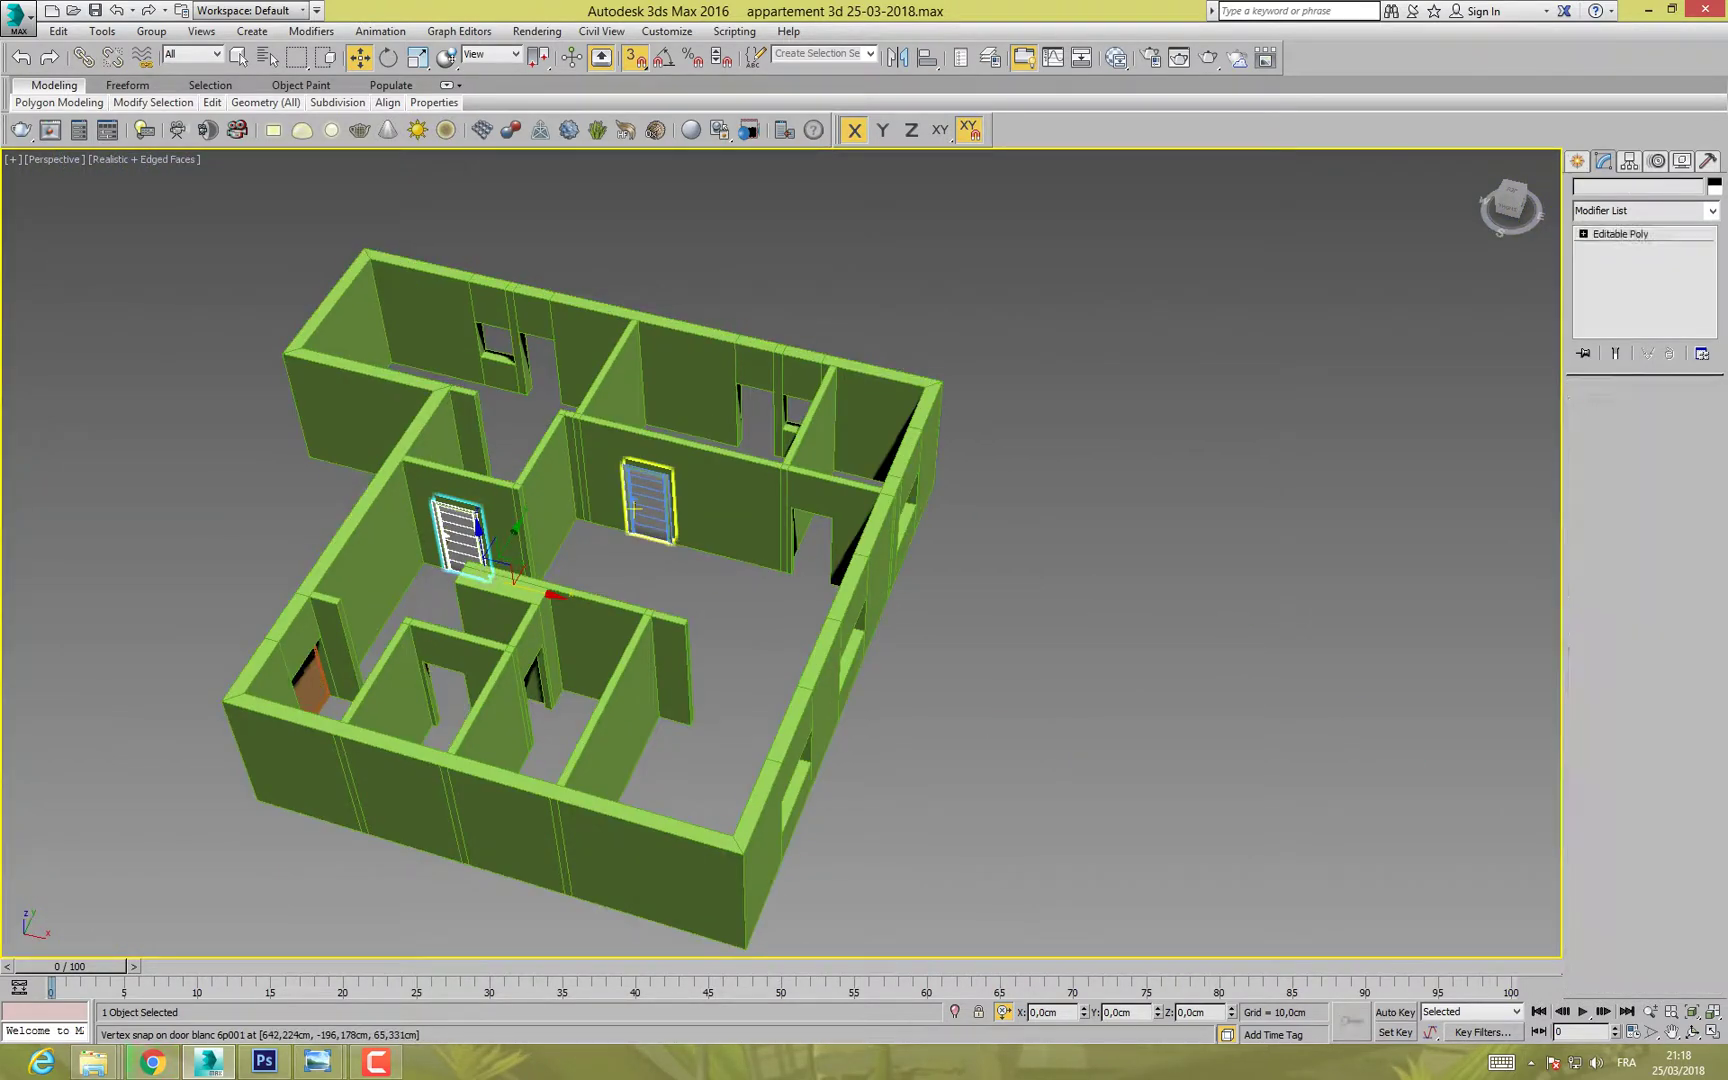
shift+drag(670, 541, 832, 580)
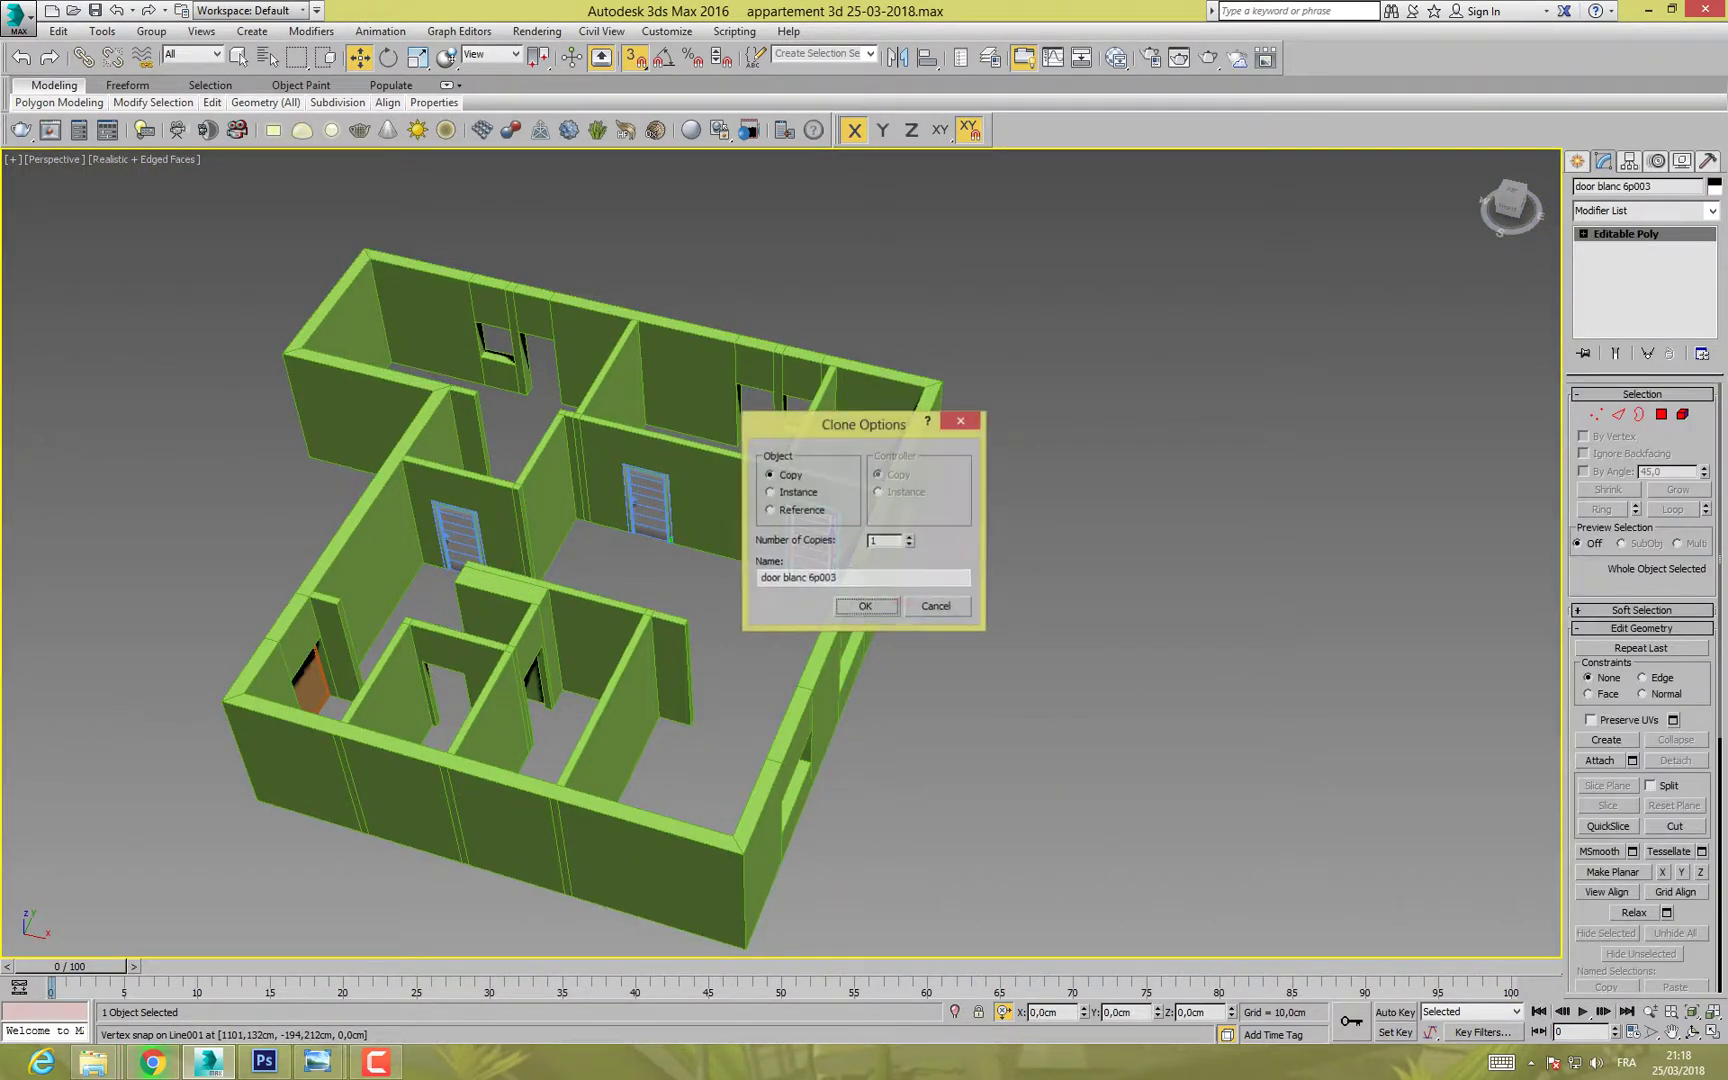
key(Return)
key(z)
scroll(845, 653, up, 10)
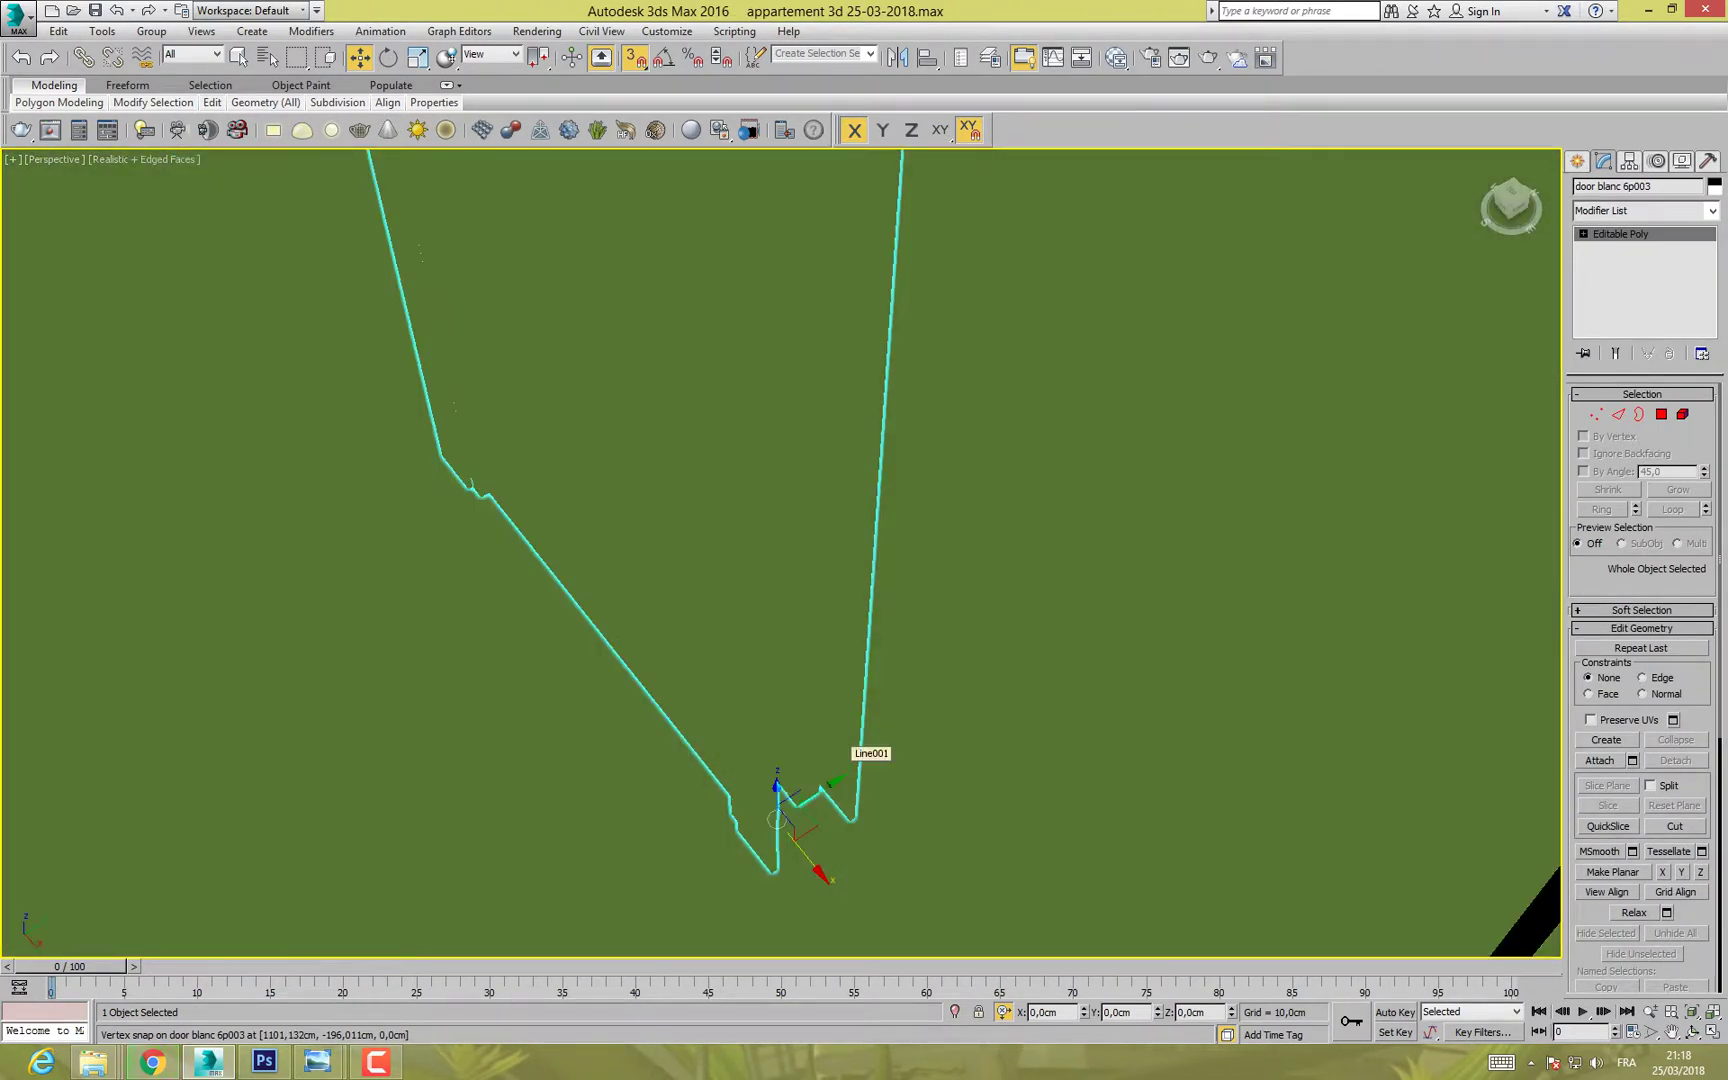
key(F3)
mouse_move(775, 820)
mouse_down()
mouse_move(798, 843)
mouse_move(748, 838)
mouse_up()
click(690, 822)
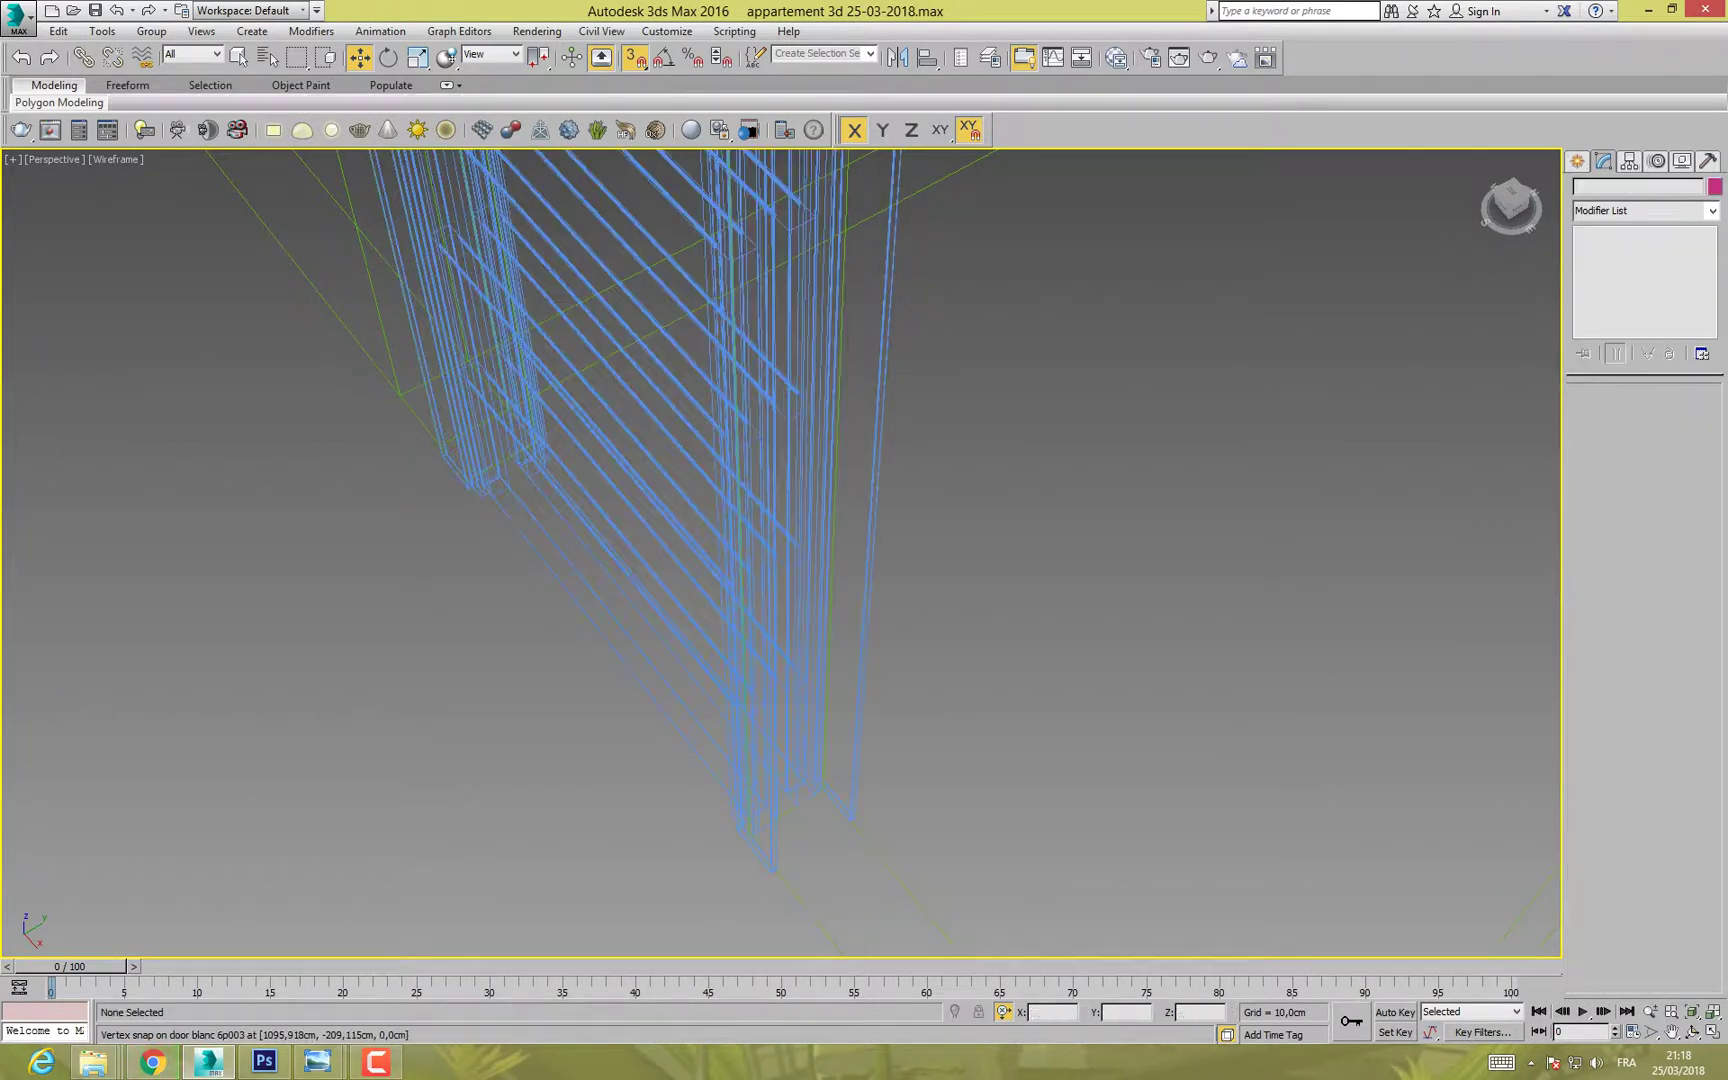
Step: Mirror the new door on X with No Clone and slide it back into its doorway so the handle changes sides
key(F3)
scroll(703, 766, down, 5)
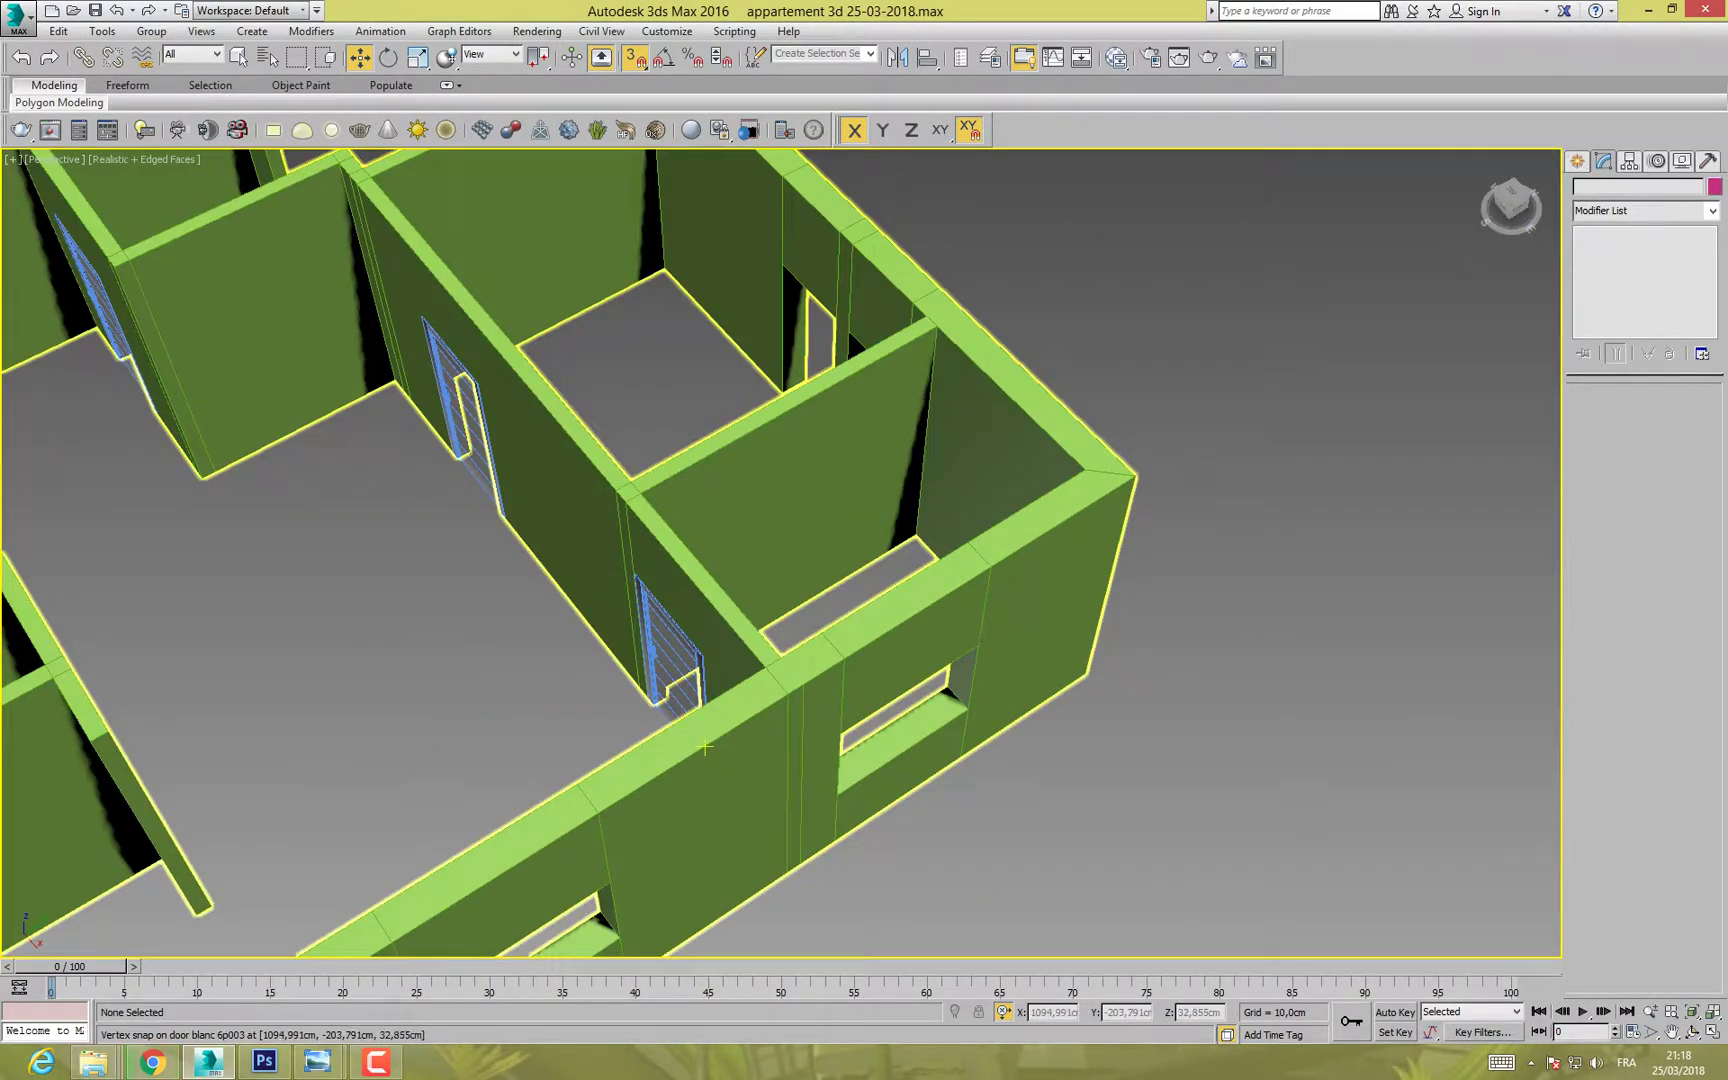
scroll(705, 748, down, 10)
scroll(705, 748, up, 3)
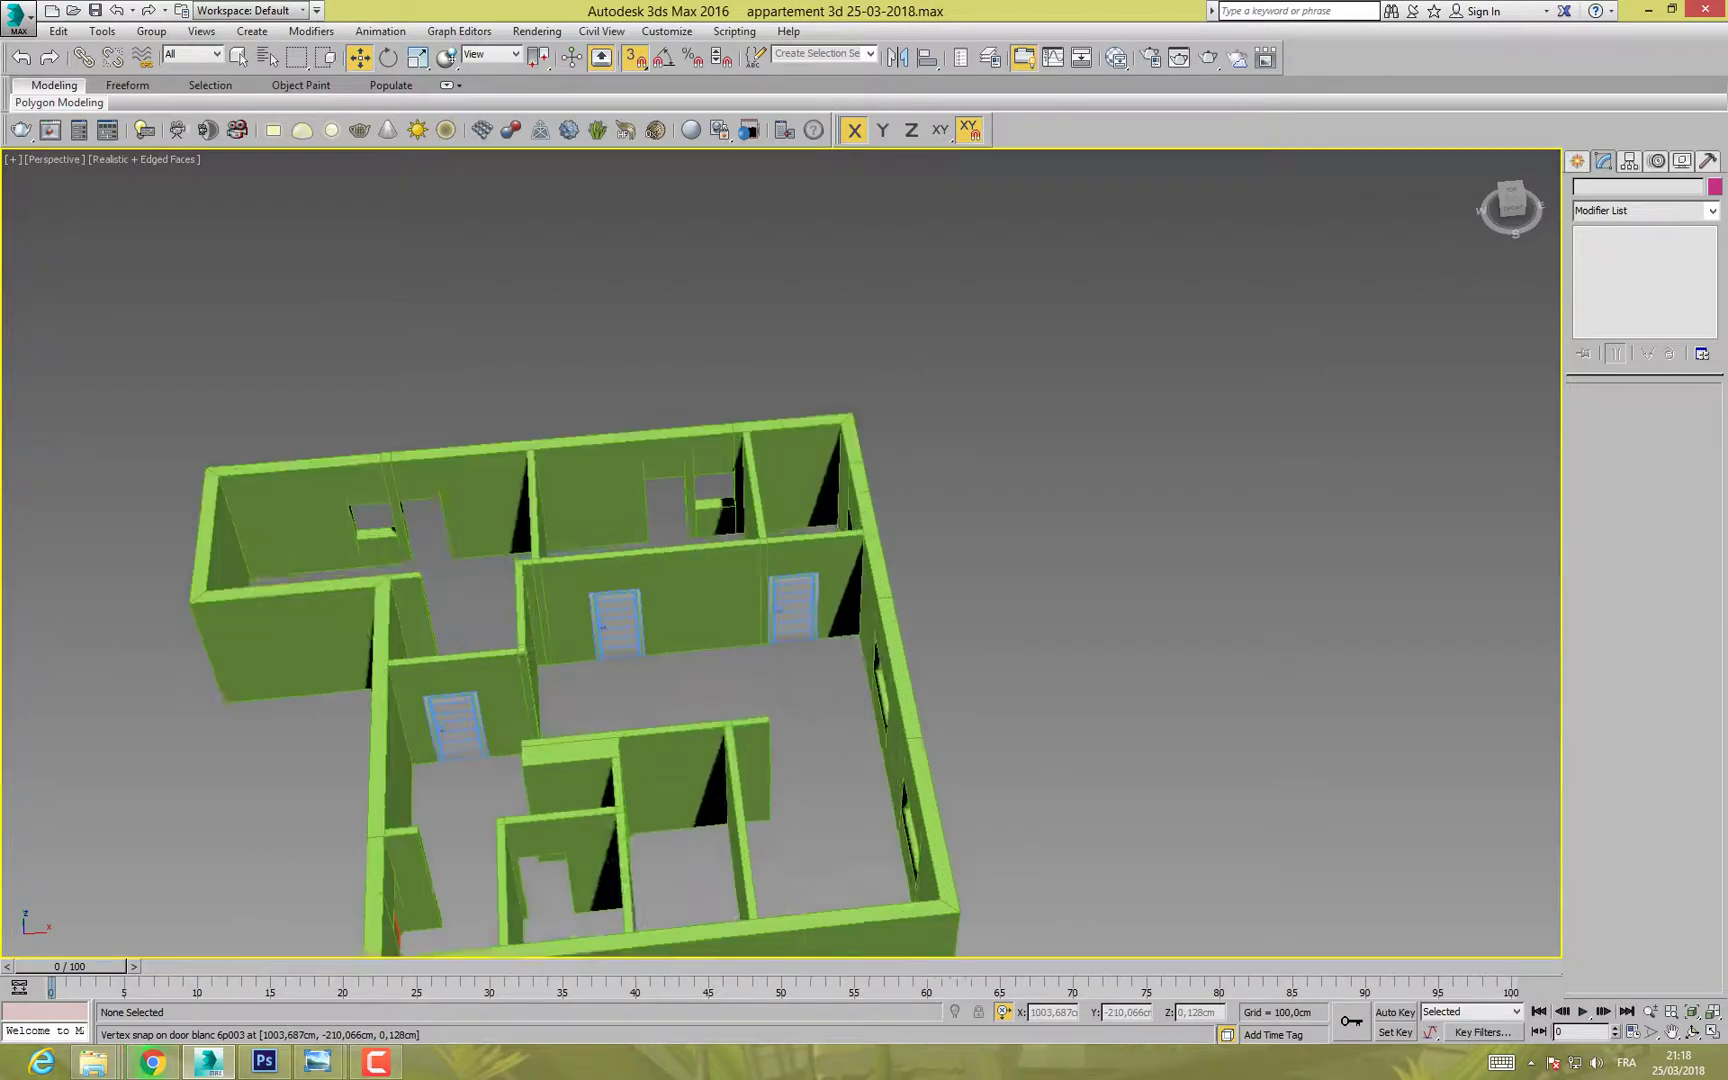
scroll(770, 742, up, 3)
middle_drag(770, 742, 865, 575)
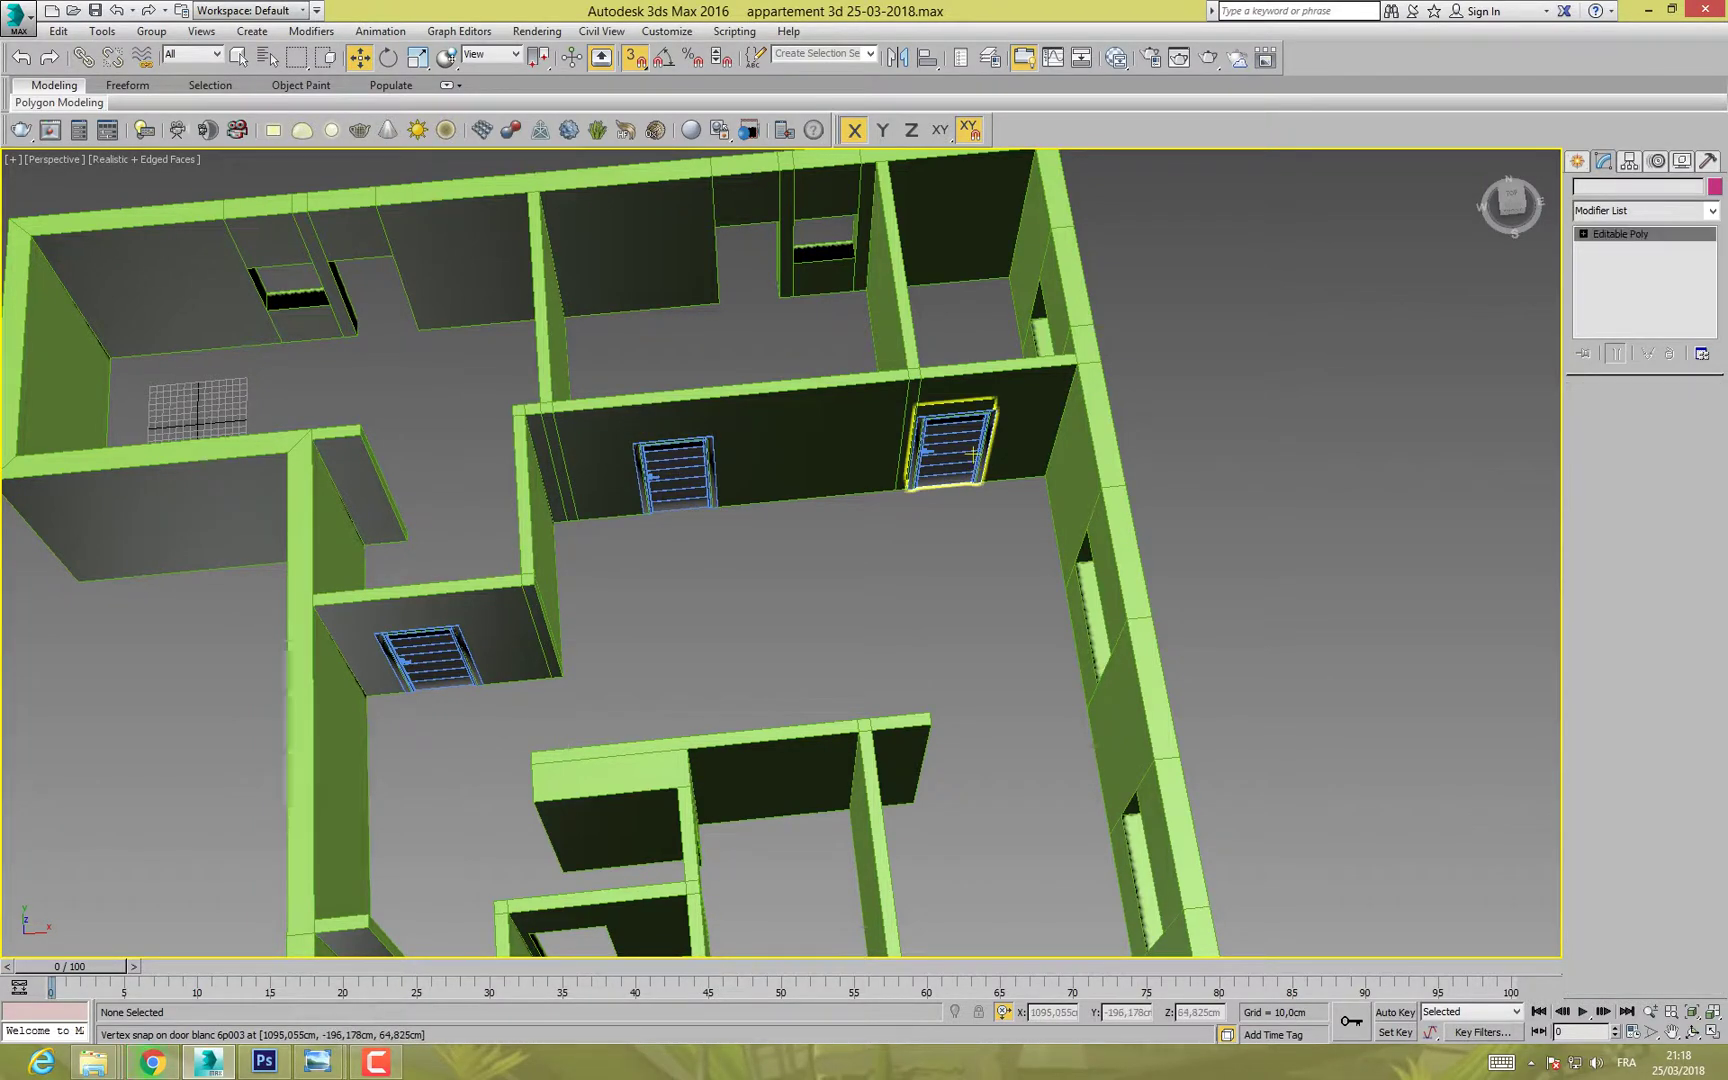
click(972, 452)
key(z)
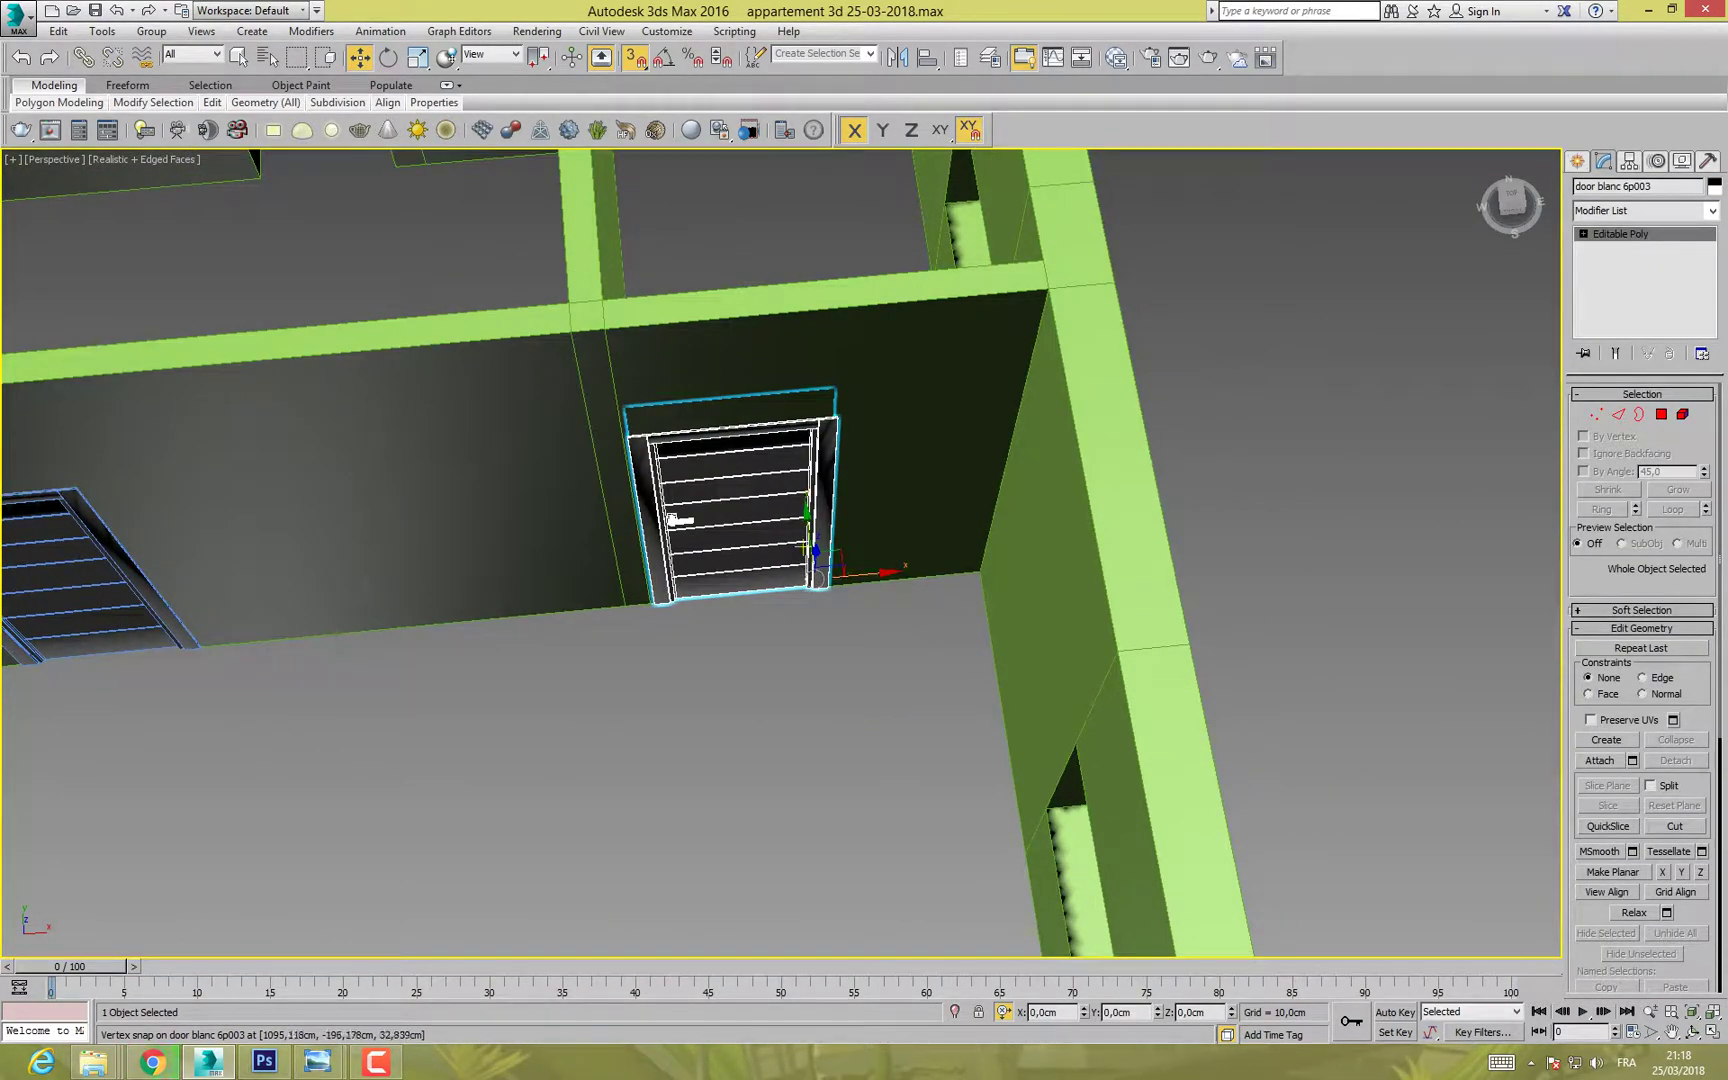
click(898, 58)
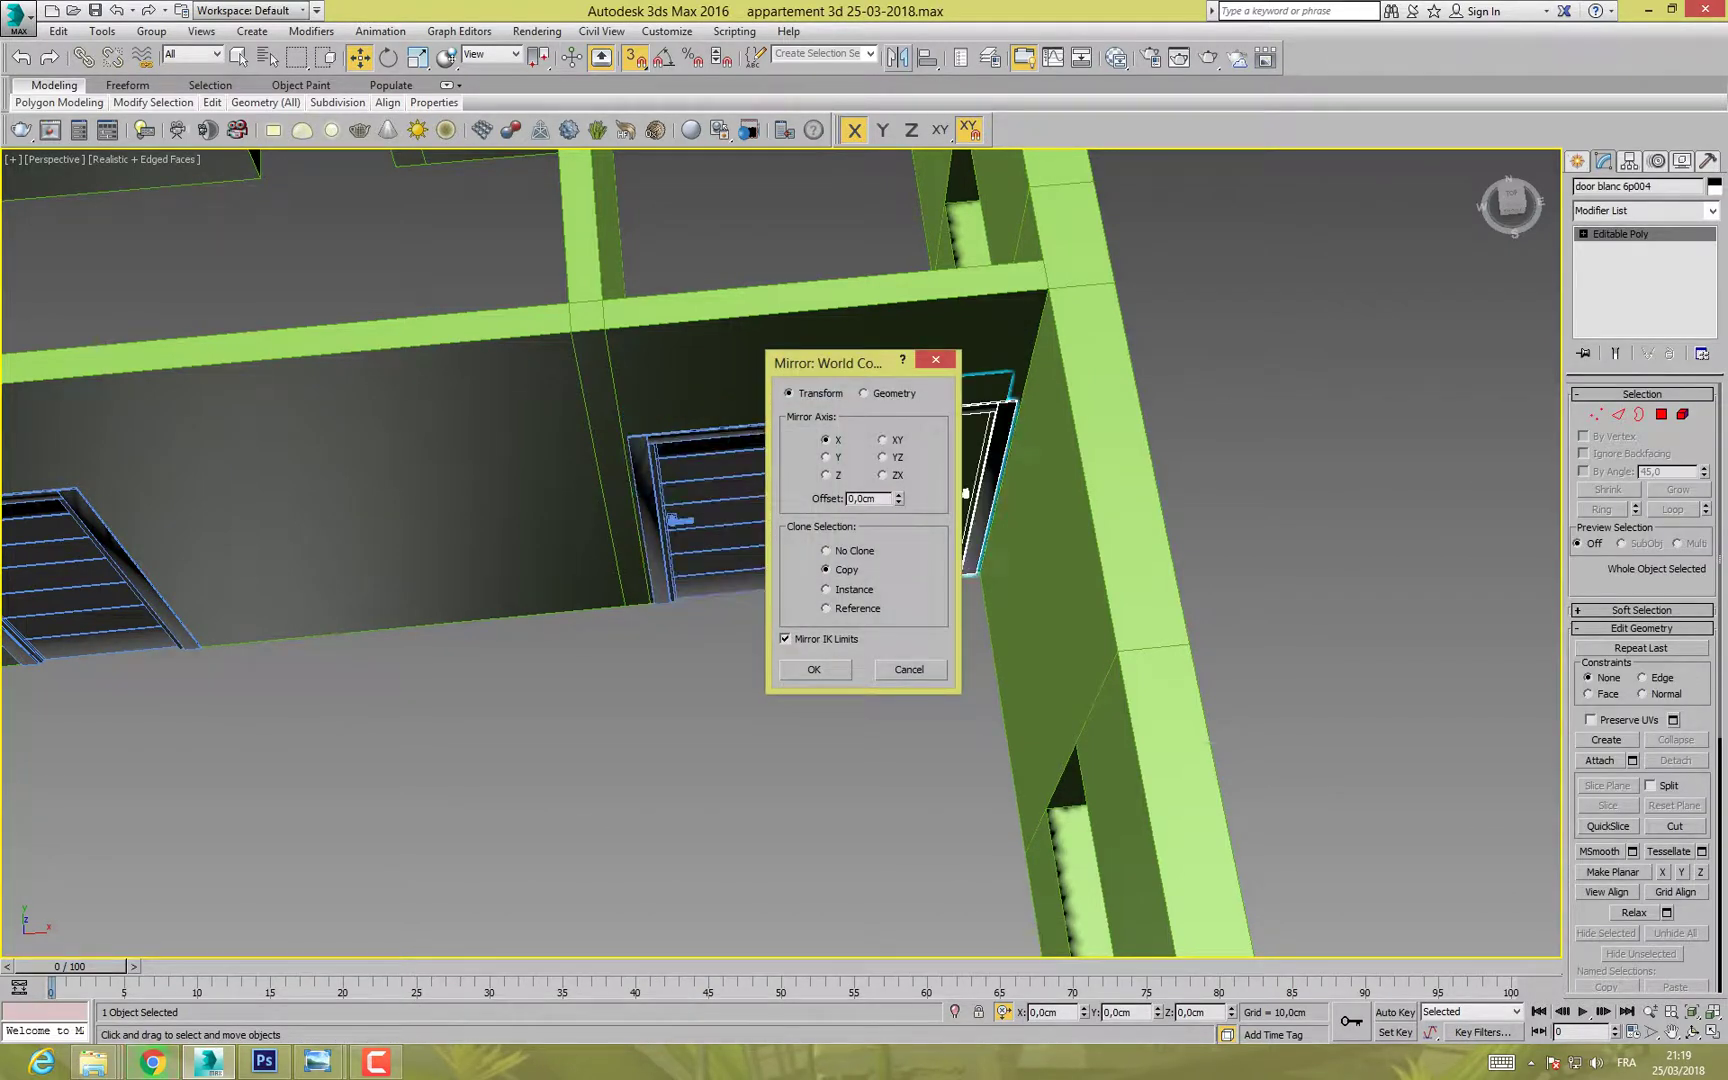
click(827, 551)
click(815, 670)
drag(810, 585, 778, 581)
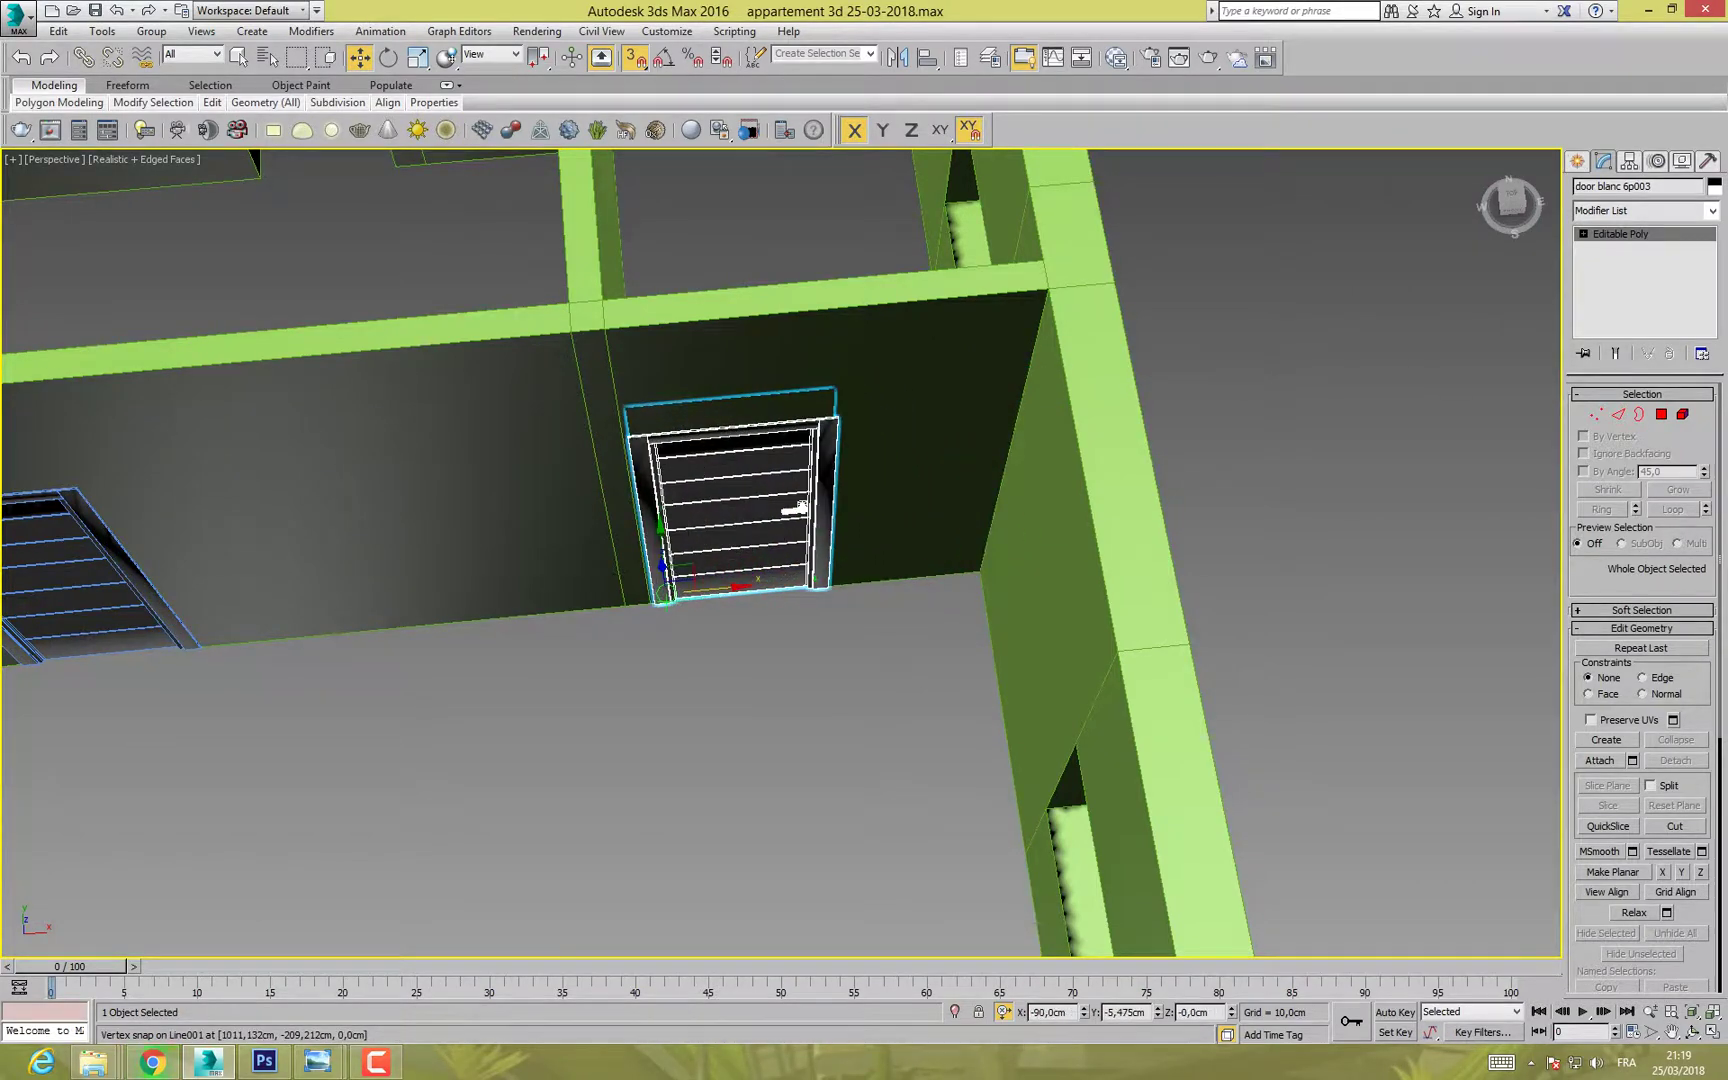
click(716, 635)
Step: Mirror the other door of the long interior wall on X without cloning and return it to its doorway
alt+middle_drag(716, 635, 942, 545)
scroll(670, 590, down, 3)
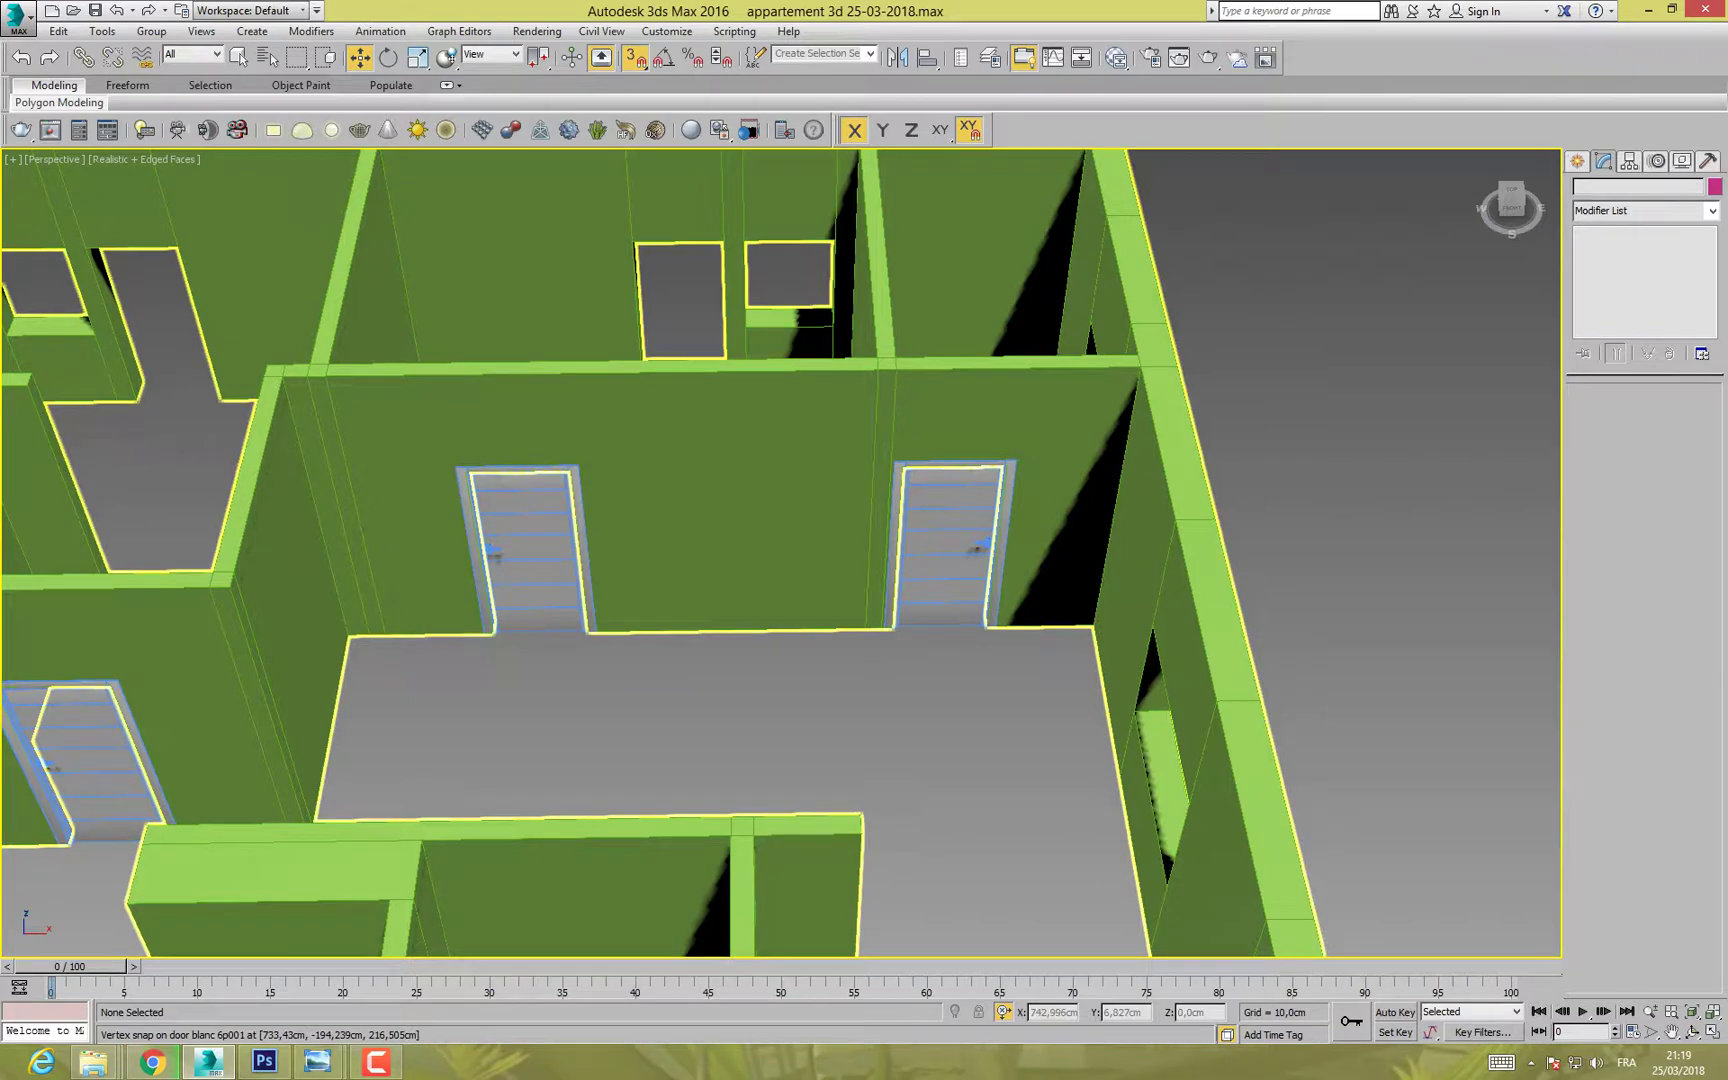
click(570, 535)
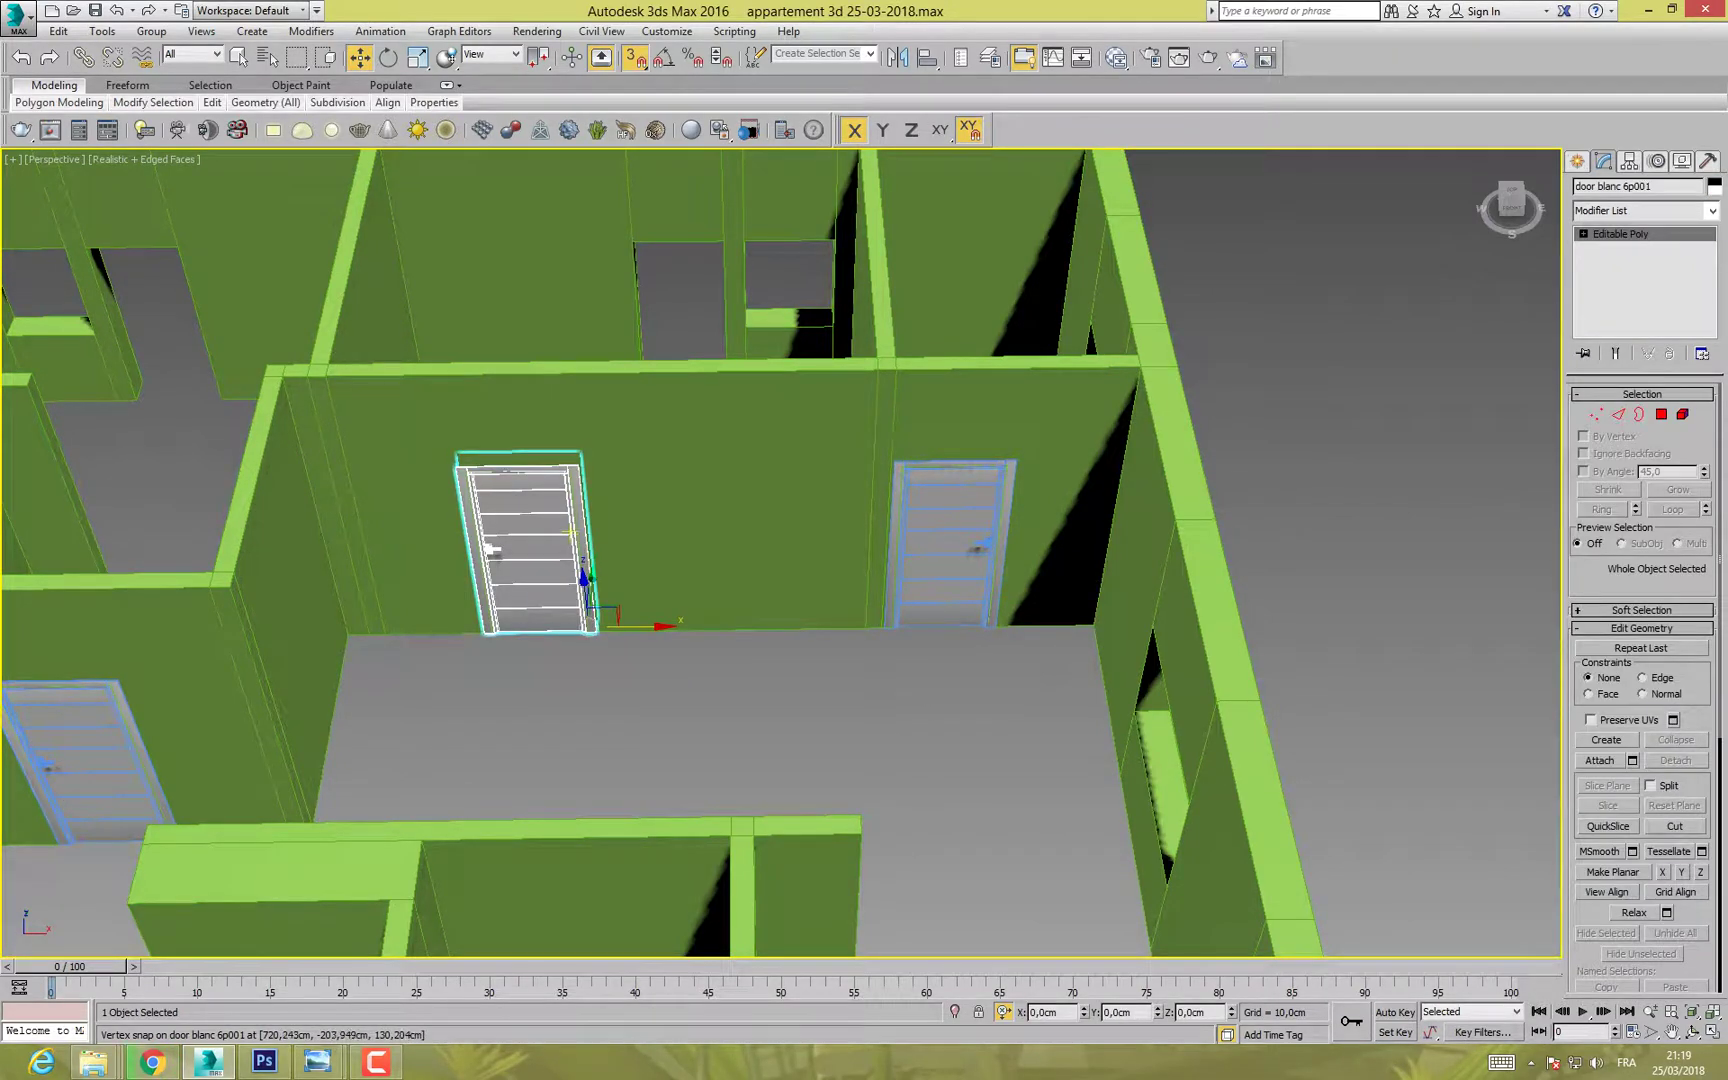
click(897, 57)
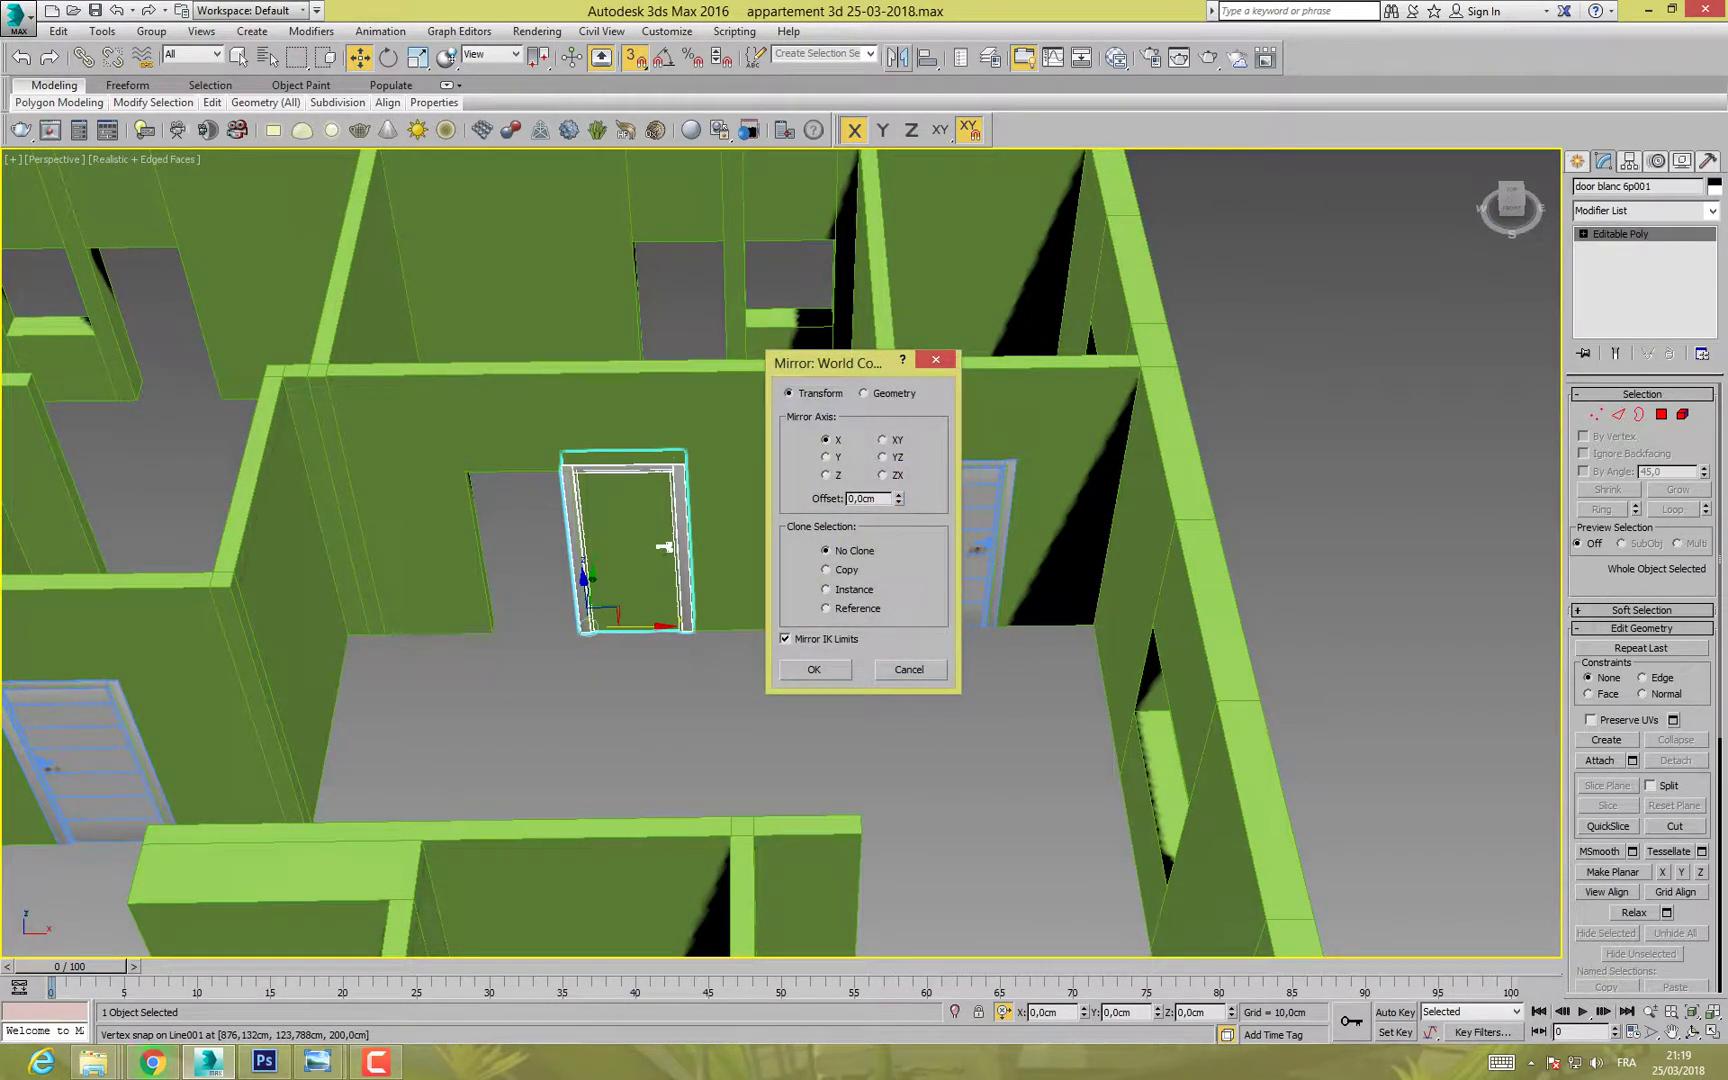
click(832, 671)
middle_drag(565, 548, 1005, 498)
Step: Mirror the short interior wall's door on X without cloning and fit it back into its doorway
click(522, 714)
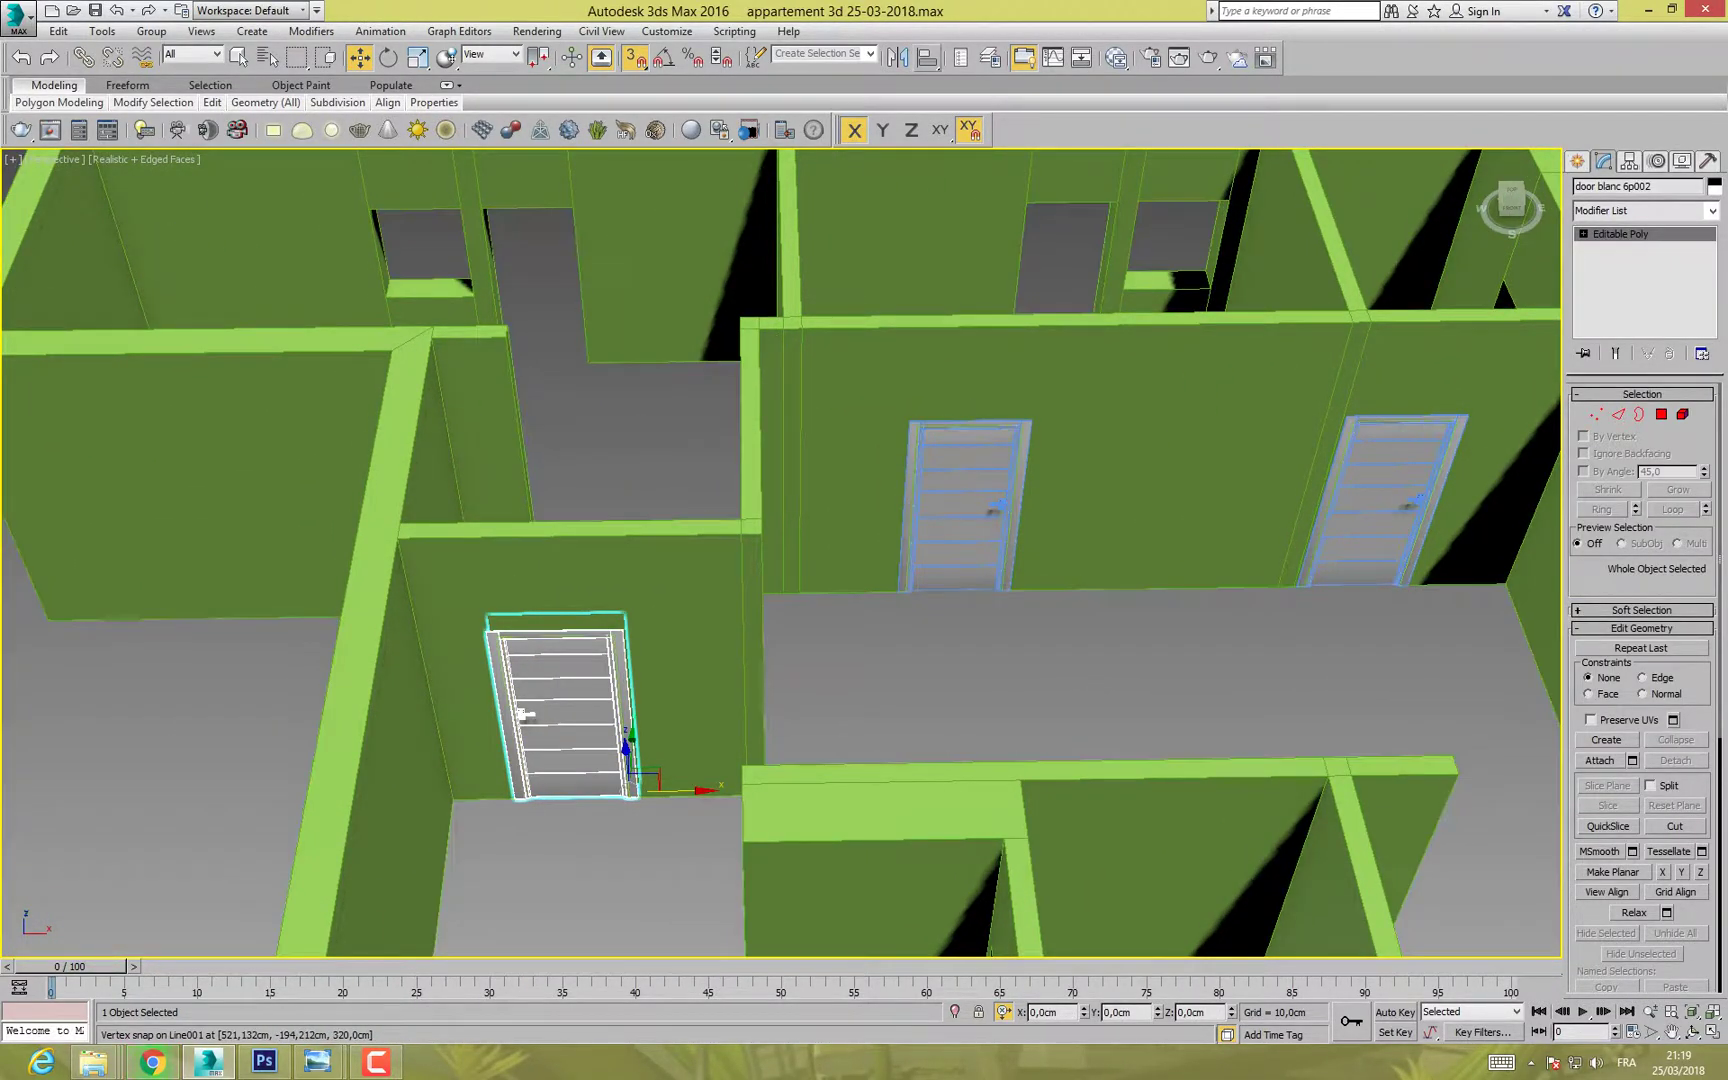
click(897, 57)
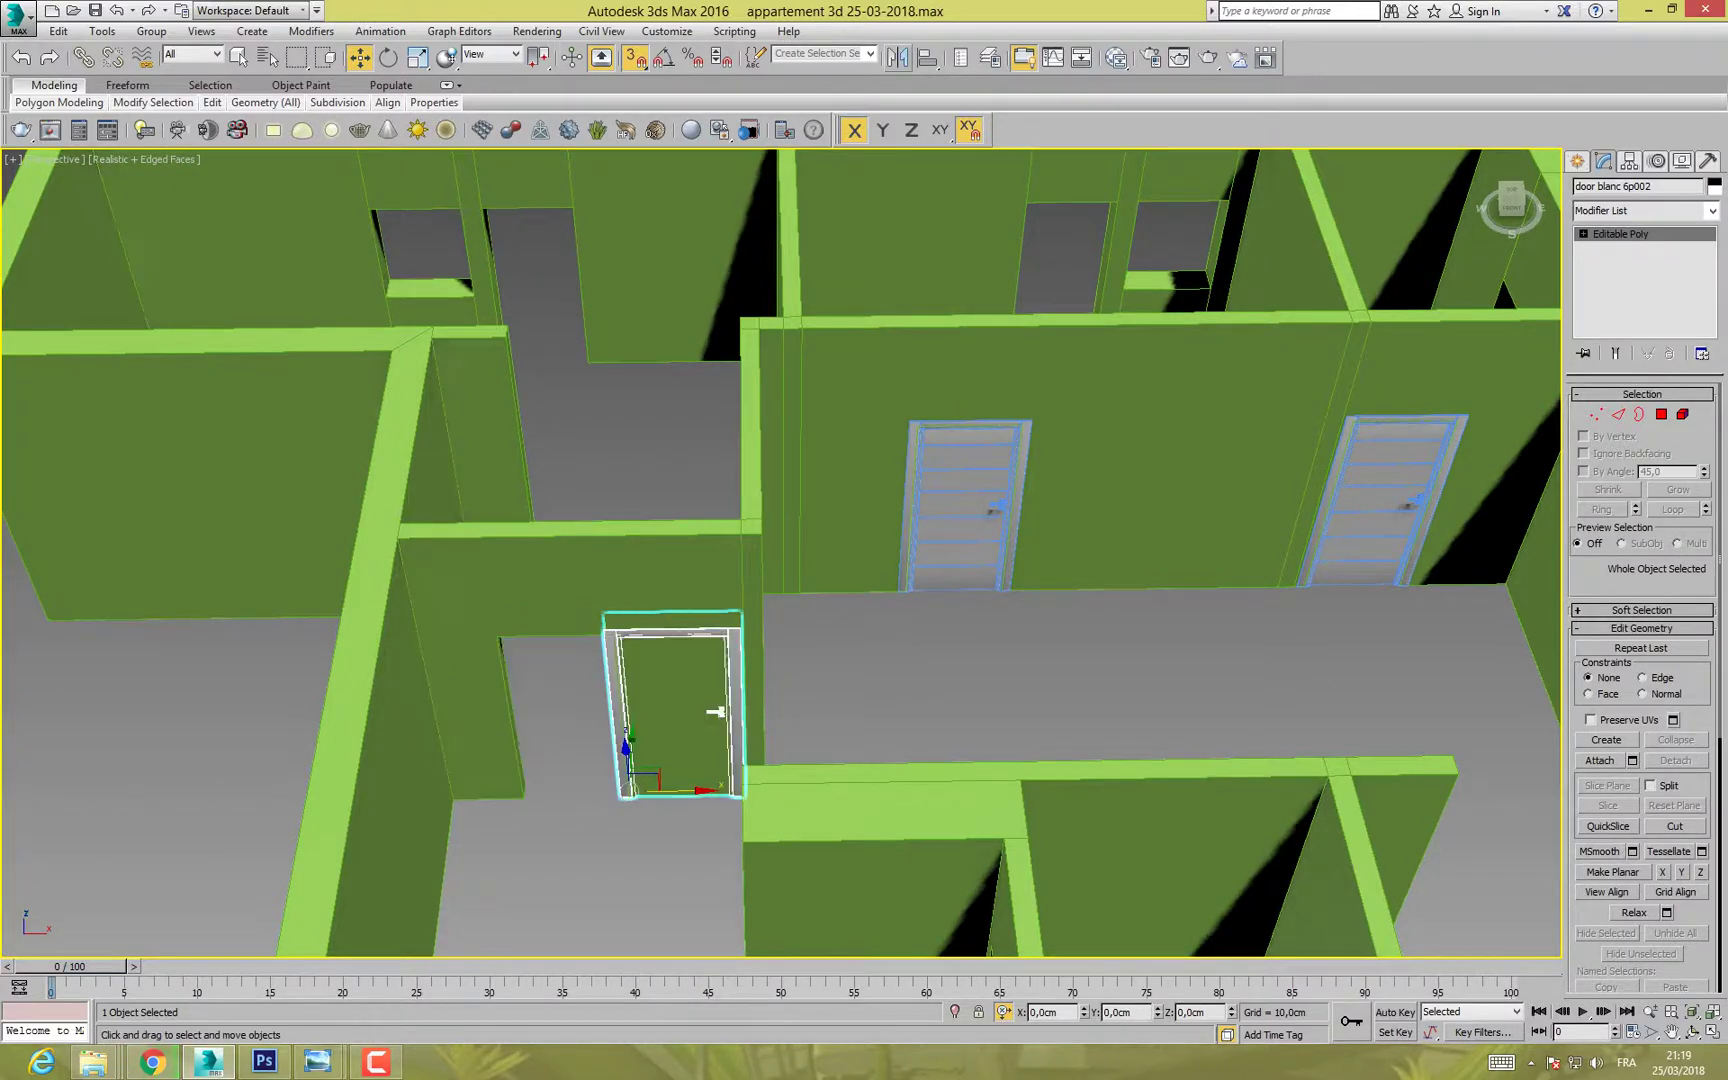
key(Return)
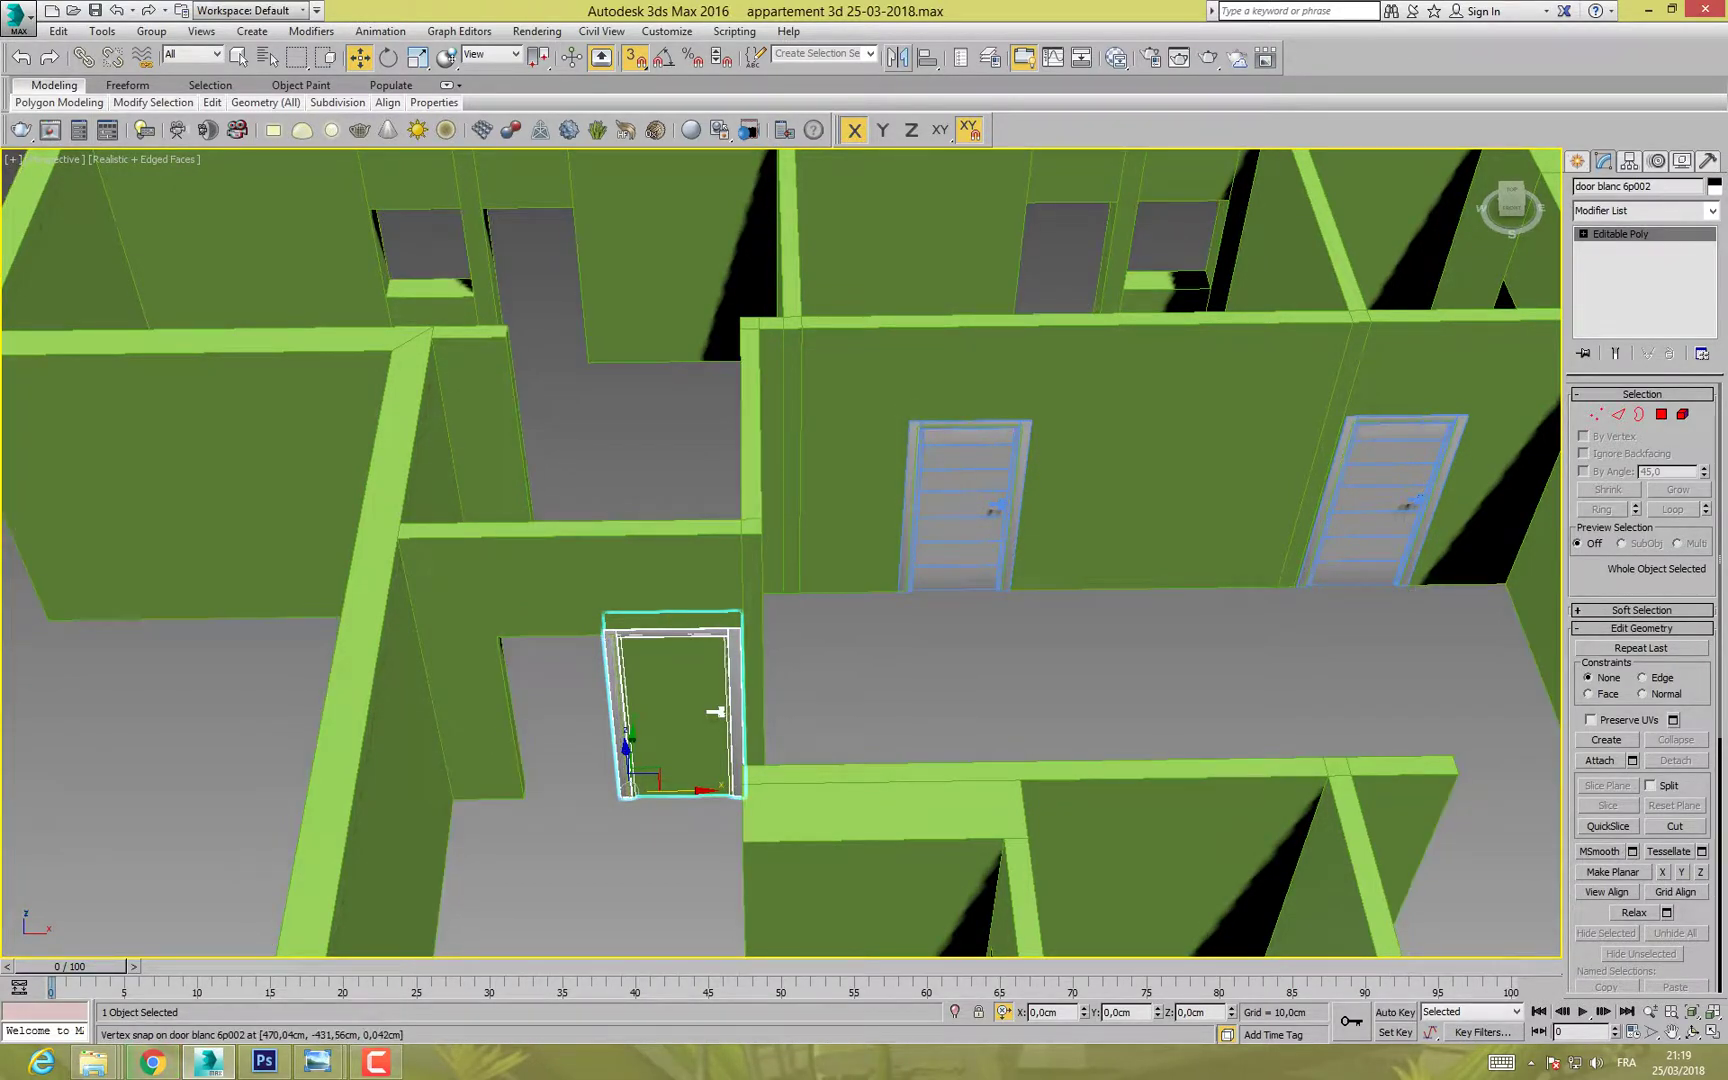
click(940, 655)
Step: Copy the long interior wall's mirrored door nearest the short wall and snap the copy to the exterior wall doorway beside the window
middle_drag(940, 655, 964, 794)
click(1016, 636)
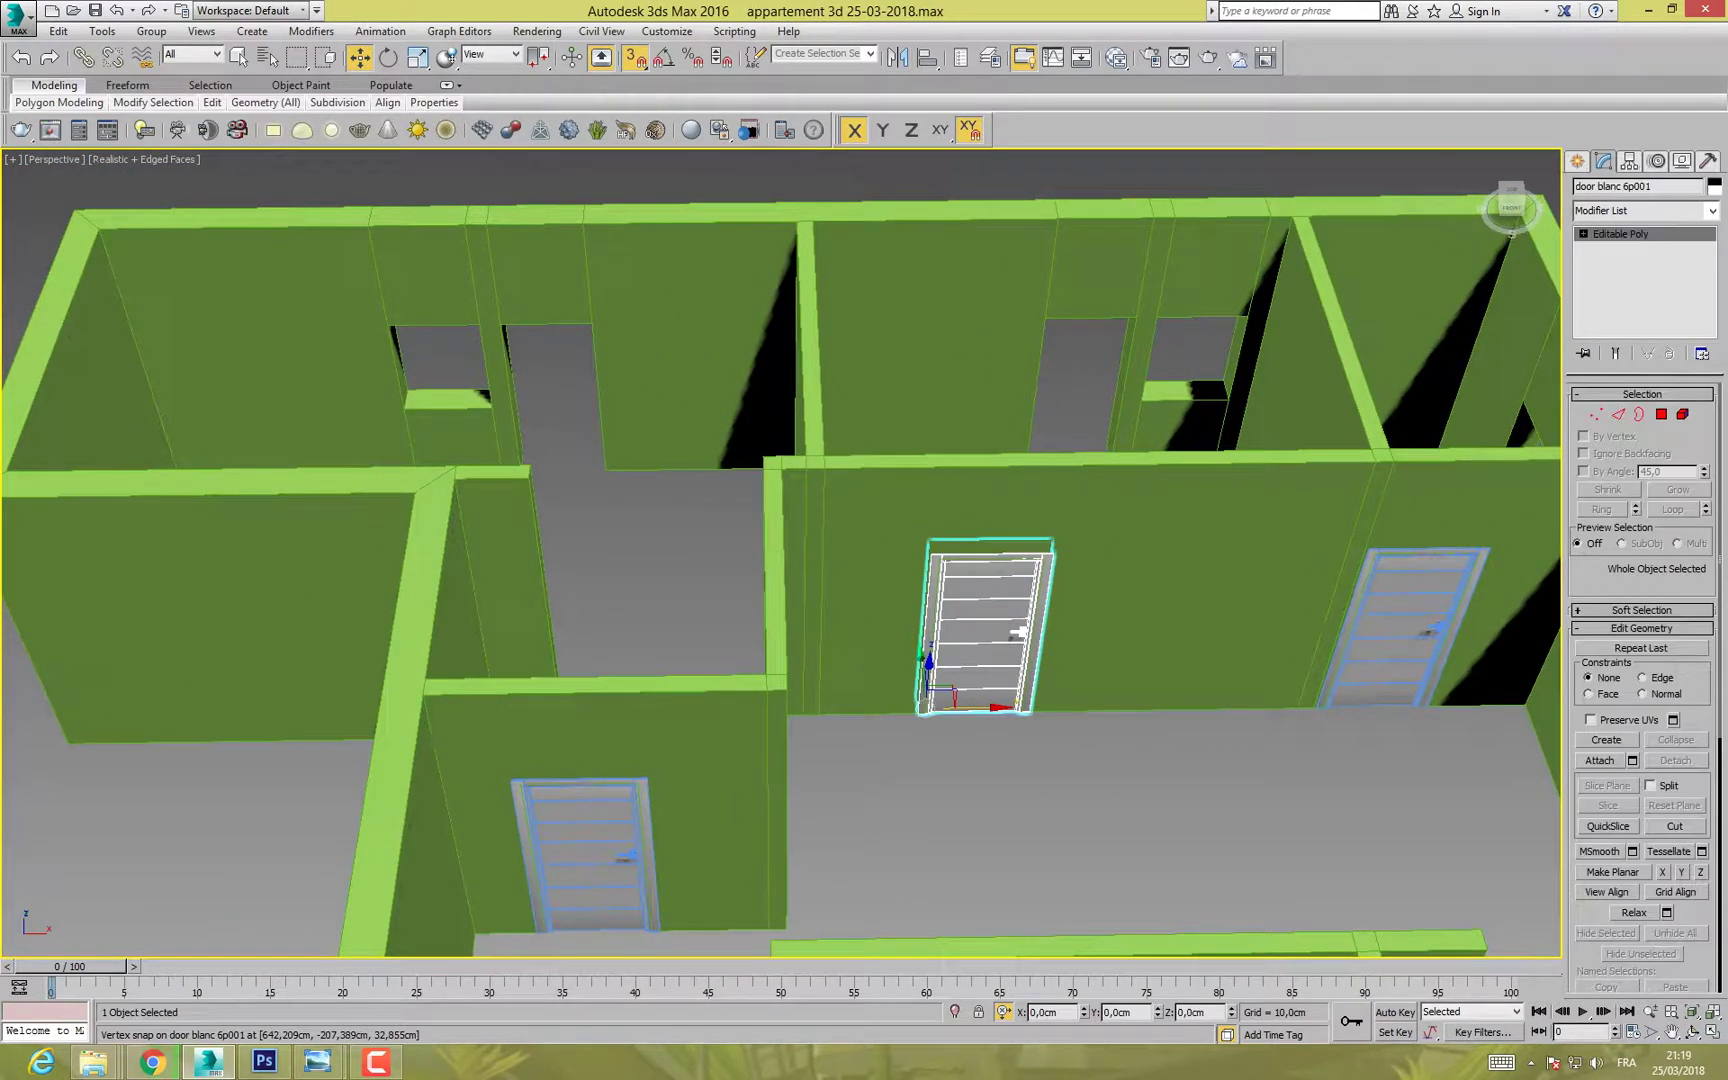
mouse_move(1016, 632)
shift+mouse_down()
mouse_move(690, 530)
mouse_move(667, 490)
shift+mouse_up()
key(Return)
alt+middle_drag(667, 490, 430, 550)
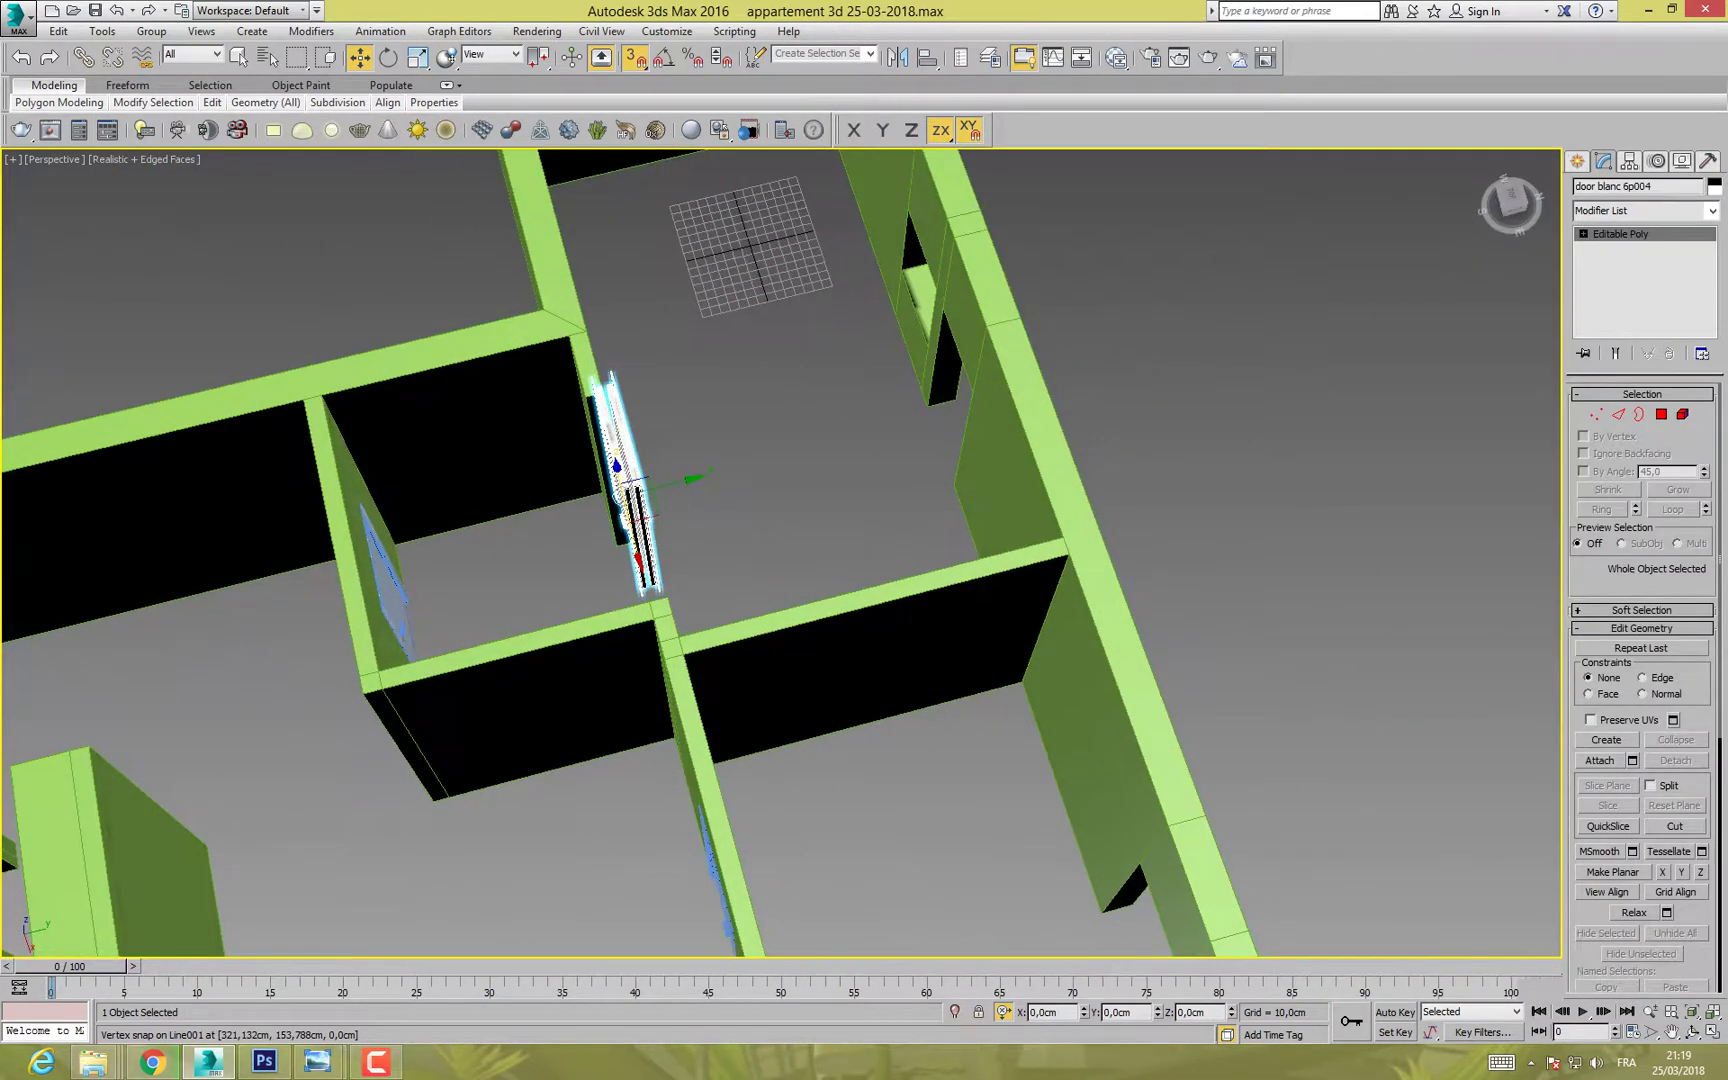
scroll(620, 540, up, 5)
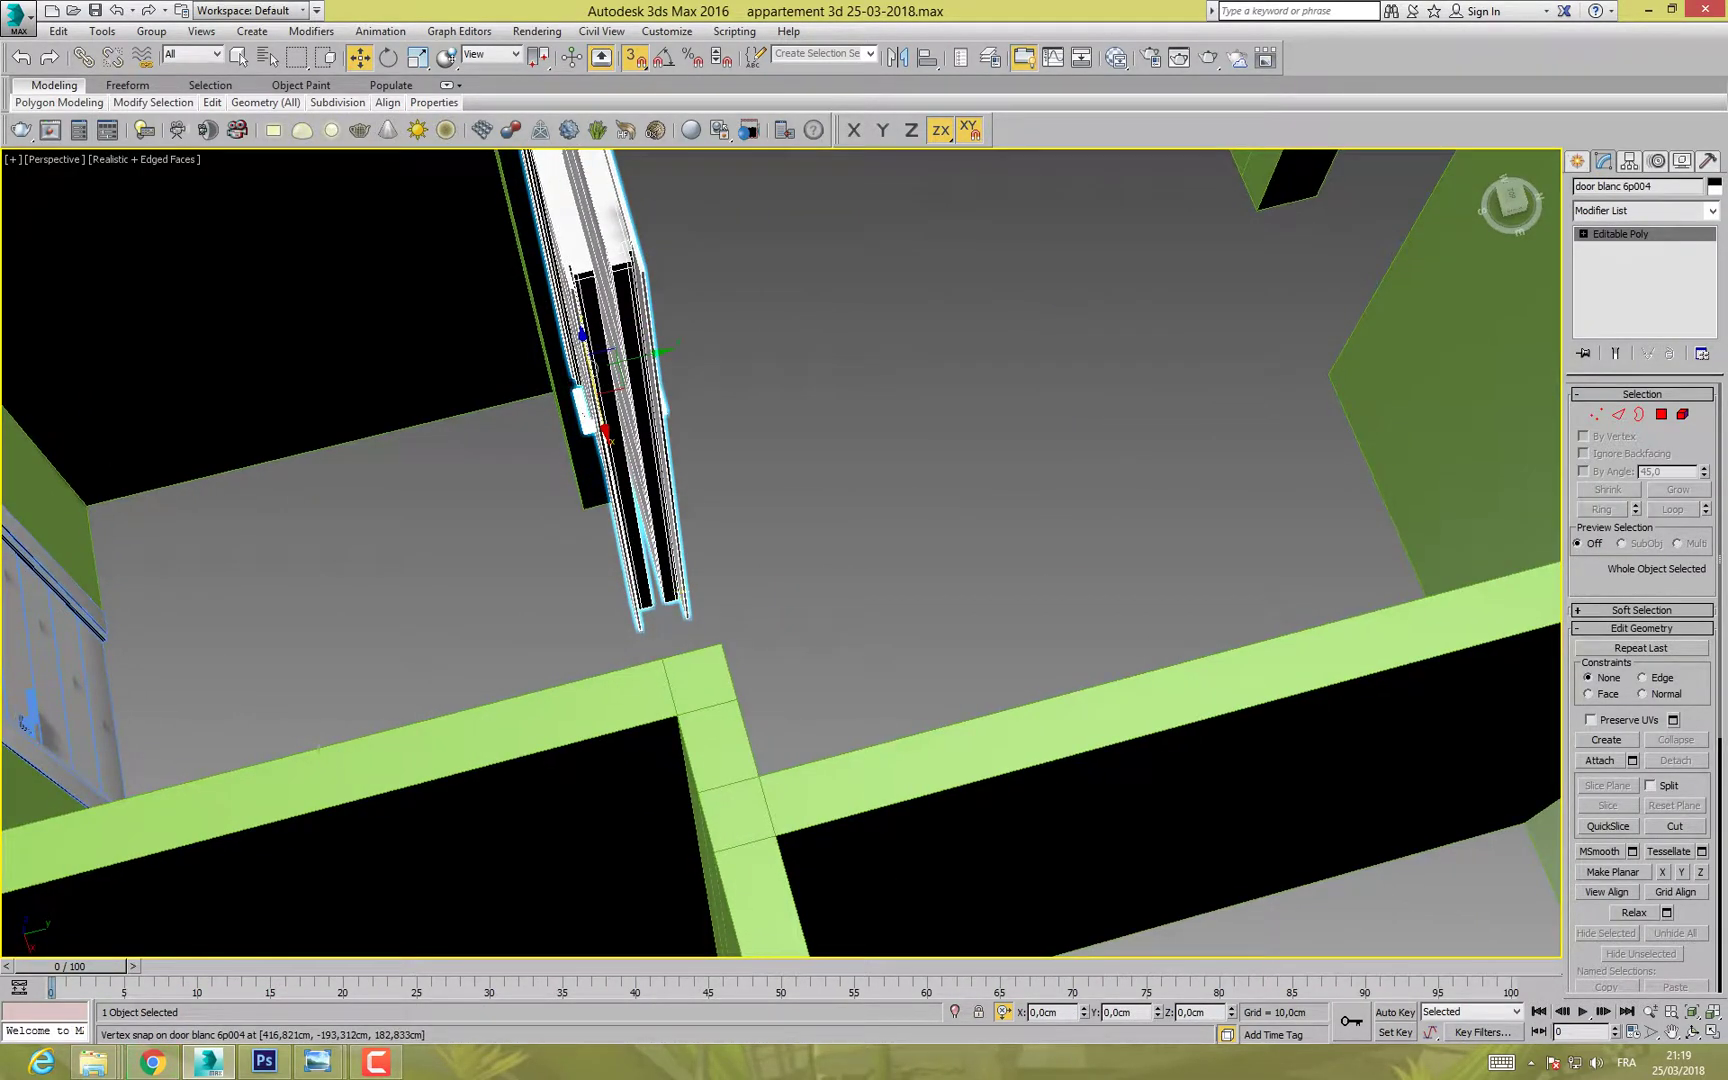
mouse_move(676, 598)
mouse_down()
mouse_move(1010, 436)
mouse_move(1292, 397)
mouse_move(1328, 375)
mouse_up()
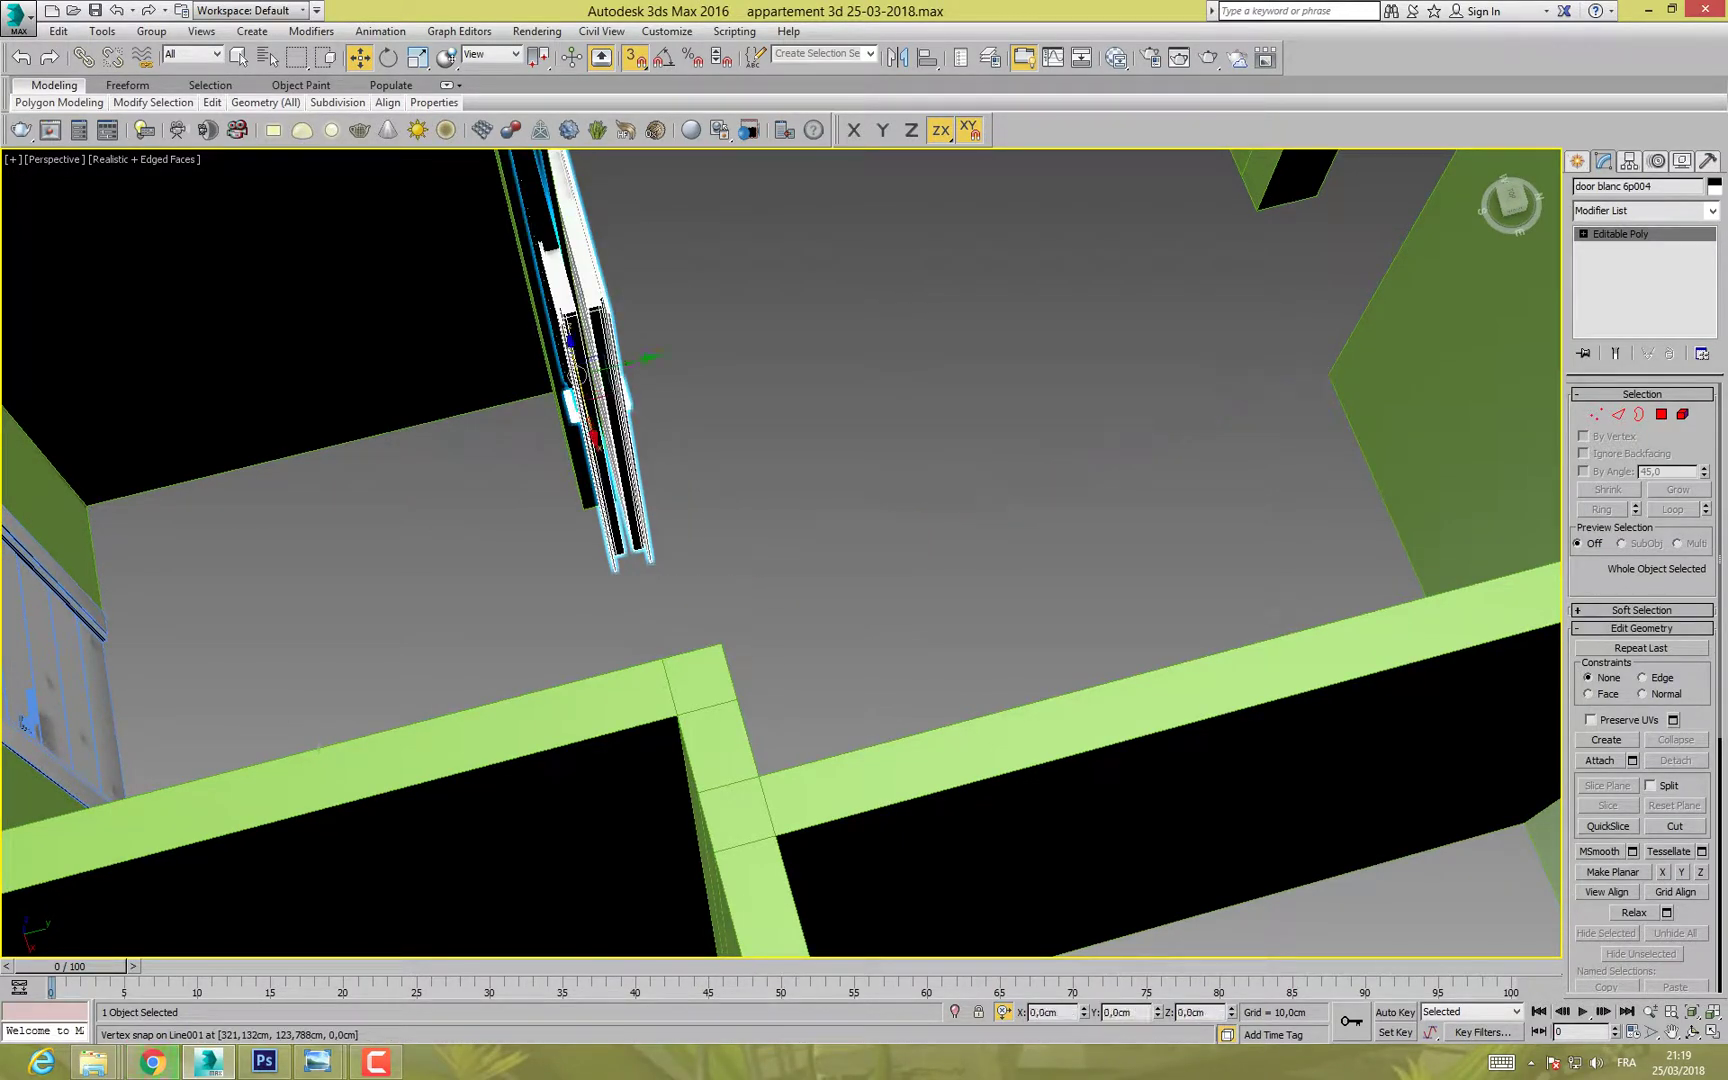
drag(577, 375, 1310, 376)
Step: Shift the door copy on Y so it fits the thickness of the exterior wall at its doorway
scroll(1283, 305, up, 2)
alt+middle_drag(1283, 305, 1170, 310)
scroll(995, 535, up, 4)
alt+middle_drag(965, 528, 985, 537)
drag(1033, 566, 1003, 545)
scroll(1003, 545, down, 4)
alt+middle_drag(1003, 545, 1120, 510)
alt+middle_drag(996, 693, 722, 597)
scroll(897, 684, down, 3)
scroll(745, 570, down, 3)
alt+middle_drag(845, 570, 735, 515)
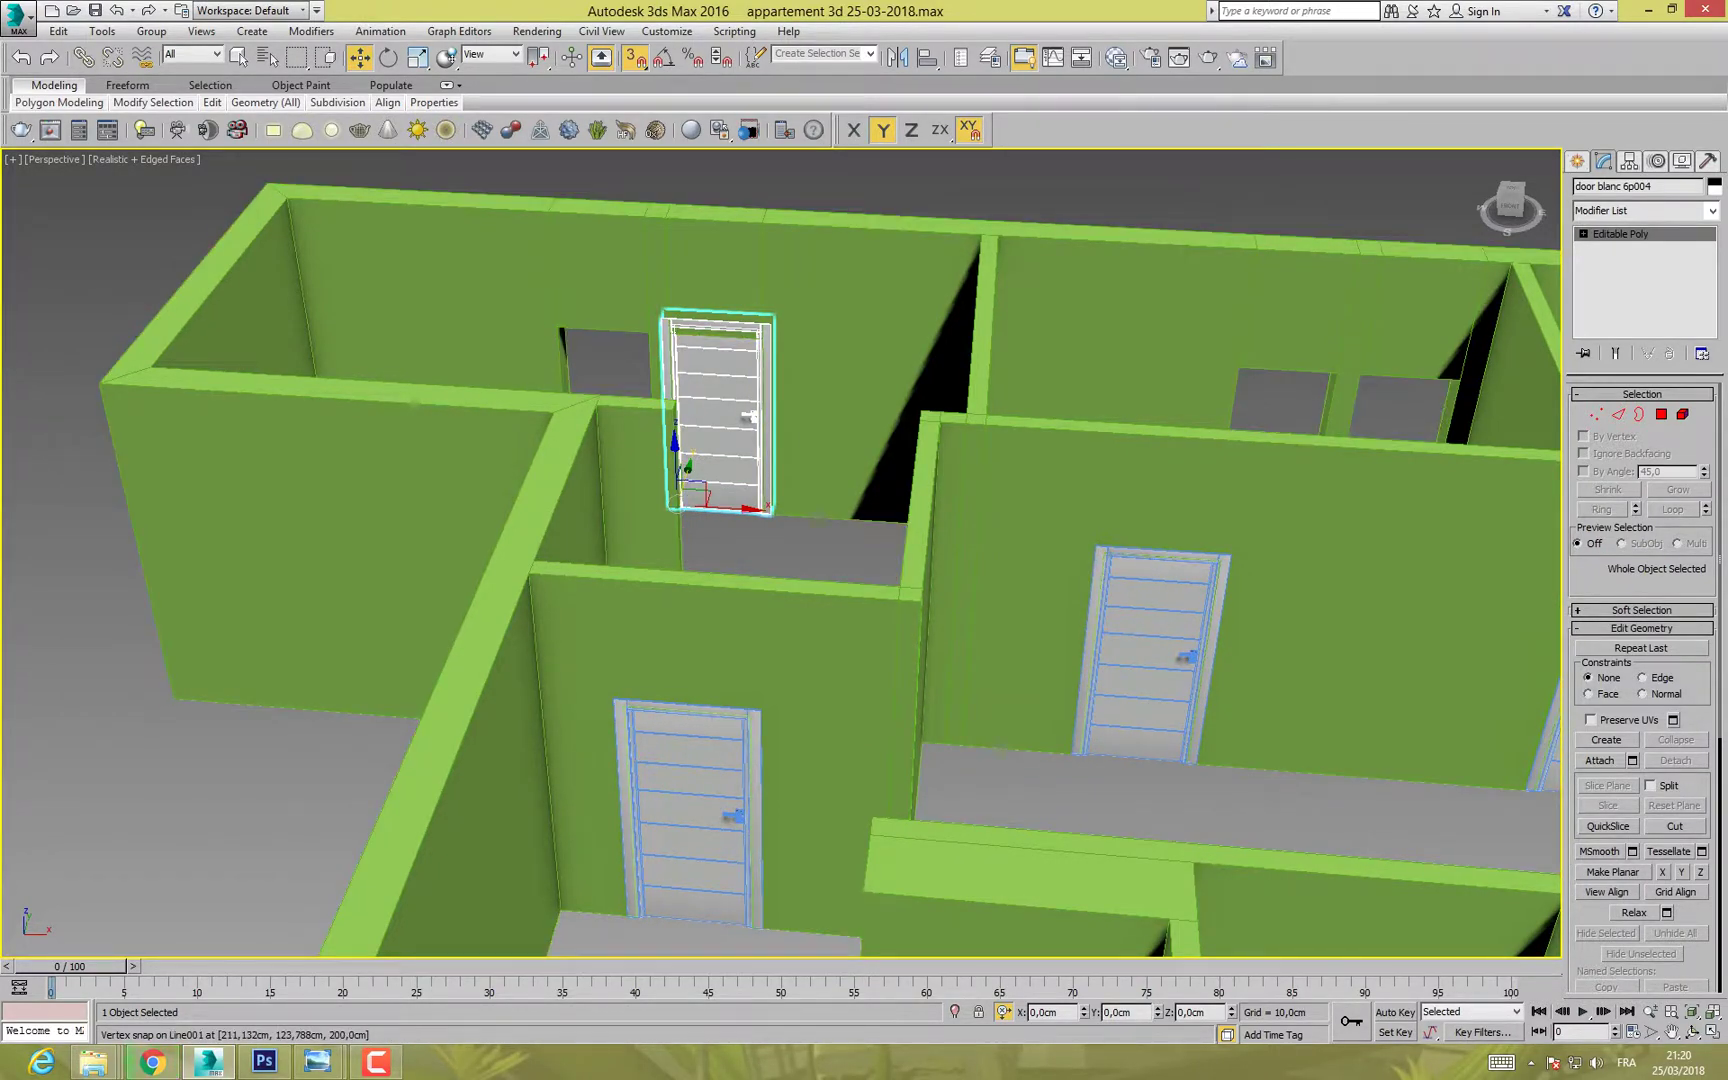
Step: Select the 16 top vertices of the door and window openings in that exterior wall and raise them 10 cm
click(1245, 345)
key(1)
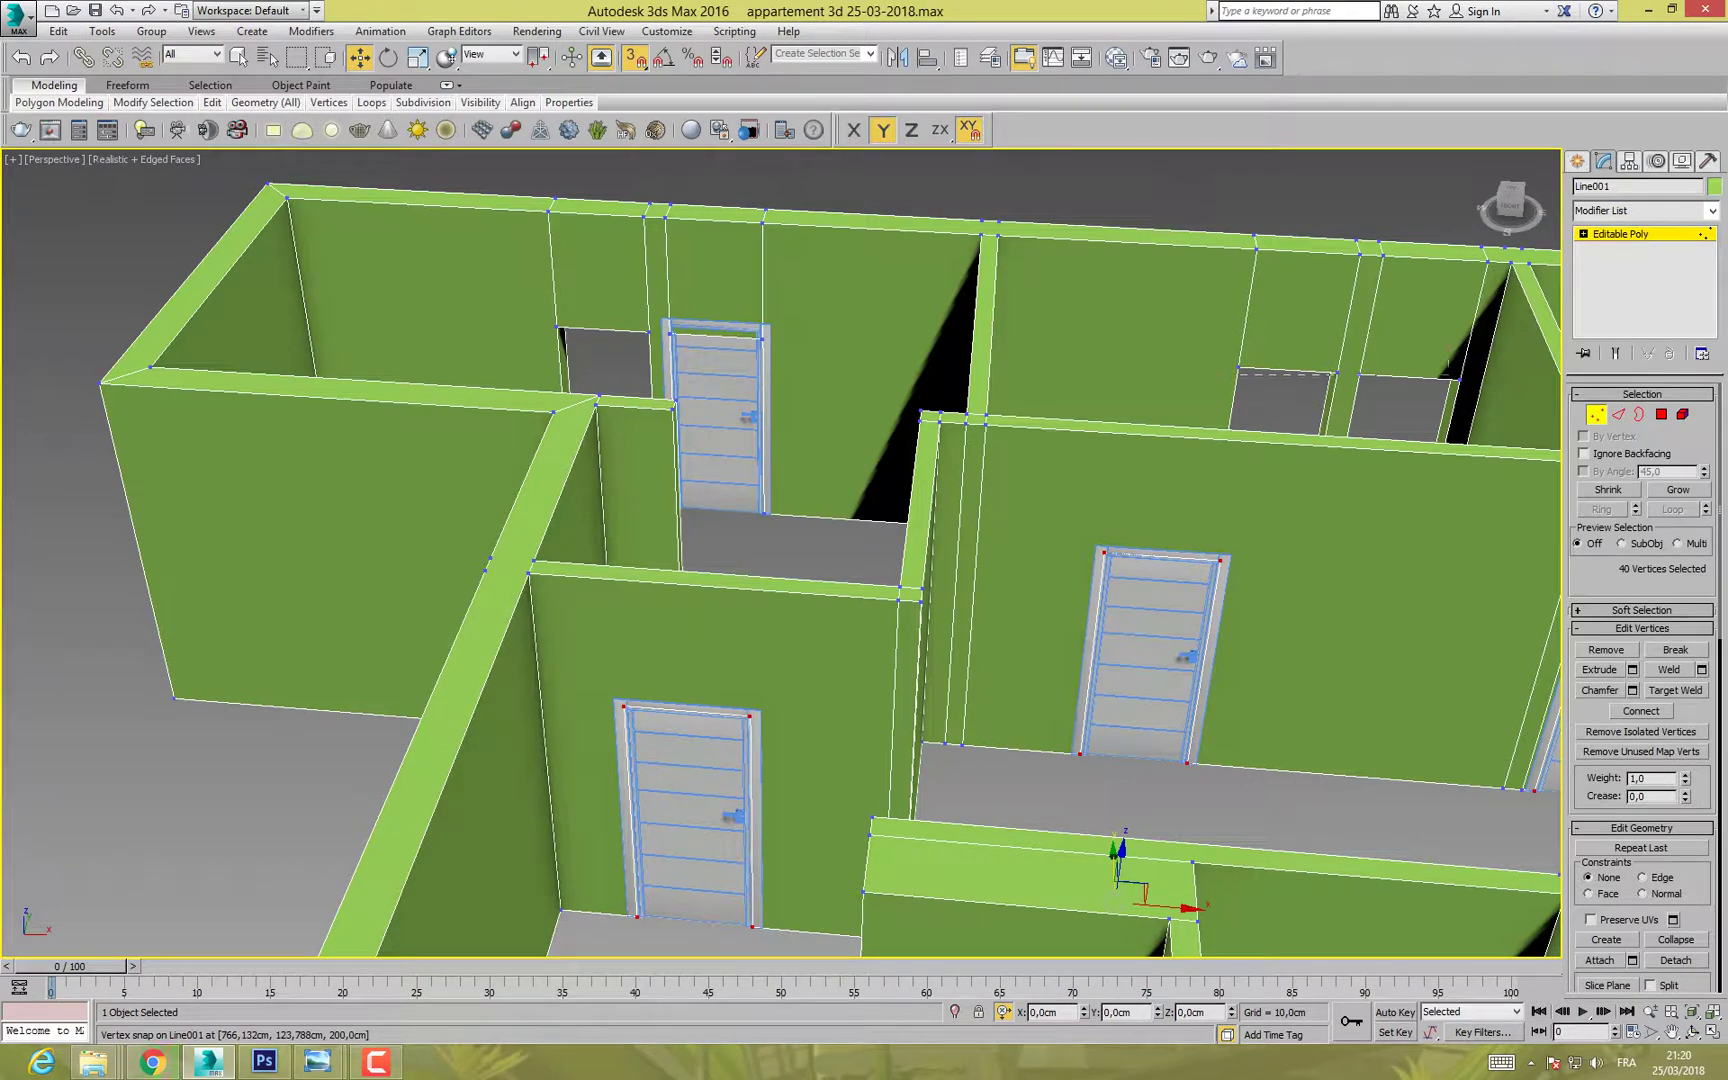
alt+middle_drag(1400, 470, 708, 435)
alt+middle_drag(708, 435, 812, 424)
scroll(939, 447, down, 5)
alt+middle_drag(939, 447, 1110, 680)
scroll(1170, 560, up, 4)
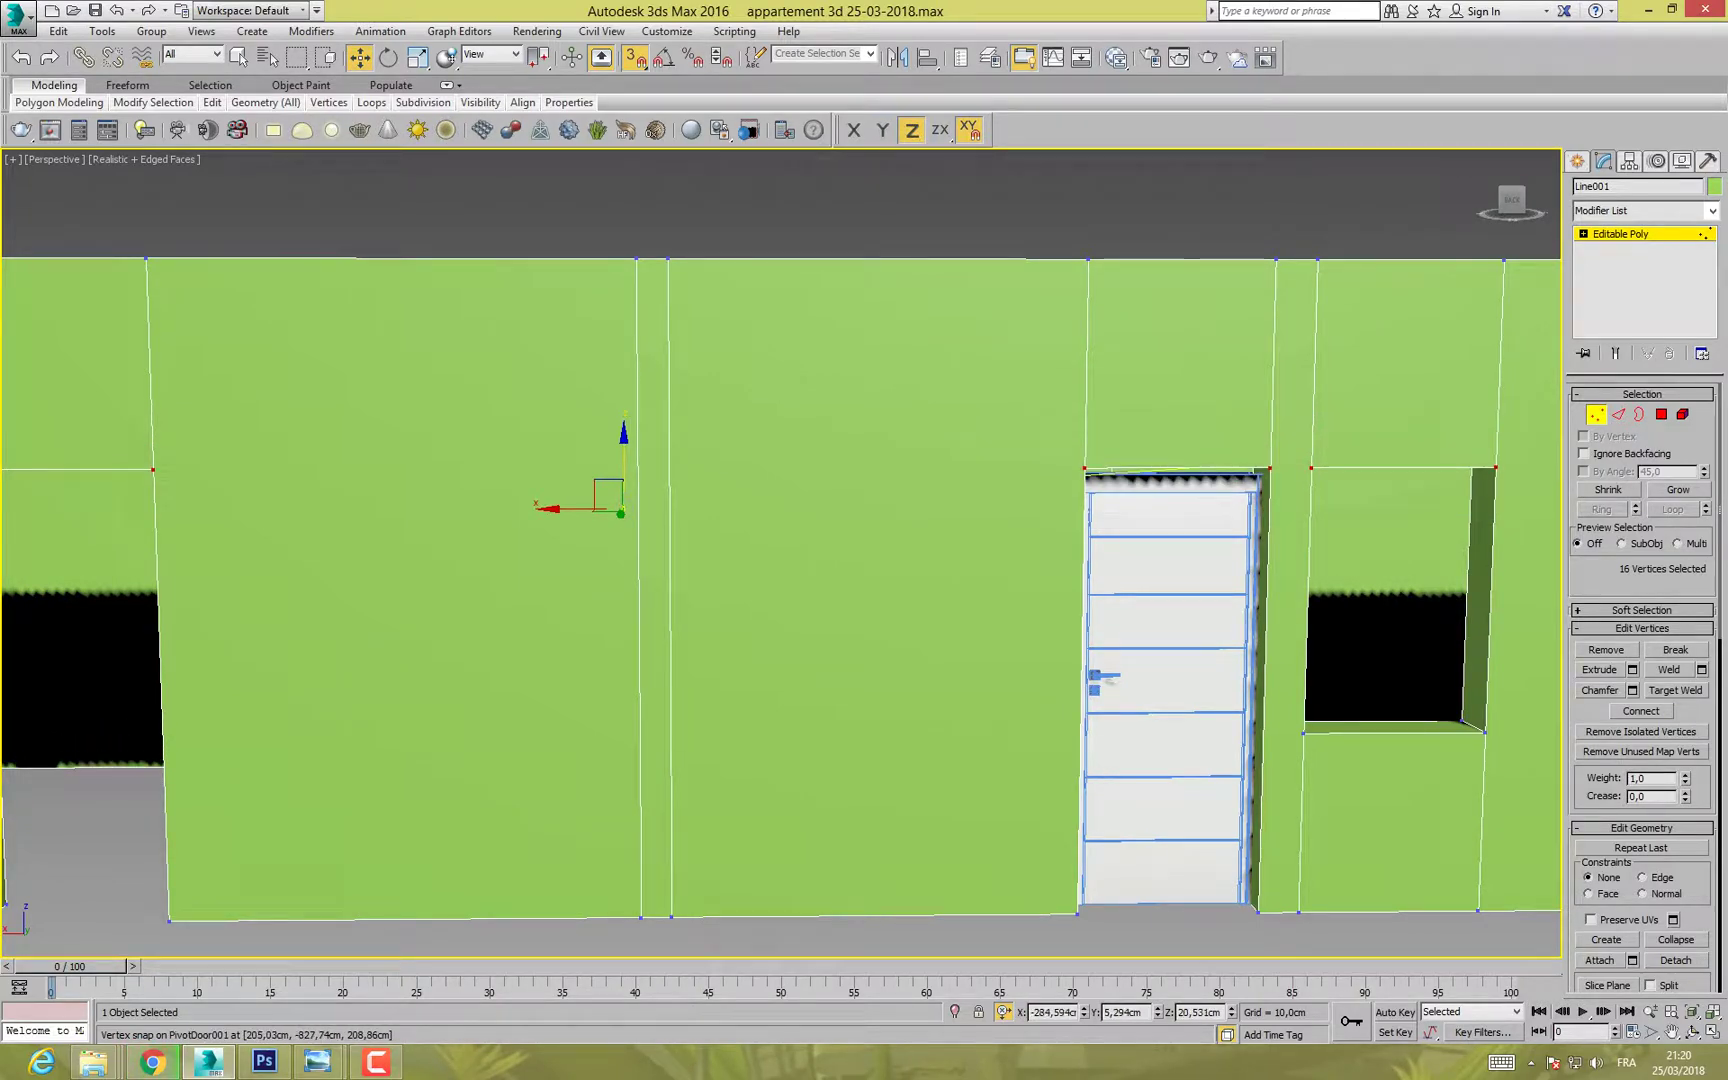
alt+middle_drag(1105, 677, 1090, 640)
middle_drag(624, 504, 721, 783)
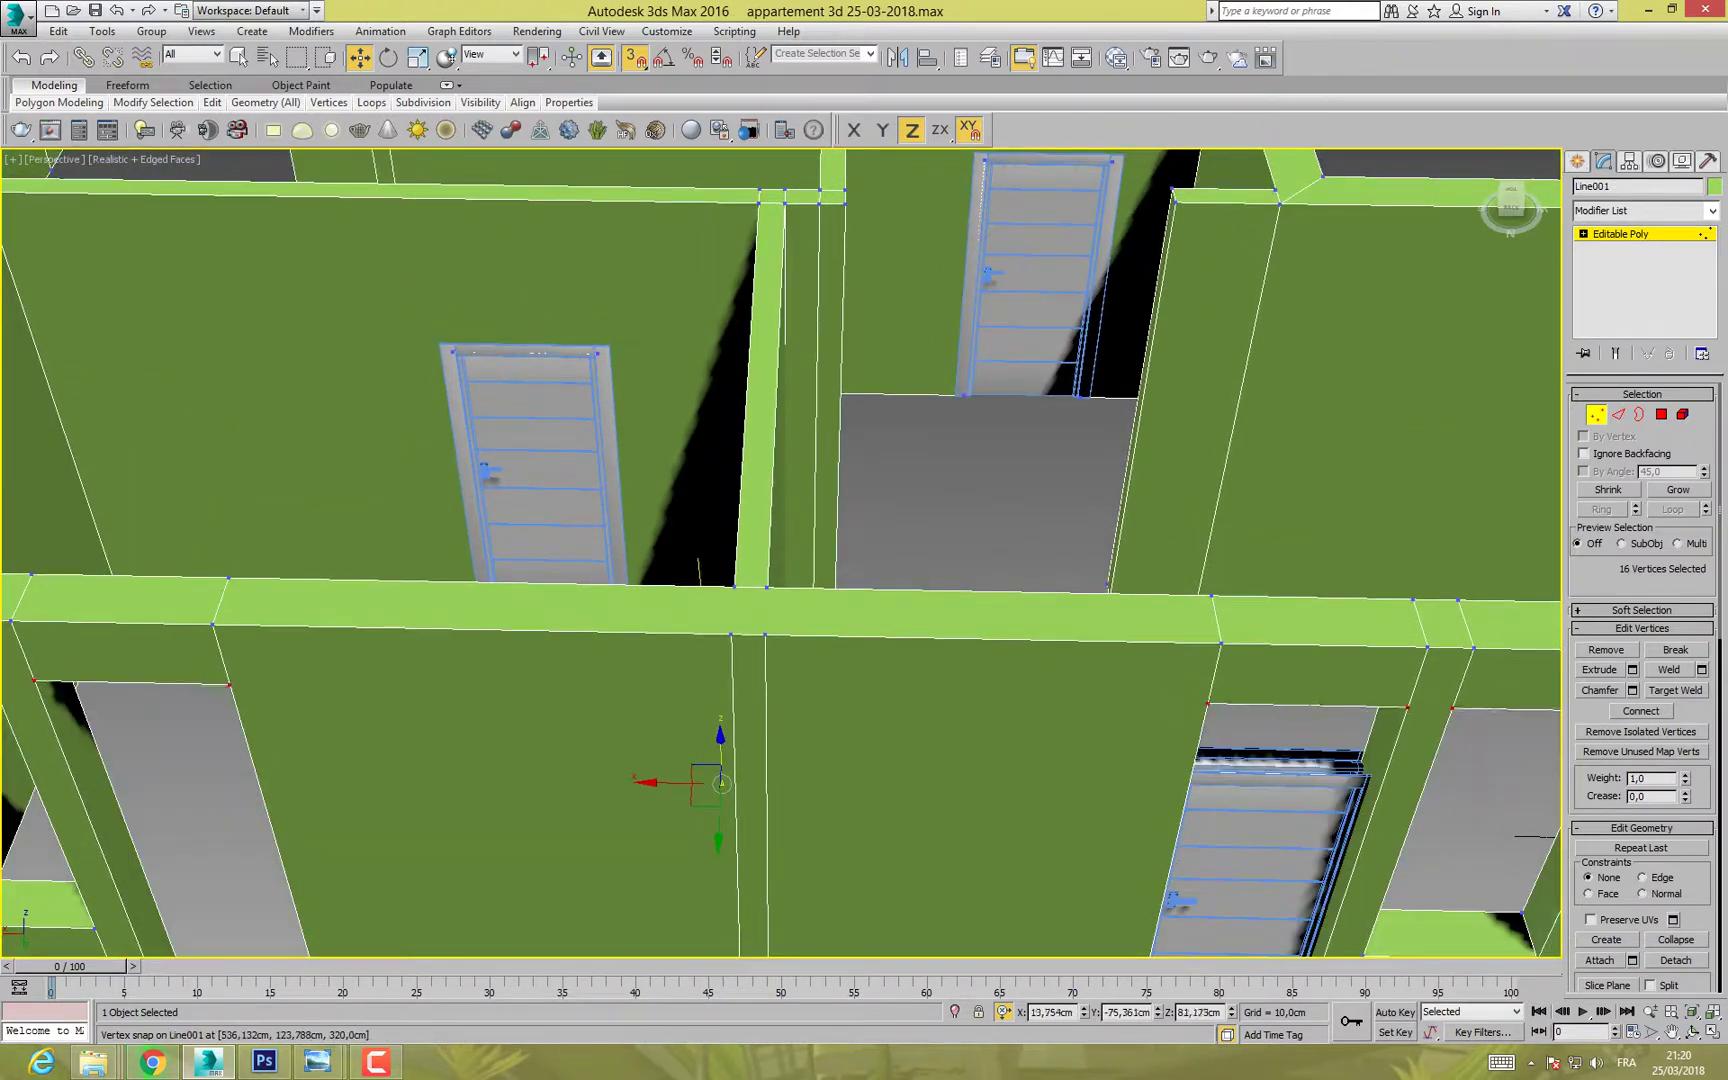
scroll(735, 515, down, 8)
drag(760, 484, 778, 290)
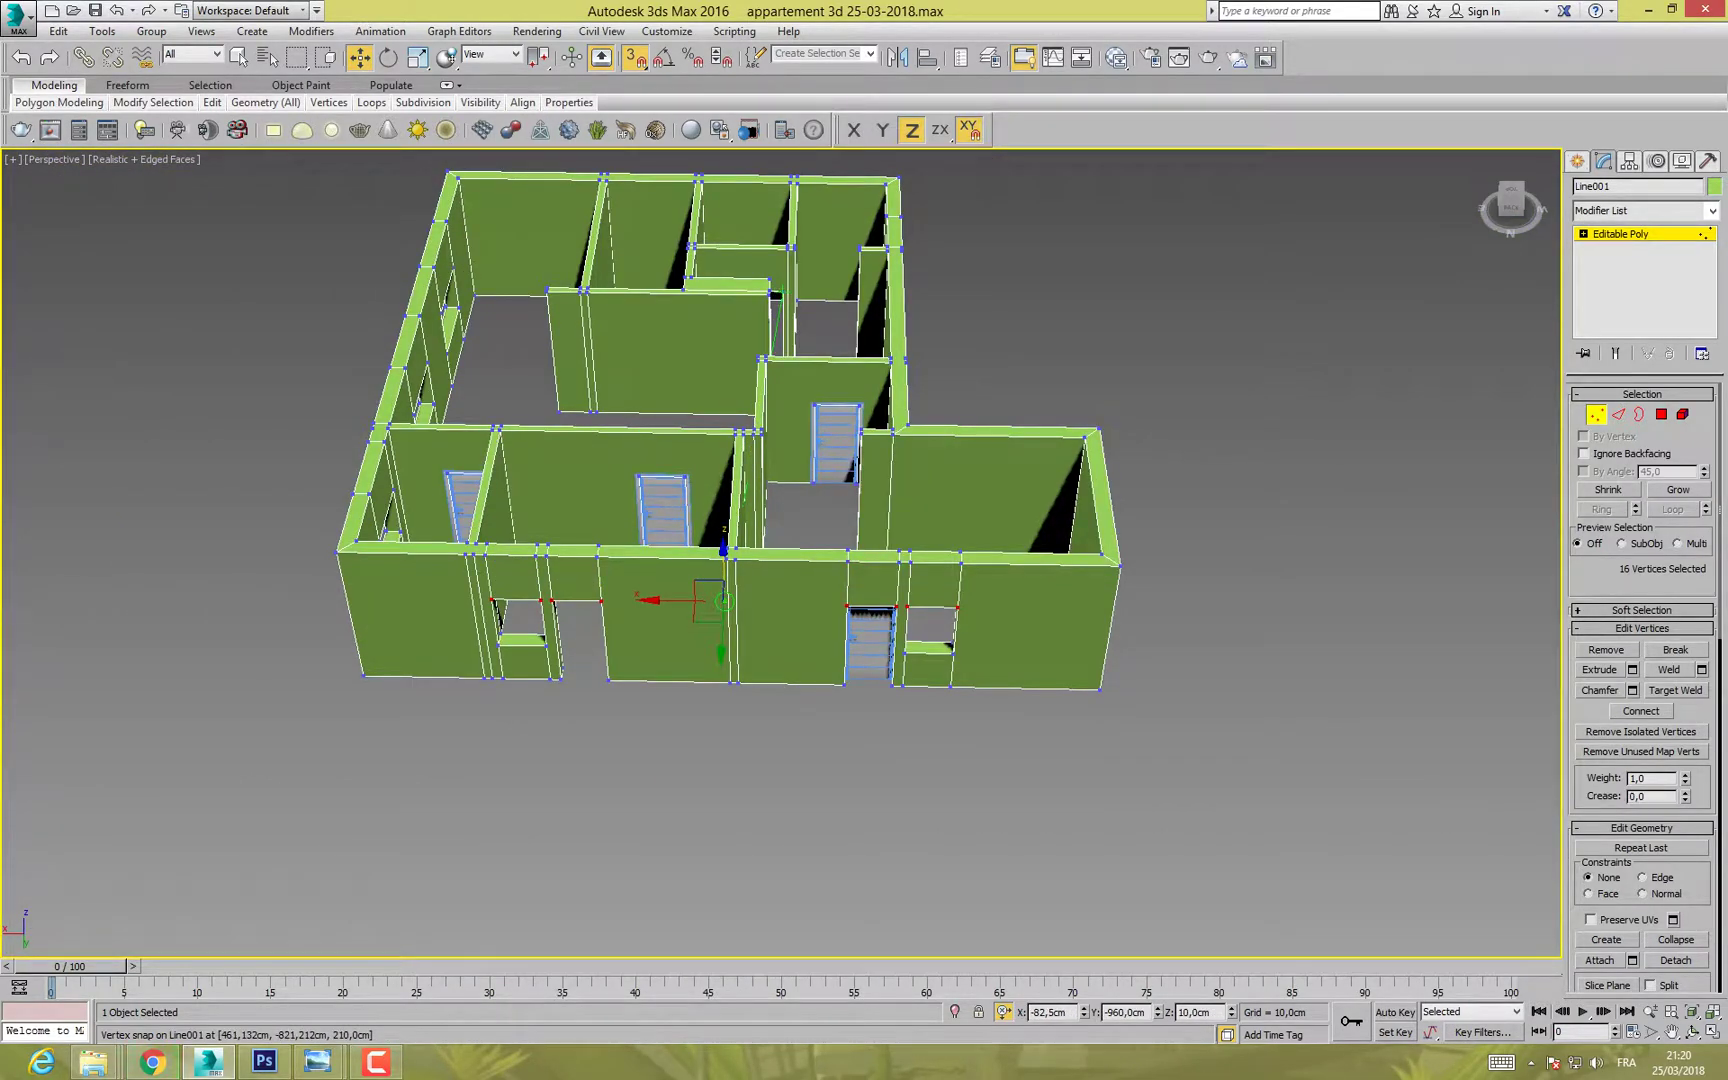
Step: Clear the vertex selection and leave vertex editing of the wall model
alt+middle_drag(950, 575, 925, 455)
scroll(830, 462, up, 5)
middle_drag(805, 475, 1000, 695)
scroll(1200, 500, down, 4)
middle_drag(796, 524, 848, 646)
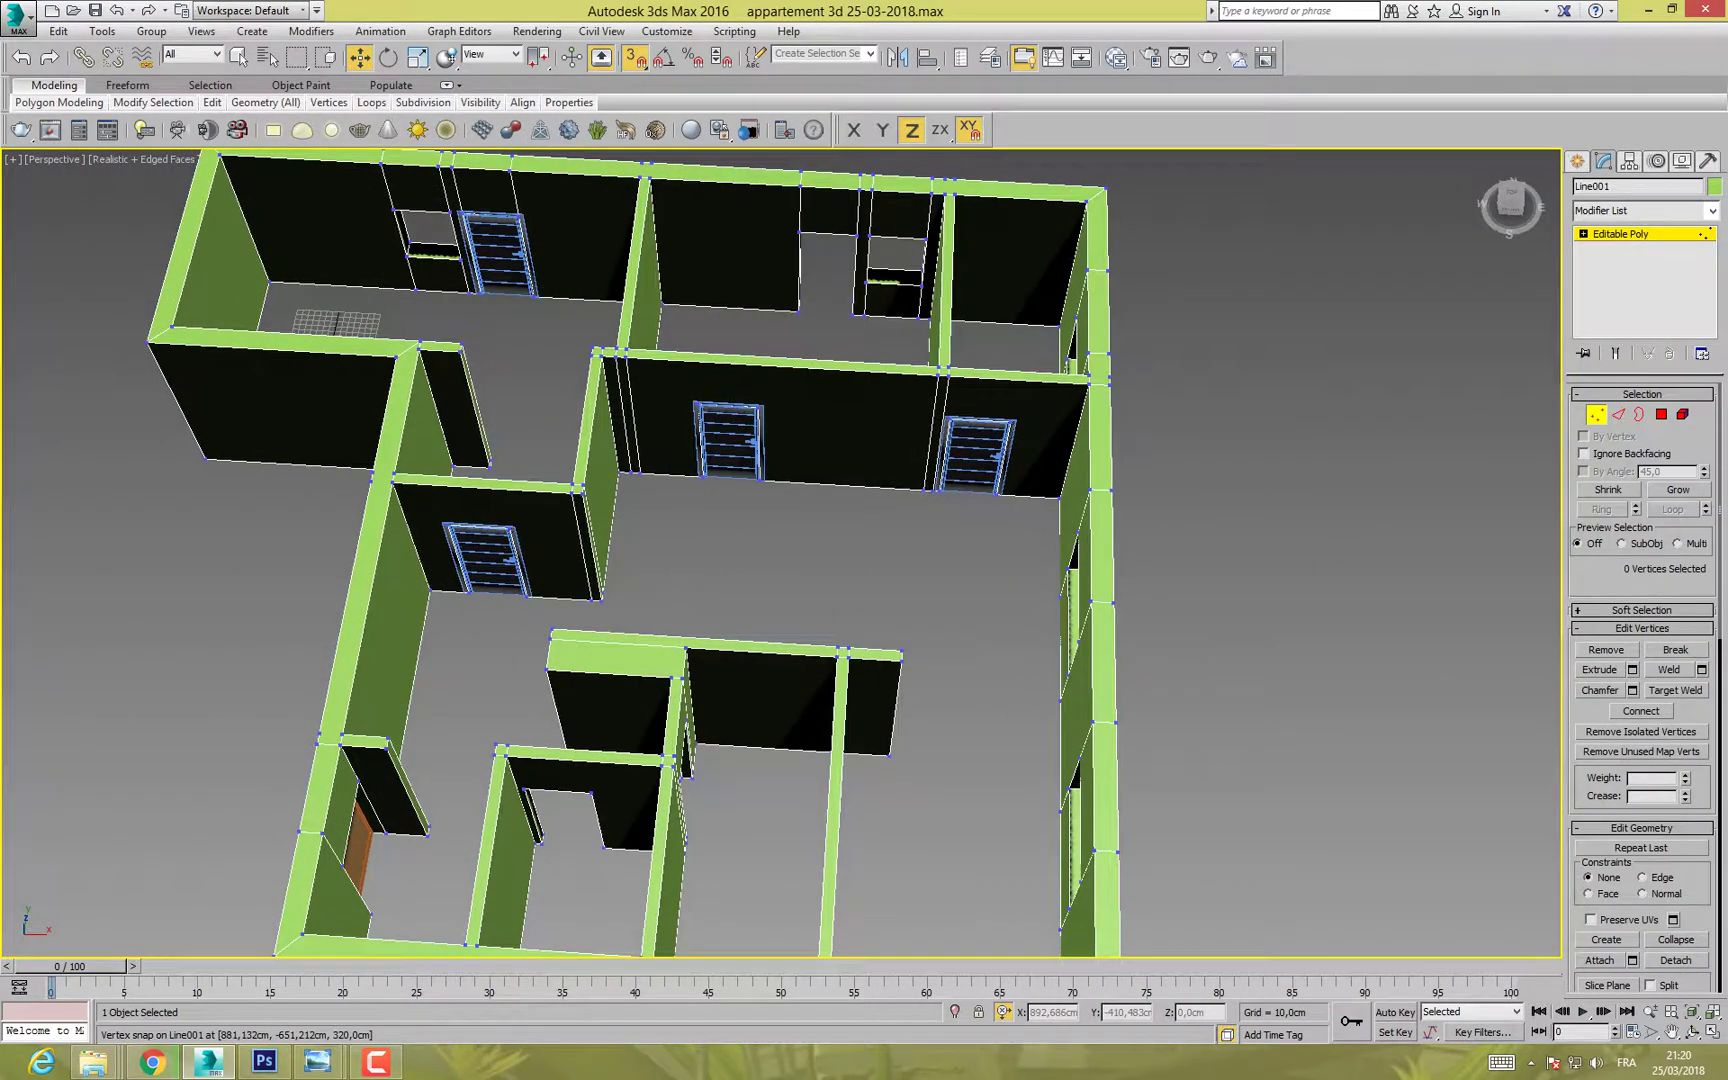
key(1)
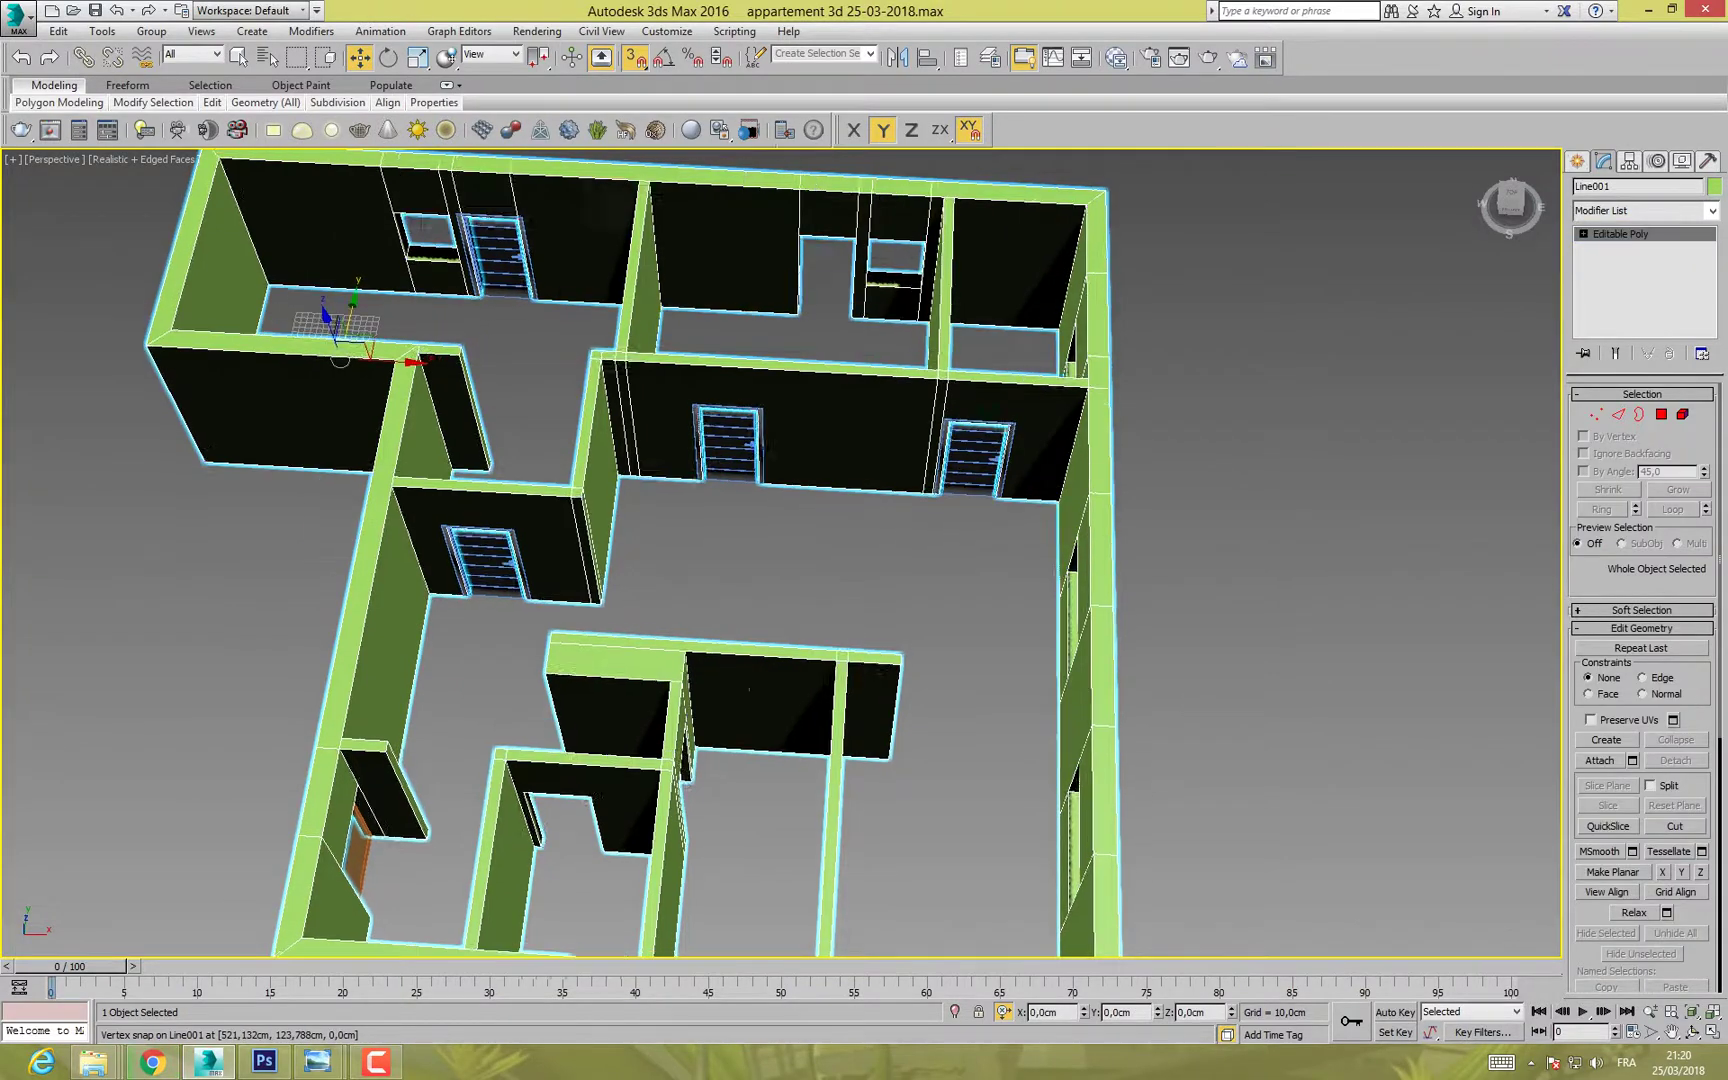
Step: Copy the exterior wall's door along X to the wall's second doorway, snap it into place and deselect it
middle_drag(652, 303, 790, 435)
scroll(630, 397, up, 5)
click(620, 350)
shift+drag(574, 428, 1250, 466)
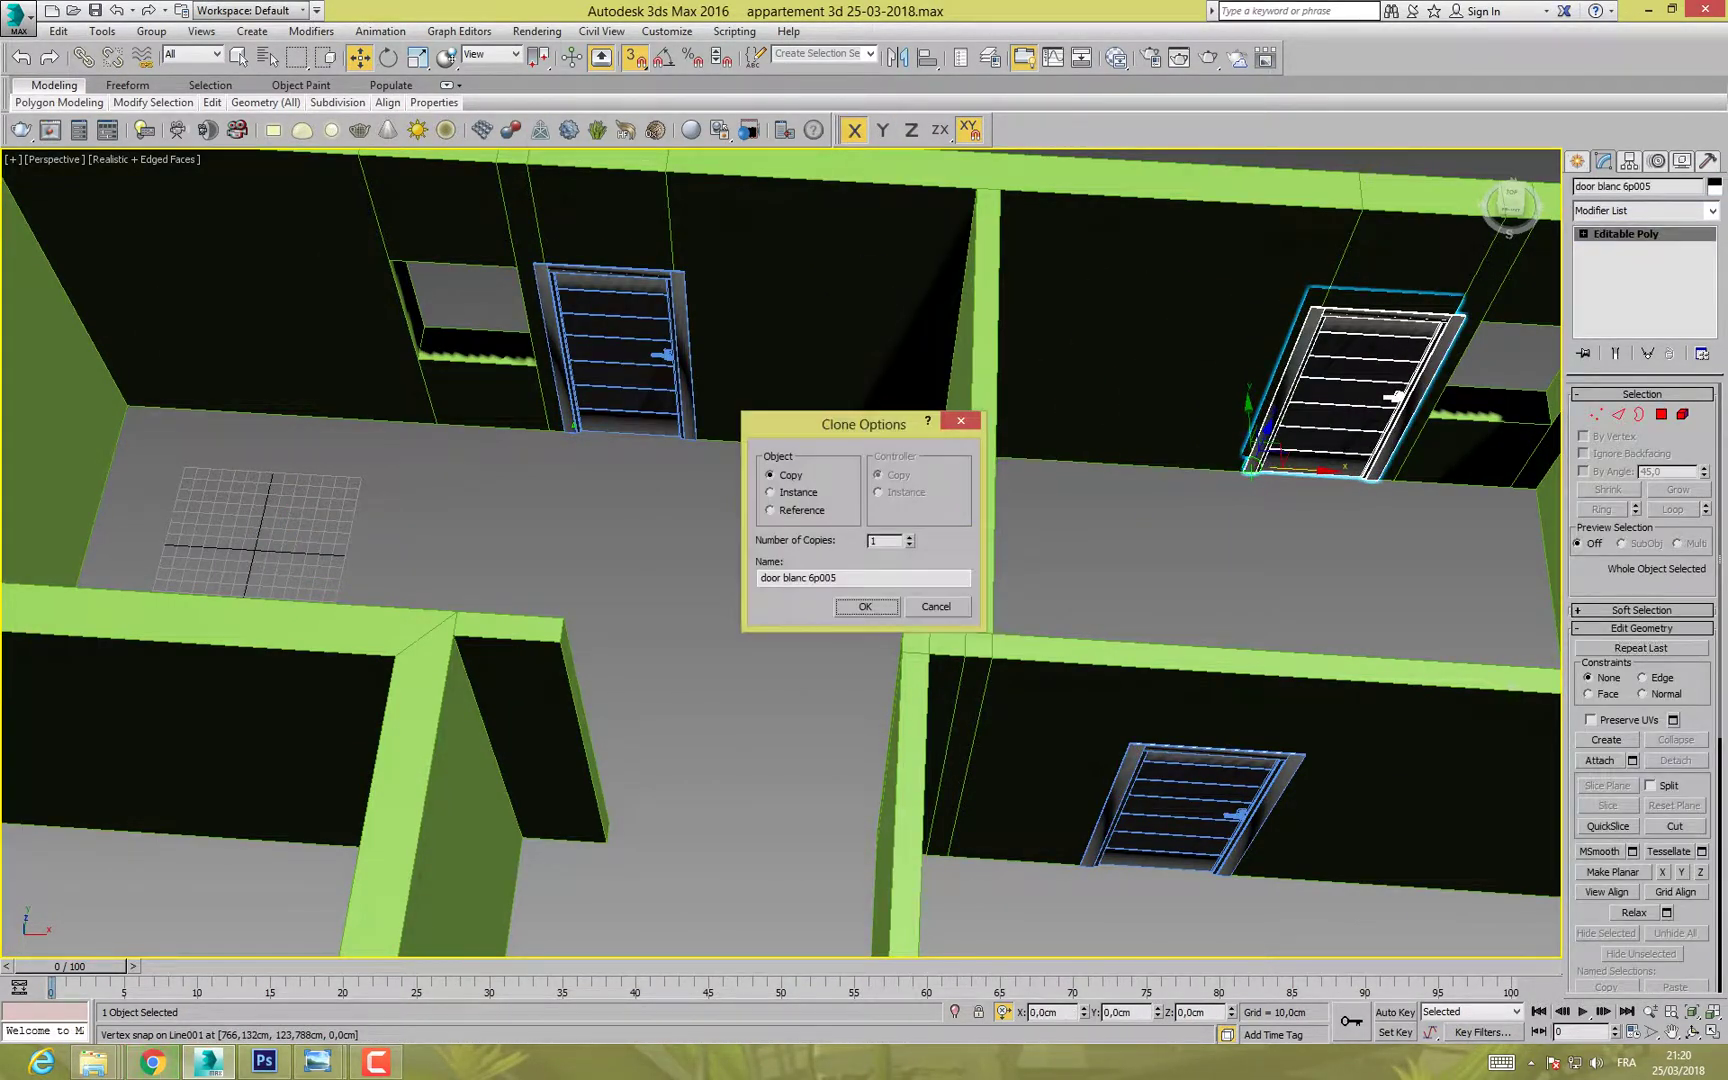
click(866, 606)
scroll(1100, 450, up, 6)
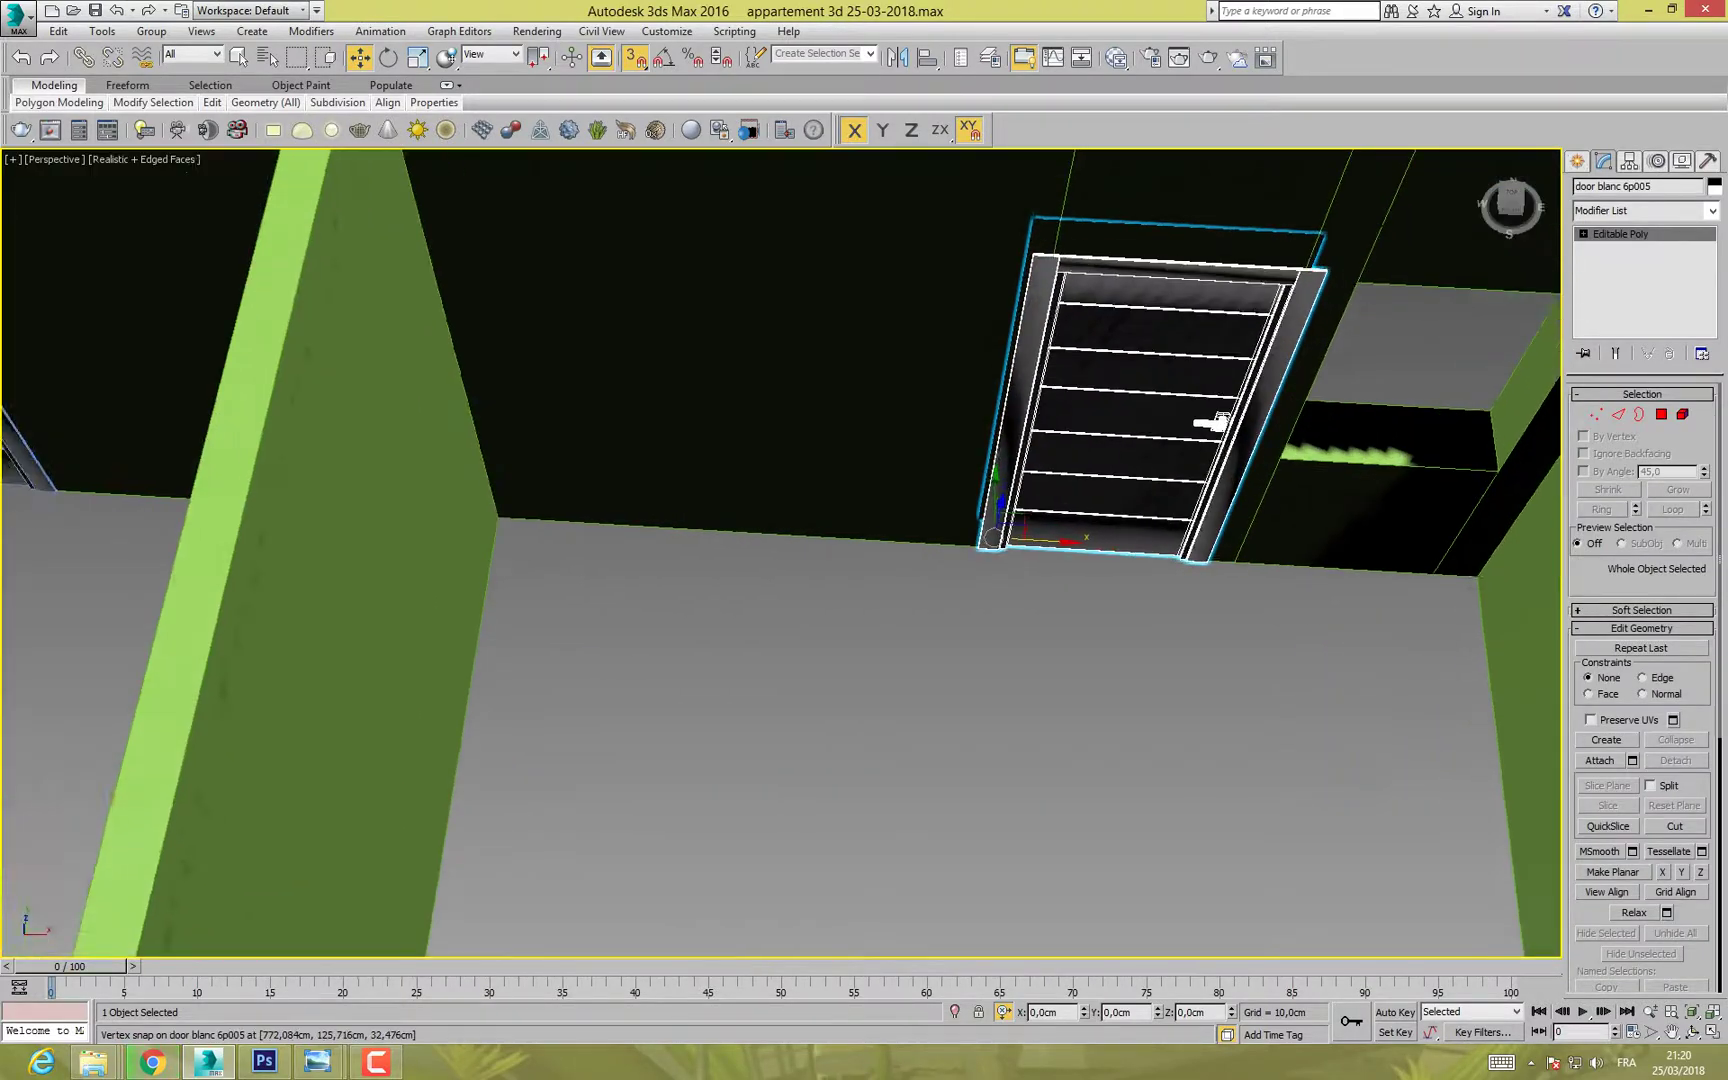
mouse_move(990, 543)
mouse_down()
mouse_move(1055, 547)
mouse_move(989, 549)
mouse_up()
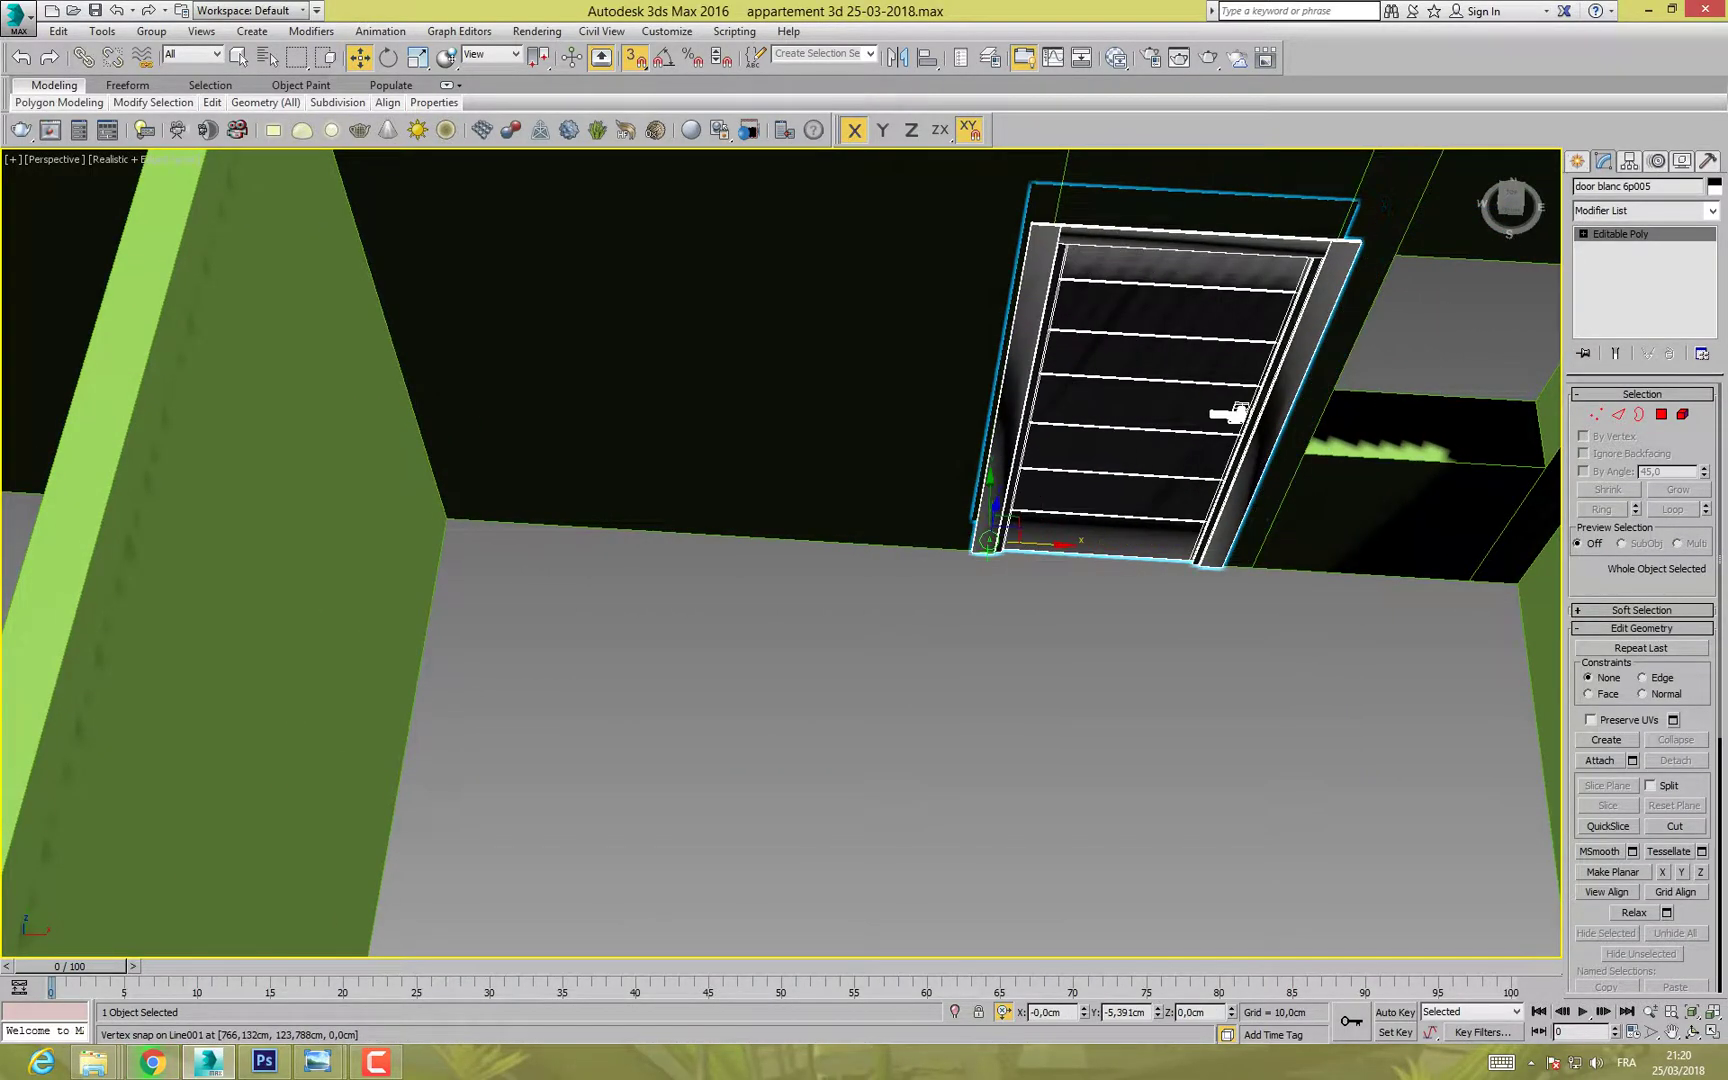
key(ctrl+d)
scroll(1236, 405, down, 10)
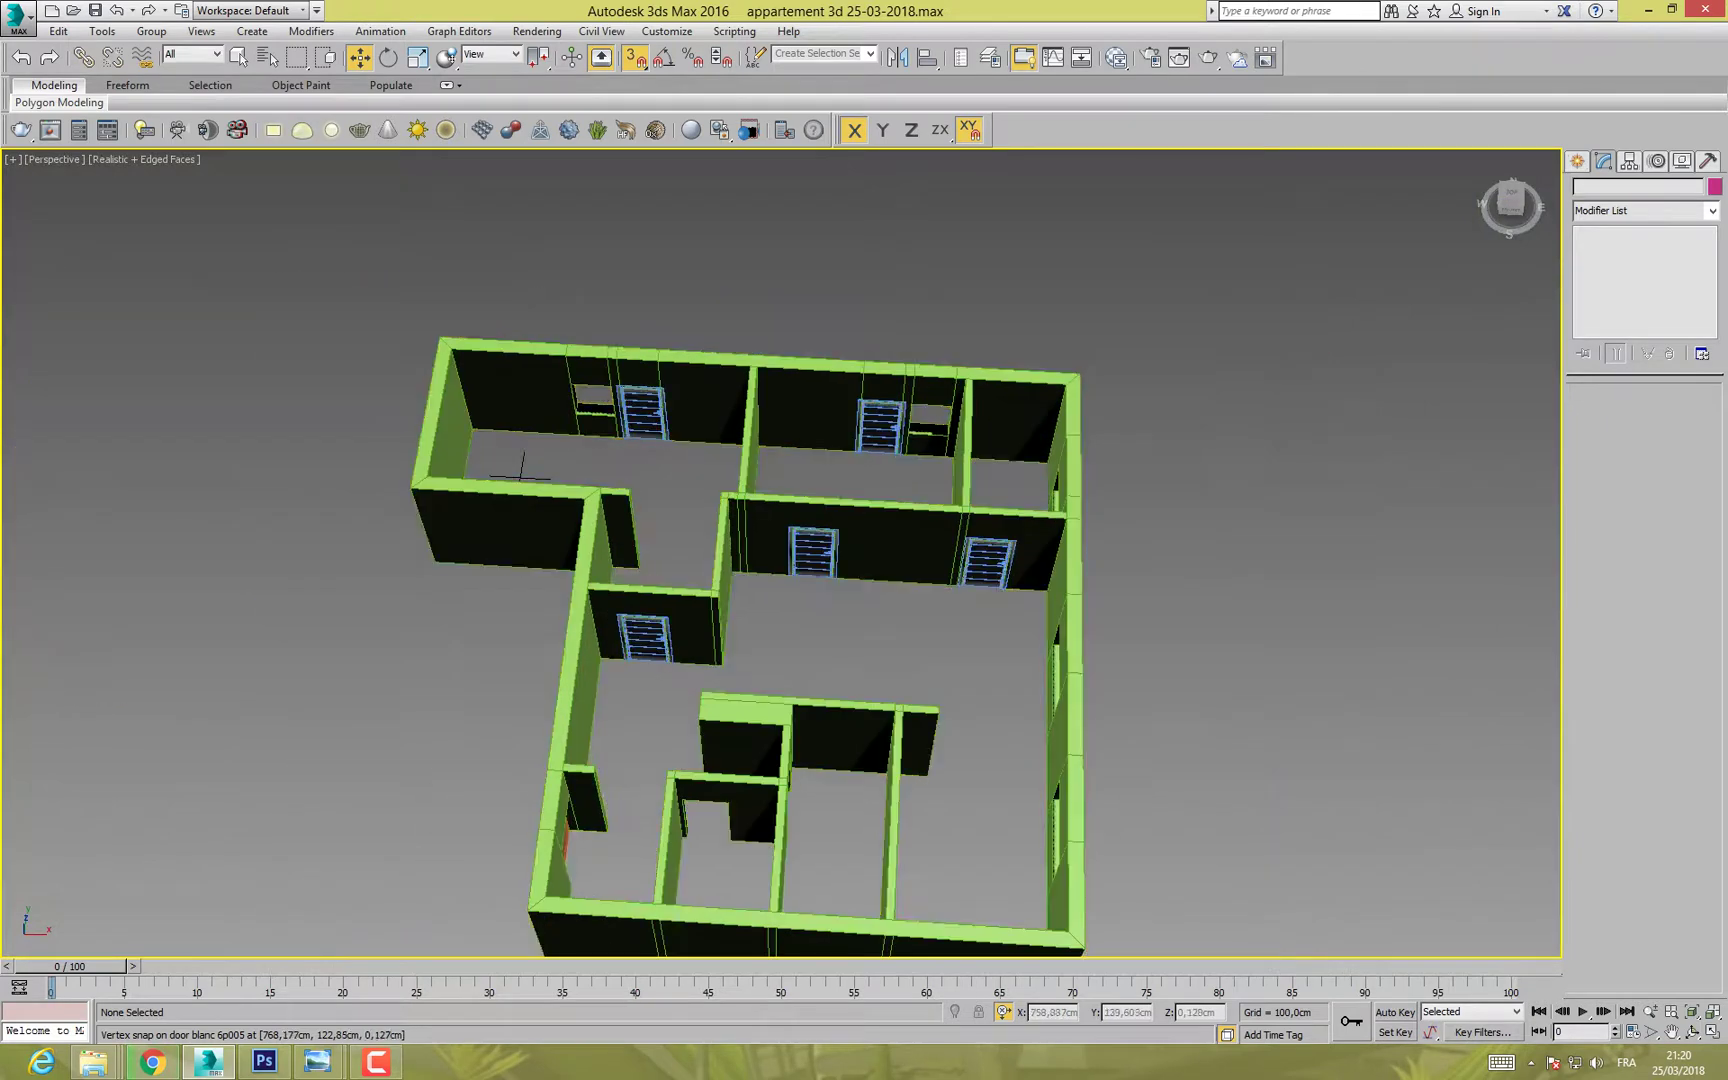
Step: Copy the white door from the short entrance partition over to the inner partition doorway beside the small rooms
alt+middle_drag(521, 470, 983, 355)
alt+middle_drag(940, 640, 721, 586)
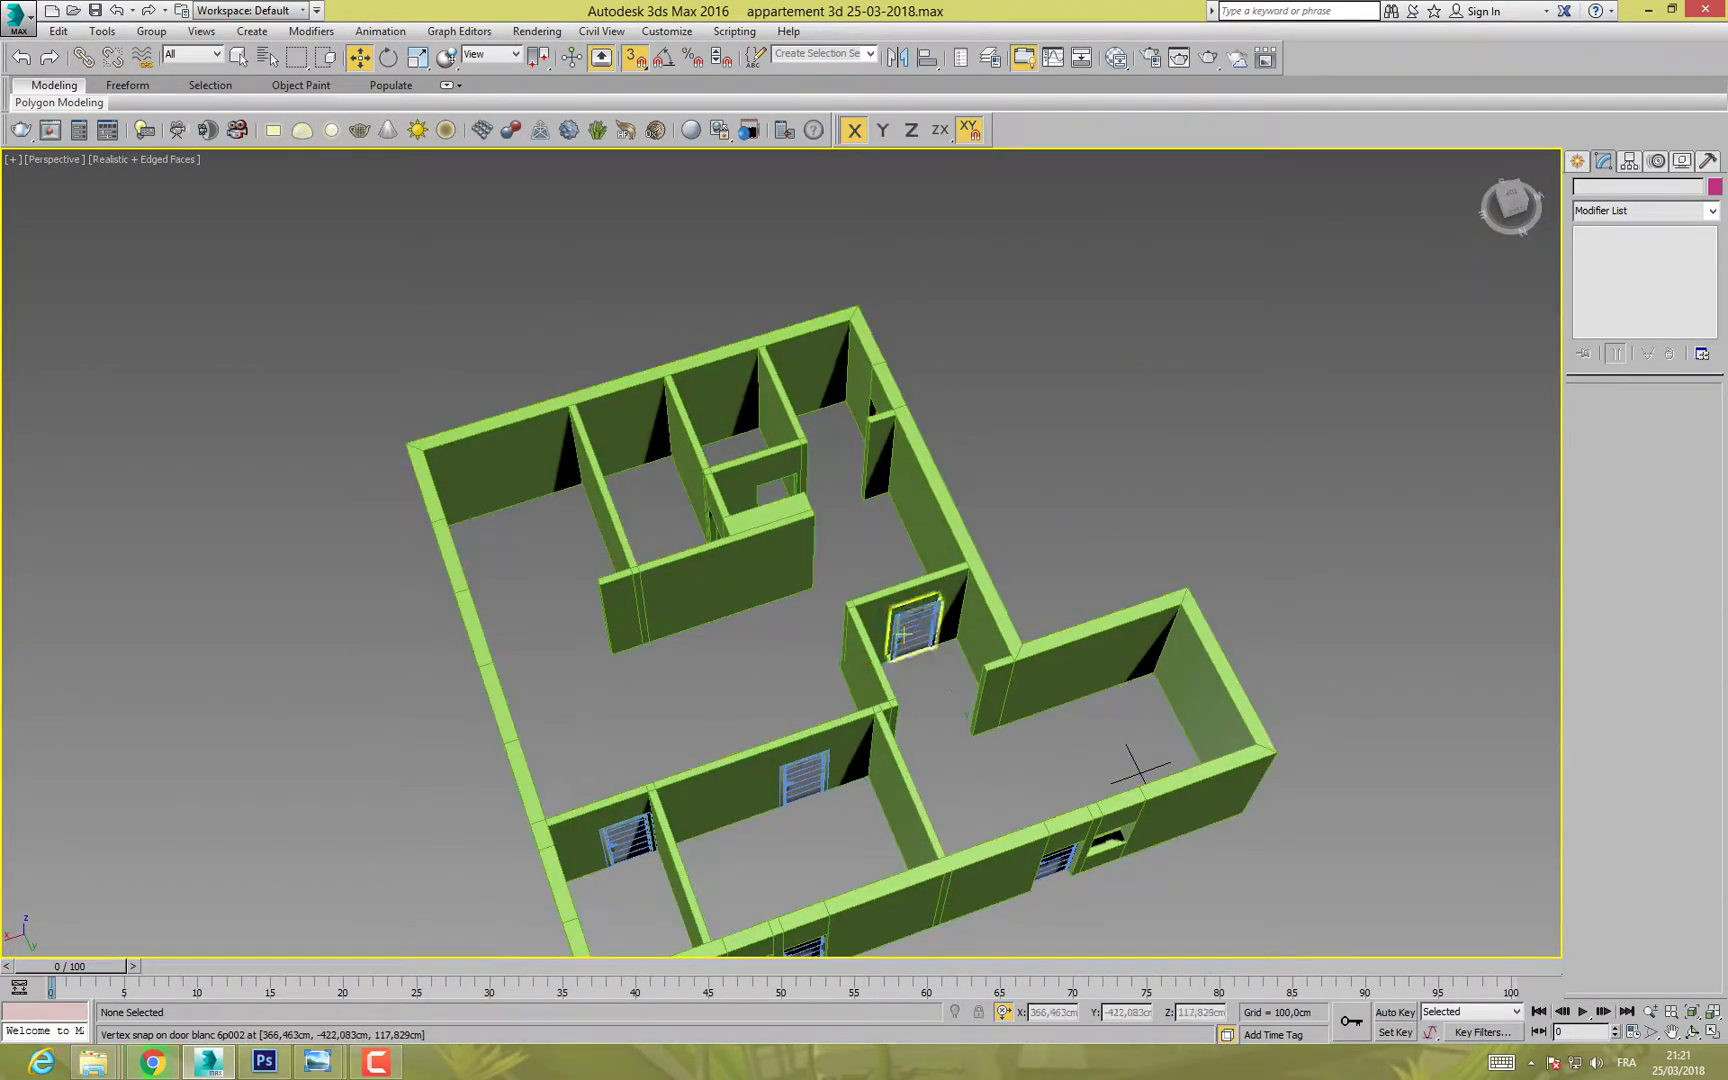
click(914, 634)
mouse_move(914, 632)
shift+mouse_down()
mouse_move(795, 572)
mouse_move(794, 512)
shift+mouse_up()
key(Return)
Step: Move the new door copy to the small rooms' partition and snap its bottom corner to the edge of the doorway
mouse_move(797, 525)
middle_down()
mouse_move(776, 700)
mouse_move(719, 642)
mouse_move(650, 730)
middle_up()
scroll(742, 688, up, 5)
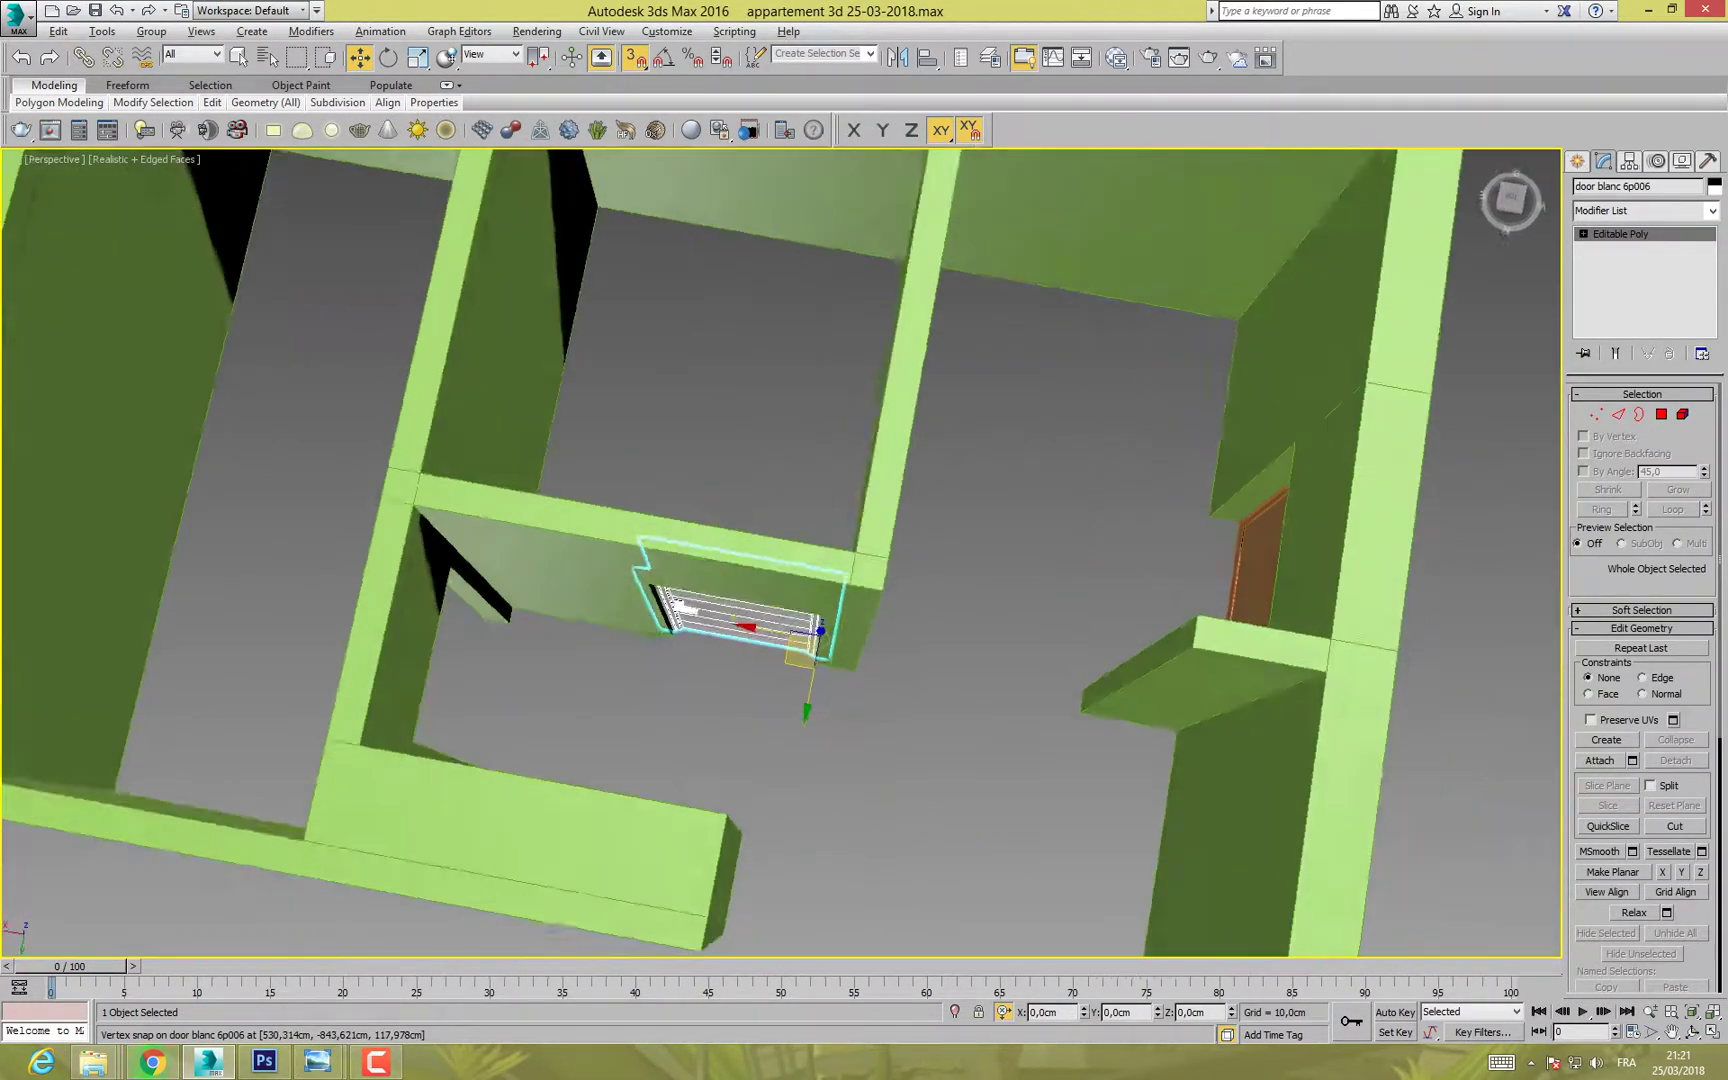
scroll(830, 678, up, 2)
scroll(830, 678, up, 1)
drag(804, 694, 781, 785)
alt+middle_drag(781, 785, 690, 700)
middle_drag(742, 815, 776, 691)
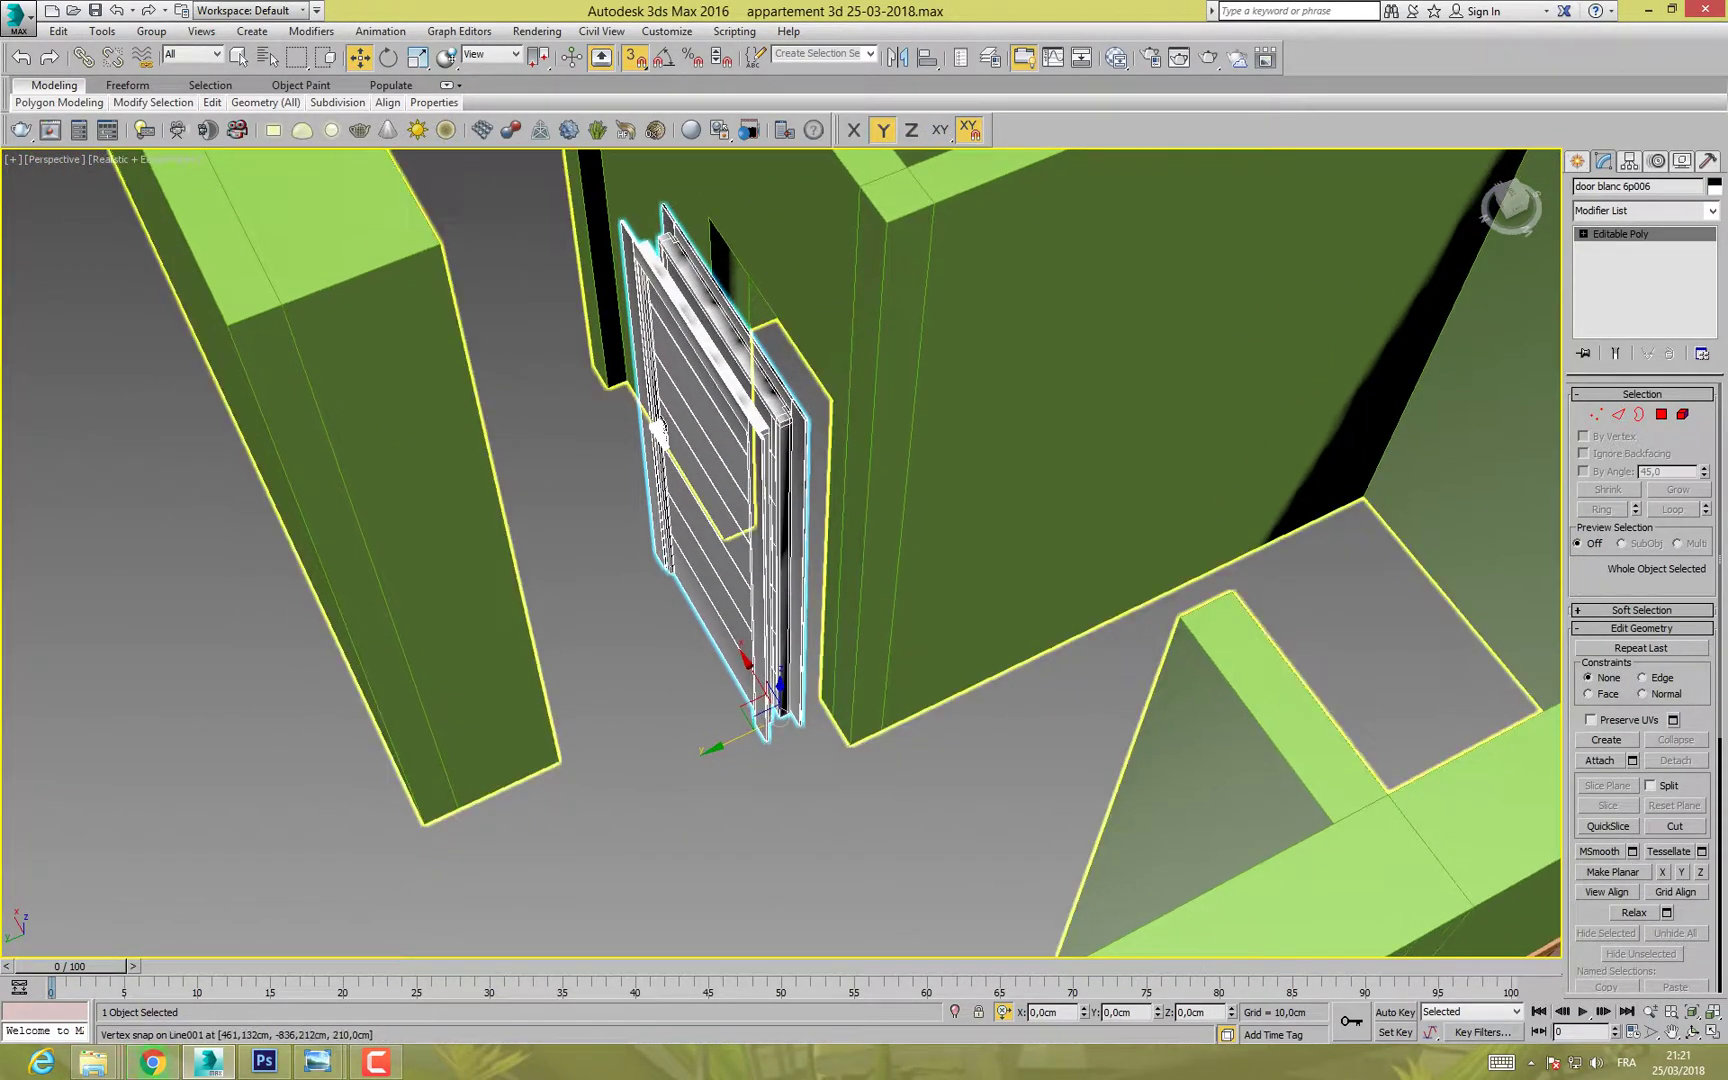
scroll(840, 370, down, 1)
scroll(840, 370, up, 1)
scroll(840, 410, up, 8)
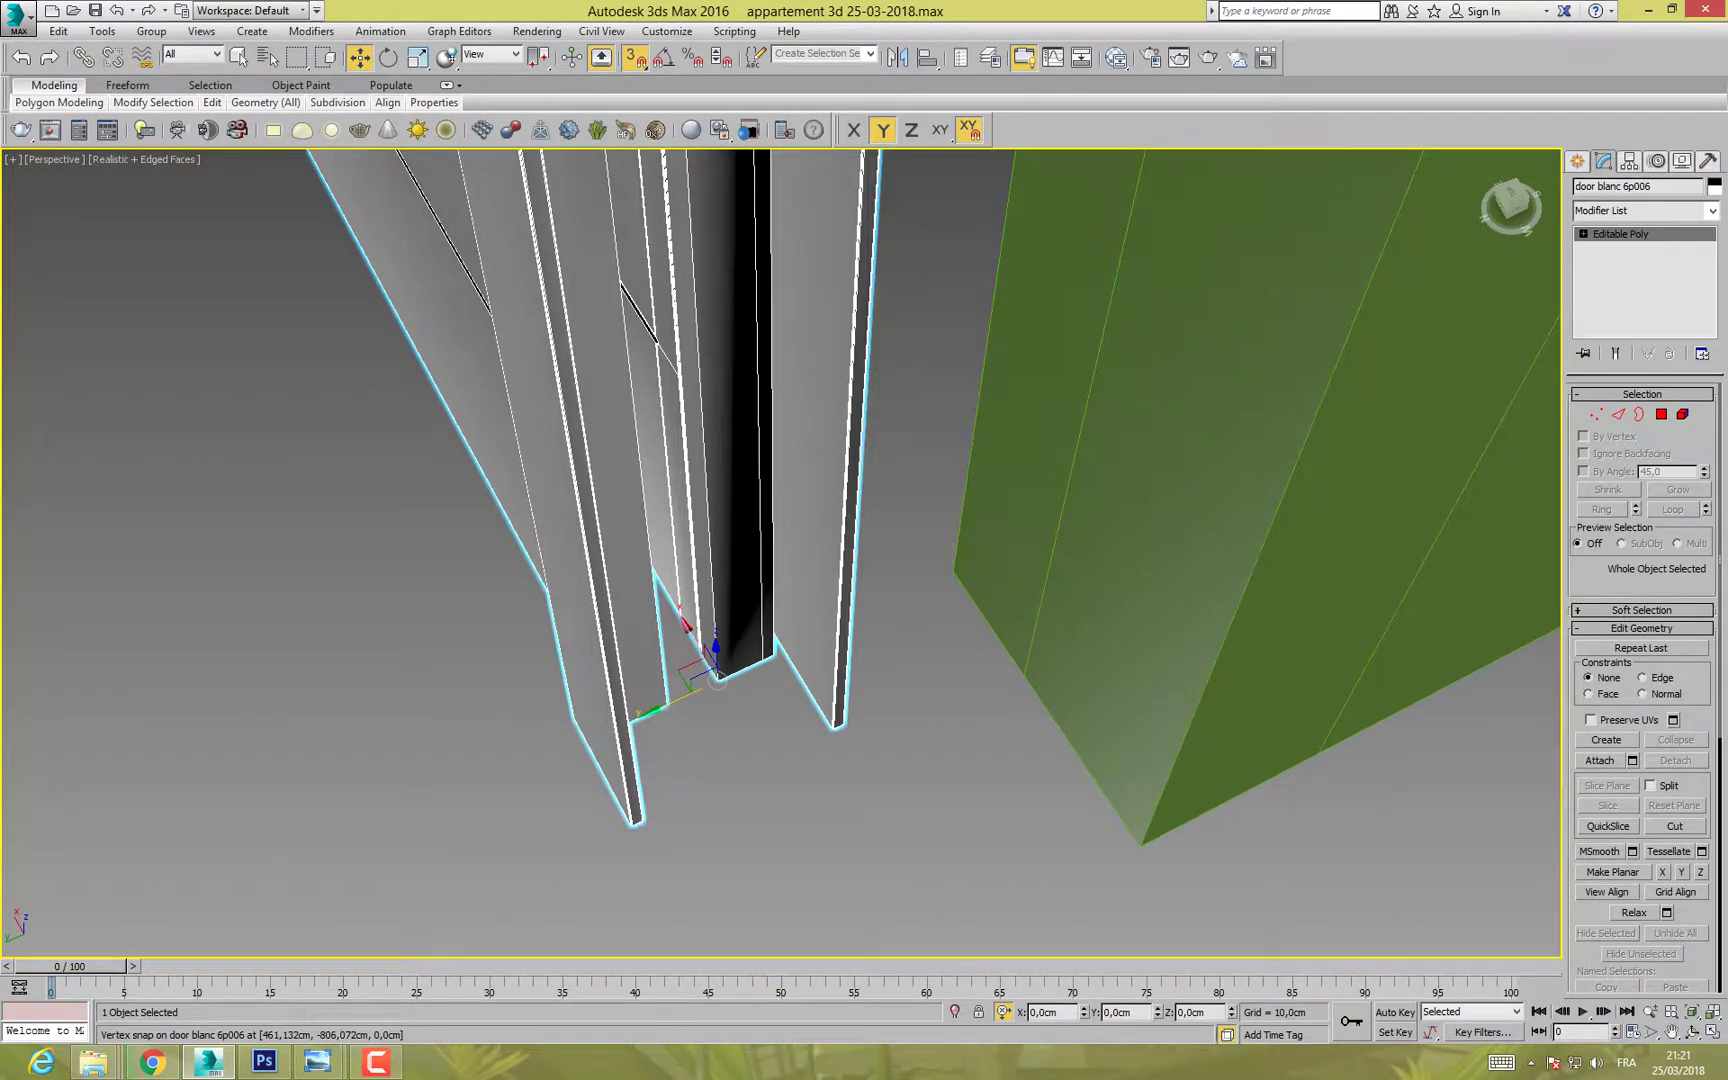
drag(718, 678, 953, 572)
scroll(952, 571, down, 10)
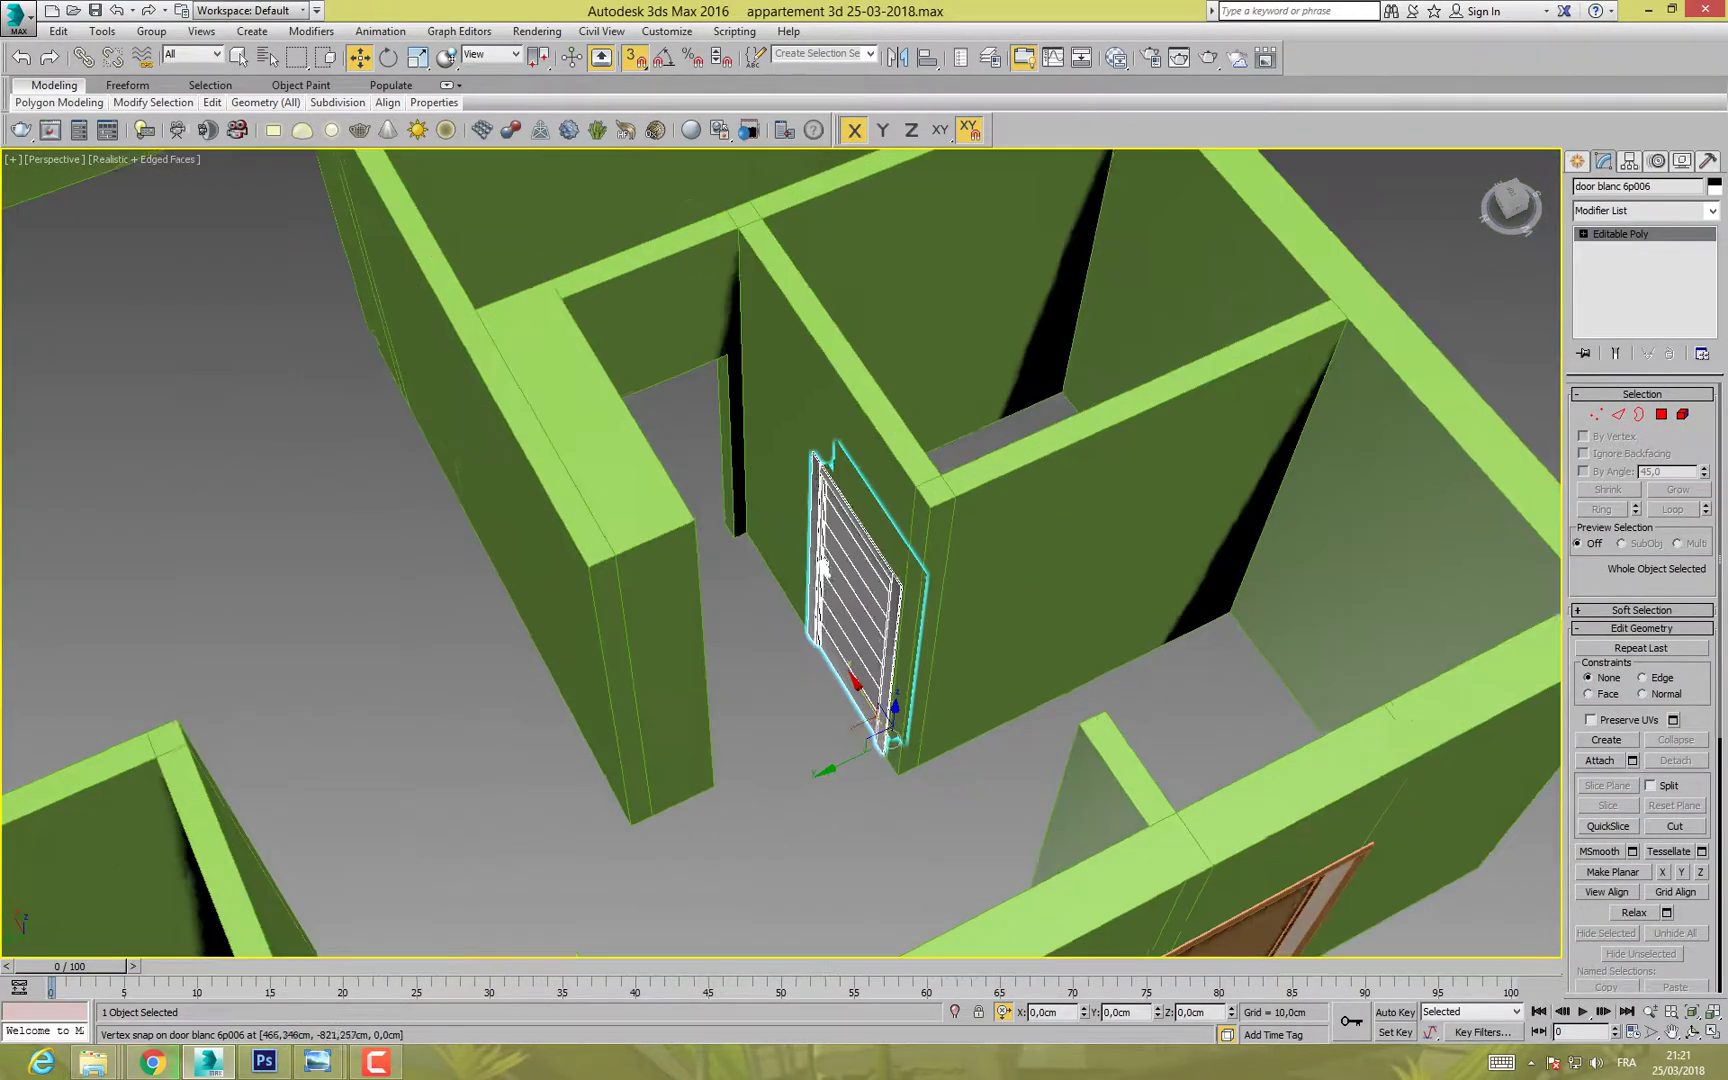
Step: Copy the fitted door into the adjoining passage and rotate the copy 90 degrees about Z
alt+middle_drag(930, 705, 866, 738)
shift+drag(862, 740, 860, 742)
shift+drag(749, 574, 759, 550)
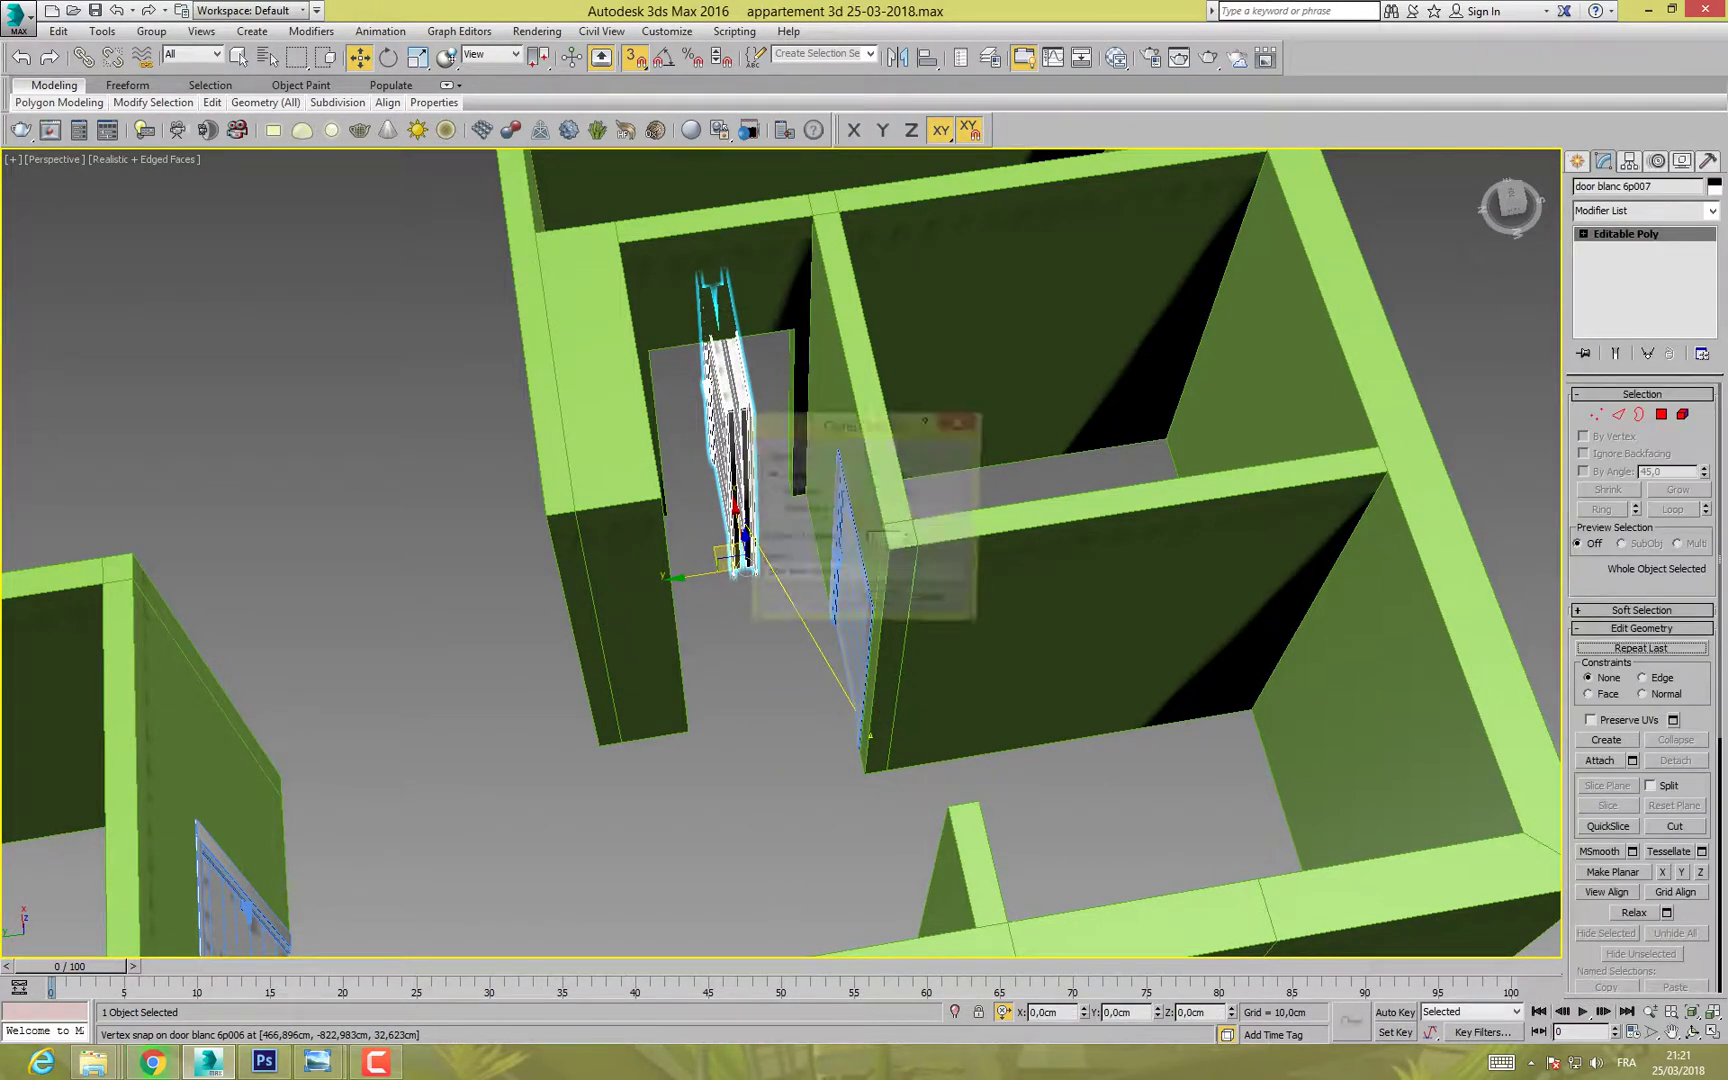
click(867, 605)
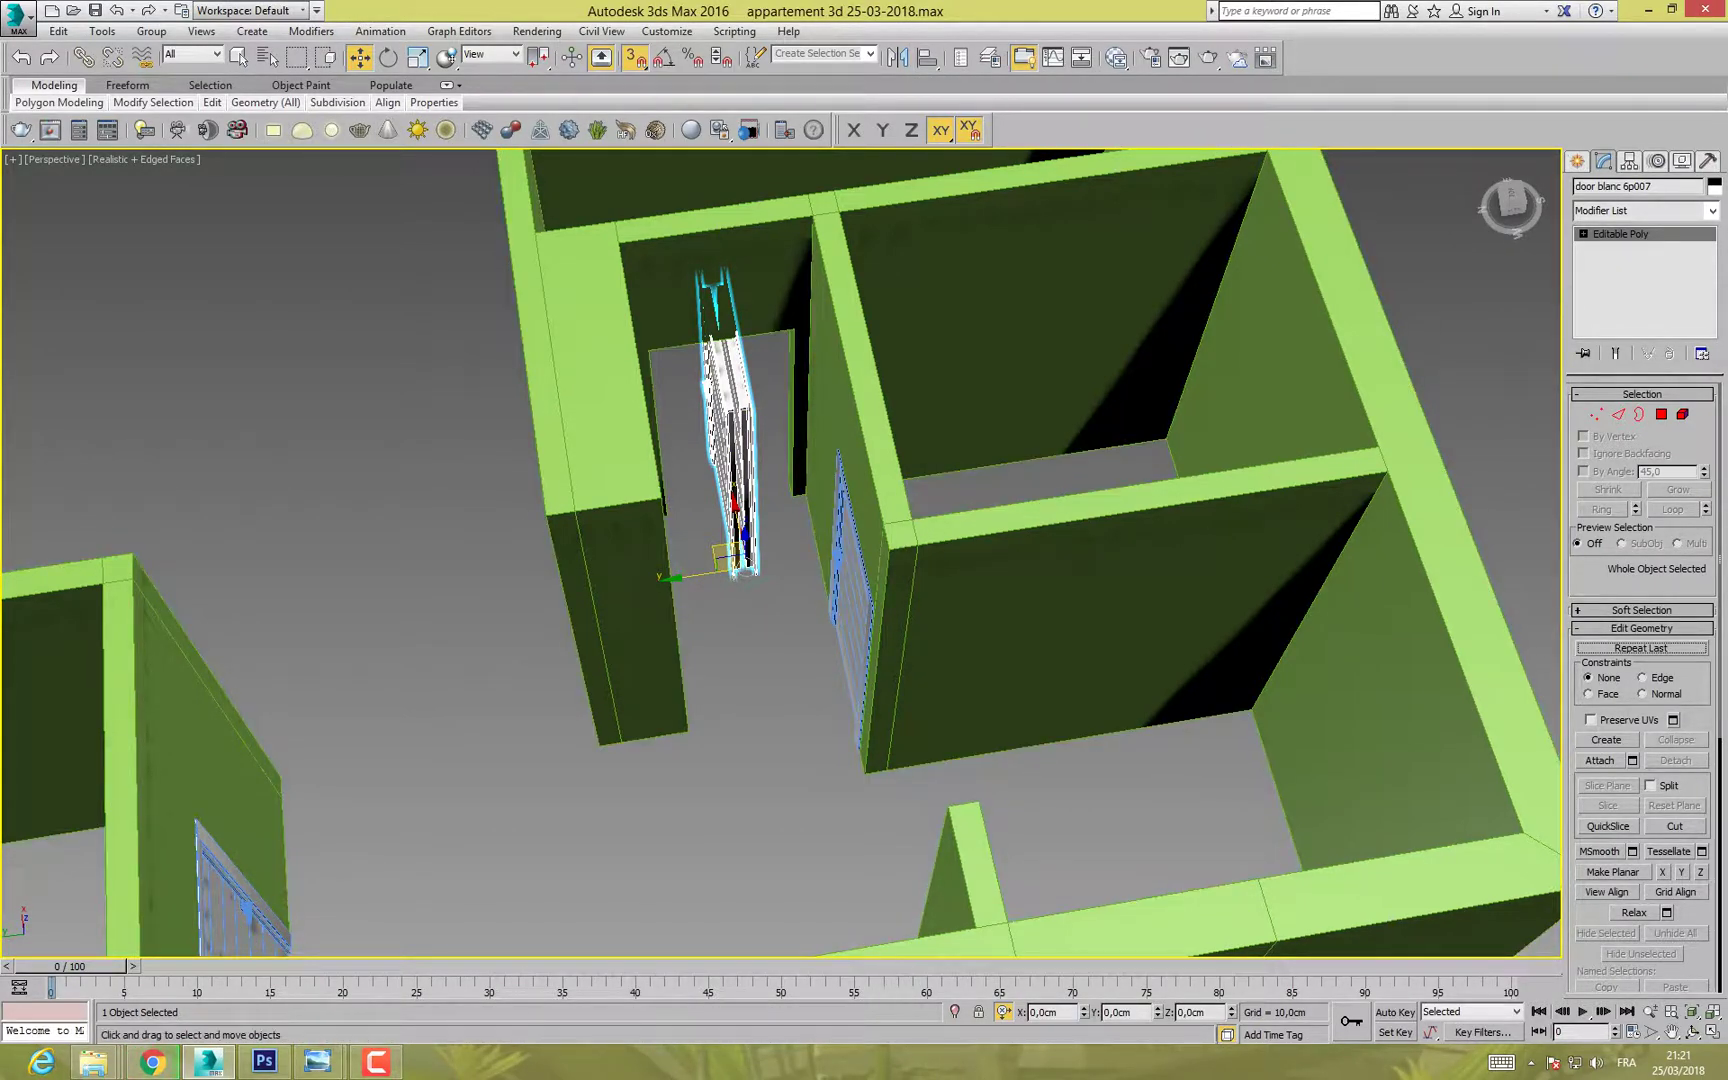
key(e)
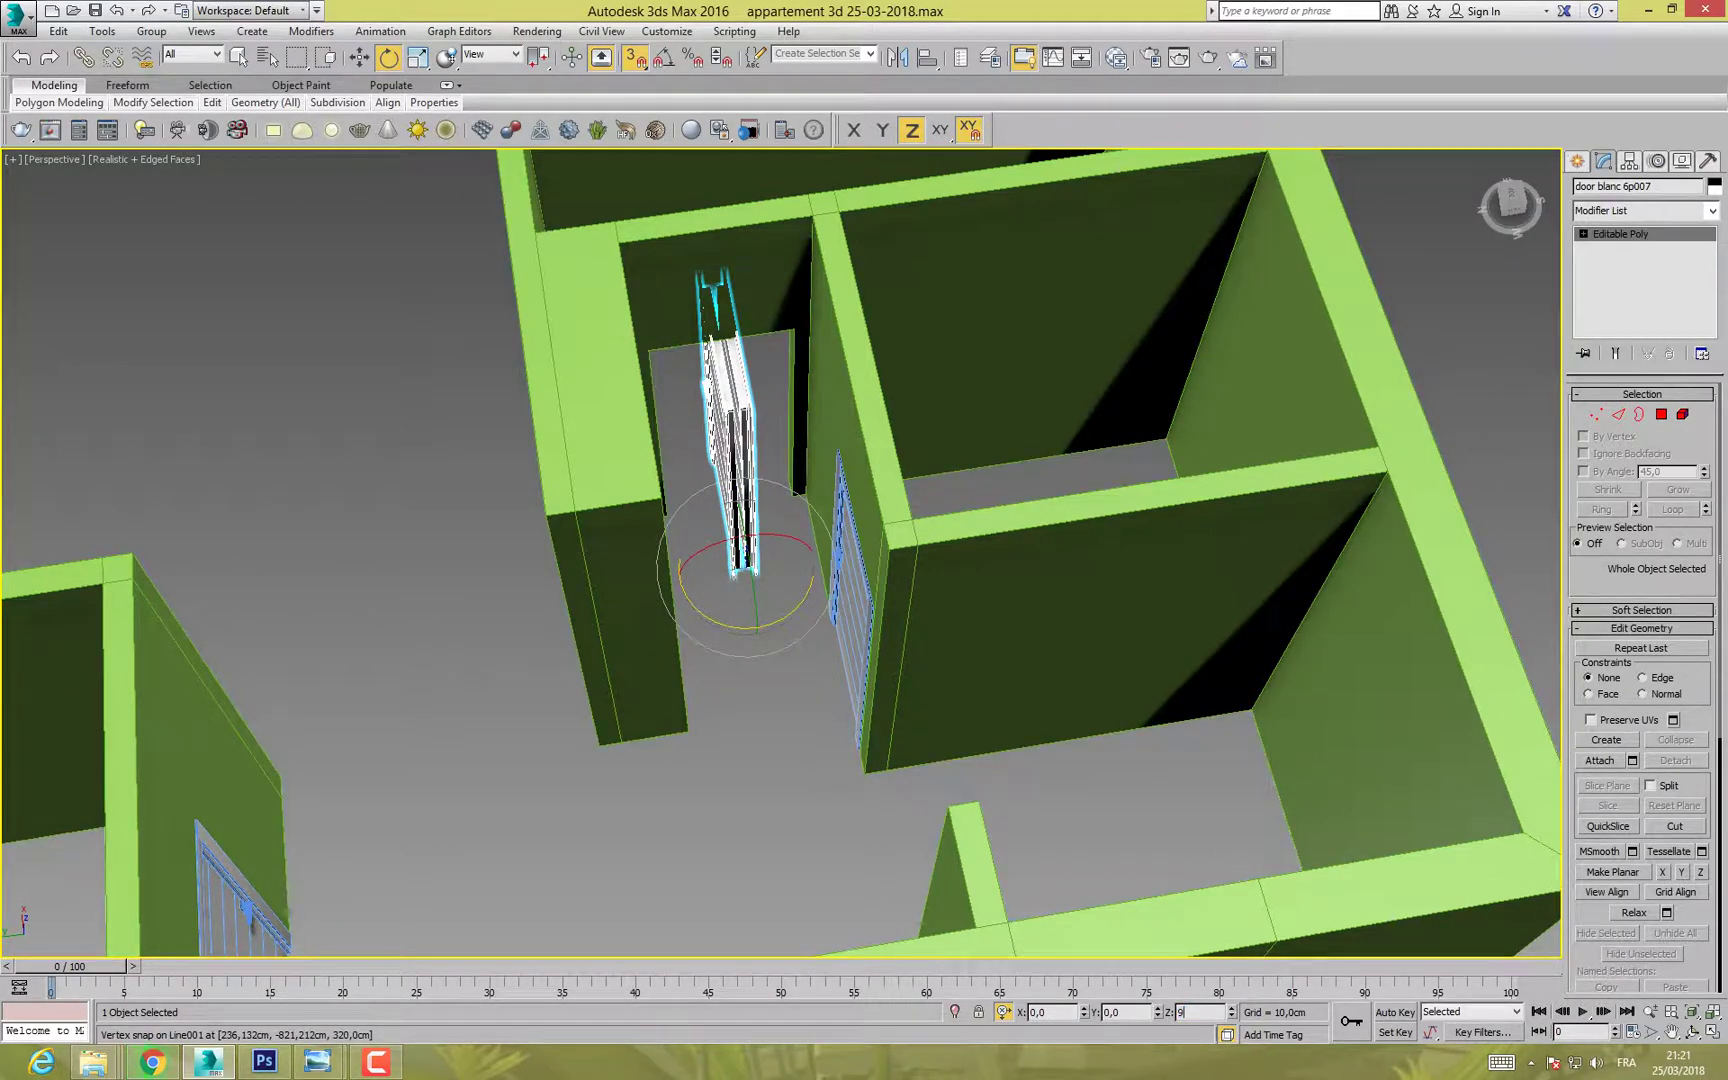
key(Return)
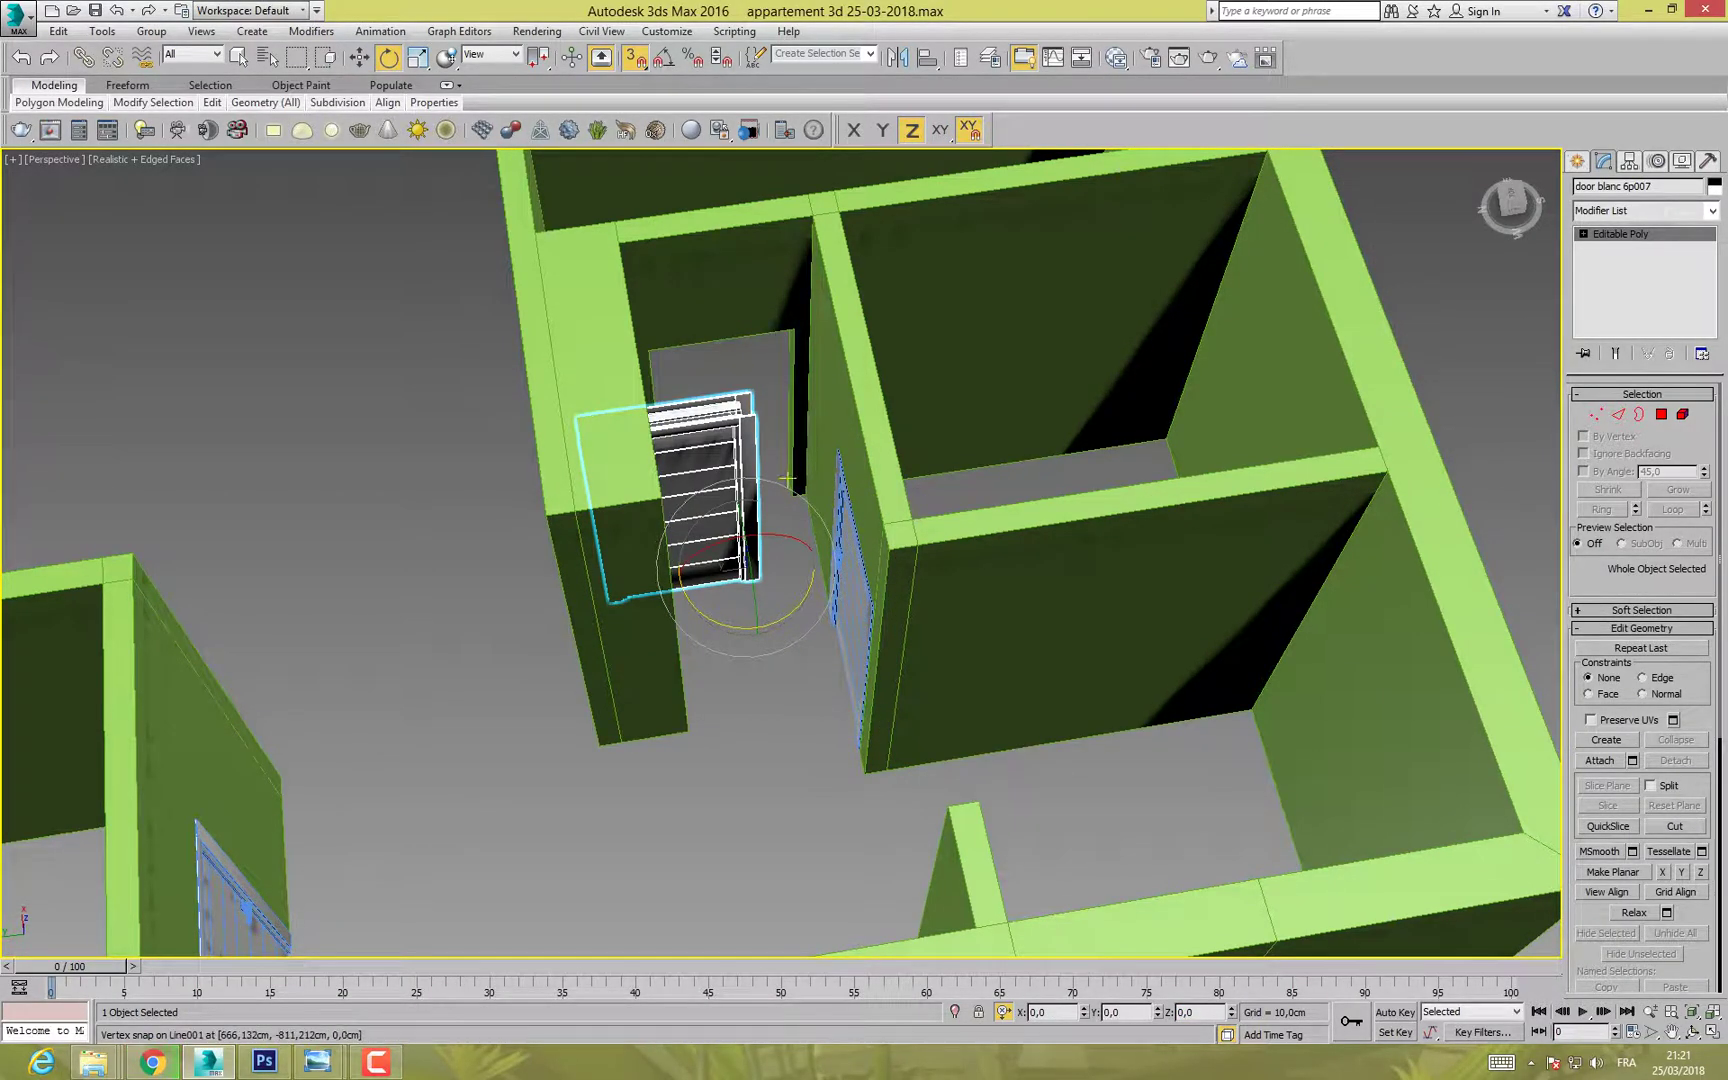
Step: Move the rotated door into the doorway at the end of the passage and snap it along X to the wall
key(w)
drag(746, 567, 792, 453)
alt+middle_drag(790, 455, 660, 500)
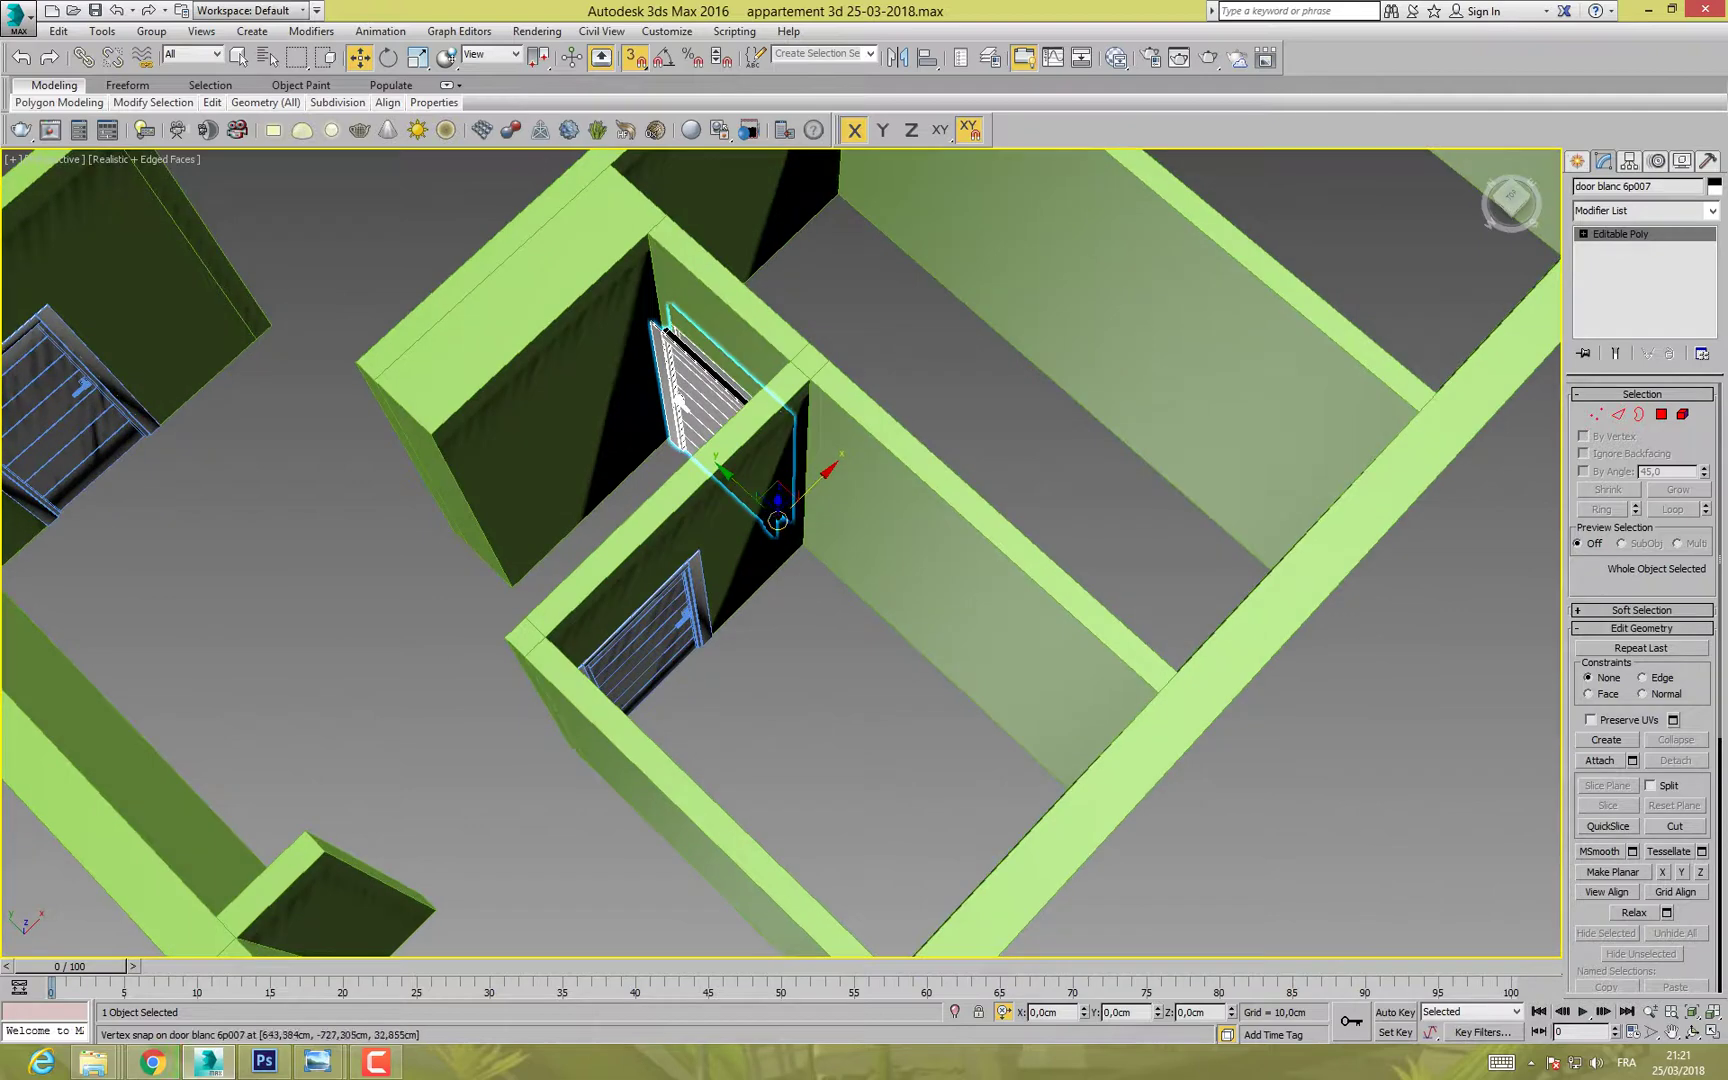
scroll(777, 520, up, 10)
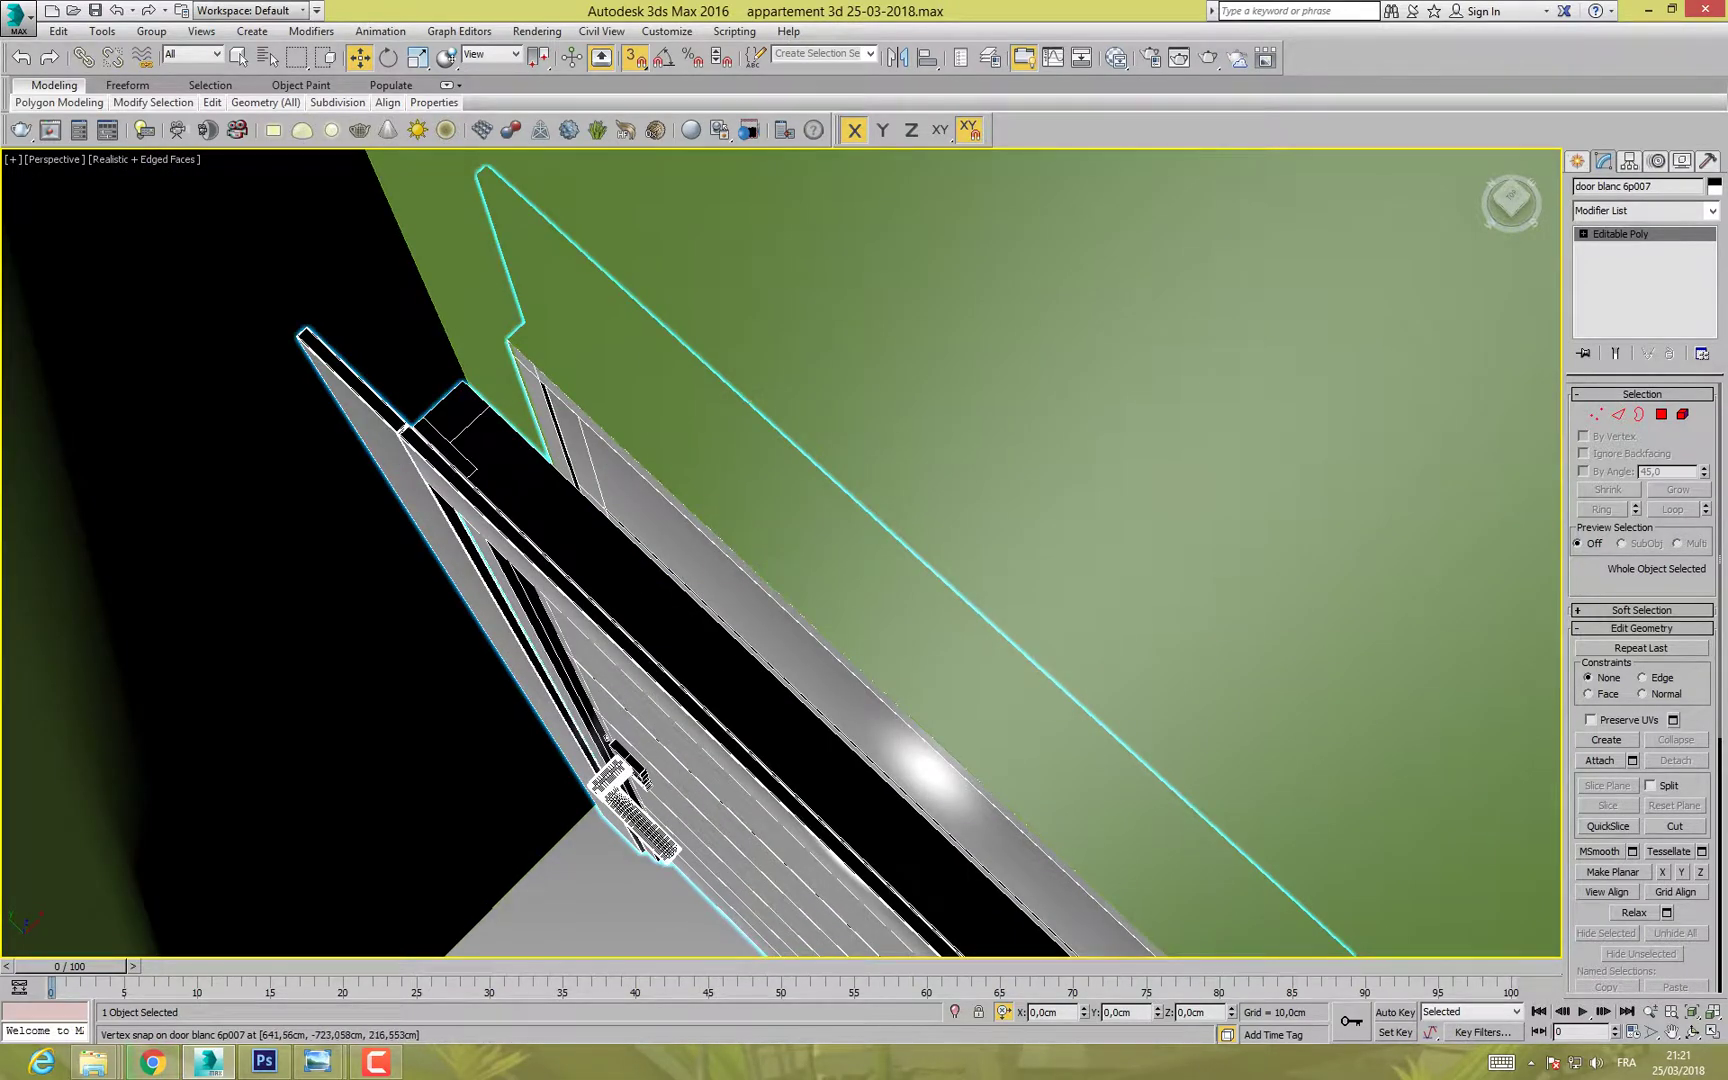
drag(307, 328, 508, 340)
Step: Delete the brown pivot door from the apartment's exterior entrance opening
scroll(520, 346, down, 5)
scroll(520, 346, down, 4)
alt+middle_drag(520, 346, 525, 210)
scroll(562, 492, down, 7)
click(712, 582)
scroll(683, 432, up, 5)
scroll(765, 400, down, 4)
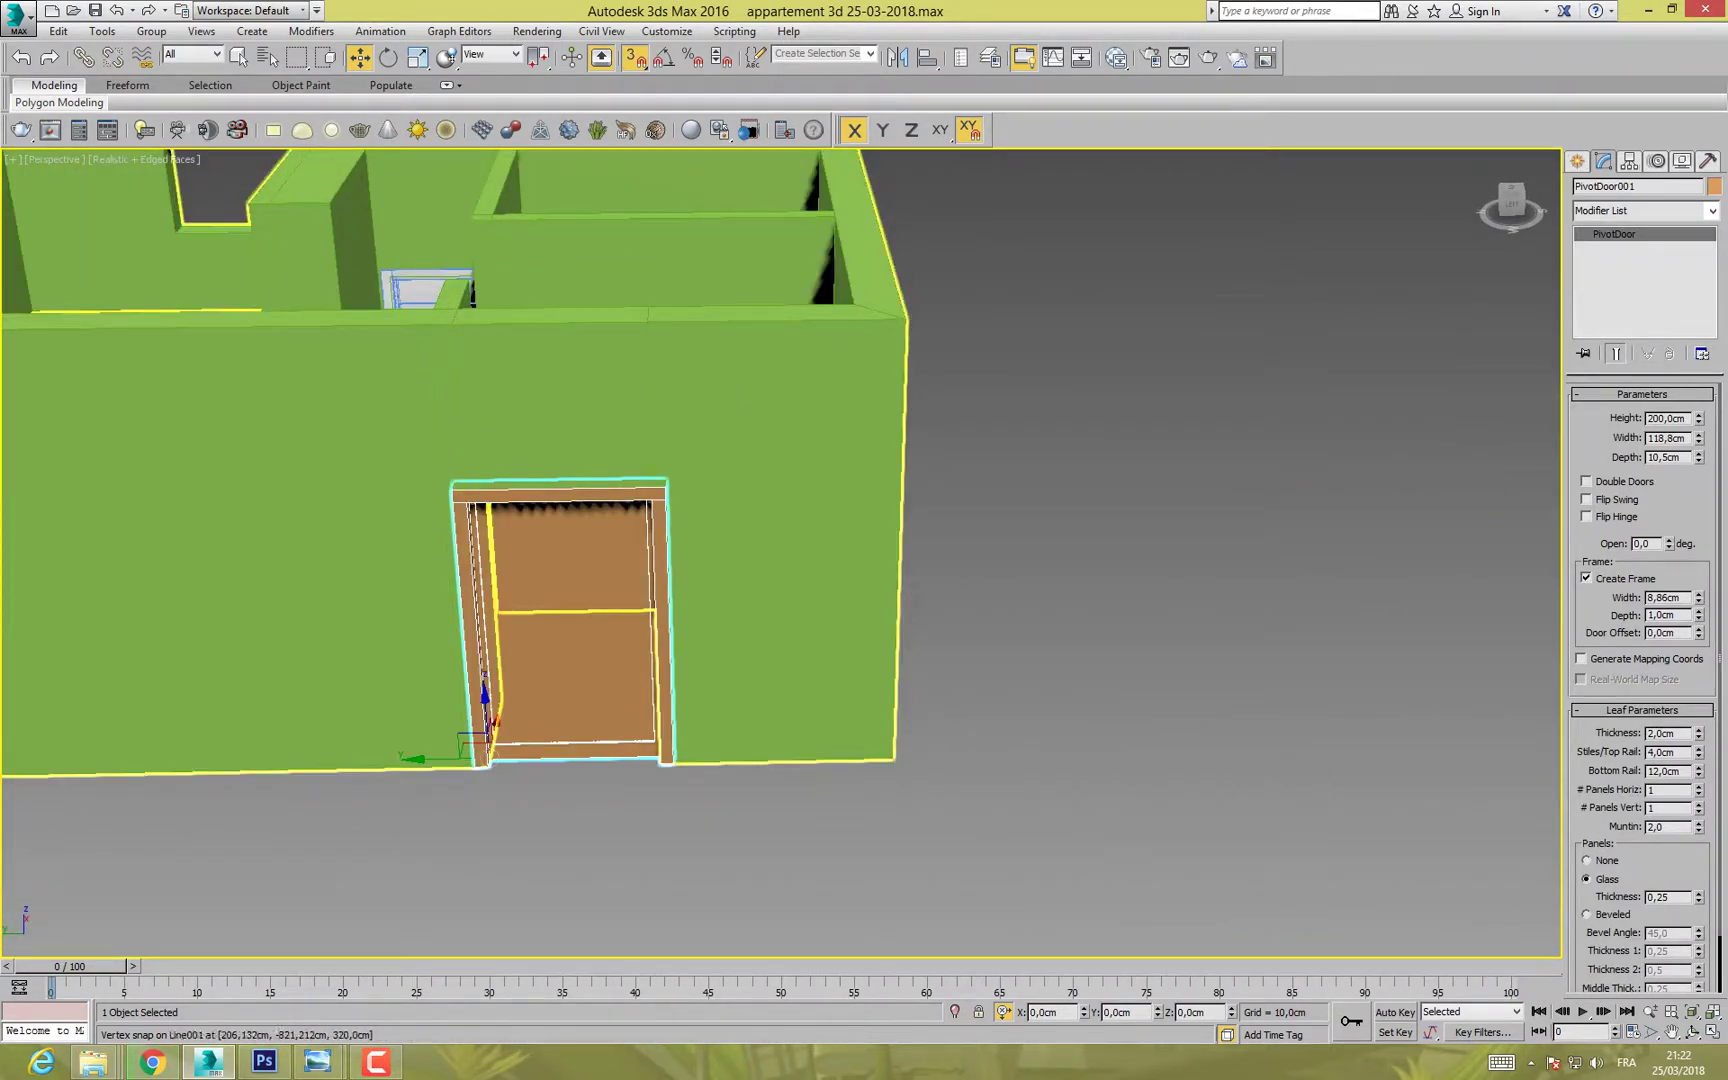
key(Delete)
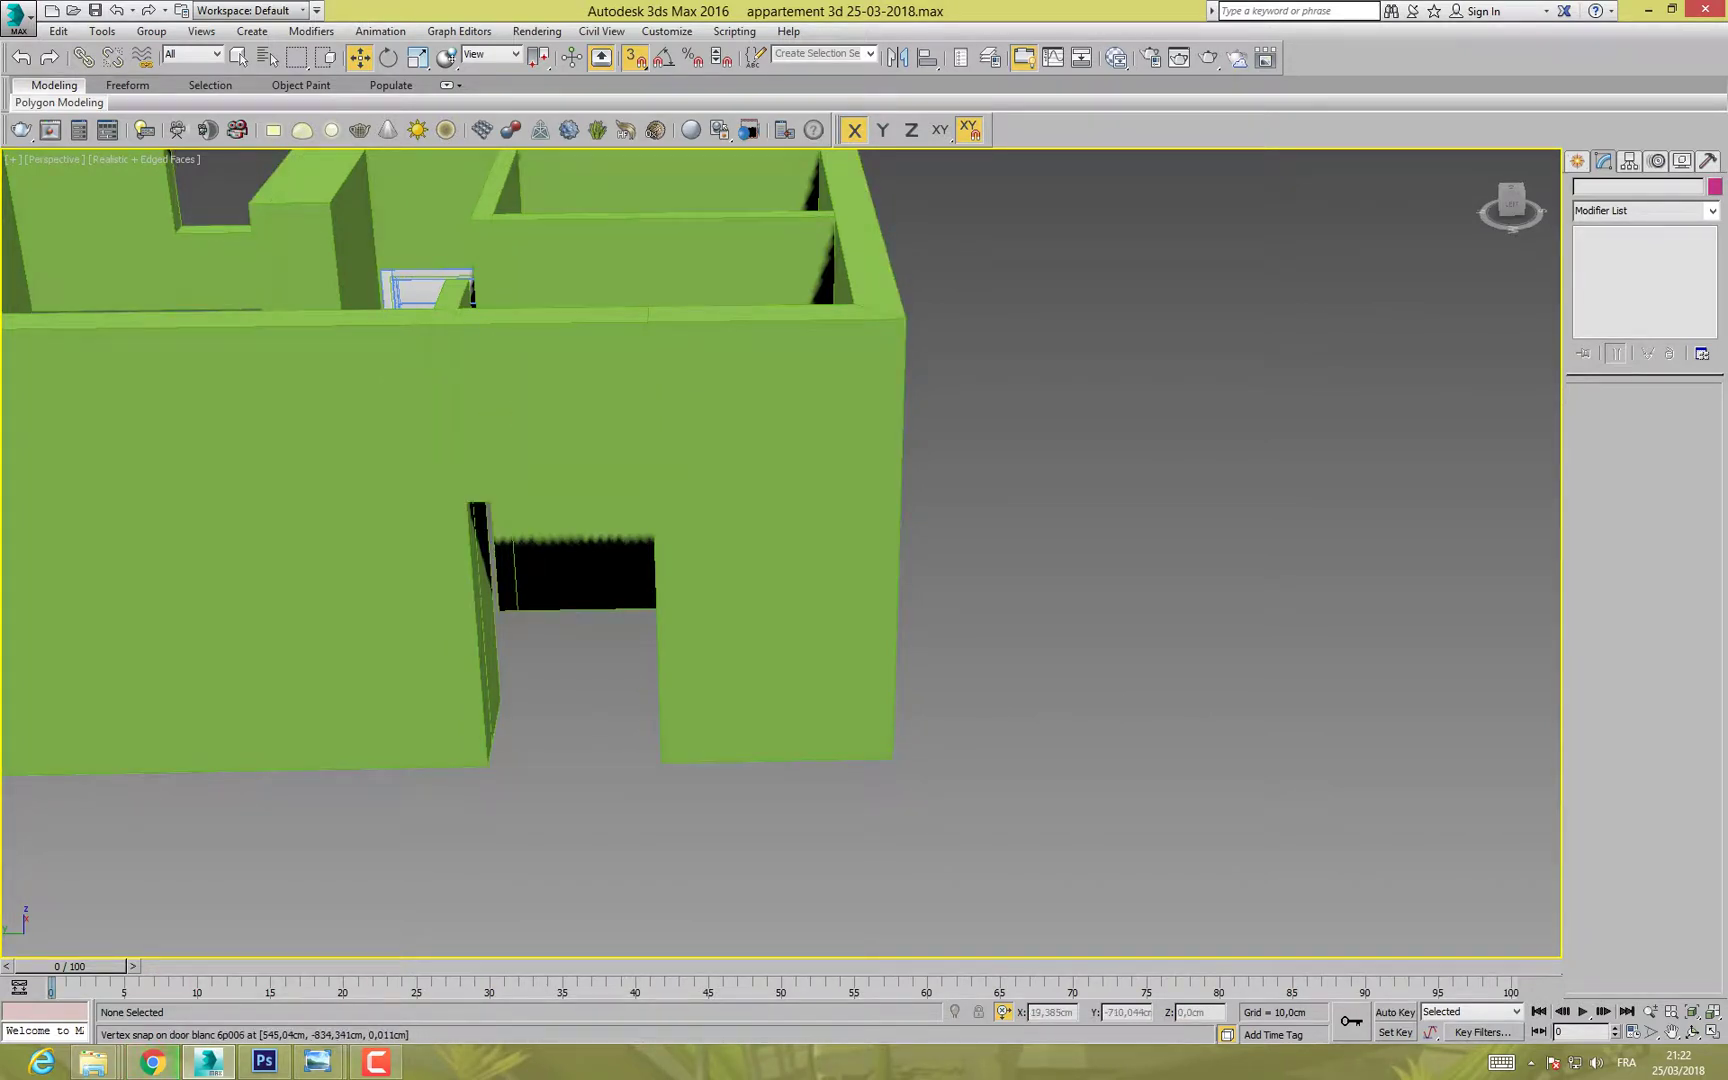
middle_drag(437, 678, 560, 800)
scroll(650, 717, down, 5)
alt+middle_drag(622, 722, 628, 718)
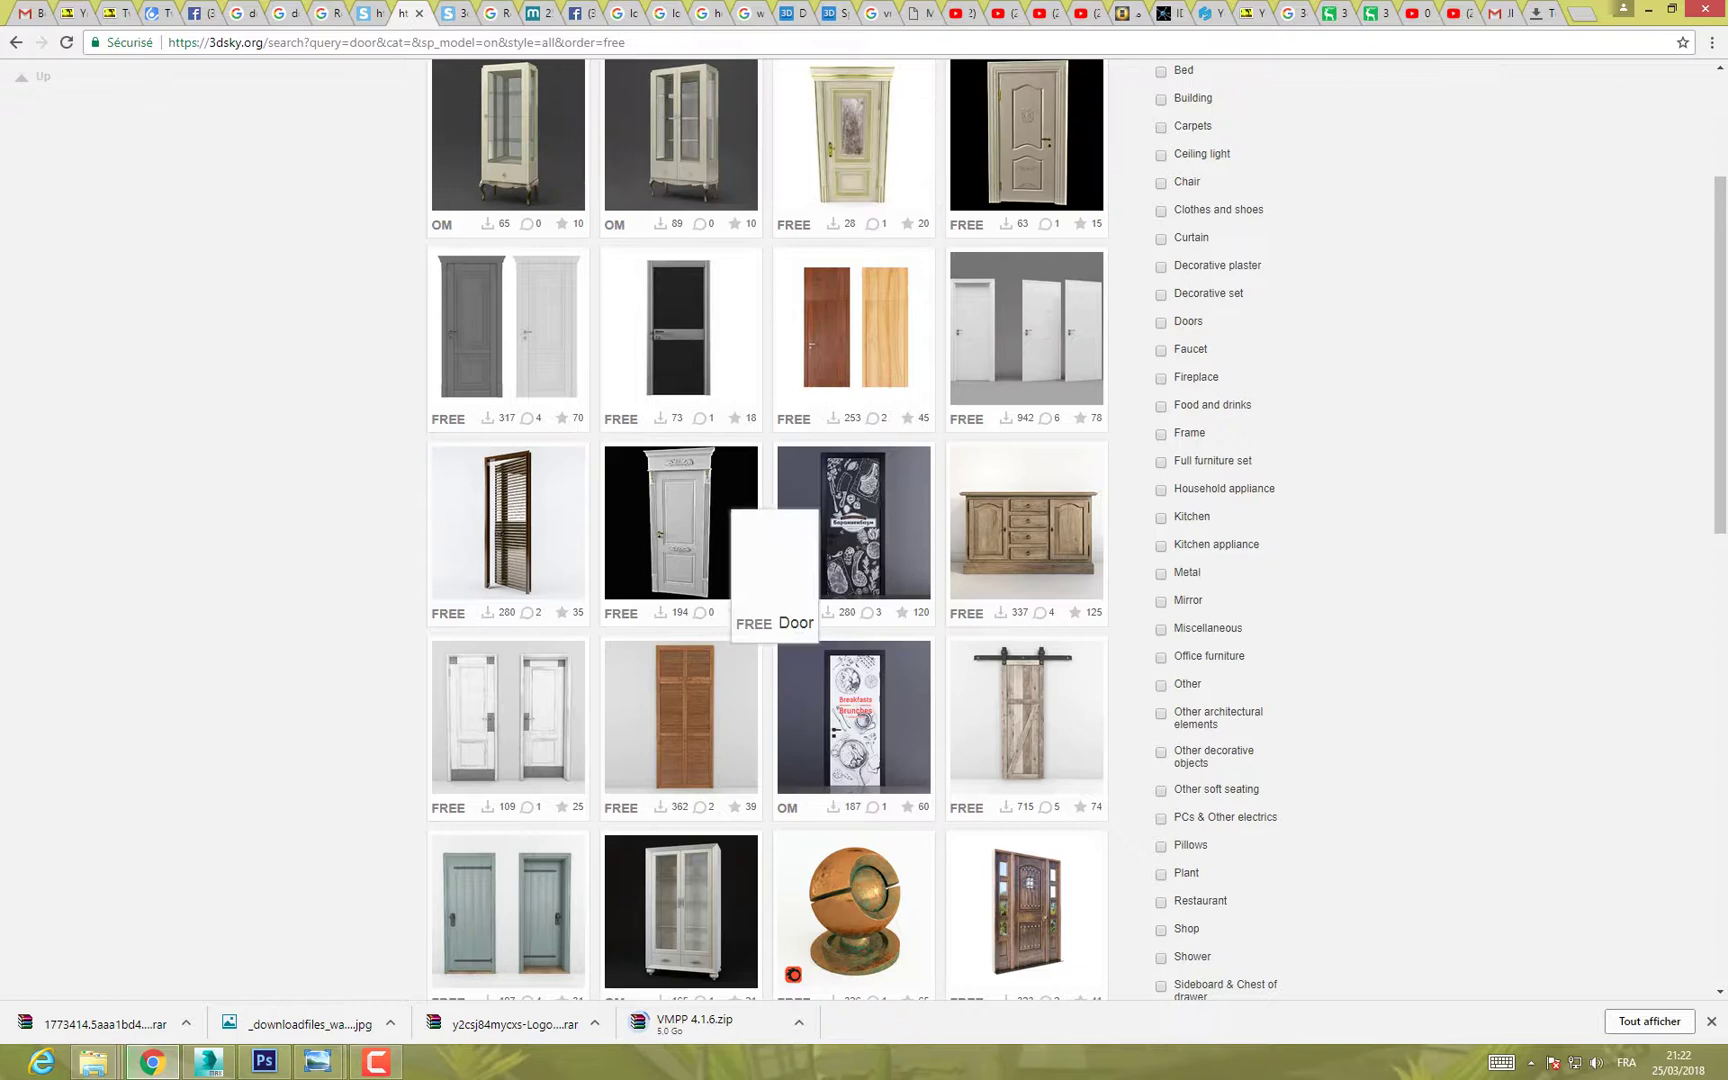
Step: Switch to the 3dsky door search in Chrome and look through result pages 1 and 2 for an entrance door model
scroll(730, 520, down, 3)
scroll(700, 540, down, 5)
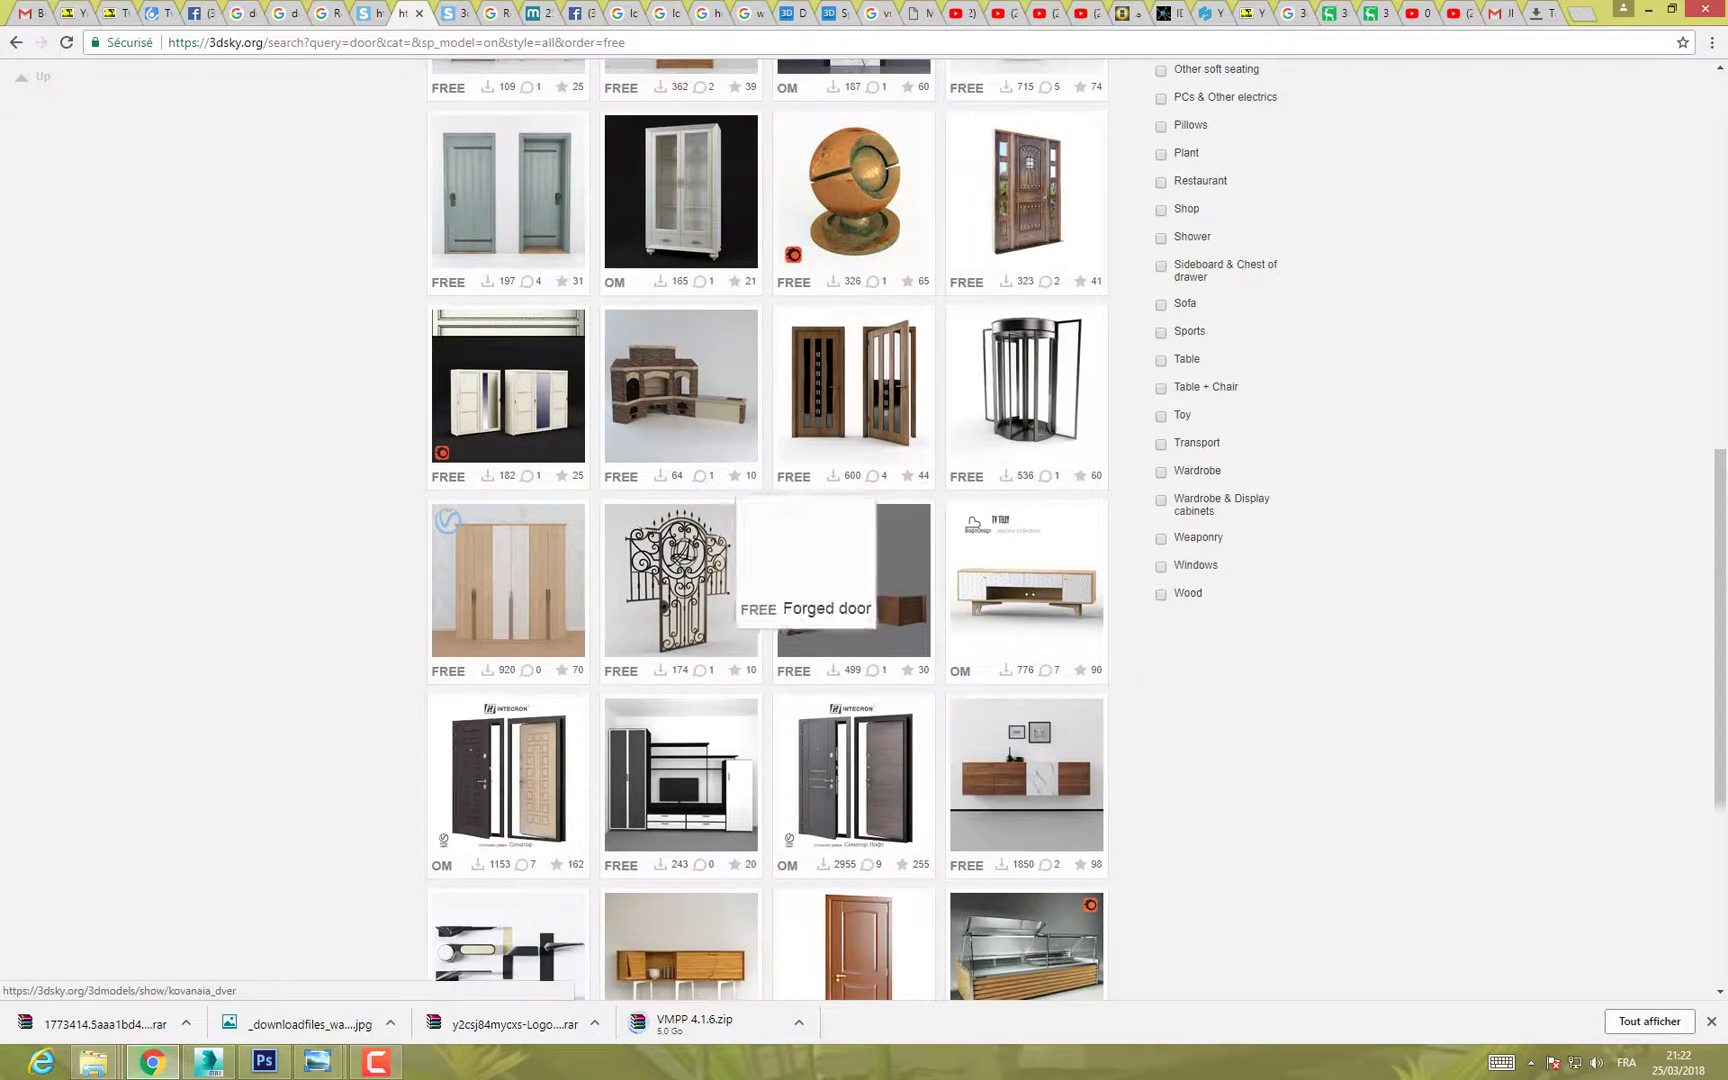
scroll(1027, 540, down, 3)
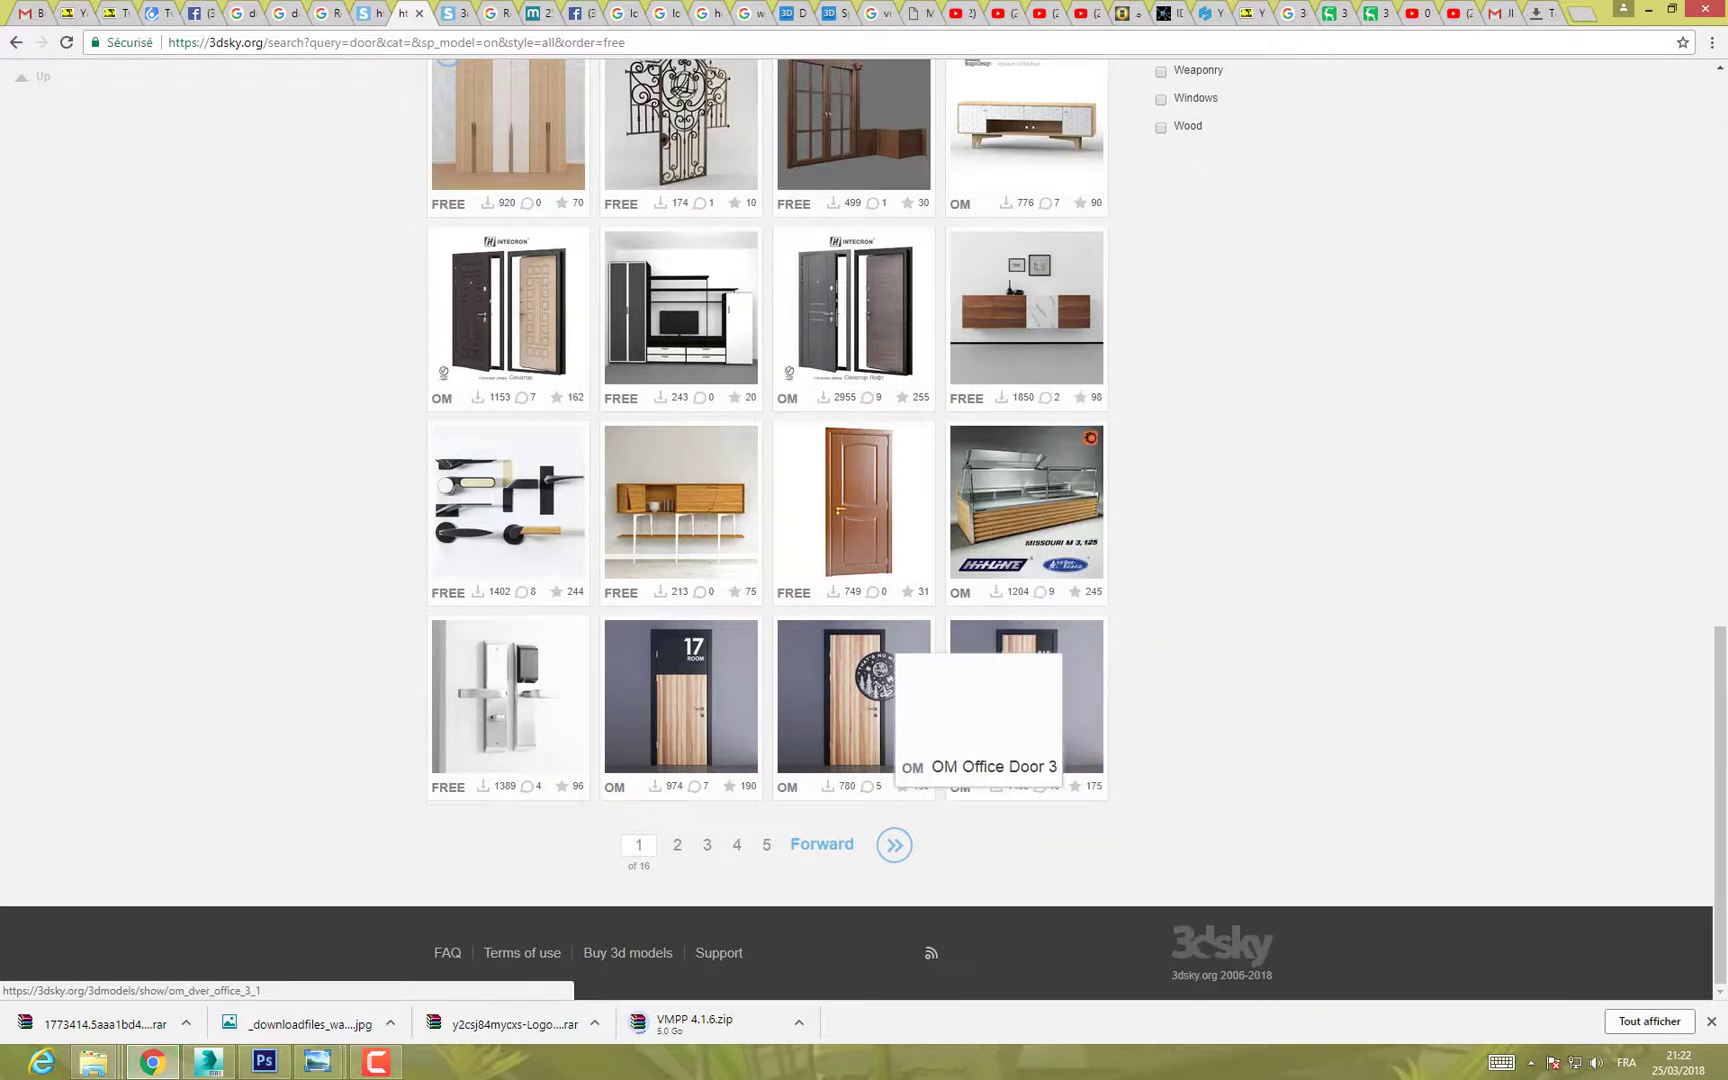
click(677, 845)
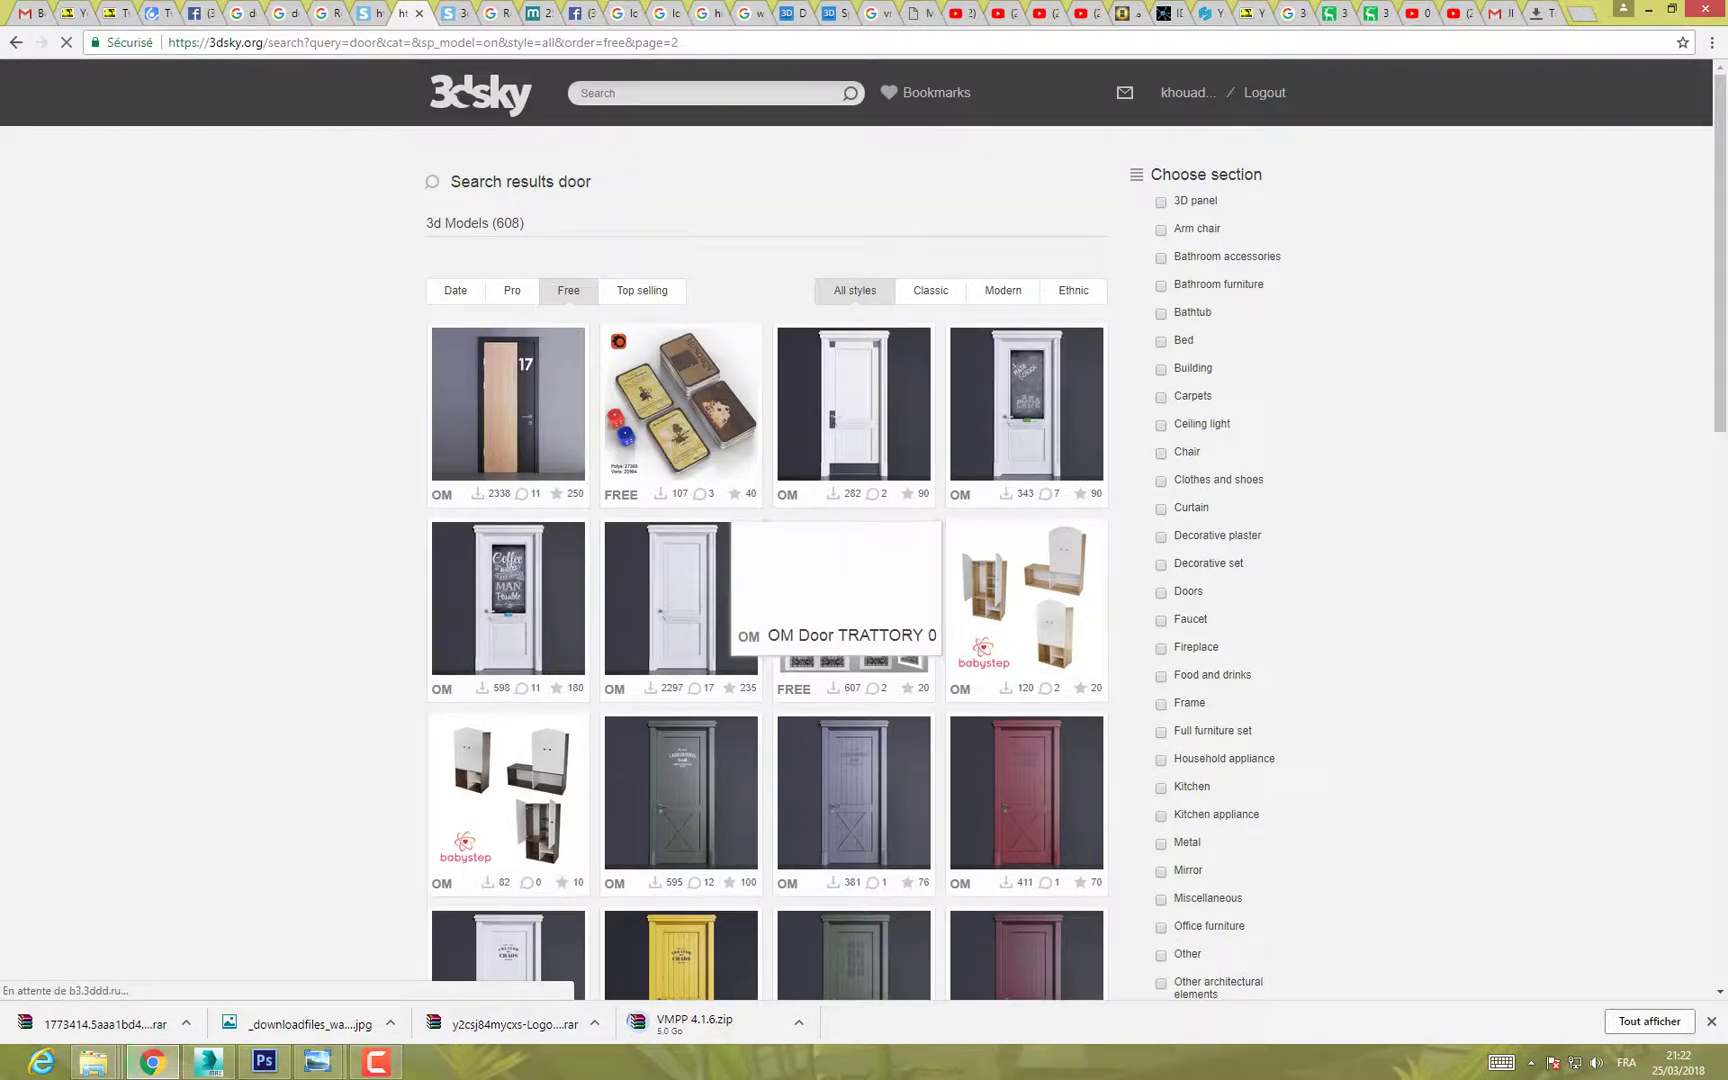
scroll(860, 600, down, 2)
mouse_move(688, 425)
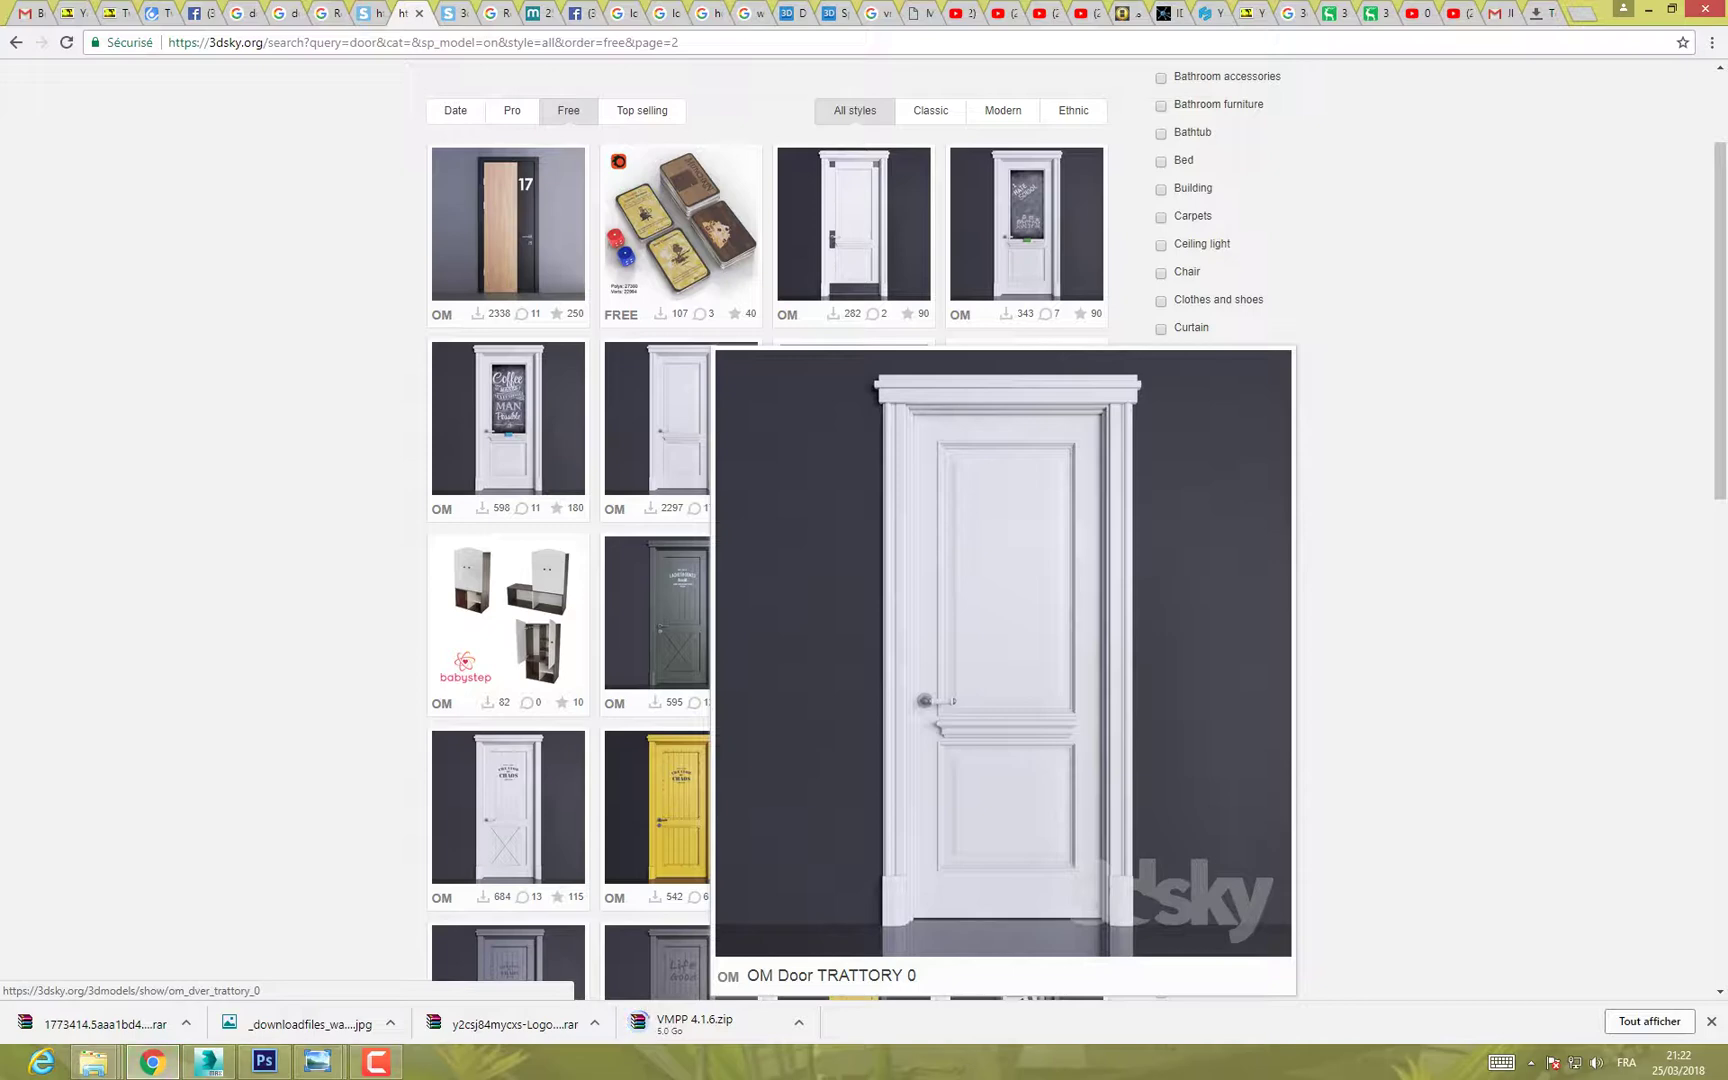
scroll(688, 425, down, 3)
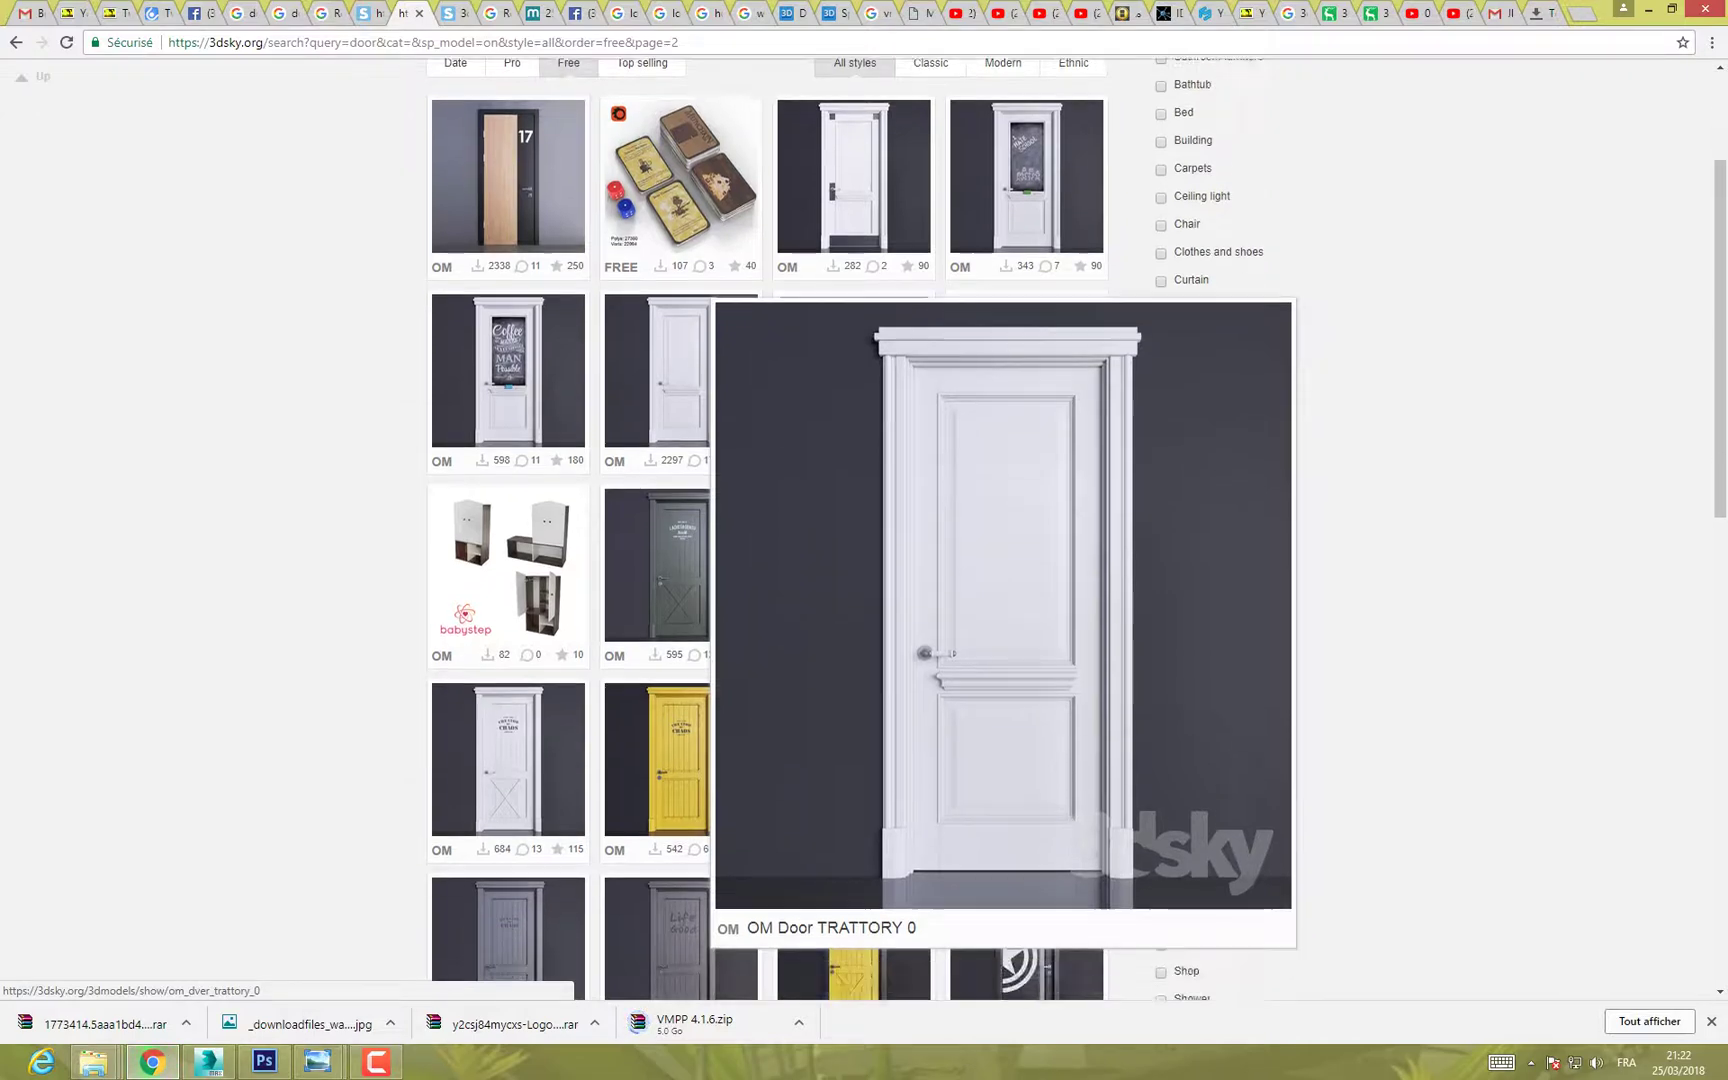
scroll(855, 540, down, 8)
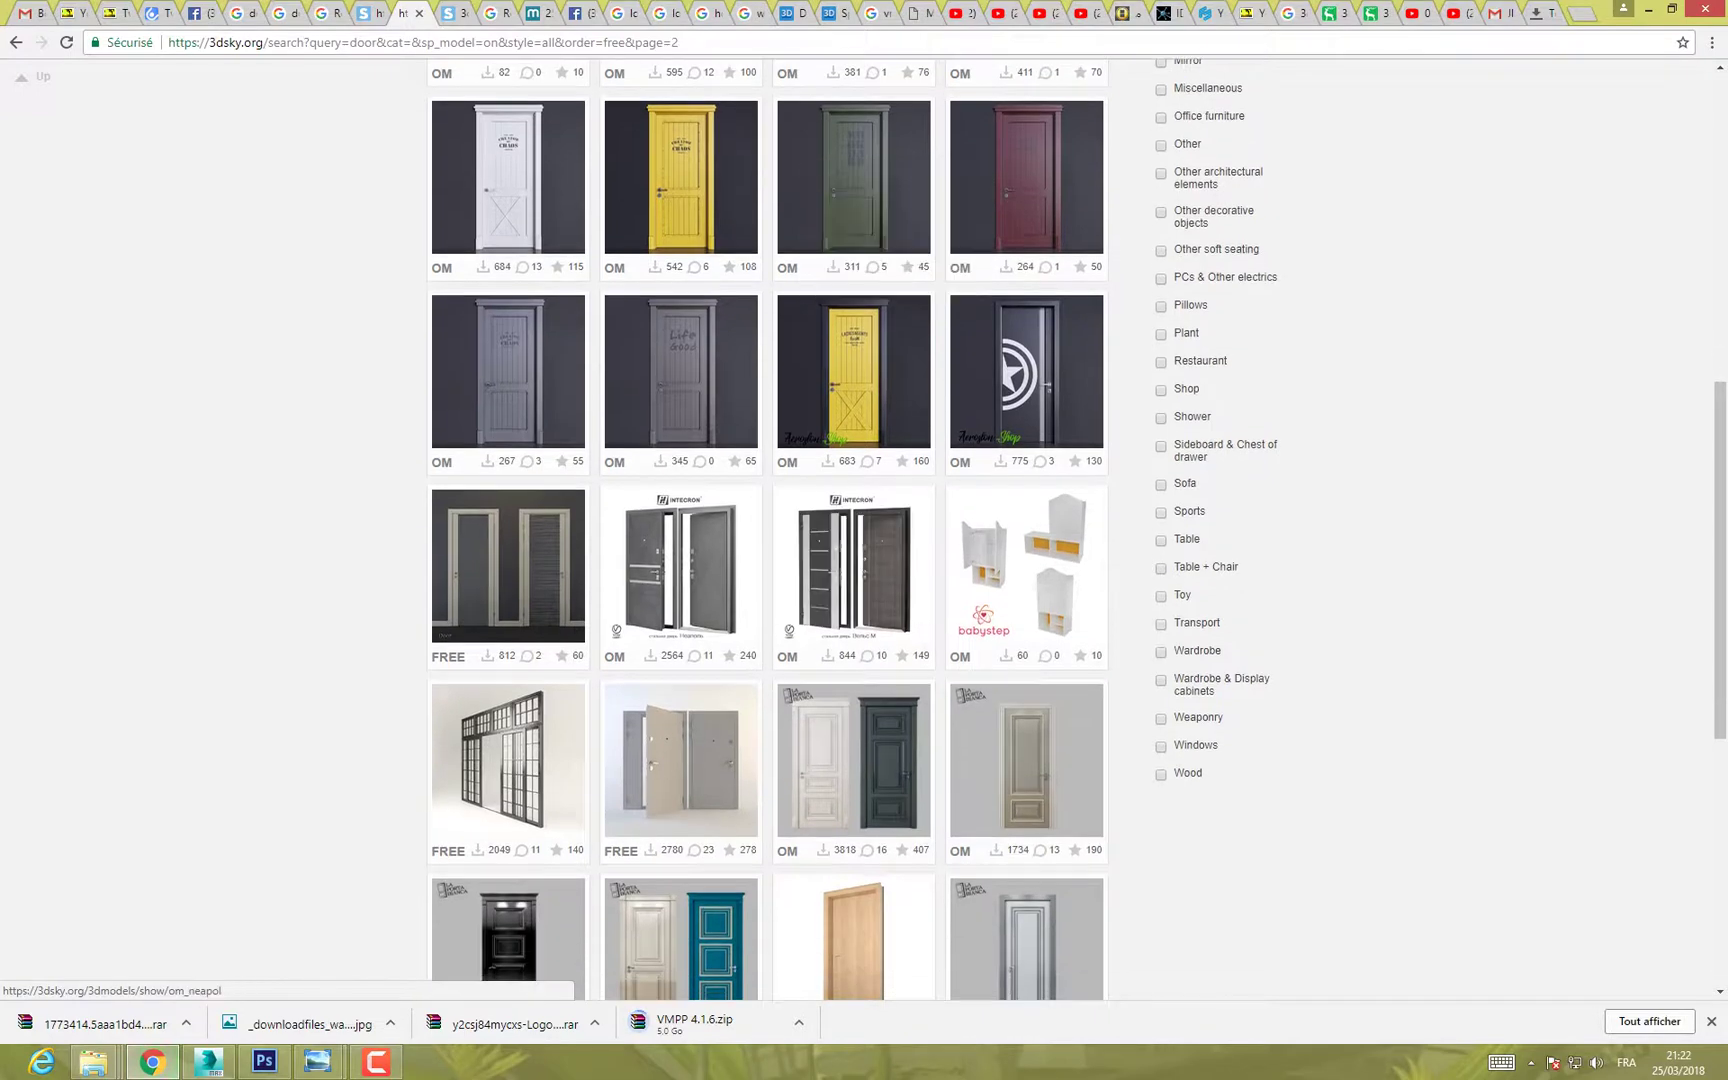
scroll(855, 540, down, 3)
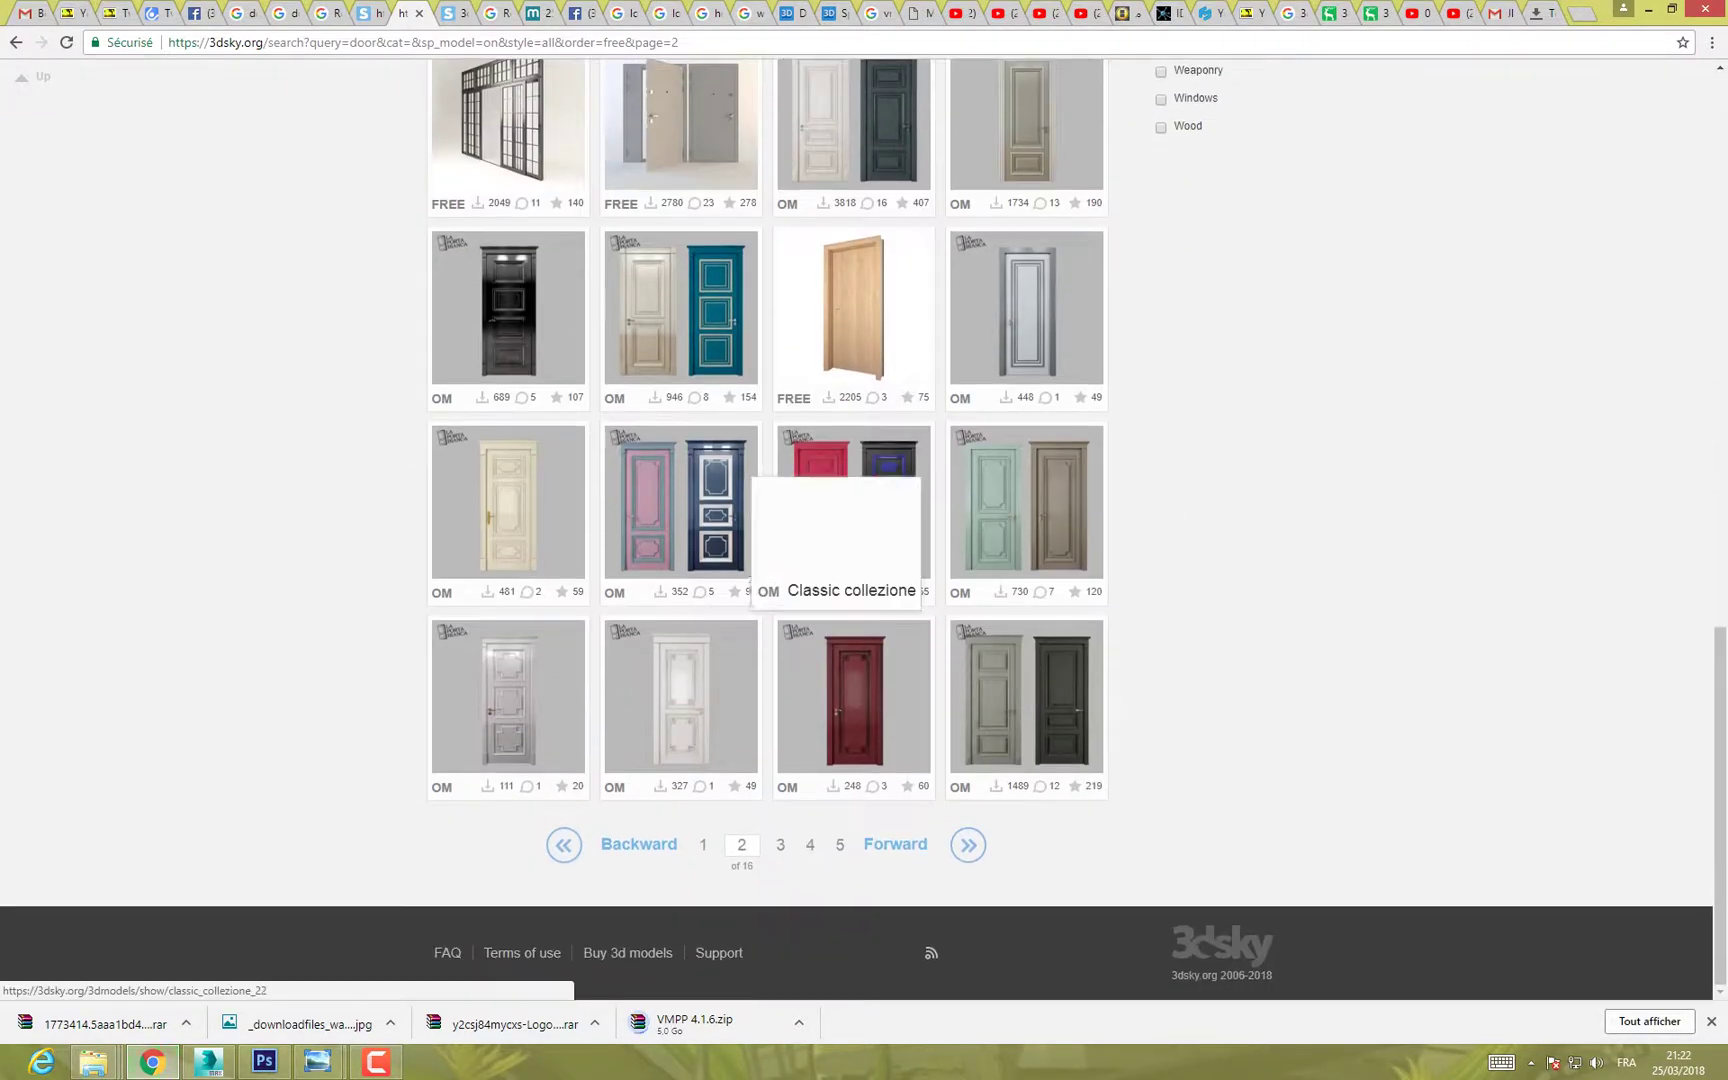
mouse_move(511, 670)
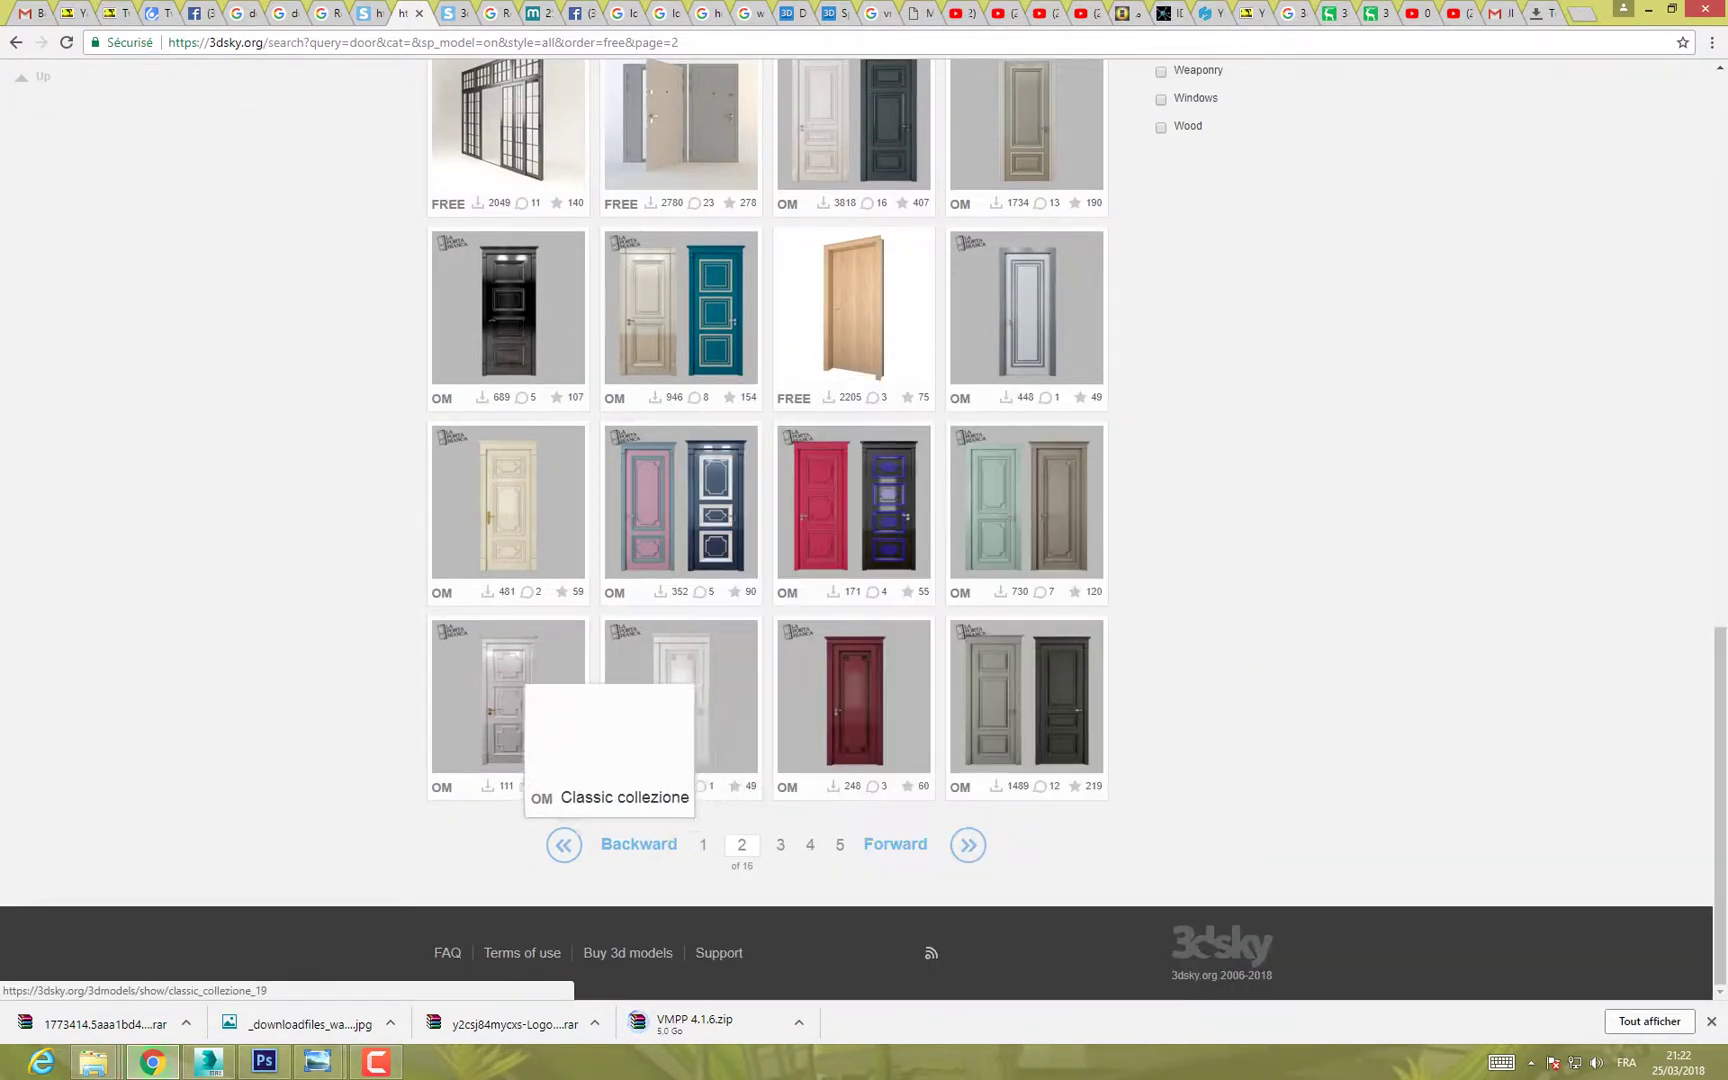
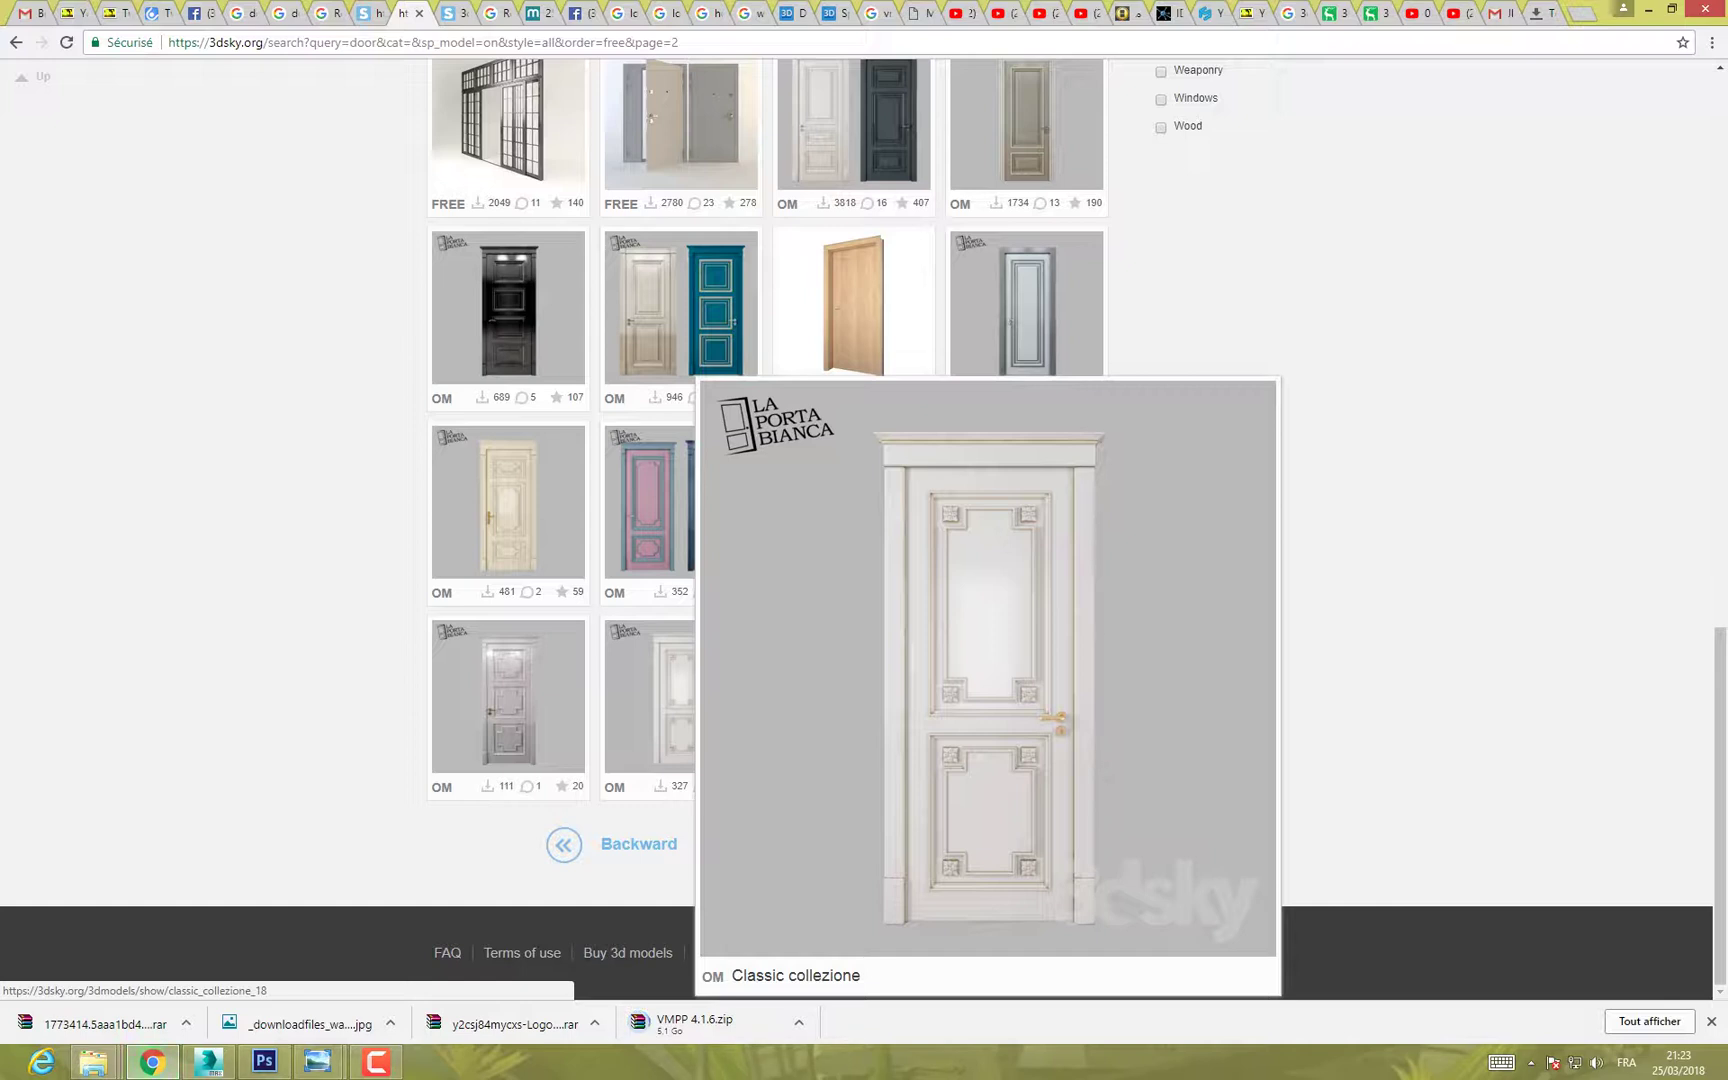
Step: Switch to 3ds Max and clone the white interior door to the entrance opening near the corner of the outer wall
click(208, 1061)
mouse_move(660, 610)
middle_down()
mouse_move(803, 645)
mouse_move(570, 610)
mouse_move(617, 618)
mouse_move(520, 722)
mouse_move(484, 720)
mouse_move(458, 688)
mouse_move(345, 708)
middle_up()
scroll(484, 720, up, 3)
mouse_move(735, 572)
alt+middle_down()
mouse_move(660, 592)
mouse_move(795, 550)
mouse_move(706, 590)
alt+middle_up()
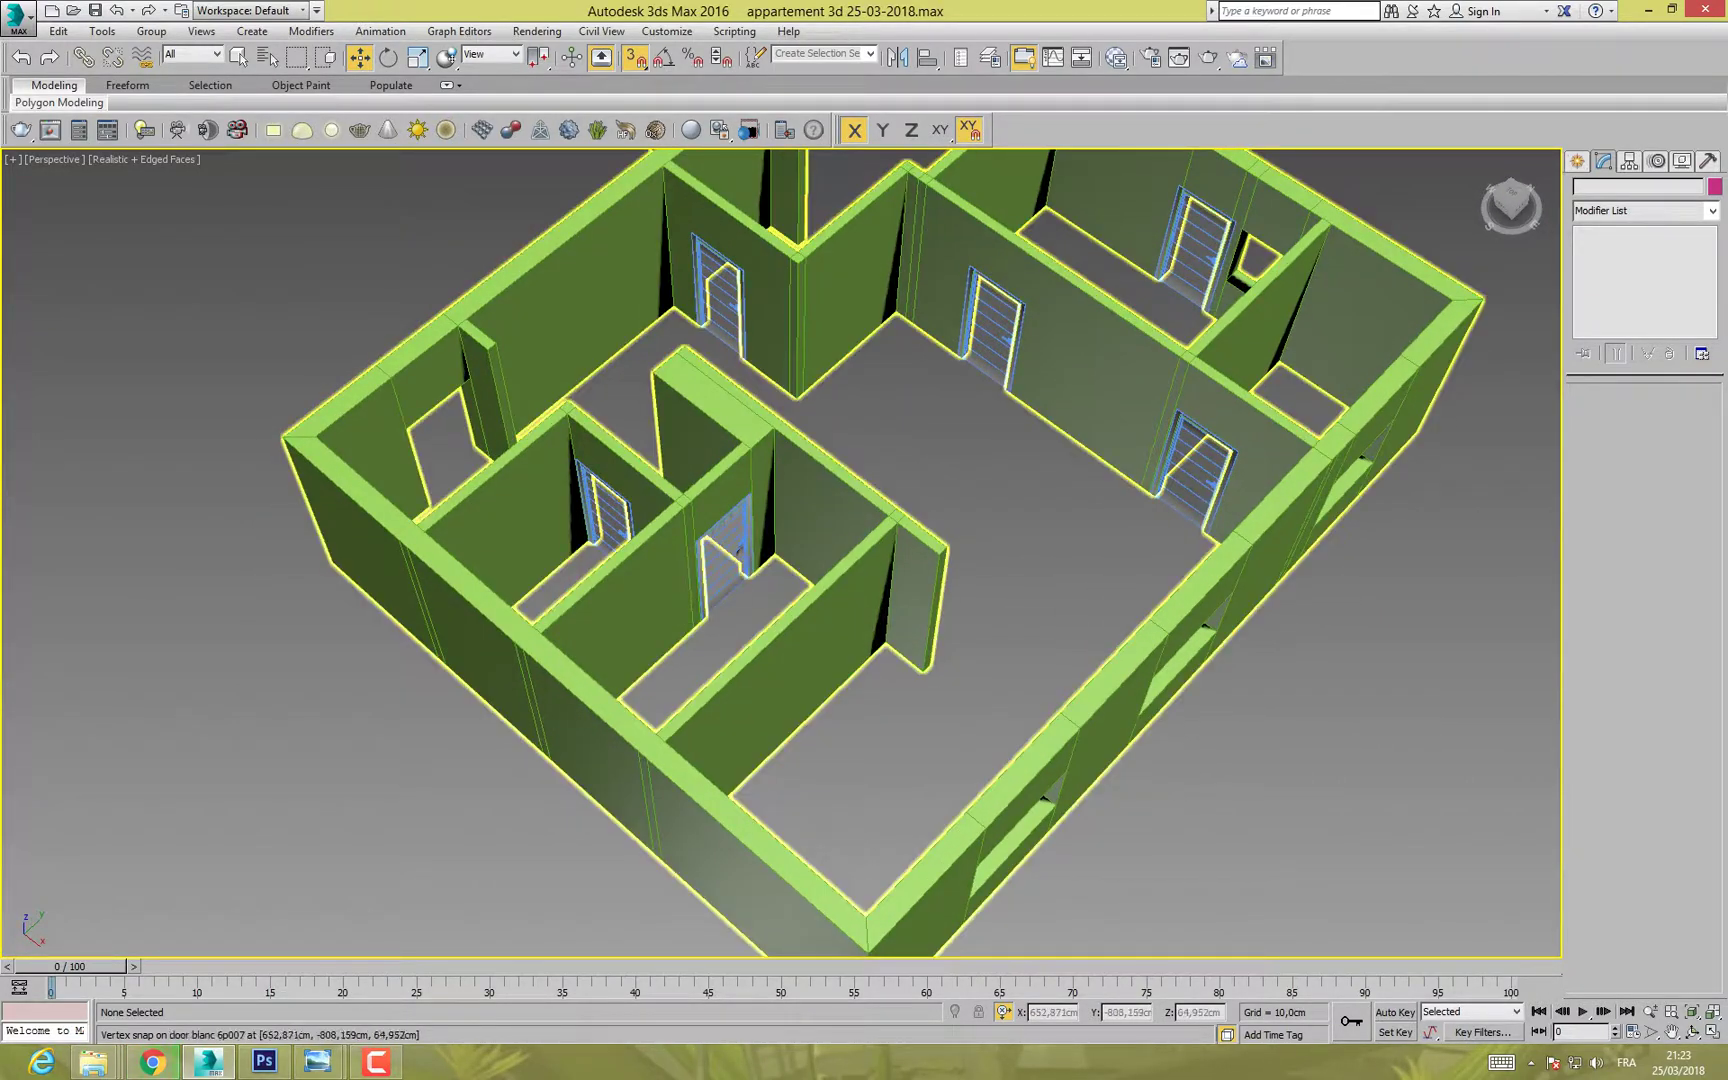
click(730, 547)
mouse_move(728, 615)
shift+mouse_down()
mouse_move(561, 572)
mouse_move(453, 495)
mouse_move(455, 512)
shift+mouse_up()
key(Return)
key(z)
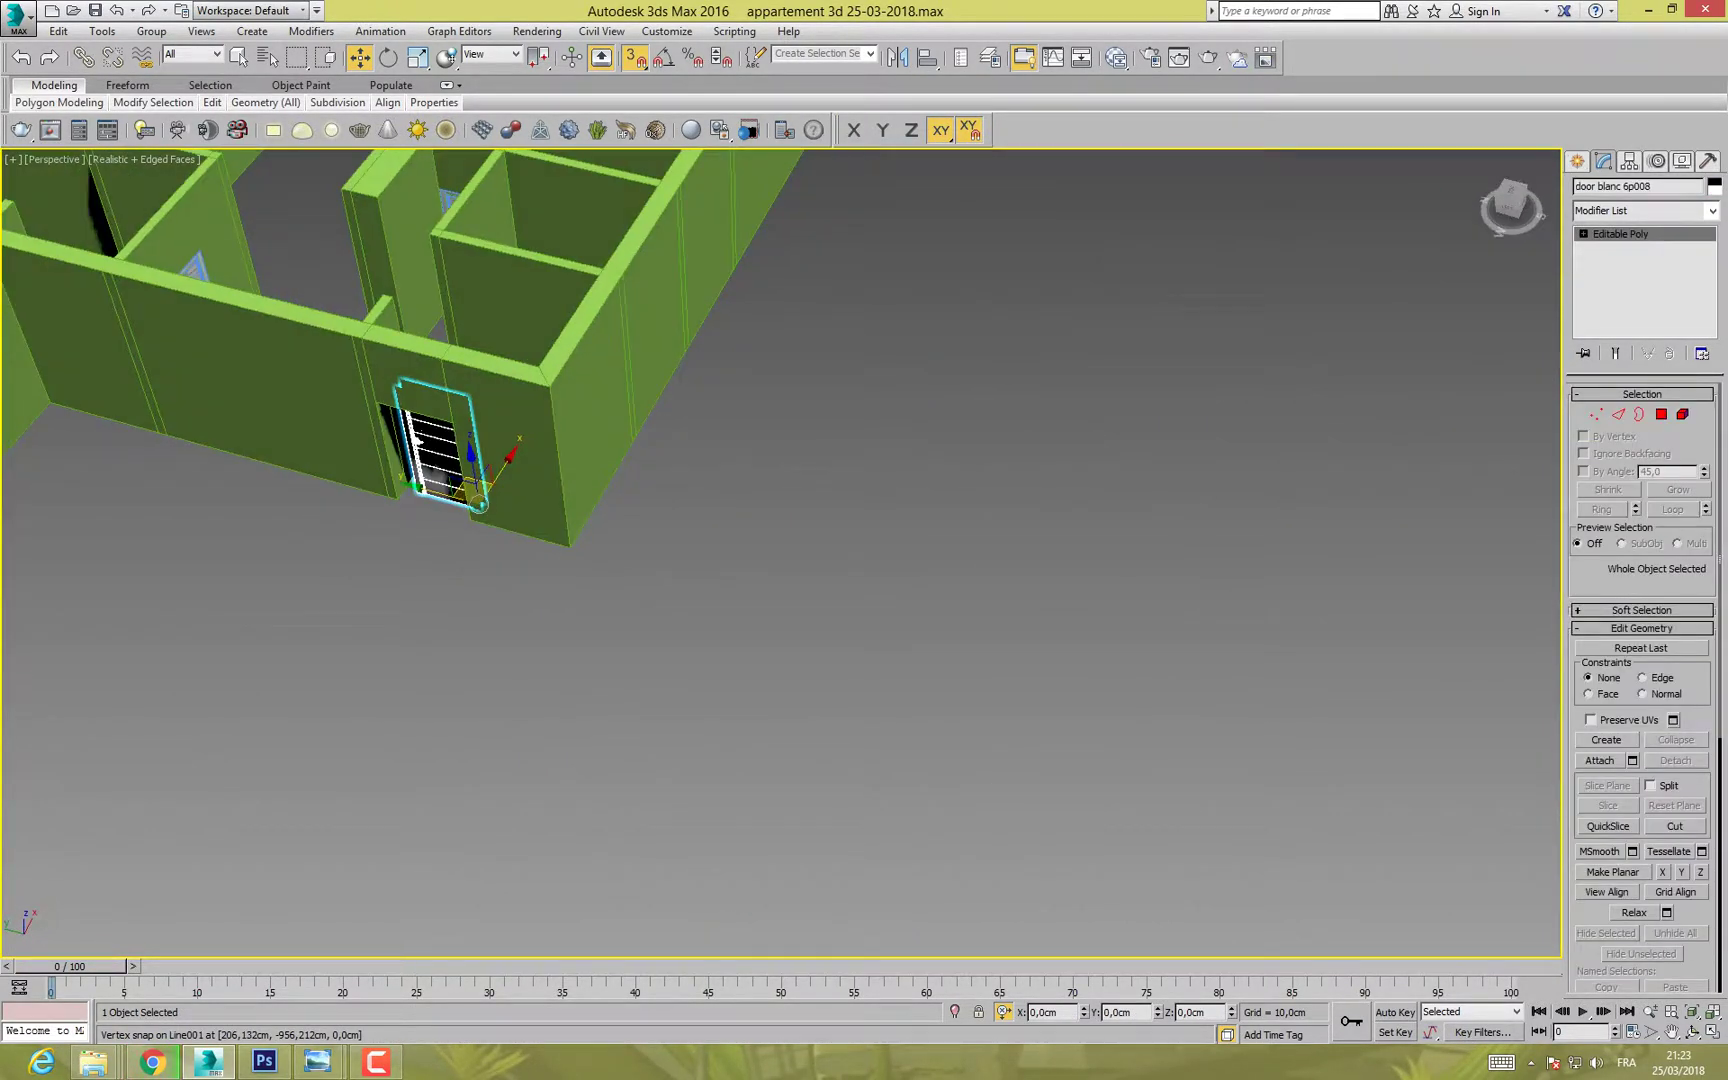
Step: Move the copied door out to the outer wall's face and snap it sideways to the edge of the entrance opening
scroll(546, 549, up, 3)
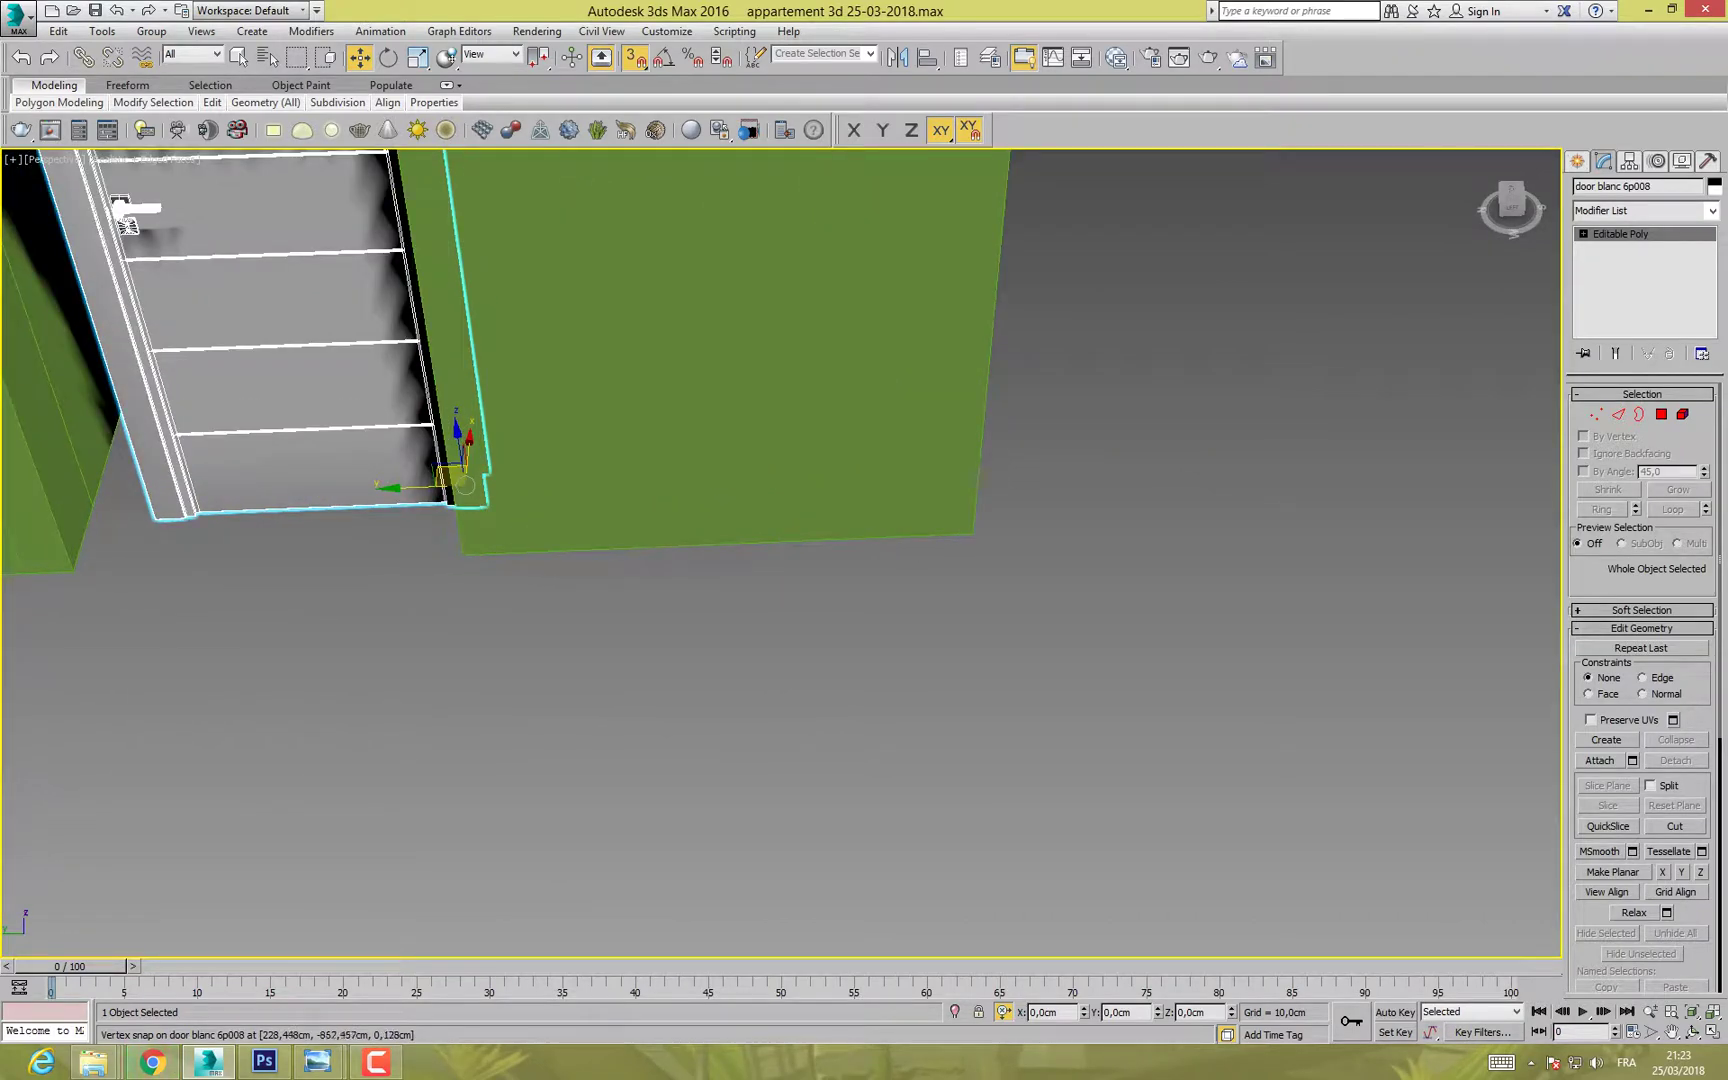
drag(468, 445, 462, 511)
alt+middle_drag(500, 545, 385, 615)
drag(383, 640, 390, 641)
alt+middle_drag(395, 635, 562, 606)
scroll(570, 692, down, 4)
mouse_move(570, 700)
alt+middle_down()
mouse_move(628, 680)
mouse_move(563, 680)
mouse_move(627, 707)
mouse_move(600, 710)
alt+middle_up()
drag(467, 757, 441, 776)
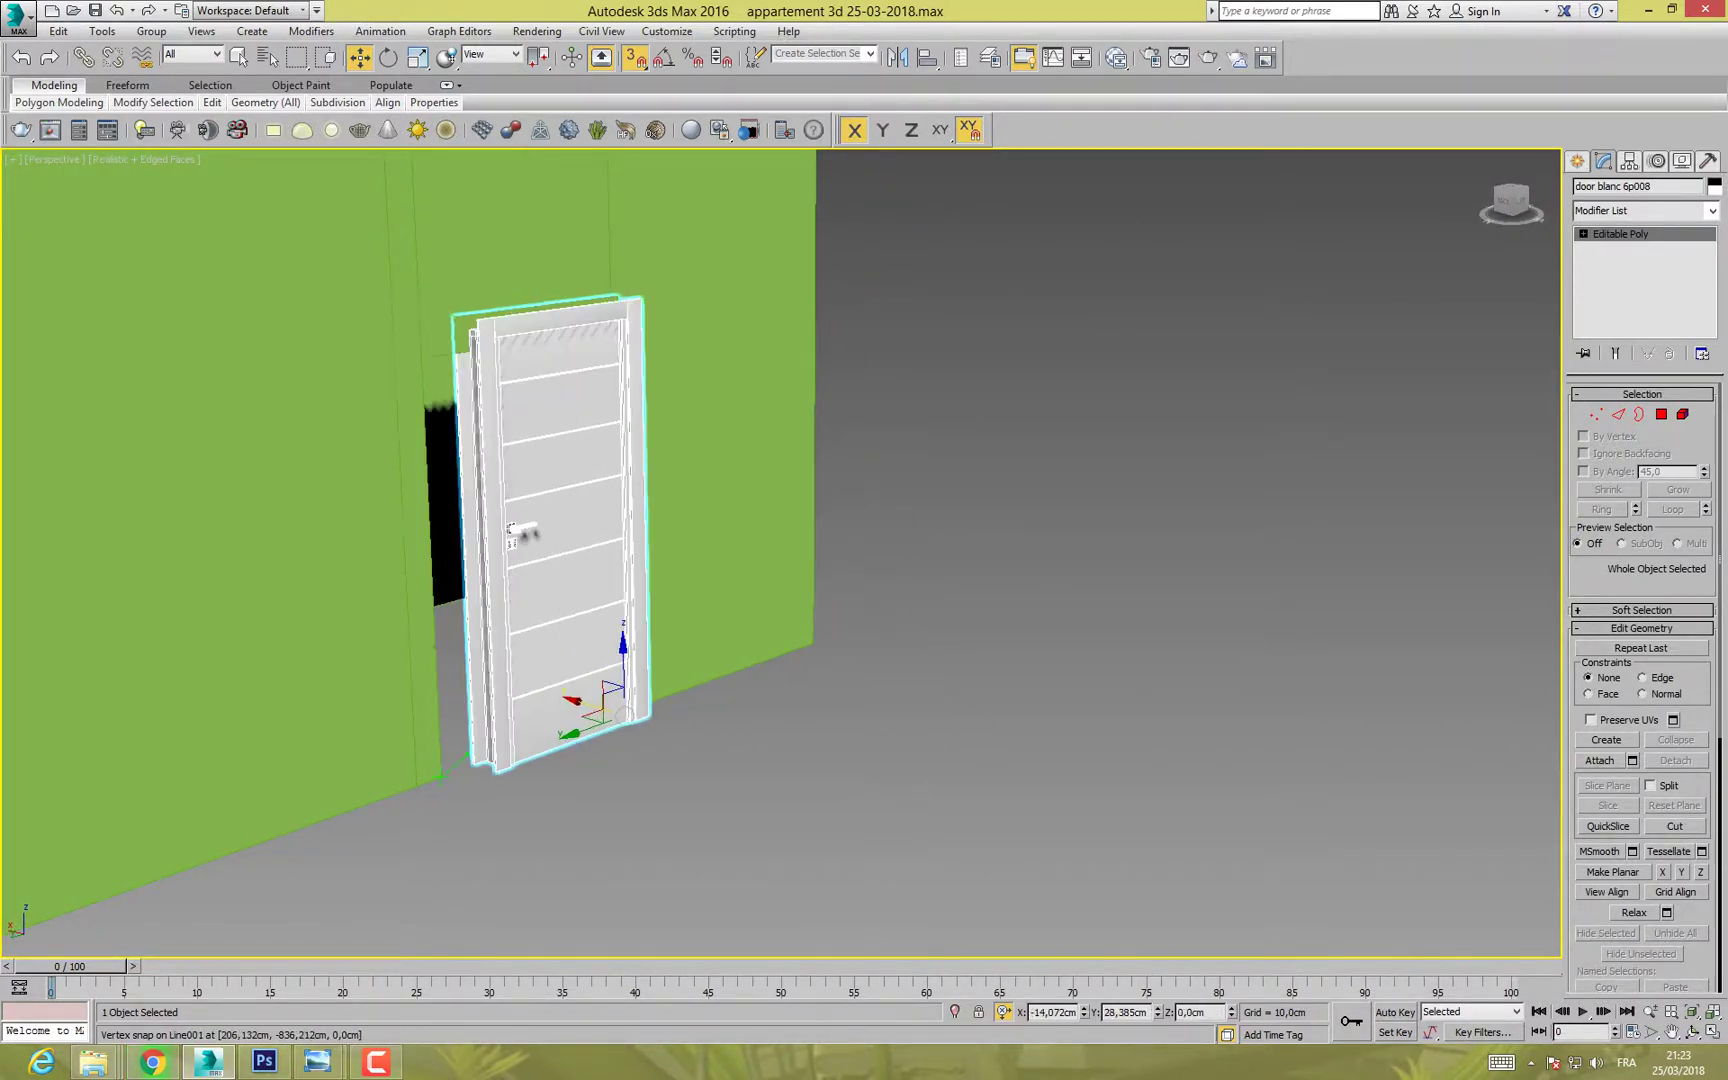
drag(617, 717, 548, 738)
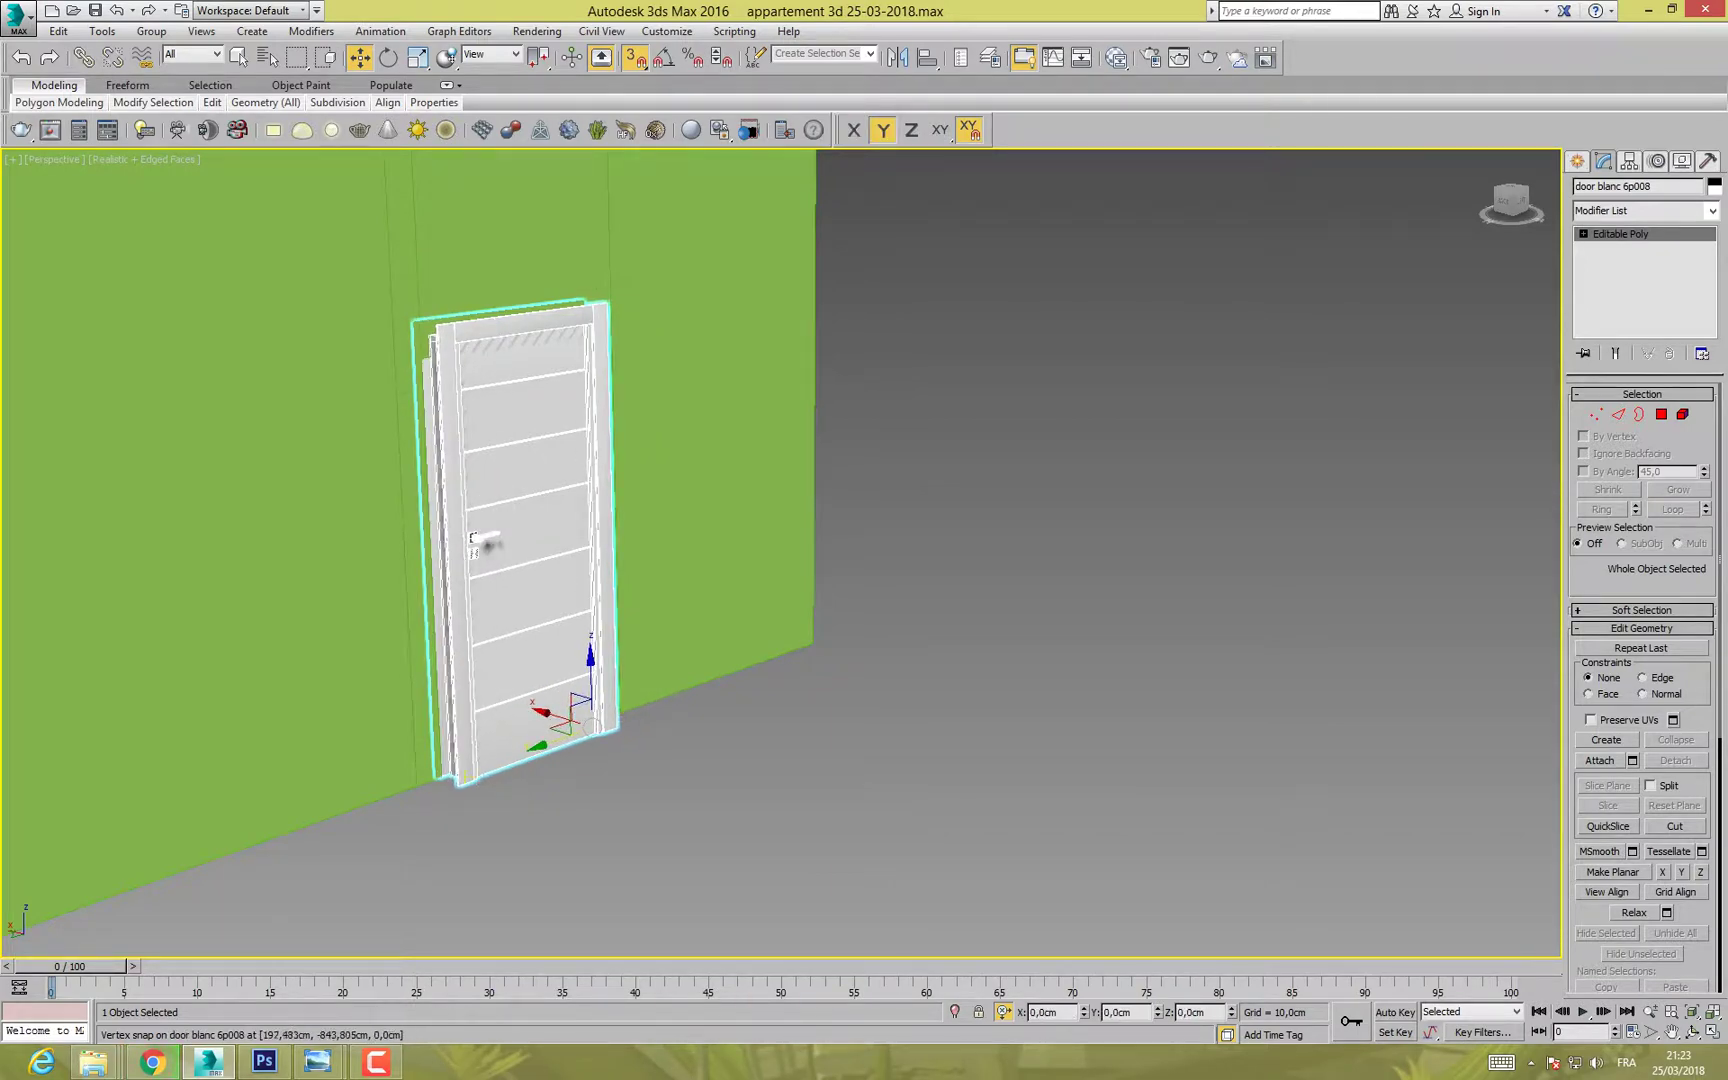
Step: Adjust the copied door's depth so its frame sits in the entrance opening against the outer wall face
drag(472, 538, 463, 541)
alt+middle_drag(470, 590, 555, 635)
mouse_move(503, 698)
mouse_down()
mouse_move(430, 690)
mouse_move(548, 700)
mouse_up()
scroll(460, 694, up, 2)
drag(496, 828, 473, 835)
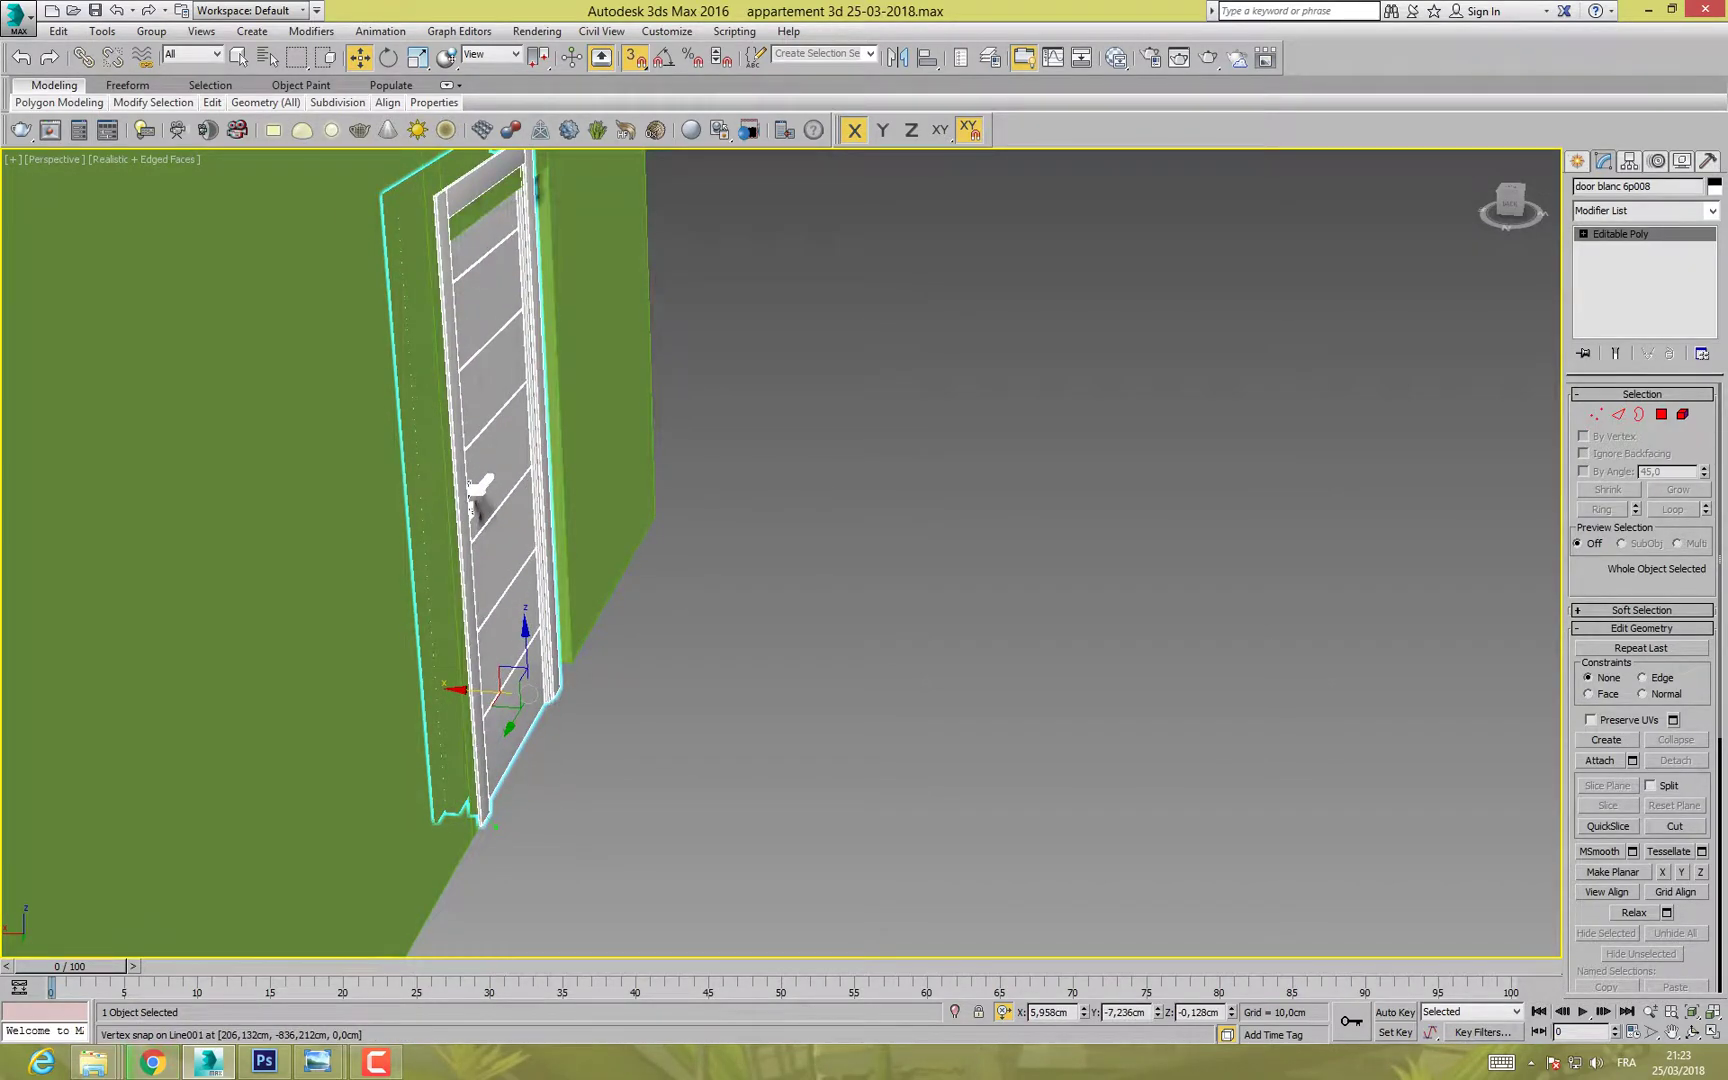
Step: Select the walls' vertices at the top of the entrance opening in vertex mode
scroll(530, 803, down, 2)
alt+middle_drag(540, 800, 380, 796)
alt+middle_drag(608, 753, 637, 487)
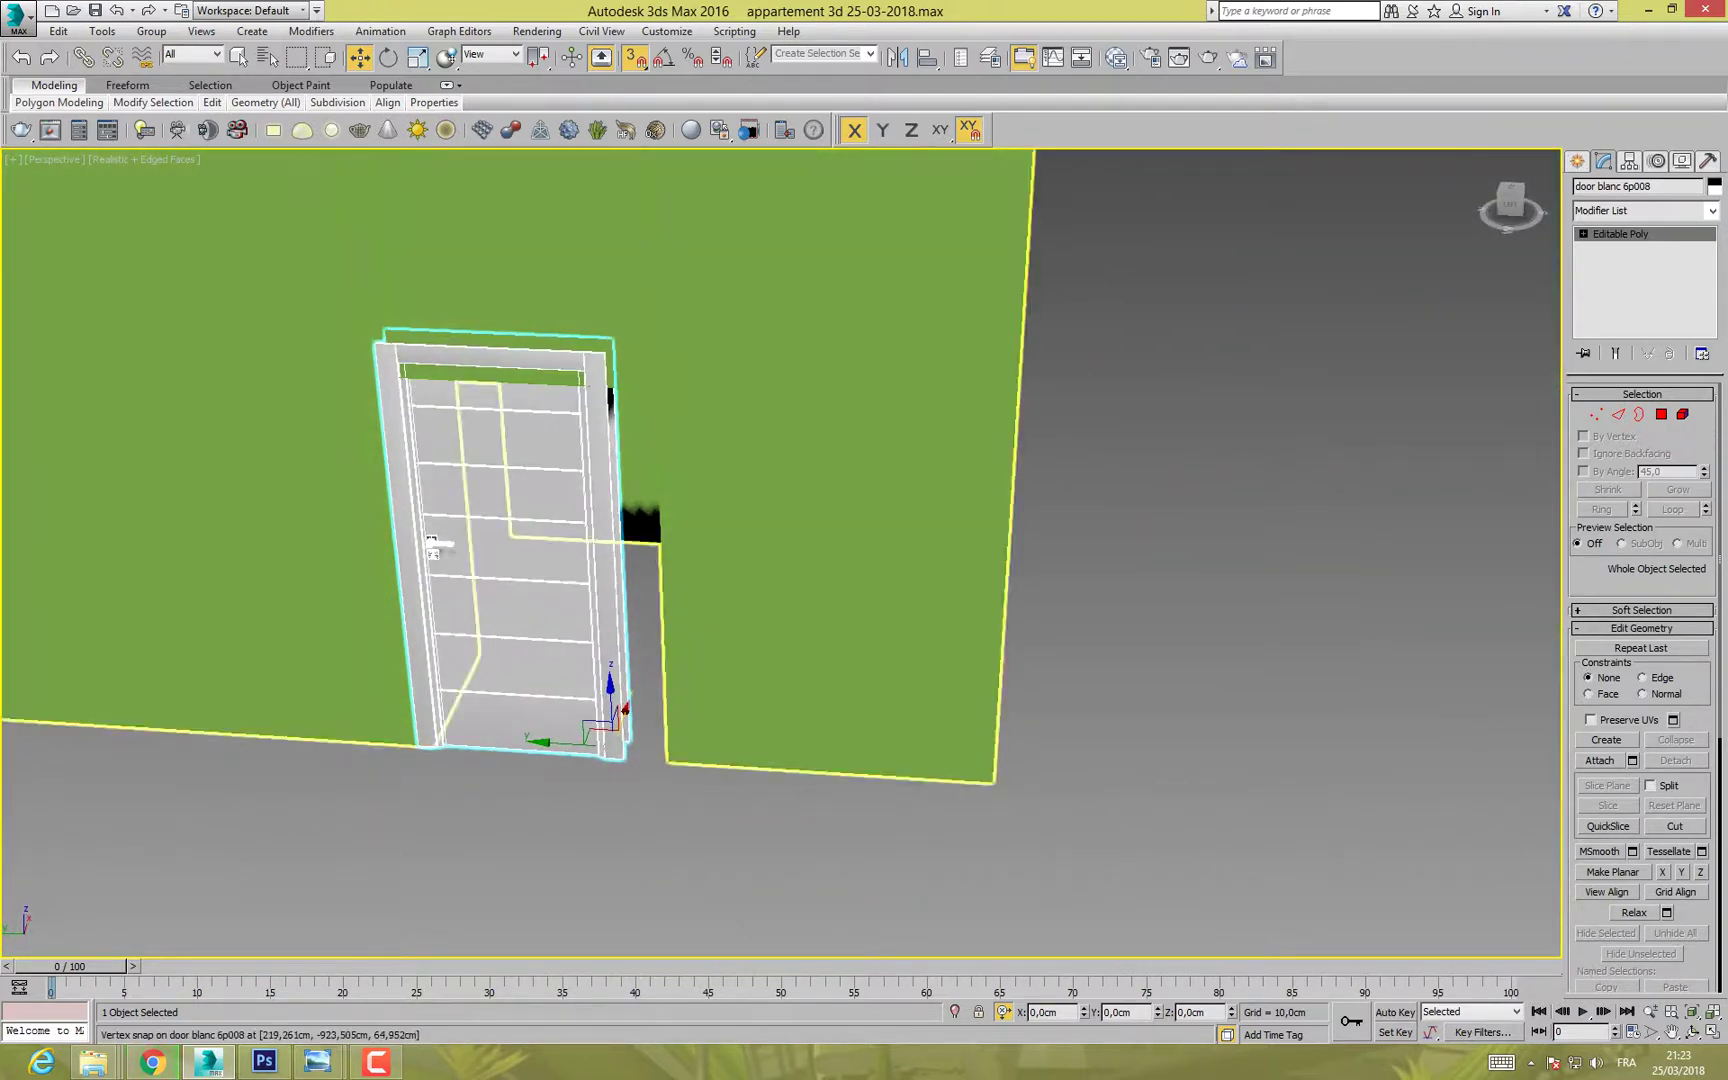
click(636, 487)
key(1)
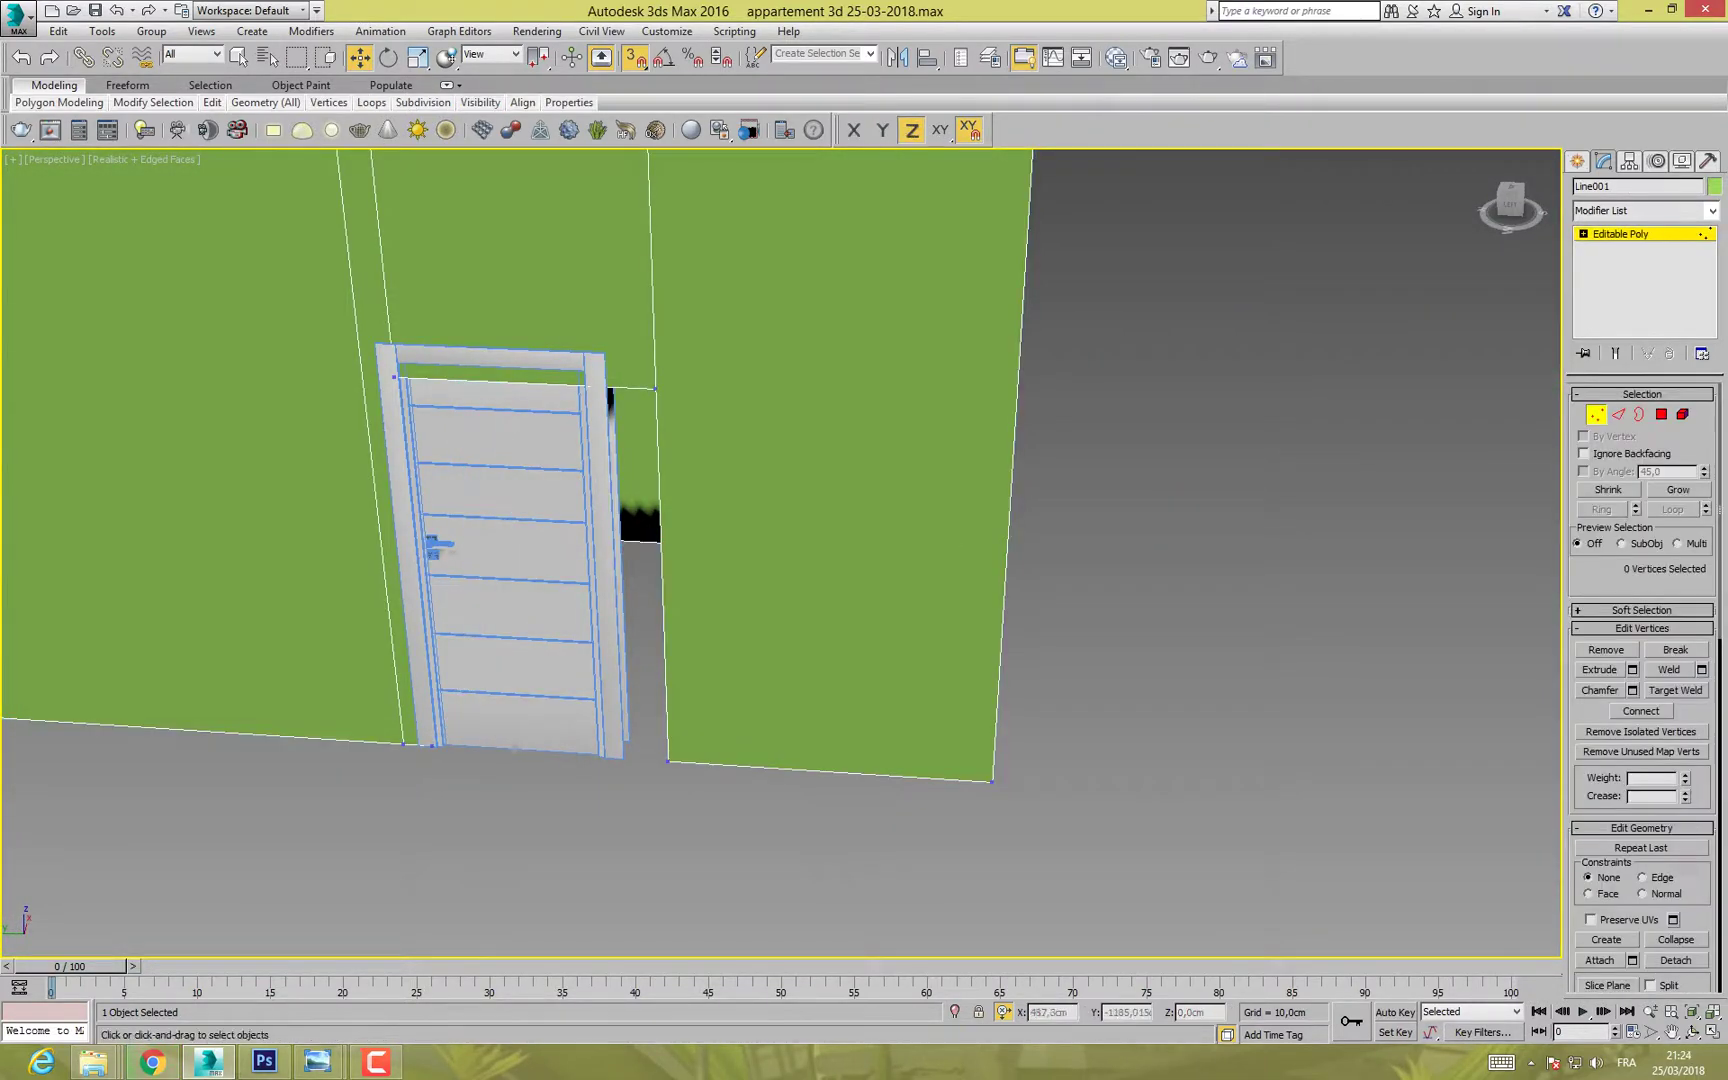
alt+middle_drag(636, 487, 653, 540)
drag(701, 307, 914, 370)
alt+middle_drag(914, 370, 951, 731)
alt+middle_drag(820, 725, 960, 615)
alt+middle_drag(893, 700, 893, 760)
alt+middle_drag(880, 650, 712, 670)
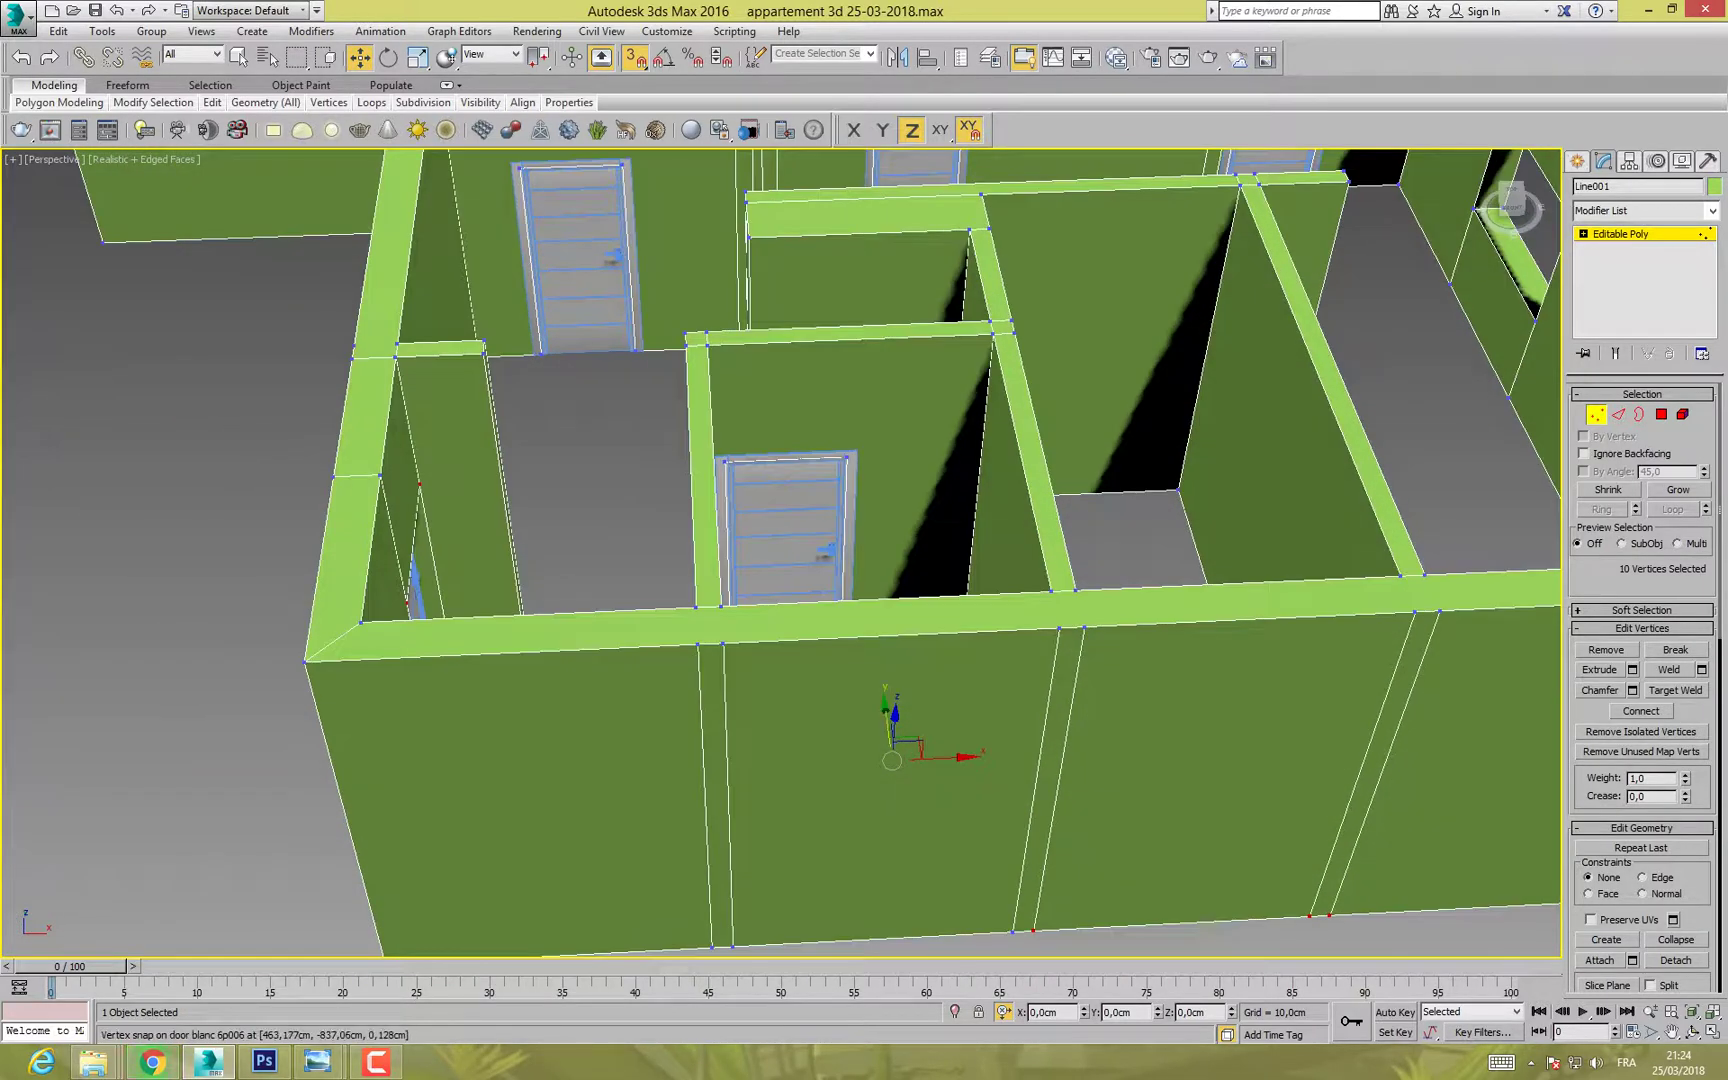
drag(895, 715, 392, 480)
alt+middle_drag(400, 490, 590, 480)
middle_drag(500, 890, 580, 648)
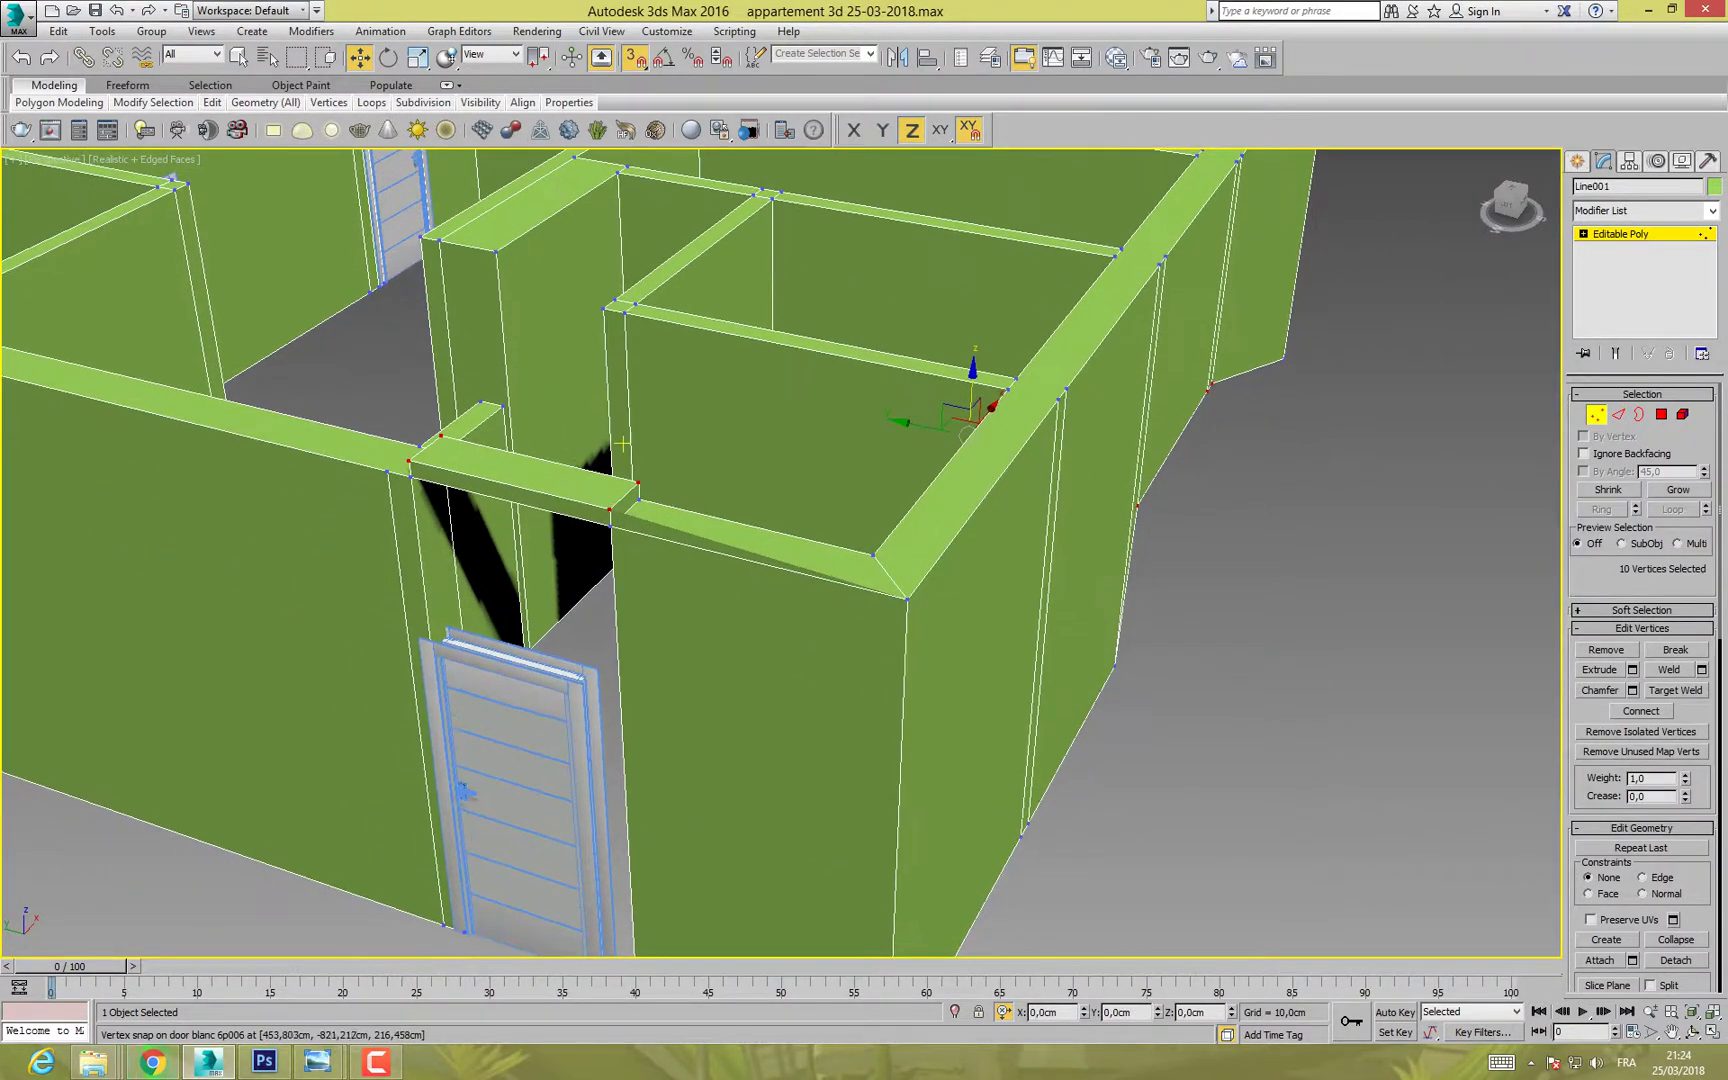
drag(967, 435, 968, 435)
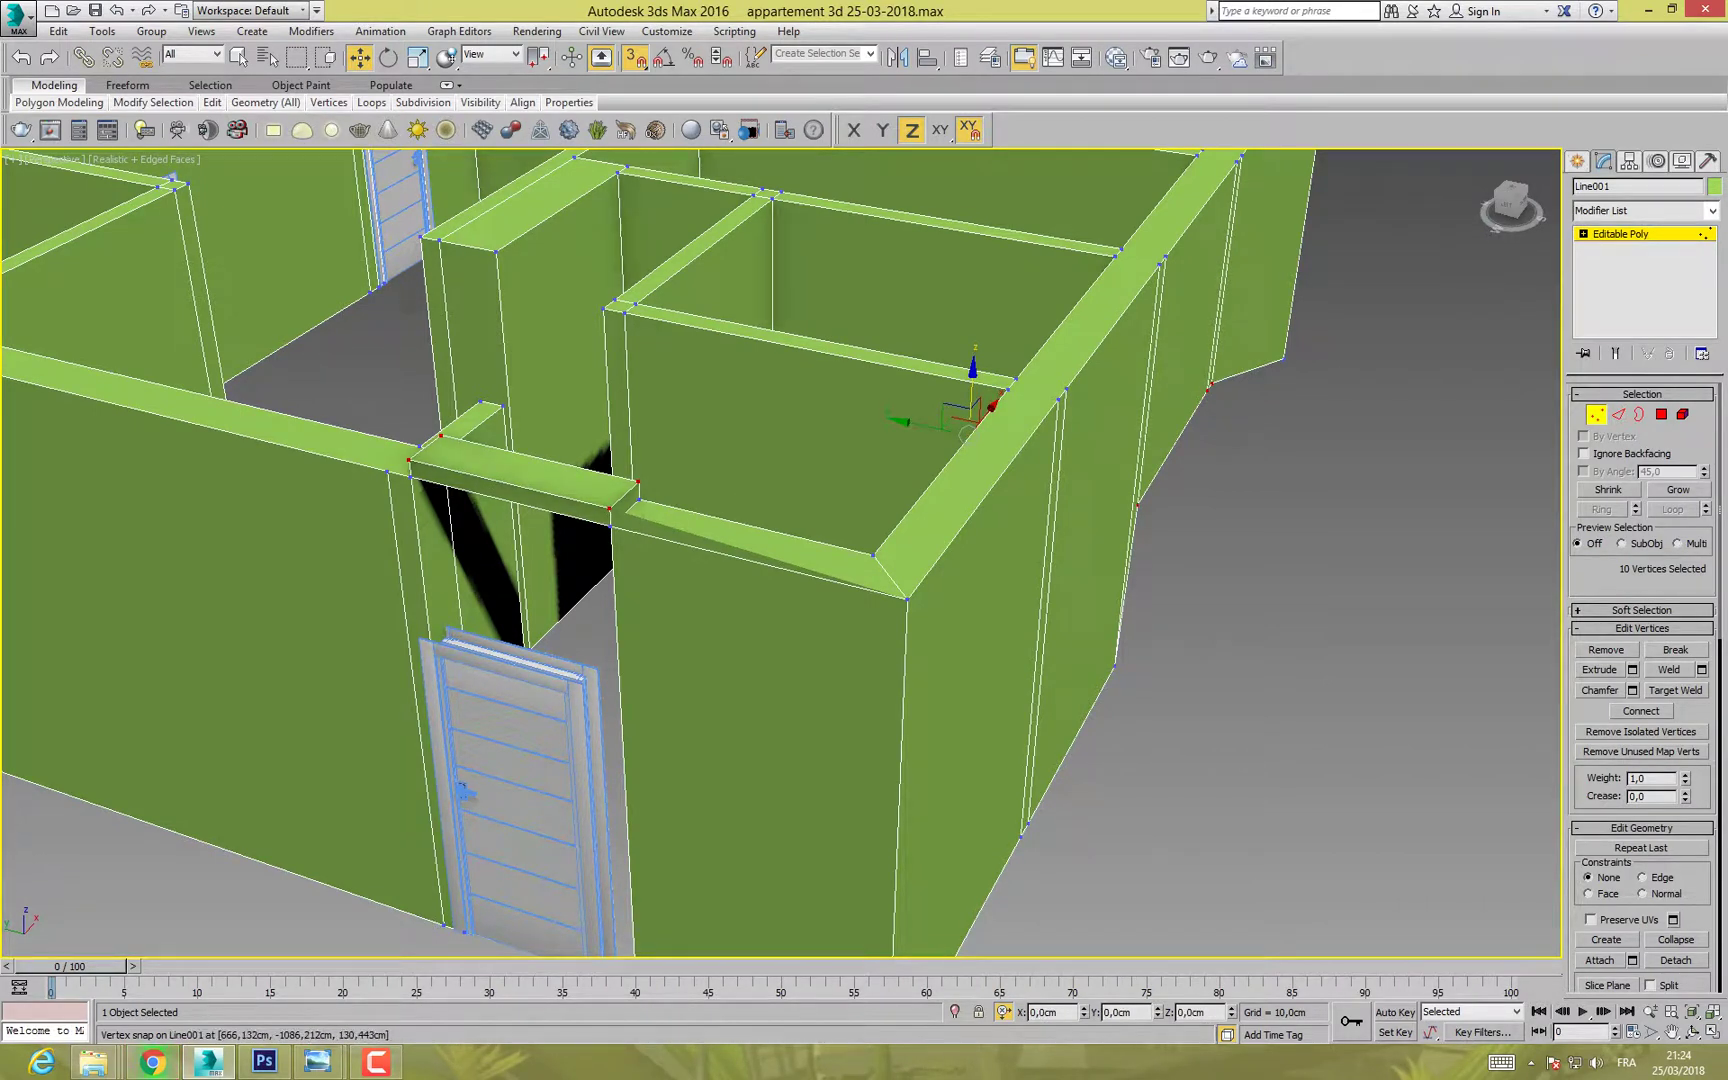
drag(967, 434, 959, 598)
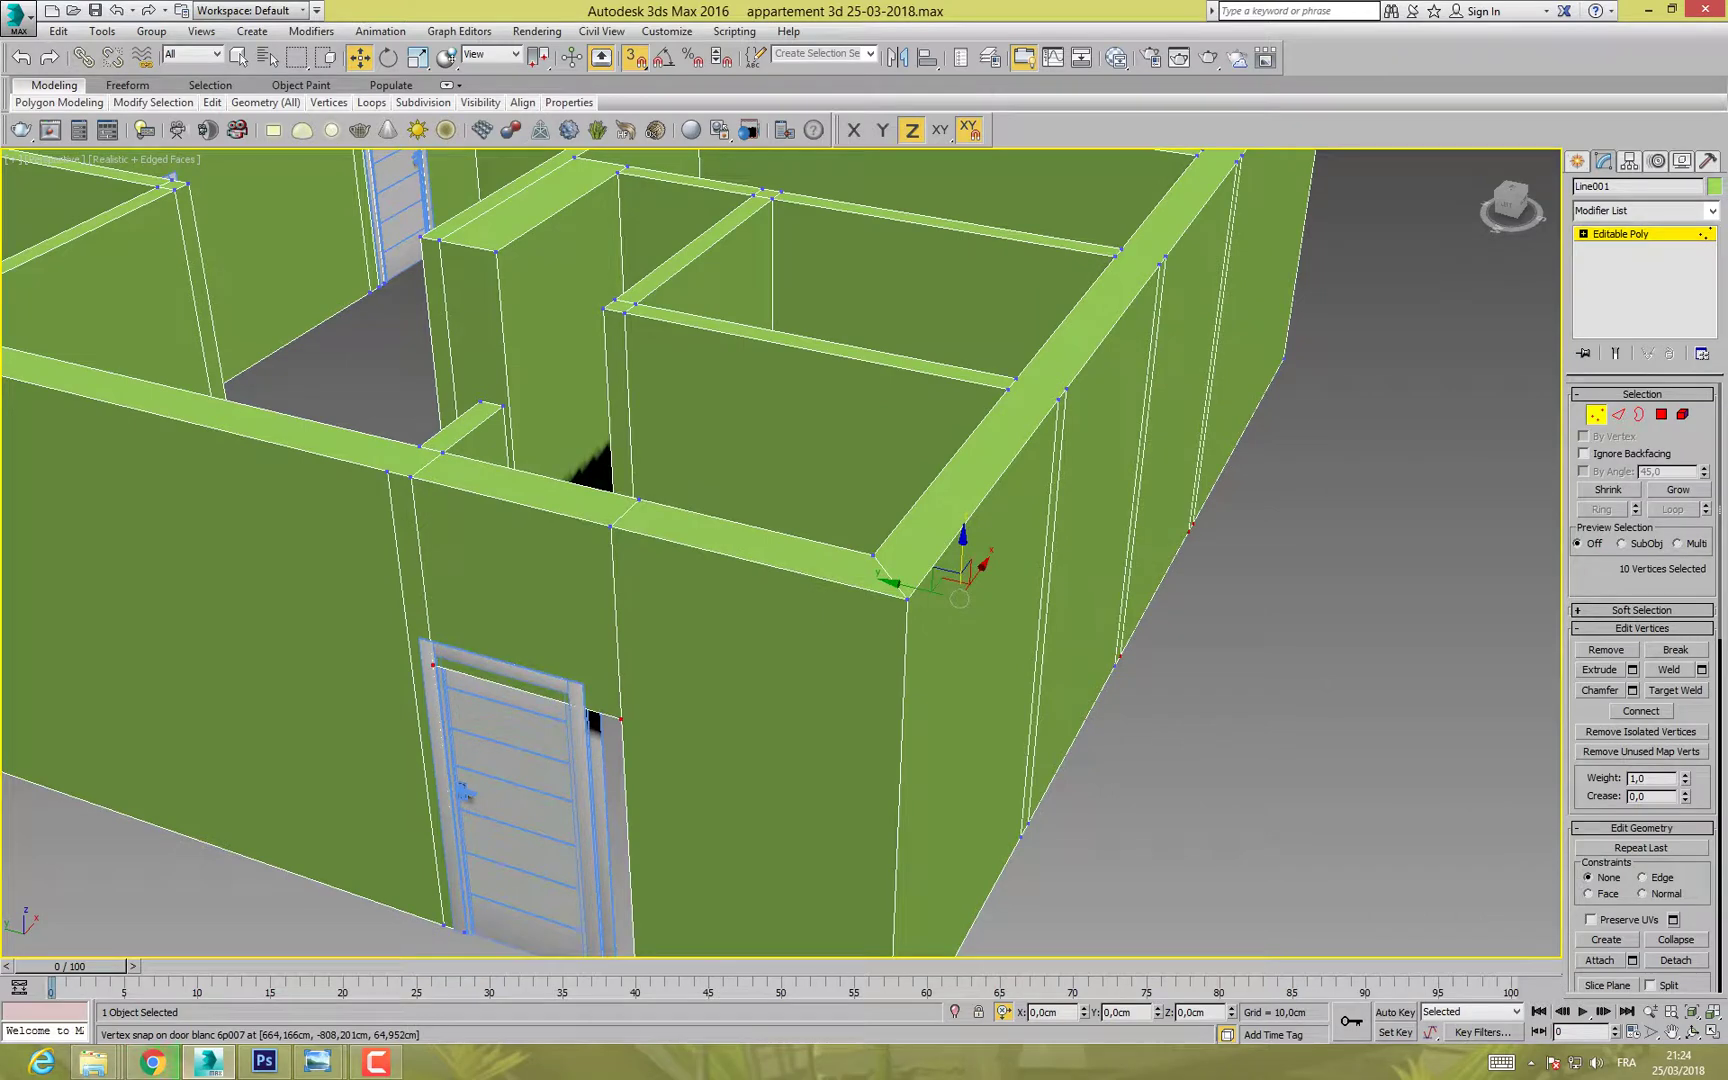
Step: Keep only the four lintel vertices of the entrance opening selected and raise them to the top of the door, working in wireframe
alt+drag(951, 749, 951, 749)
middle_drag(951, 749, 1119, 580)
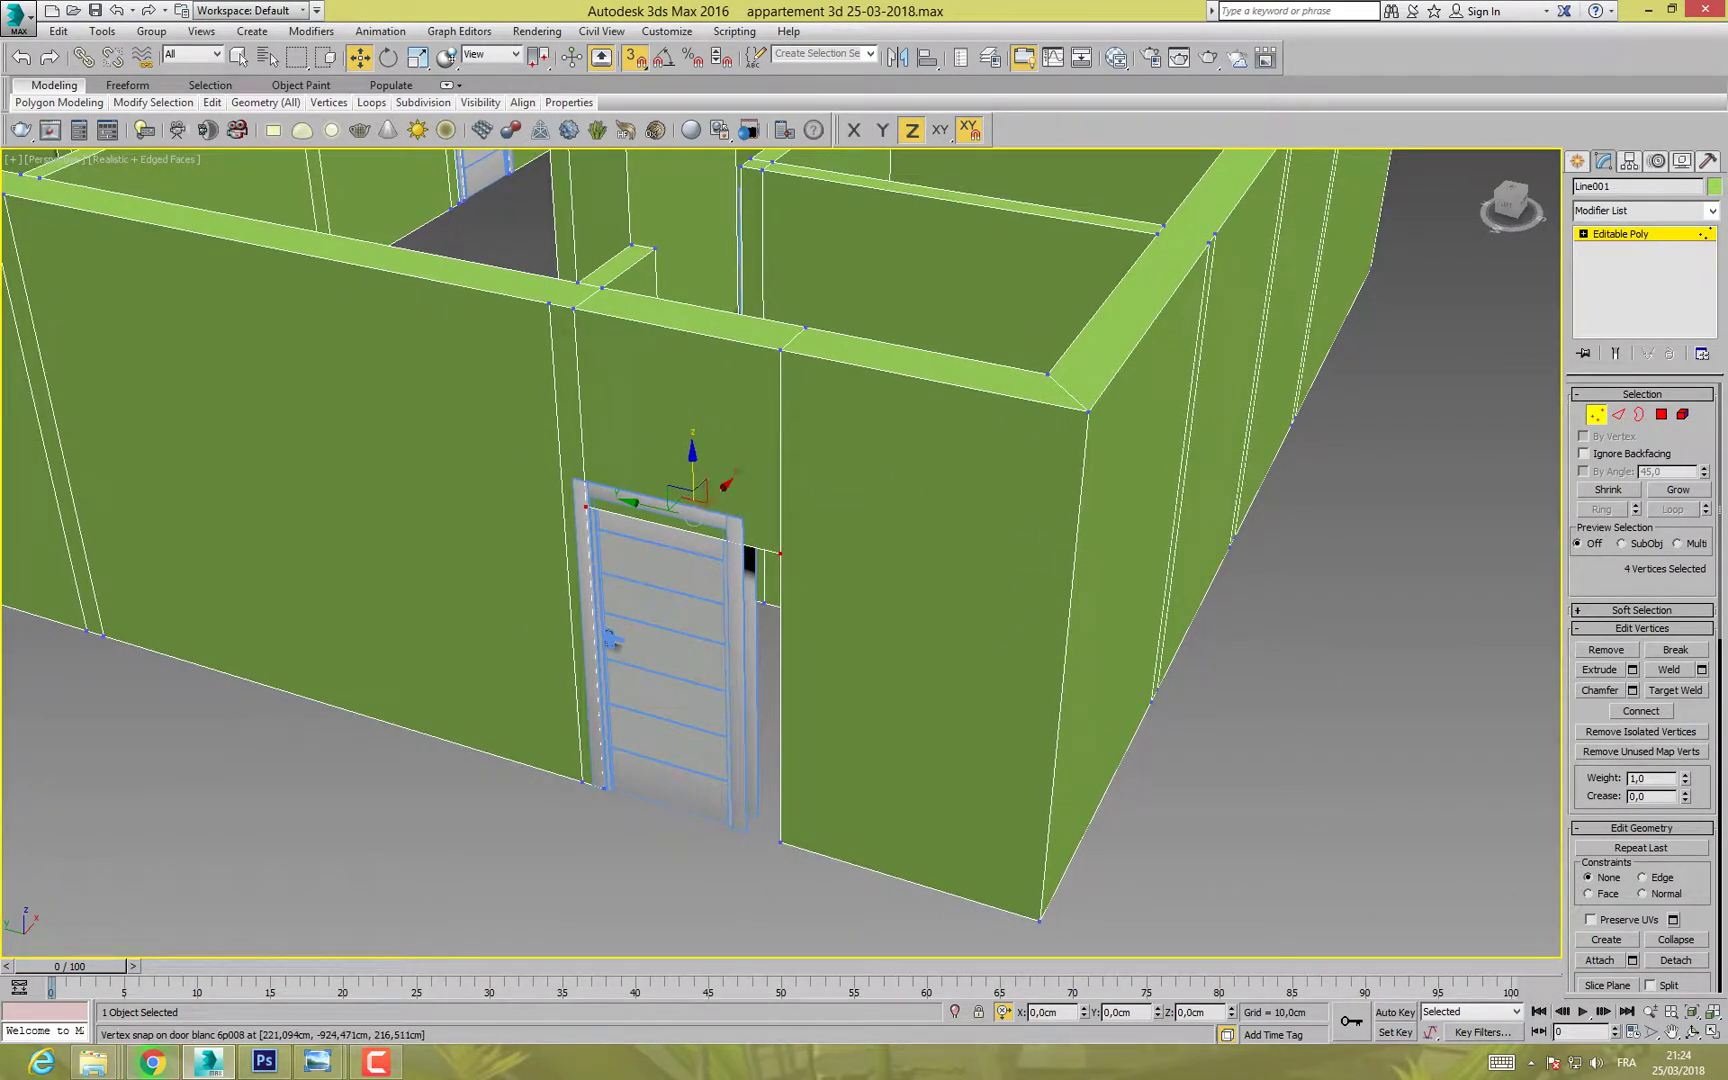
drag(692, 518, 692, 517)
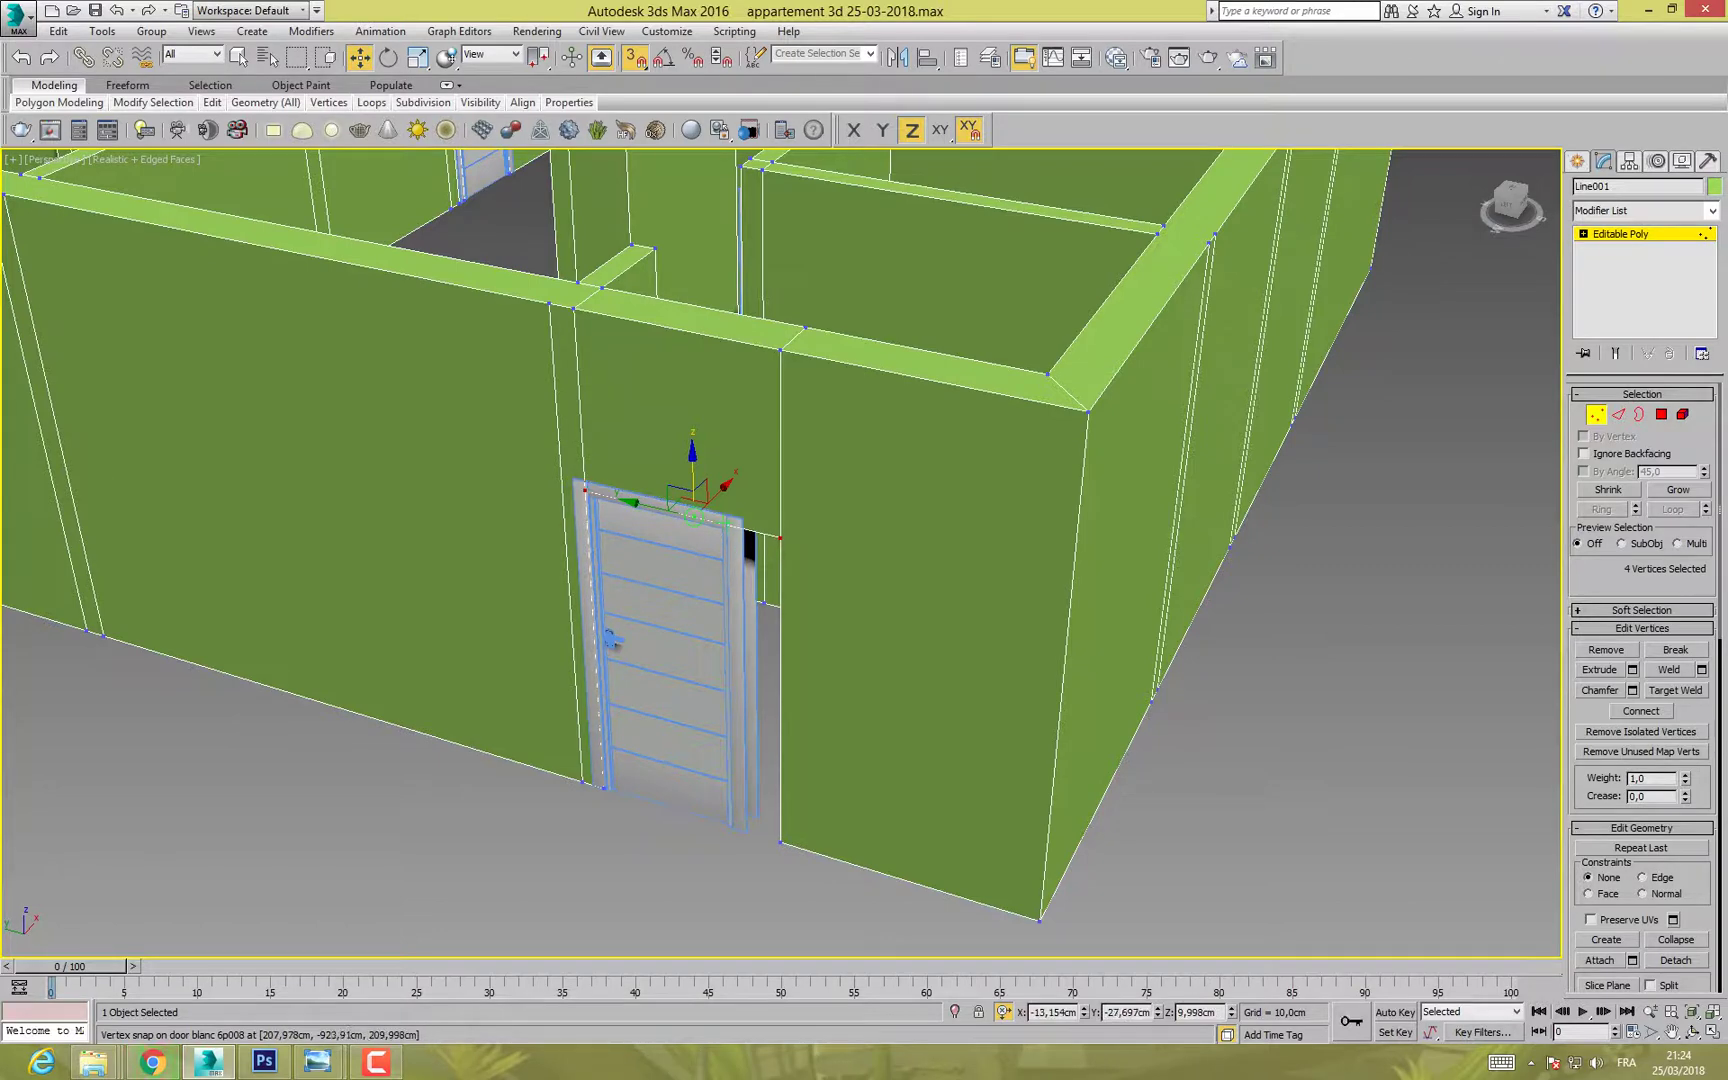
key(F3)
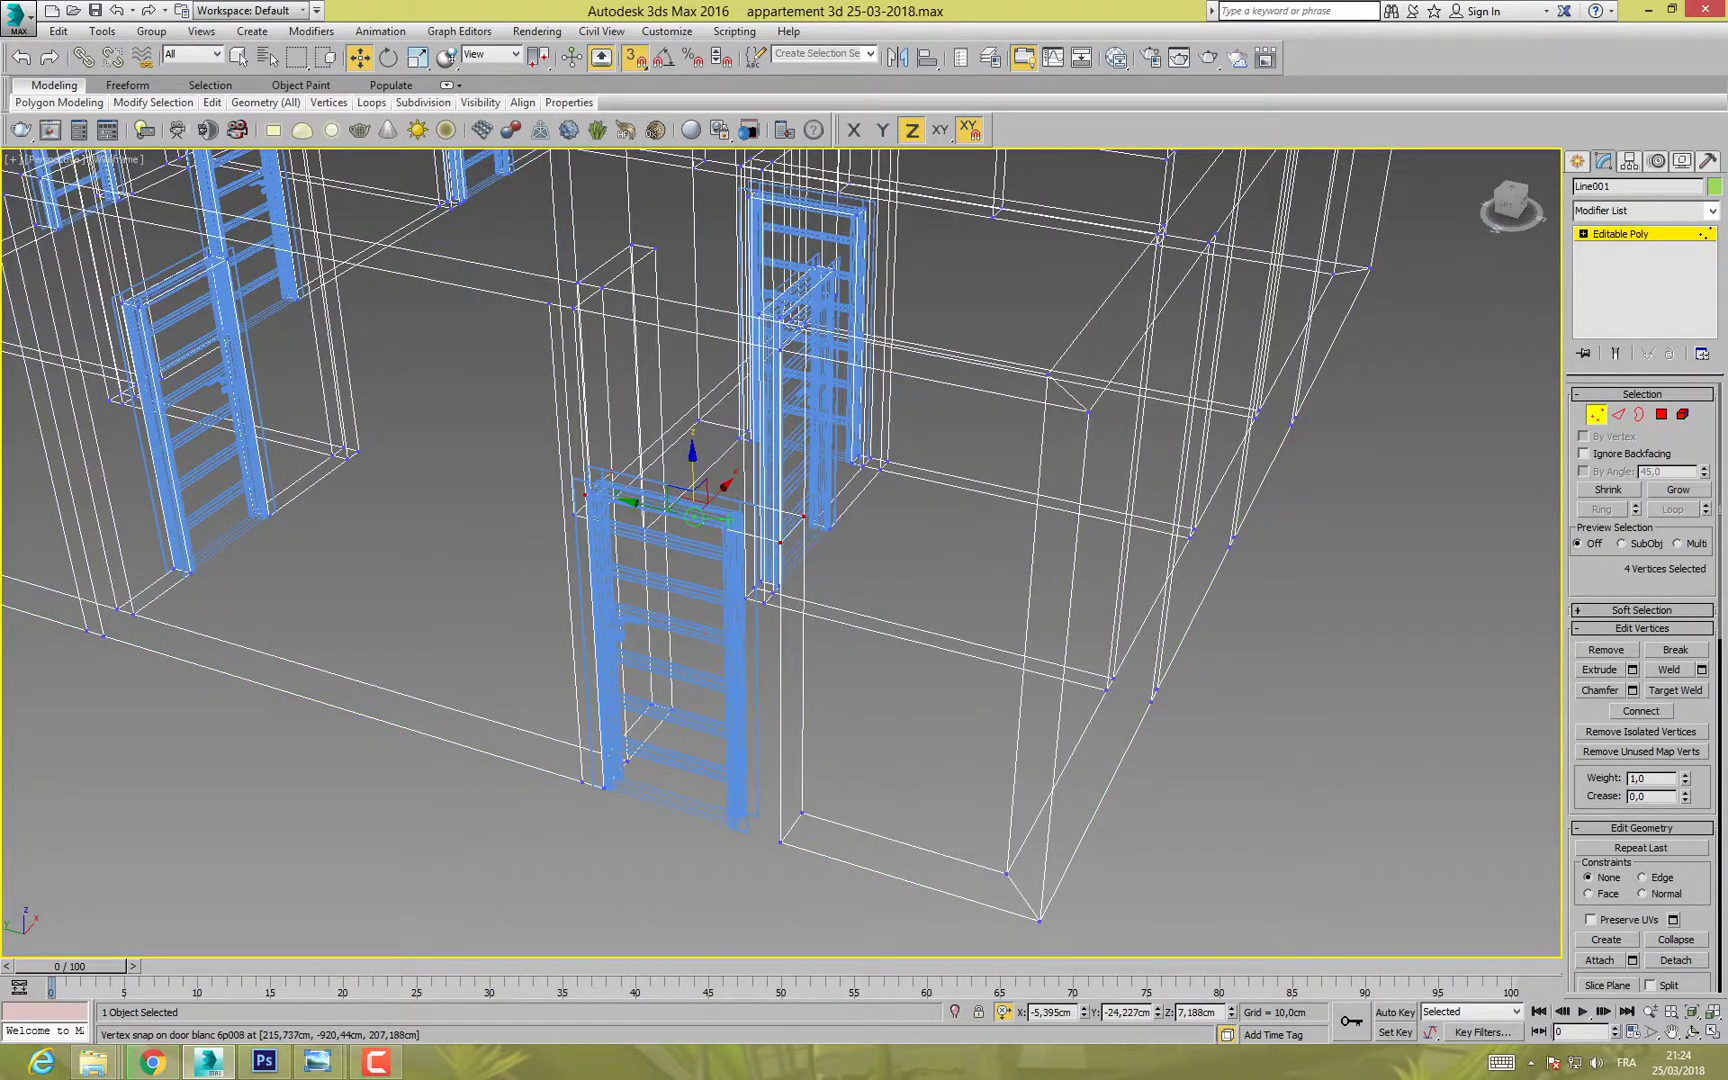
scroll(720, 515, up, 5)
drag(732, 503, 728, 535)
alt+middle_drag(728, 535, 450, 550)
drag(450, 550, 385, 340)
alt+middle_drag(385, 340, 590, 345)
alt+middle_drag(468, 639, 505, 450)
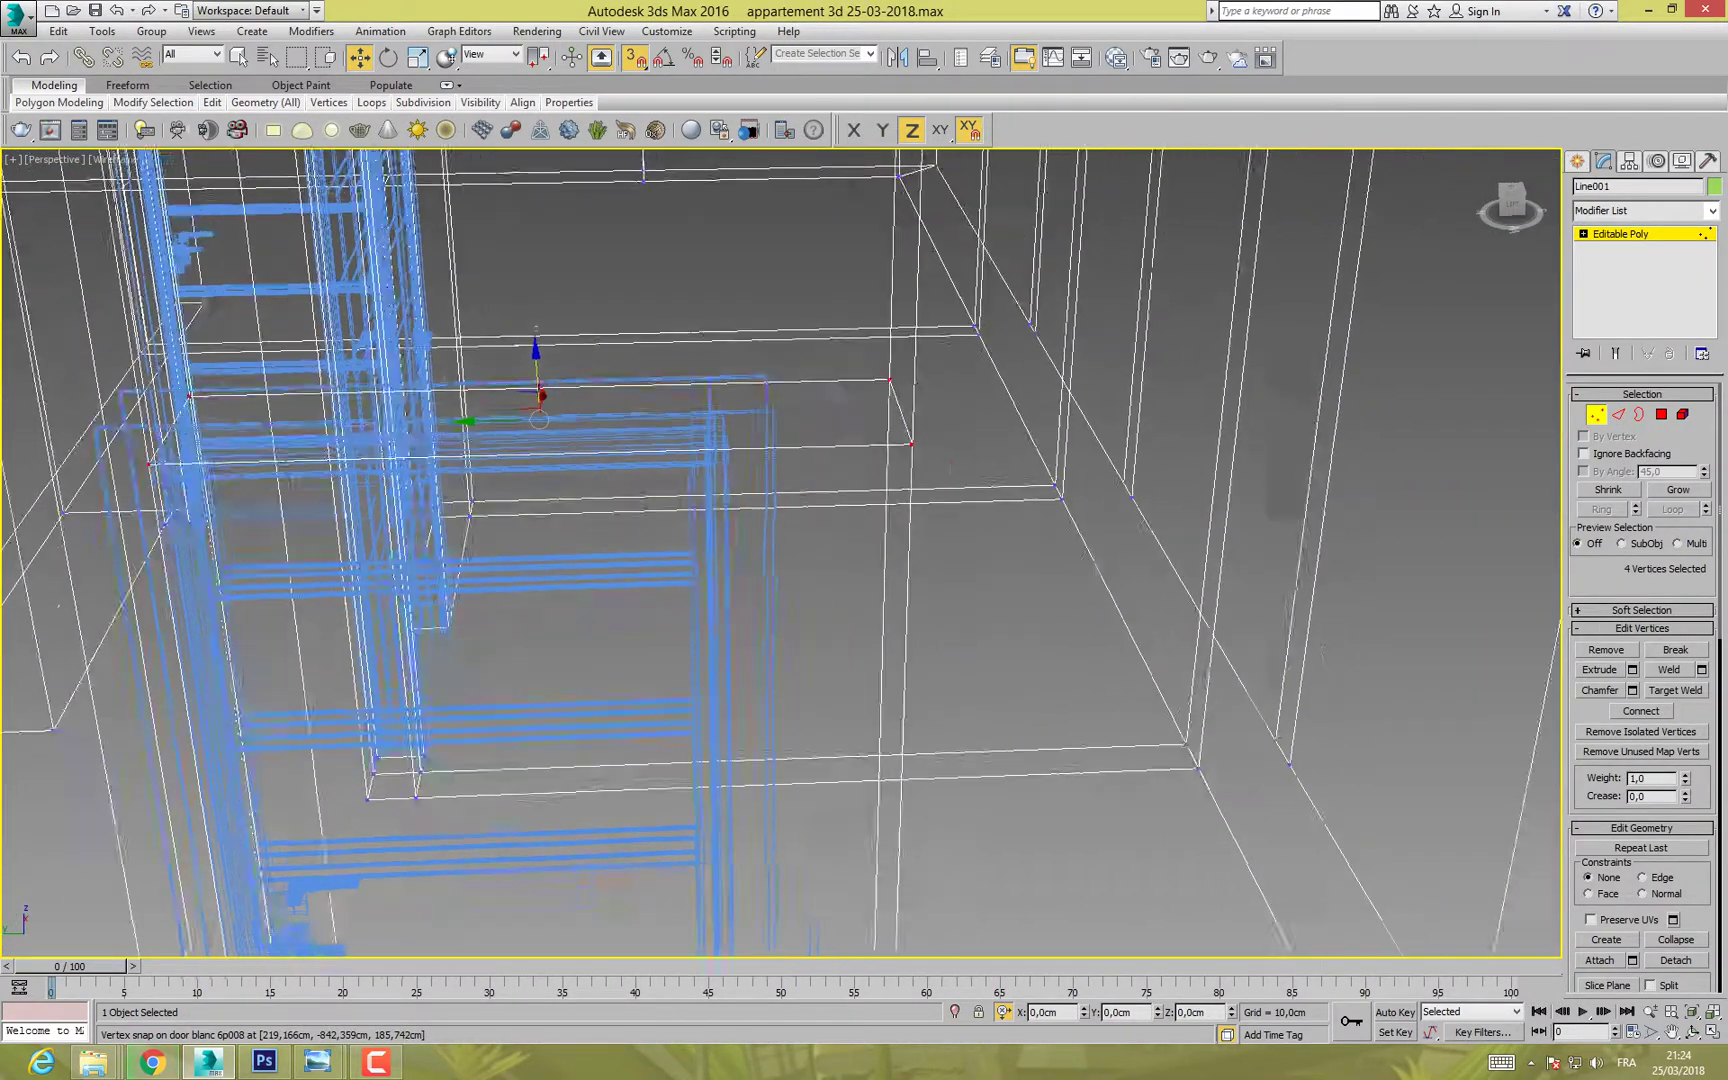
Step: Move the four jamb vertices on the open side of the entrance to the door frame's edge and leave vertex editing
scroll(505, 438, down, 5)
drag(573, 410, 613, 732)
alt+middle_drag(560, 515, 552, 589)
scroll(552, 589, up, 5)
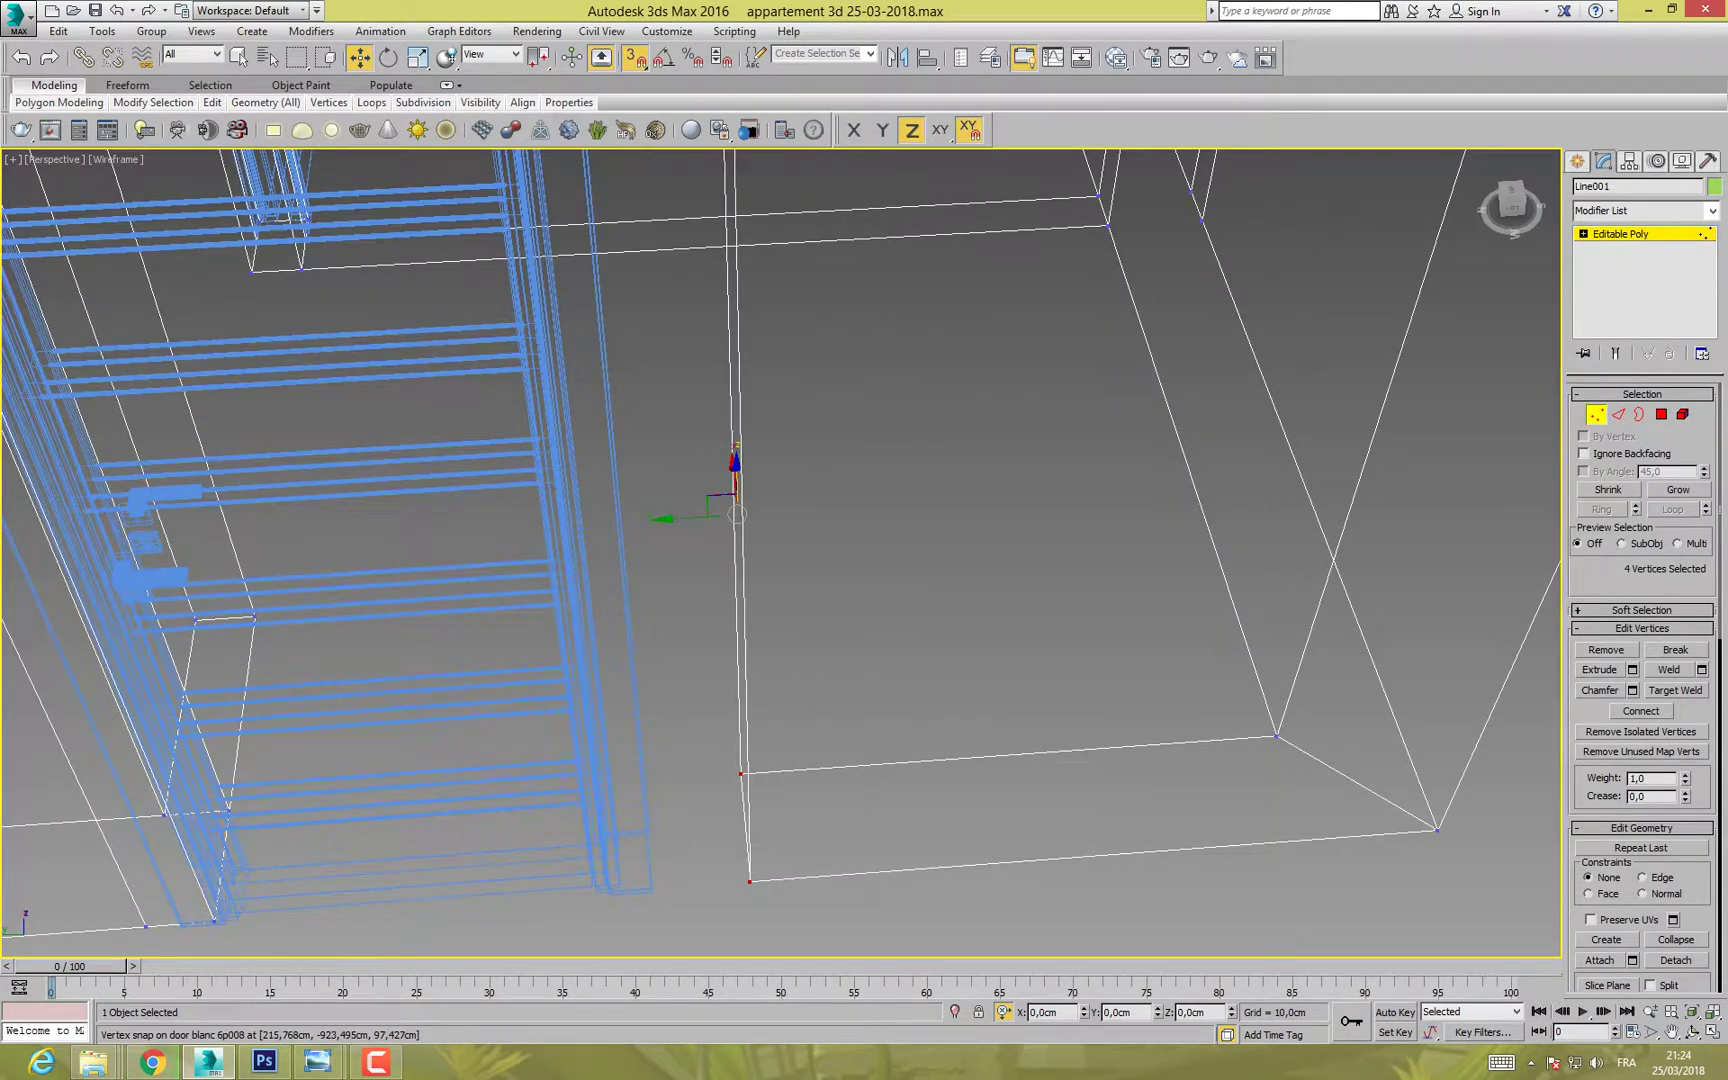
drag(688, 517, 619, 891)
click(715, 705)
click(1597, 414)
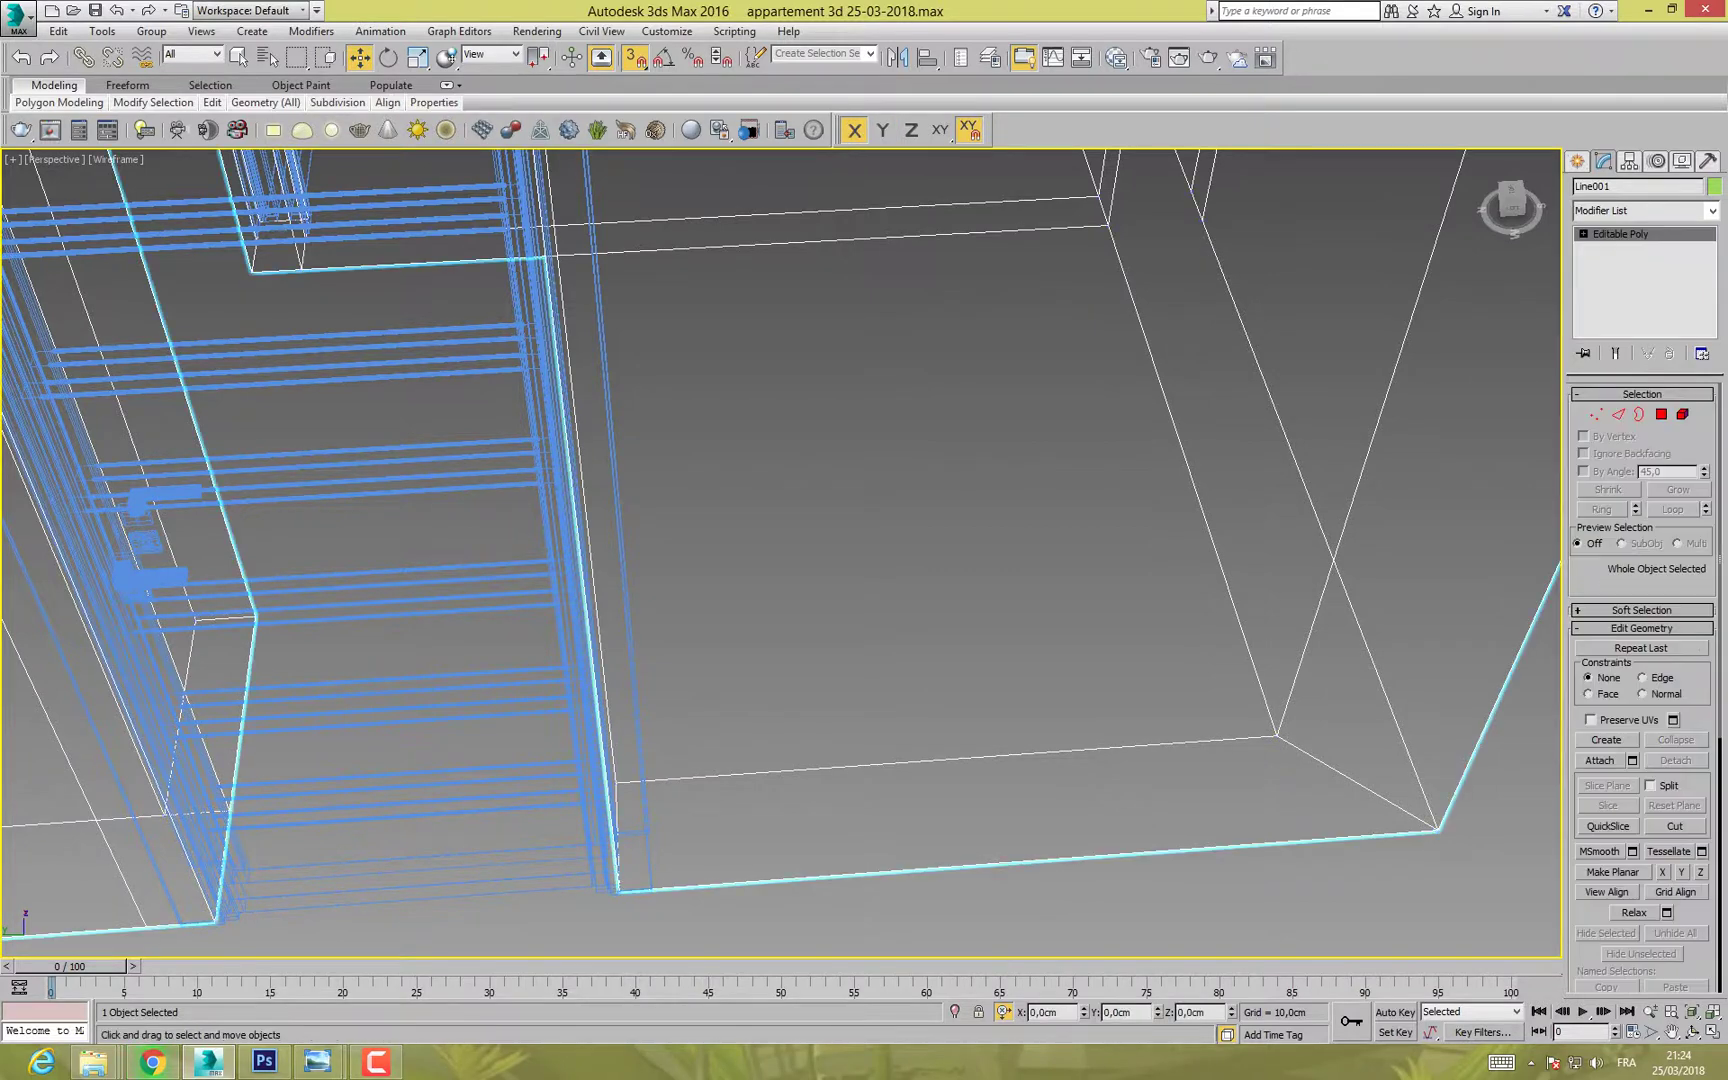
Step: Shift the wall-top vertices above the entrance door to straighten the edge over the jamb, and restore shaded display
scroll(1070, 521, down, 7)
middle_drag(1070, 521, 1086, 527)
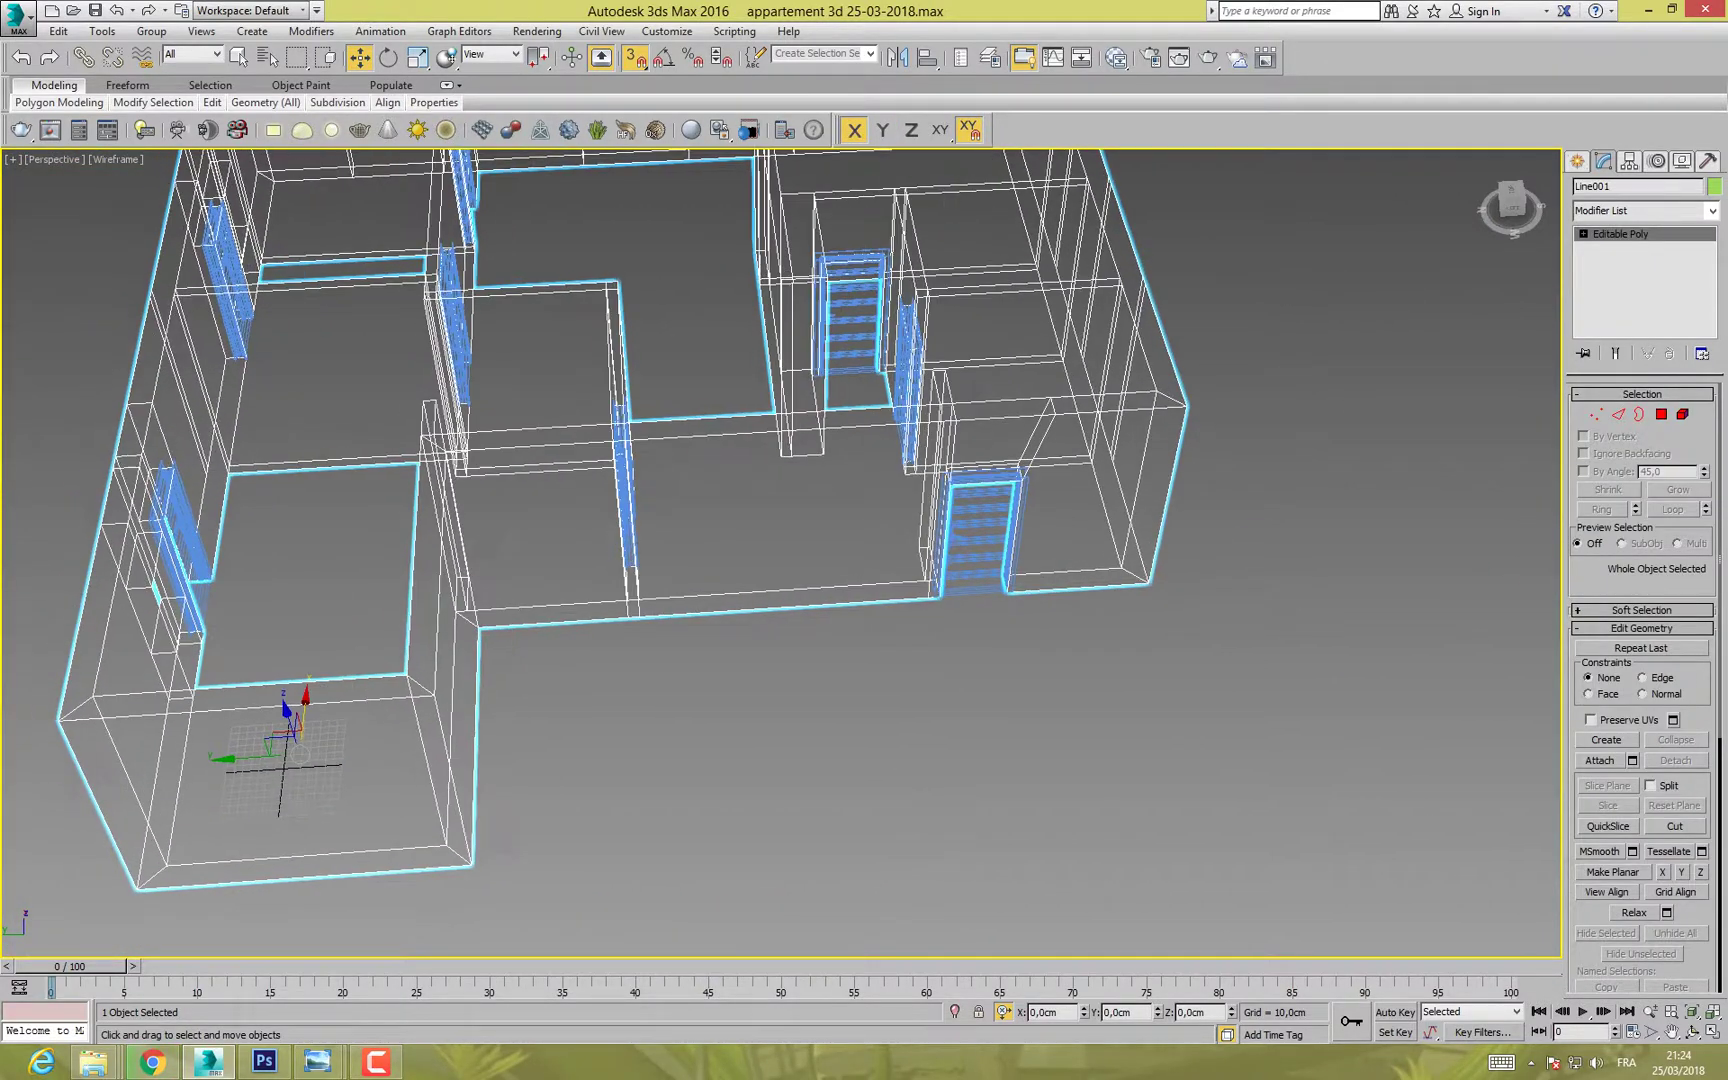
key(1)
click(1053, 405)
mouse_move(1053, 405)
mouse_down()
mouse_move(1019, 465)
mouse_move(1030, 406)
mouse_up()
middle_drag(1000, 500, 800, 595)
scroll(1050, 640, down, 3)
alt+middle_drag(500, 478, 498, 520)
key(F3)
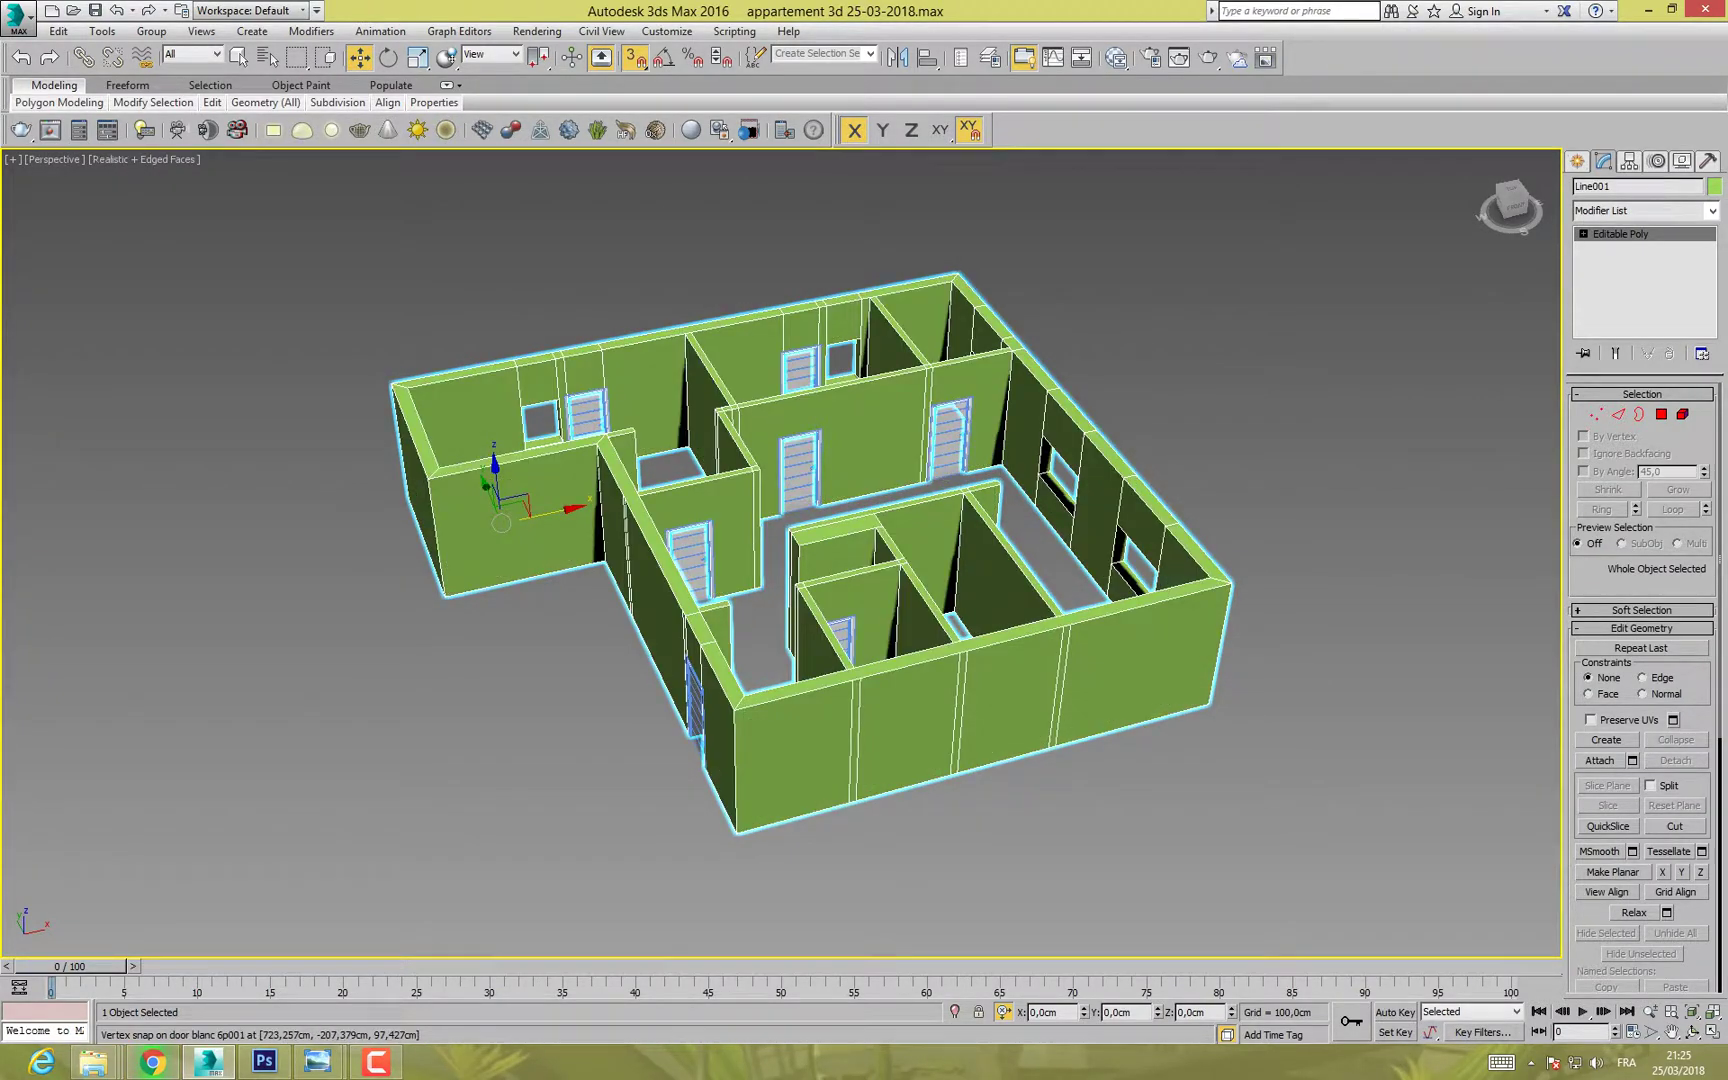
Step: Inspect the apartment walls, doors and window openings from several sides
scroll(966, 488, up, 6)
scroll(1052, 738, down, 10)
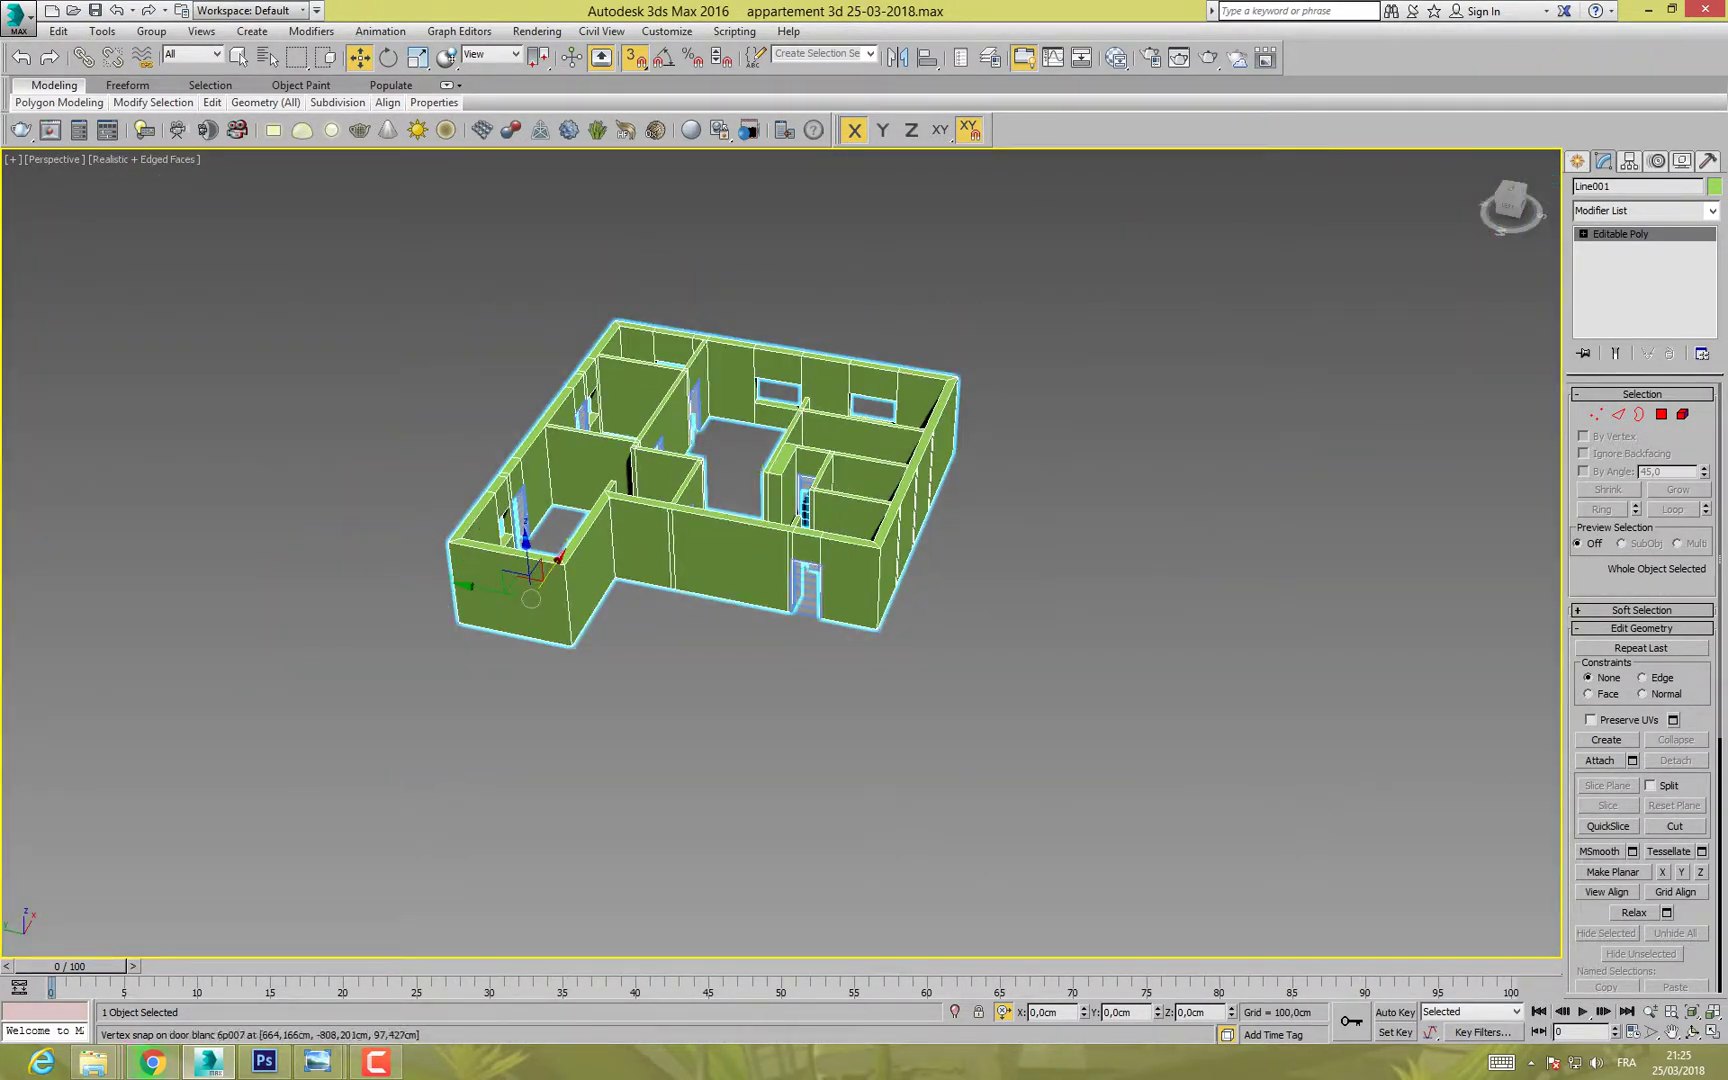
alt+middle_drag(531, 598, 662, 580)
scroll(780, 560, up, 5)
scroll(840, 650, down, 5)
alt+middle_drag(840, 650, 750, 560)
alt+middle_drag(500, 590, 936, 596)
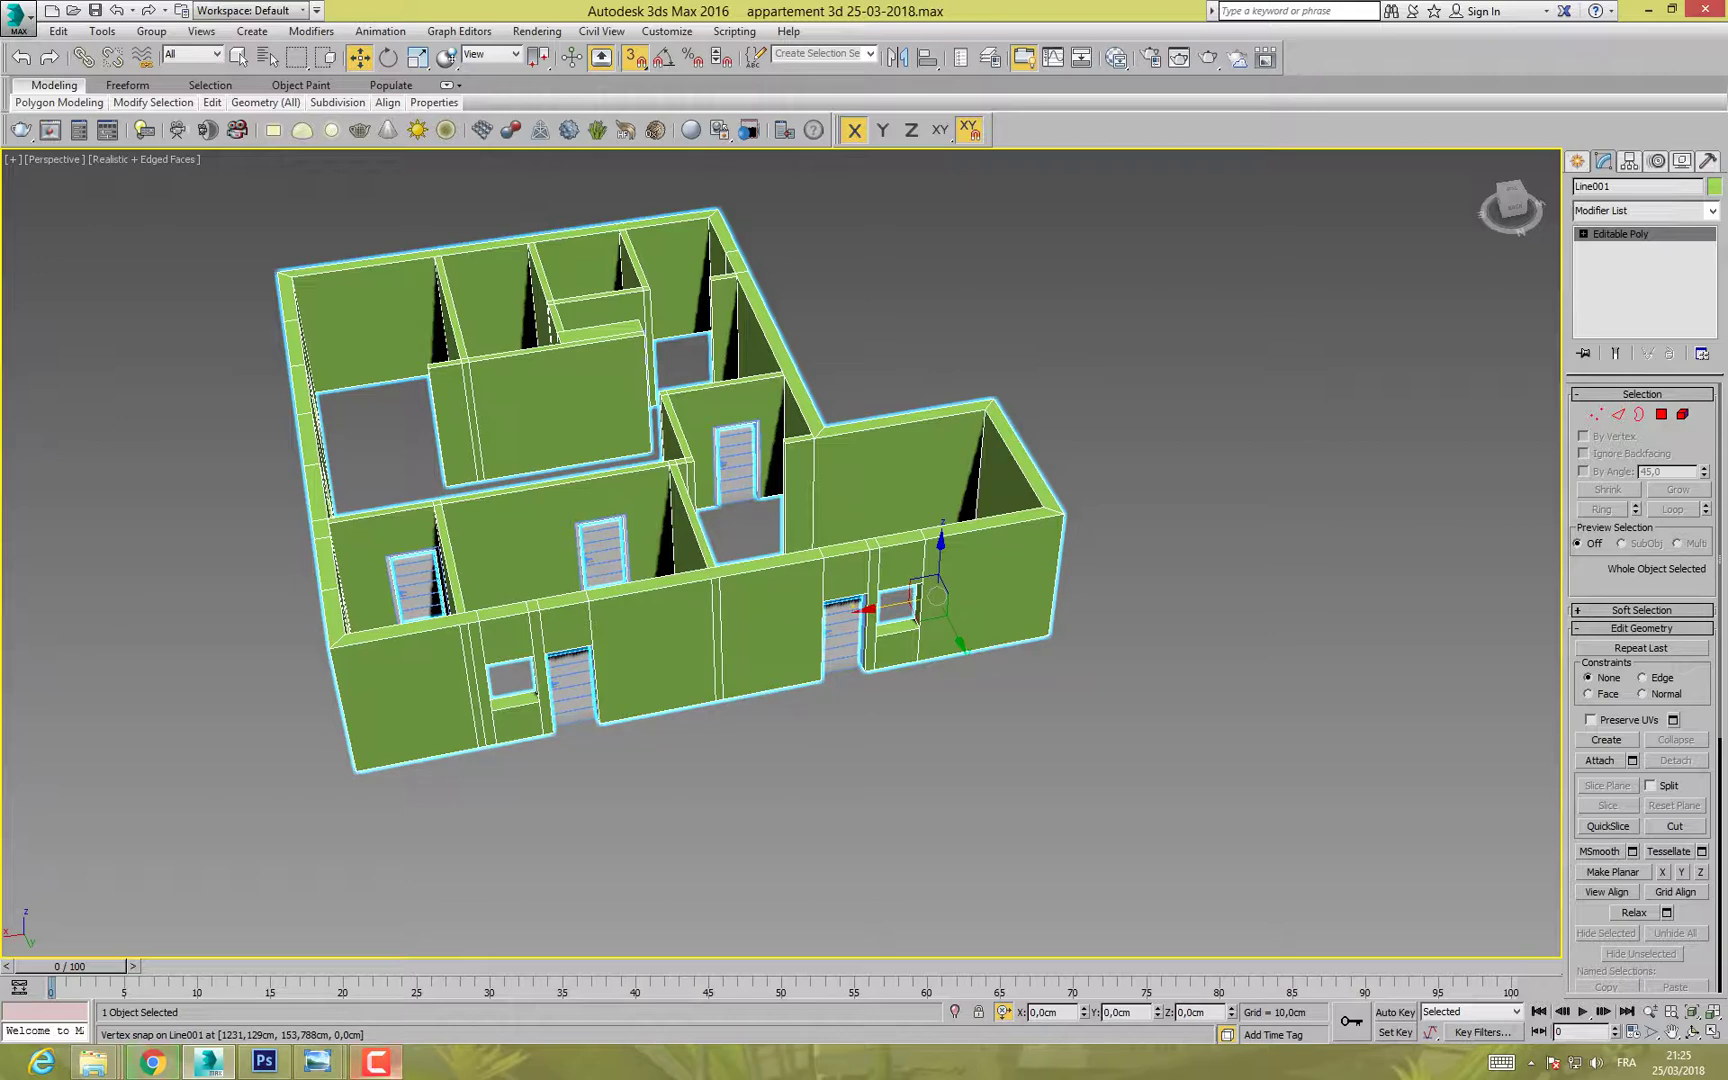
Step: Switch to Chrome and filter the 3dsky door results by the Windows section
click(376, 1062)
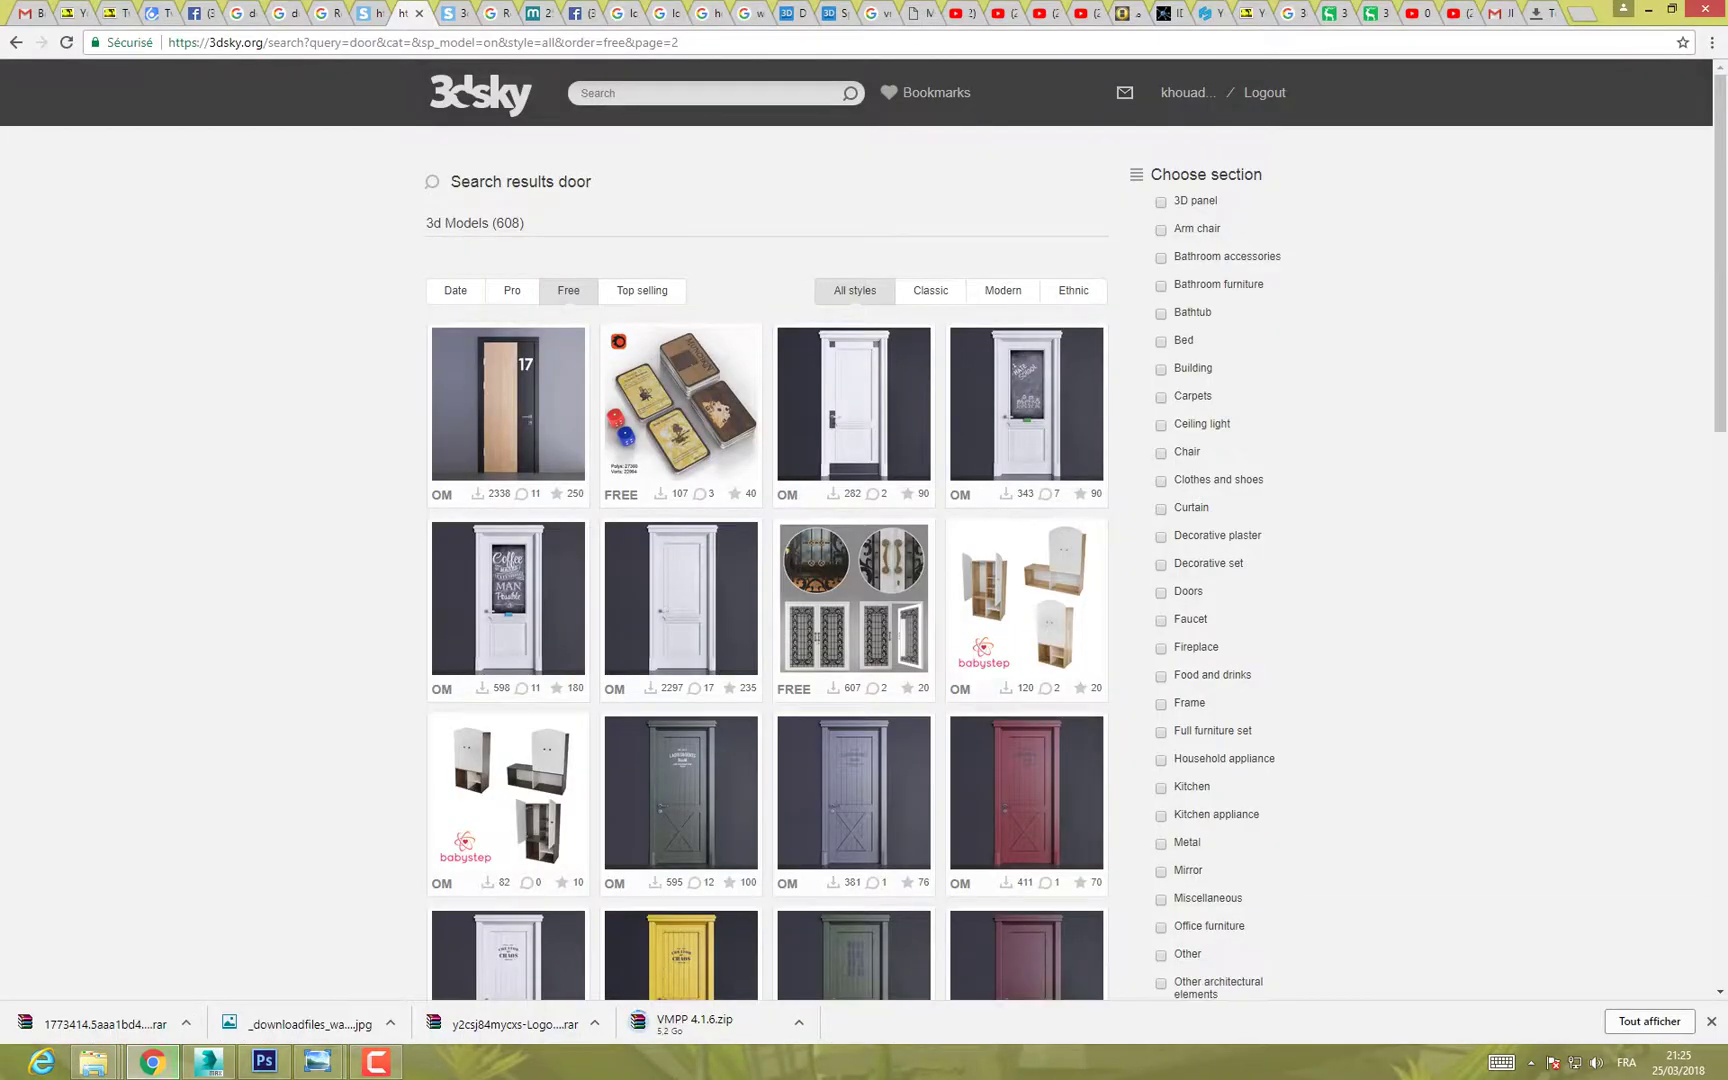
scroll(768, 530, down, 10)
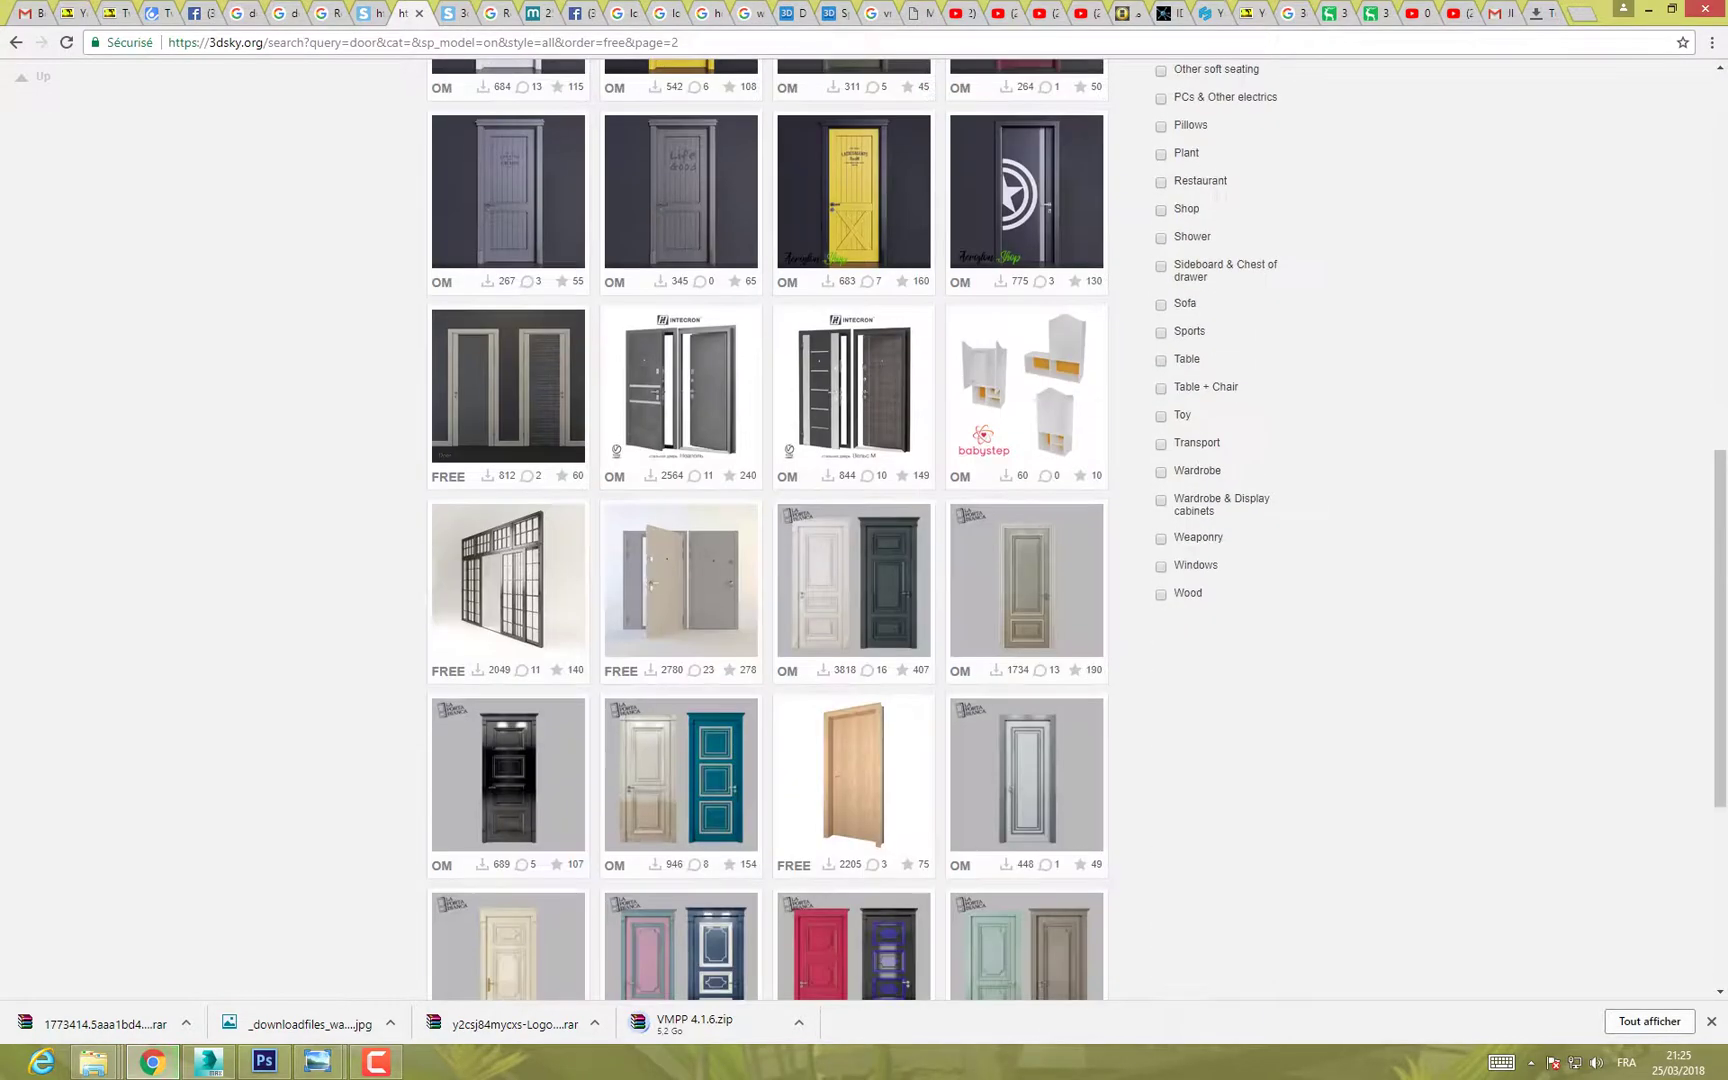
click(1161, 567)
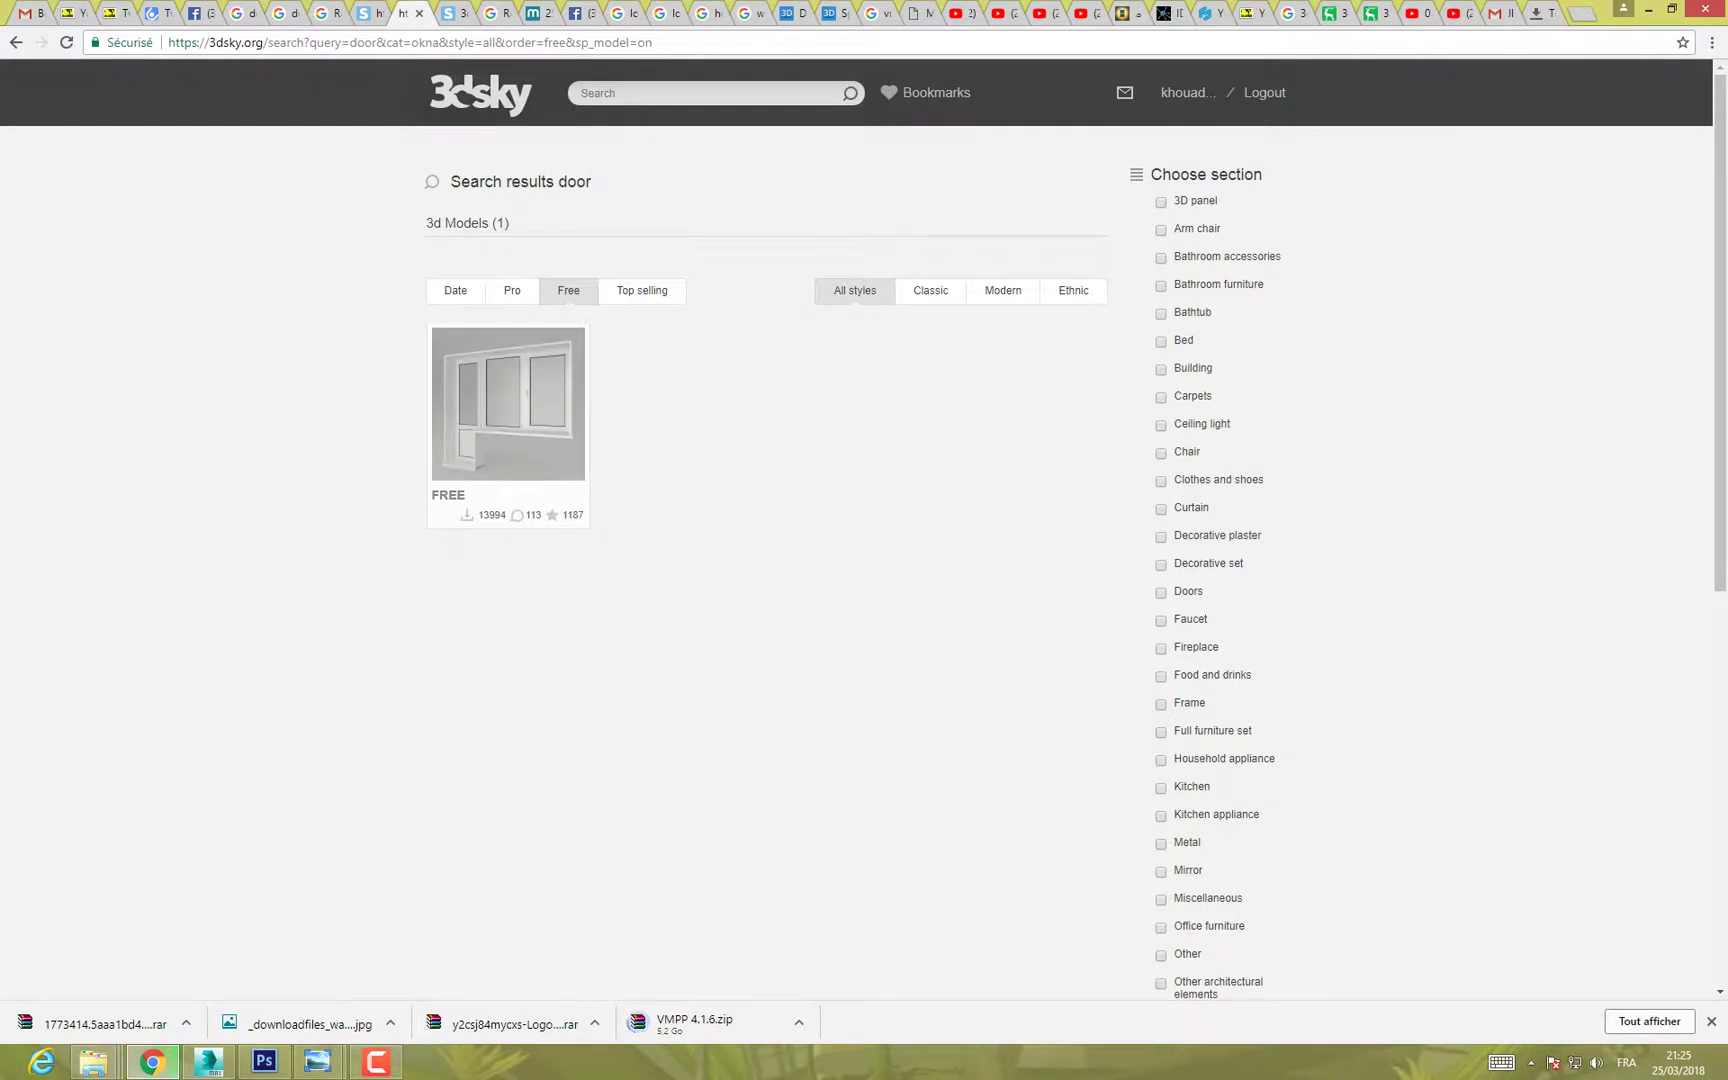
mouse_move(530, 362)
Step: Close the duplicate 3dsky door search and the Modern Door 008 image page, and return to 3ds Max
click(369, 14)
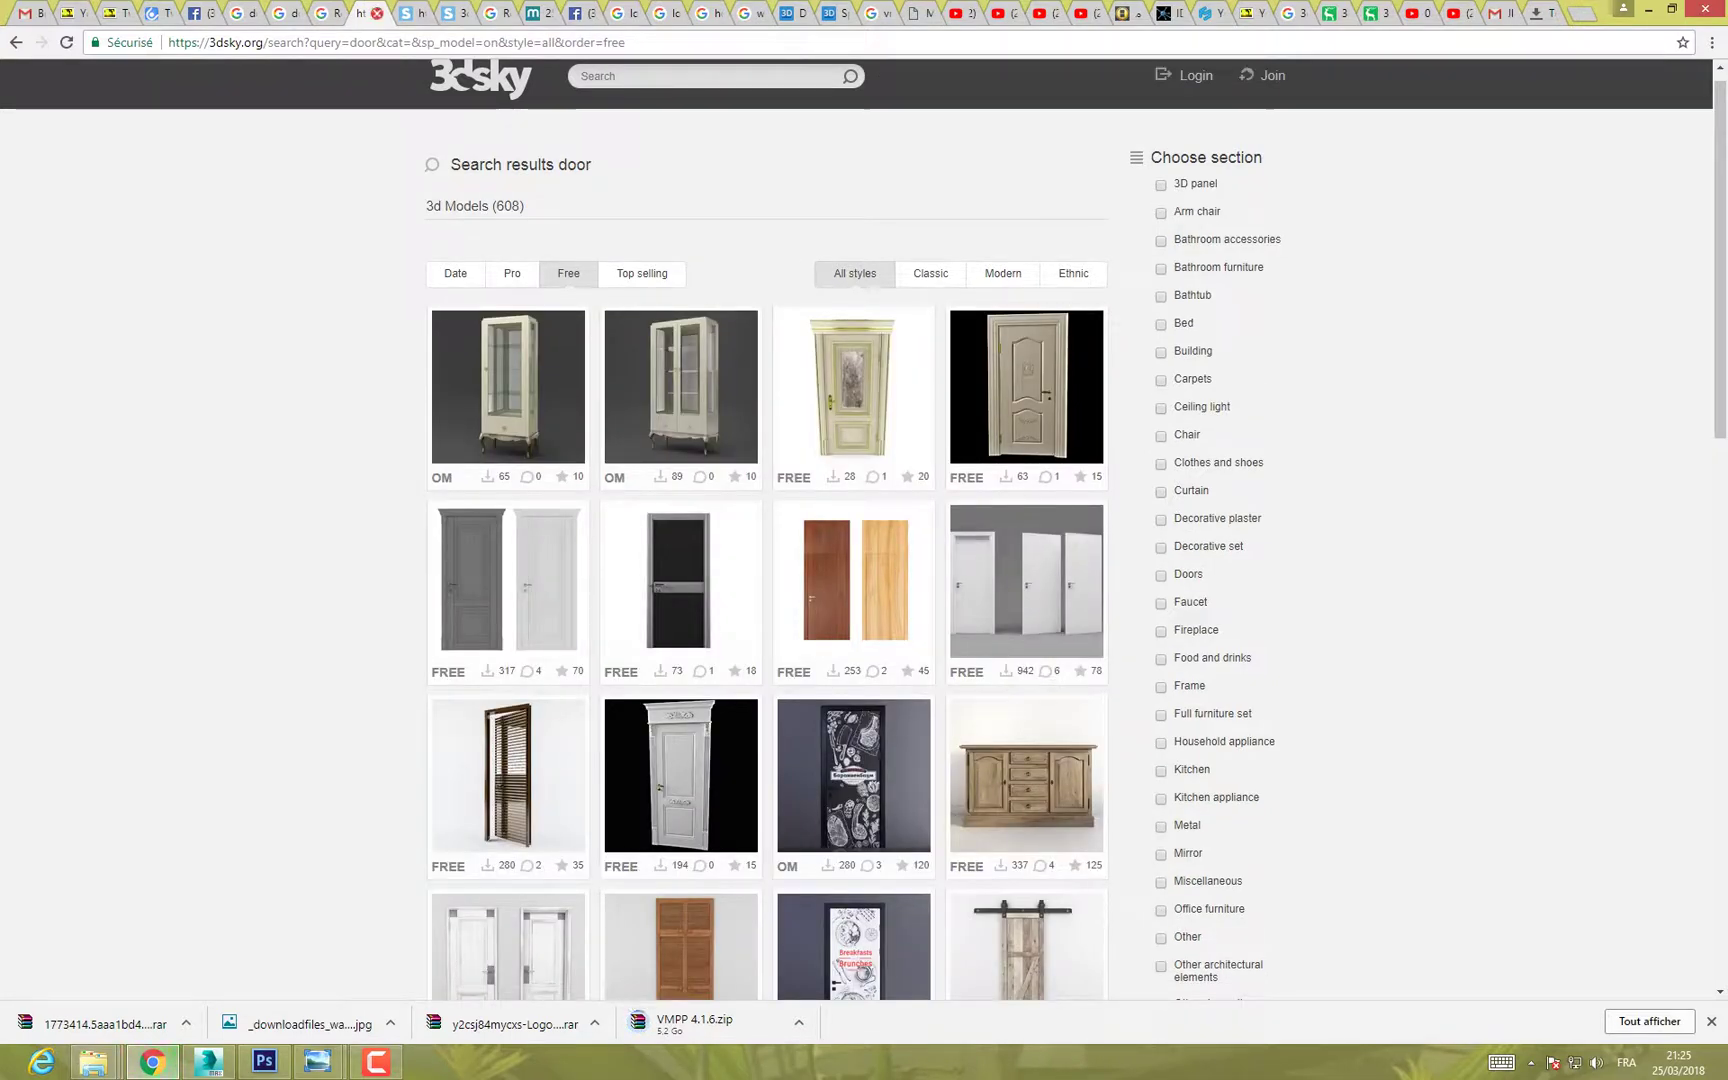
click(377, 13)
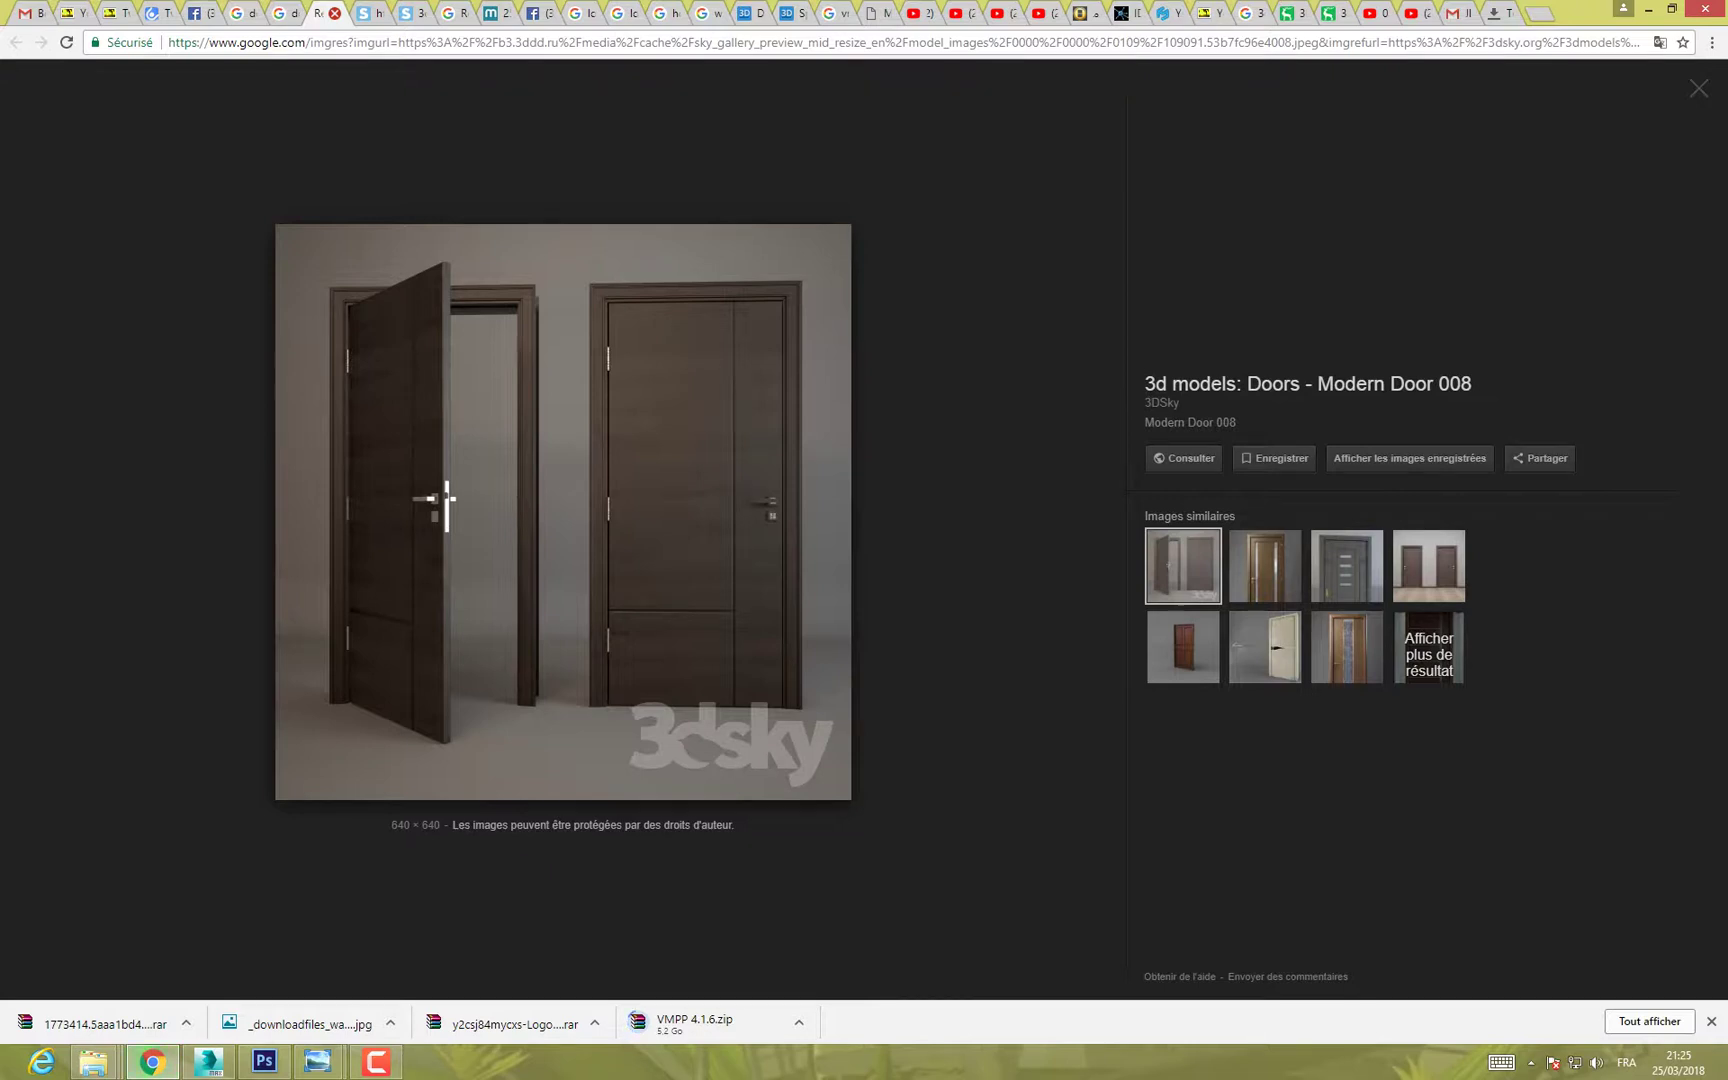
click(334, 13)
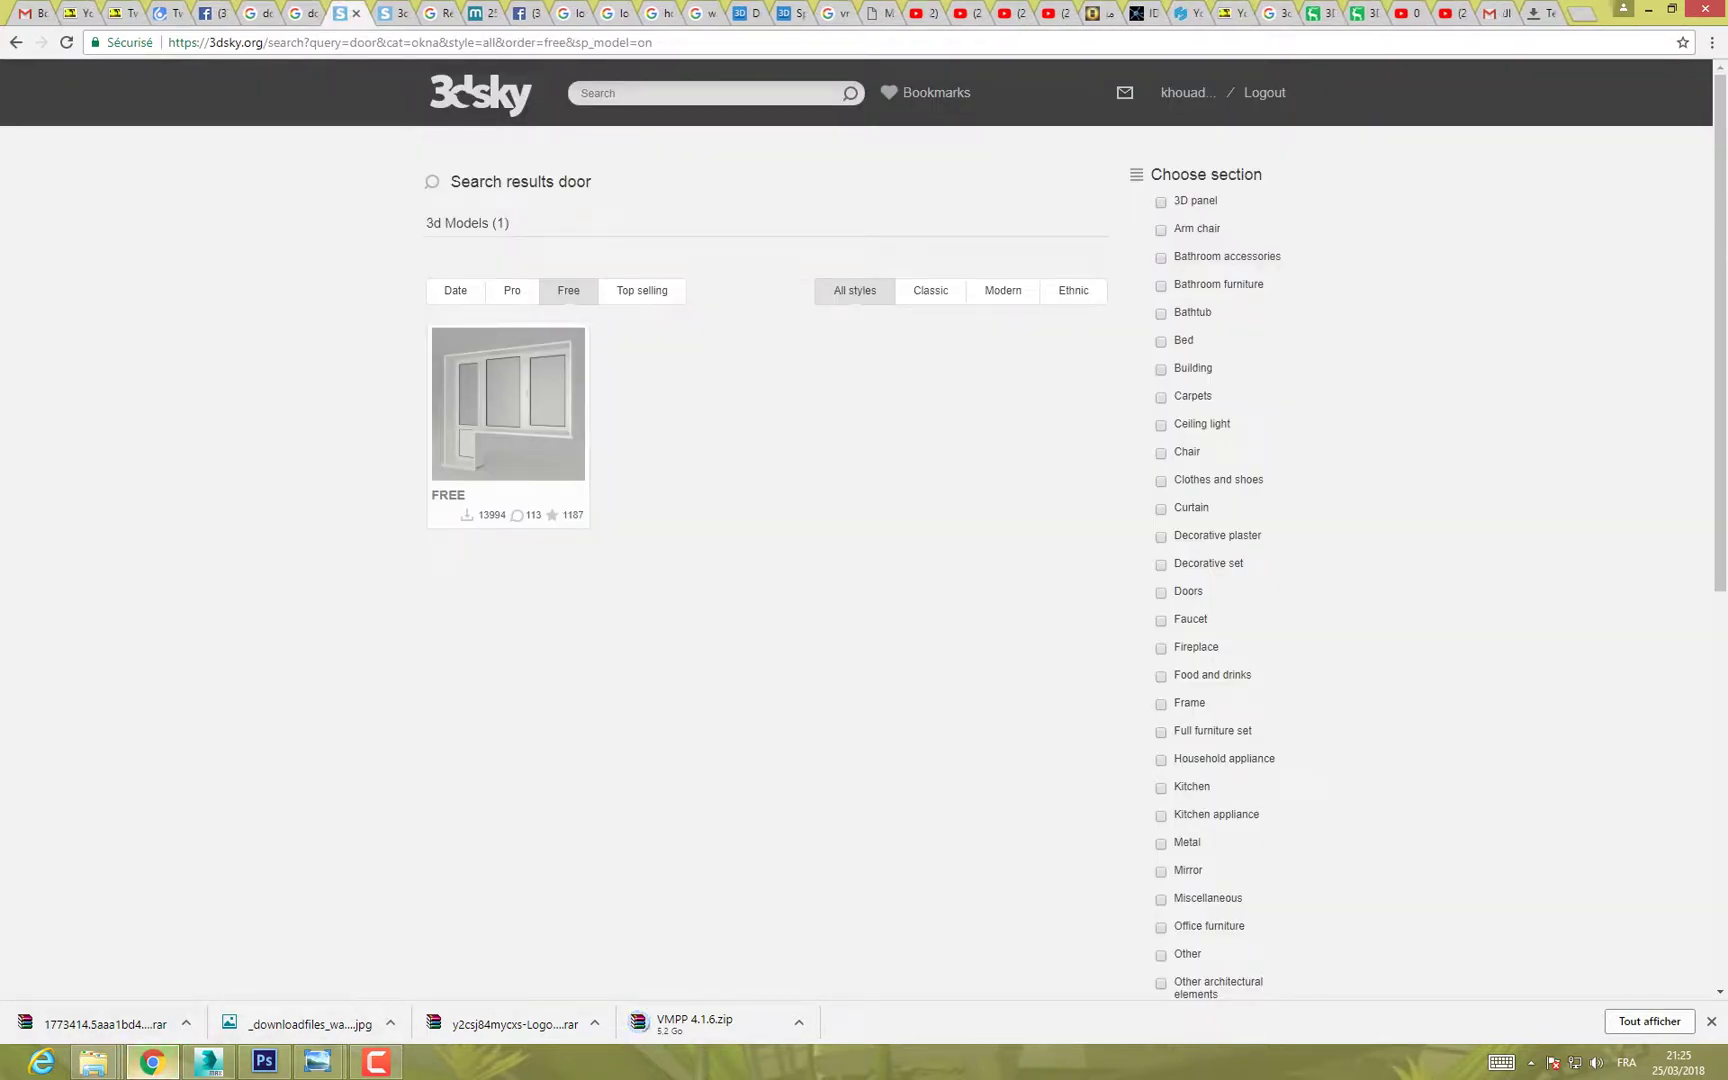
key(alt+Tab)
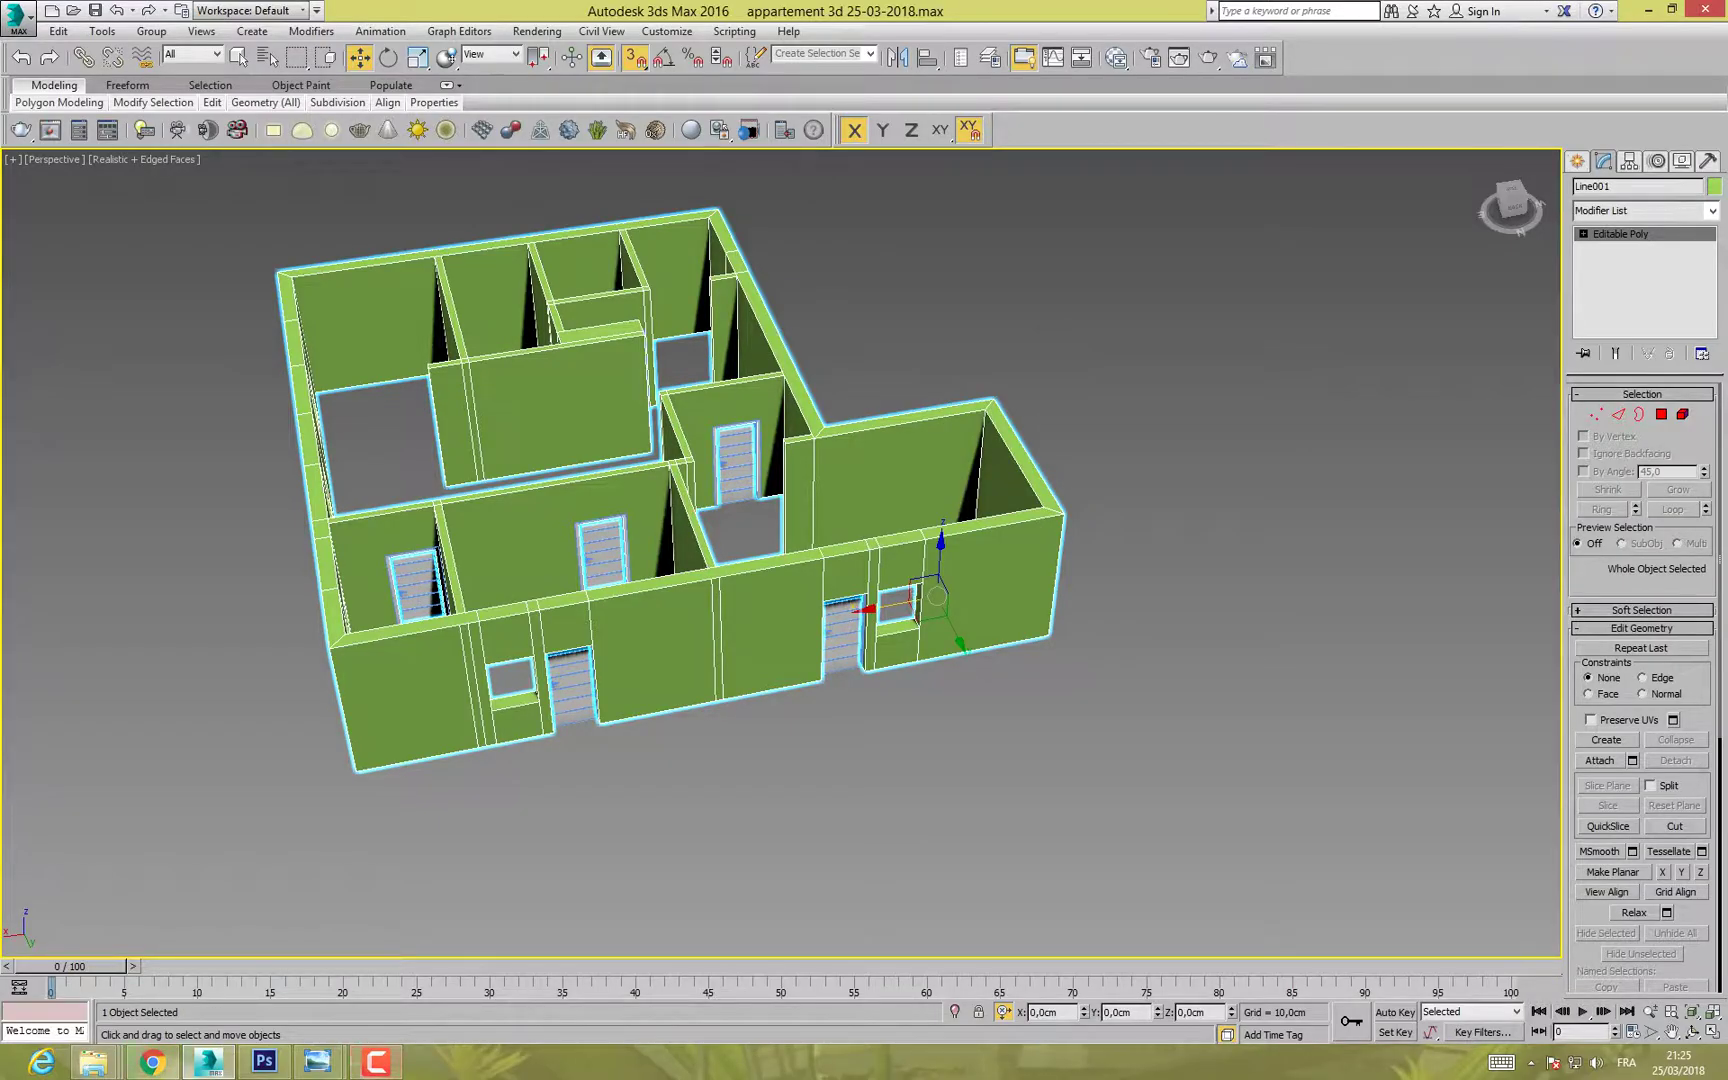
Step: Switch back to Chrome, search 3dsky for "windows" and list the free models
click(376, 1062)
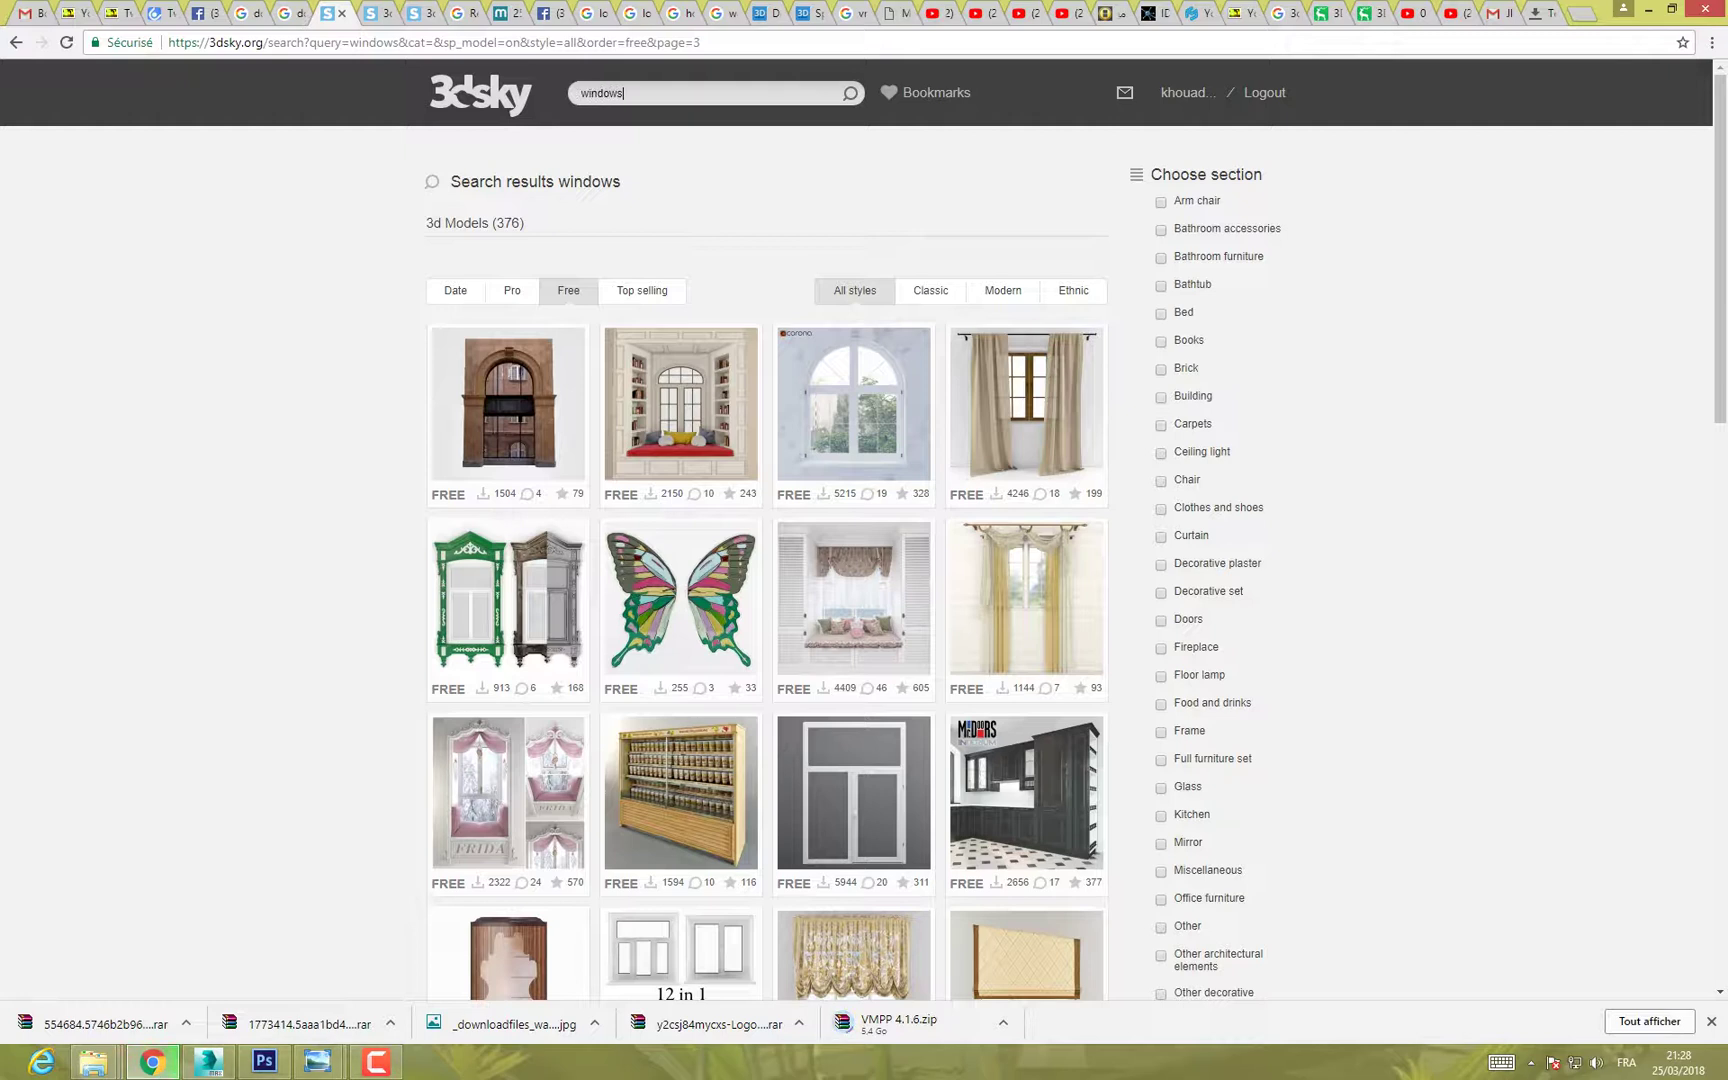
key(Return)
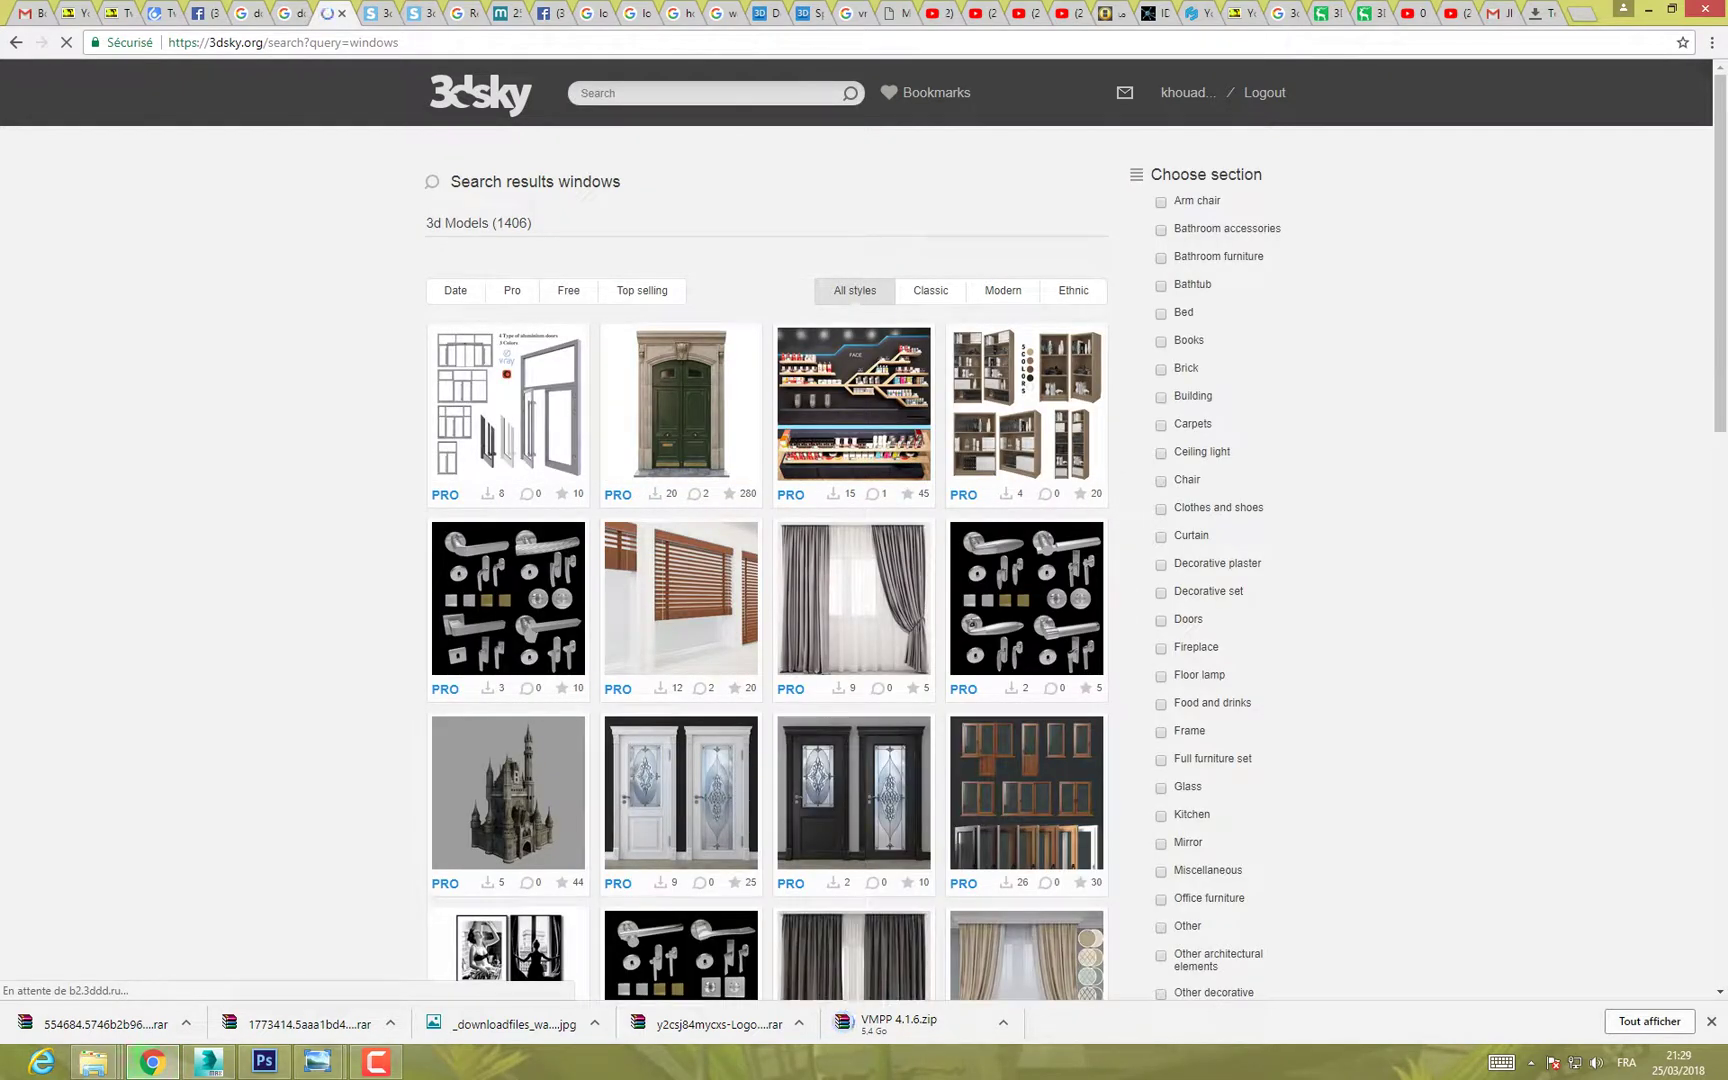
click(568, 291)
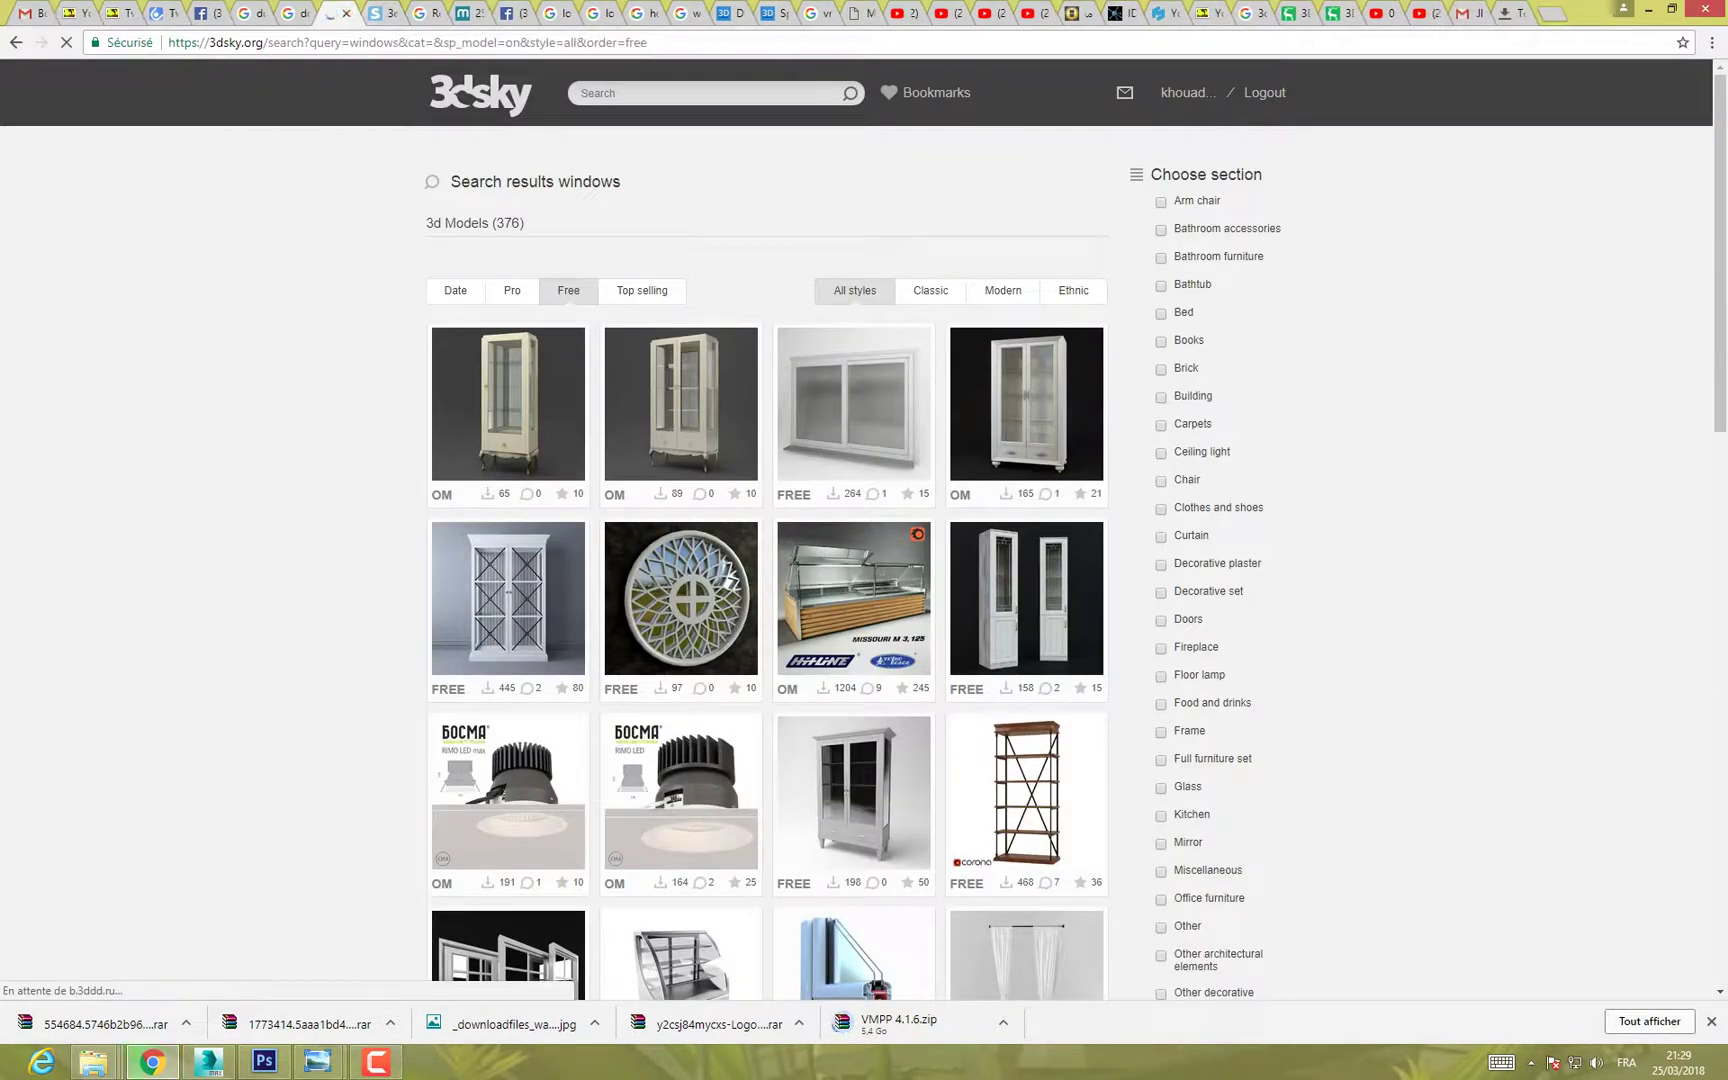
Step: Look through the free 3dsky search results for a suitable window model
scroll(855, 450, down, 5)
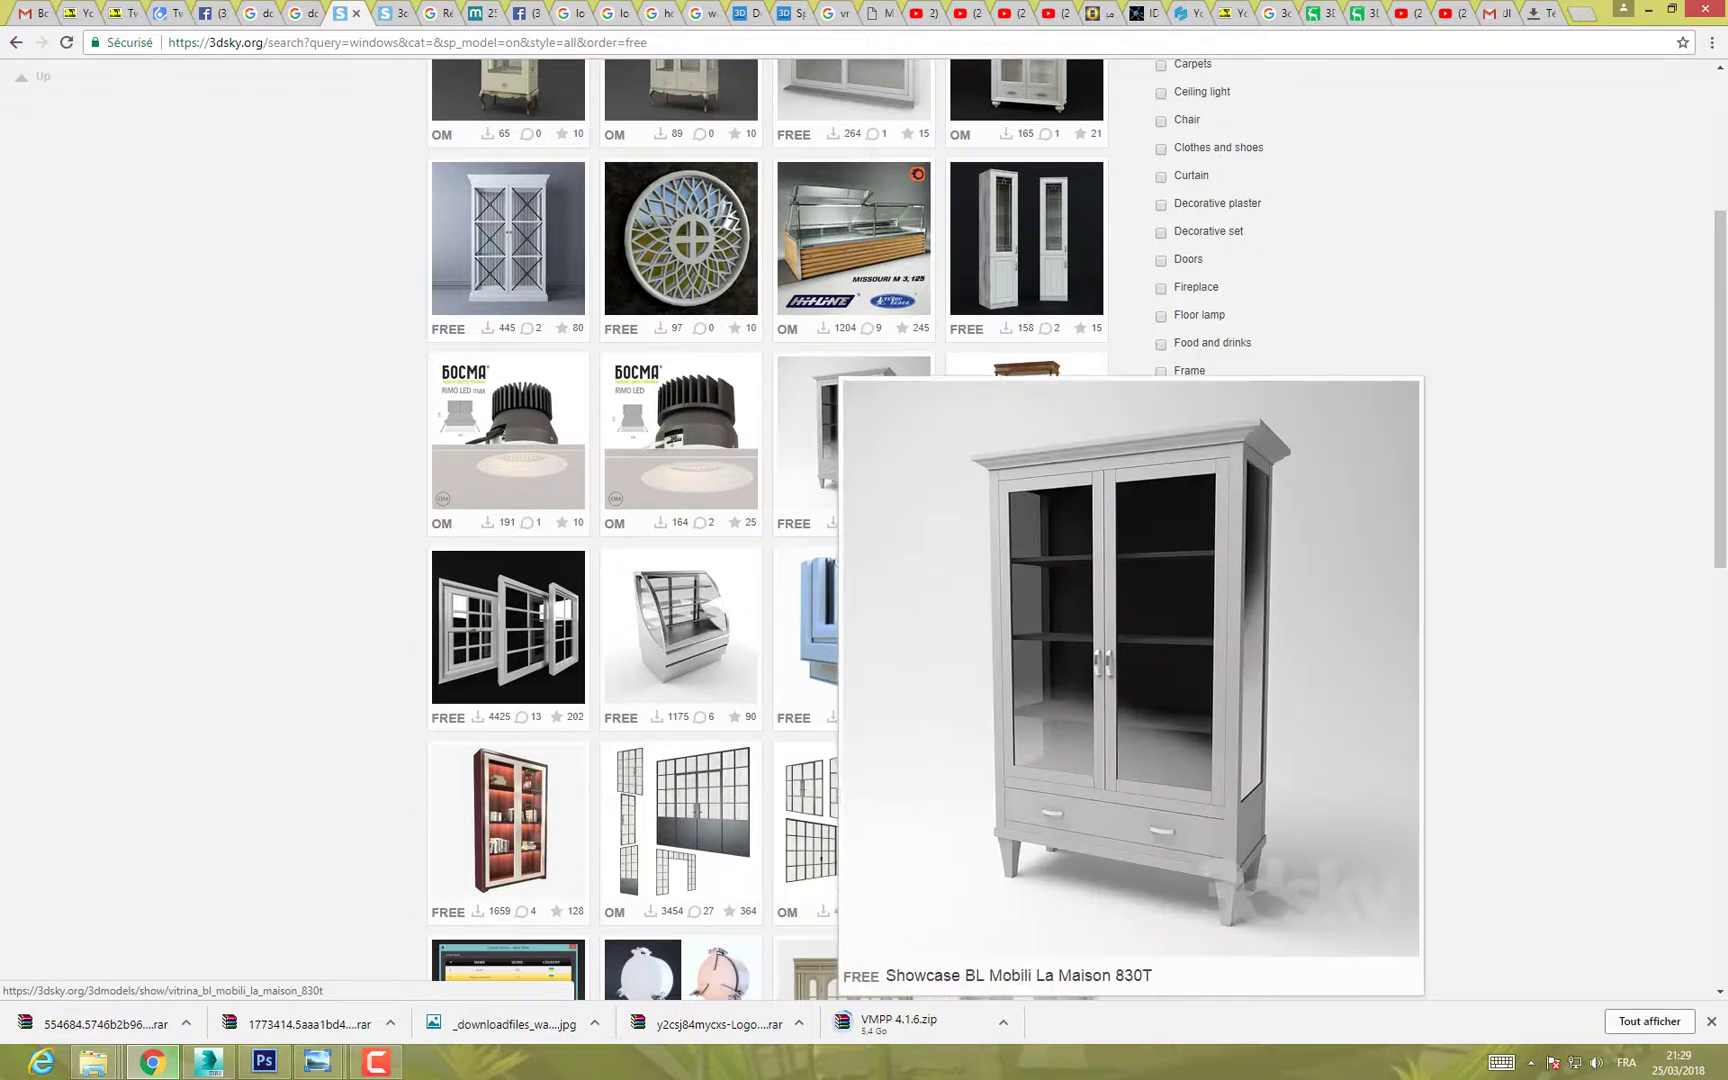
scroll(855, 450, down, 1)
mouse_move(985, 525)
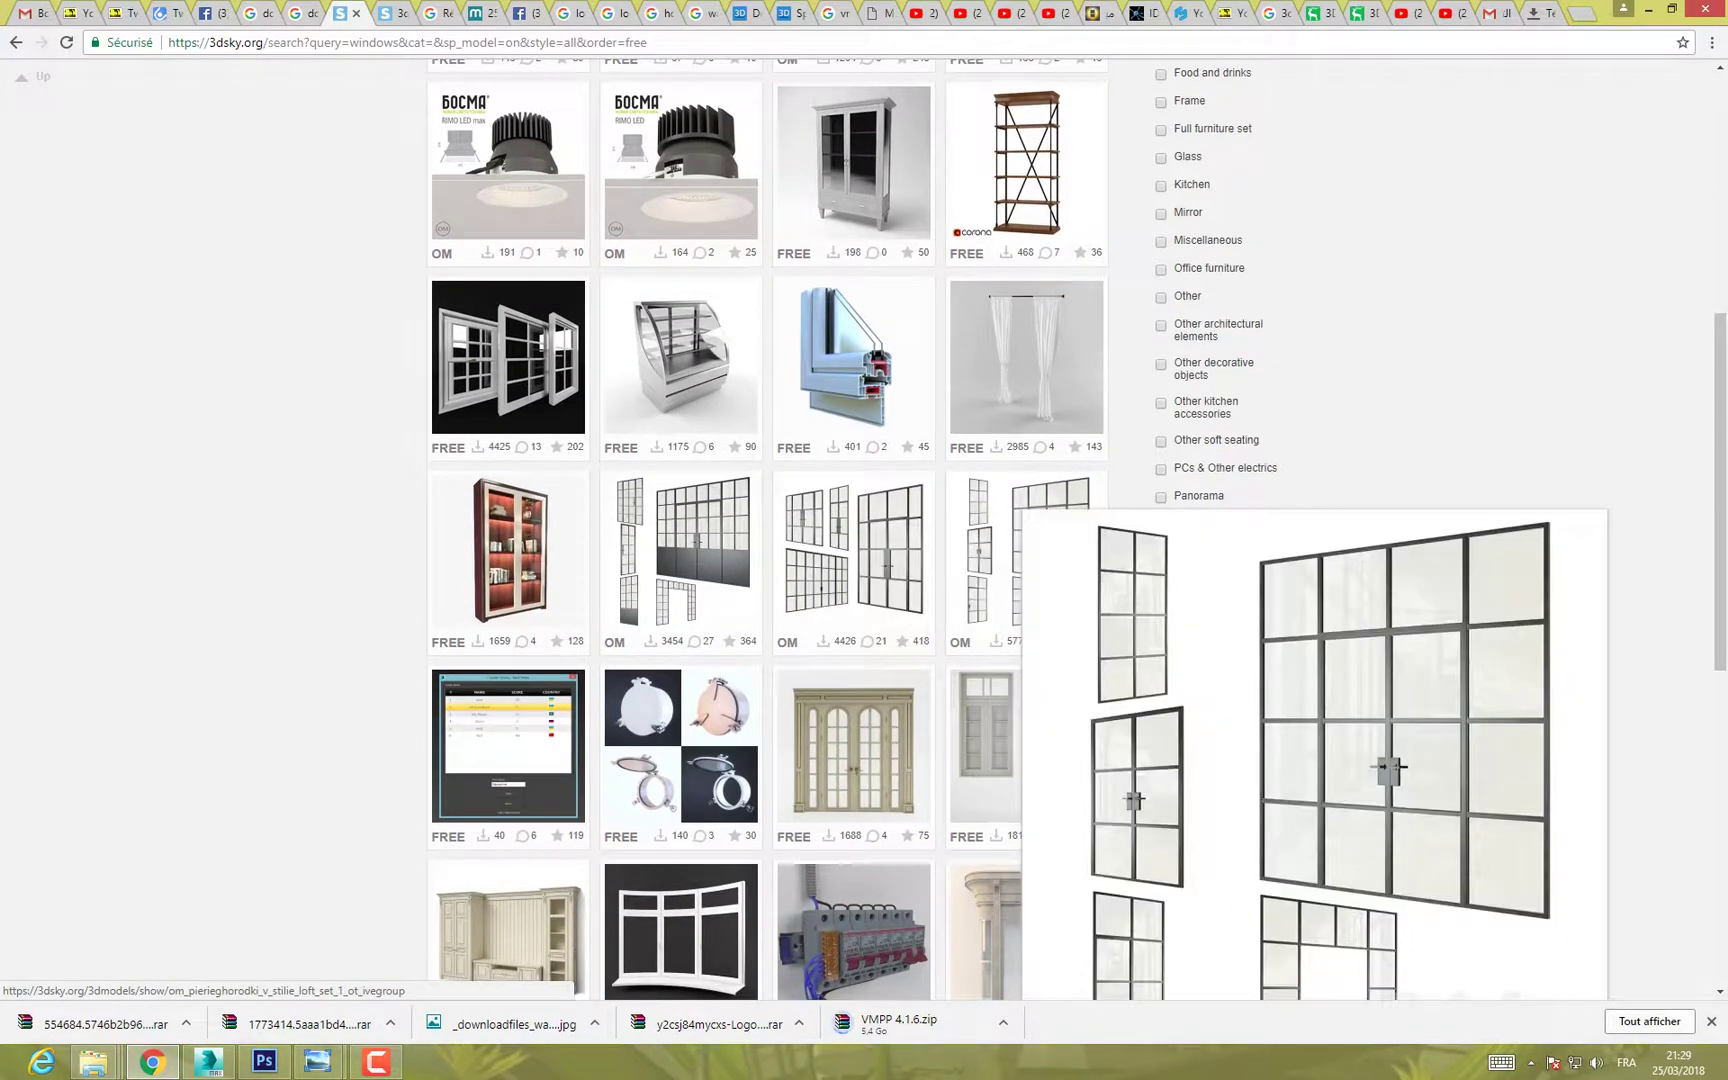
scroll(805, 560, down, 4)
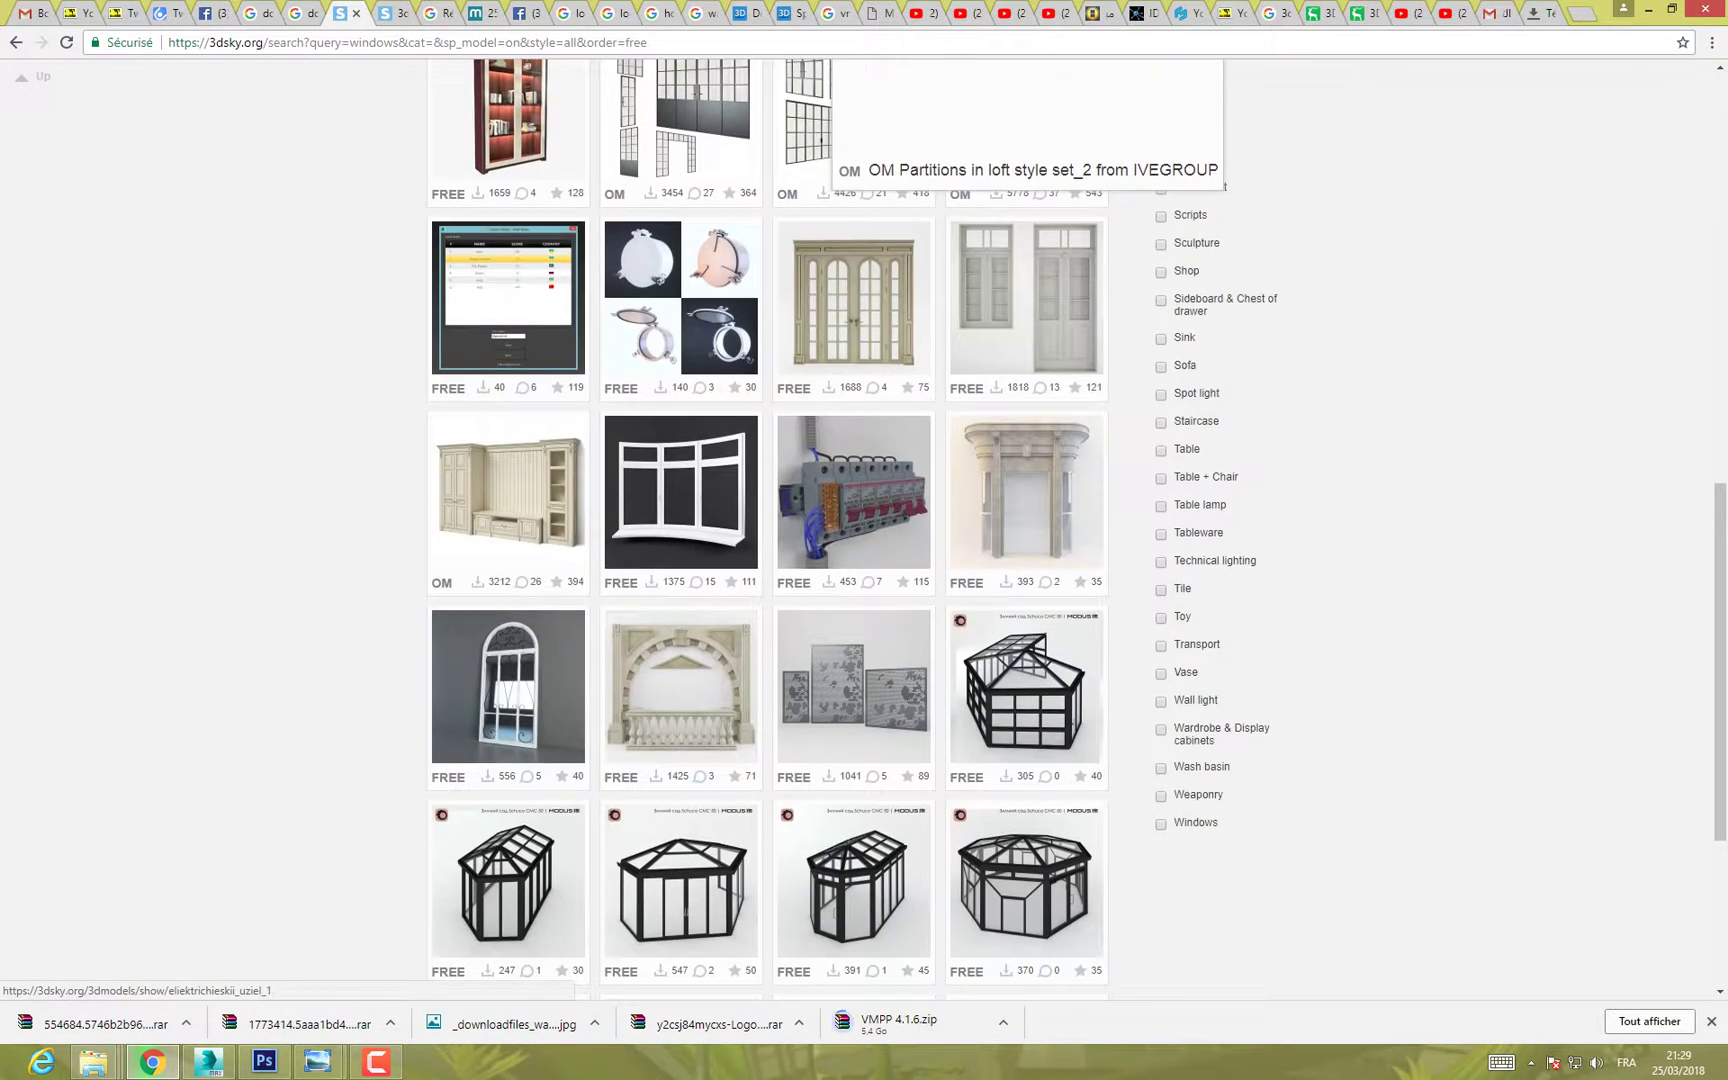
mouse_move(805, 560)
mouse_move(1010, 305)
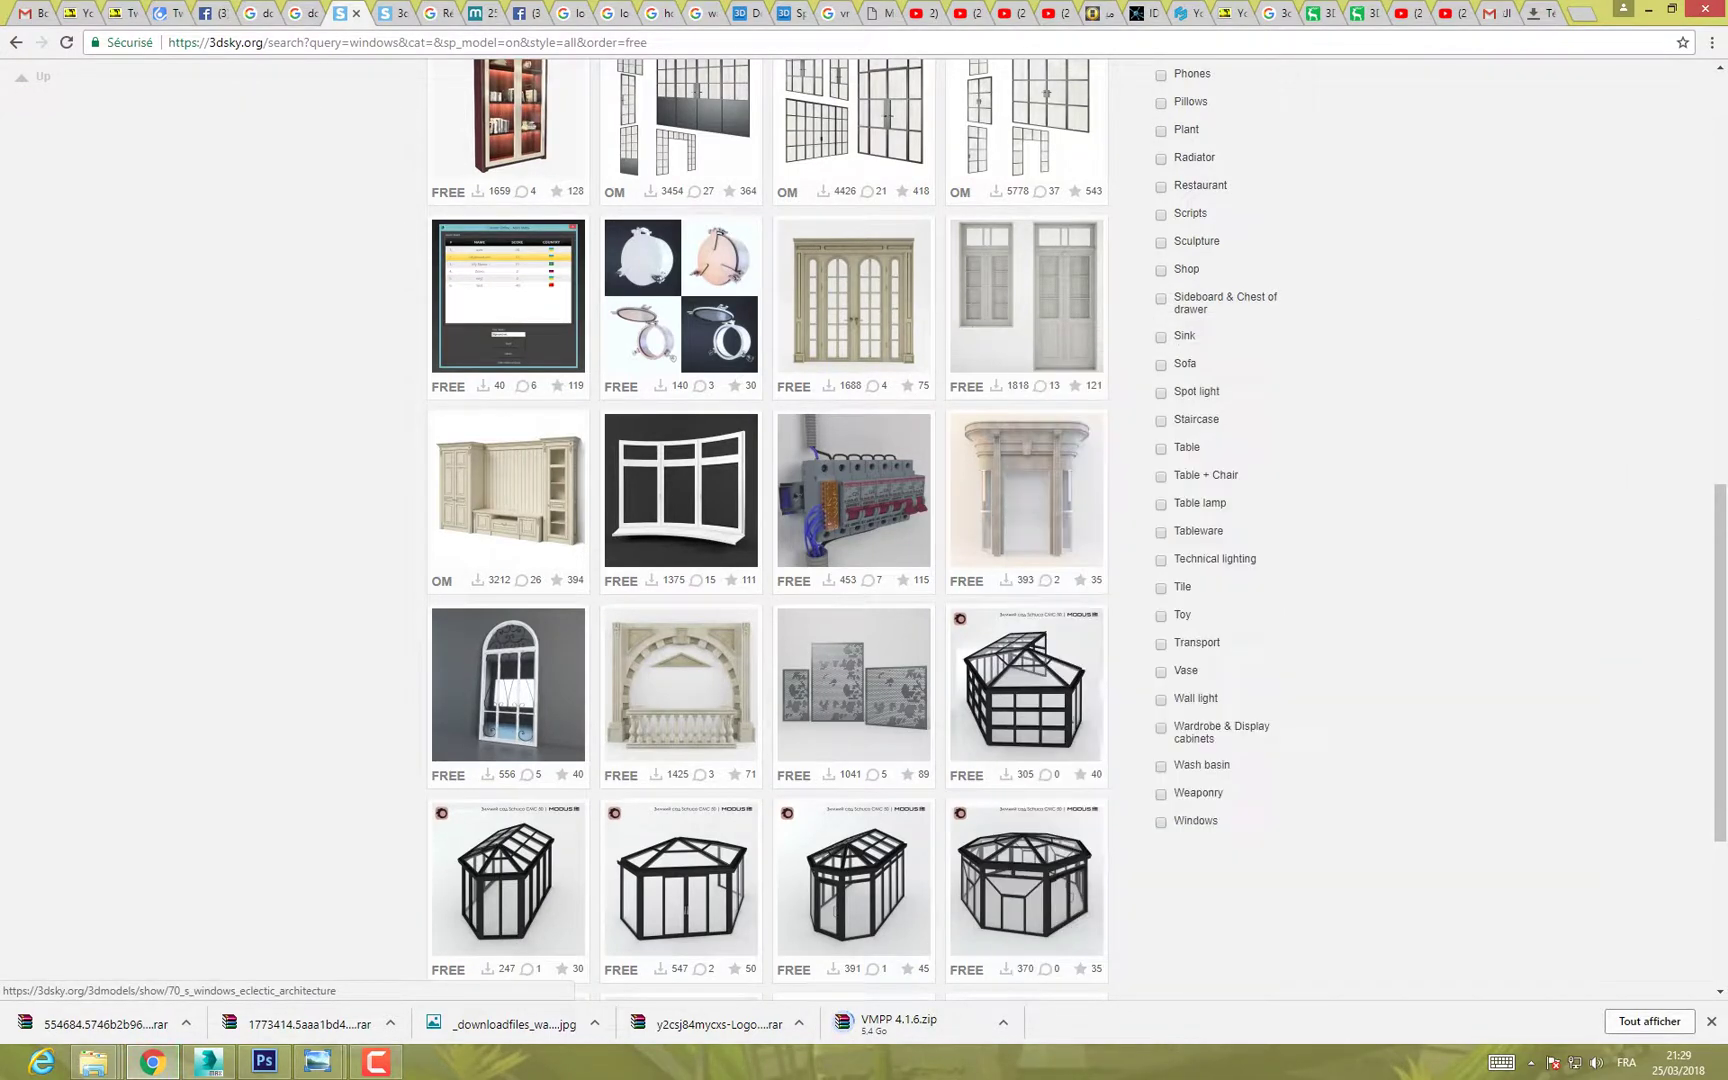
scroll(1010, 520, down, 3)
scroll(1010, 350, up, 3)
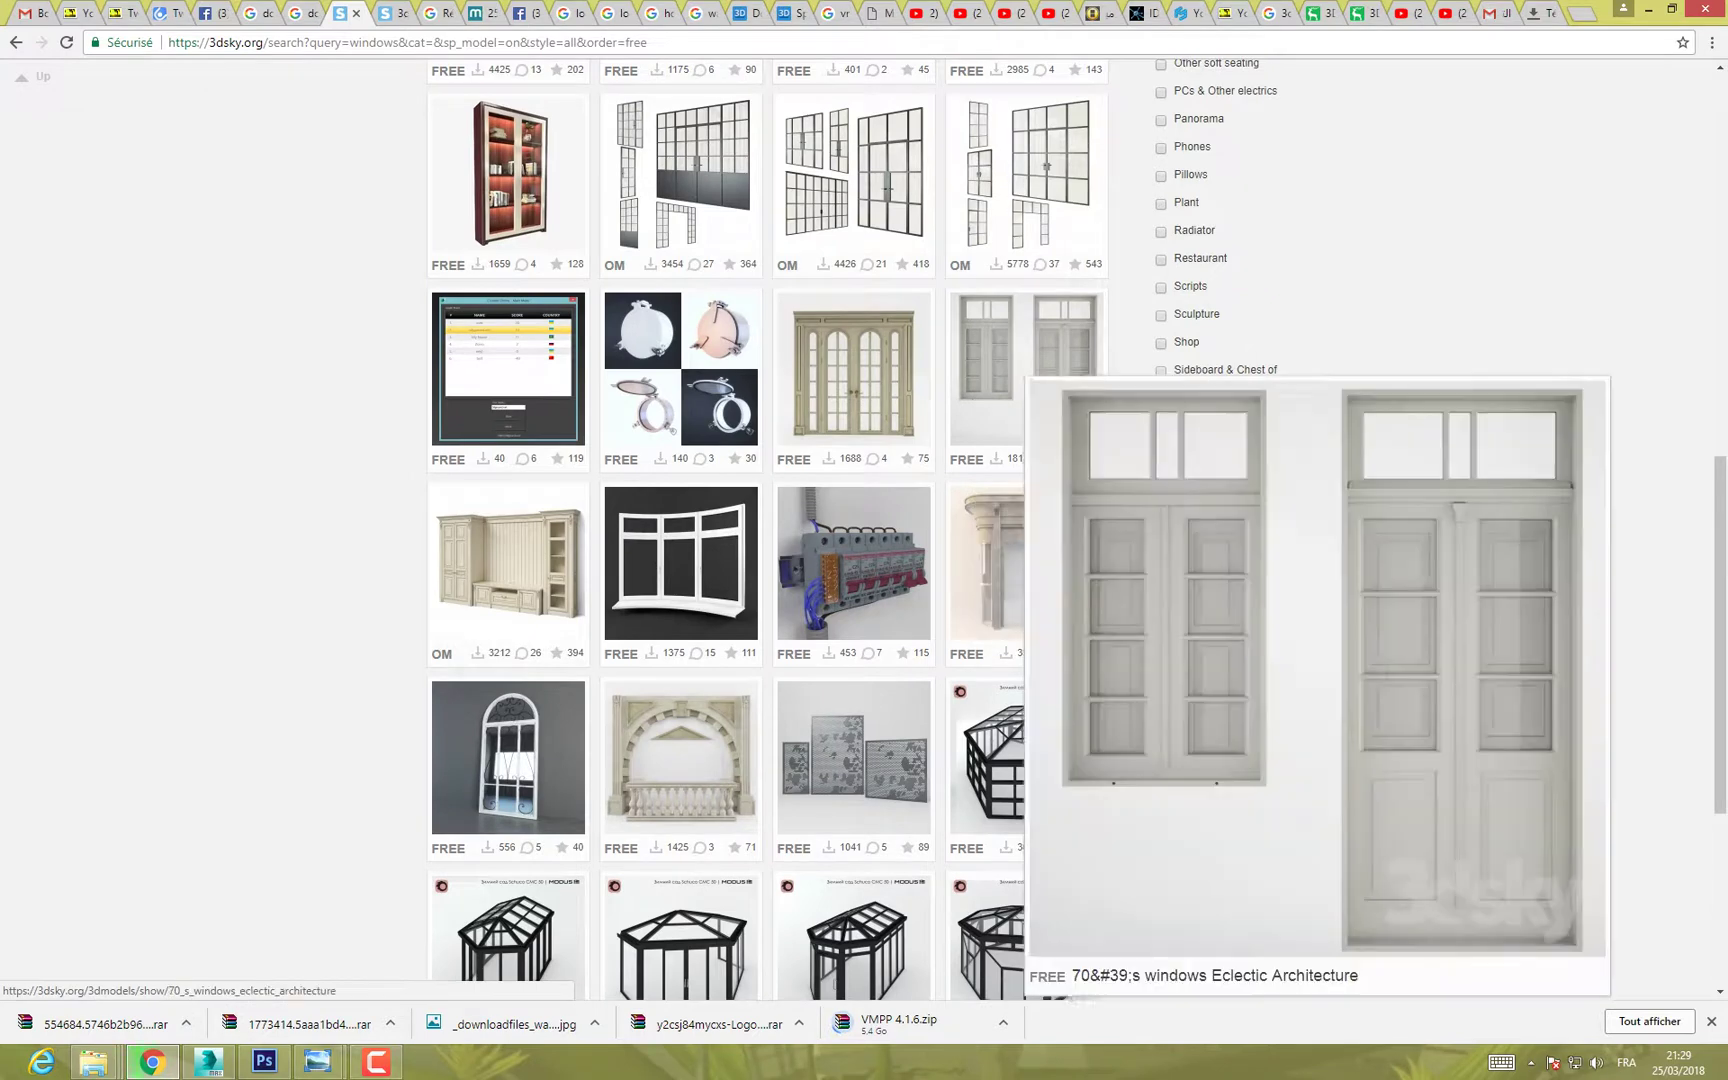
Step: Open the free 70's windows Eclectic Architecture model in a new tab, download it and open the downloaded archive
right_click(1010, 348)
click(1118, 360)
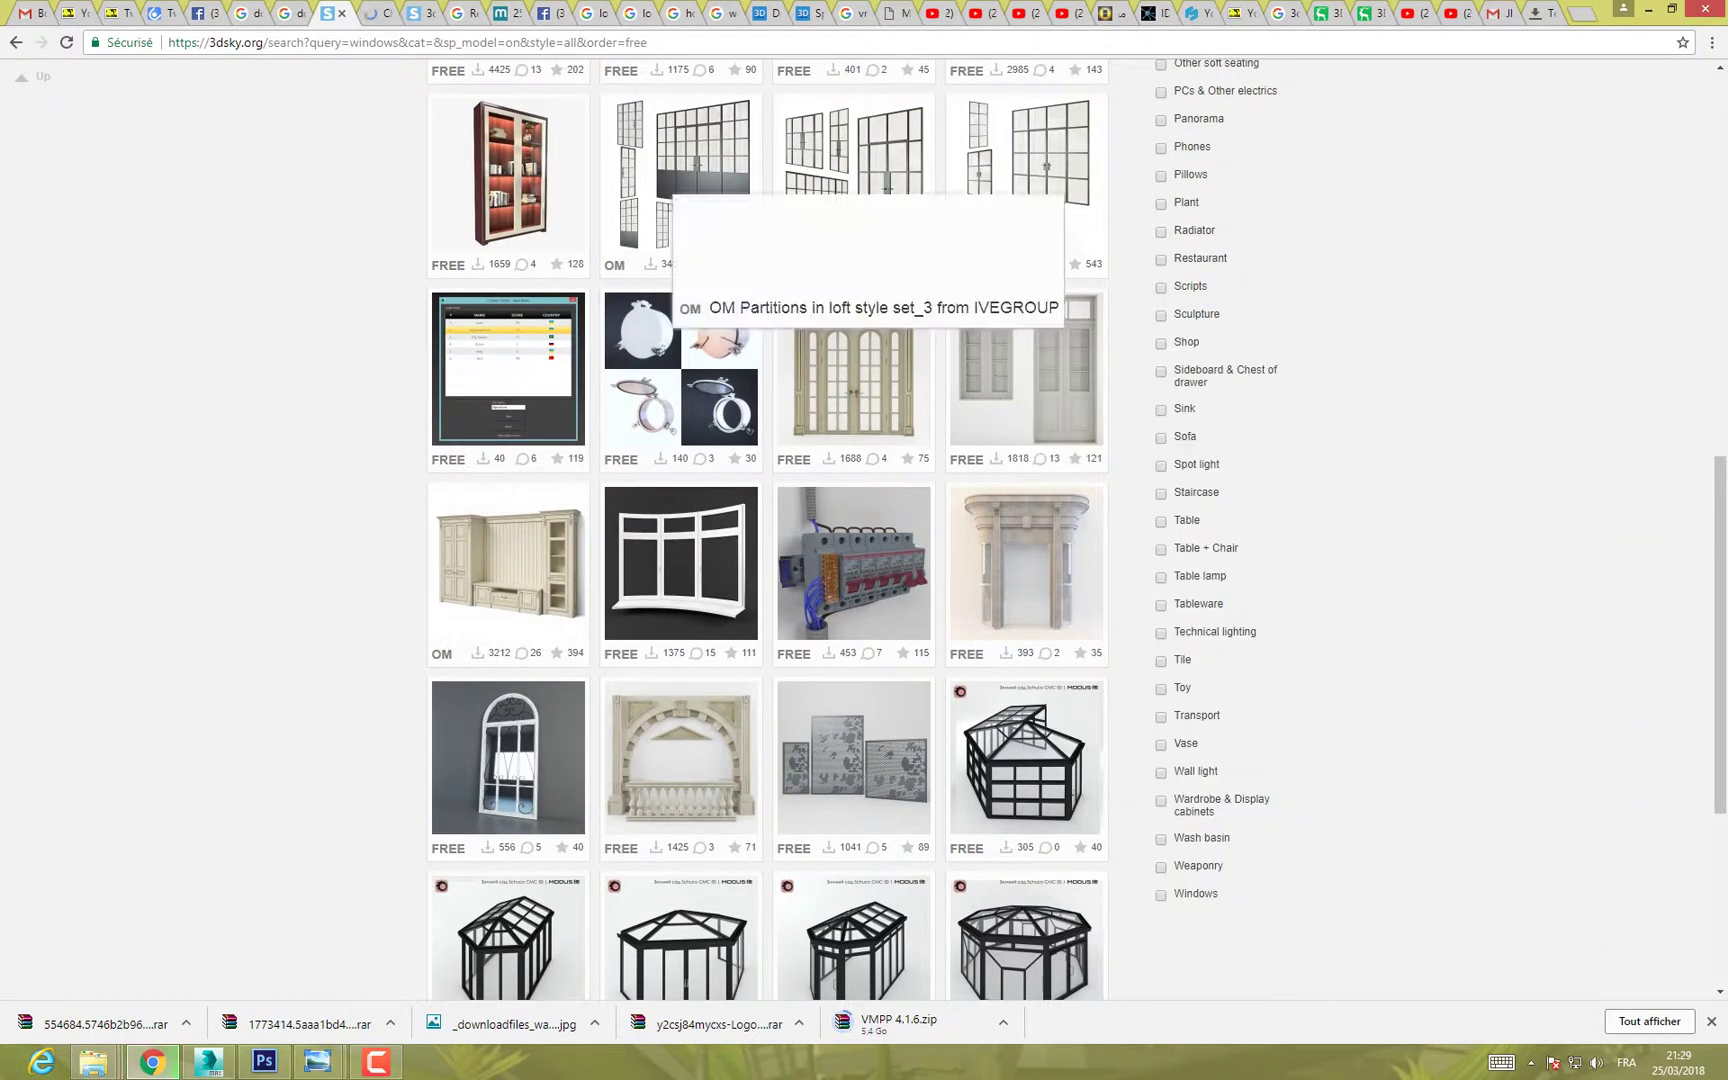
click(374, 14)
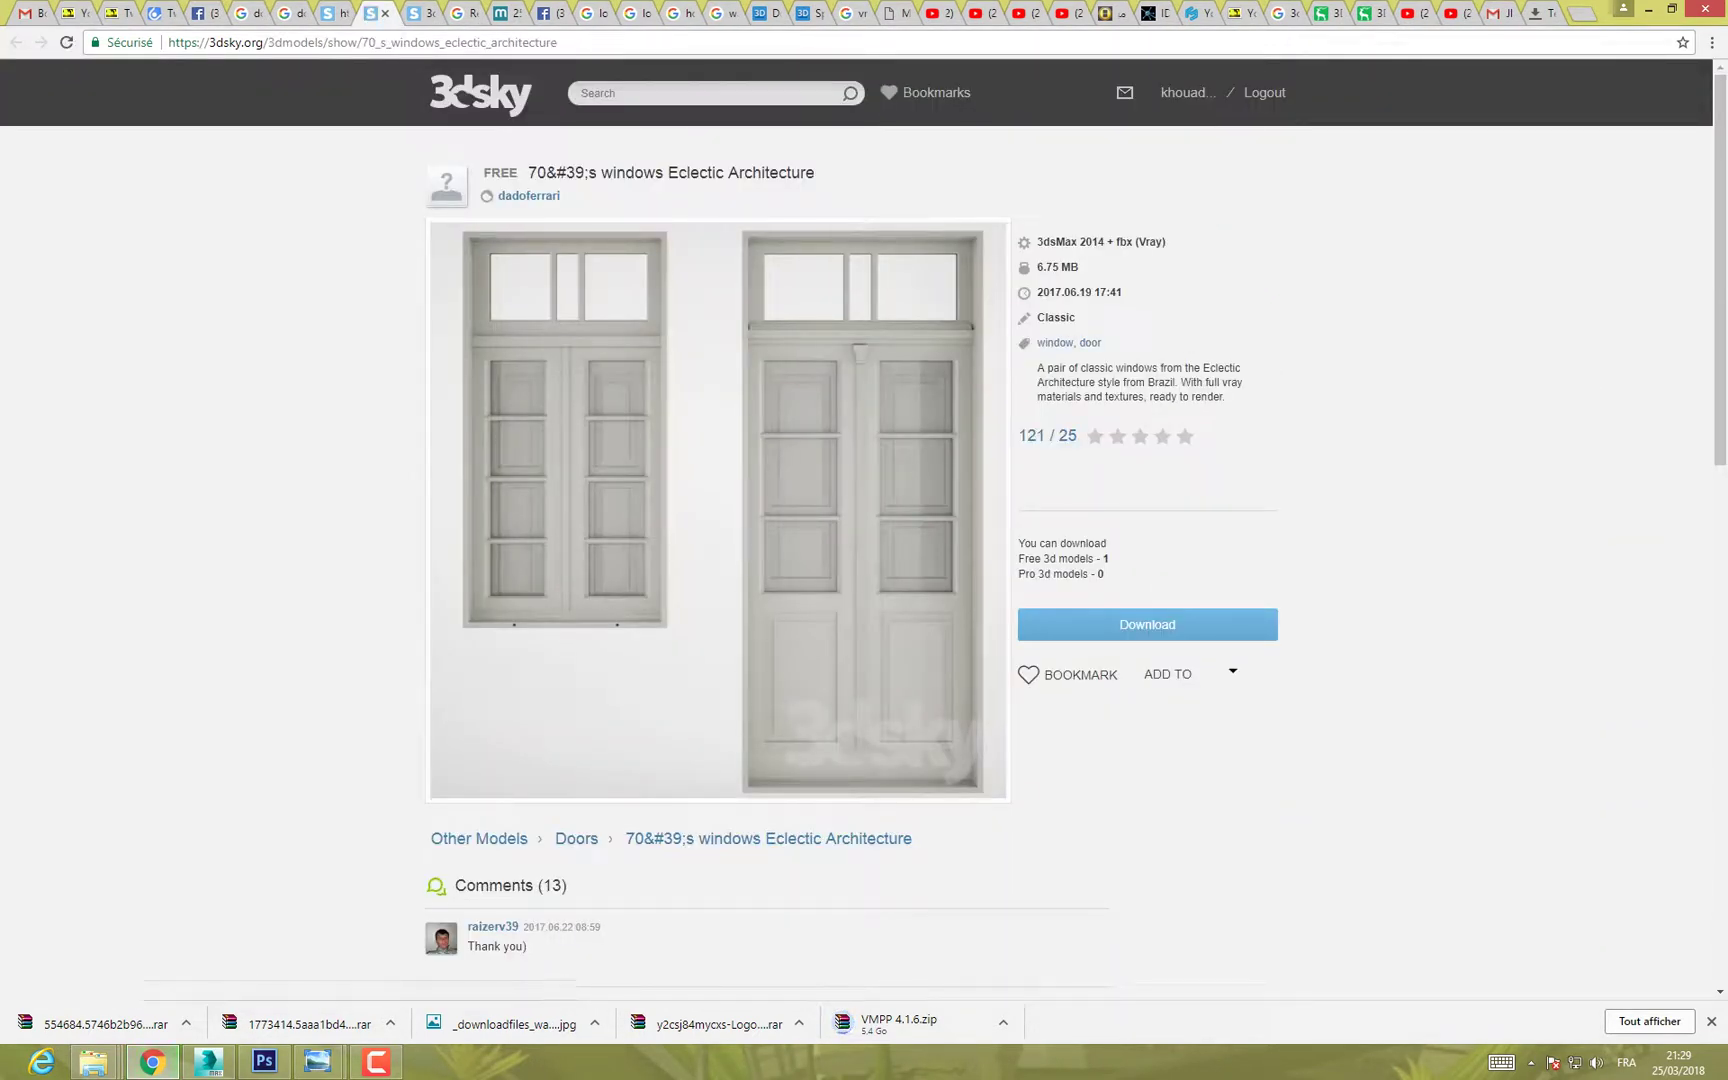
click(1147, 624)
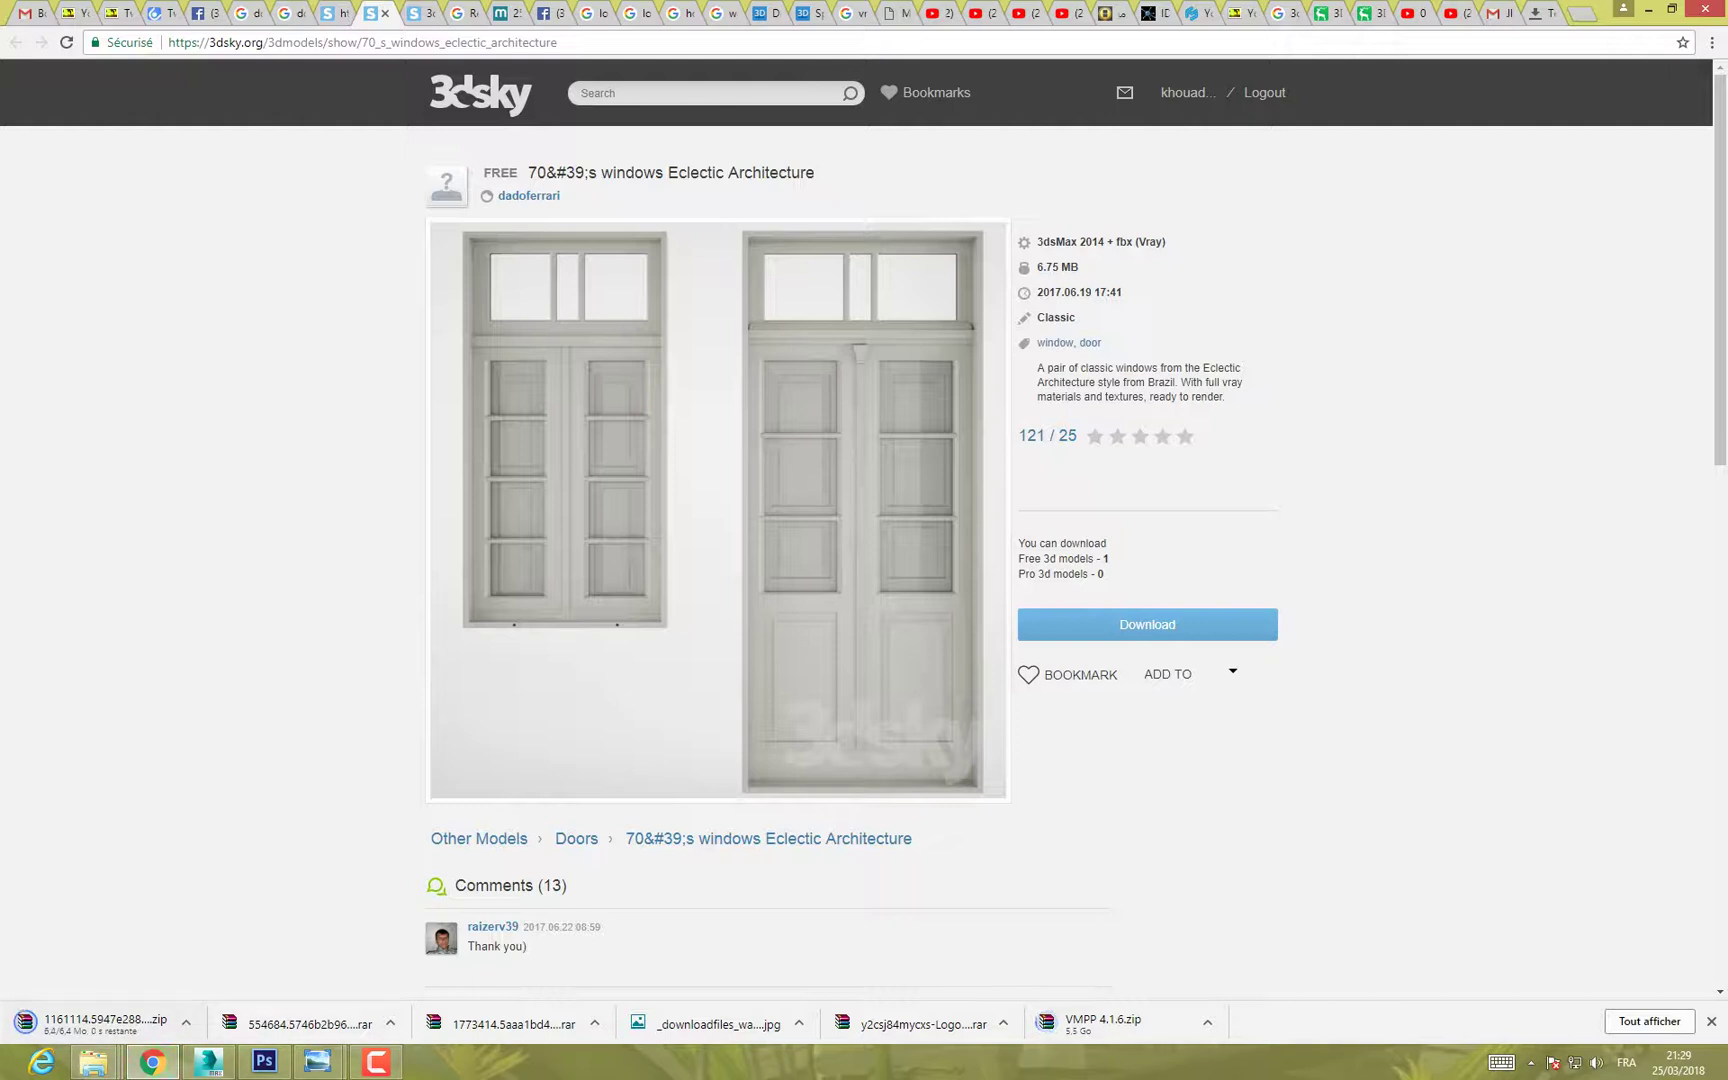
click(94, 1018)
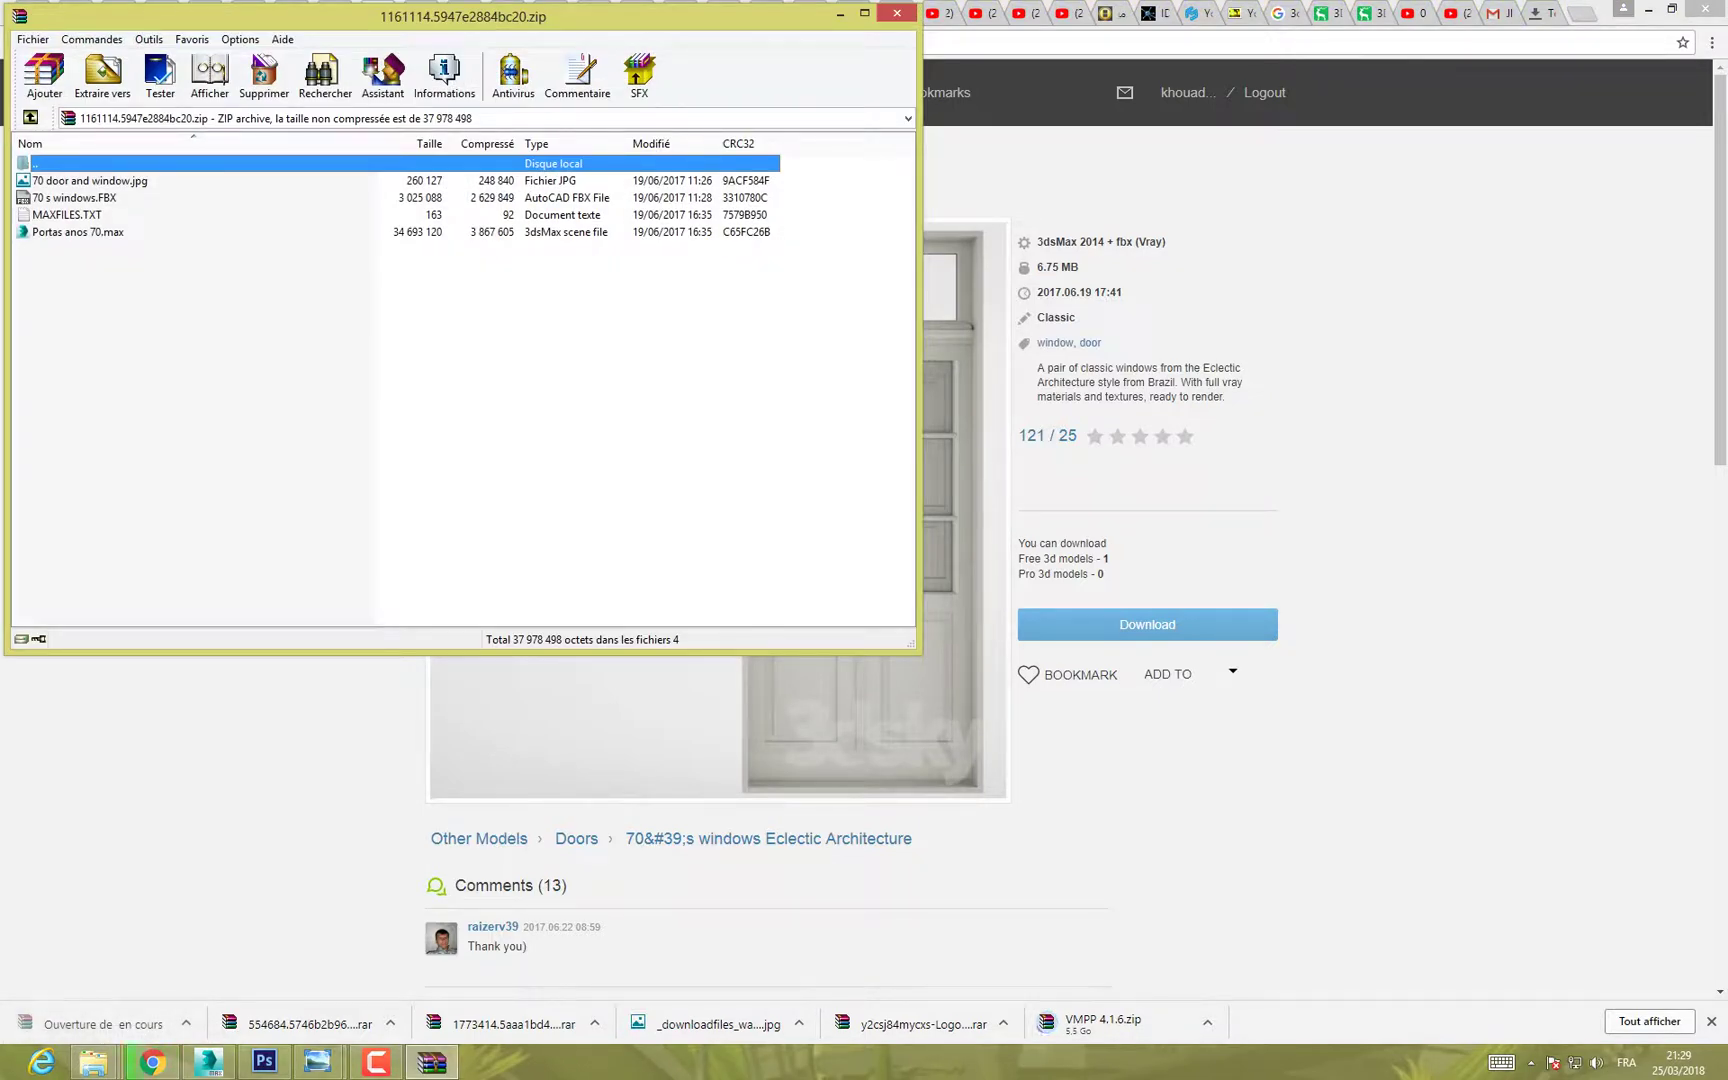
Step: Preview the 70 door and window.jpg image from the archive, then return to the file list
click(80, 232)
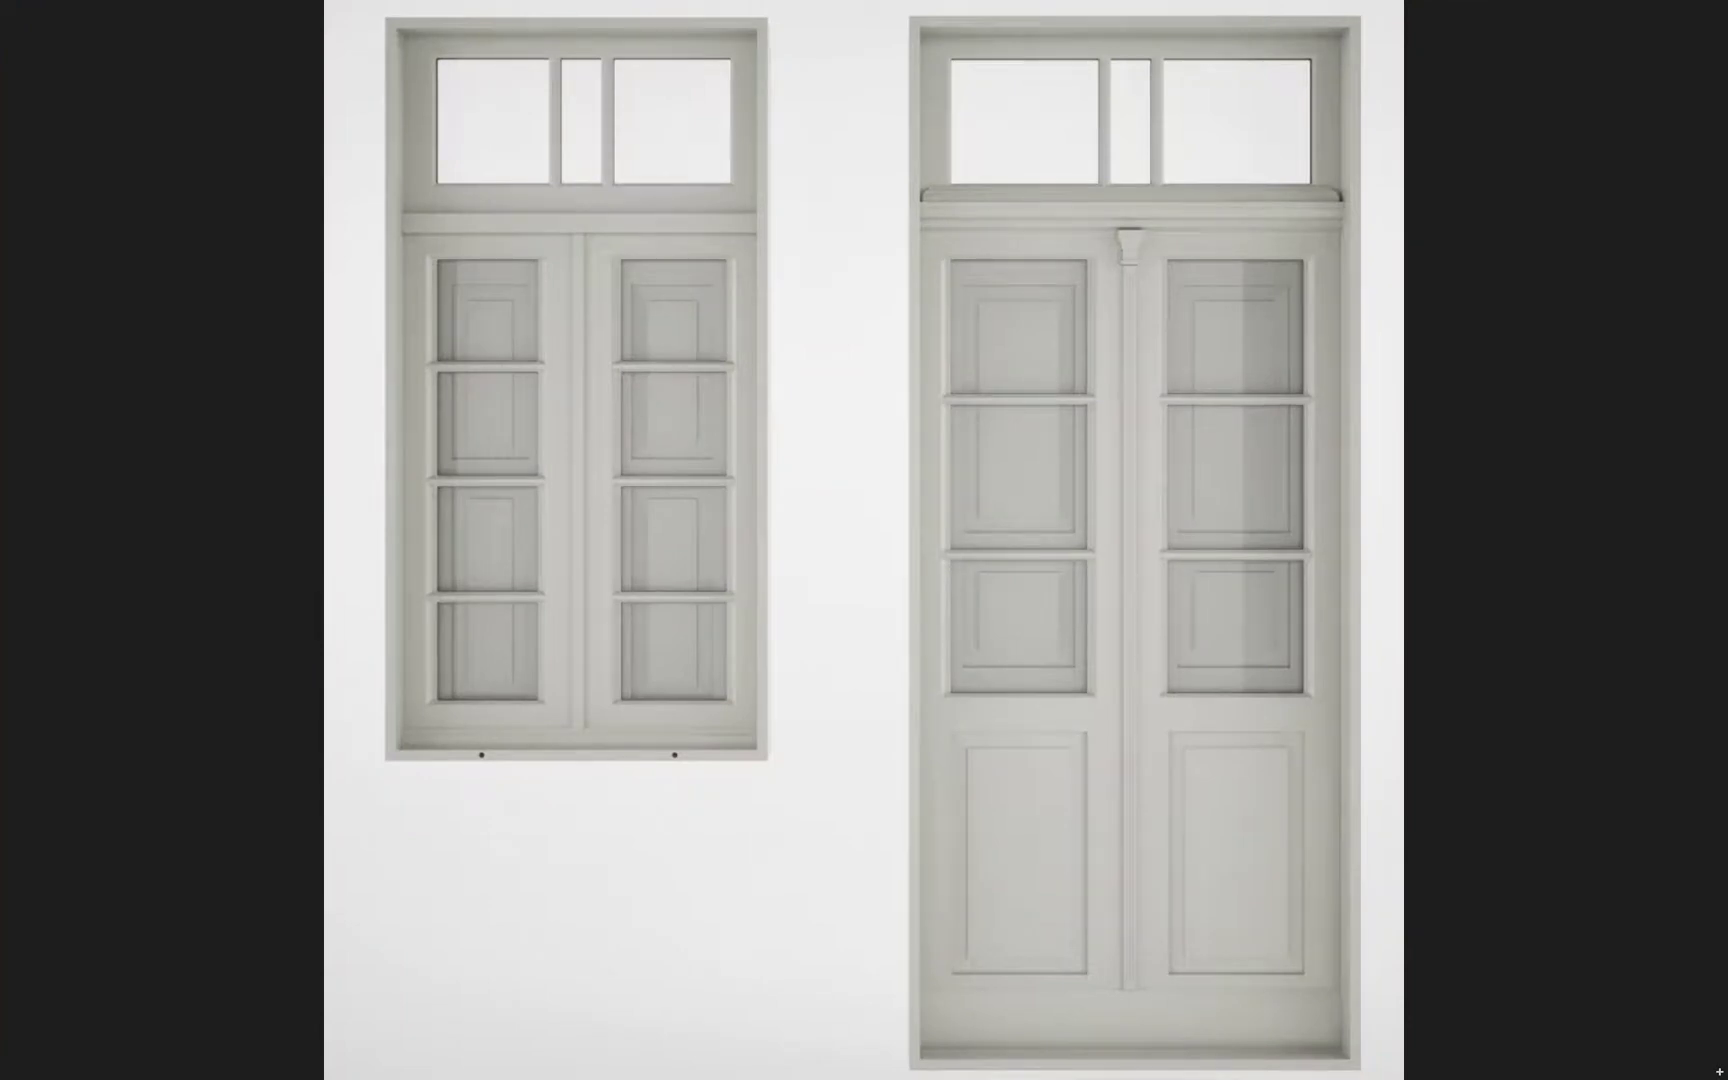
click(3, 3)
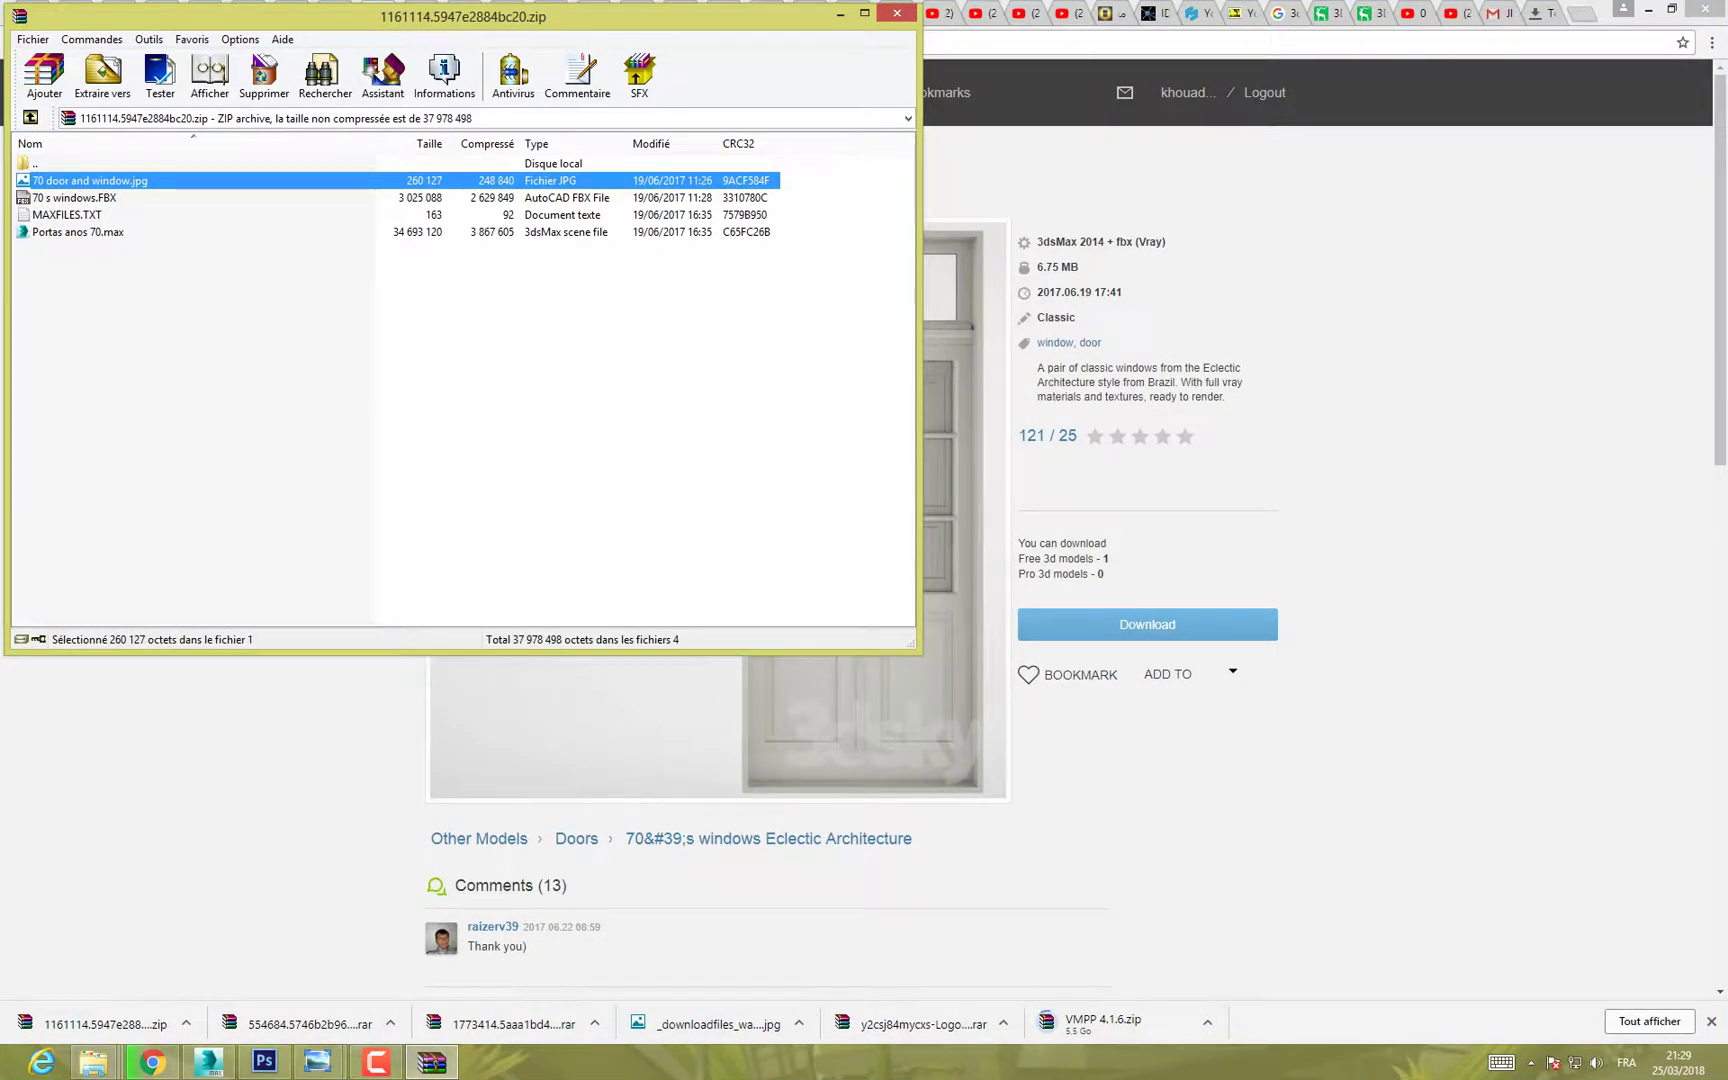
click(78, 232)
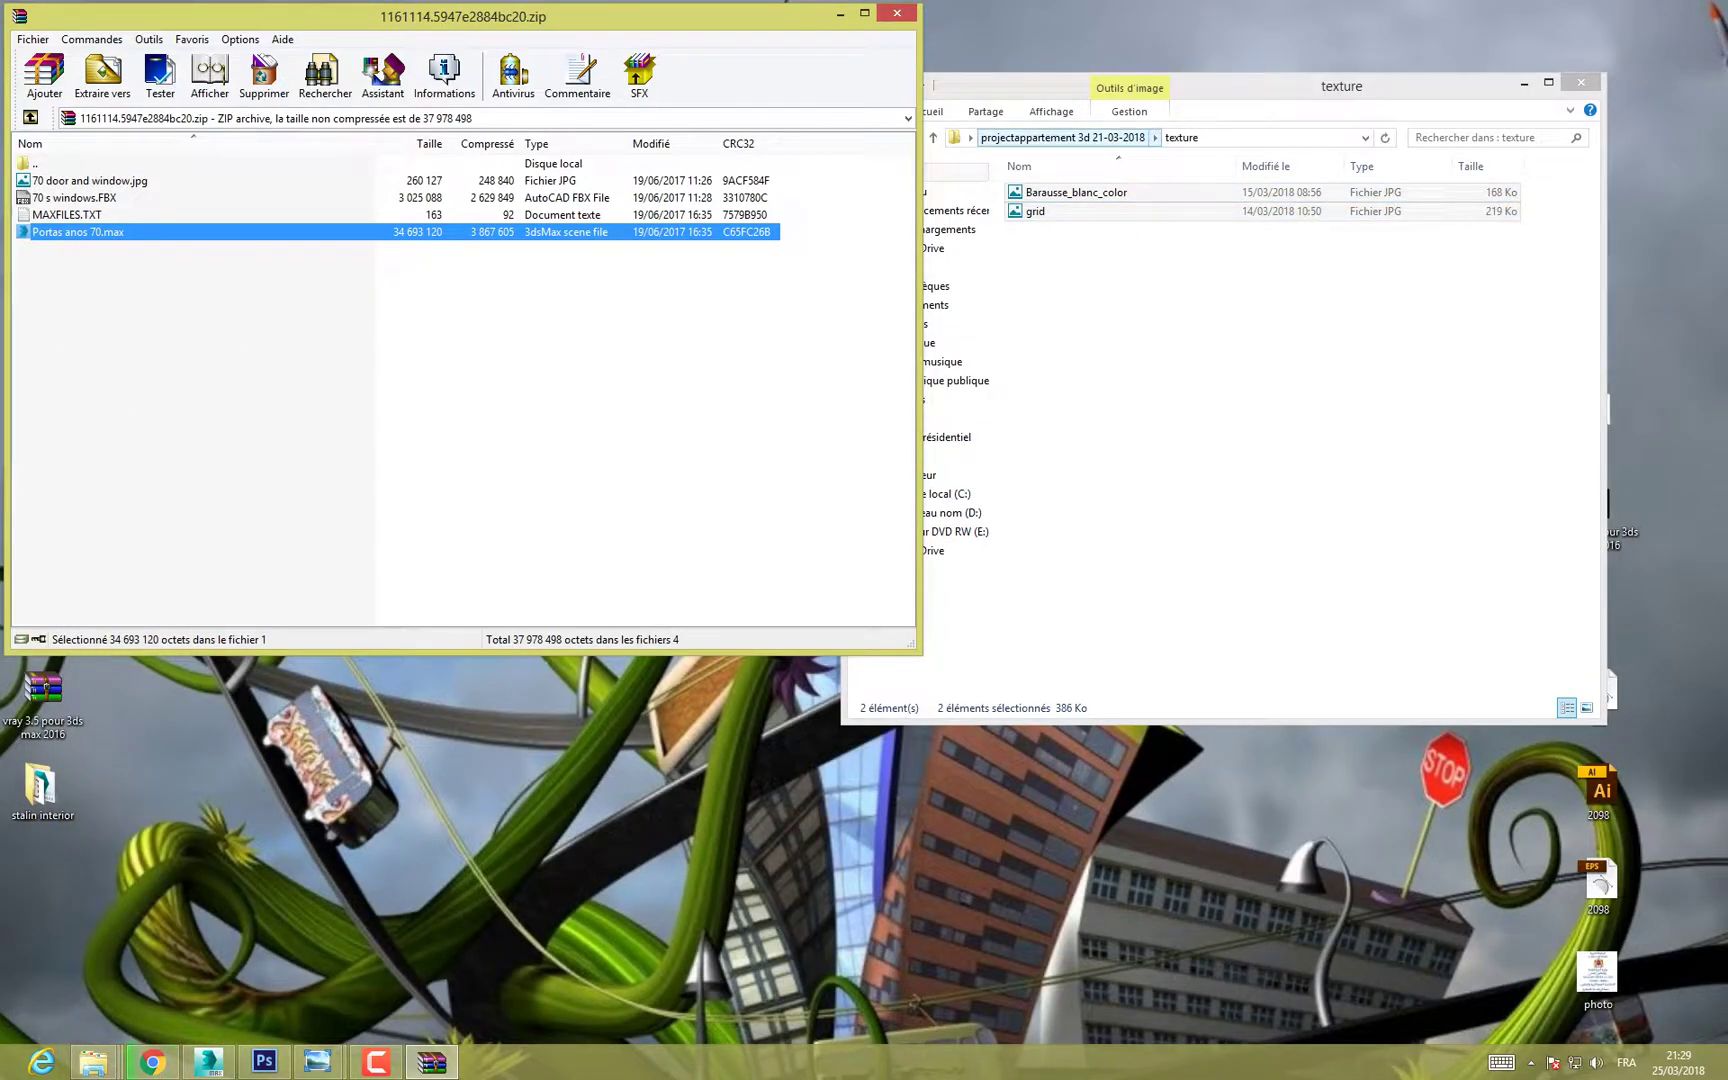
Step: Switch to File Explorer and permanently delete the Barausse_blanc_color and grid images from the project's texture folder
drag(1071, 261, 1043, 190)
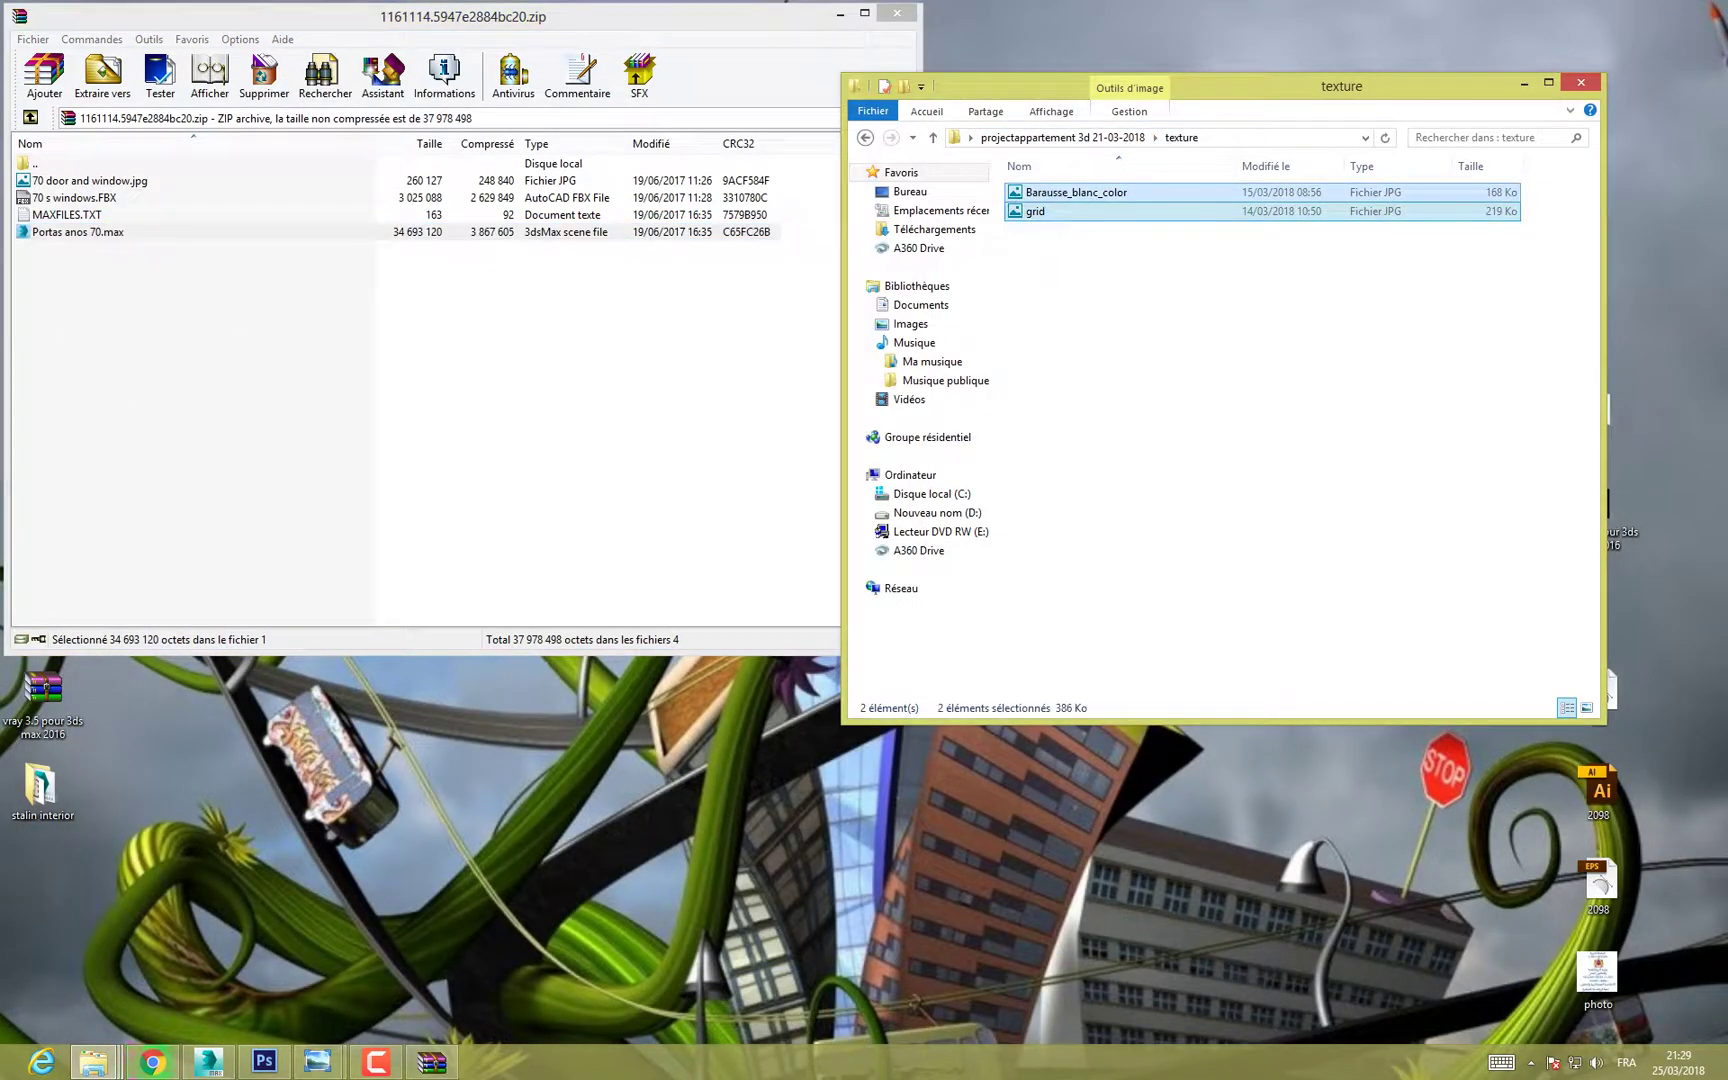
key(shift+Delete)
key(Return)
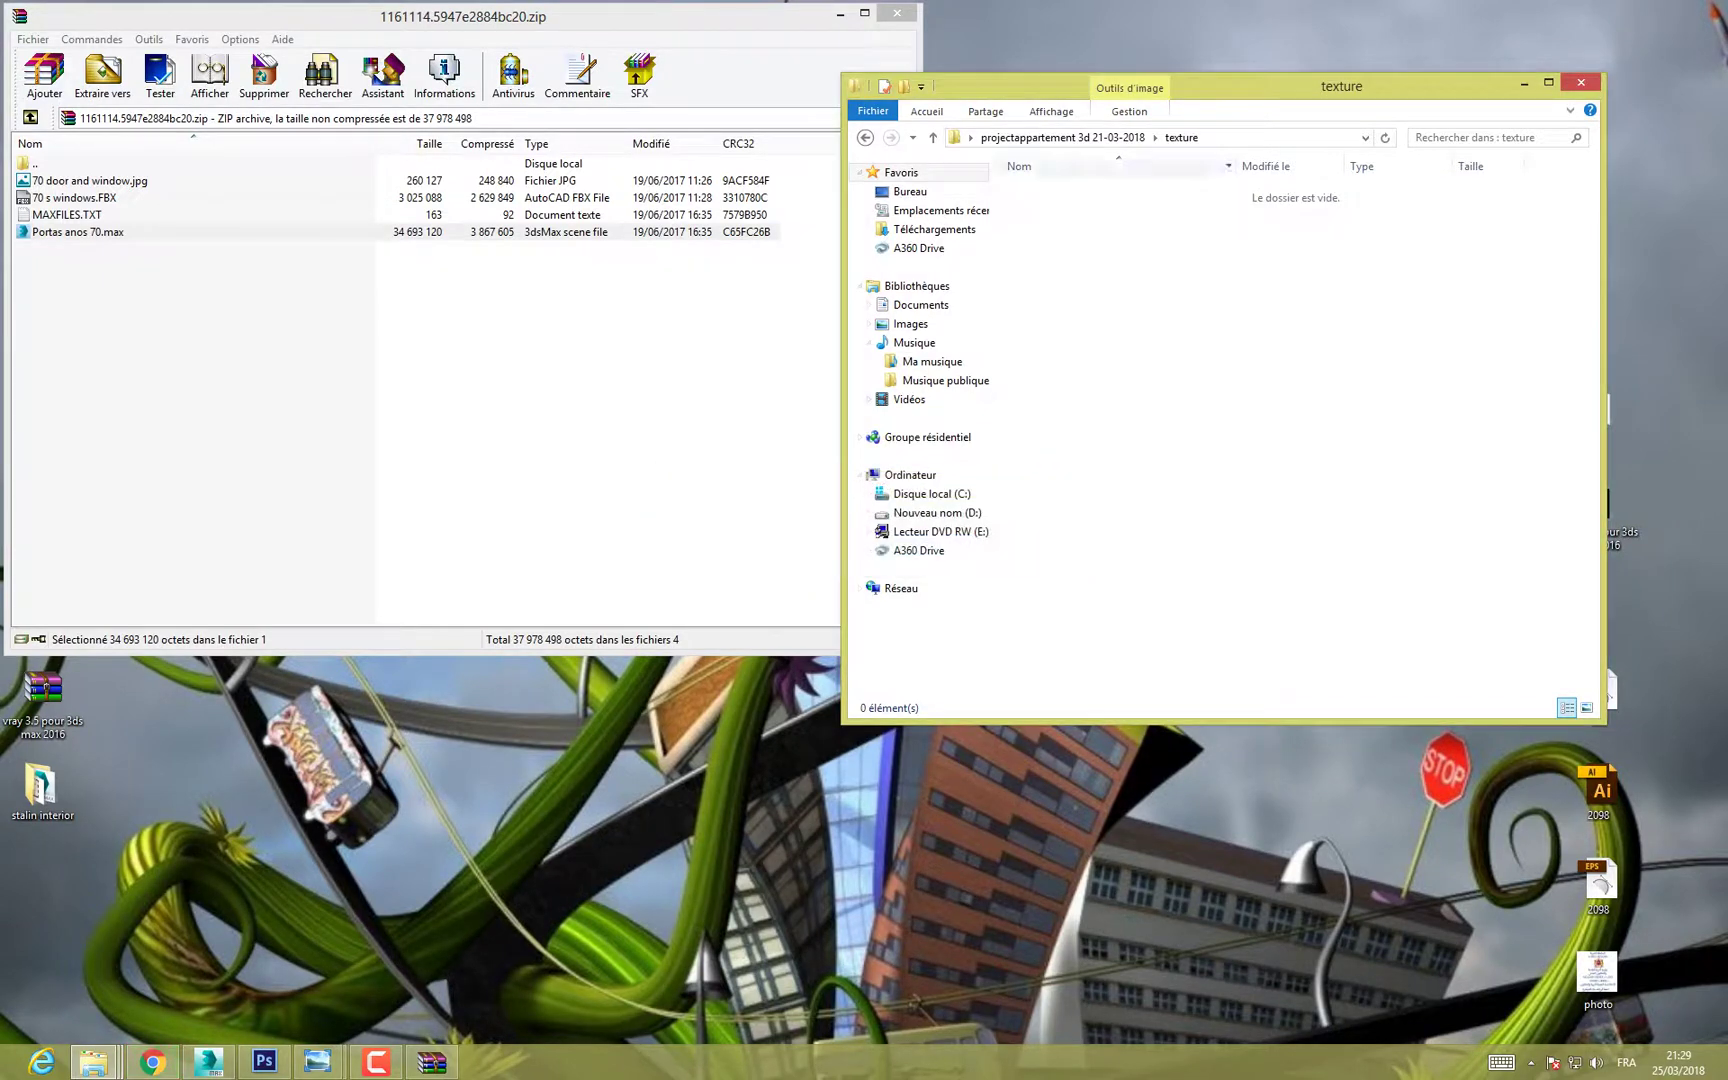
Step: Create a folder named windows inside the project's element 3d folder and open it
click(1062, 137)
right_click(1101, 249)
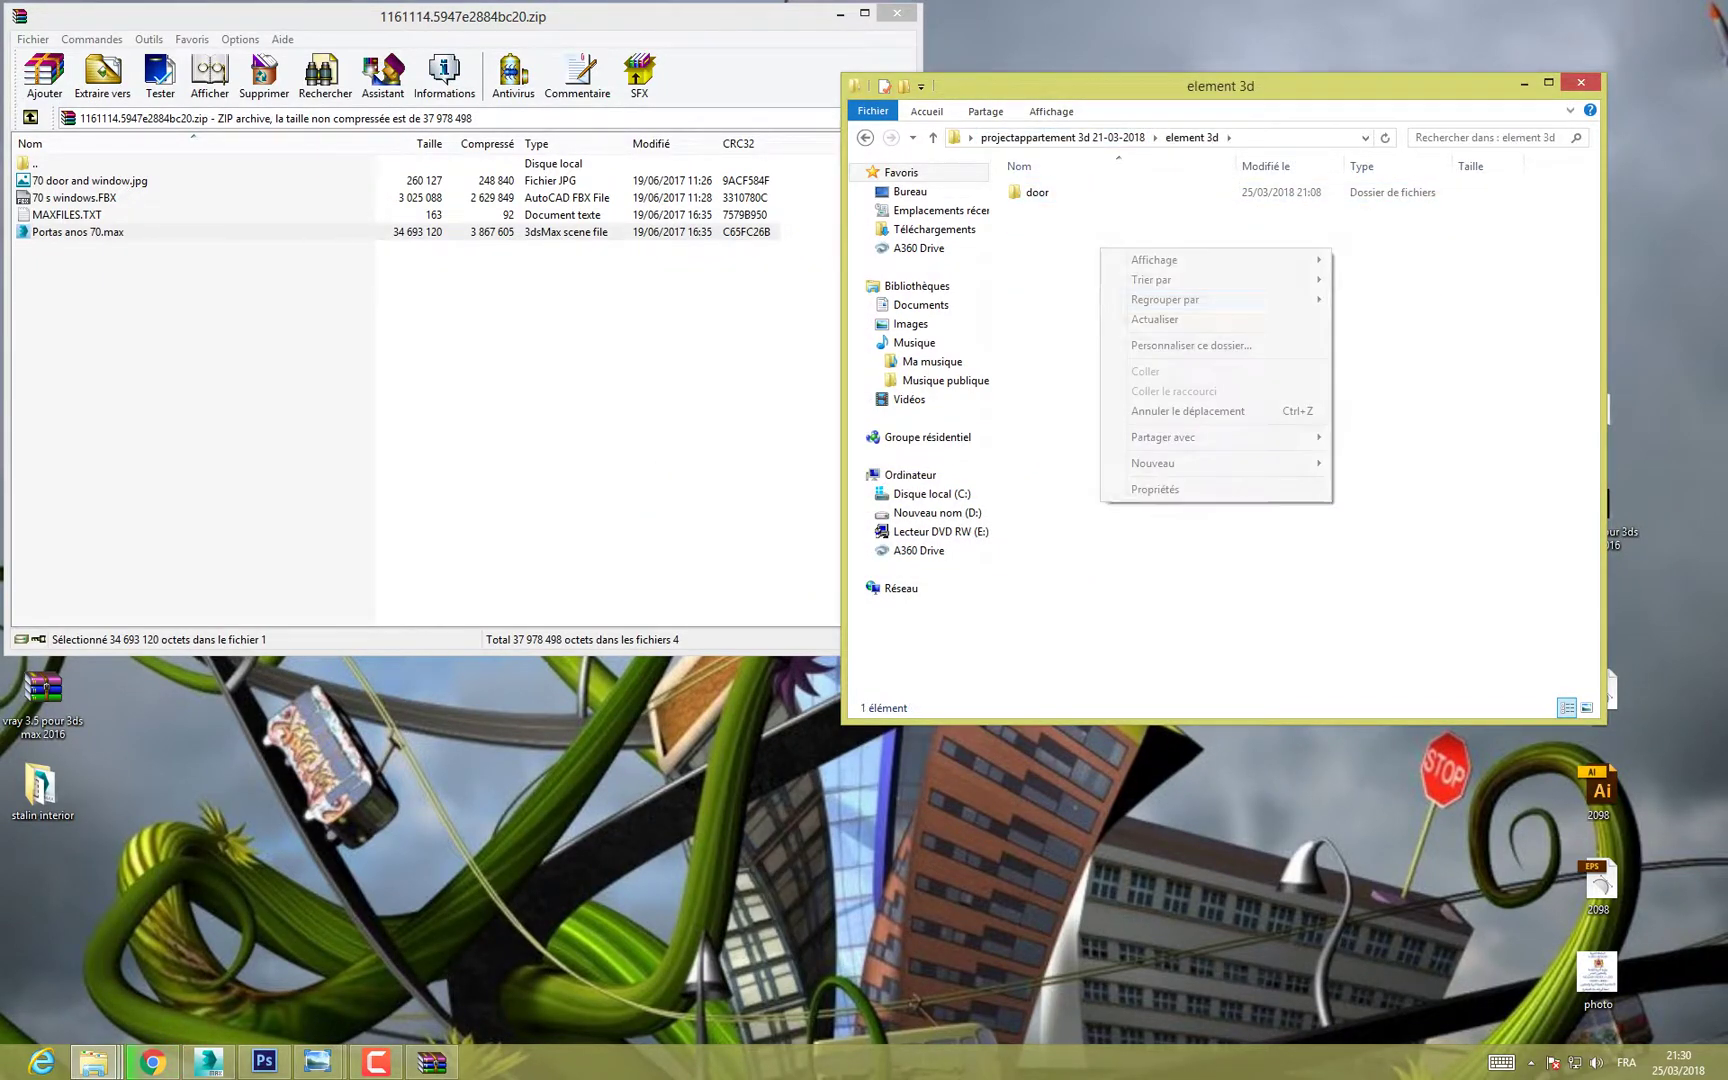
mouse_move(1215, 463)
click(1375, 463)
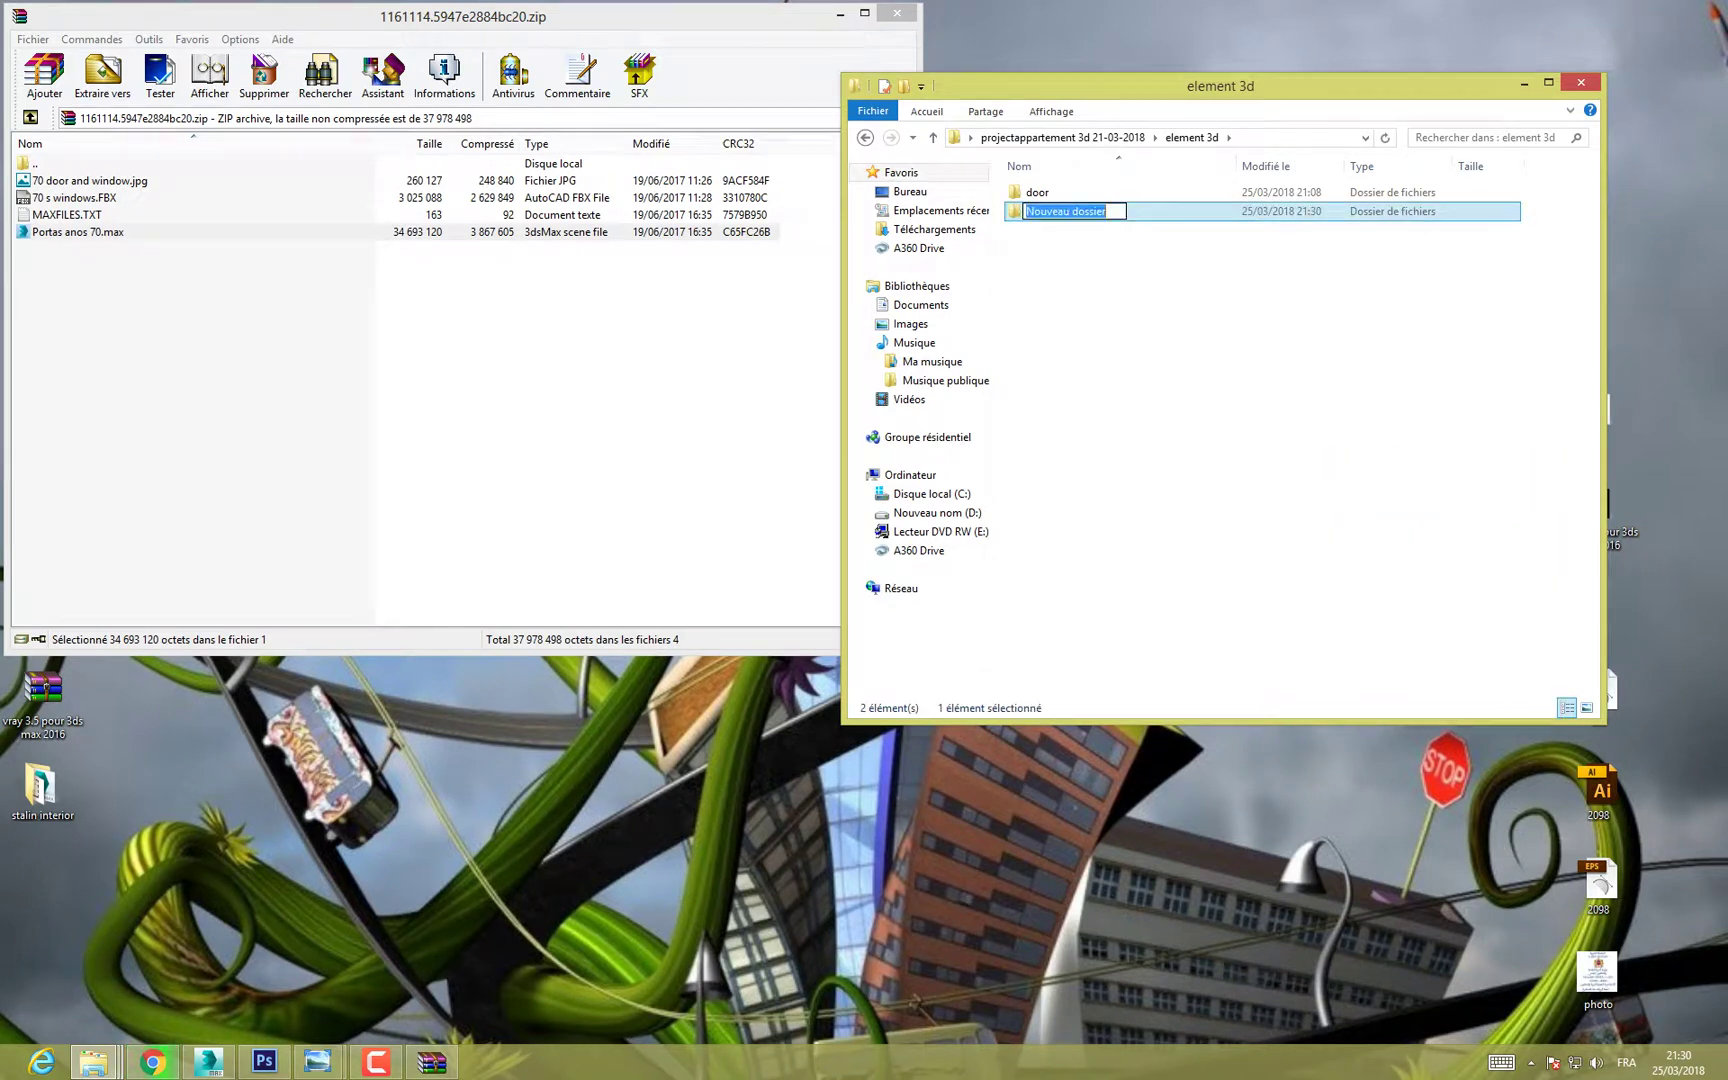
text(wind)
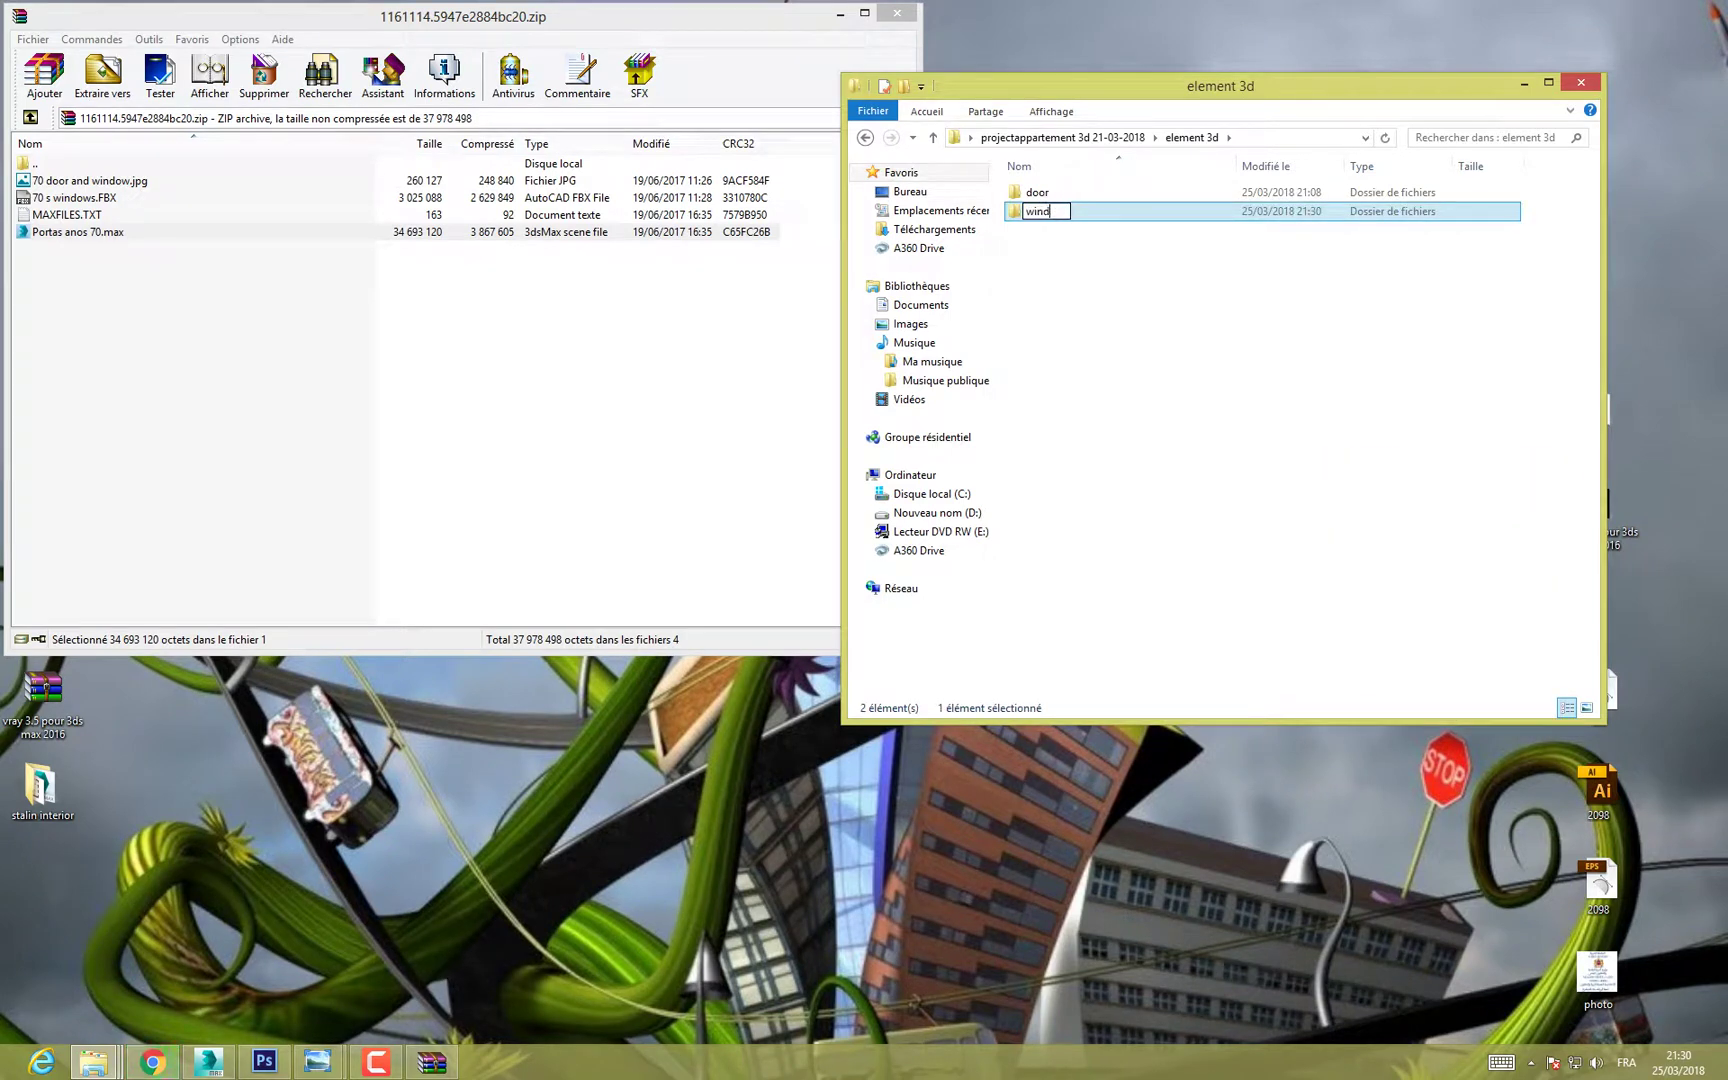
text(ows)
key(Return)
key(Return)
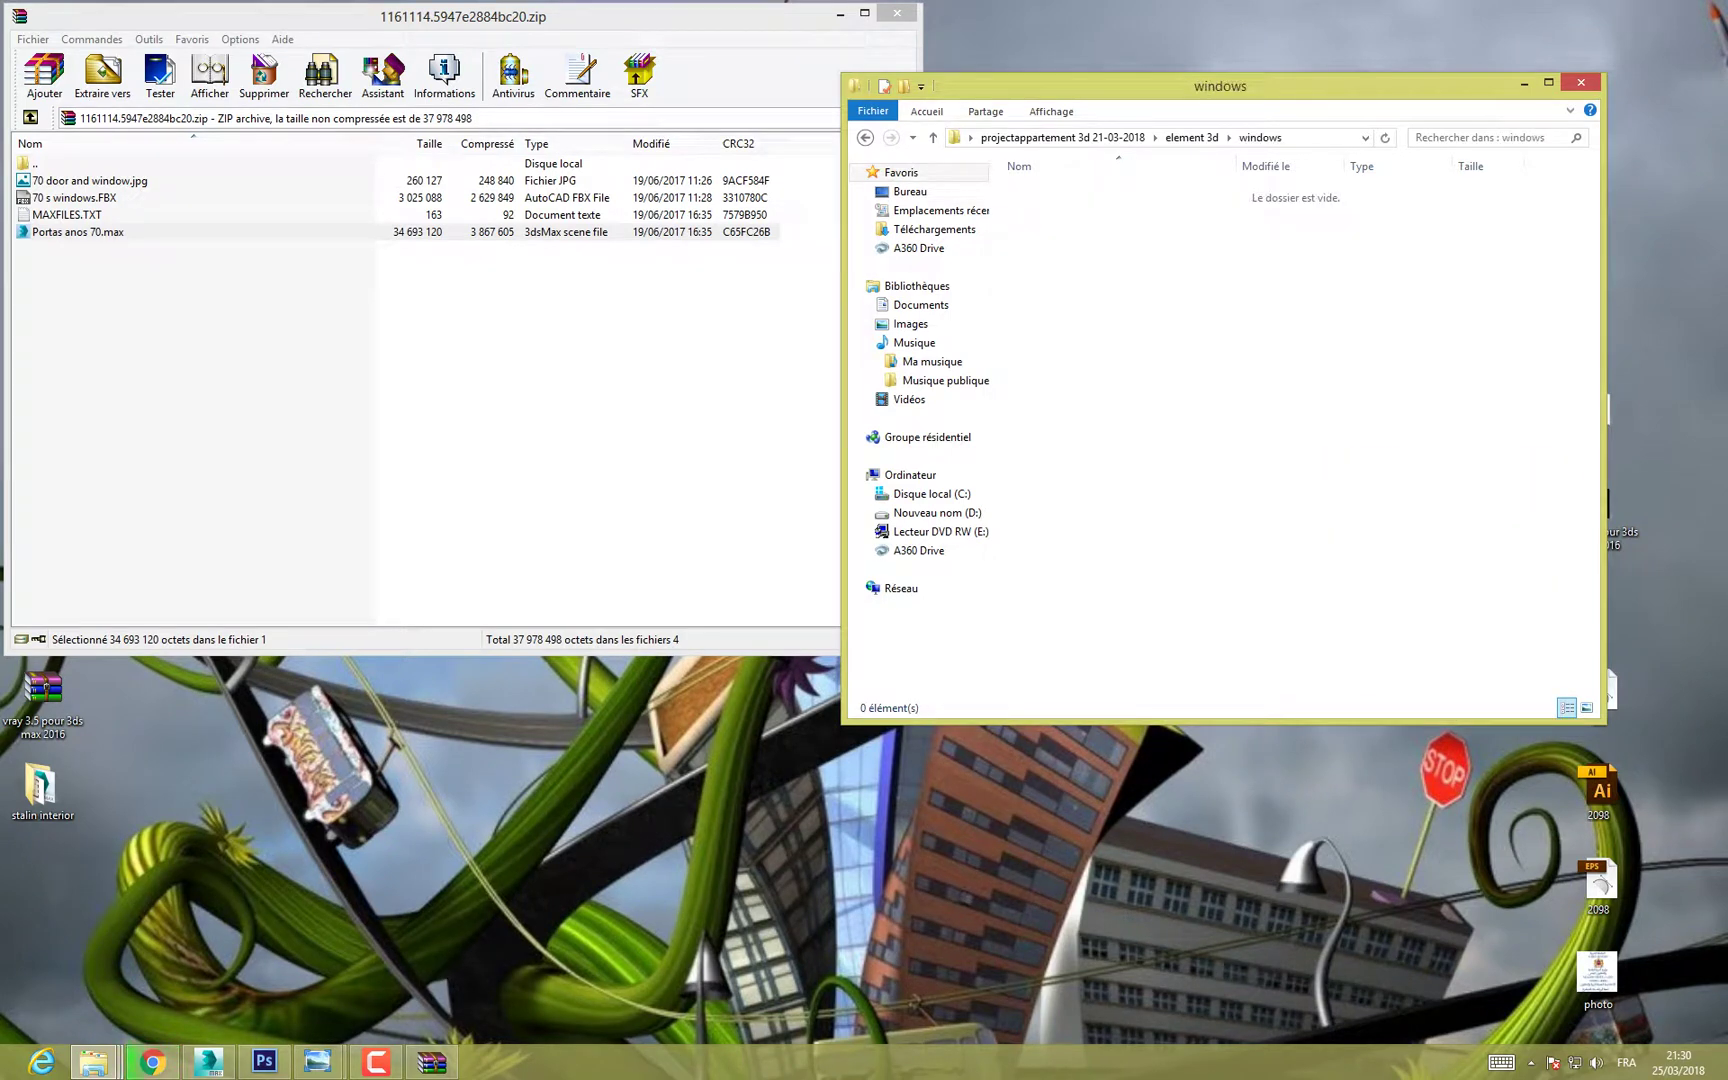
Step: Extract Portas anos 70.max from the archive into the windows folder and close the archive
click(78, 232)
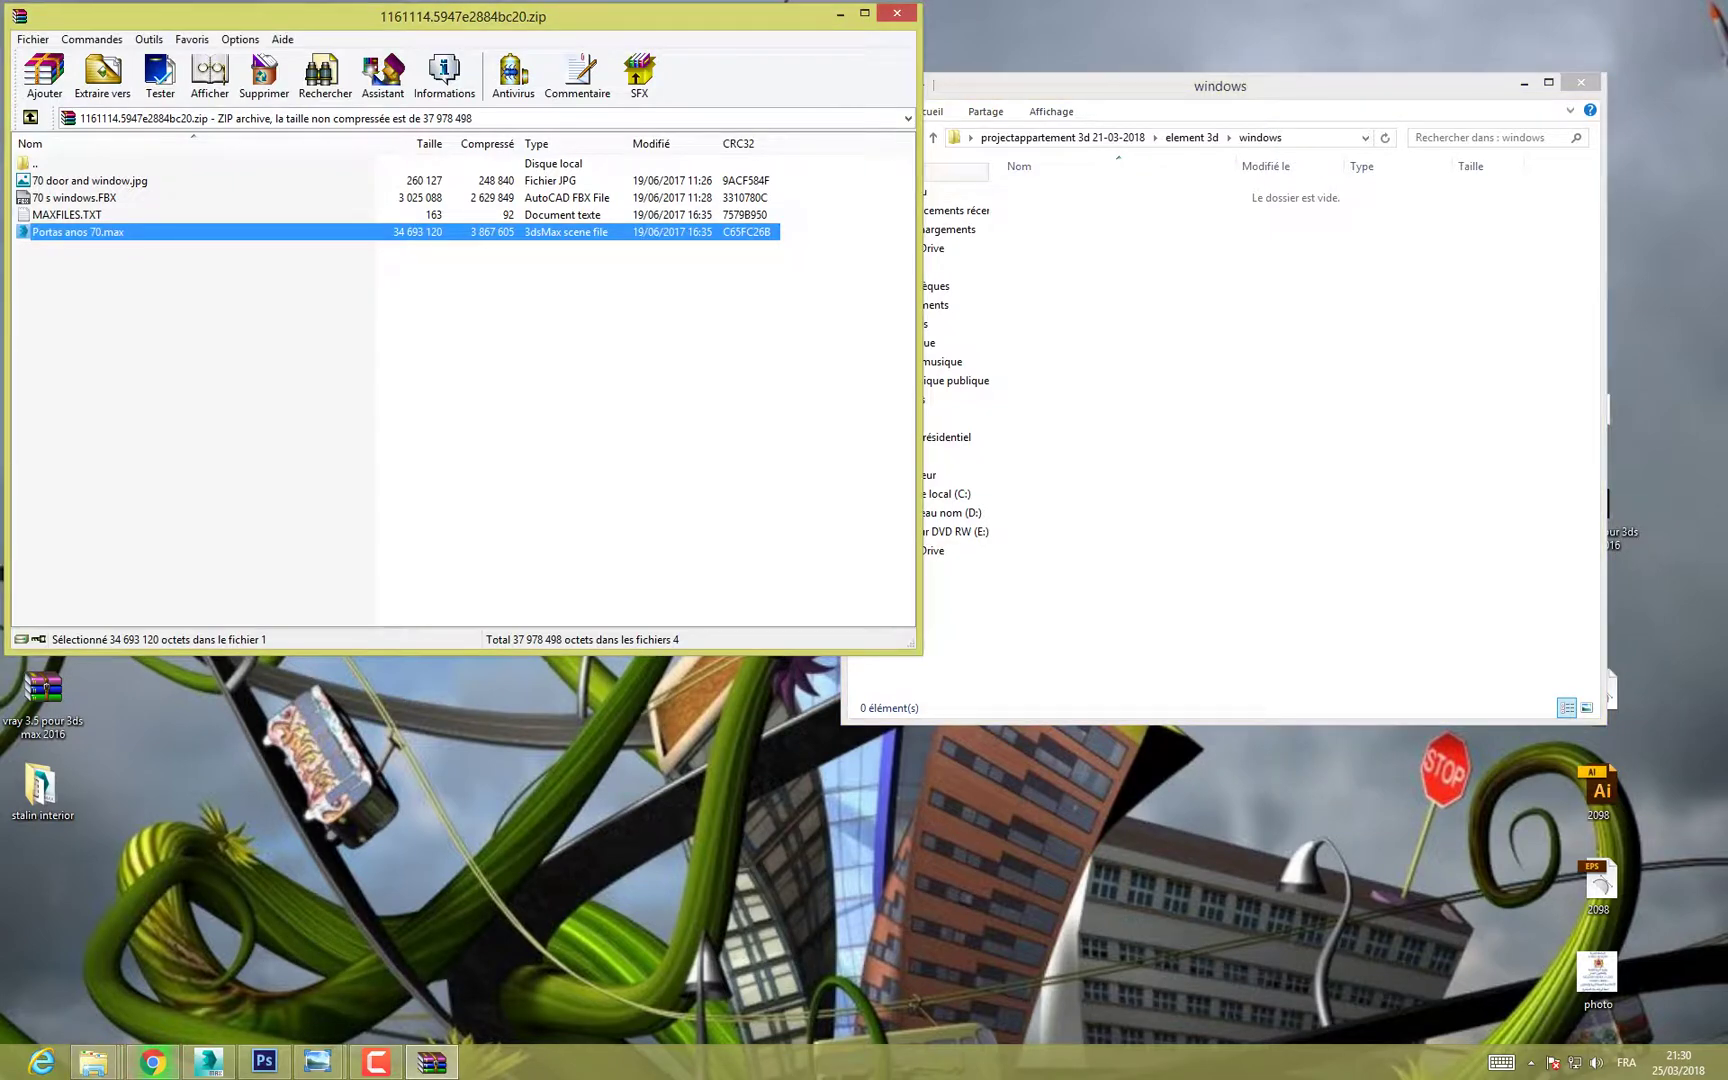
drag(78, 232, 1200, 350)
click(1180, 350)
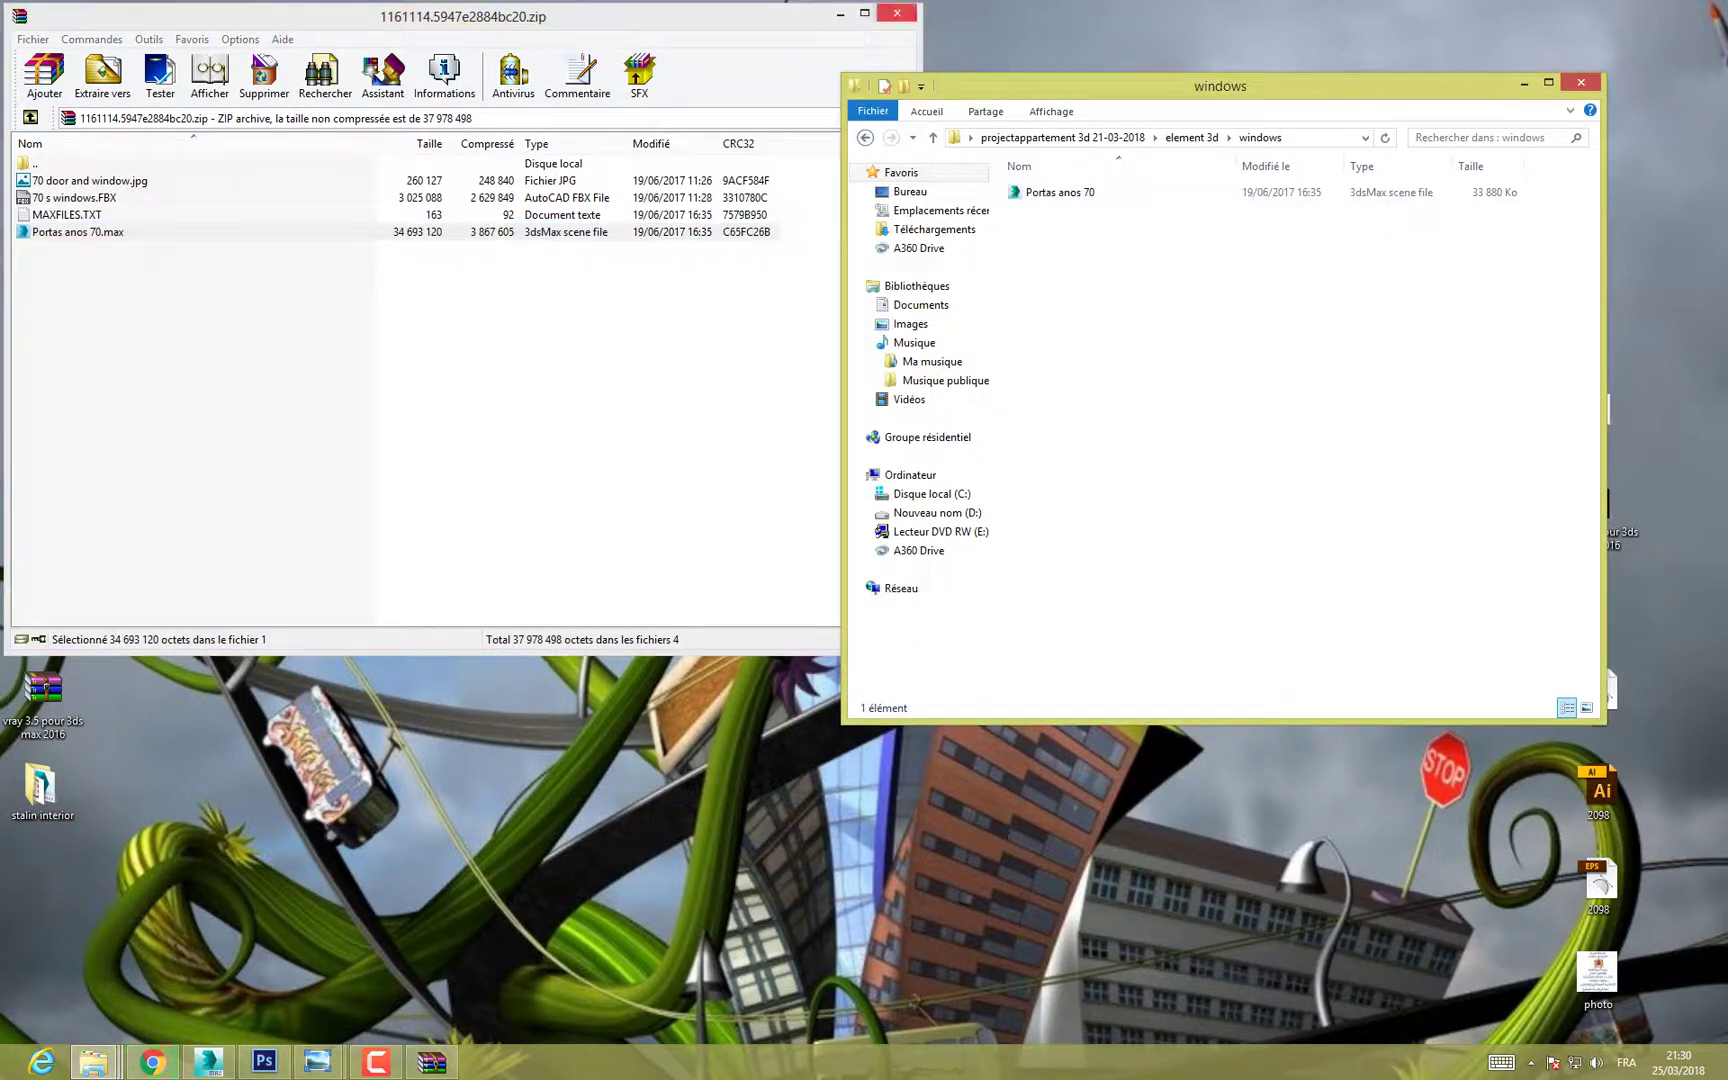
click(897, 13)
Step: Switch to 3ds Max and delete the two doors in the apartment's long outer front wall
click(208, 1062)
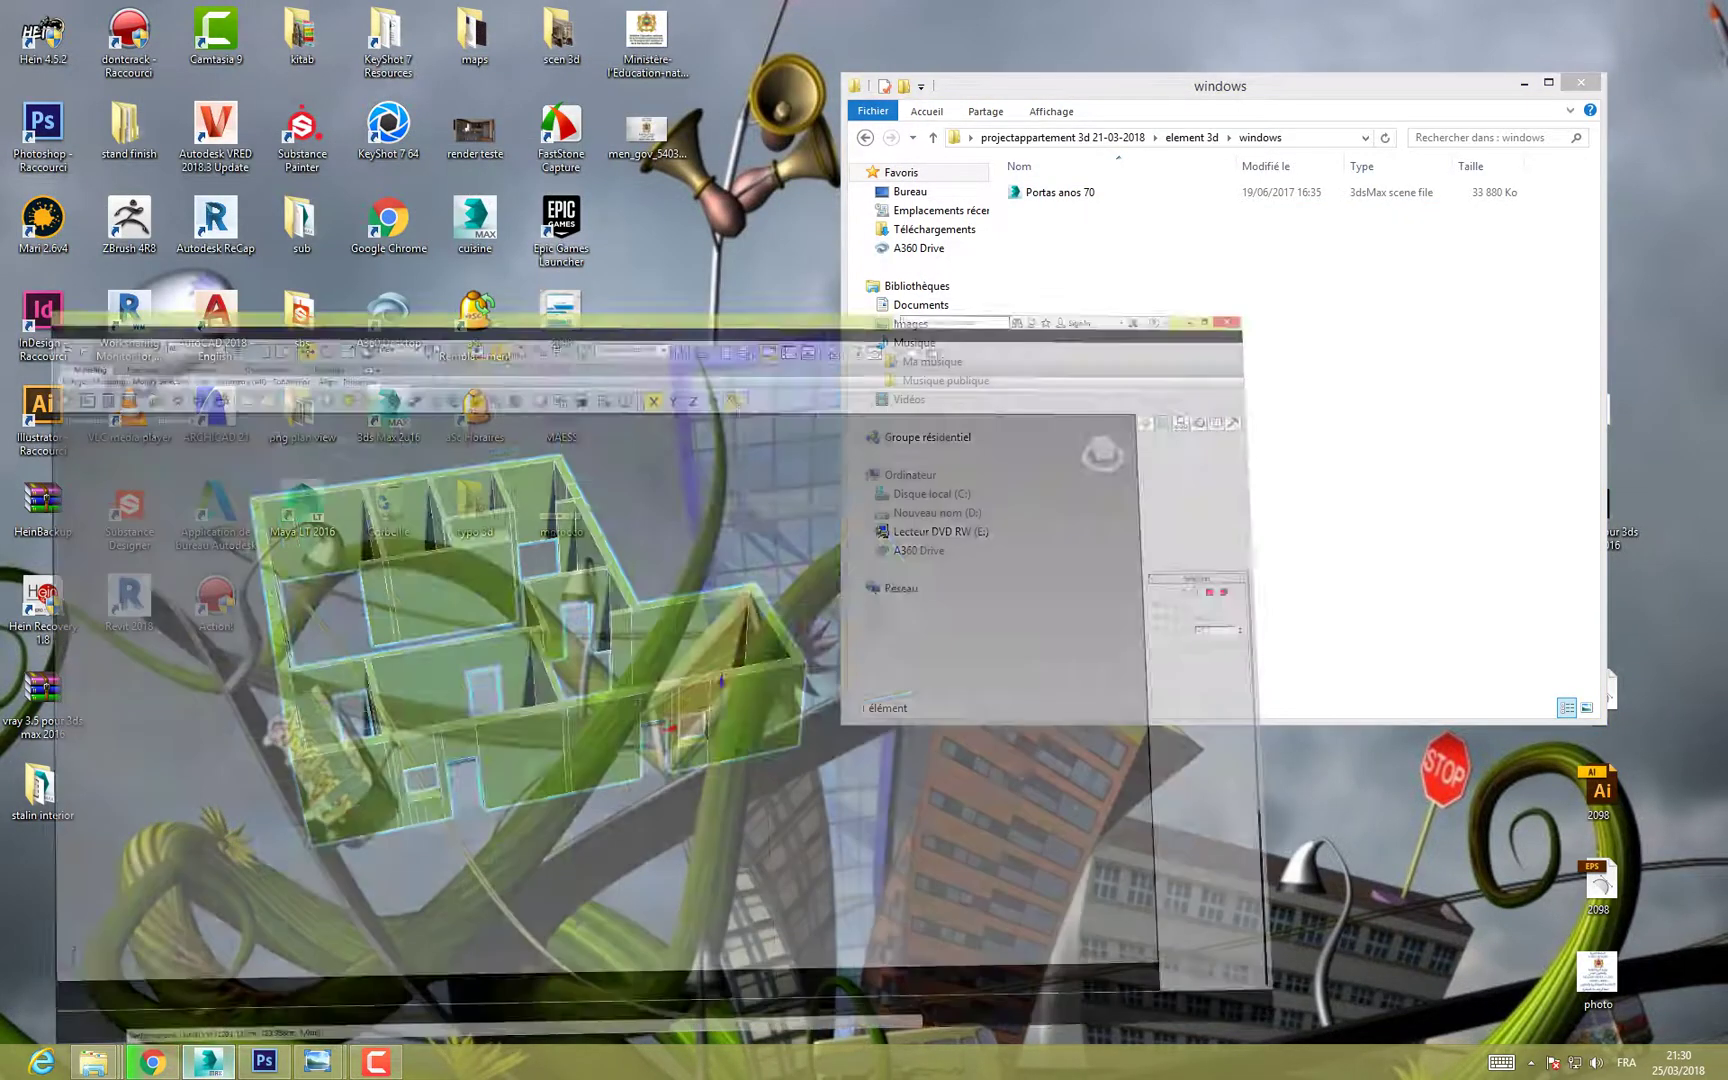
middle_drag(620, 510, 659, 418)
middle_drag(400, 450, 357, 520)
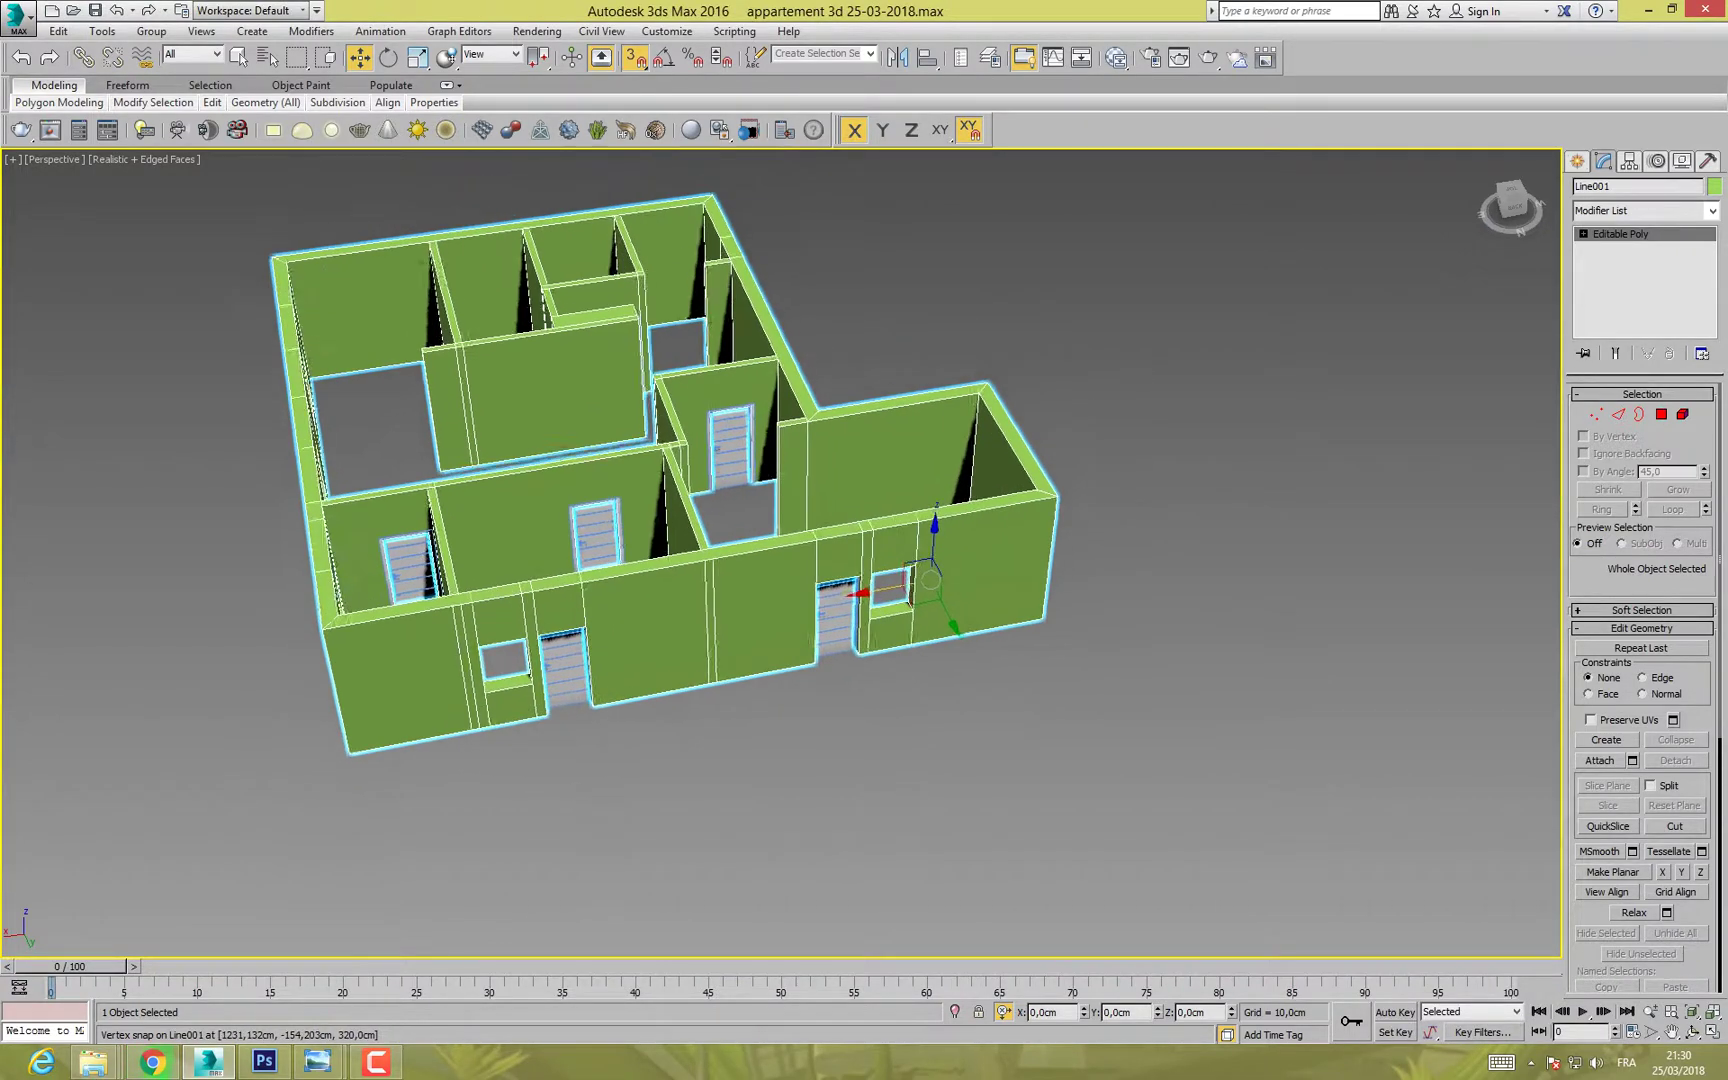
scroll(357, 520, down, 3)
click(424, 604)
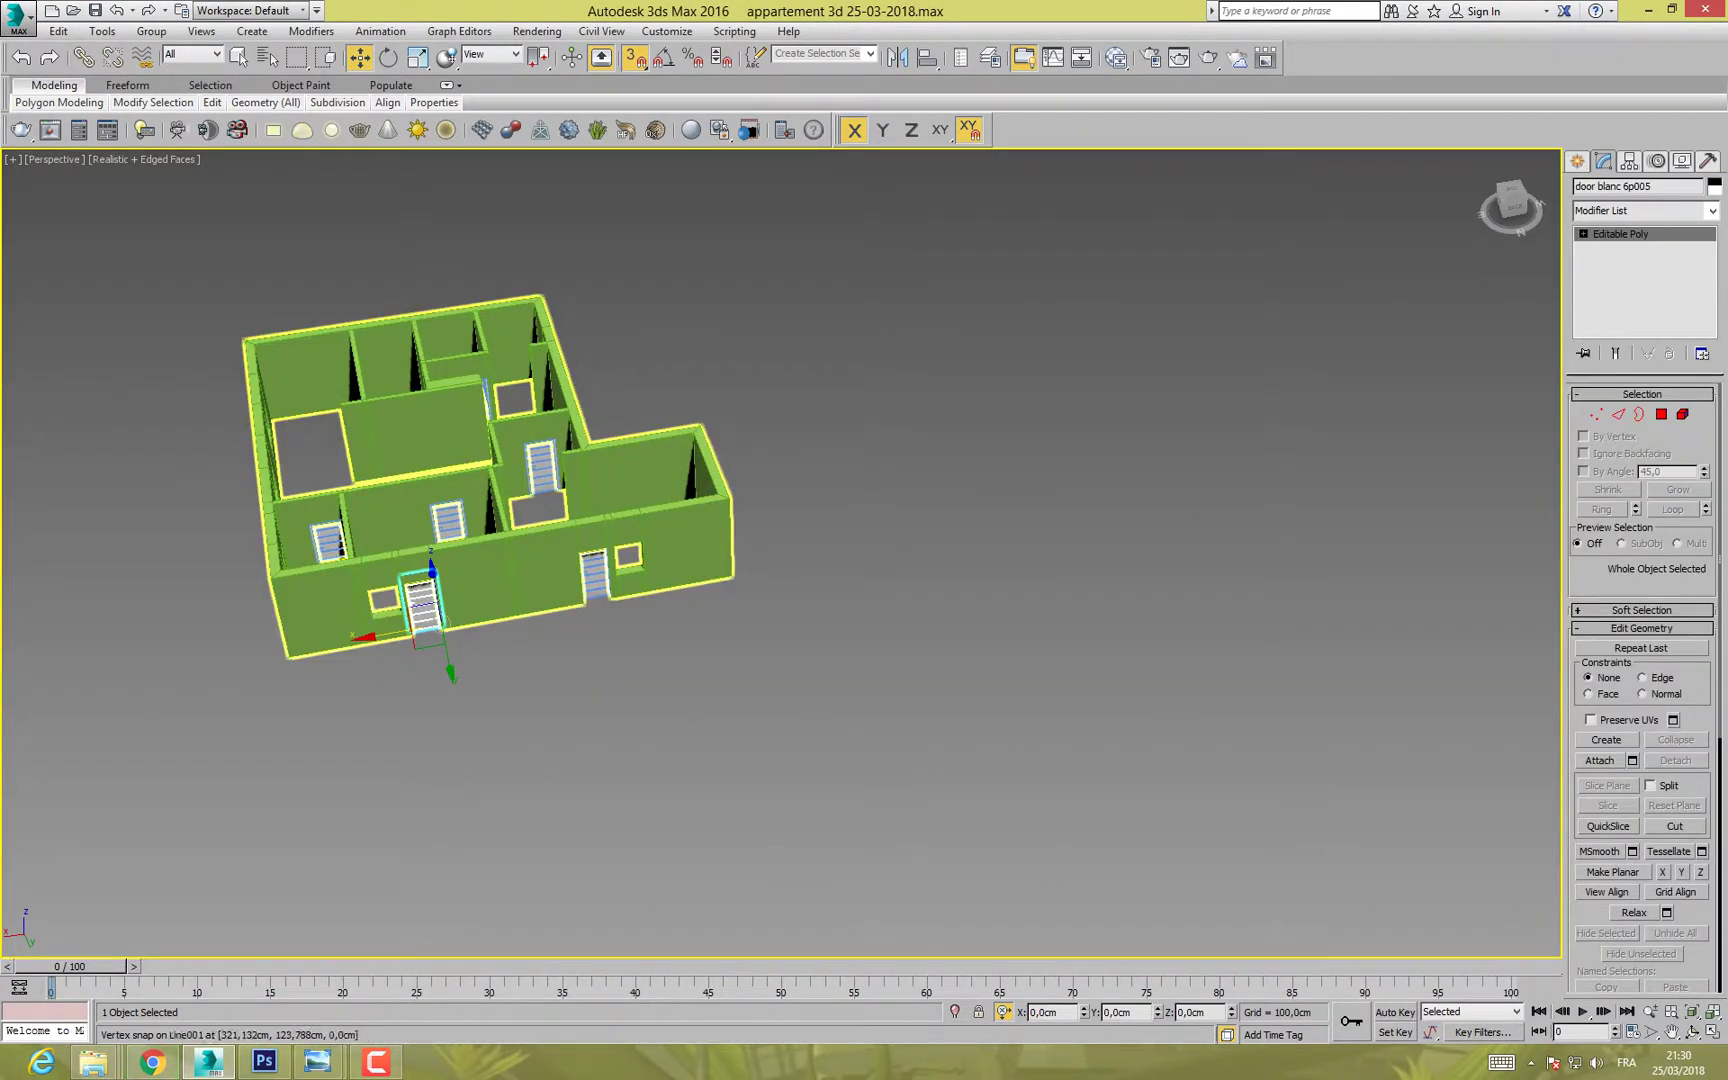
ctrl+click(594, 572)
key(Delete)
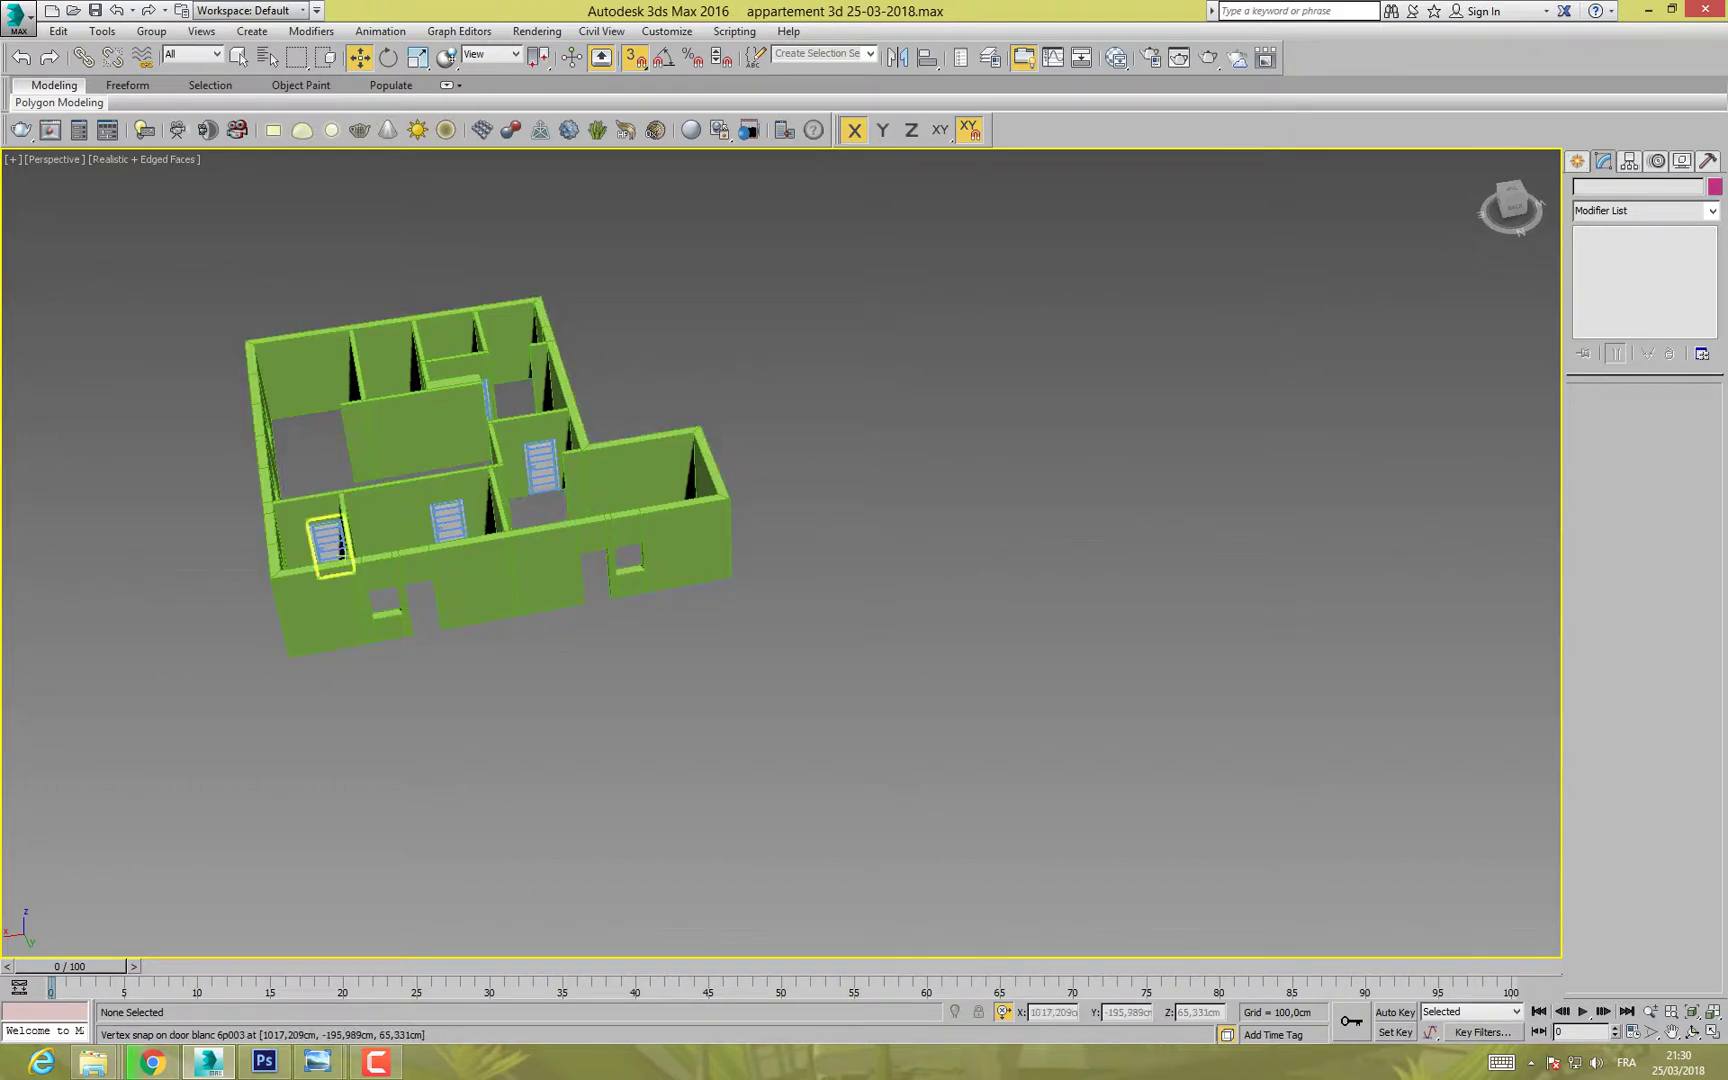
Step: Merge all objects of Portas anos 70.max from the element 3d windows folder into the apartment scene
click(17, 16)
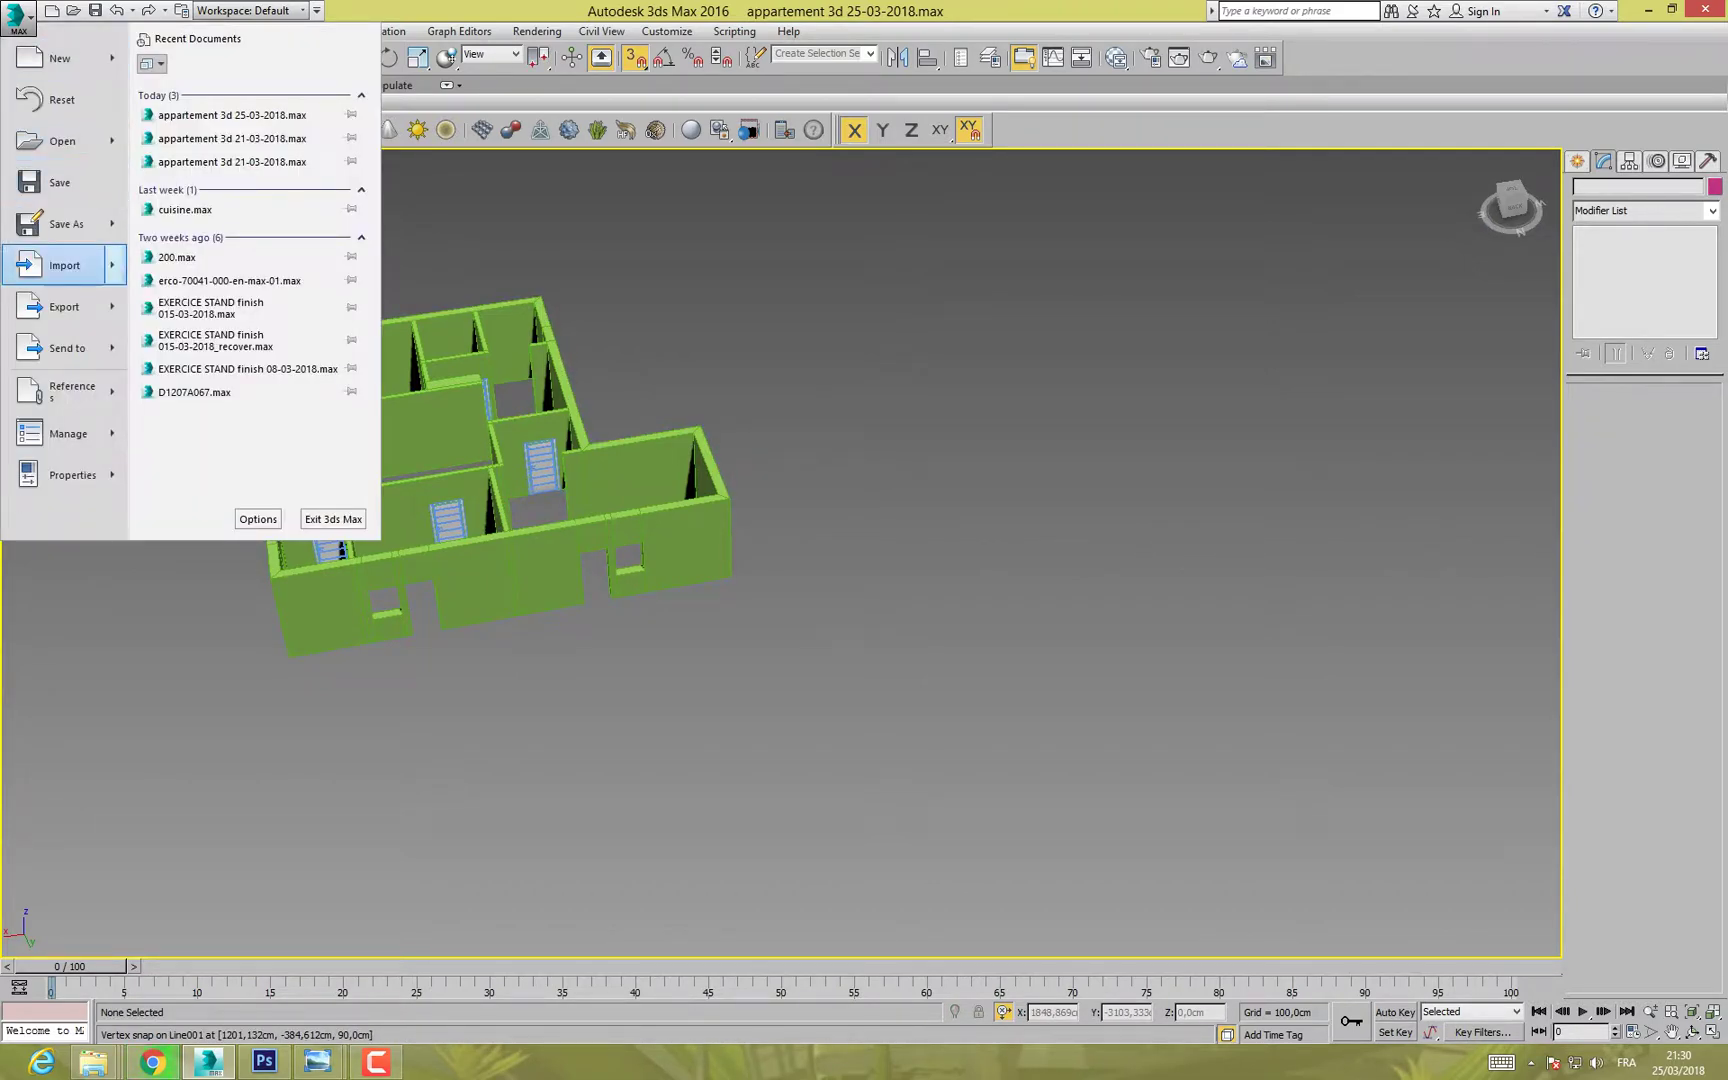
mouse_move(65, 265)
click(193, 140)
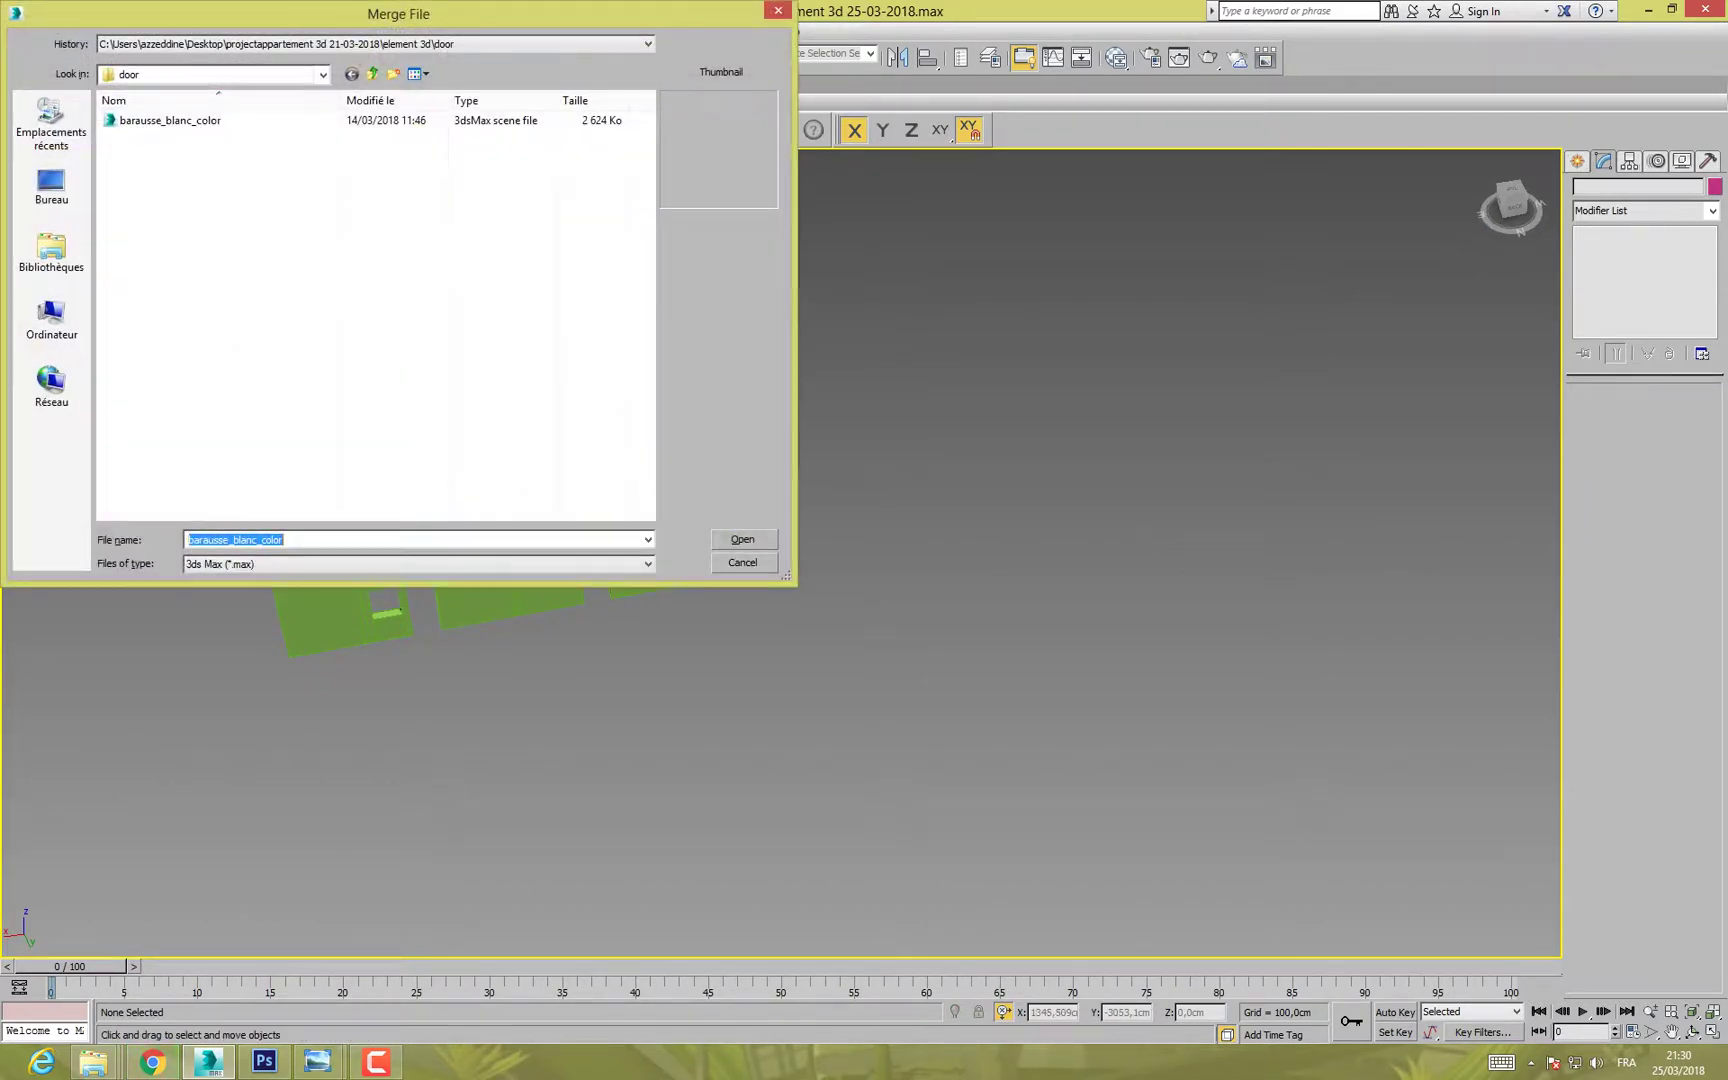
click(322, 74)
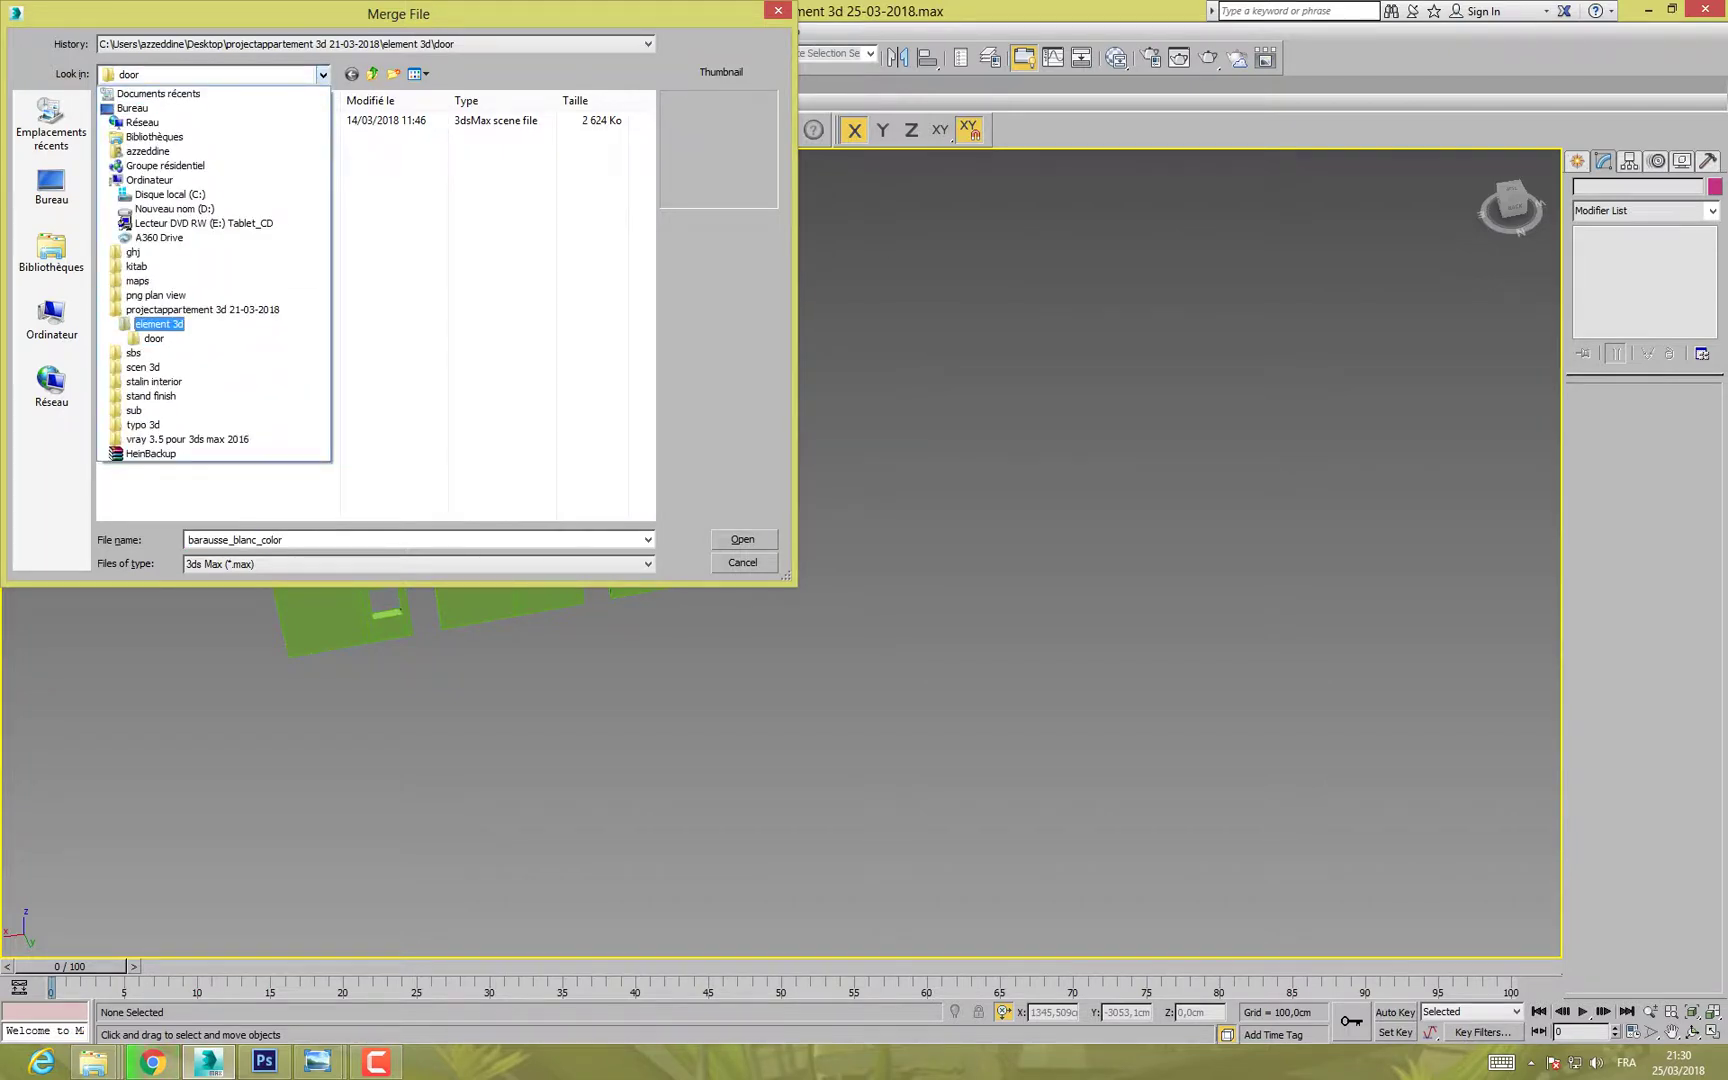
click(150, 324)
double_click(140, 137)
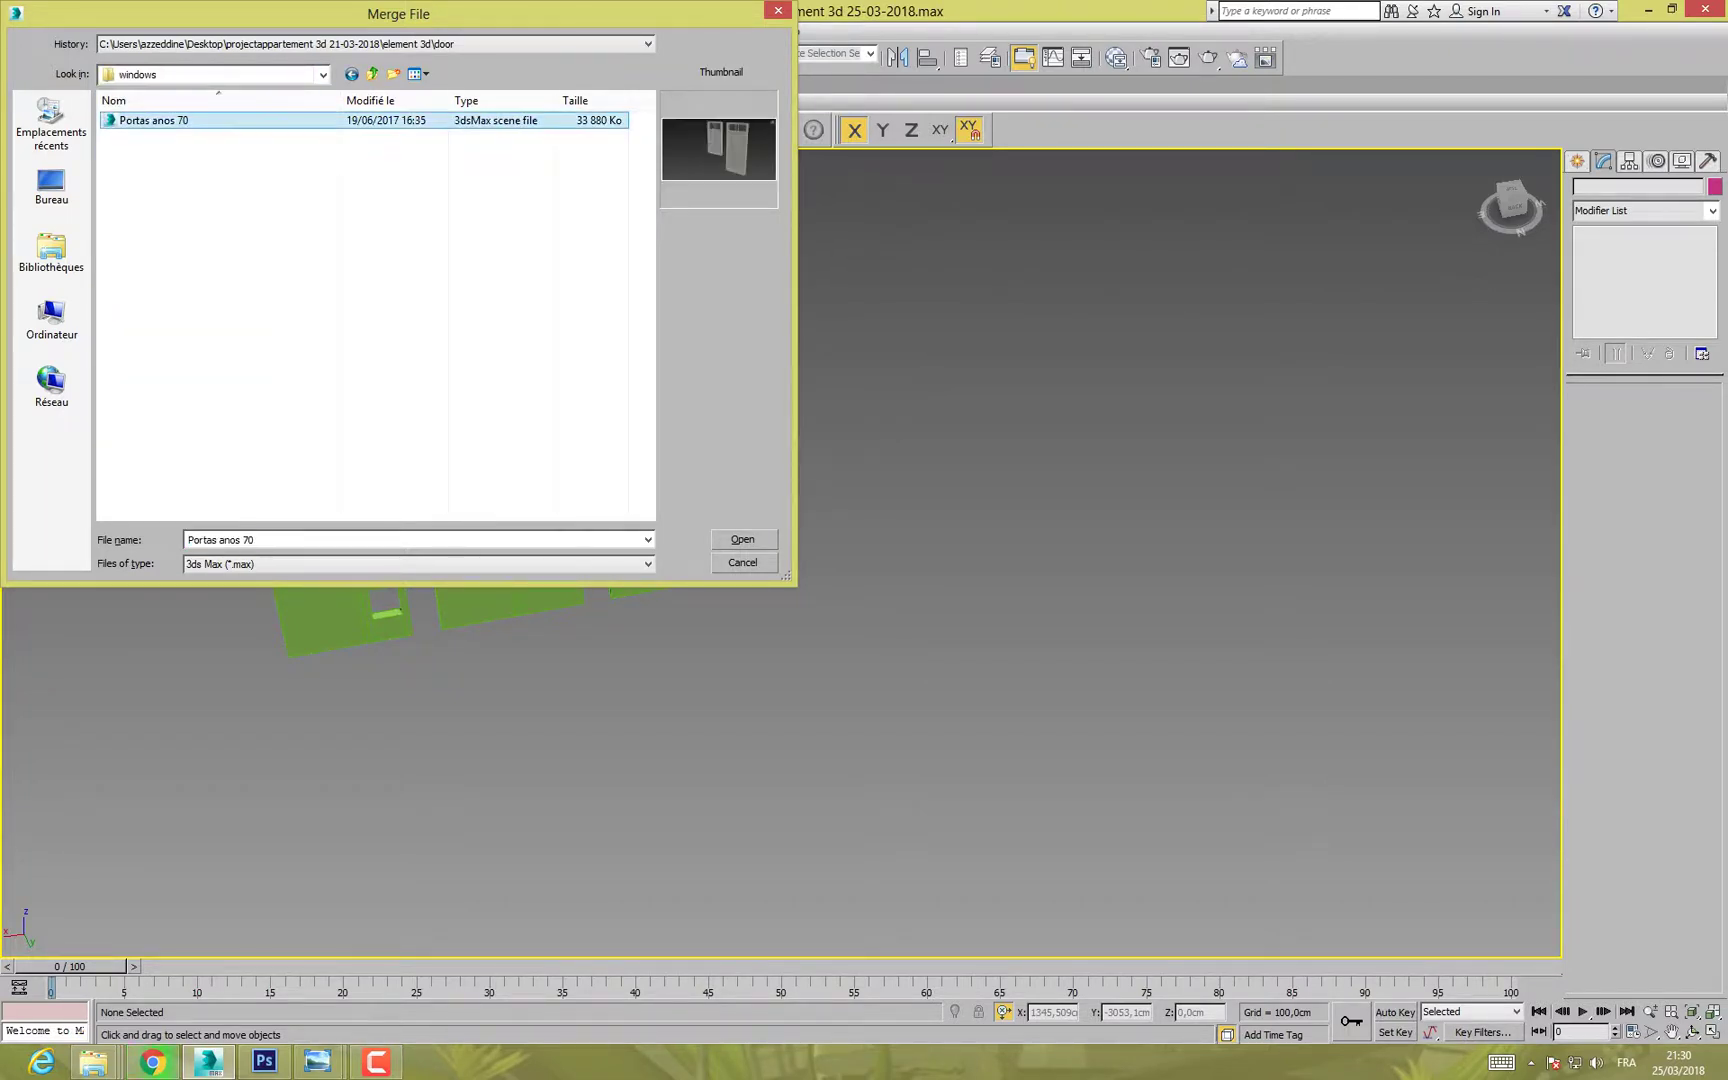
click(743, 540)
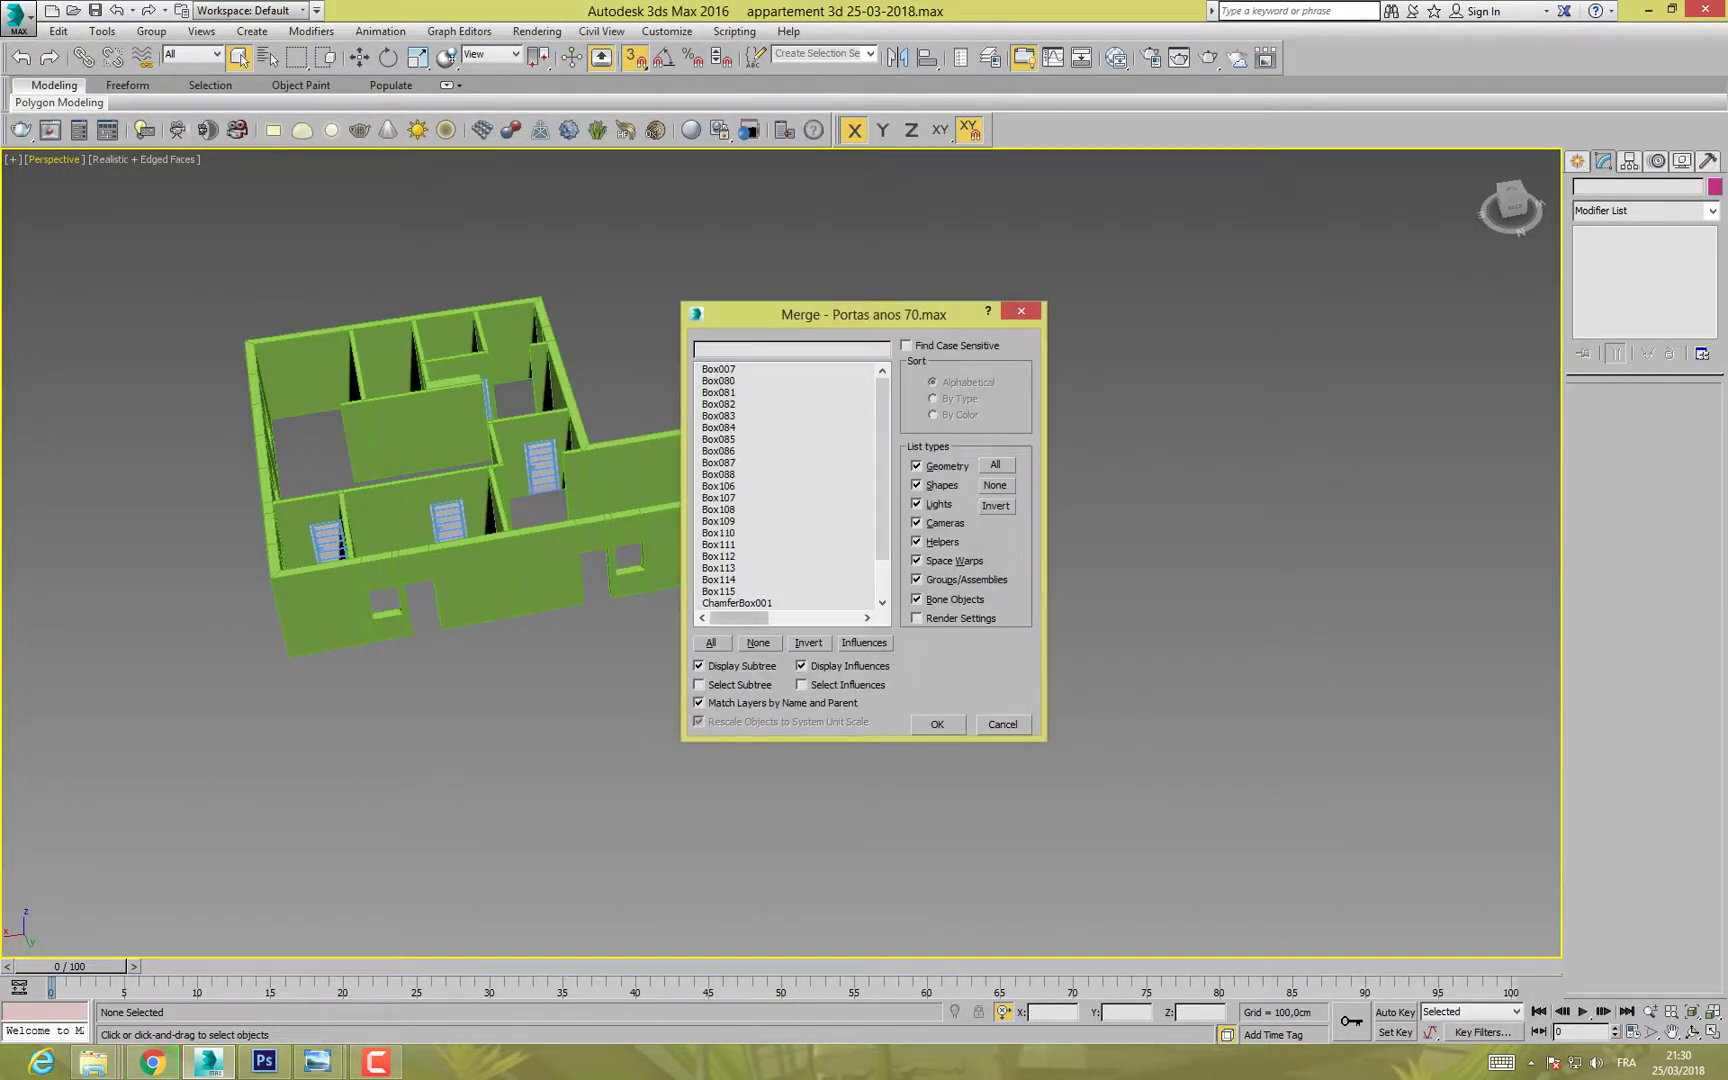
click(711, 643)
click(937, 724)
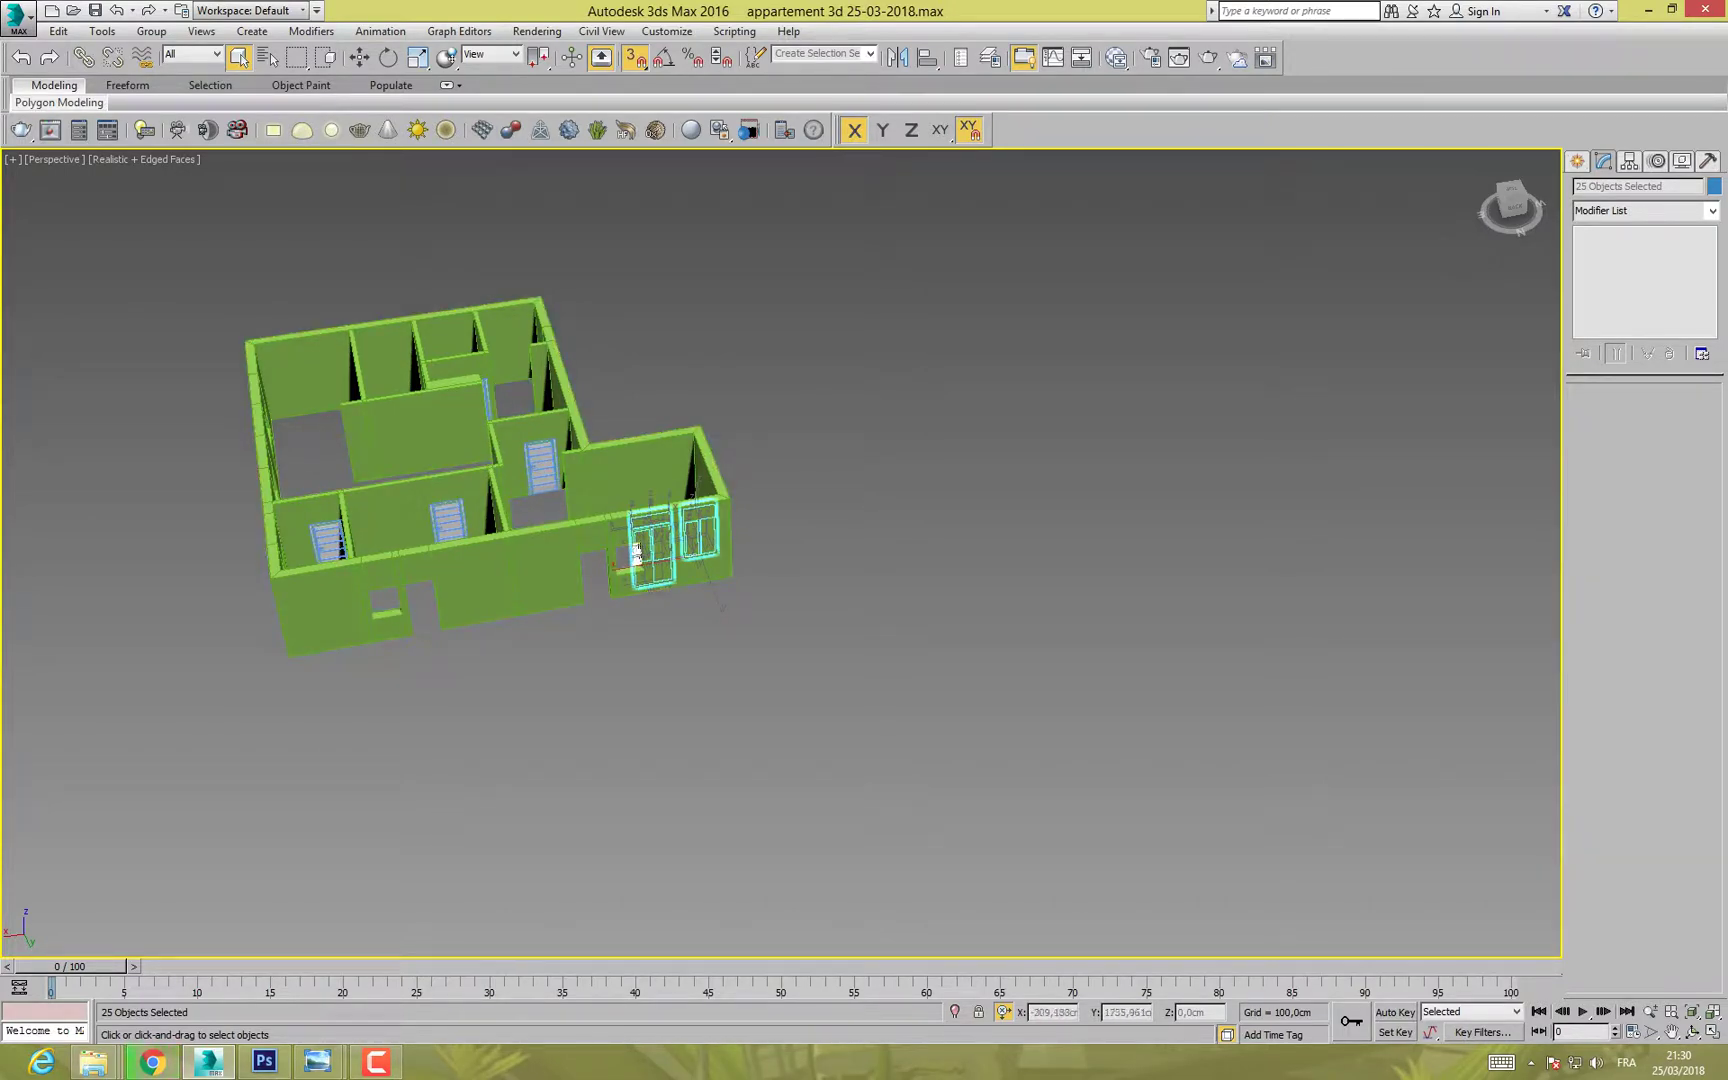
Step: Examine the merged door and window models up close from several sides
key(z)
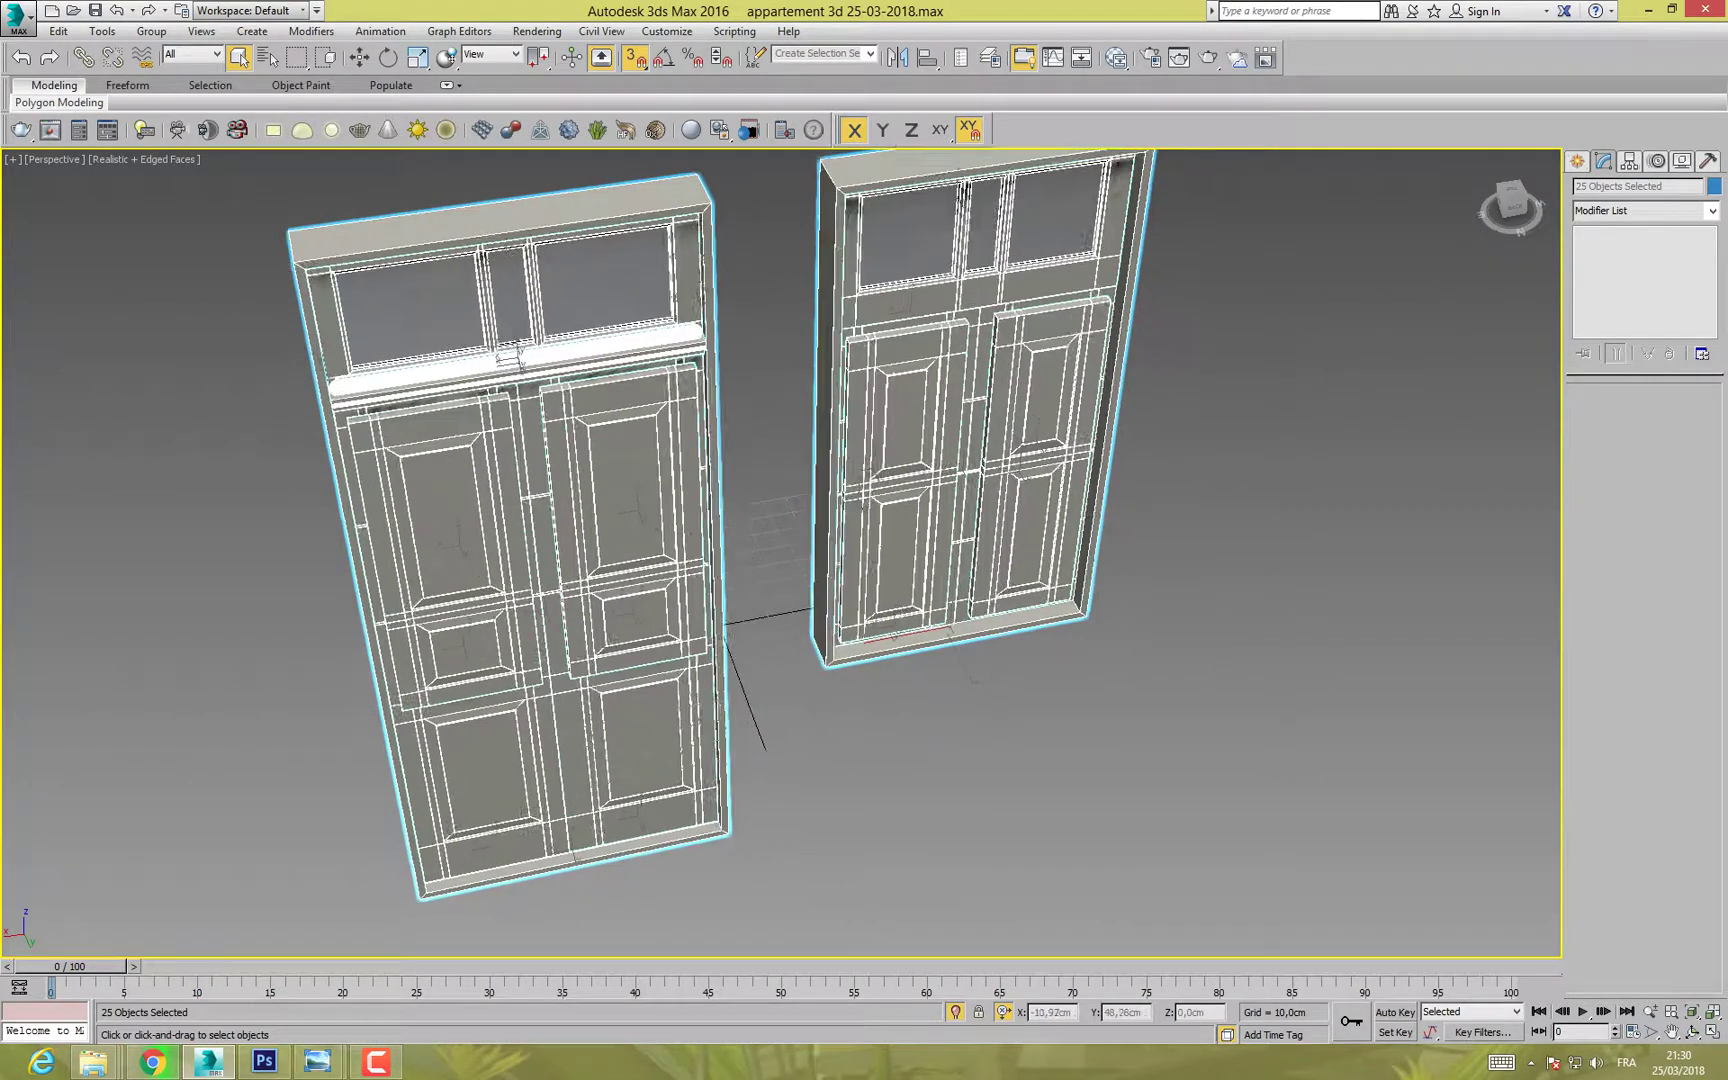
alt+middle_drag(720, 671, 985, 645)
click(985, 645)
scroll(850, 615, up, 4)
scroll(850, 615, down, 4)
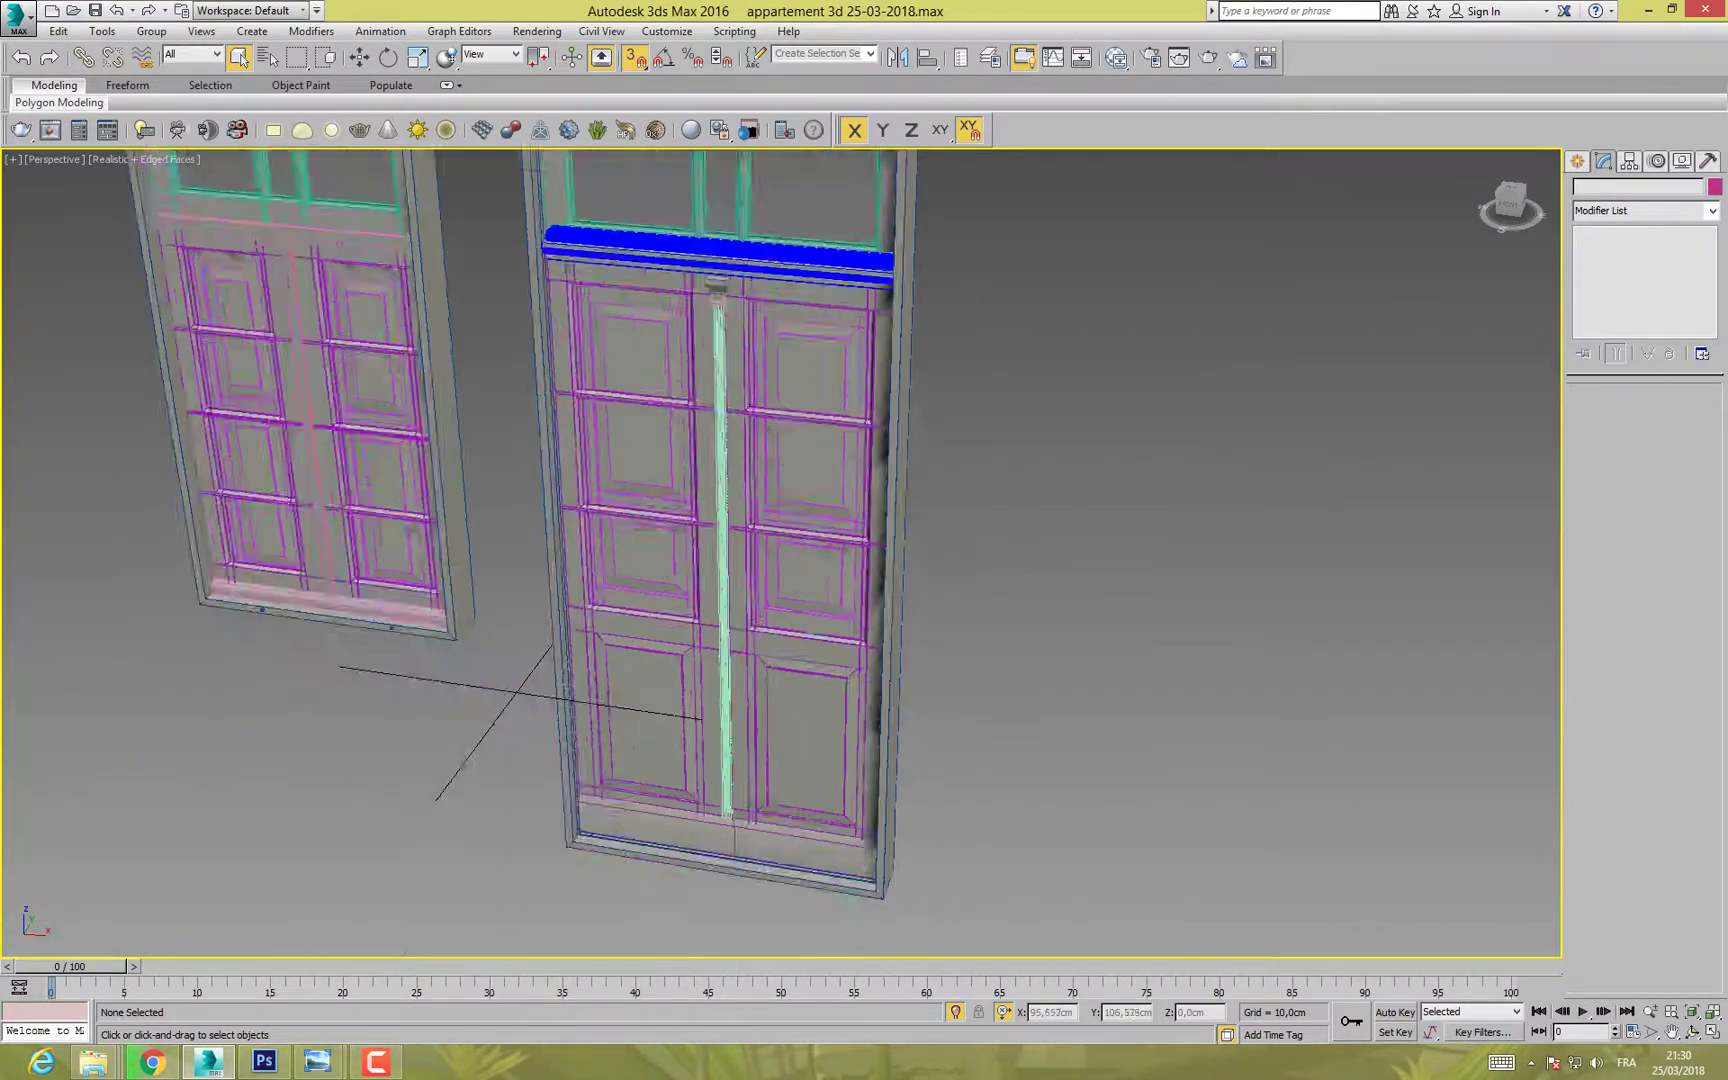
alt+middle_drag(850, 615, 715, 555)
alt+middle_drag(960, 455, 492, 540)
scroll(492, 540, up, 3)
middle_drag(600, 600, 805, 505)
alt+middle_drag(728, 573, 840, 634)
scroll(825, 648, down, 5)
Step: Select all parts of the shorter merged window model and group them under the default group name
drag(600, 346, 669, 474)
drag(804, 684, 804, 684)
scroll(804, 684, up, 4)
scroll(804, 684, down, 4)
scroll(804, 684, up, 4)
scroll(755, 565, down, 5)
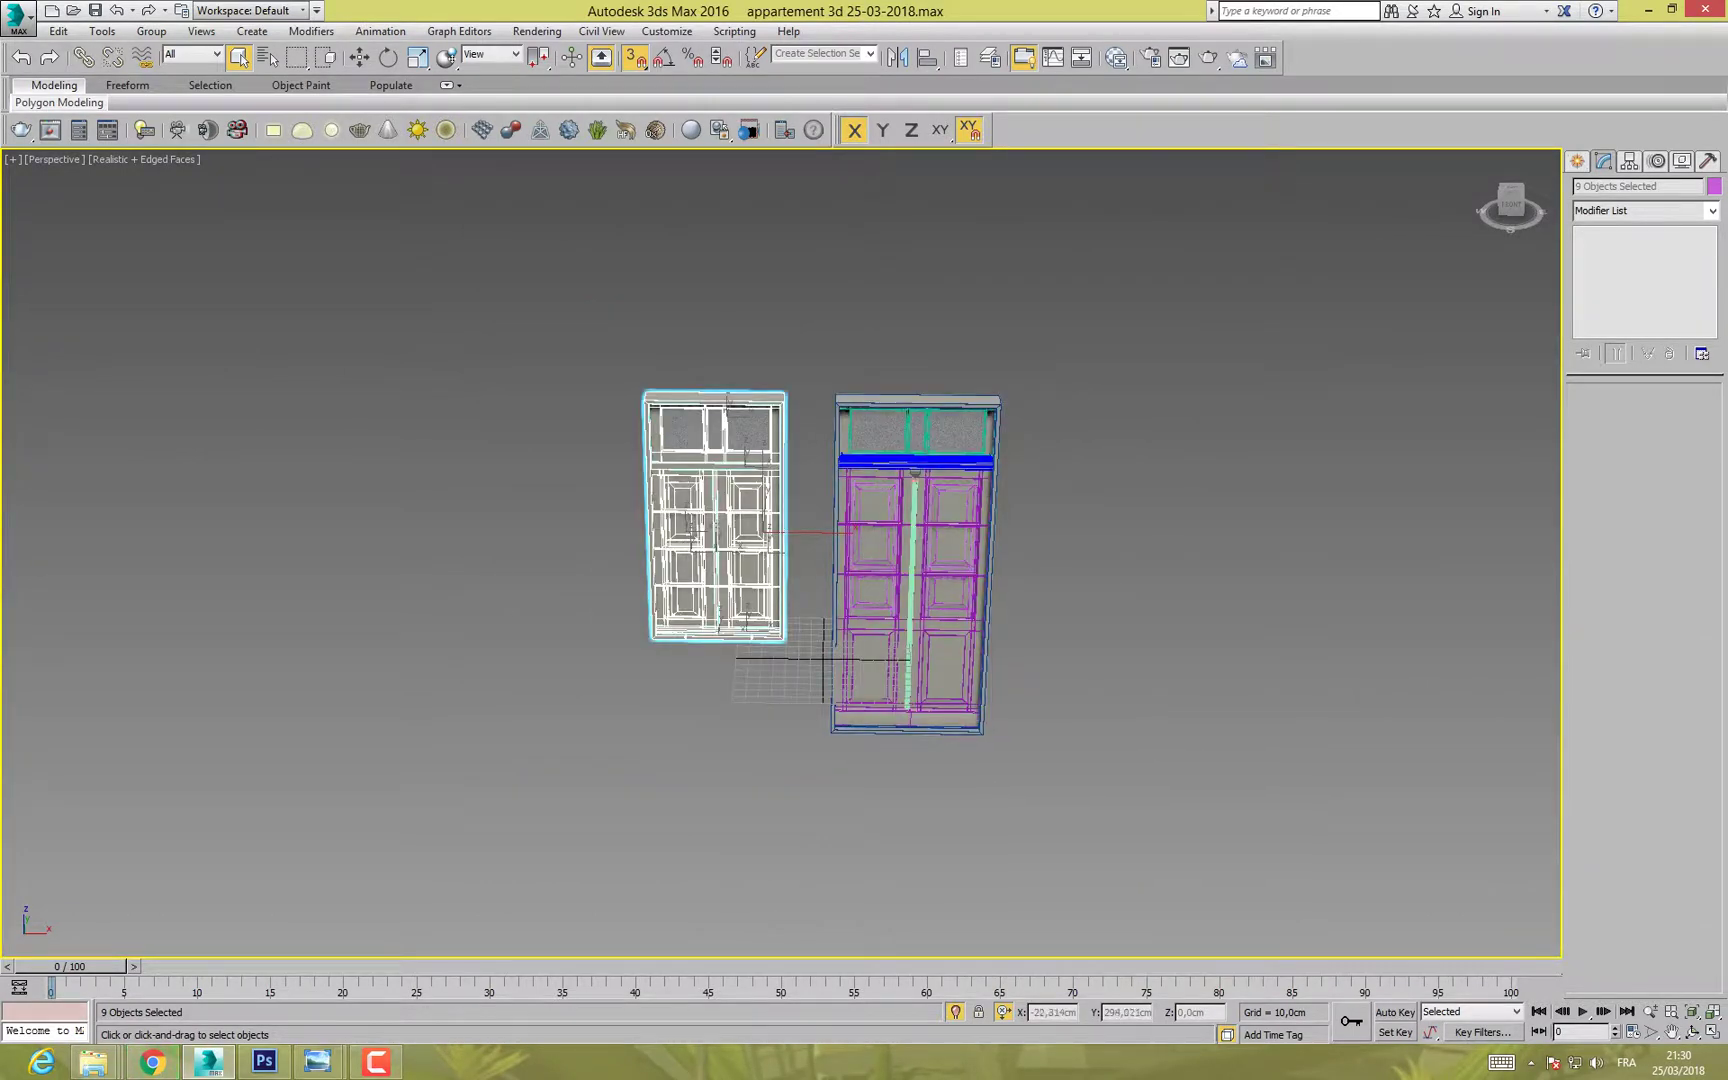
click(151, 31)
click(165, 51)
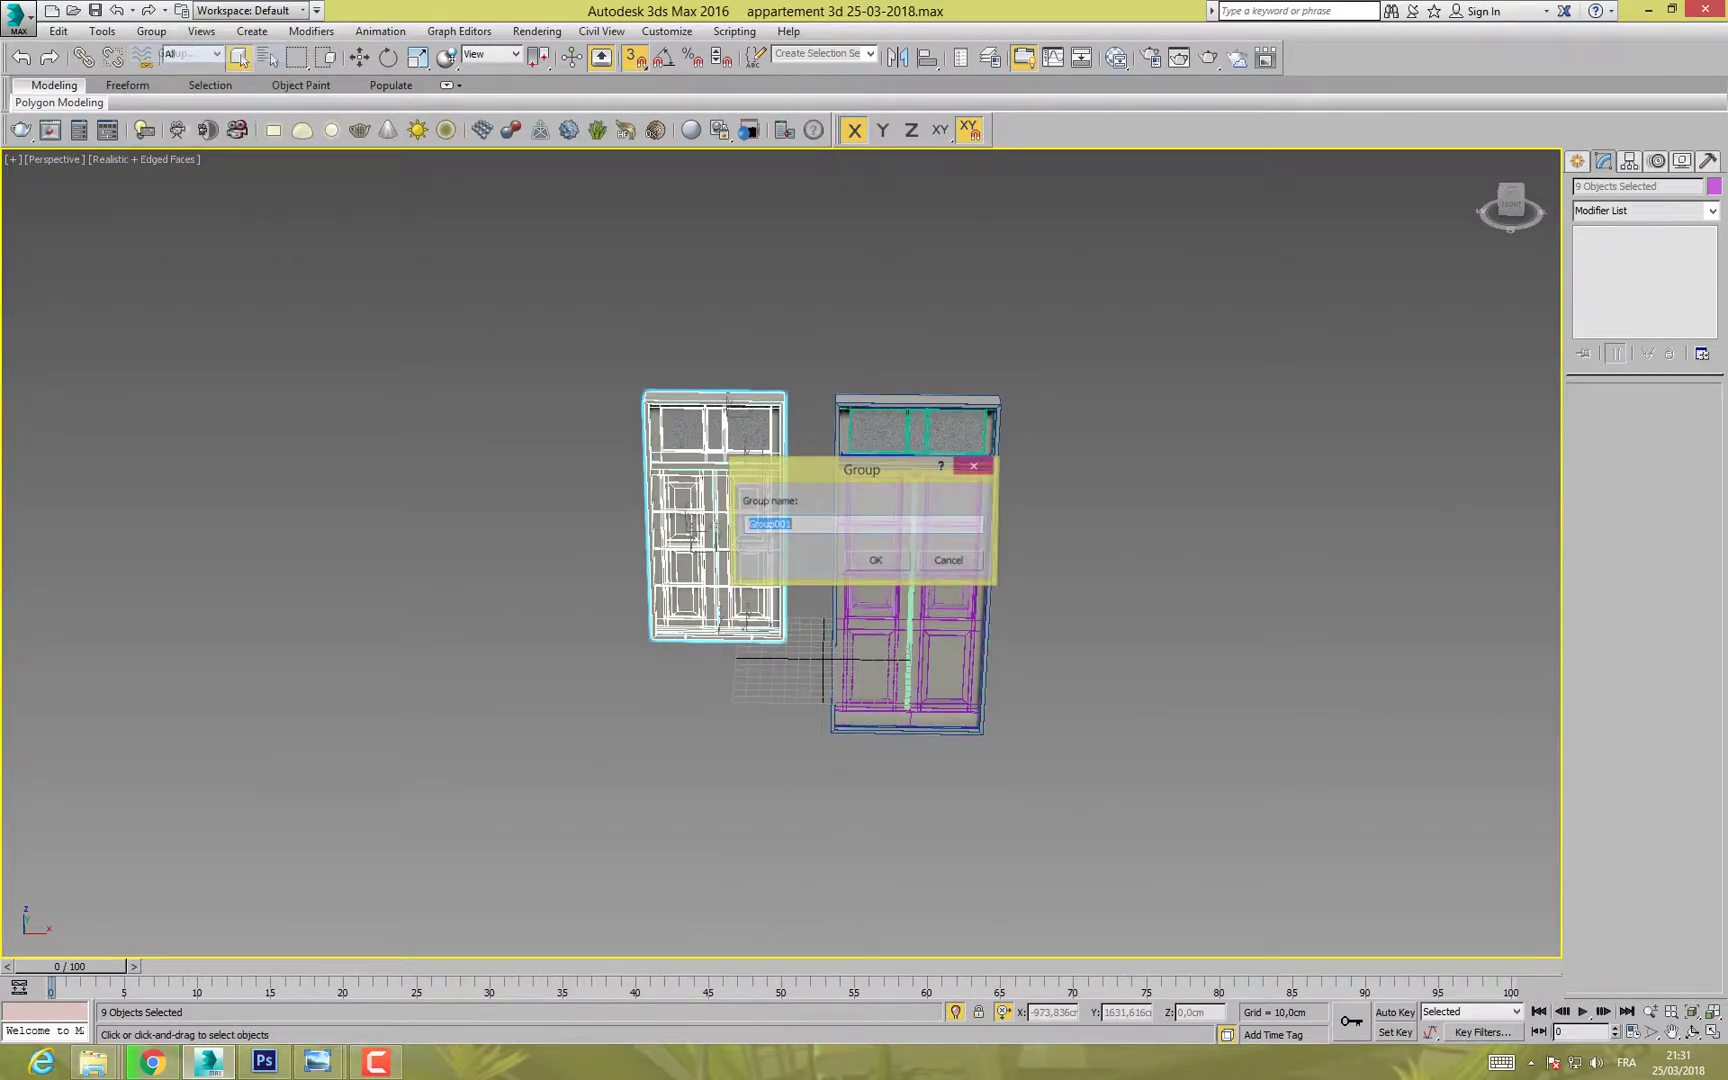
key(Return)
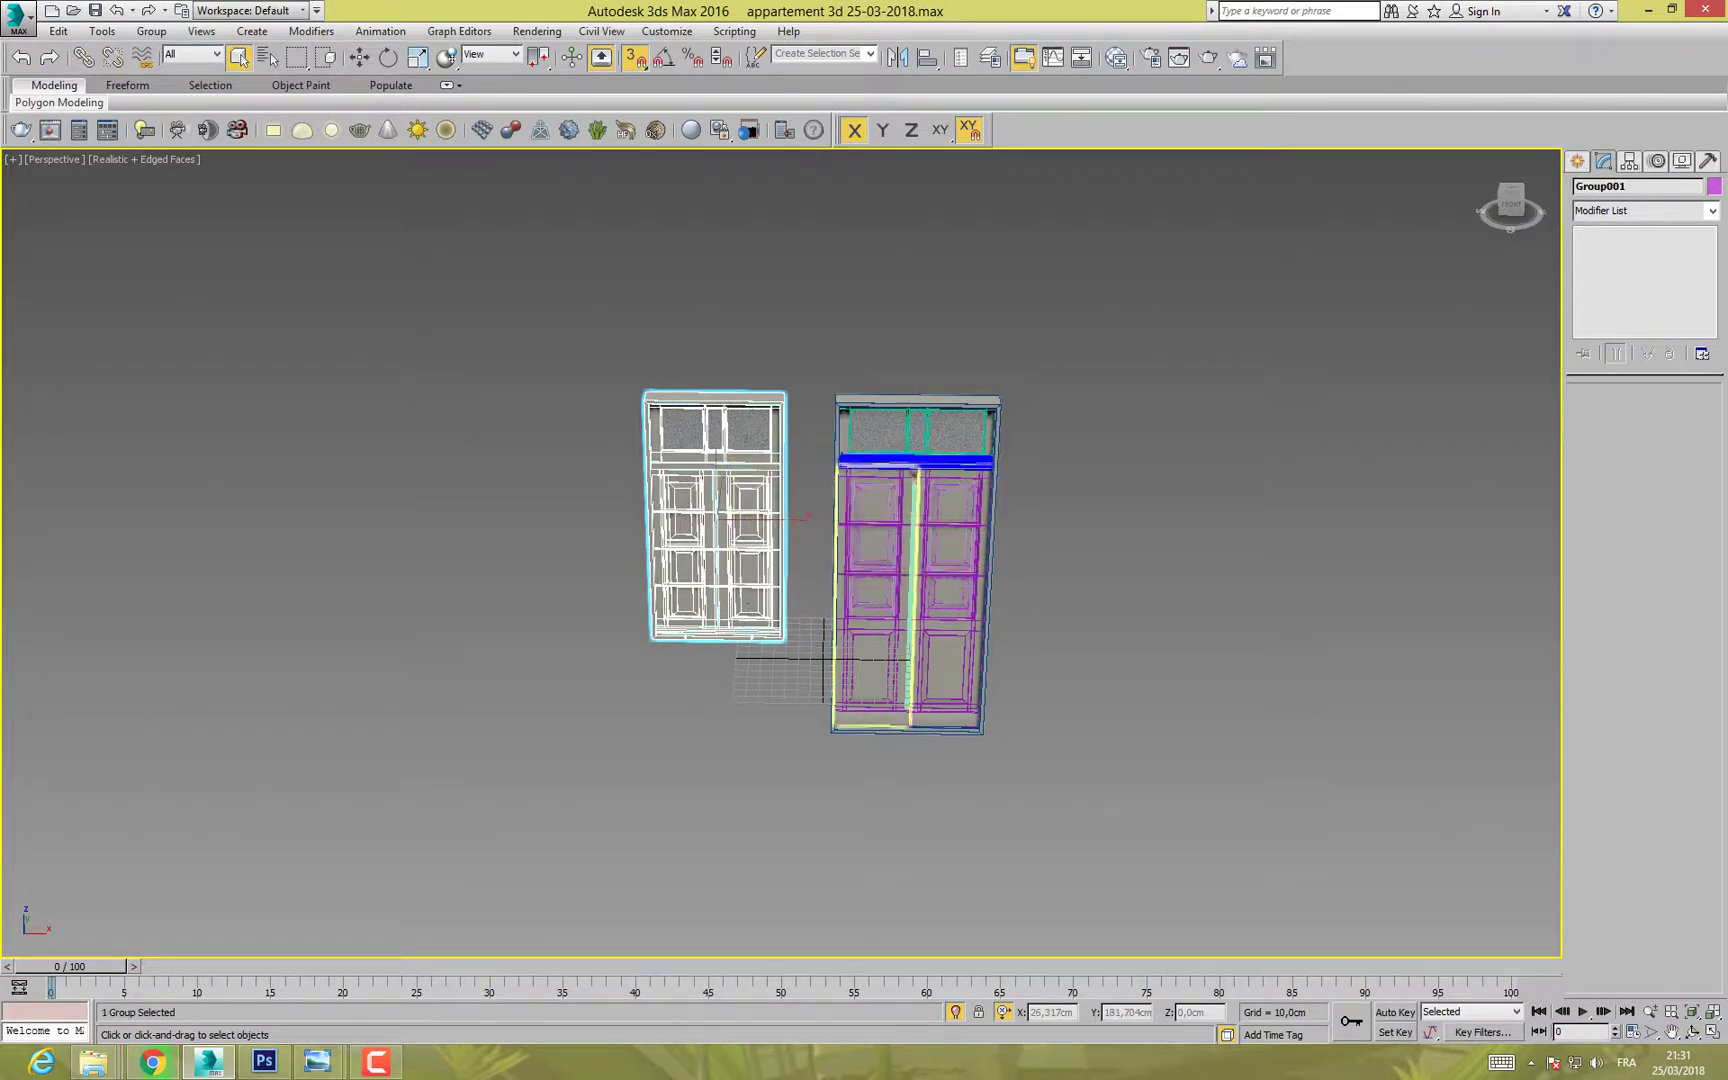
Step: Select all parts of the taller merged door model and group them under the default group name
drag(1049, 749, 1077, 795)
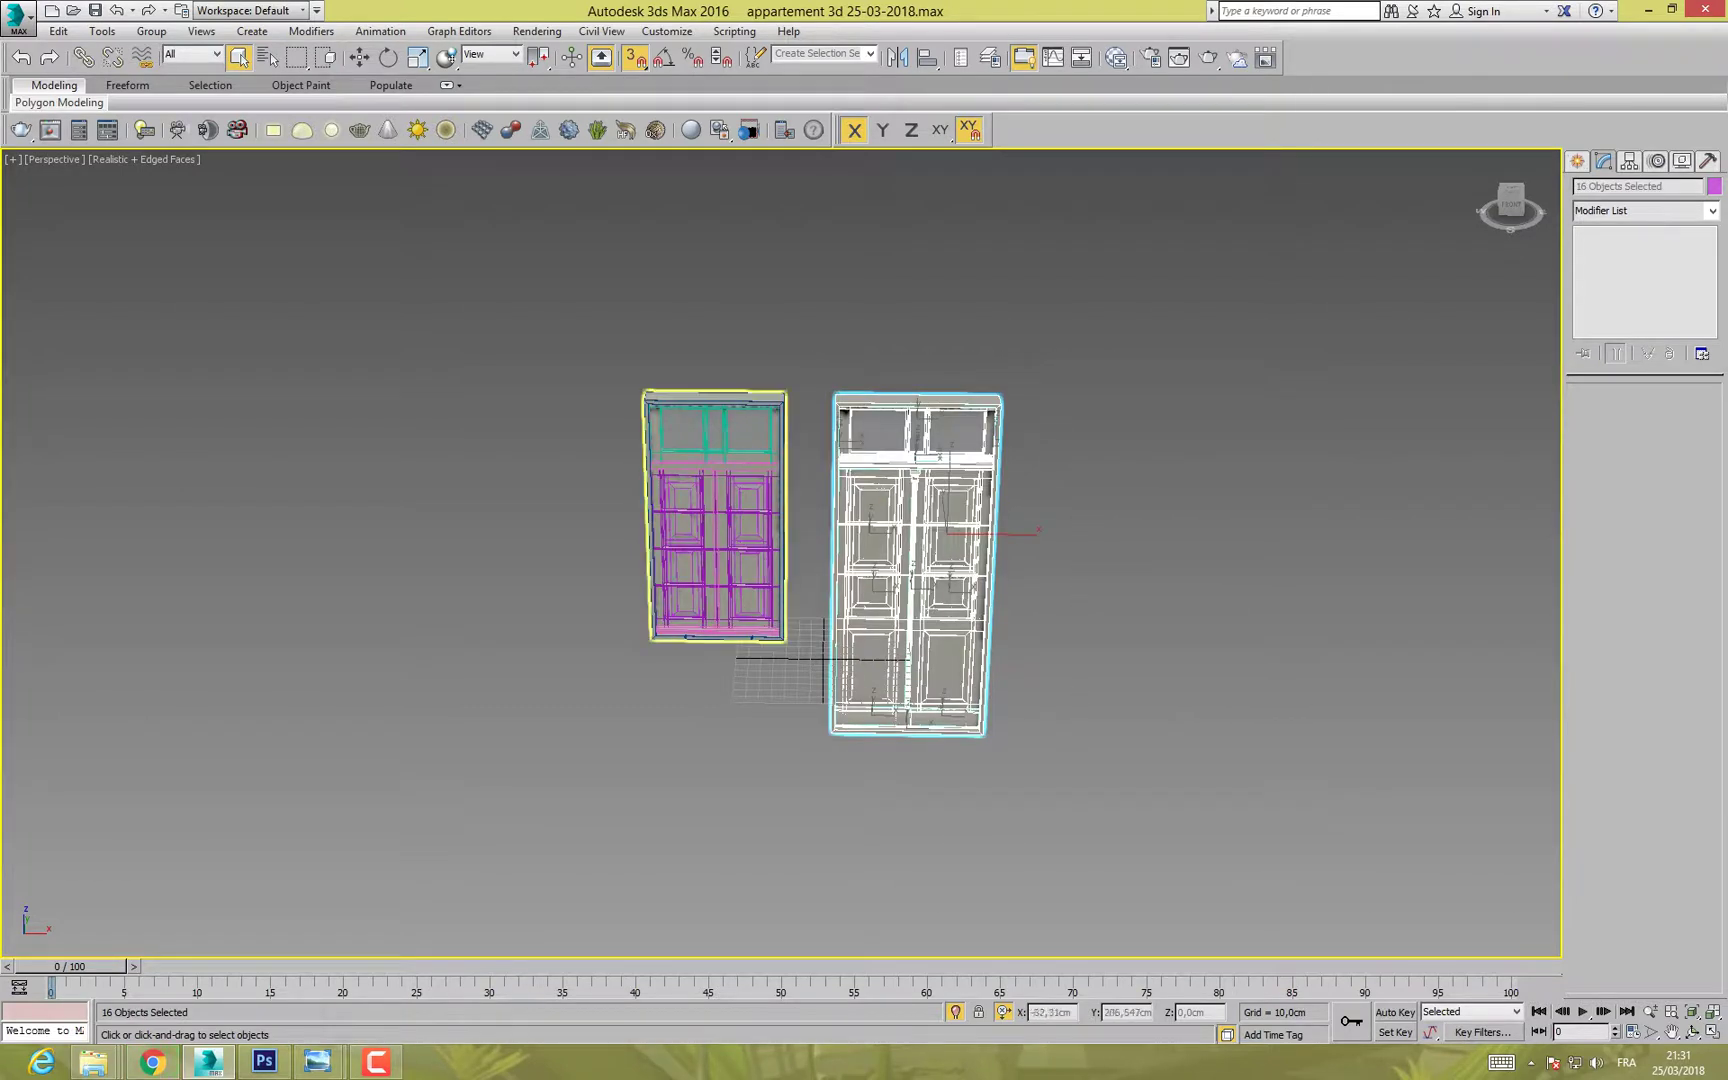
click(151, 31)
click(175, 54)
click(877, 562)
click(773, 679)
Step: Isolate the shorter window group on its own and ungroup it into separate parts
click(692, 507)
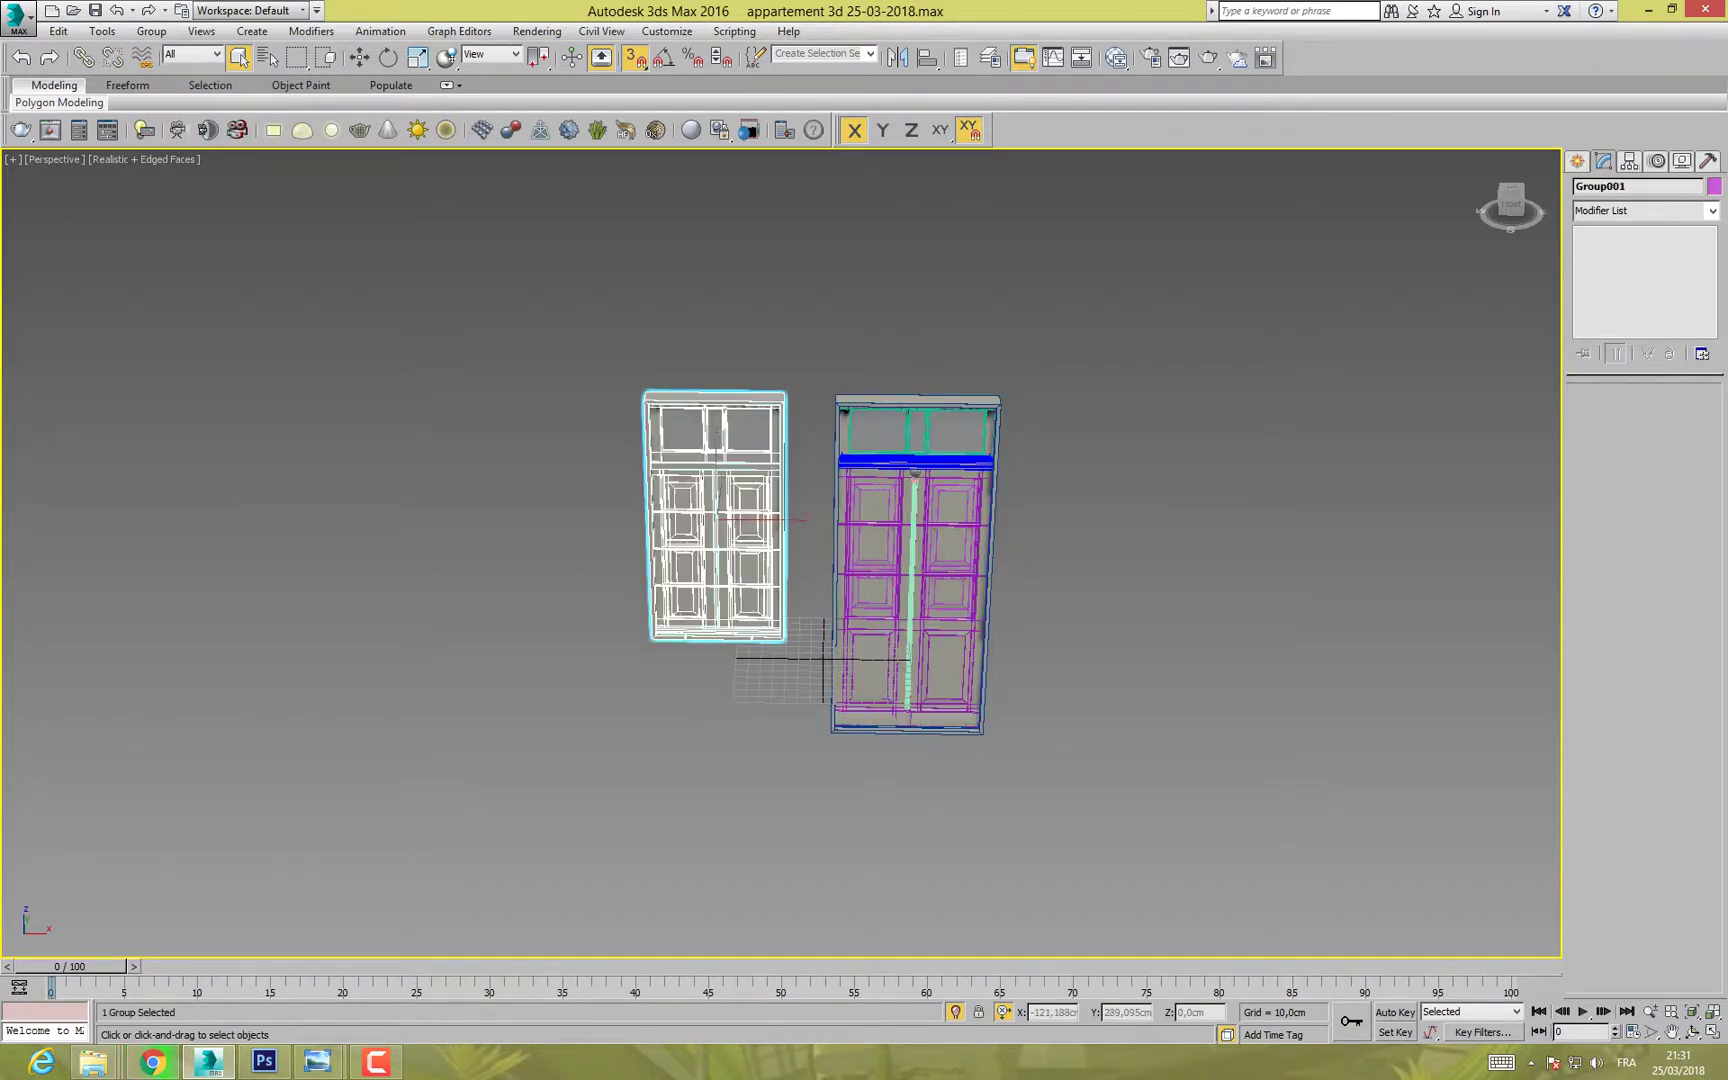
click(955, 1012)
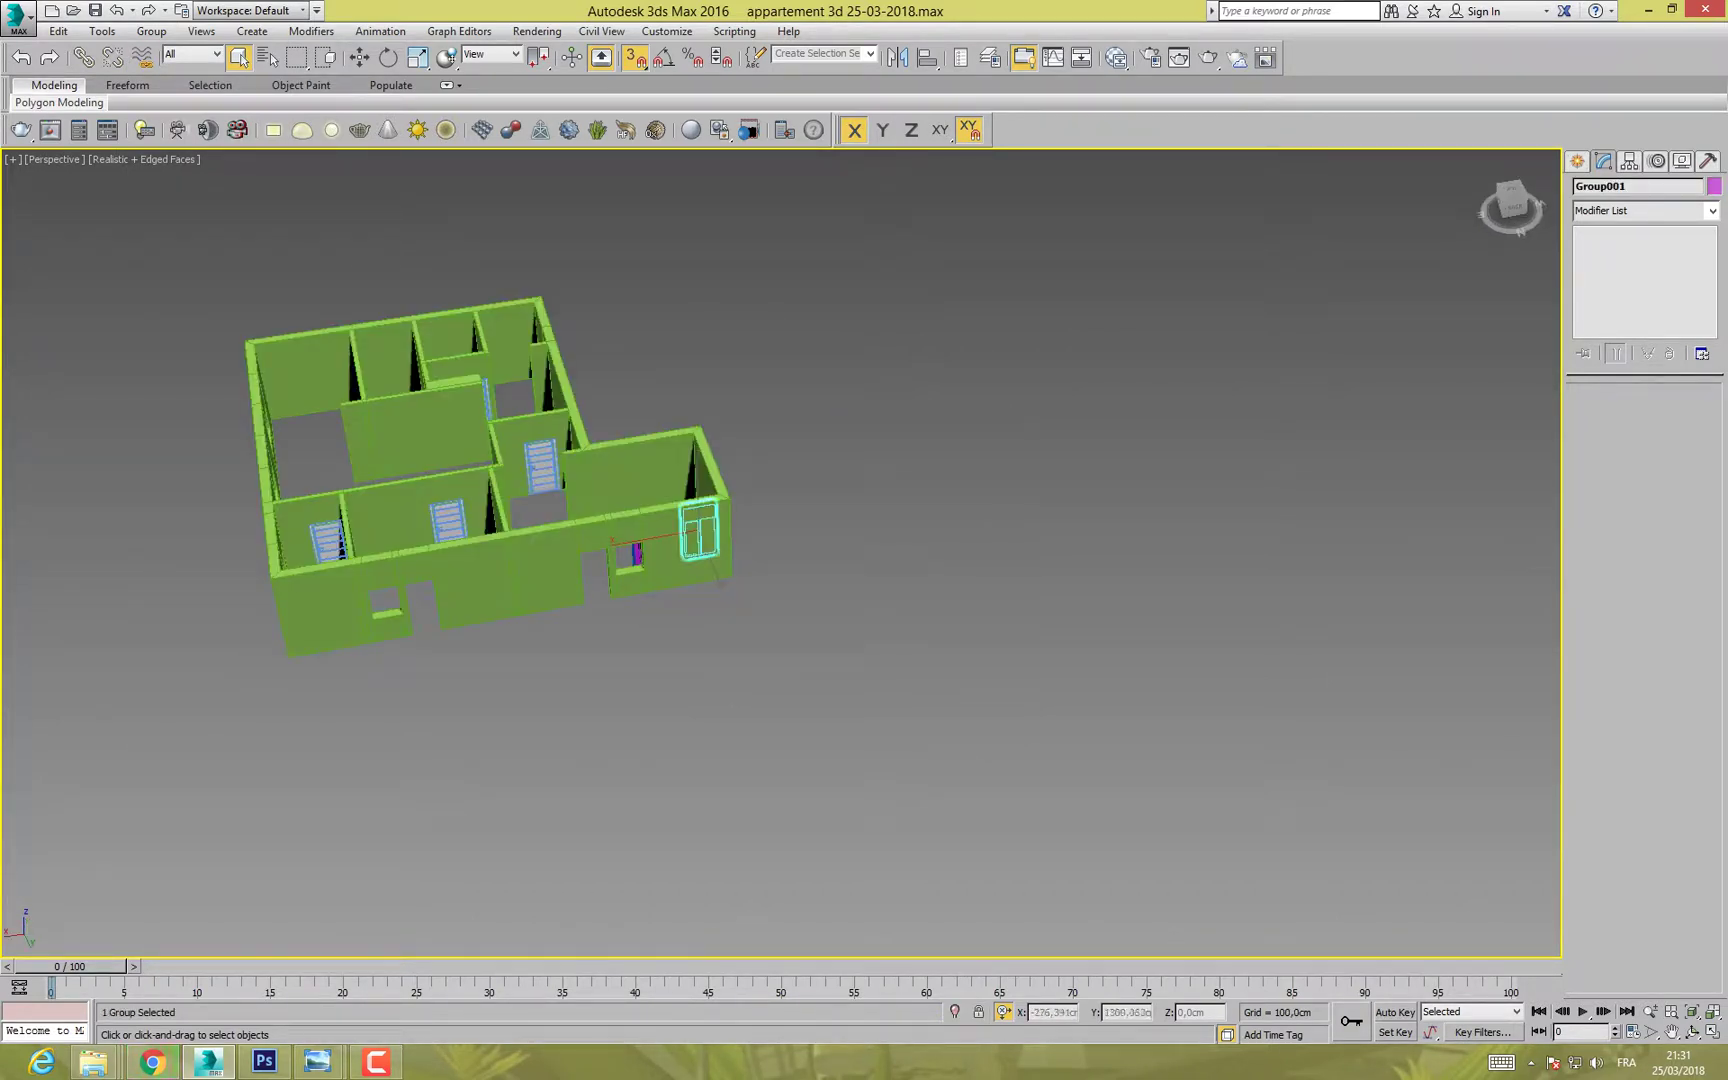
click(955, 1012)
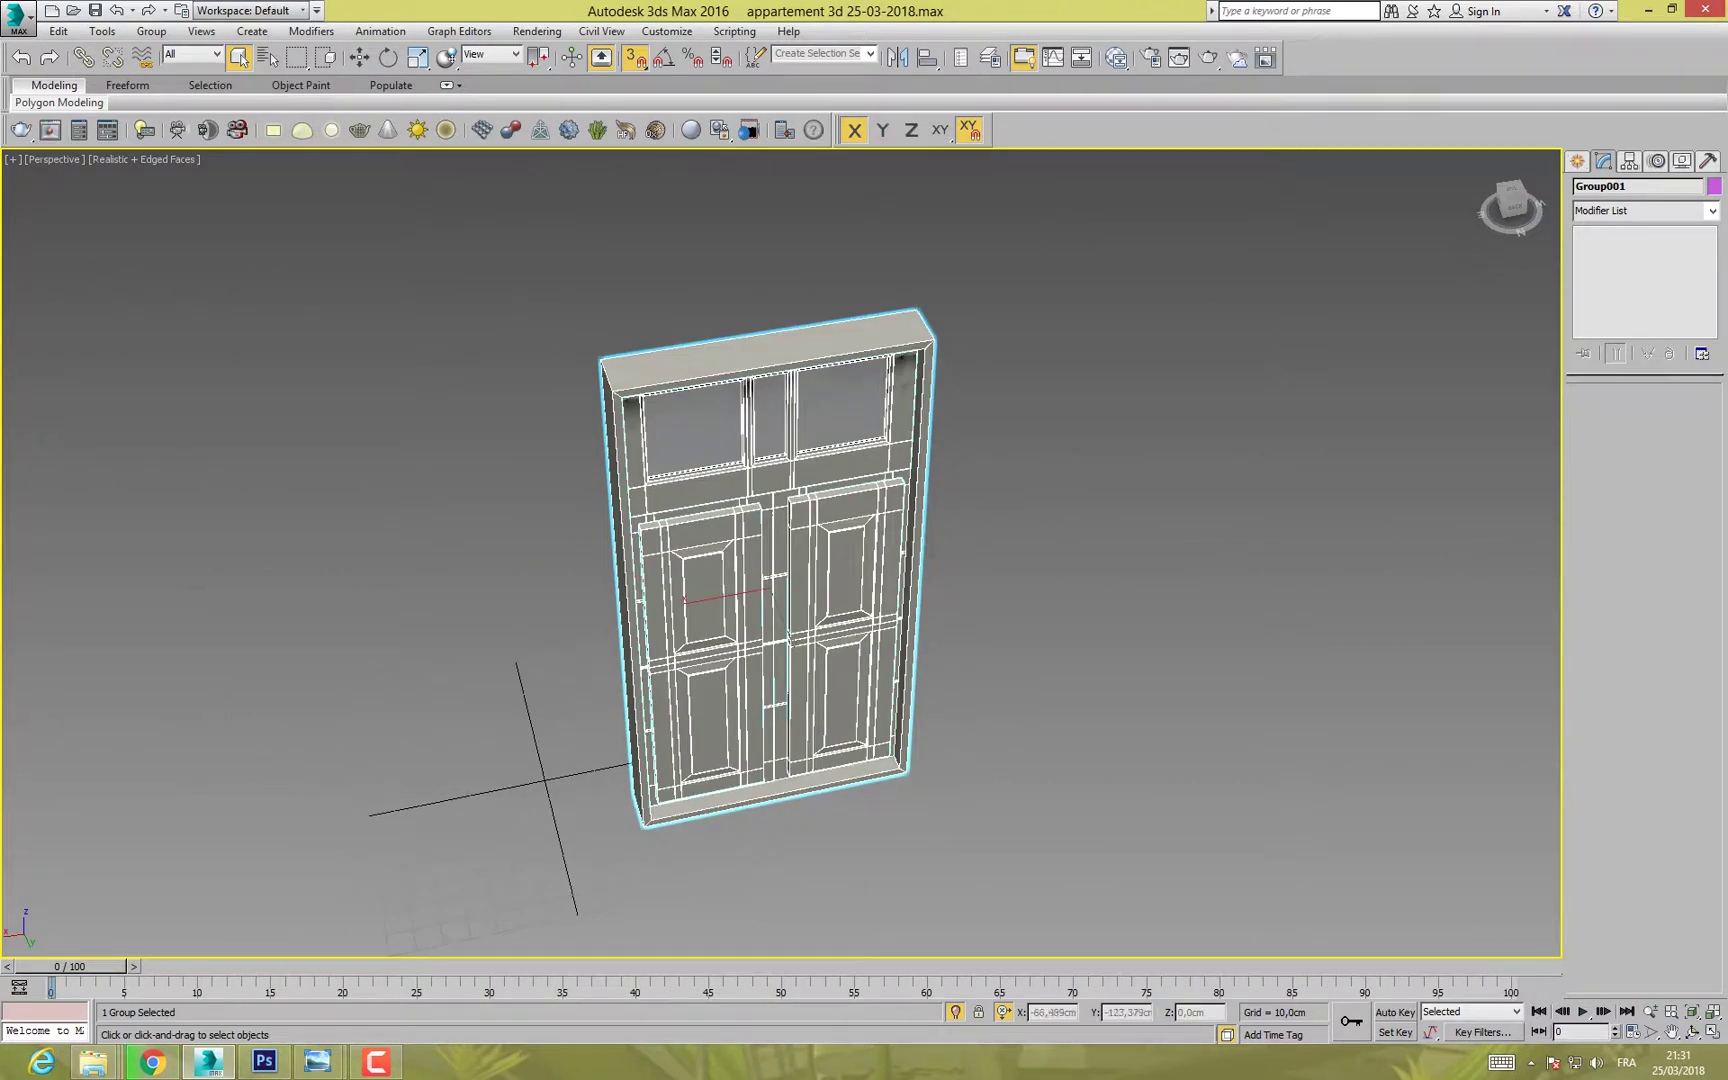
click(151, 31)
click(165, 73)
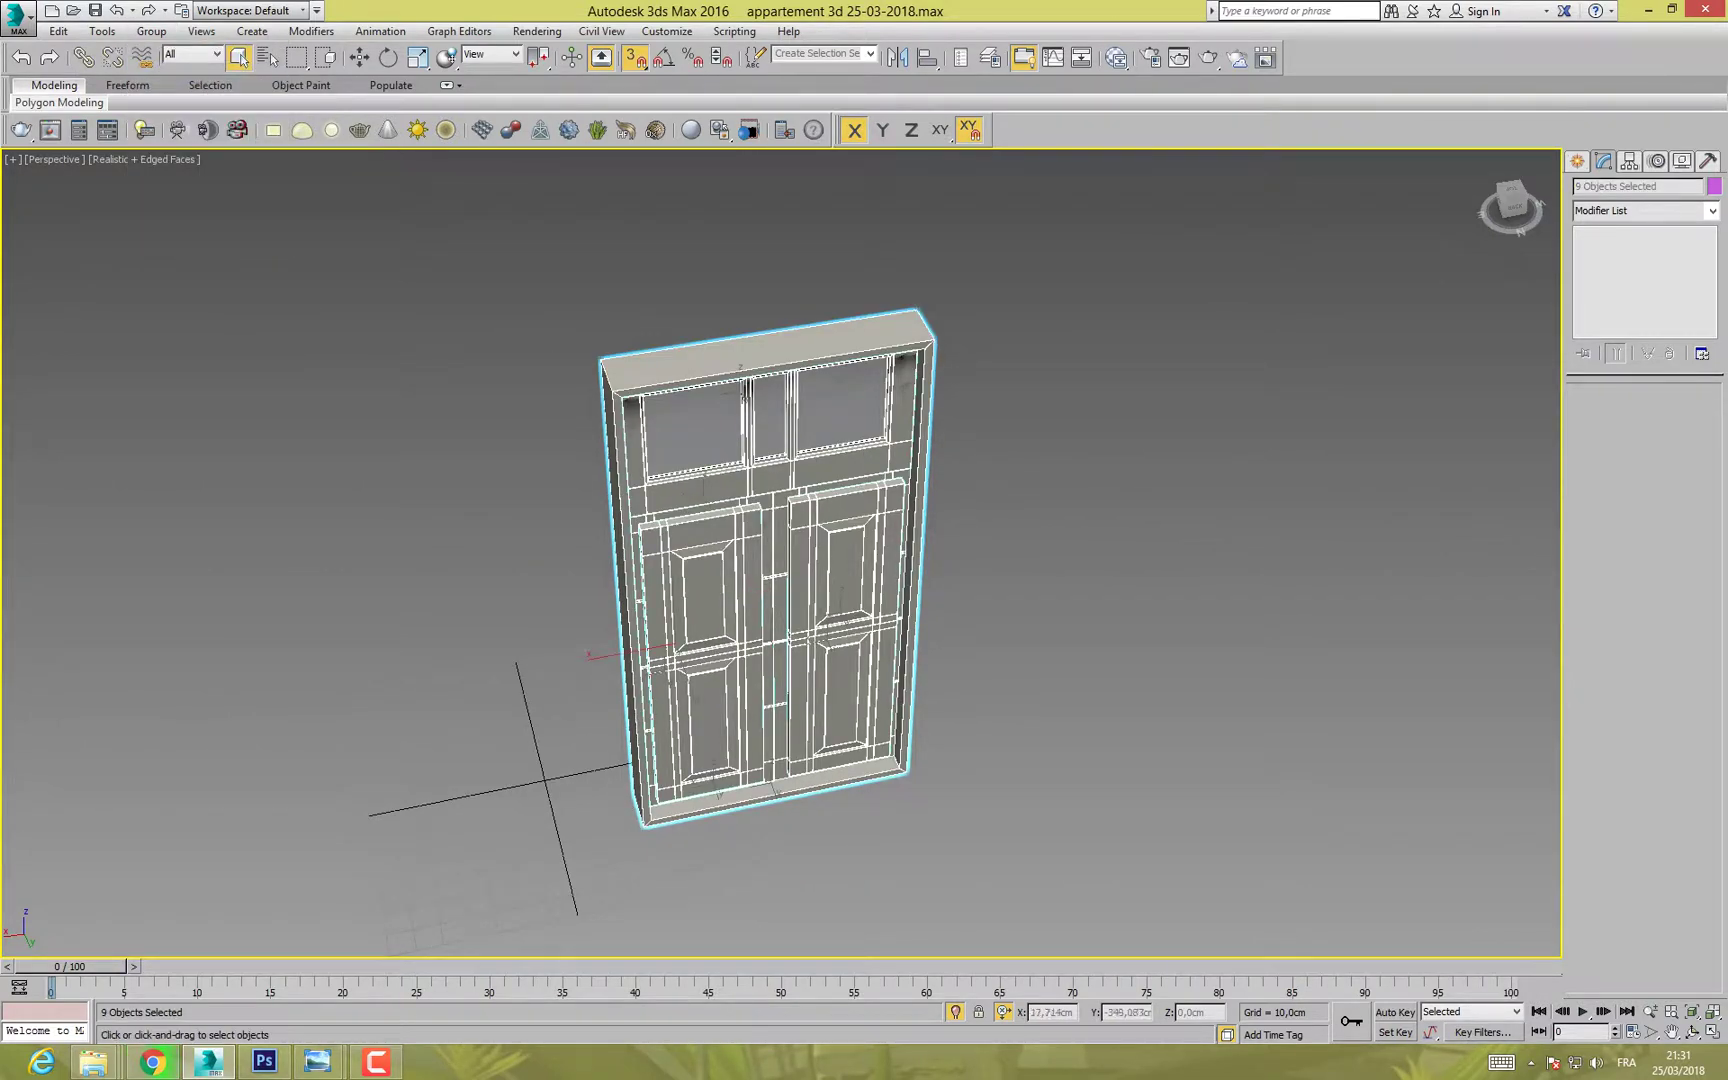
Step: Attach all other parts of the shorter window to its central vertical bar, matching material IDs to material and condensing them
alt+middle_drag(850, 620, 1180, 612)
scroll(781, 560, up, 3)
mouse_move(781, 560)
middle_down()
mouse_move(830, 487)
mouse_move(770, 485)
mouse_move(771, 548)
middle_up()
click(611, 530)
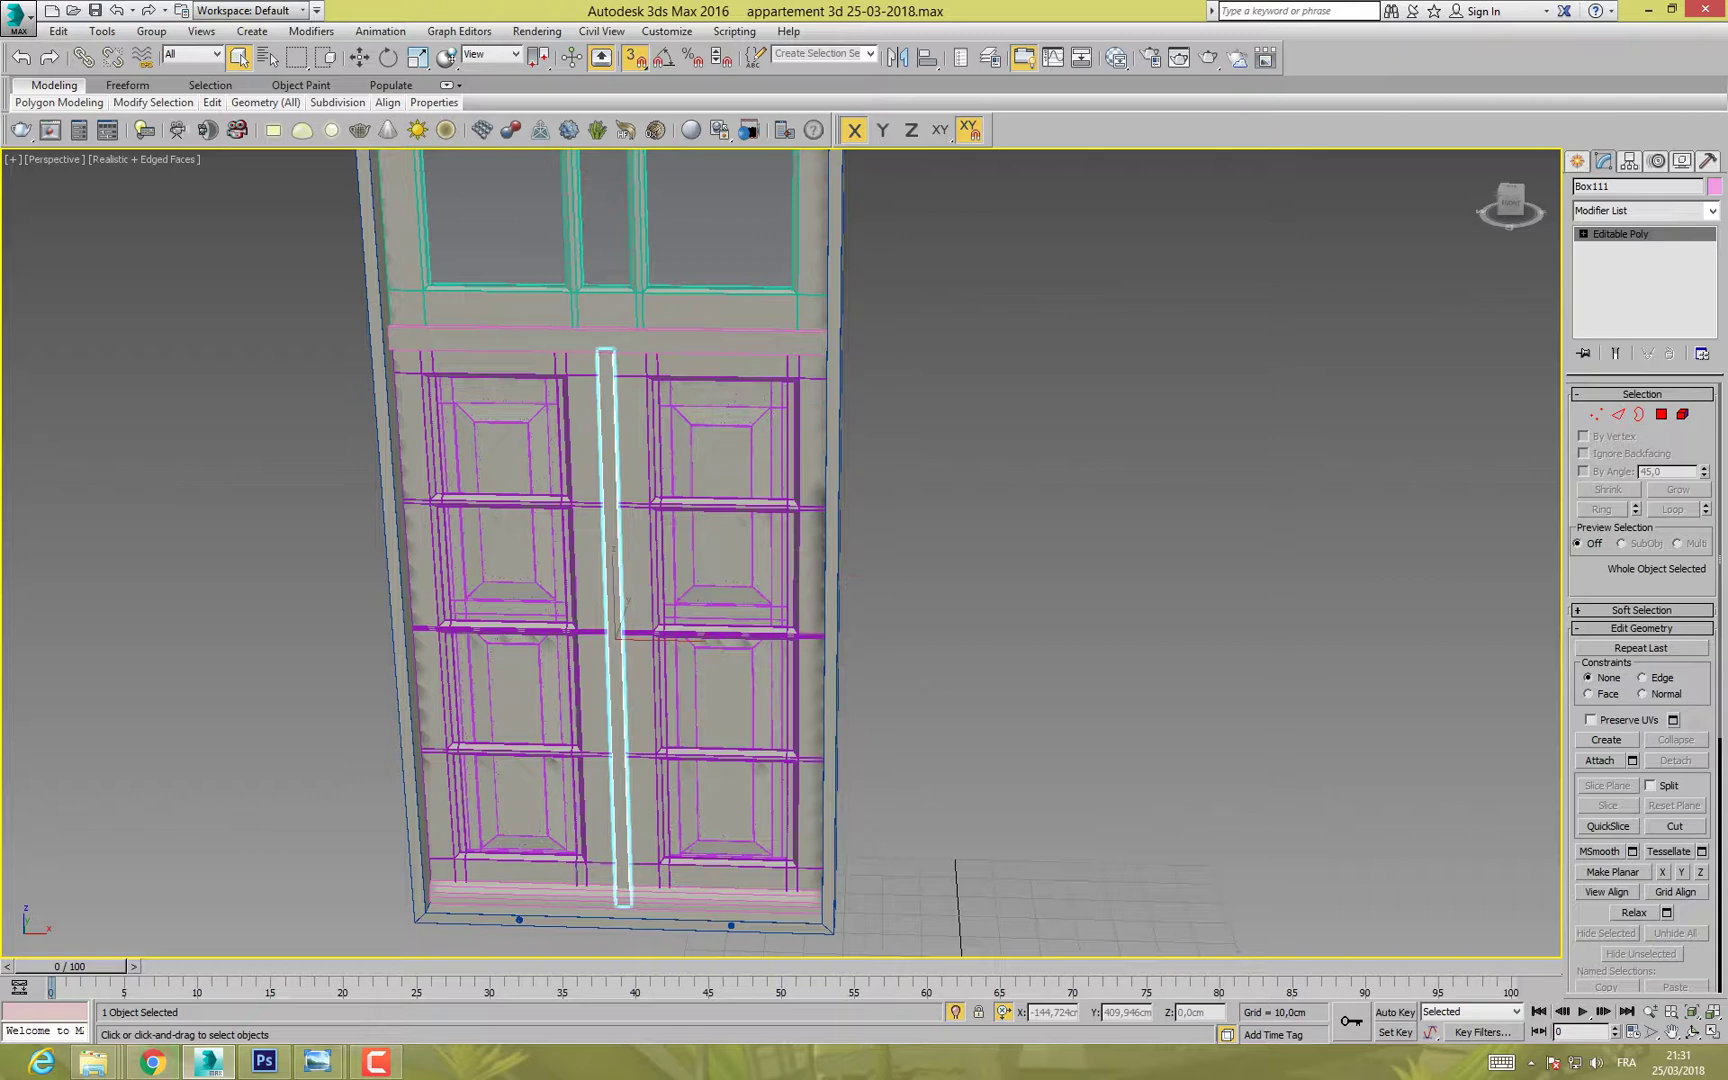
alt+middle_drag(611, 530, 572, 603)
right_click(595, 512)
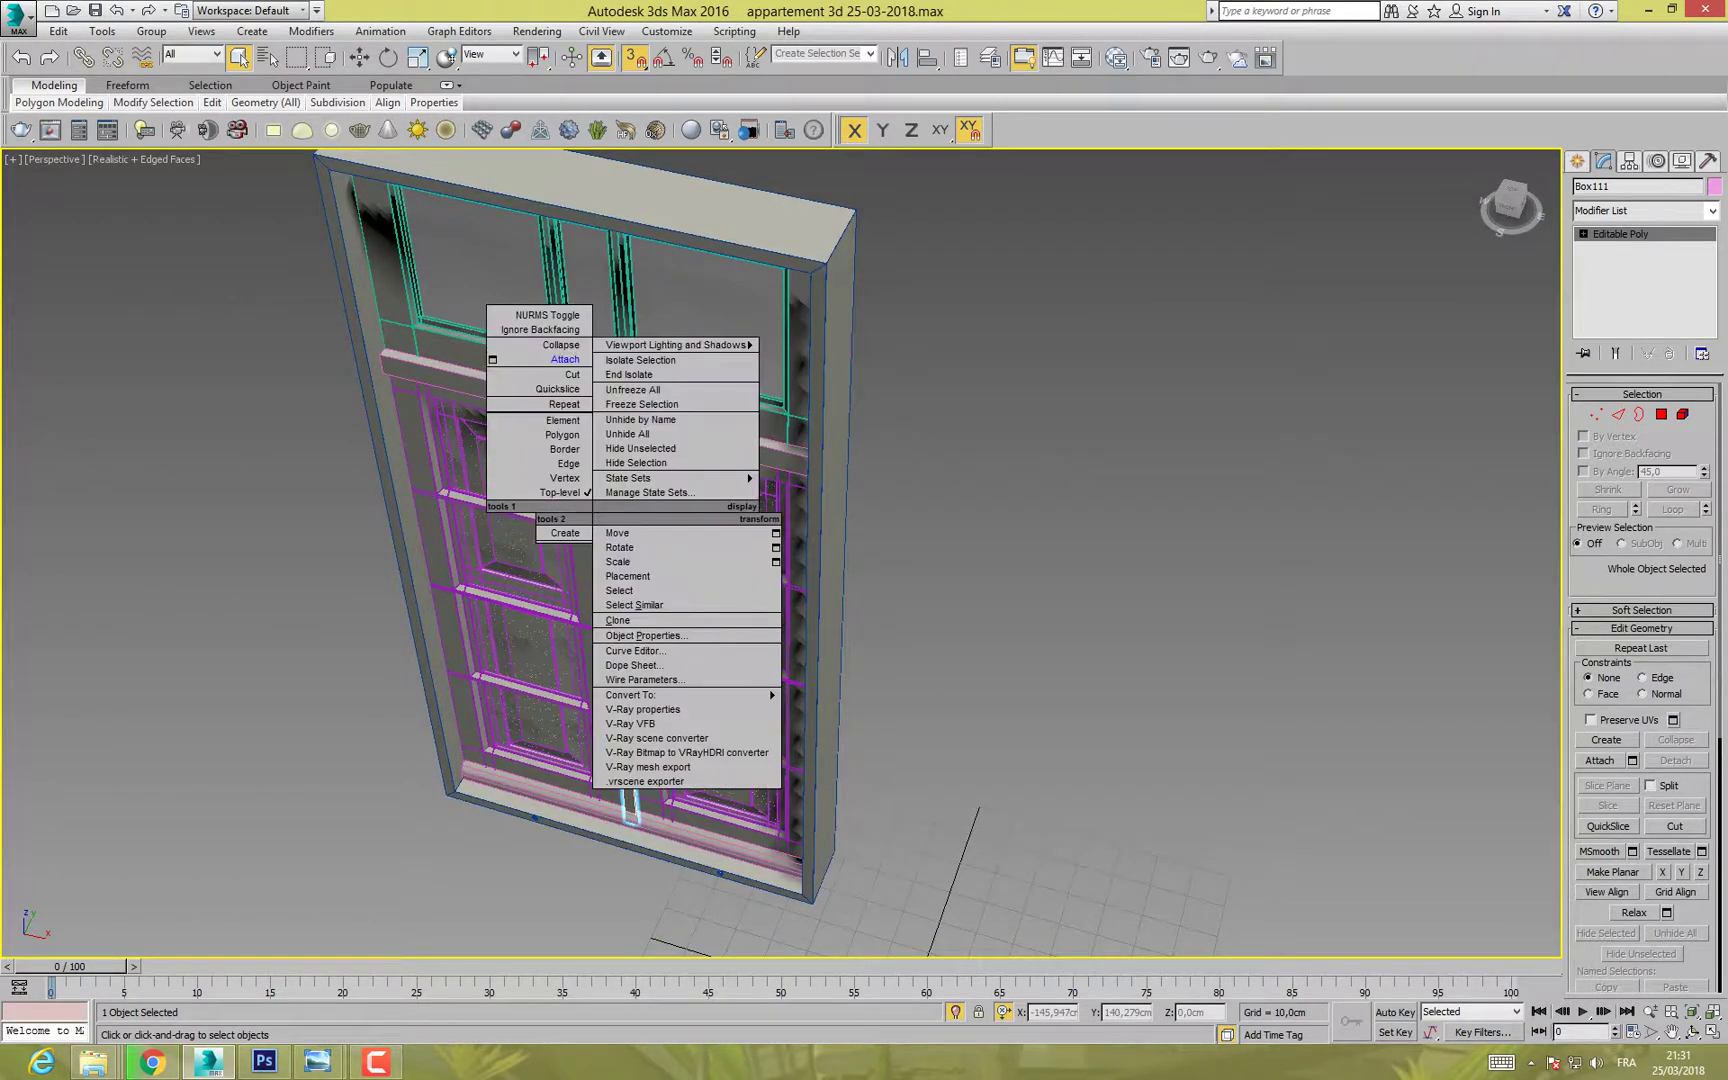
click(492, 359)
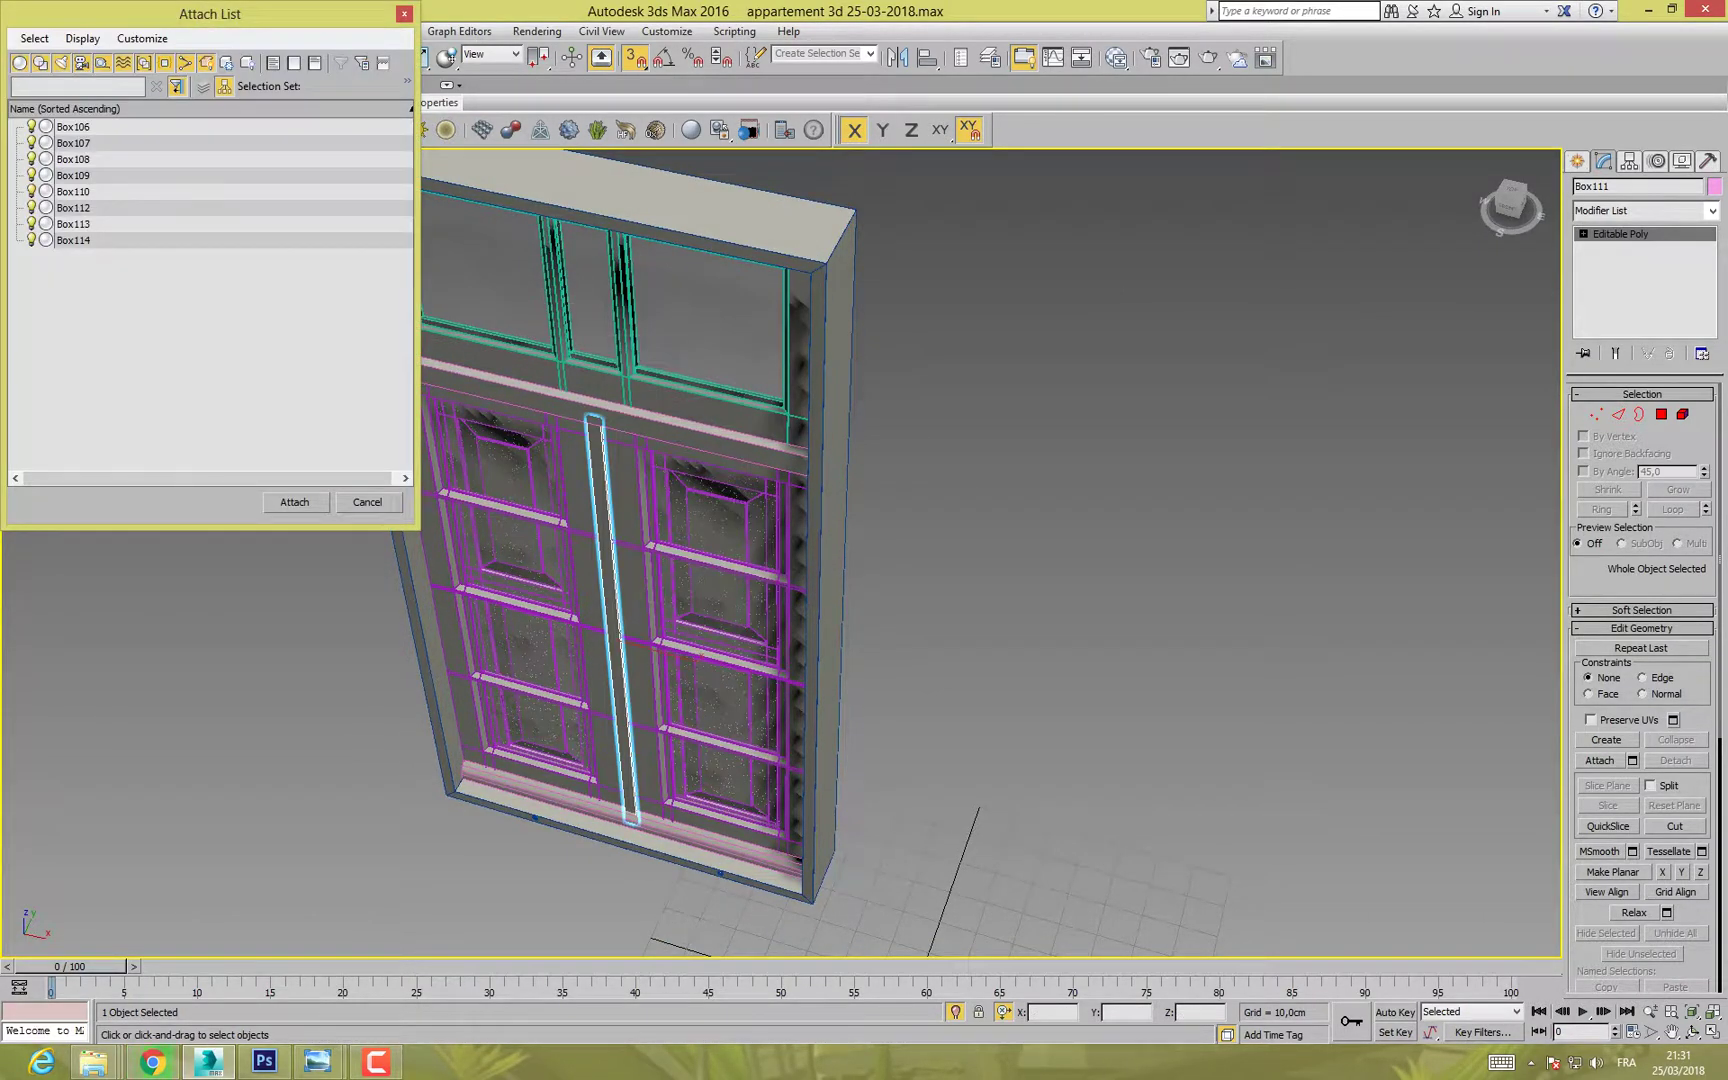
key(ctrl+a)
key(Return)
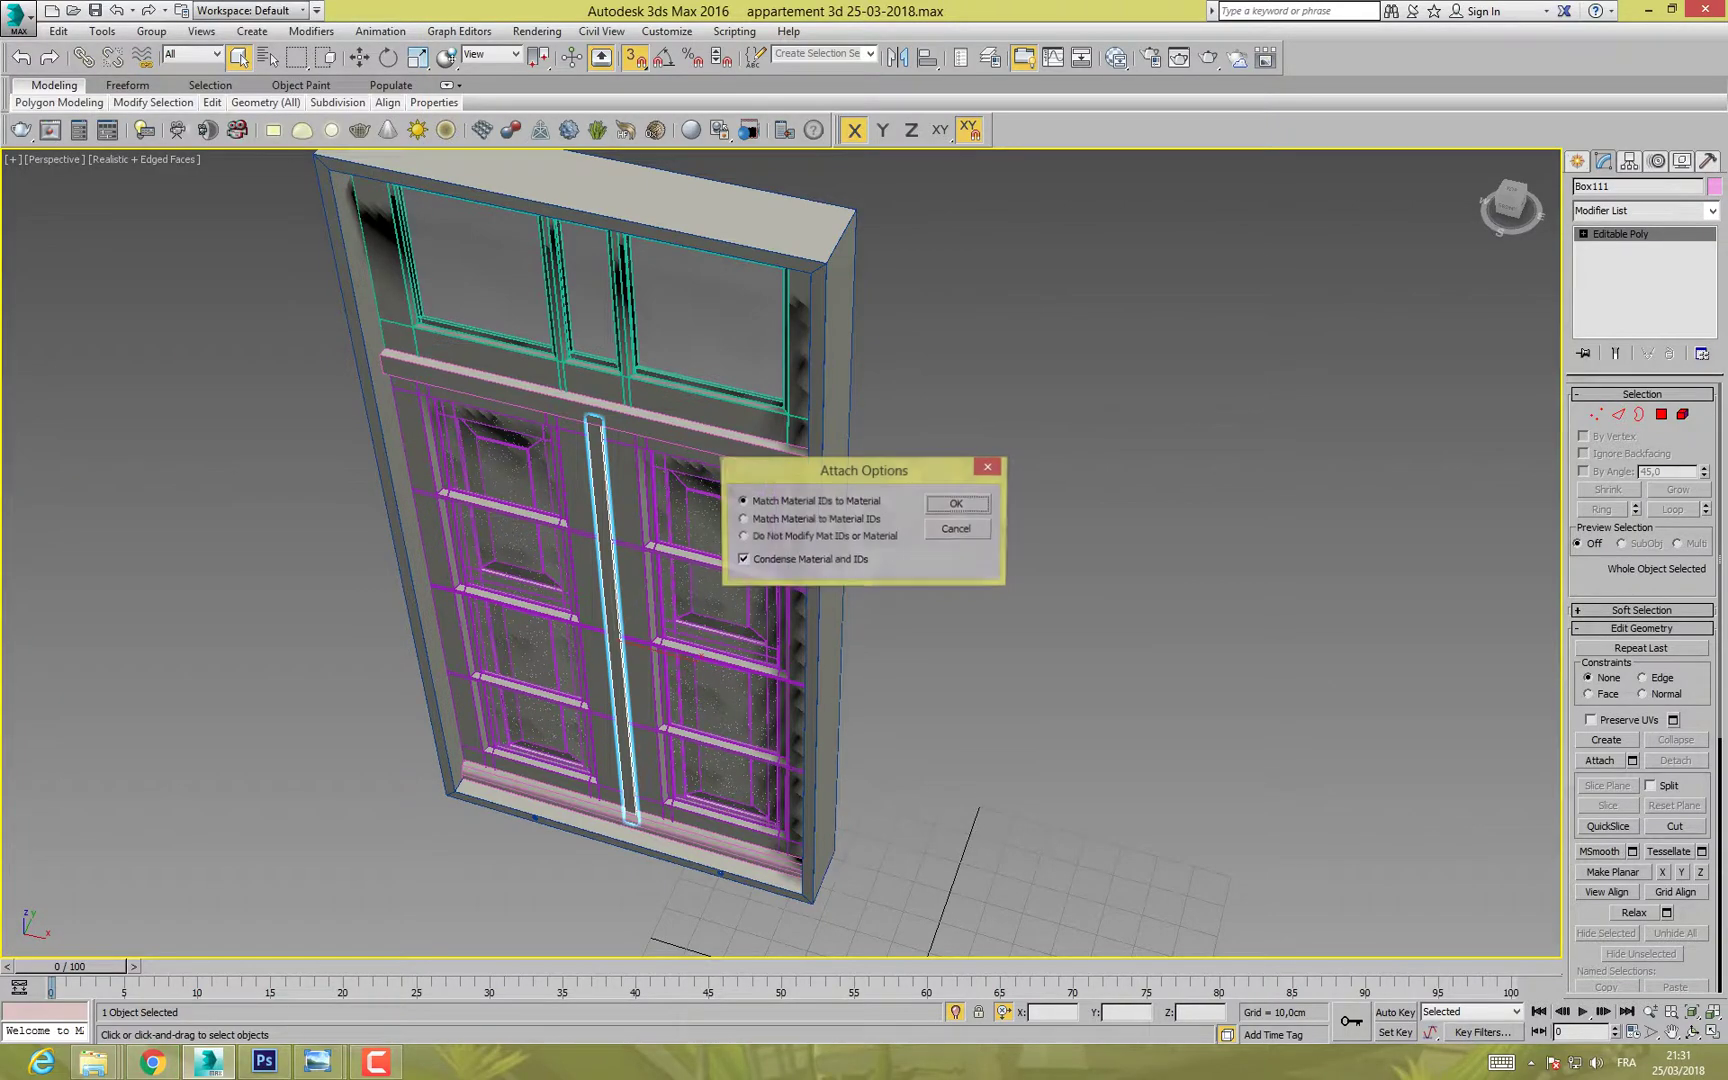
click(957, 504)
Step: Return to the full apartment, isolate the taller door group and ungroup it into separate parts
alt+middle_drag(957, 504, 1010, 435)
scroll(657, 625, down, 4)
scroll(714, 525, down, 8)
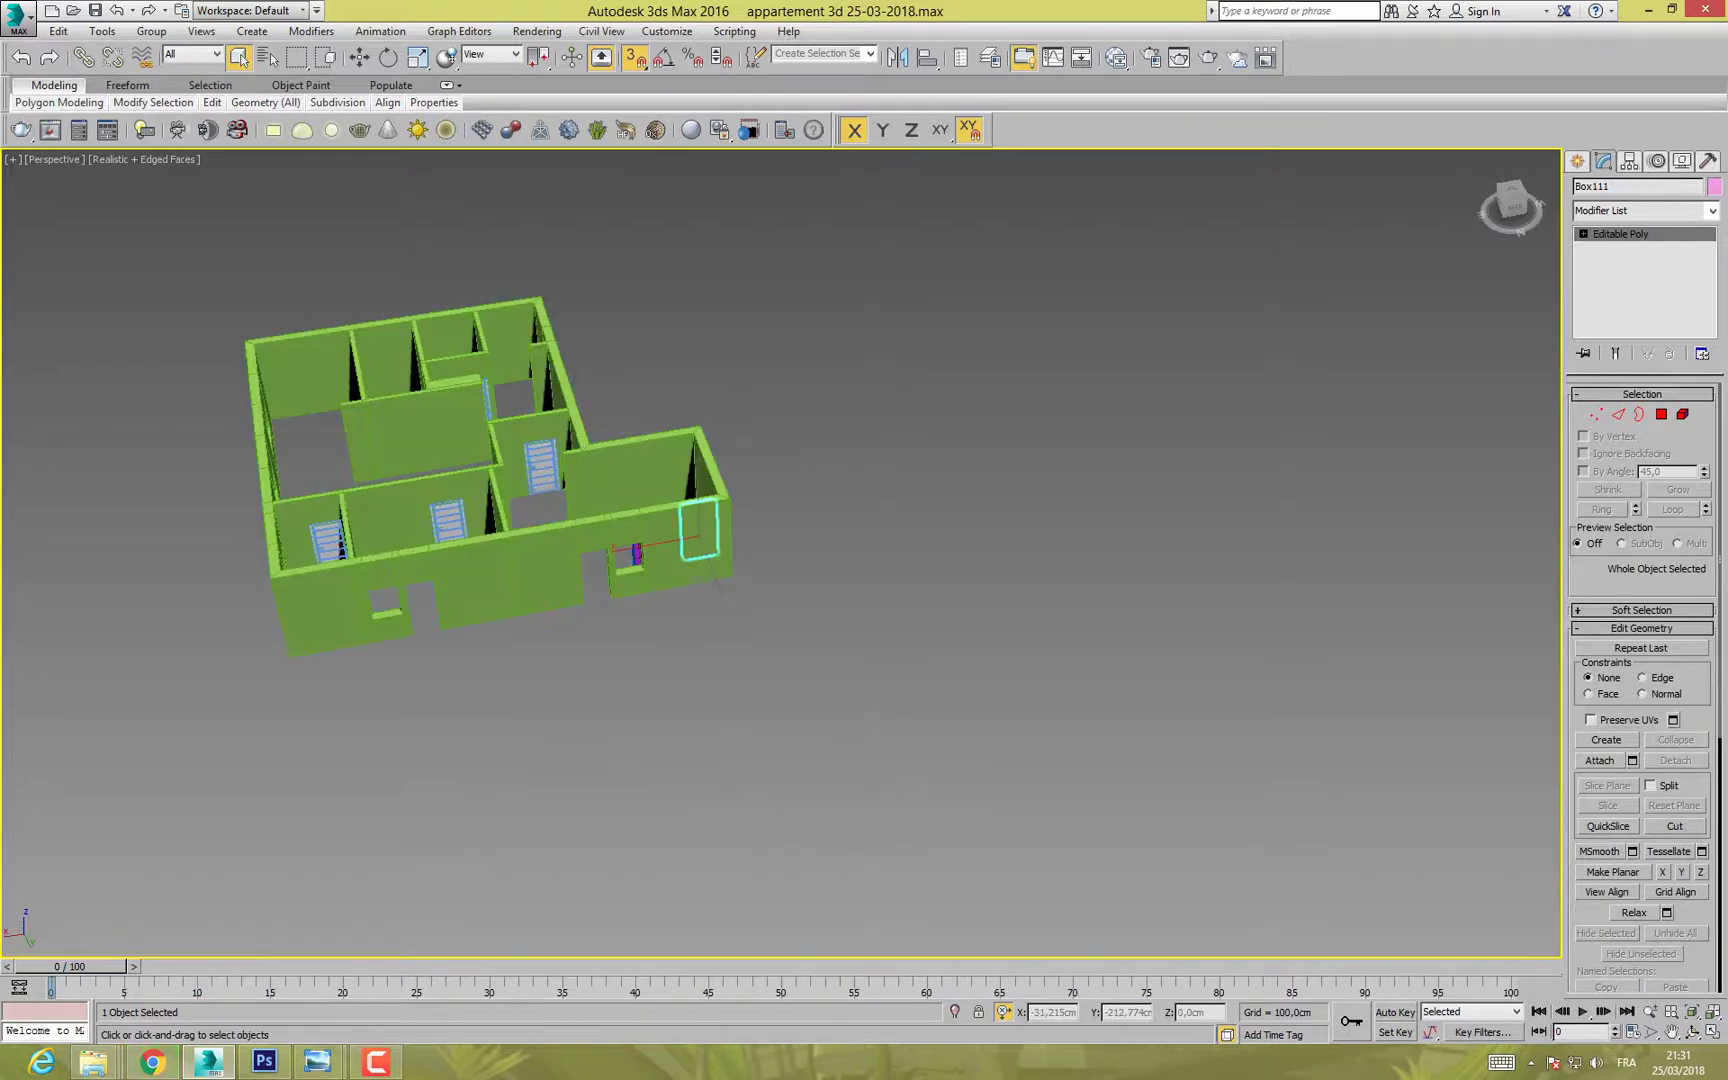
alt+middle_drag(700, 535, 882, 556)
click(697, 573)
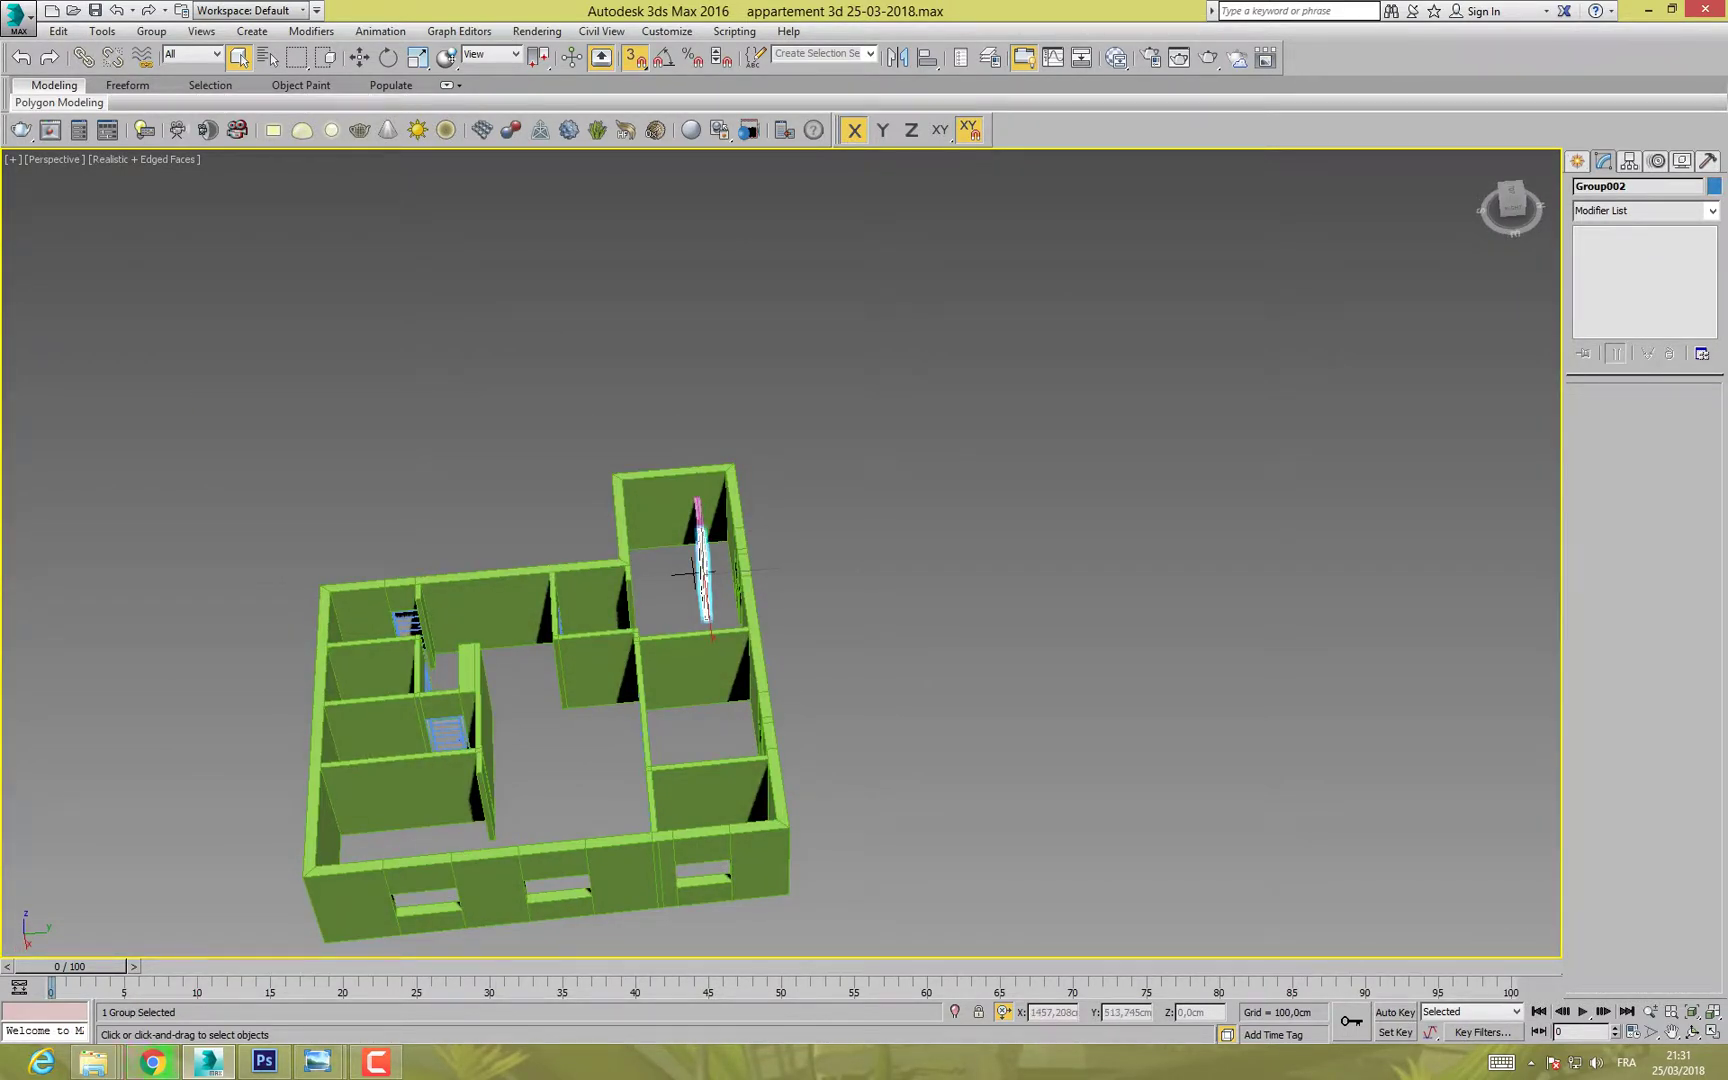
key(alt+q)
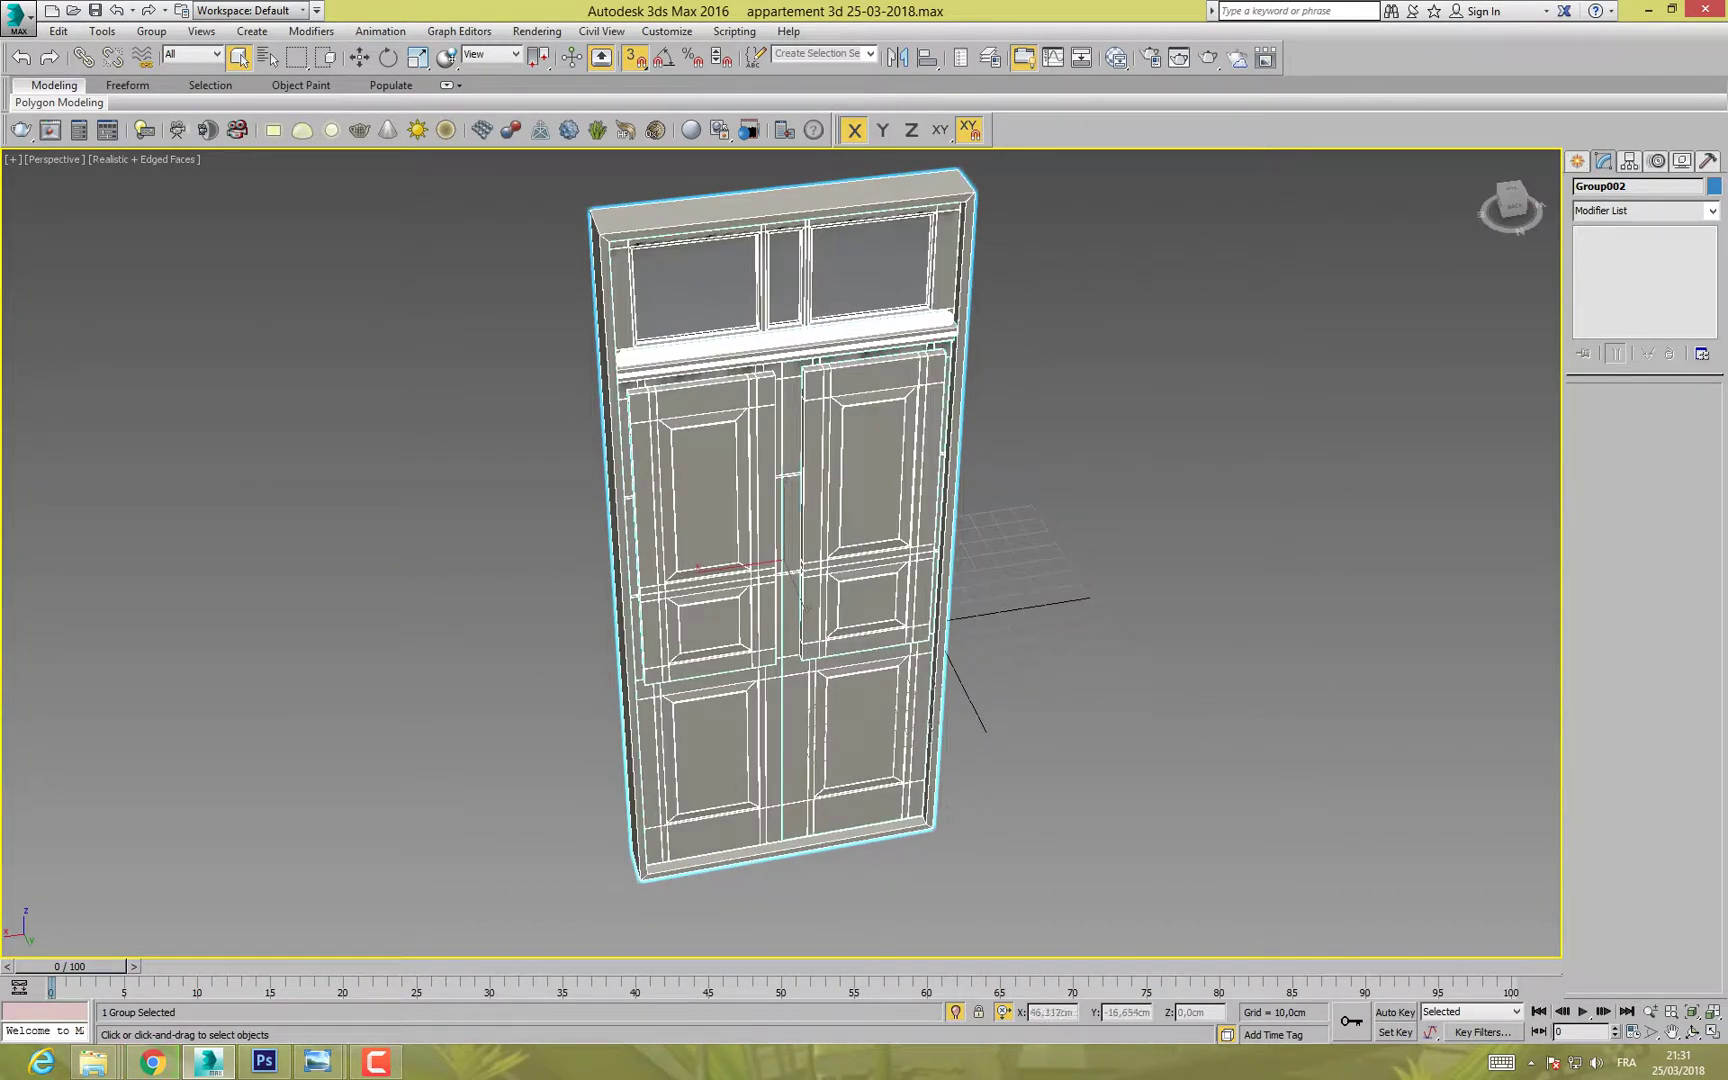
key(alt+g)
key(u)
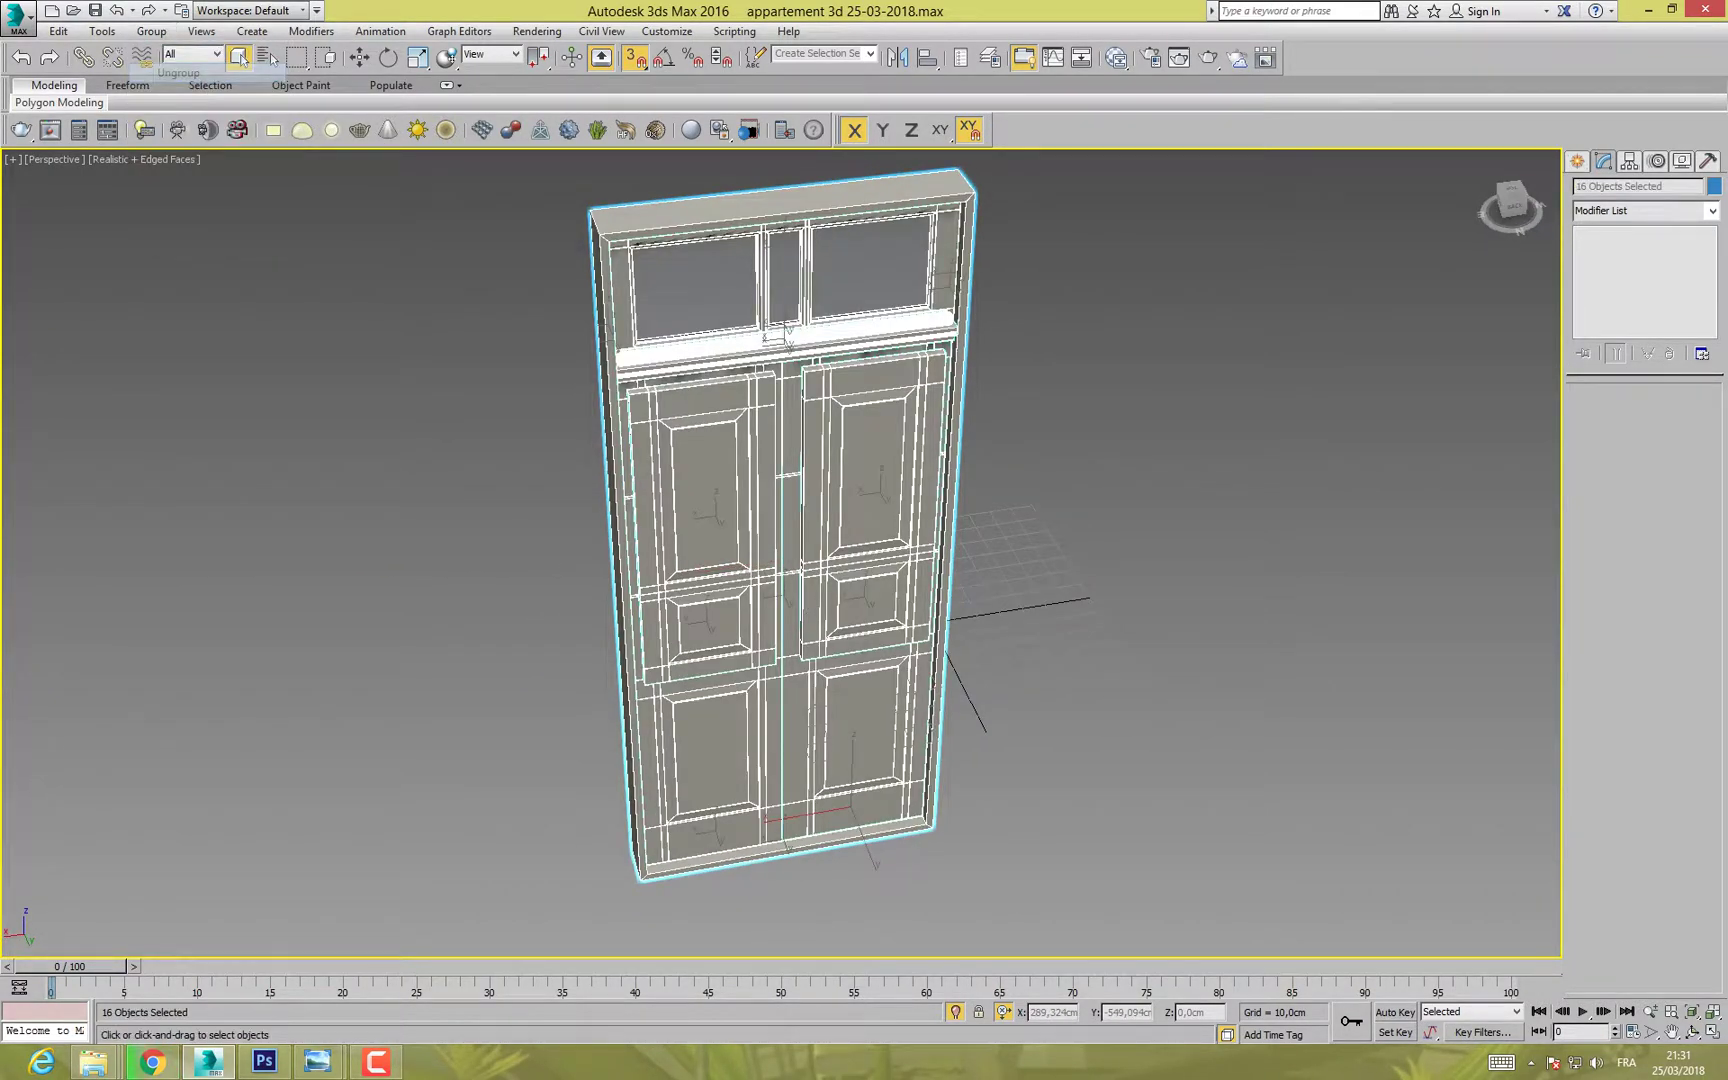
Step: Attach all other door parts to the small block atop the central bar, matching material IDs to material, and end the isolation
click(856, 738)
alt+middle_drag(856, 738, 1128, 738)
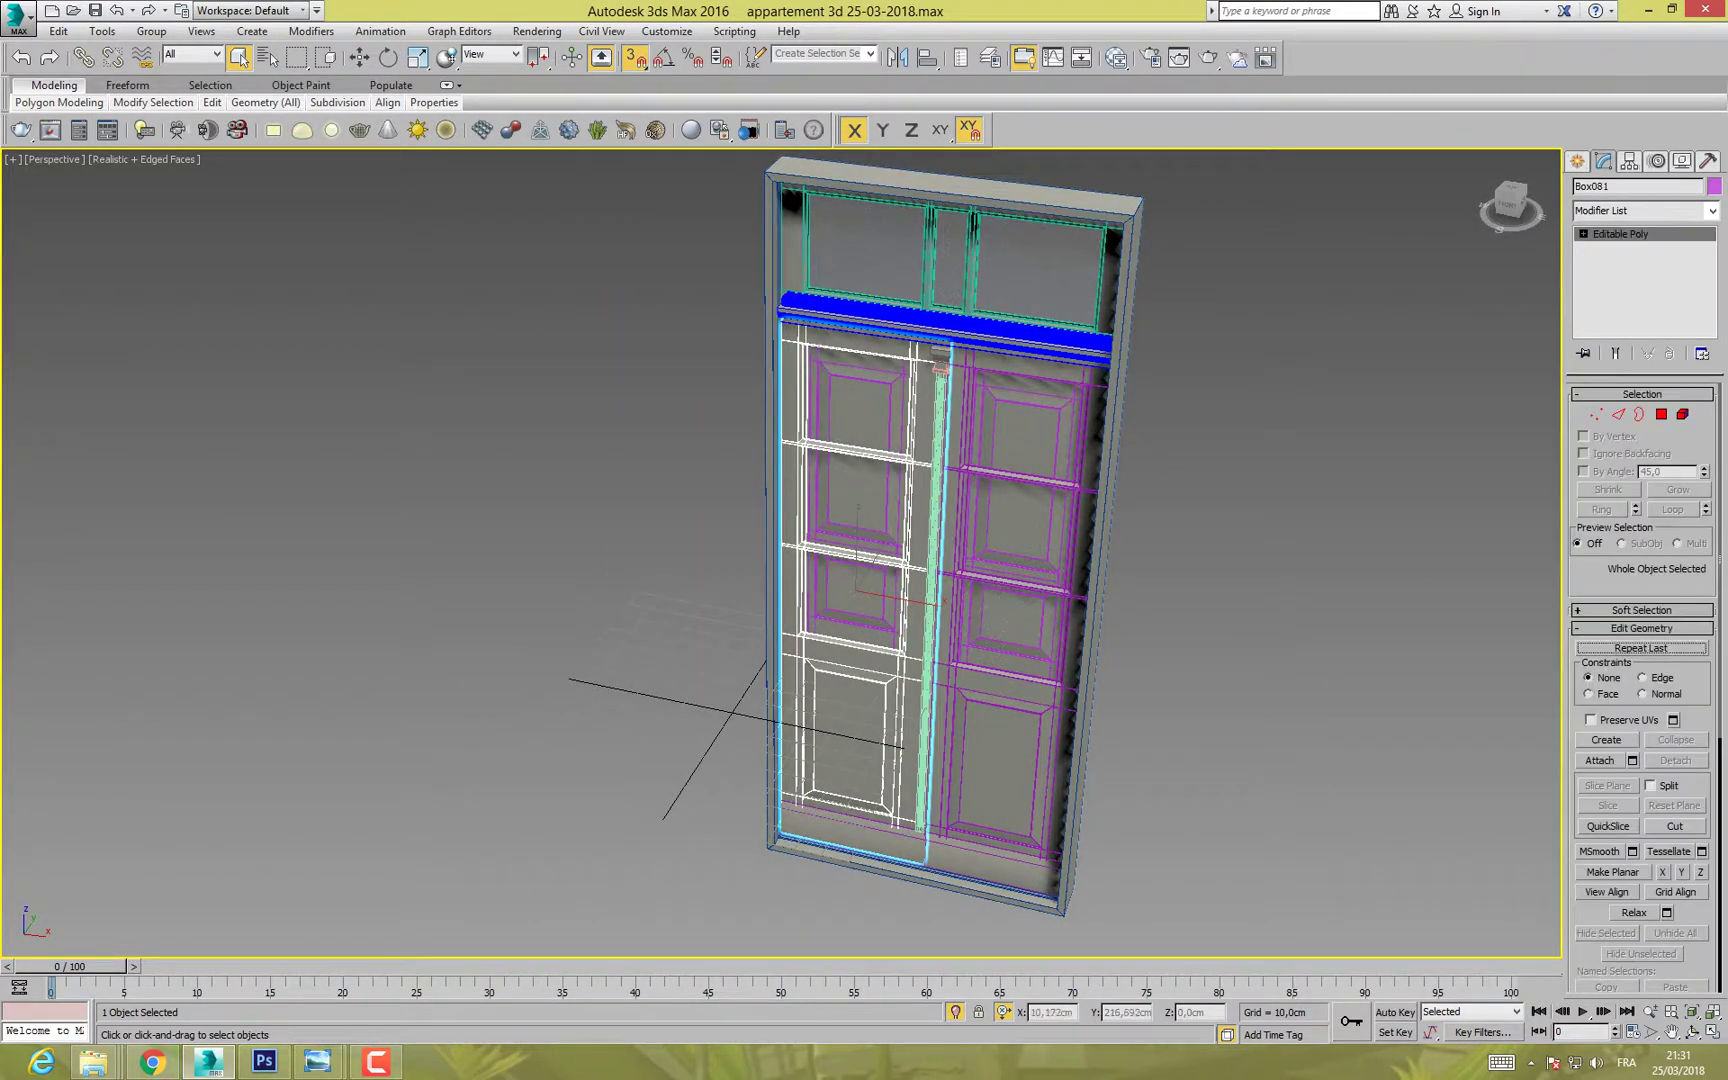
scroll(1040, 408, up, 5)
click(796, 330)
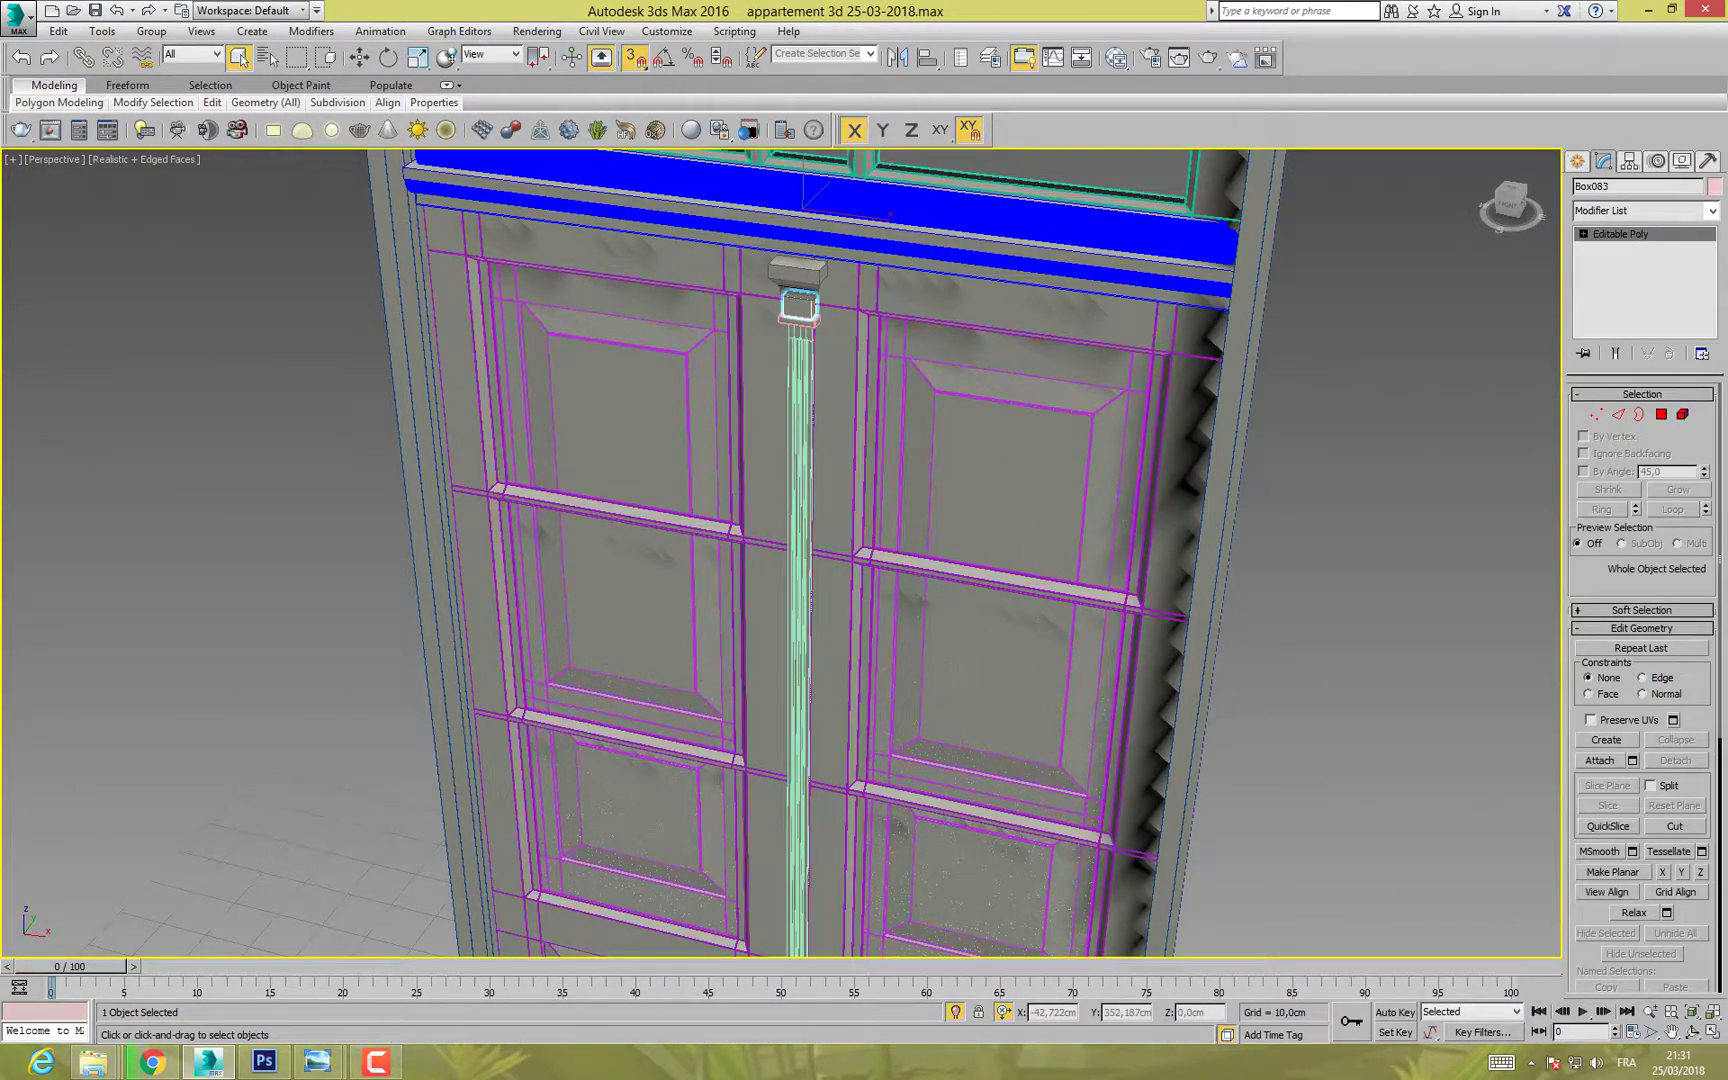
right_click(790, 305)
click(690, 151)
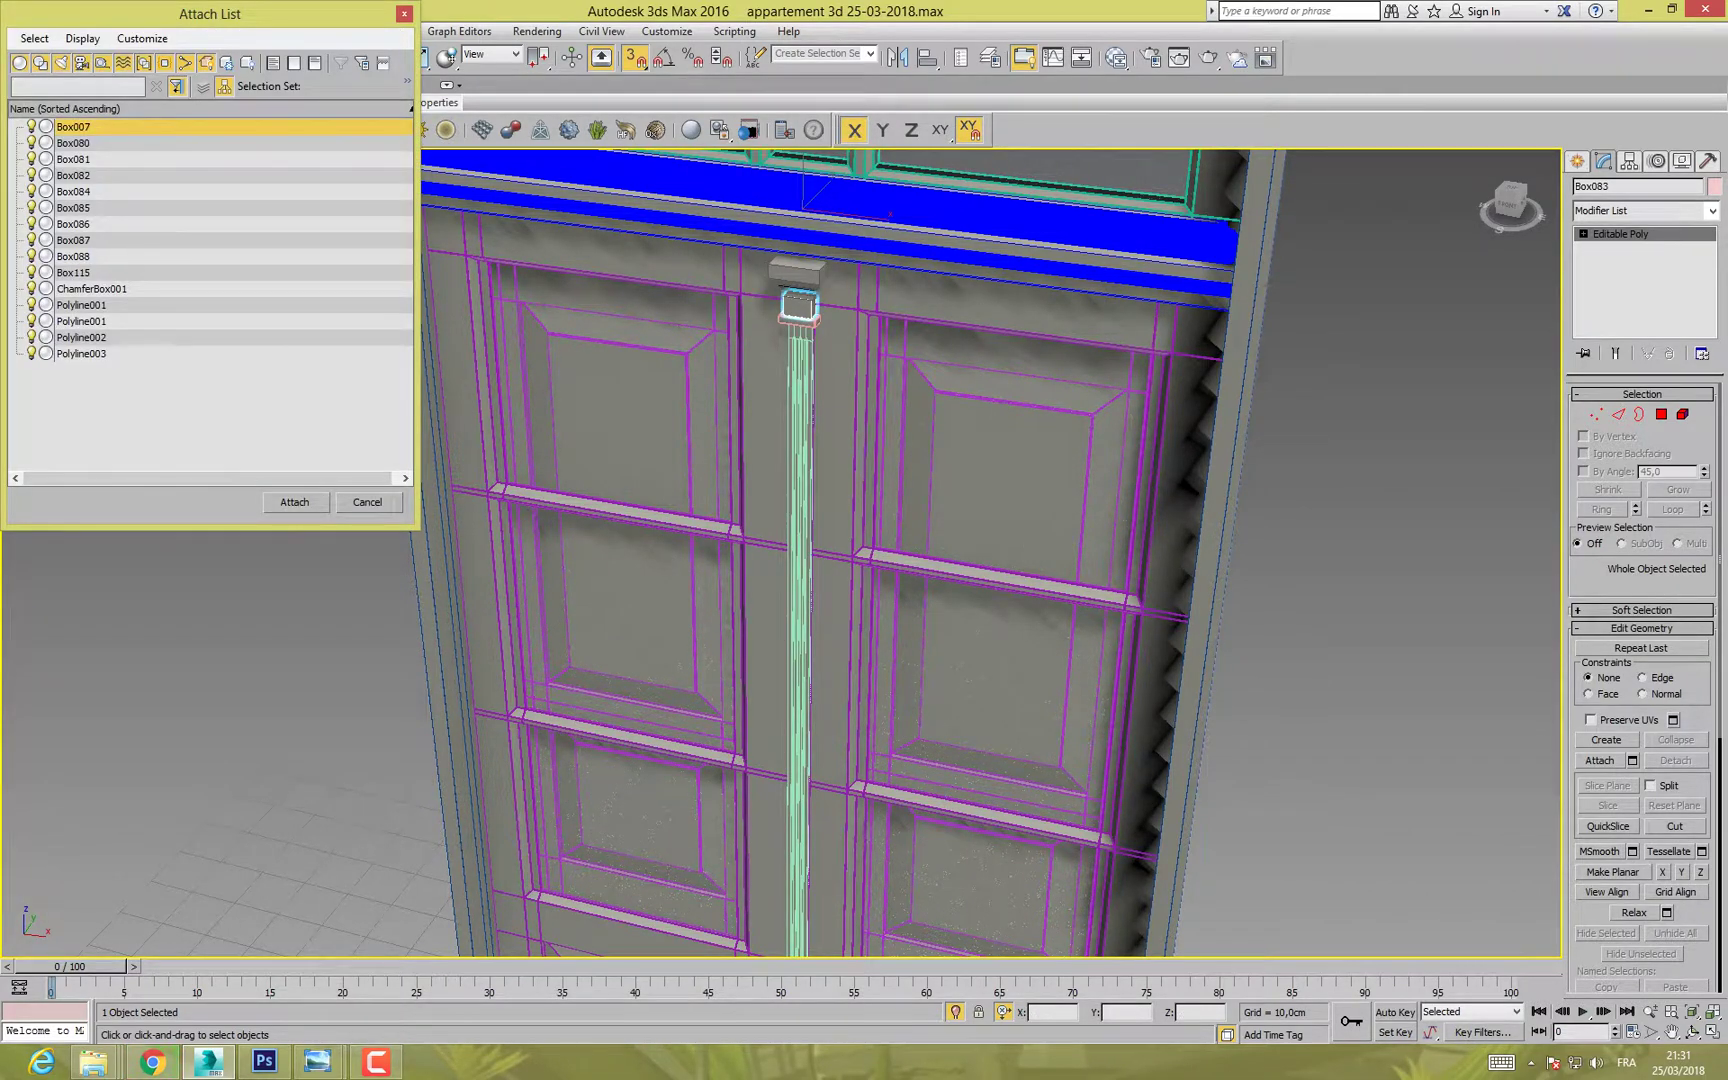
key(ctrl+a)
key(Return)
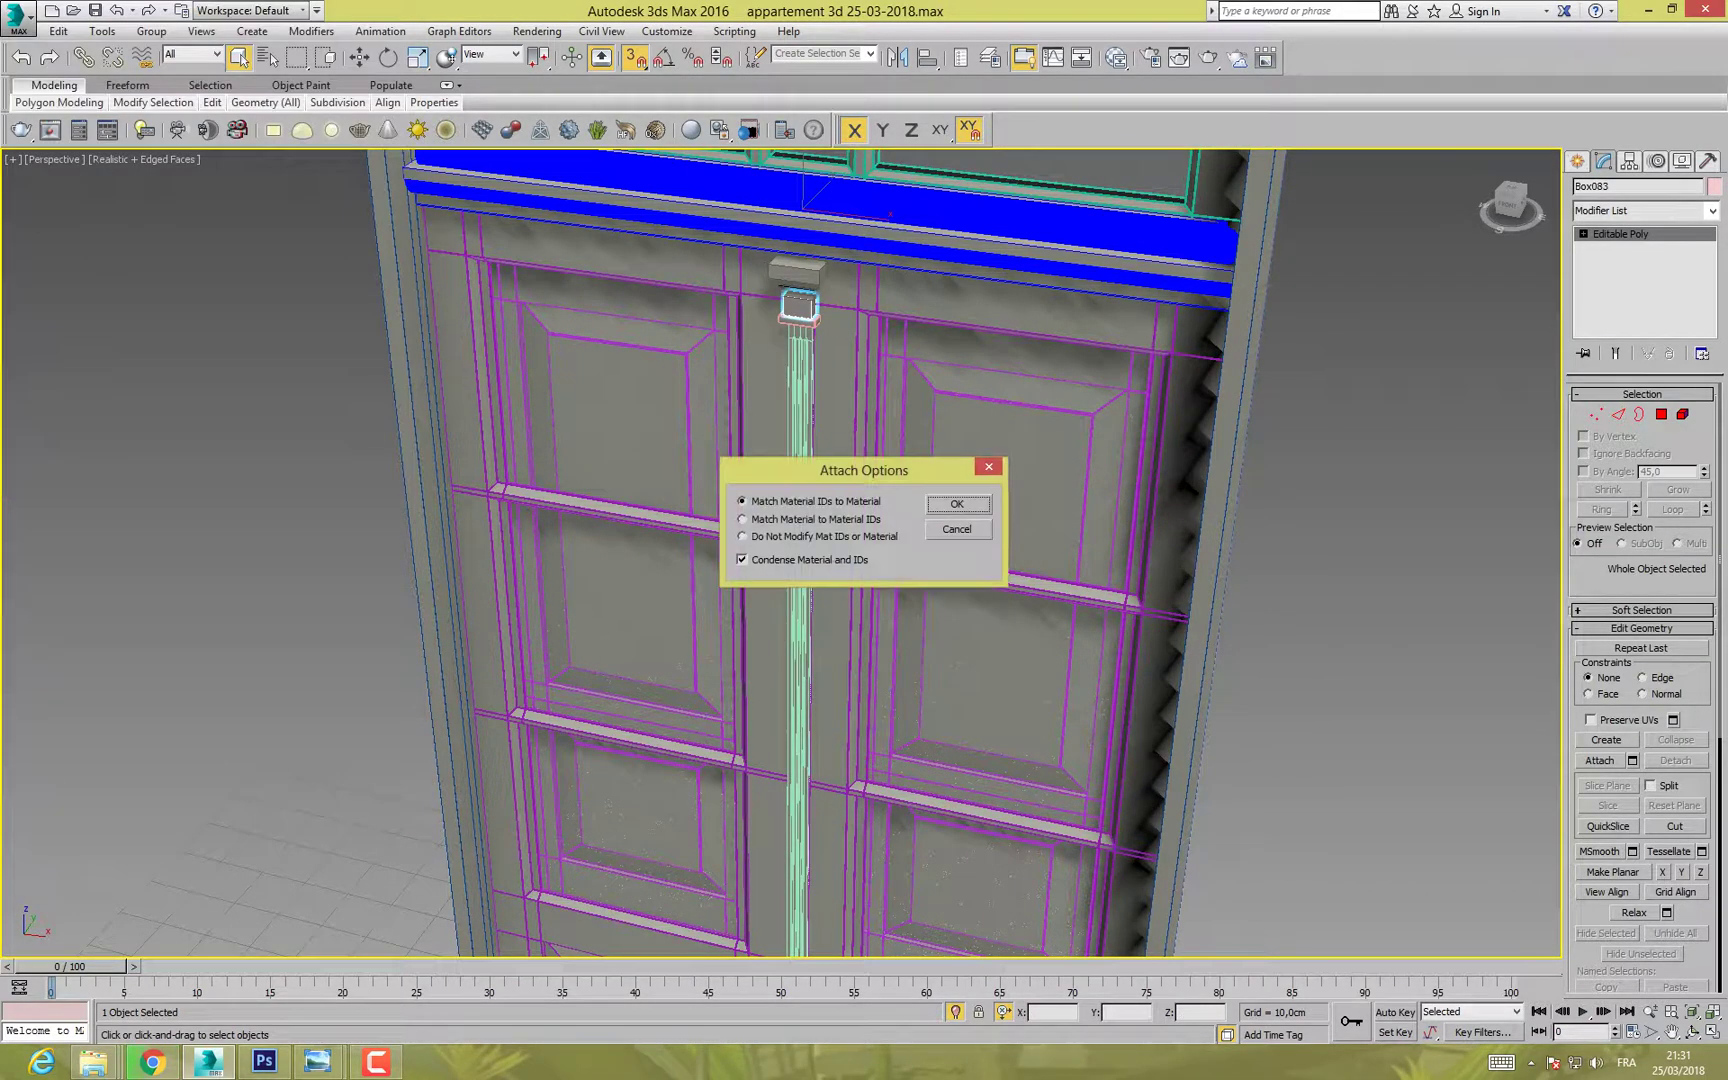
key(Return)
scroll(400, 390, down, 10)
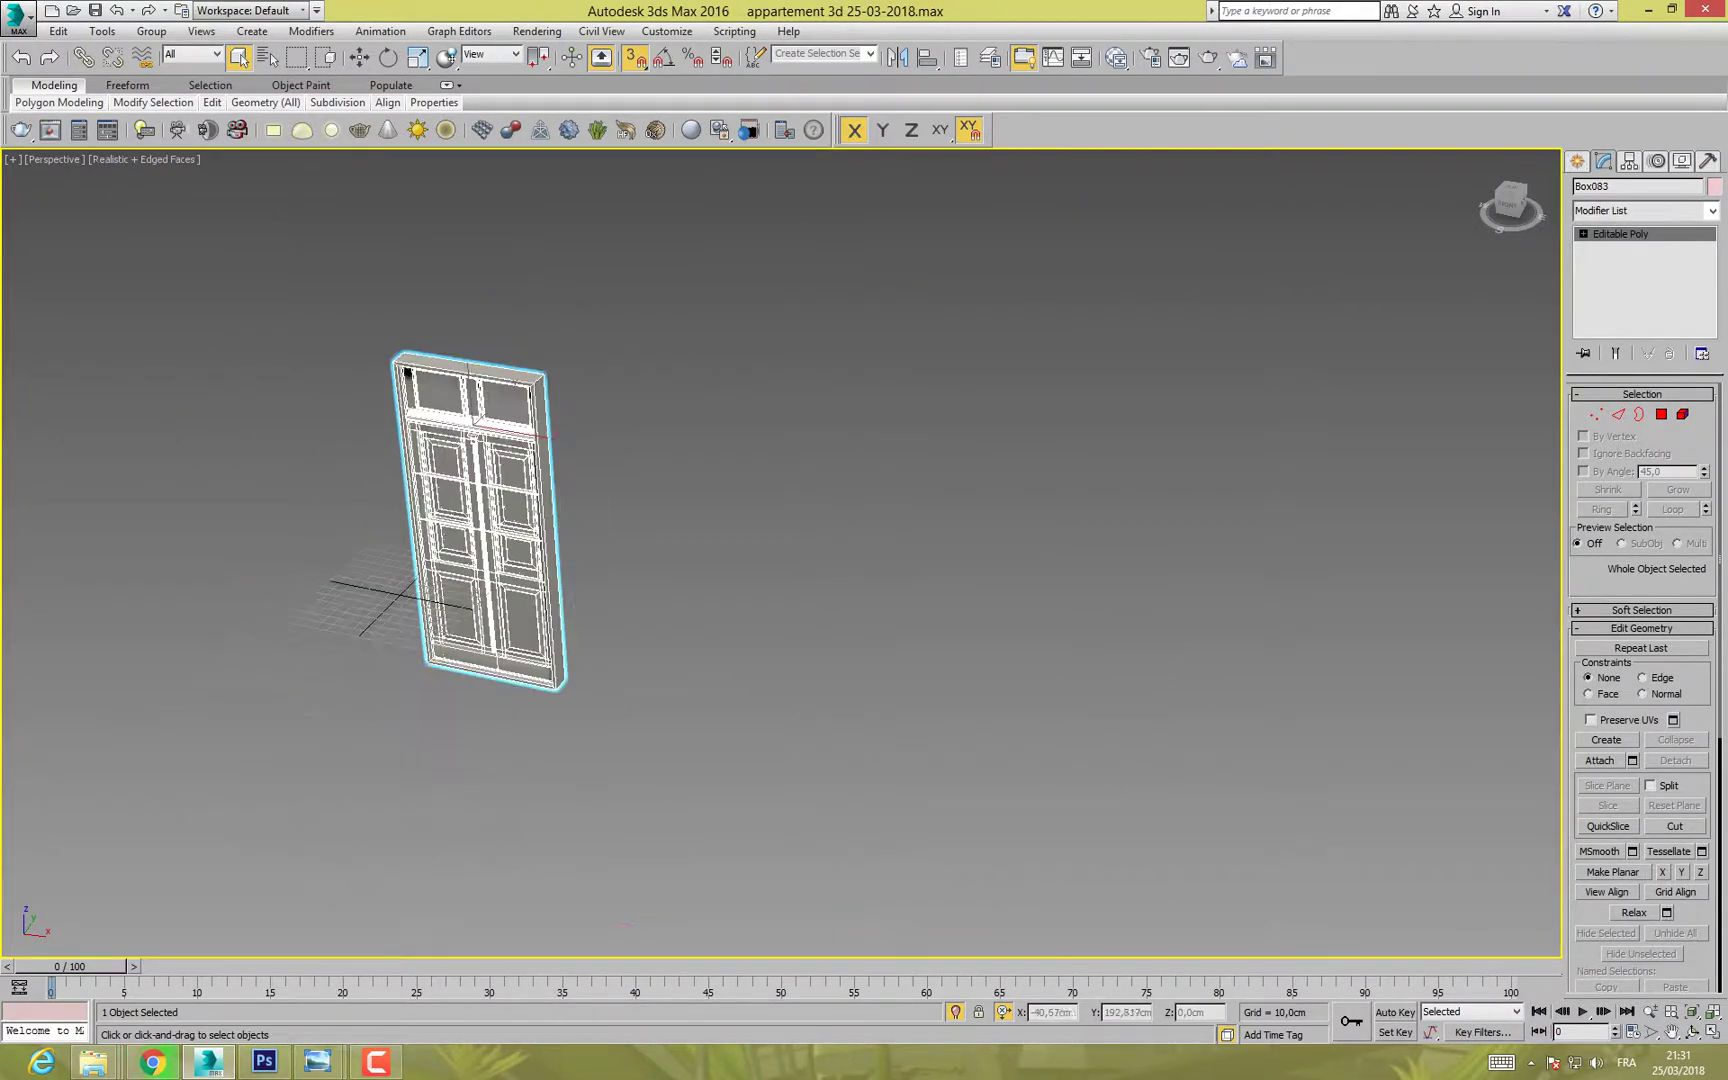
scroll(407, 373, down, 5)
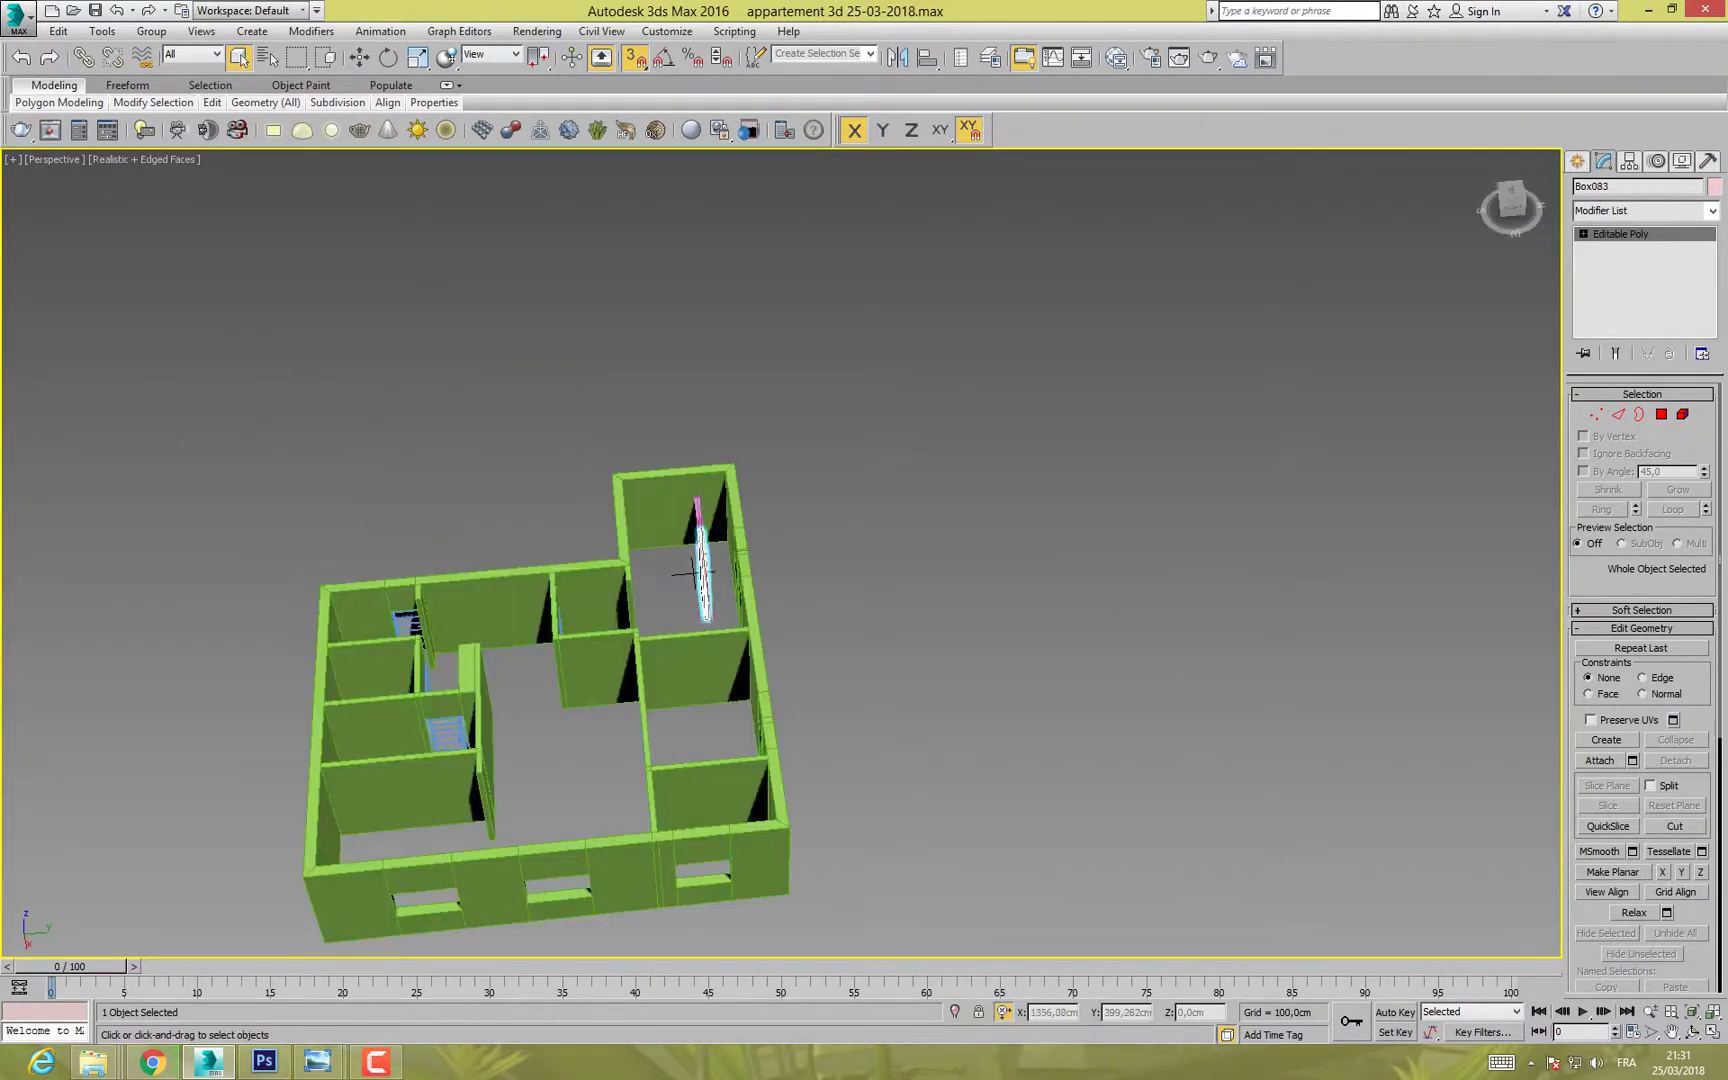
Step: Move the tall door out to the long outer wall and snap it sideways to the edge of the doorway beside the window opening
alt+middle_drag(930, 640, 545, 575)
click(360, 57)
drag(664, 556, 590, 530)
scroll(620, 588, up, 8)
alt+middle_drag(802, 547, 945, 553)
middle_drag(845, 505, 698, 630)
scroll(727, 657, down, 4)
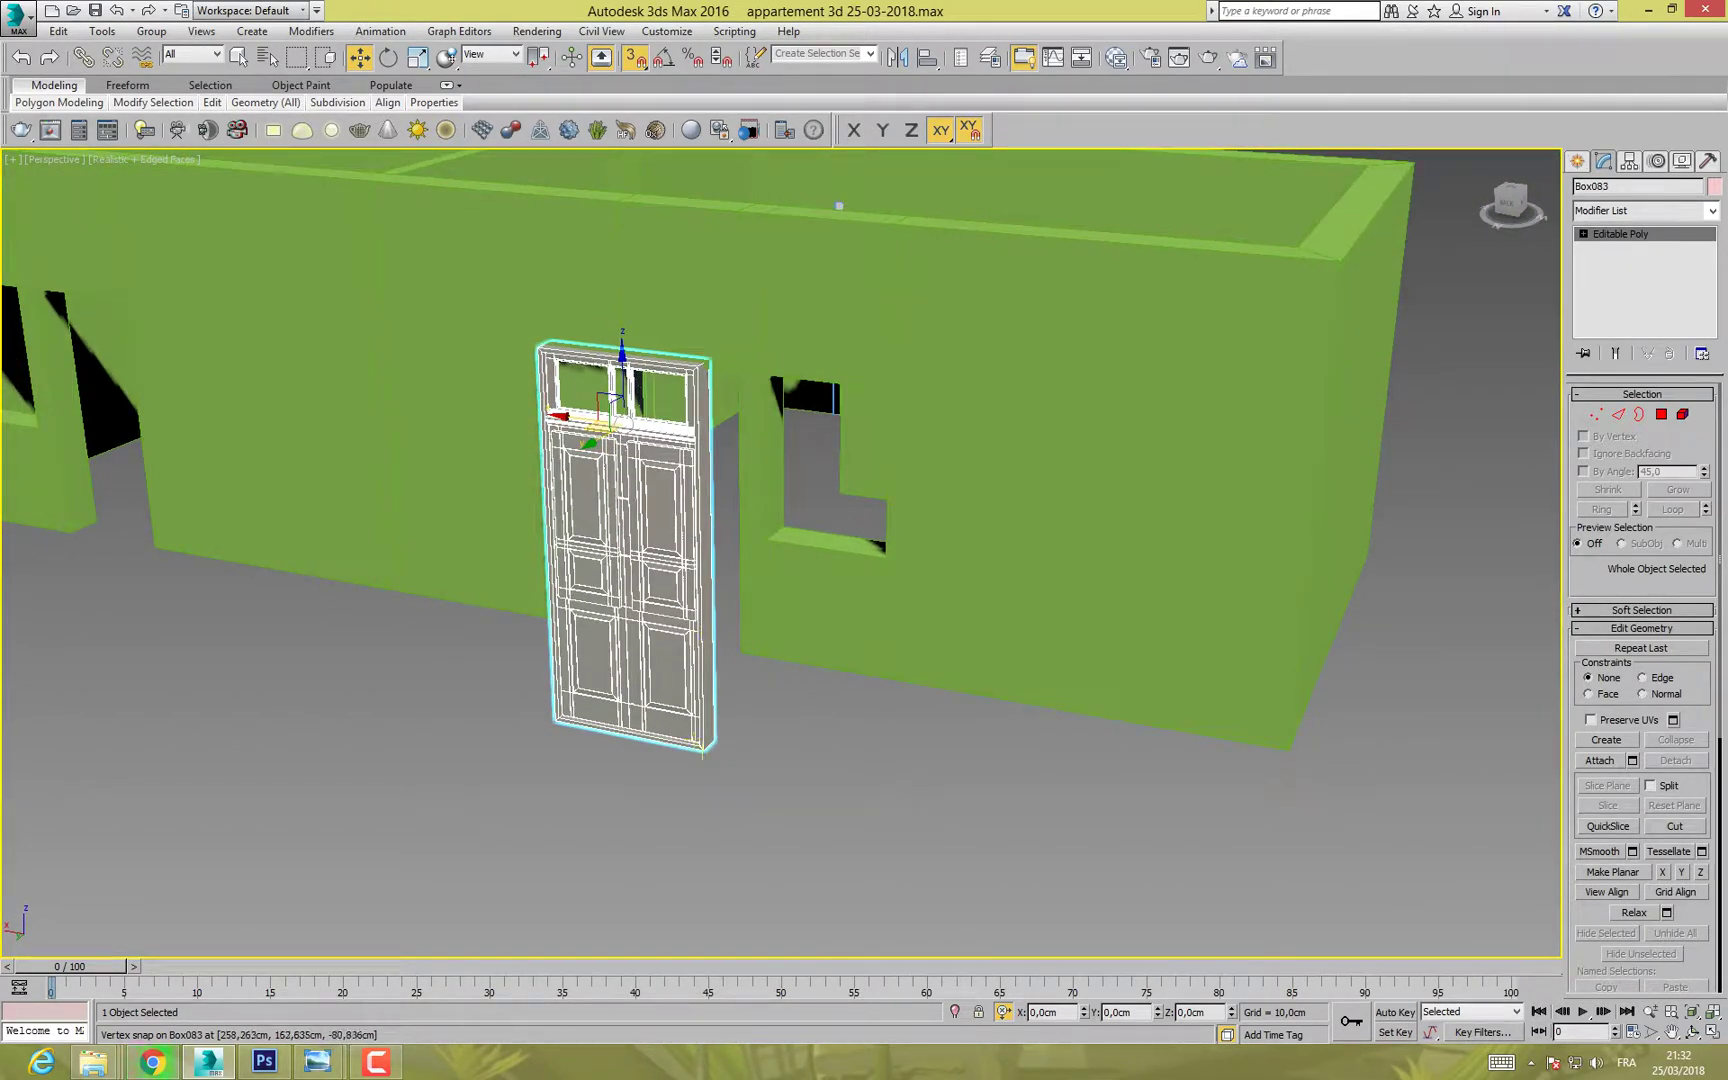
drag(703, 752, 745, 655)
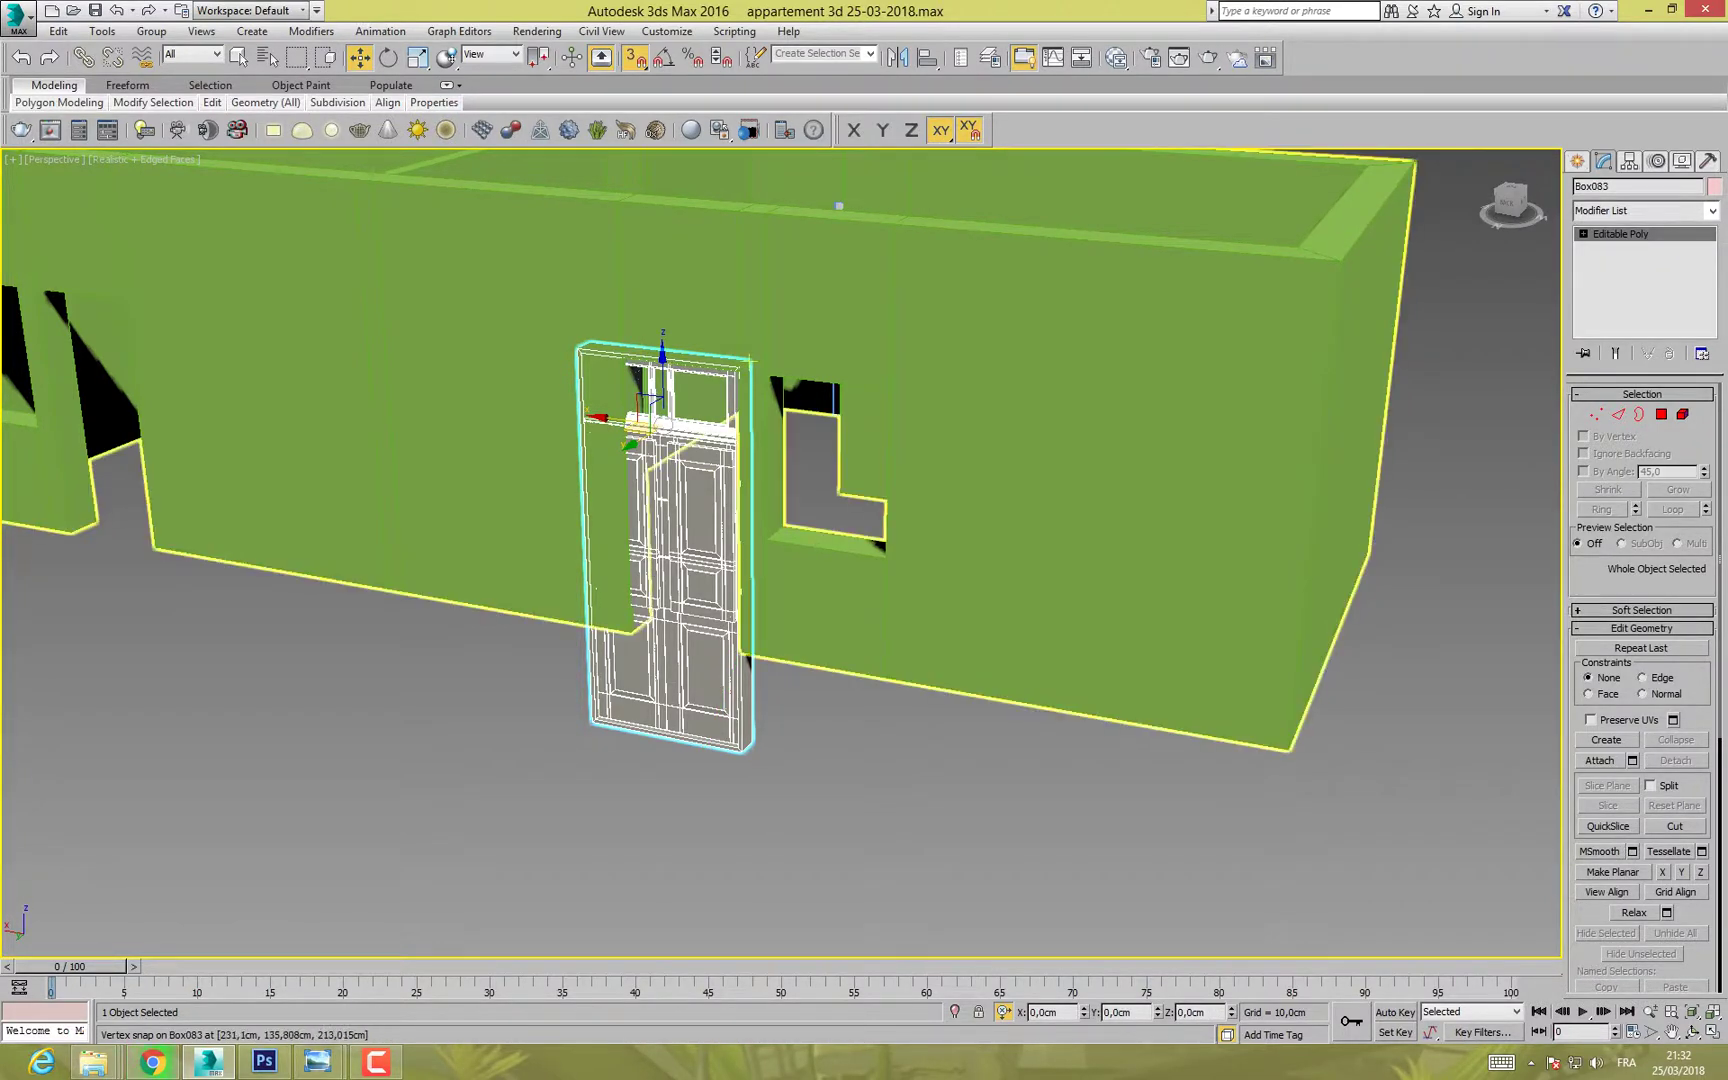
Step: Move only the tall door's pivot to the bottom outer corner of its frame beside the window opening
click(1629, 160)
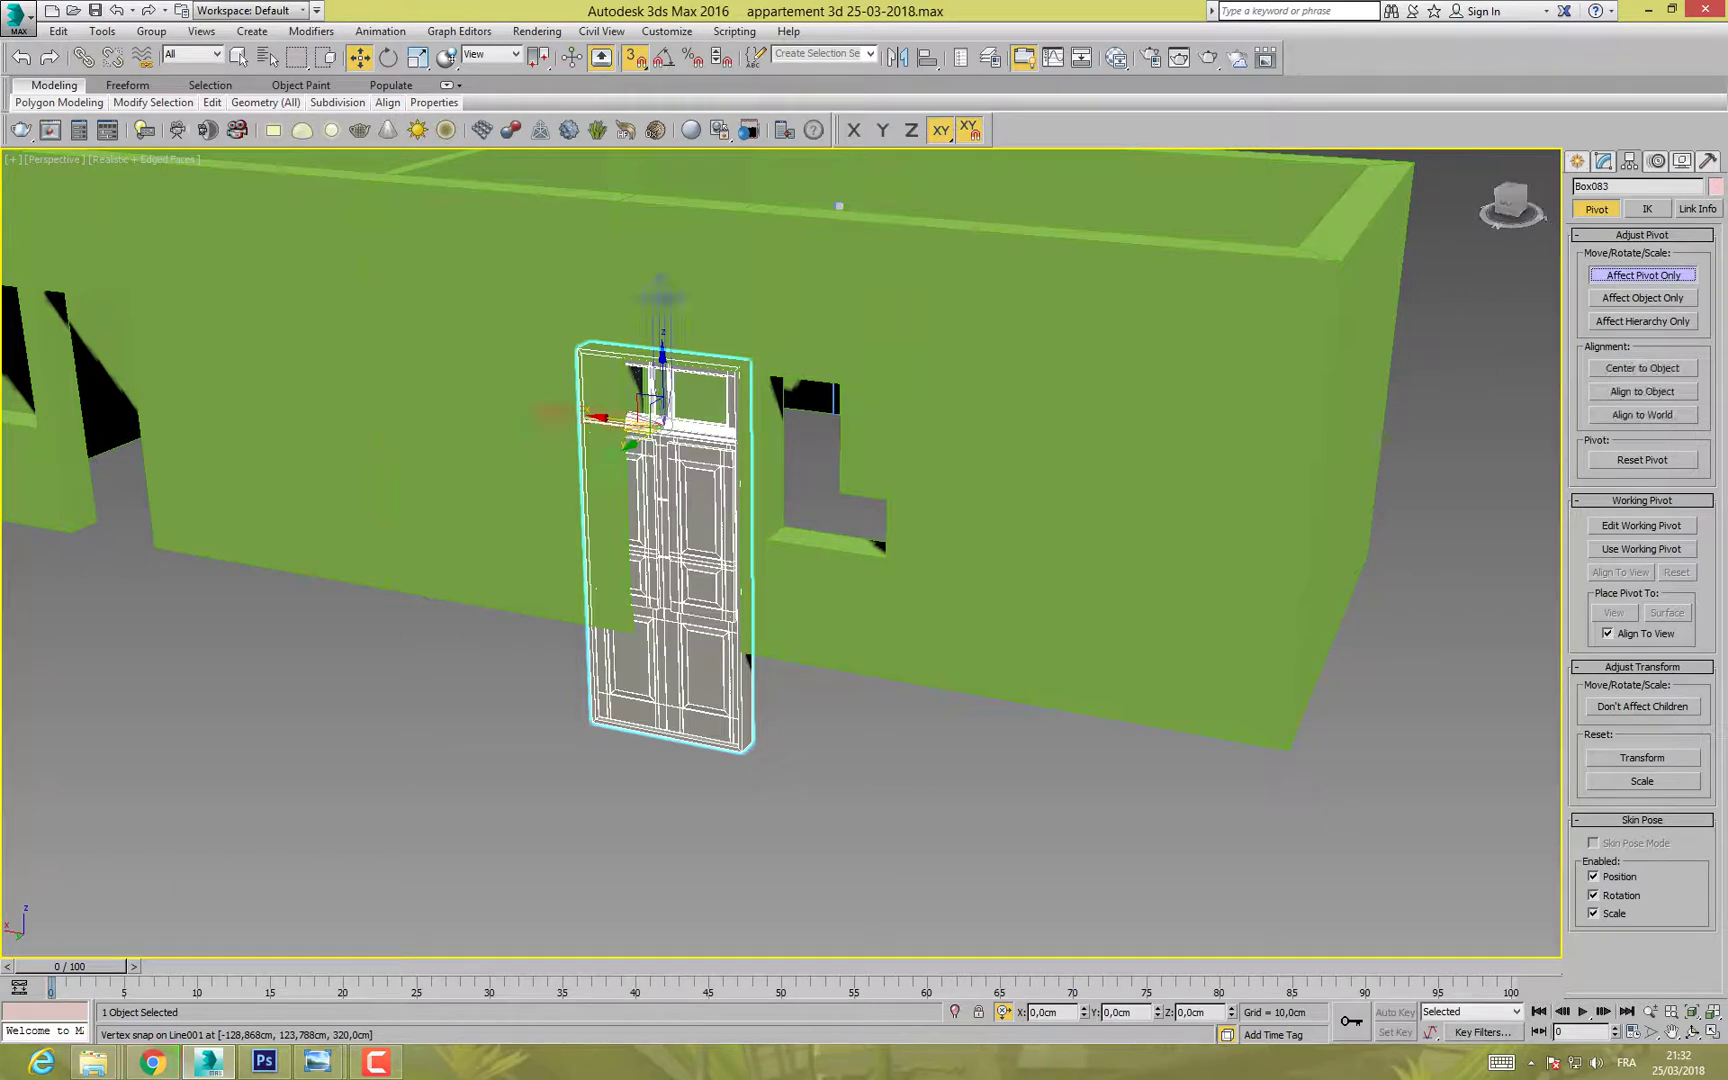
drag(662, 372, 735, 743)
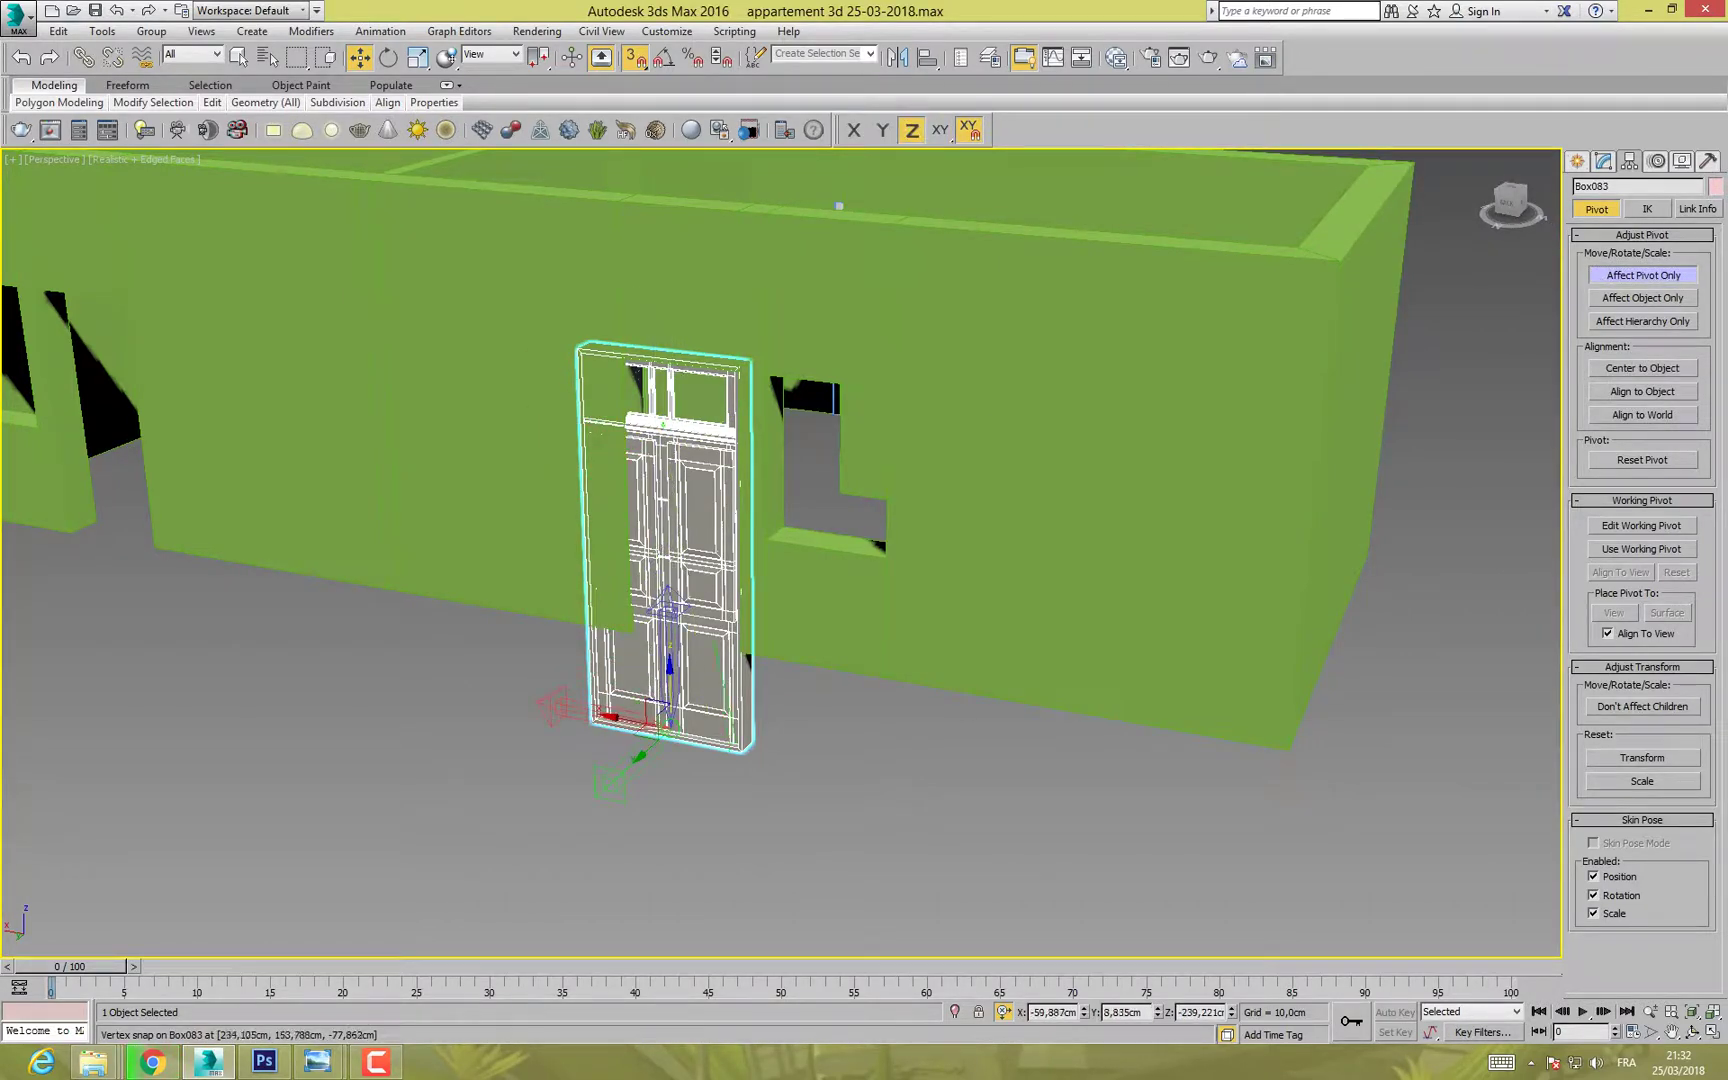
scroll(746, 752, up, 5)
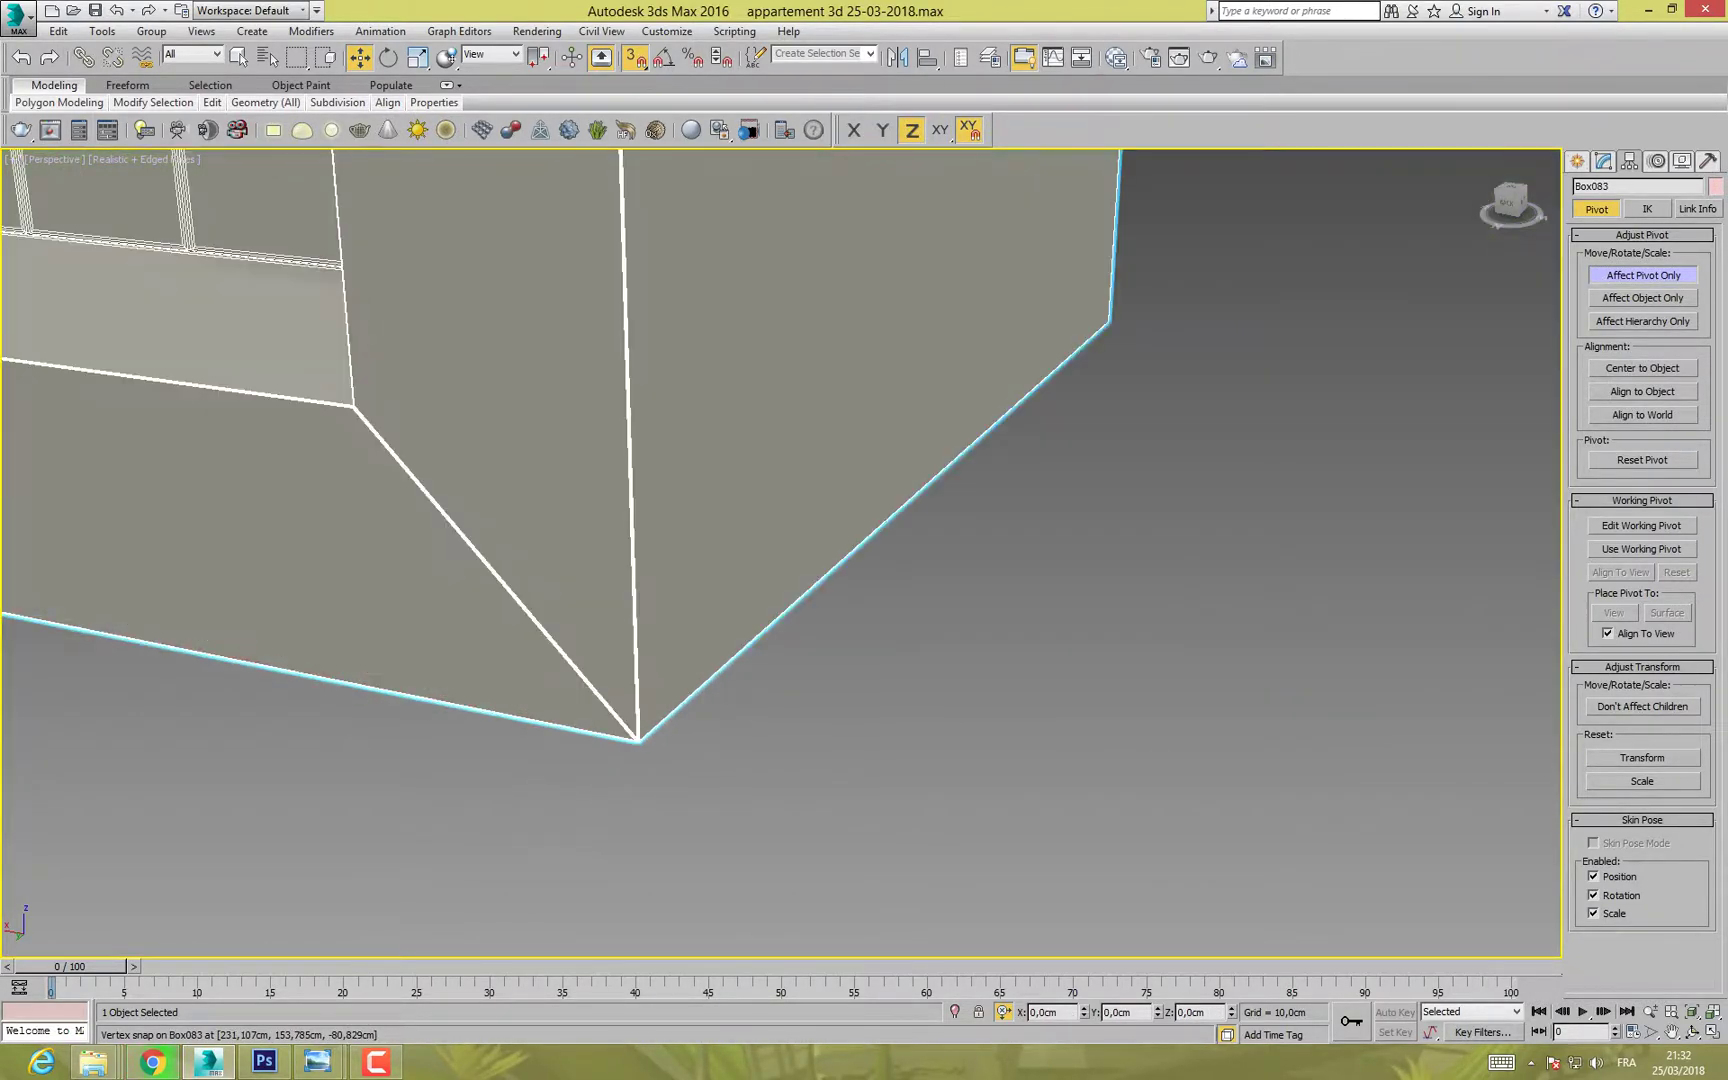
scroll(663, 702, down, 4)
drag(517, 656, 641, 690)
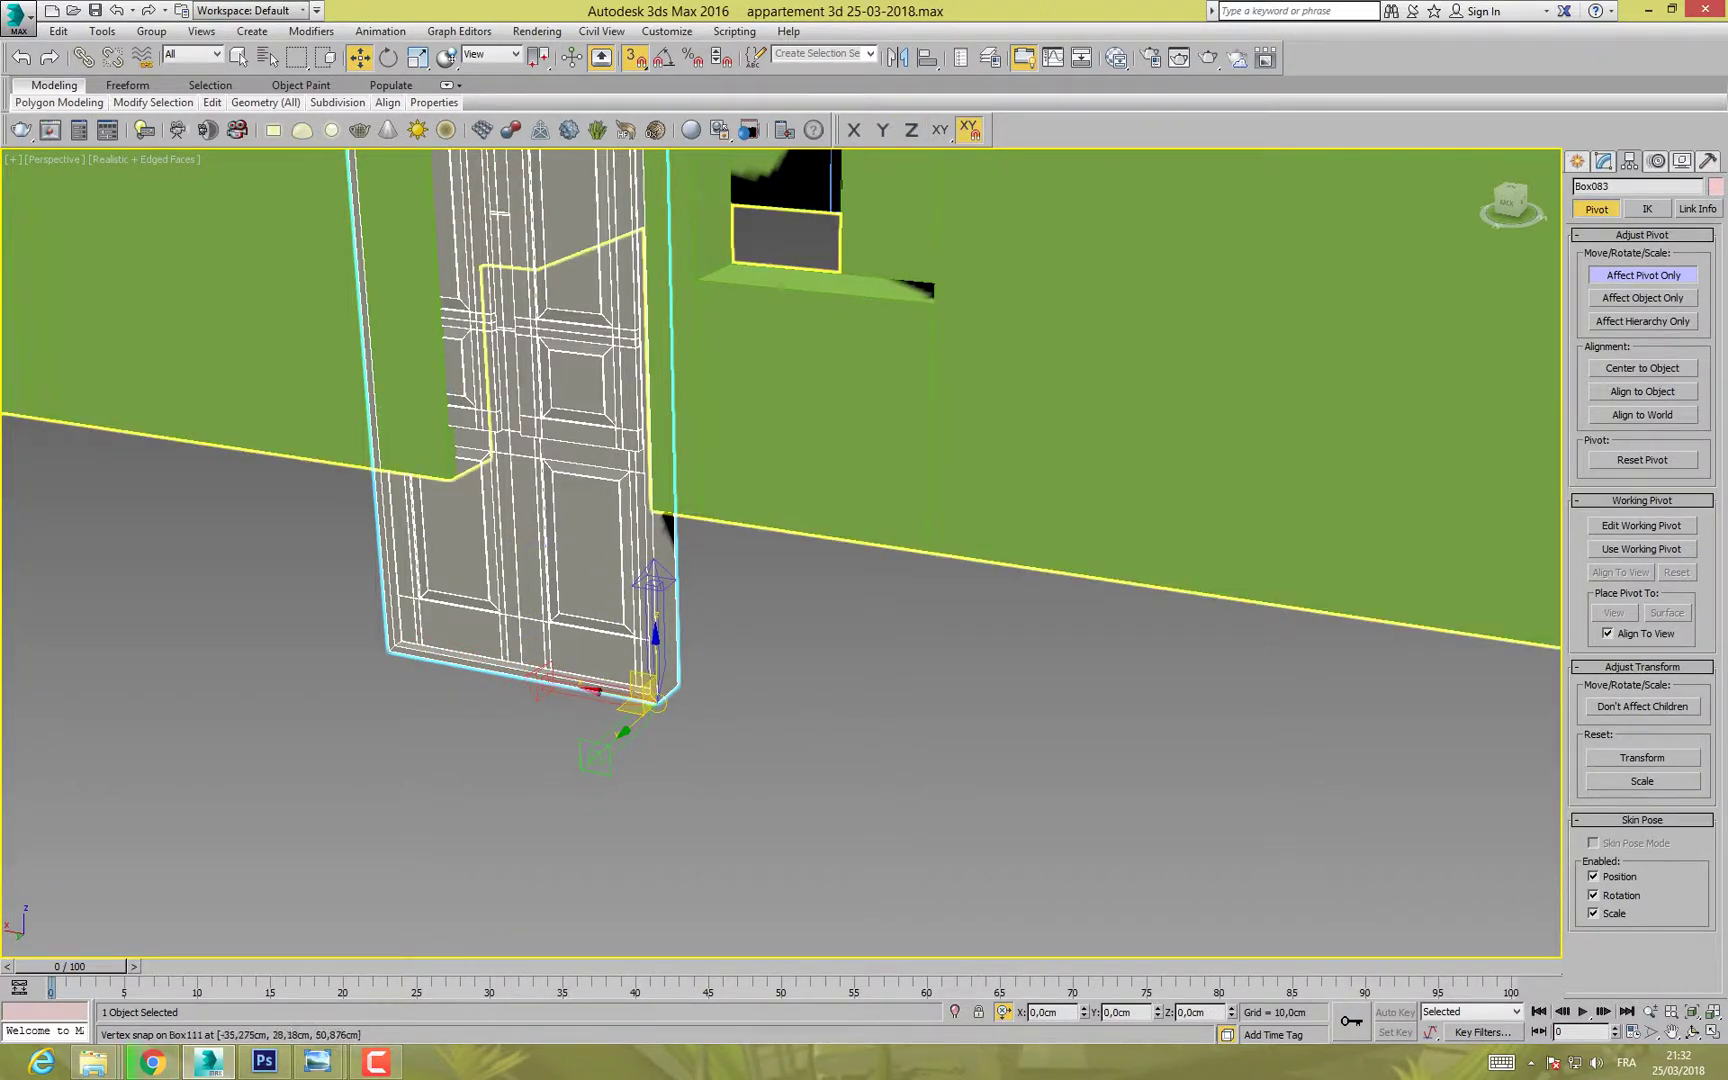
click(1643, 275)
Step: Snap the tall door's bottom pivot corner onto the bottom corner of the doorway in the outer wall
middle_drag(900, 470, 900, 480)
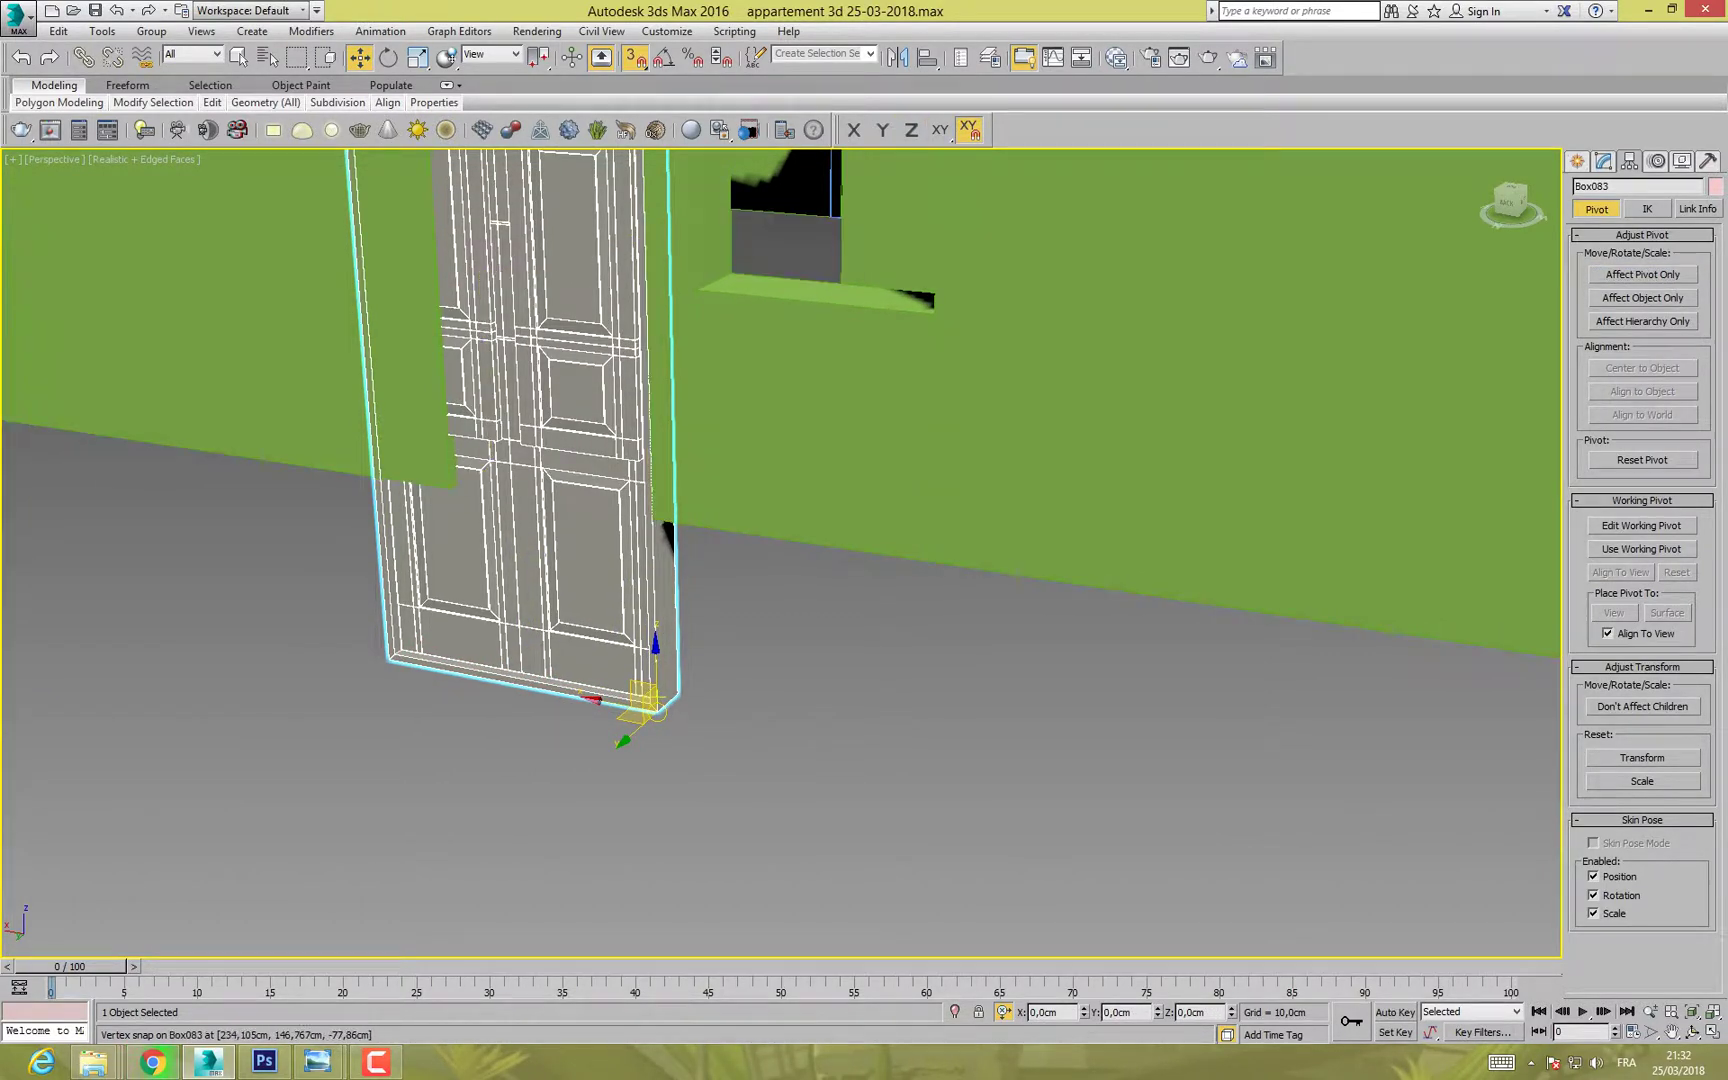
drag(659, 711, 652, 519)
alt+middle_drag(652, 519, 712, 636)
scroll(738, 520, down, 5)
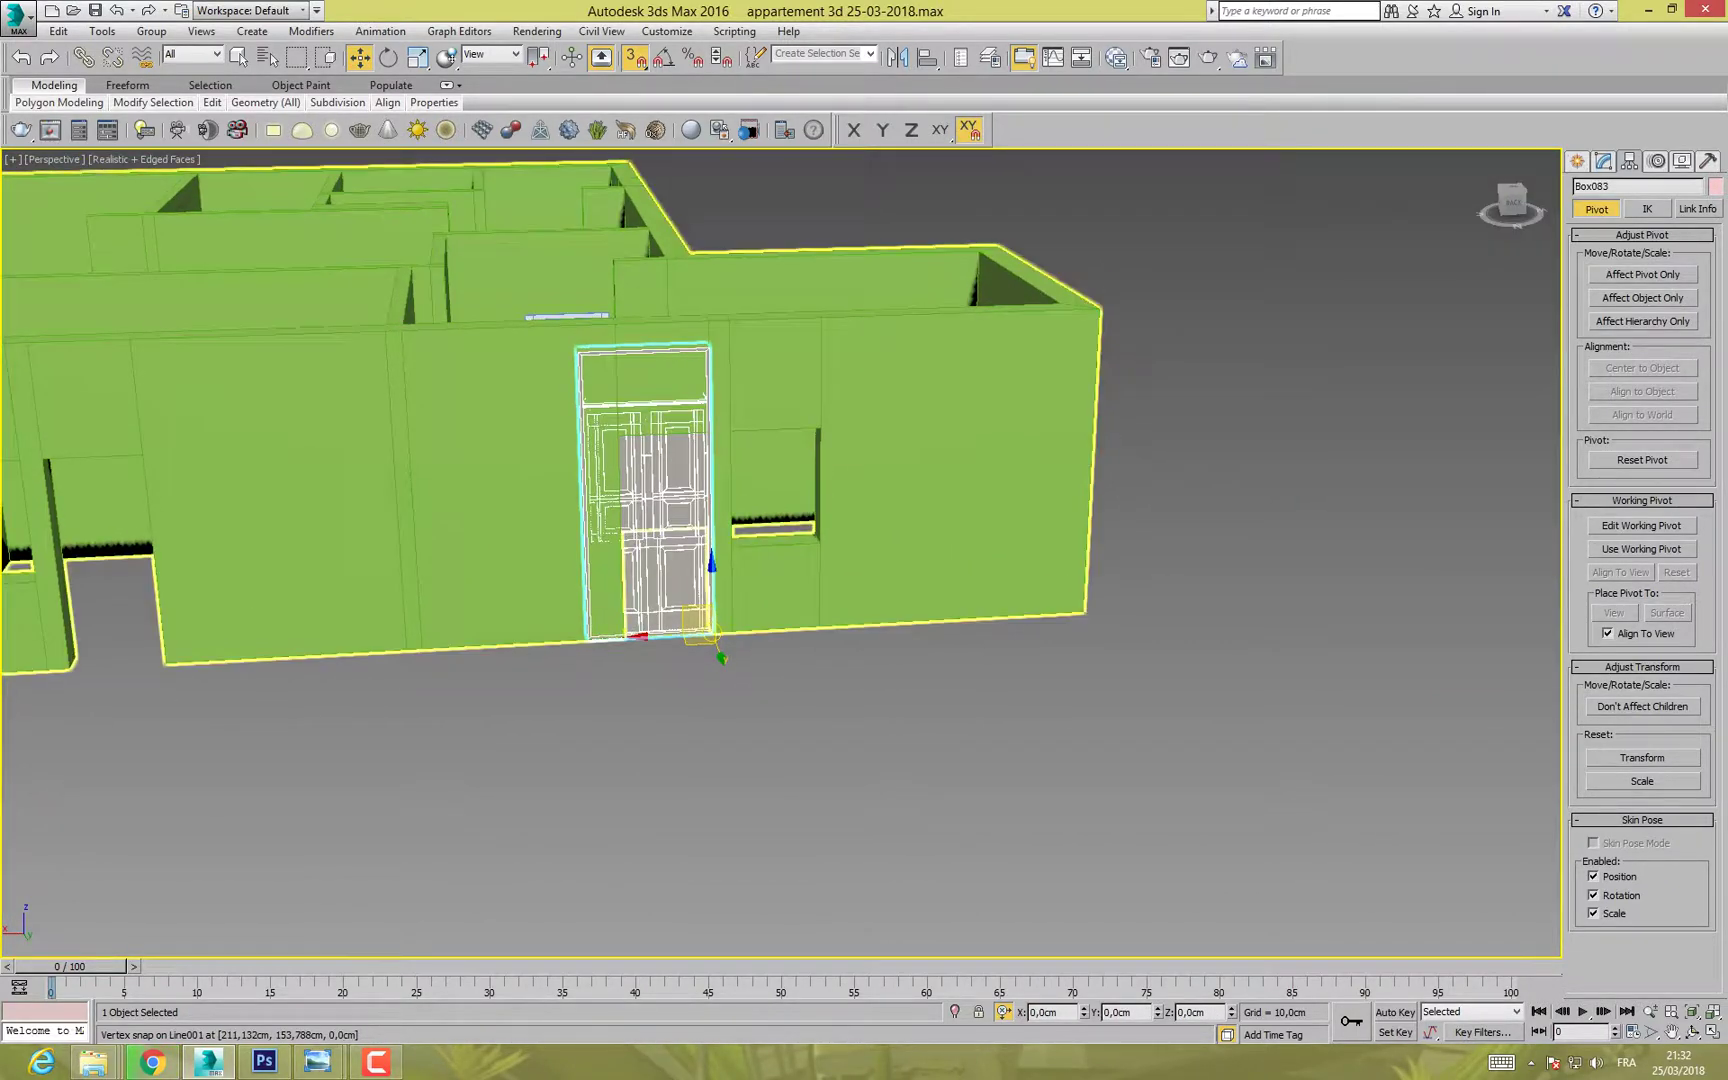
Step: Scale the tall door uniformly to 71.721 percent with the Scale Transform Type-In so it fits the doorway
key(r)
key(F12)
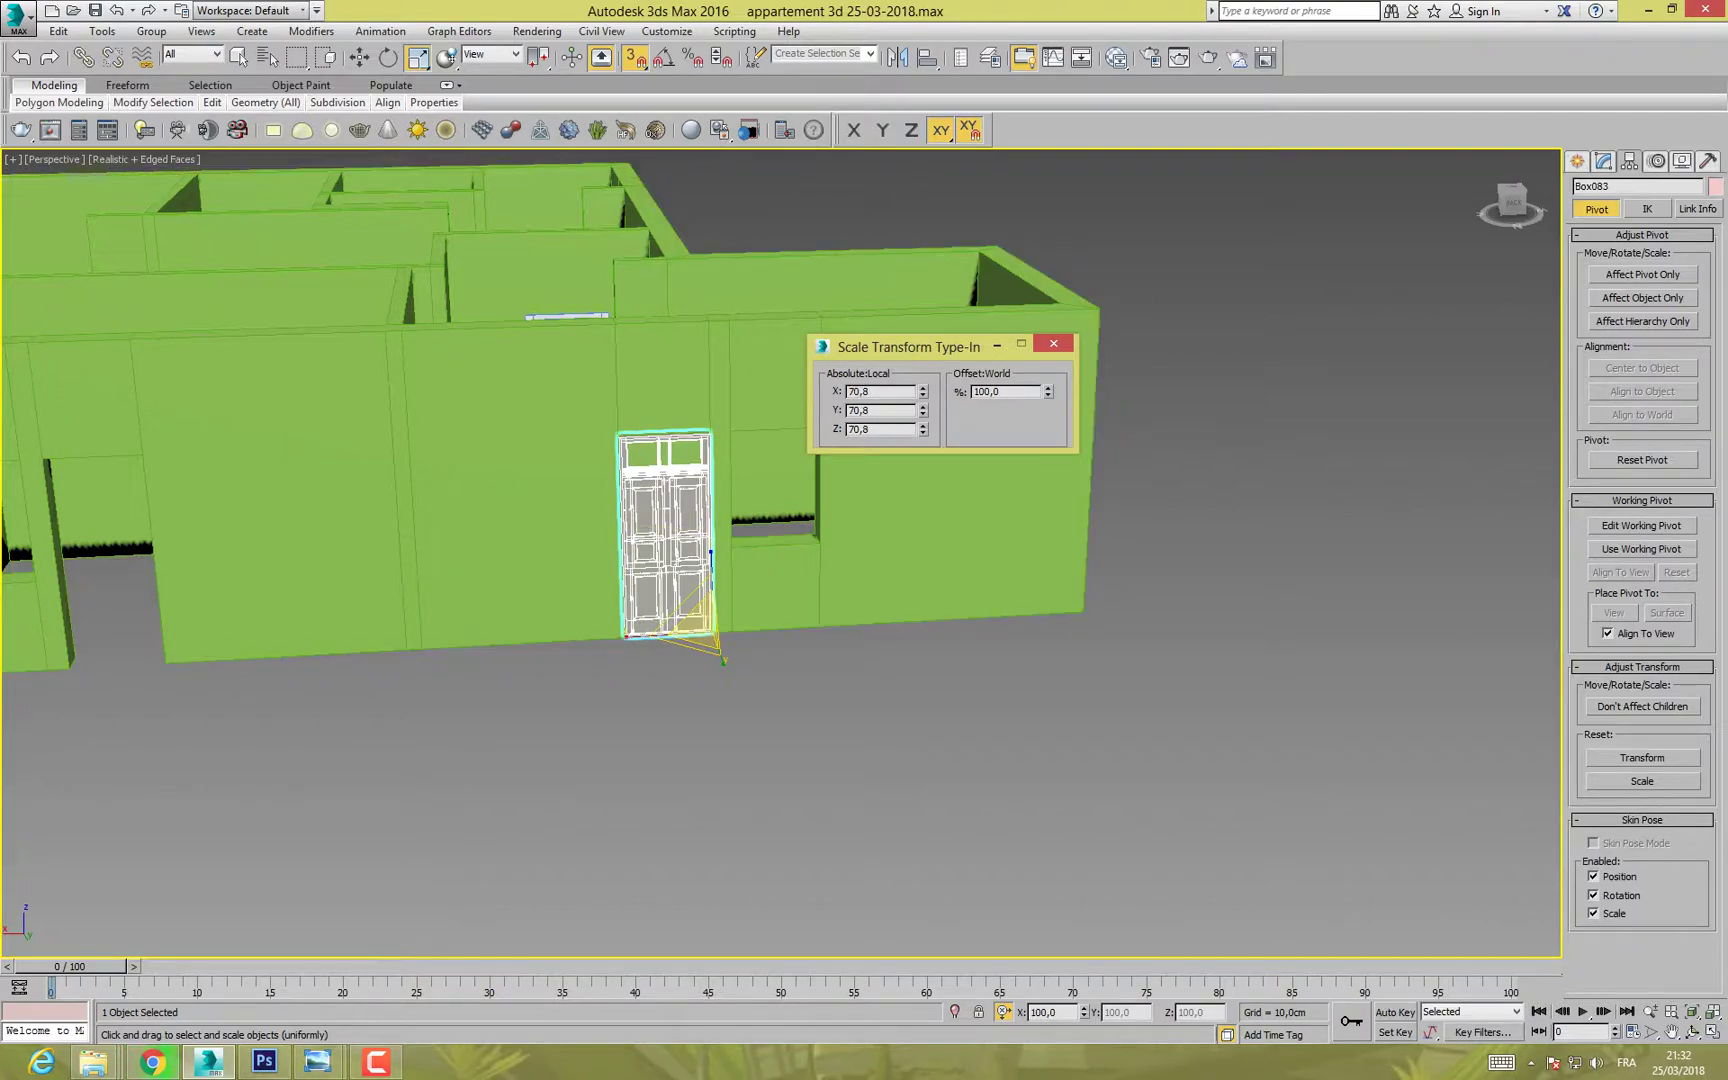
scroll(715, 470, up, 10)
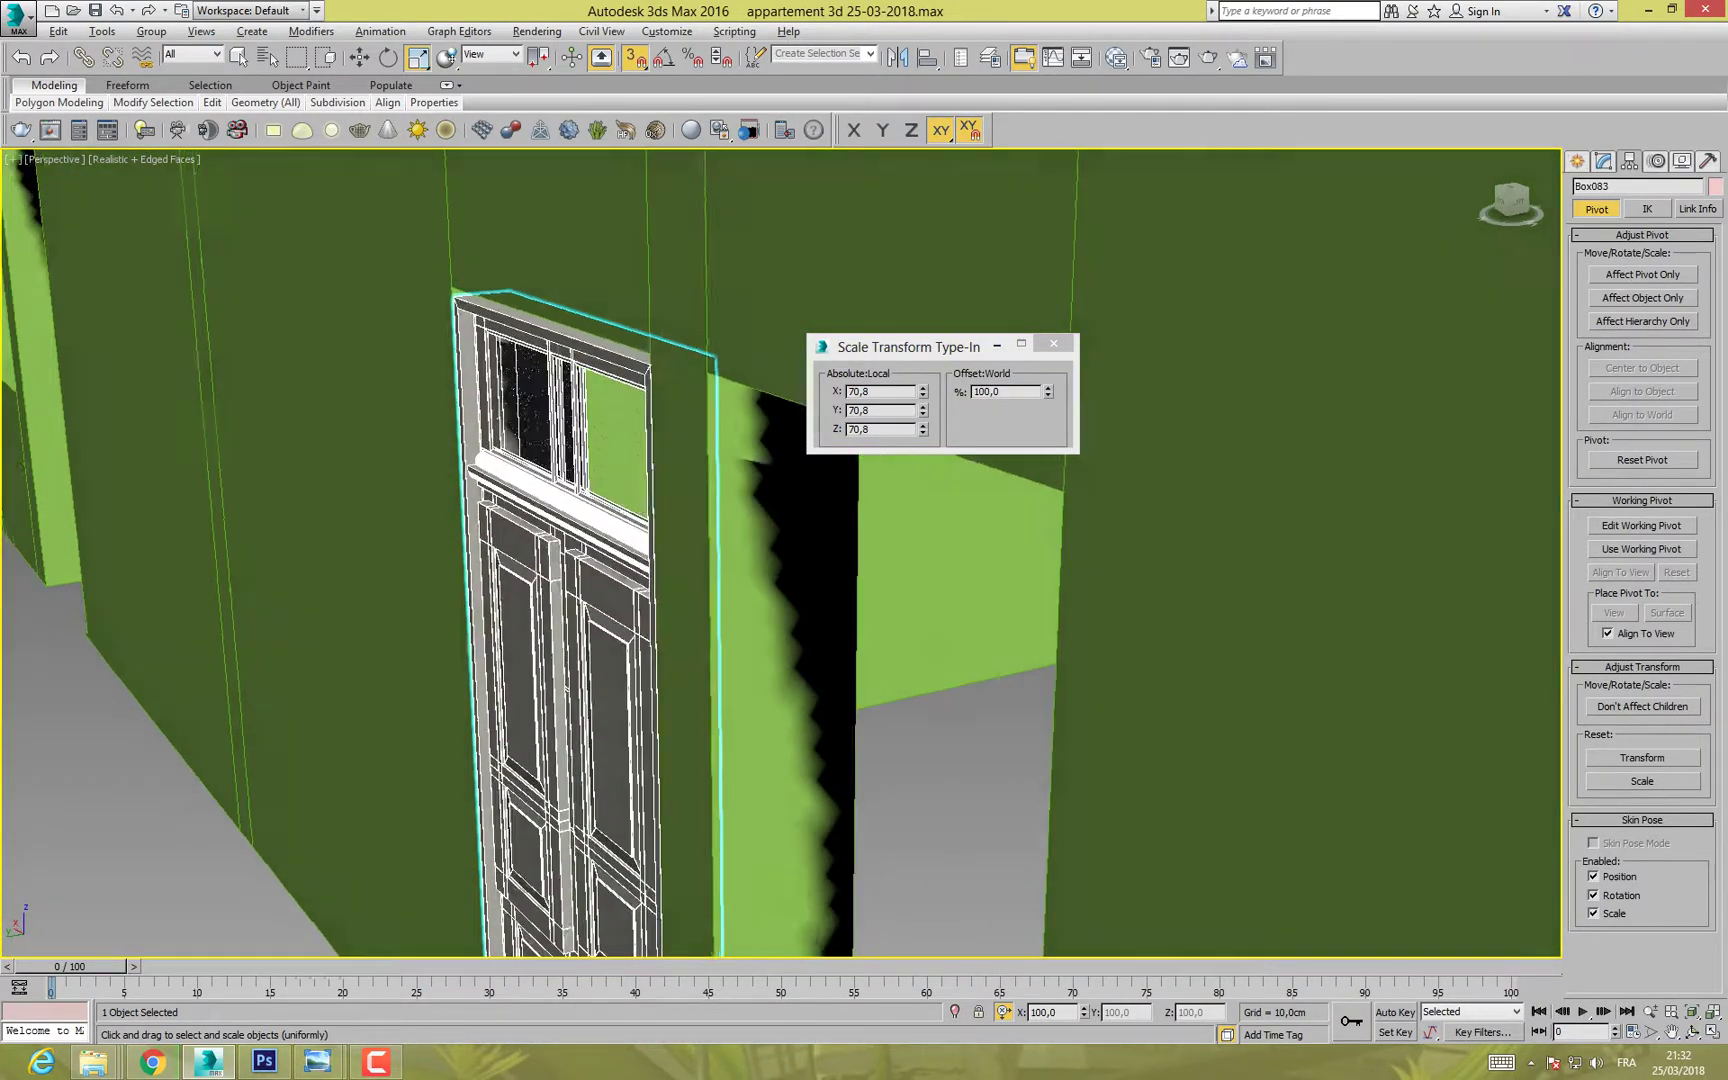
alt+middle_drag(715, 470, 580, 462)
drag(1048, 391, 1048, 377)
alt+middle_drag(850, 540, 469, 306)
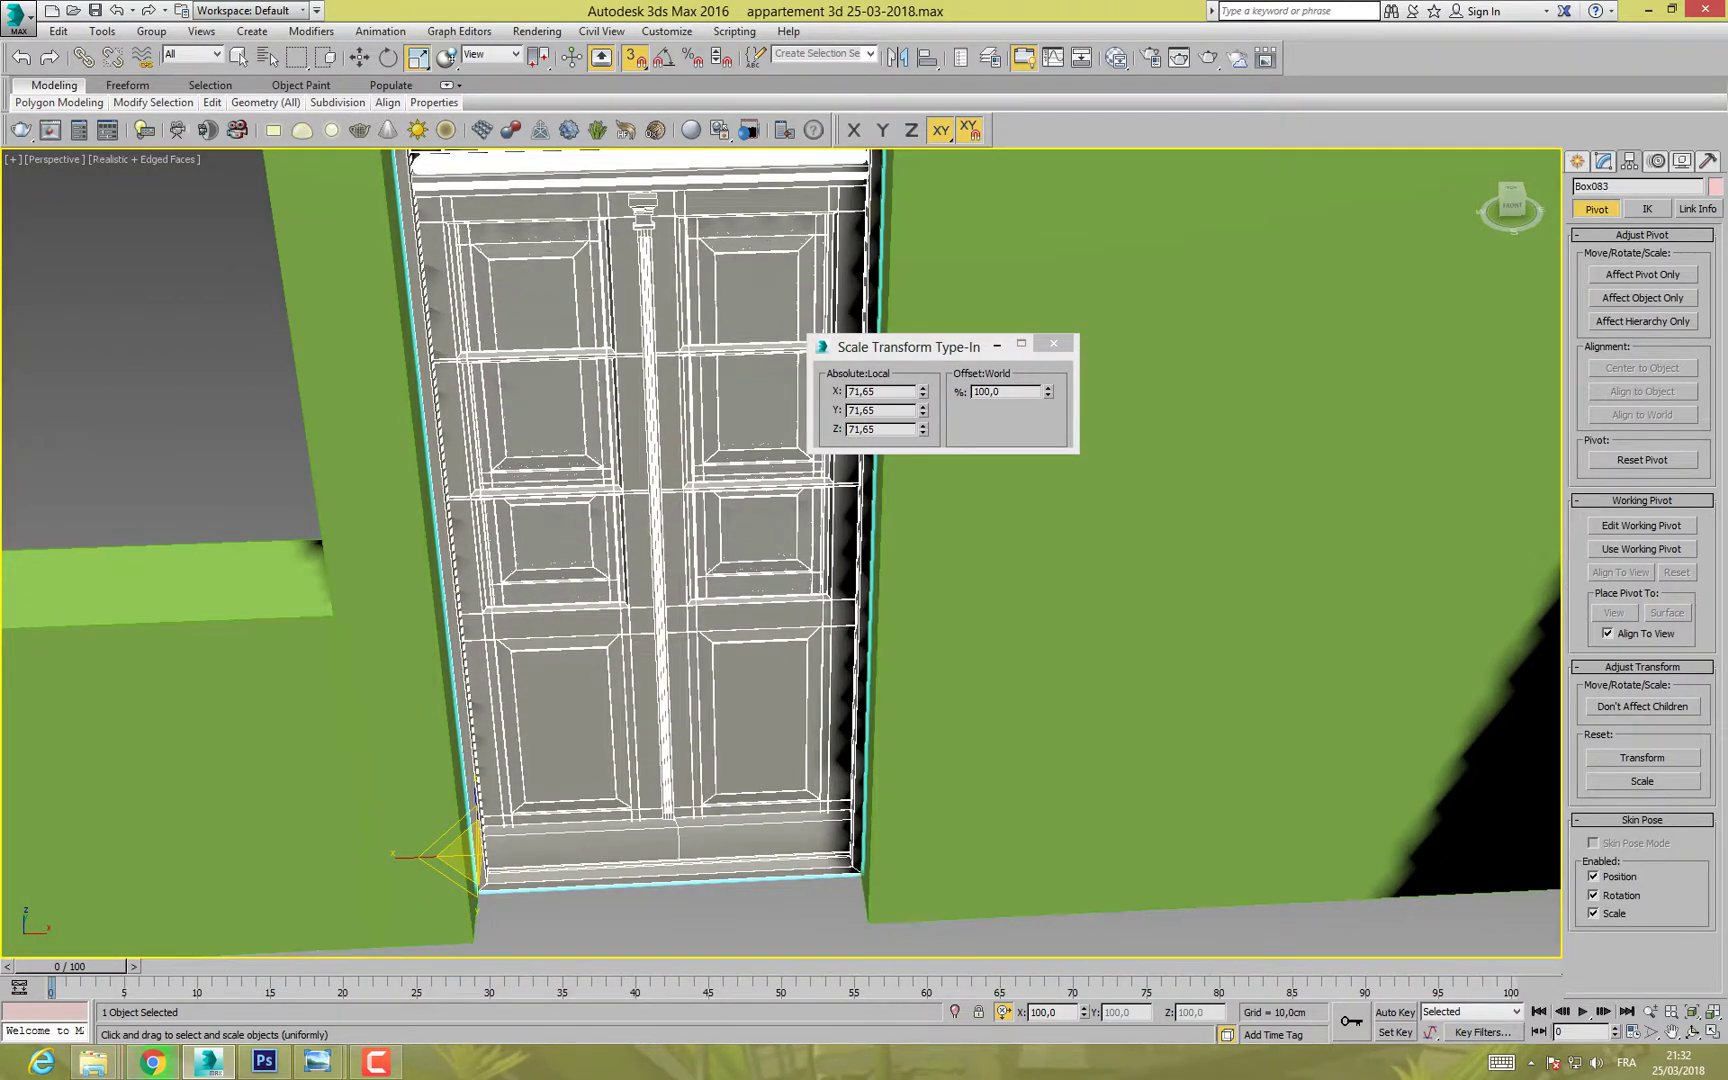
click(1048, 388)
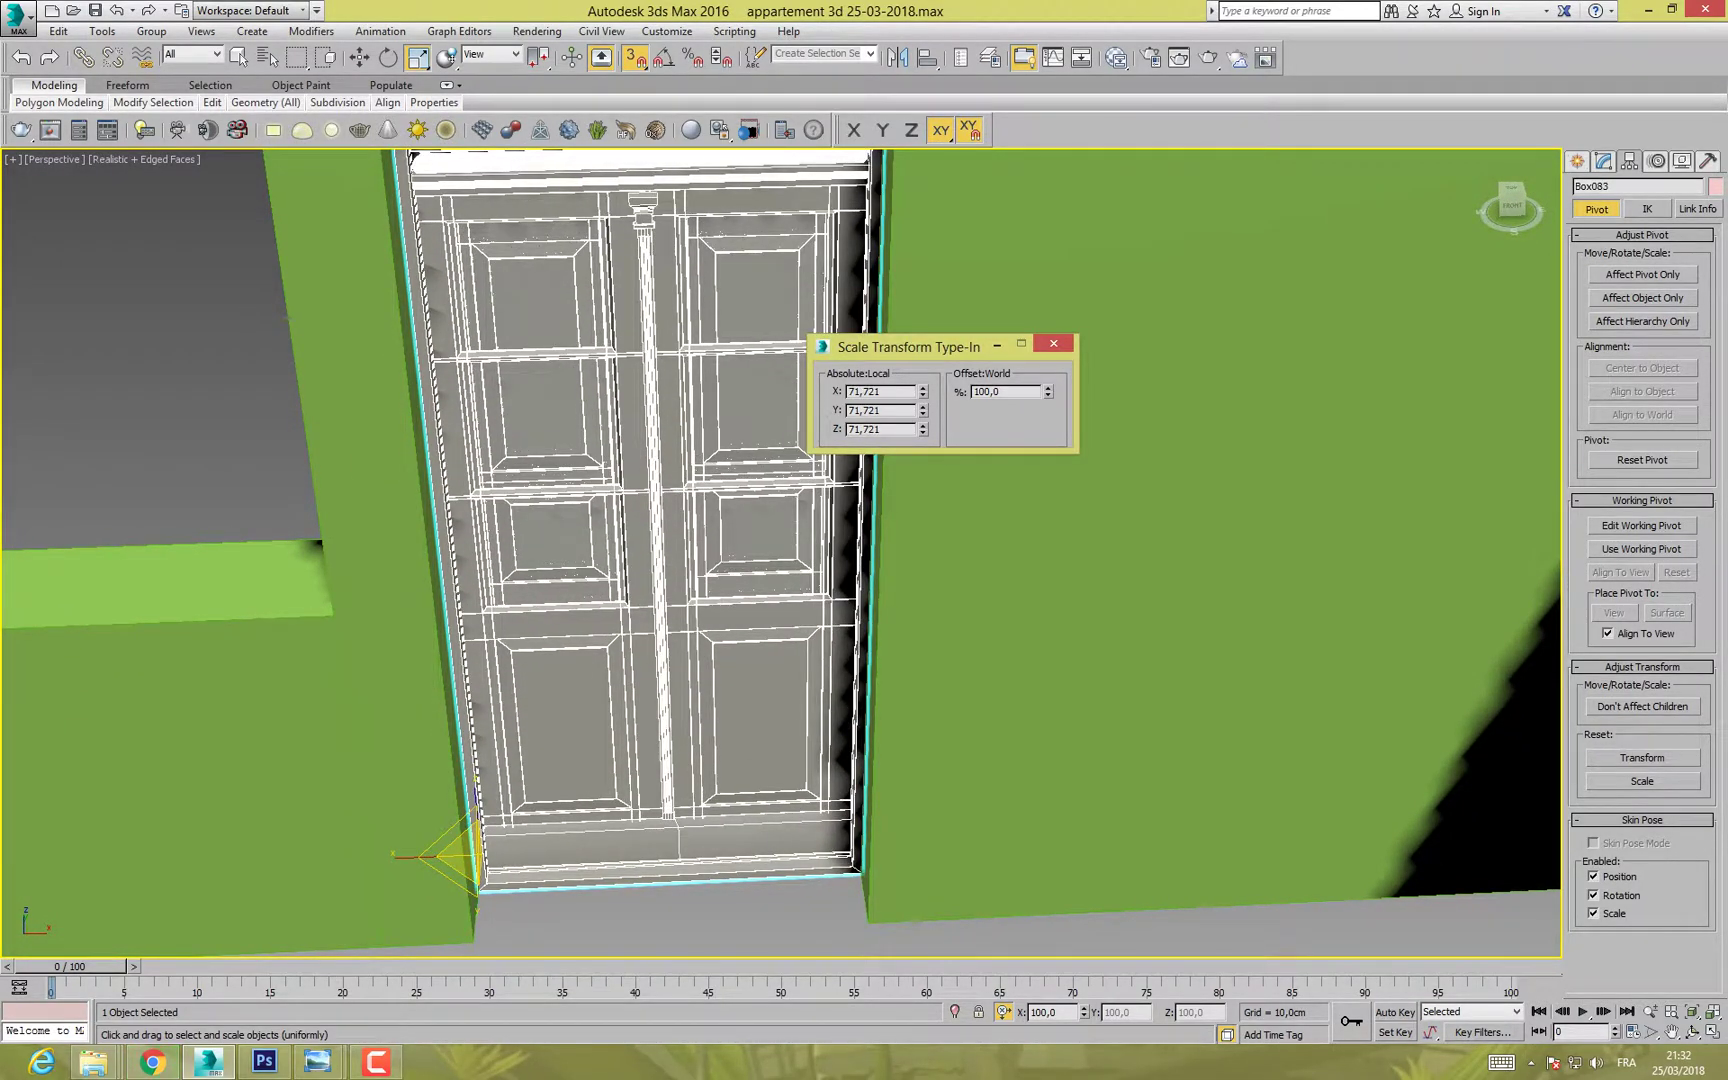
Step: Snap the selected side vertices of the tall door's frame, opposite the pivot, onto the doorway's edge along the X axis
scroll(470, 600, down, 5)
key(alt+w)
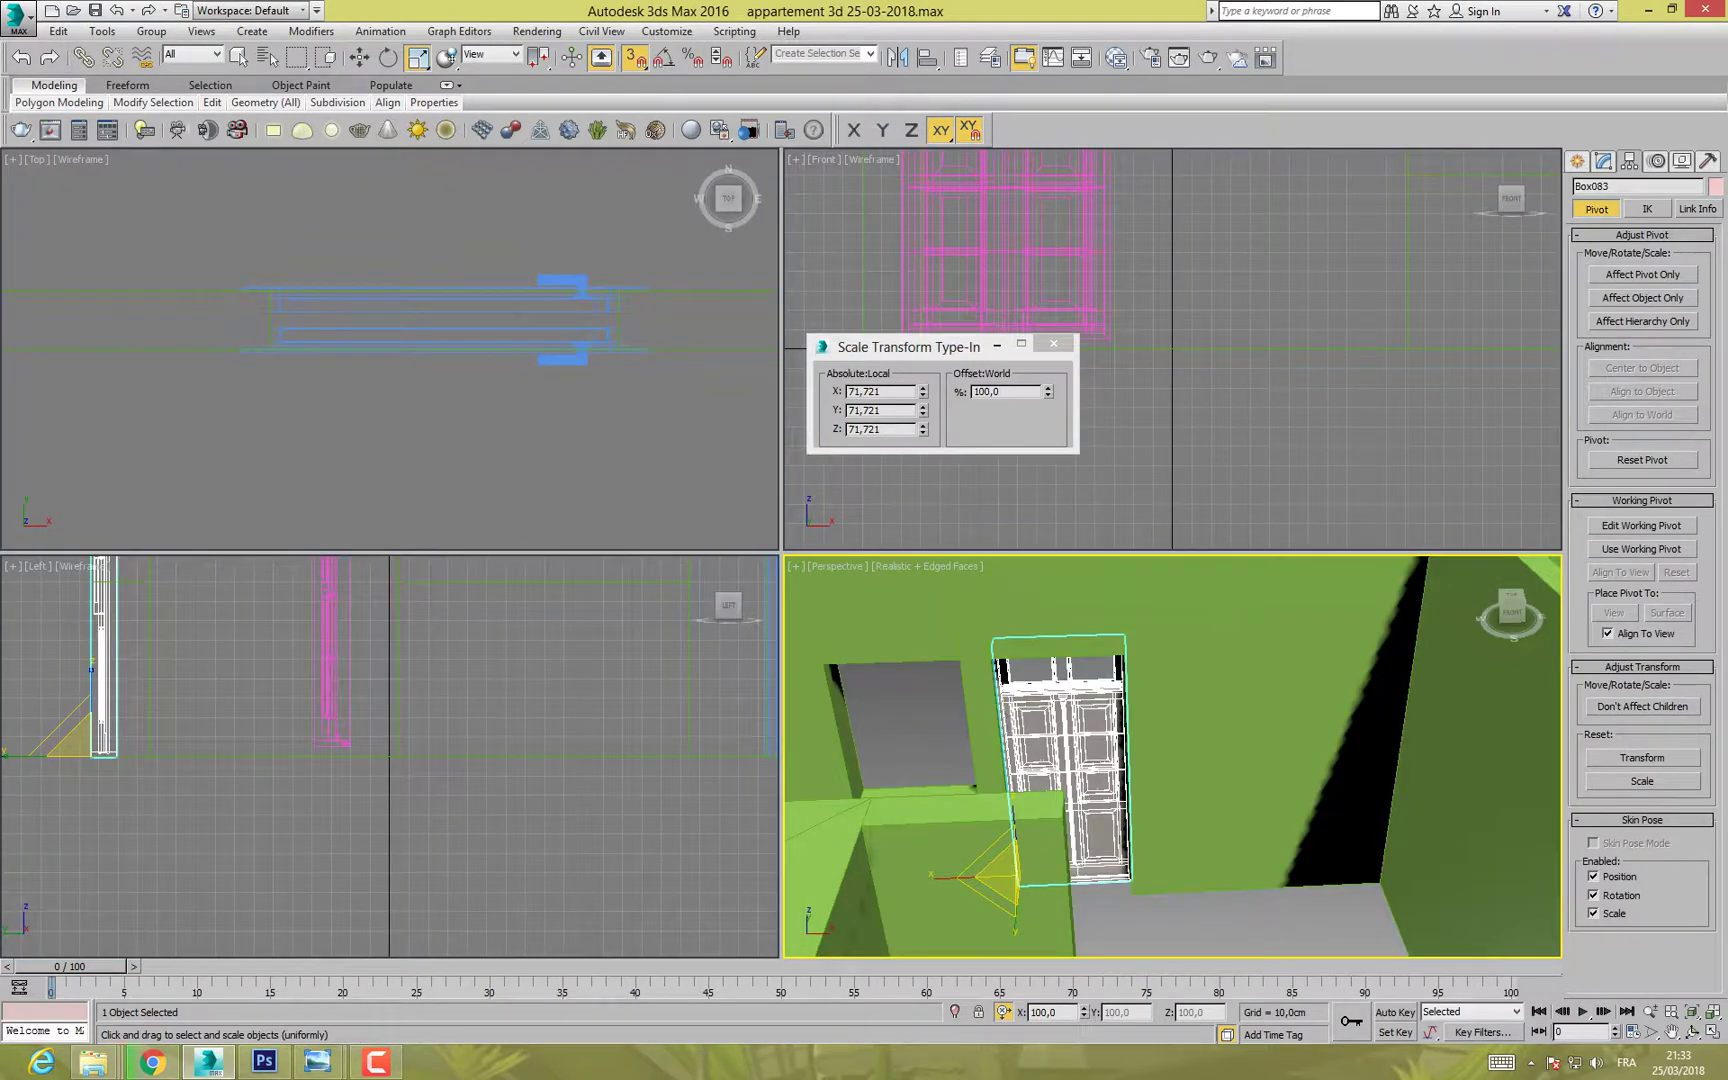
right_click(558, 425)
key(alt+w)
scroll(555, 578, down, 4)
key(z)
middle_drag(558, 560, 553, 586)
middle_drag(1340, 600, 584, 561)
scroll(1000, 585, up, 2)
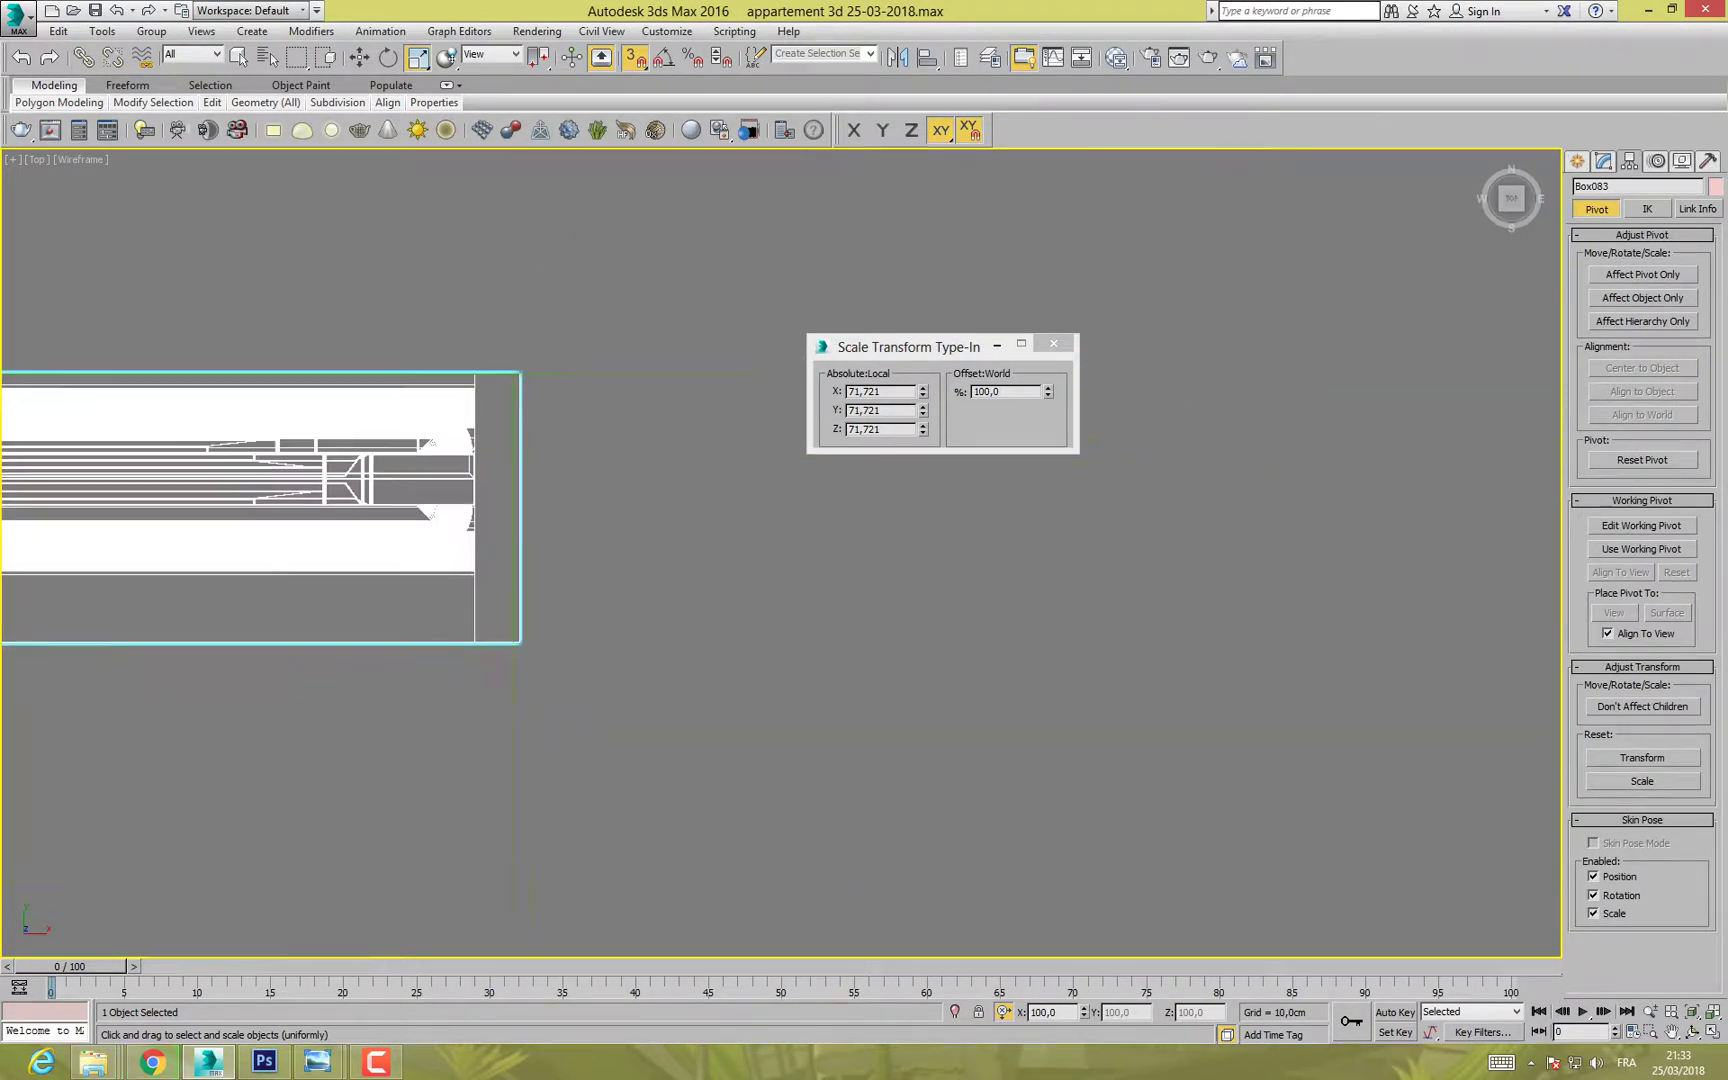
scroll(490, 620, up, 2)
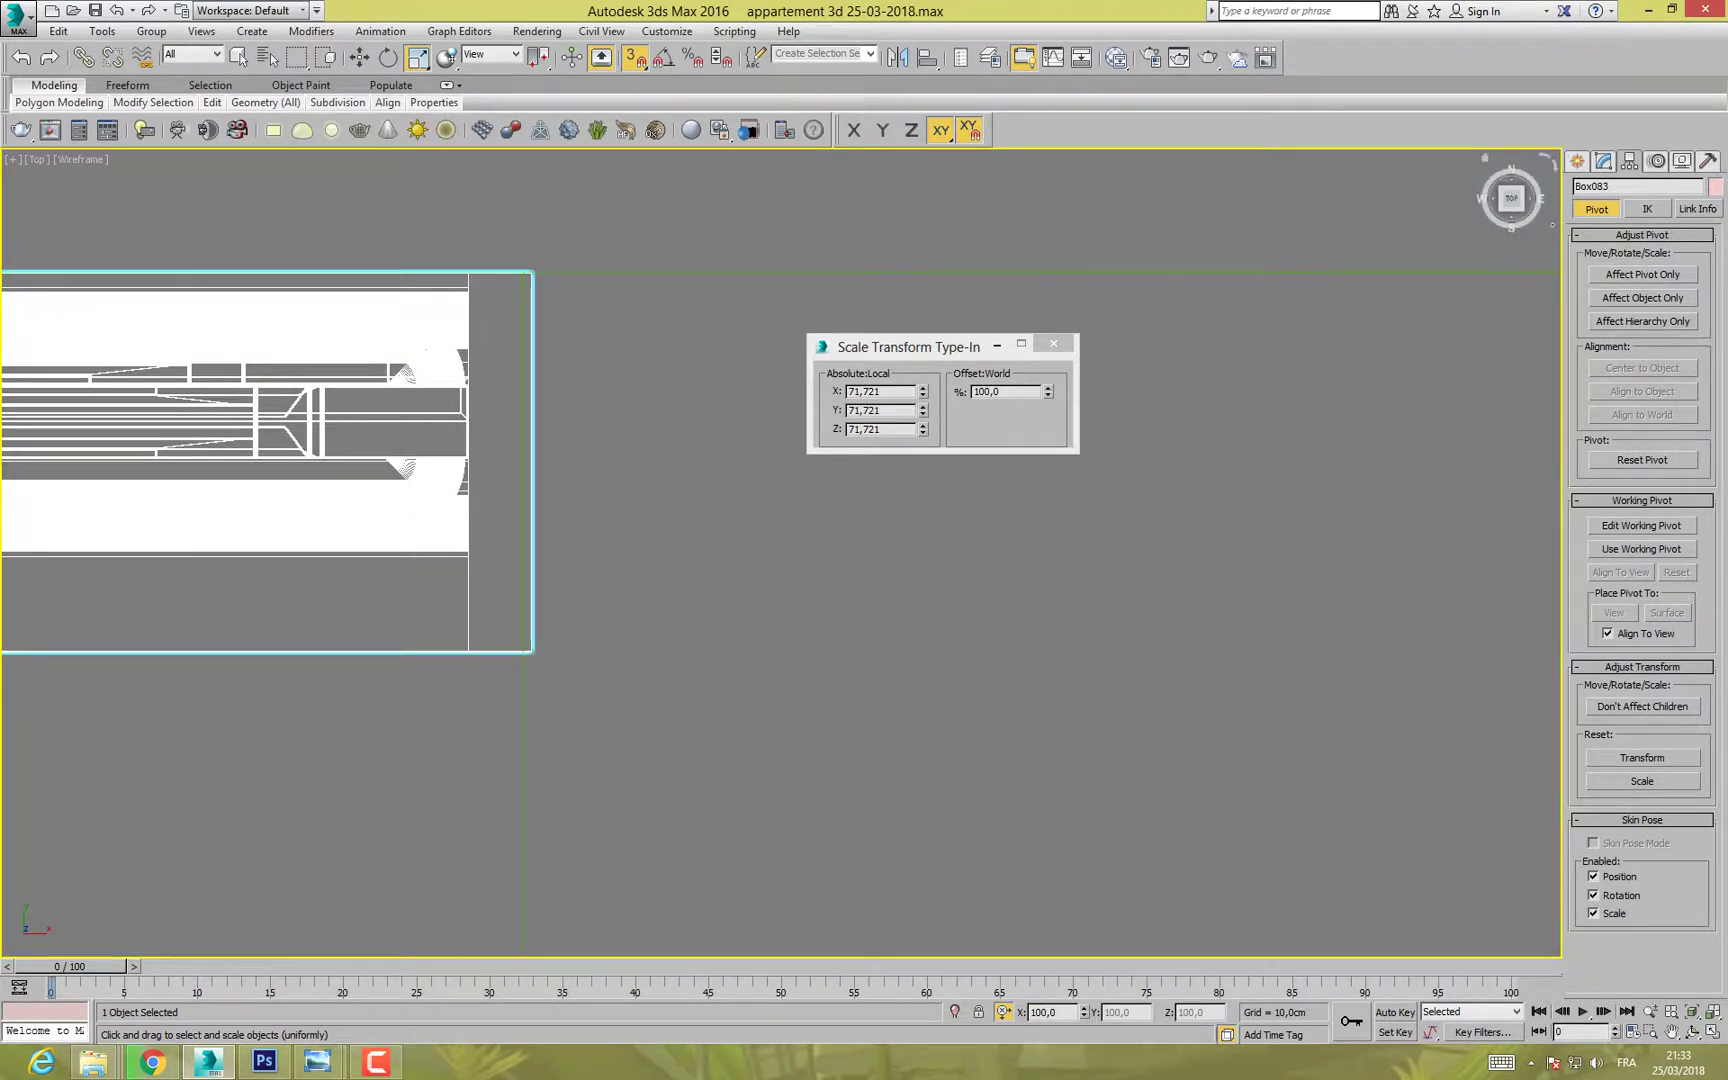
key(1)
key(1)
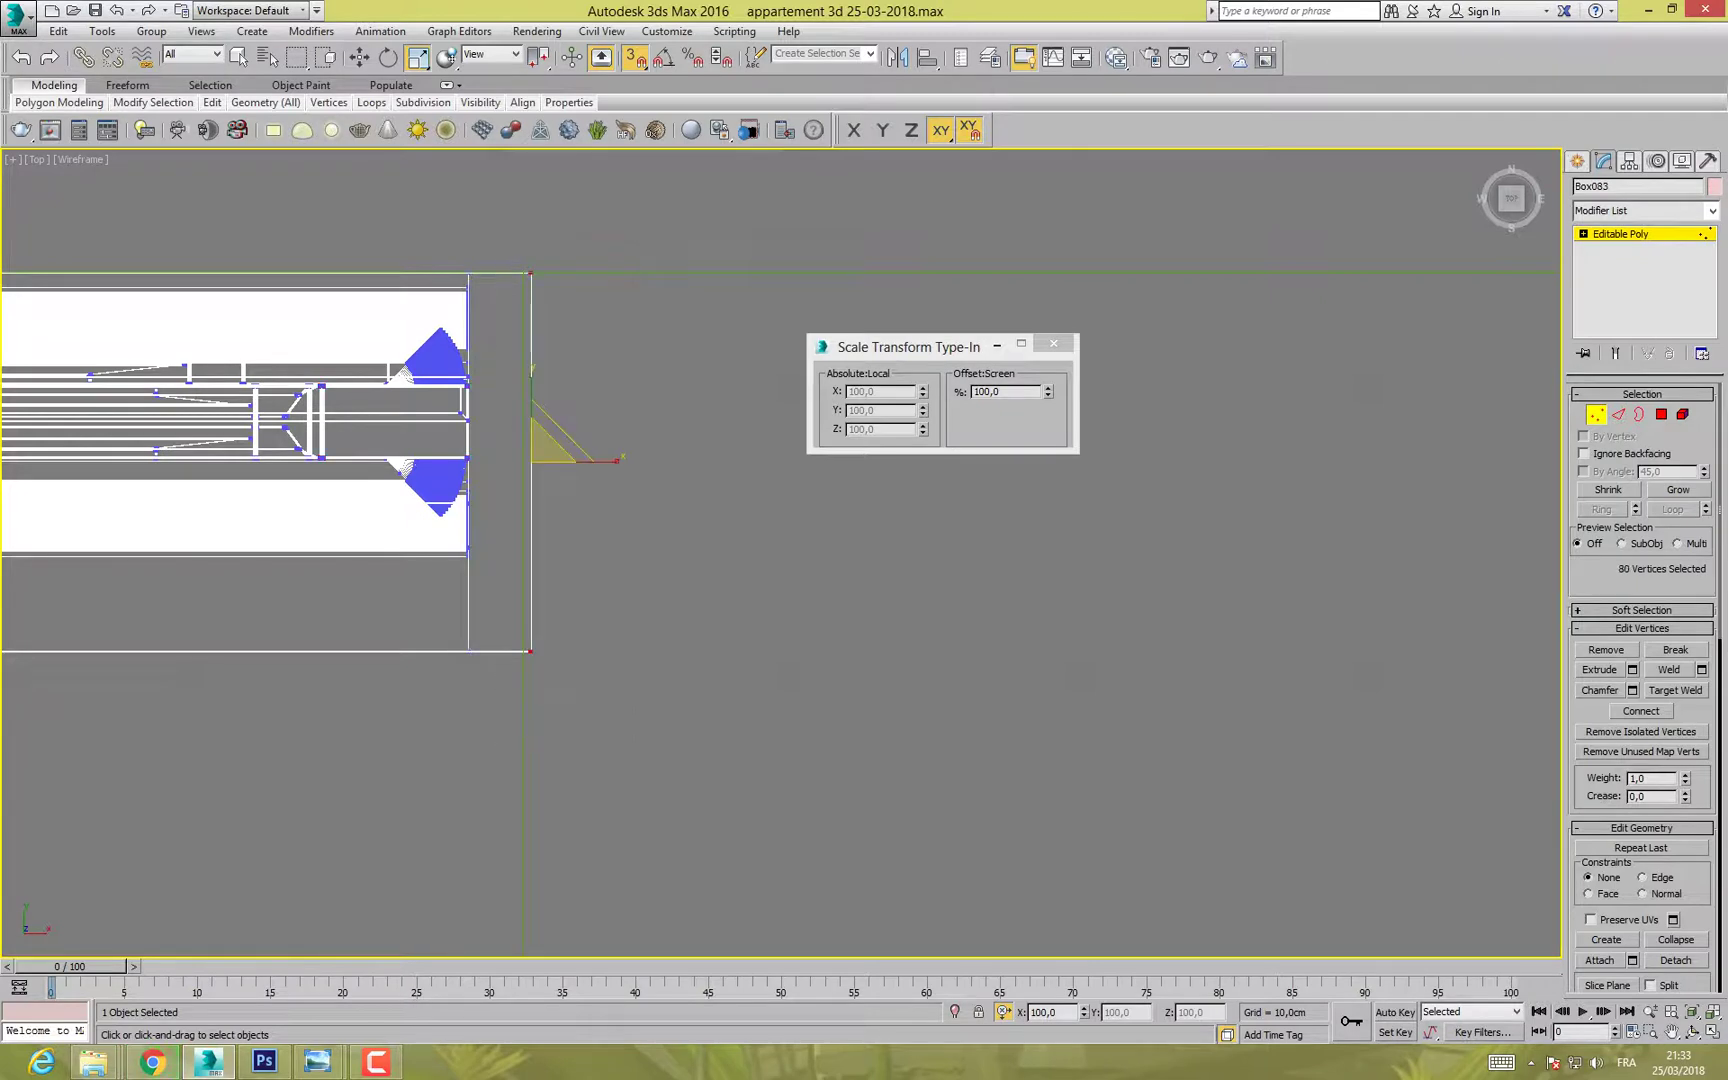
key(w)
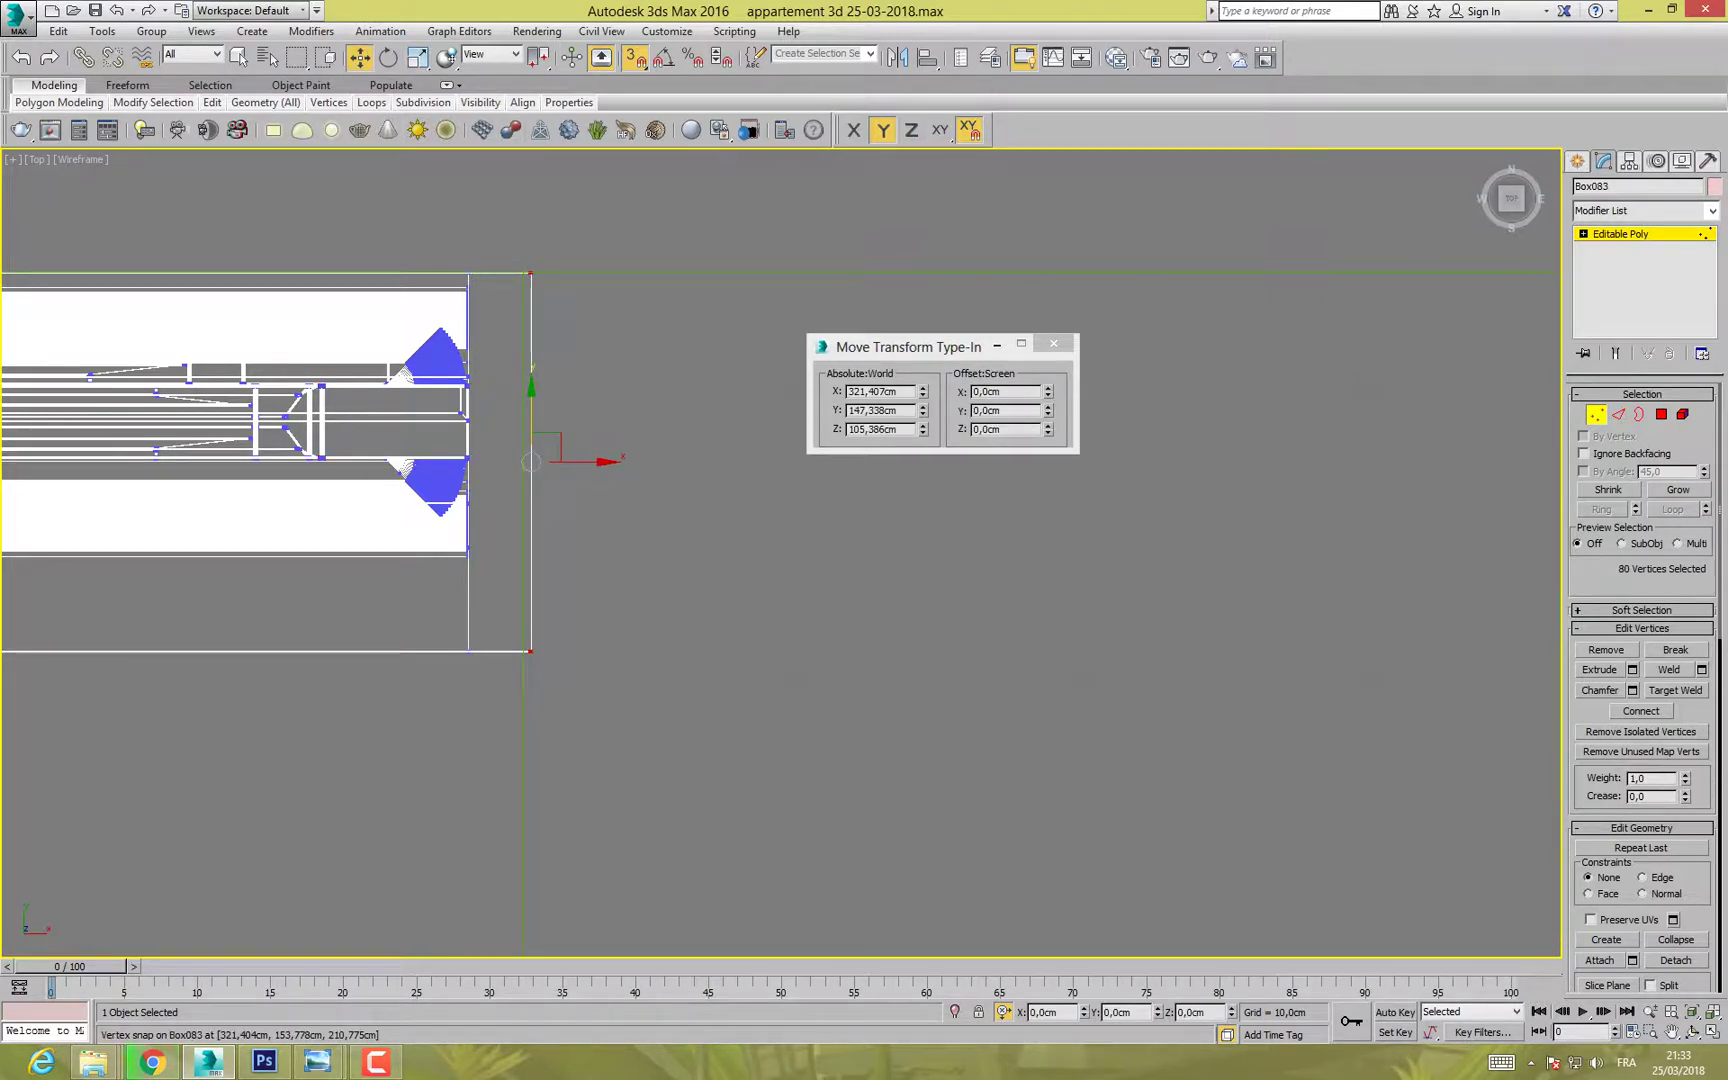
drag(523, 273, 523, 273)
middle_drag(669, 456, 745, 461)
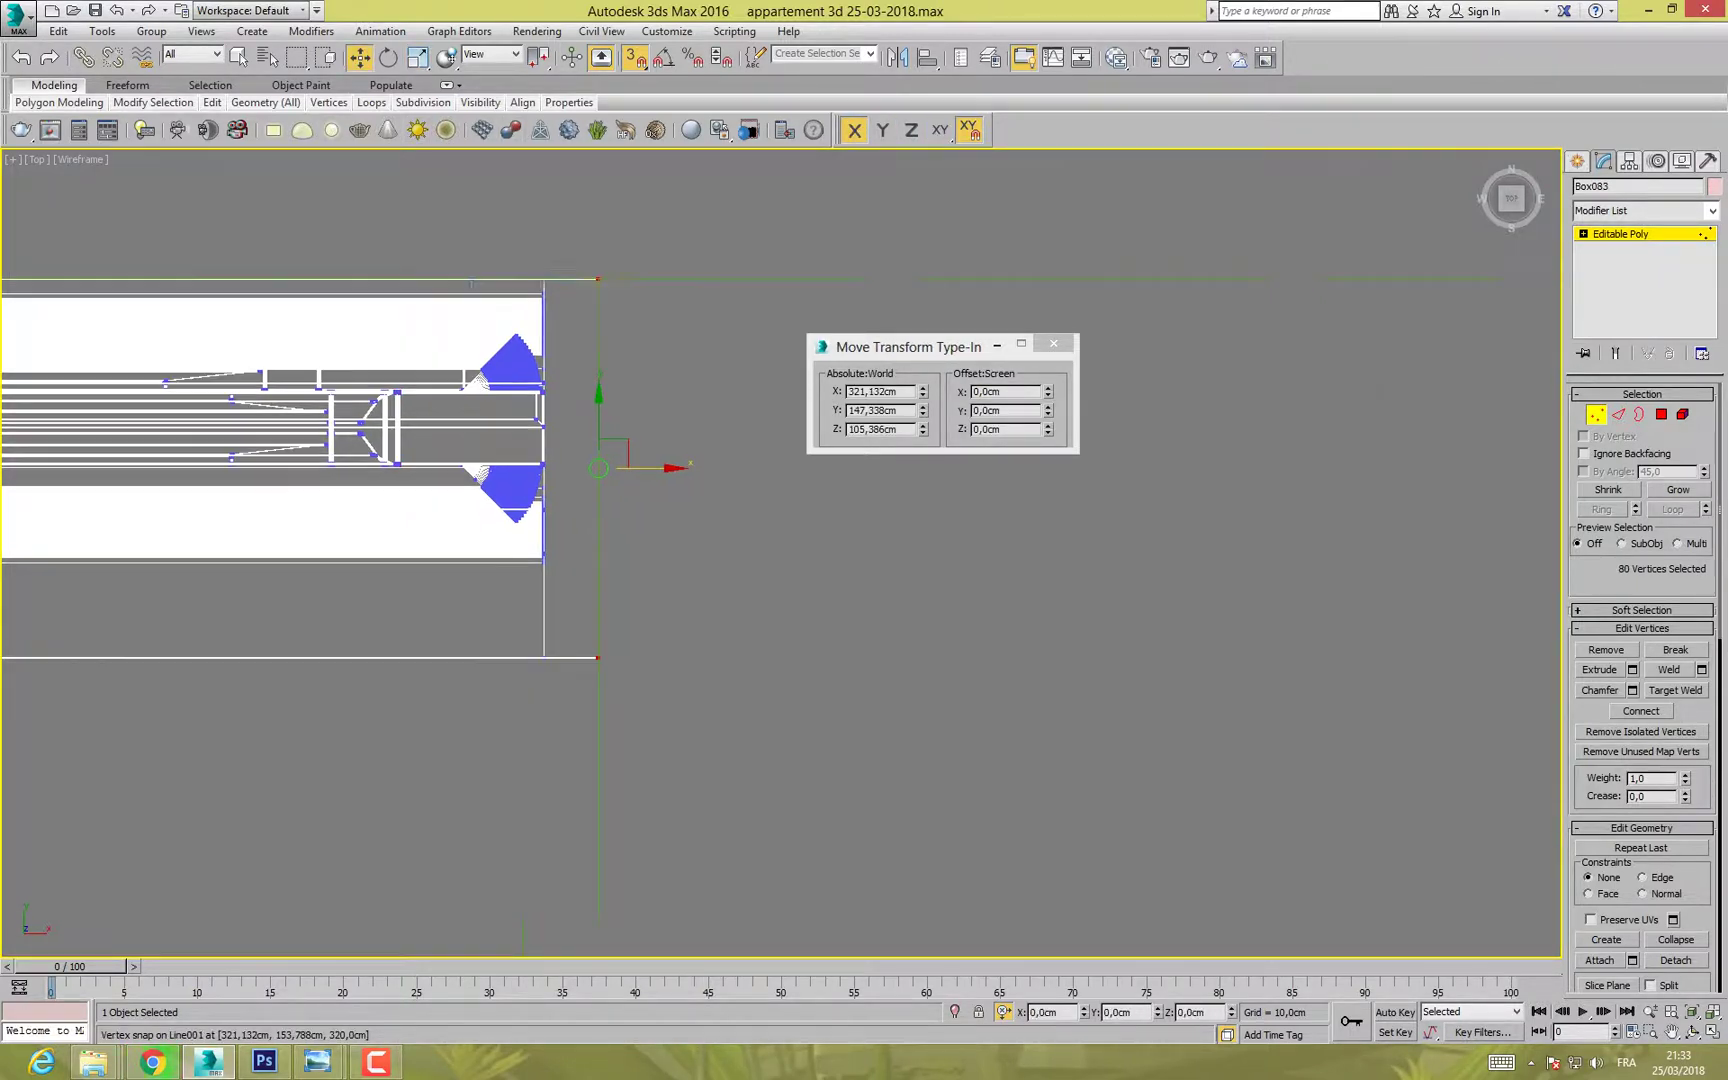
scroll(745, 461, down, 5)
middle_drag(106, 474, 166, 477)
scroll(480, 503, up, 2)
scroll(414, 491, up, 1)
scroll(165, 477, down, 3)
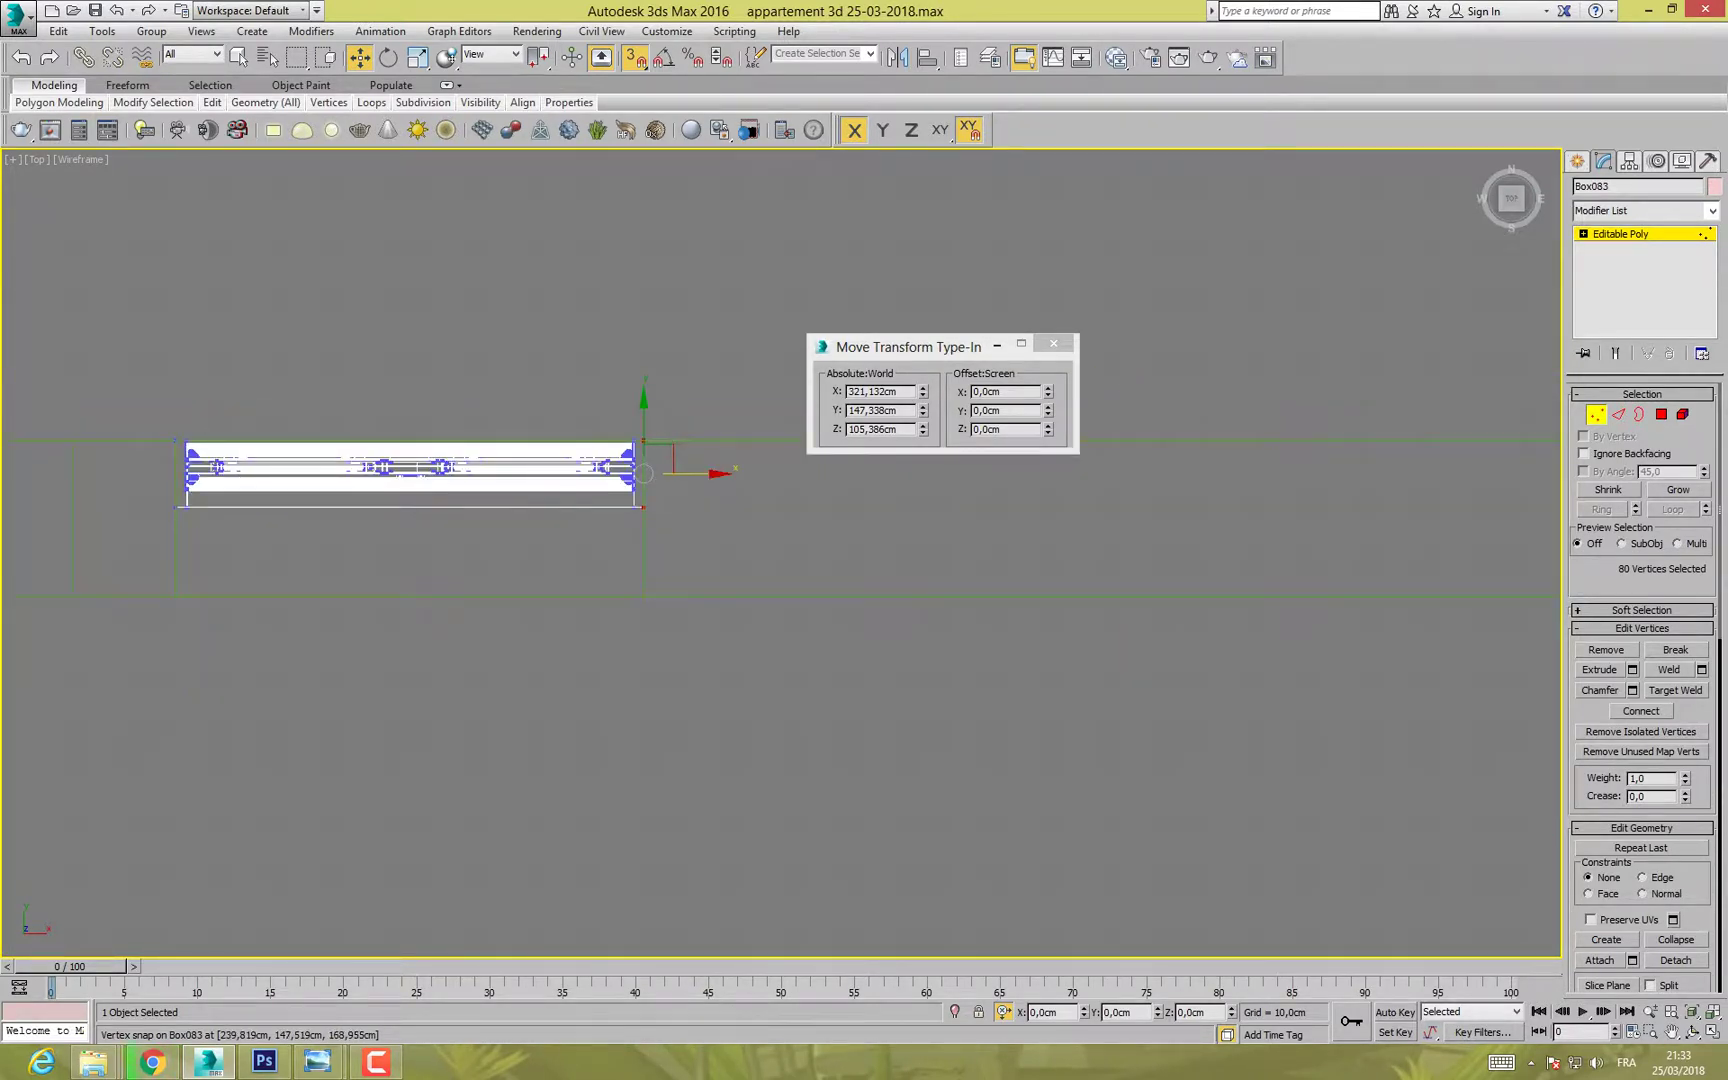
key(1)
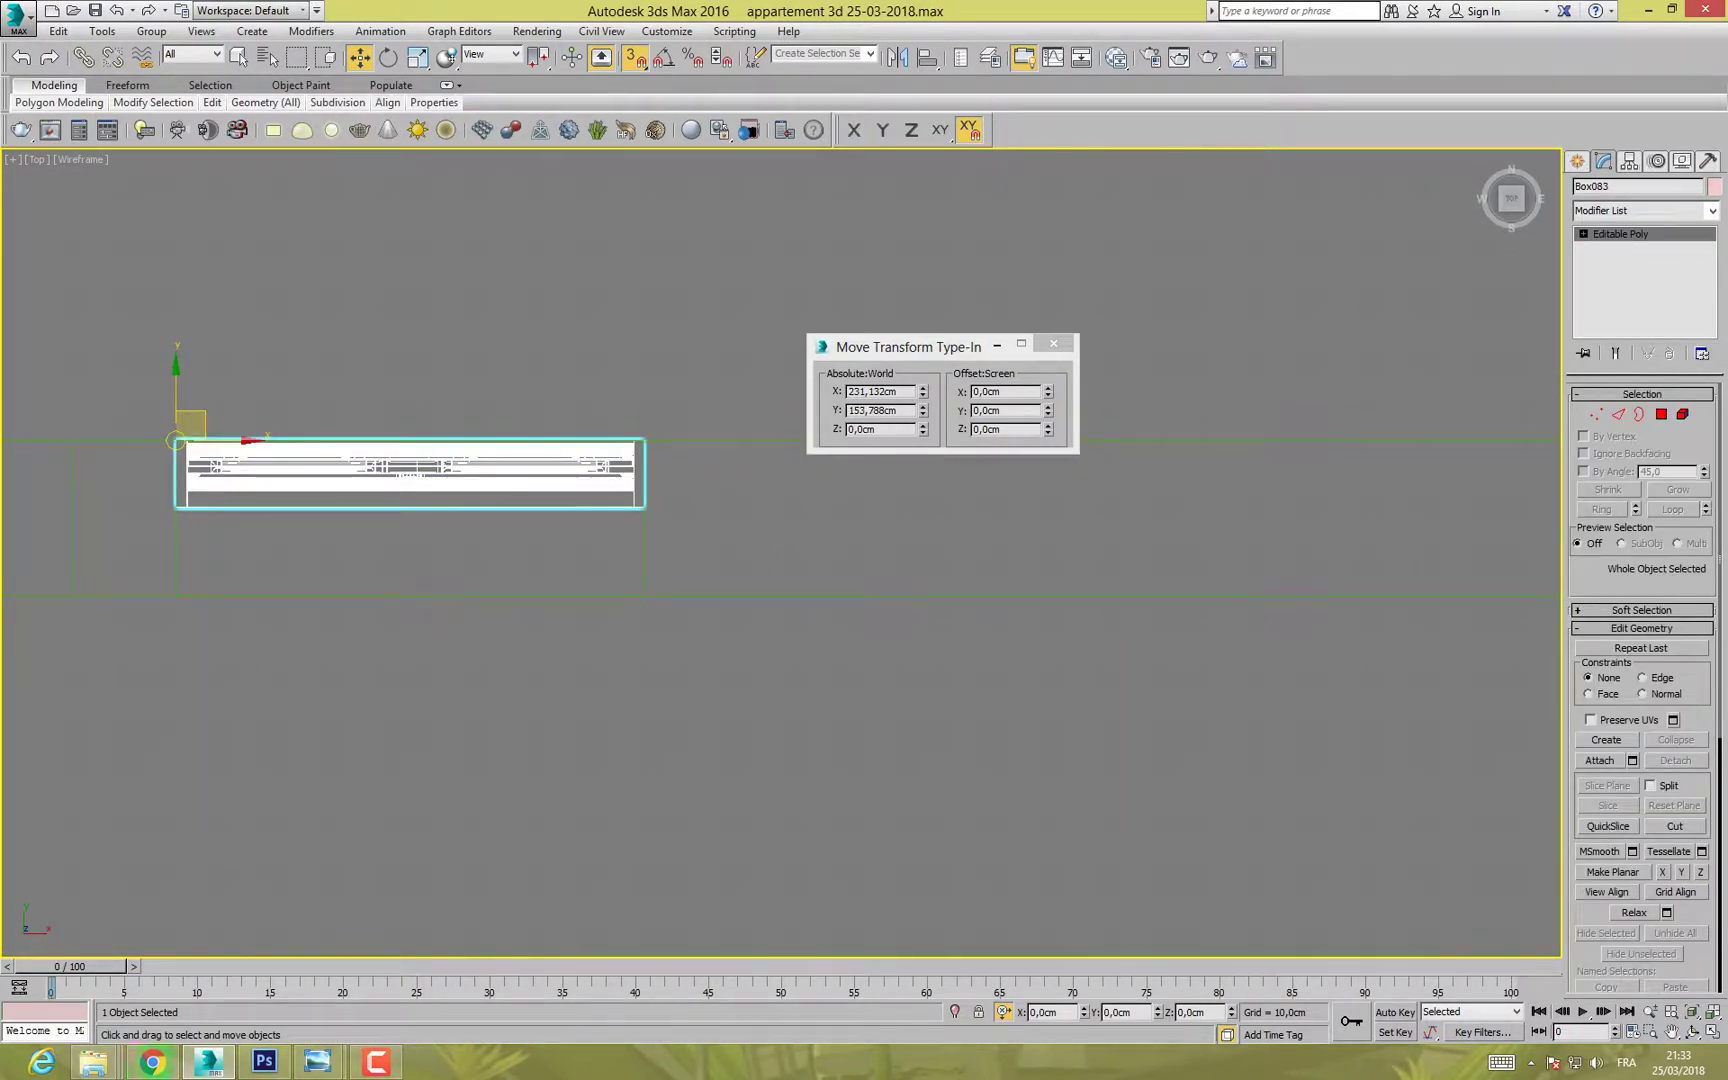
Step: Move the tall door about 10.8 cm into the wall thickness along the Y axis and check its fit in the doorway
drag(176, 388, 176, 444)
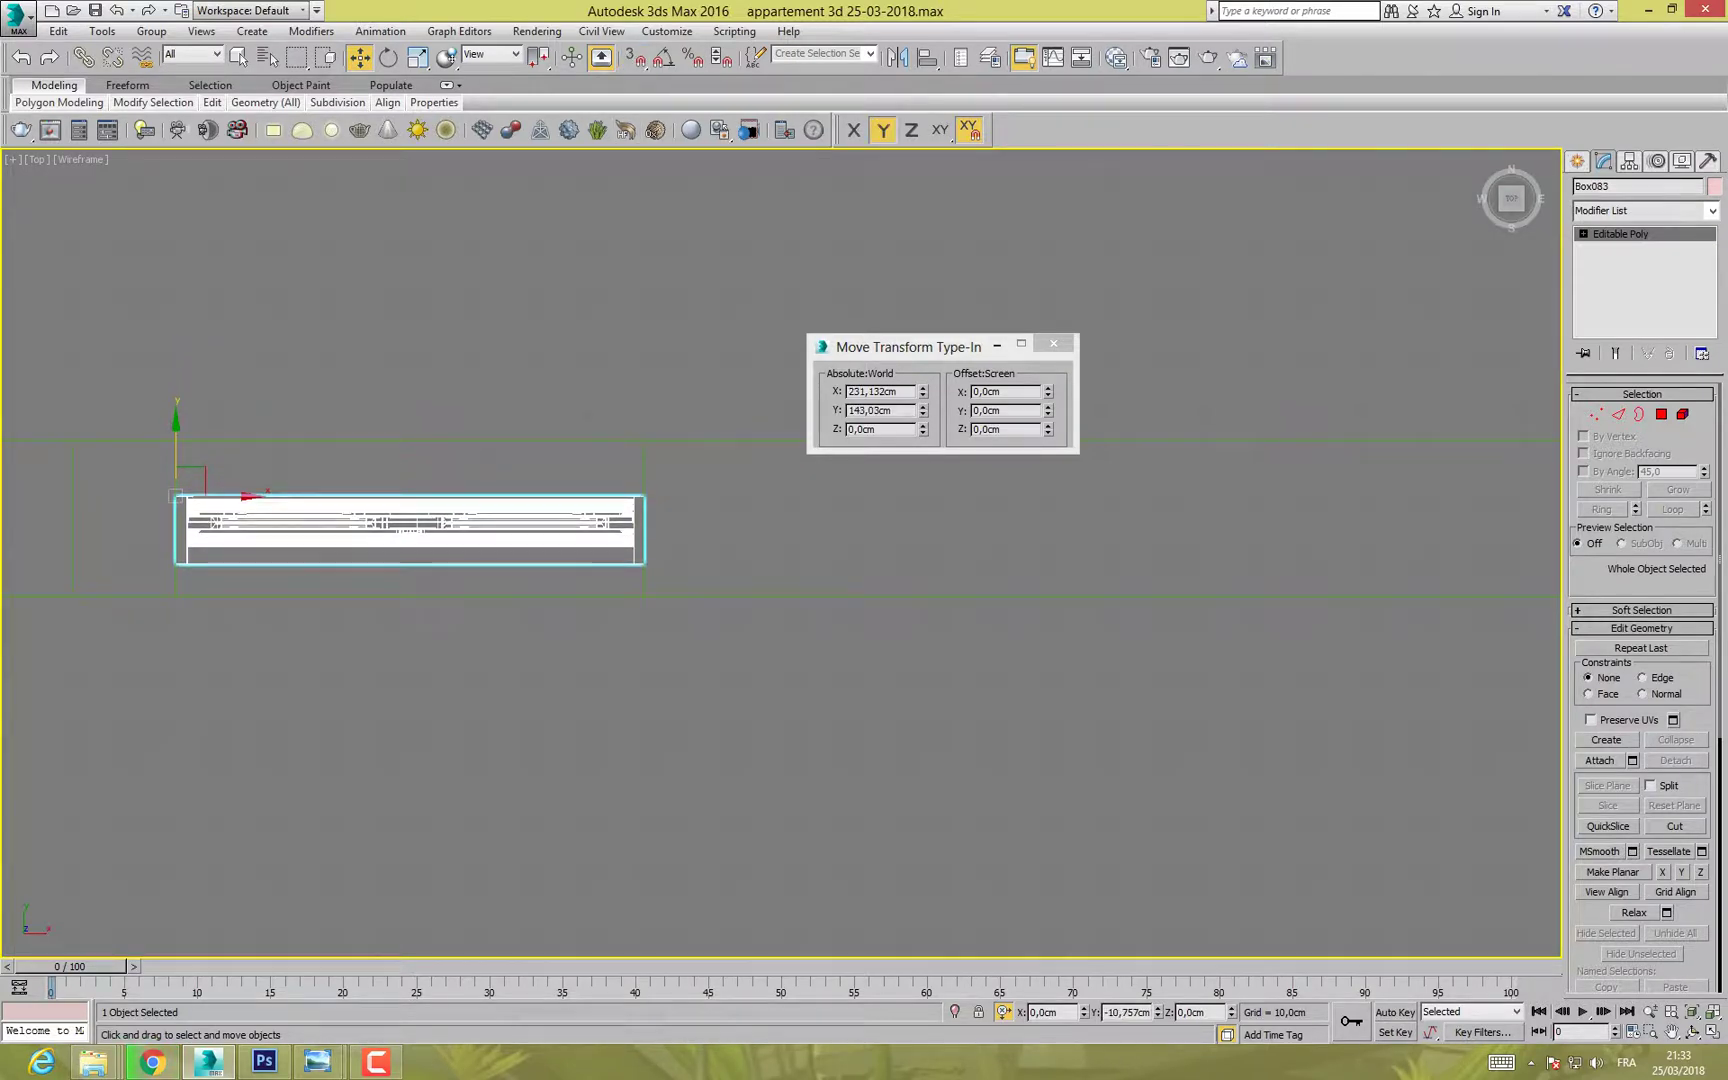
scroll(336, 356, down, 3)
key(alt+w)
middle_click(1200, 740)
key(alt+w)
alt+middle_drag(1200, 740, 1480, 745)
alt+middle_drag(600, 490, 662, 525)
scroll(662, 525, up, 3)
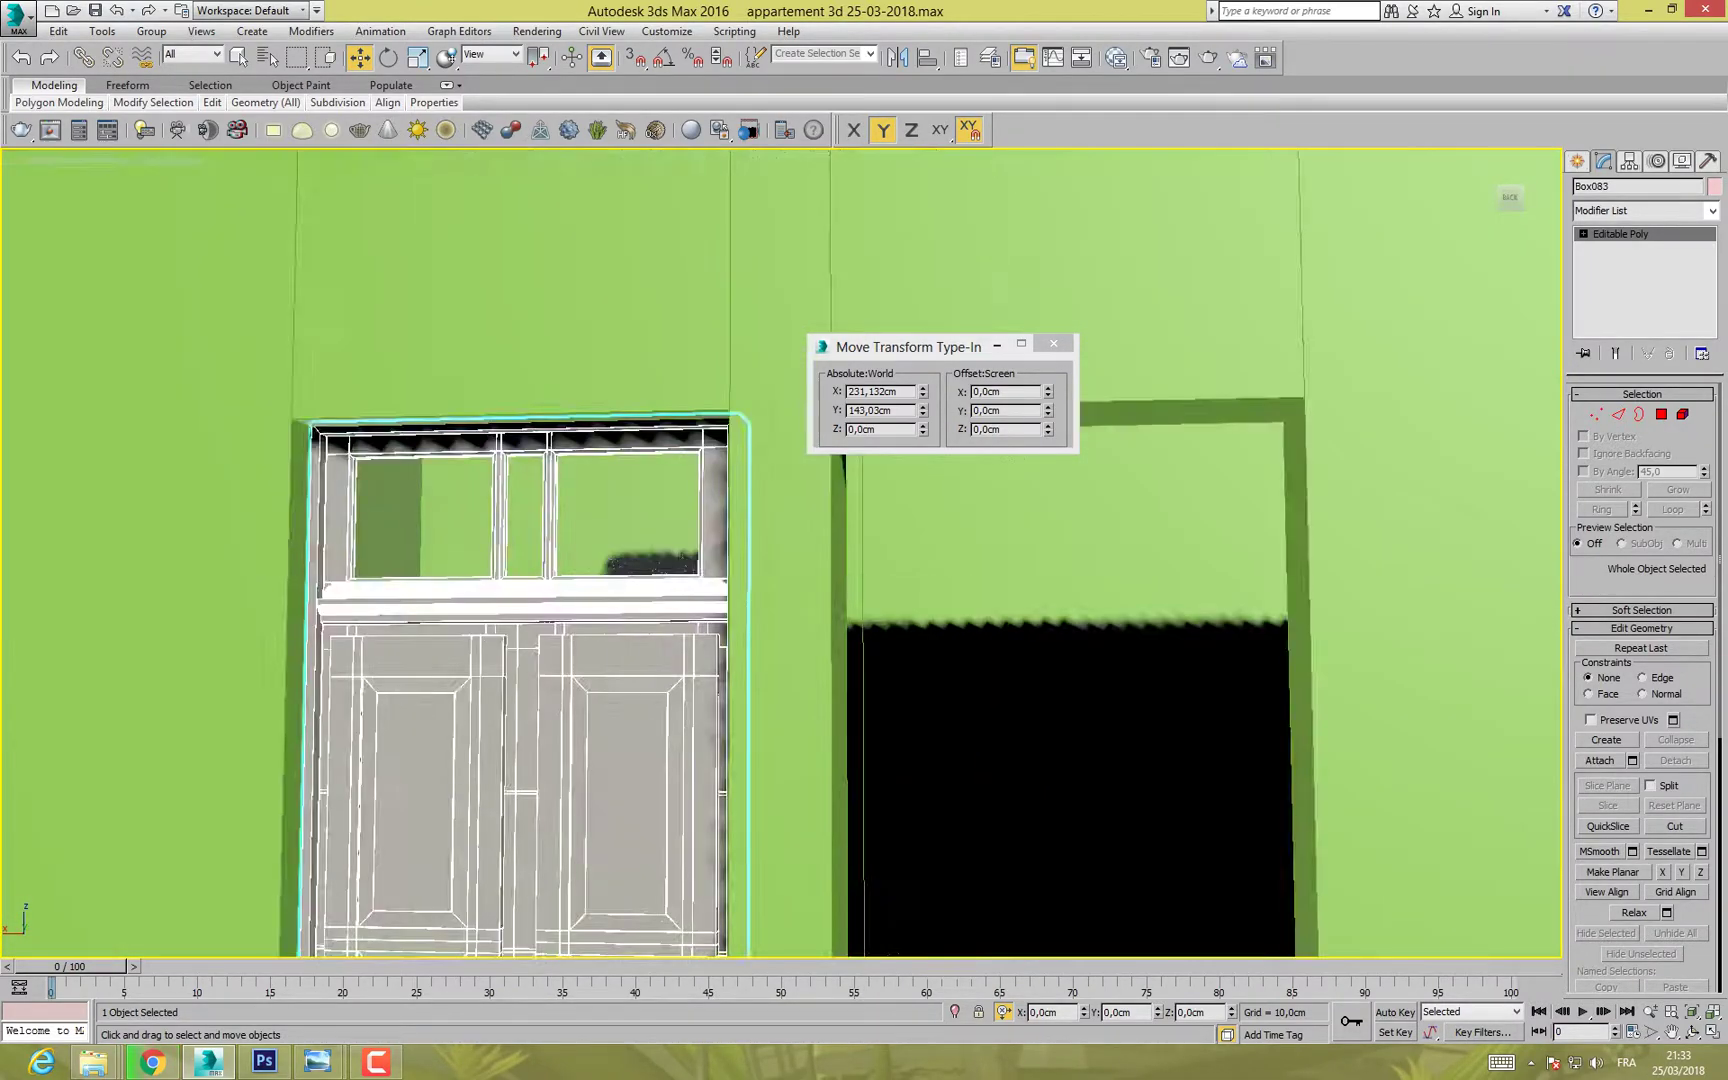
scroll(657, 520, up, 2)
scroll(645, 570, down, 1)
scroll(880, 600, down, 8)
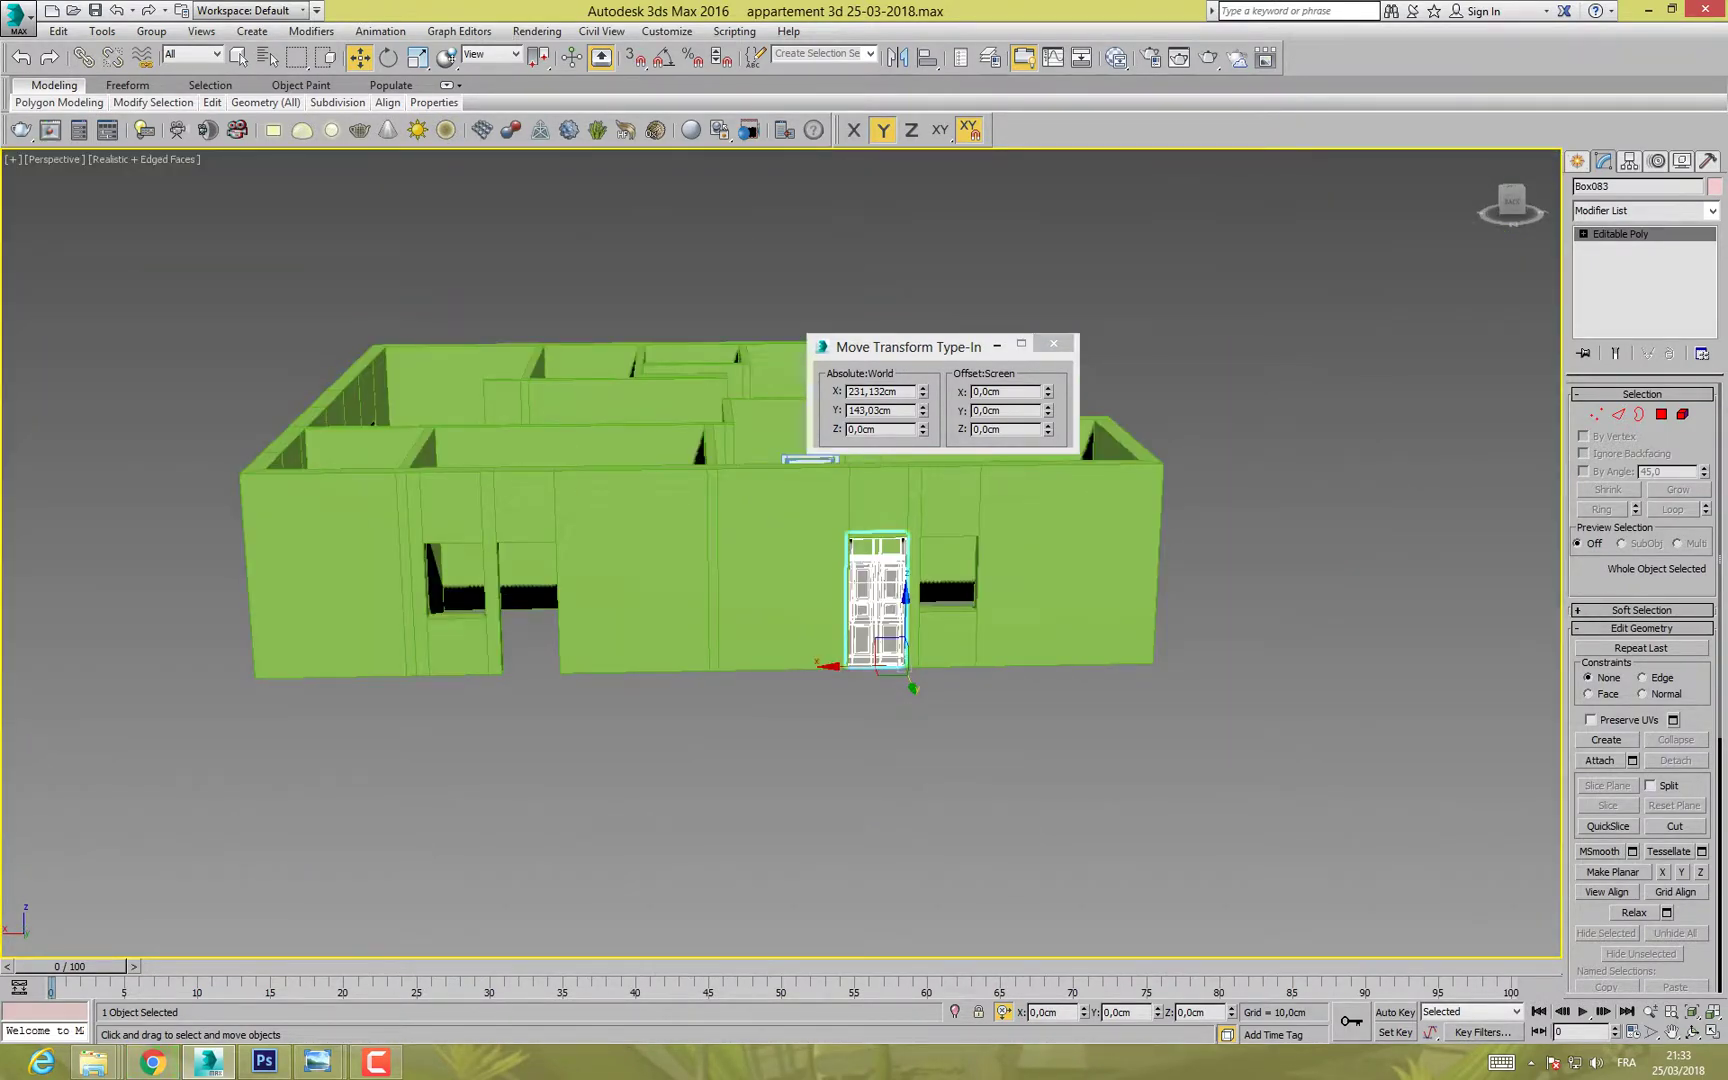
Step: Copy the tall door along the outer wall and snap the copy's bottom corner onto the bottom corner of the second doorway
shift+drag(855, 665, 523, 665)
click(865, 606)
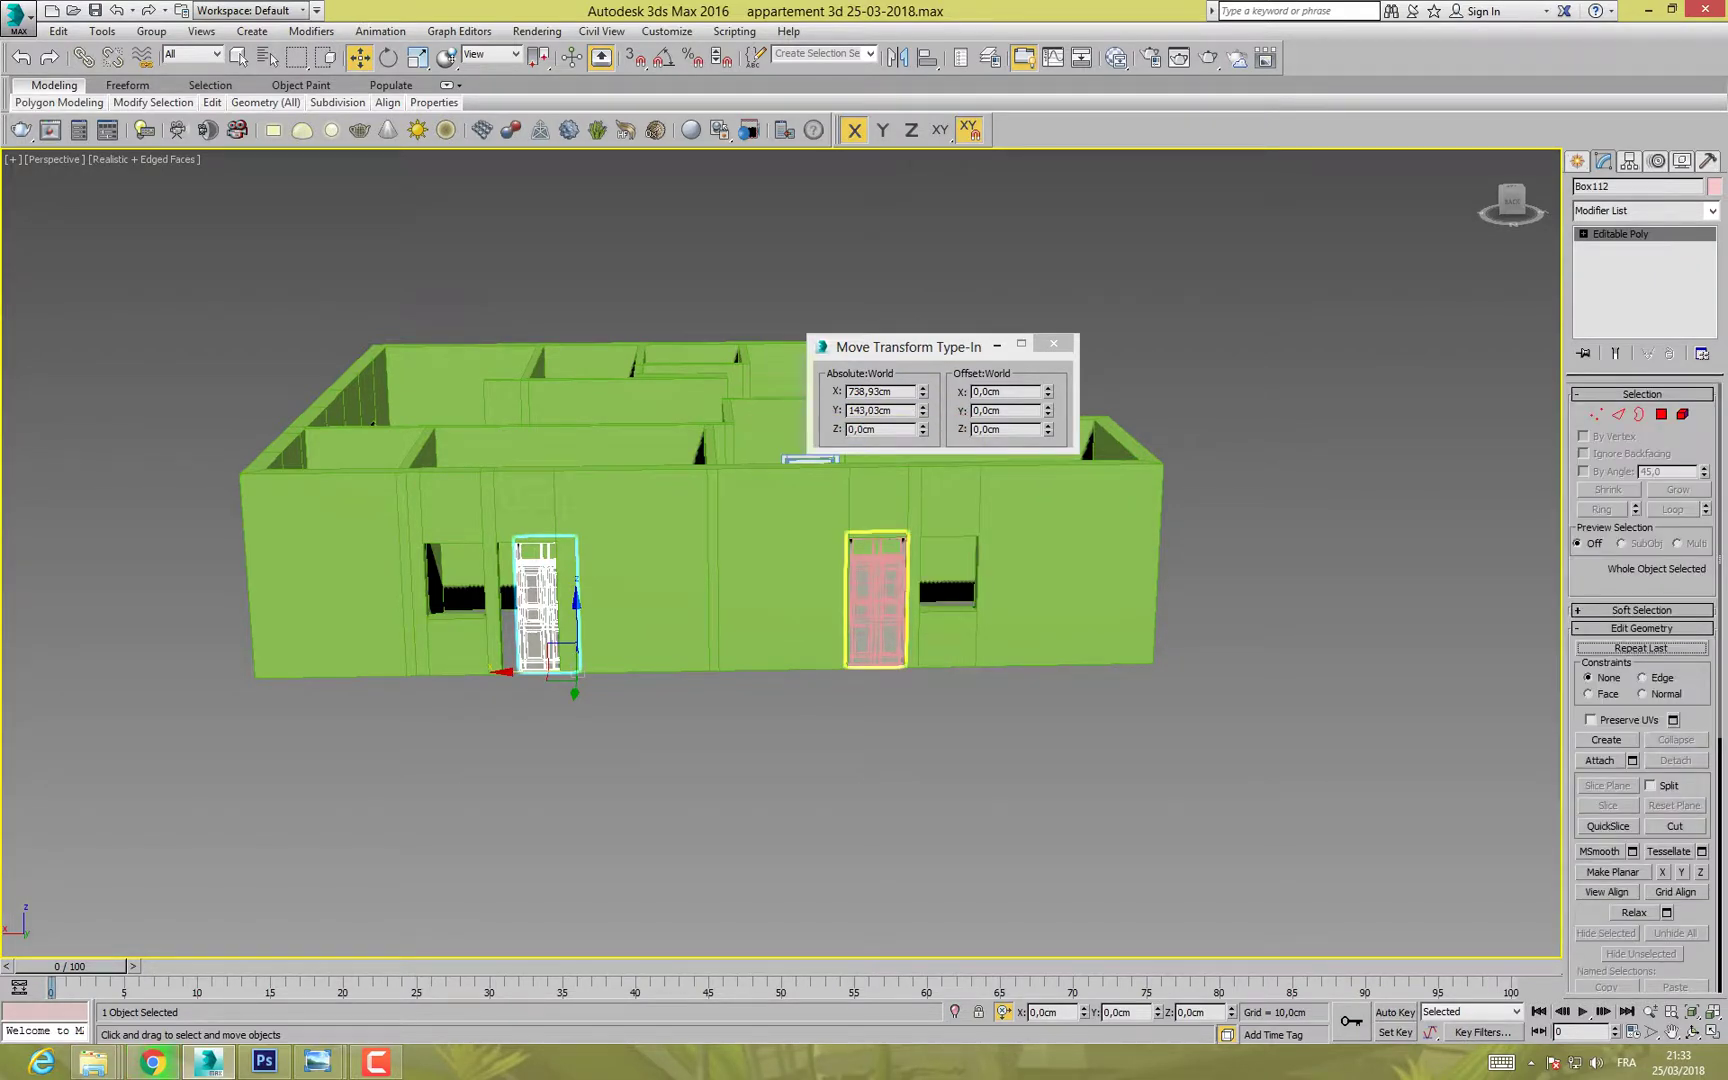
scroll(543, 673, up, 5)
key(s)
middle_drag(697, 663, 888, 701)
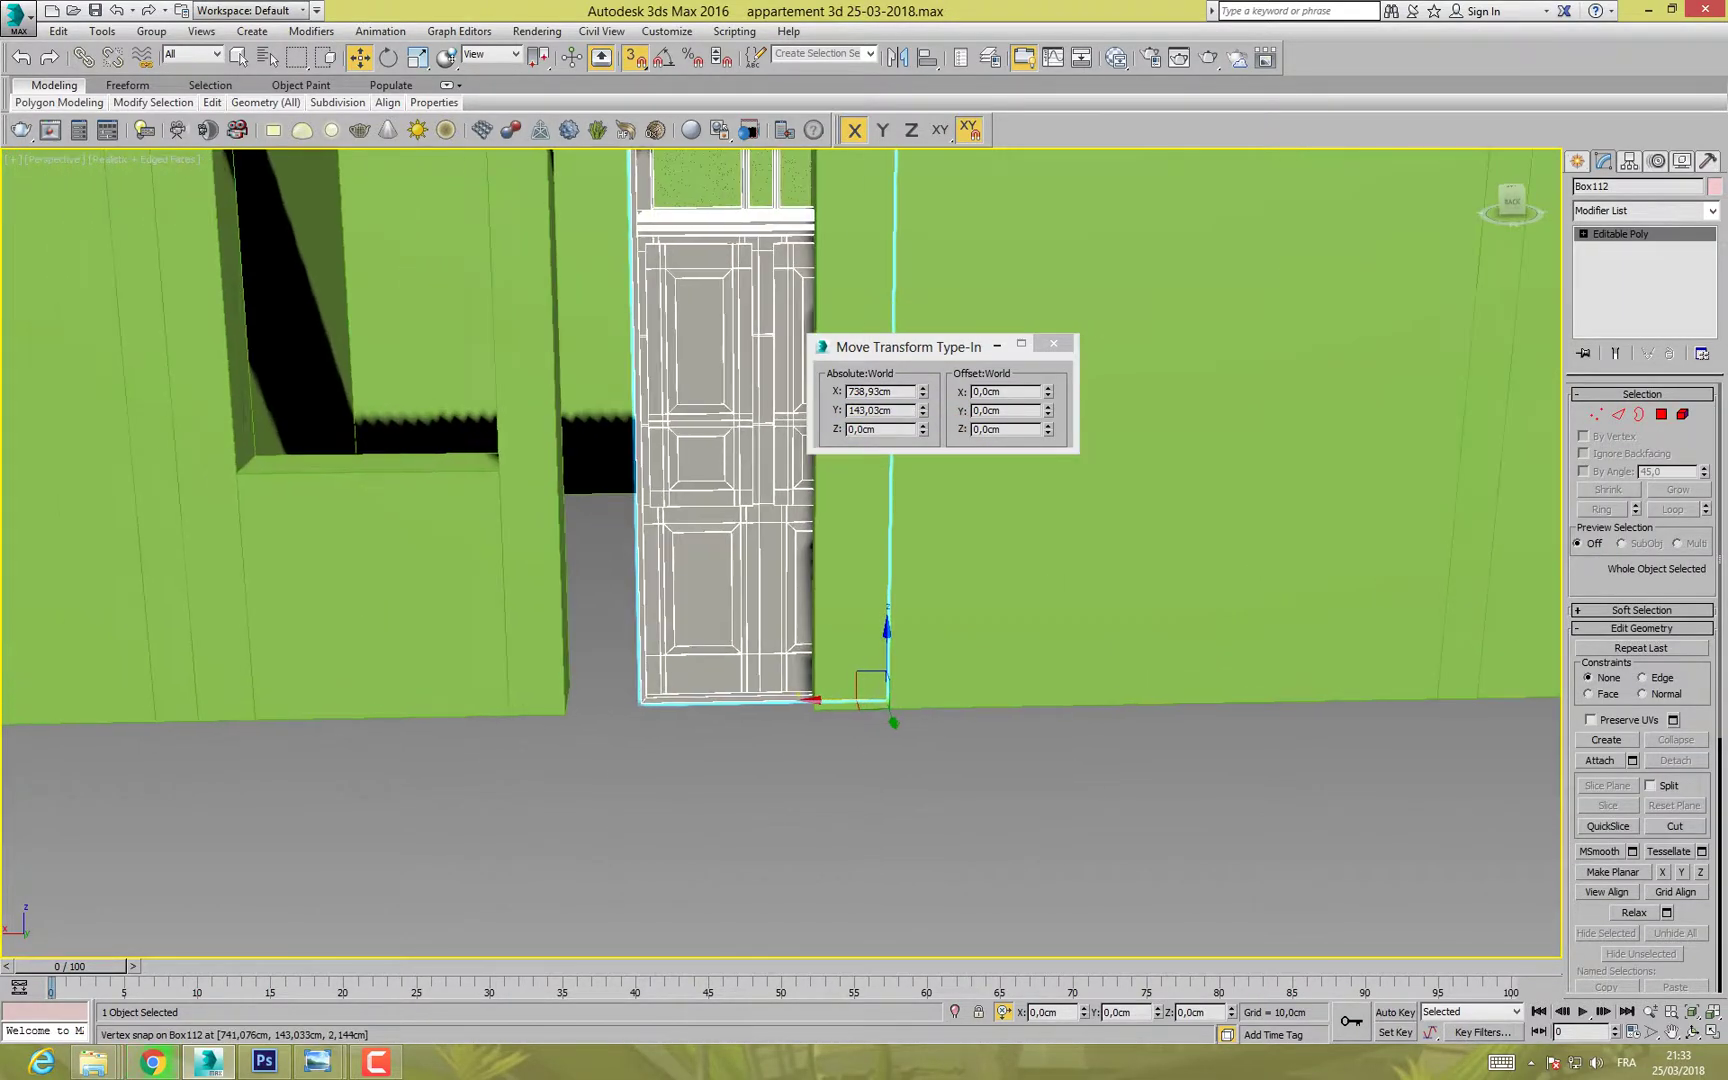
click(637, 708)
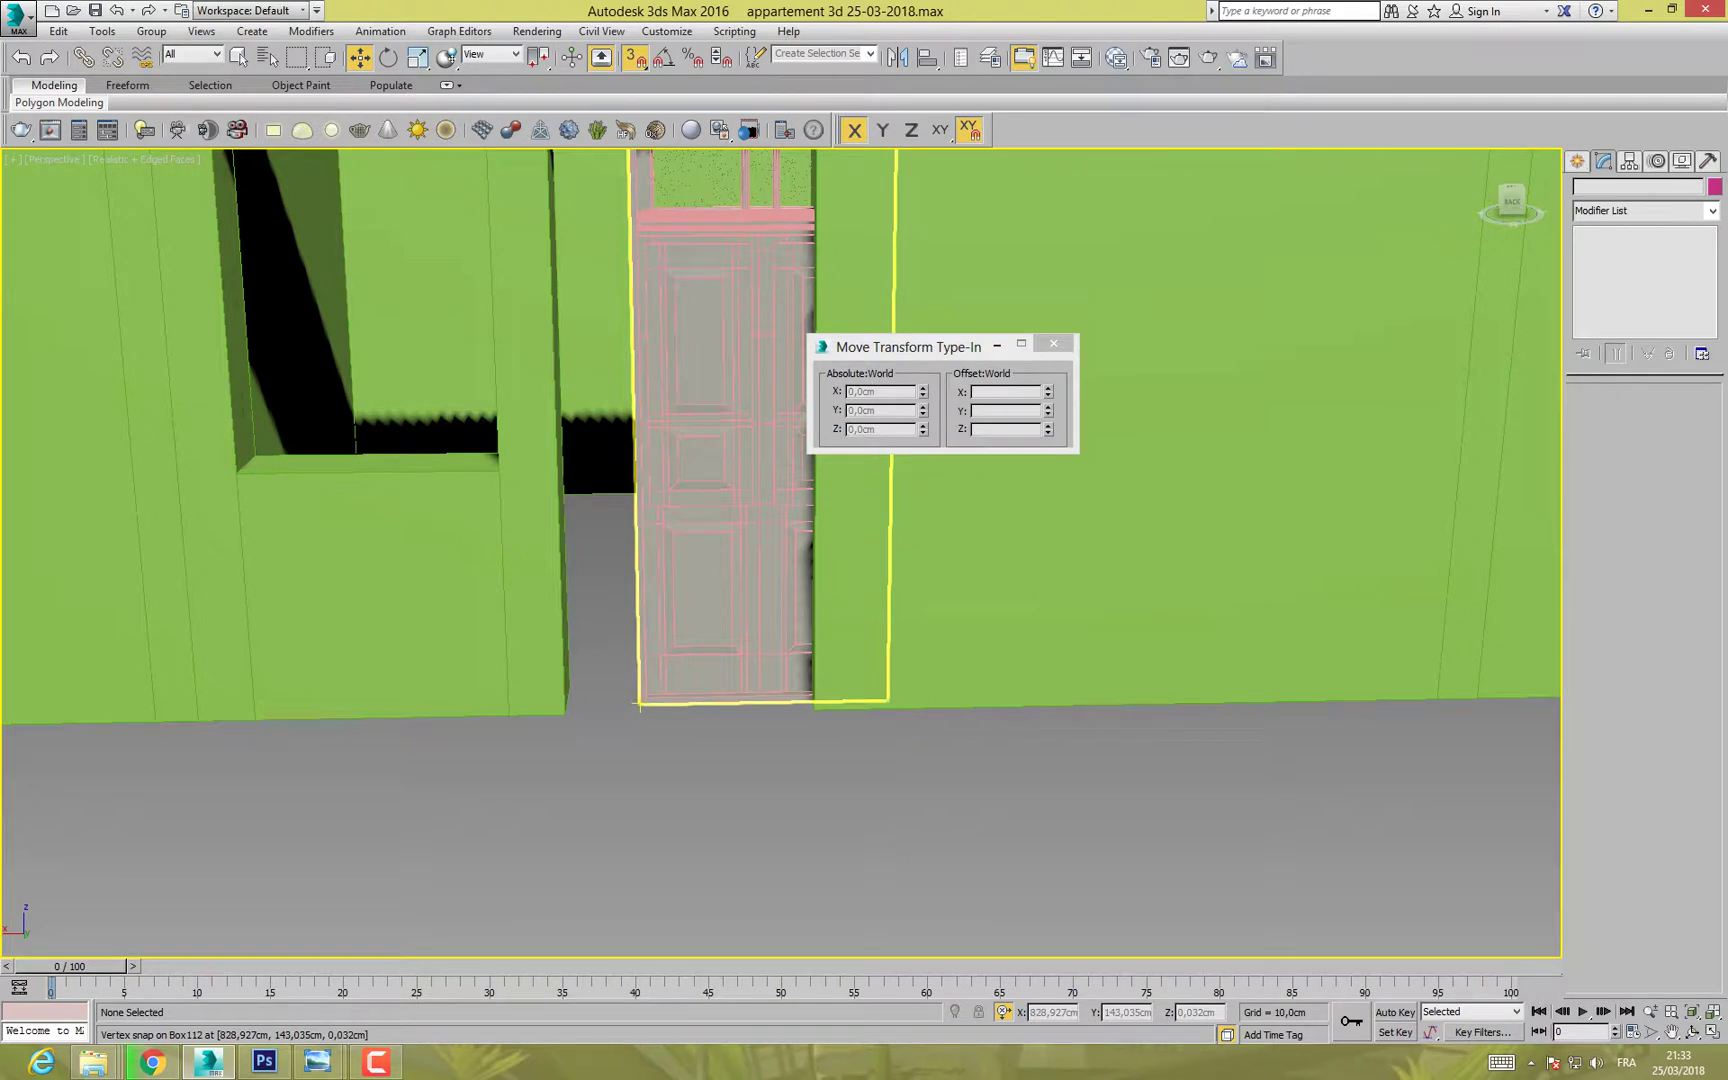
click(642, 702)
drag(641, 703, 566, 713)
middle_drag(637, 679, 494, 688)
Step: Move the paneled window from the building's end to the outer wall, snapping it beside the first tall door
scroll(447, 737, down, 6)
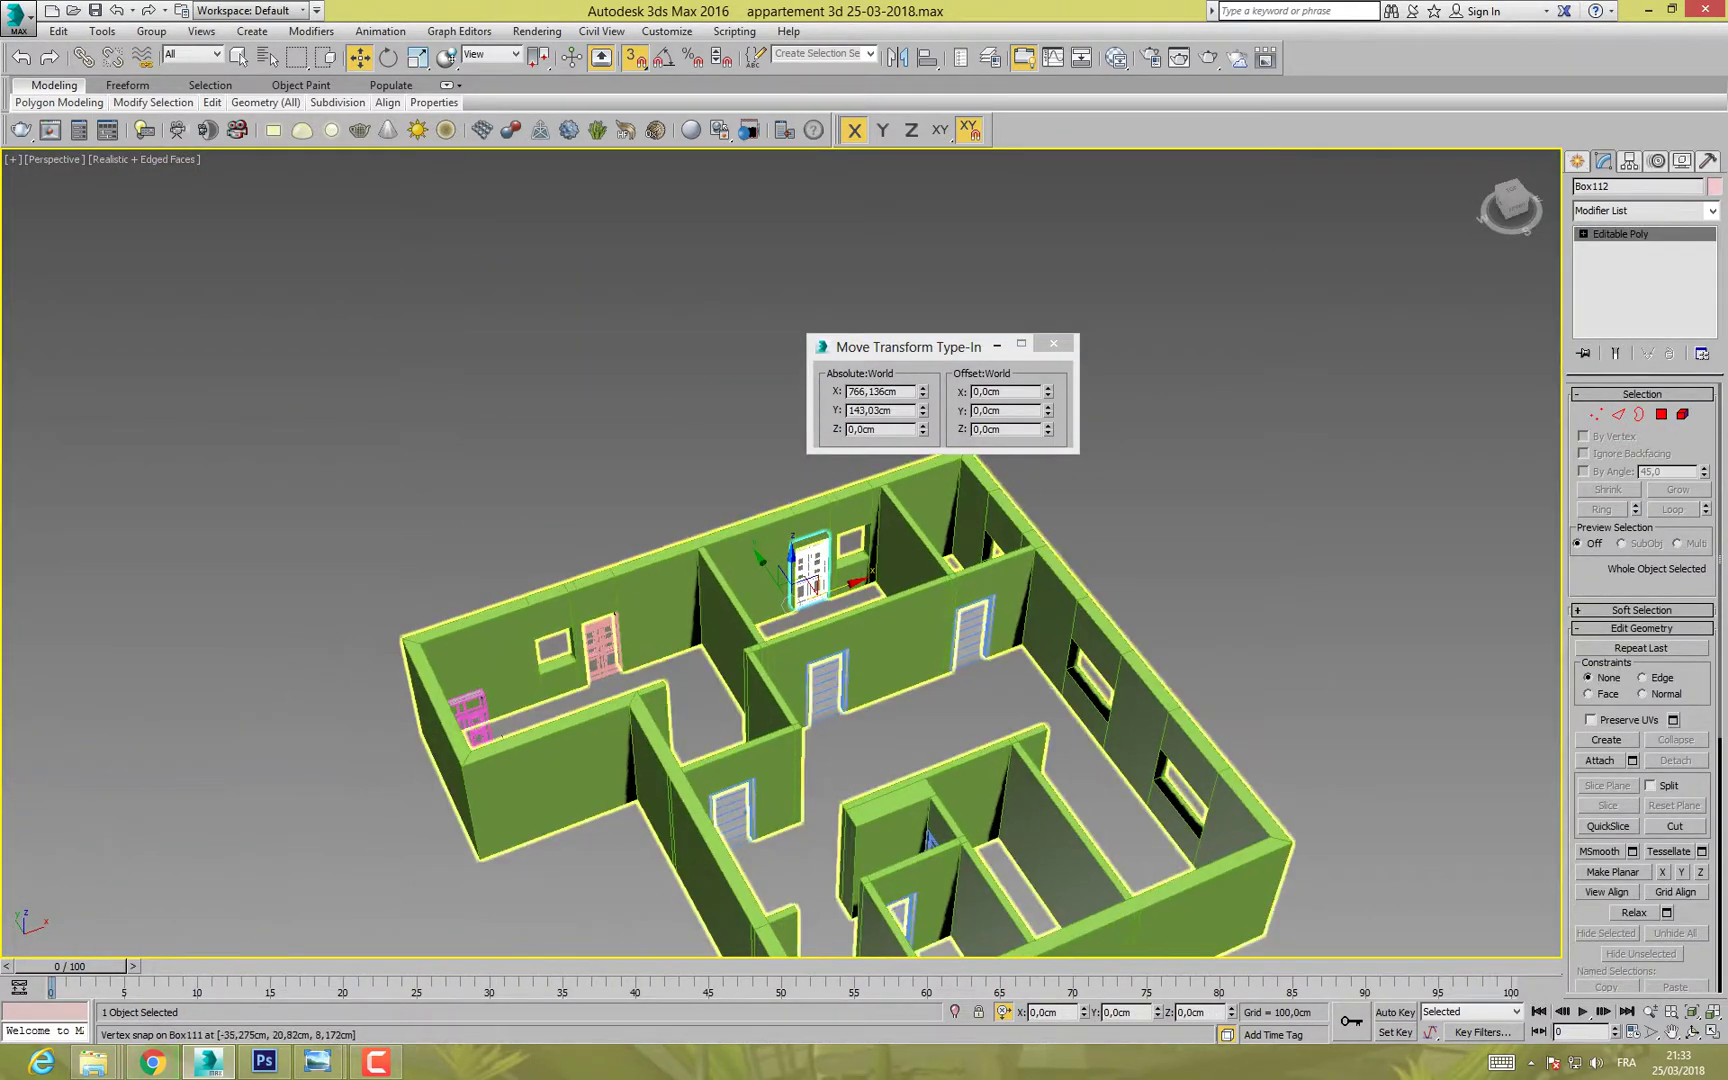
click(477, 726)
alt+middle_drag(310, 775, 467, 740)
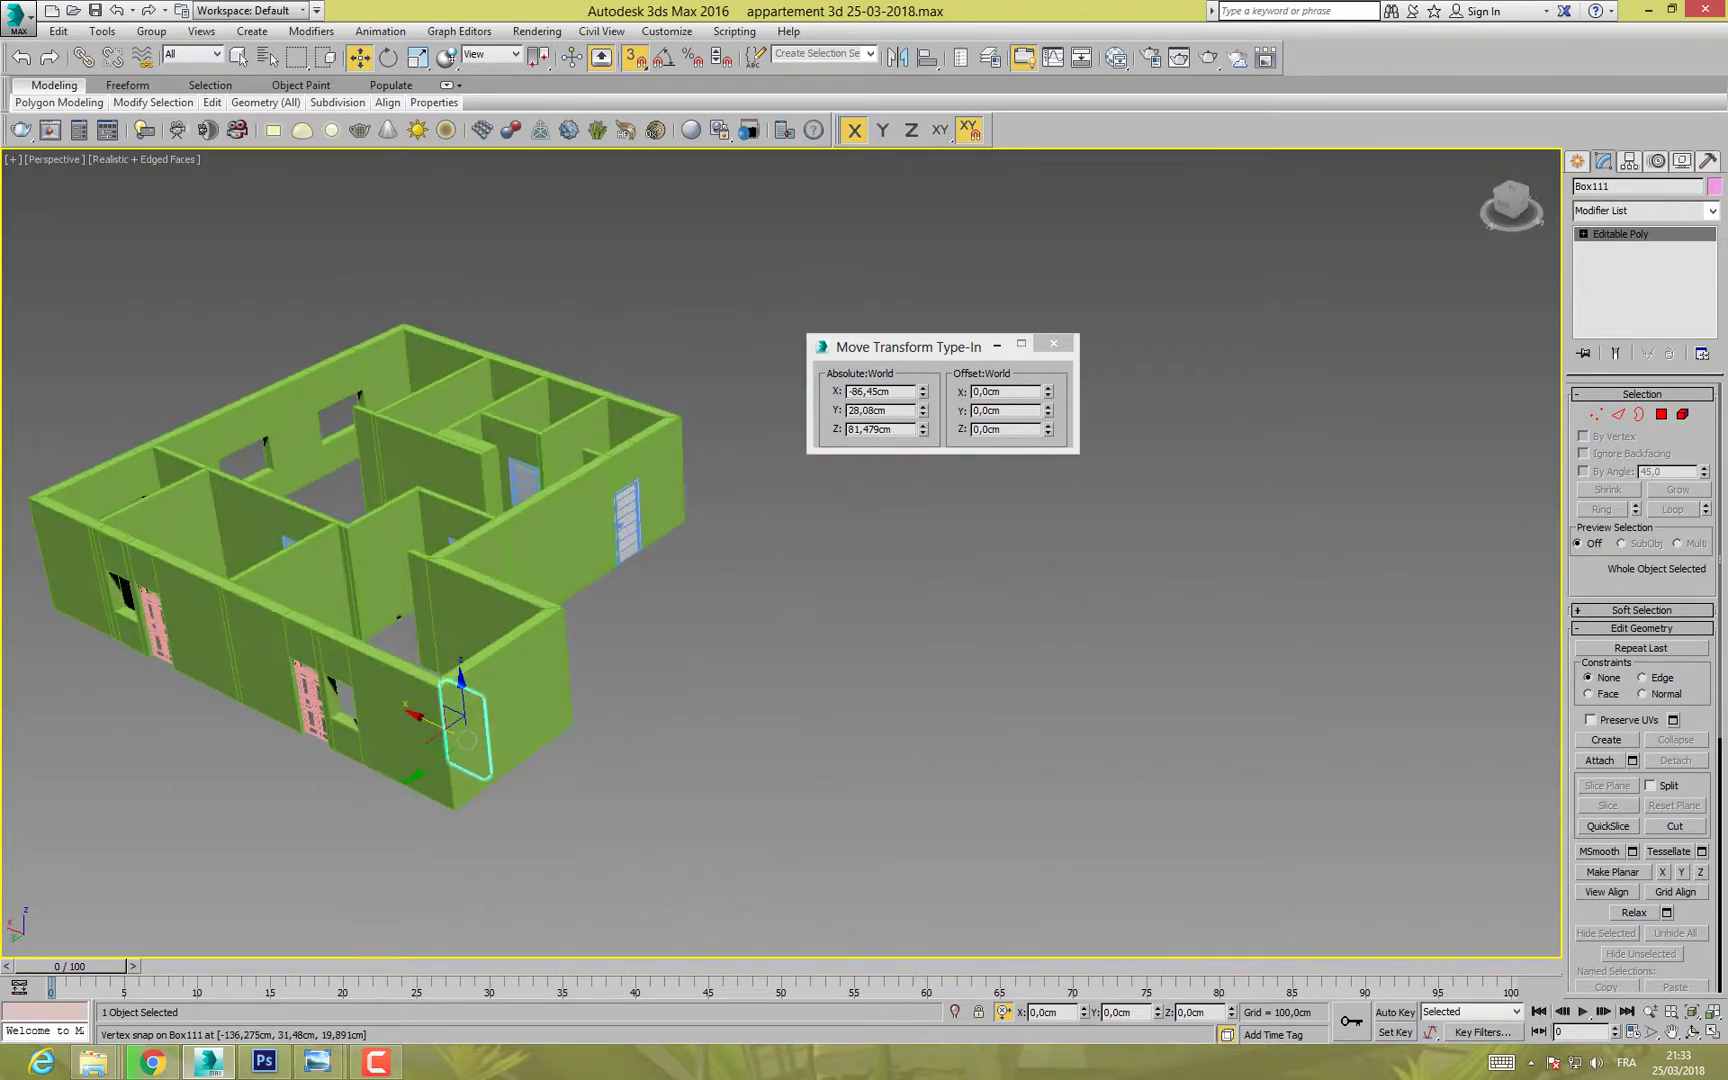
drag(438, 743, 311, 717)
middle_drag(340, 745, 458, 722)
scroll(425, 722, up, 5)
alt+middle_drag(345, 630, 578, 703)
scroll(578, 703, up, 6)
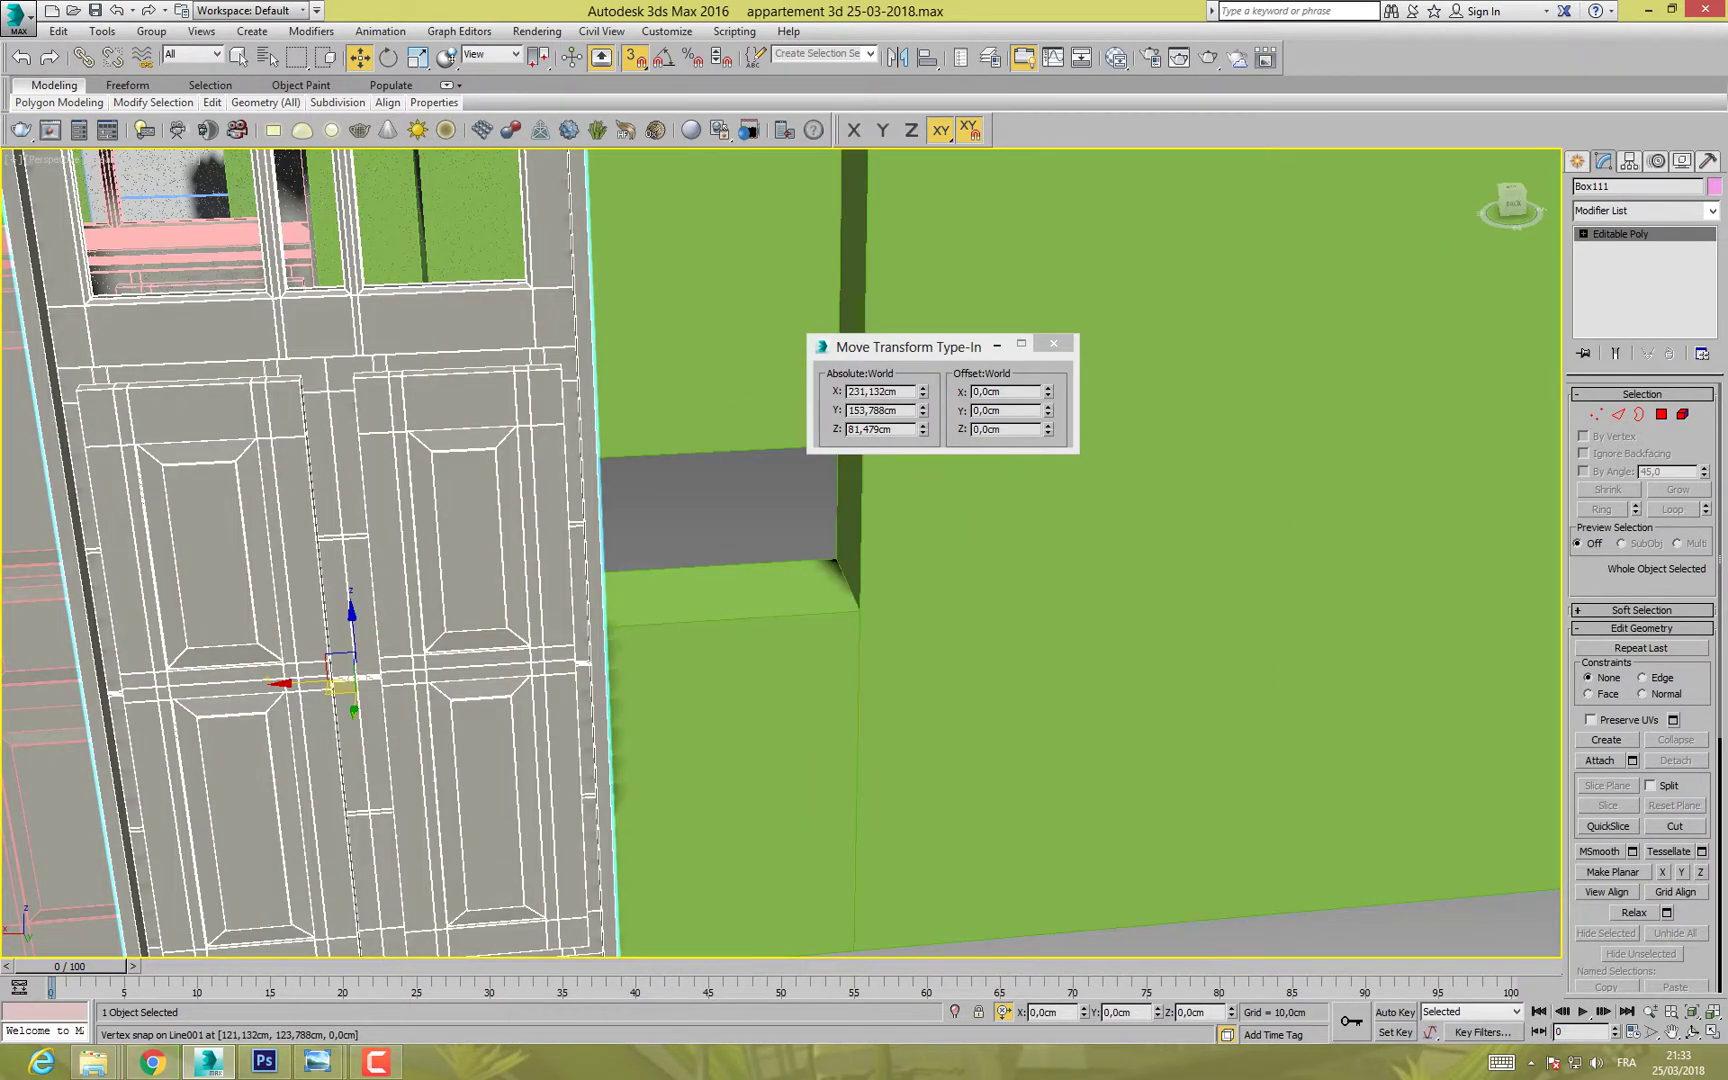
scroll(590, 700, down, 6)
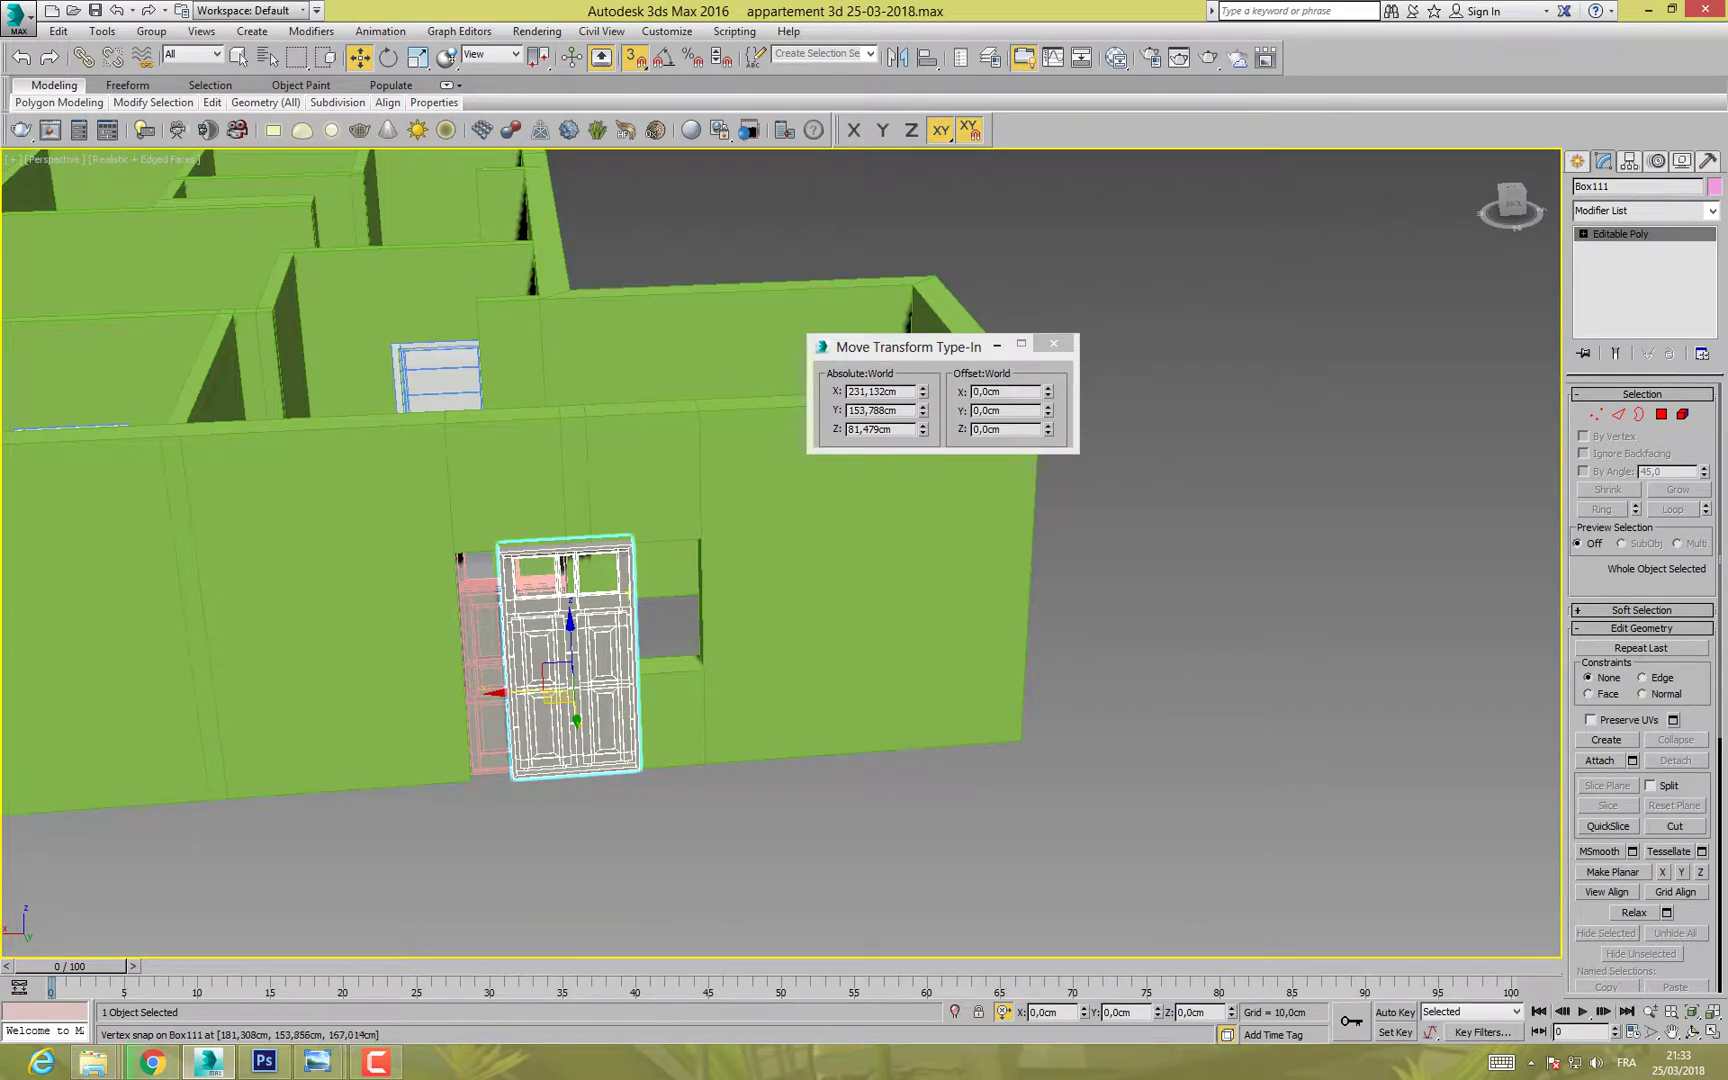
Step: Move only the paneled window's pivot to its bottom outer corner and snap that corner onto the window opening's bottom outer corner
click(1577, 161)
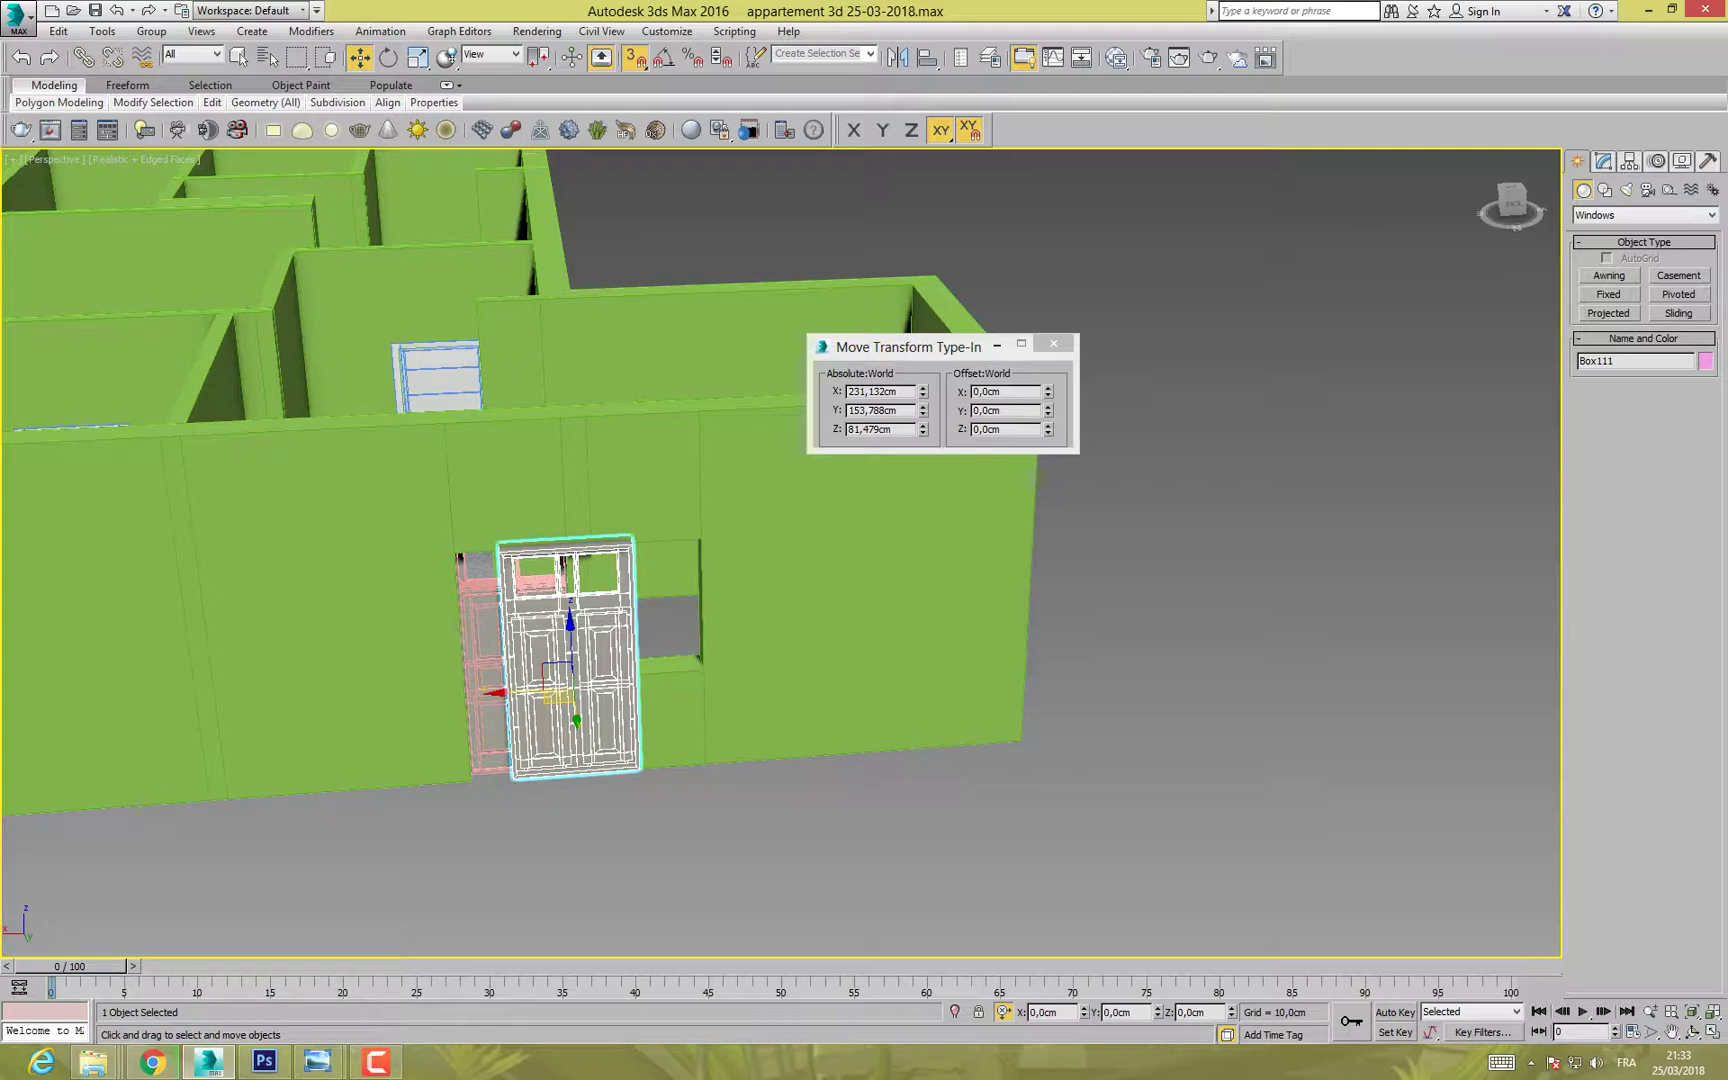
click(1630, 161)
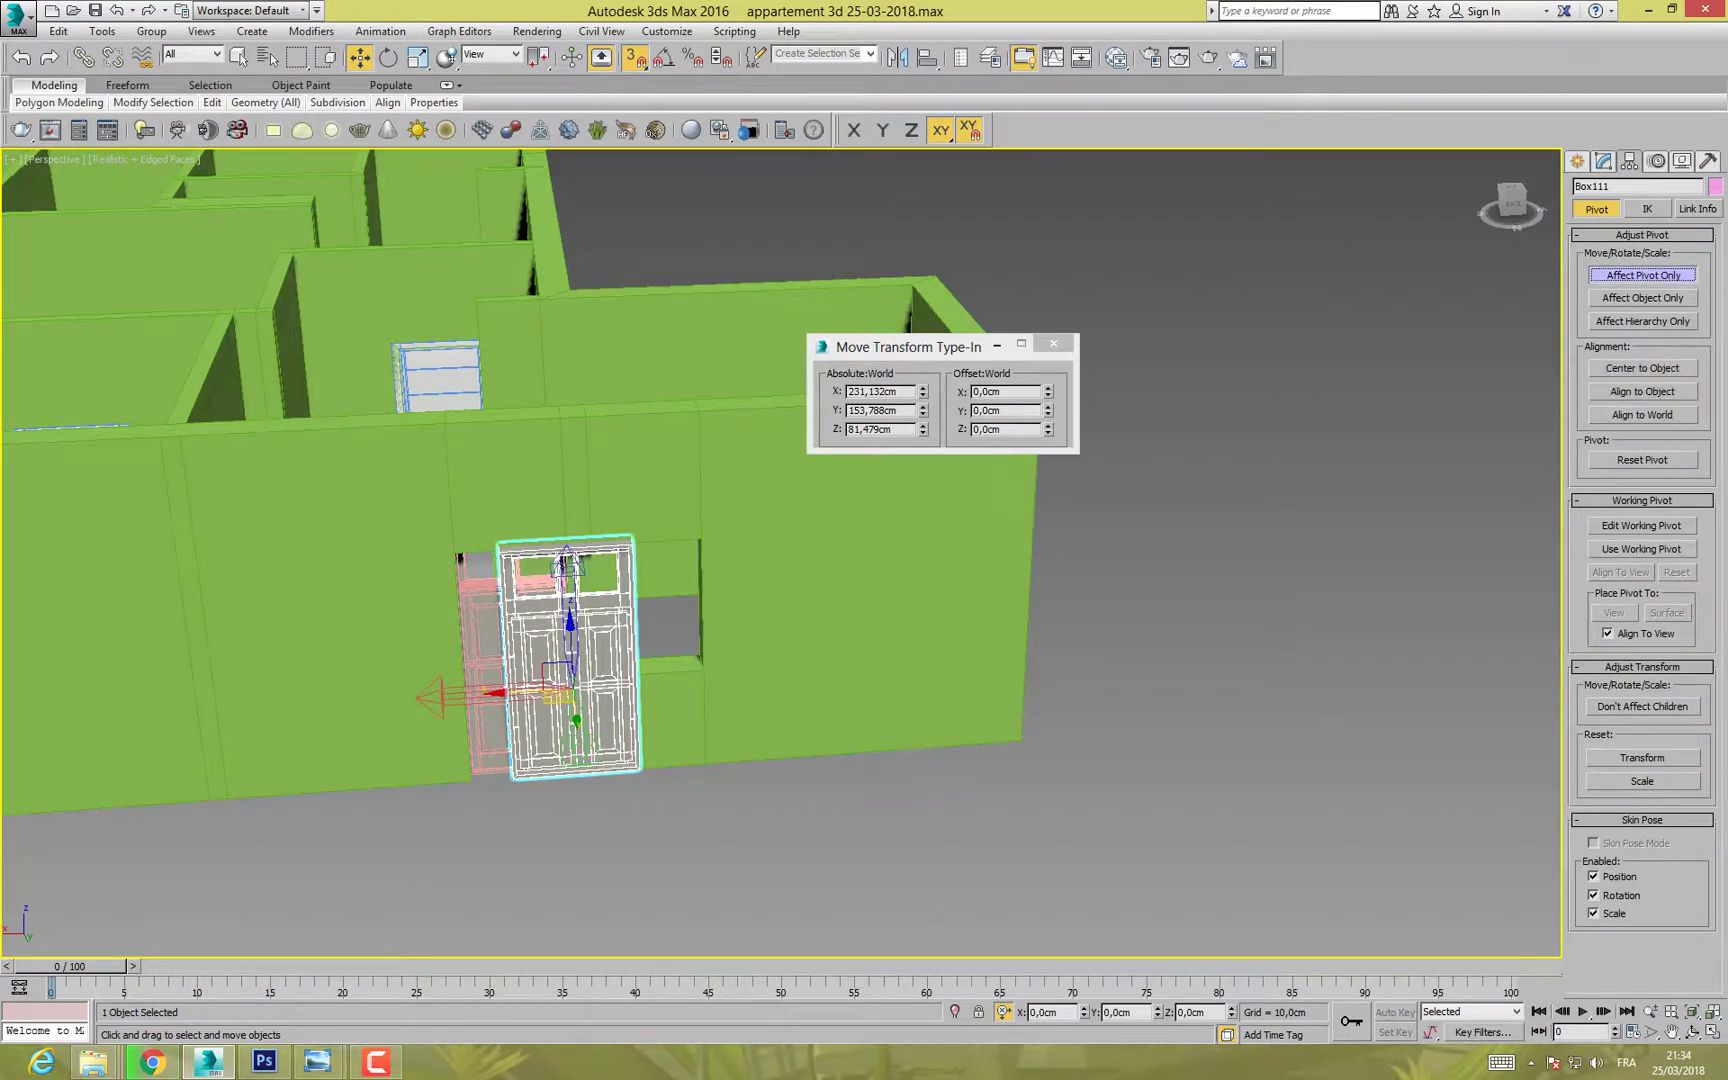
drag(557, 693, 640, 771)
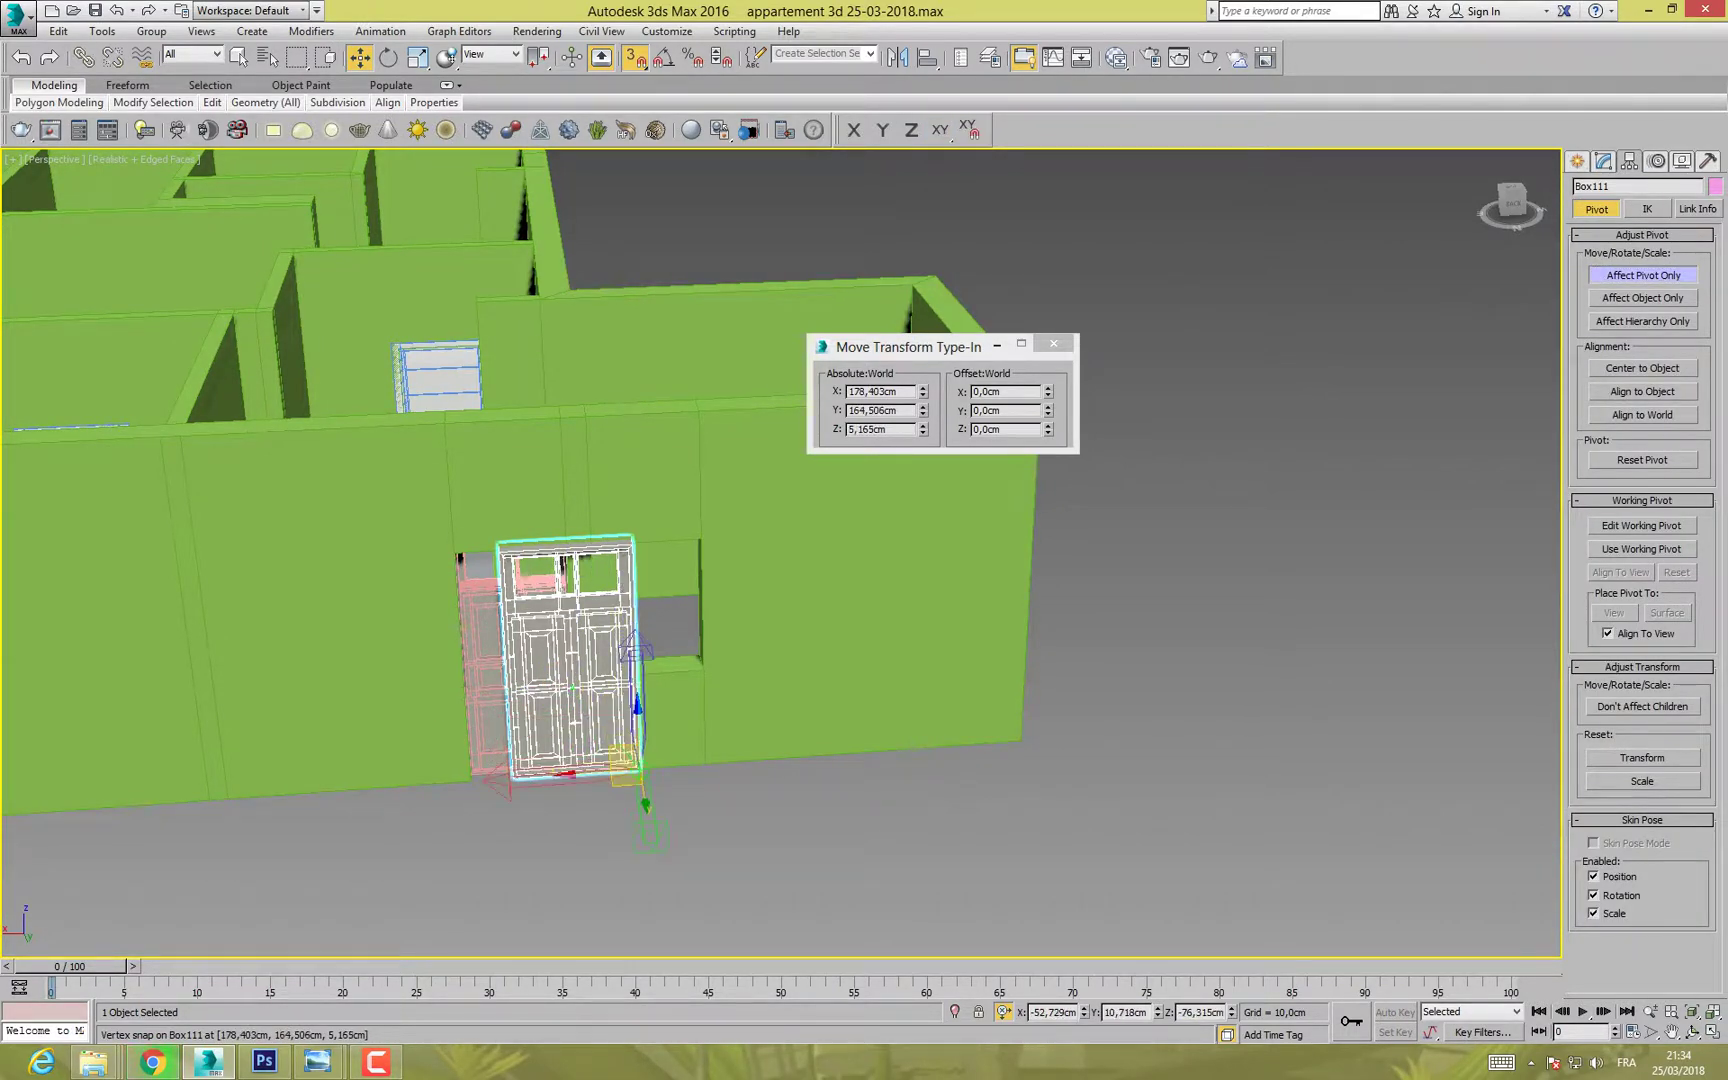
scroll(675, 745, up, 6)
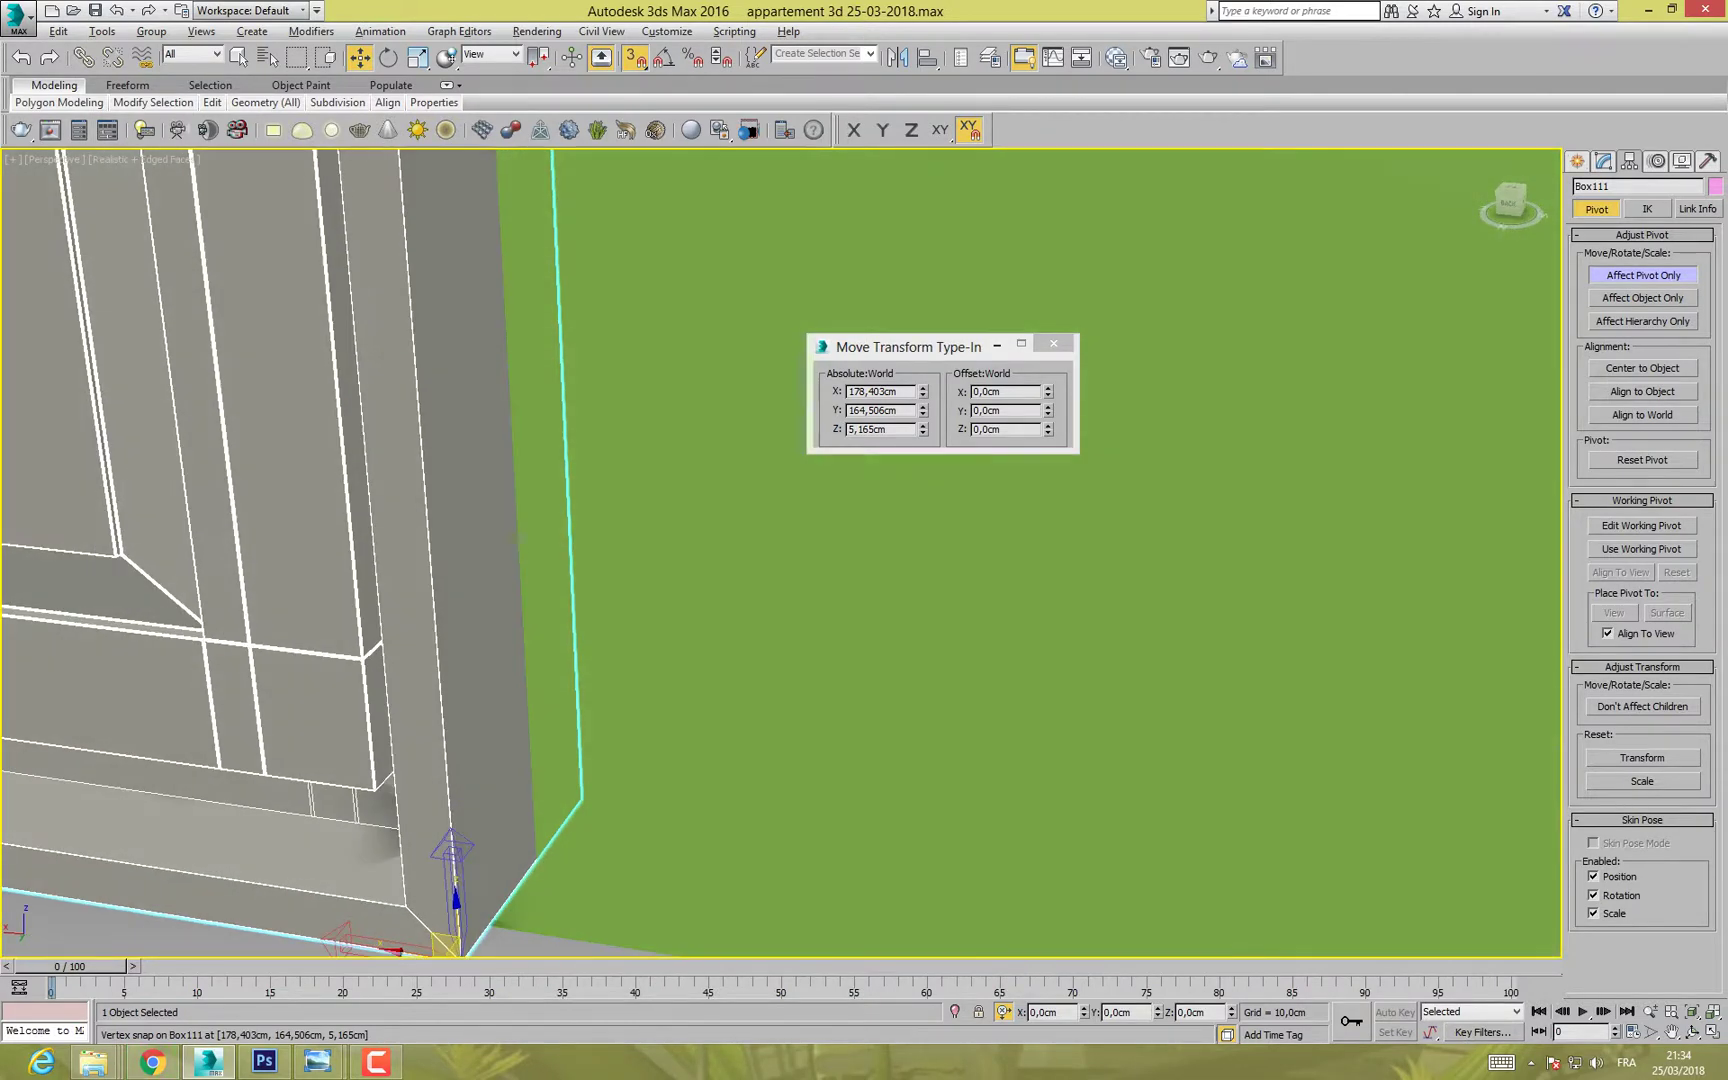
scroll(620, 720, down, 6)
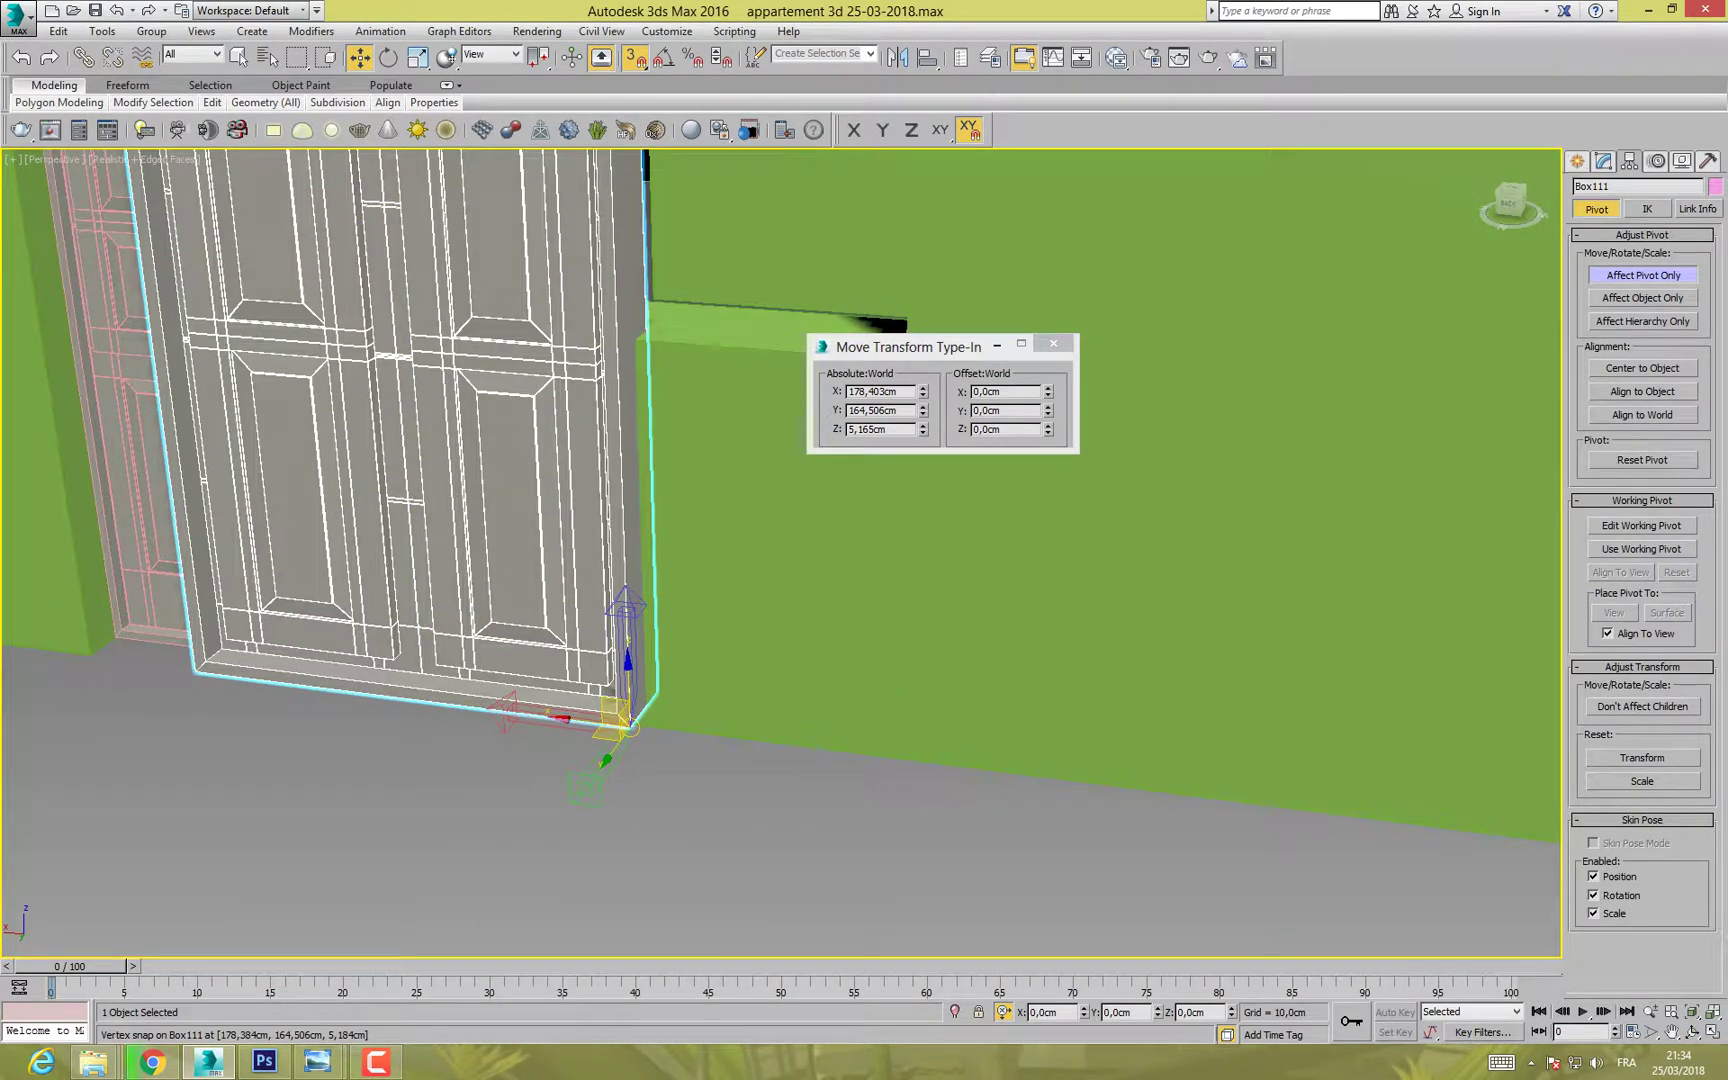
scroll(660, 635, down, 4)
drag(648, 678, 775, 505)
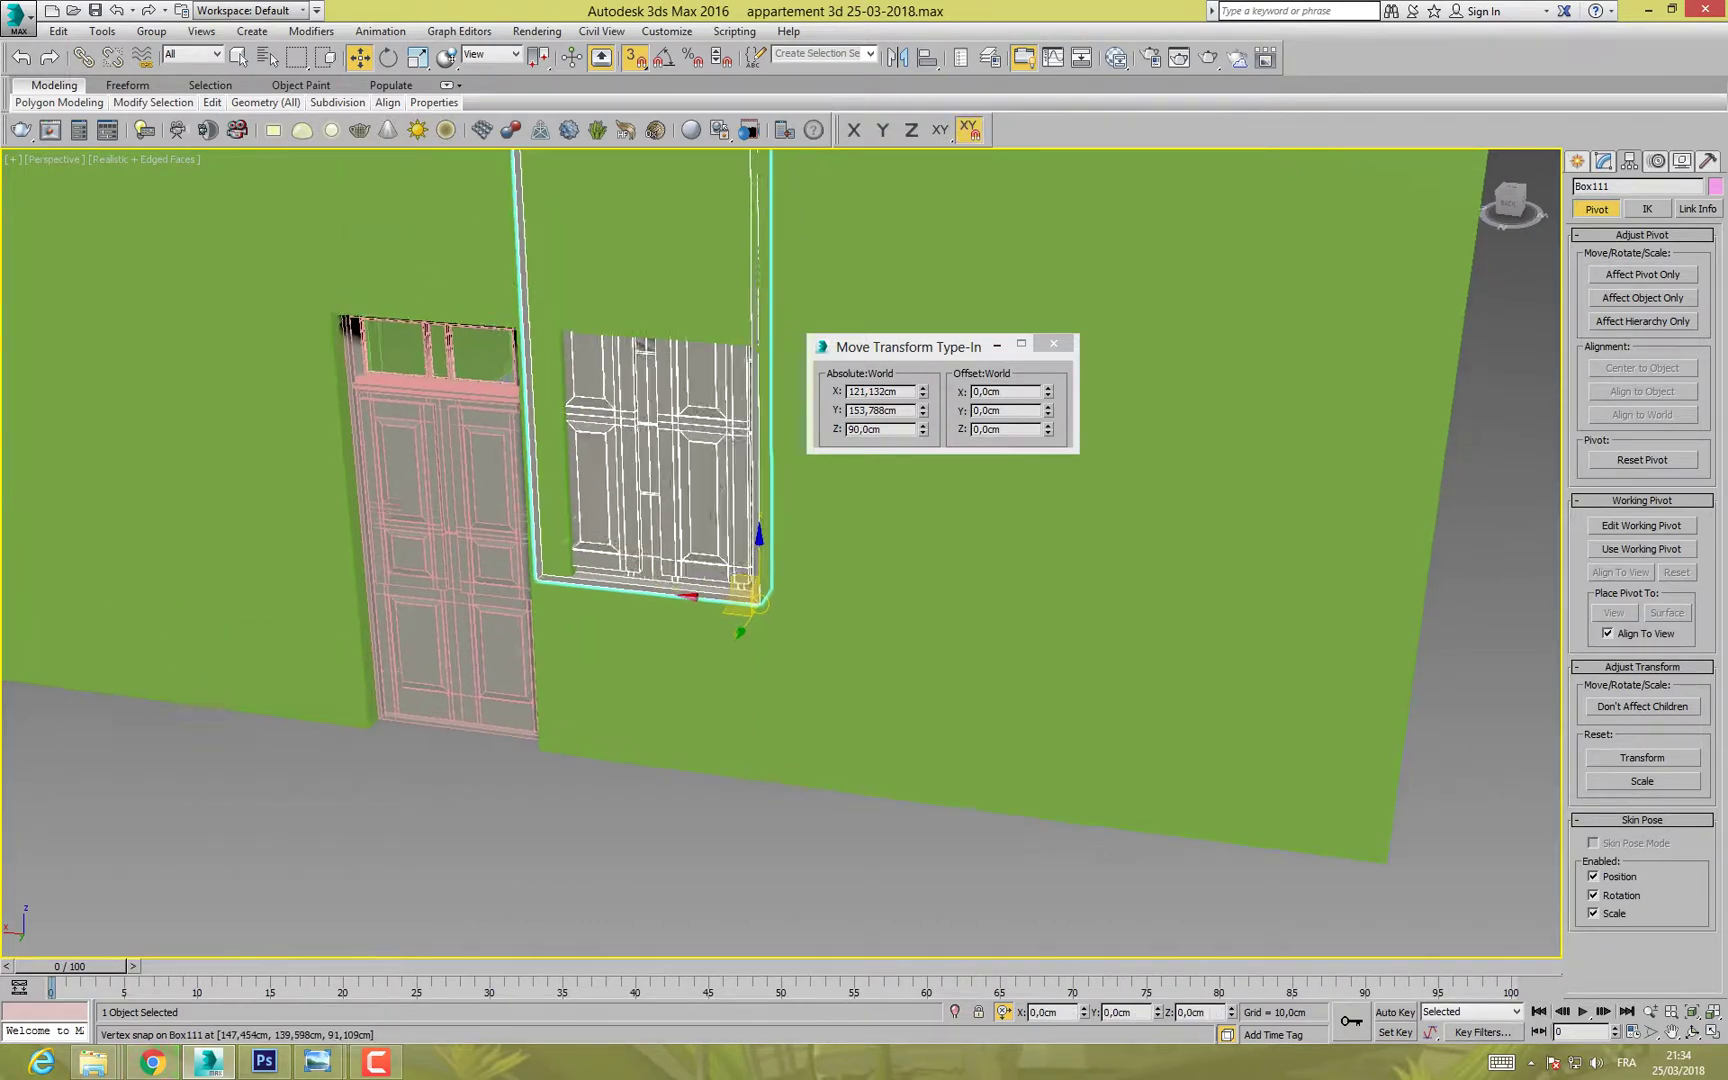
Step: Scale the paneled window uniformly to 81.6 percent with the Scale Transform Type-In
scroll(695, 660, down, 4)
key(r)
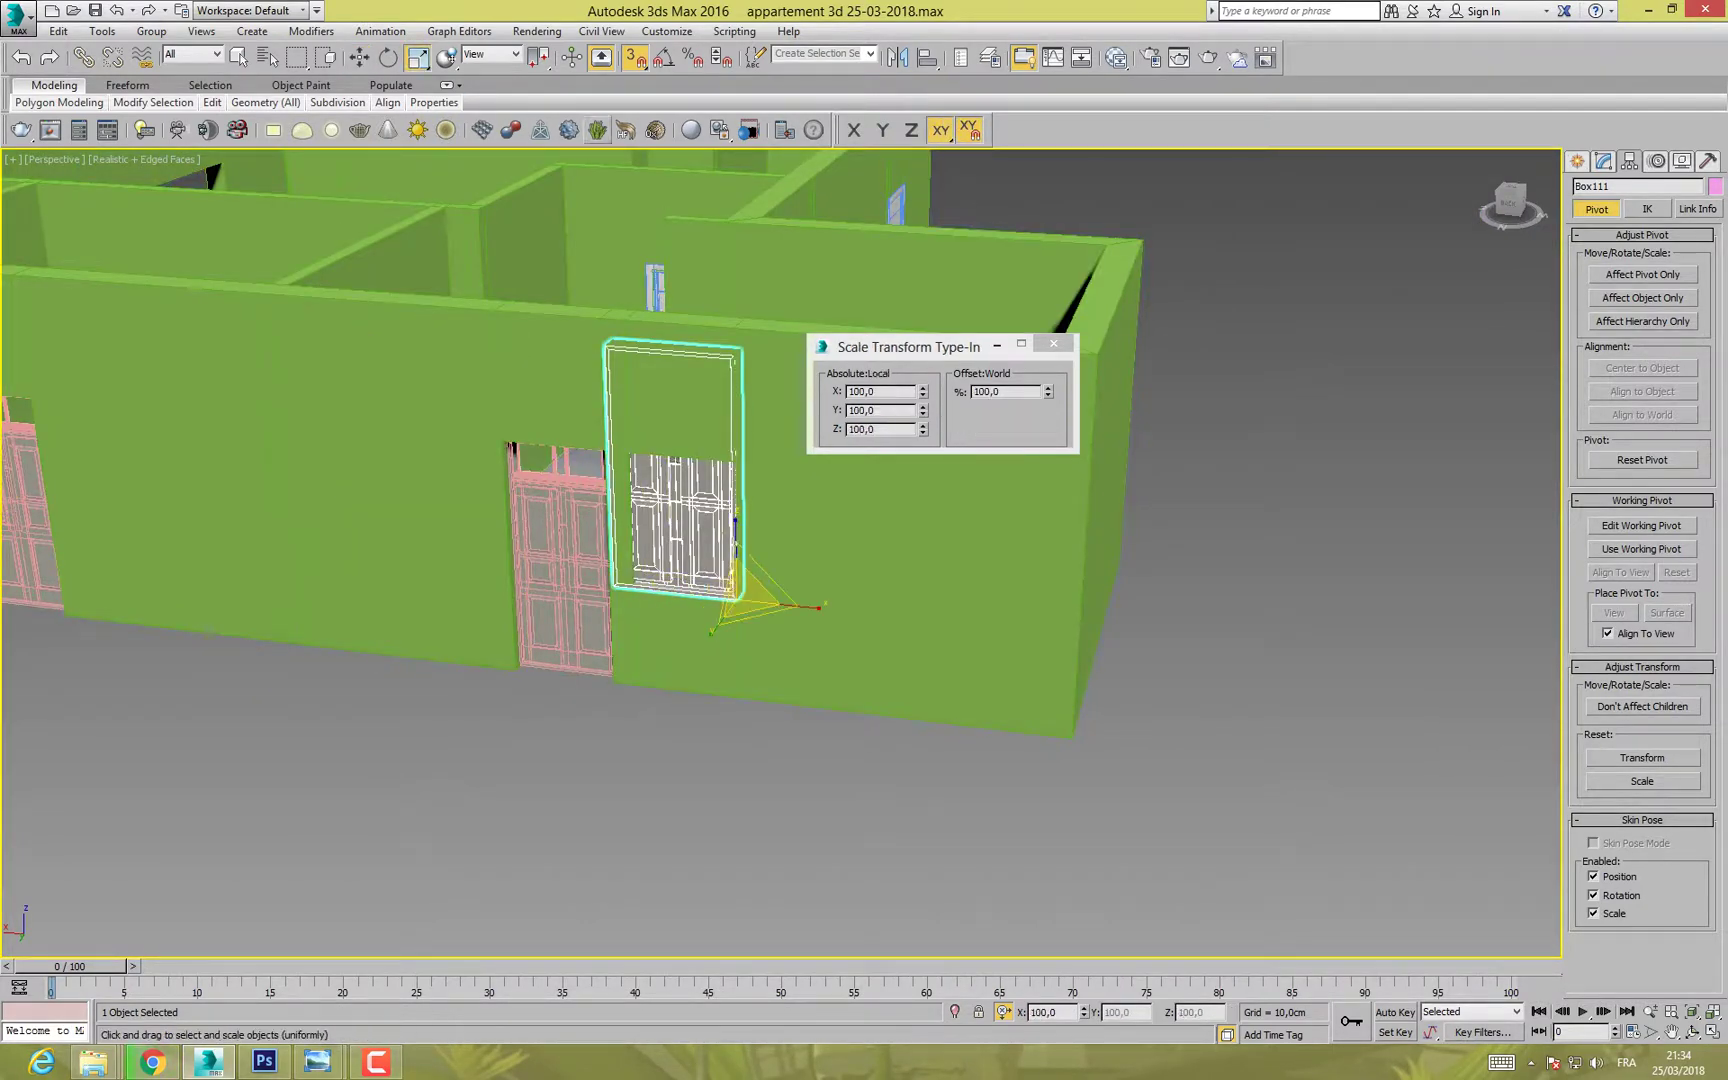
drag(1048, 393, 1048, 421)
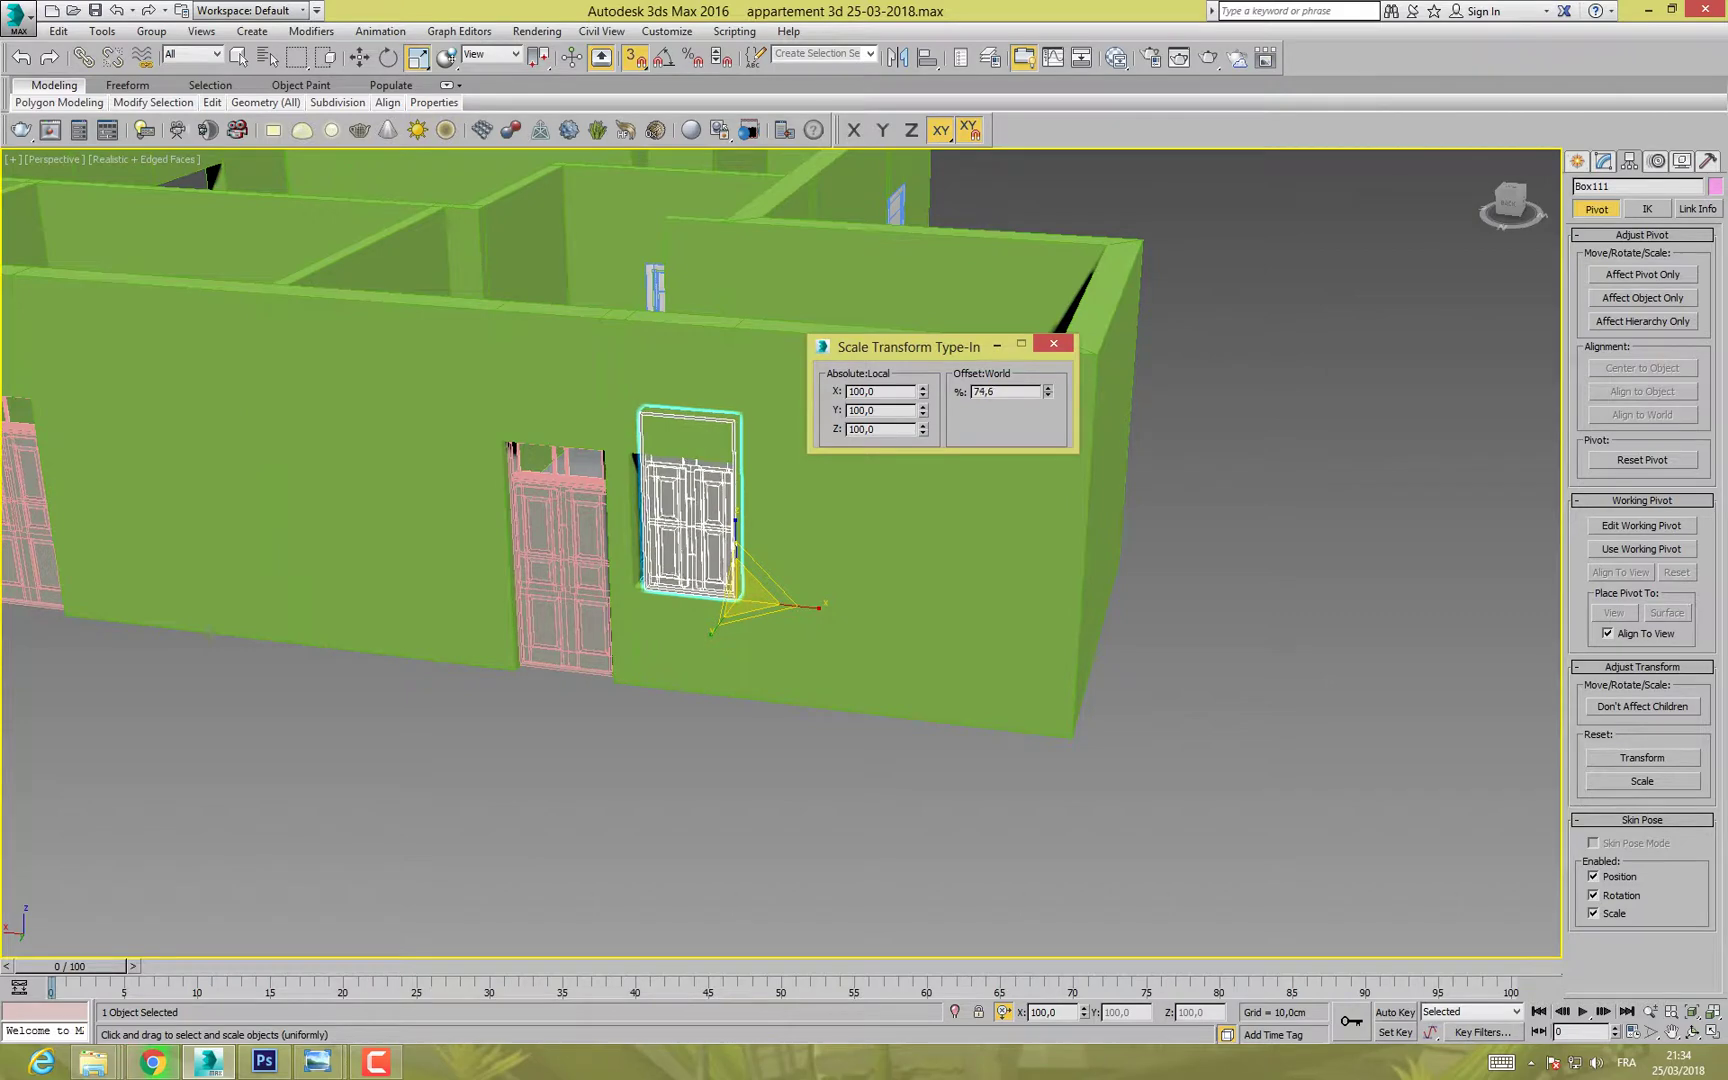
drag(1048, 413, 1048, 414)
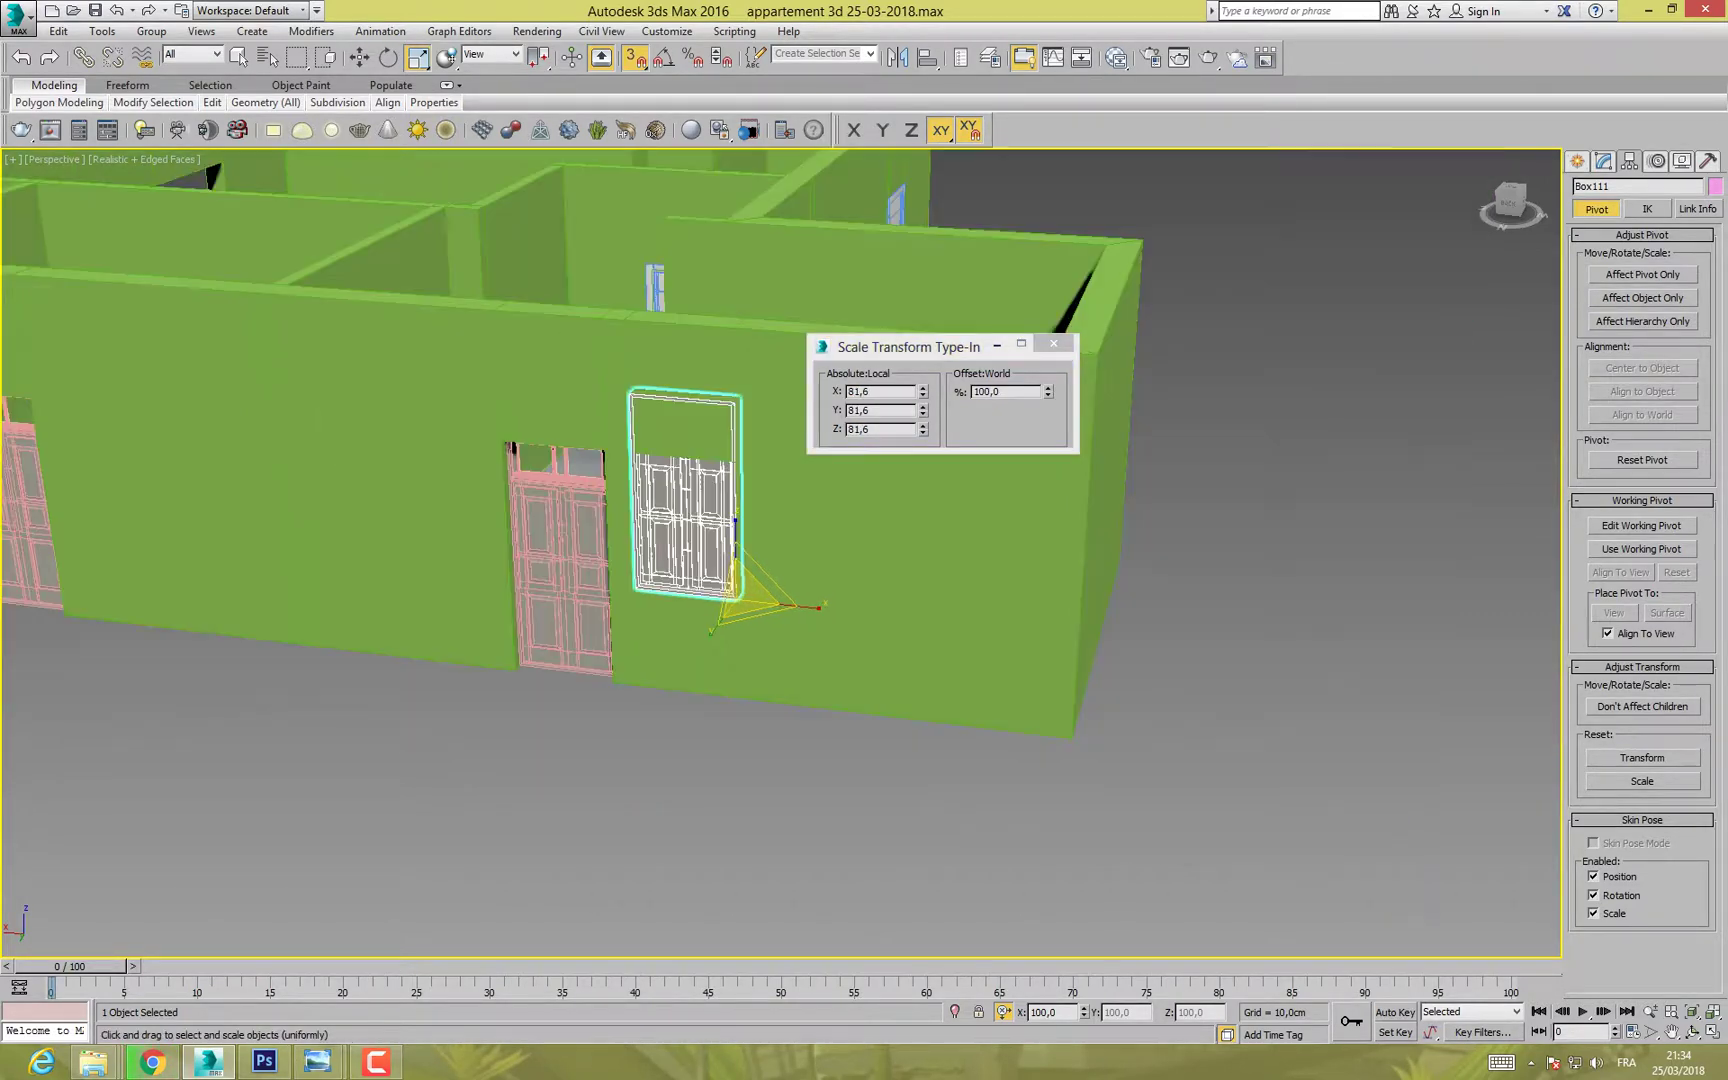
Step: Enlarge the paneled window uniformly by an offset of about 103 percent so its frame covers the opening's width
middle_drag(690, 560, 740, 484)
scroll(718, 540, up, 8)
scroll(718, 540, down, 5)
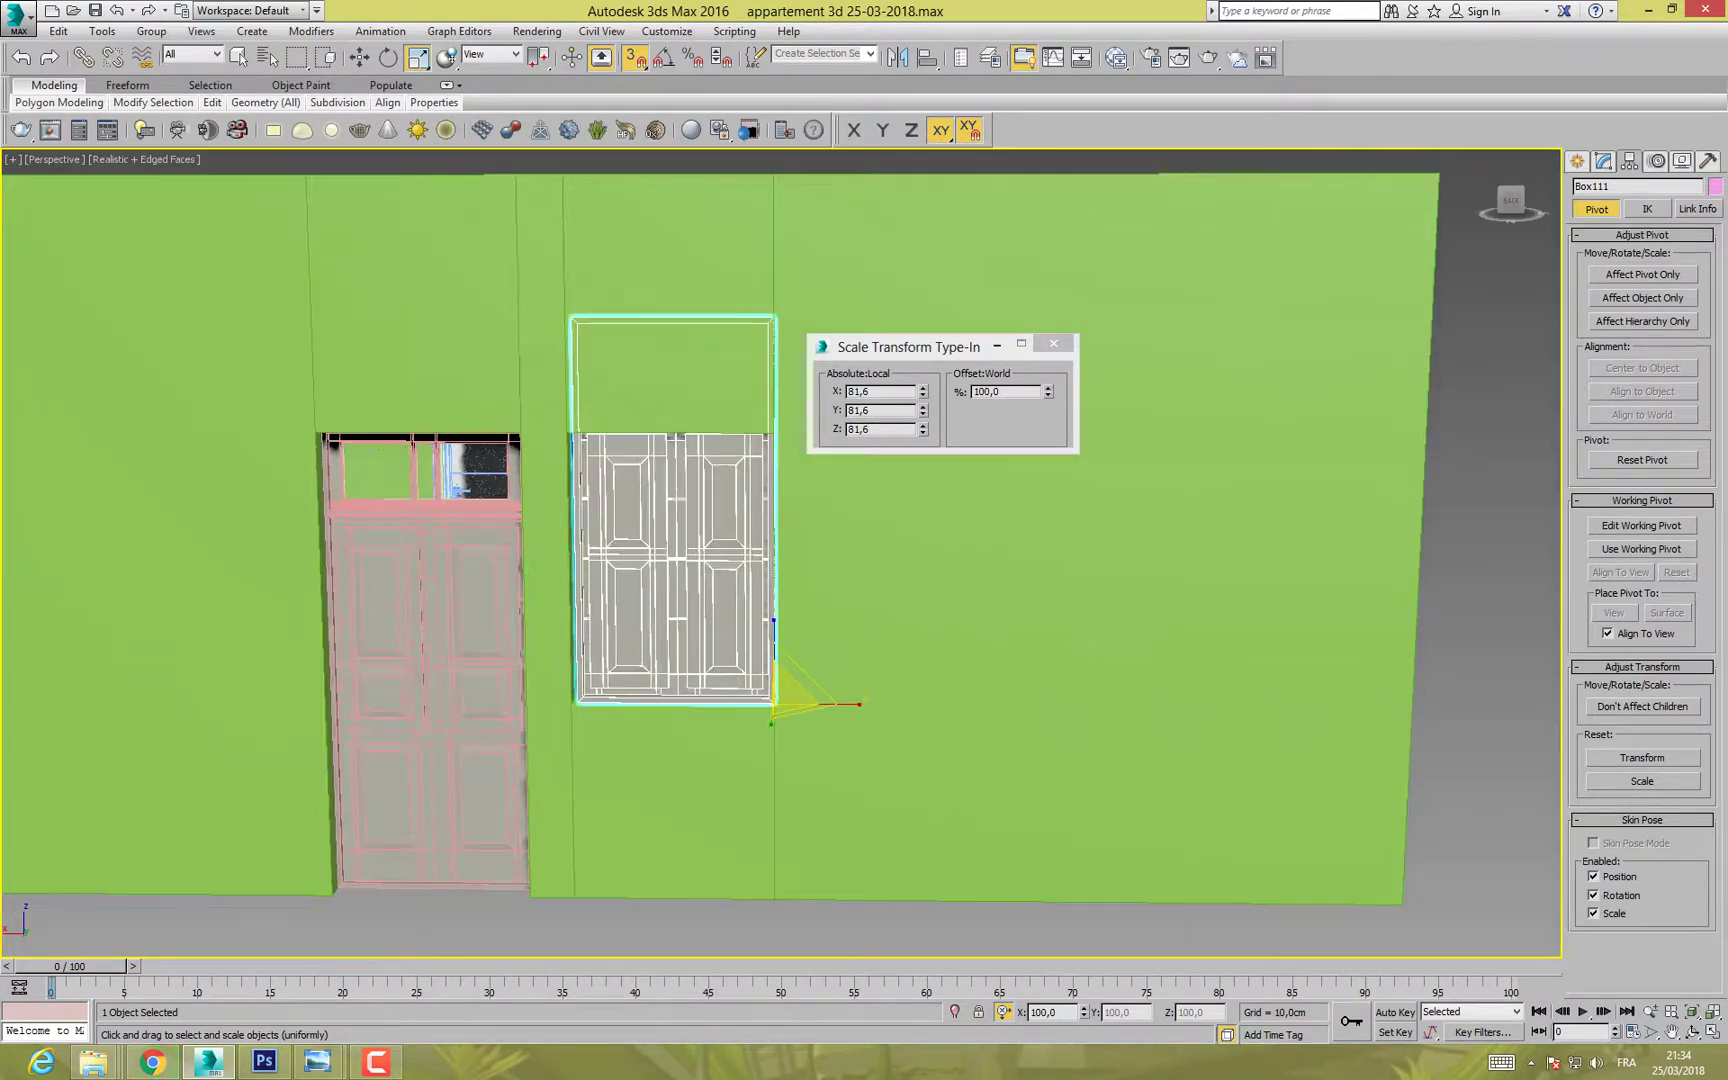
scroll(718, 540, up, 5)
scroll(718, 540, down, 5)
scroll(718, 540, up, 5)
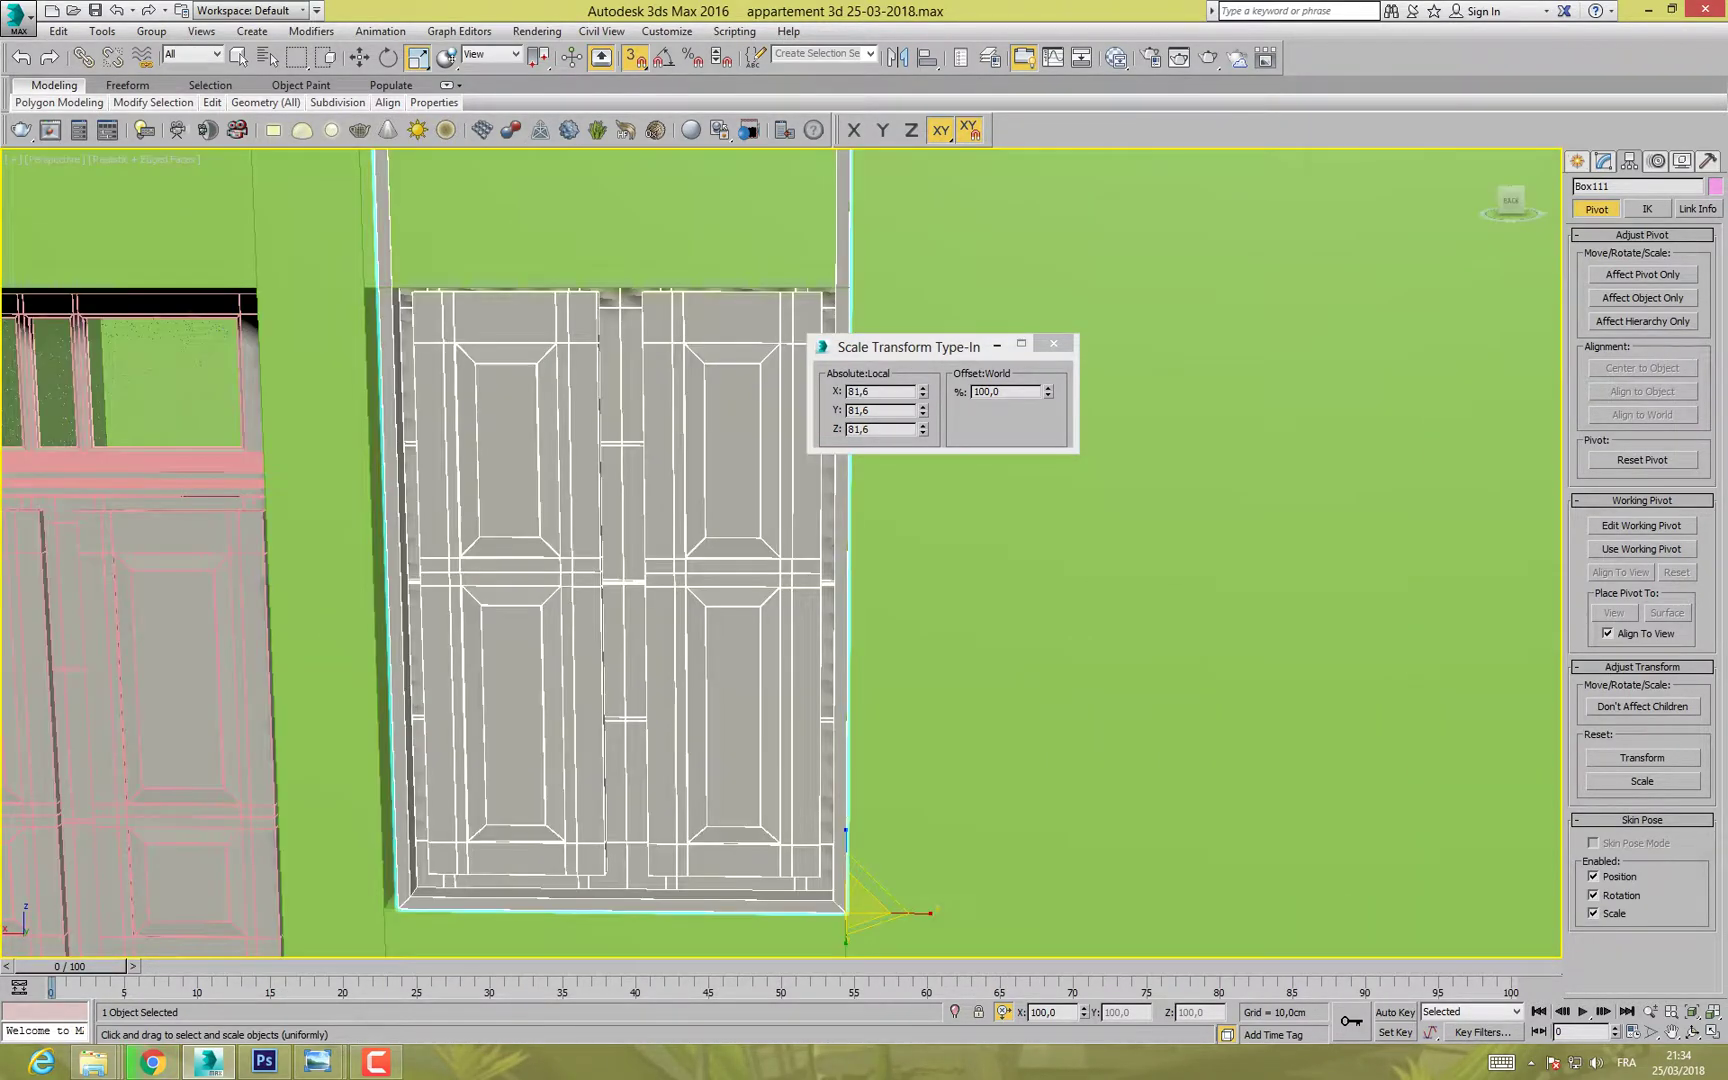
drag(1048, 392, 1048, 362)
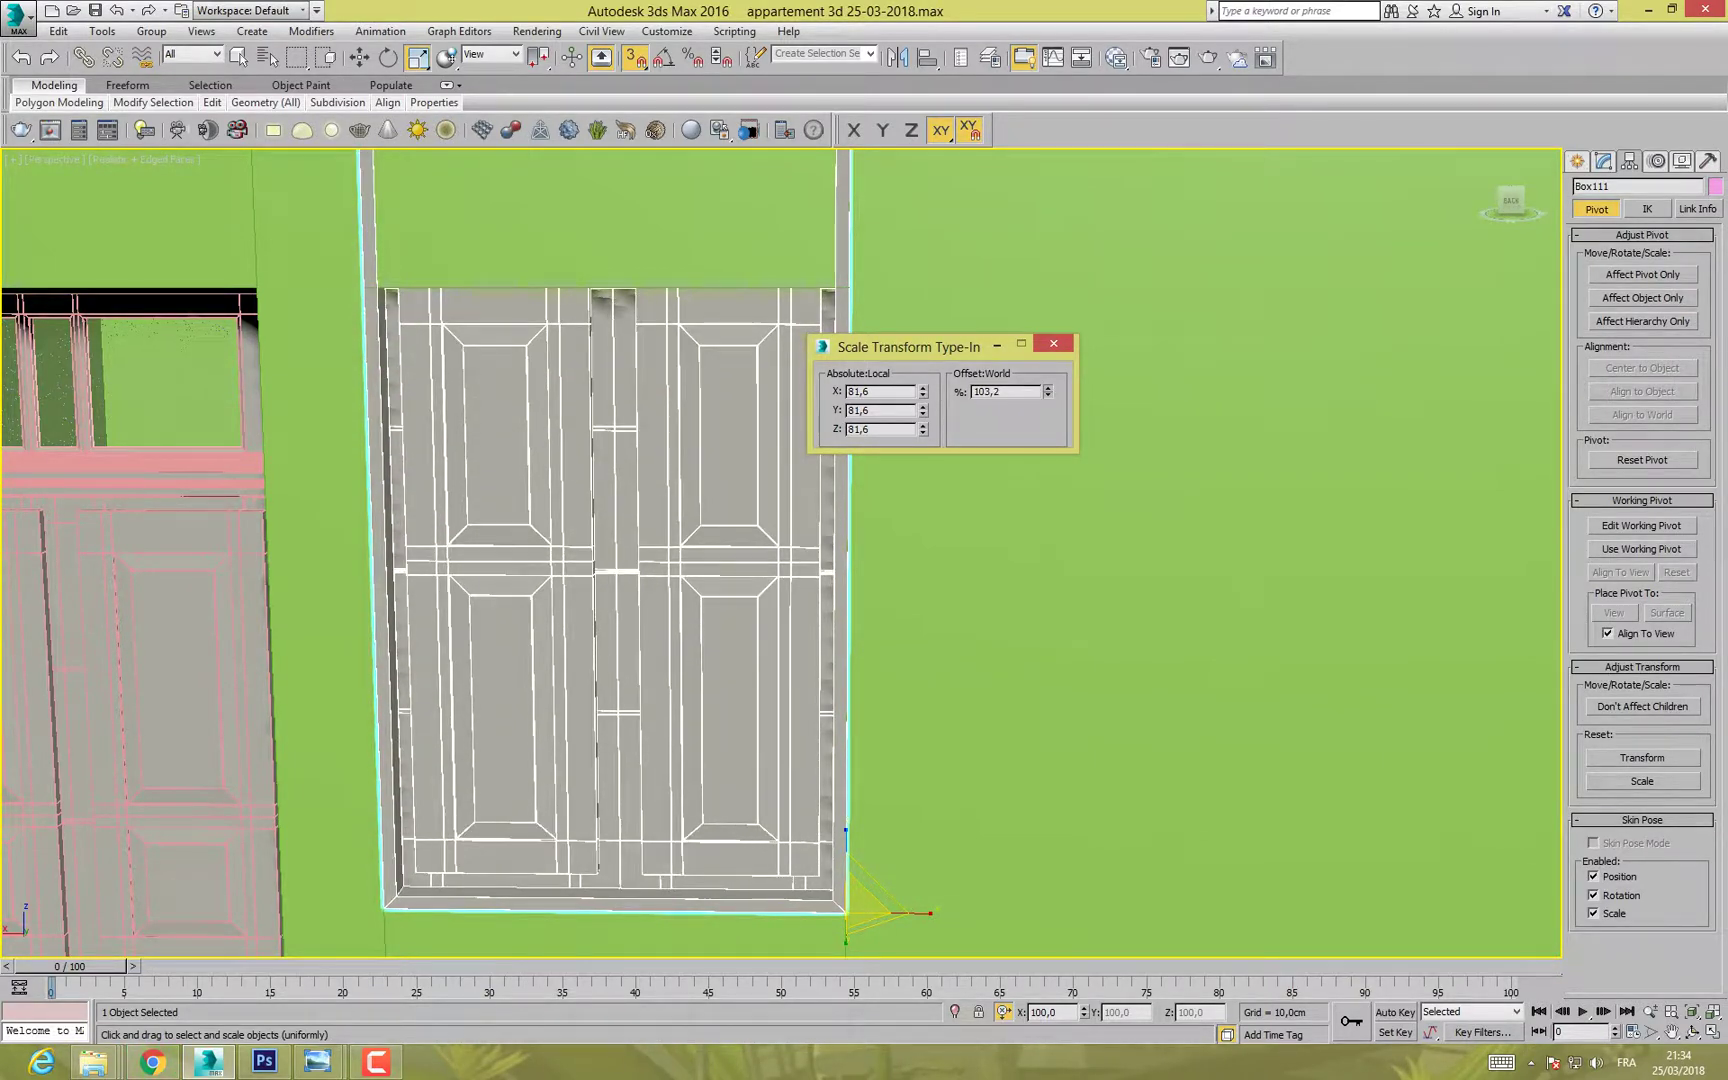
Step: Pull the paneled window about 55.5 cm out in front of the wall along the Y axis, with snapping off
scroll(872, 578, down, 5)
alt+middle_drag(872, 578, 845, 640)
key(w)
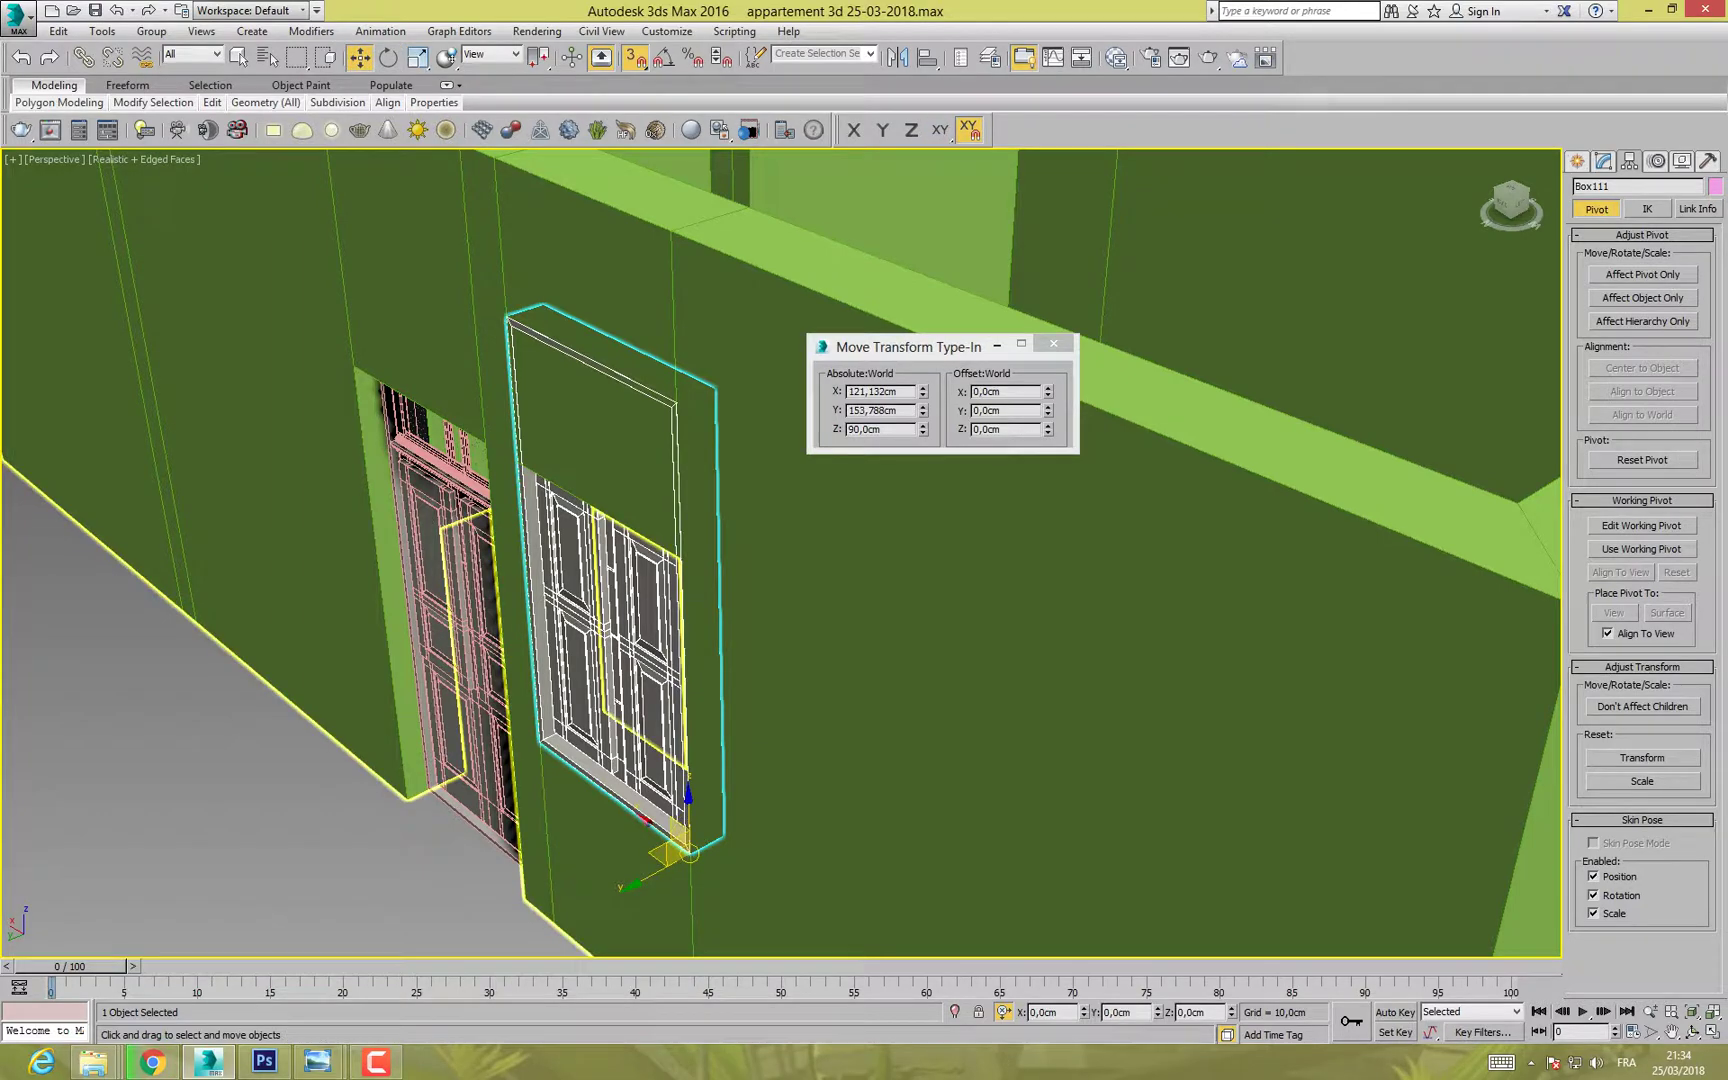
mouse_move(689, 853)
mouse_down()
mouse_move(764, 829)
mouse_move(694, 829)
mouse_move(580, 940)
mouse_move(688, 852)
mouse_up()
scroll(595, 733, down, 4)
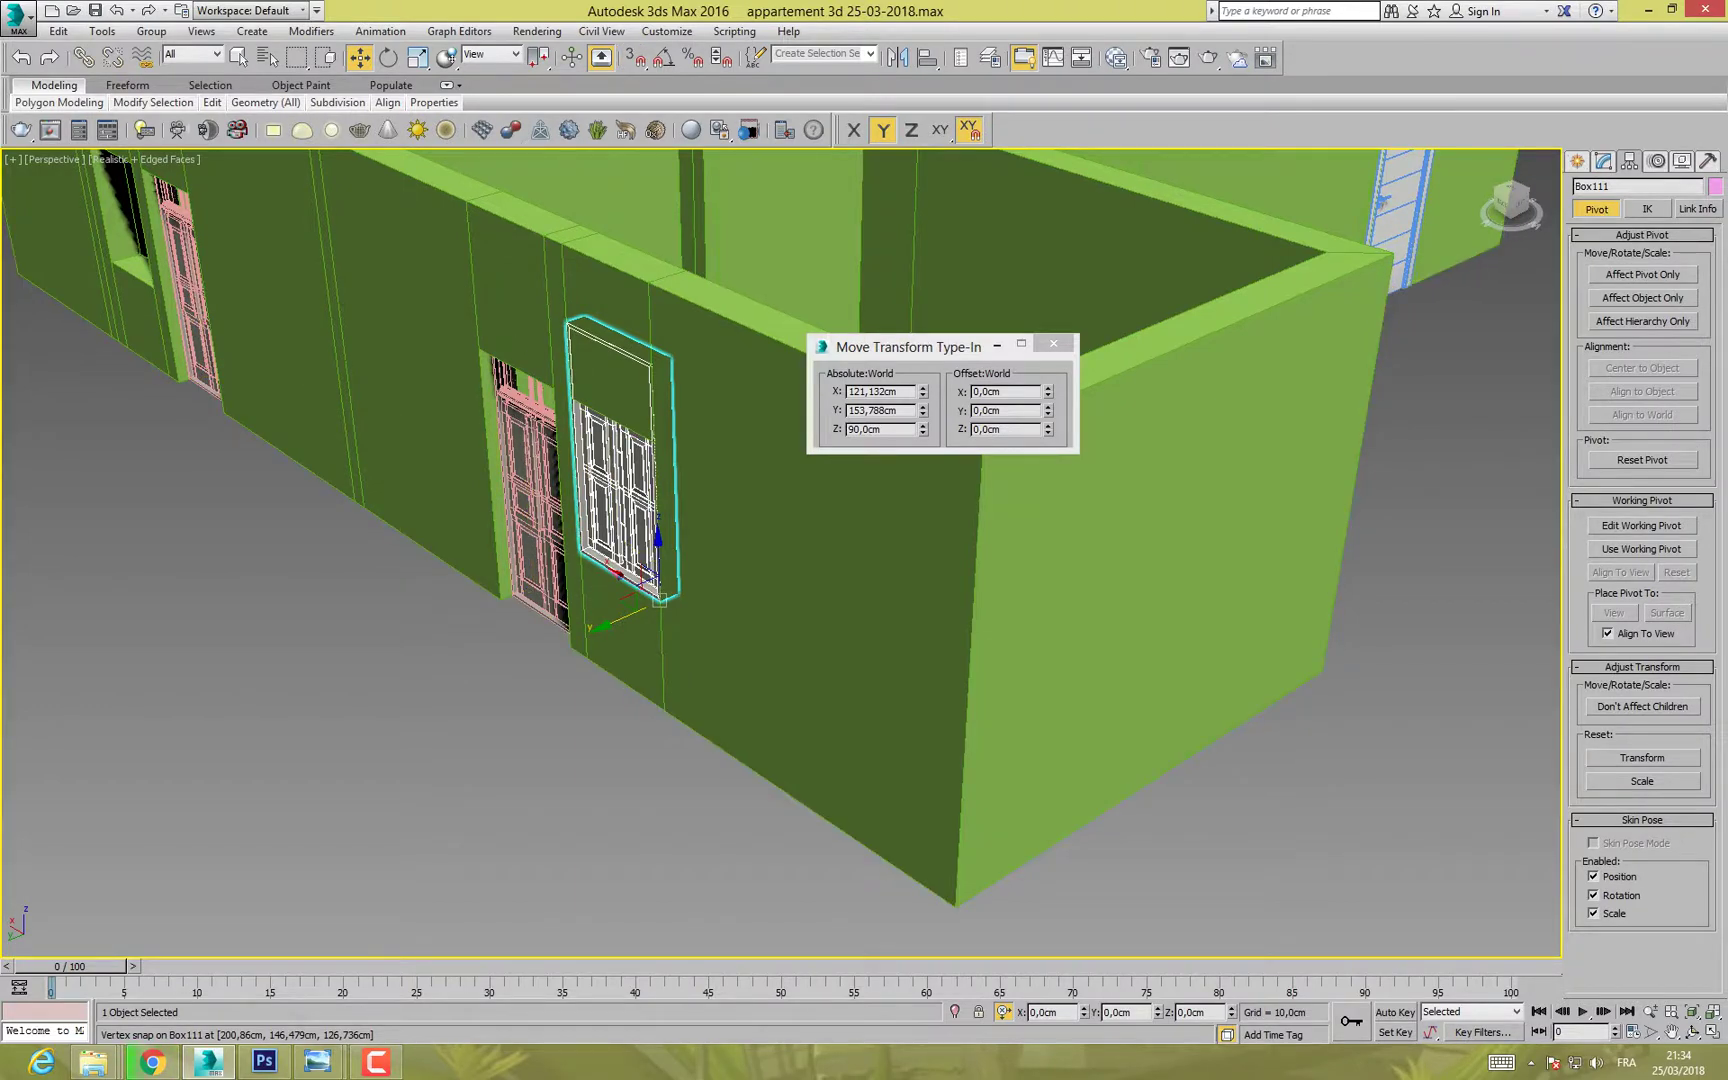
drag(659, 598, 580, 603)
scroll(580, 603, up, 2)
alt+middle_drag(500, 525, 566, 512)
scroll(586, 505, up, 5)
scroll(586, 520, down, 3)
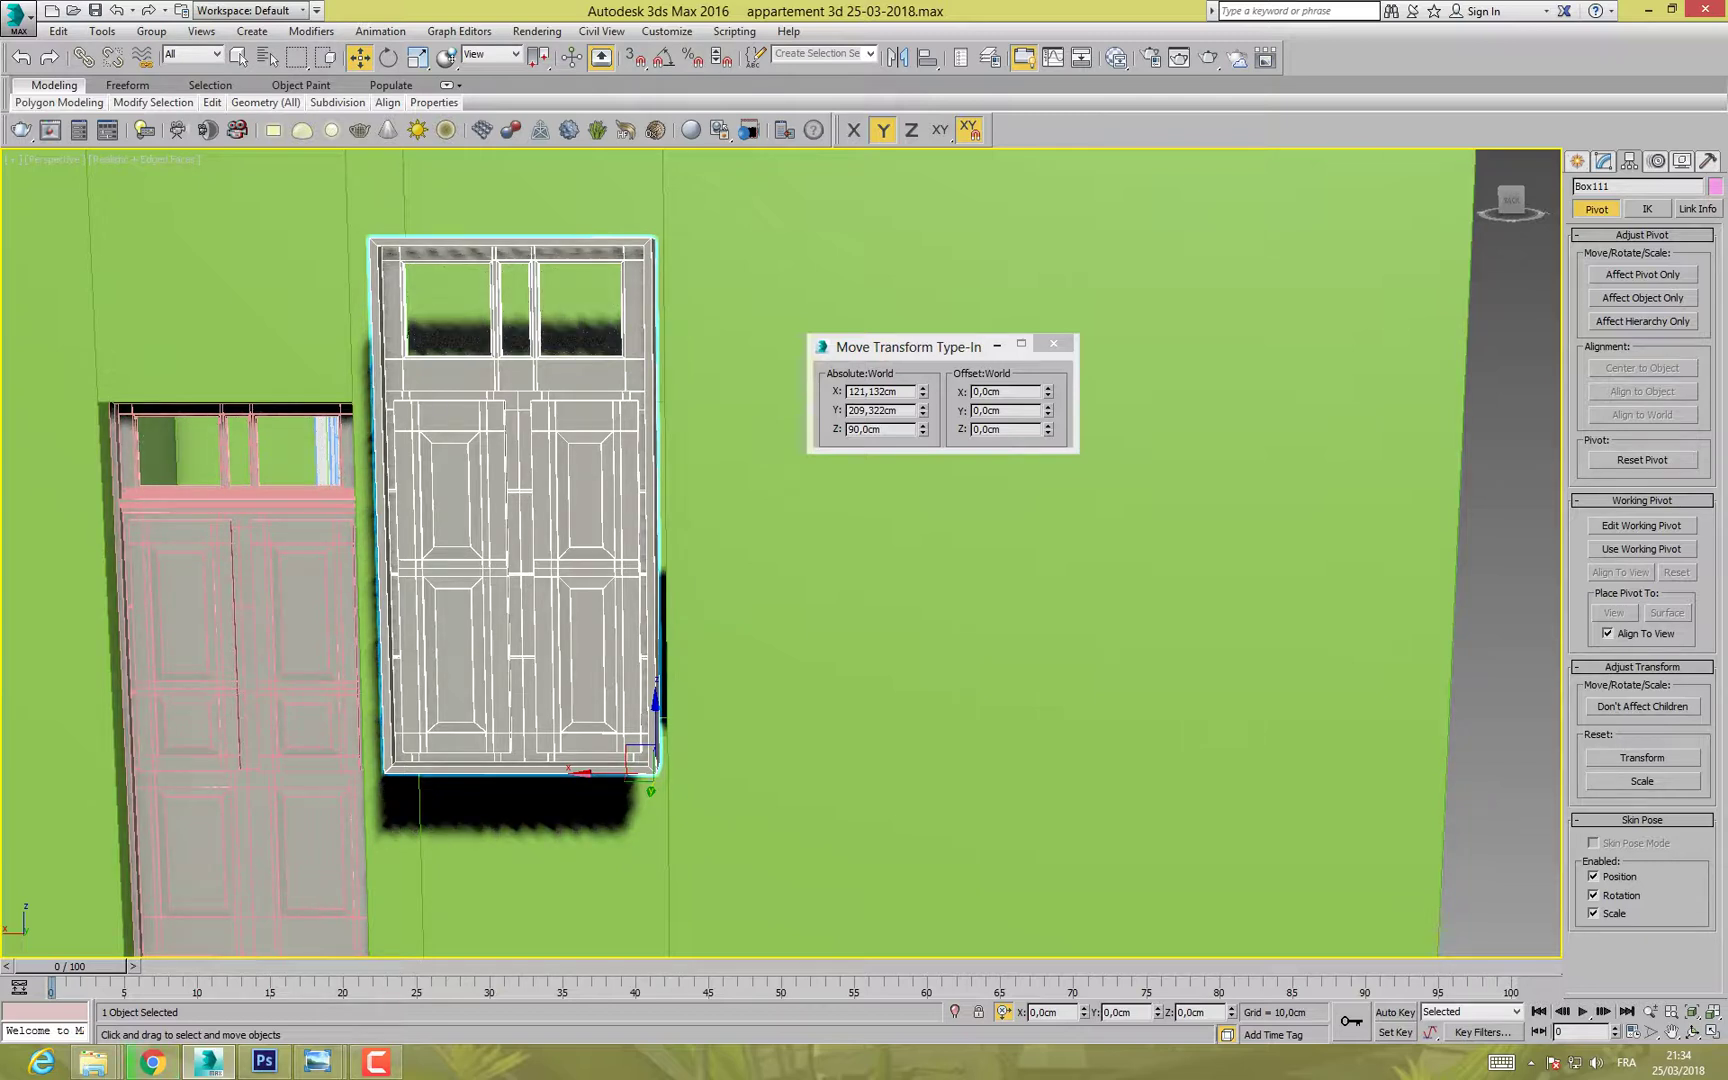
Step: Shorten the paneled window by lowering its upper-half vertices about 9.4 cm and raising its bottom vertices about 16 cm
click(1577, 161)
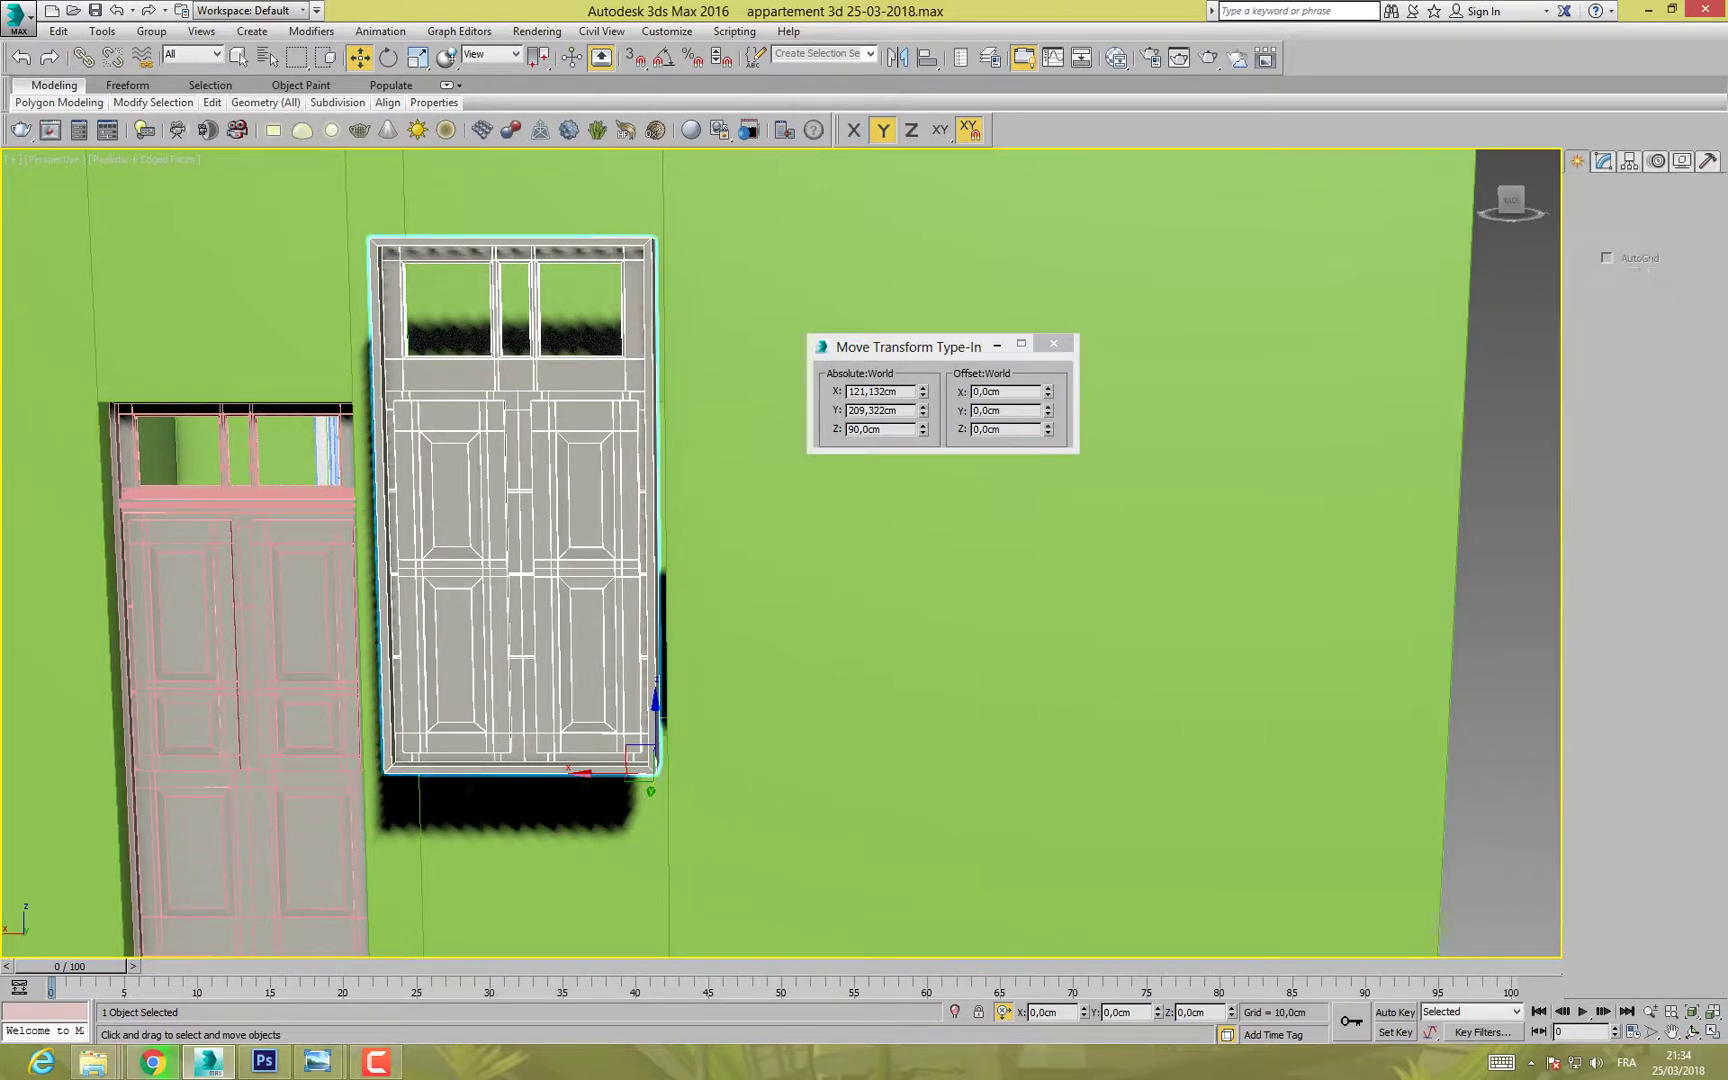
click(1604, 161)
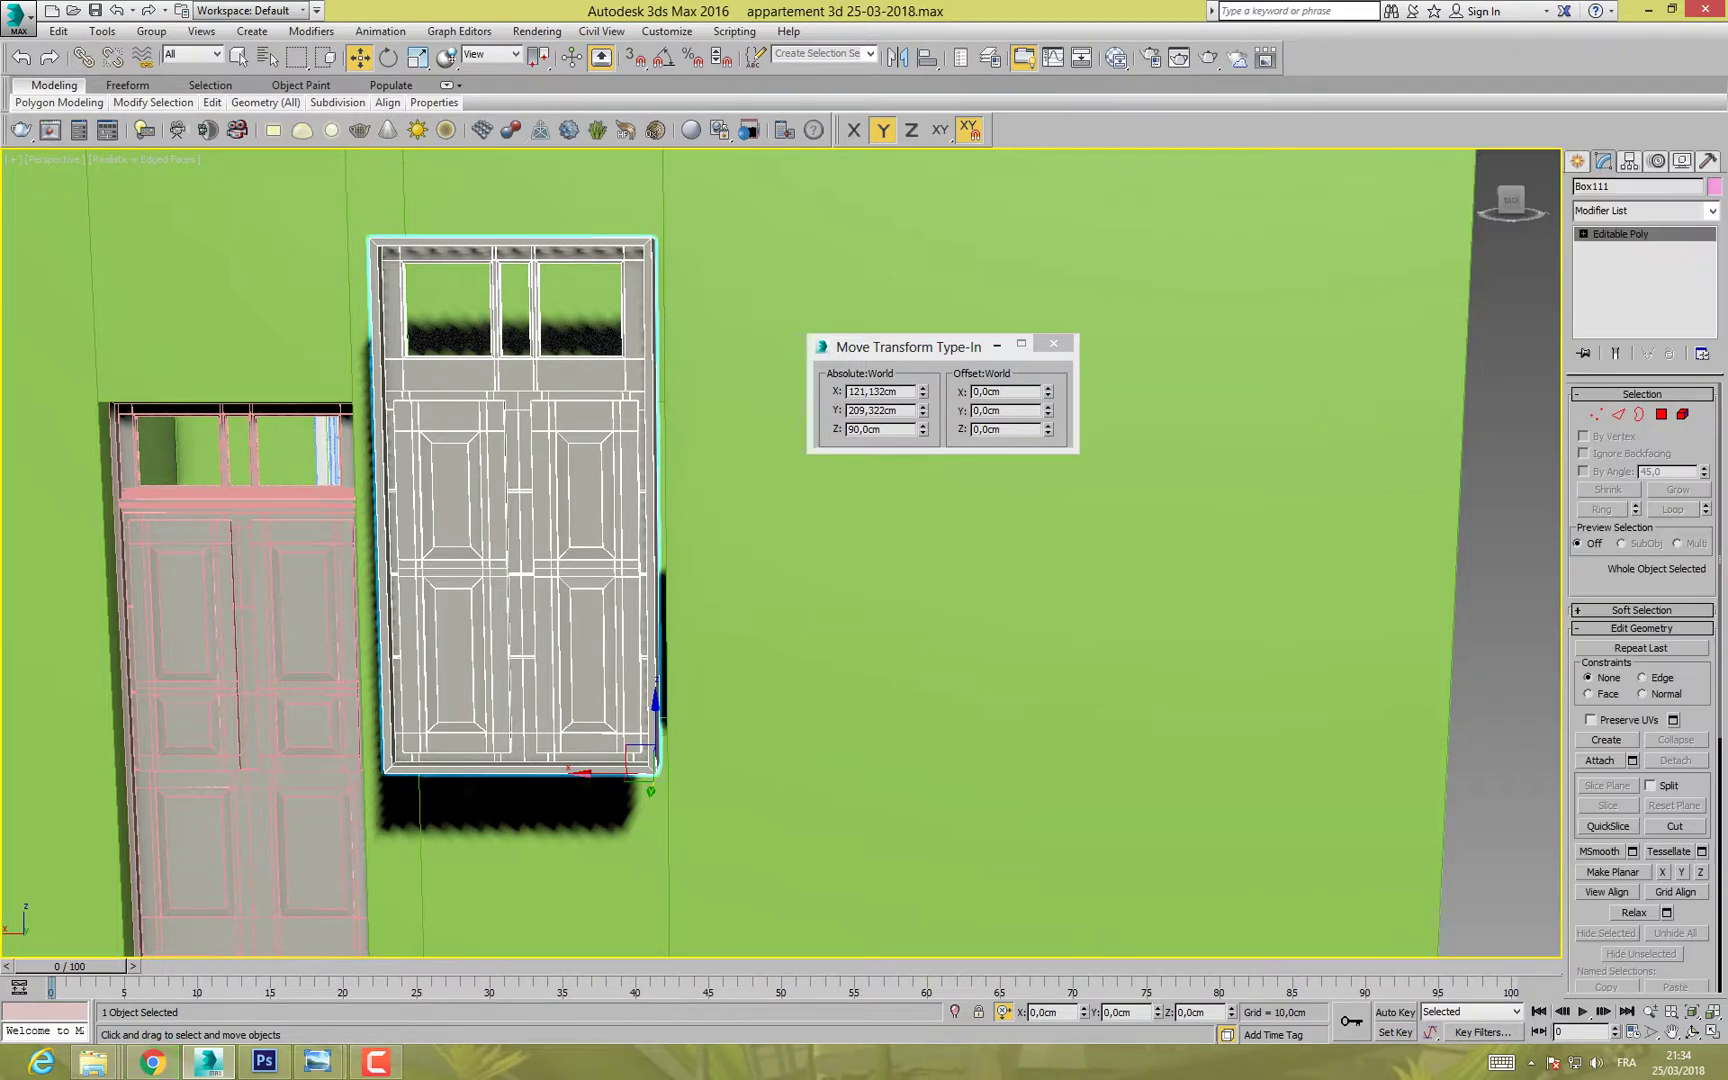
key(1)
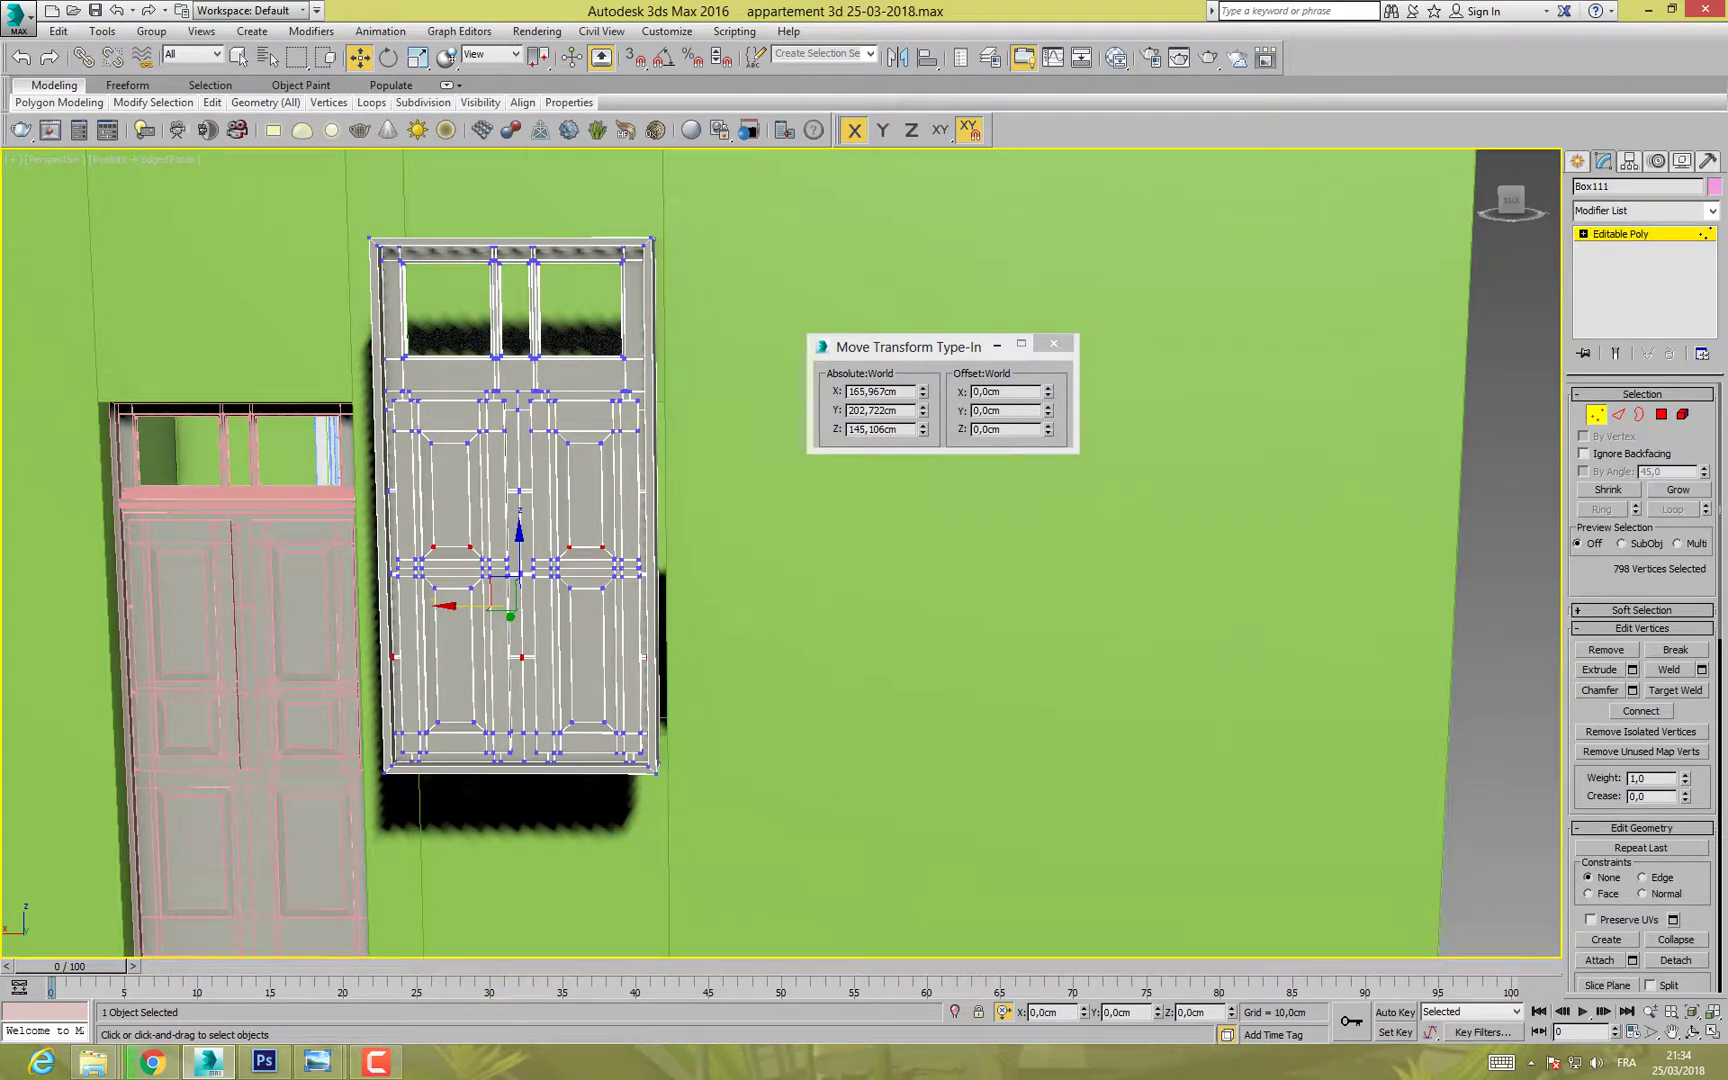
drag(256, 203, 761, 512)
mouse_move(761, 512)
alt+middle_down()
mouse_move(480, 515)
mouse_move(400, 540)
mouse_move(375, 510)
mouse_move(385, 590)
mouse_move(390, 490)
mouse_move(400, 530)
mouse_move(745, 530)
alt+middle_up()
alt+middle_drag(308, 474, 352, 473)
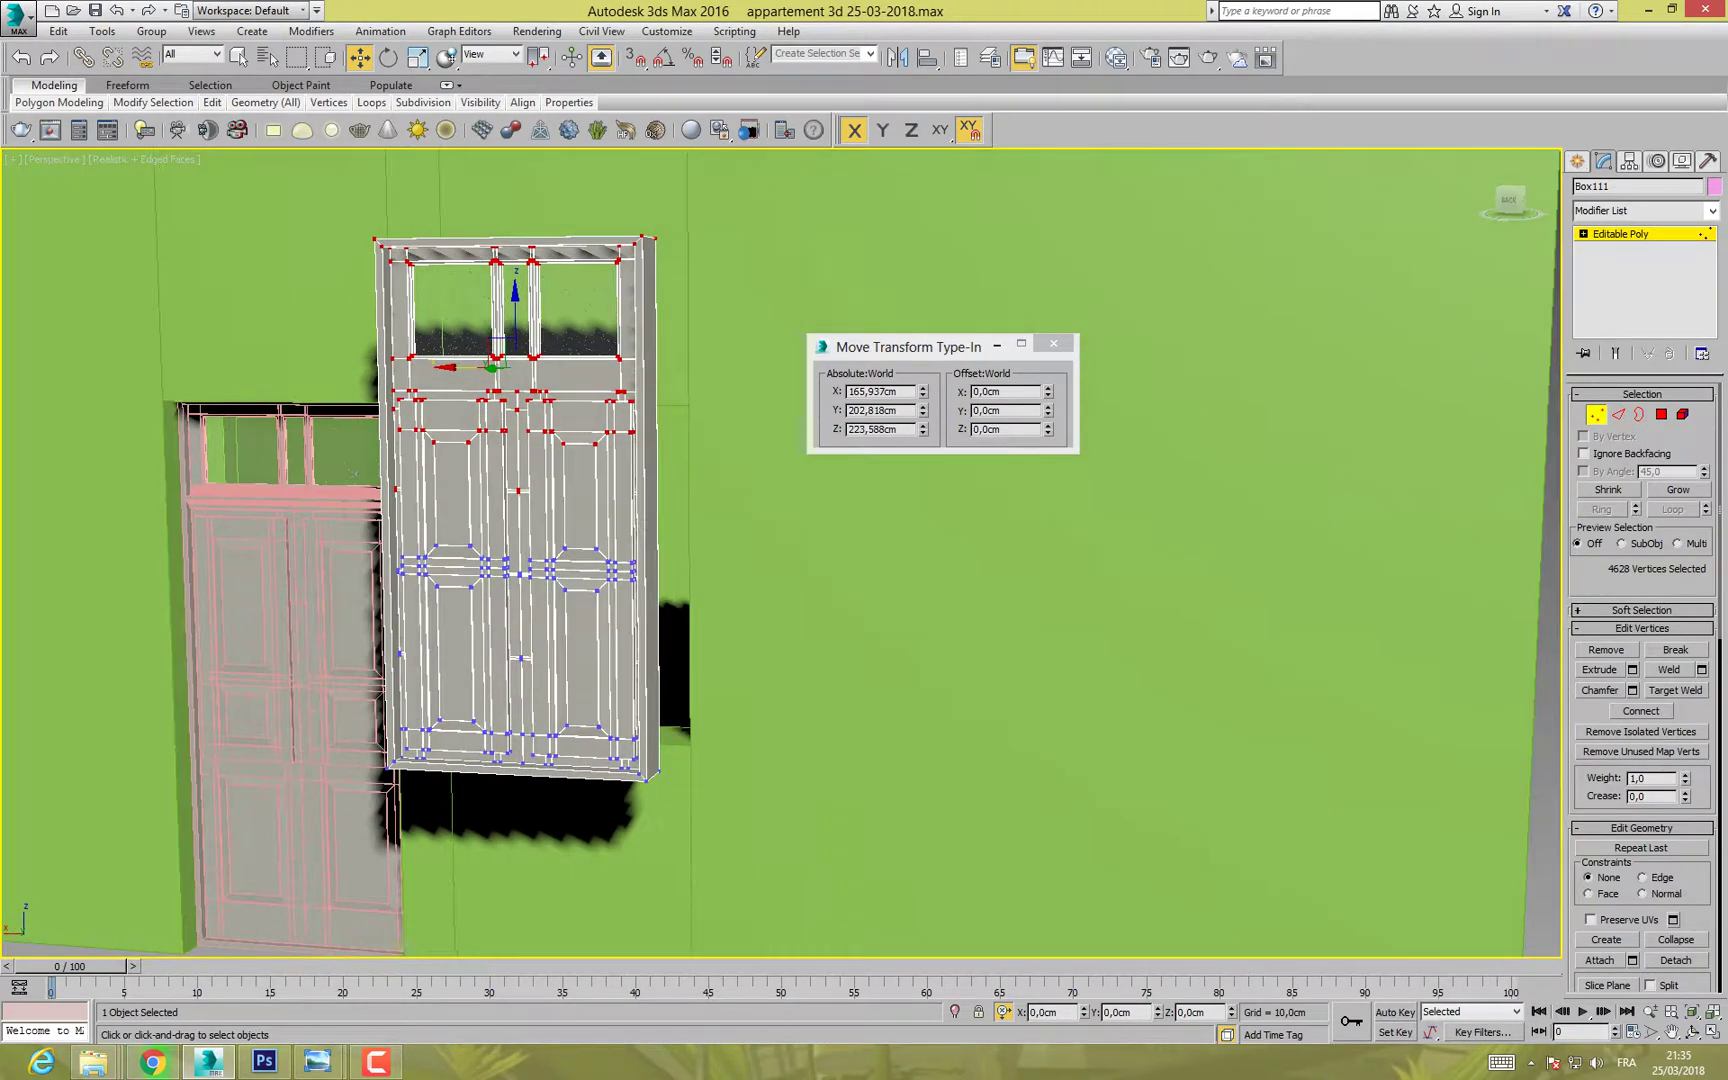
drag(516, 344, 516, 376)
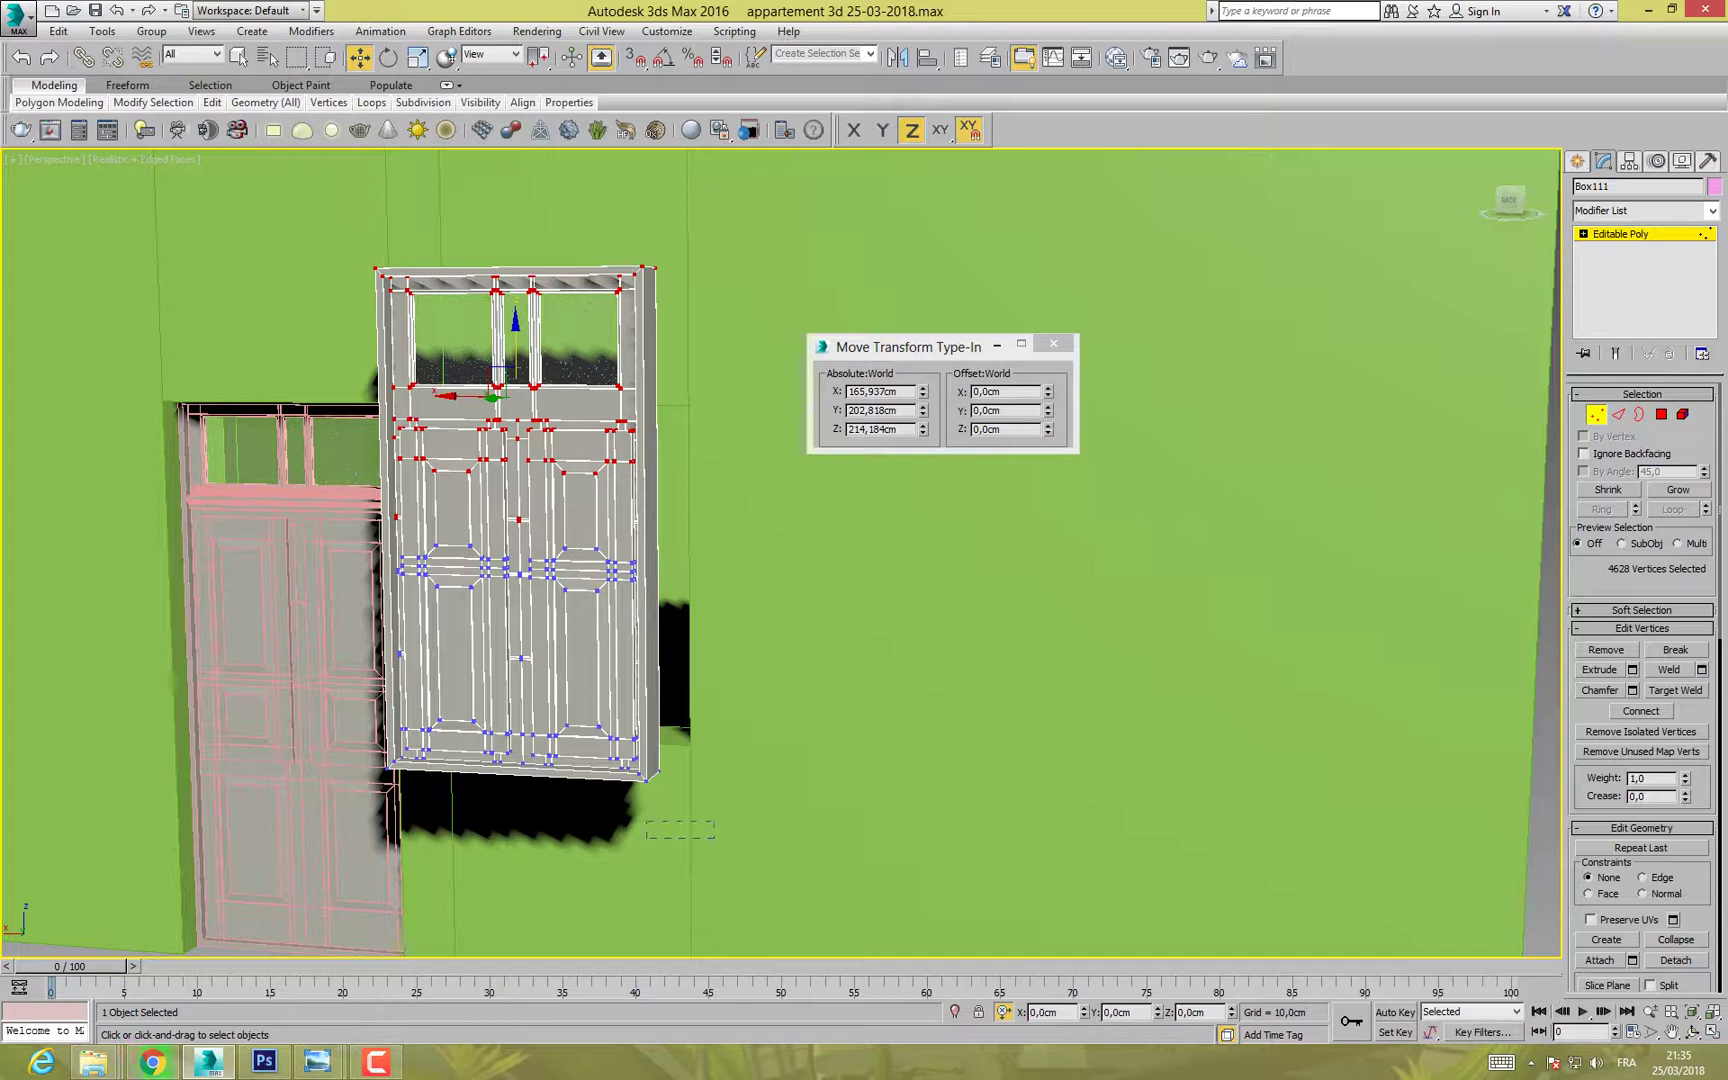
drag(714, 838, 714, 838)
drag(521, 700, 521, 621)
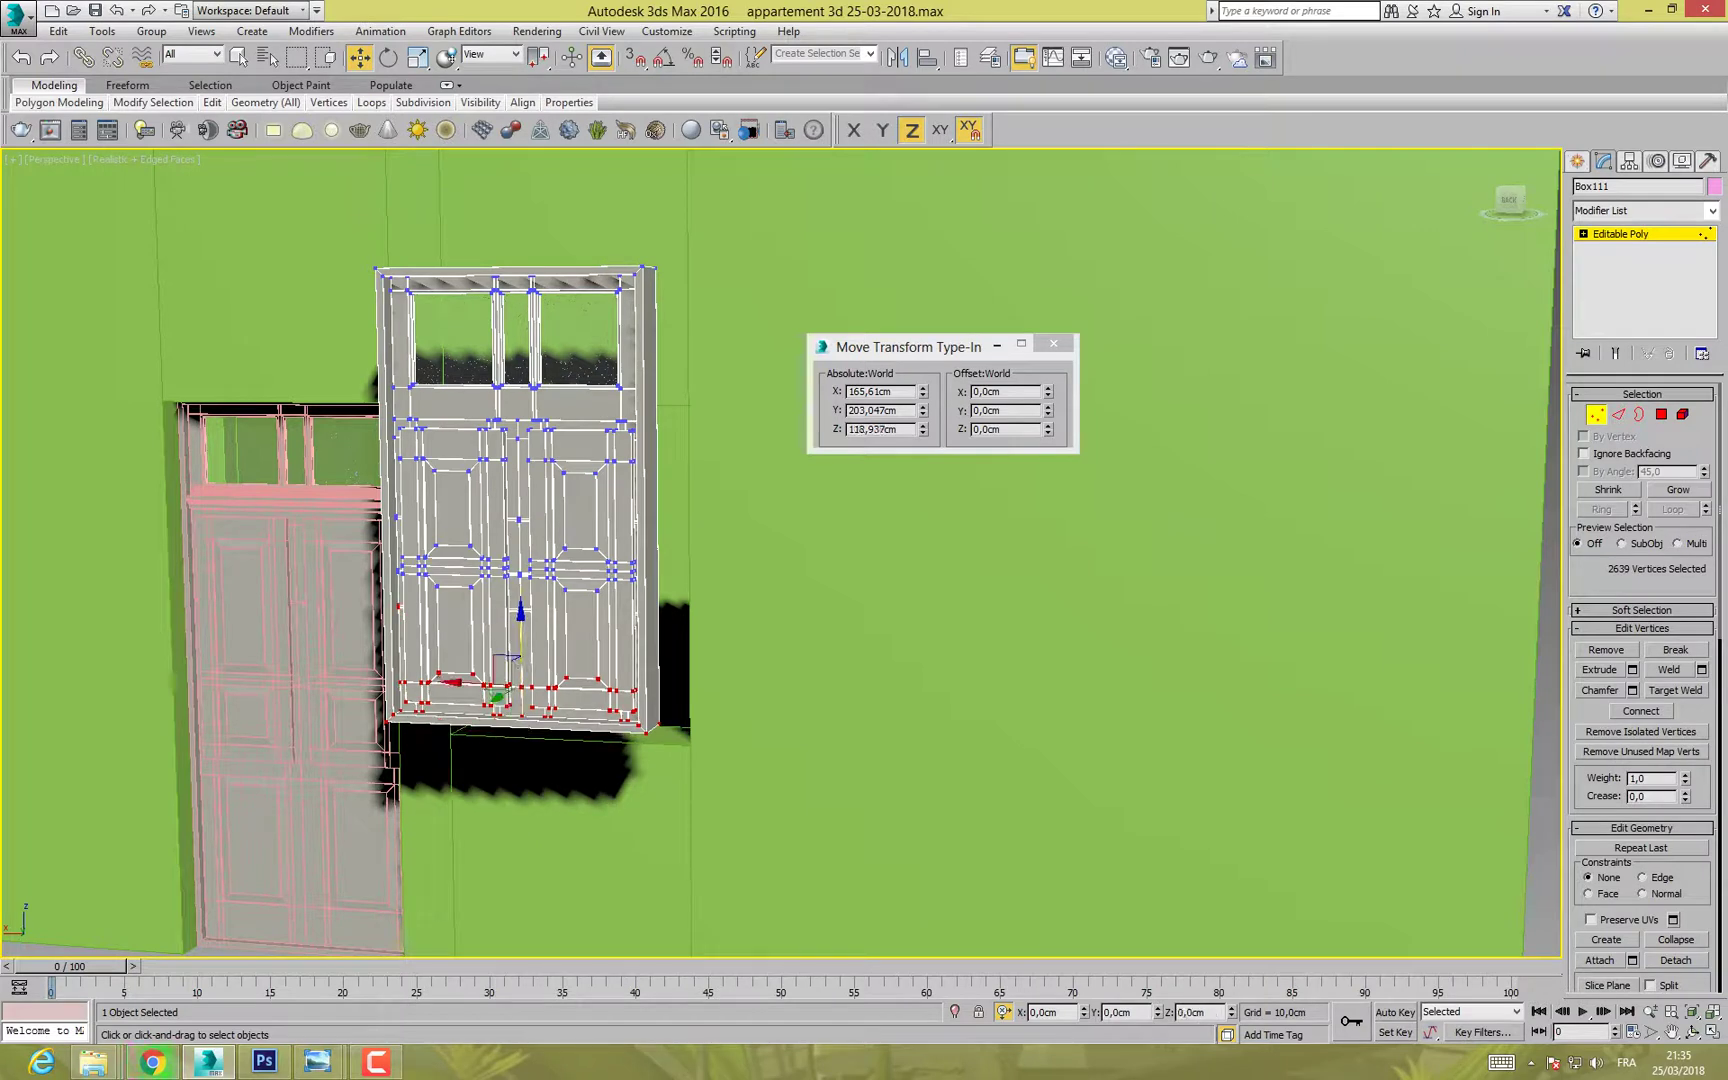
Step: Lower the window's top frame vertices along Z and bring all its transom vertices about 3.6 cm down
drag(613, 297, 613, 297)
drag(514, 250, 514, 275)
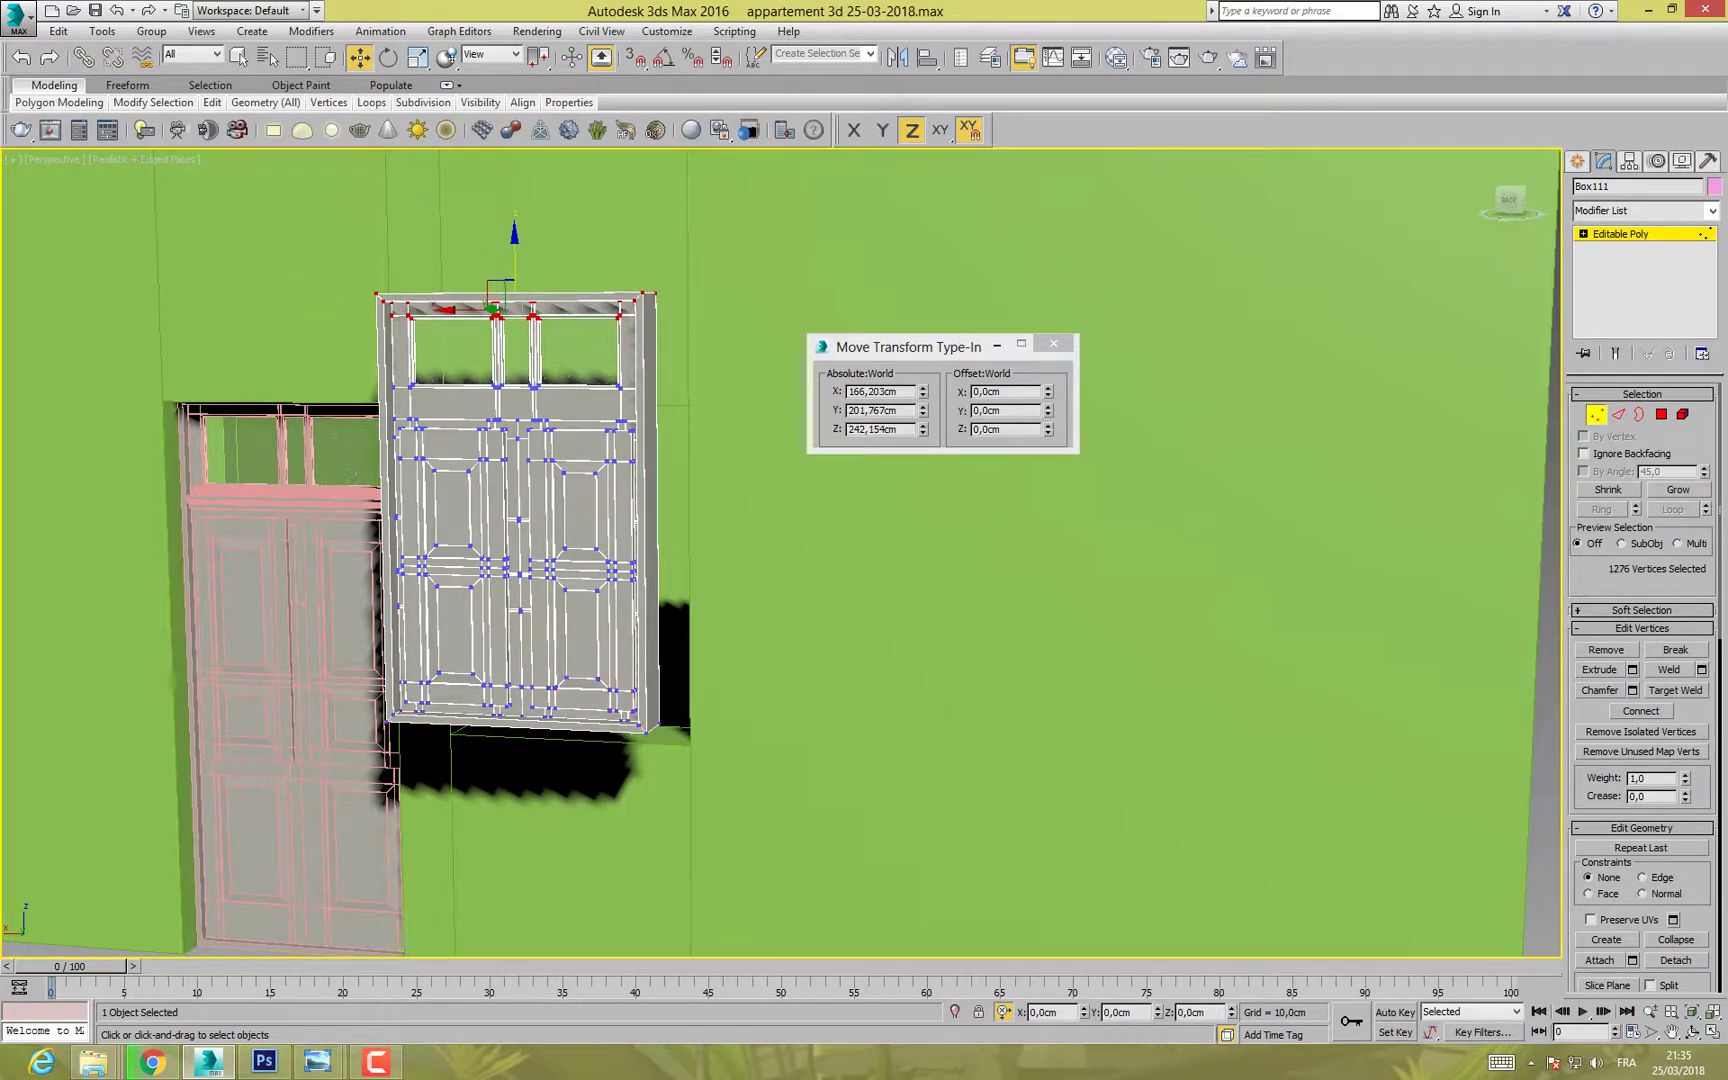
drag(743, 400, 743, 400)
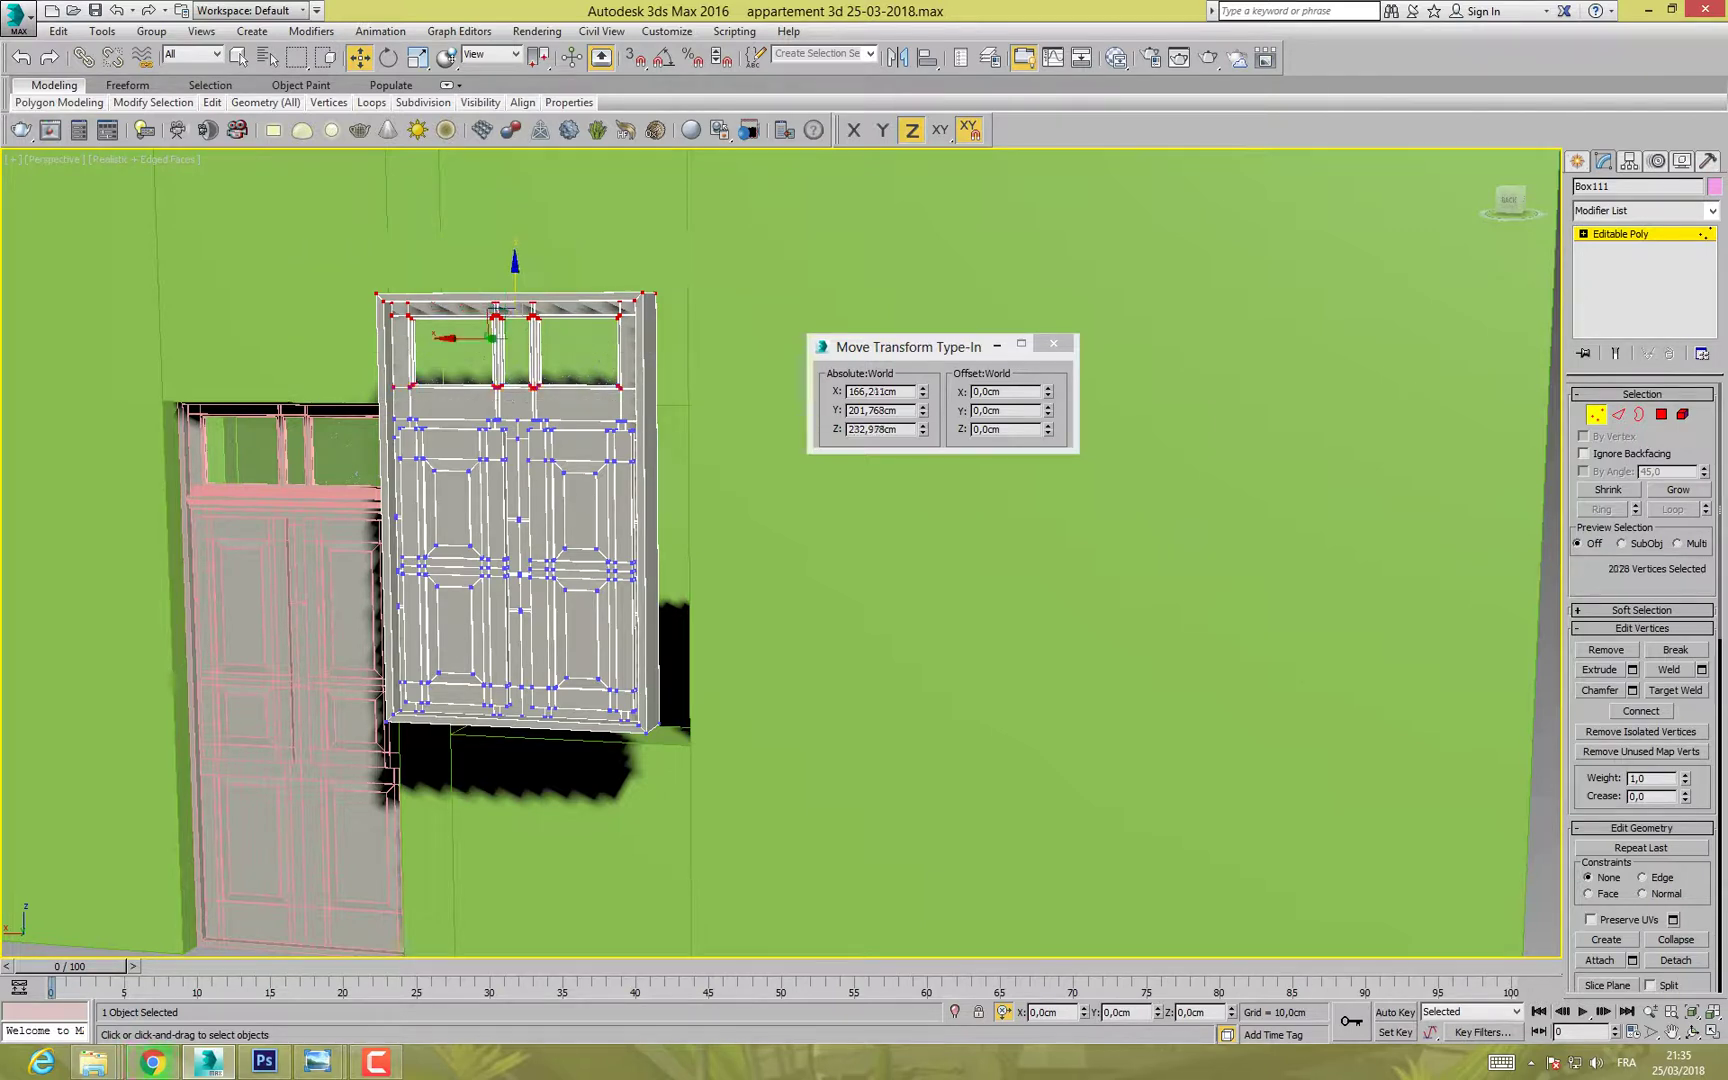
drag(514, 265, 514, 274)
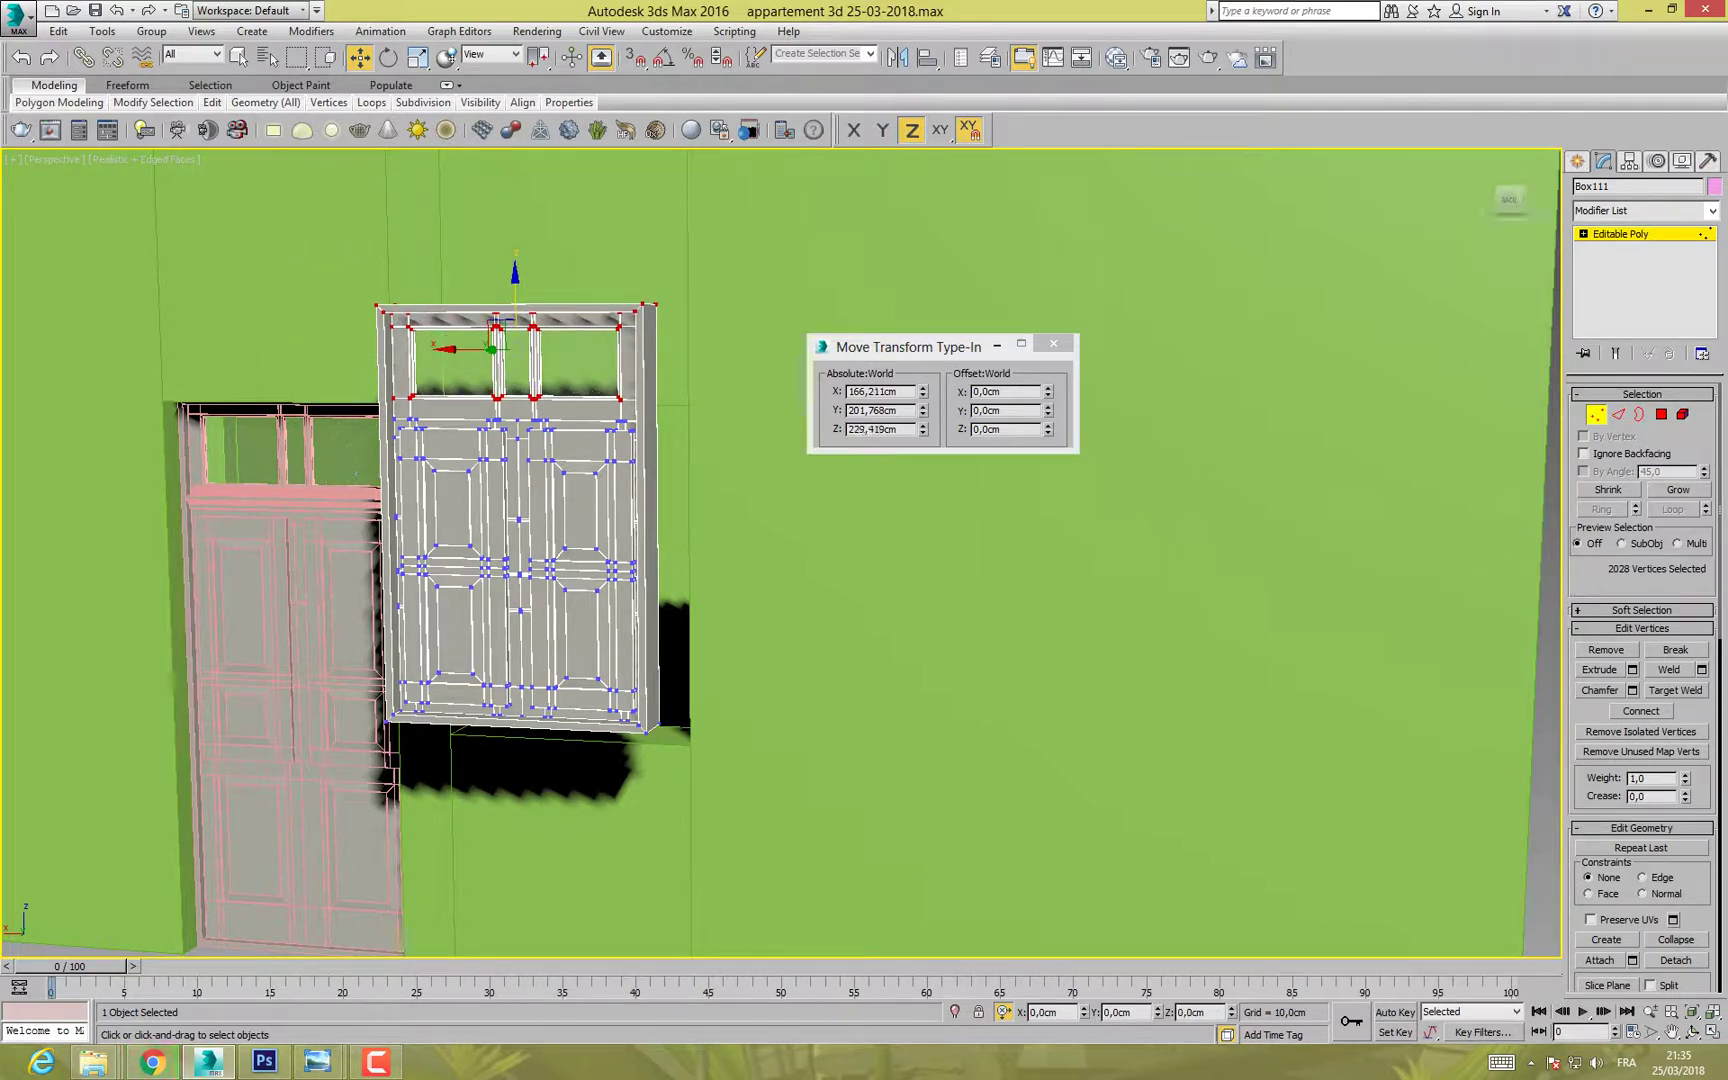
key(1)
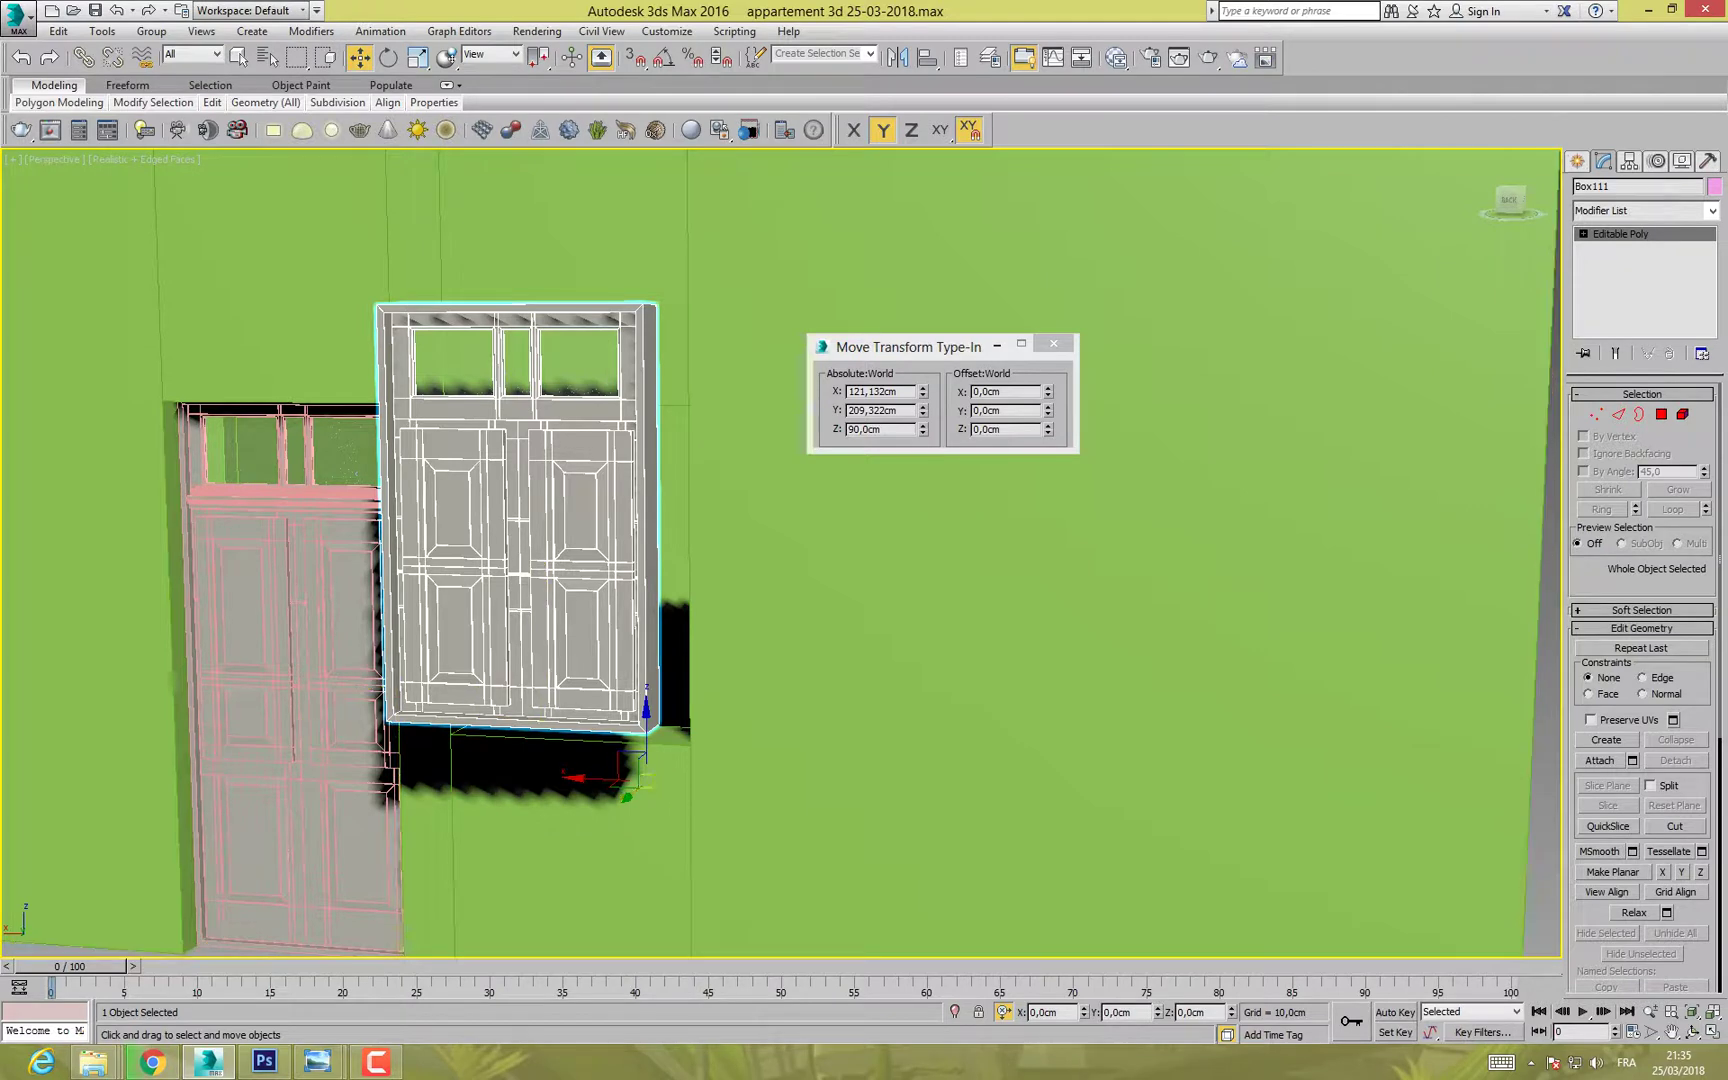
Step: Snap only the shortened window's pivot to its bottom outer corner and place that corner on the opening's bottom outer corner
click(1630, 160)
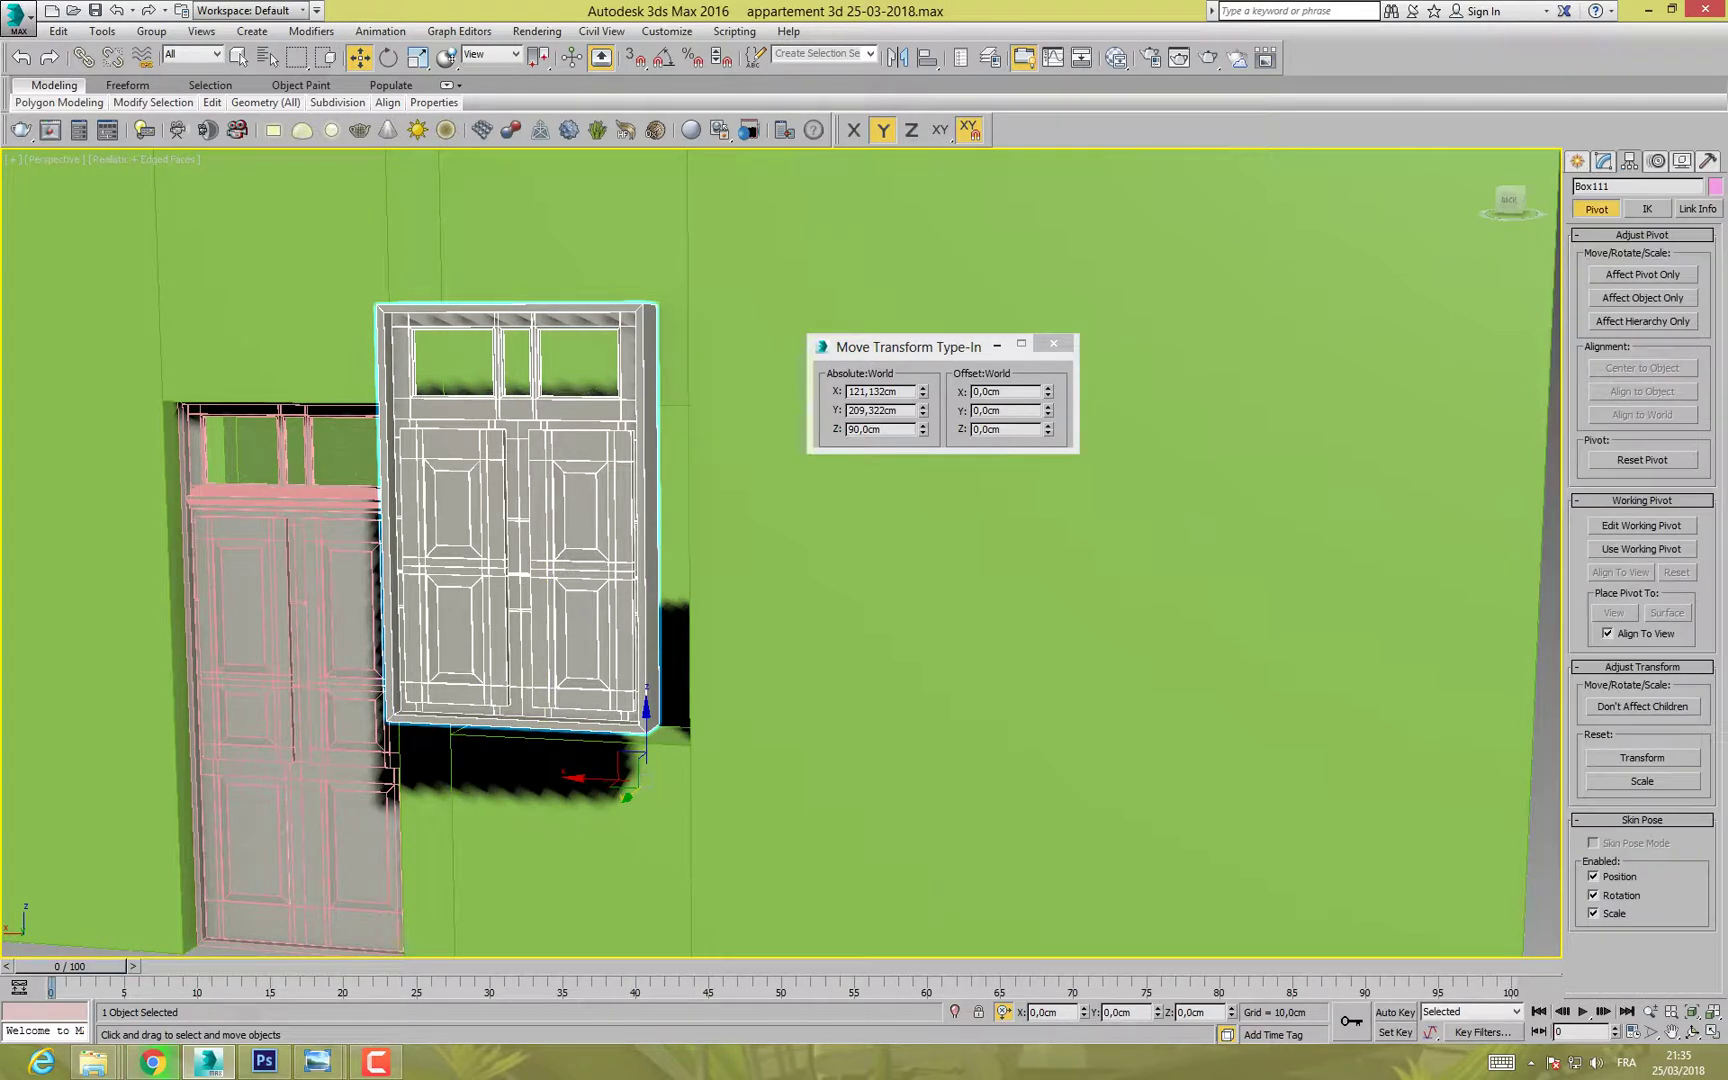
click(1642, 275)
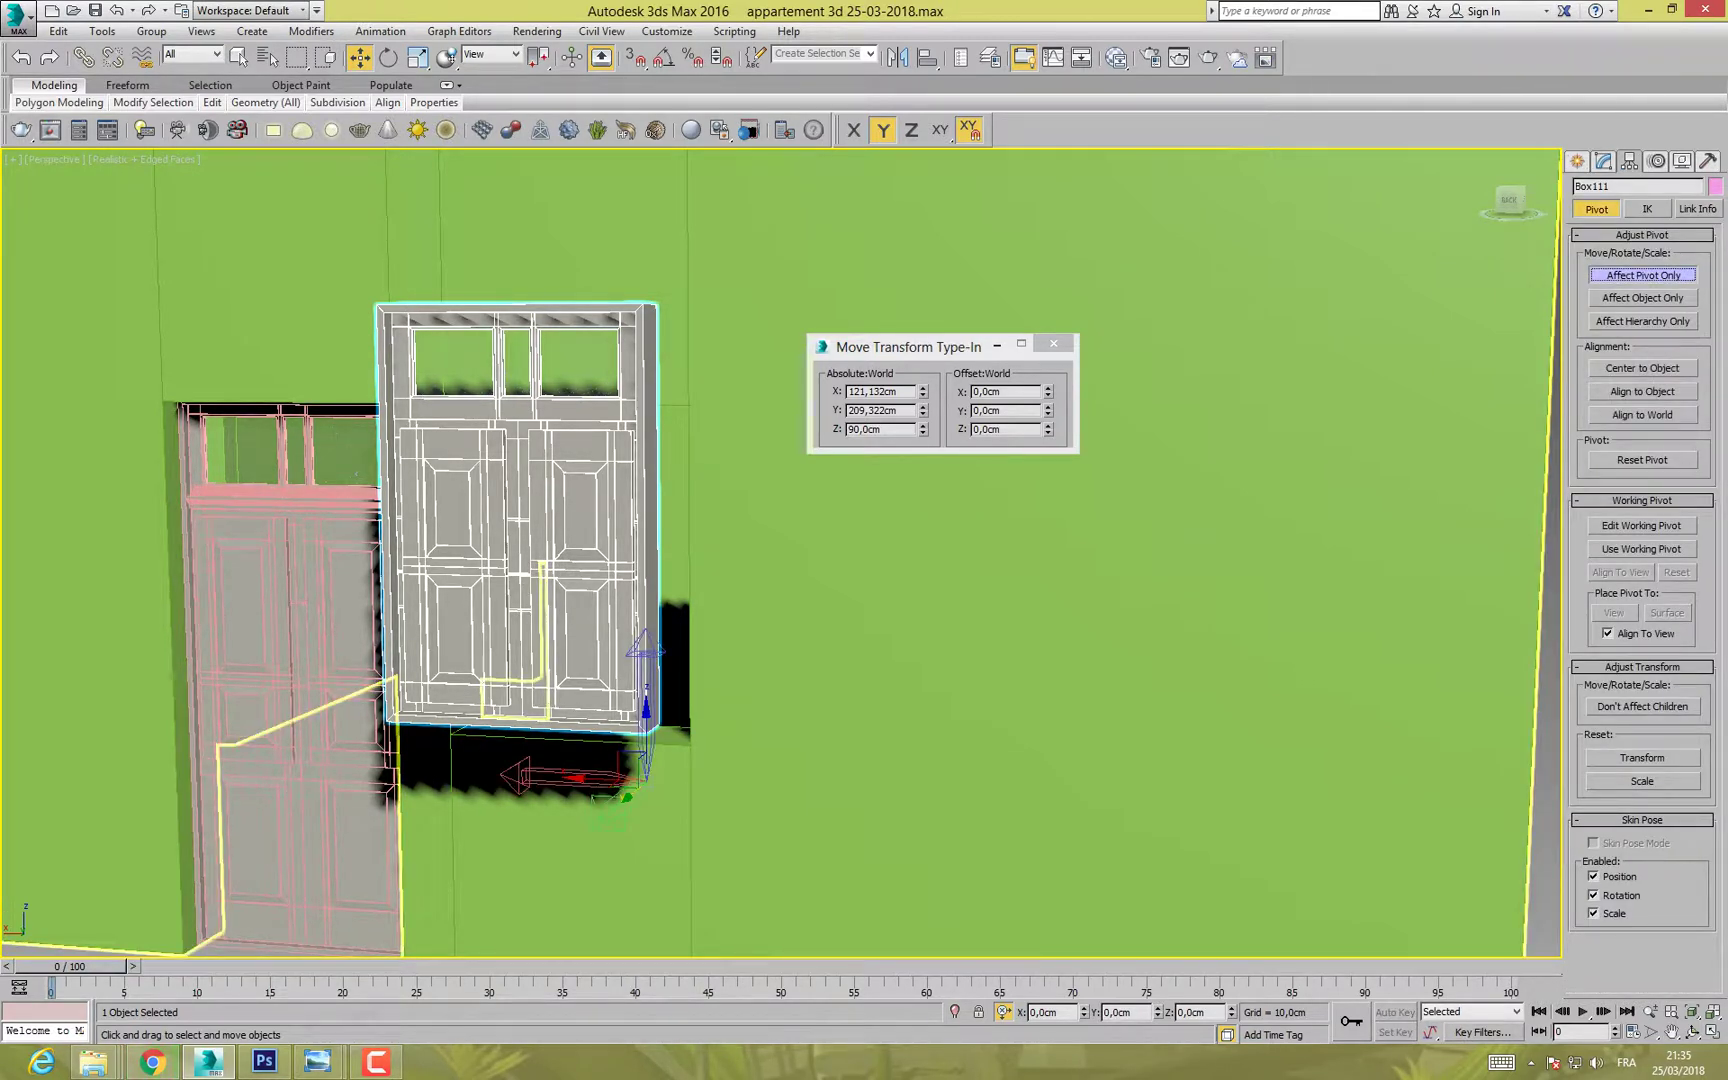
drag(646, 779, 647, 734)
key(s)
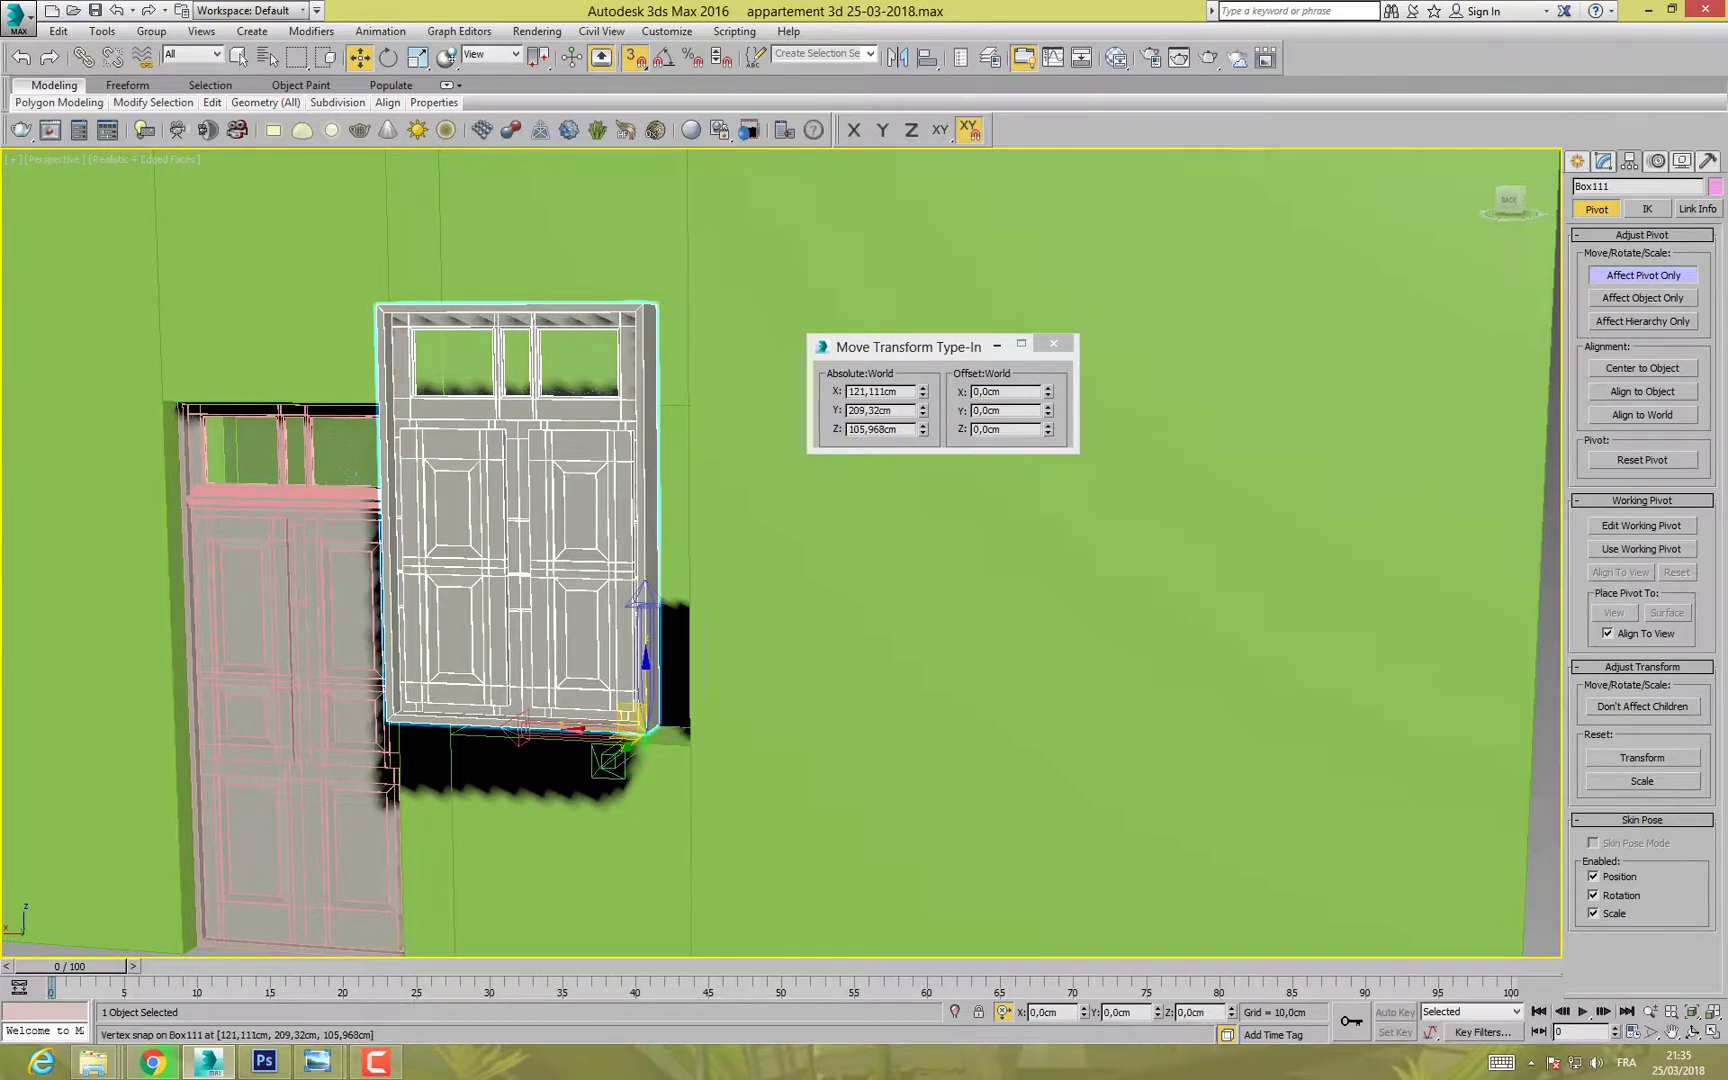
click(1642, 275)
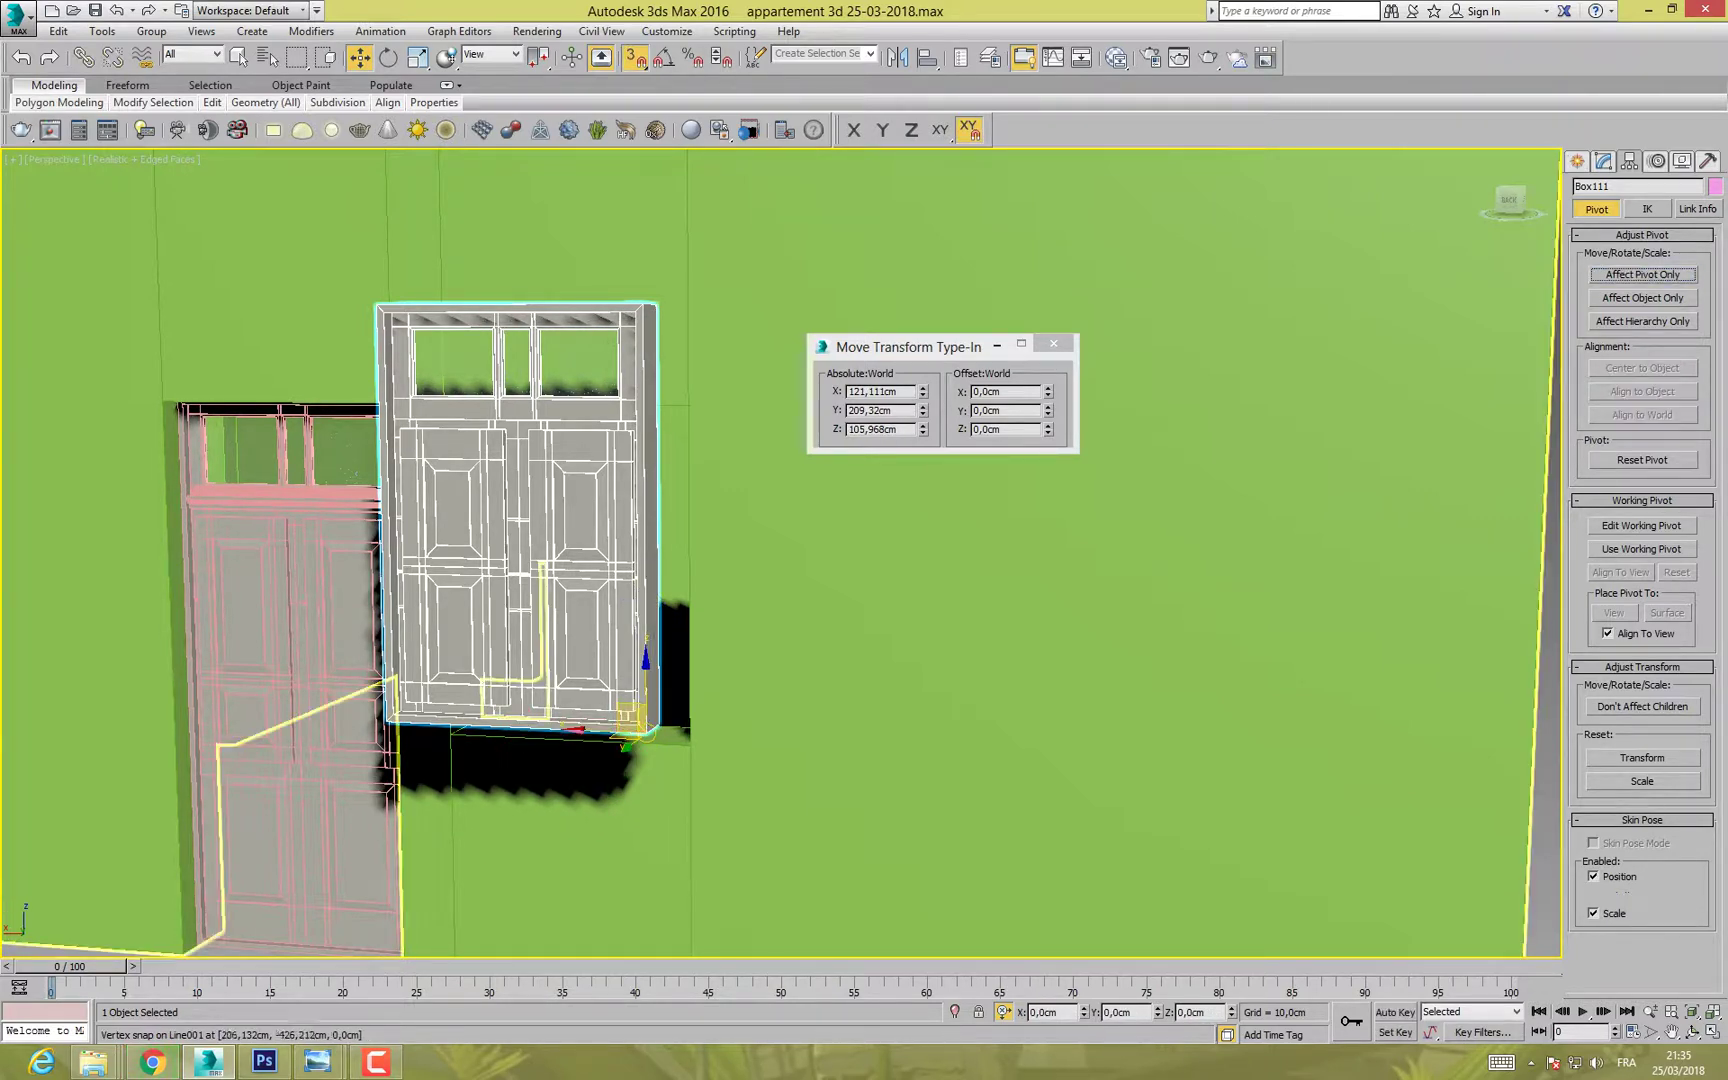
drag(630, 714, 677, 728)
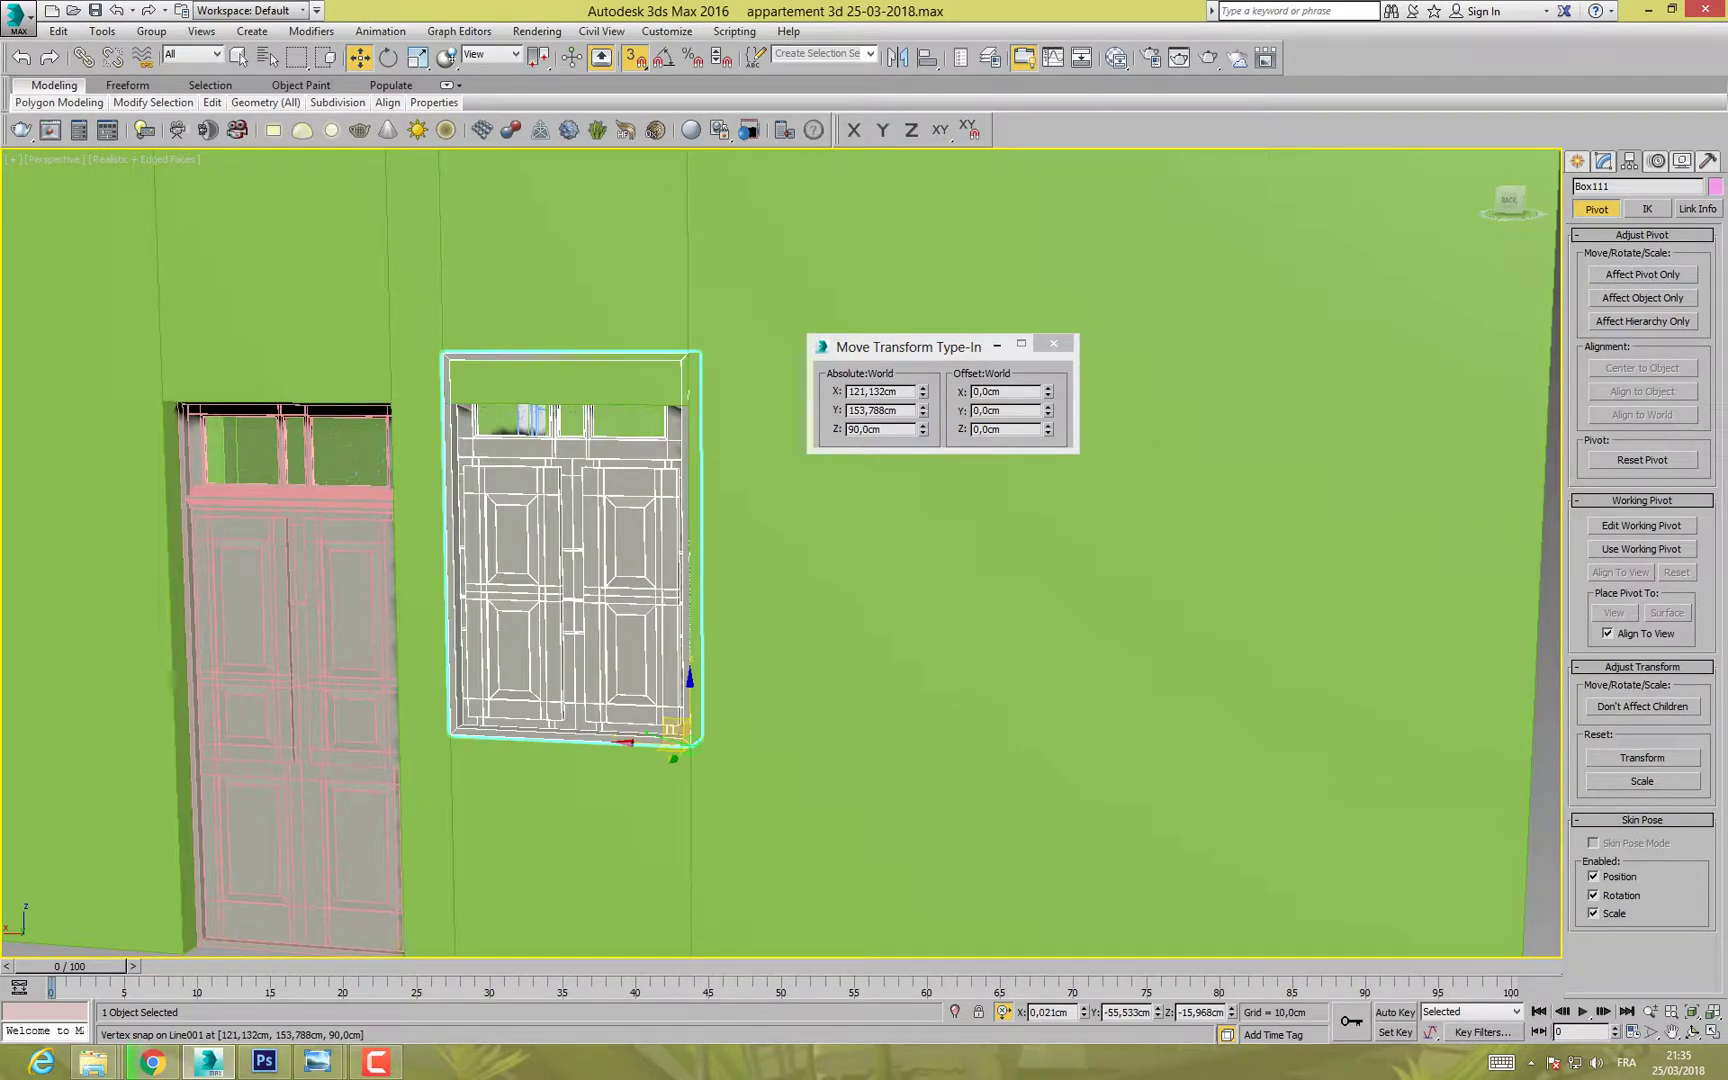
Step: Move the window down along Z and snap its top edge level with the top of the openings, at Z 72.108 cm
mouse_move(668, 620)
alt+middle_down()
mouse_move(700, 608)
mouse_move(800, 628)
mouse_move(708, 600)
mouse_move(728, 614)
mouse_move(684, 632)
mouse_move(702, 620)
alt+middle_up()
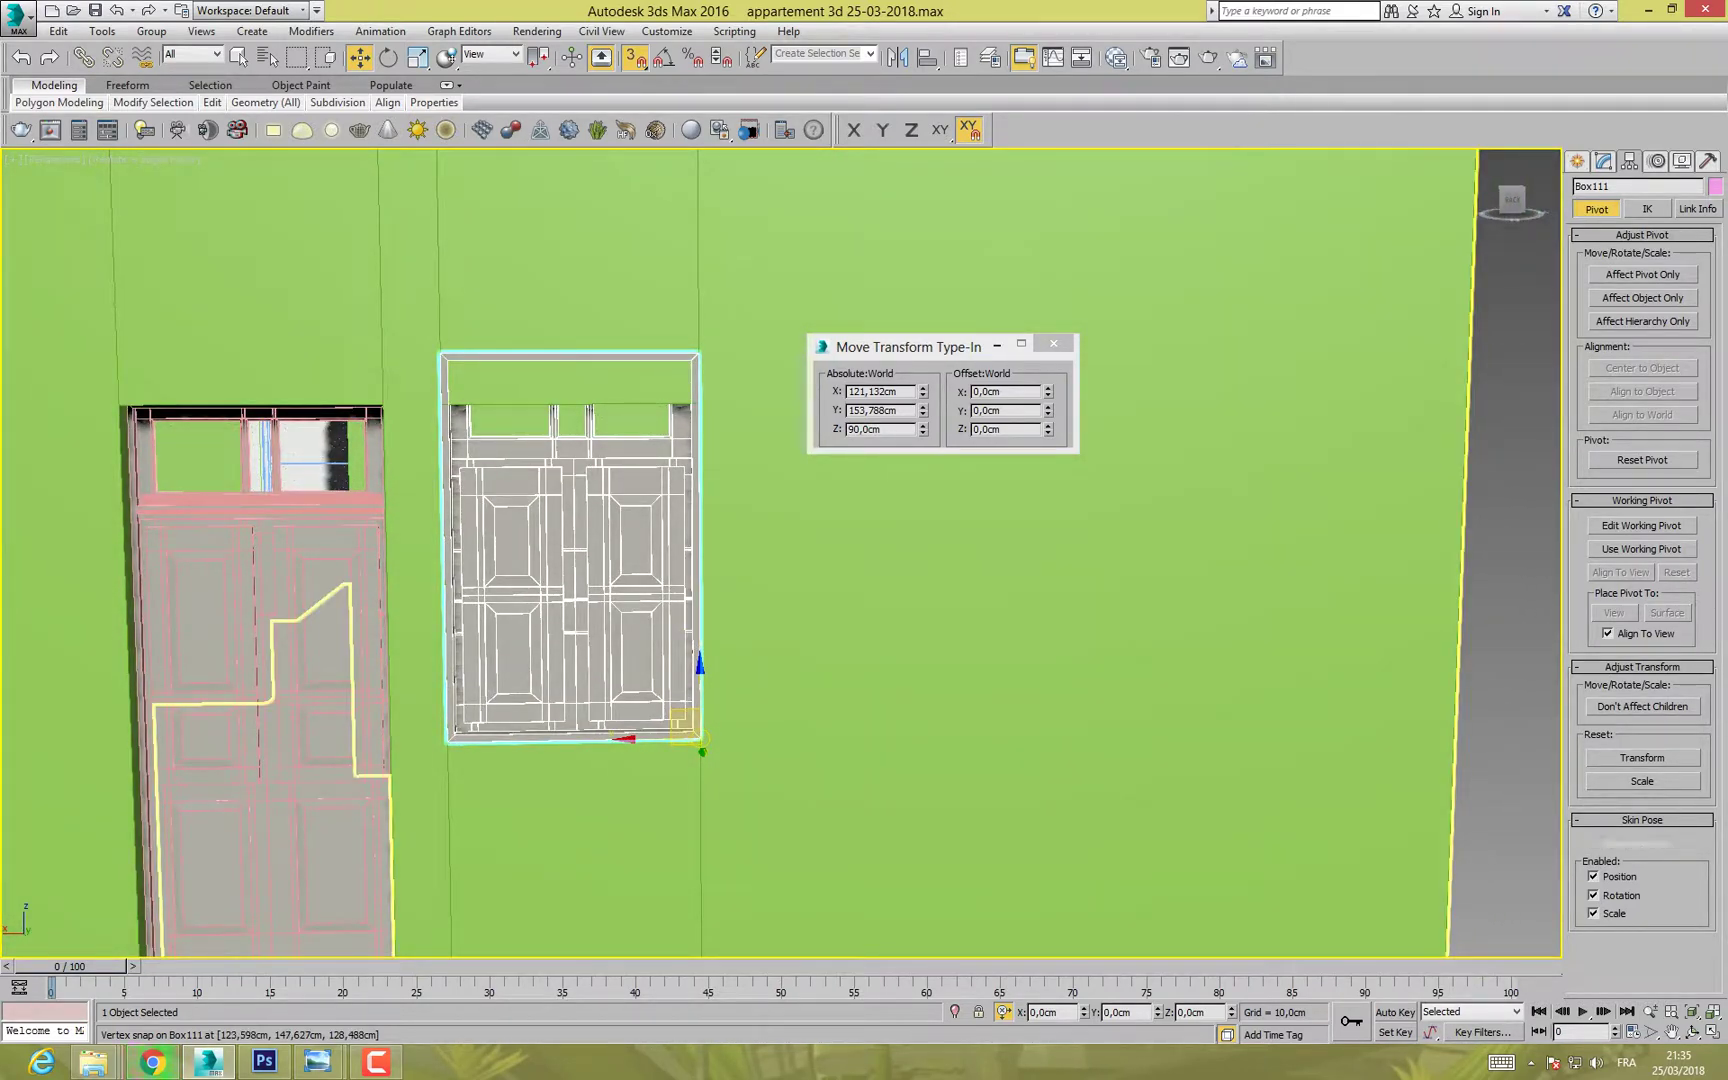
middle_drag(700, 630, 754, 606)
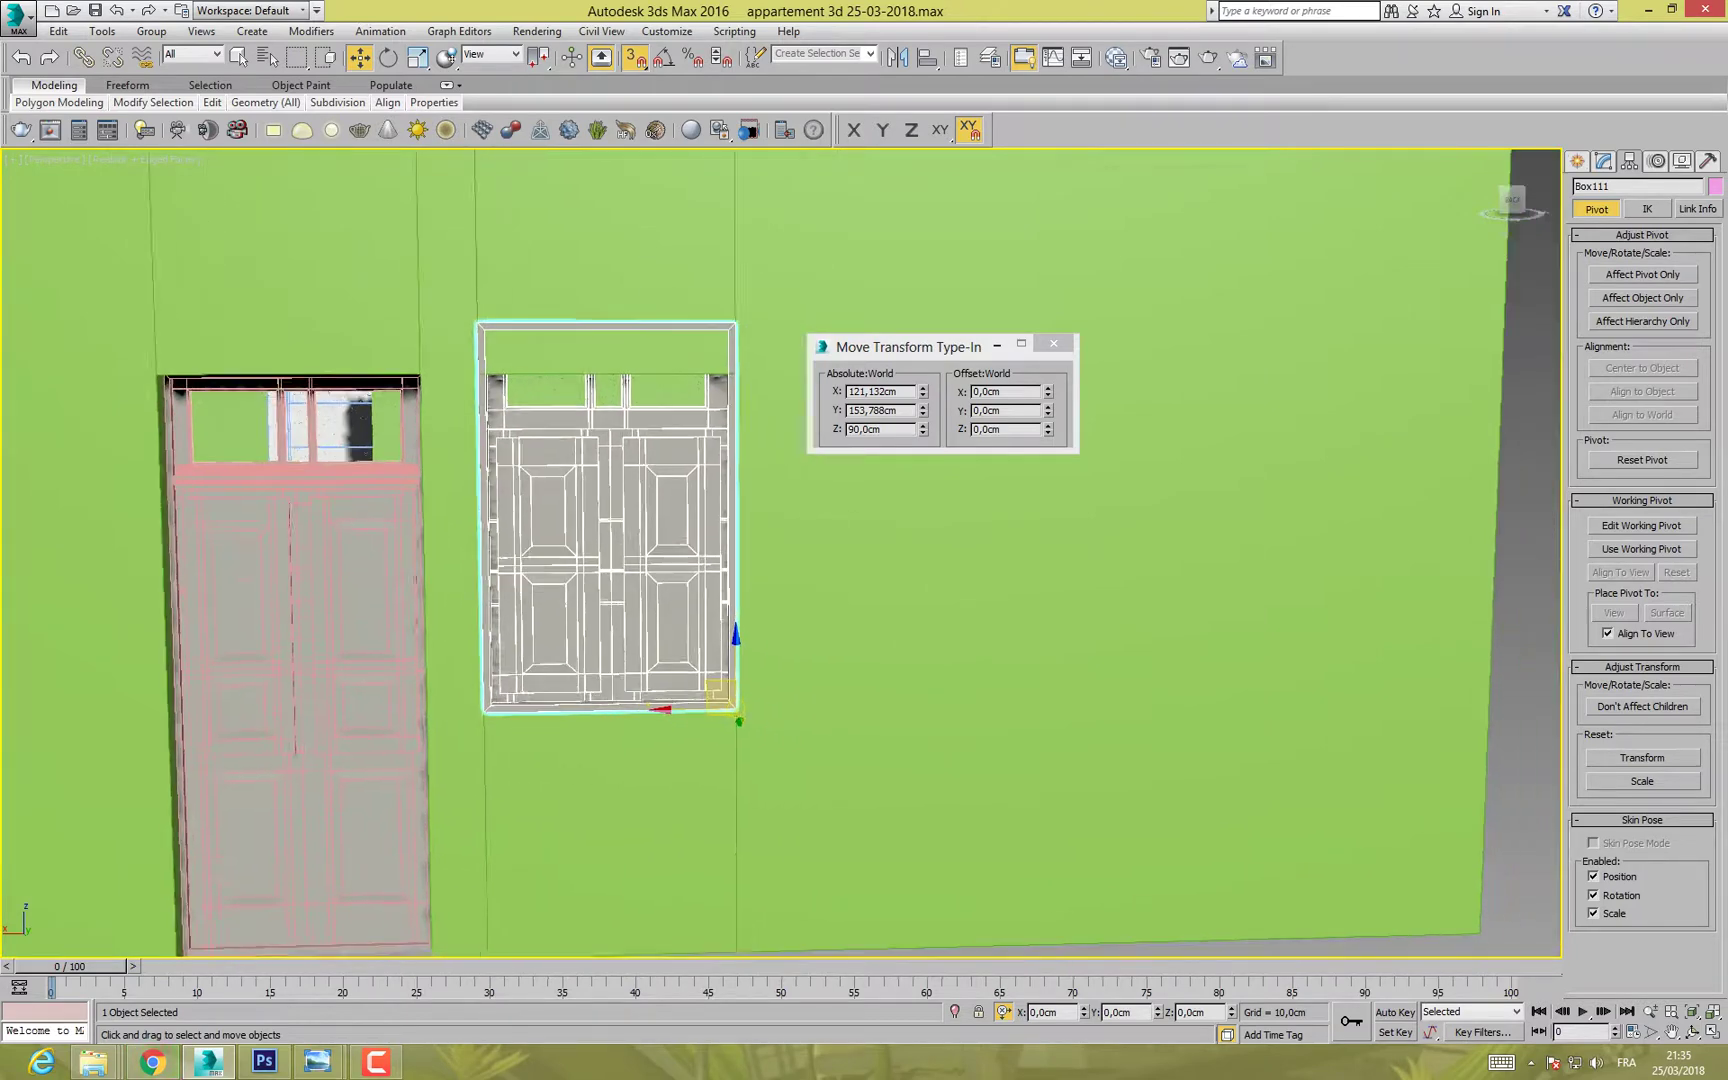
scroll(766, 550, down, 4)
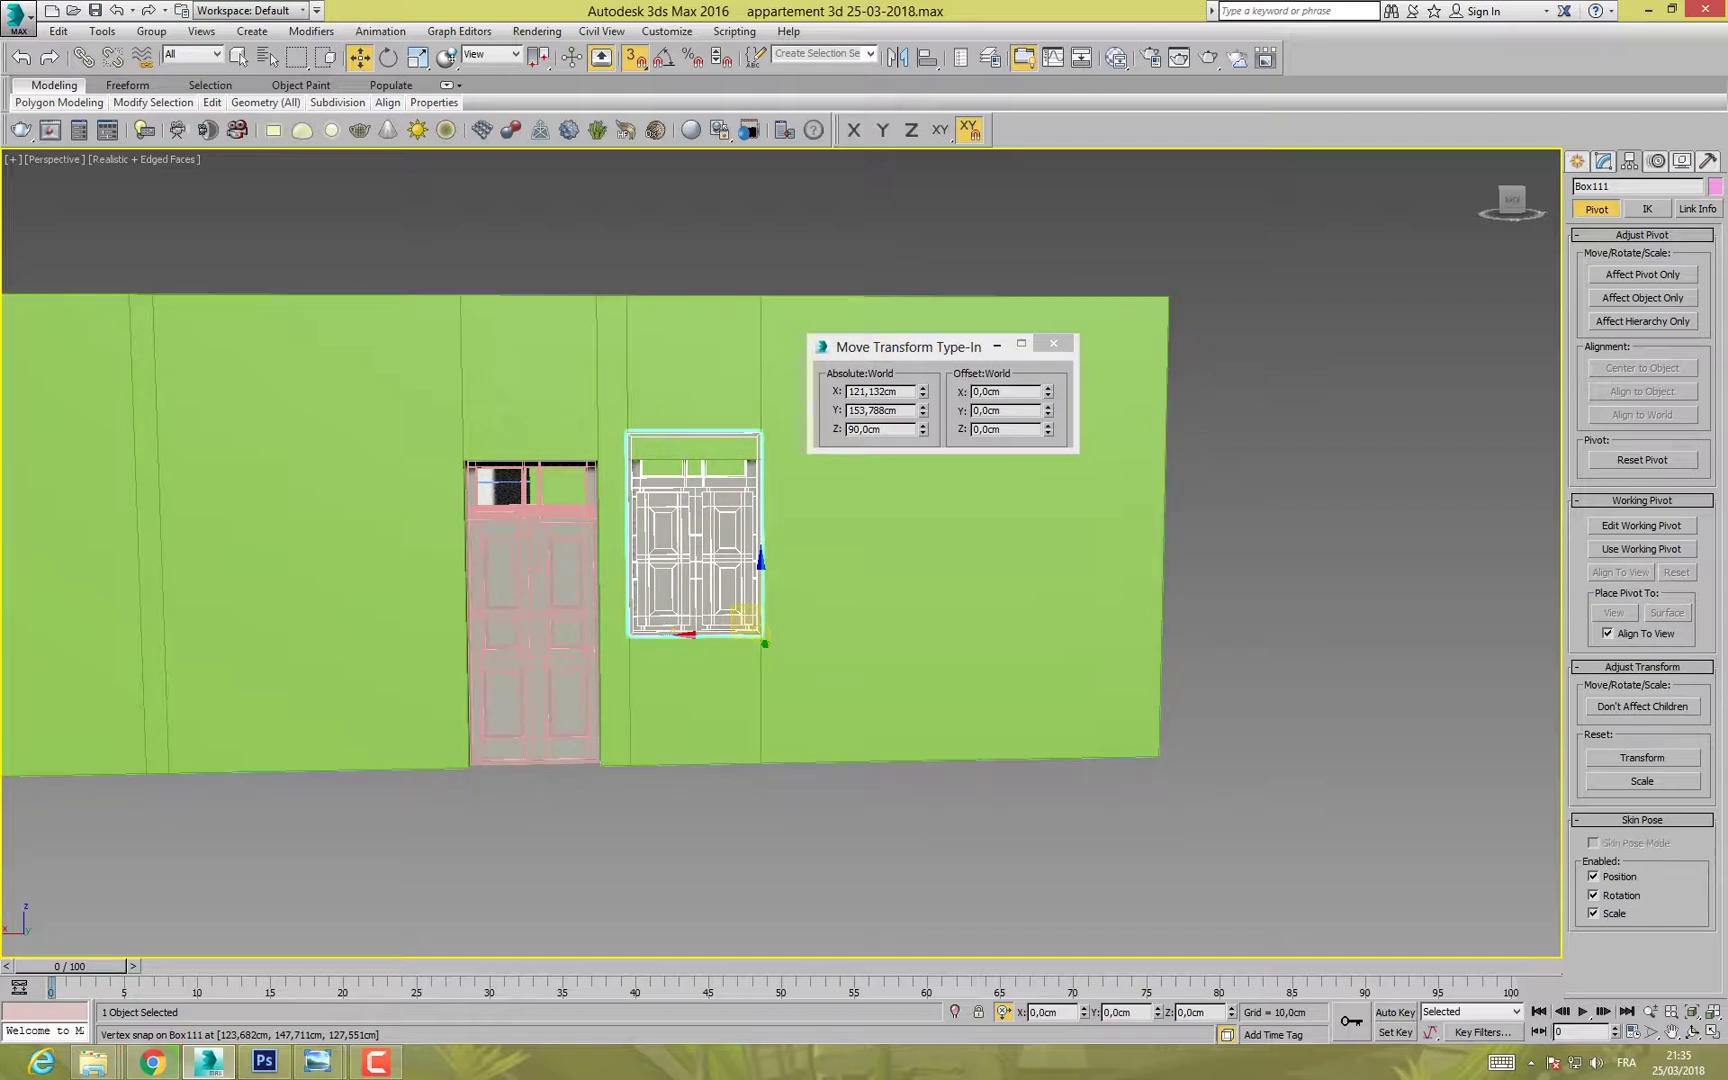
drag(744, 619, 745, 668)
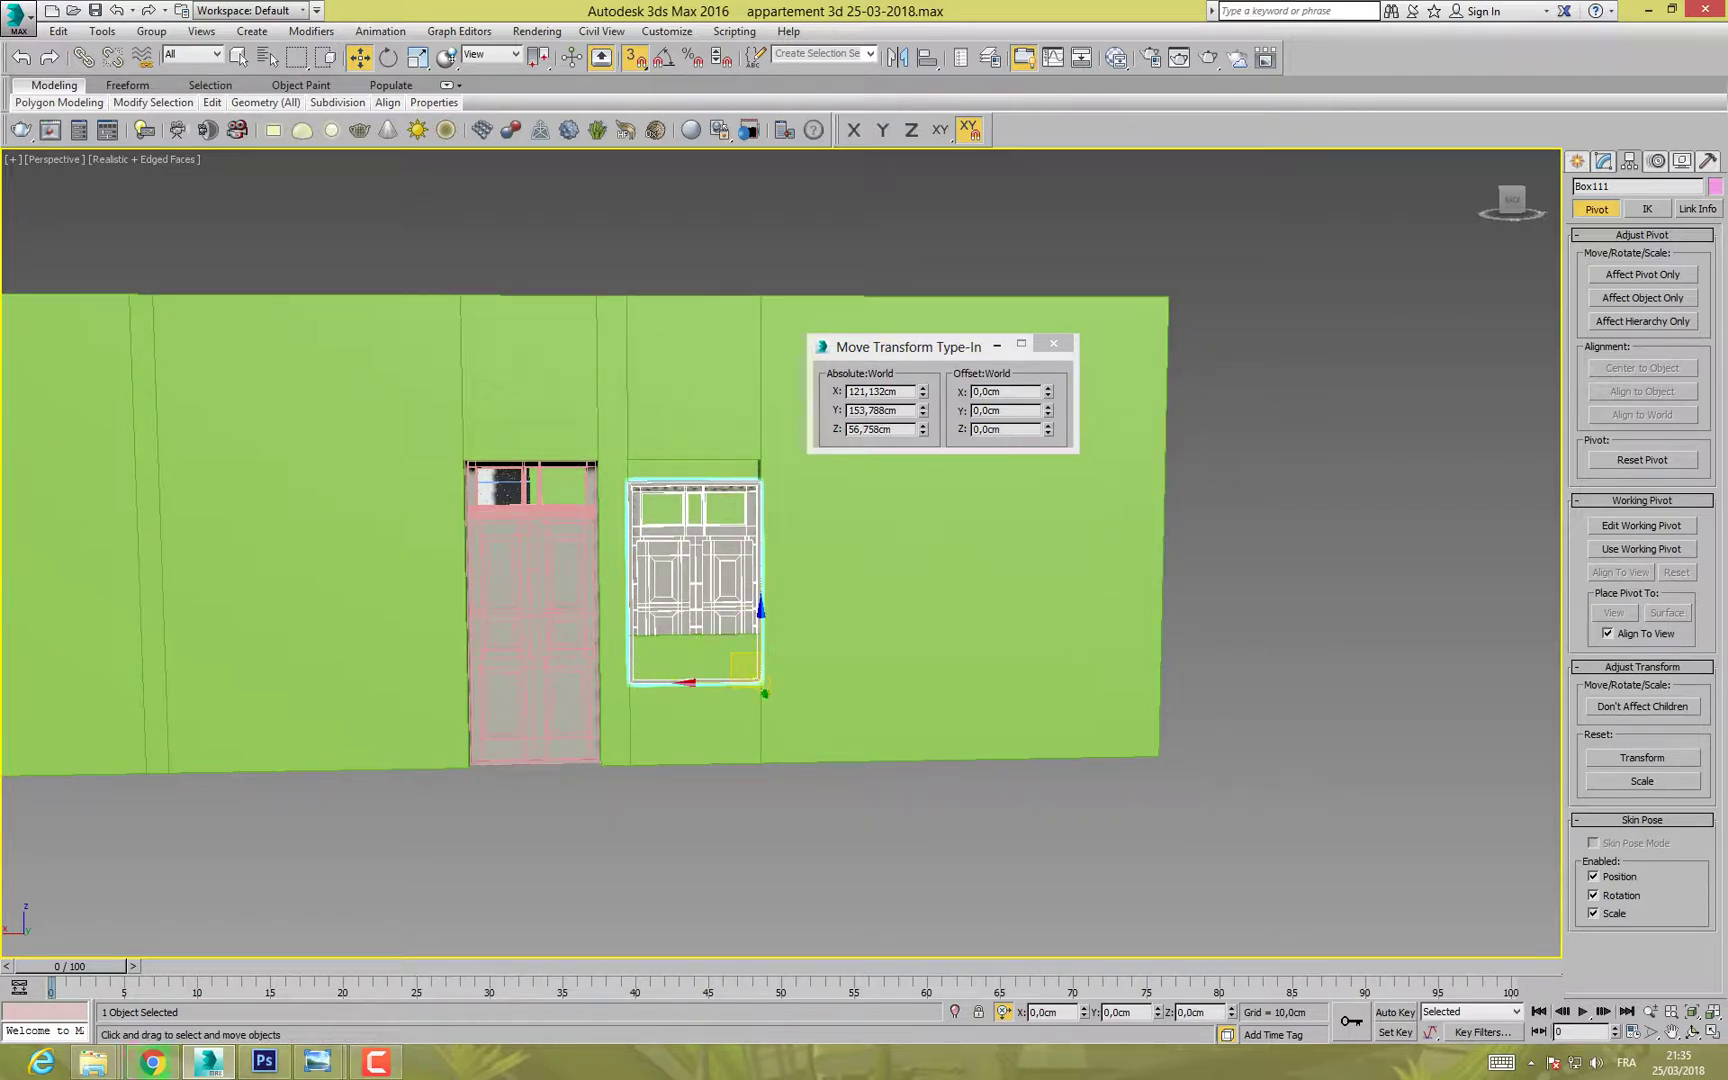
scroll(690, 492, up, 6)
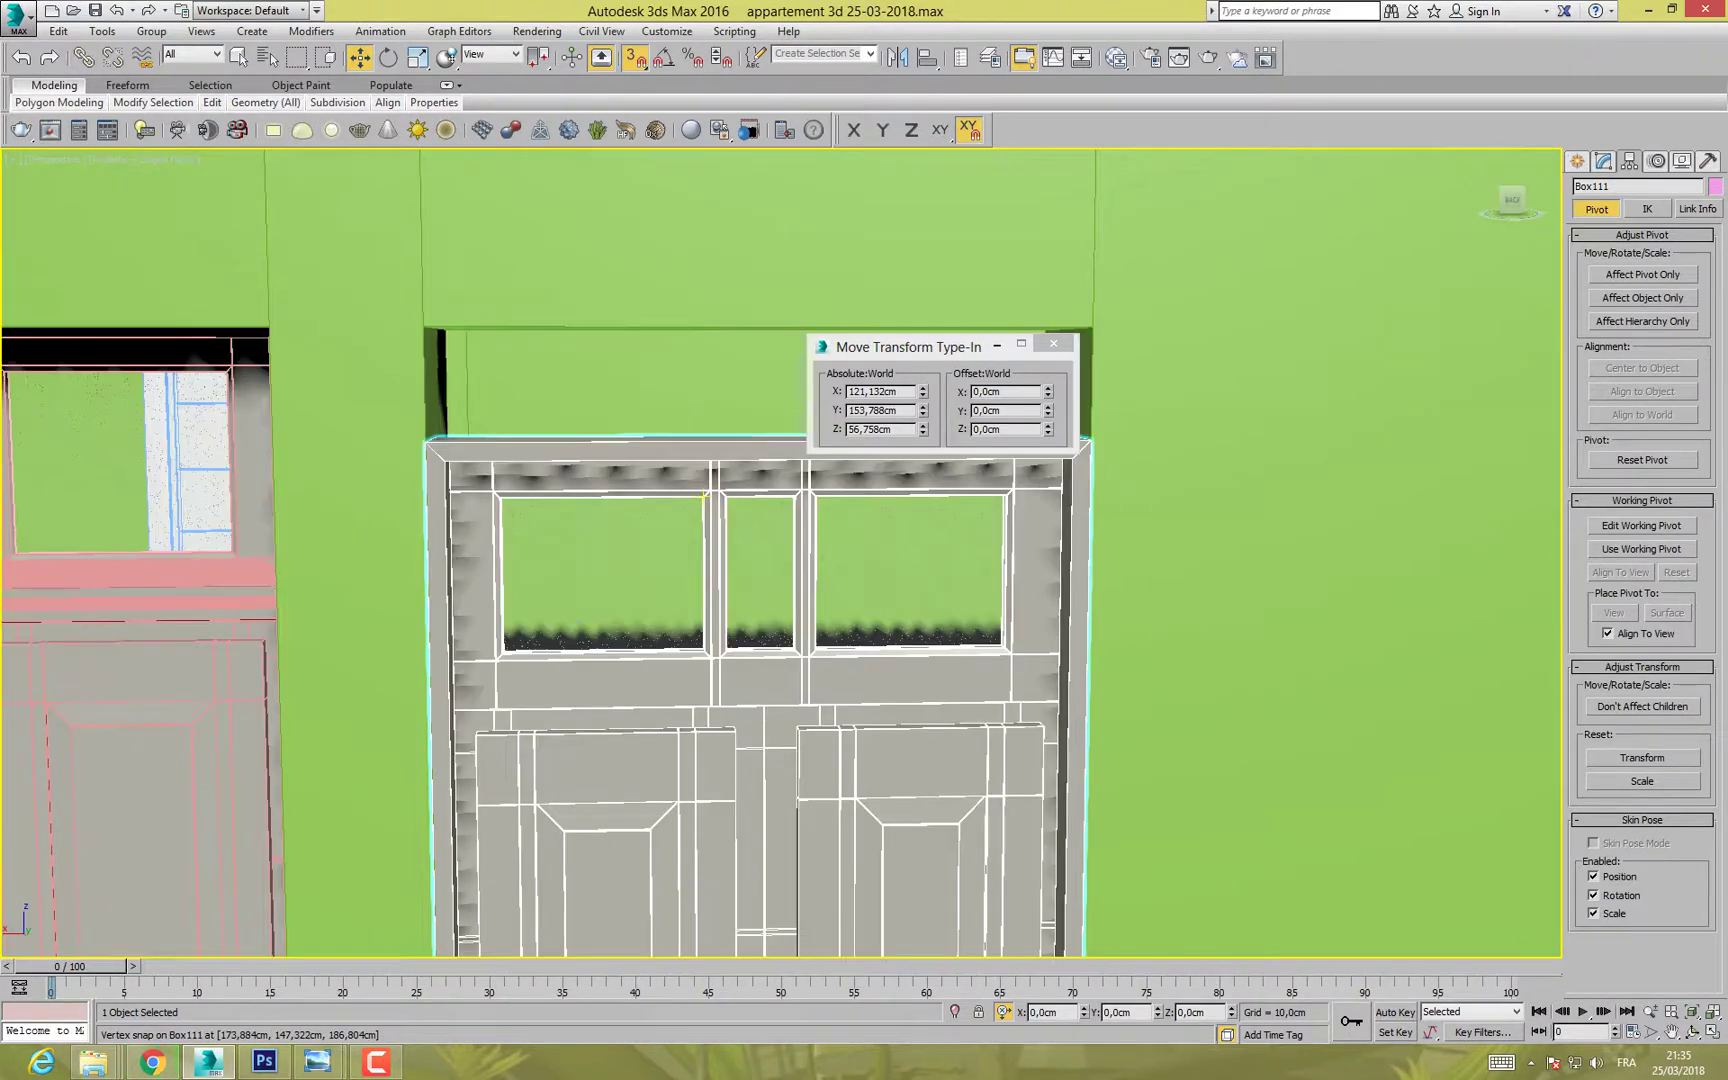
middle_drag(706, 494, 871, 576)
drag(614, 525, 628, 480)
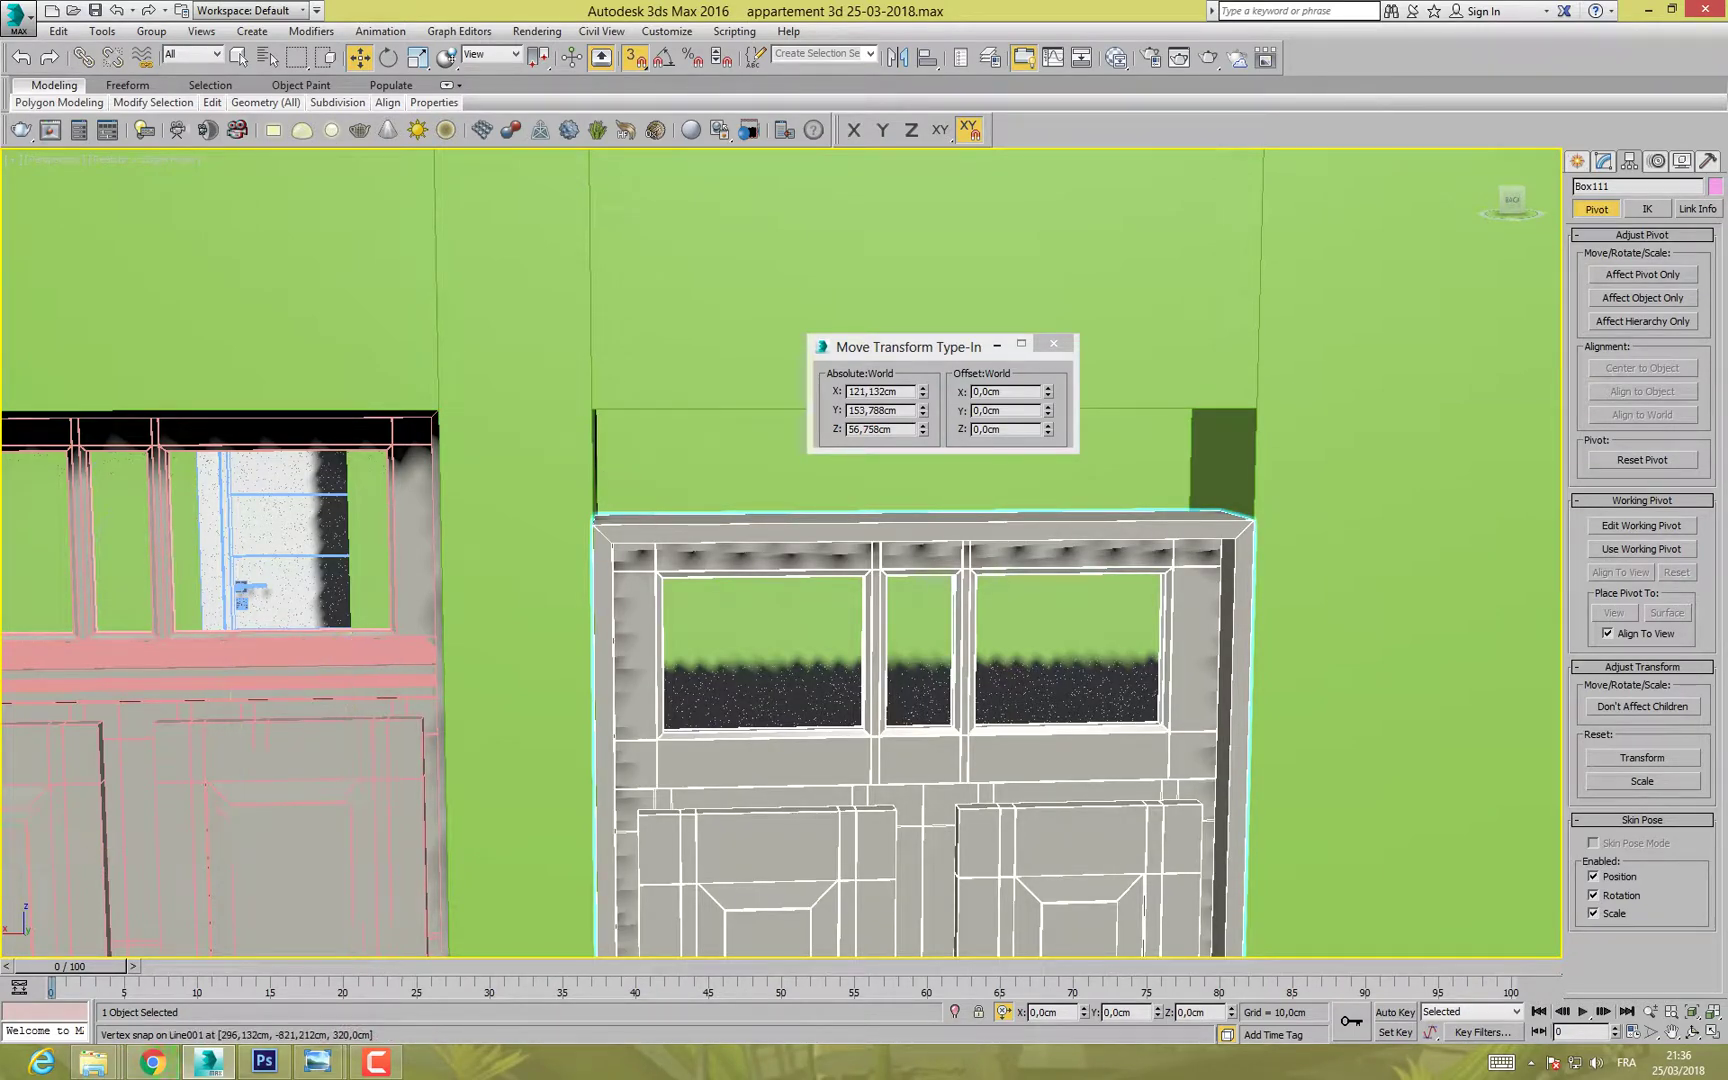
key(F7)
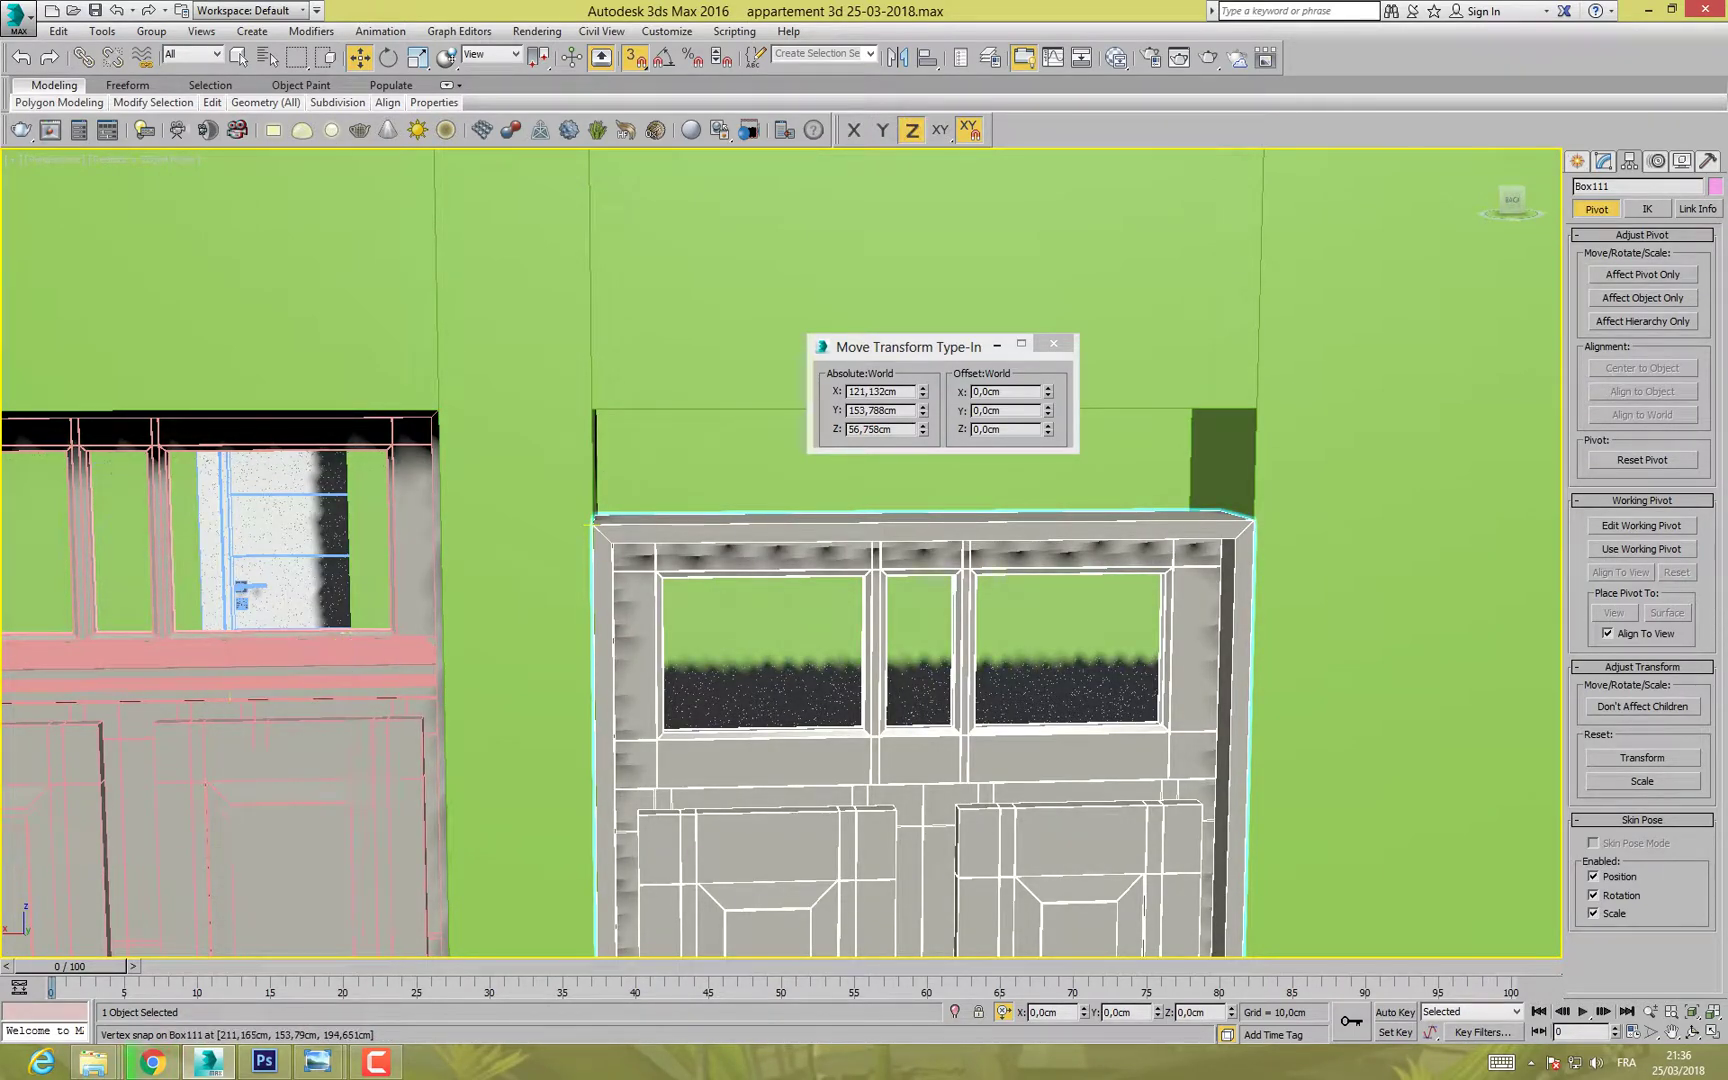
drag(592, 520, 592, 418)
drag(438, 413, 440, 411)
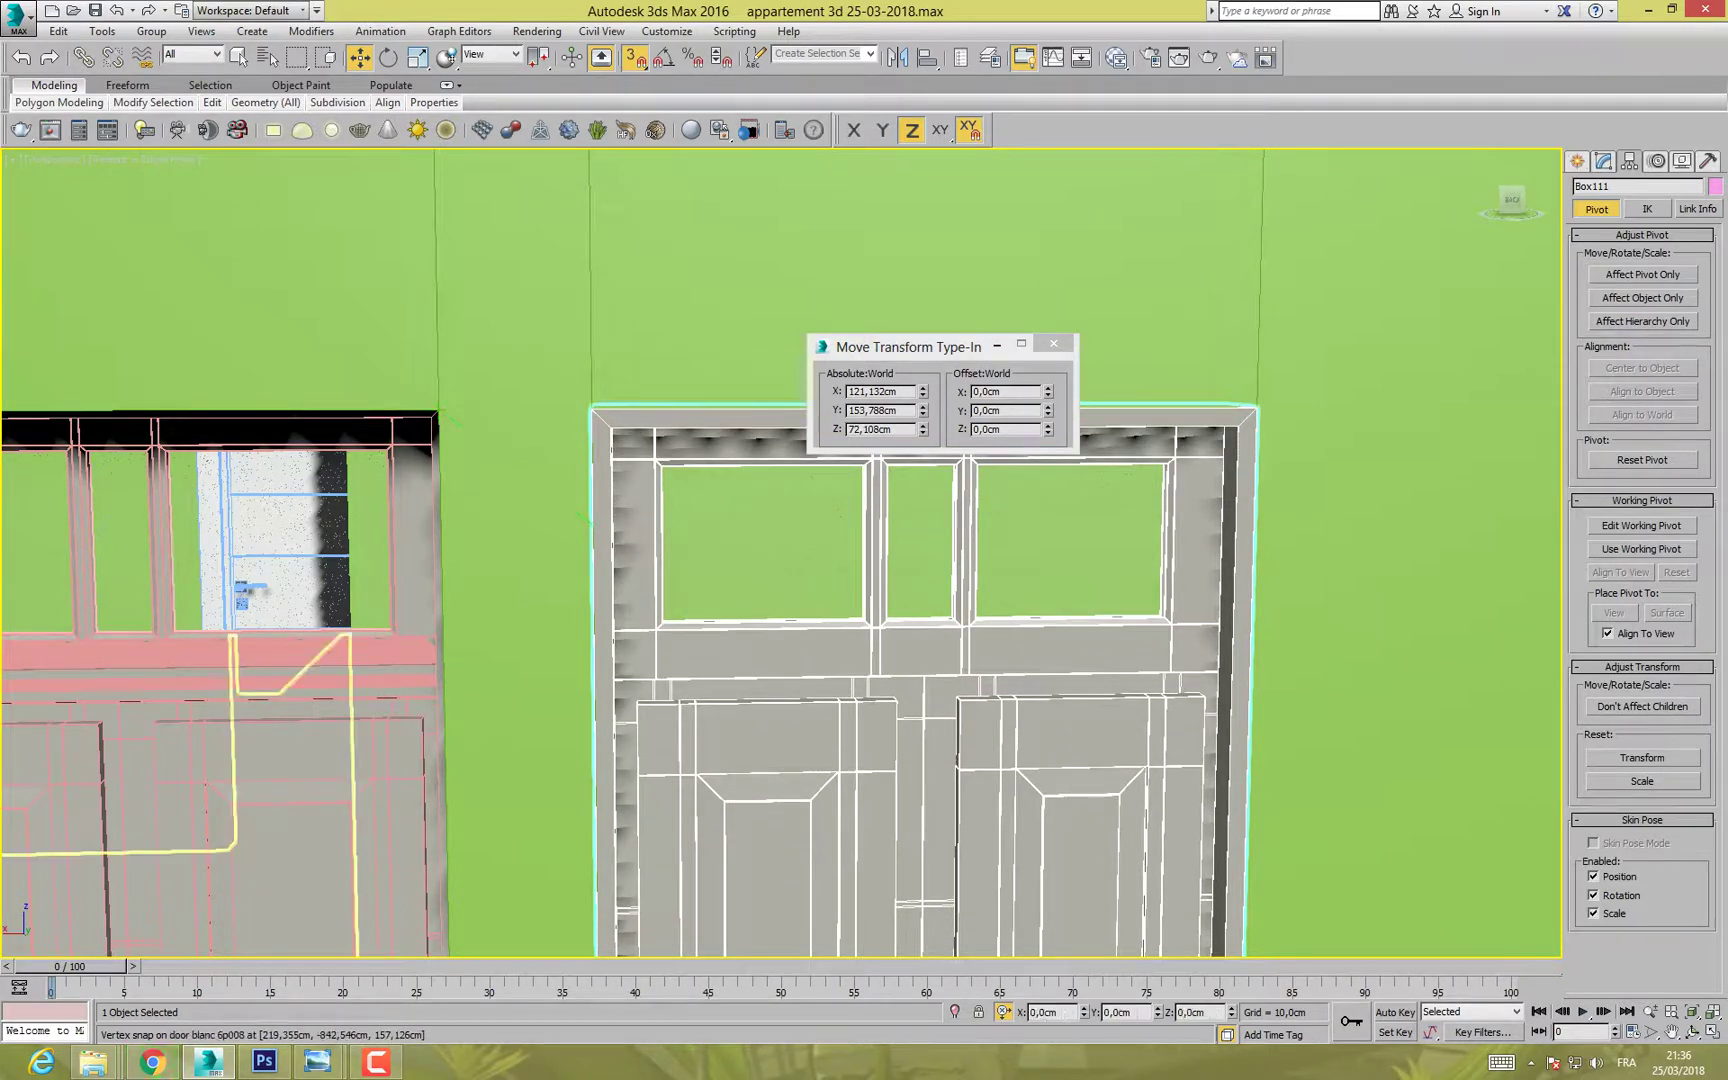
Step: Lower the four sill vertices of the window opening in the wall to the window's bottom edge, at Z 72.108 cm
scroll(565, 415, down, 8)
middle_drag(565, 415, 553, 403)
click(735, 450)
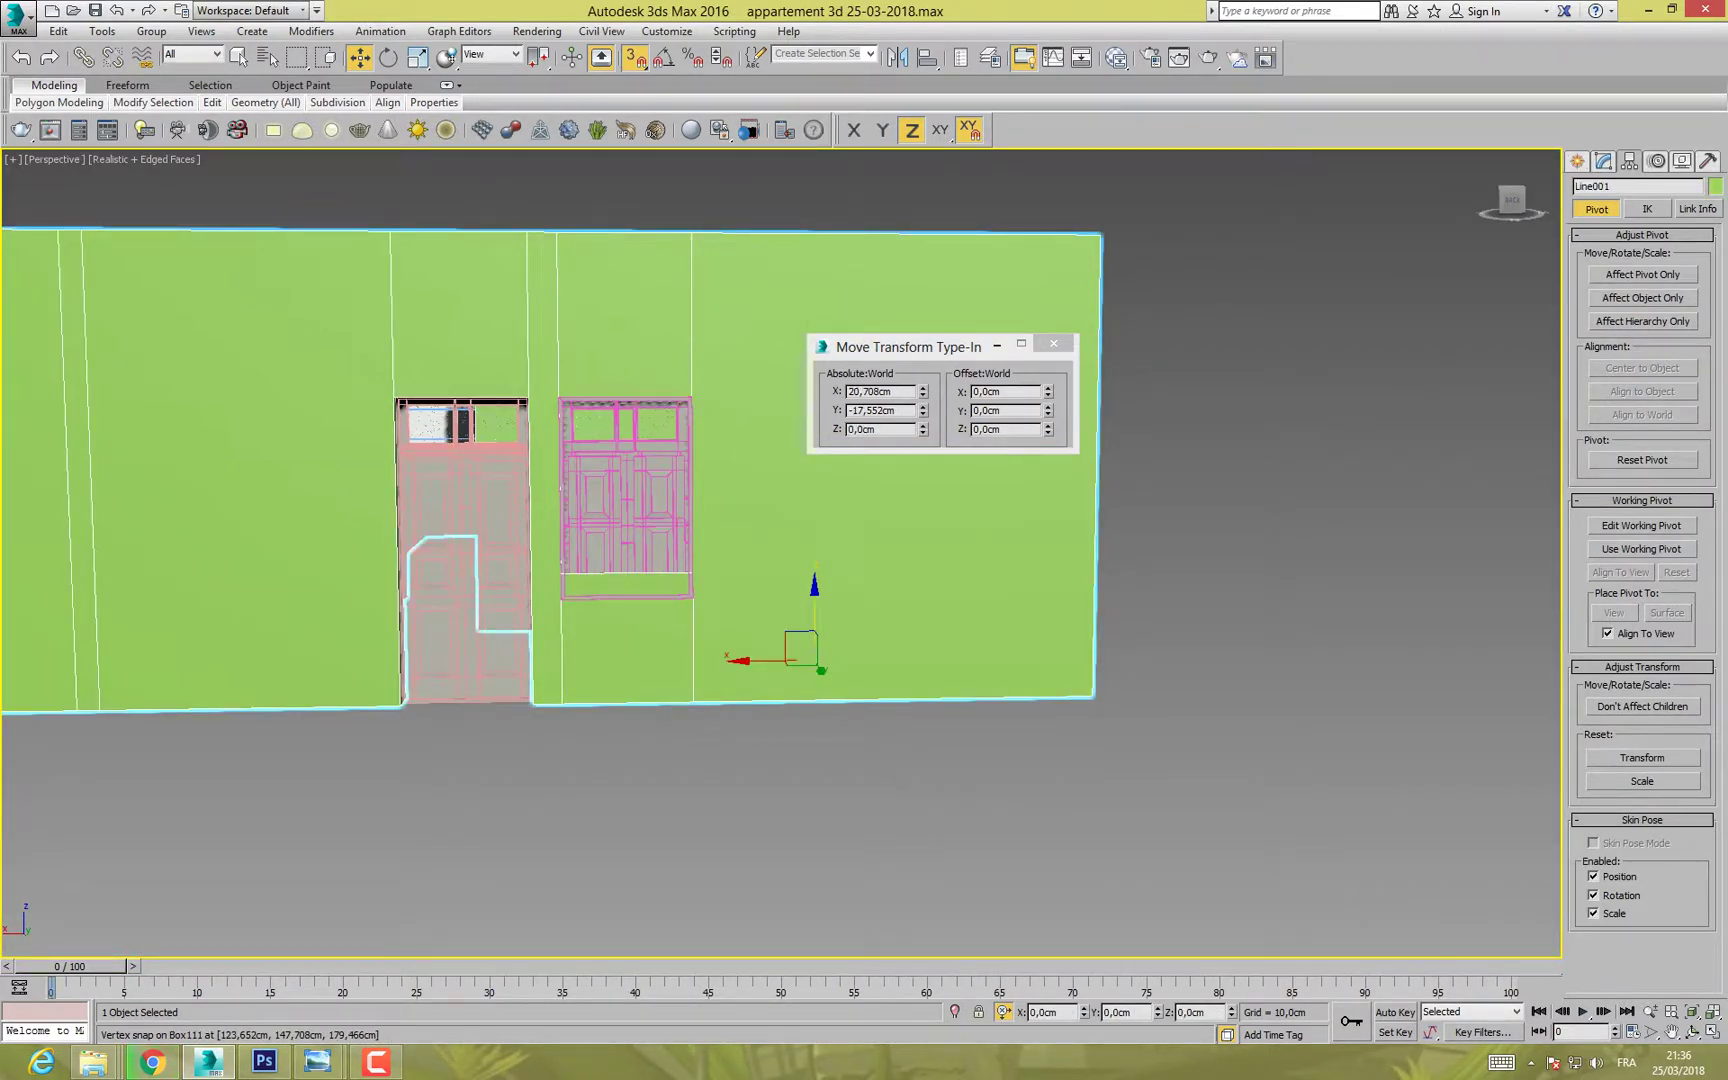
click(1603, 161)
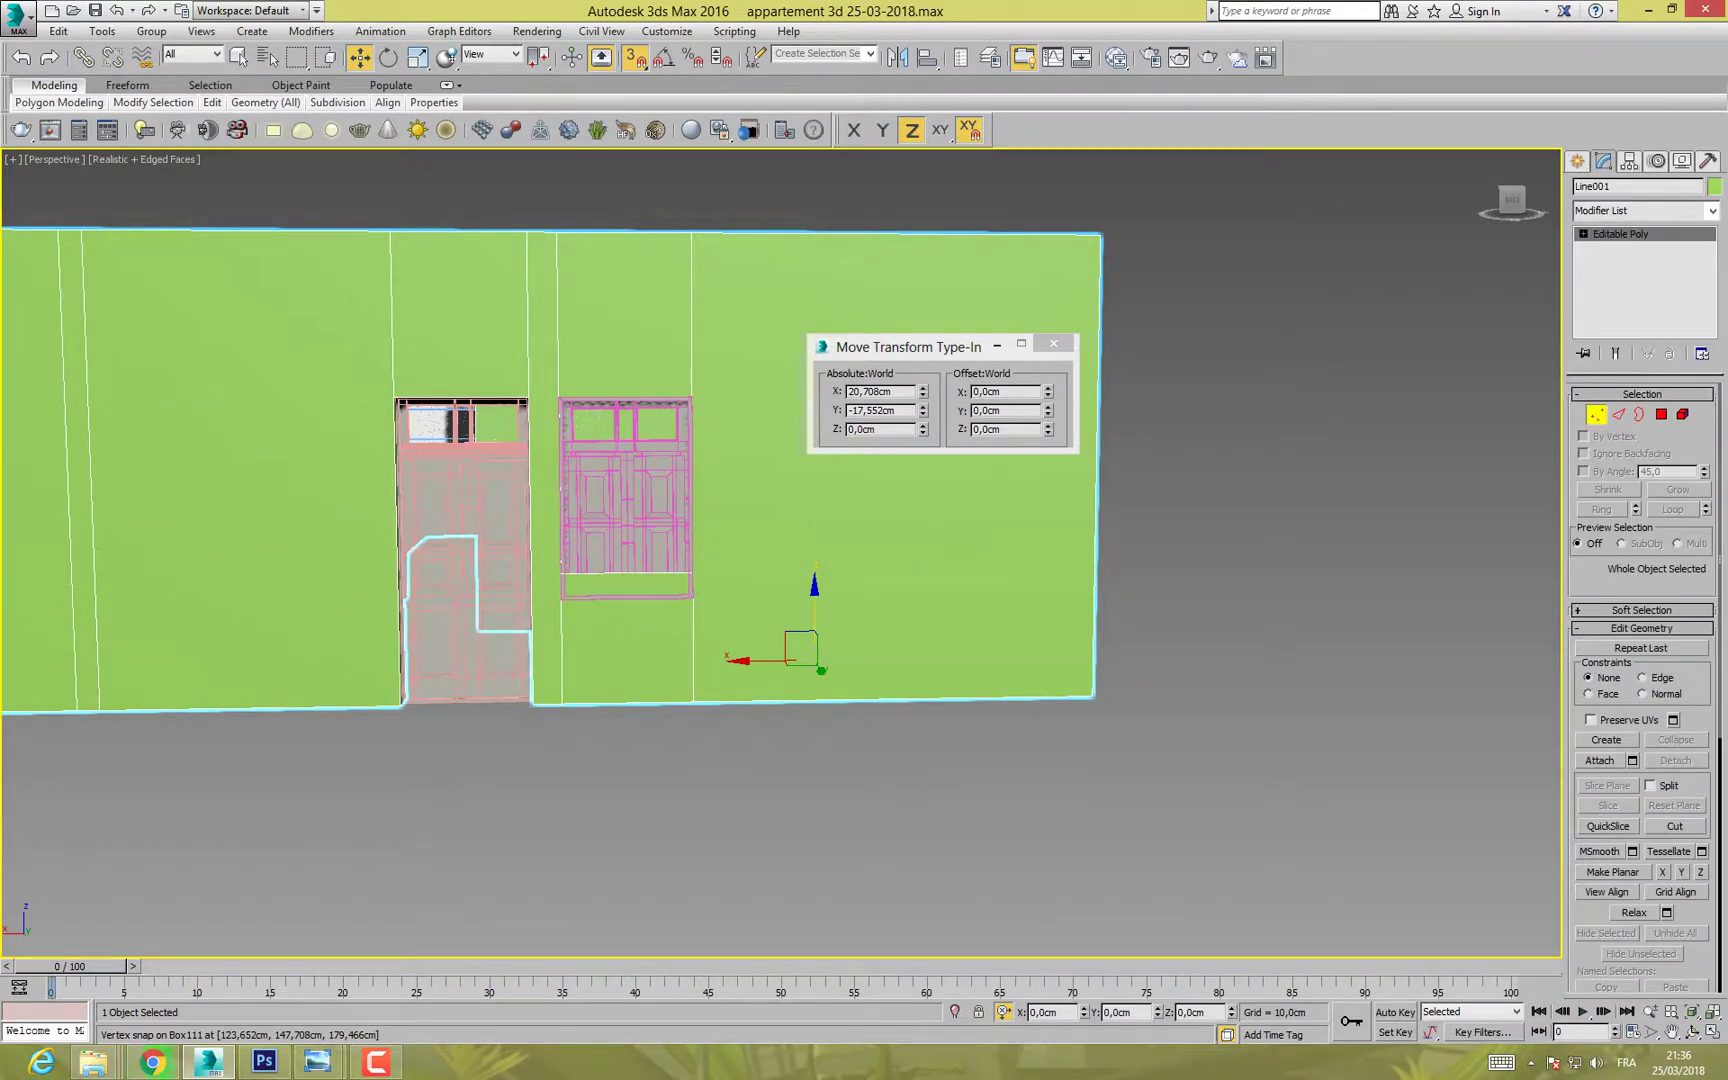
key(1)
drag(745, 585, 745, 585)
alt+middle_drag(705, 598, 385, 688)
middle_drag(526, 528, 665, 656)
alt+middle_drag(665, 656, 458, 803)
scroll(560, 530, up, 4)
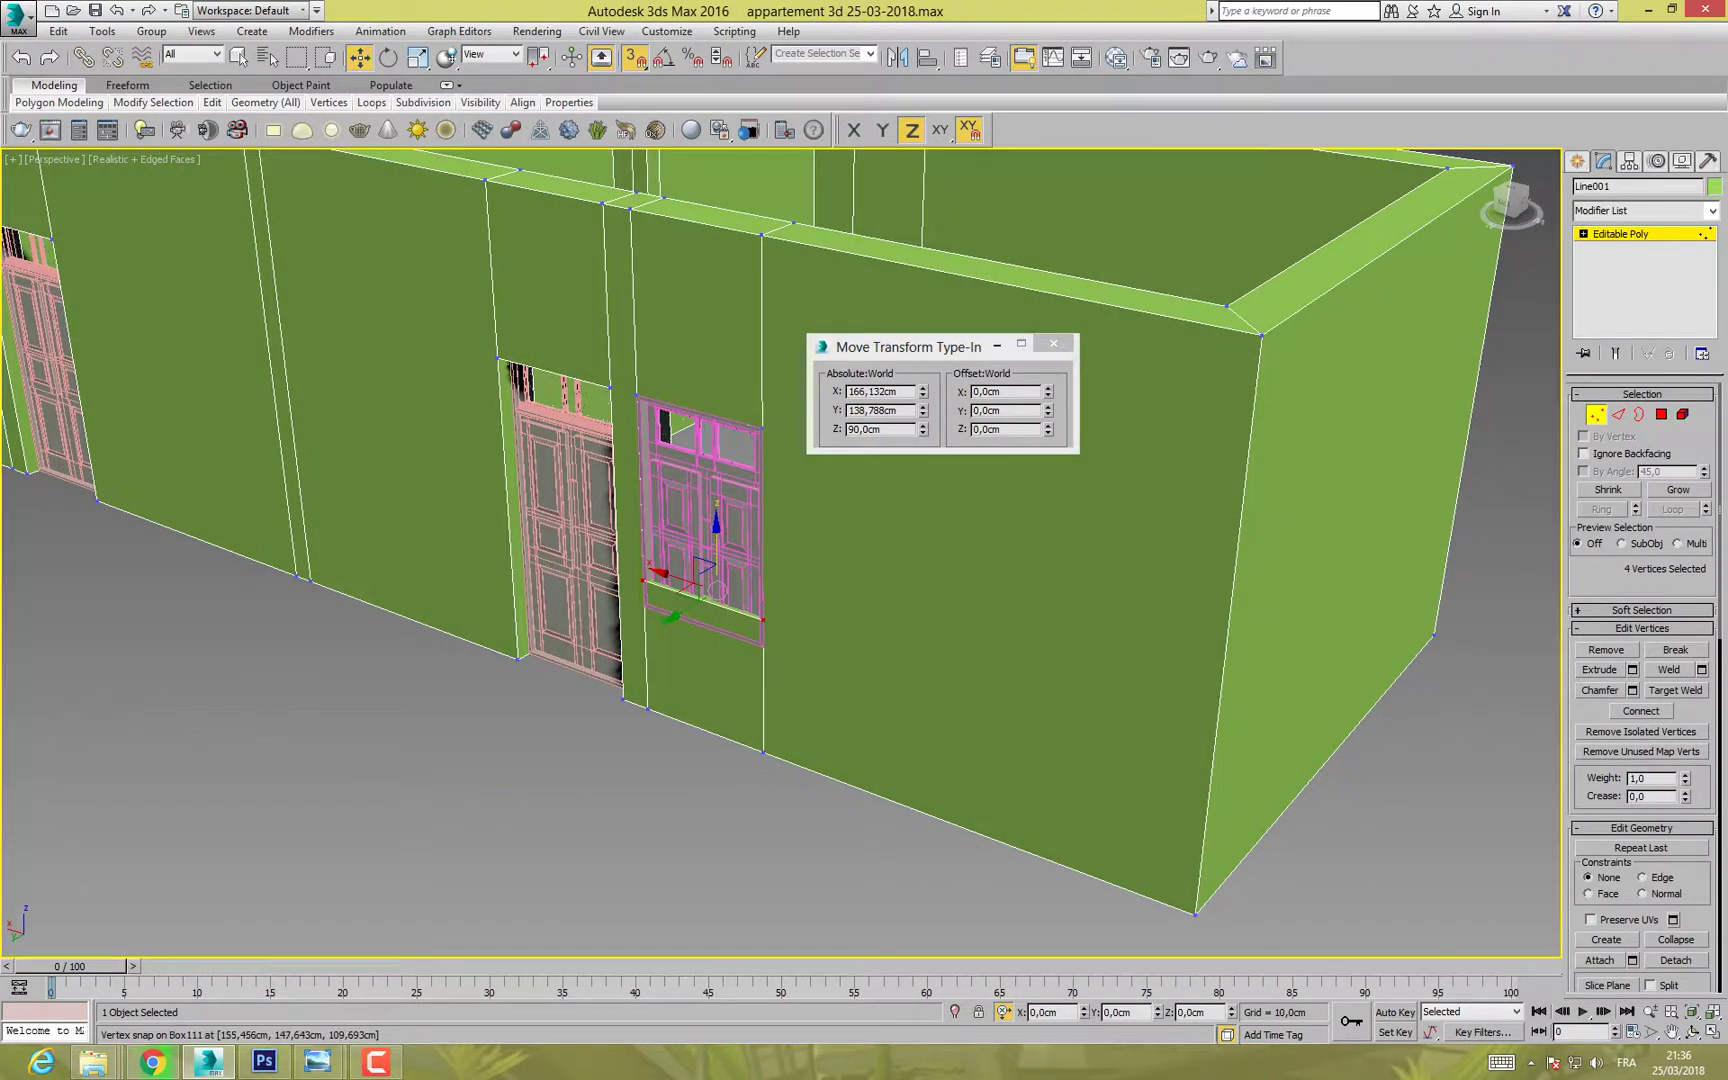
drag(720, 553, 763, 647)
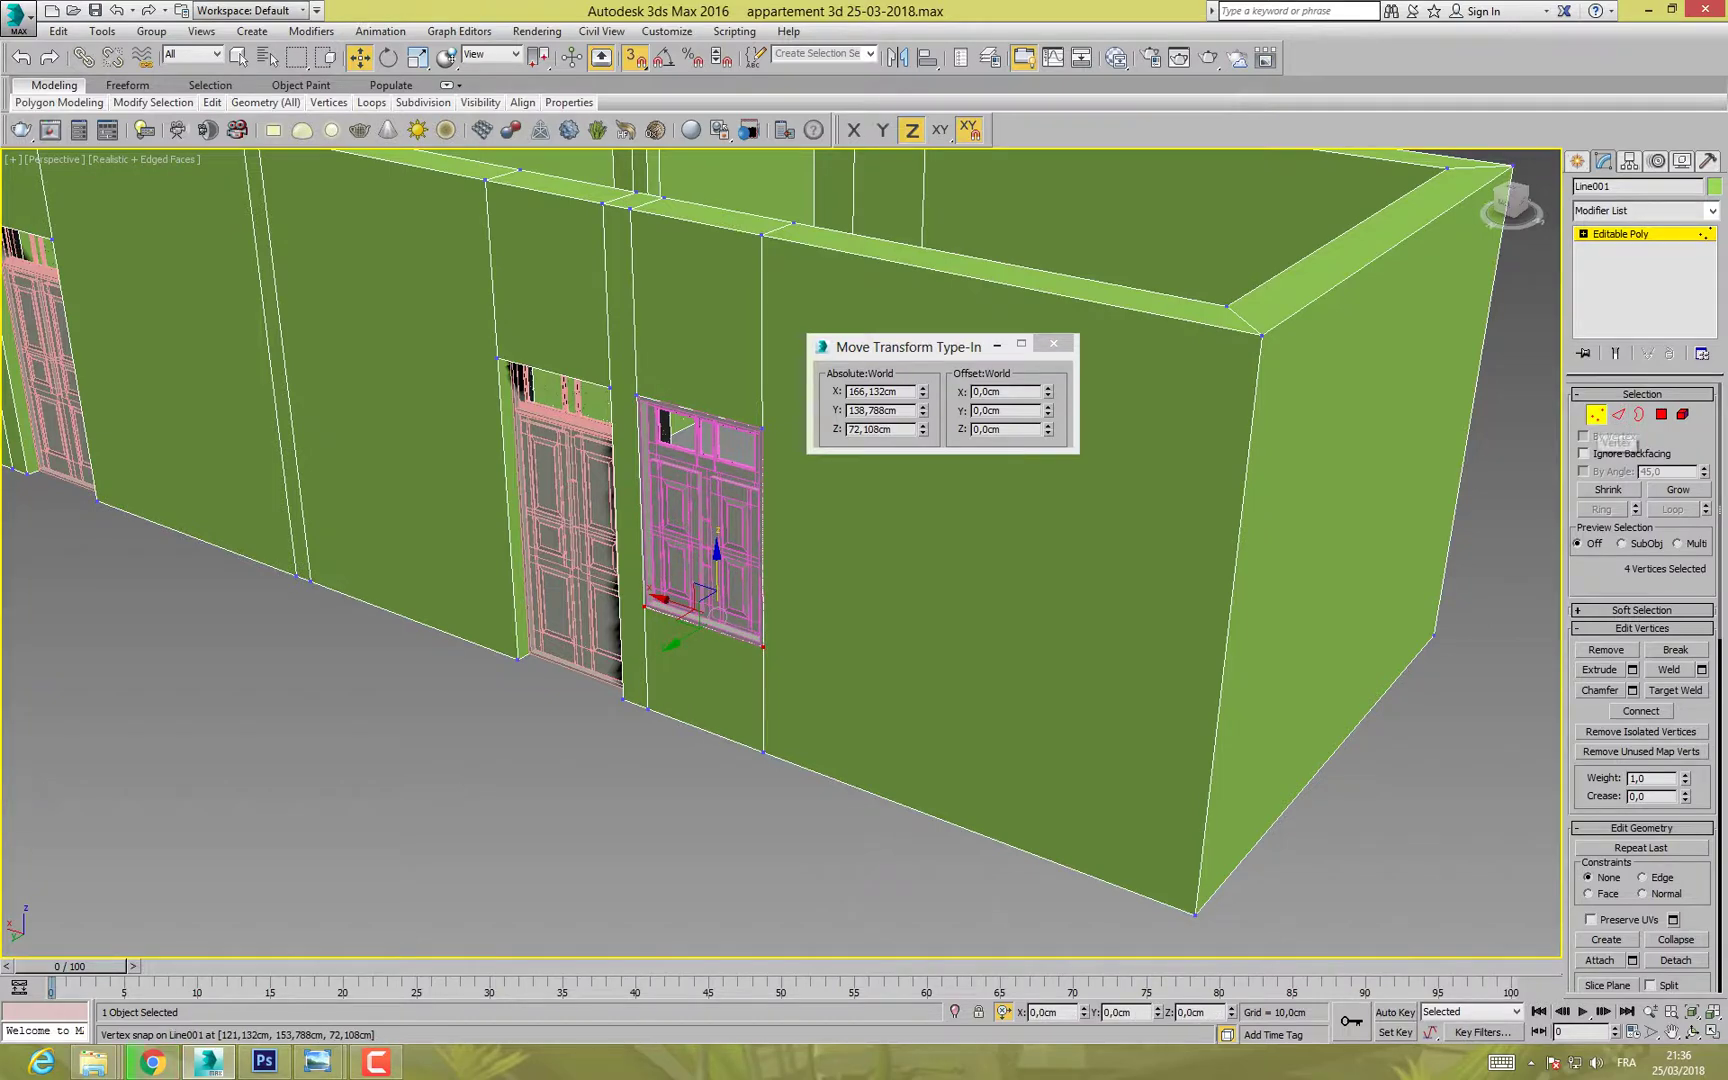
click(1597, 415)
Step: Copy the paneled window along X to the facade's other window opening and snap it in place at X 876.132 cm
middle_drag(748, 545, 900, 555)
scroll(800, 560, down, 4)
click(988, 540)
mouse_move(1025, 607)
shift+mouse_down()
mouse_move(594, 544)
mouse_move(266, 532)
mouse_move(498, 544)
mouse_move(430, 505)
mouse_move(278, 498)
shift+mouse_up()
key(Return)
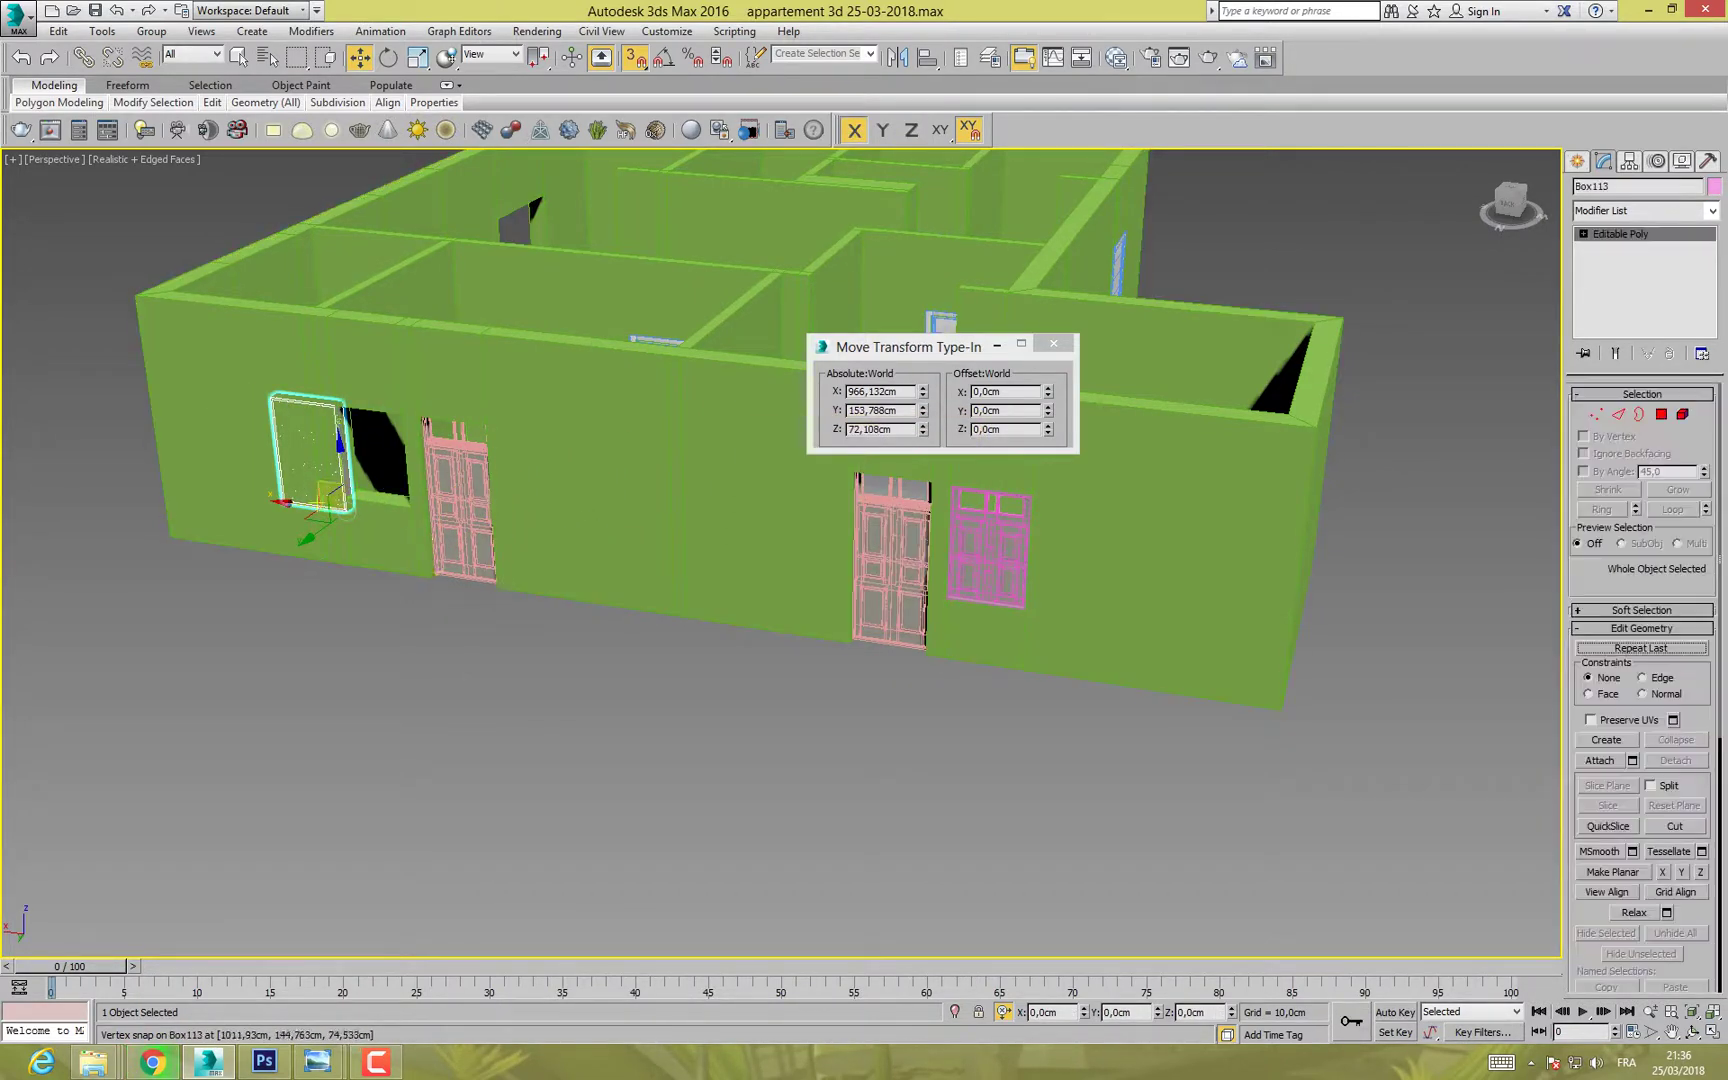
drag(283, 503, 348, 506)
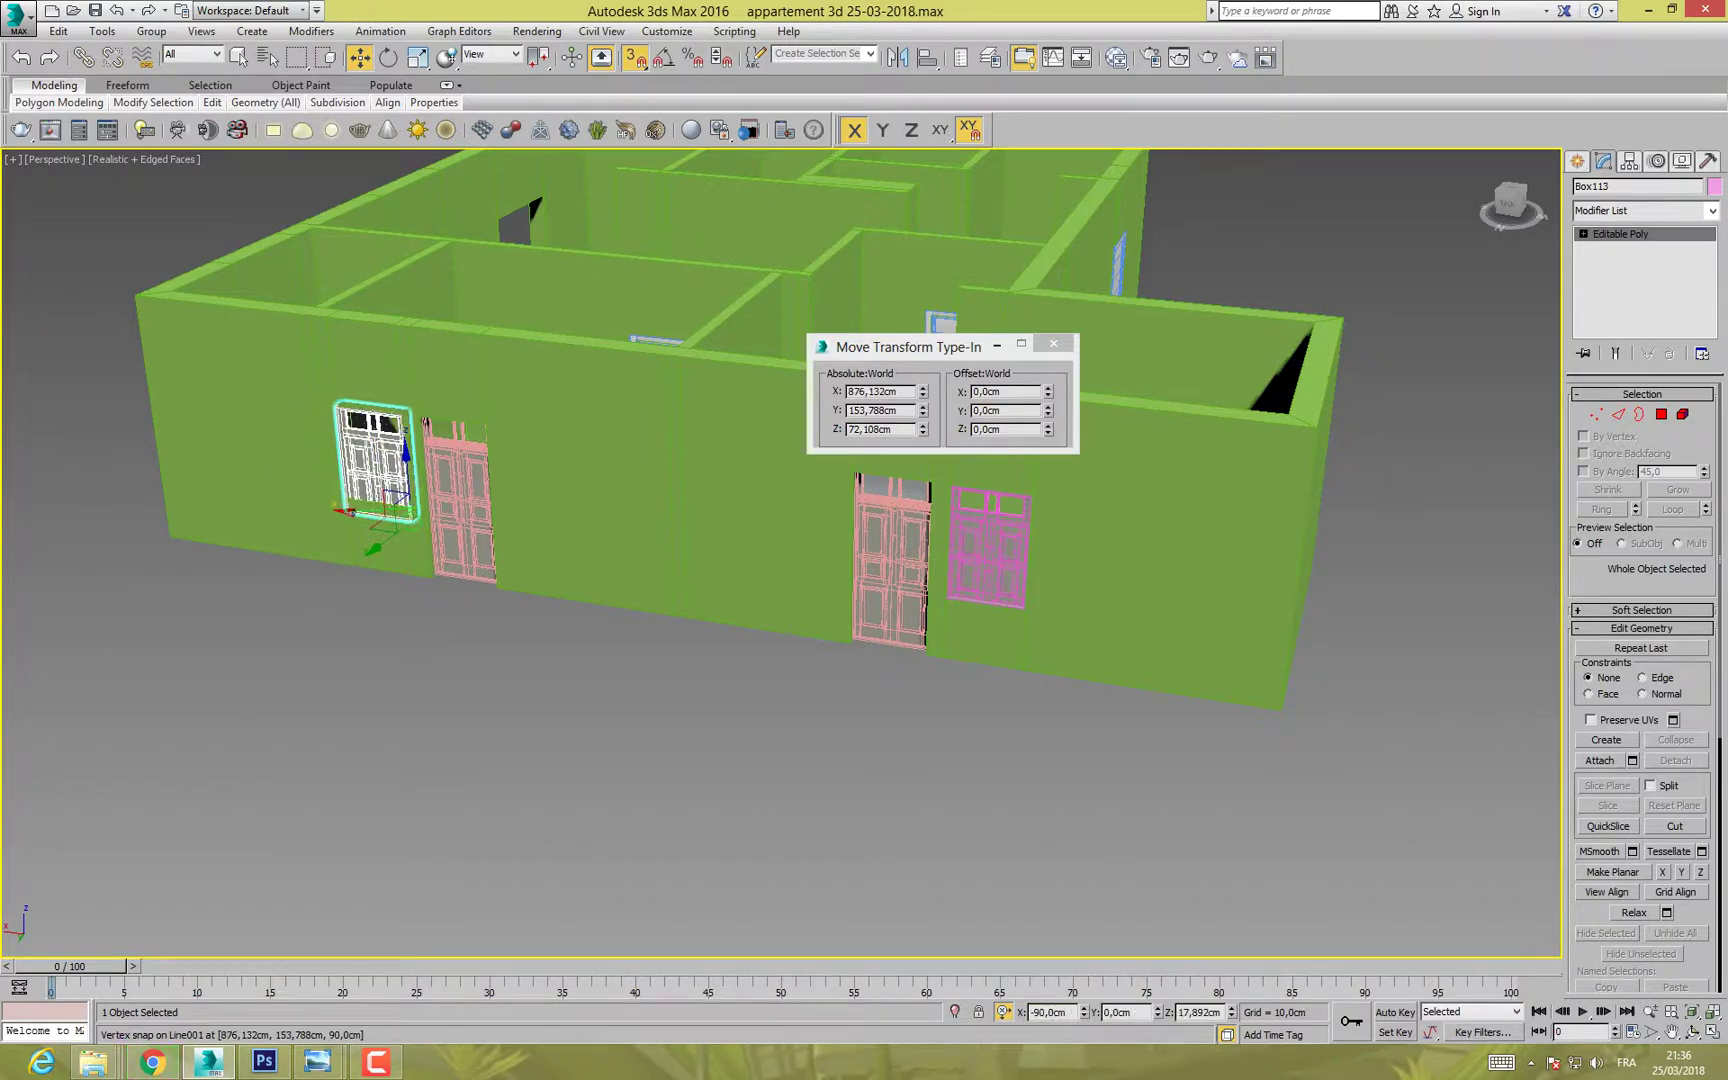
Step: Lower the second window opening's four sill vertices to the copied window's bottom edge, at about Z 72.13 cm
click(358, 555)
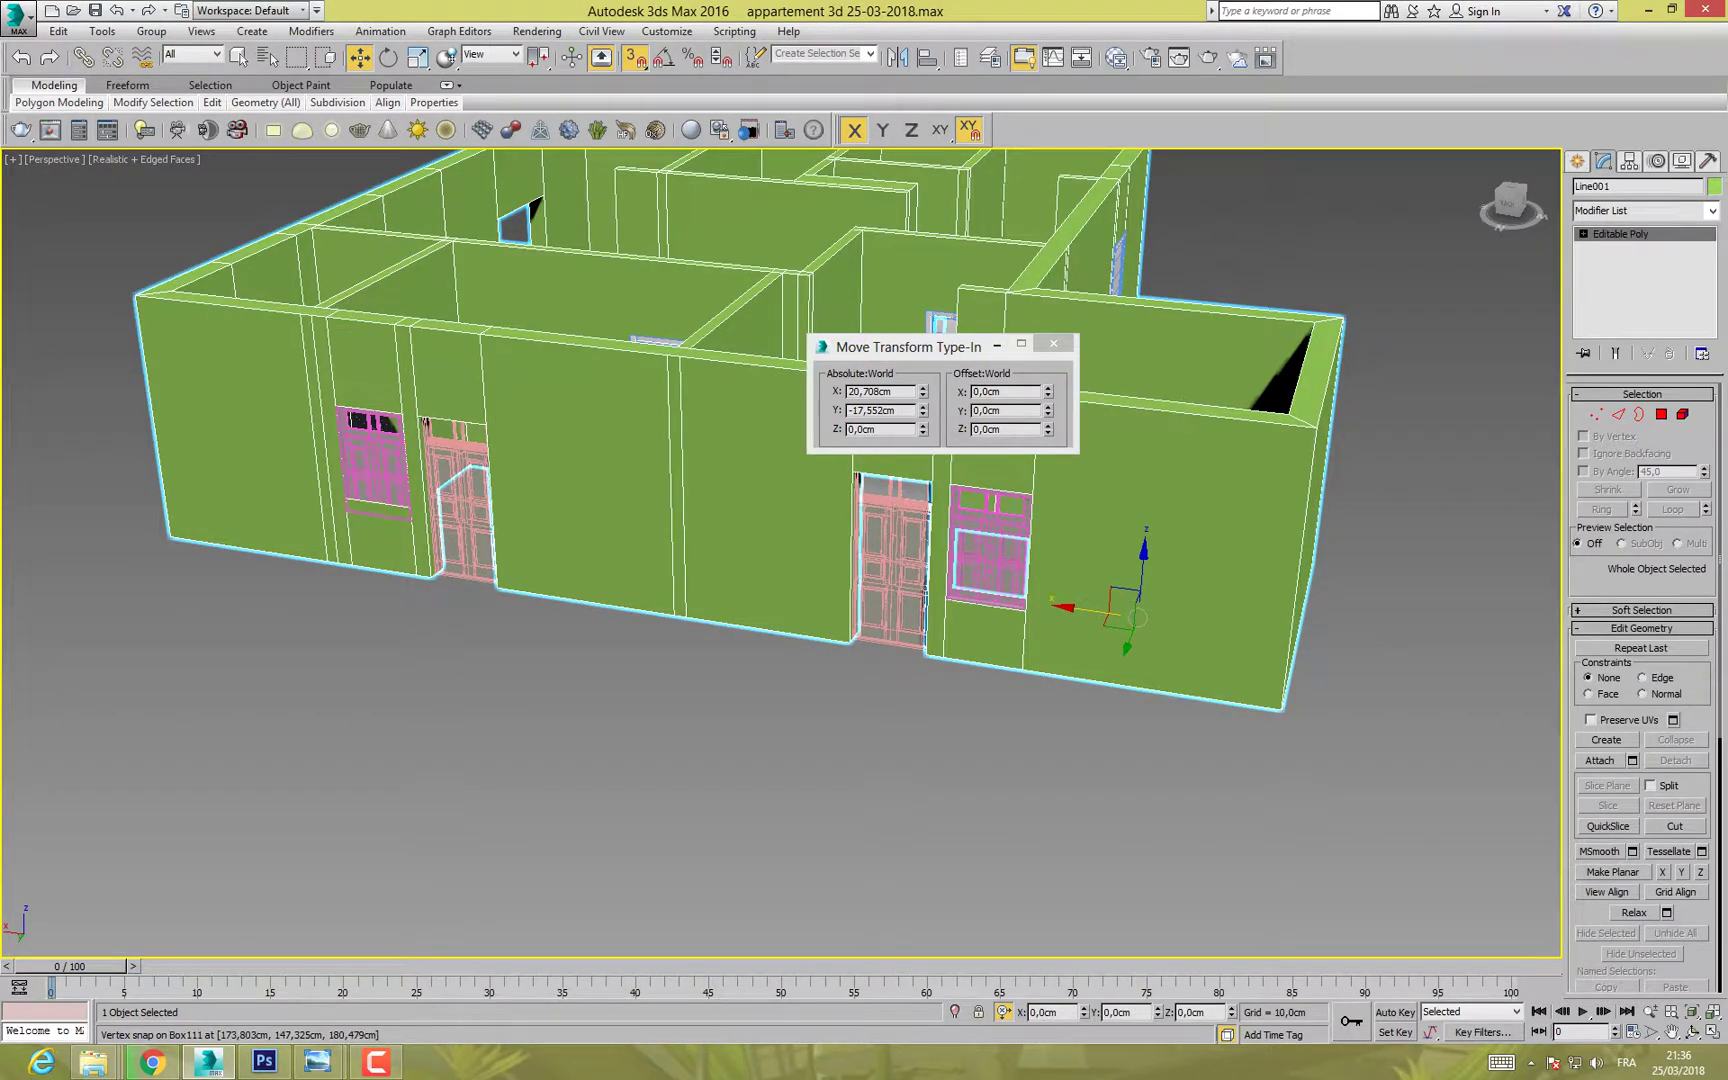
click(1597, 414)
scroll(352, 480, up, 4)
alt+middle_drag(352, 480, 497, 483)
drag(478, 463, 604, 508)
alt+middle_drag(688, 540, 400, 600)
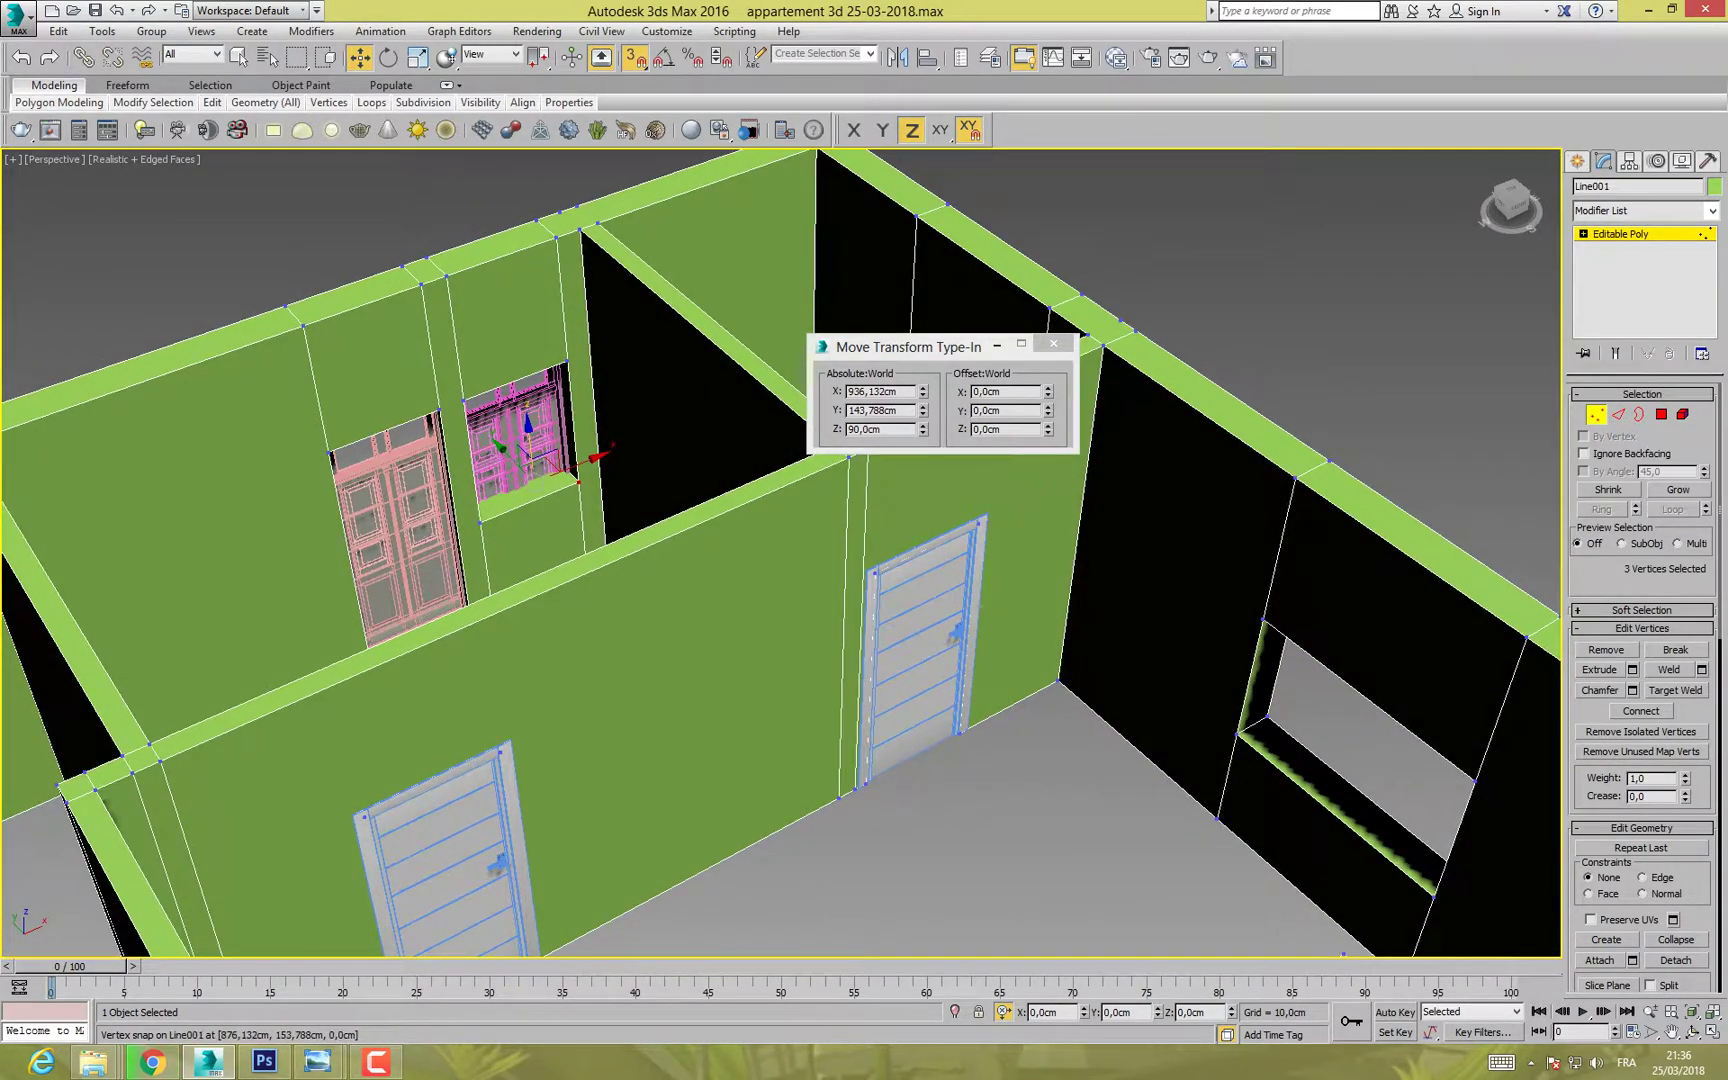
ctrl+drag(510, 493, 469, 533)
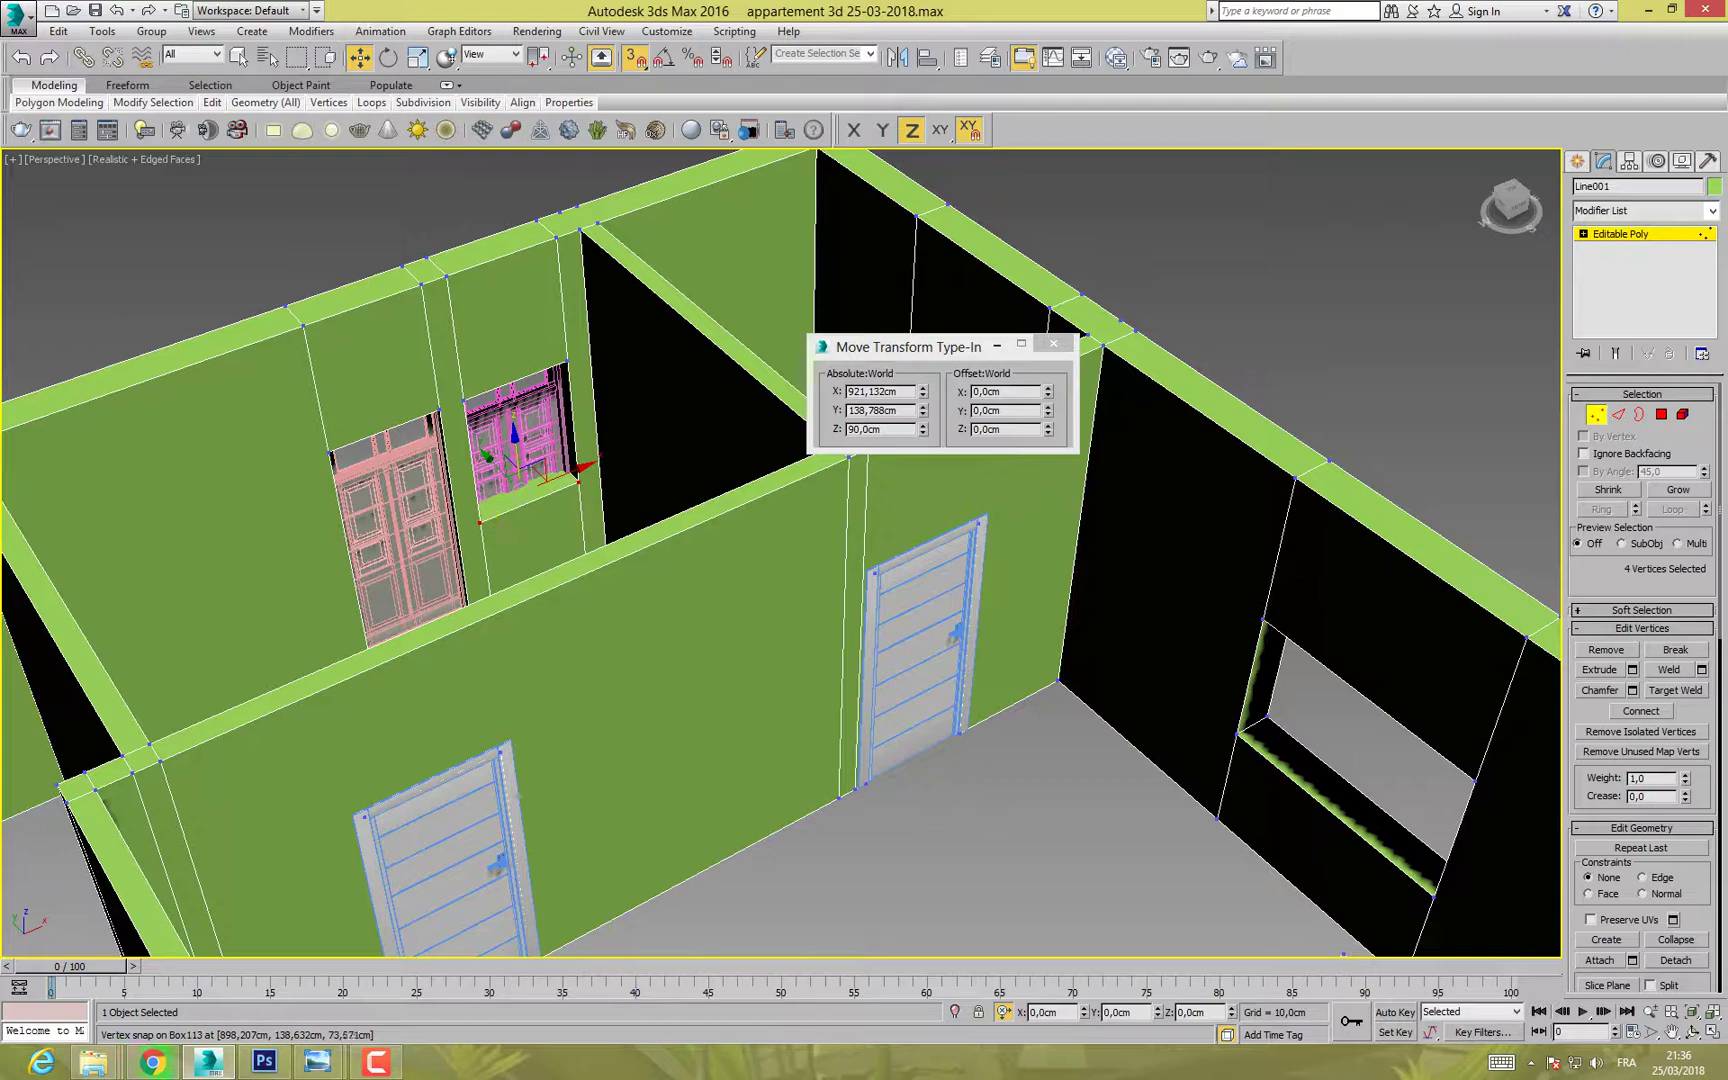
alt+middle_drag(455, 592, 508, 452)
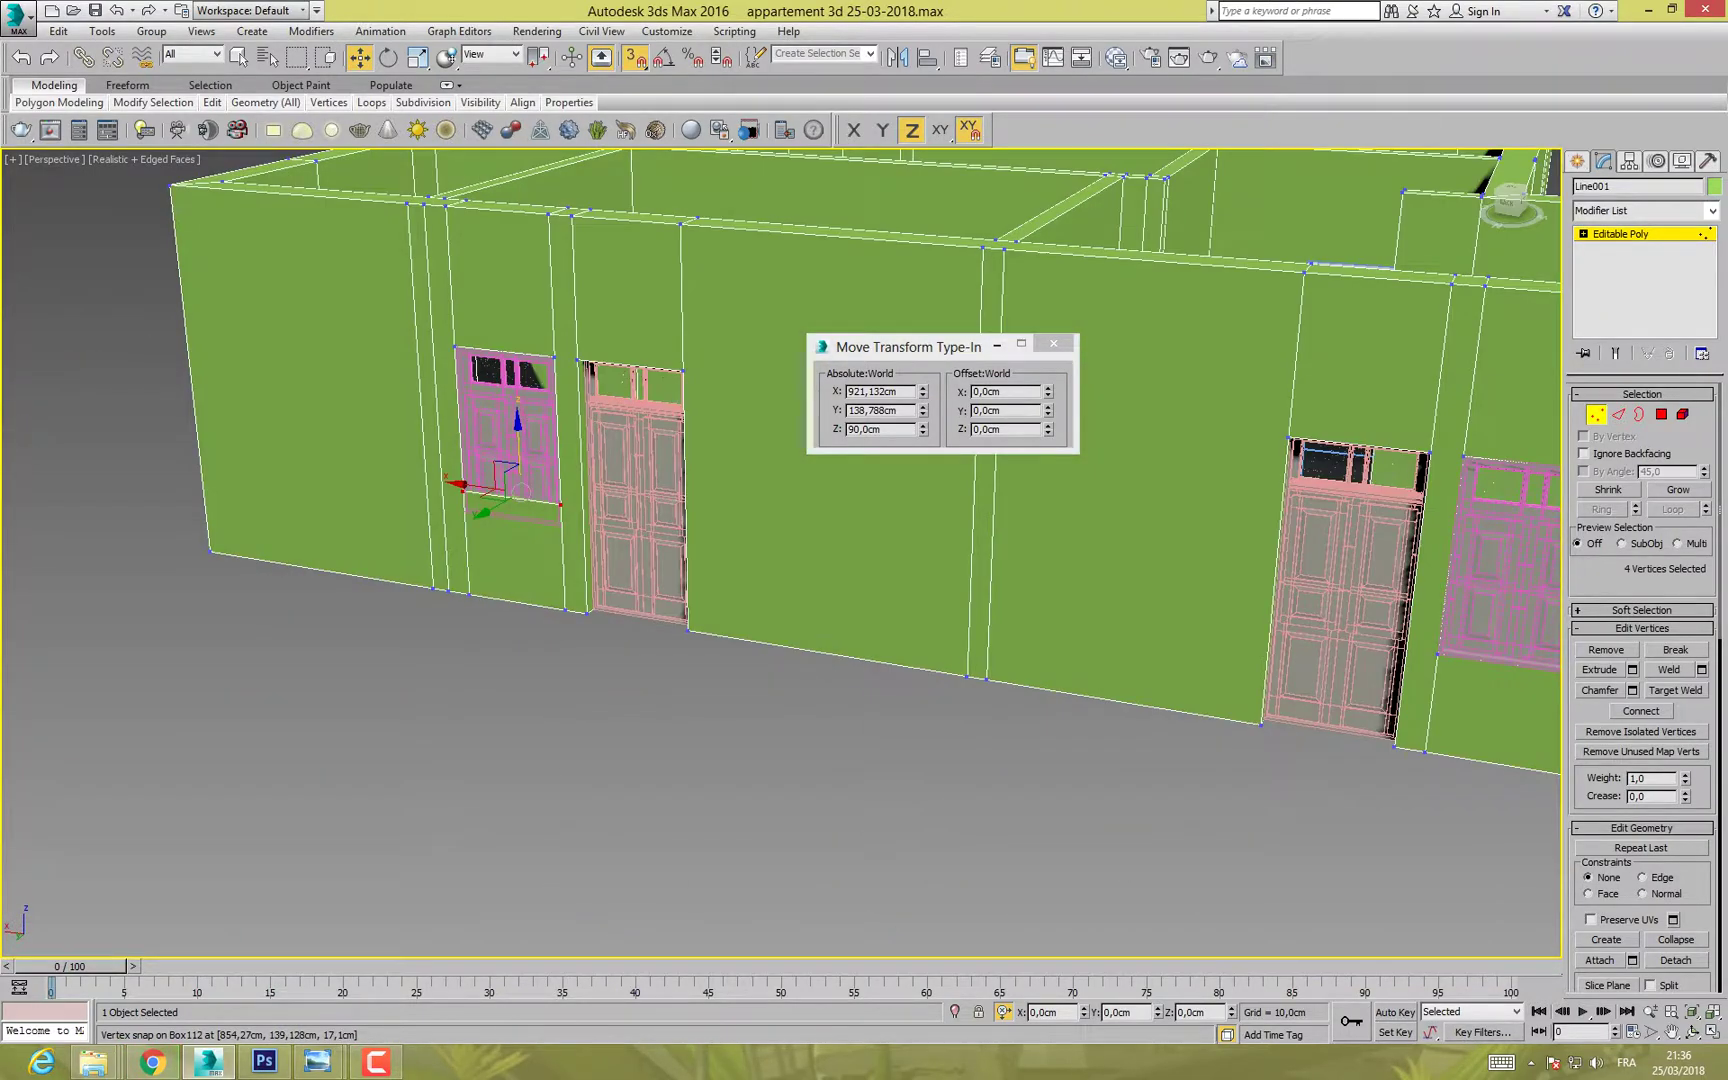
drag(517, 447, 562, 527)
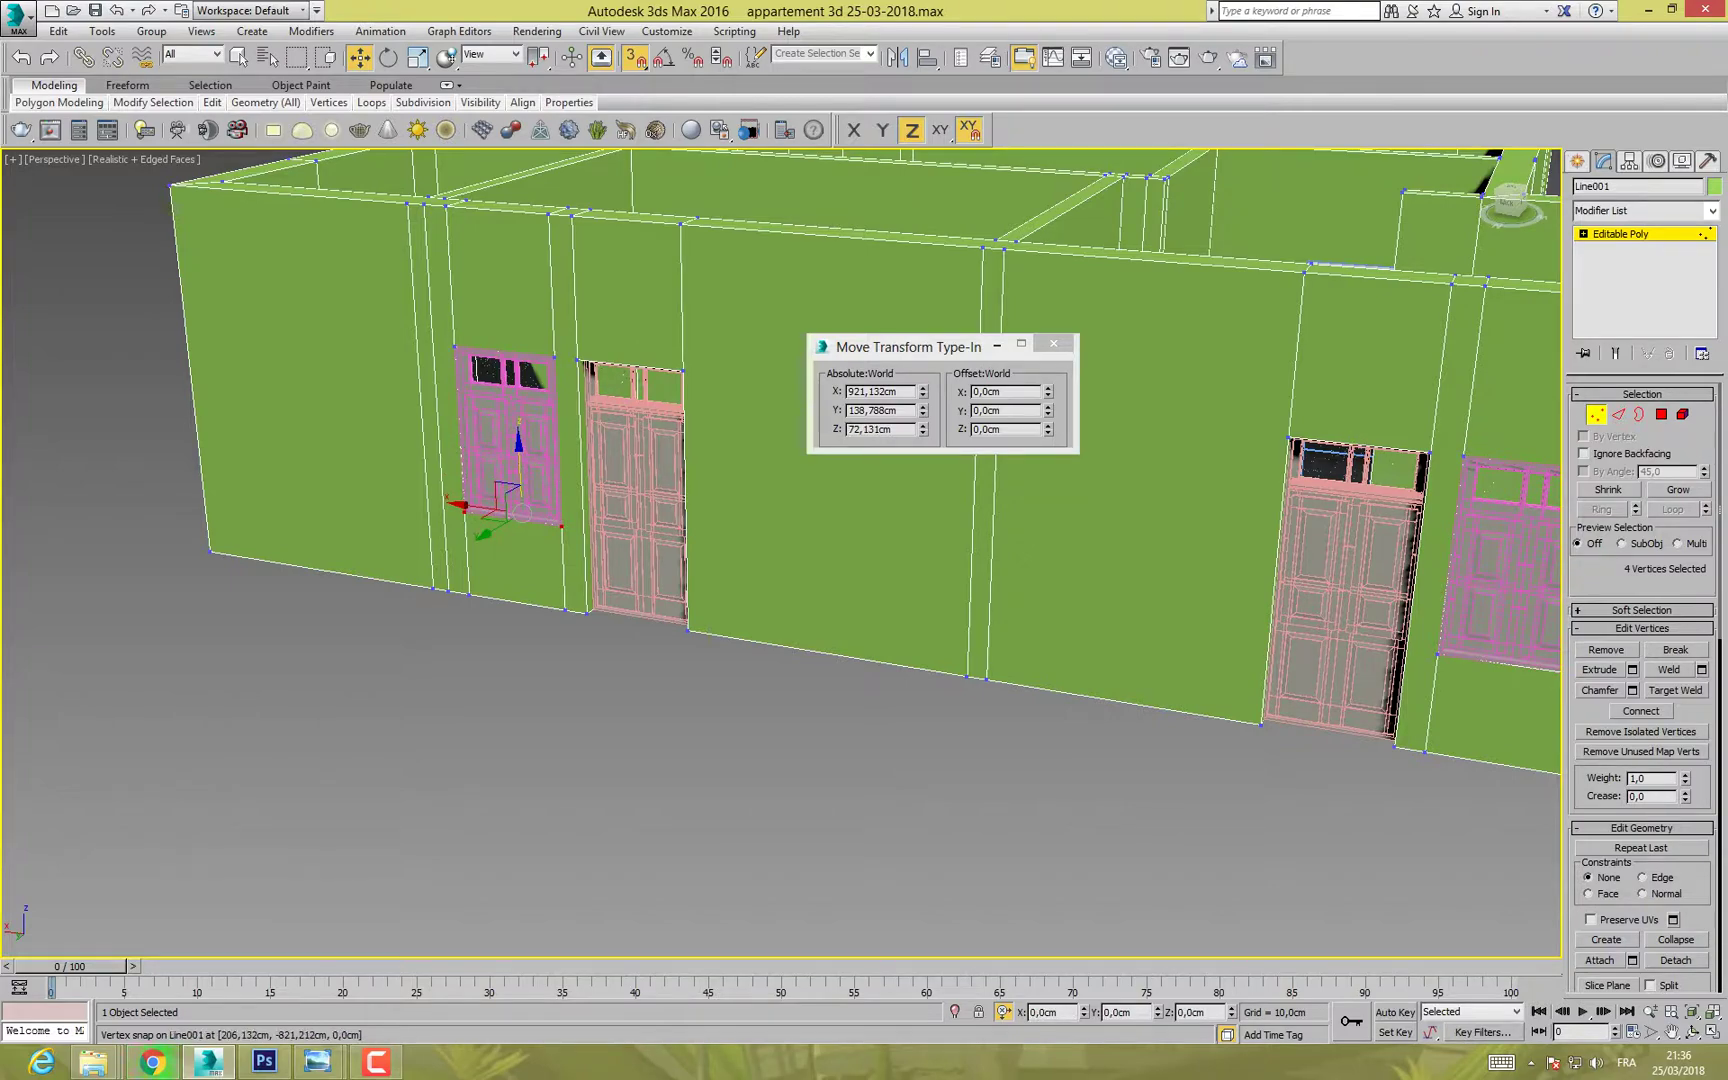
click(1596, 414)
Step: Examine the whole apartment from above and from the opposite side for its remaining openings
middle_drag(670, 490, 610, 640)
scroll(600, 650, down, 4)
middle_drag(962, 694, 552, 562)
alt+middle_drag(868, 641, 440, 590)
middle_drag(845, 465, 888, 790)
scroll(430, 475, up, 5)
middle_drag(430, 475, 635, 510)
scroll(480, 420, down, 8)
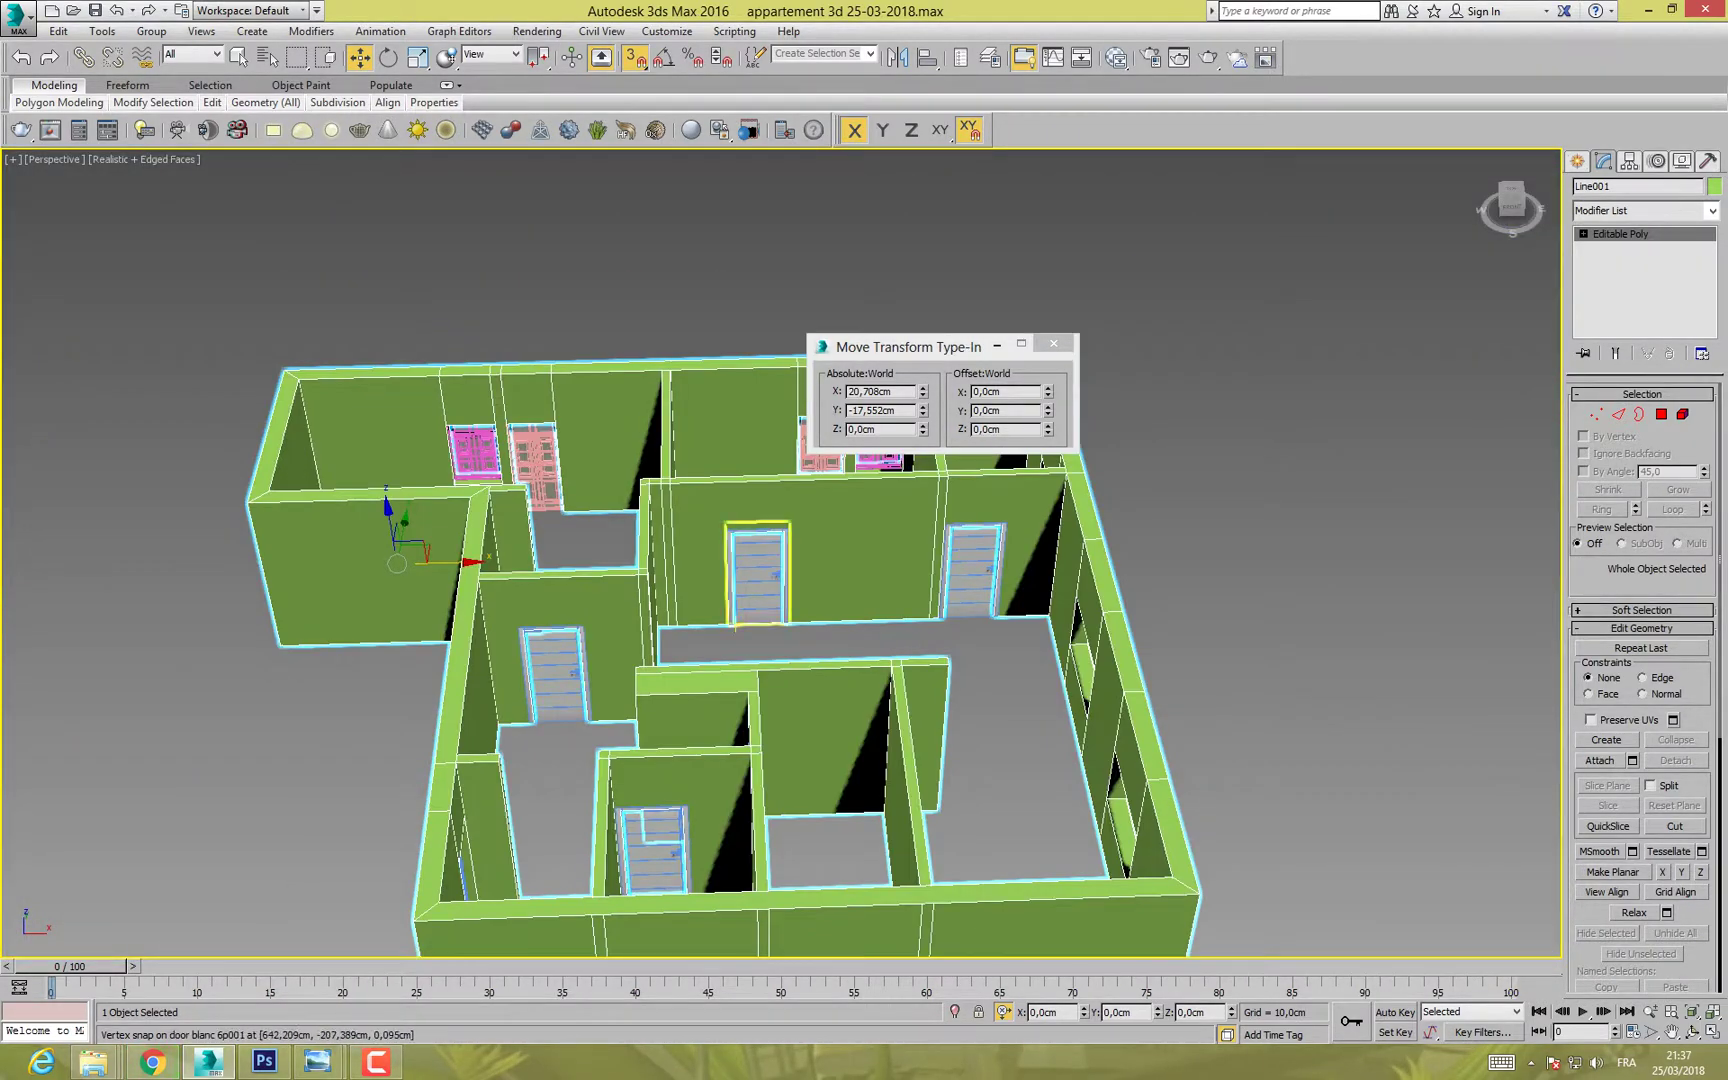
Step: Switch to Chrome and browse pages 2 and 3 of 3dsky's free windows search results for a suitable window model
click(152, 1062)
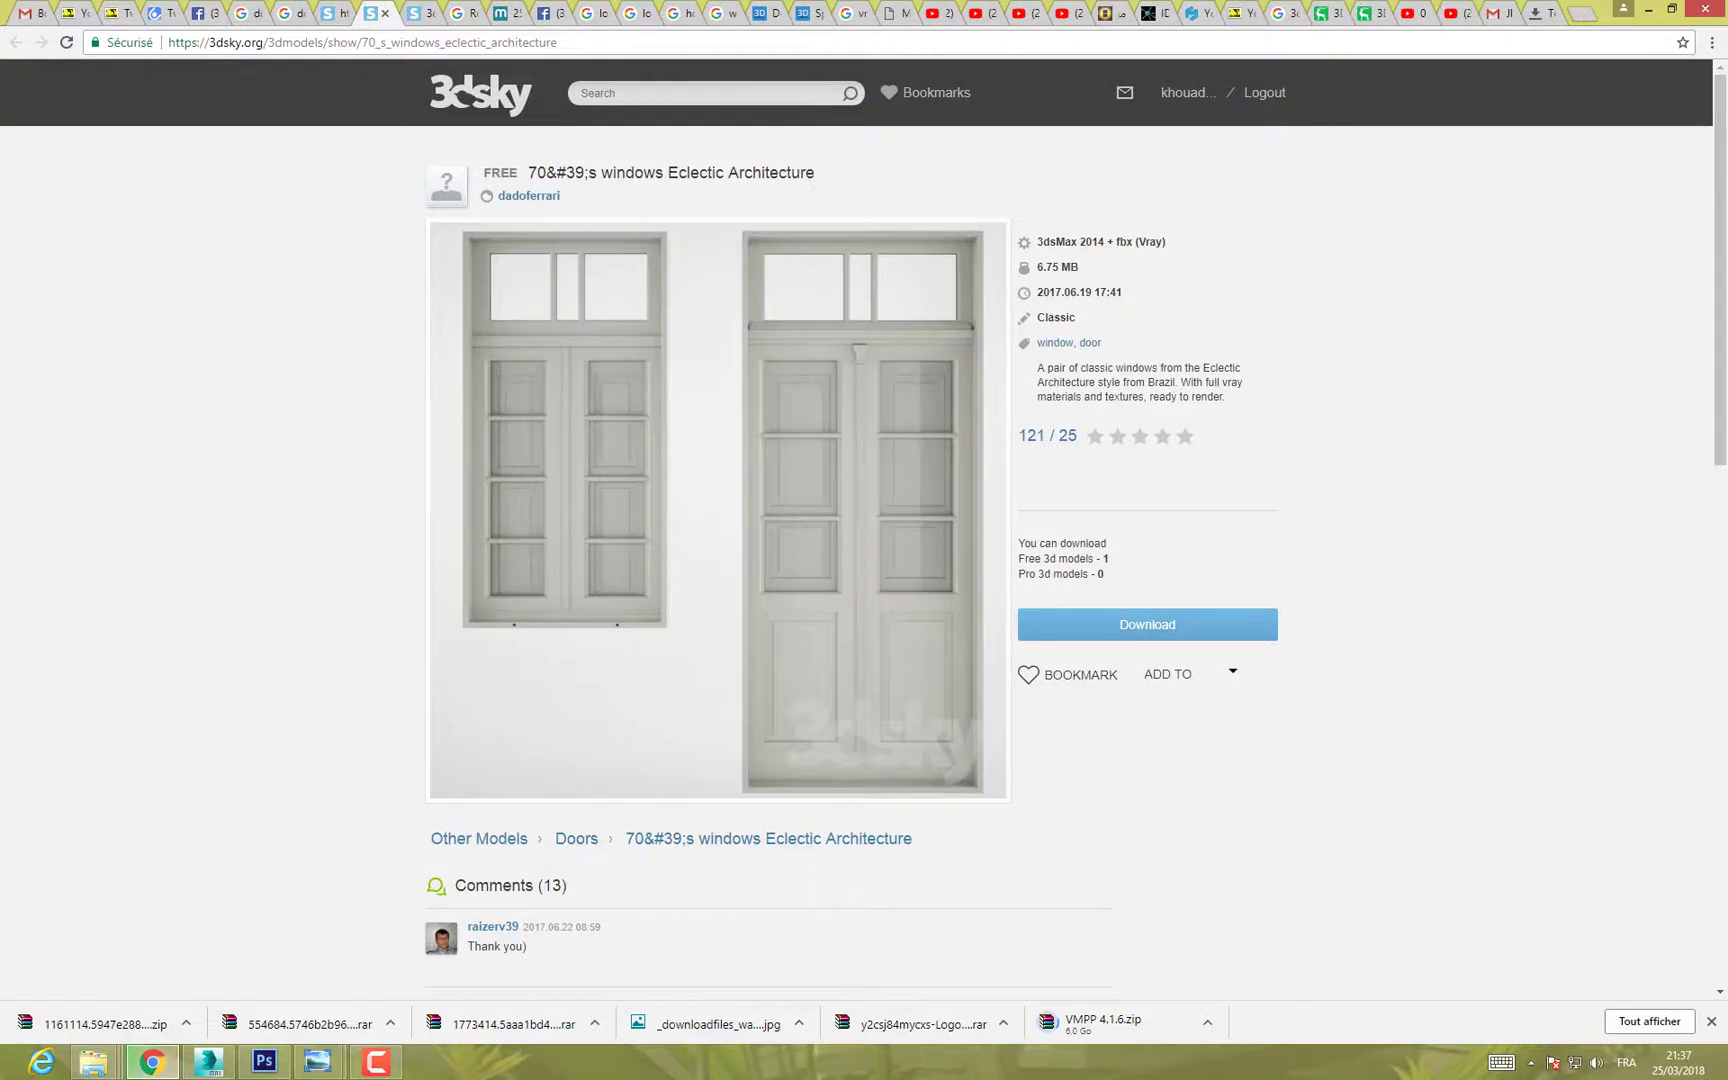
click(336, 14)
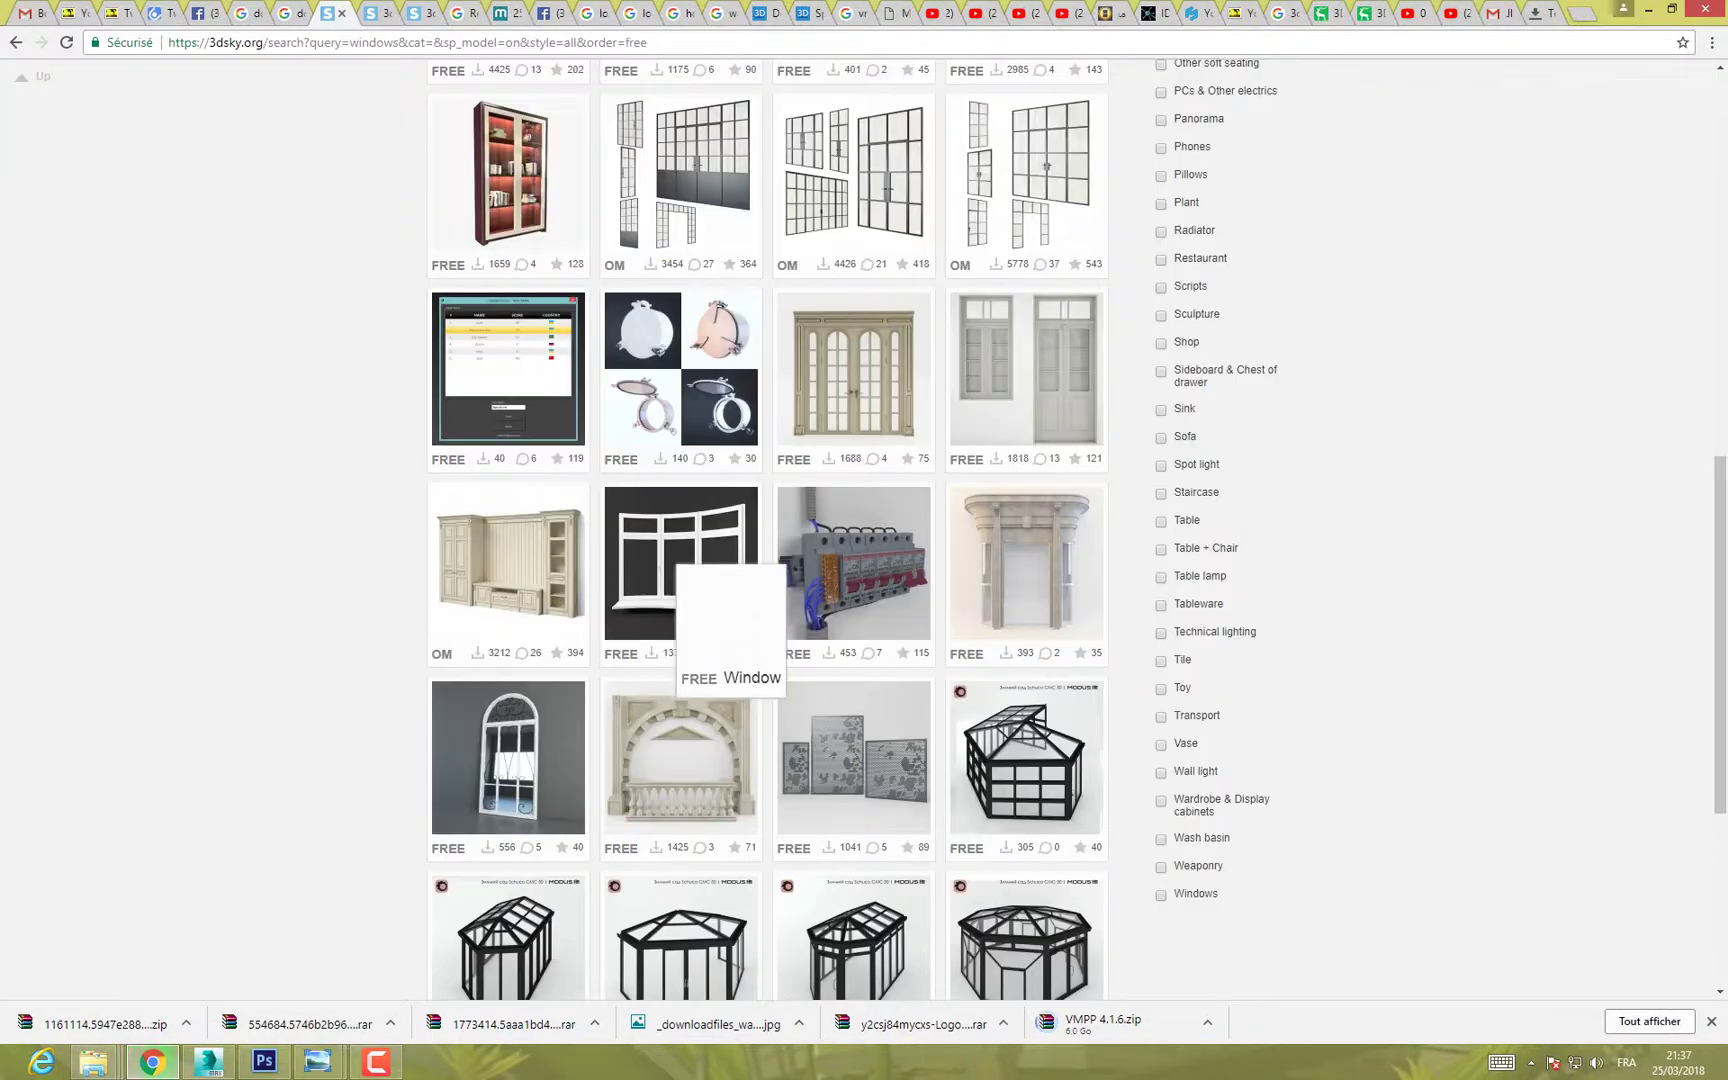
scroll(703, 545, down, 5)
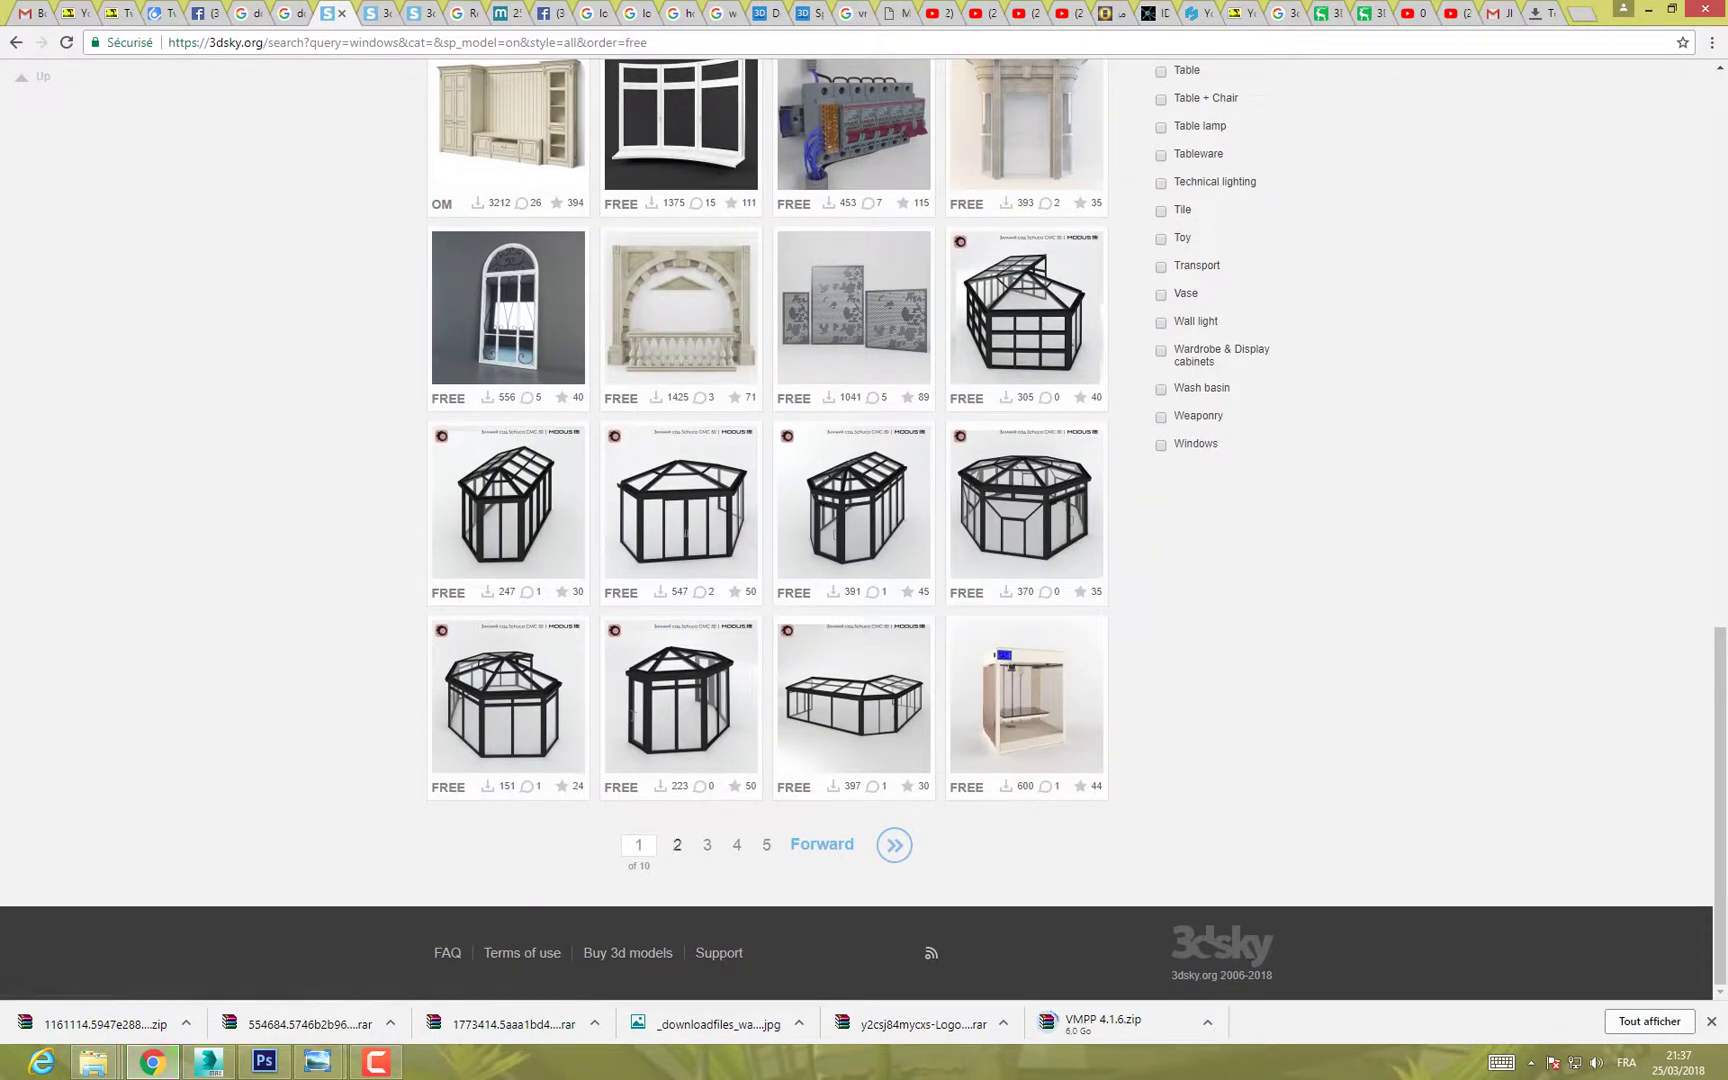
click(677, 844)
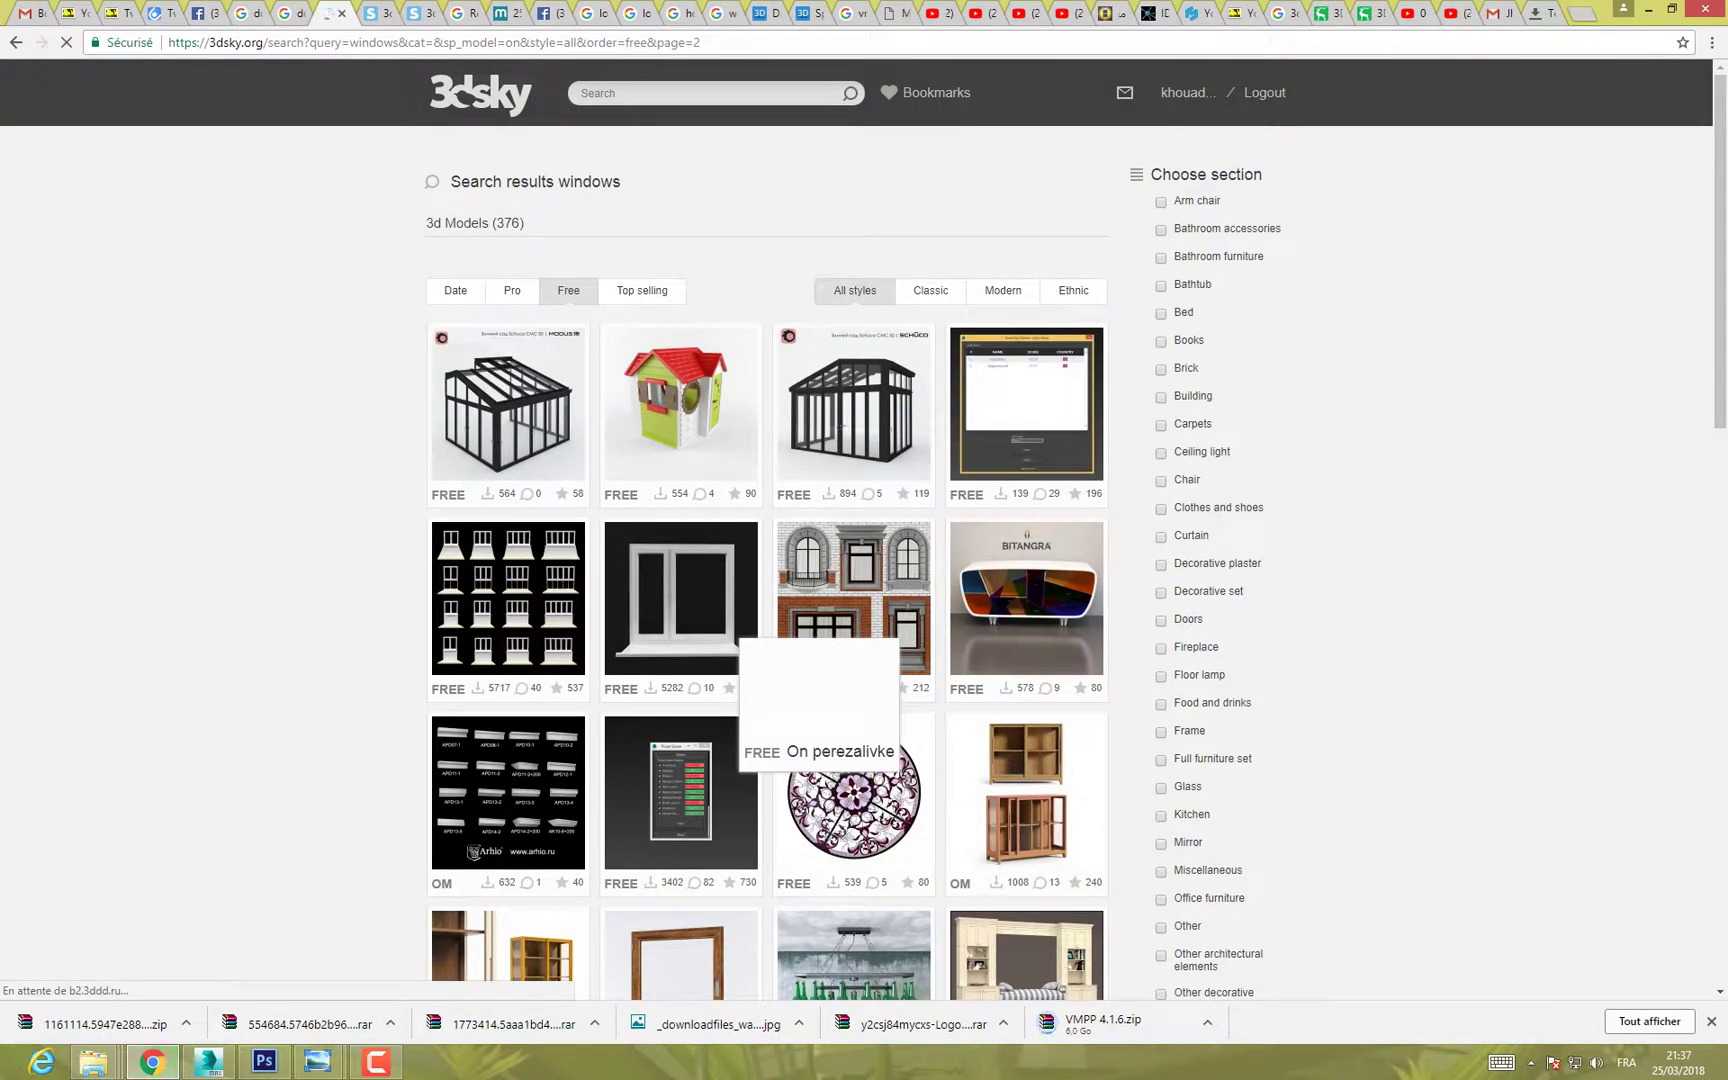
scroll(680, 600, down, 3)
scroll(855, 590, down, 12)
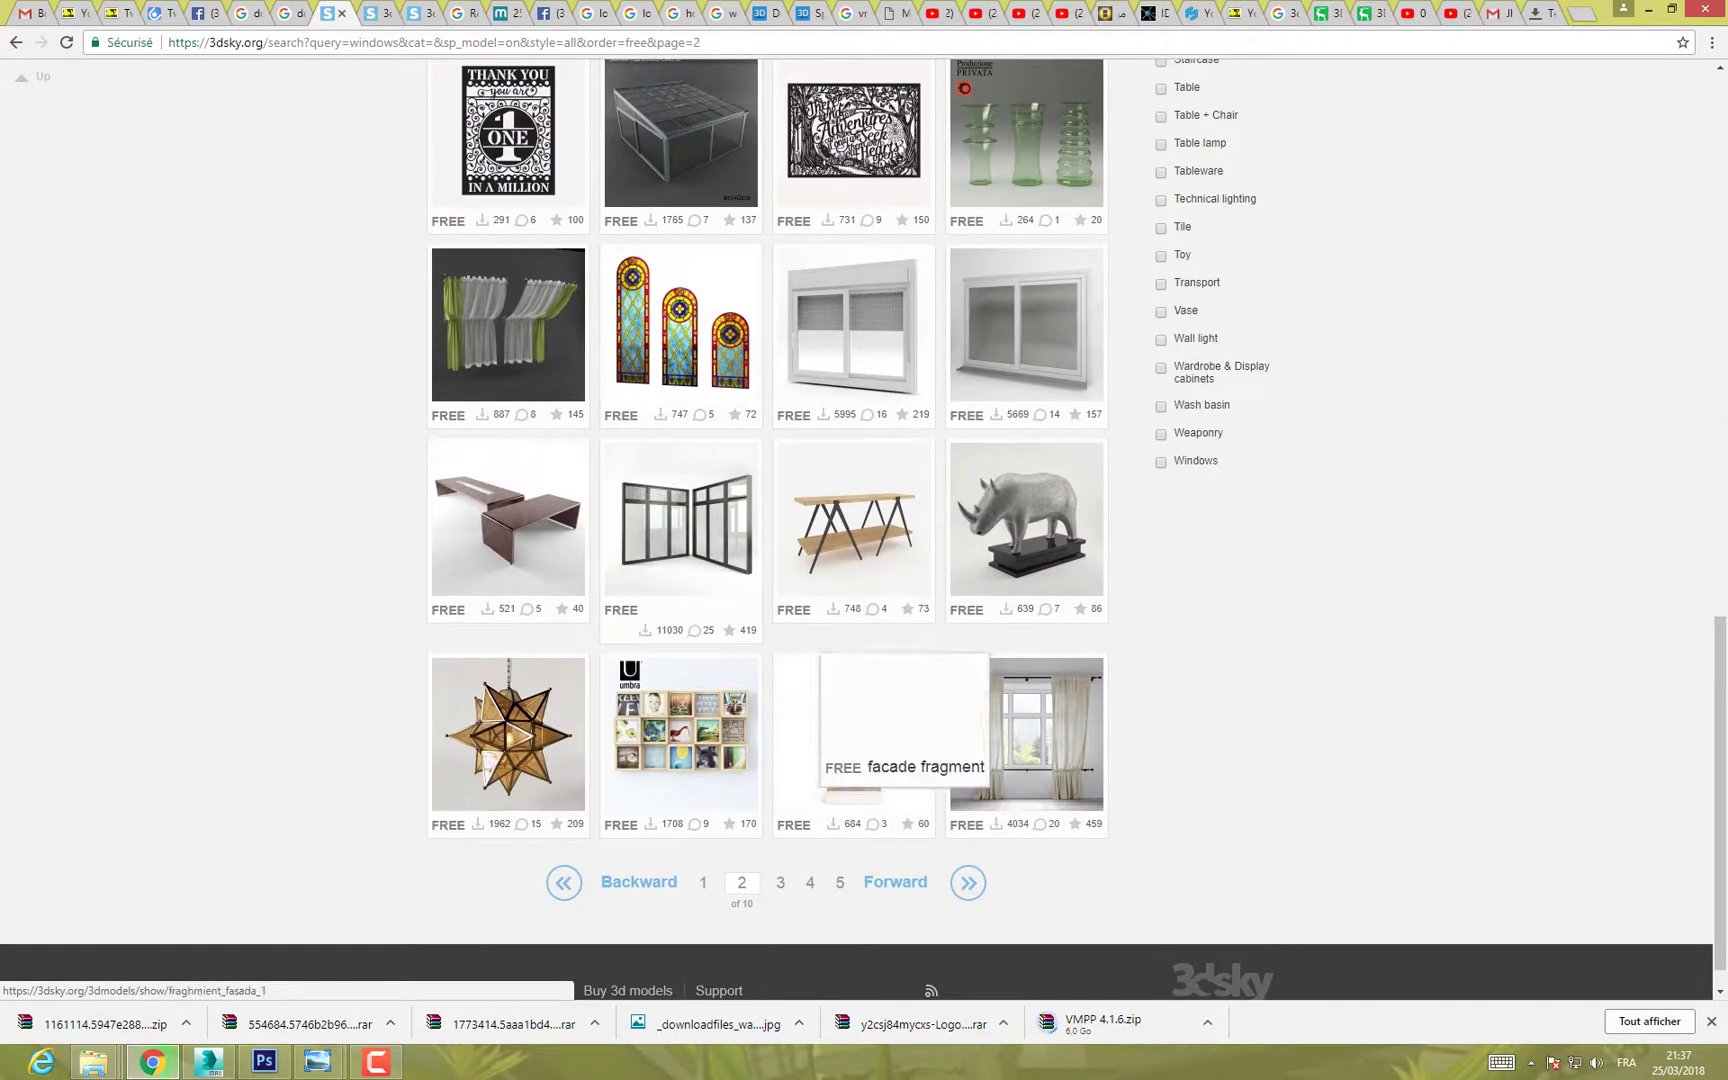
mouse_move(884, 330)
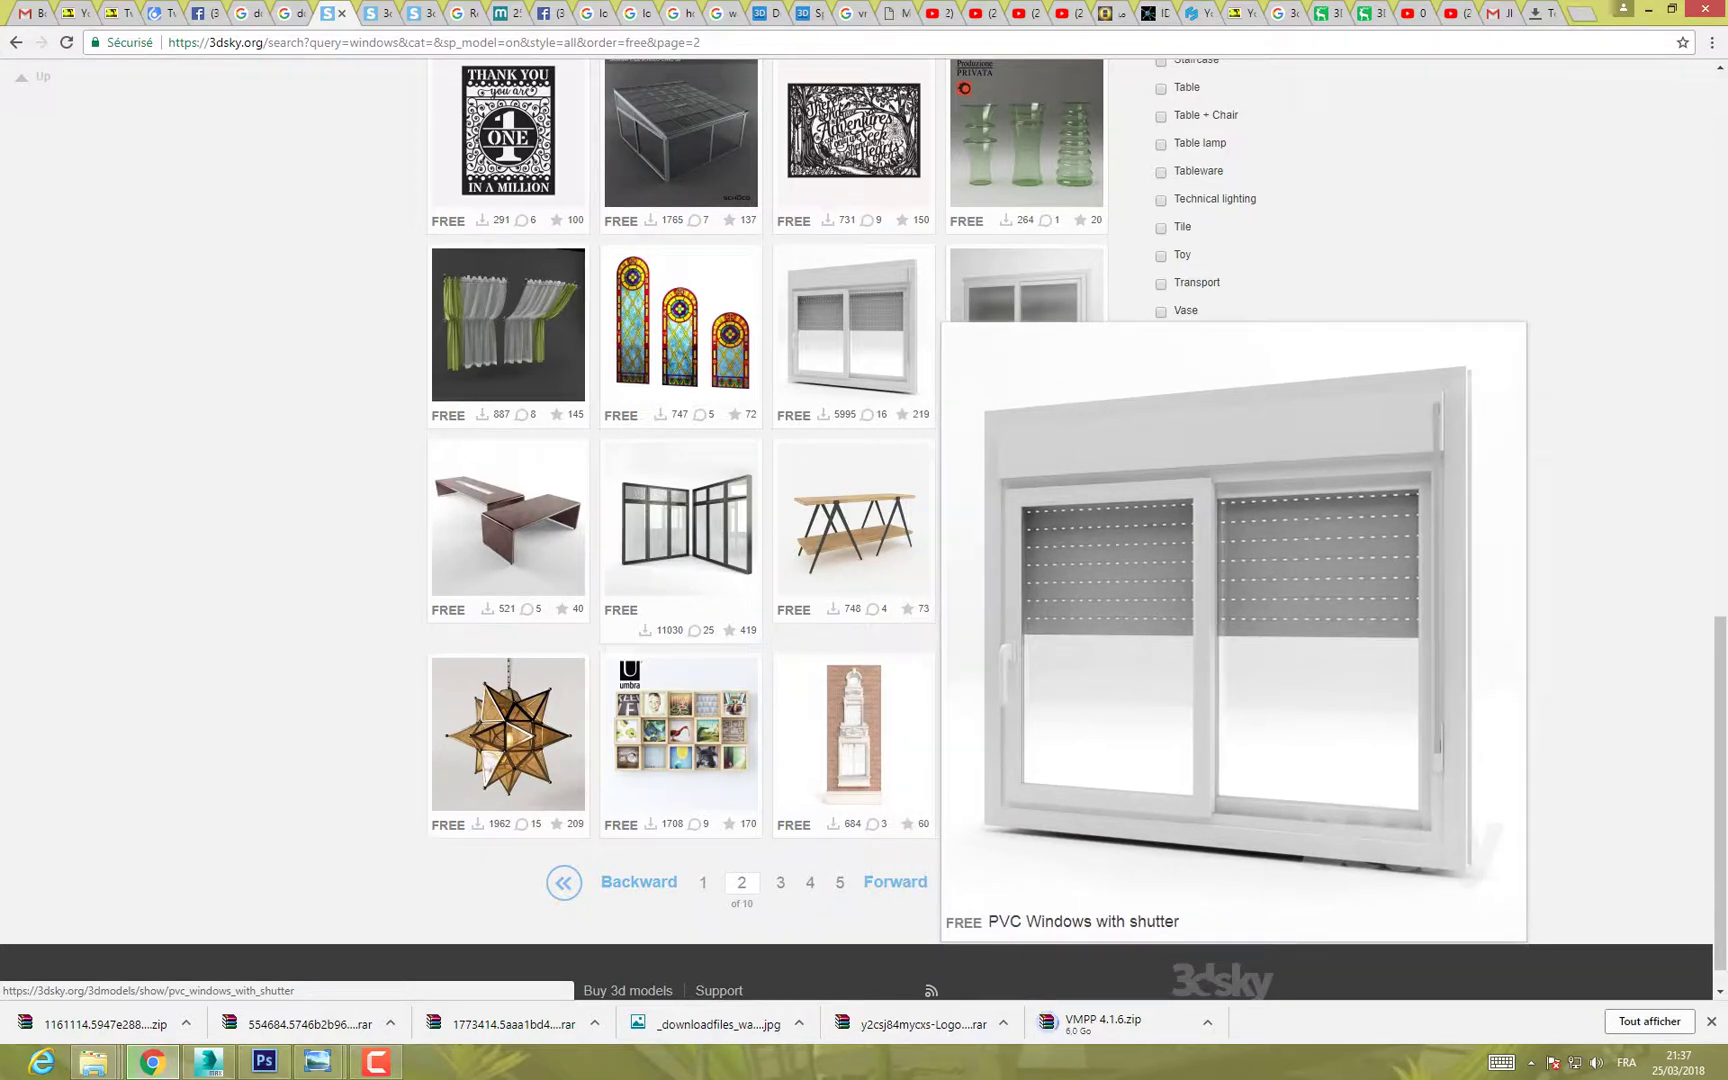
scroll(884, 330, down, 1)
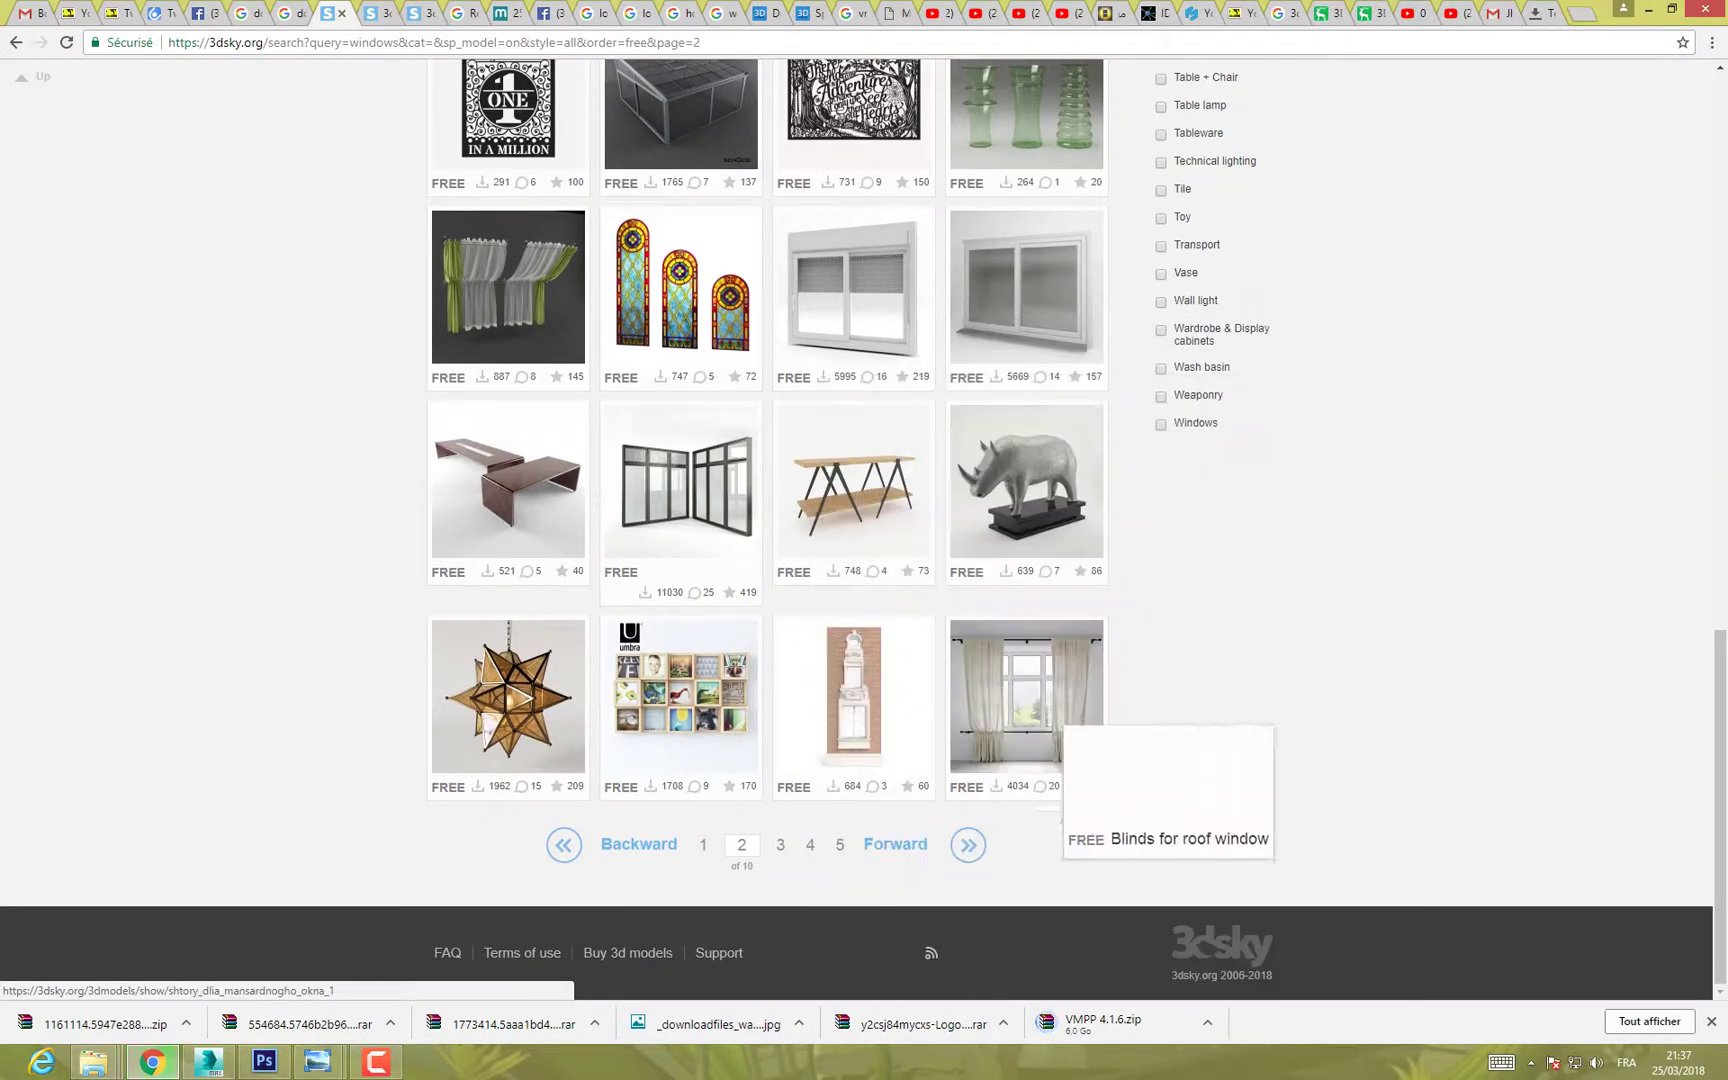
click(780, 844)
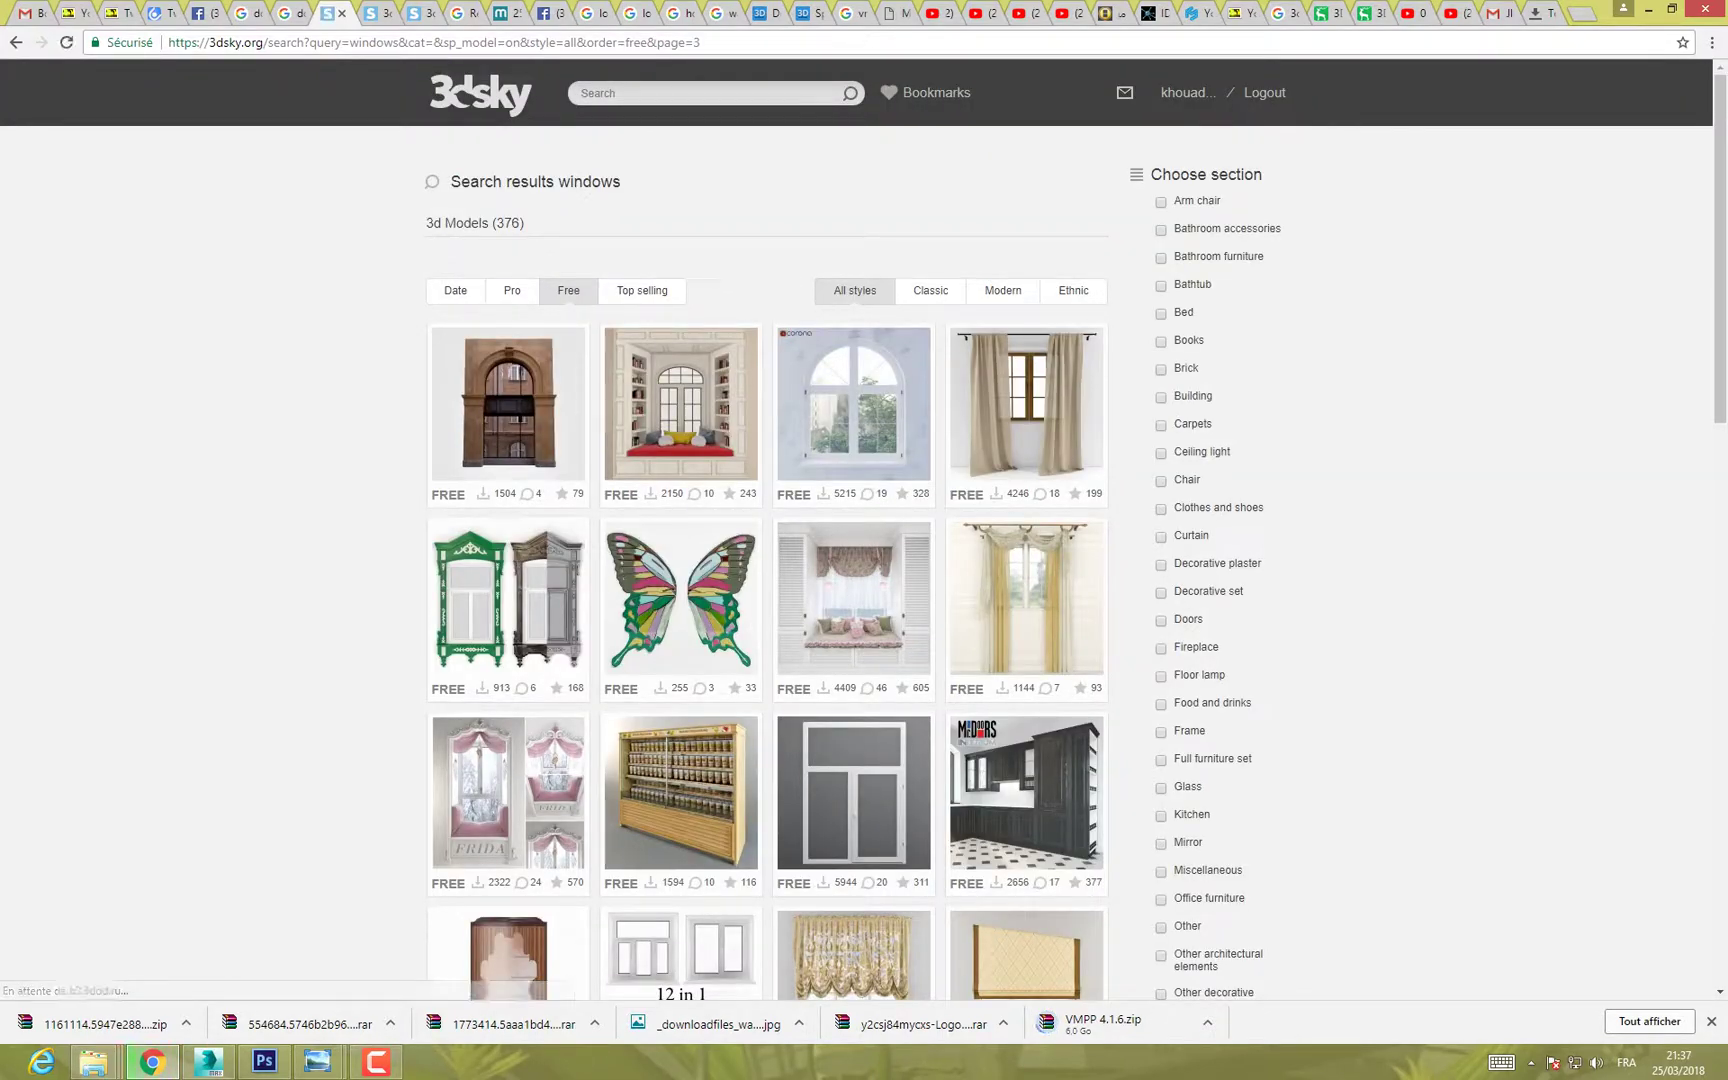
scroll(853, 432, down, 4)
scroll(853, 432, down, 2)
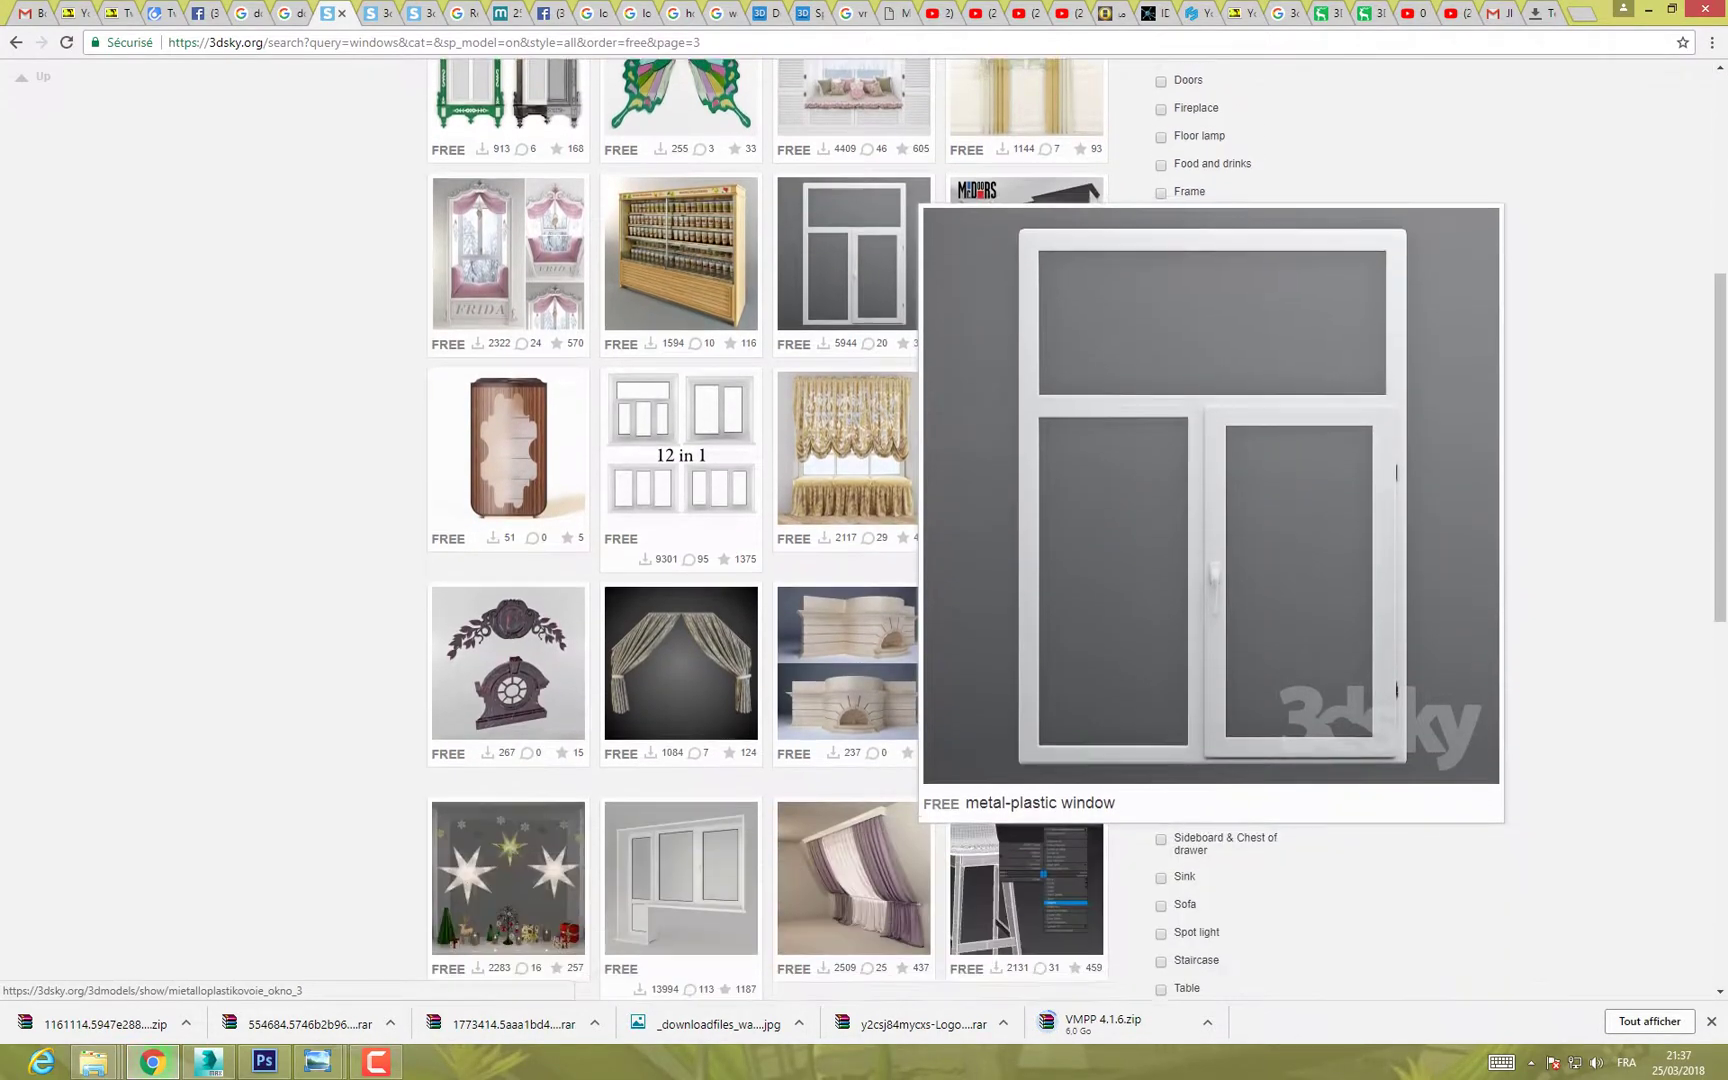
Step: Try to download the free Window model set from page 3 of the 3dsky results
mouse_move(985, 660)
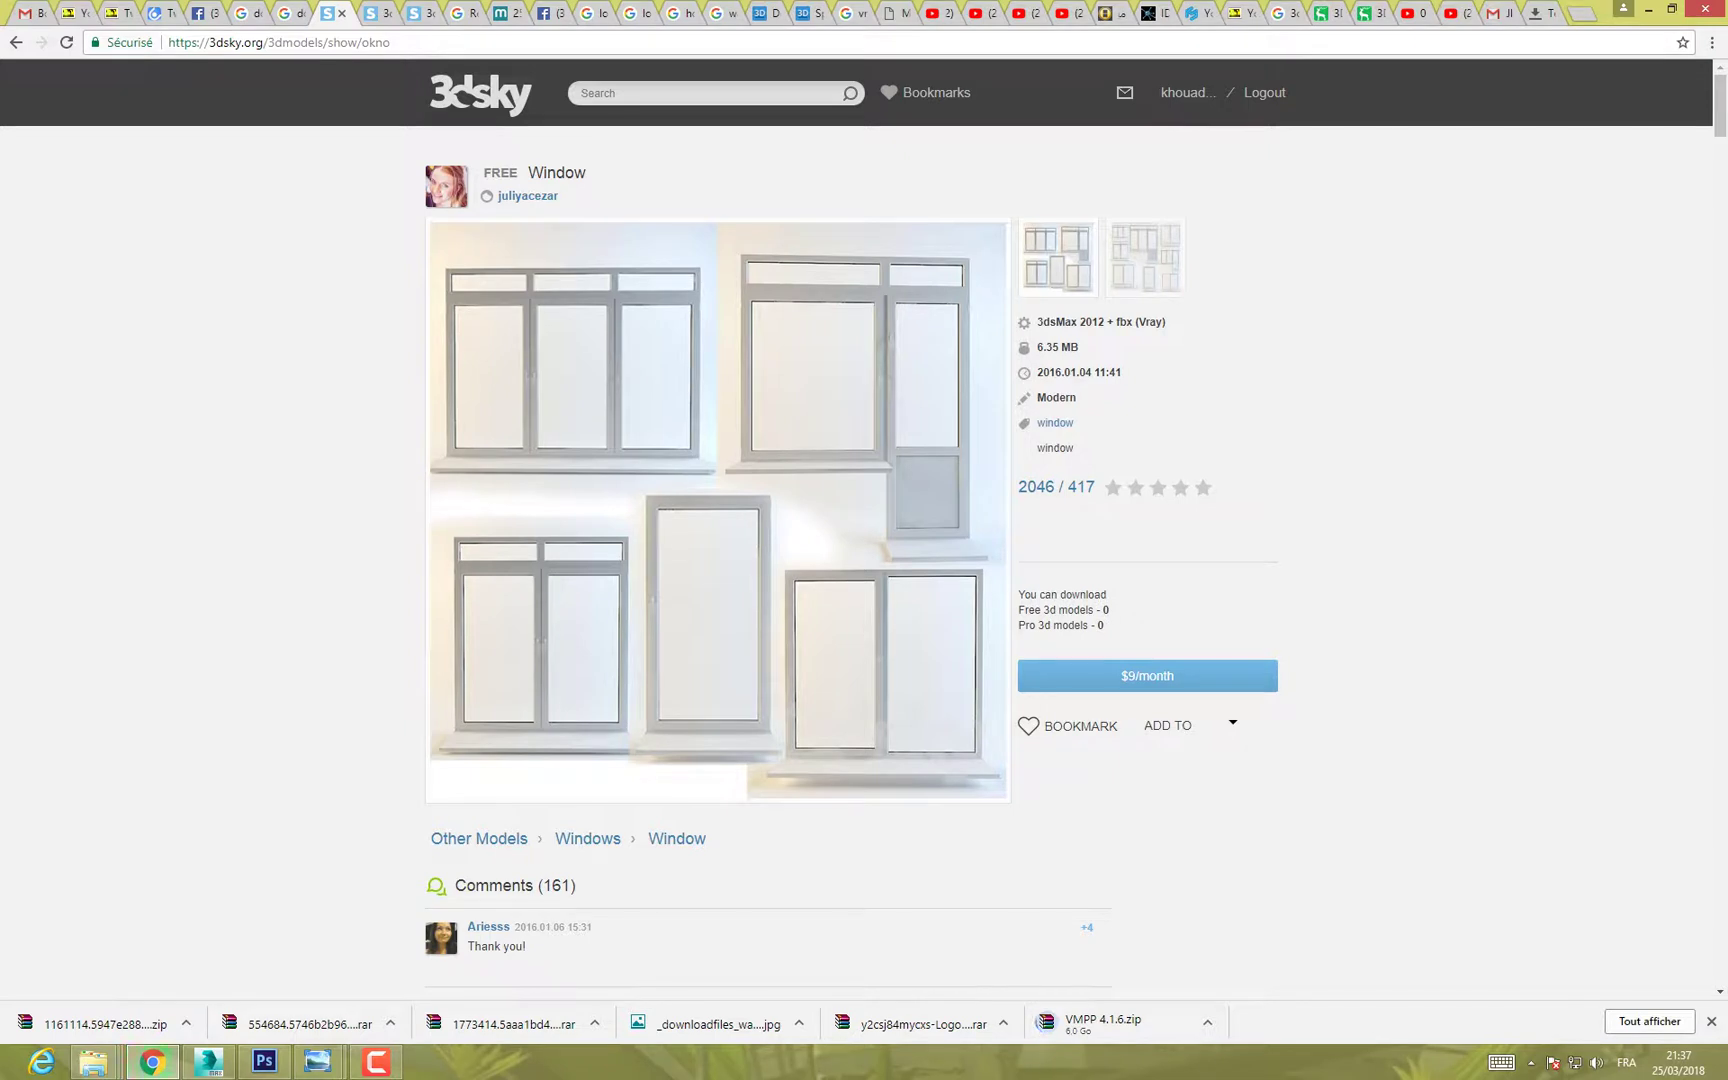
click(15, 42)
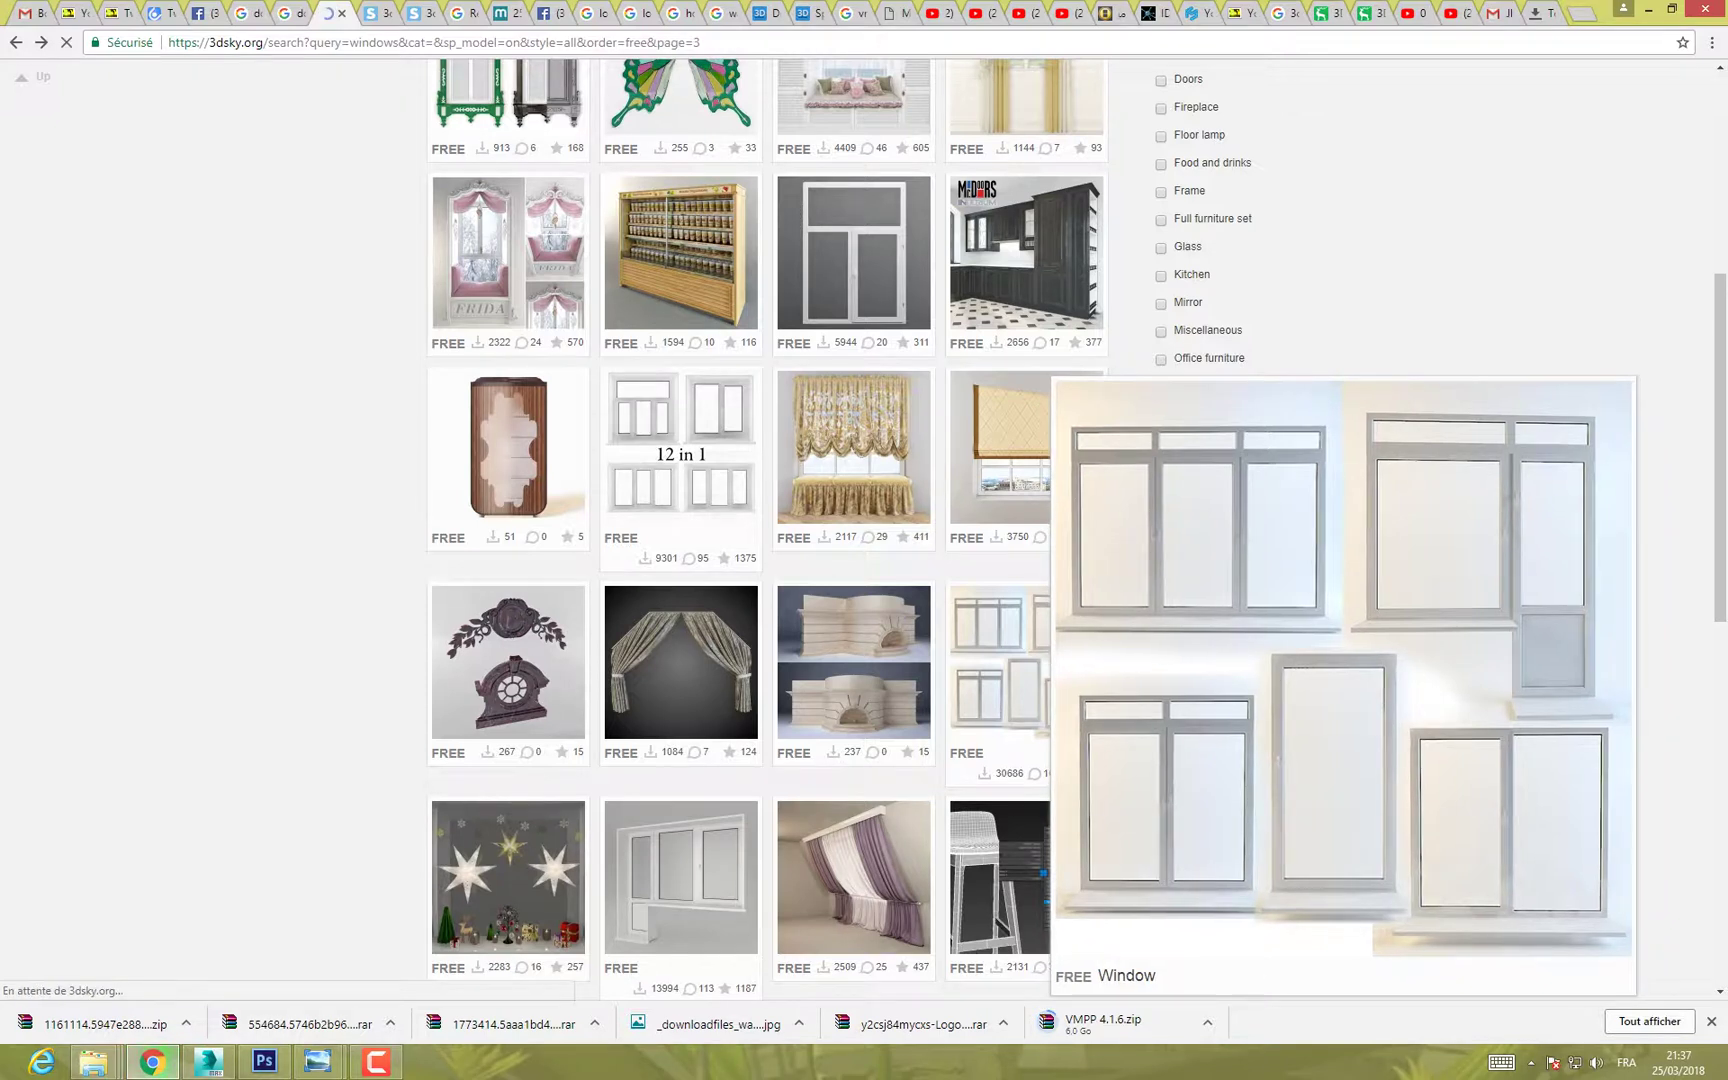
click(1100, 676)
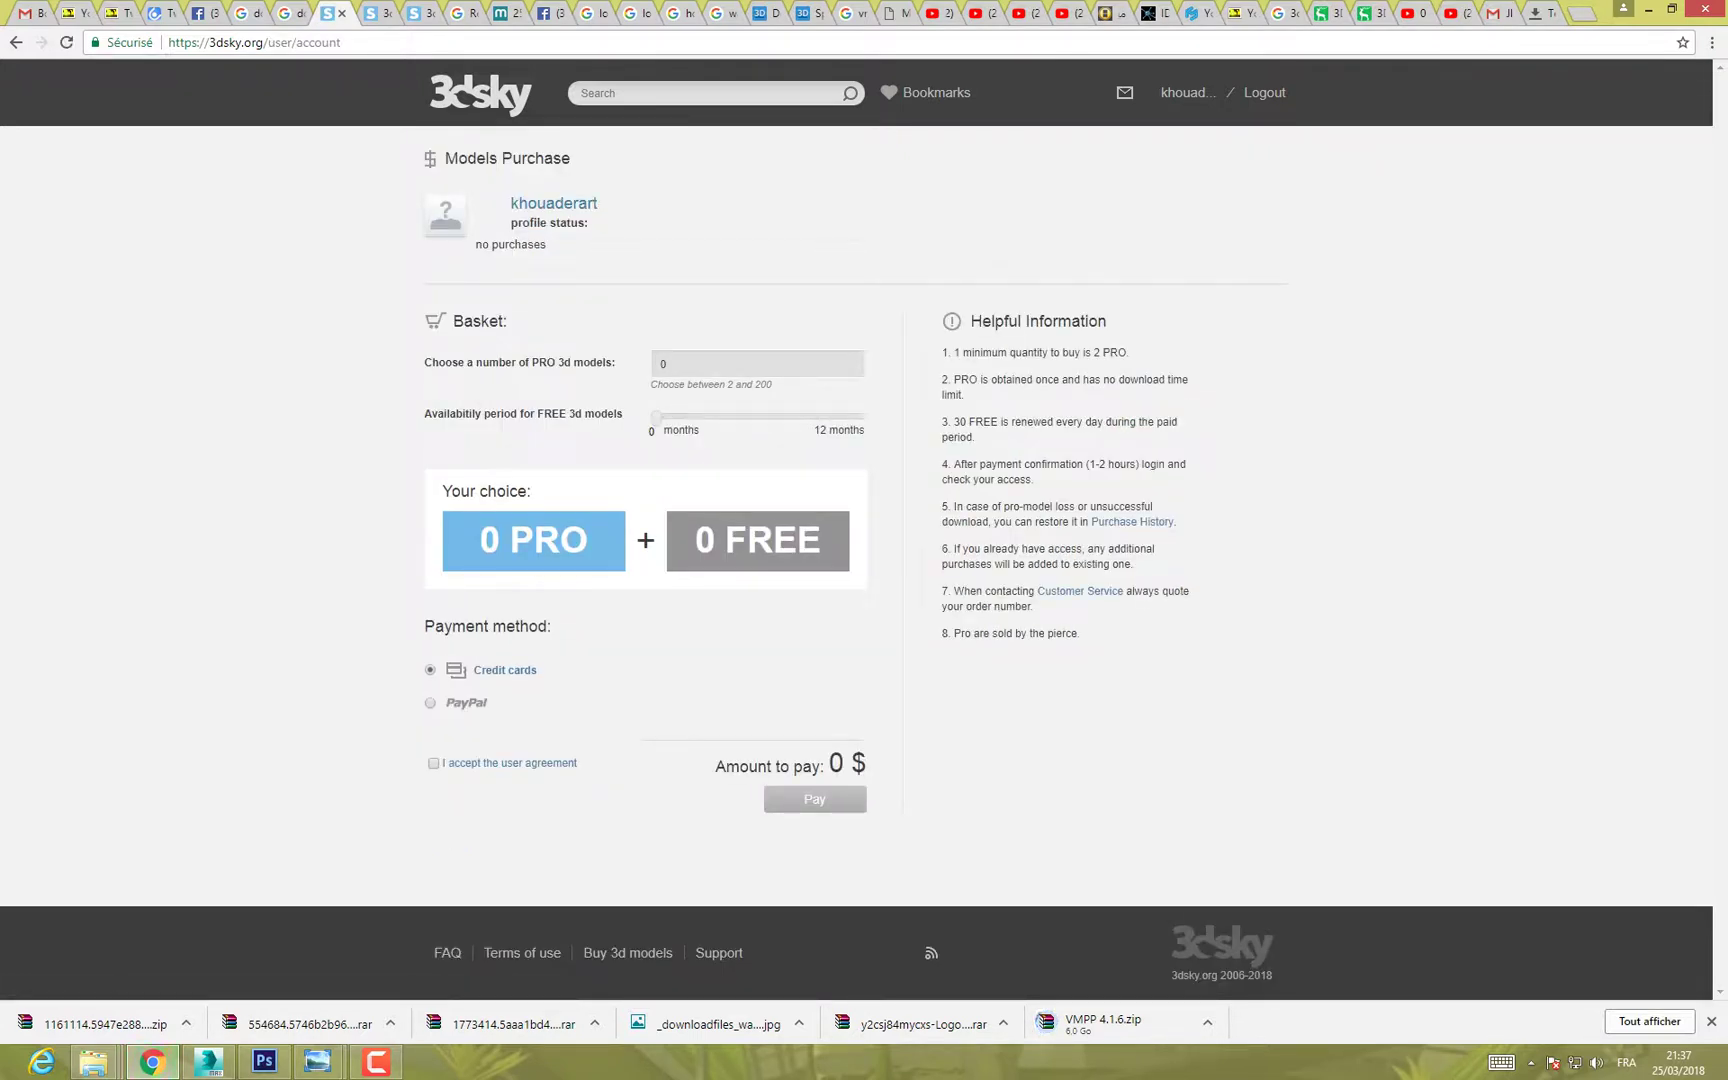
key(alt+Left)
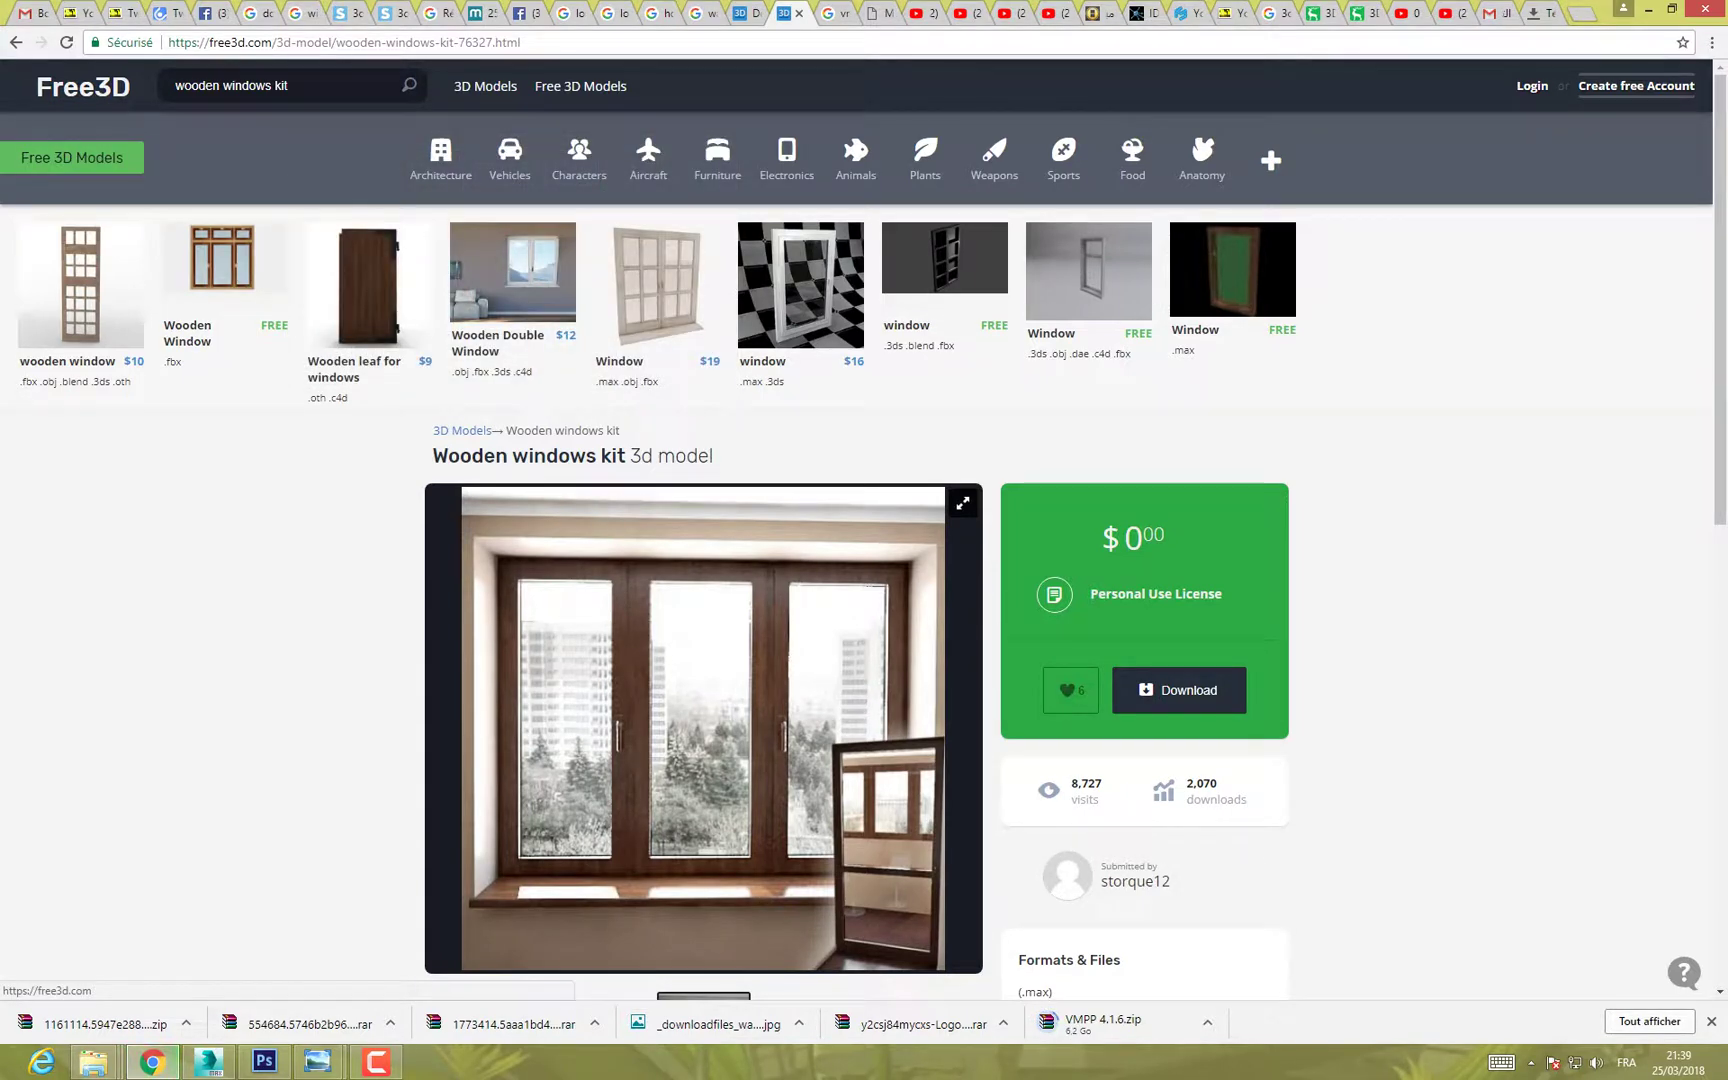
Step: Download plastic-windows-kit_max.zip from Free3D's Wooden windows kit page and extract its 3ds Max scene and wood image into the project folder
click(1179, 690)
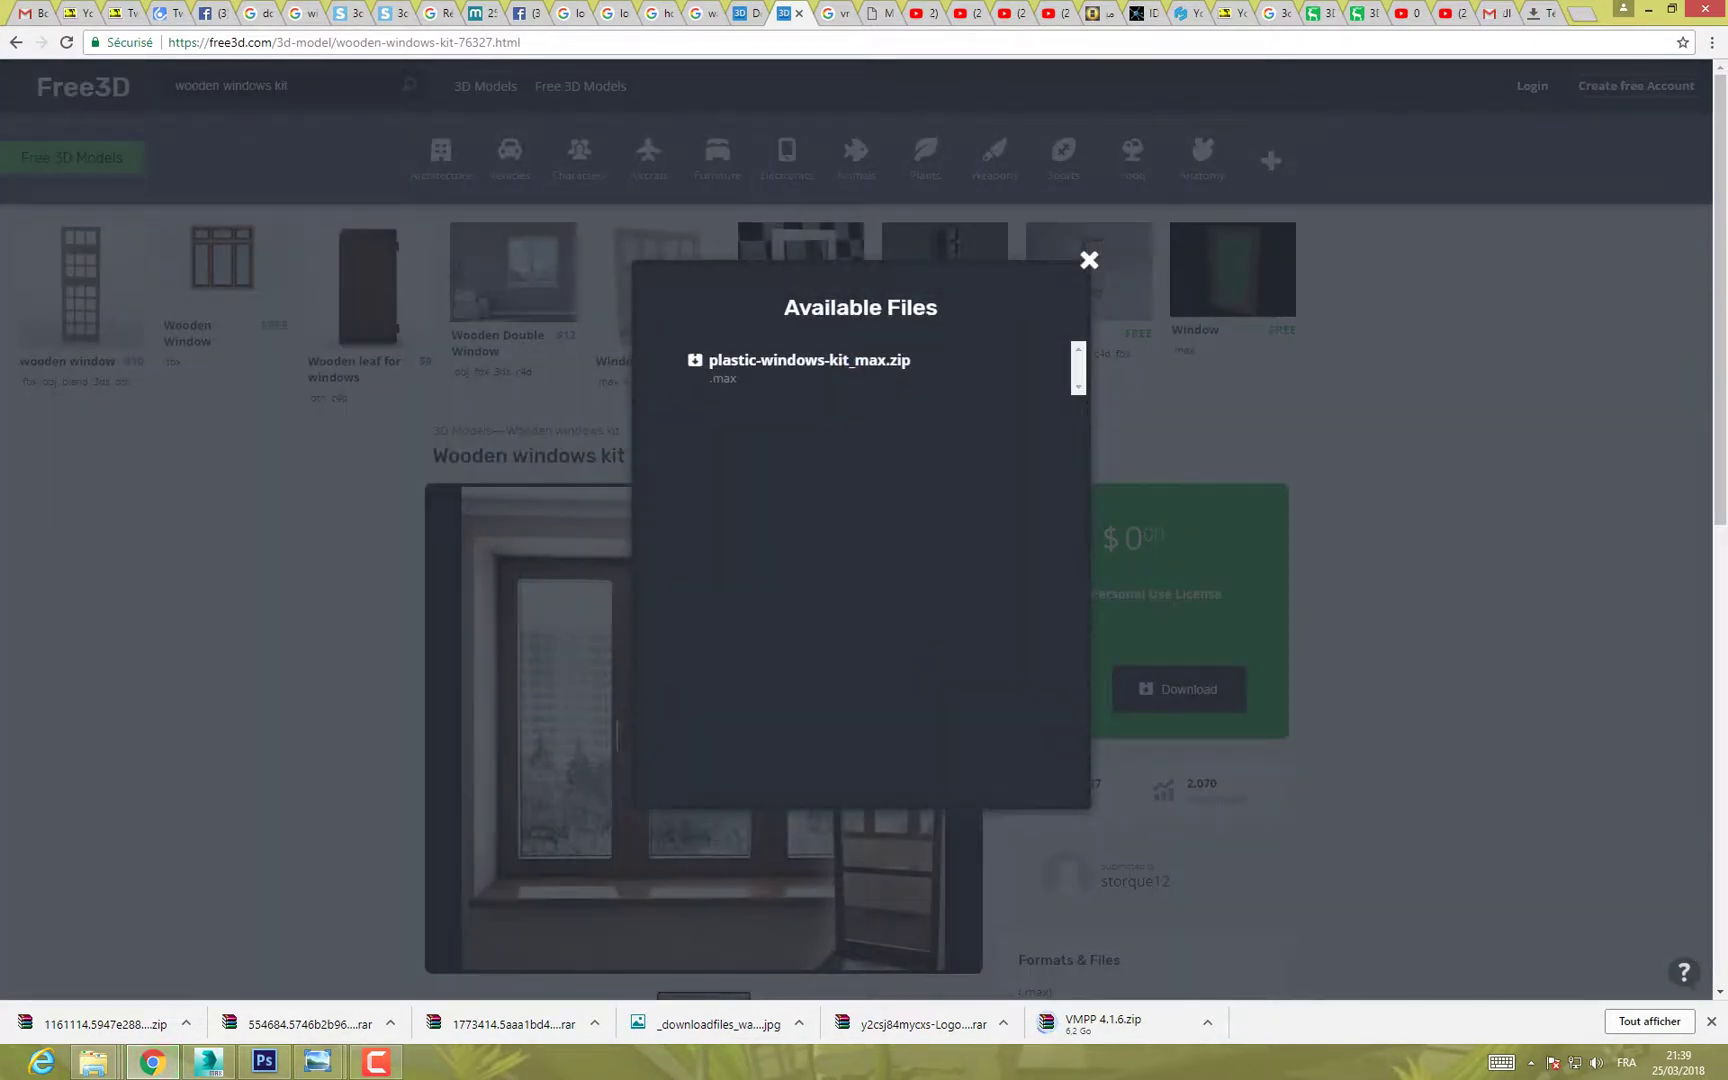
click(809, 361)
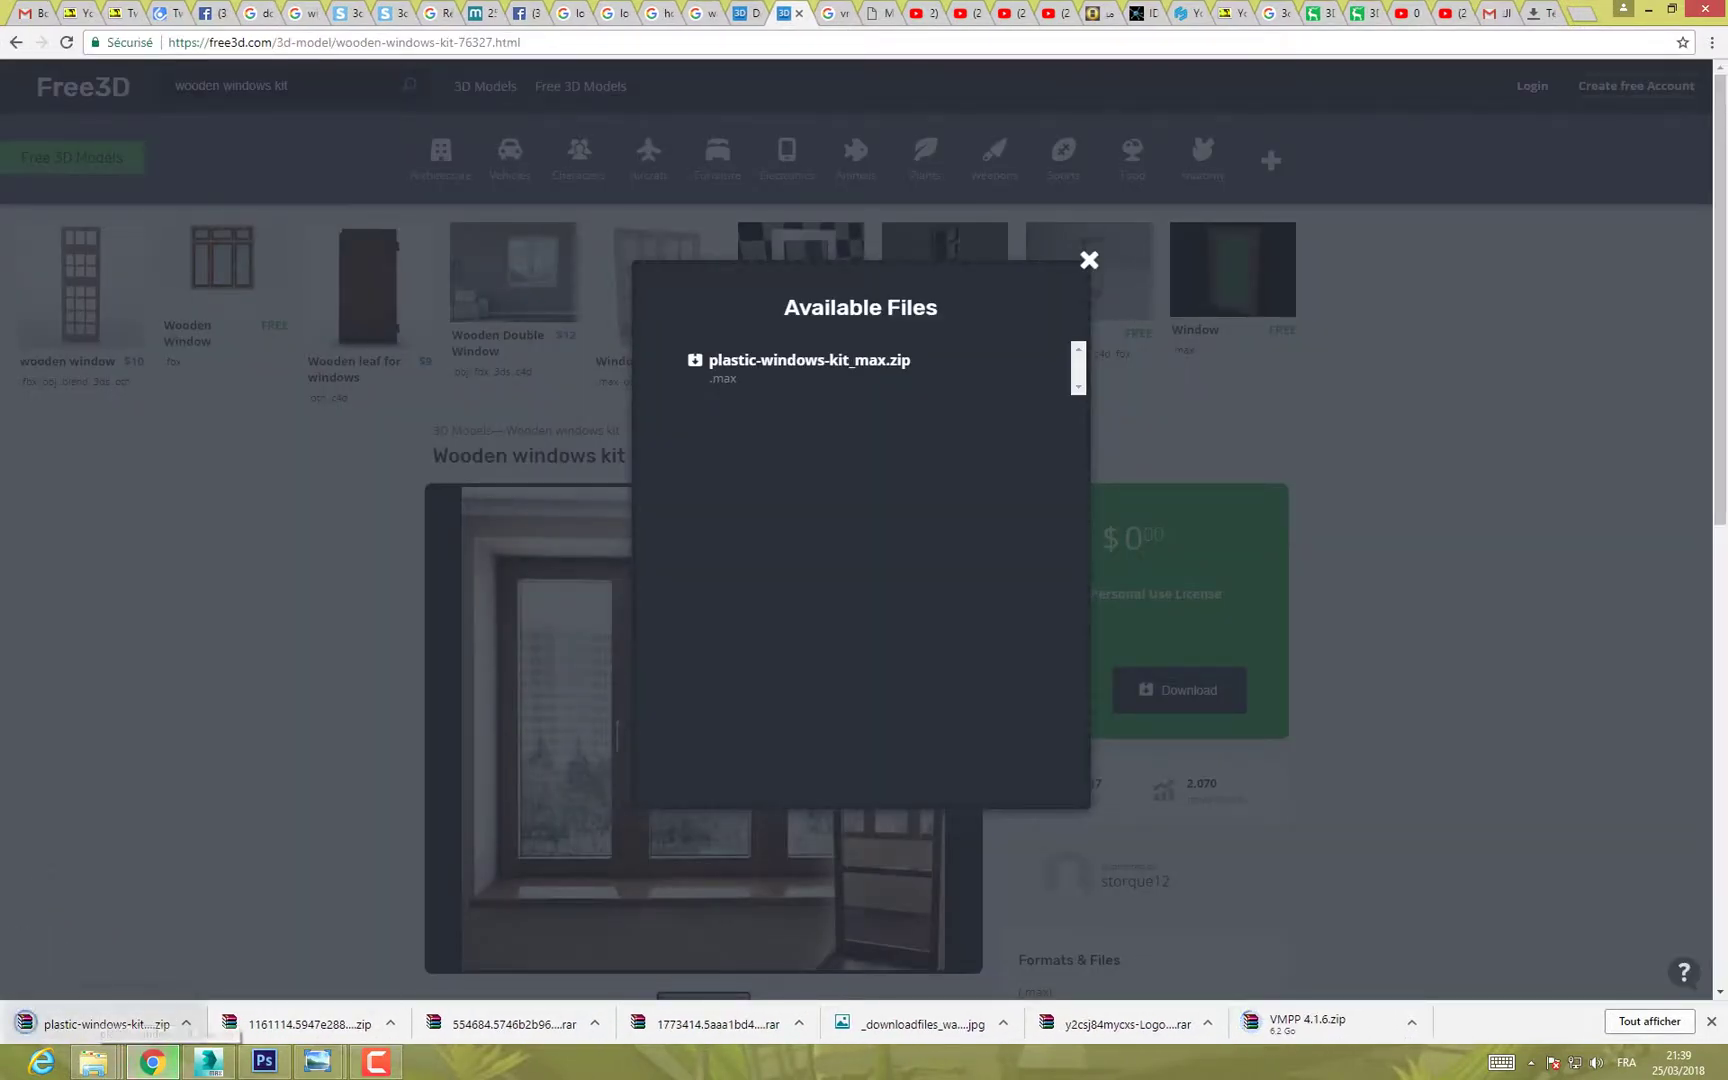
click(105, 1020)
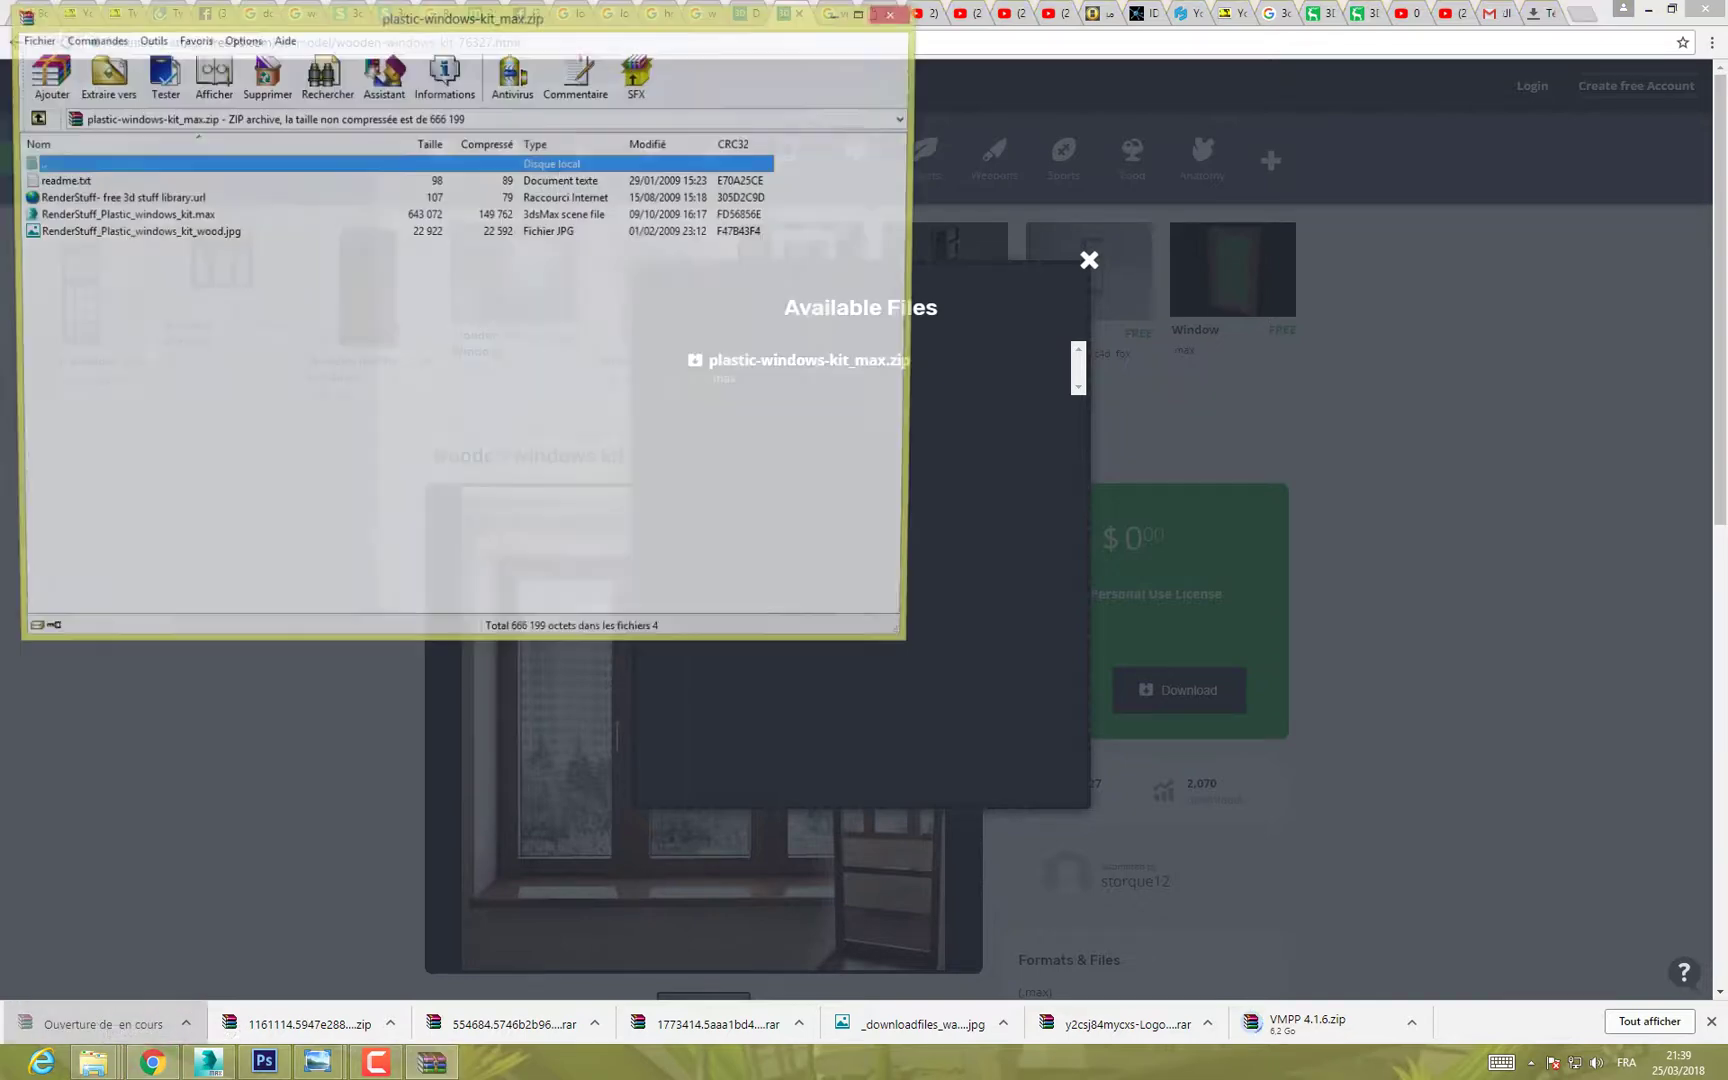
click(133, 231)
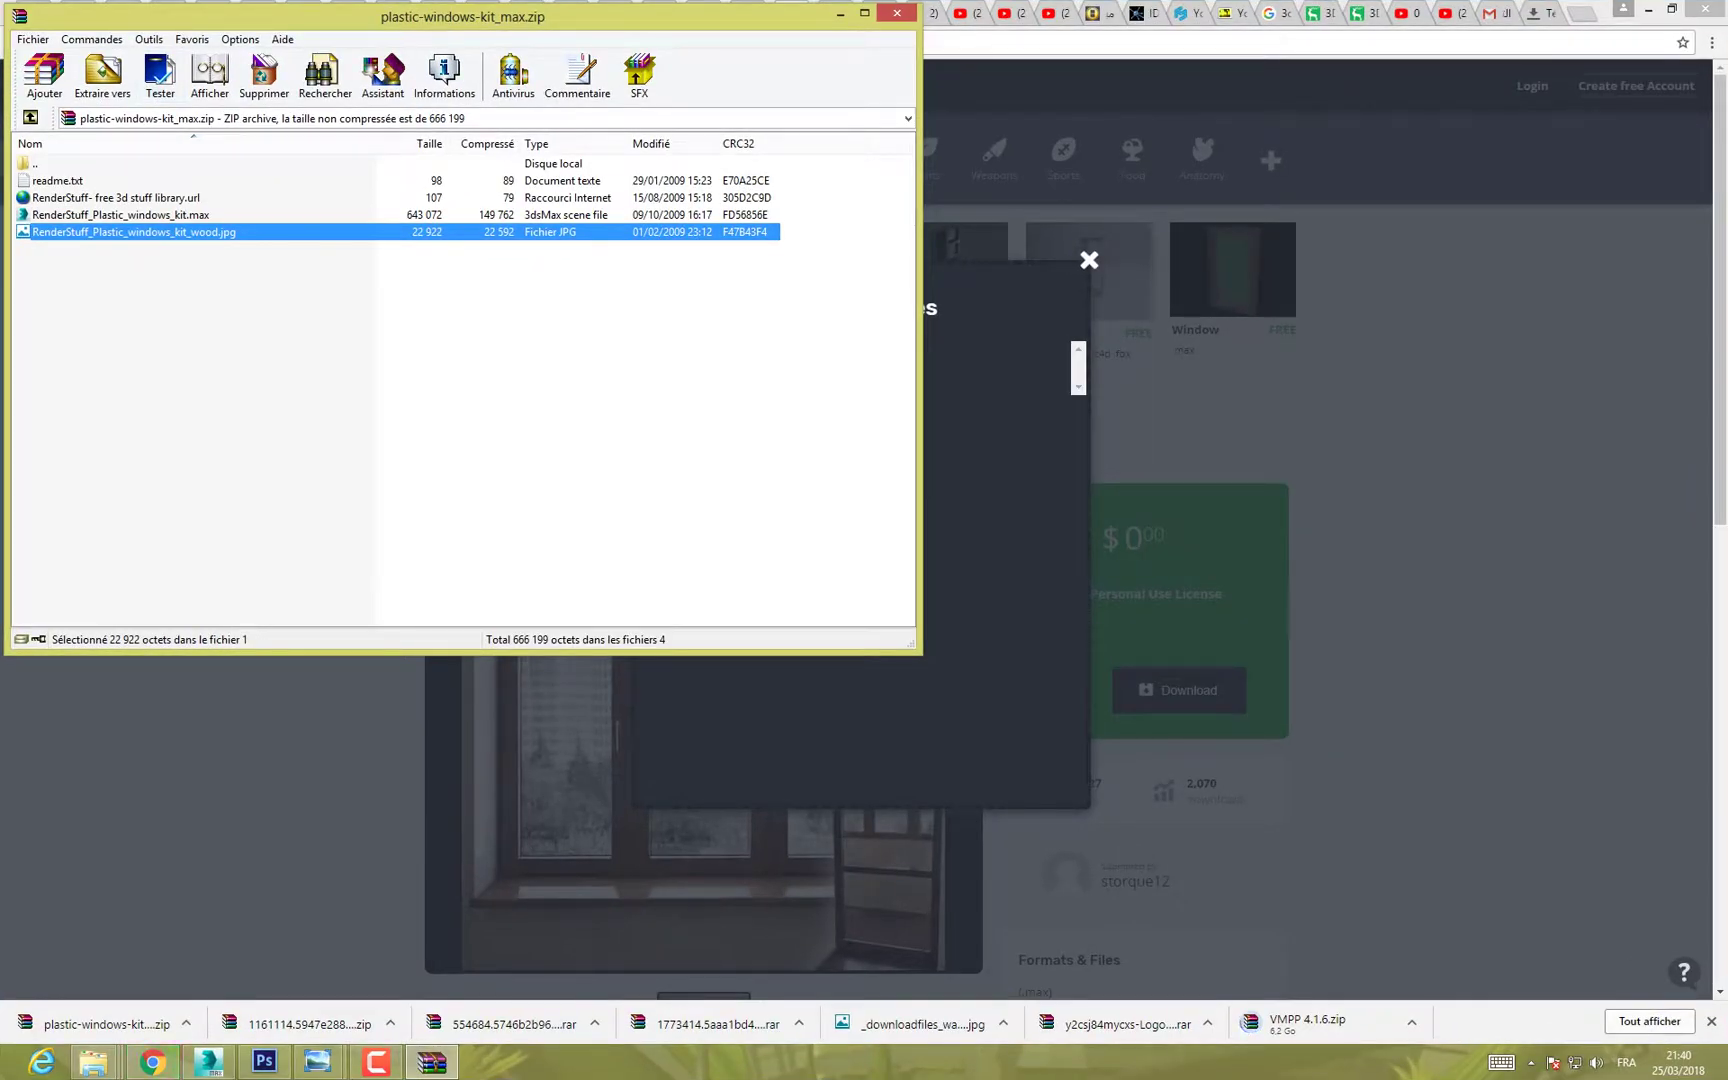
ctrl+click(121, 215)
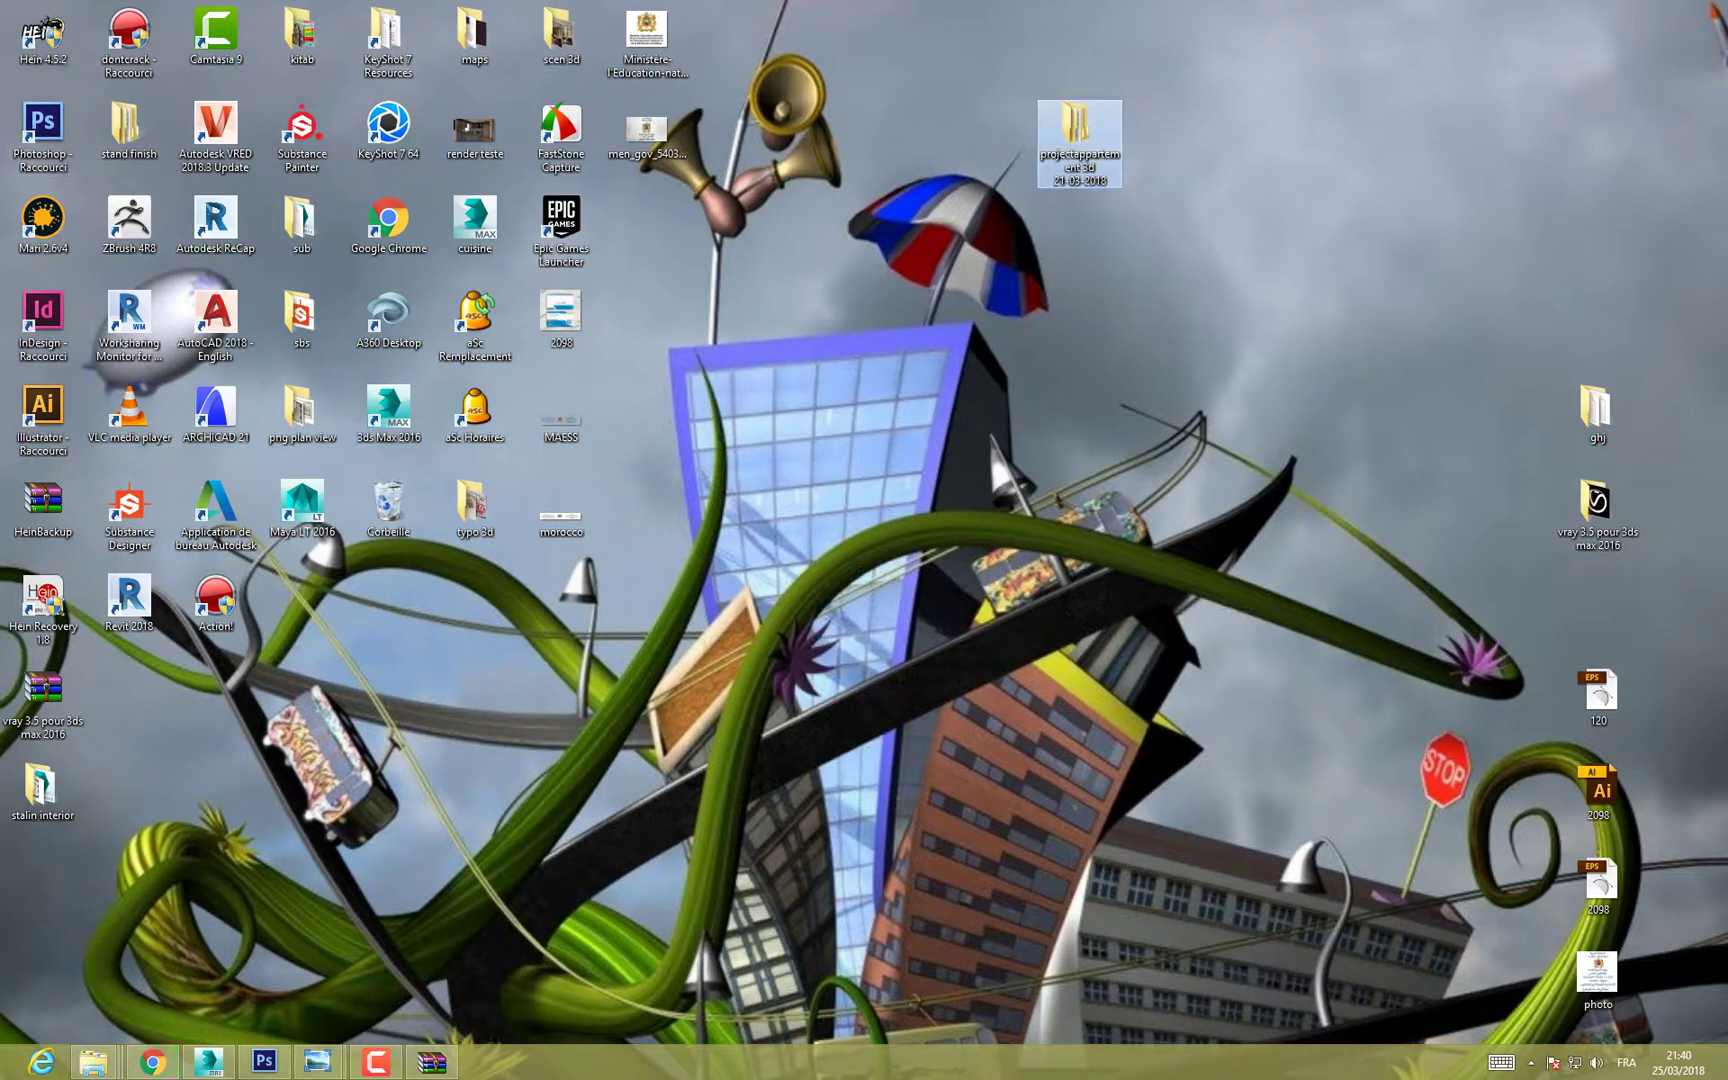
double_click(1080, 140)
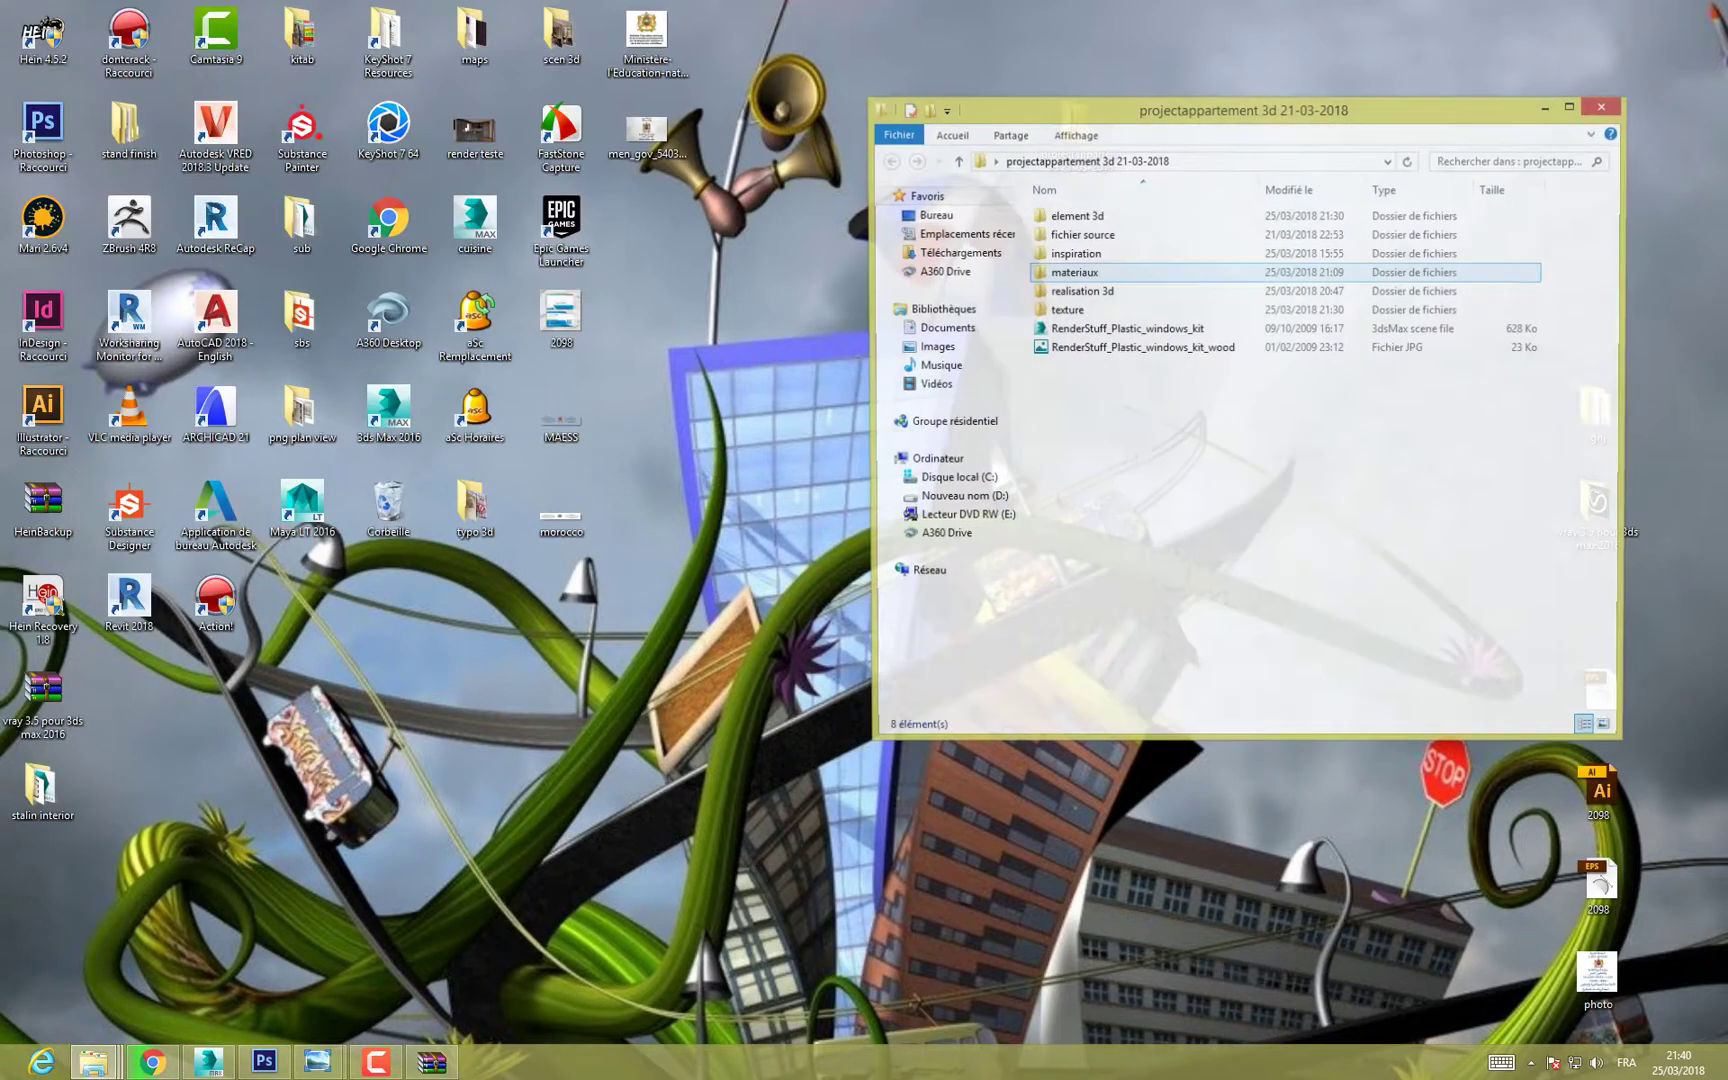
Step: Move the RenderStuff_Plastic_windows_kit_wood image into the windows folder inside element 3d
click(1141, 348)
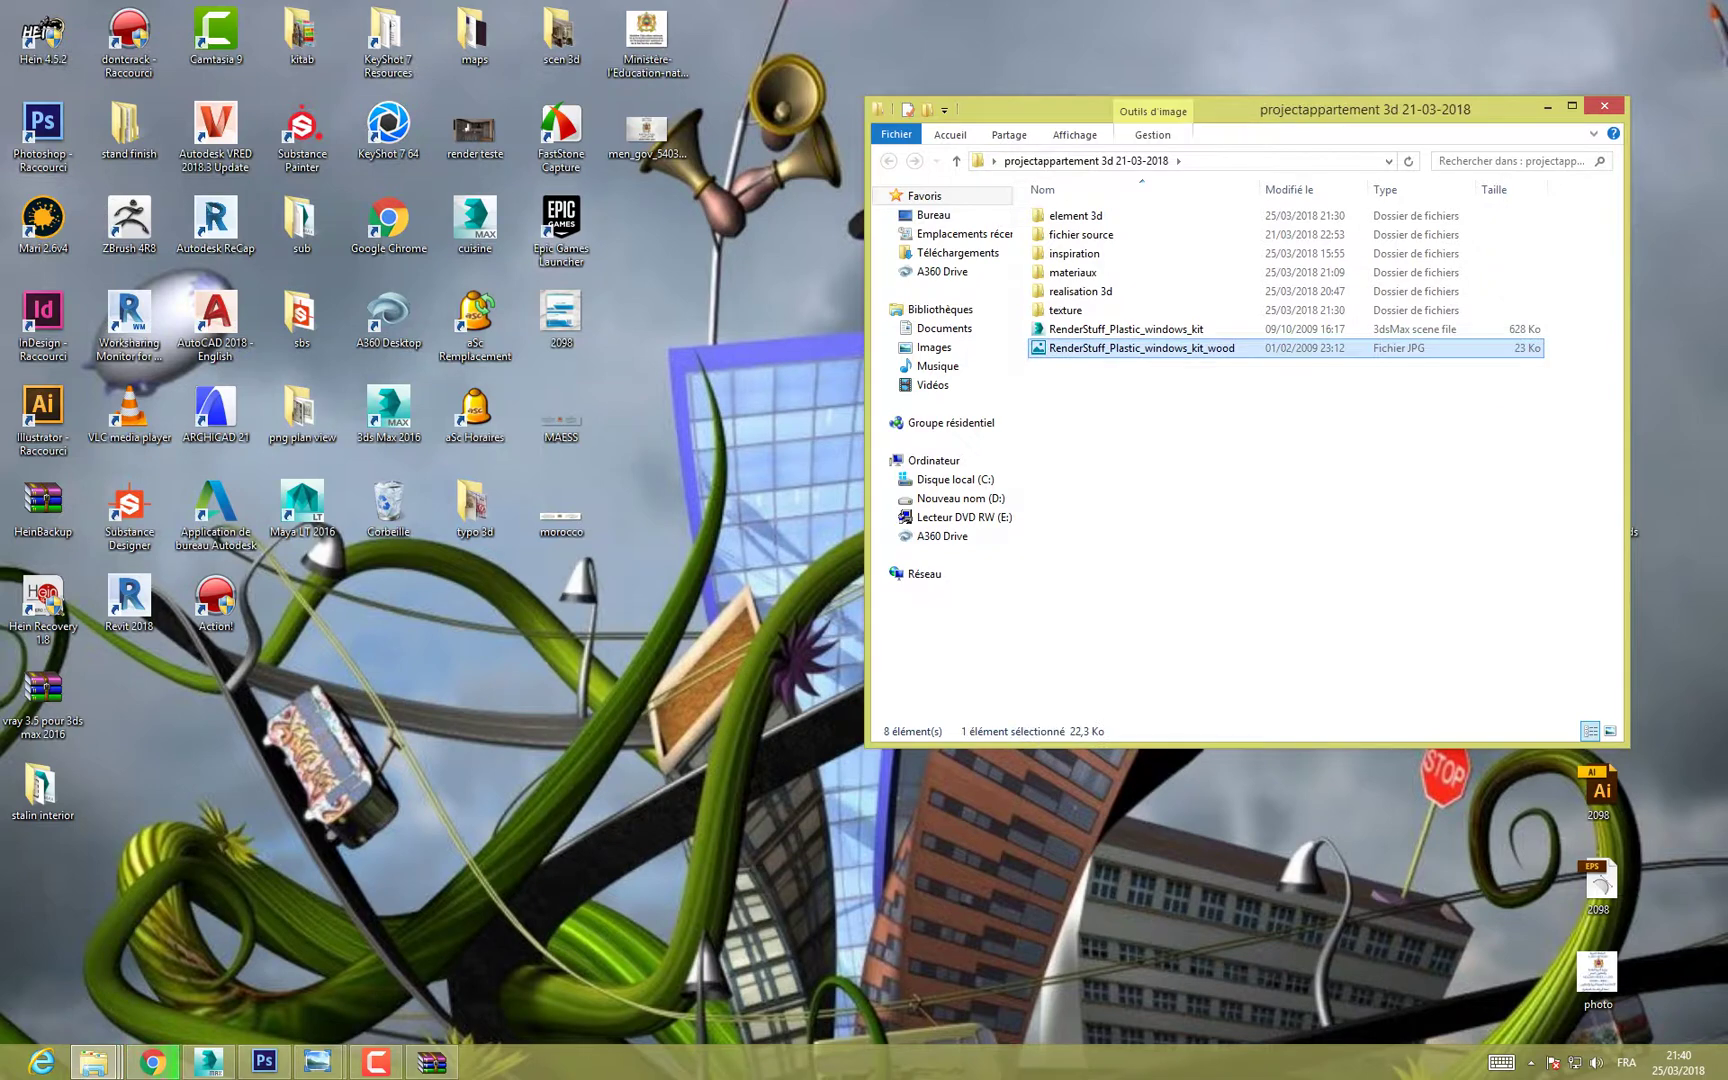
right_click(1083, 346)
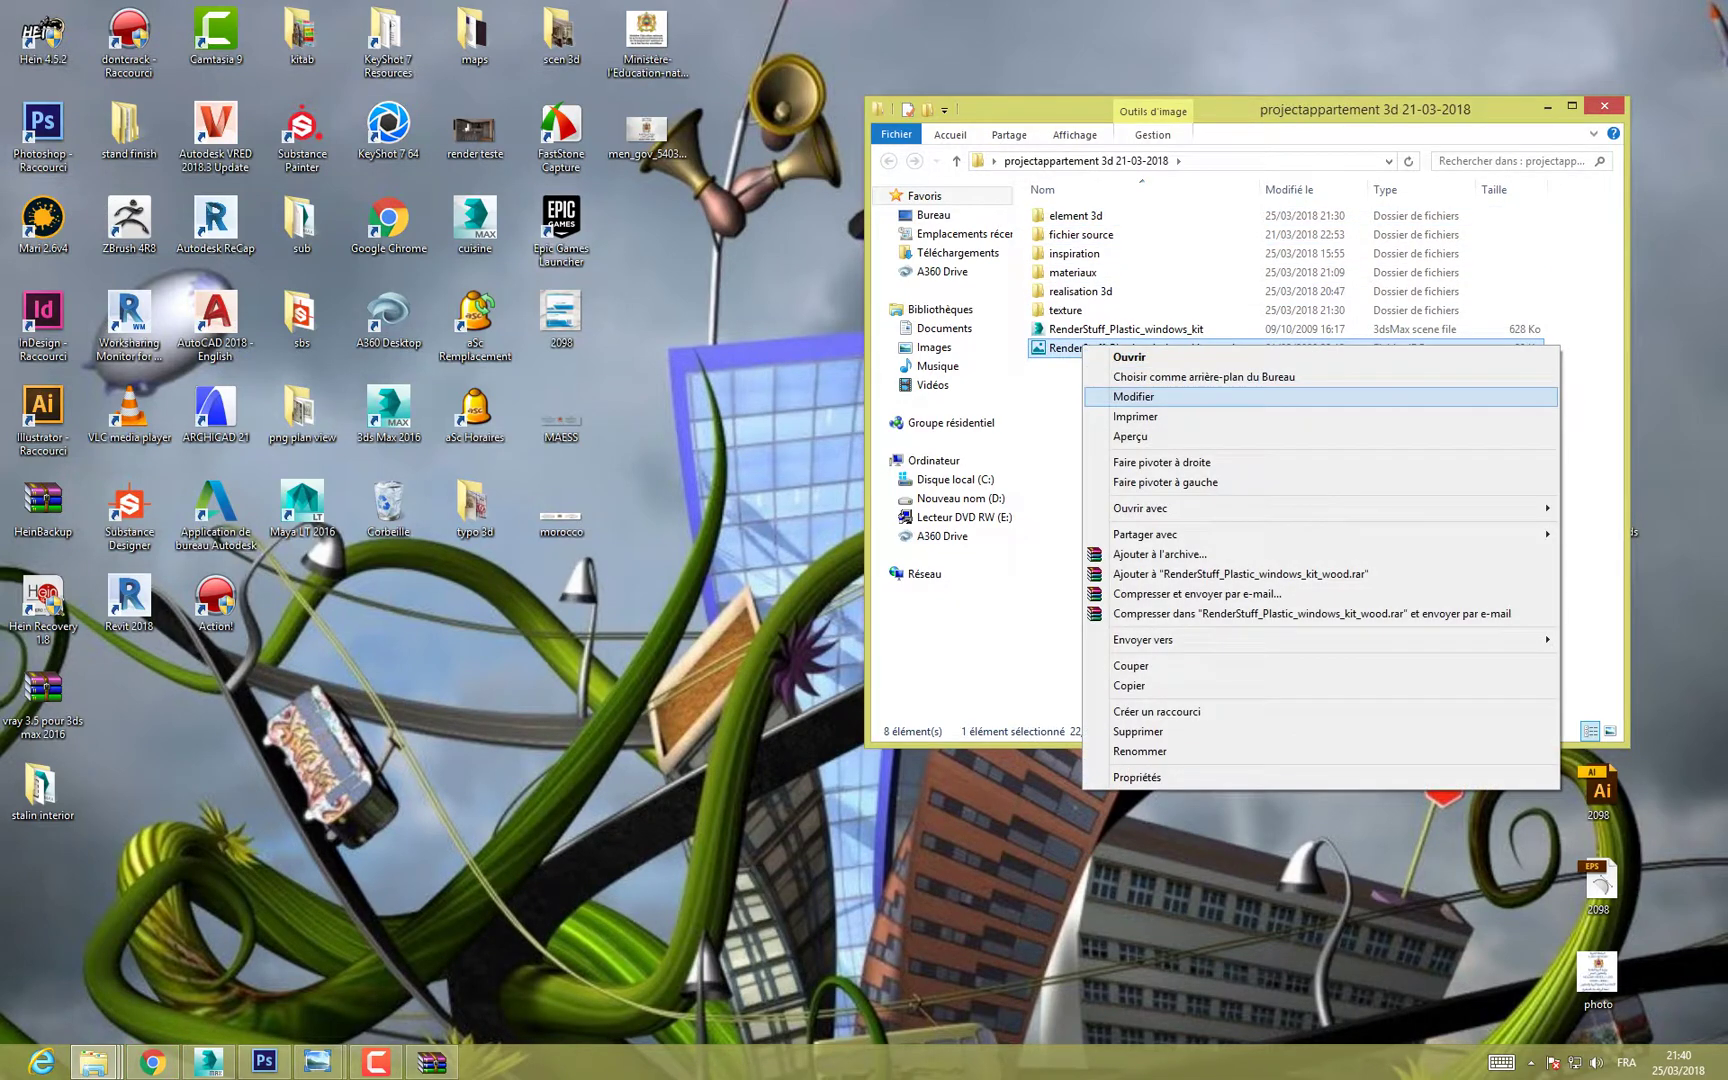
click(1131, 665)
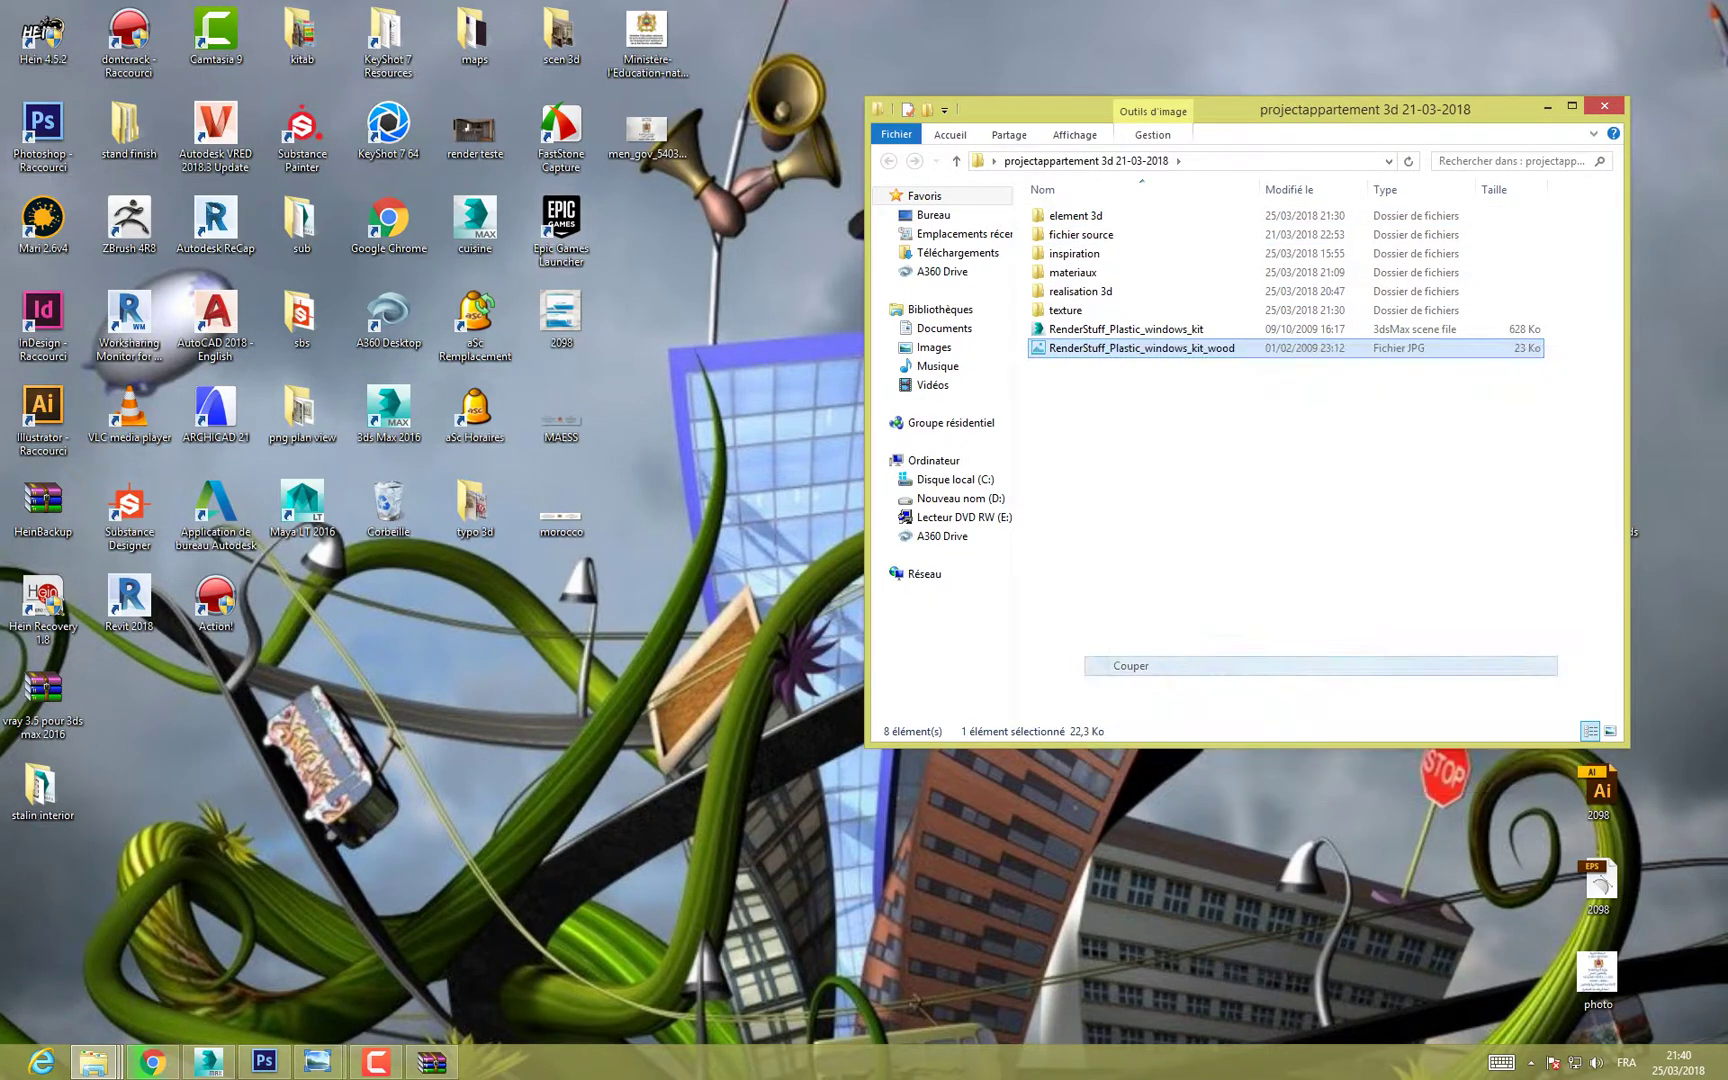
double_click(1088, 217)
double_click(1088, 236)
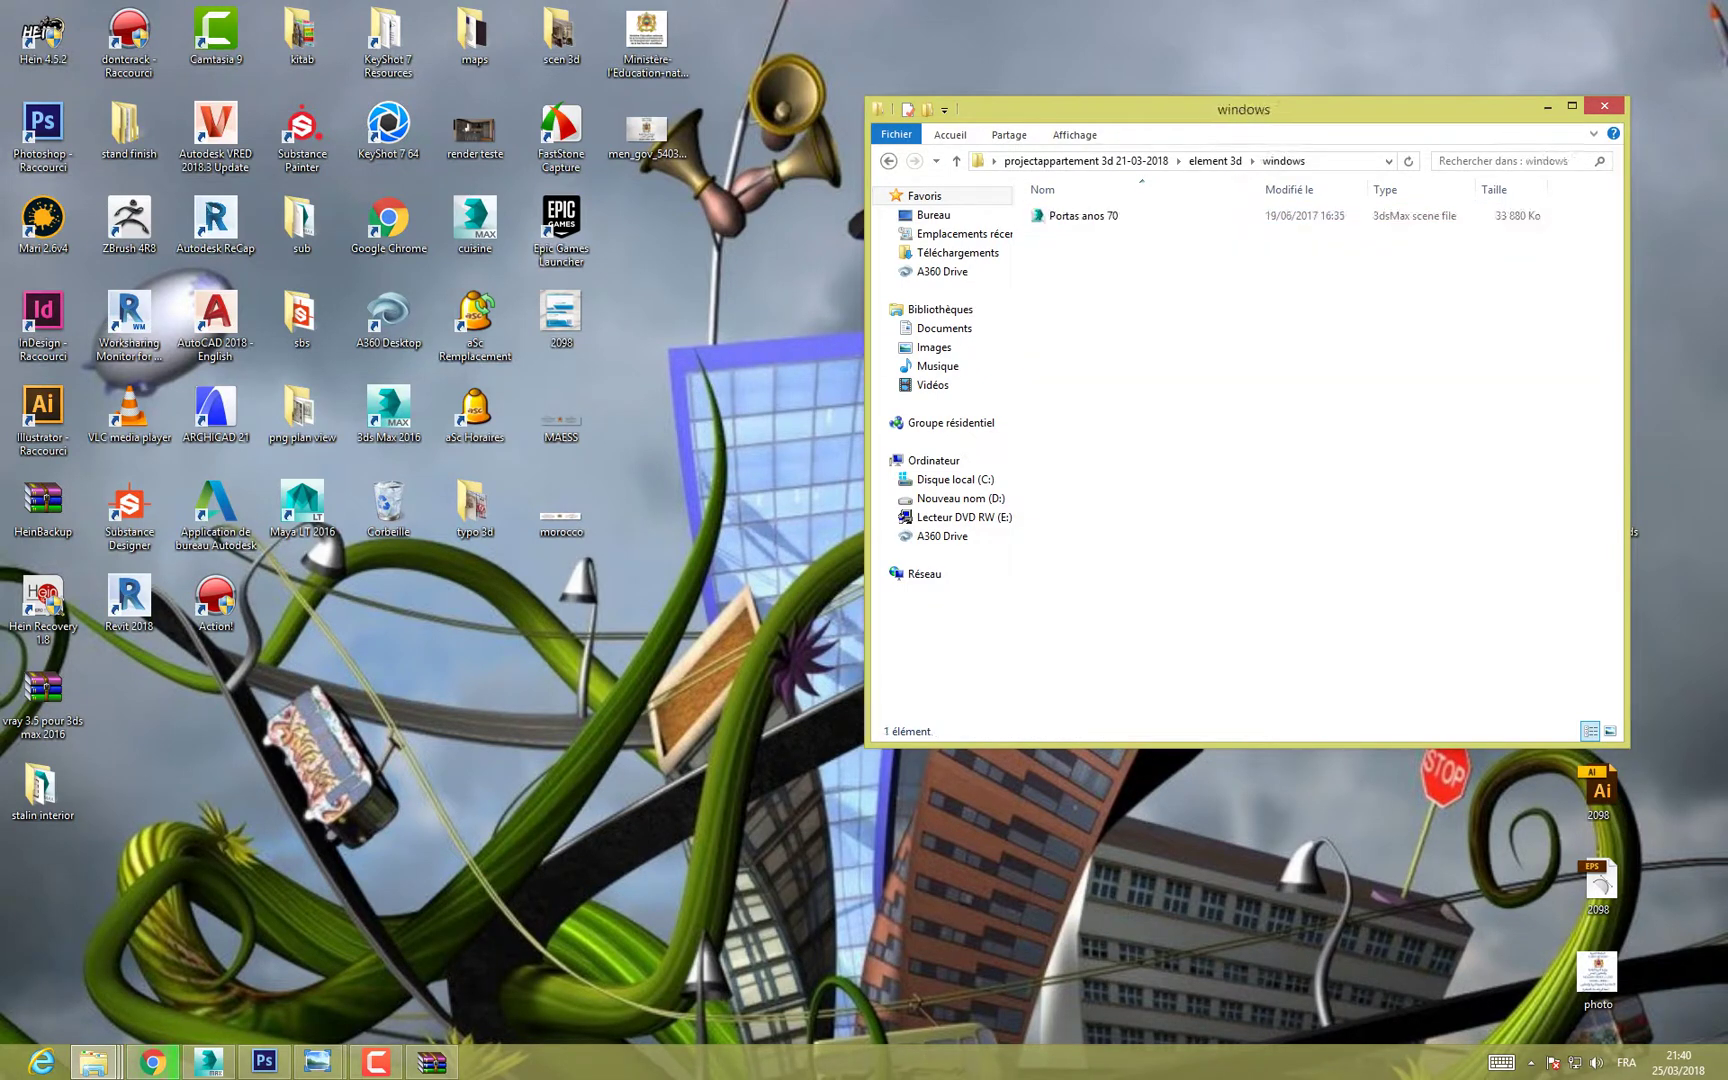
right_click(1106, 311)
click(1150, 433)
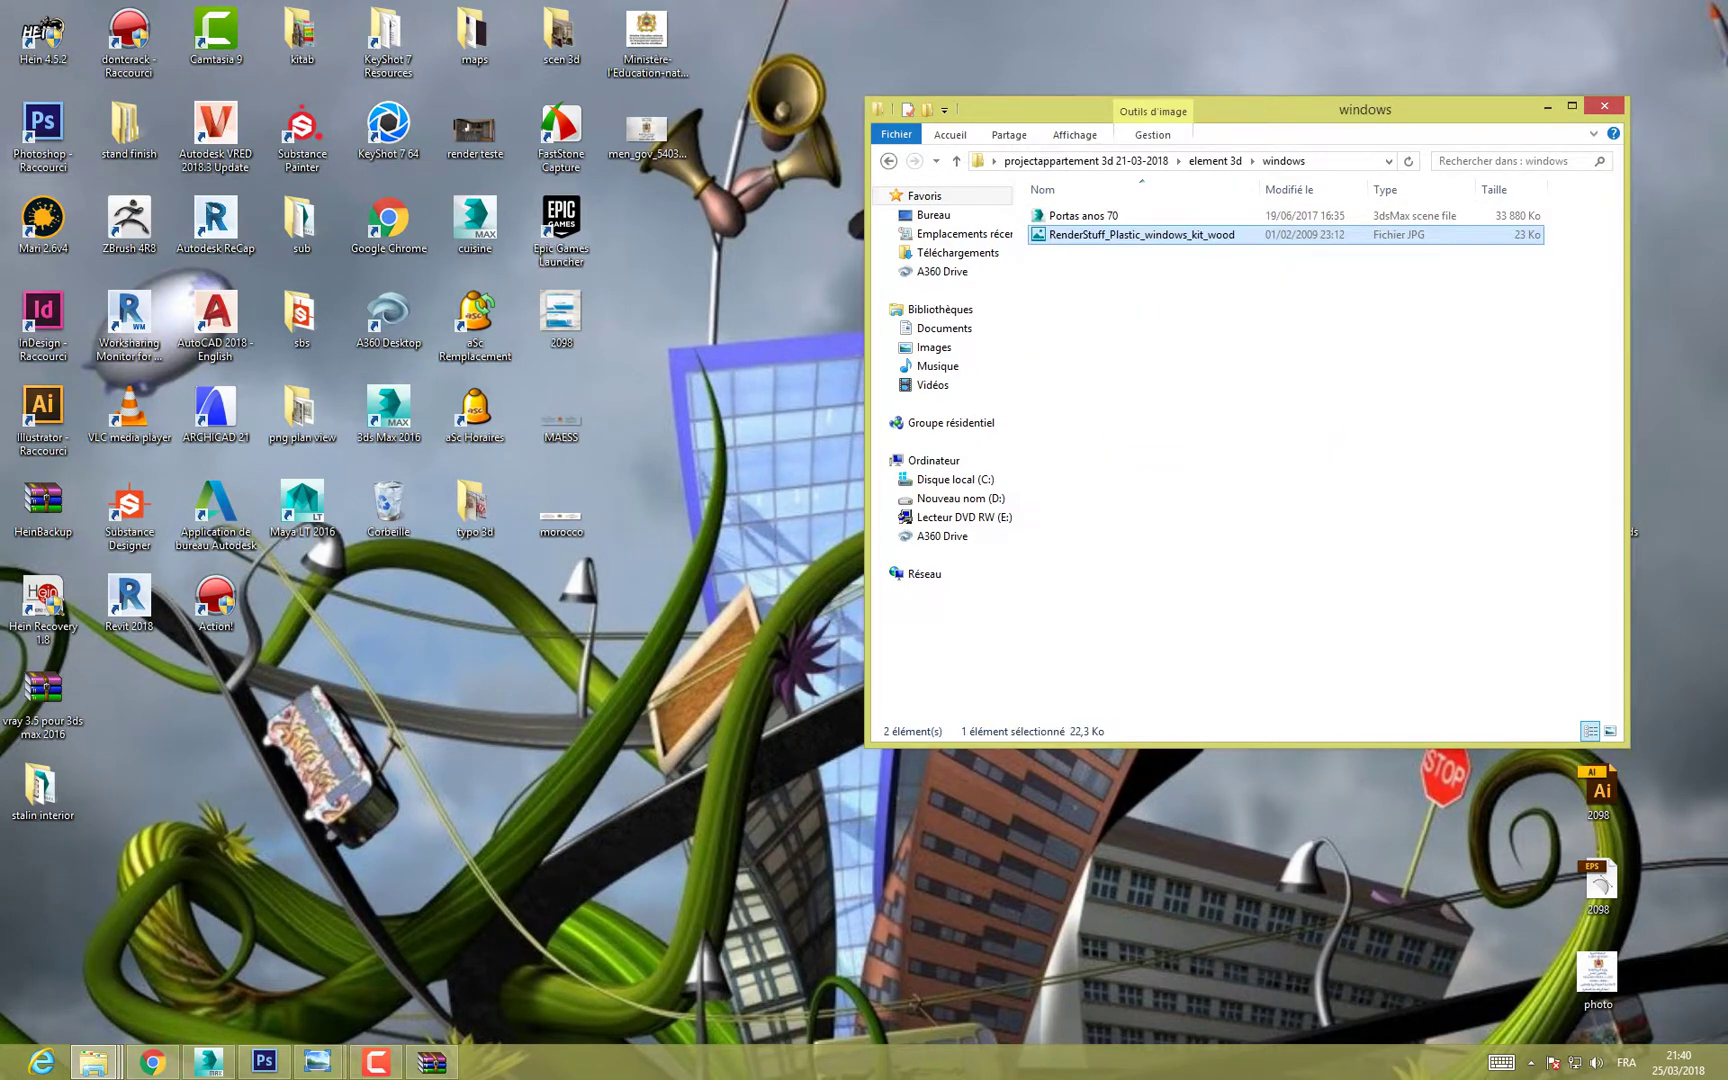
Step: Move the RenderStuff_Plastic_windows_kit_wood image from the windows folder into the project's texture folder
right_click(1106, 235)
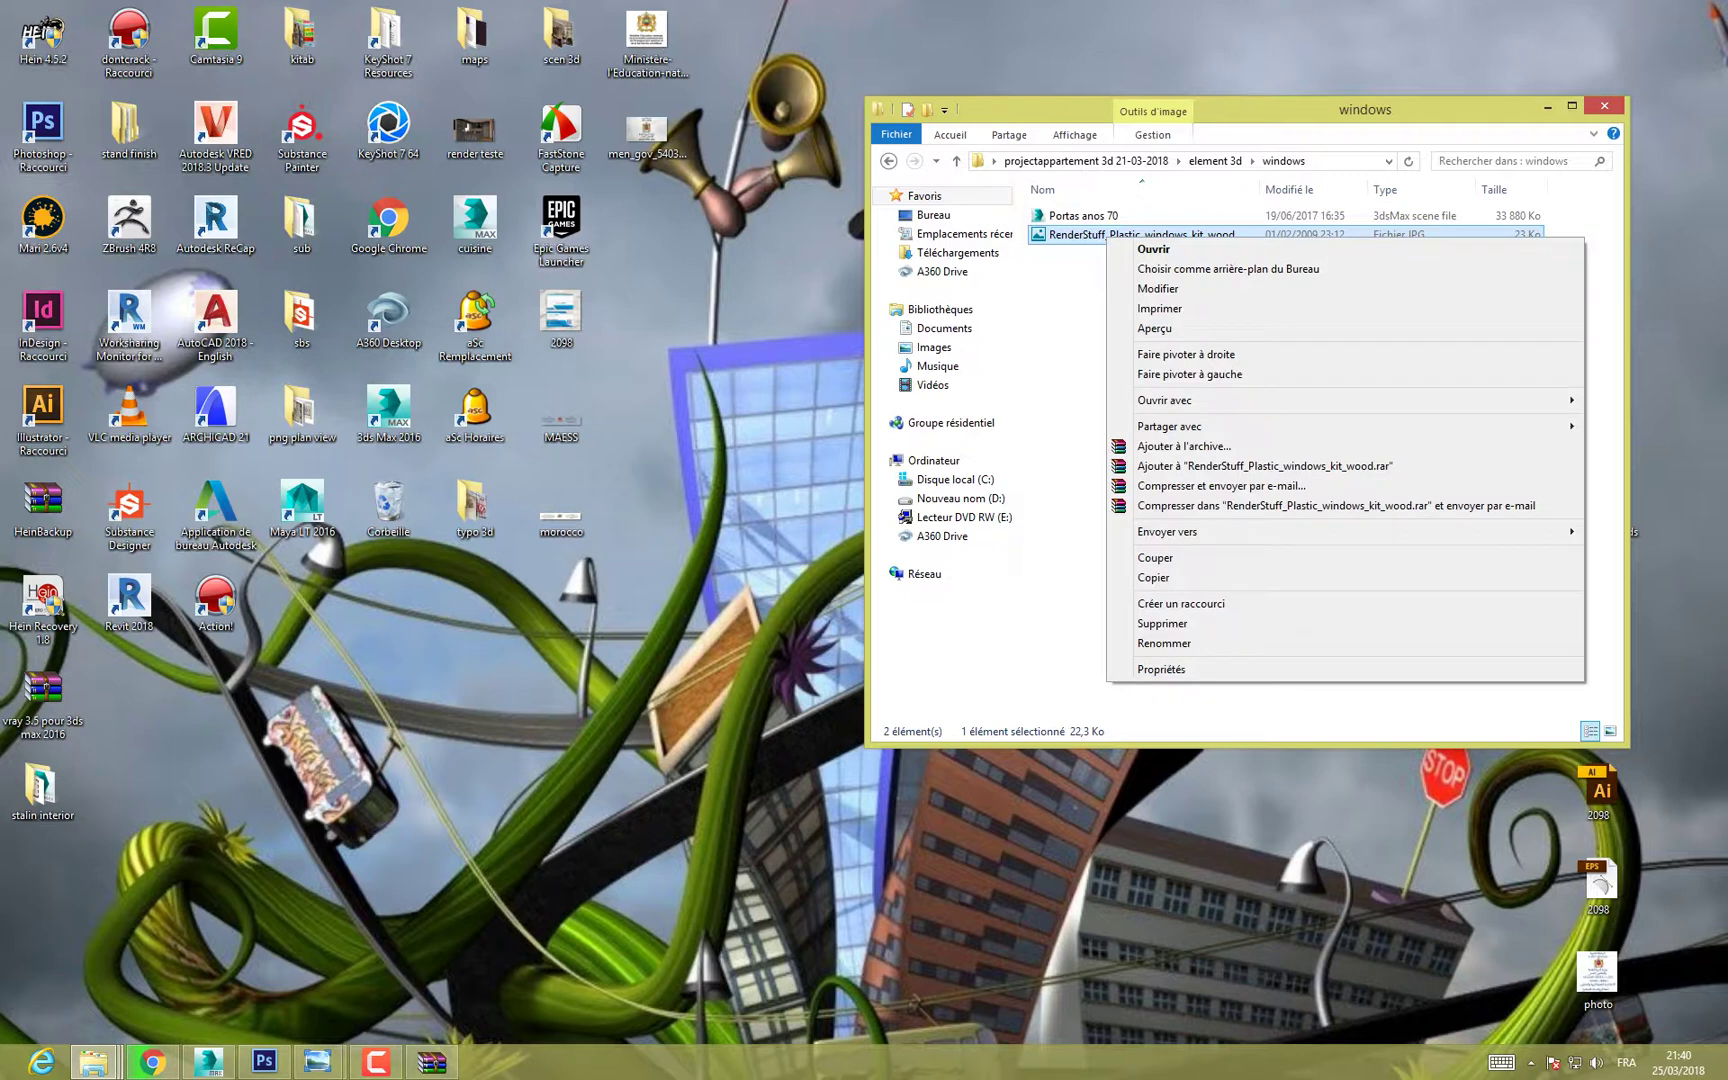
click(1155, 557)
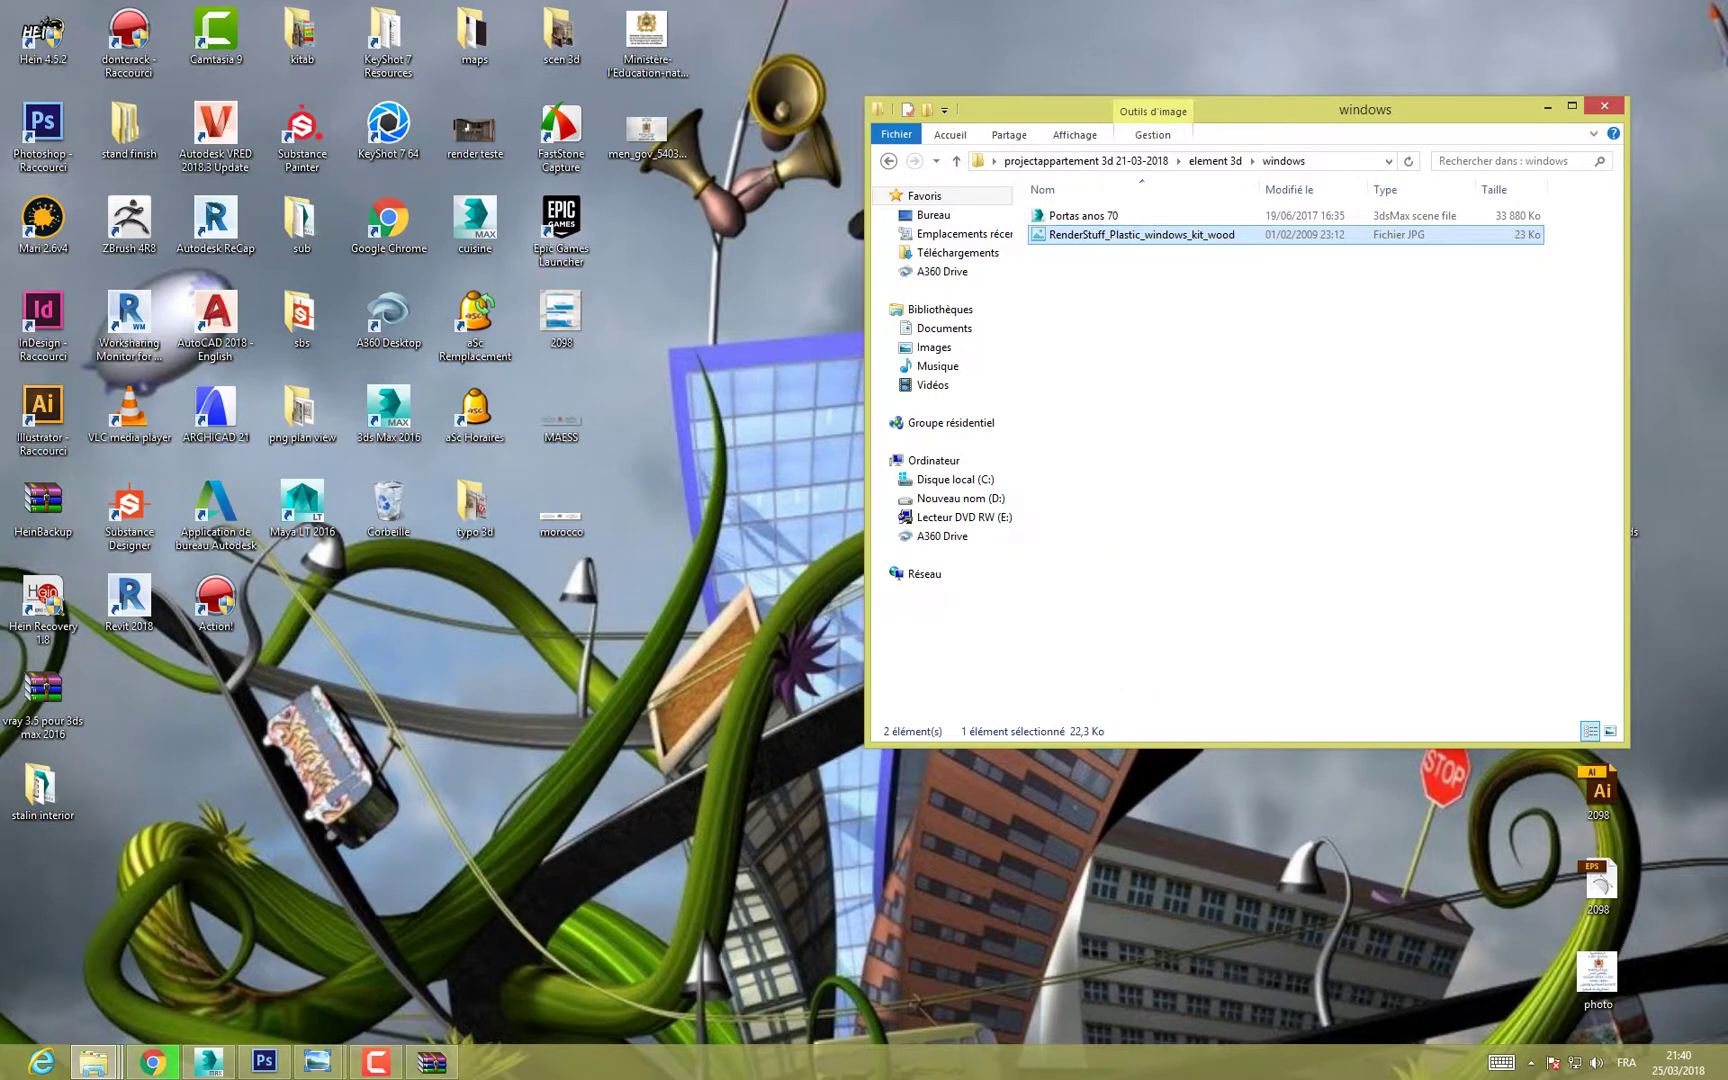
click(1086, 160)
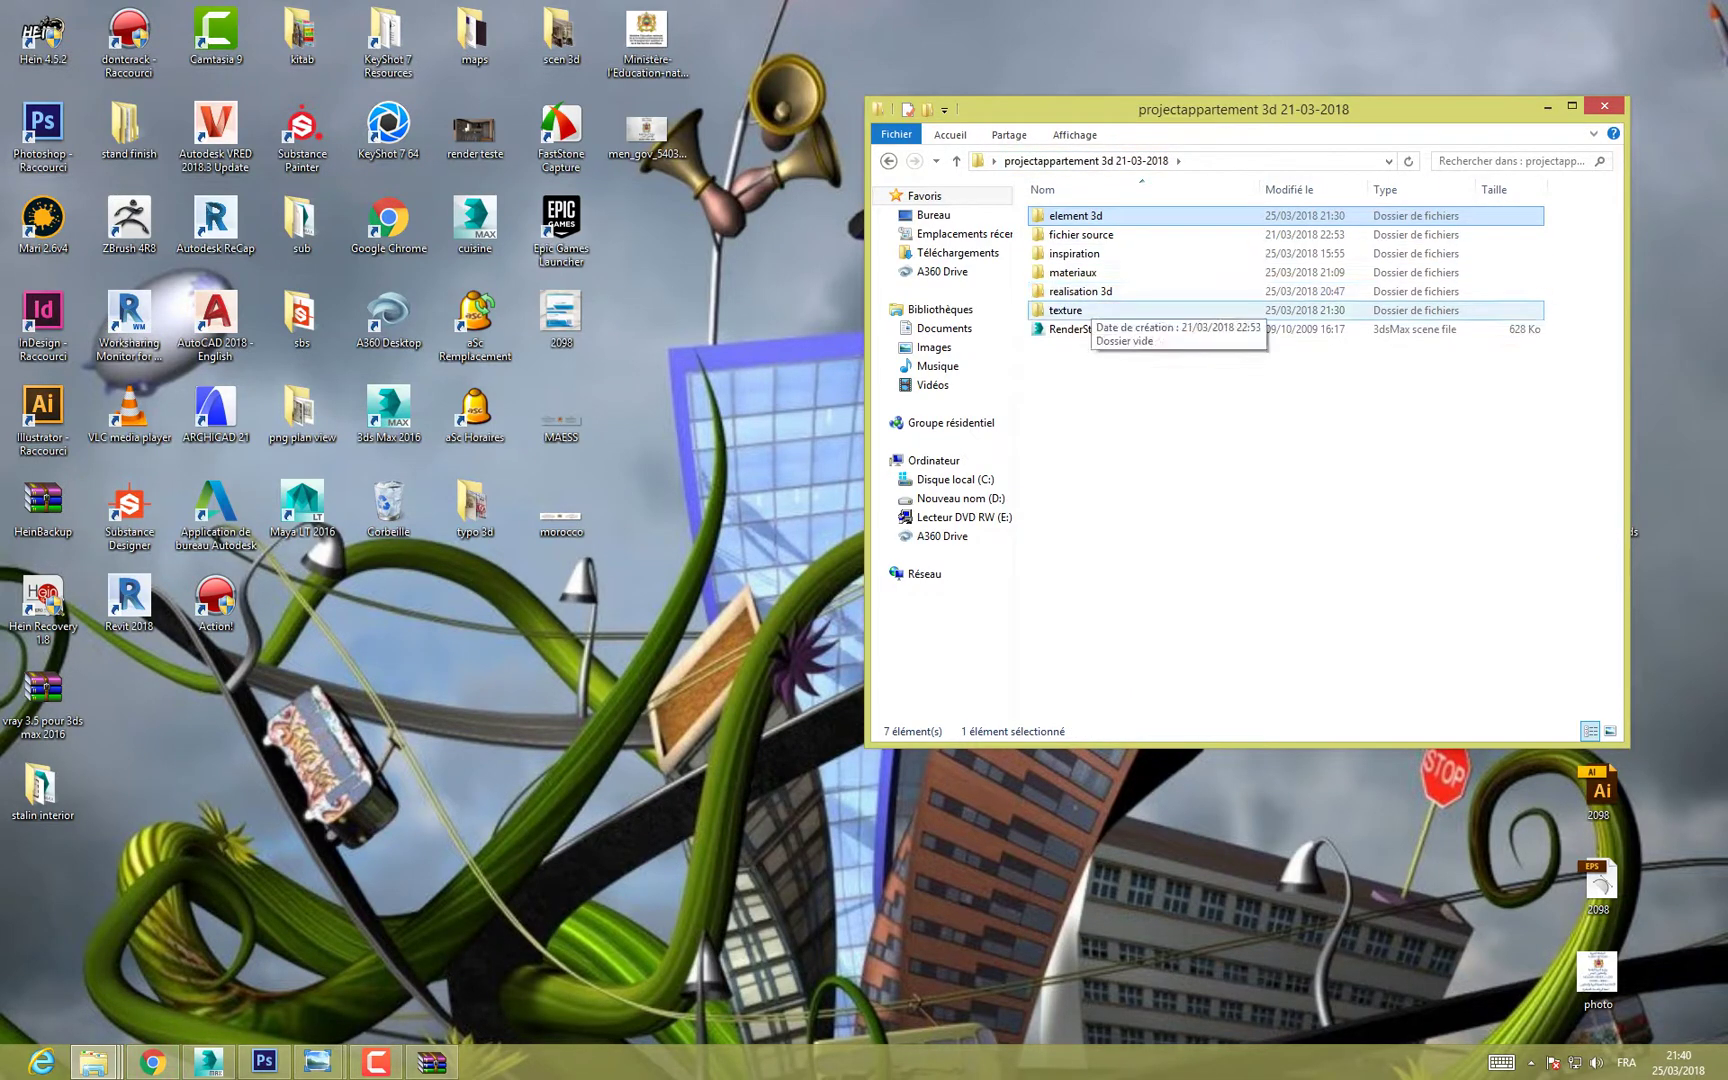
double_click(1065, 310)
right_click(1137, 381)
click(1181, 502)
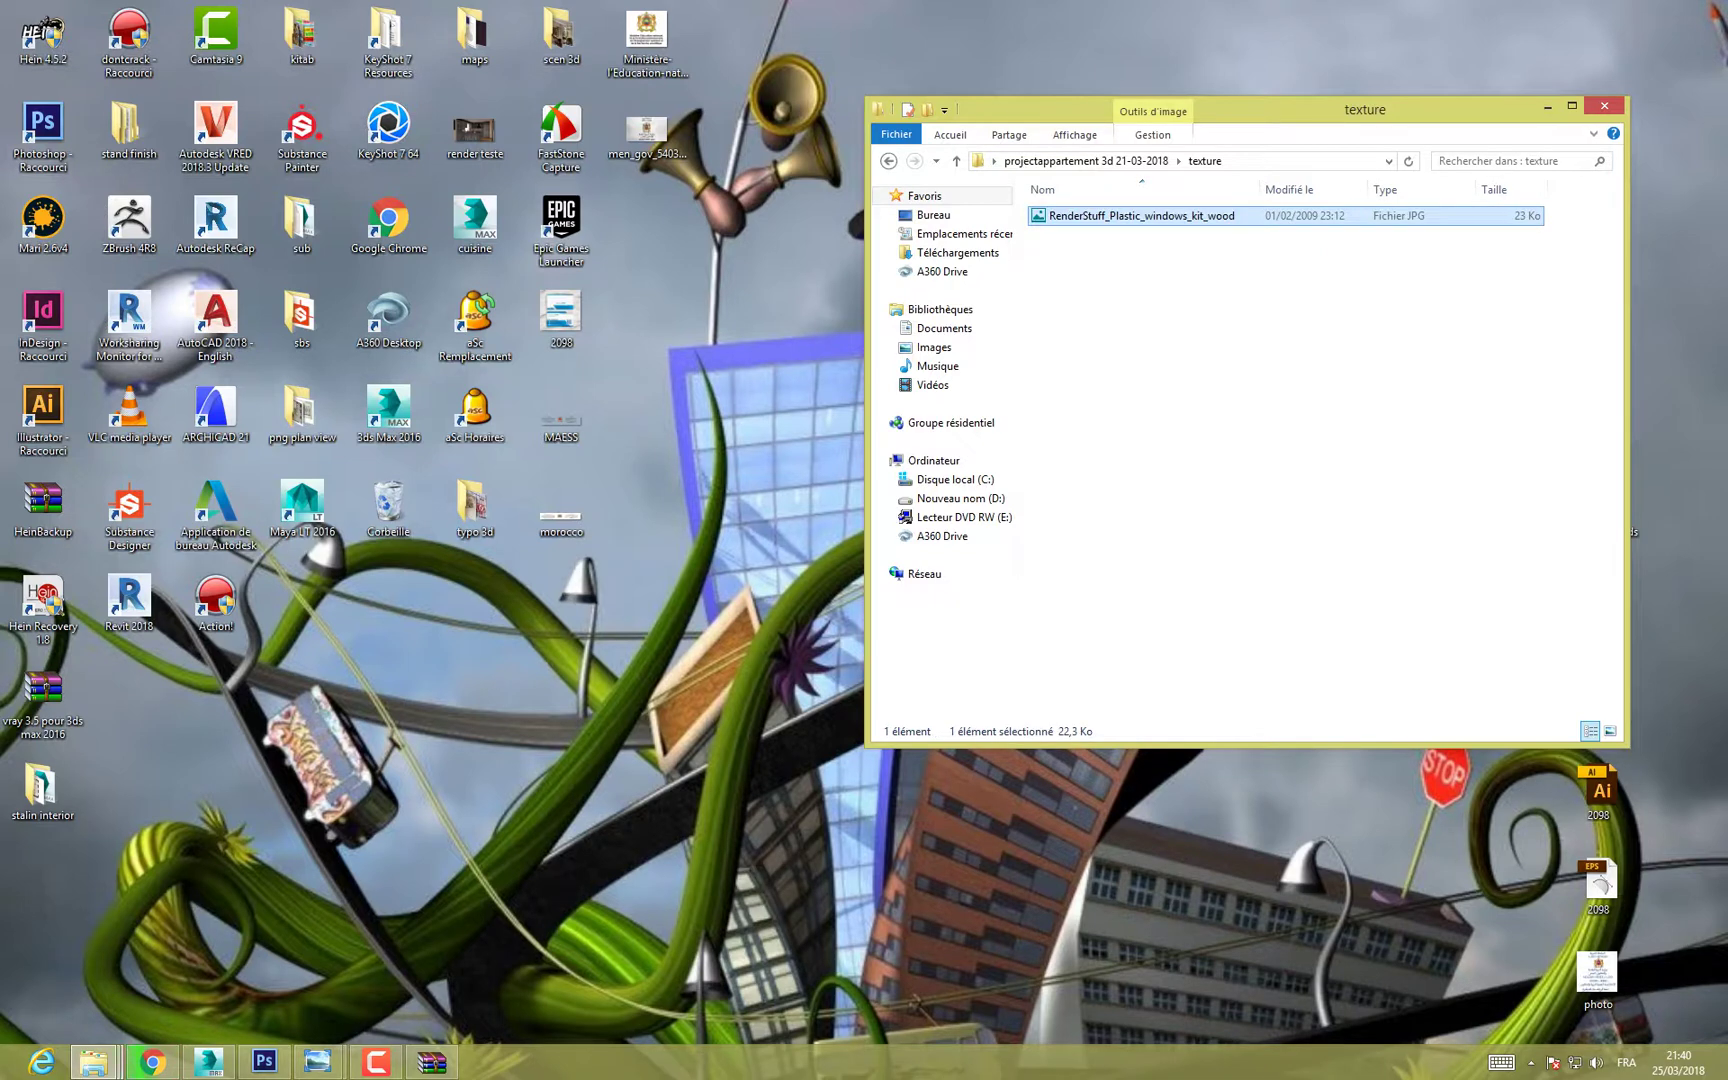
Step: Move the RenderStuff_Plastic_windows_kit scene file from the project folder into the windows folder inside element 3d
click(1086, 160)
click(1126, 329)
right_click(1100, 329)
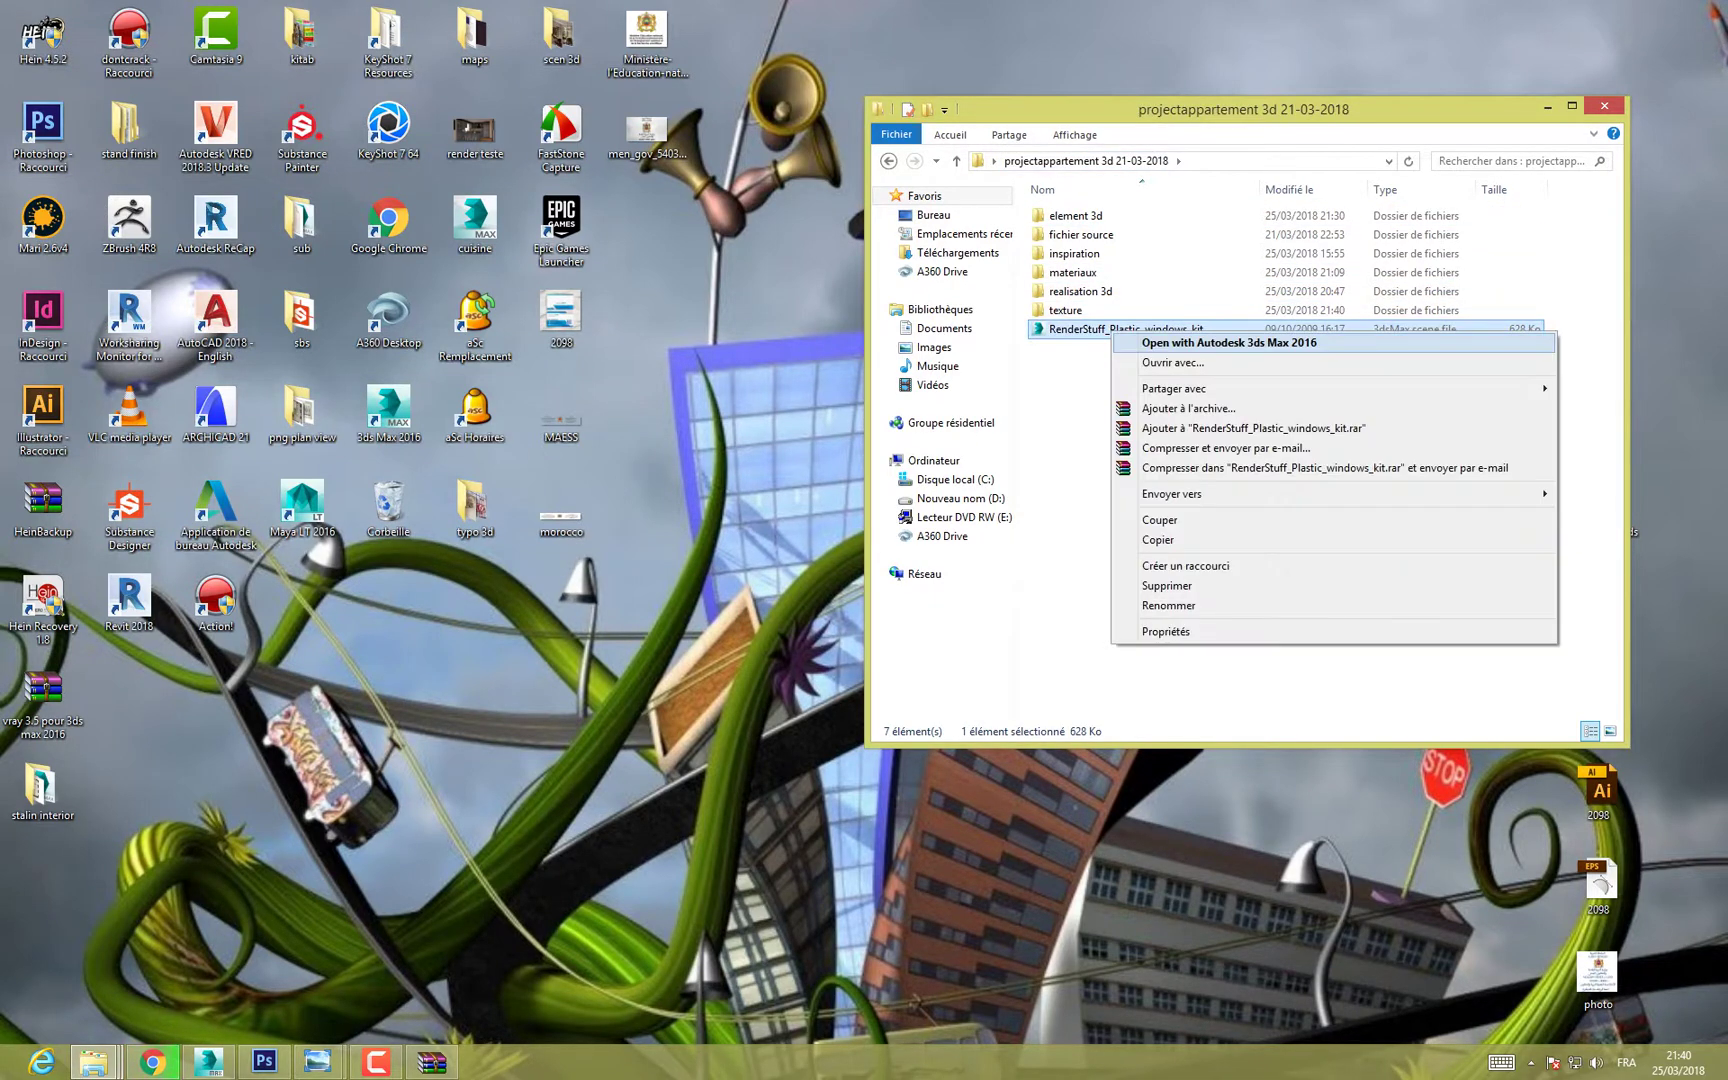
click(1150, 521)
double_click(1075, 215)
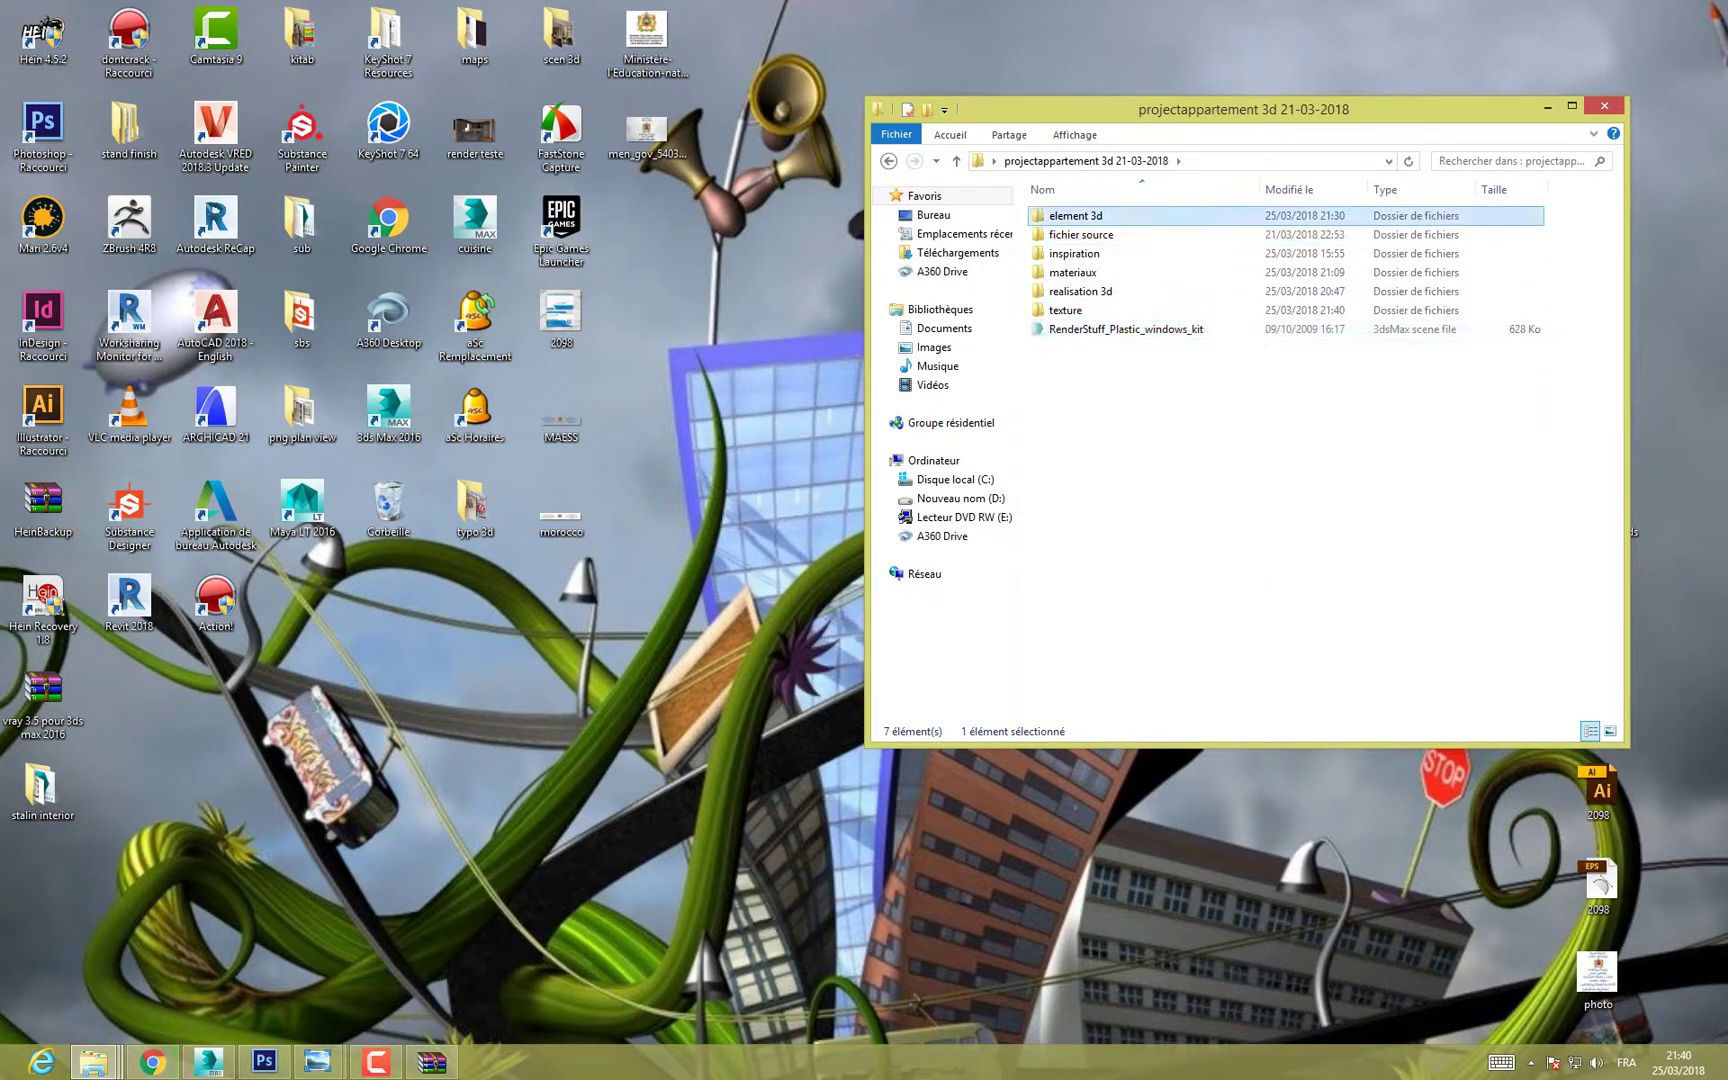
double_click(1070, 234)
right_click(1148, 358)
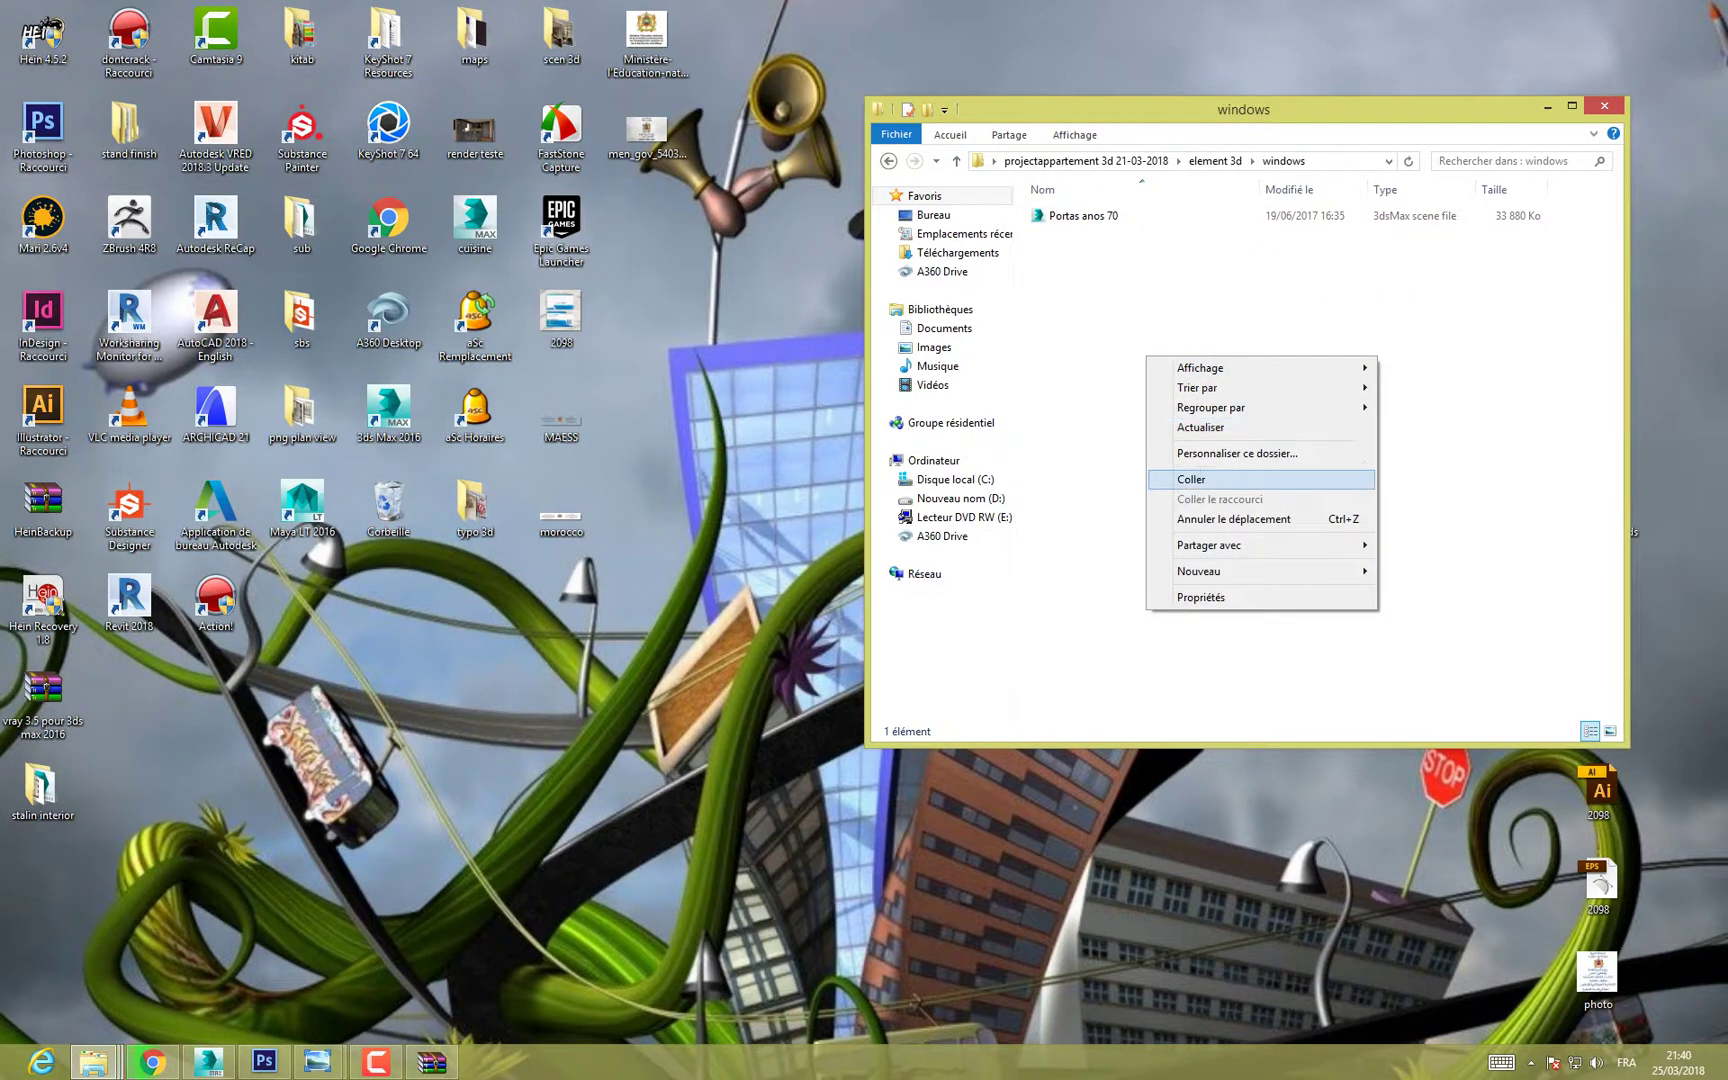
click(1192, 479)
click(1090, 161)
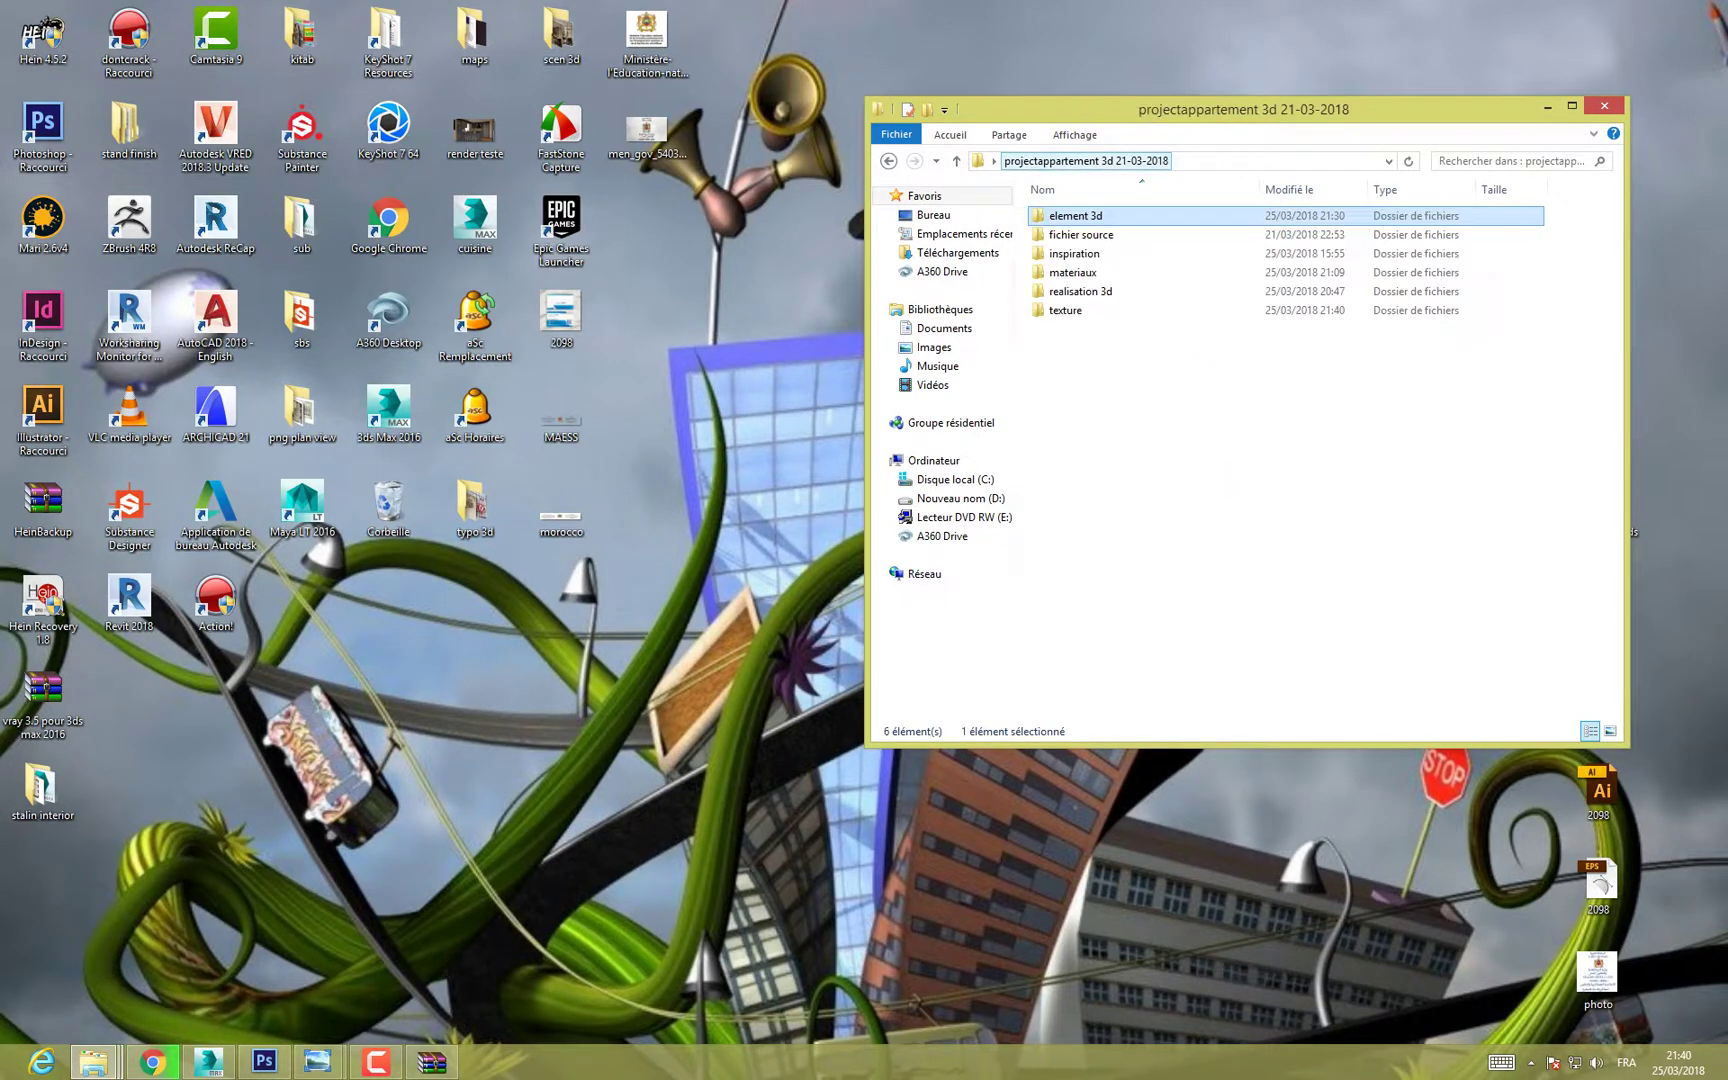
Step: Switch to 3ds Max and merge all objects from the RenderStuff_Plastic_windows_kit scene in the windows folder into the apartment model
click(208, 1062)
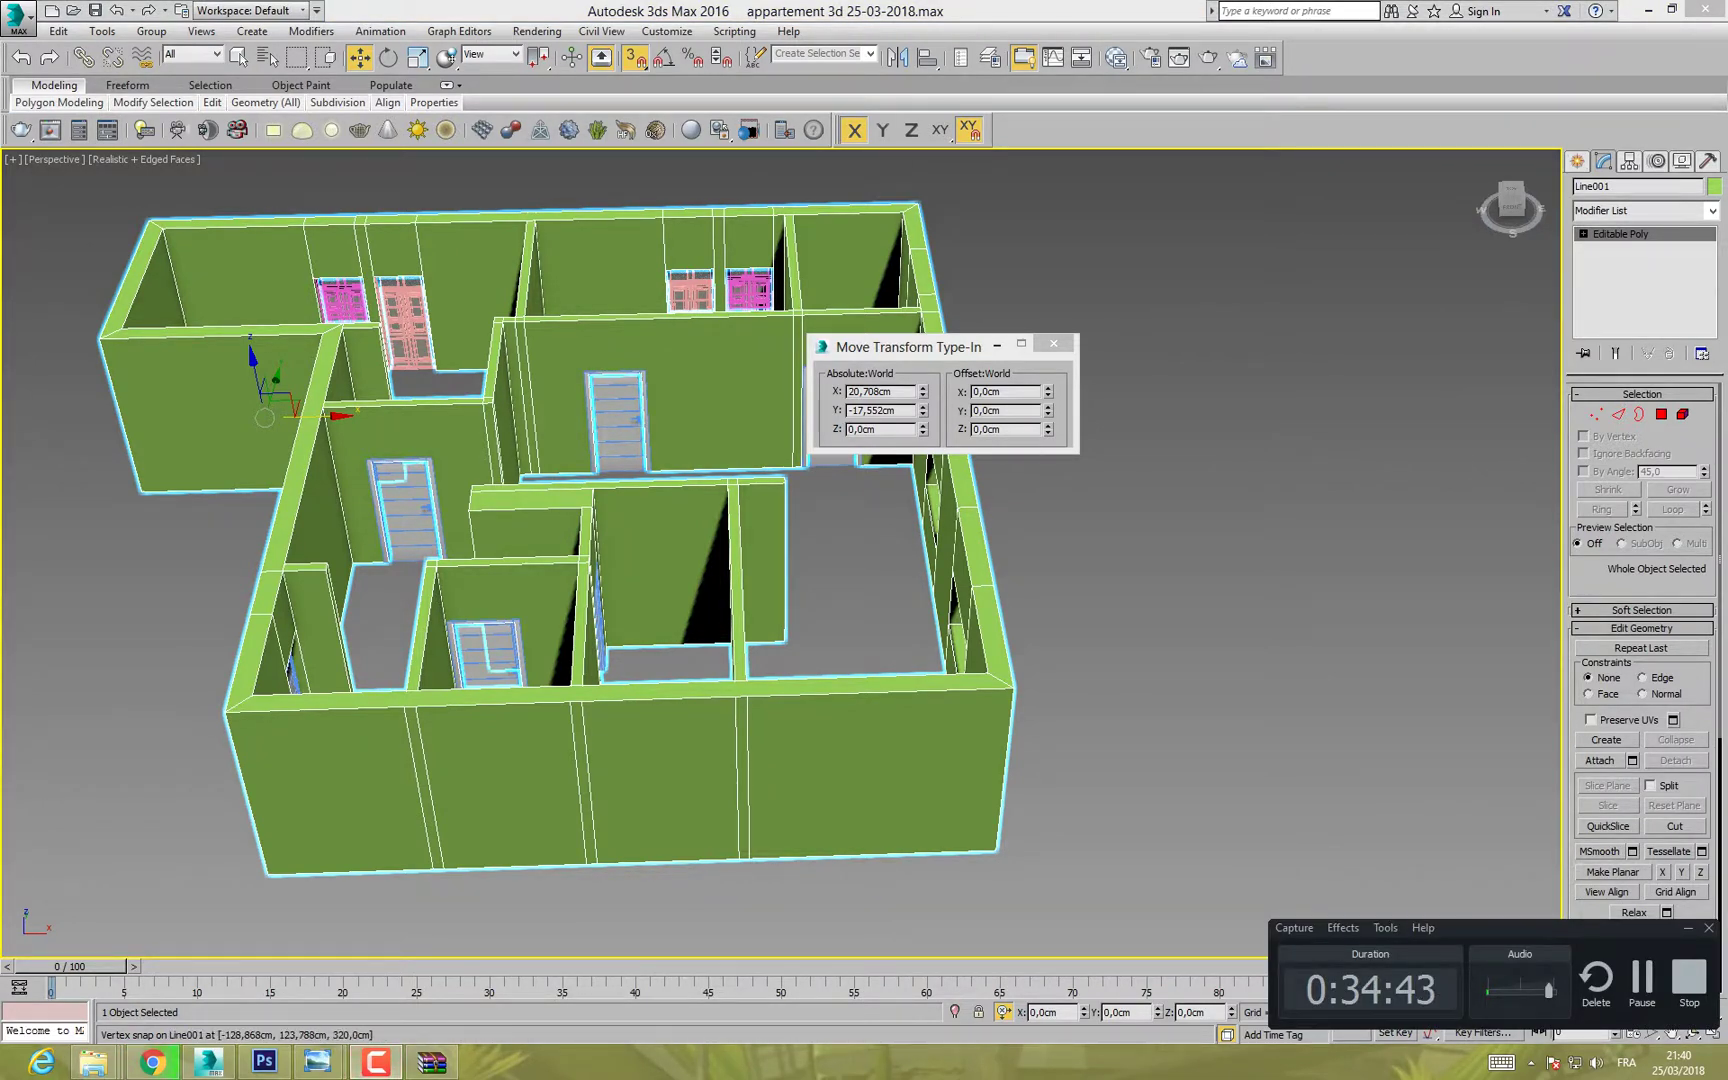
click(17, 17)
mouse_move(65, 265)
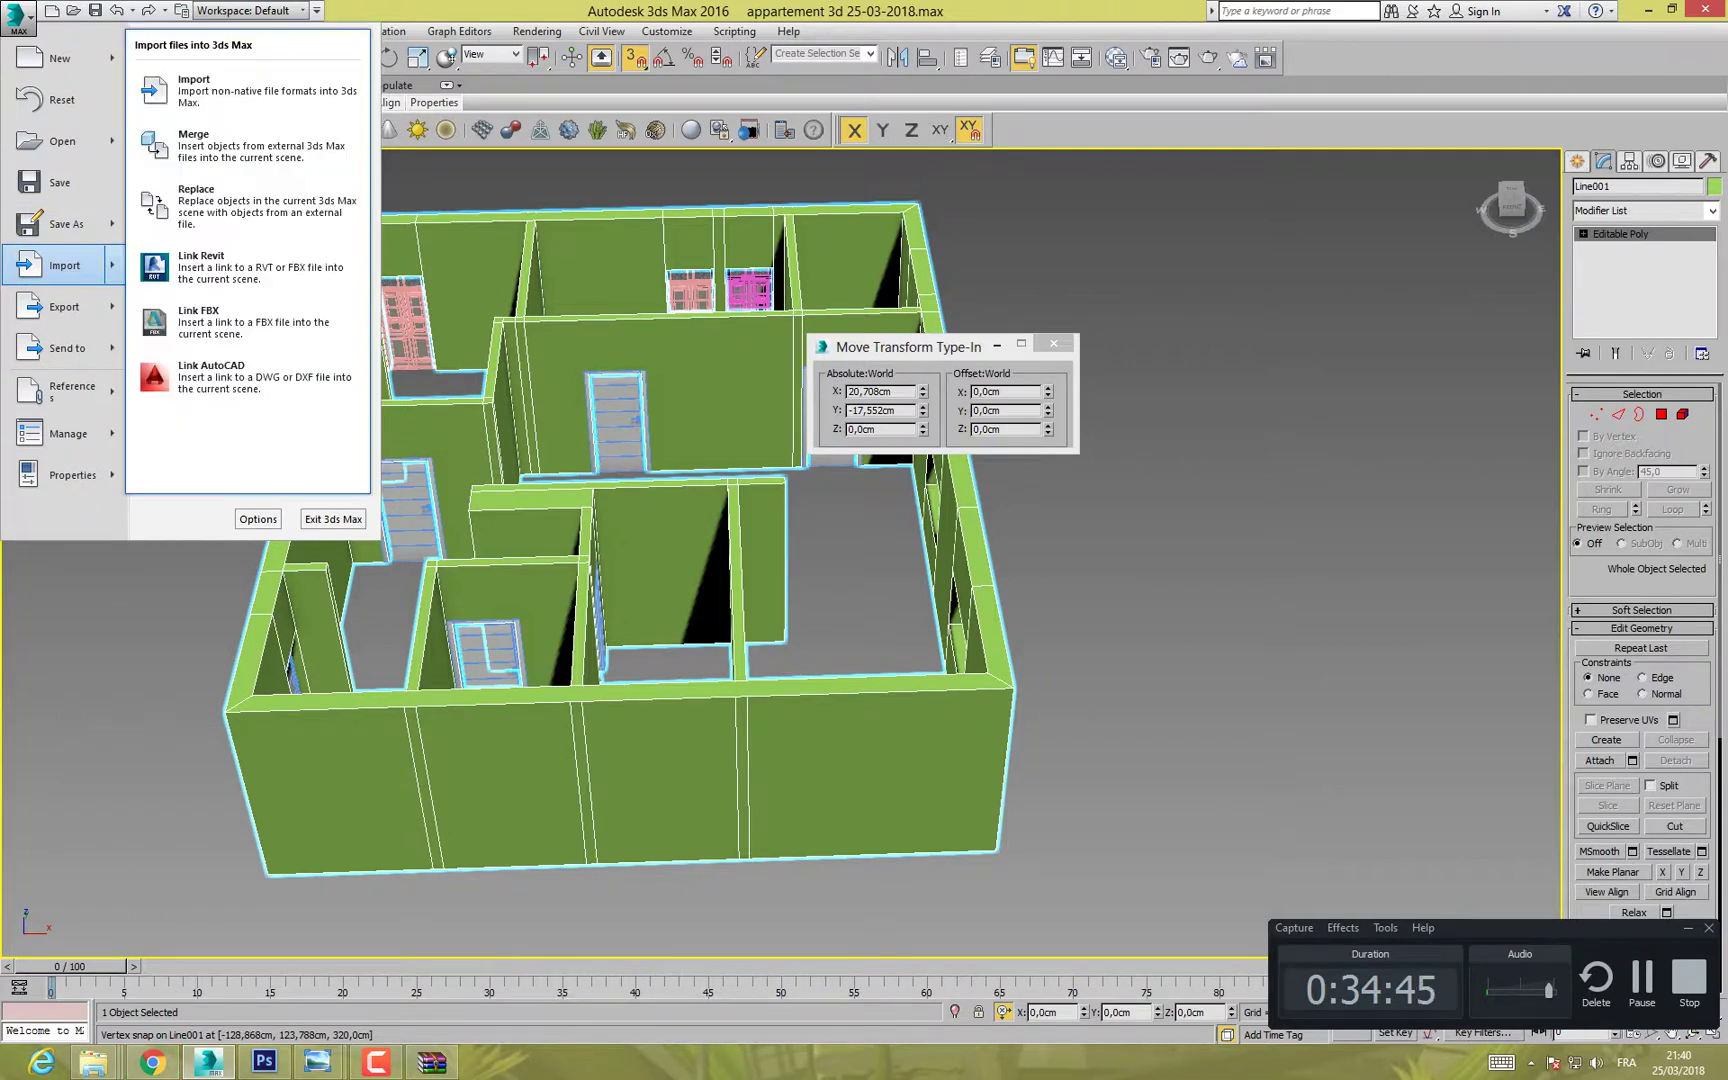
click(280, 215)
click(196, 138)
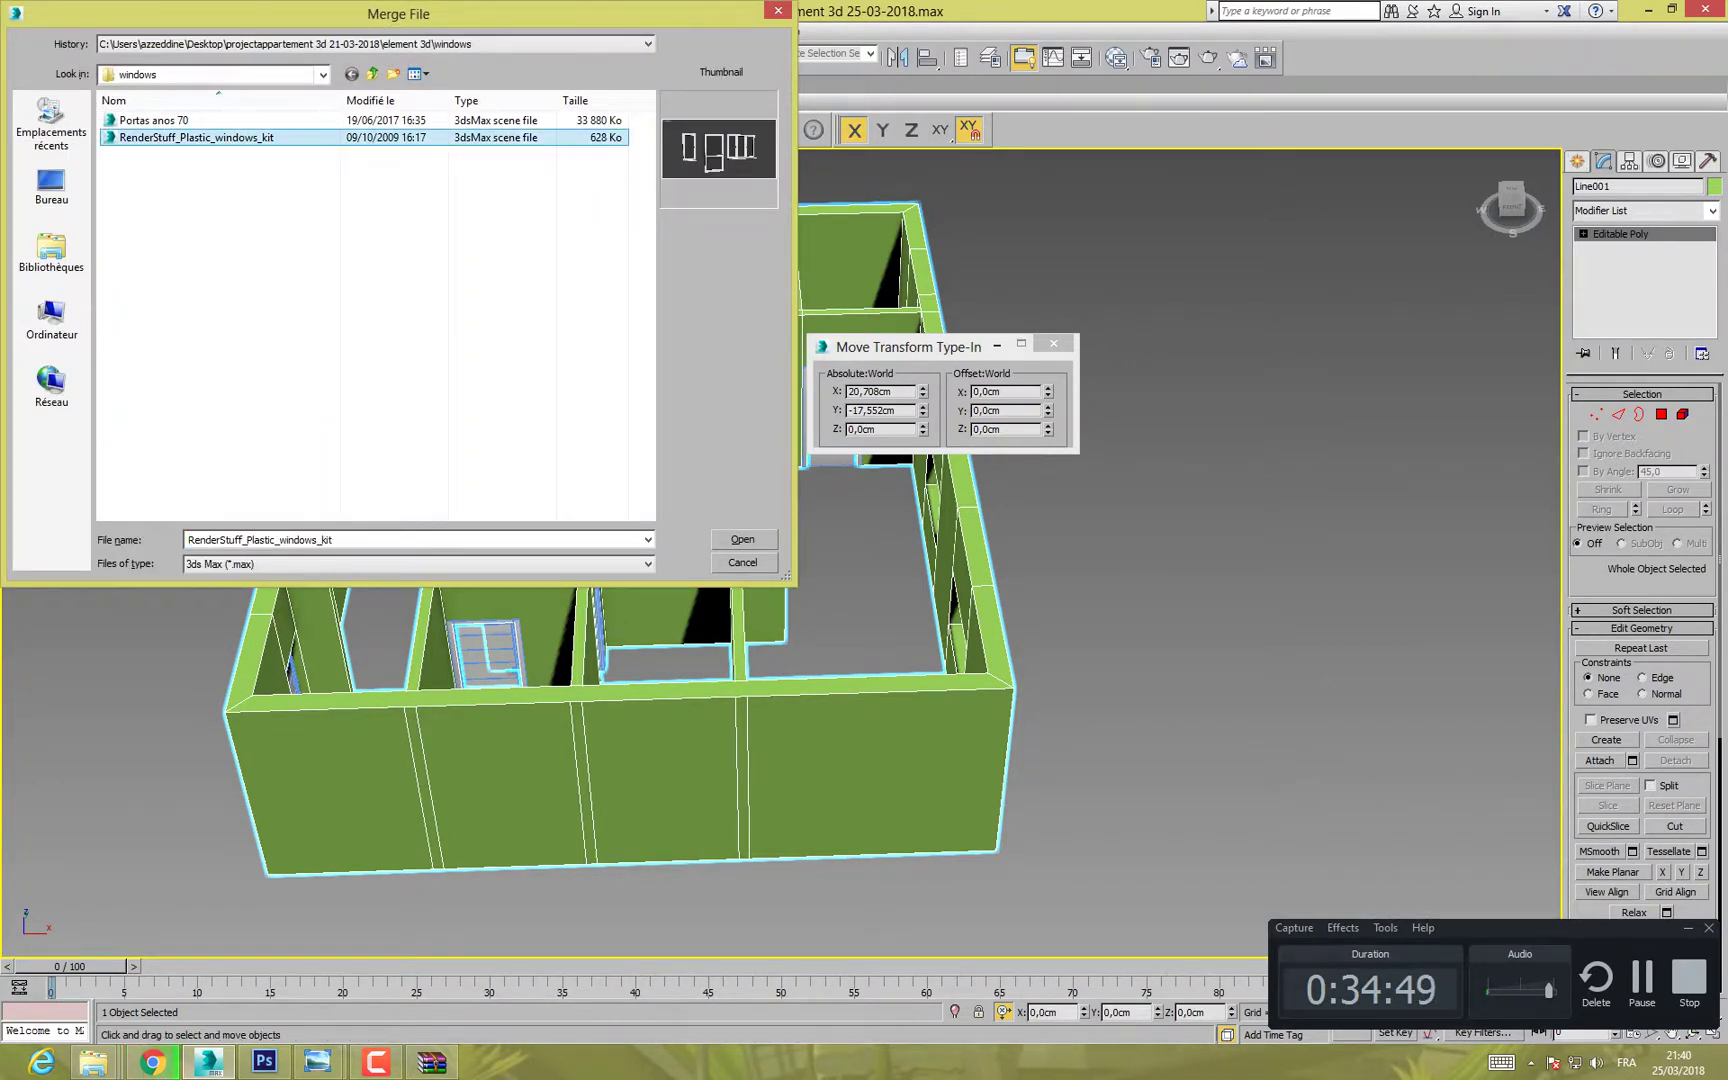
click(742, 540)
click(970, 674)
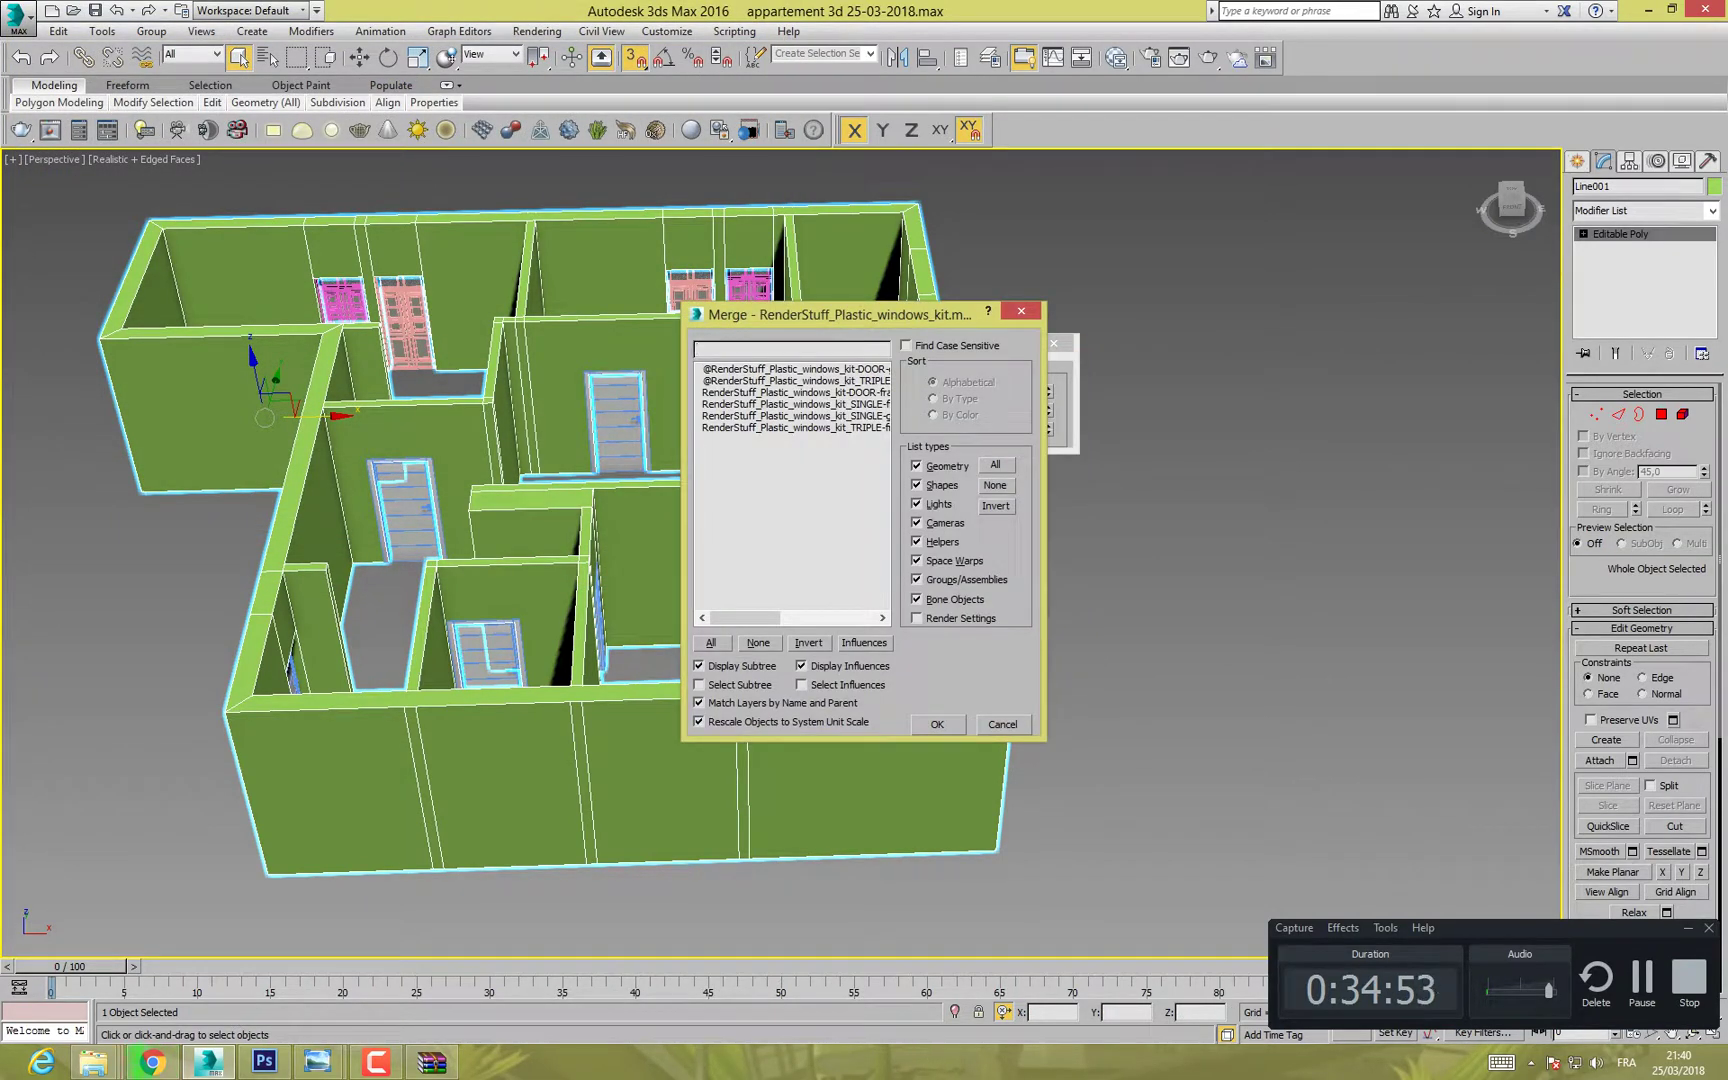
click(711, 642)
key(Return)
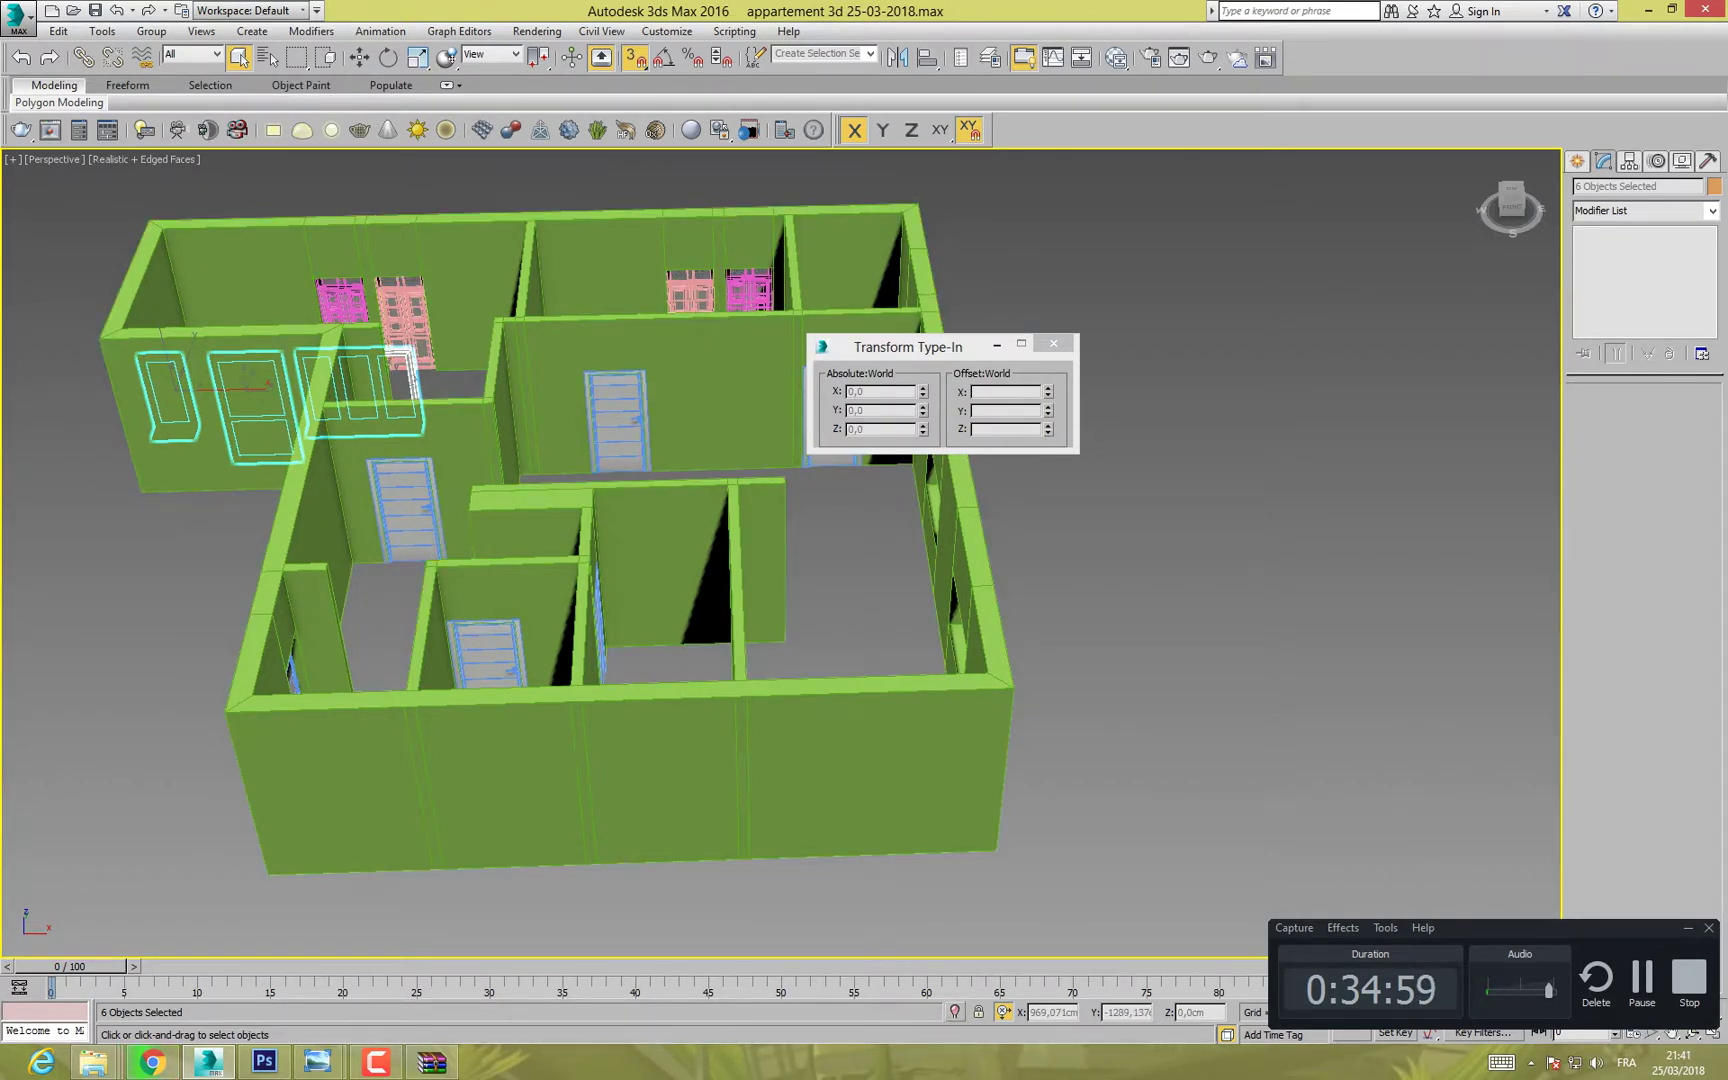
Step: Isolate the merged window kit and delete its single window and door, keeping only the triple window
key(alt+q)
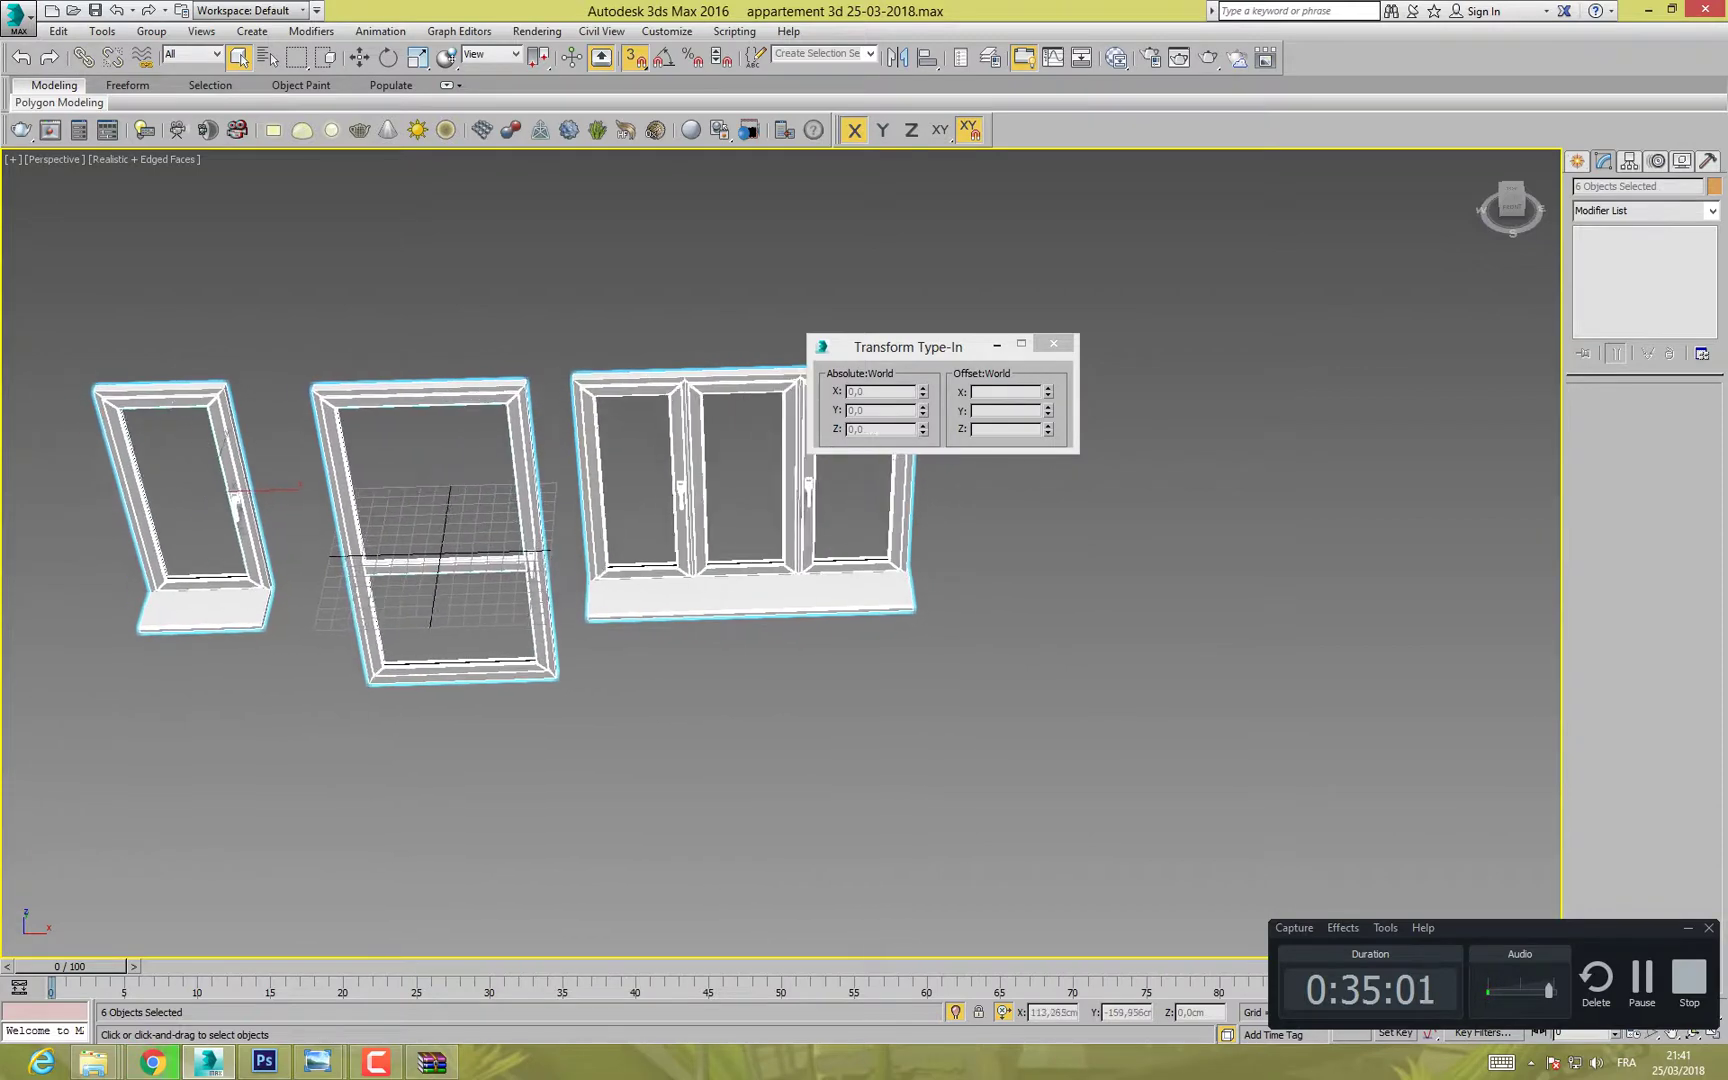
middle_drag(625, 732, 707, 730)
click(590, 724)
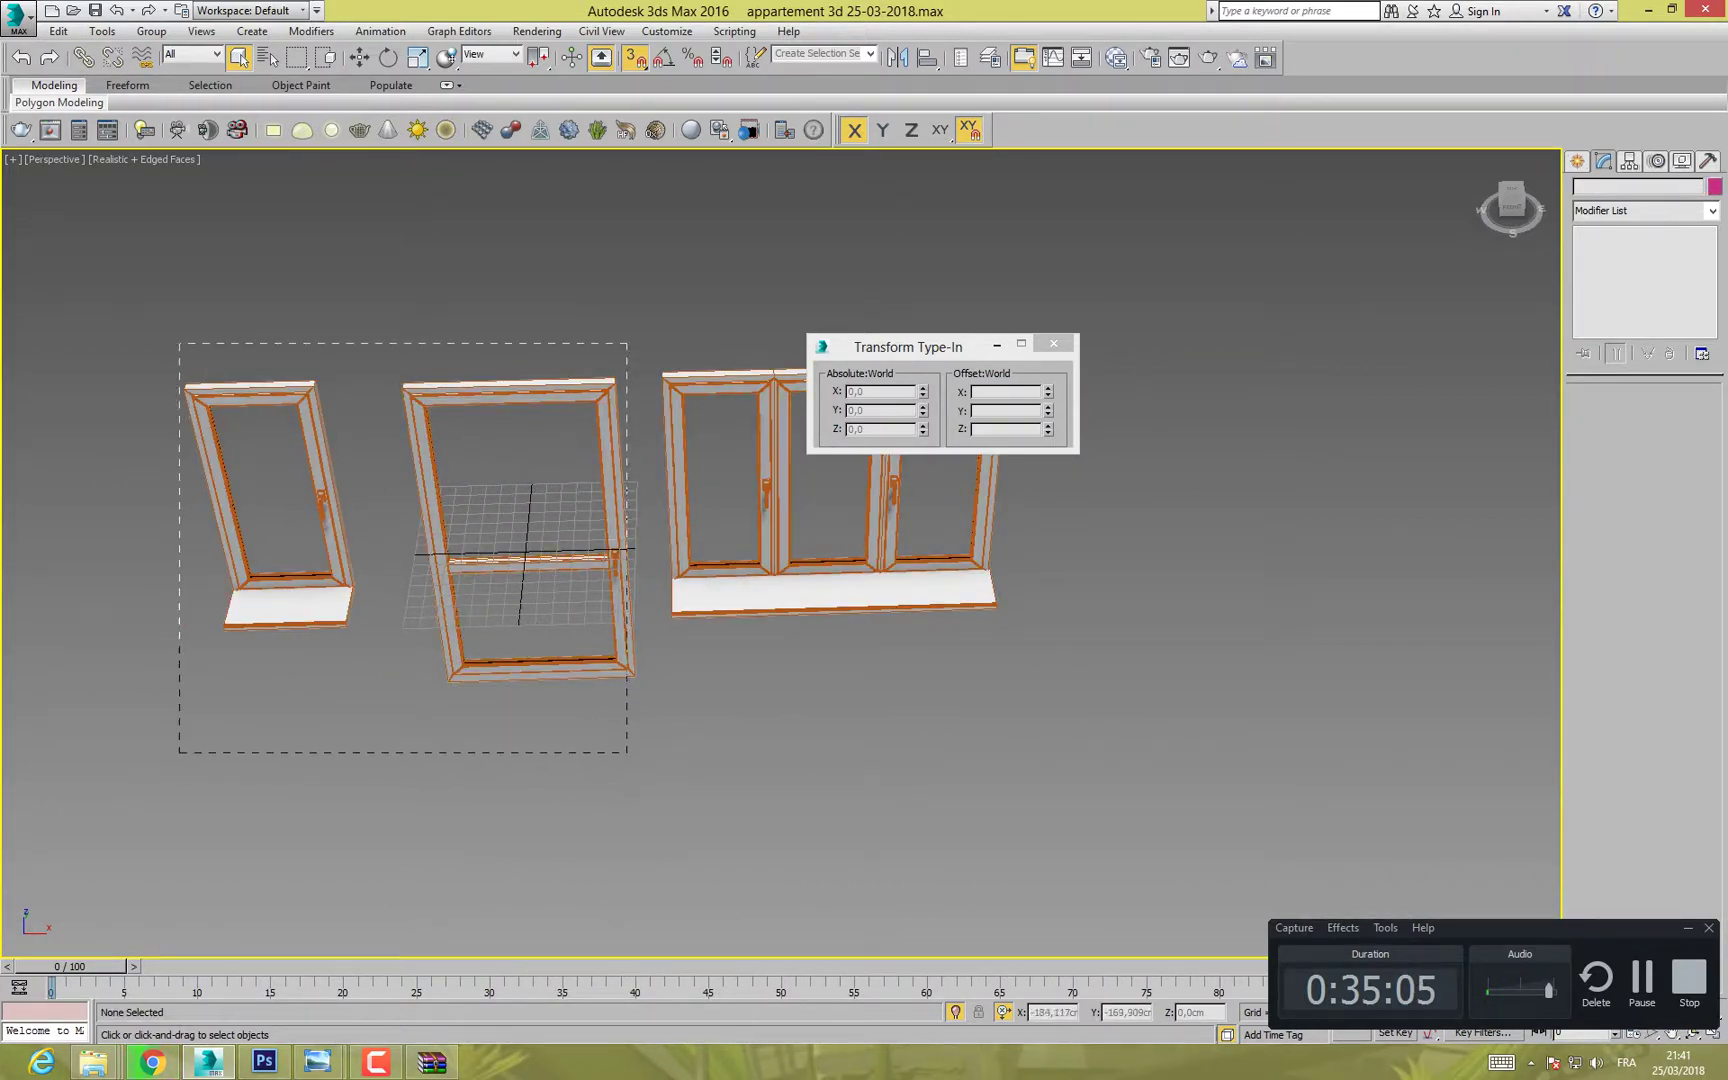
drag(179, 343, 179, 343)
key(Delete)
Step: Convert the triple window's frame to an Editable Poly
click(725, 480)
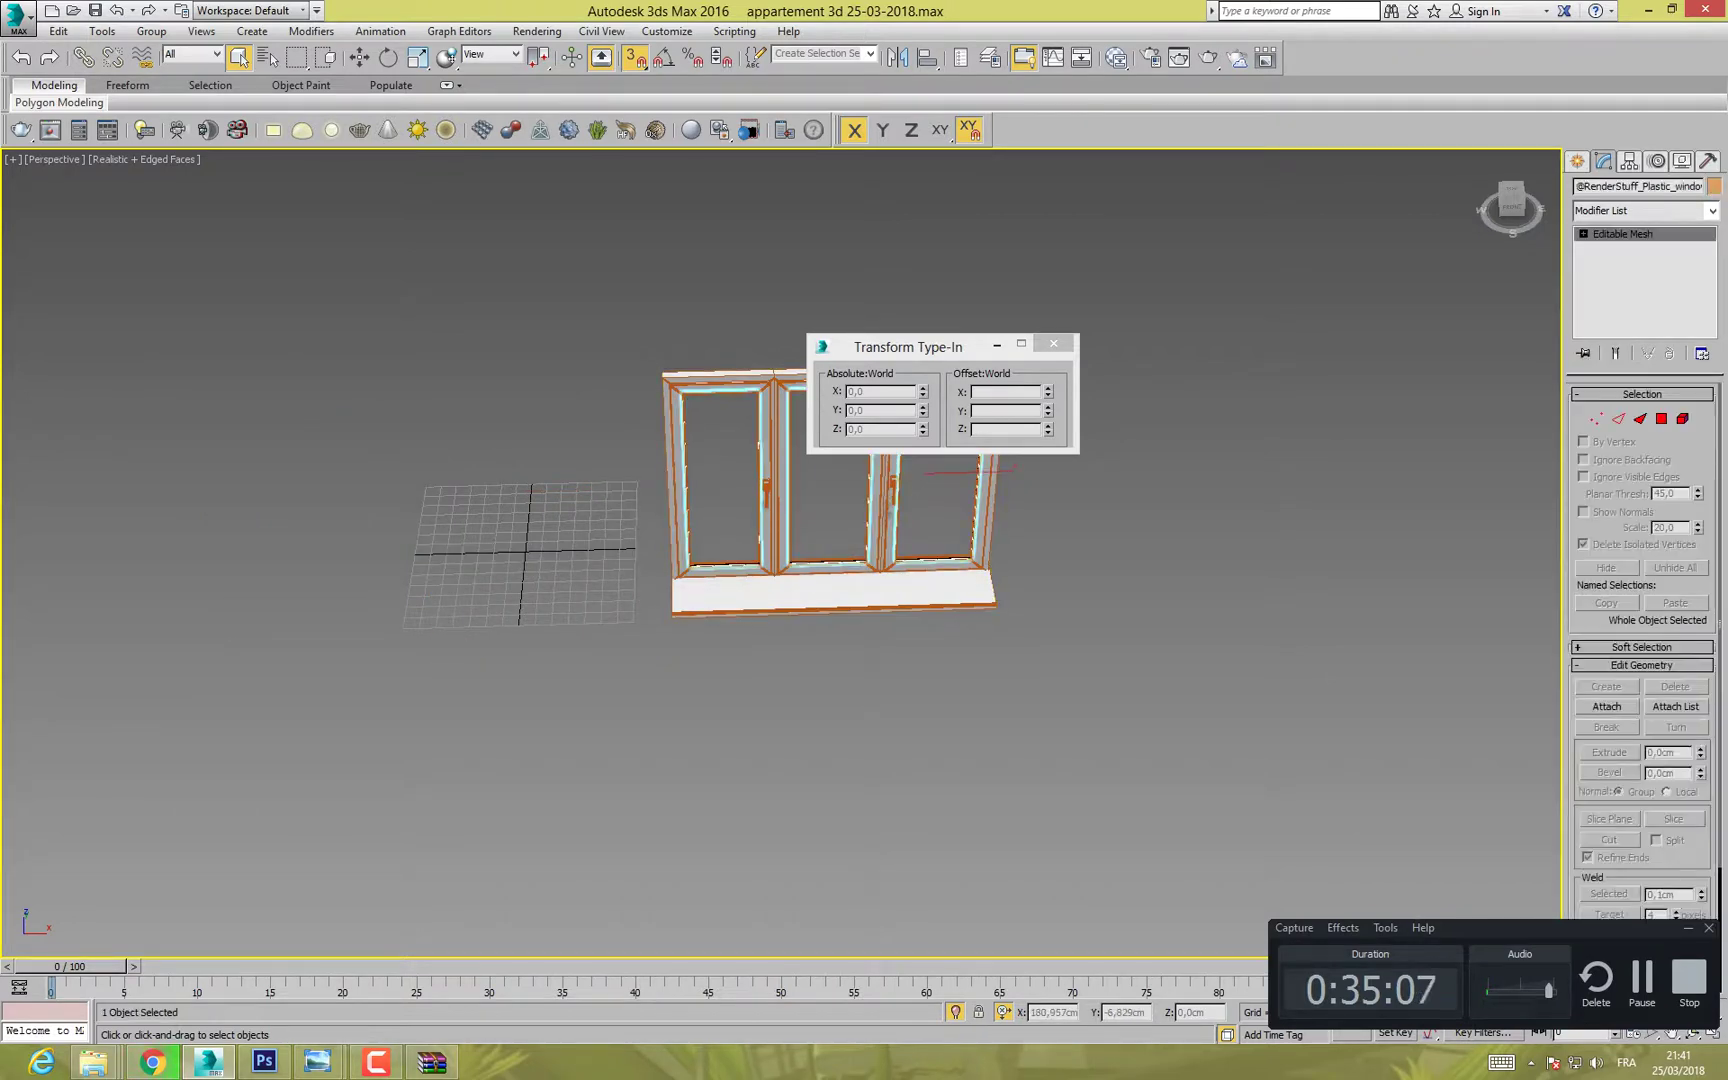
scroll(789, 563, up, 3)
middle_drag(789, 563, 577, 618)
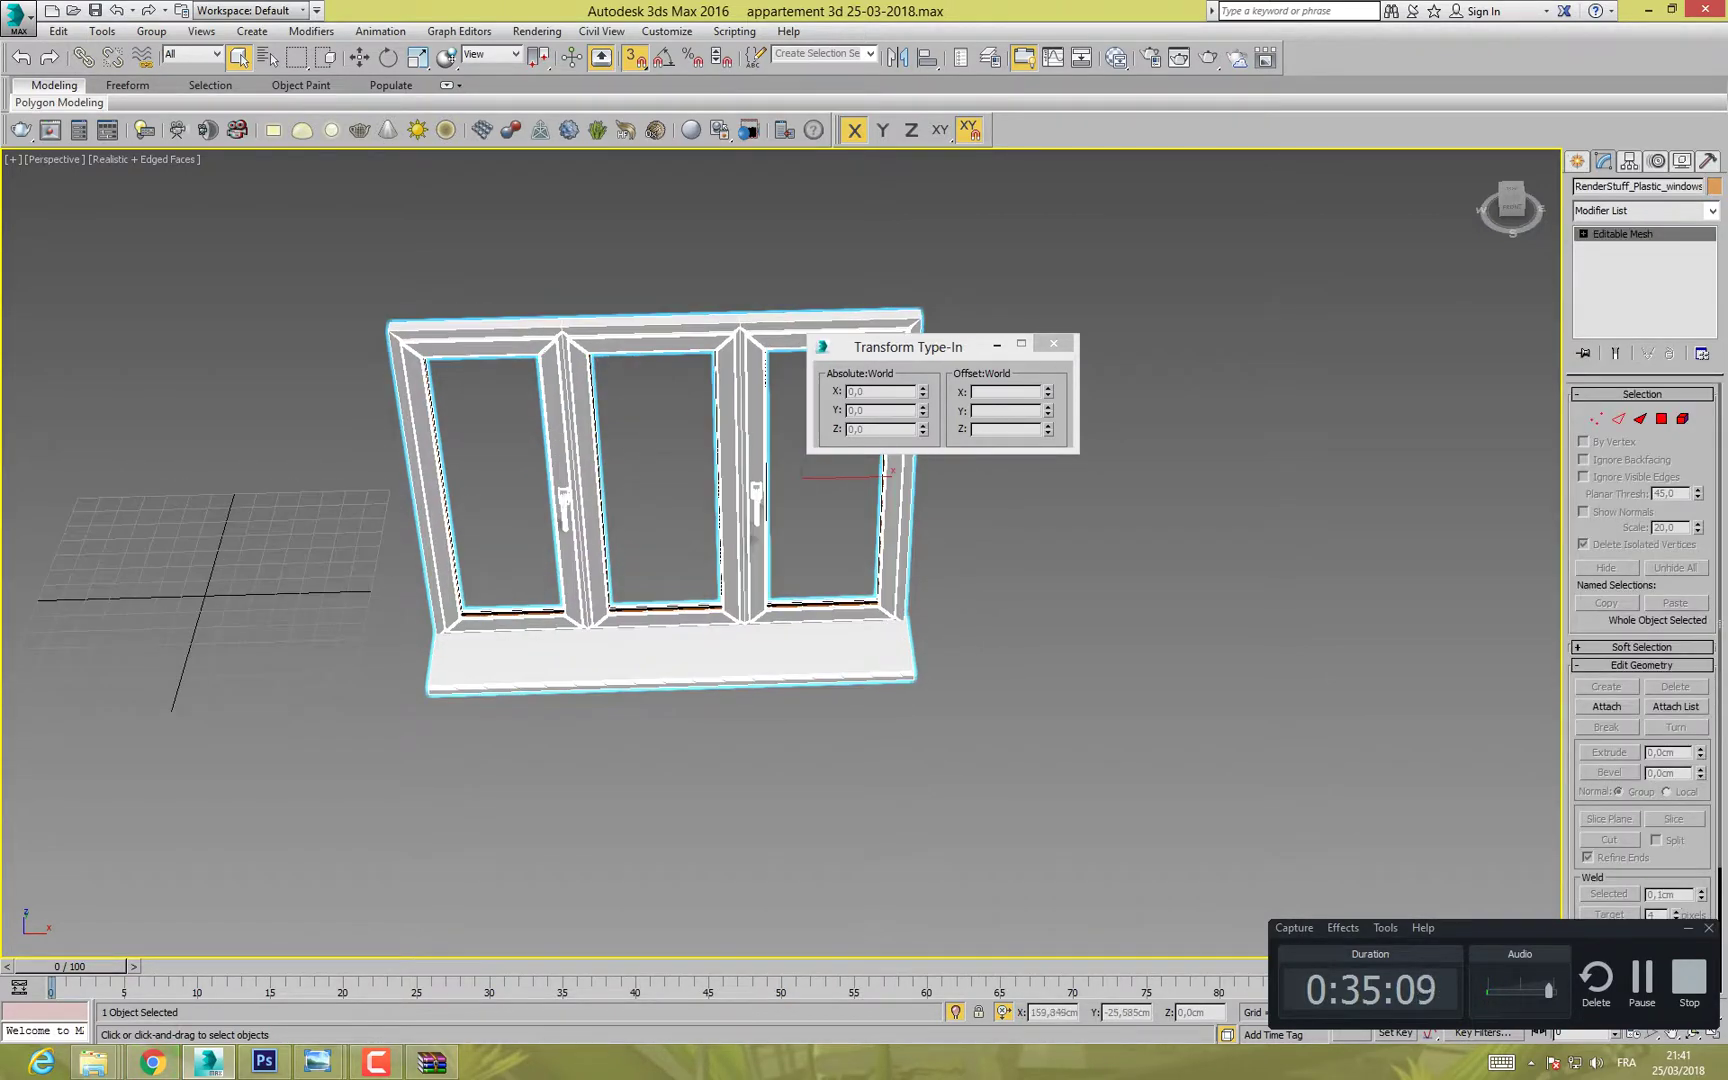
scroll(575, 626, down, 5)
key(w)
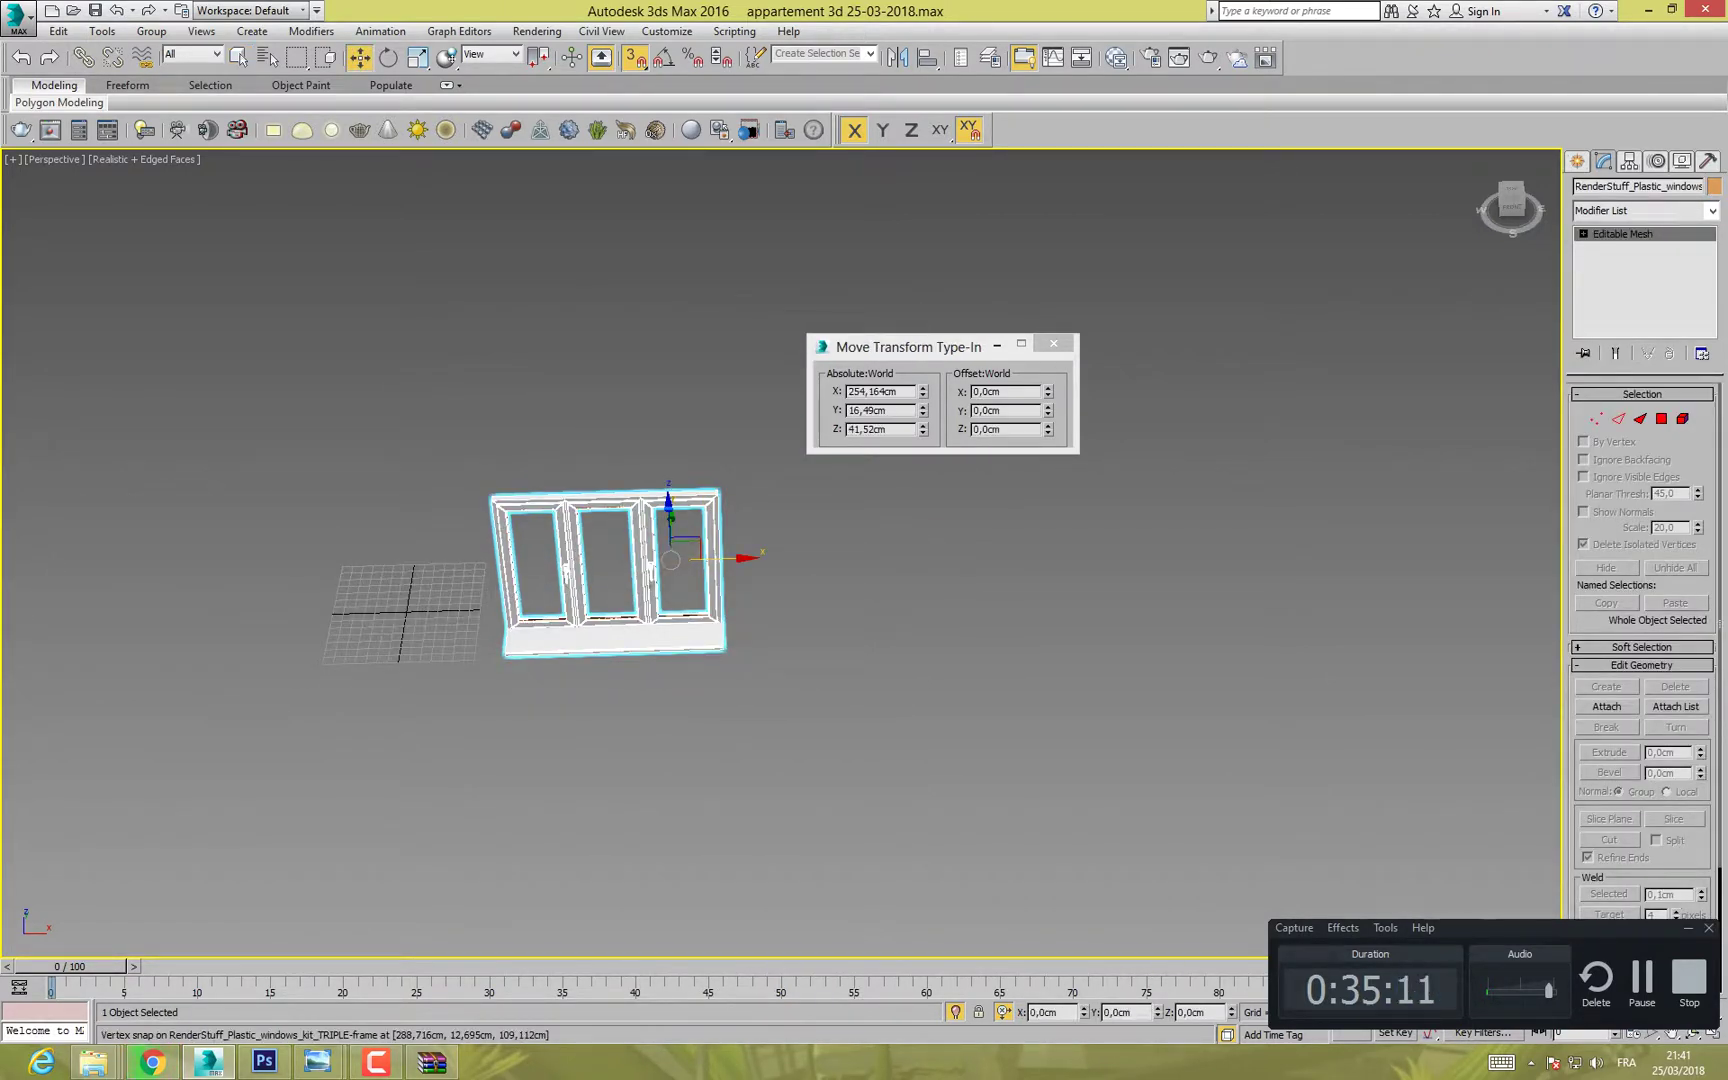
drag(725, 559, 869, 558)
key(ctrl+z)
click(651, 627)
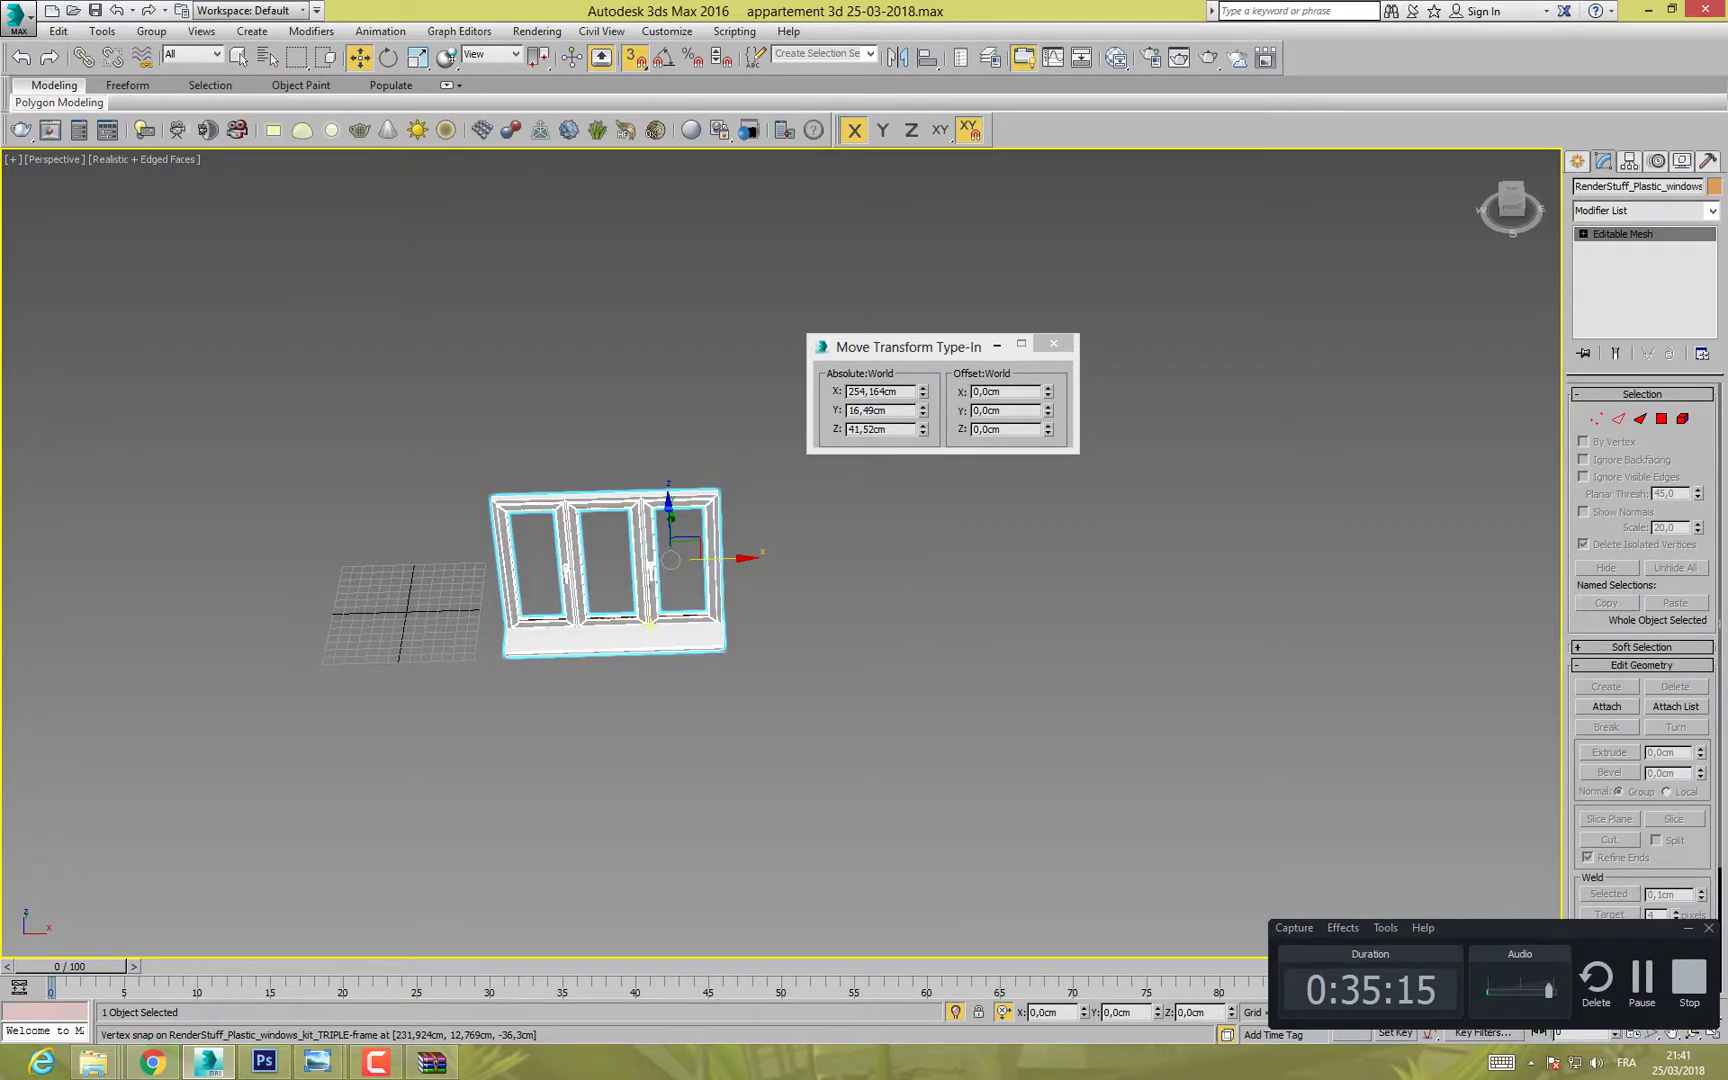
right_click(651, 627)
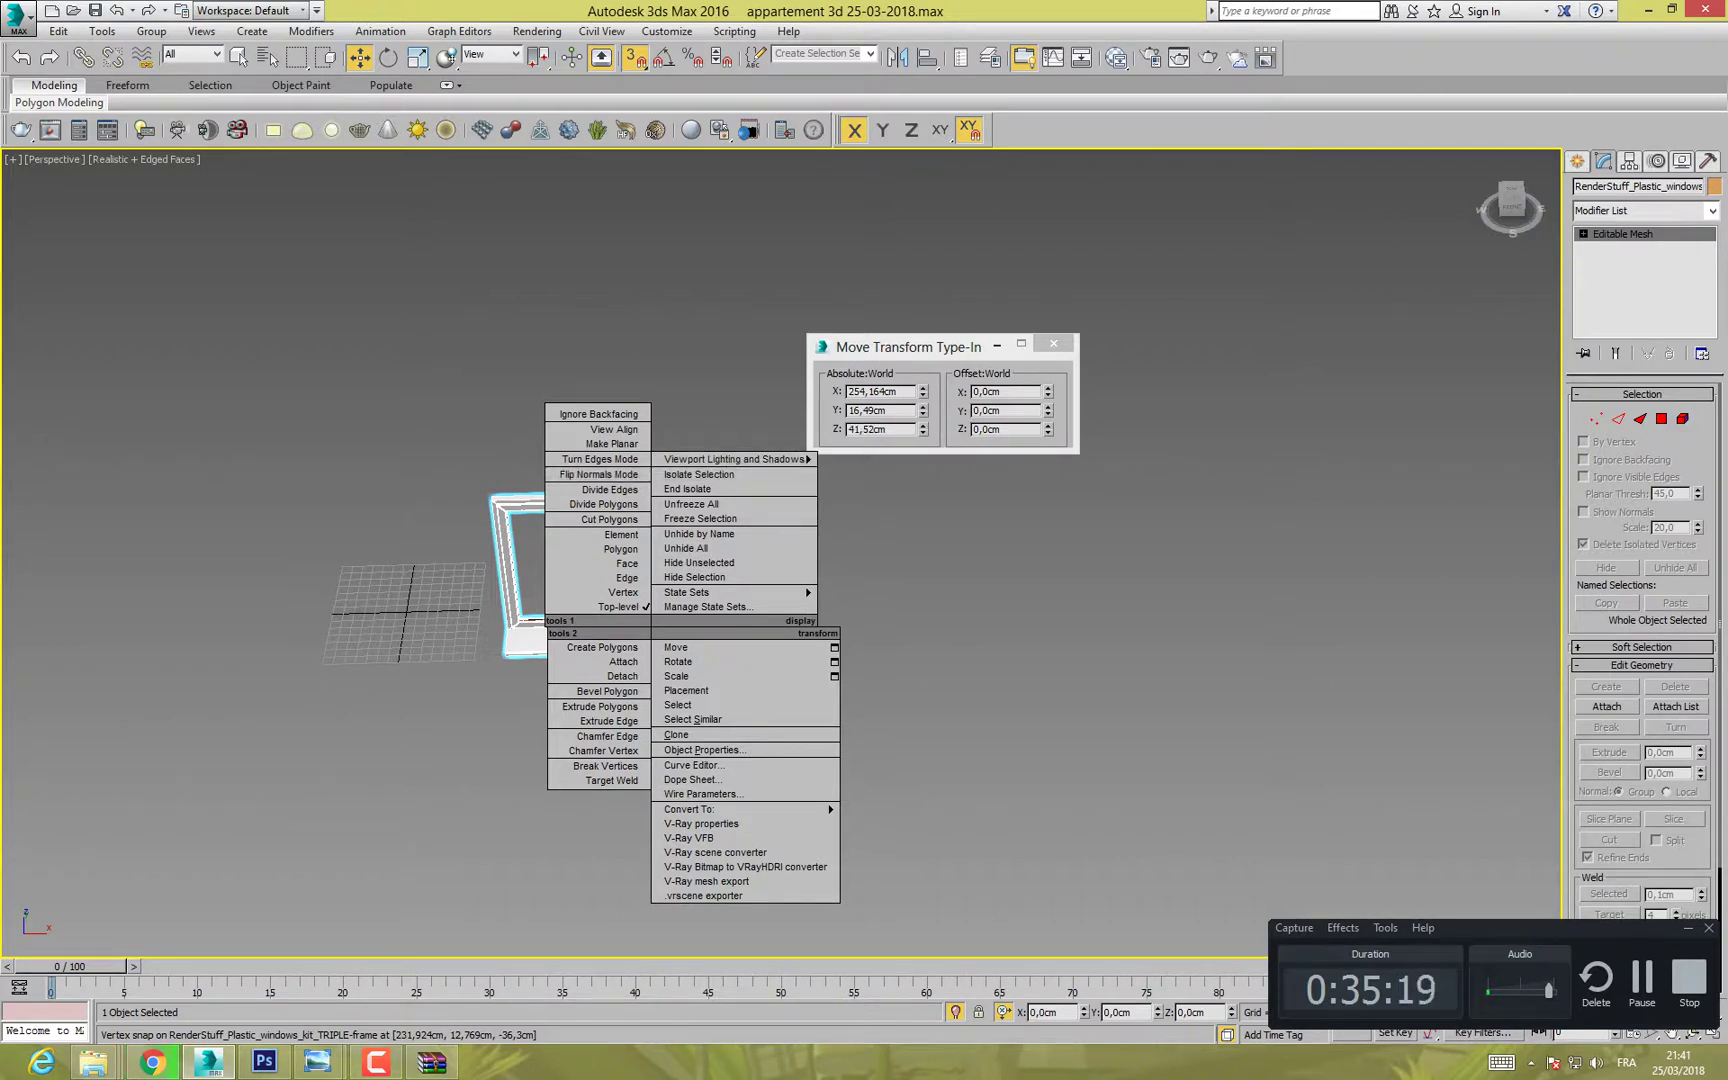
mouse_move(700, 809)
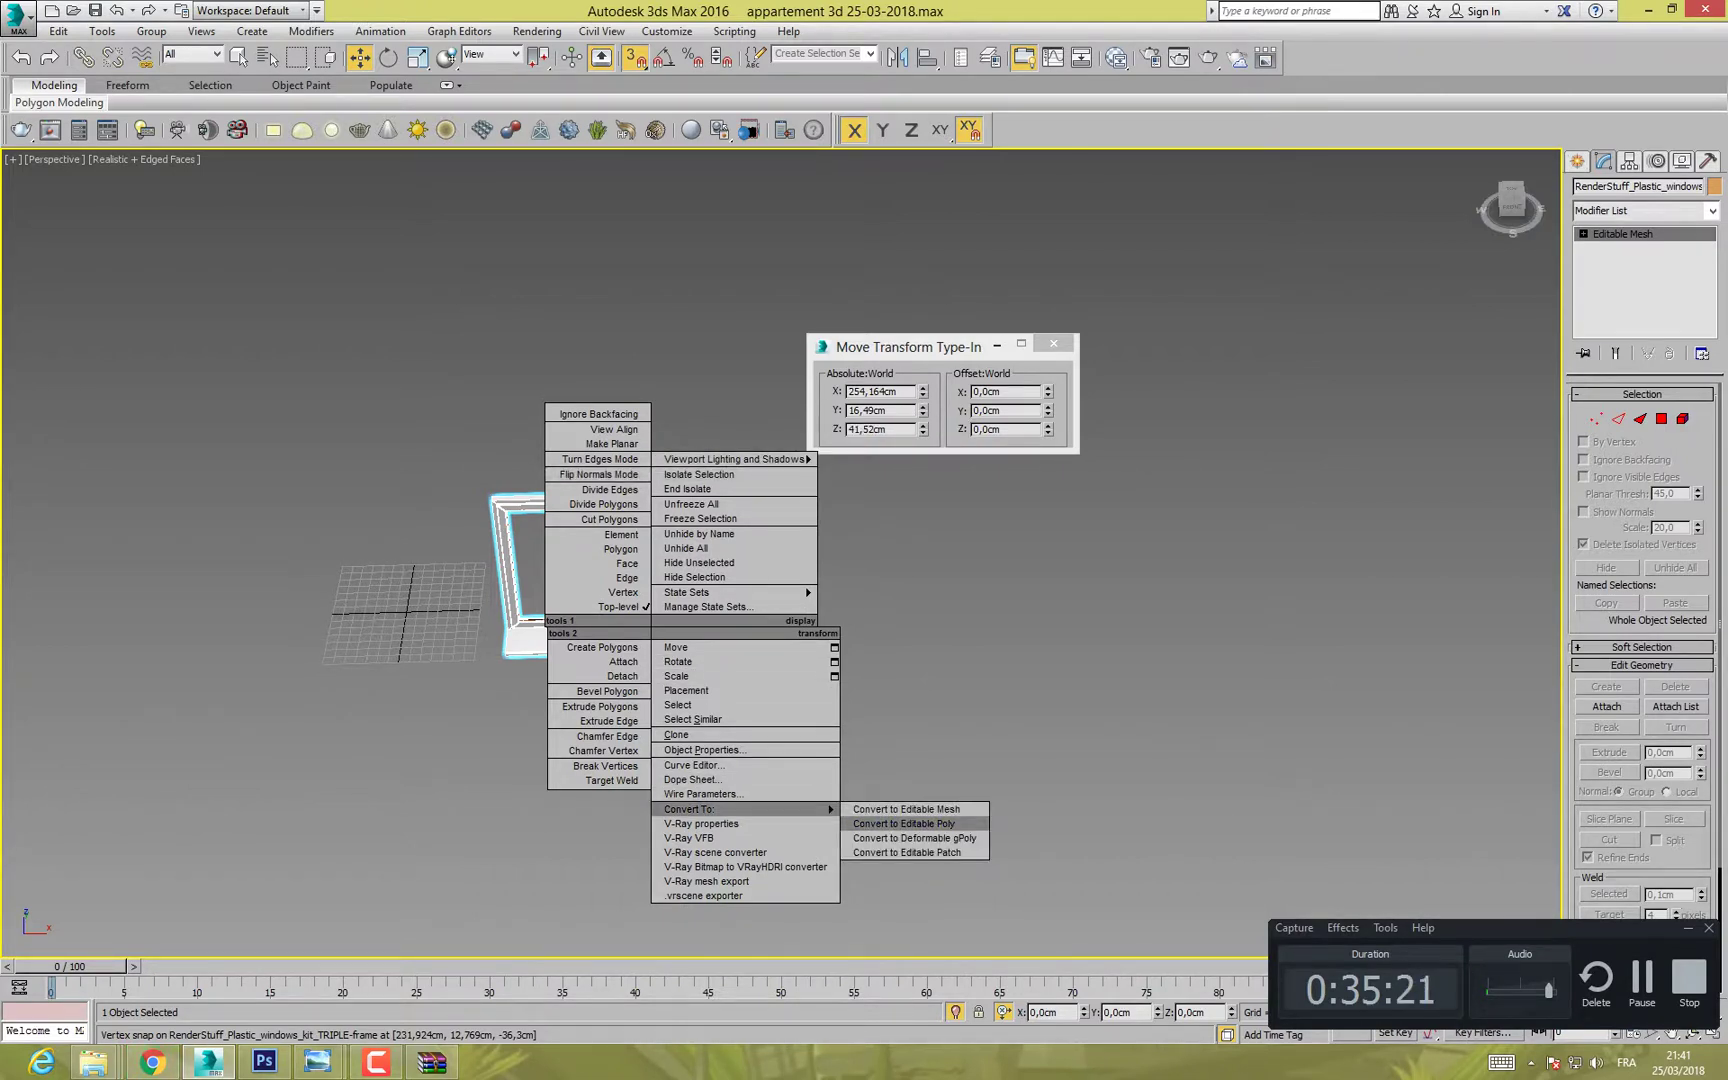
click(910, 822)
Step: Attach the triple window's remaining part to its frame using the attach list, and shift the combined window slightly along X
right_click(766, 537)
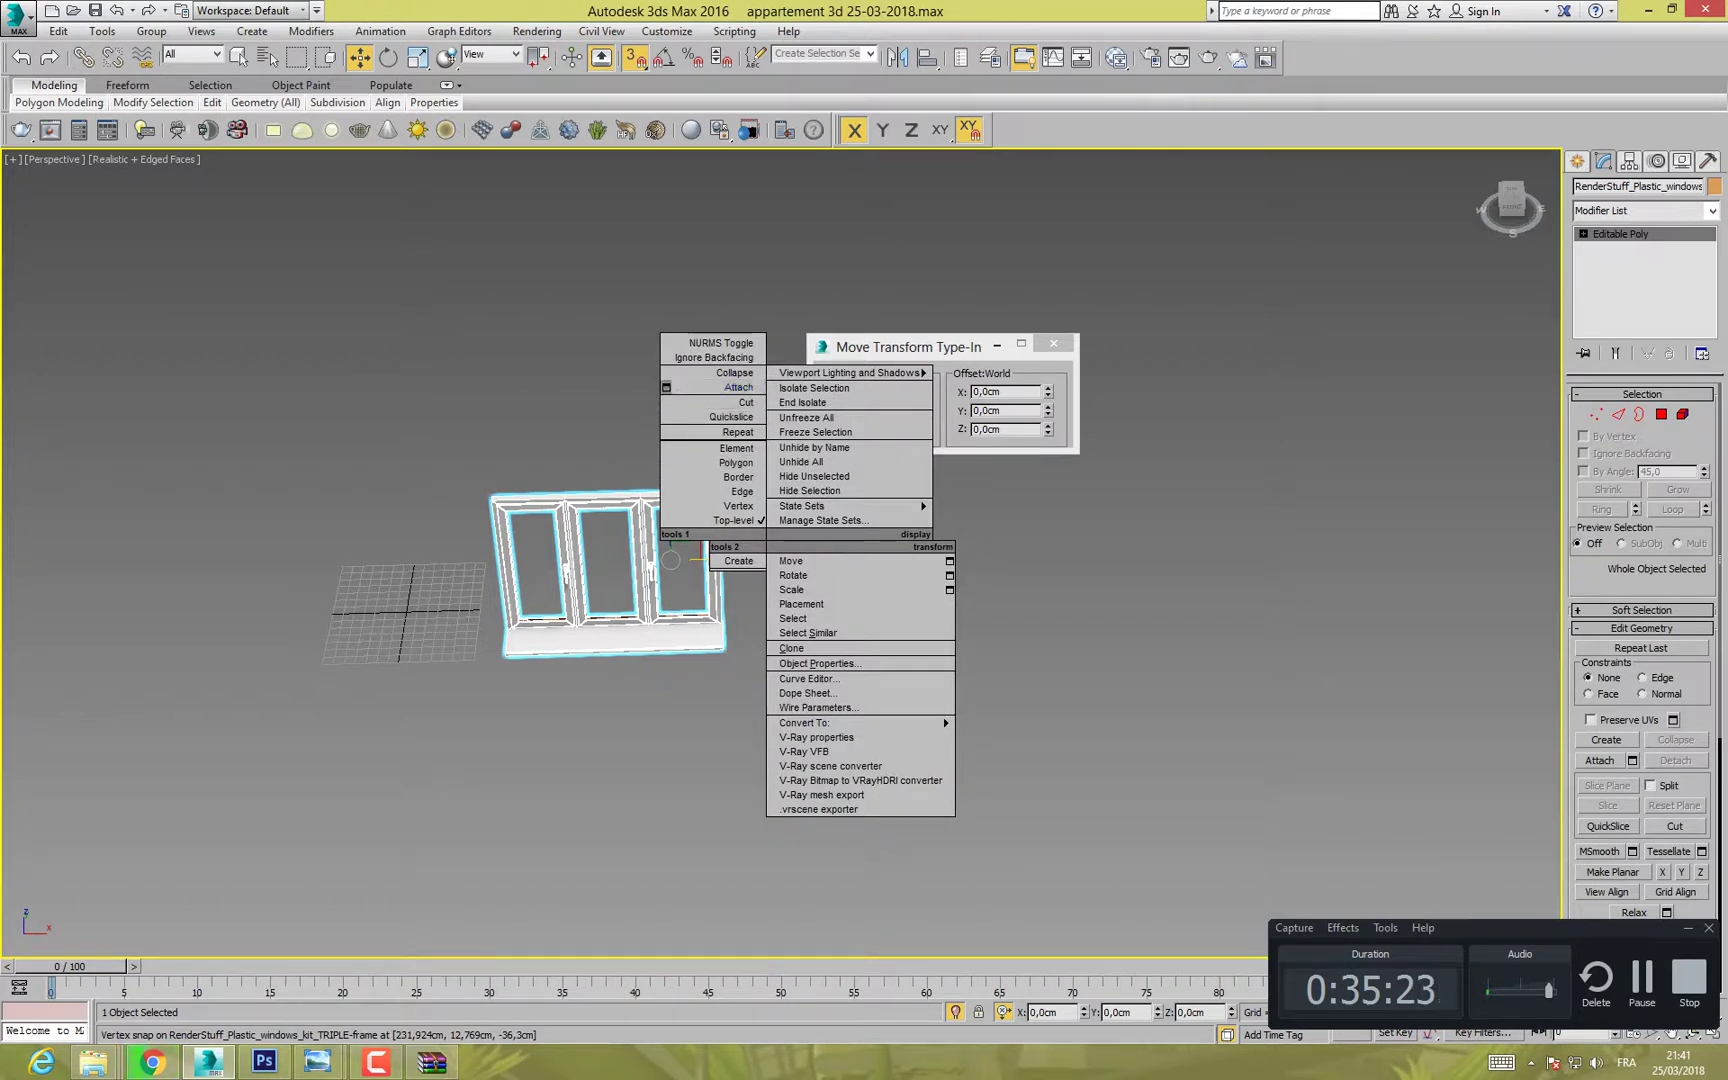
click(669, 387)
click(164, 127)
click(294, 502)
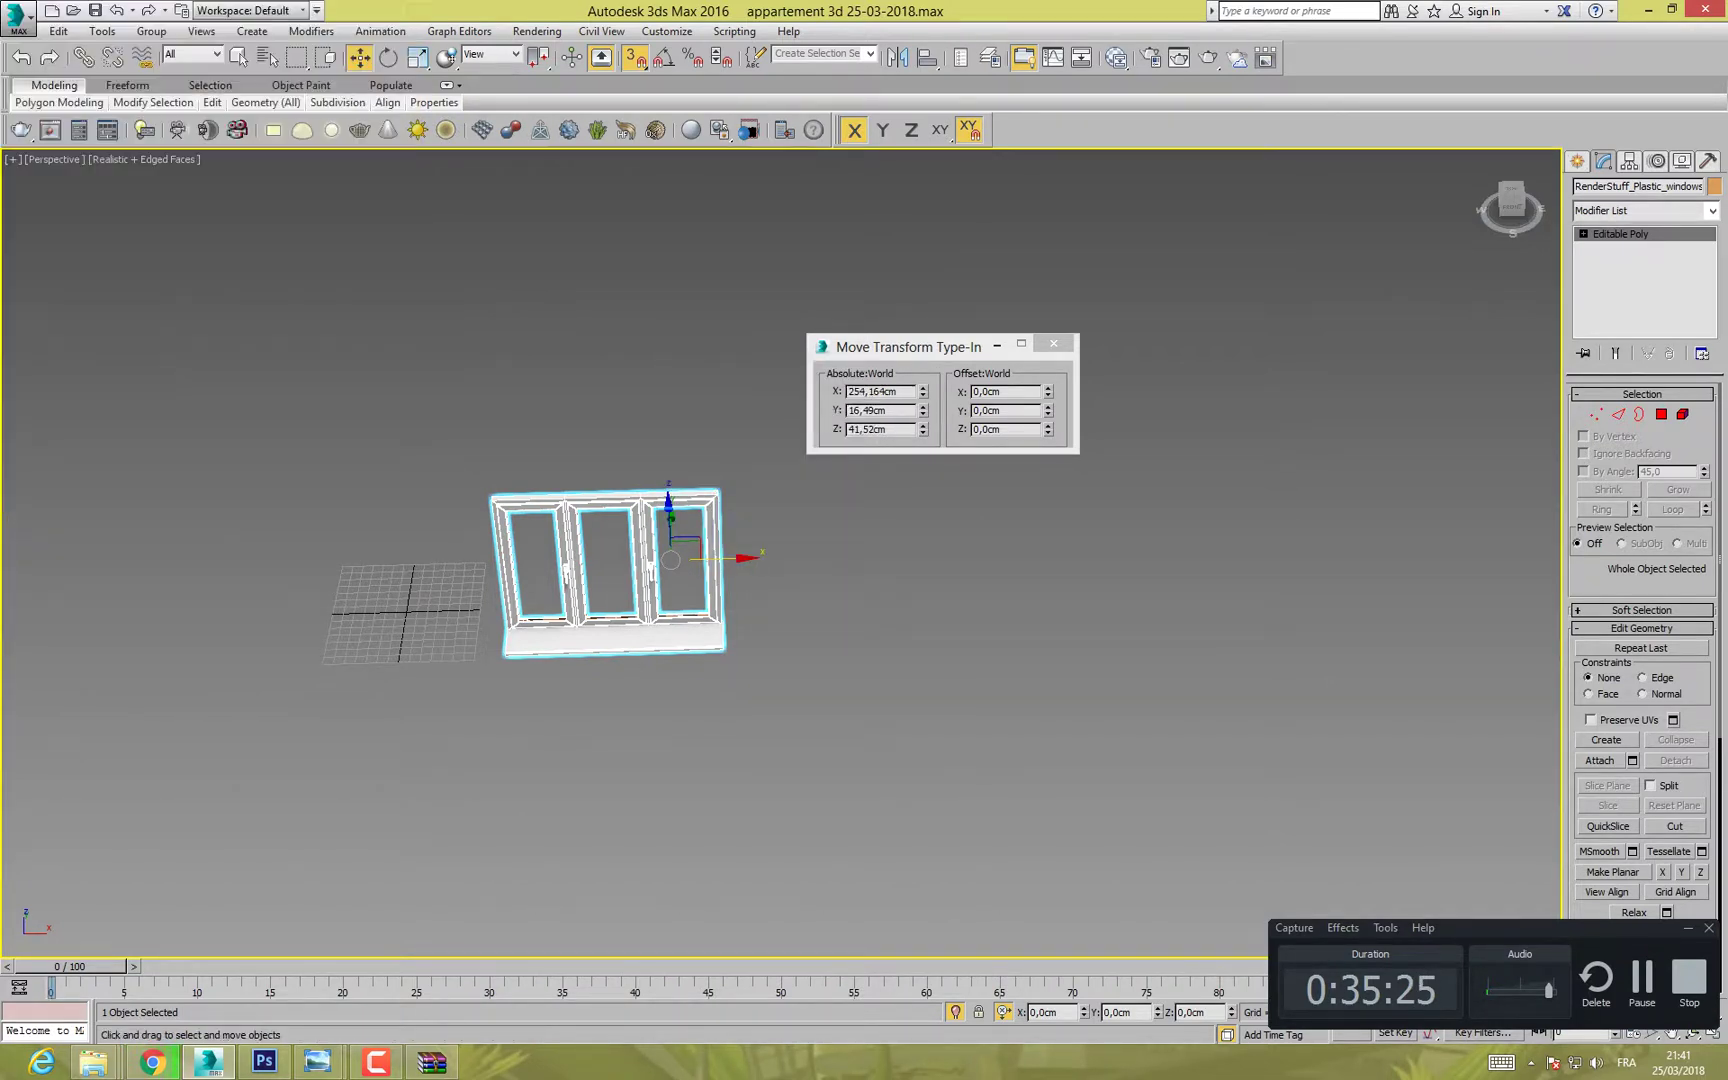
click(745, 625)
drag(654, 625, 665, 625)
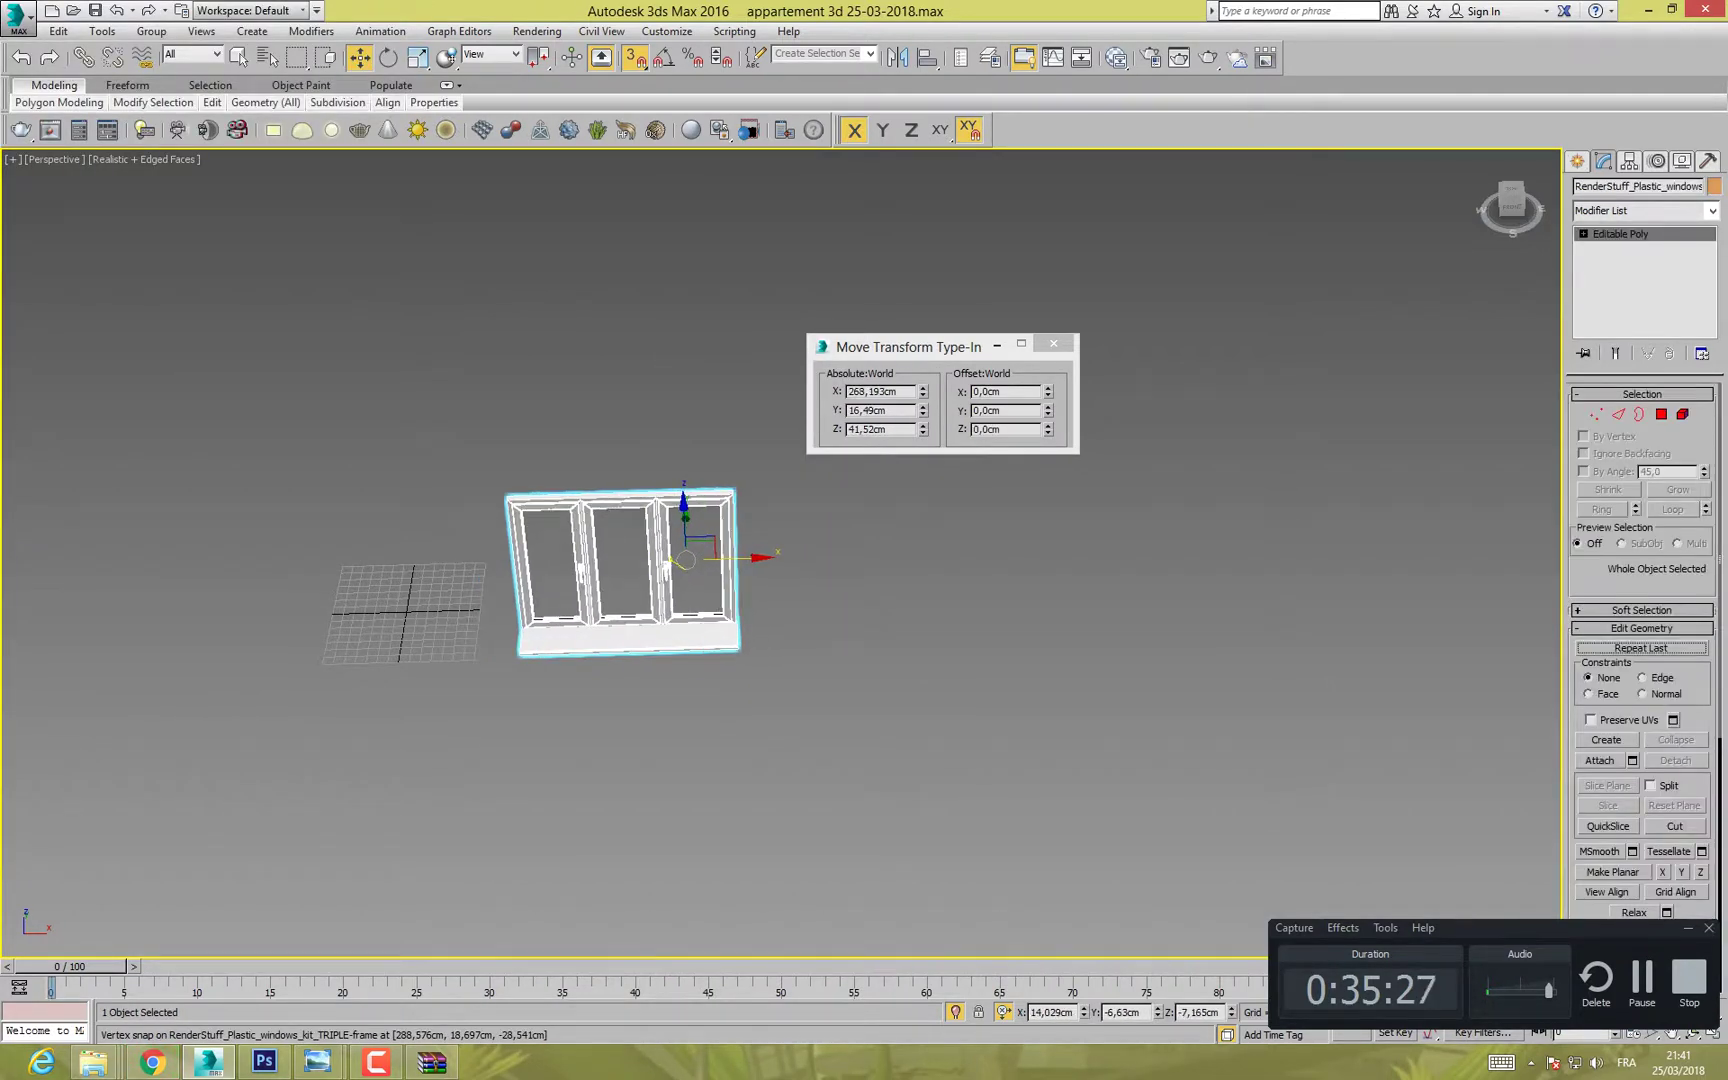
Step: End the isolation and move the triple window across the apartment, close to the wall with the empty window openings
click(955, 1012)
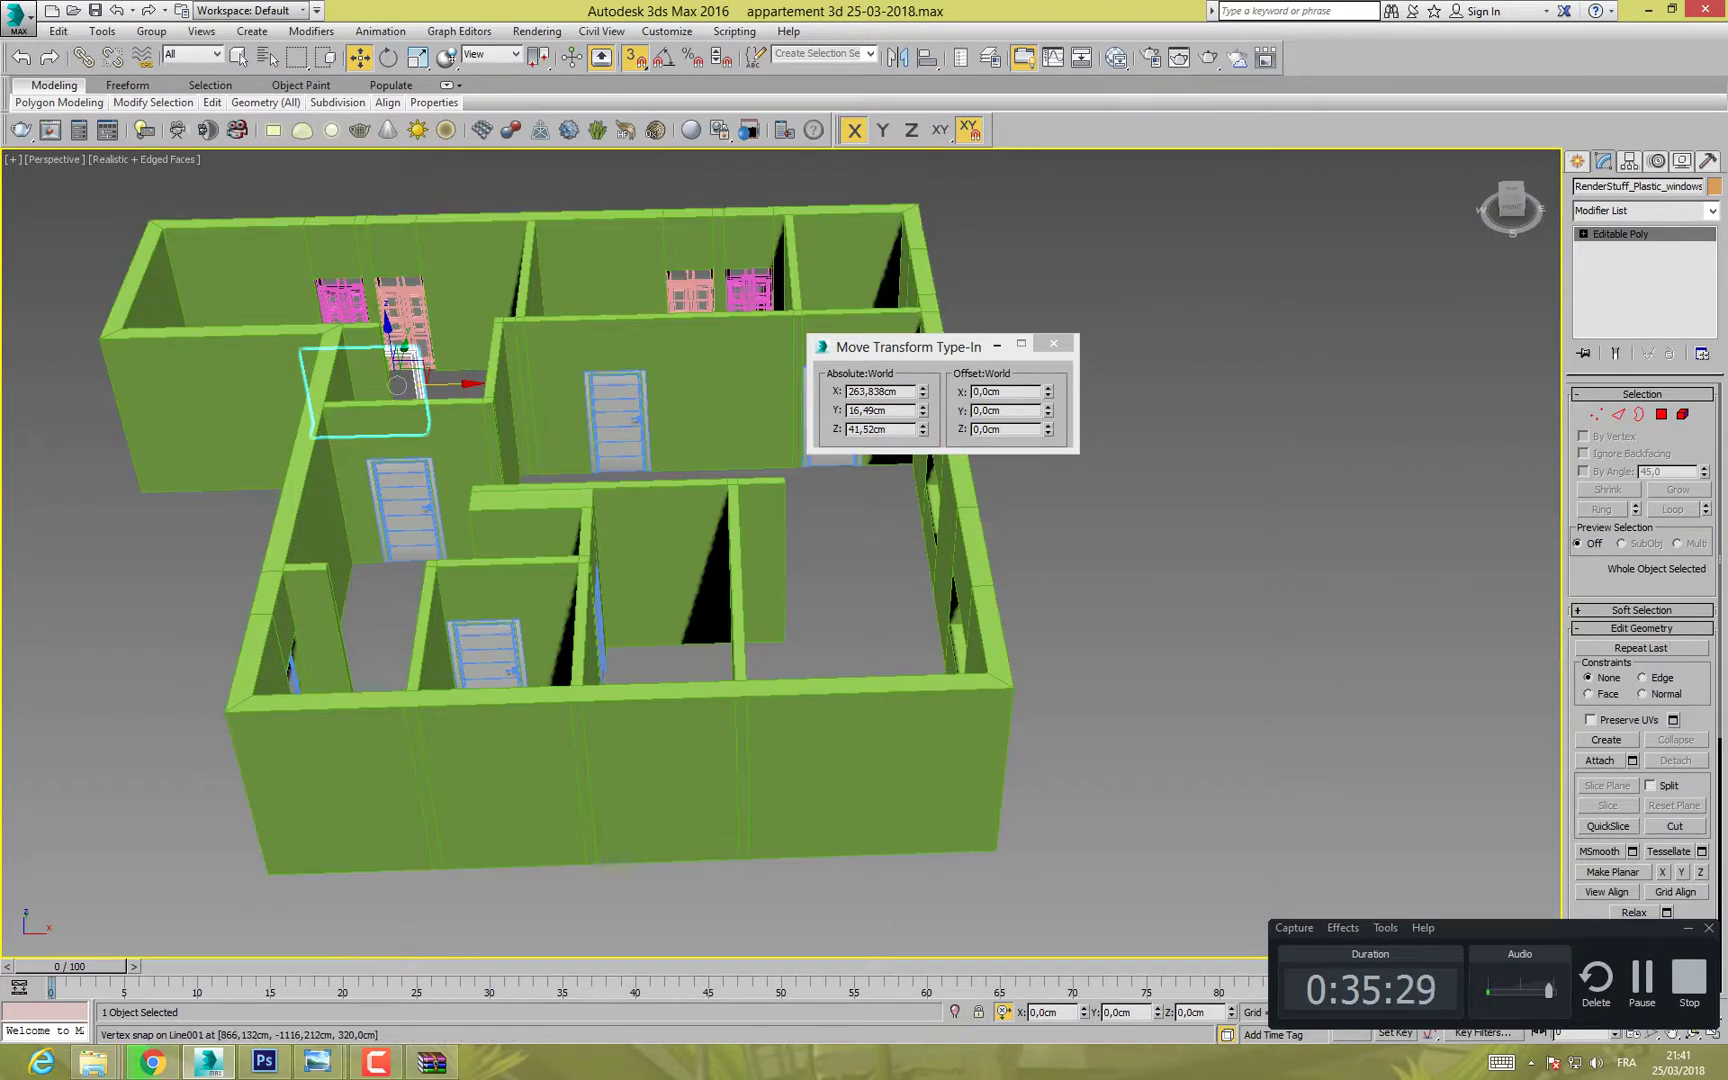
alt+middle_drag(598, 572, 540, 550)
scroll(540, 550, down, 3)
drag(645, 430, 363, 702)
Step: Rotate the triple window 90 degrees about the Z axis
key(e)
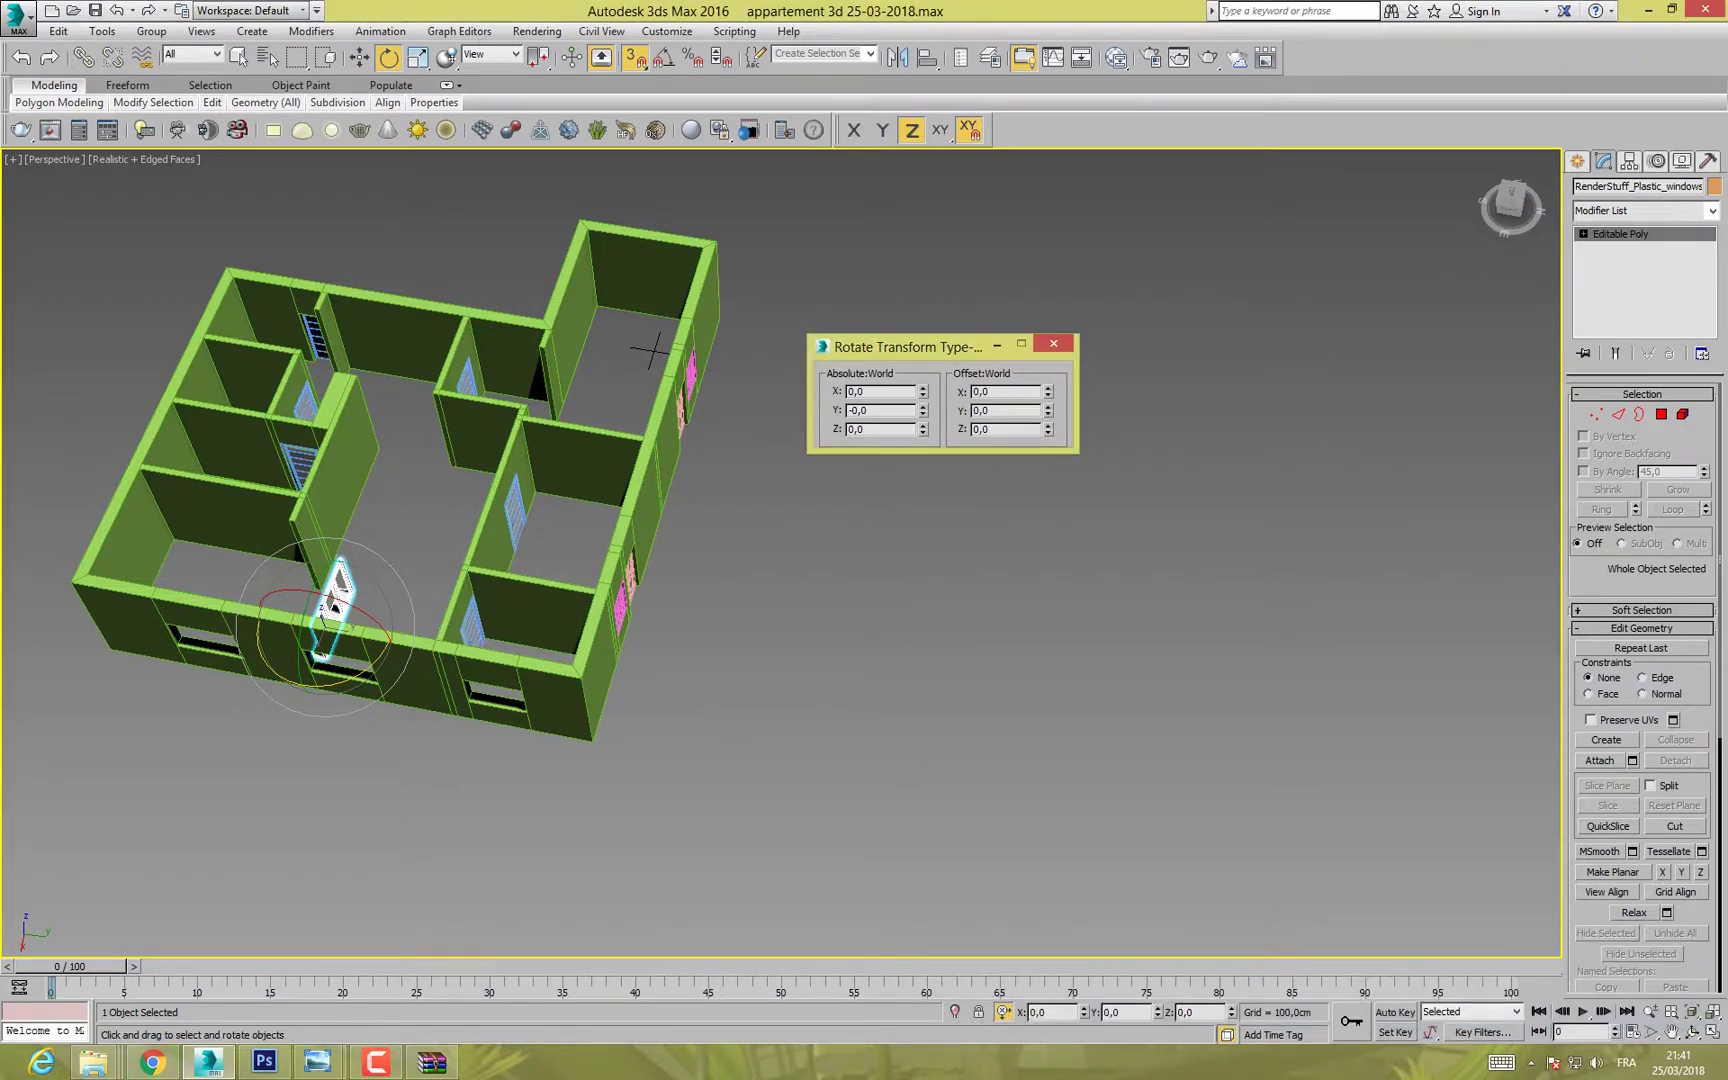
double_click(1187, 1013)
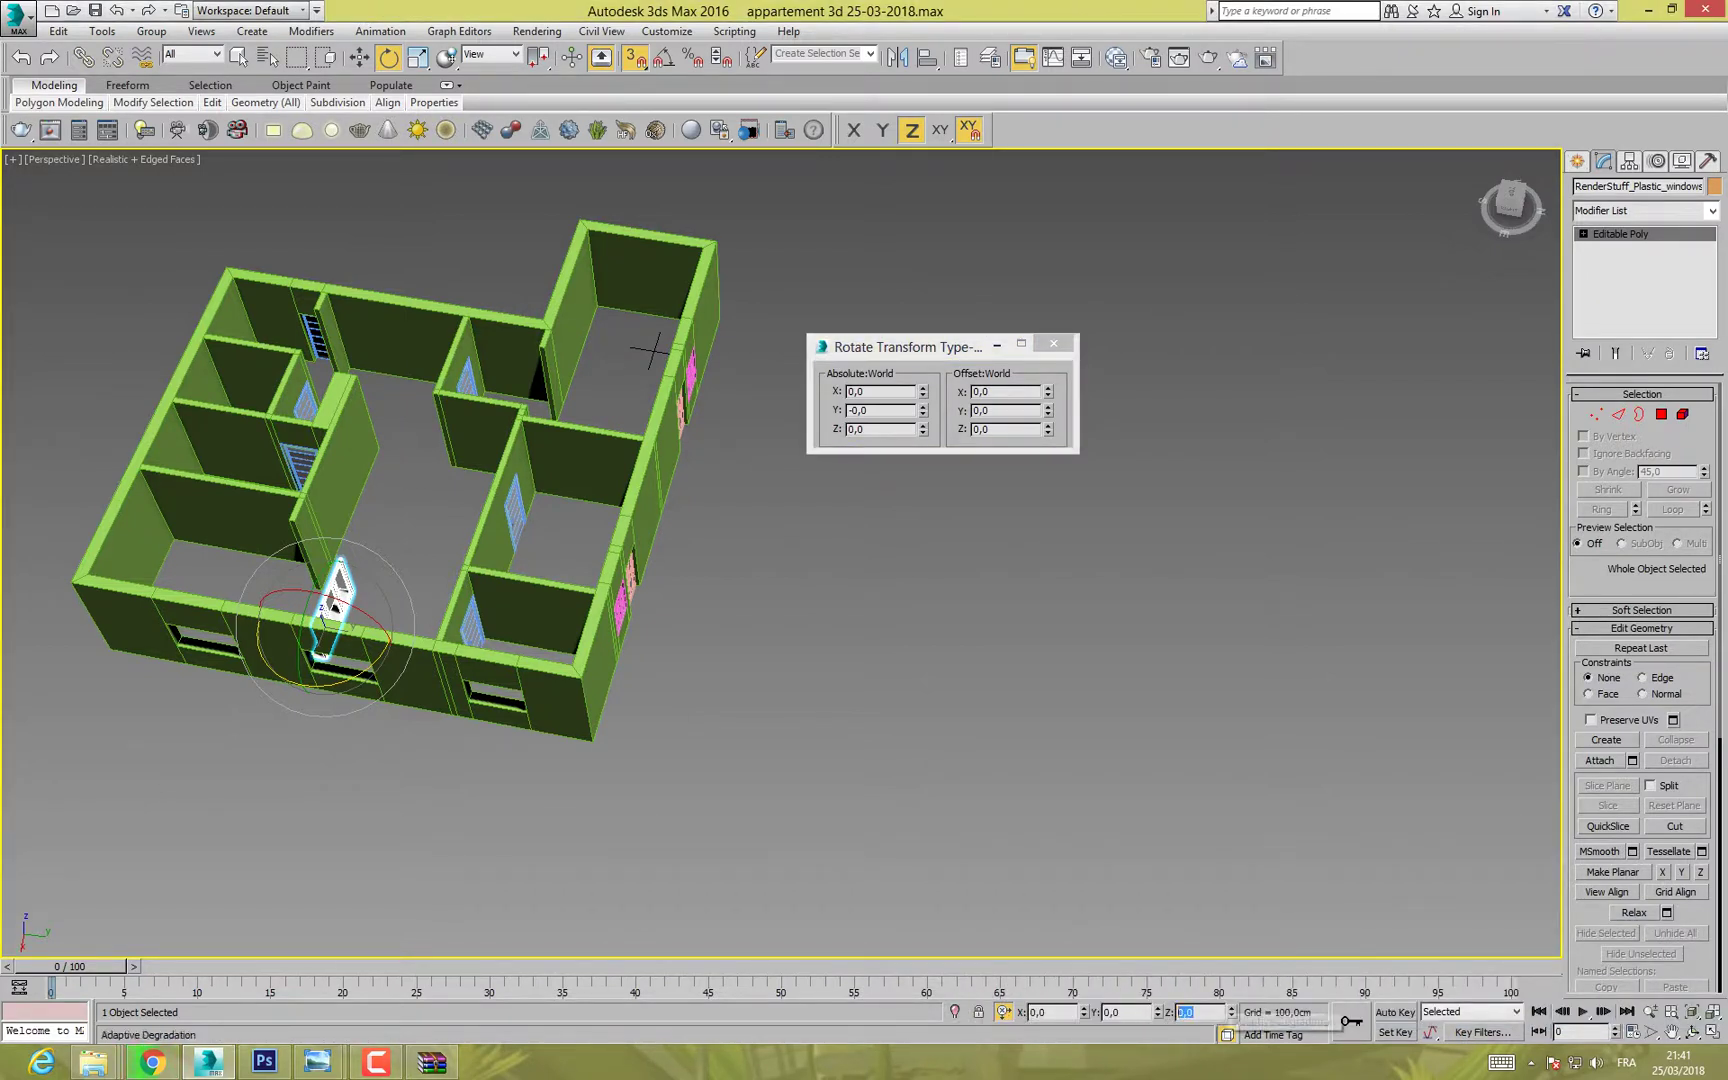
key(Return)
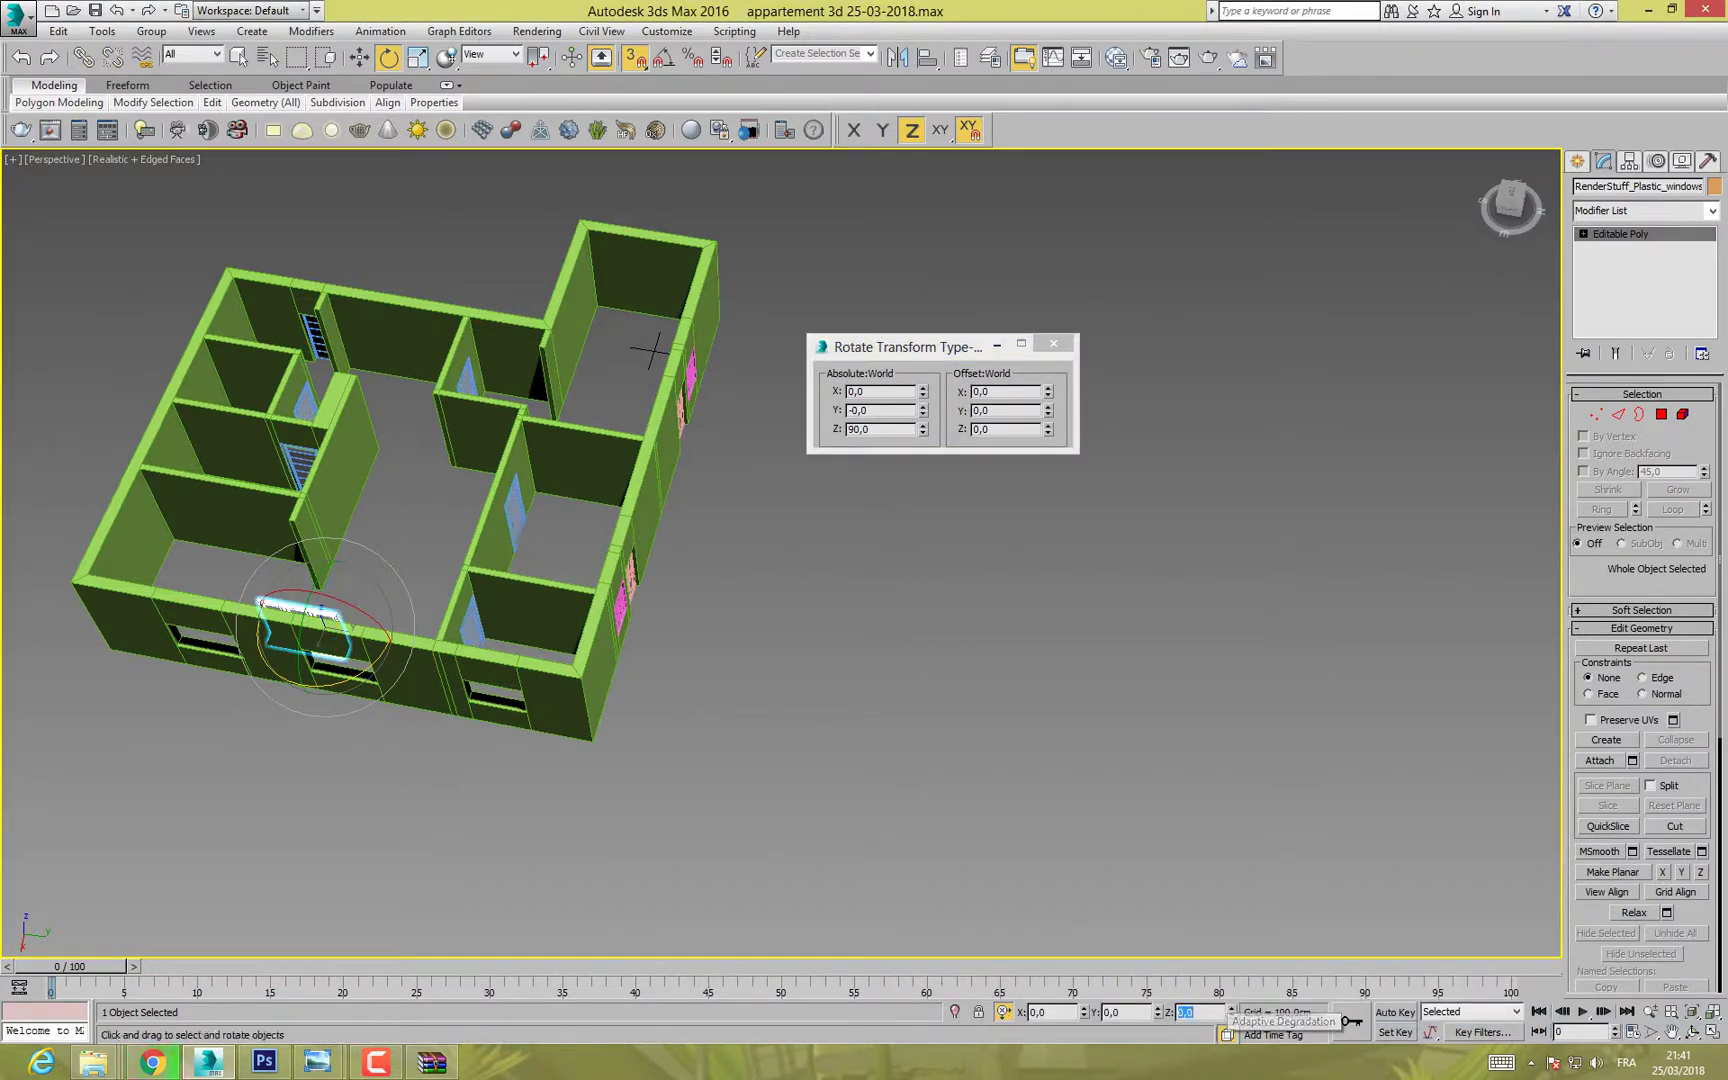
Step: Mirror the triple window across the X axis without cloning it
scroll(850, 340, up, 3)
middle_drag(652, 350, 540, 370)
middle_drag(540, 500, 720, 460)
scroll(720, 460, up, 2)
alt+middle_drag(720, 460, 832, 456)
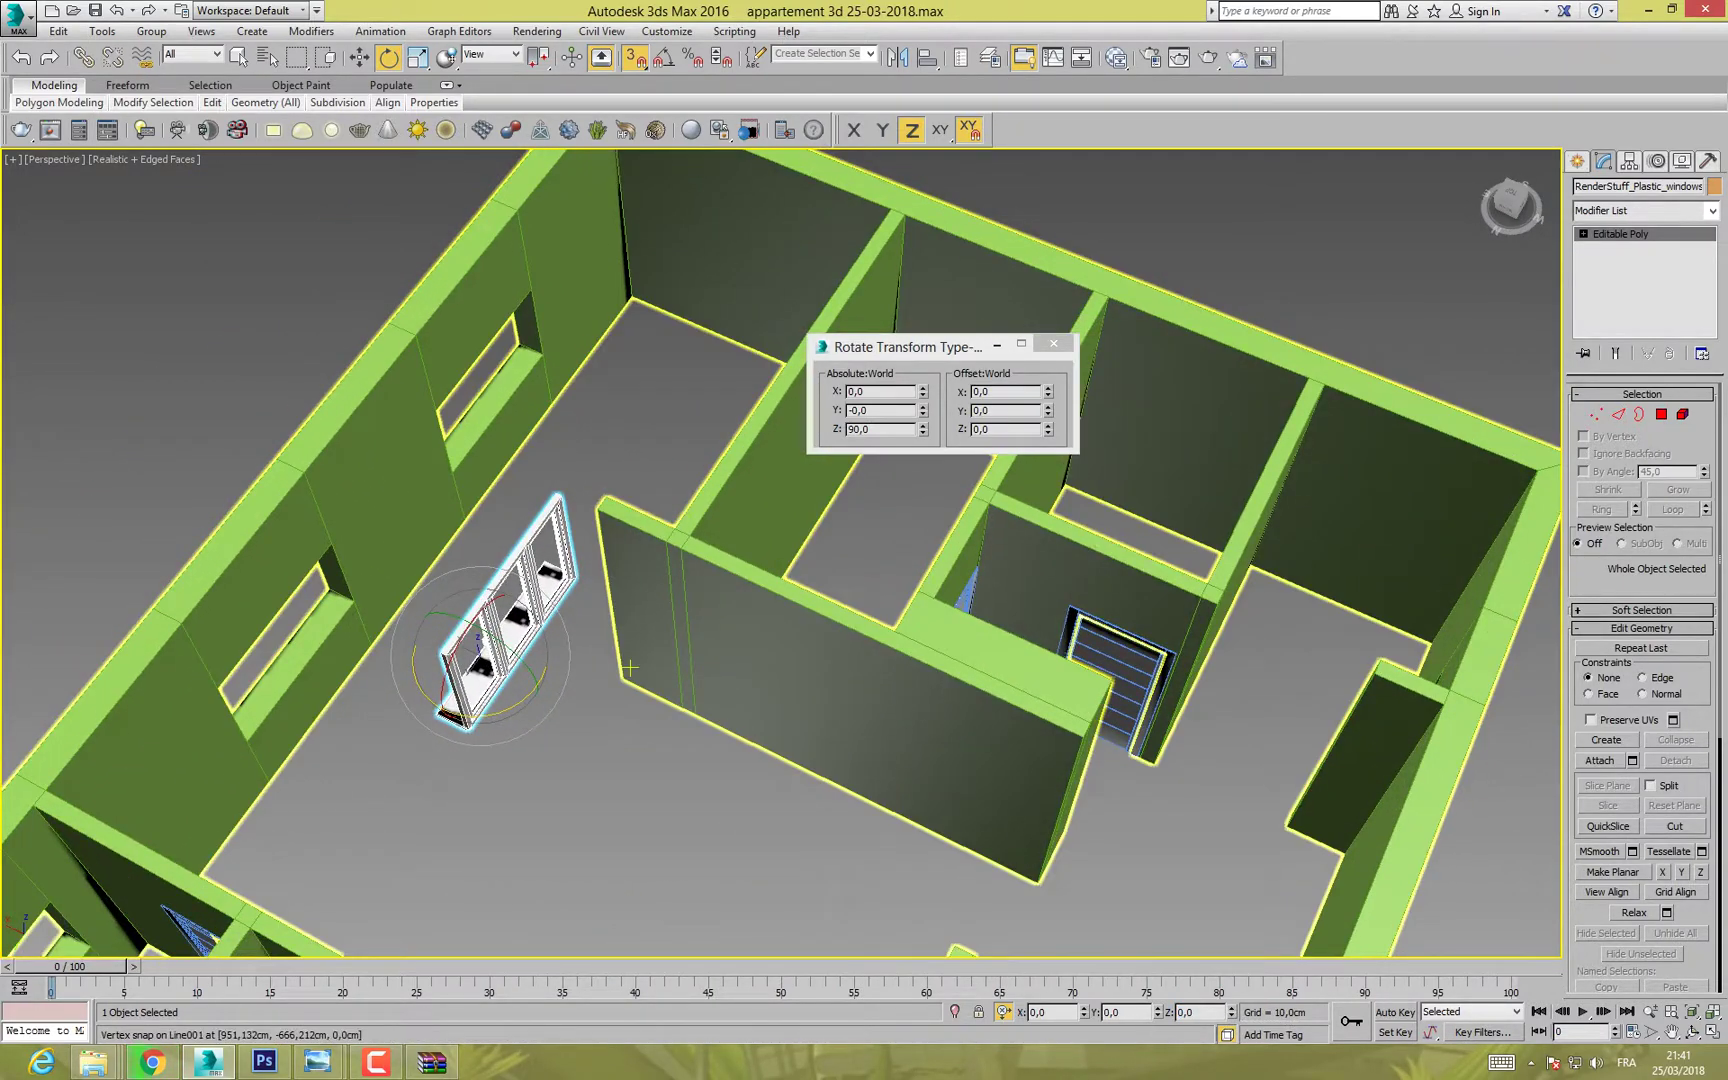
click(898, 57)
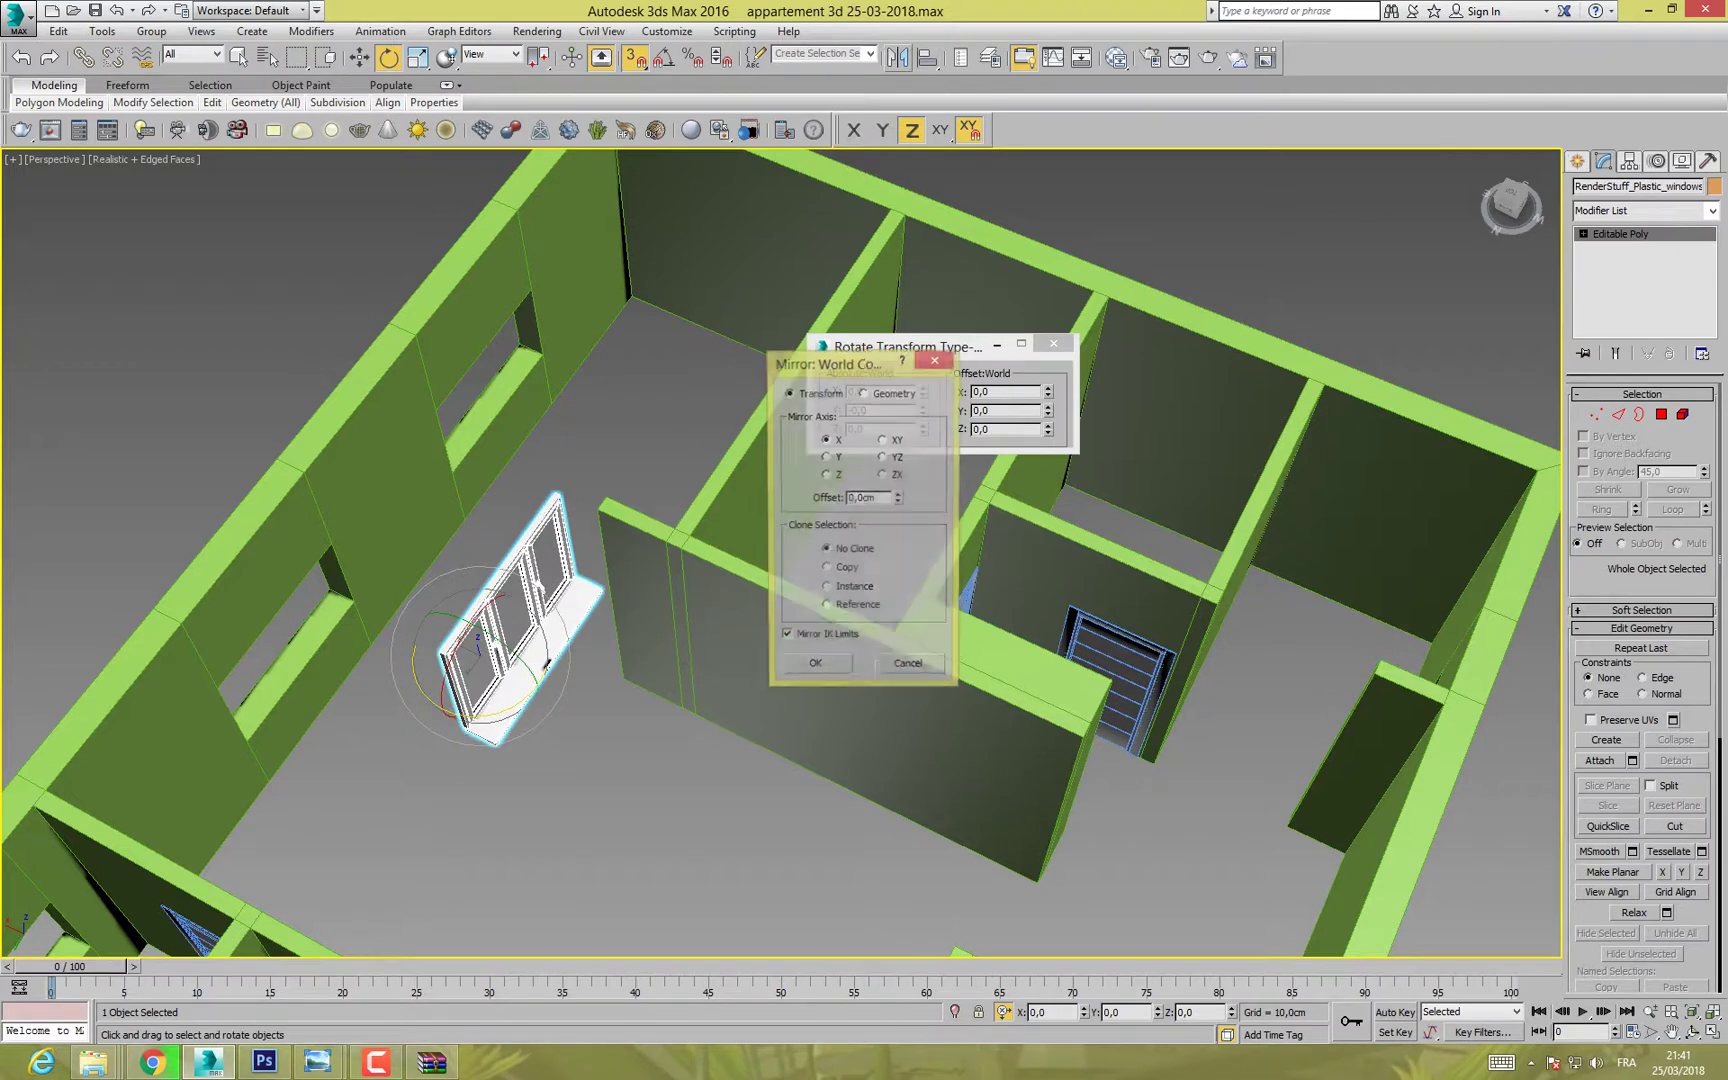
click(814, 670)
Step: Move the triple window outside the exterior wall in front of the openings, to about X 1397 cm, Y -415 cm
alt+middle_drag(790, 650, 640, 650)
click(359, 57)
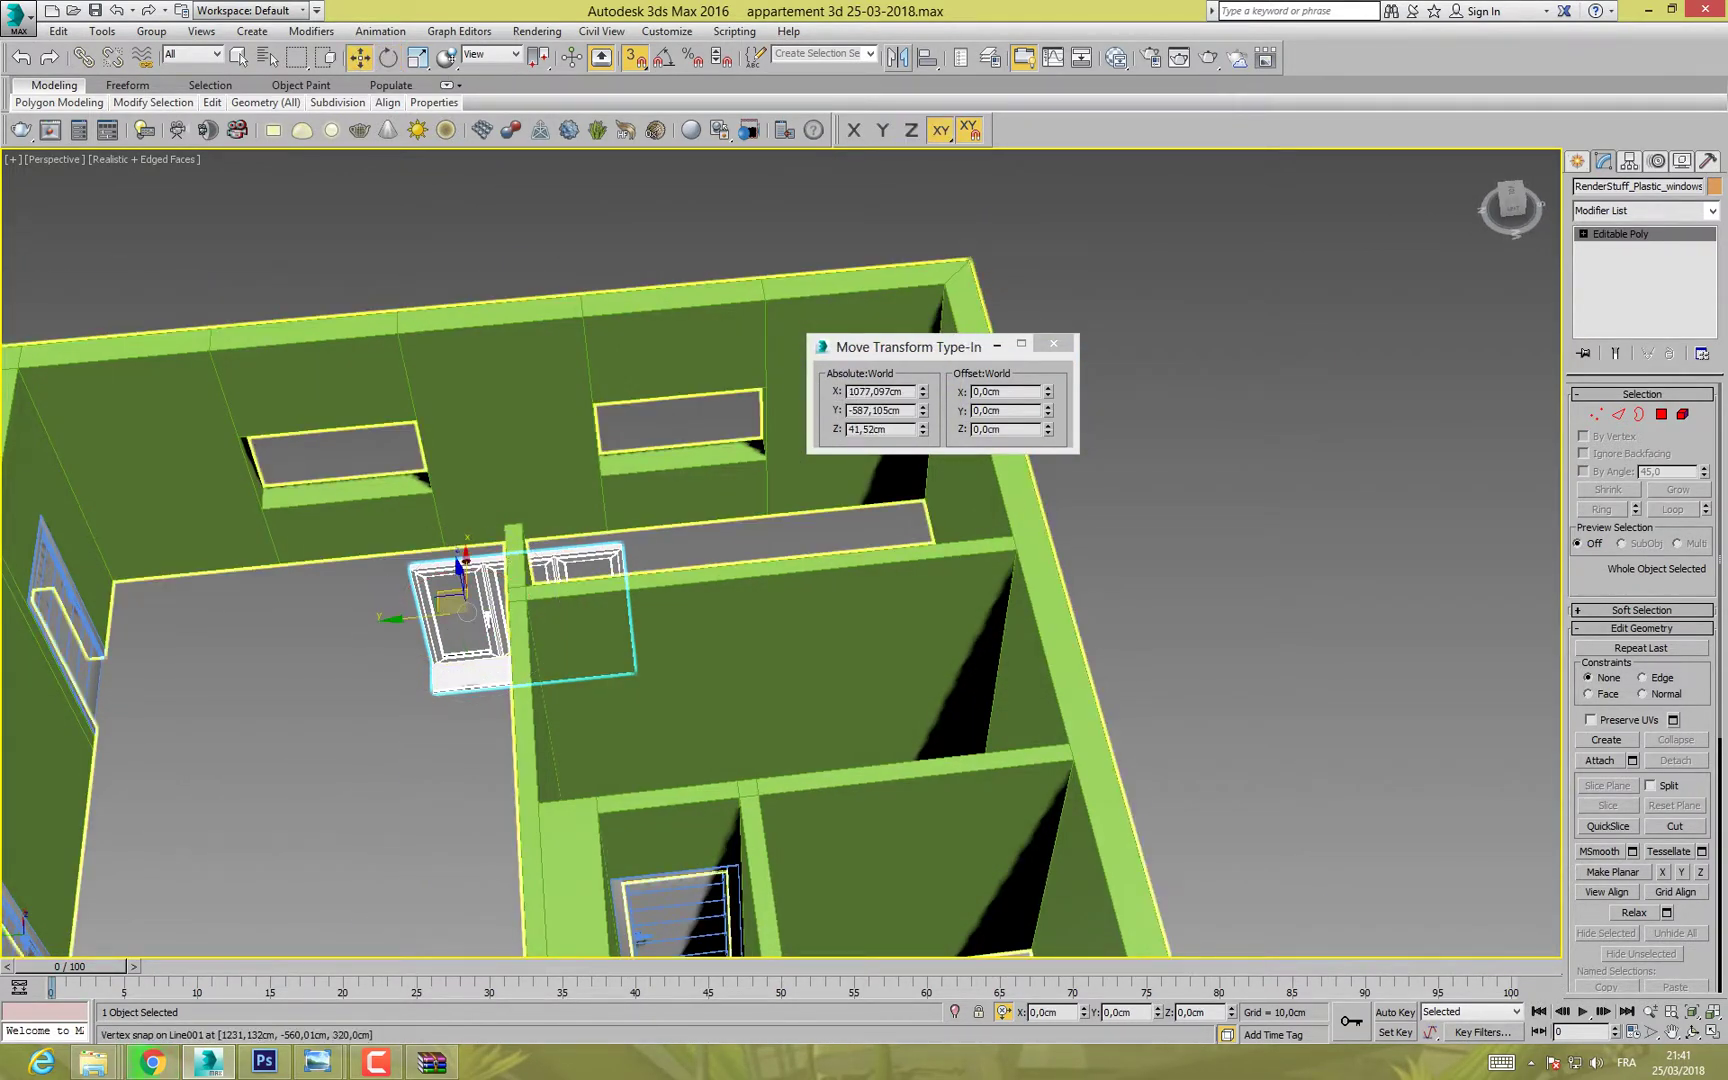
middle_drag(487, 618, 573, 557)
drag(537, 541, 362, 328)
alt+middle_drag(362, 328, 785, 215)
Step: Enable Affect Pivot Only and move the triple window's pivot down near the frame's lower corner on the windowsill side
click(1630, 161)
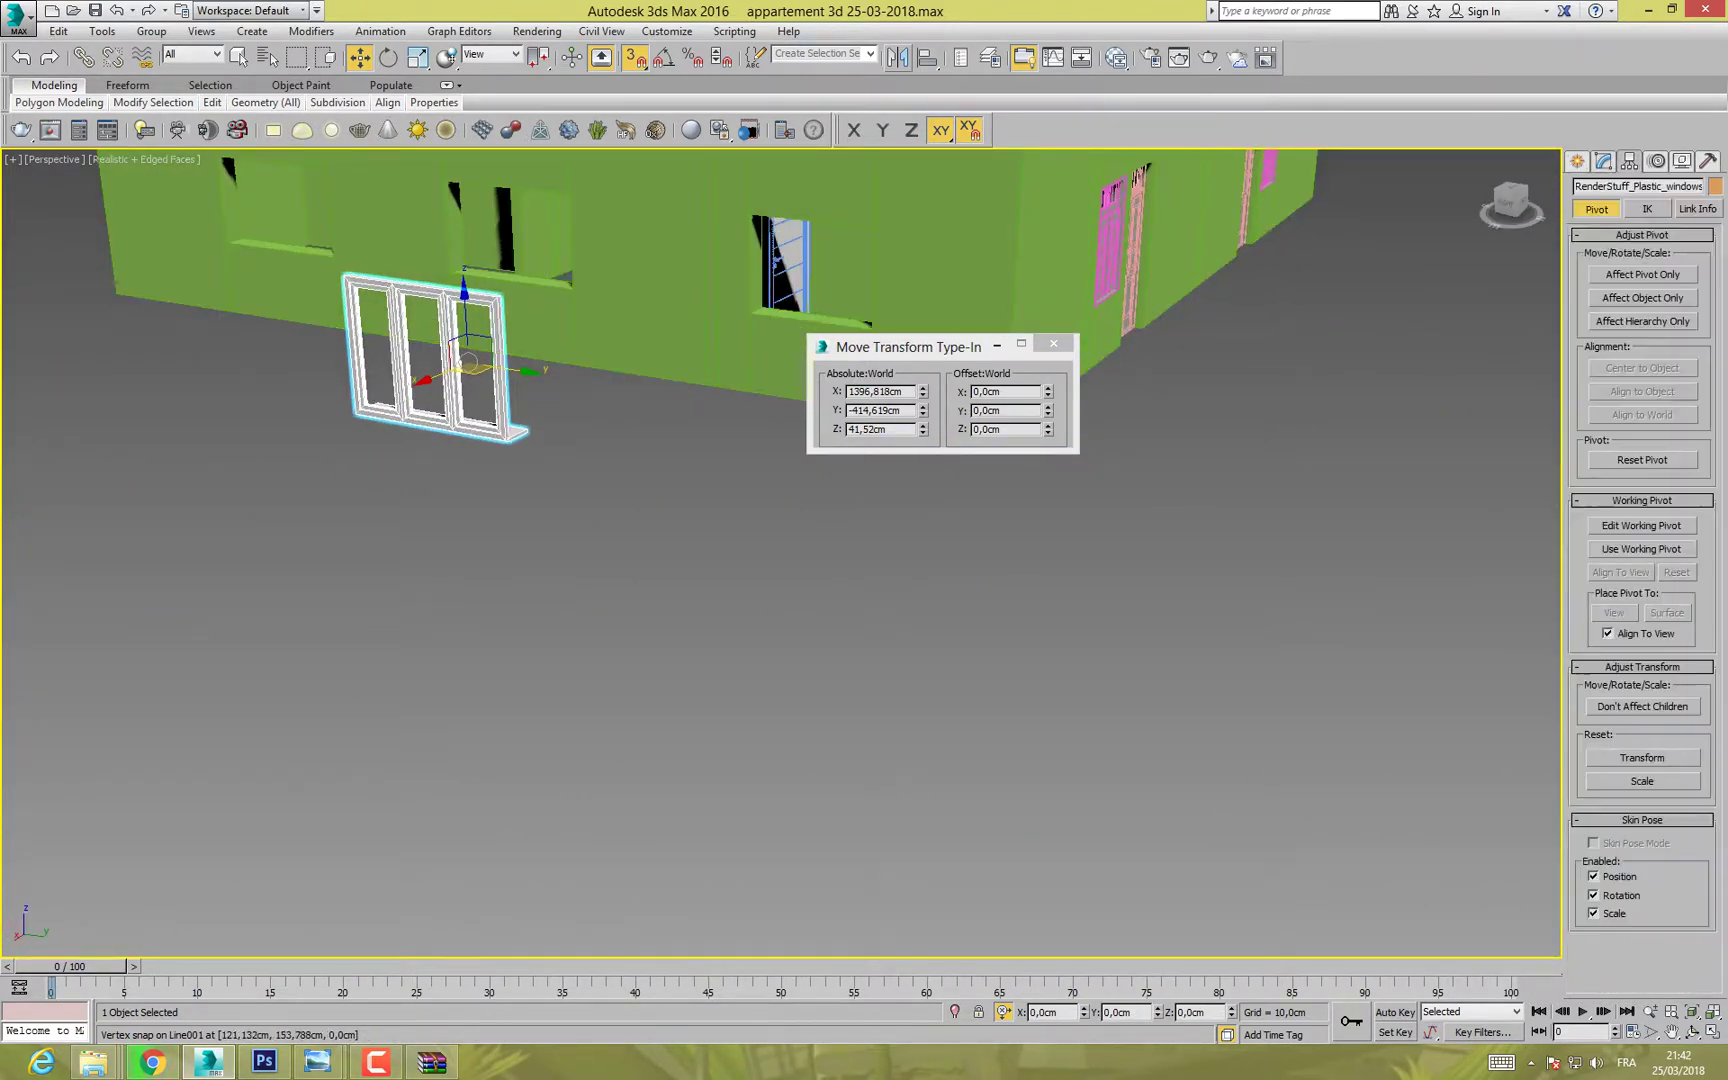
click(1643, 274)
scroll(462, 360, up, 5)
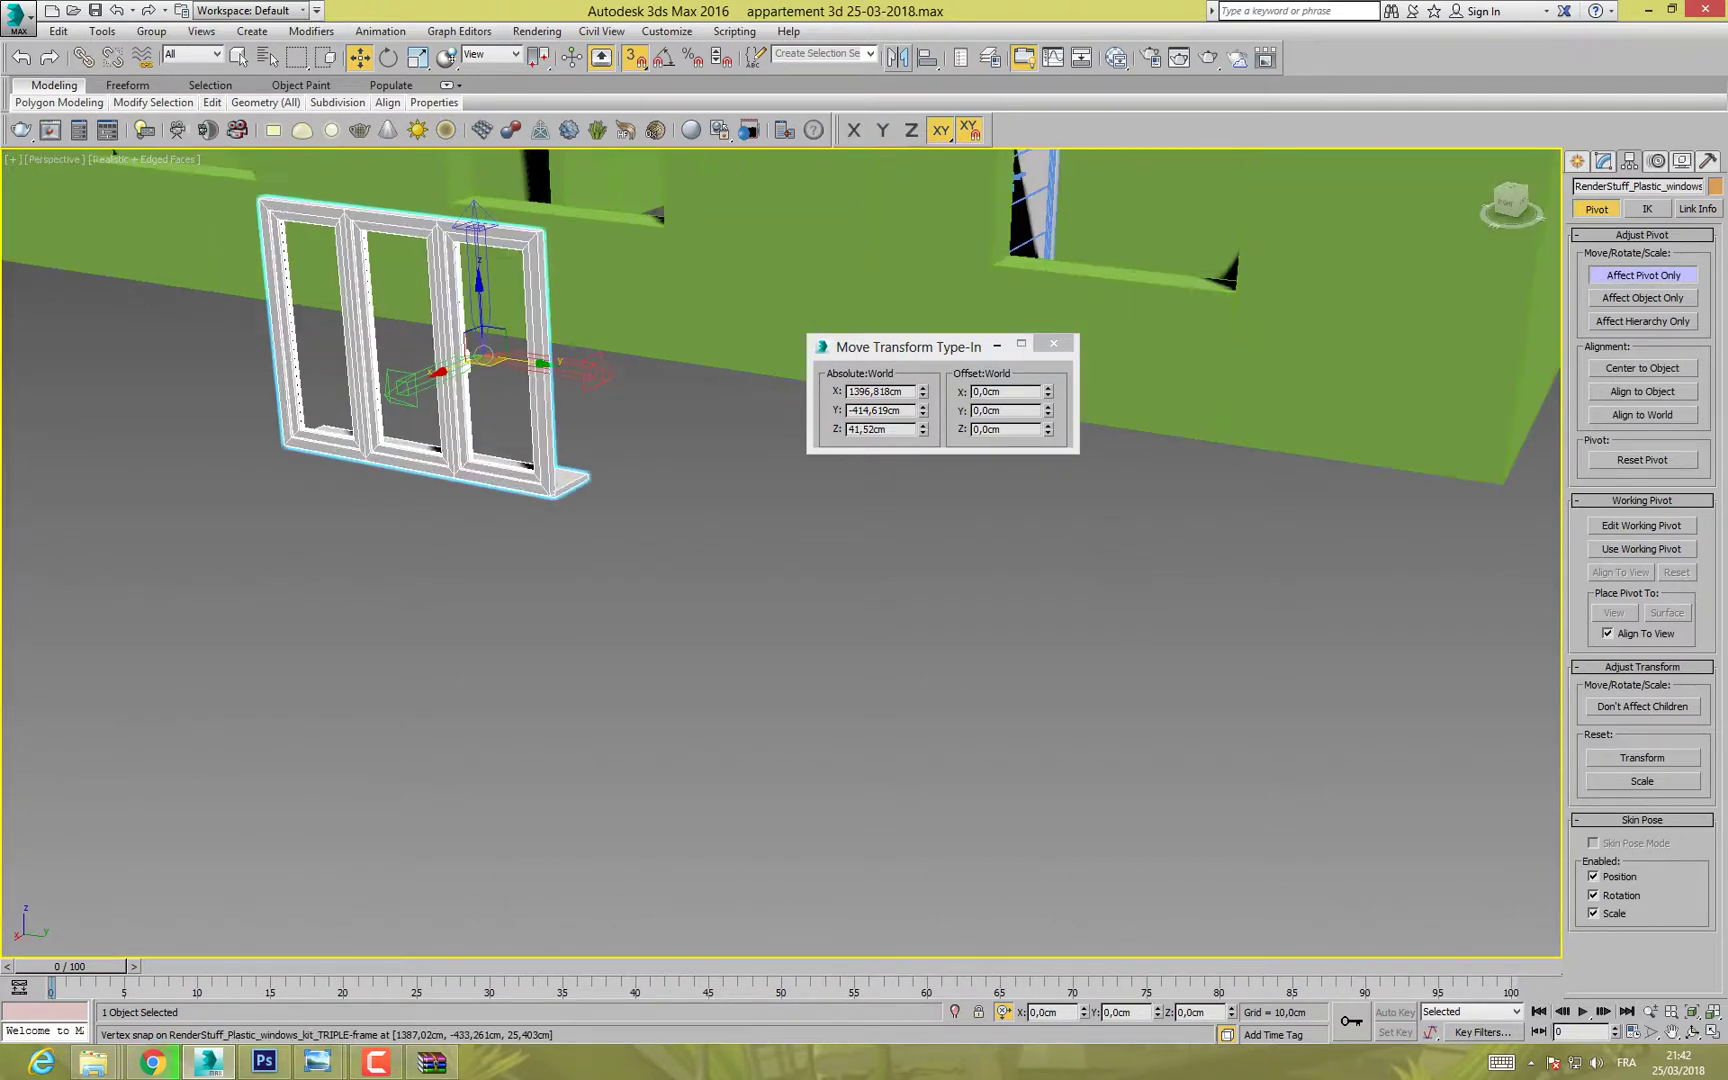
drag(581, 387, 571, 385)
drag(612, 302, 598, 554)
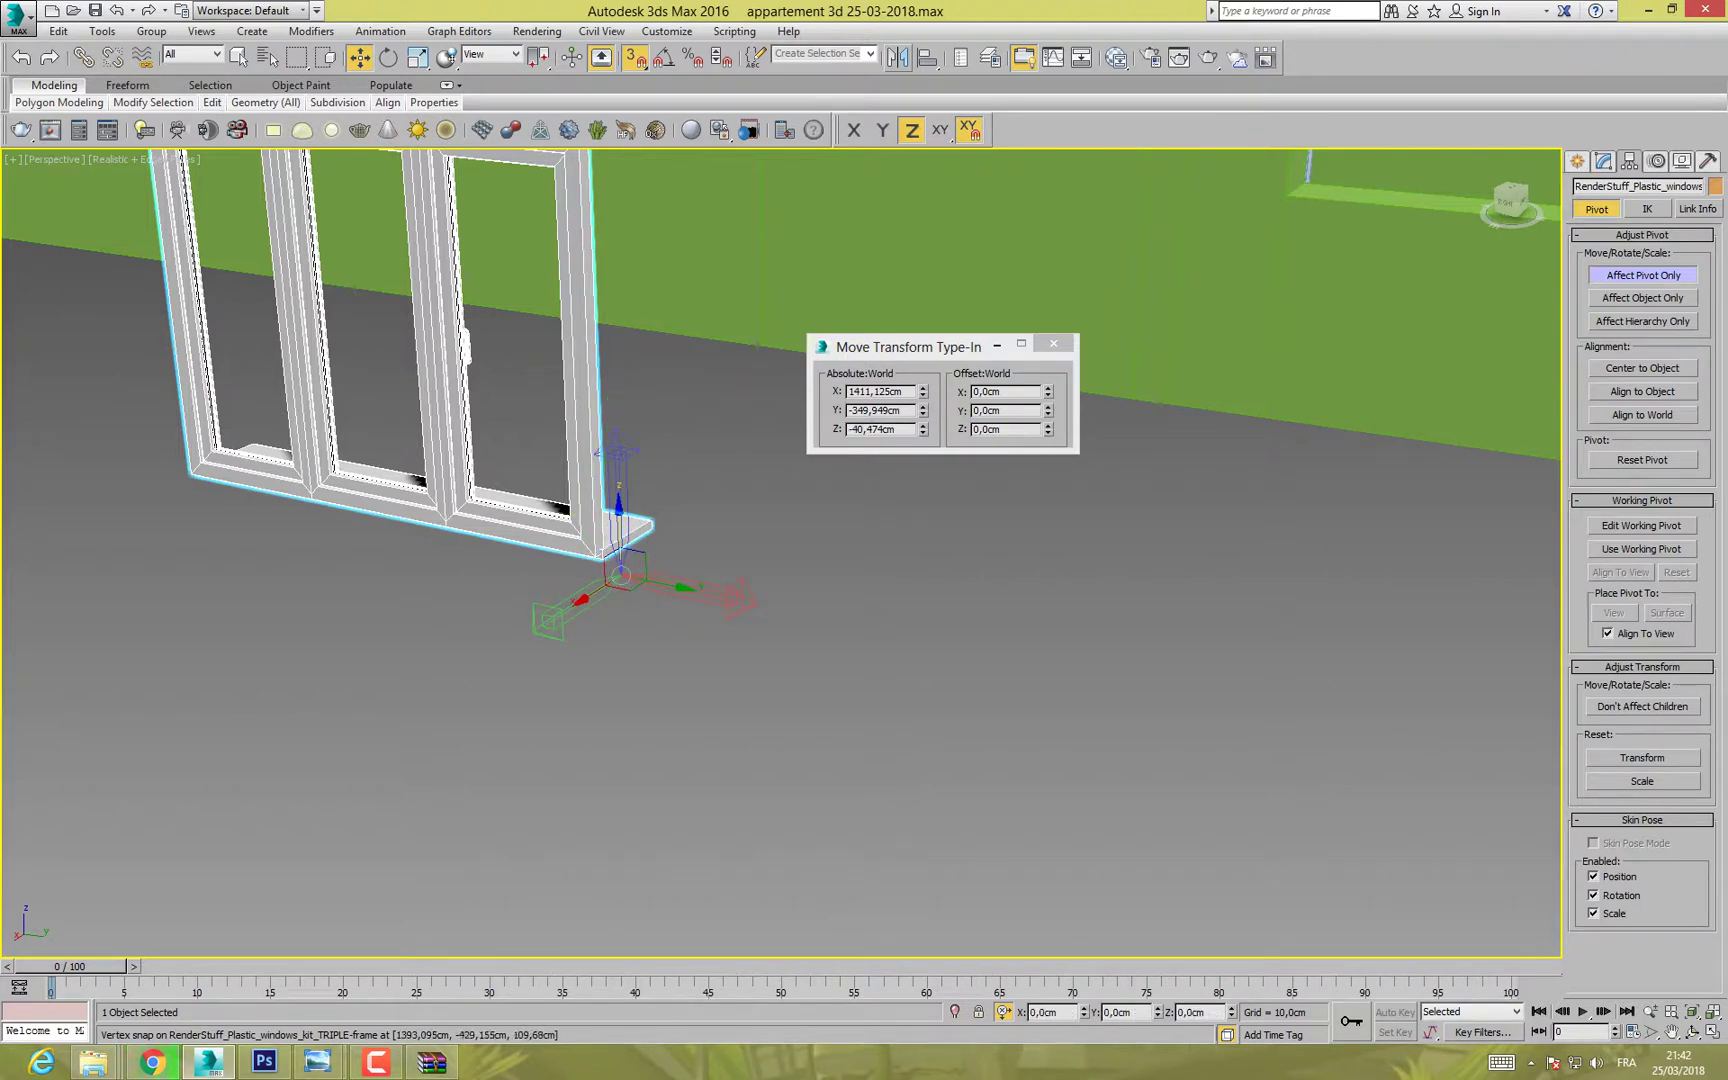
drag(602, 560, 598, 556)
Step: Snap the pivot to the vertex at the window frame's lower corner beside the sill, and leave pivot editing
alt+middle_drag(598, 556, 526, 570)
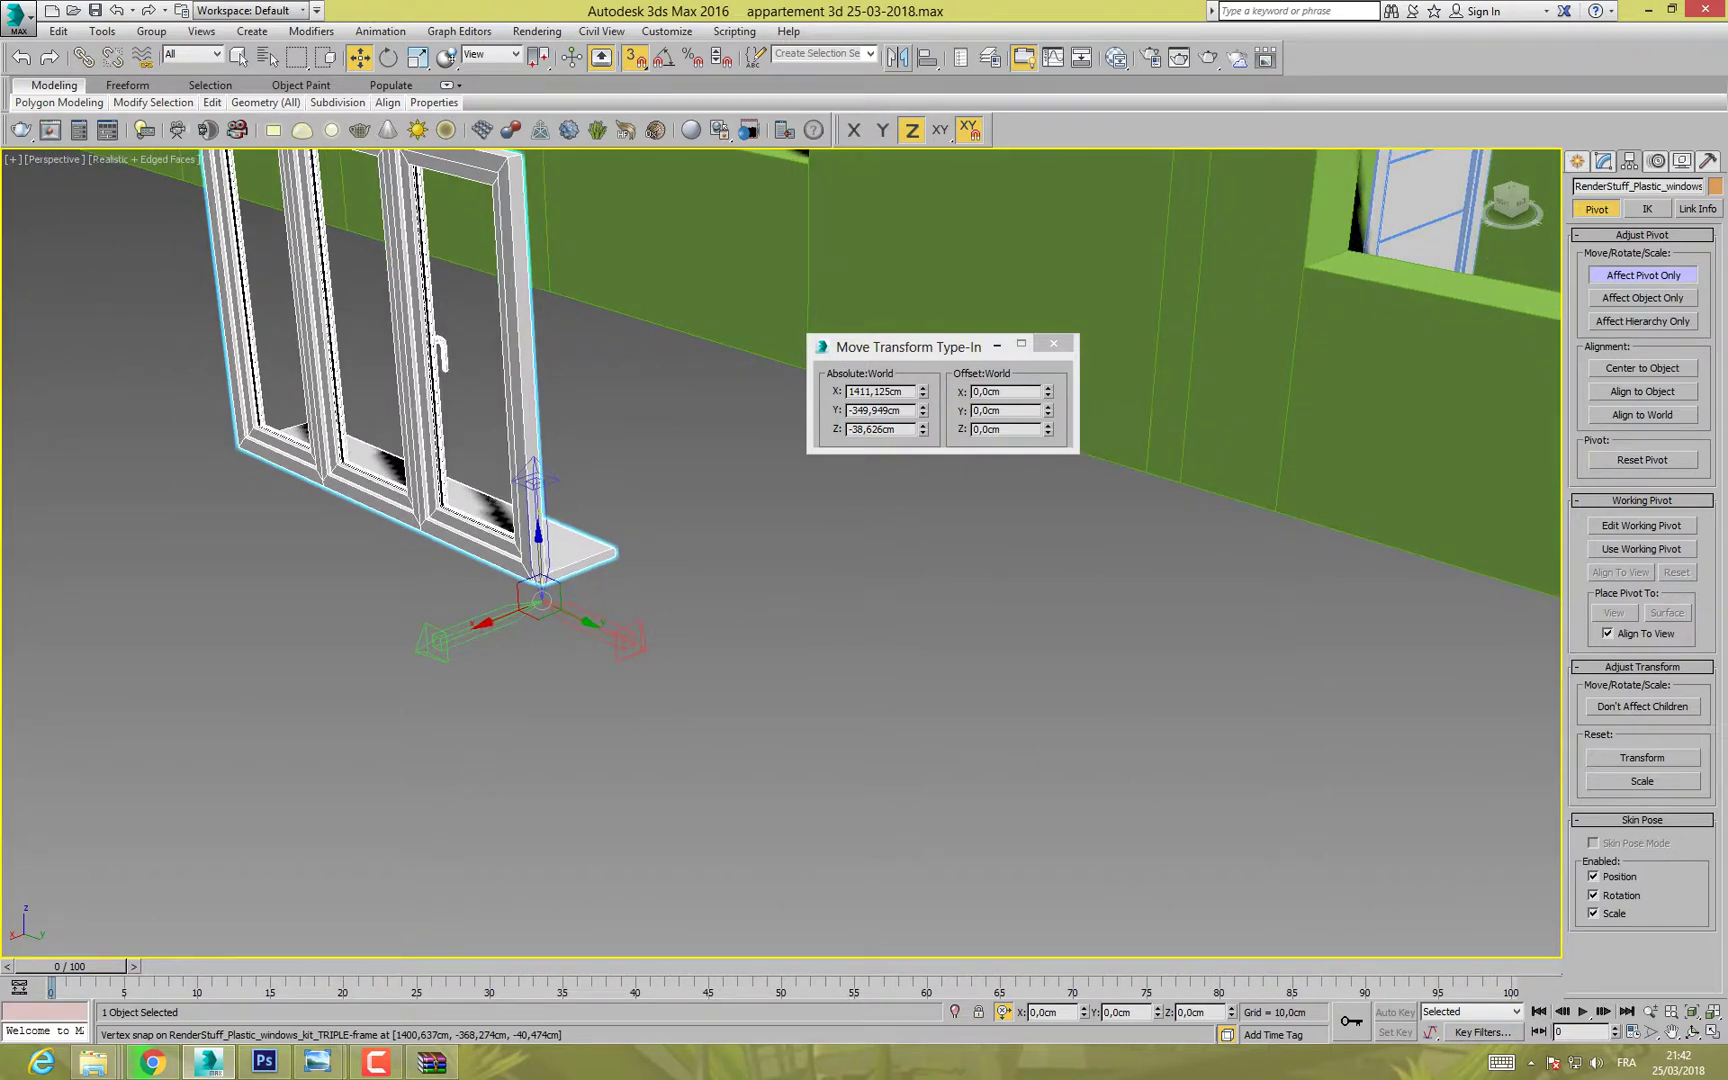
scroll(540, 597, up, 2)
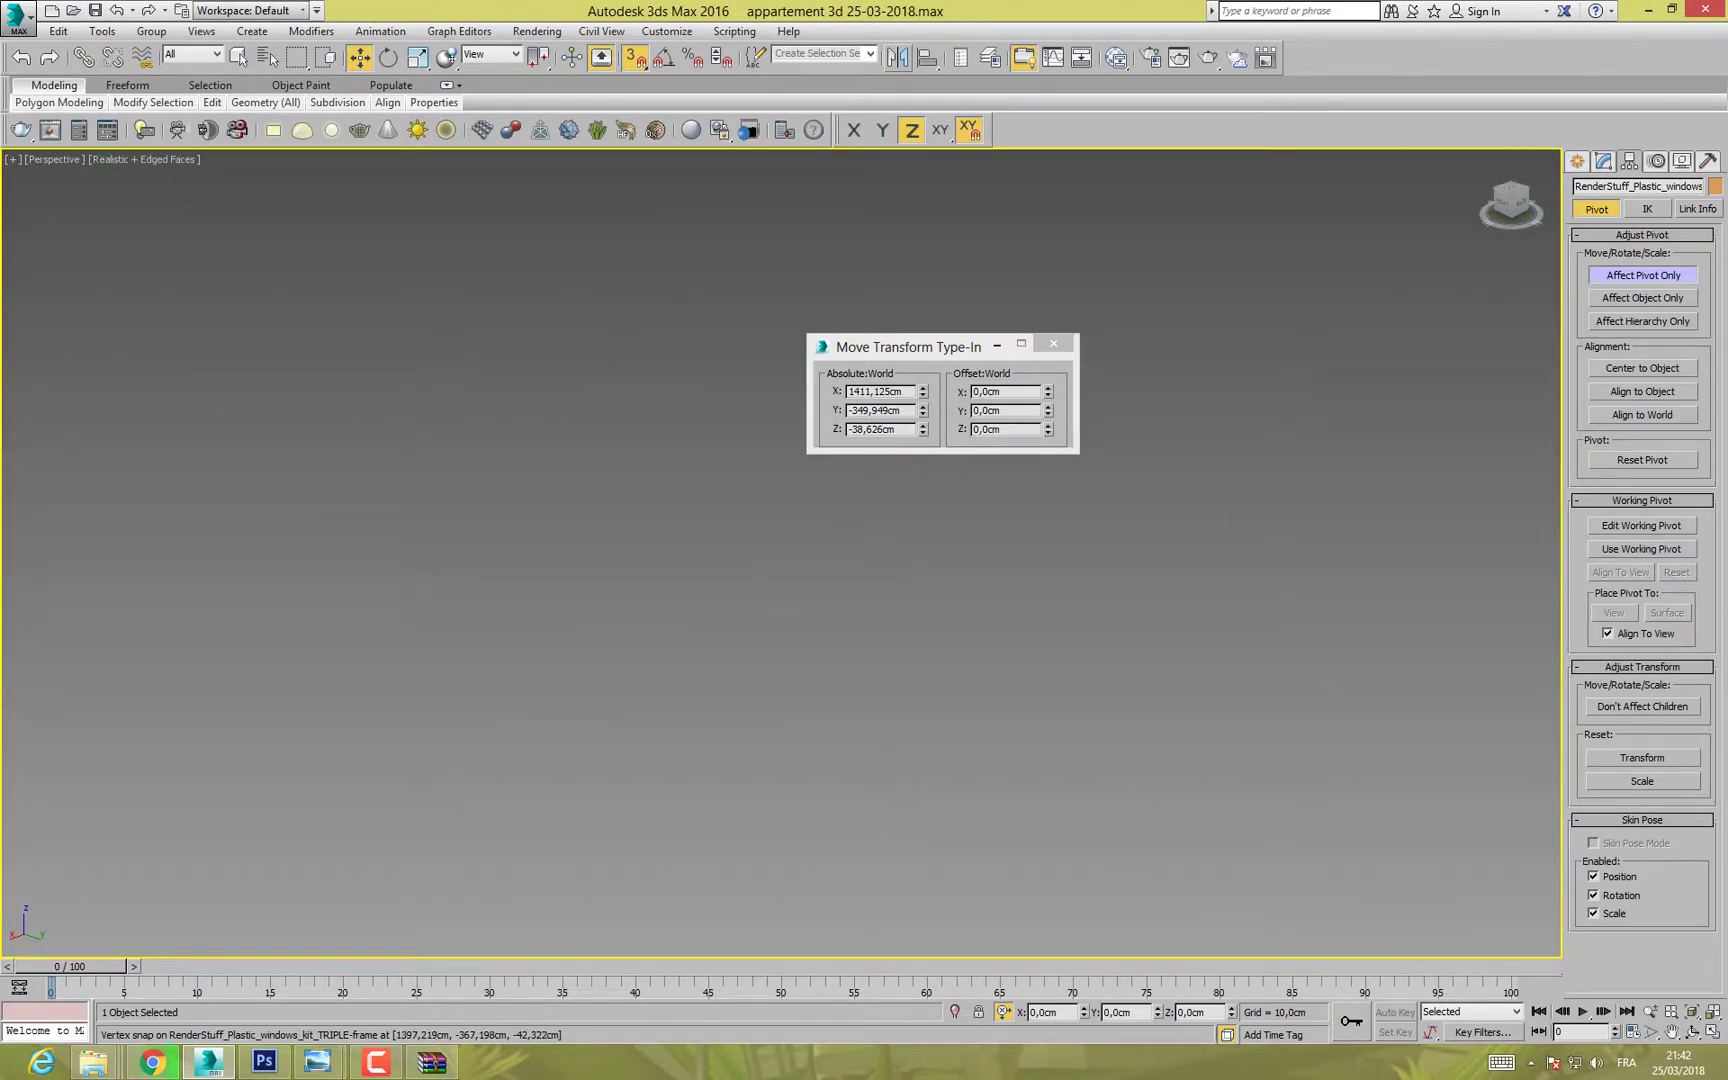
scroll(537, 655, down, 3)
scroll(537, 655, up, 2)
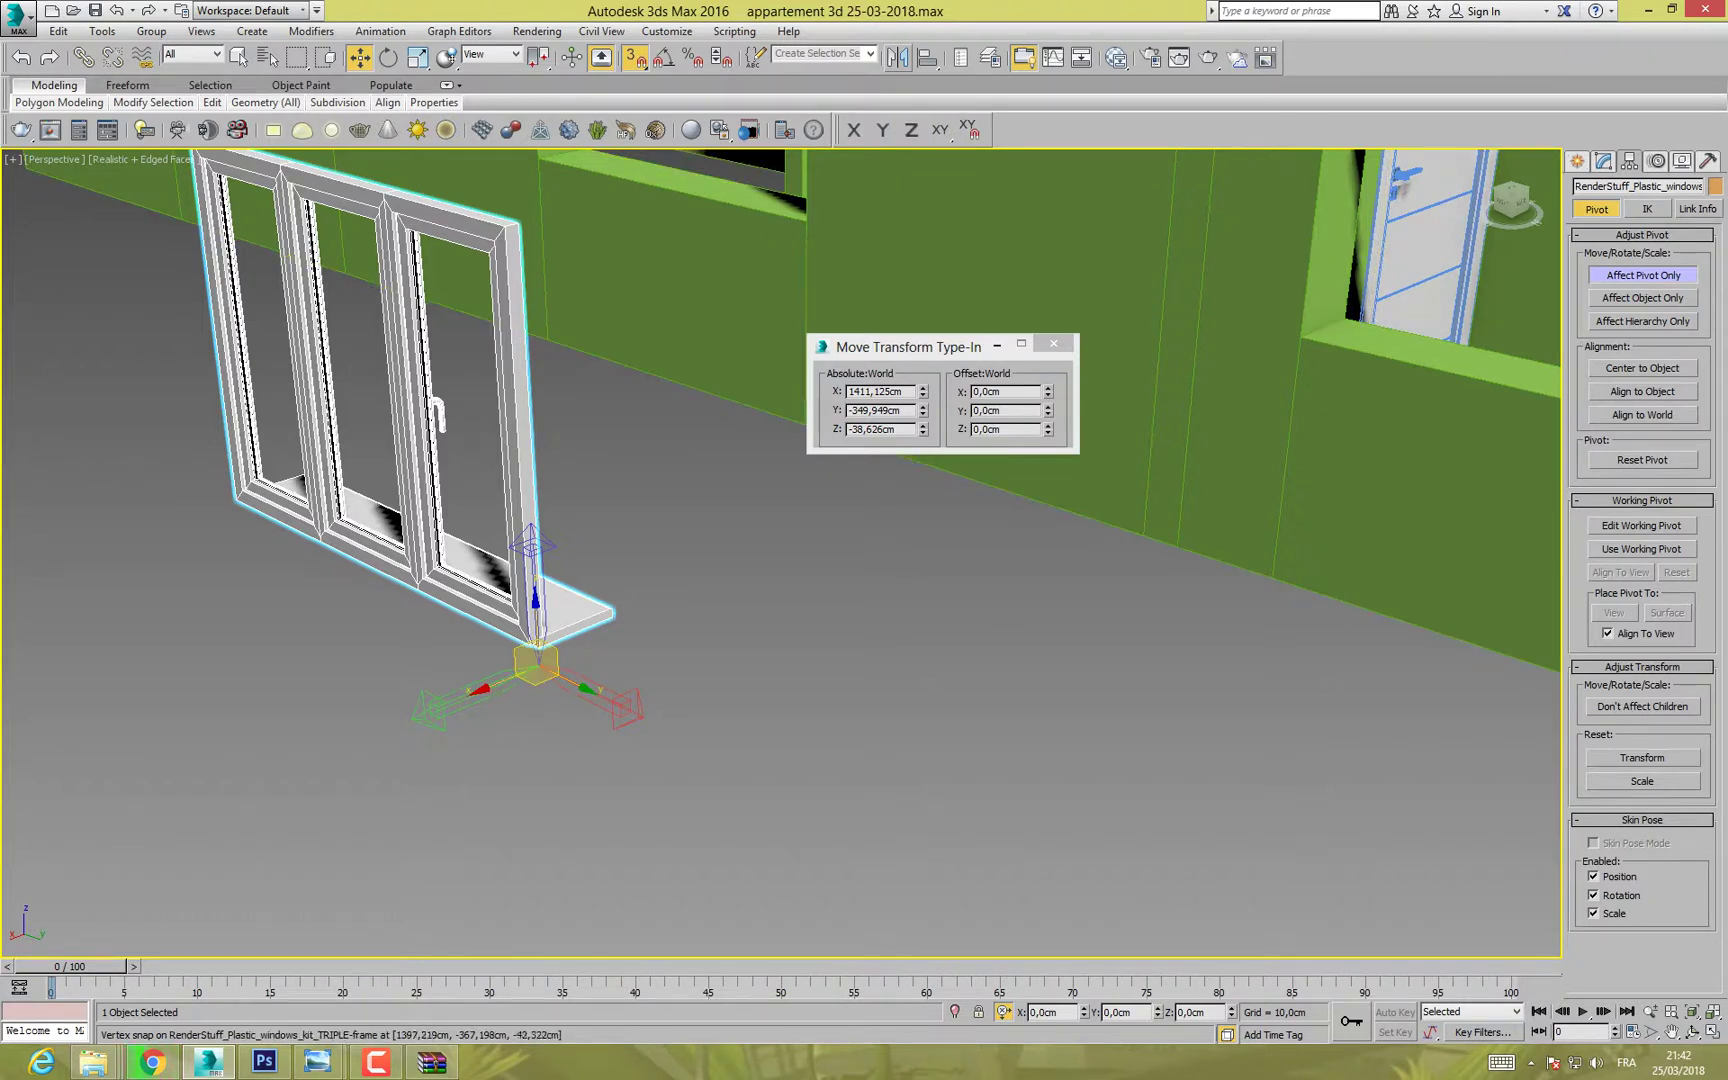
drag(536, 662, 528, 641)
scroll(500, 669, up, 3)
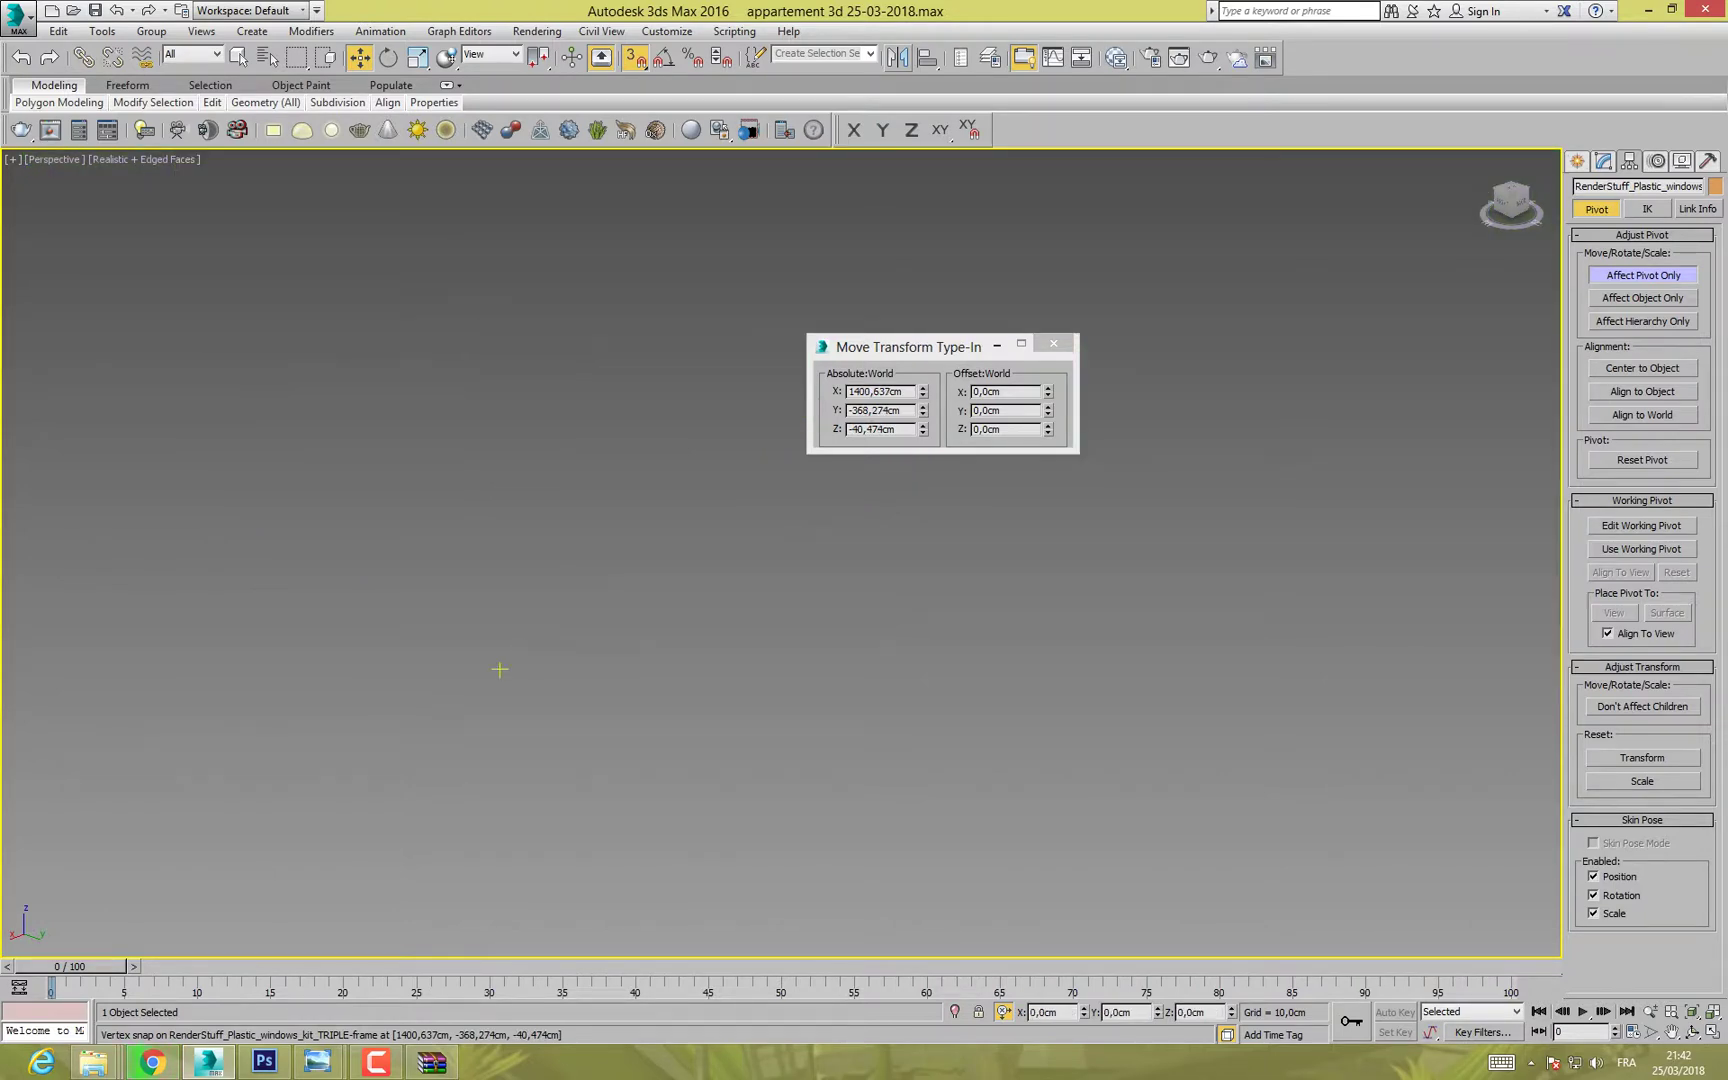
scroll(500, 669, down, 3)
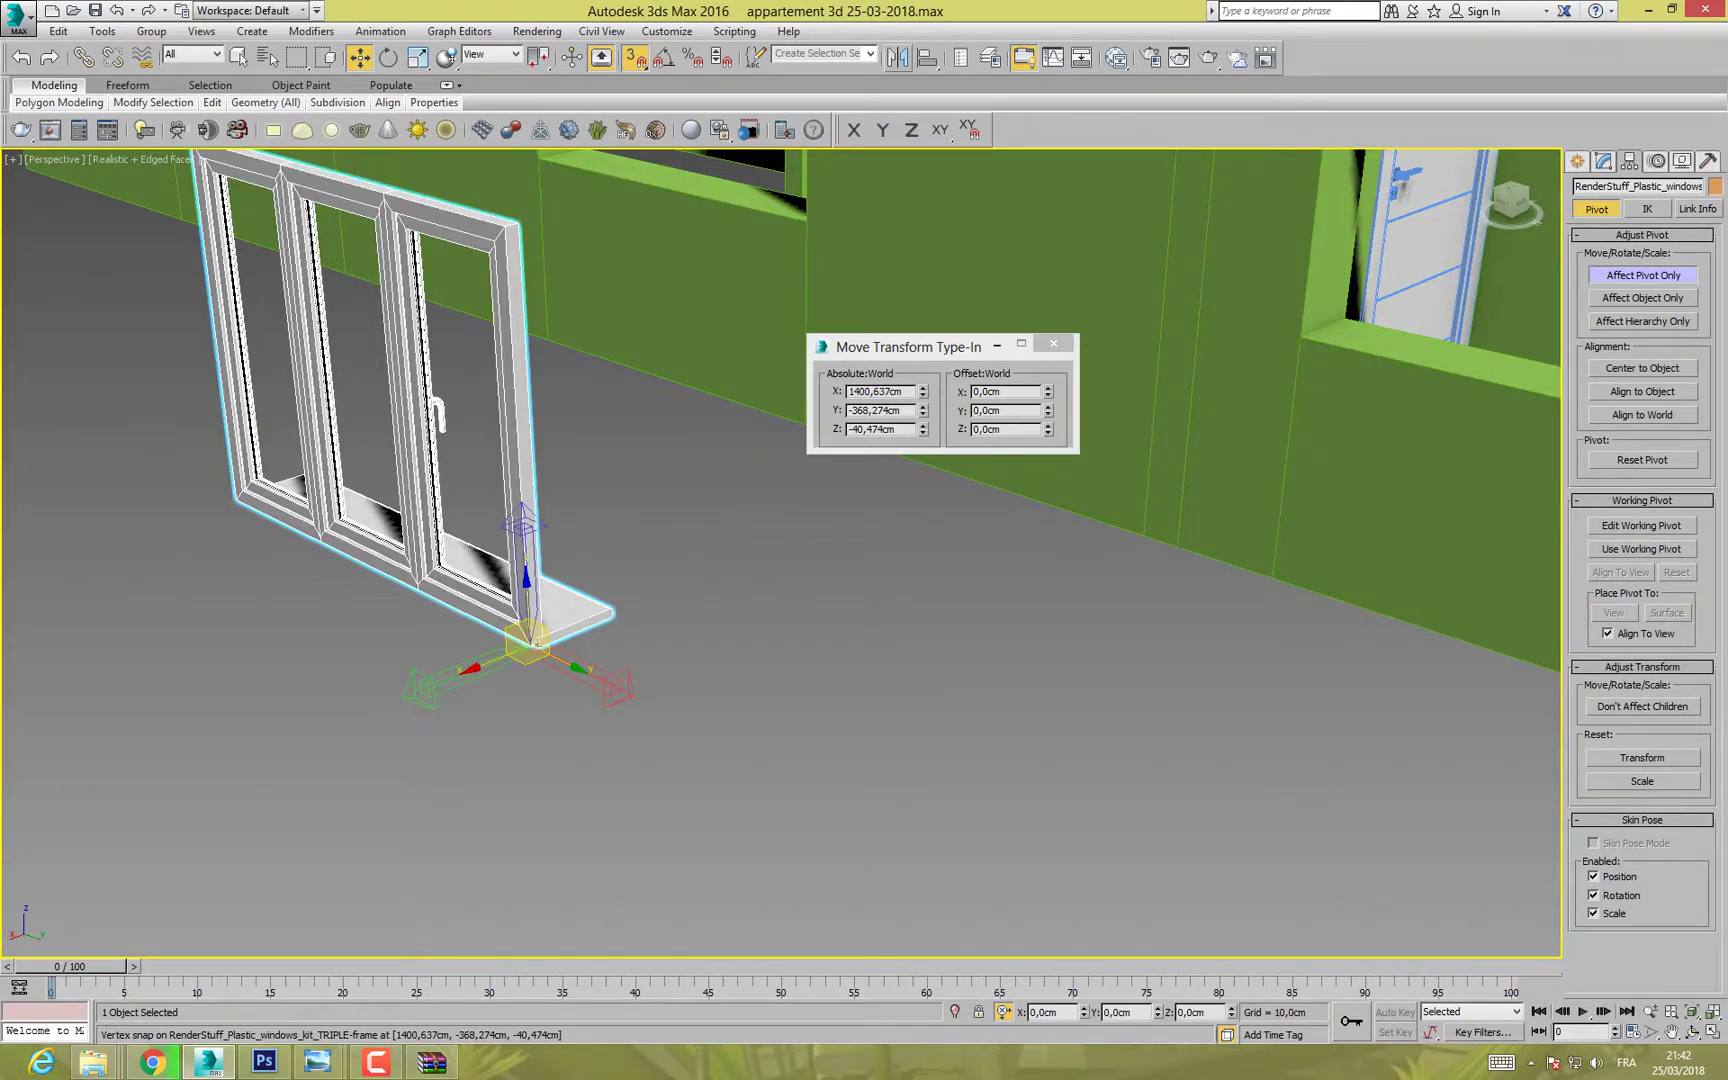
scroll(752, 548, down, 6)
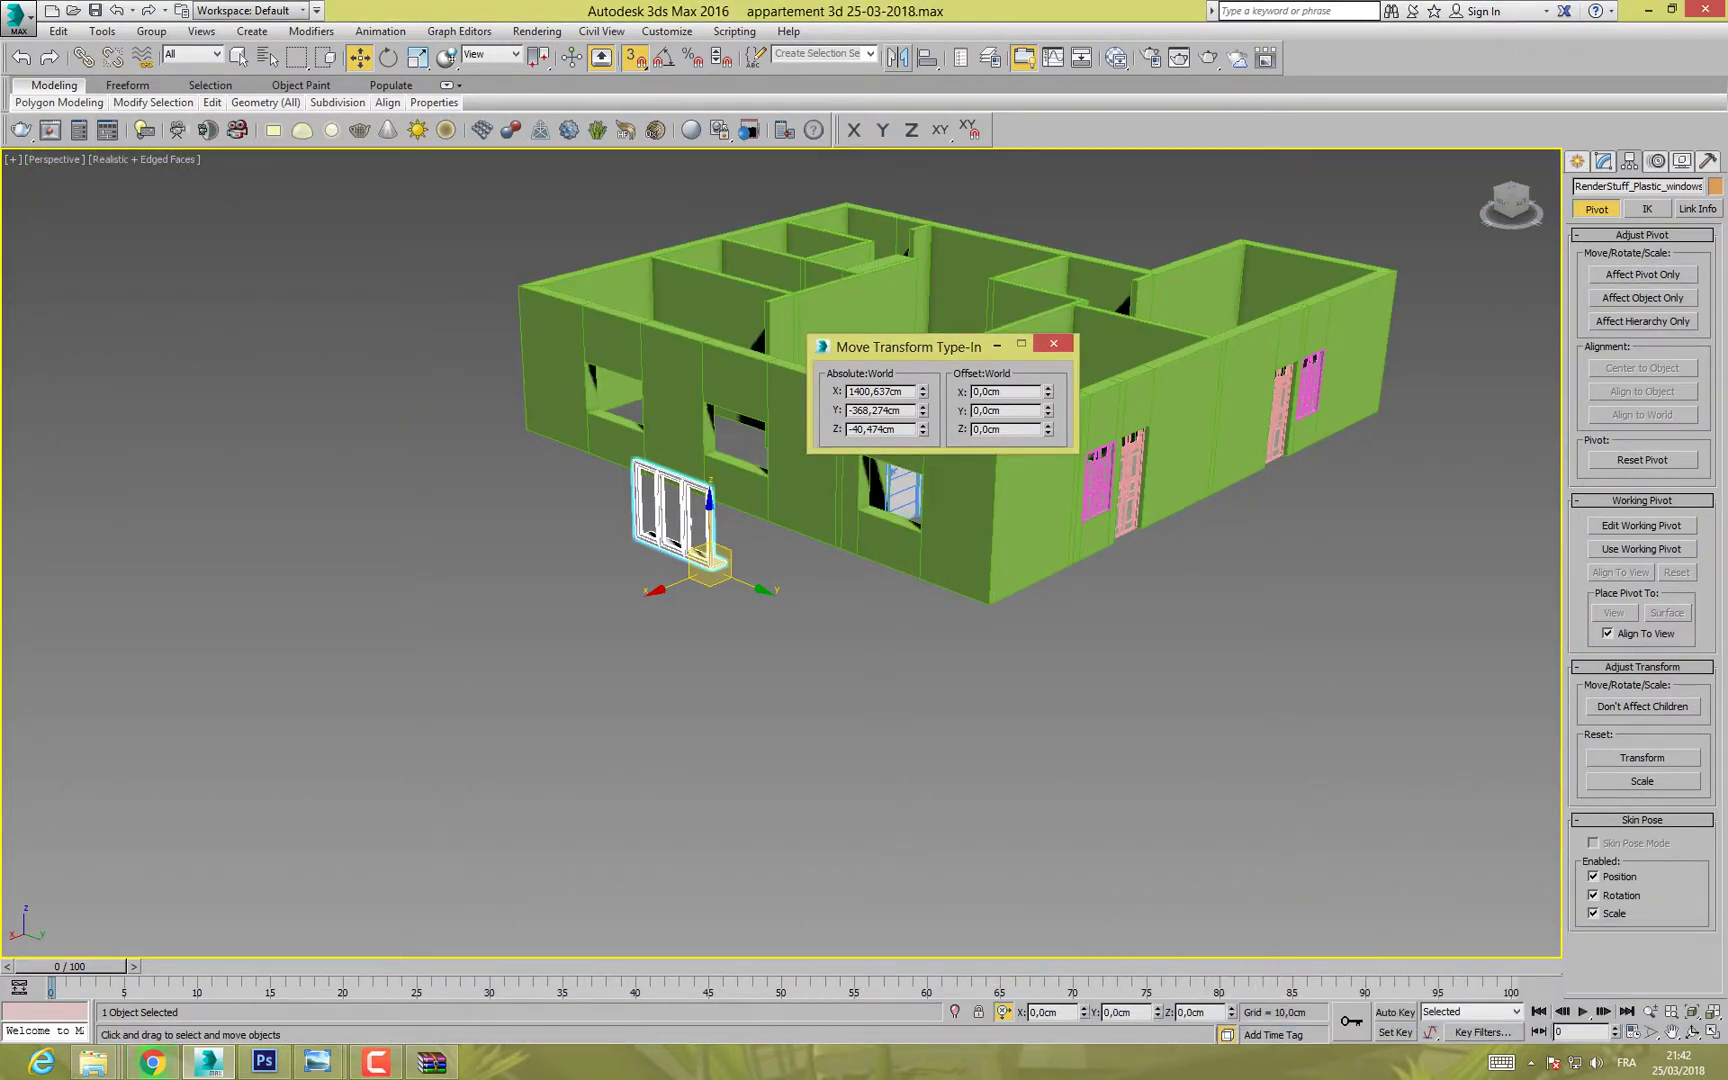
scroll(711, 508, up, 6)
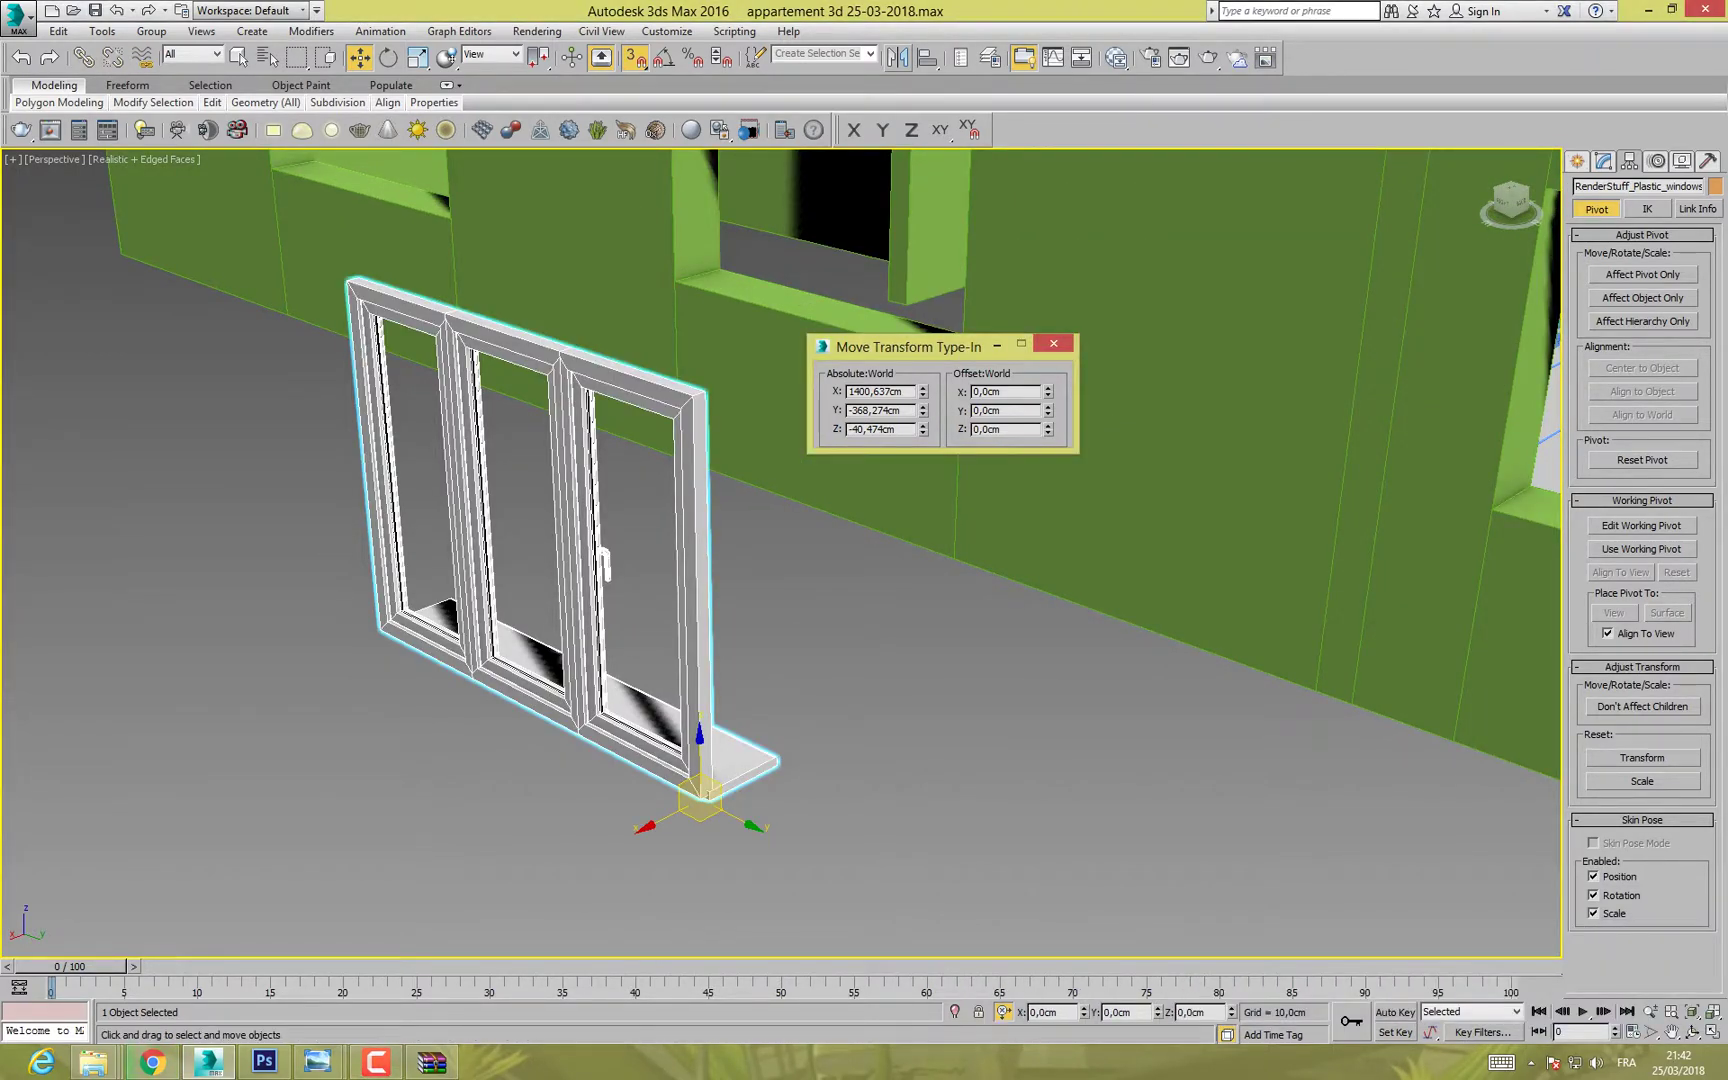
click(708, 797)
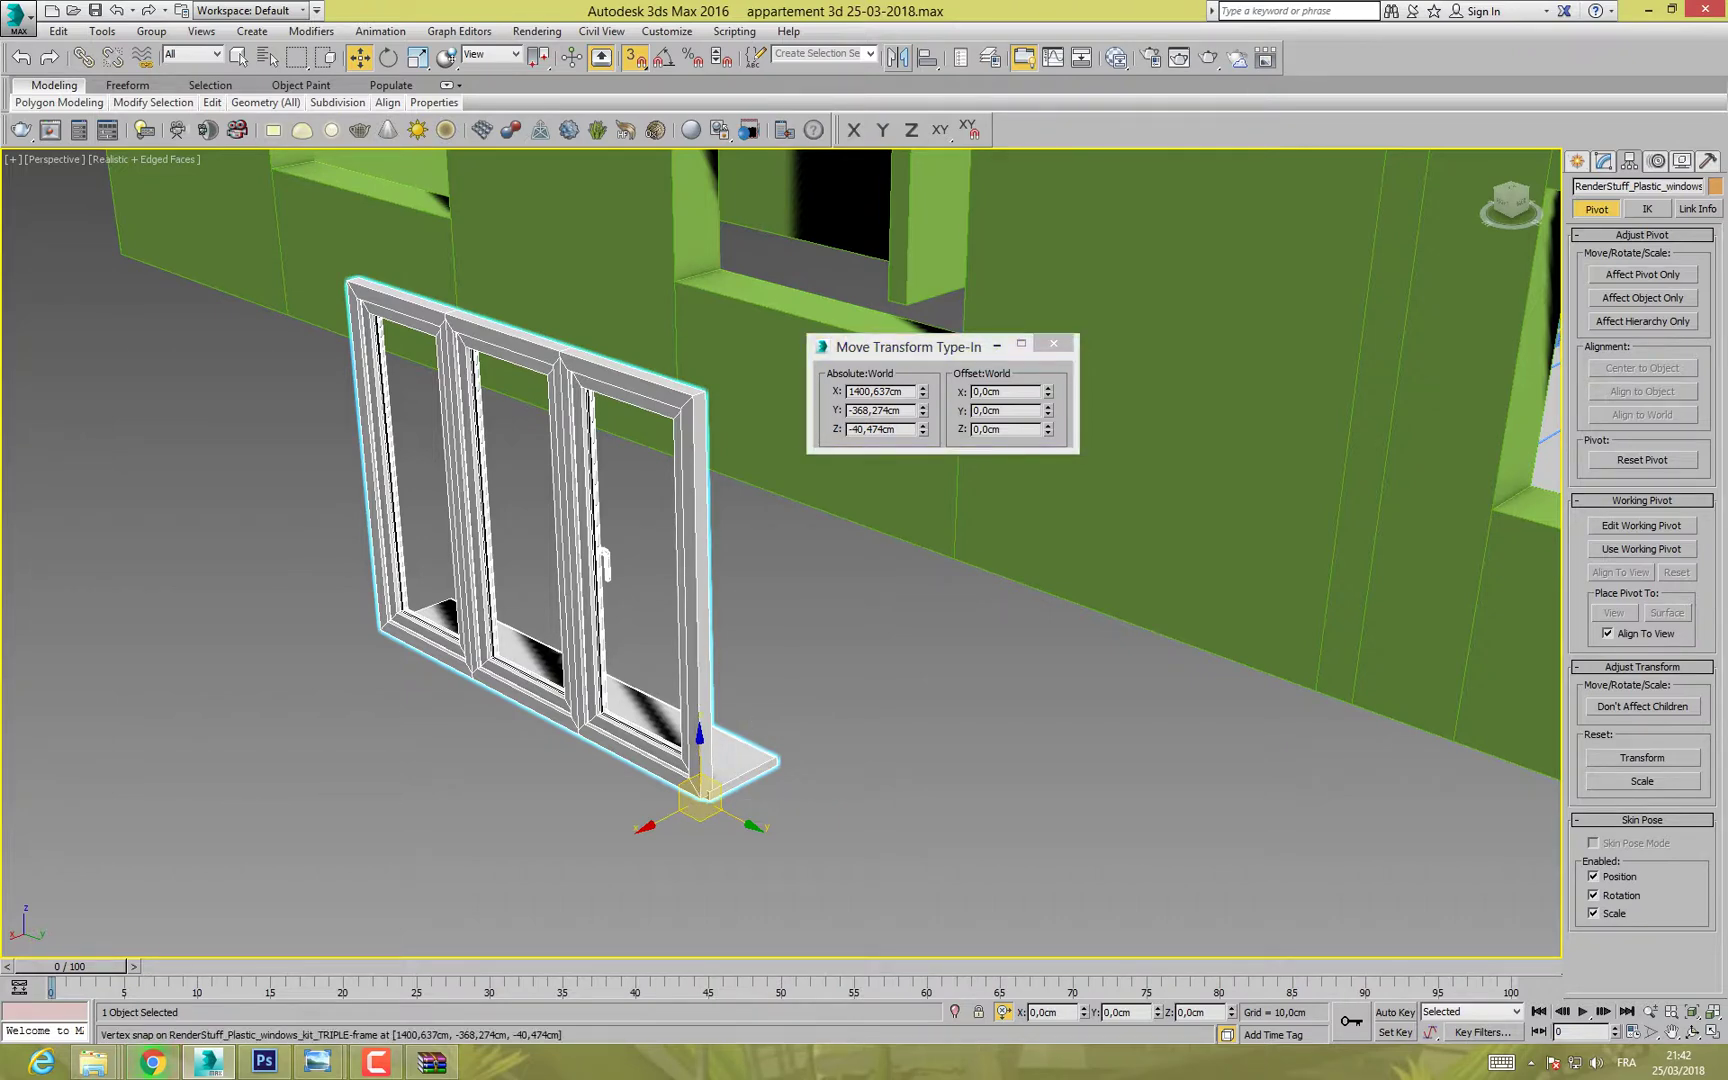
key(F12)
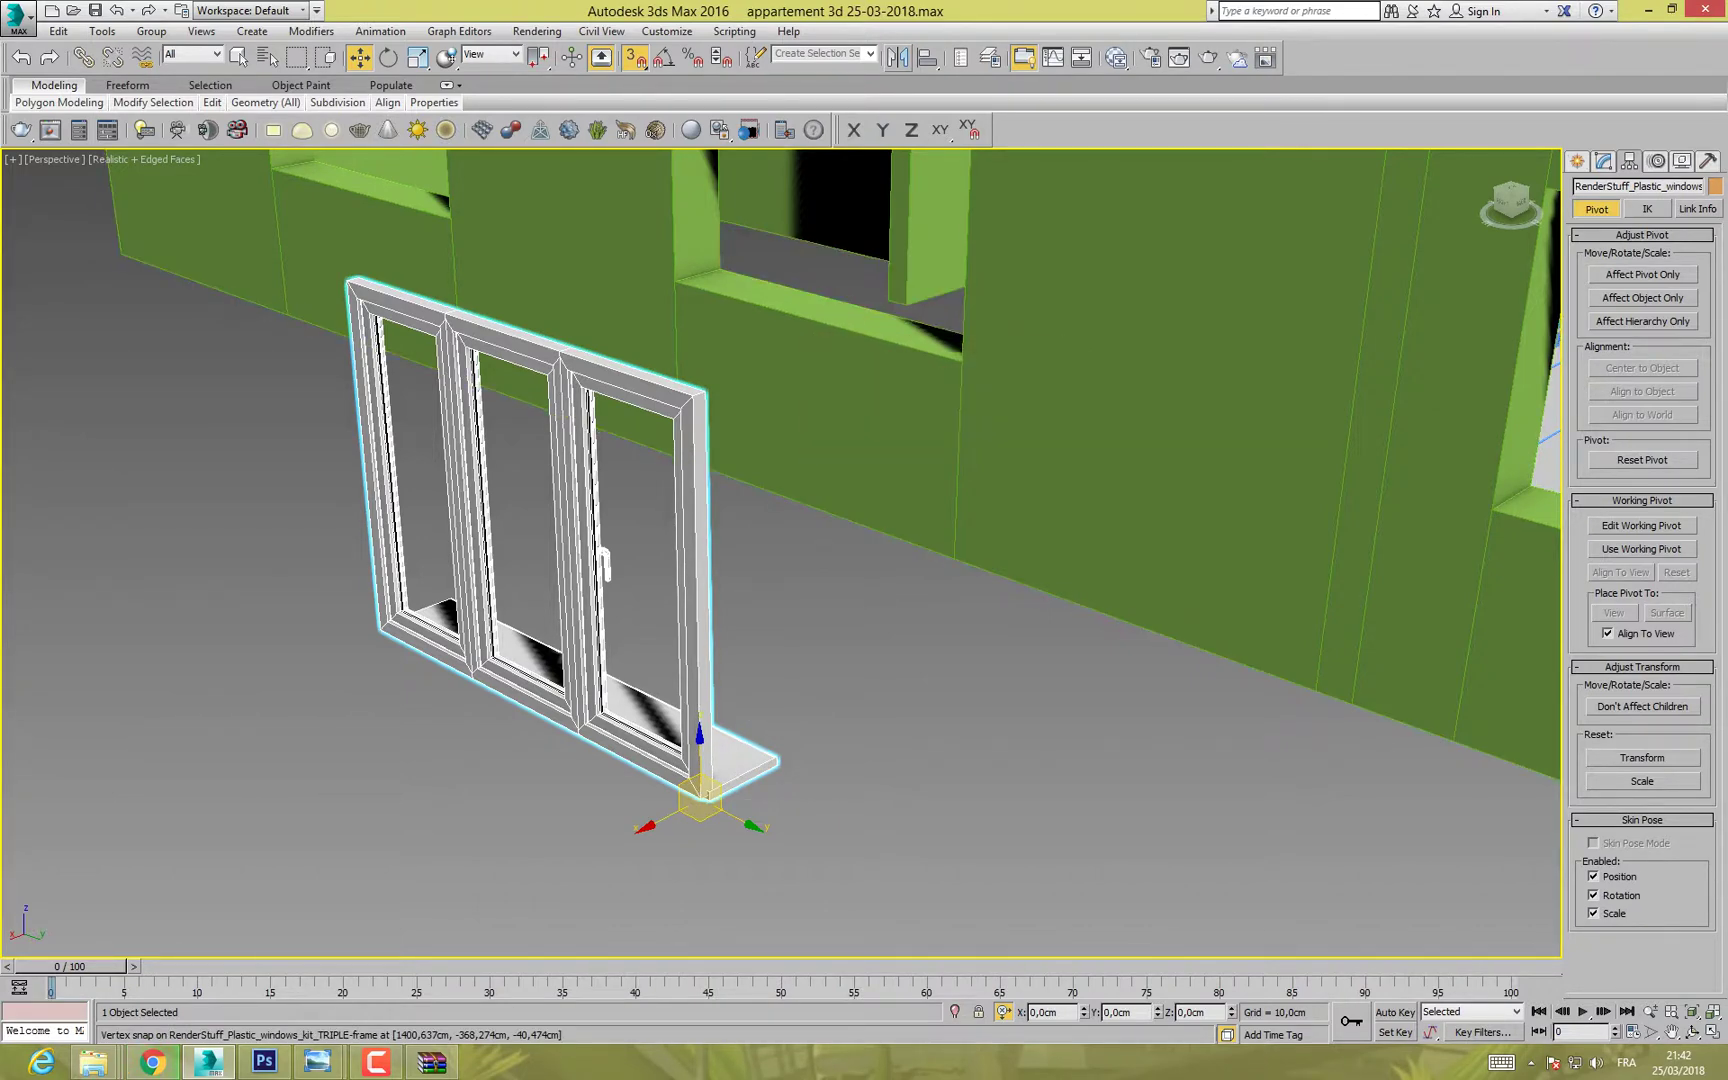
Step: Snap the triple window's pivot corner to the lower corner vertex of the middle opening in the exterior wall
drag(700, 797, 963, 352)
scroll(660, 815, down, 4)
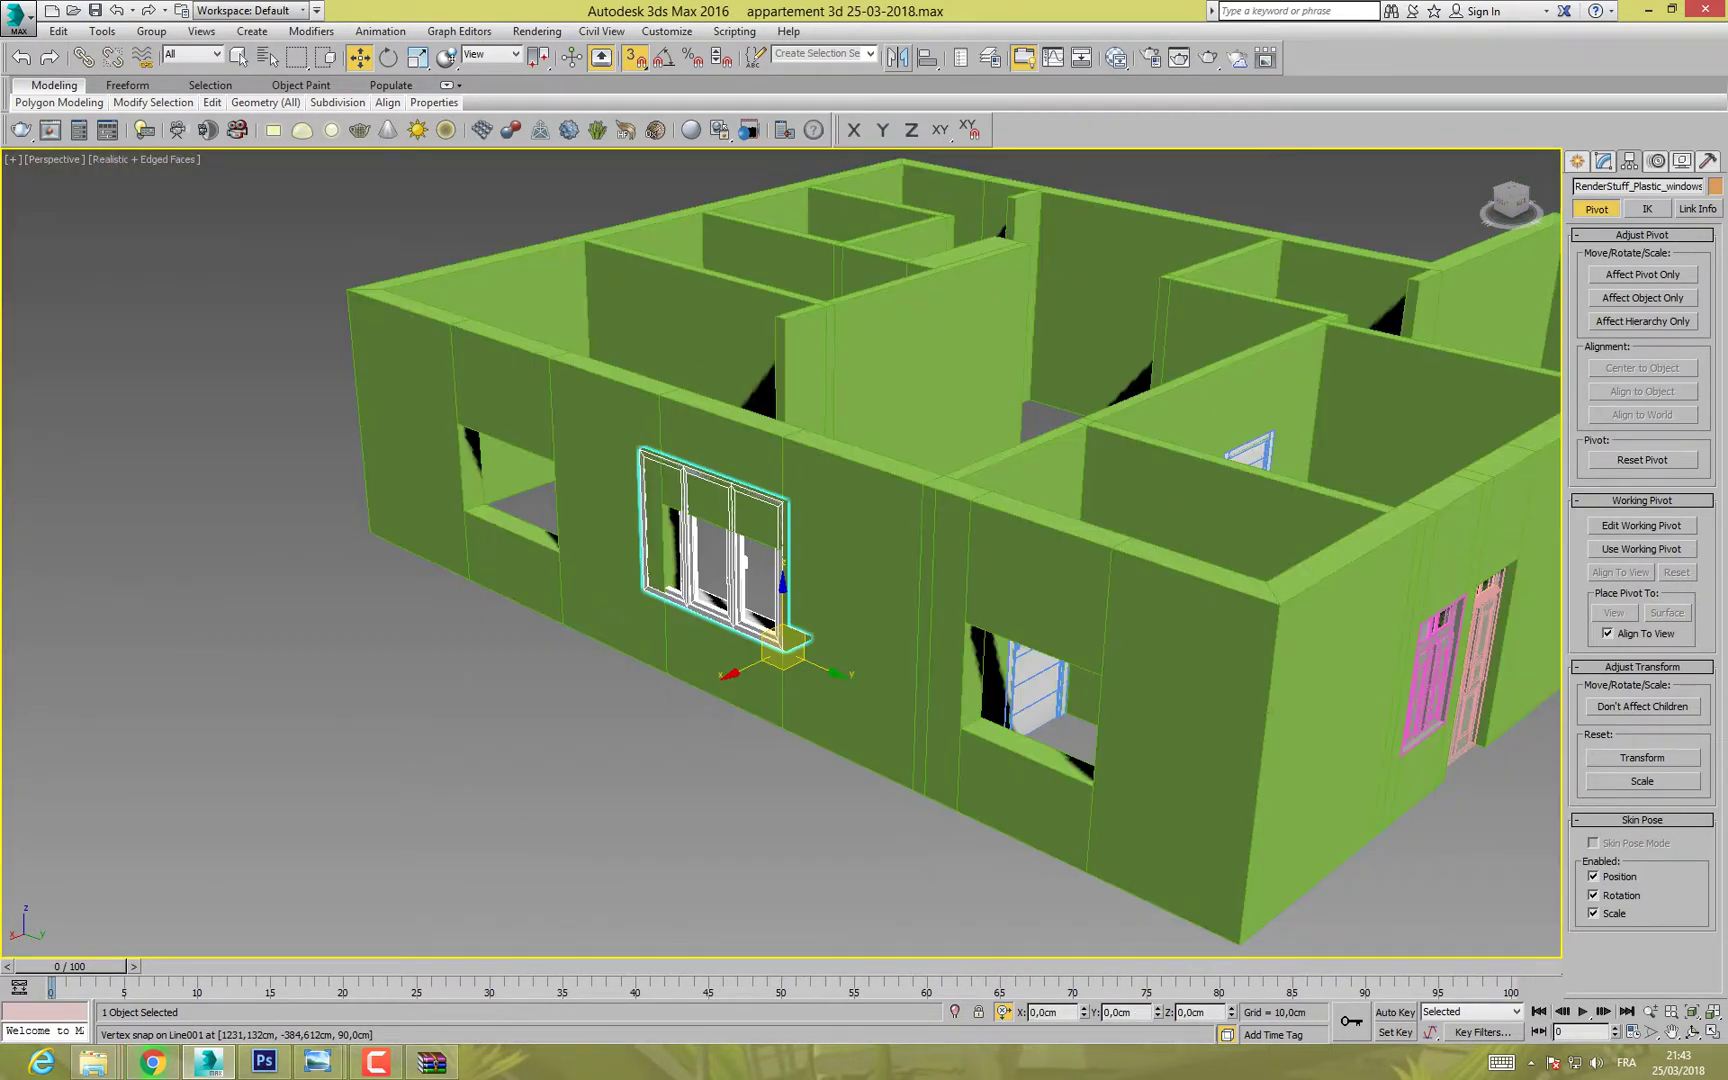
alt+middle_drag(720, 600, 870, 580)
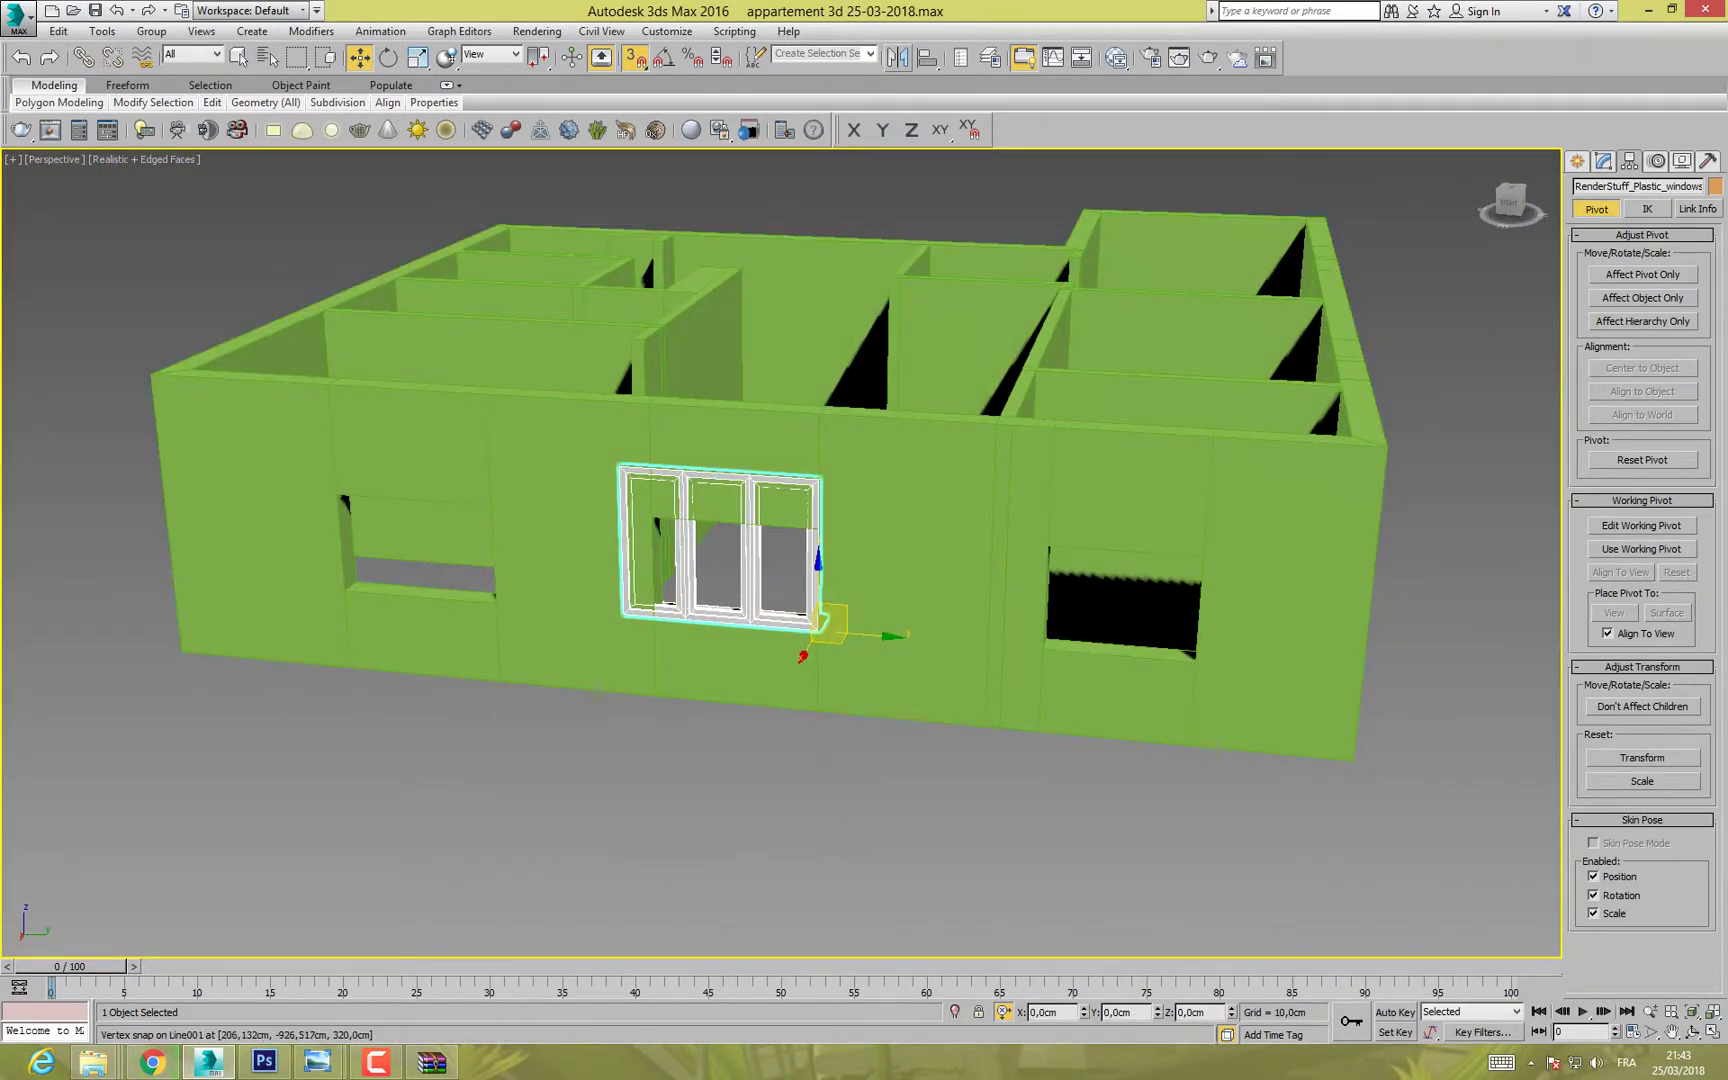
Step: Scale the triple window uniformly to 82.9% with the Scale Transform Type-In
key(r)
key(F12)
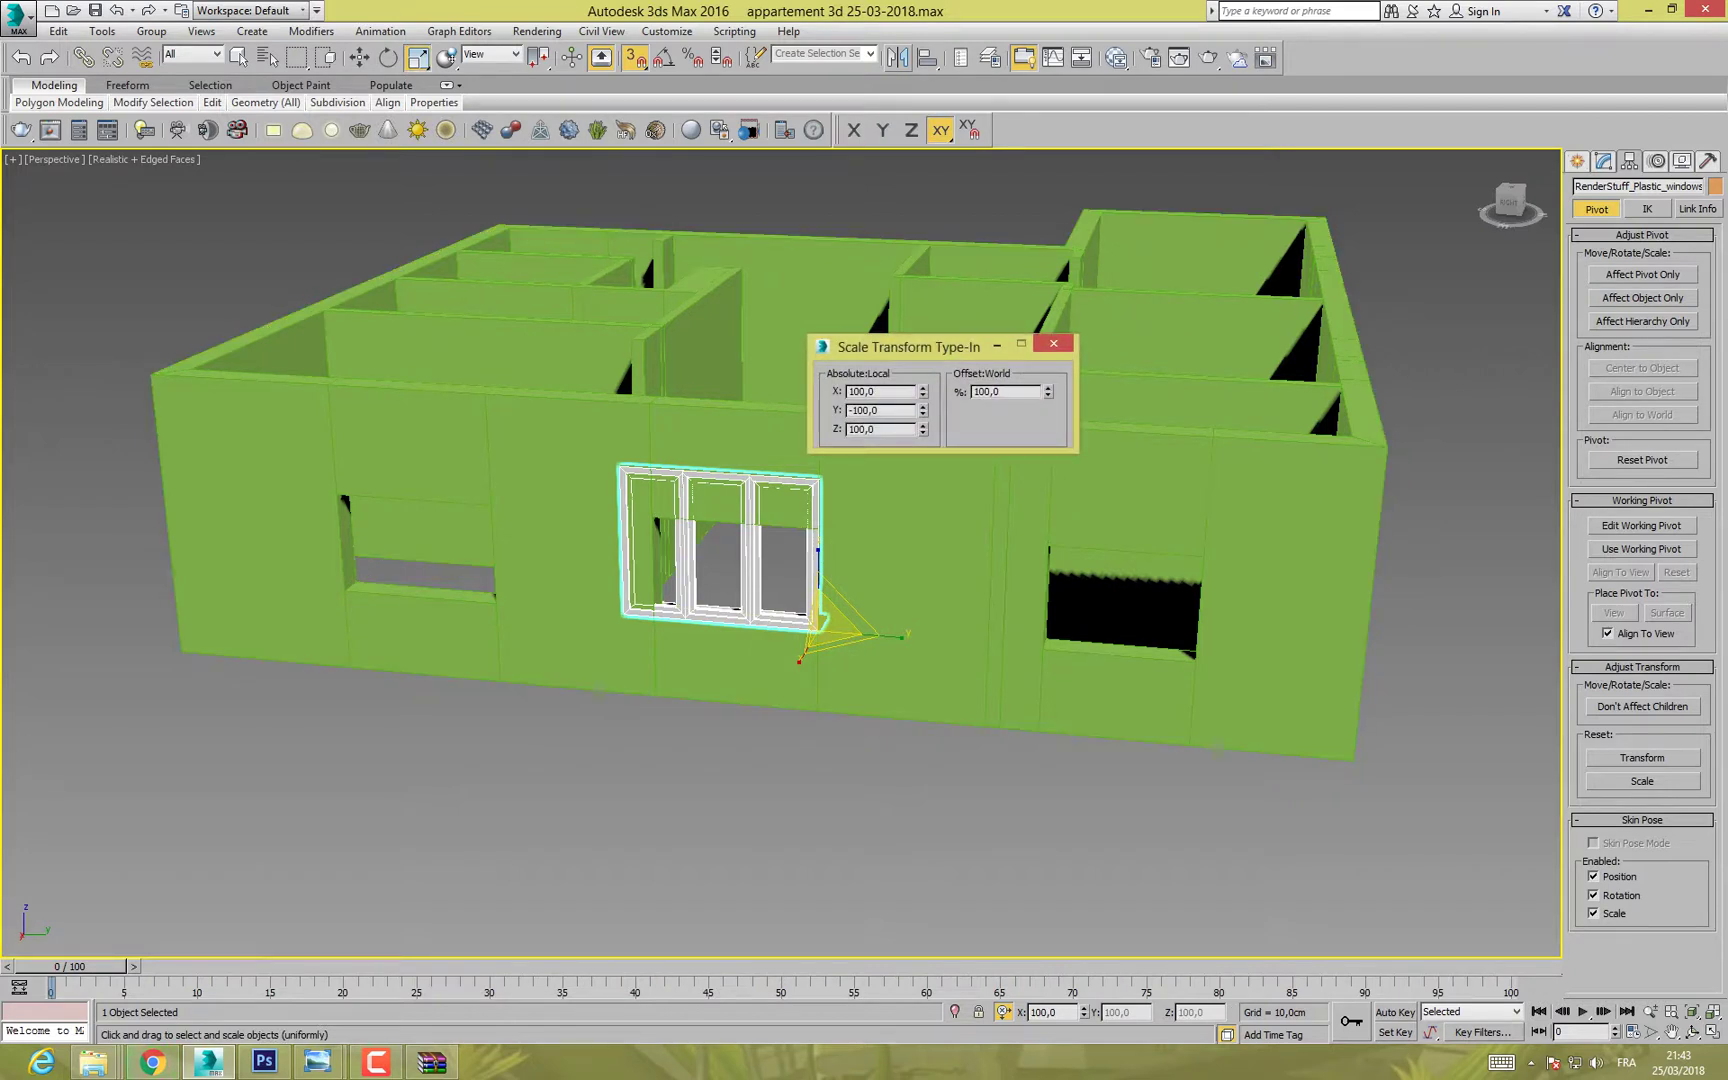
drag(1048, 392, 1048, 414)
drag(1048, 391, 1048, 350)
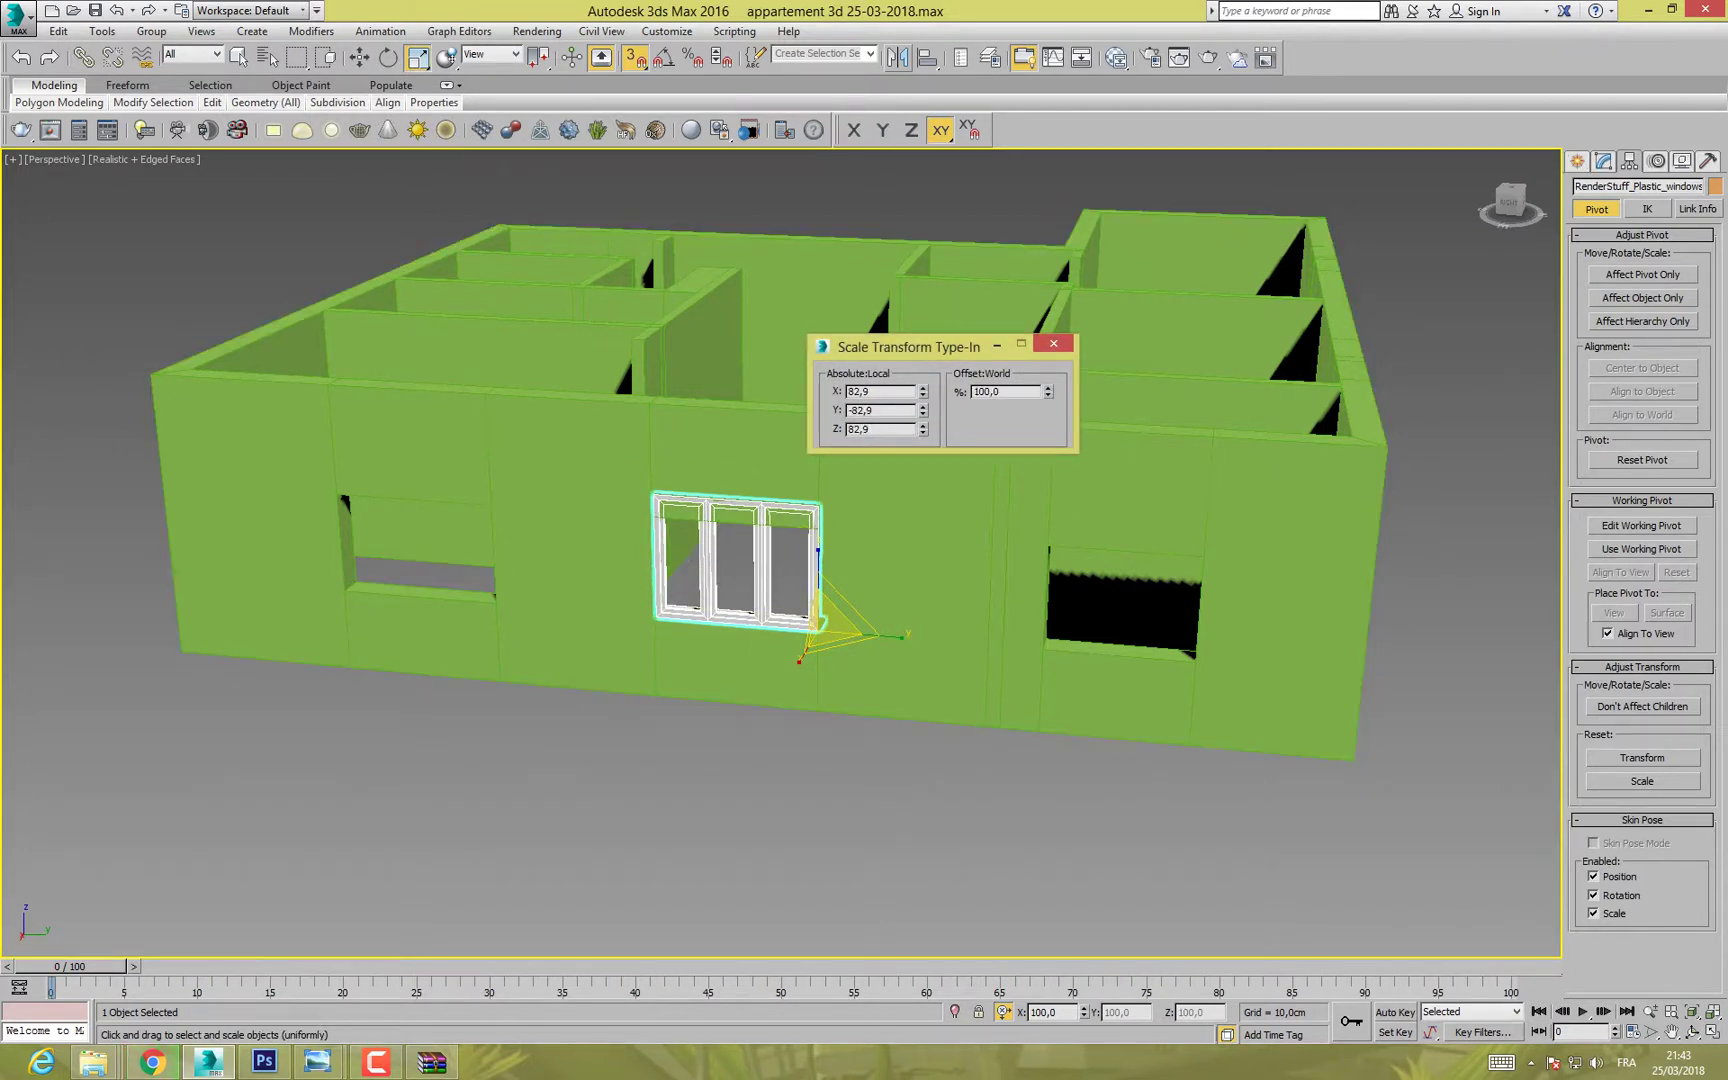
Step: Examine in the perspective and top views how the scaled window's ends line up with the wall opening
scroll(780, 580, up, 5)
middle_drag(780, 580, 1130, 520)
scroll(1000, 540, down, 4)
middle_drag(1000, 540, 1260, 505)
middle_drag(1097, 493, 1000, 561)
key(alt+w)
right_click(400, 380)
key(alt+w)
scroll(430, 502, down, 6)
middle_drag(470, 503, 260, 446)
middle_drag(1085, 750, 929, 695)
middle_drag(930, 865, 778, 614)
scroll(776, 706, up, 5)
middle_drag(826, 687, 622, 722)
scroll(638, 679, up, 2)
scroll(598, 500, up, 5)
middle_drag(588, 332, 579, 263)
scroll(600, 515, down, 4)
middle_drag(554, 840, 595, 420)
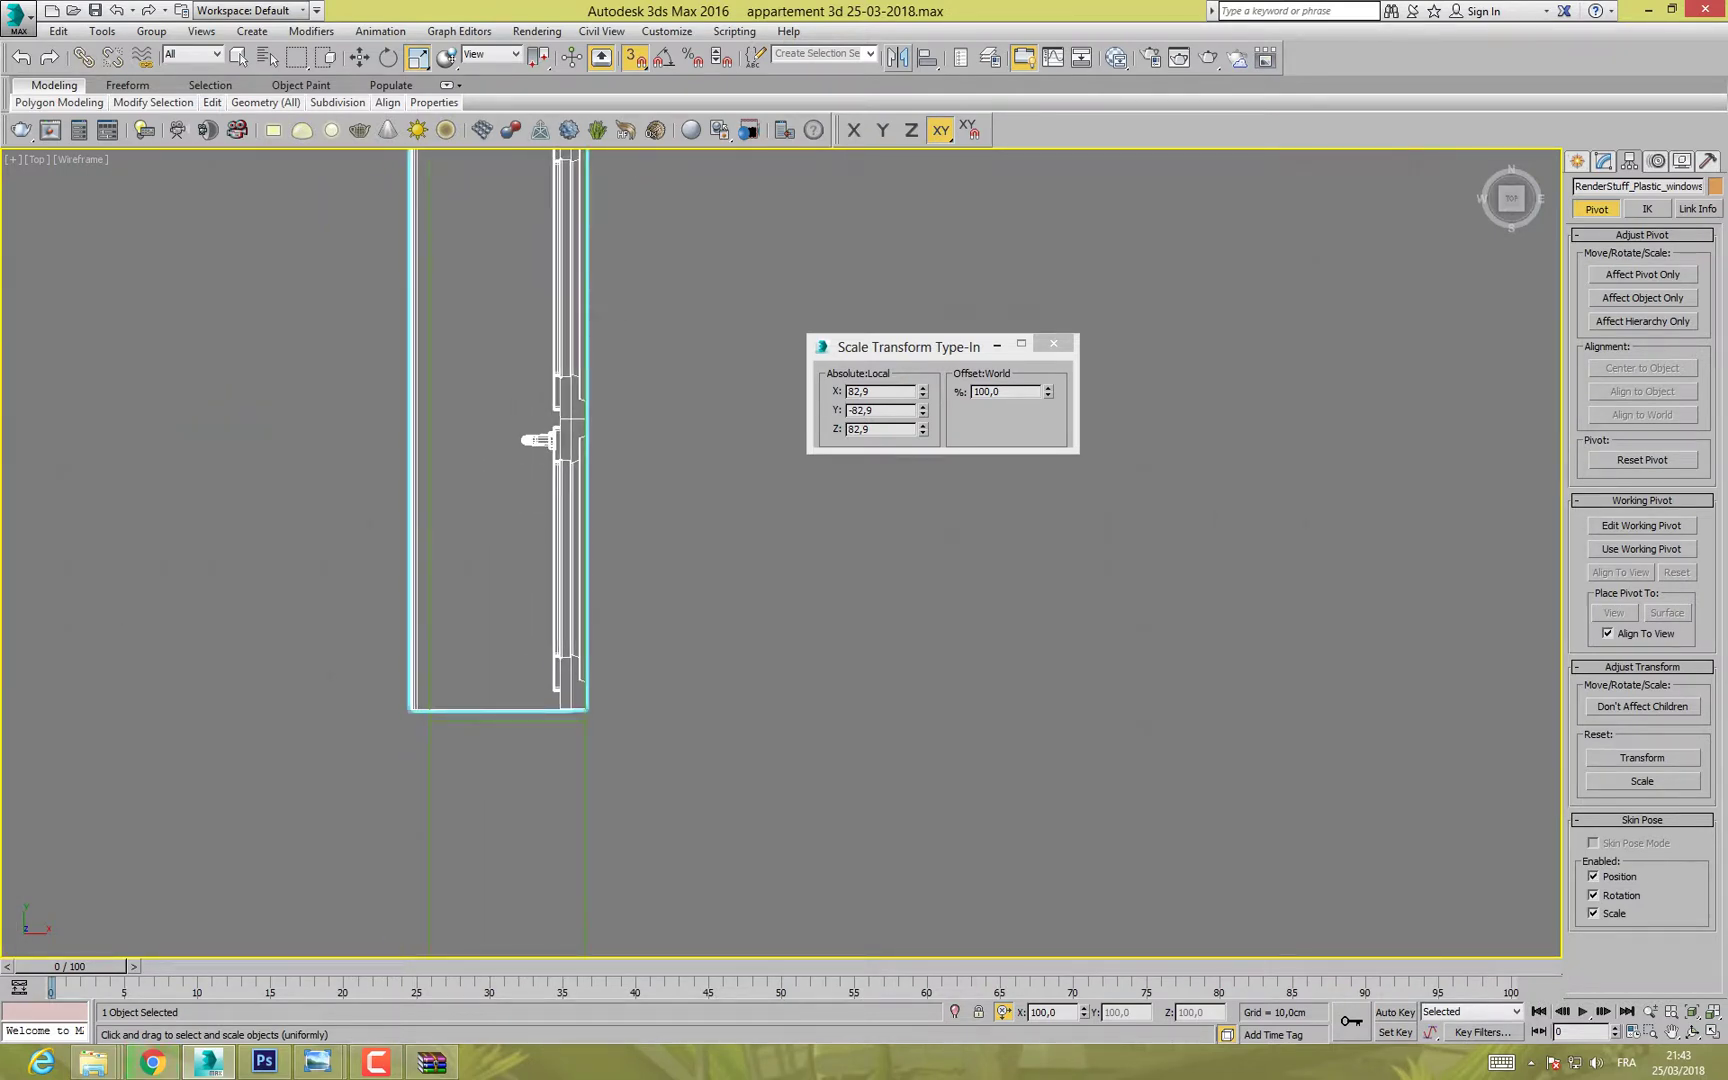
scroll(594, 638, up, 2)
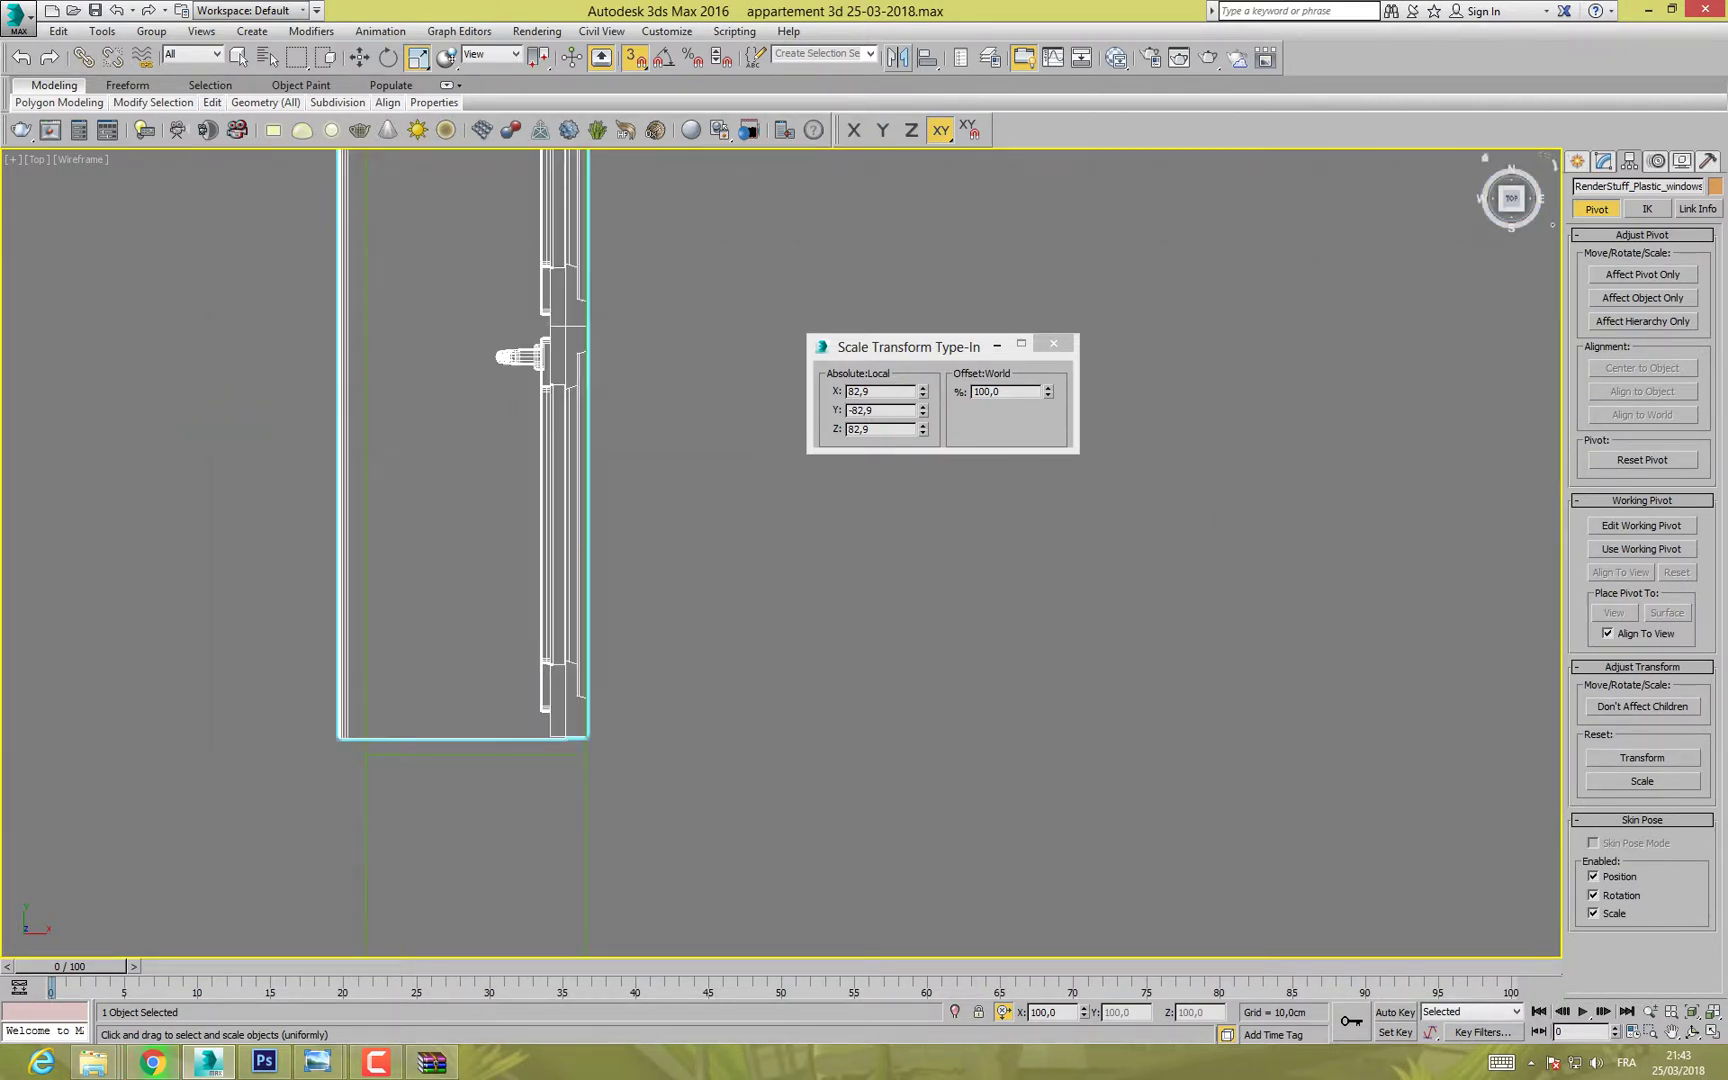
Step: Refine the triple window's uniform scale to 84.068% so its length matches the opening
click(1604, 161)
click(1597, 415)
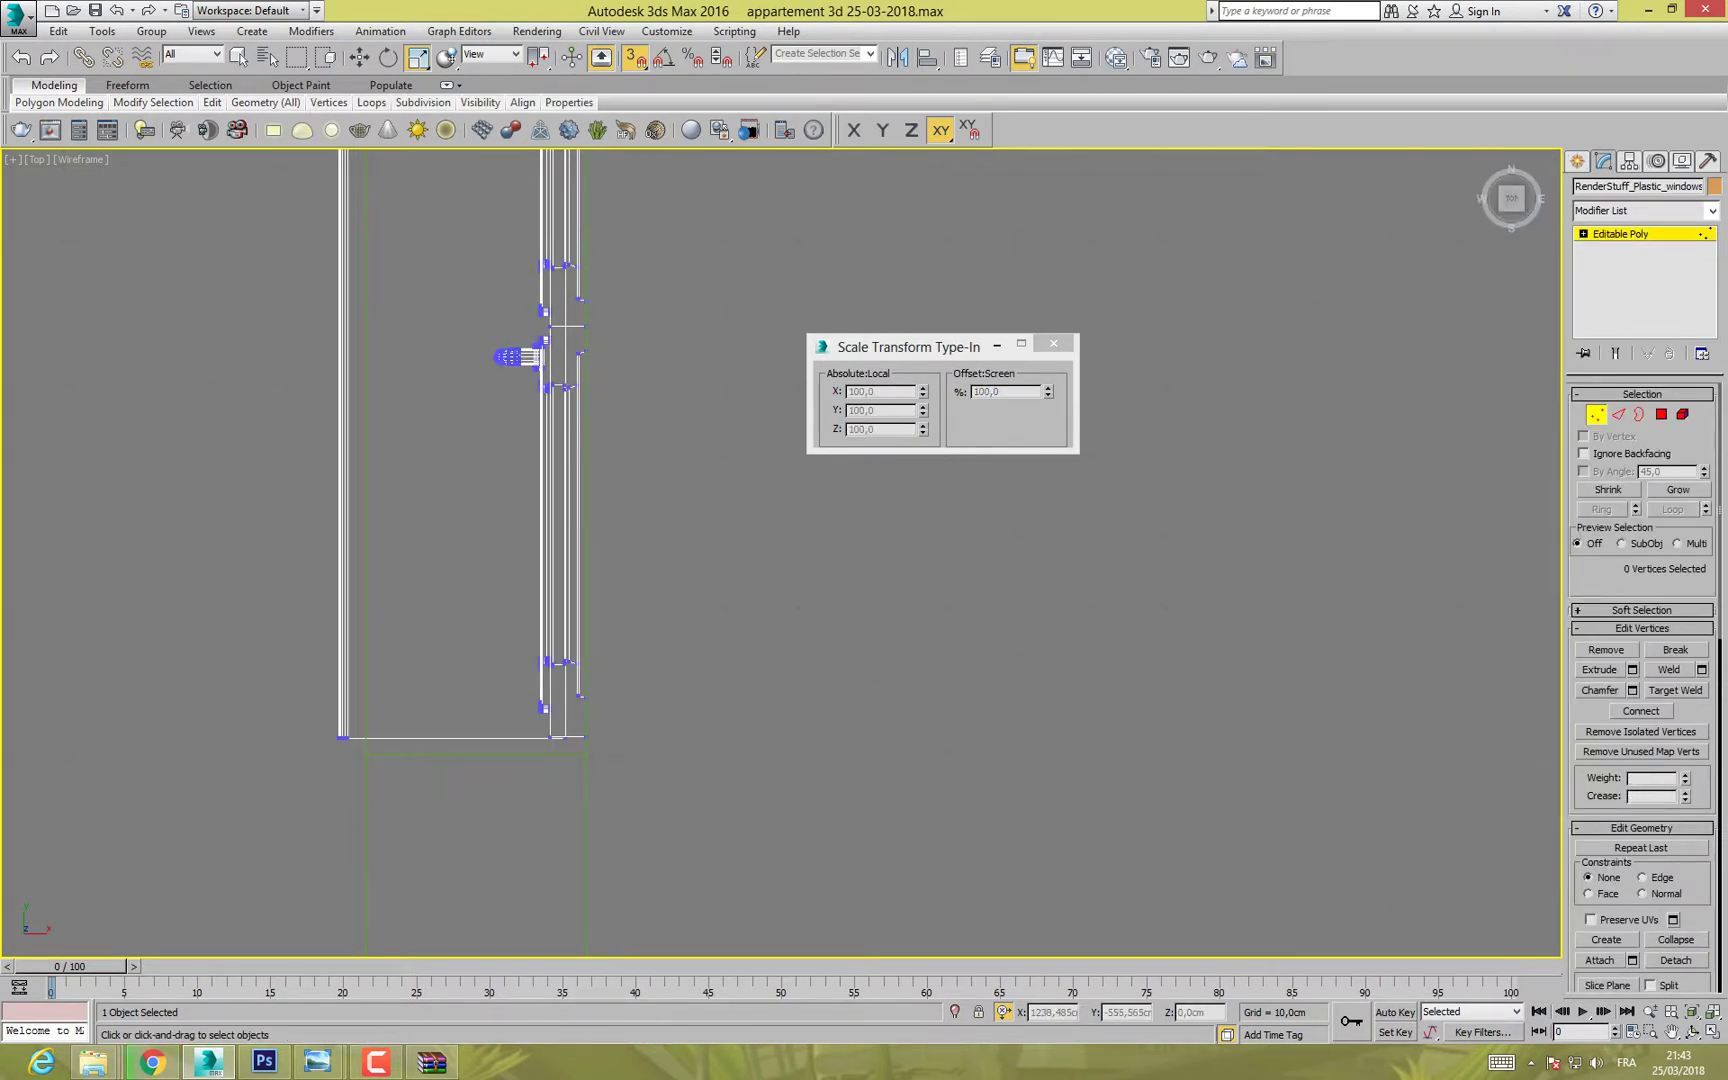
scroll(605, 745, down, 5)
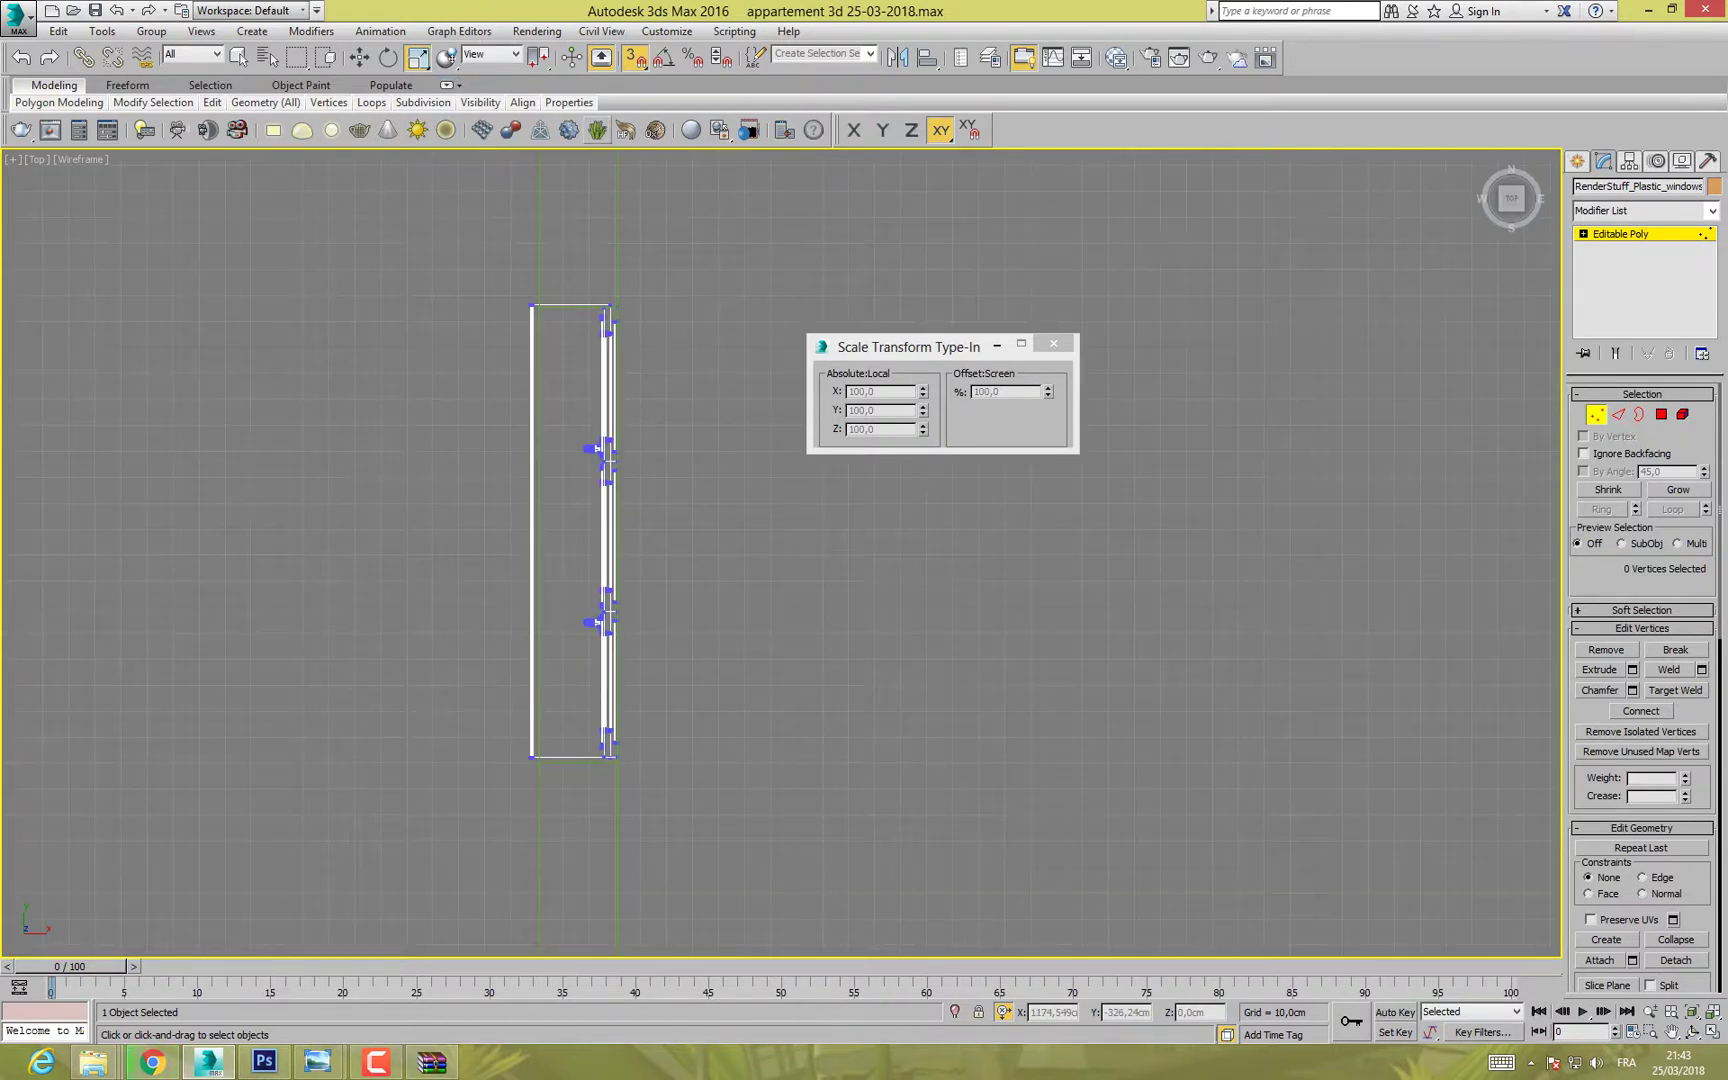
key(1)
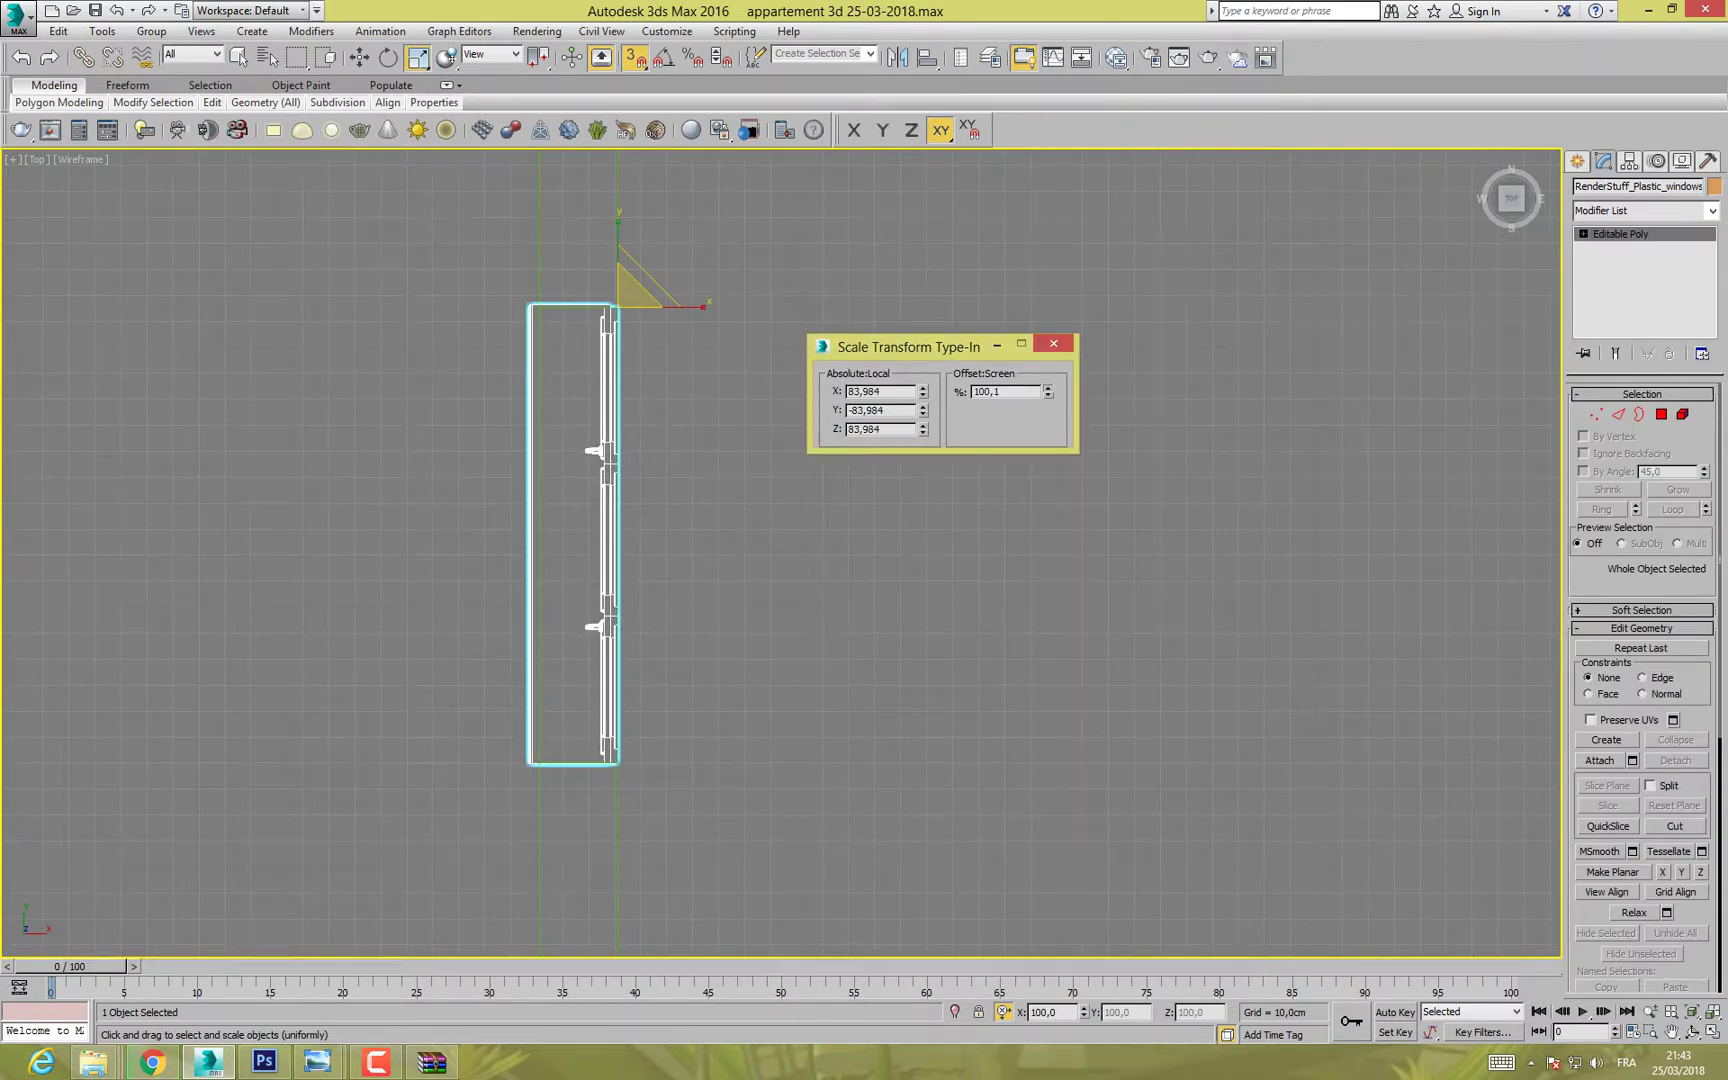
scroll(600, 765, up, 10)
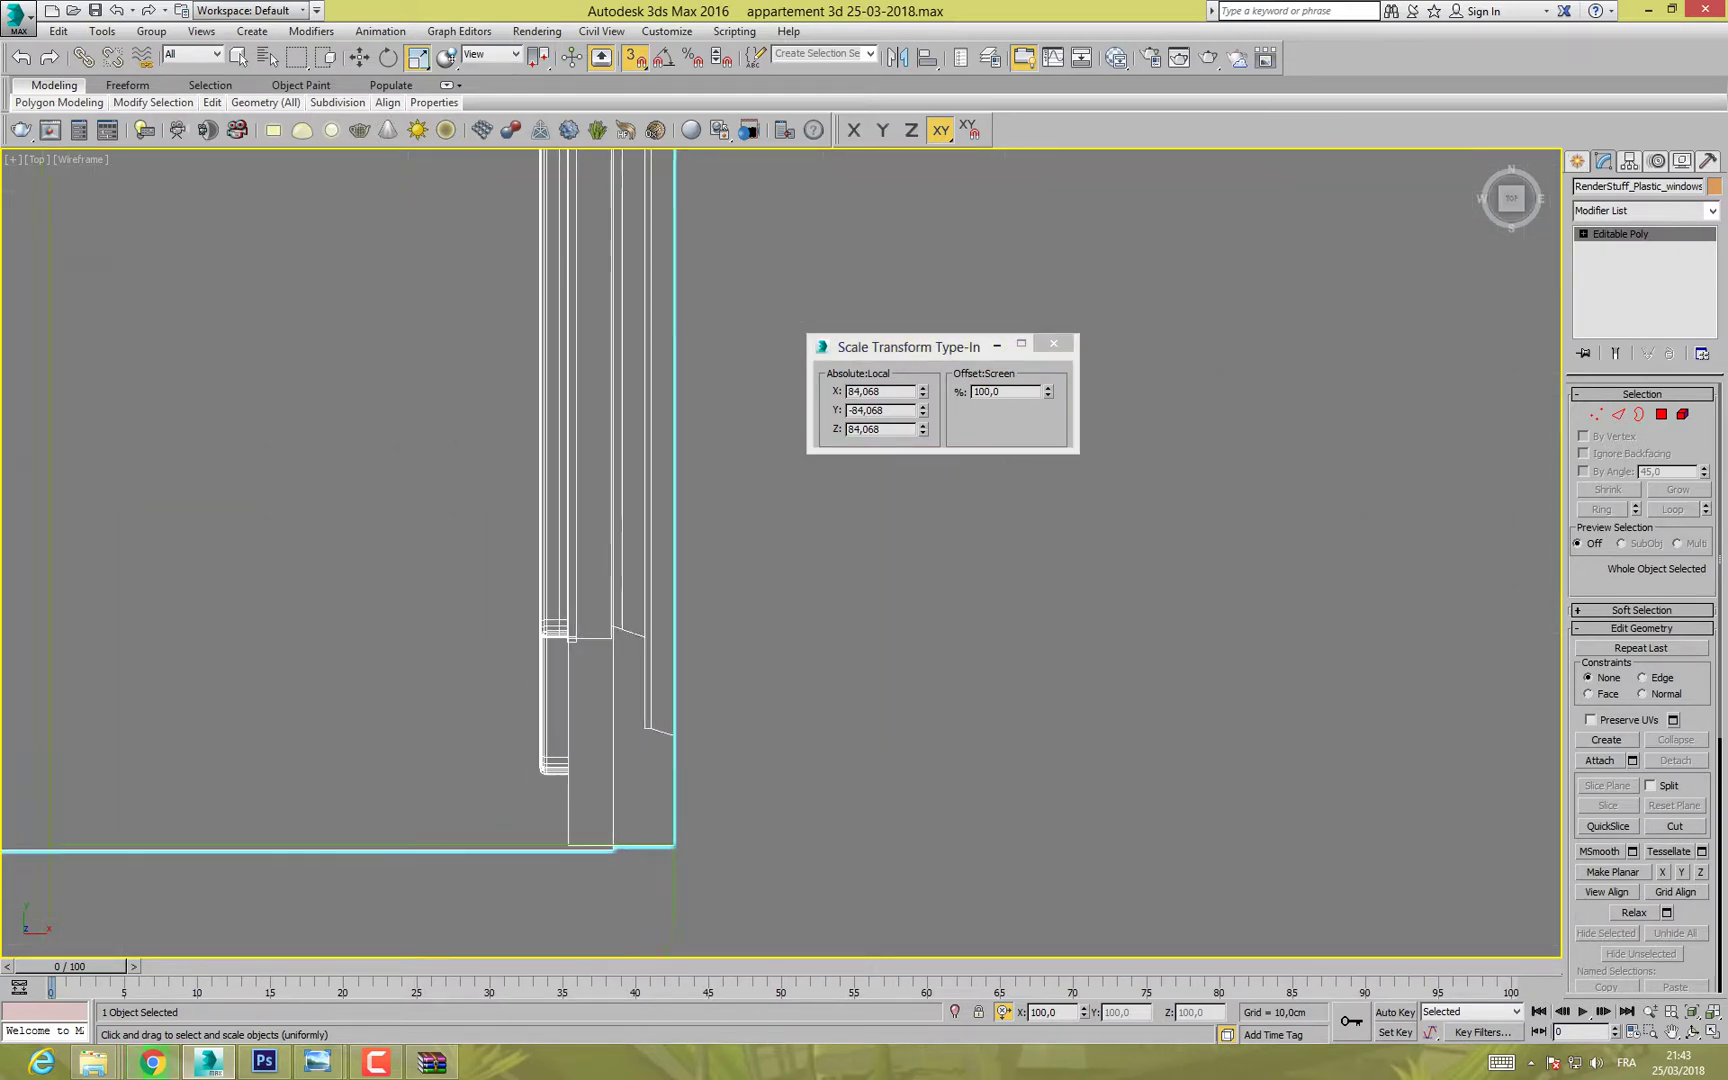
scroll(600, 765, down, 10)
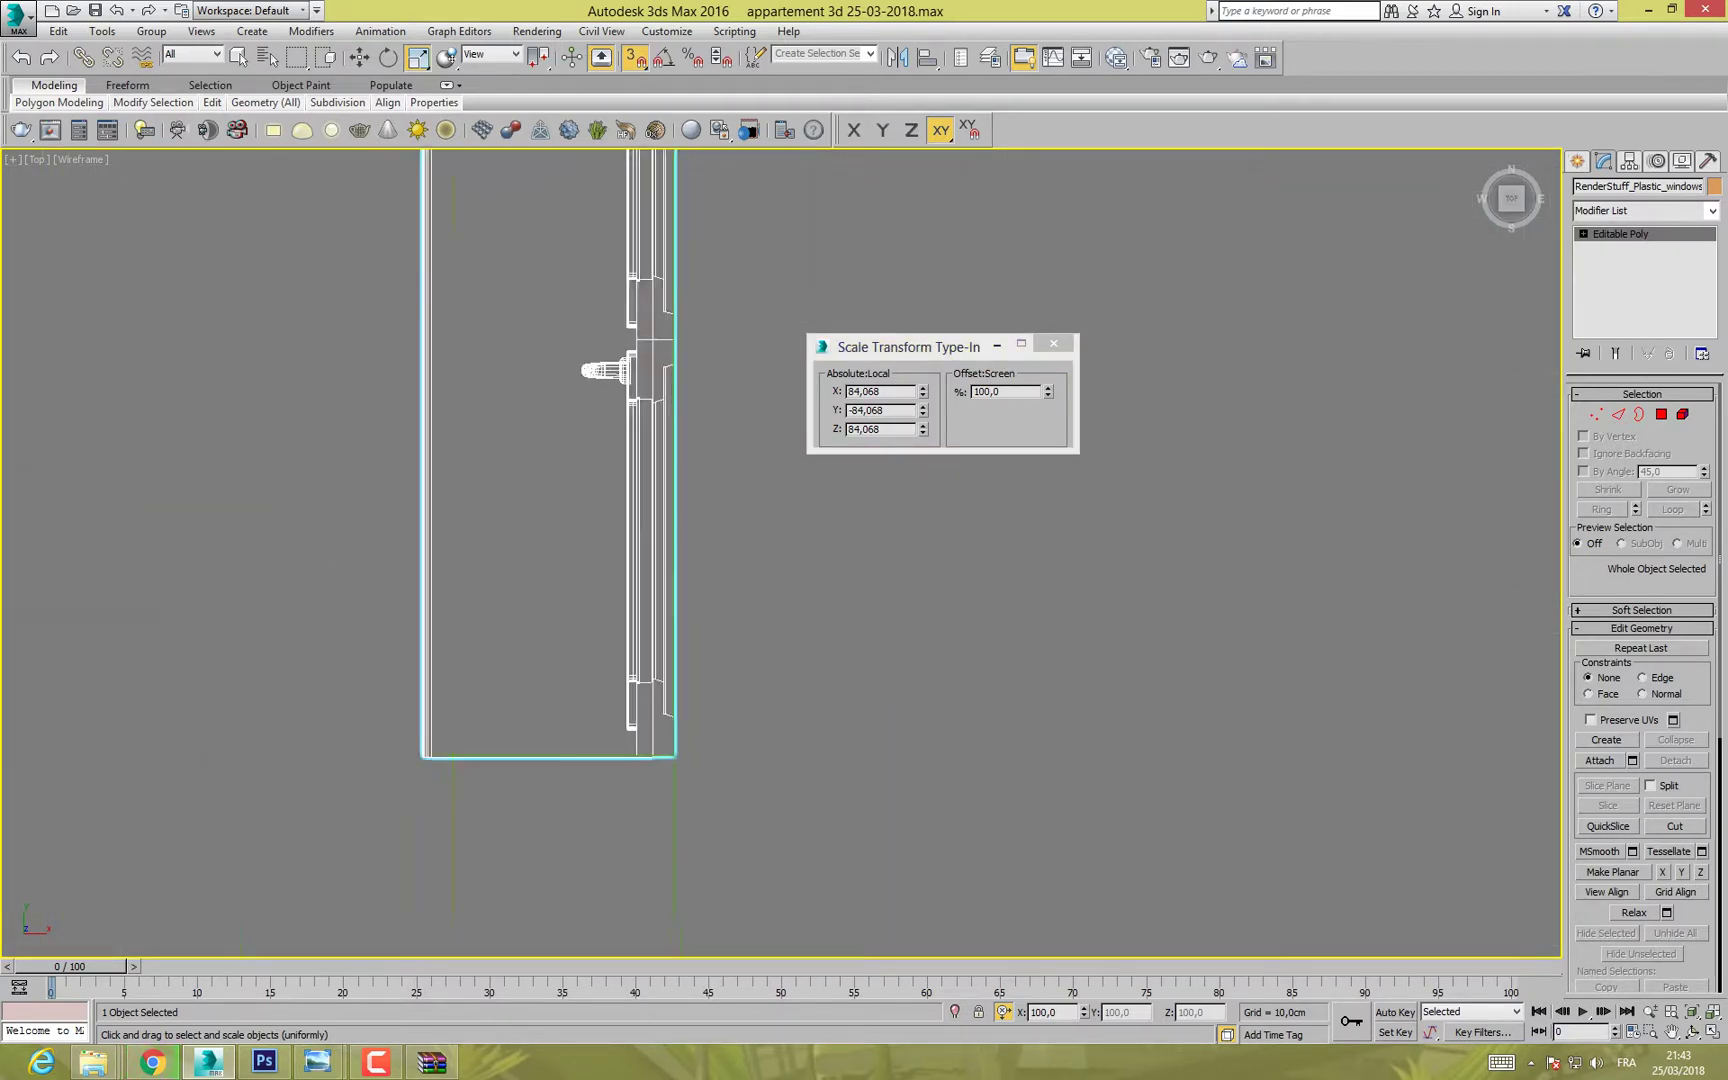
Step: Select the vertices along the window's upper frame and lower them vertically, snapping them to the top of the opening
key(alt+w)
right_click(1200, 650)
key(alt+w)
alt+middle_drag(1200, 650, 1090, 665)
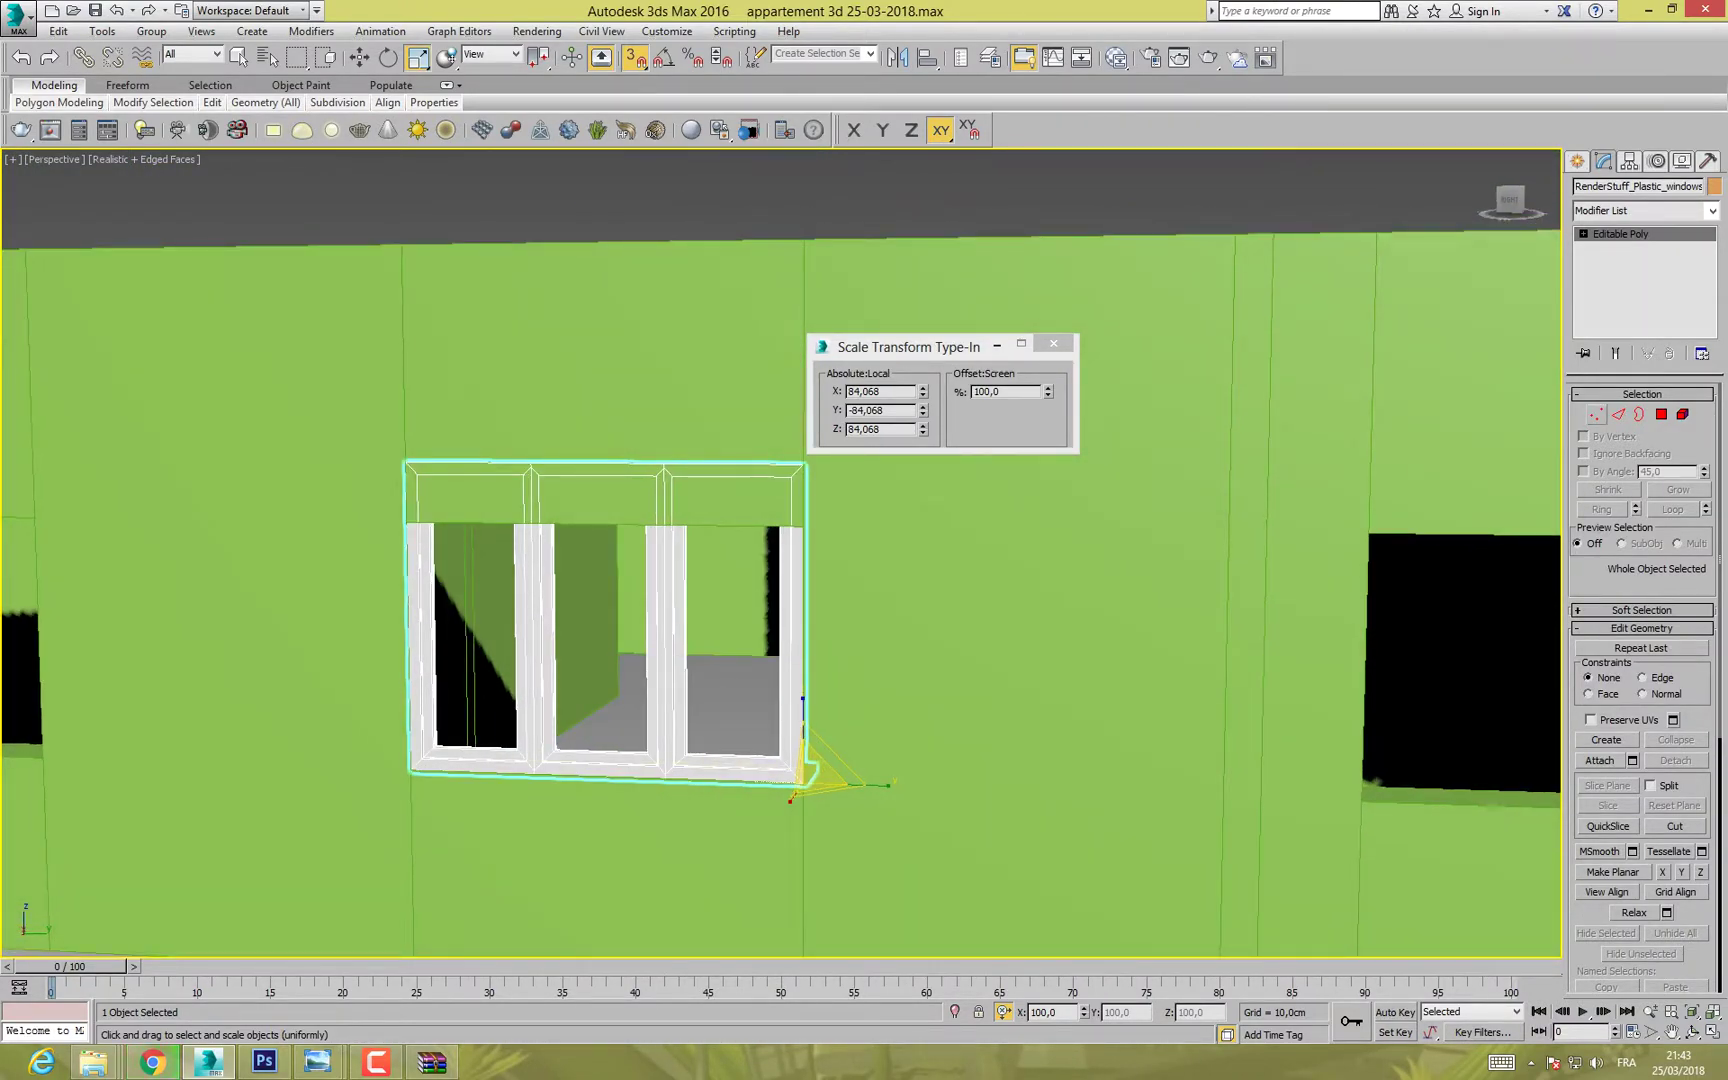
key(1)
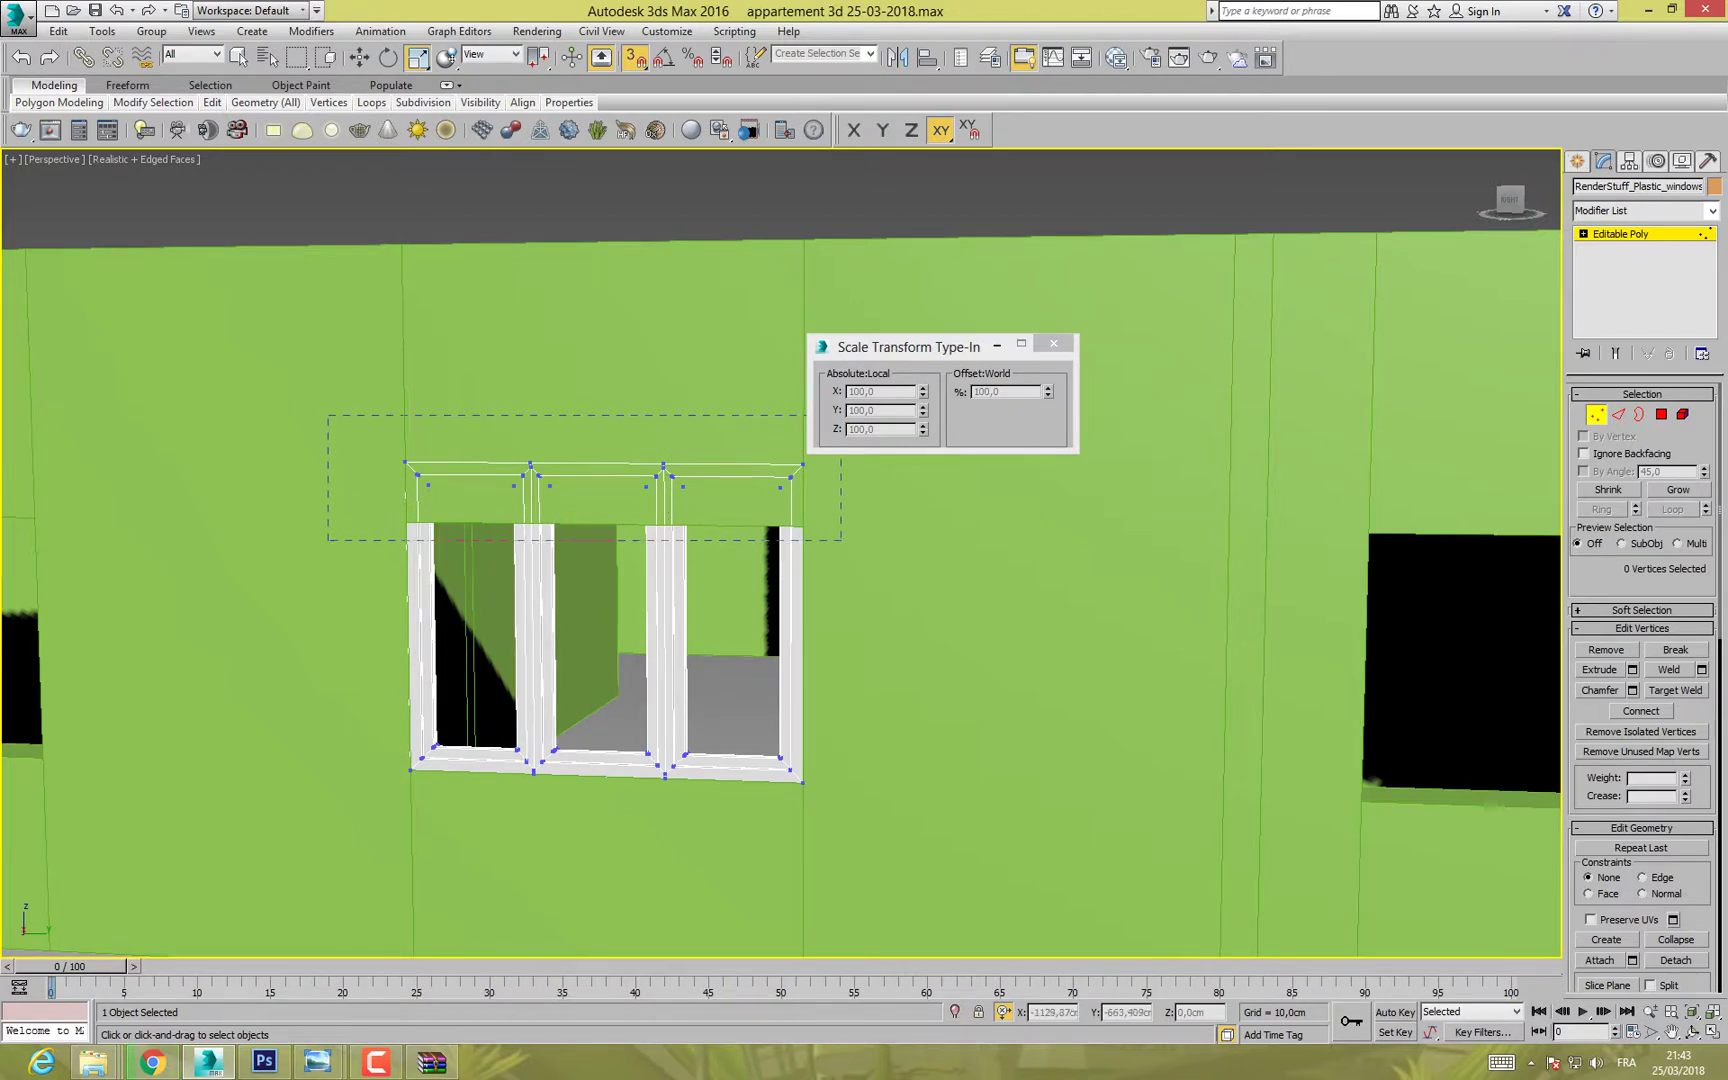
alt+middle_drag(1090, 665, 635, 722)
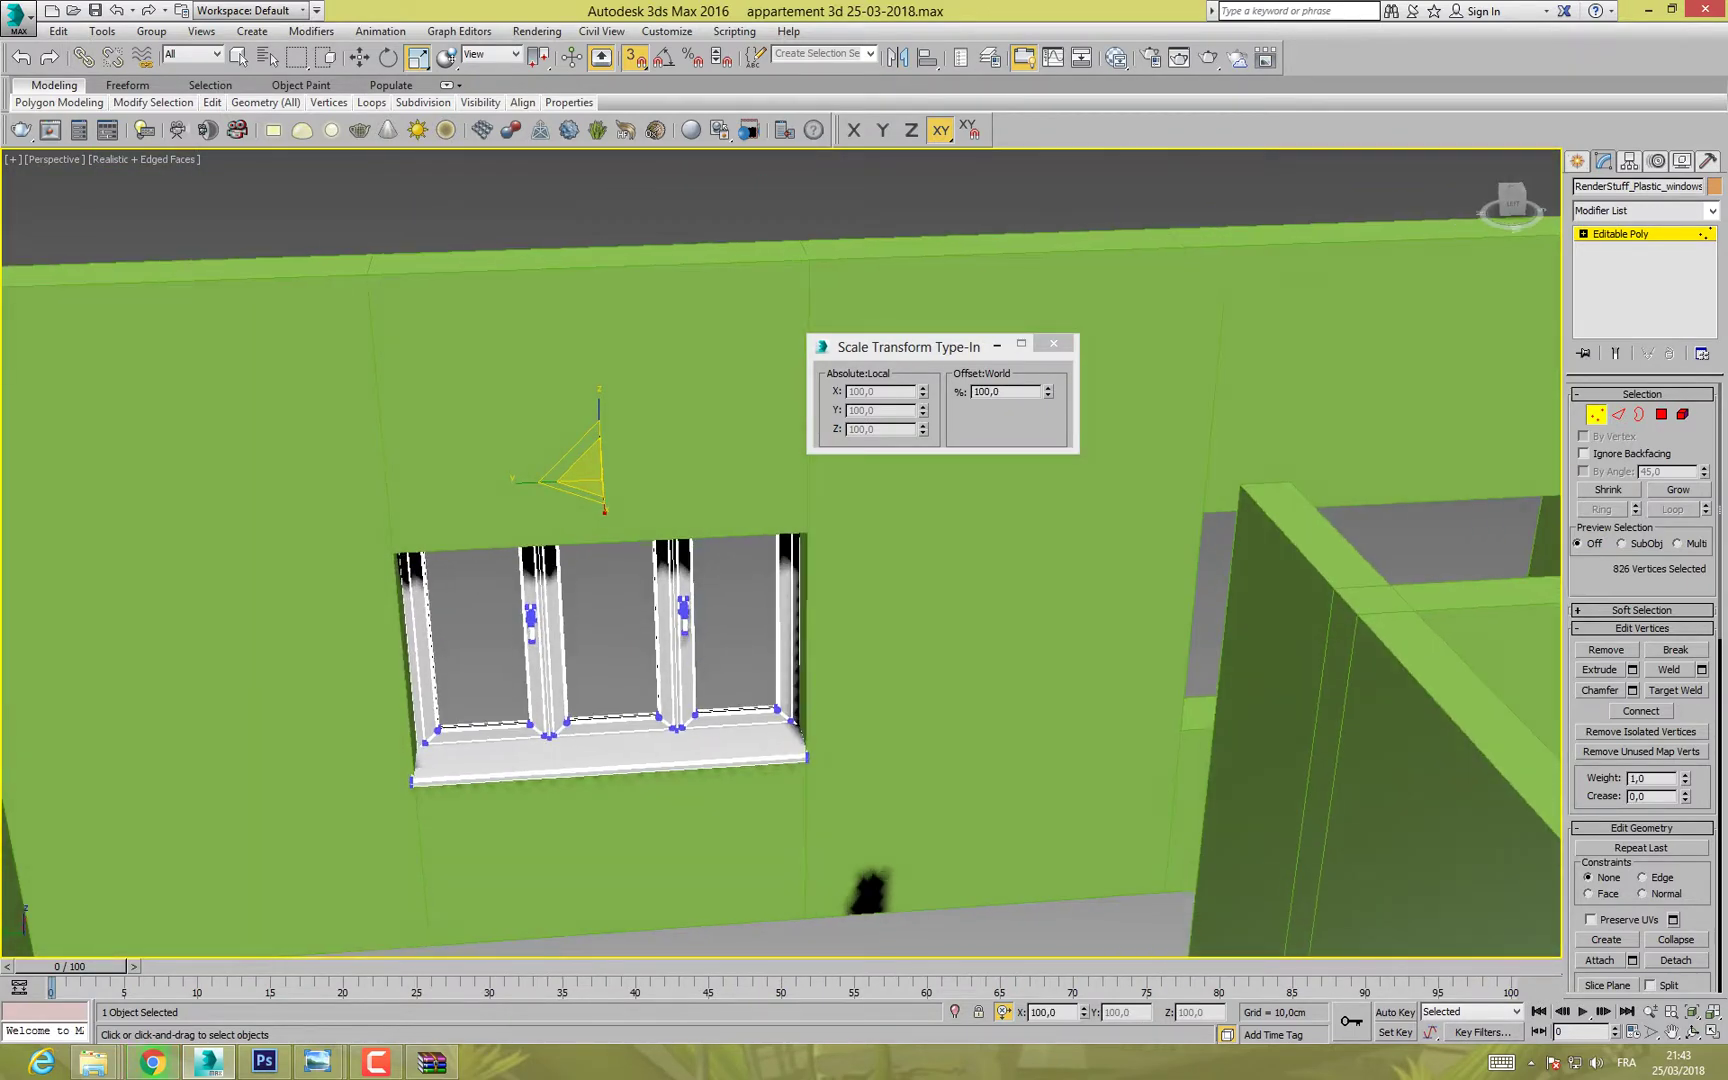
key(w)
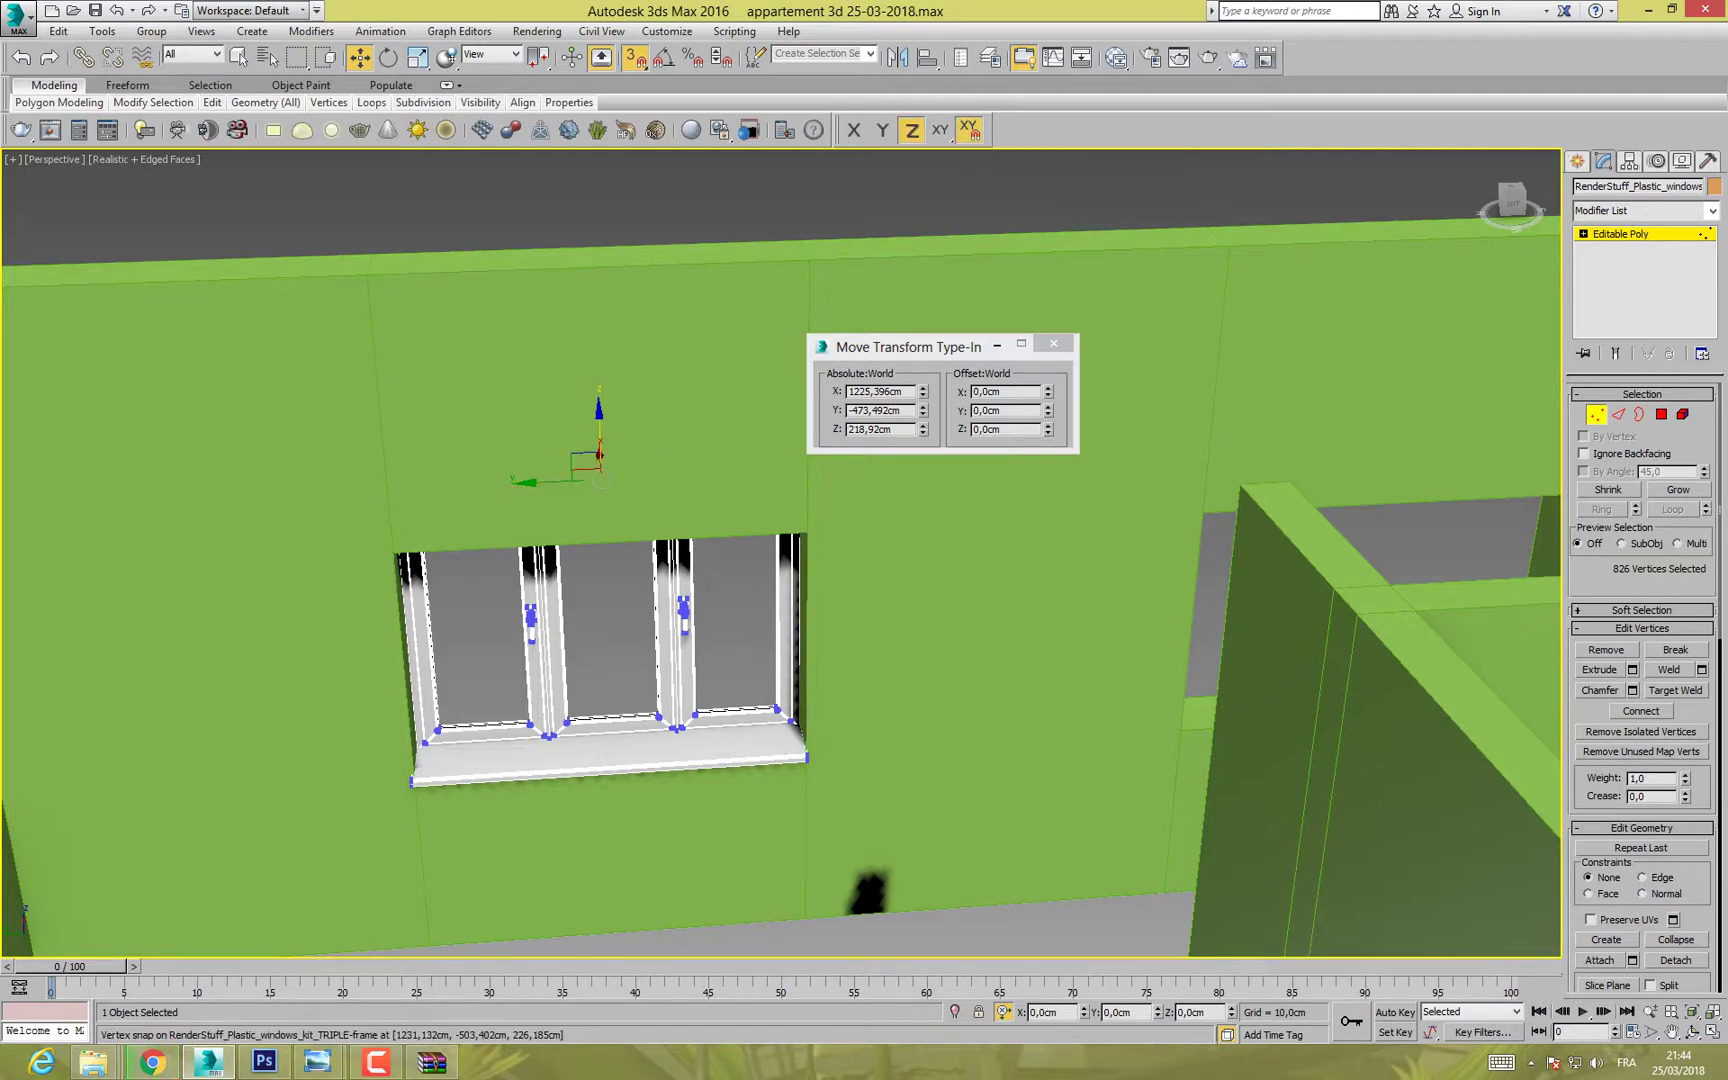
drag(601, 549, 600, 563)
alt+middle_drag(597, 562, 875, 550)
scroll(675, 575, up, 4)
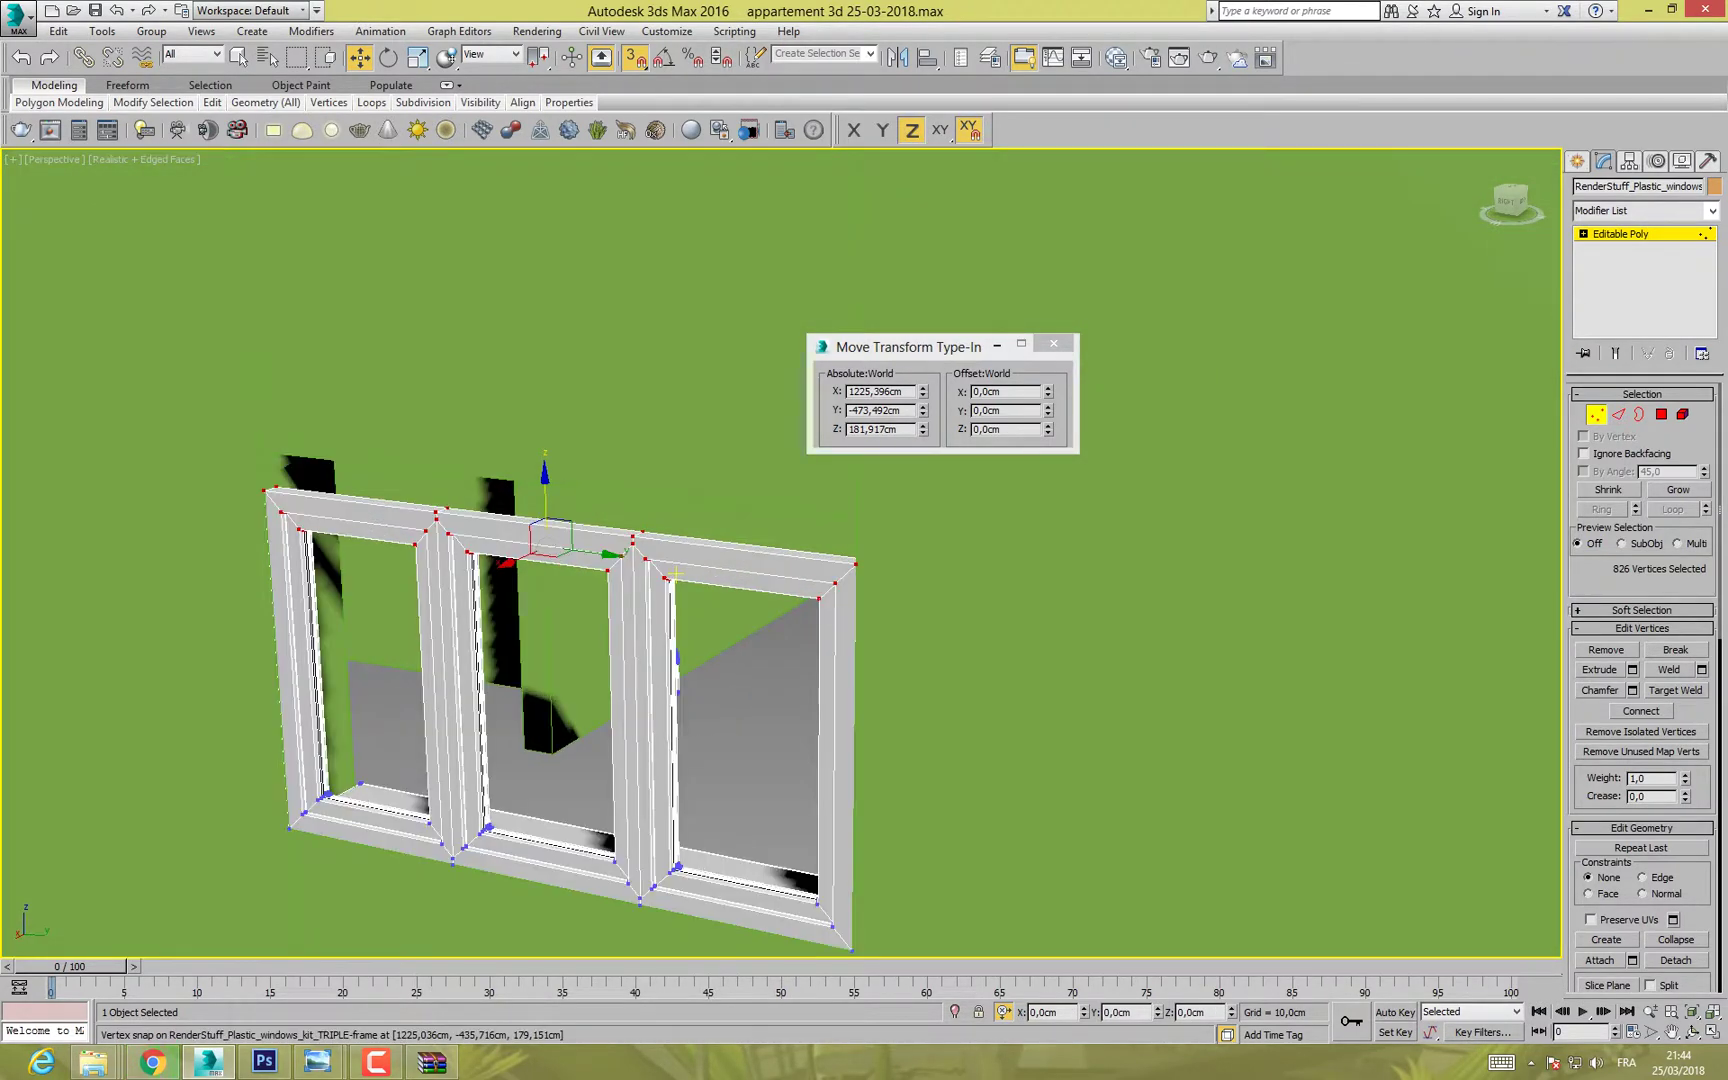
drag(632, 539, 262, 453)
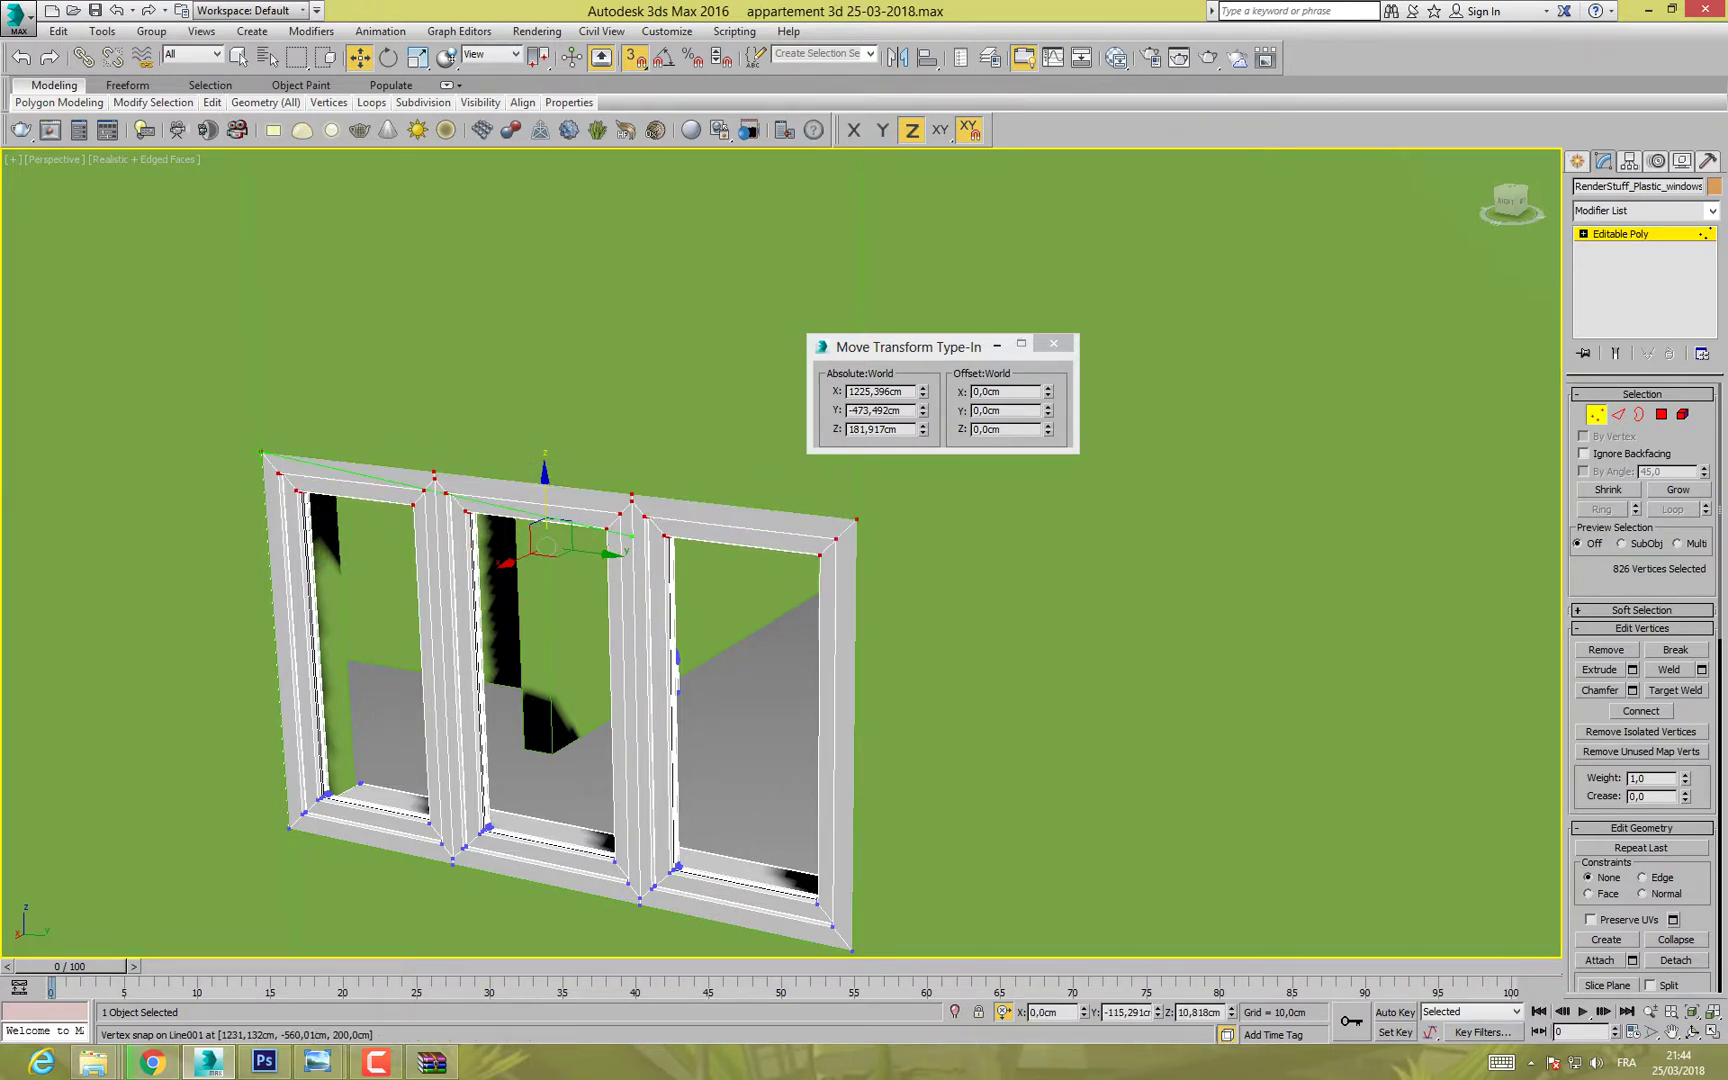
Step: Turn off snapping and lower the vertices of both window handles by about 15 cm, then clear the selection
alt+middle_drag(820, 530, 545, 506)
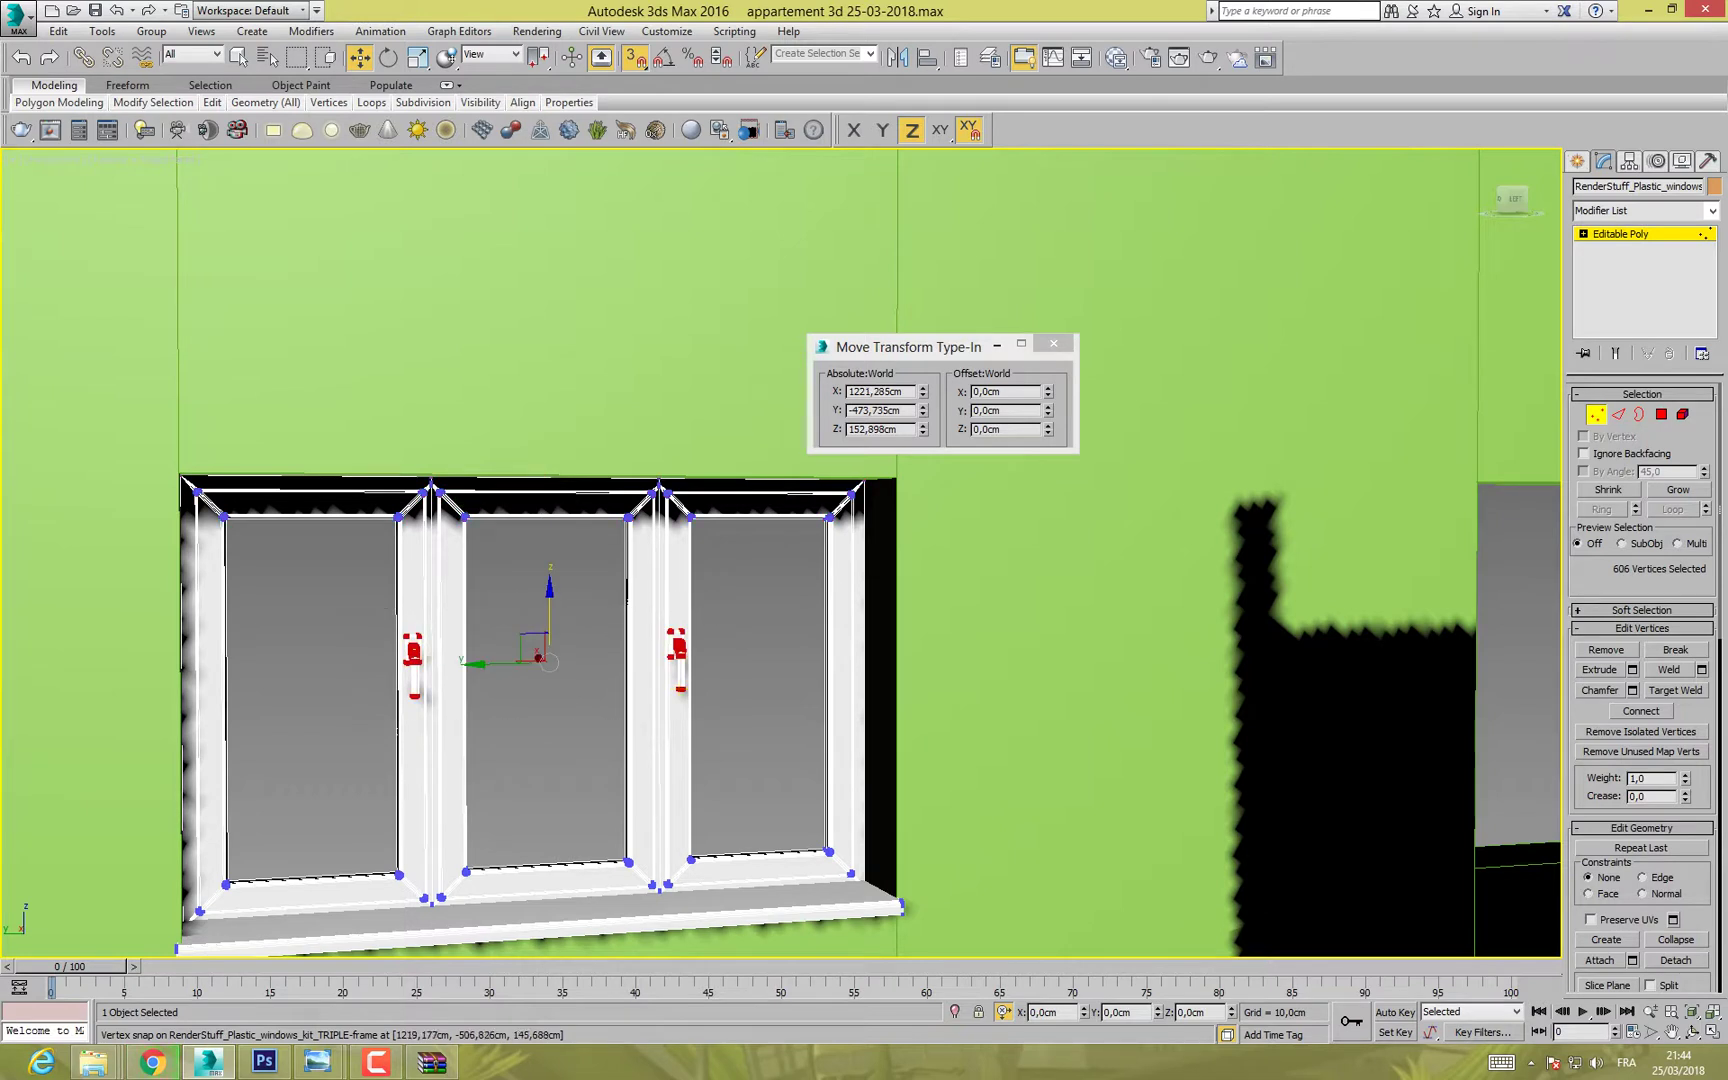
key(s)
drag(549, 607, 549, 623)
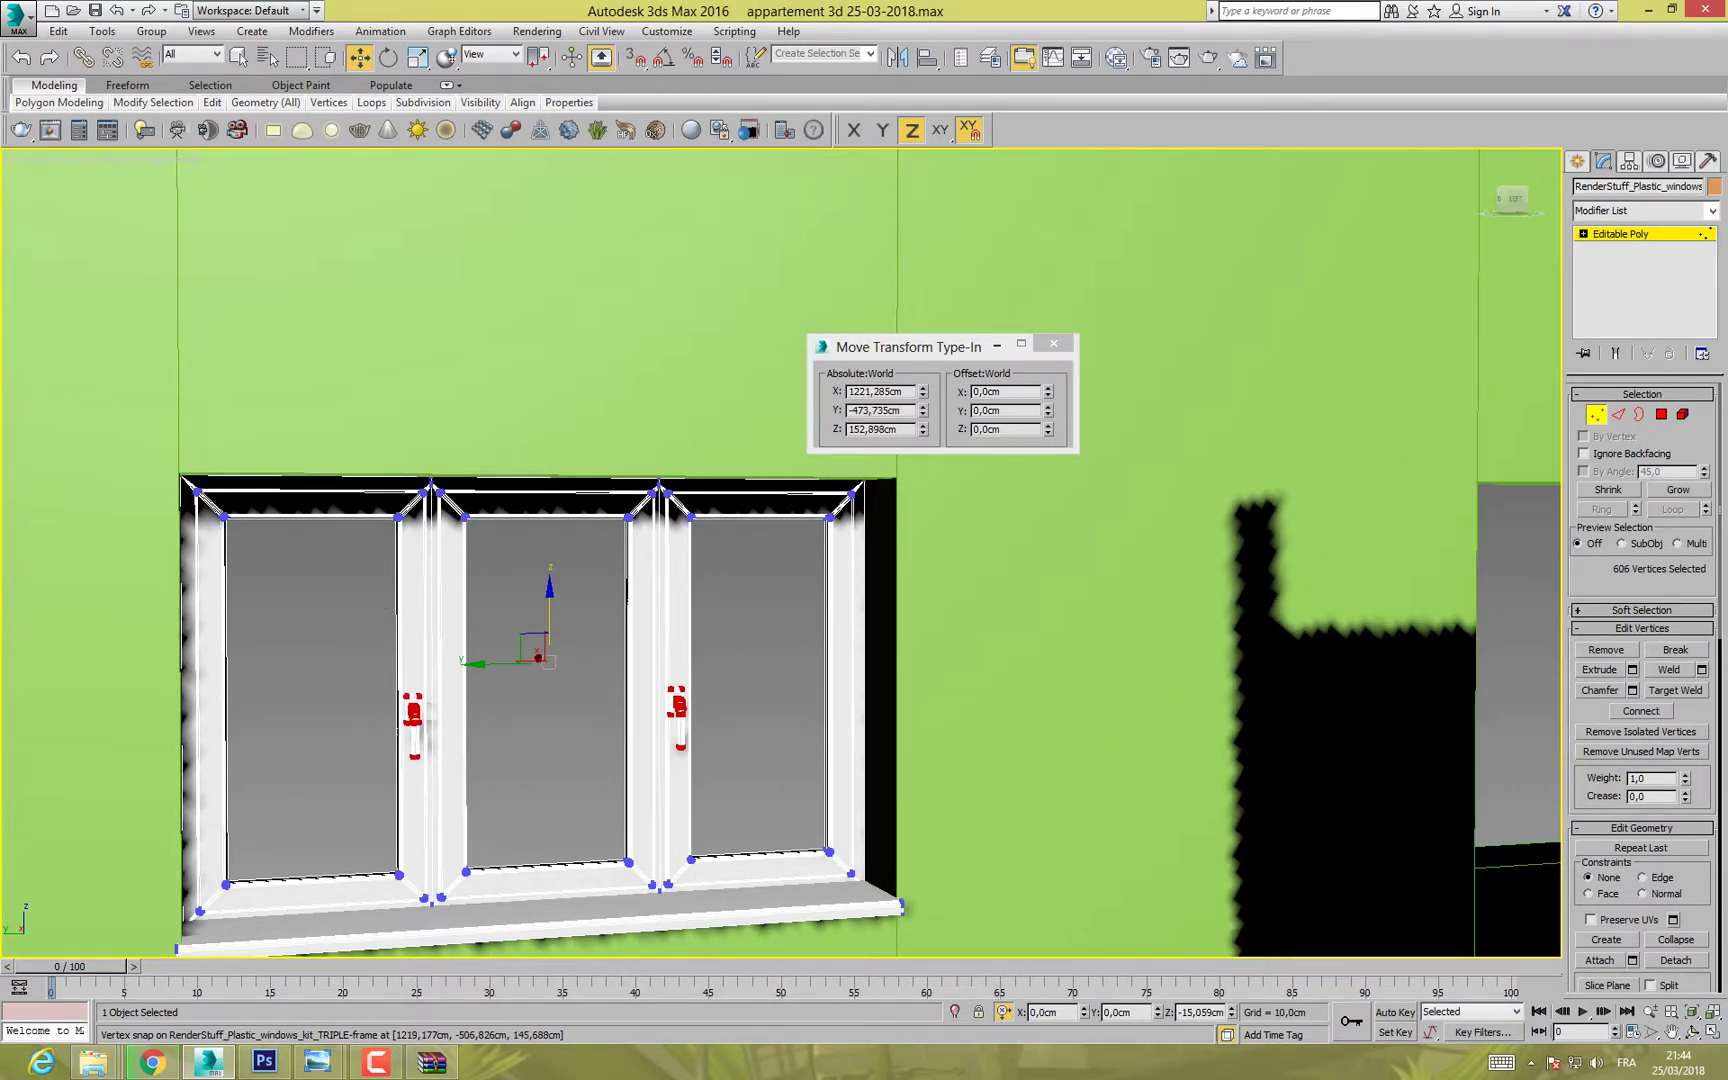
click(785, 620)
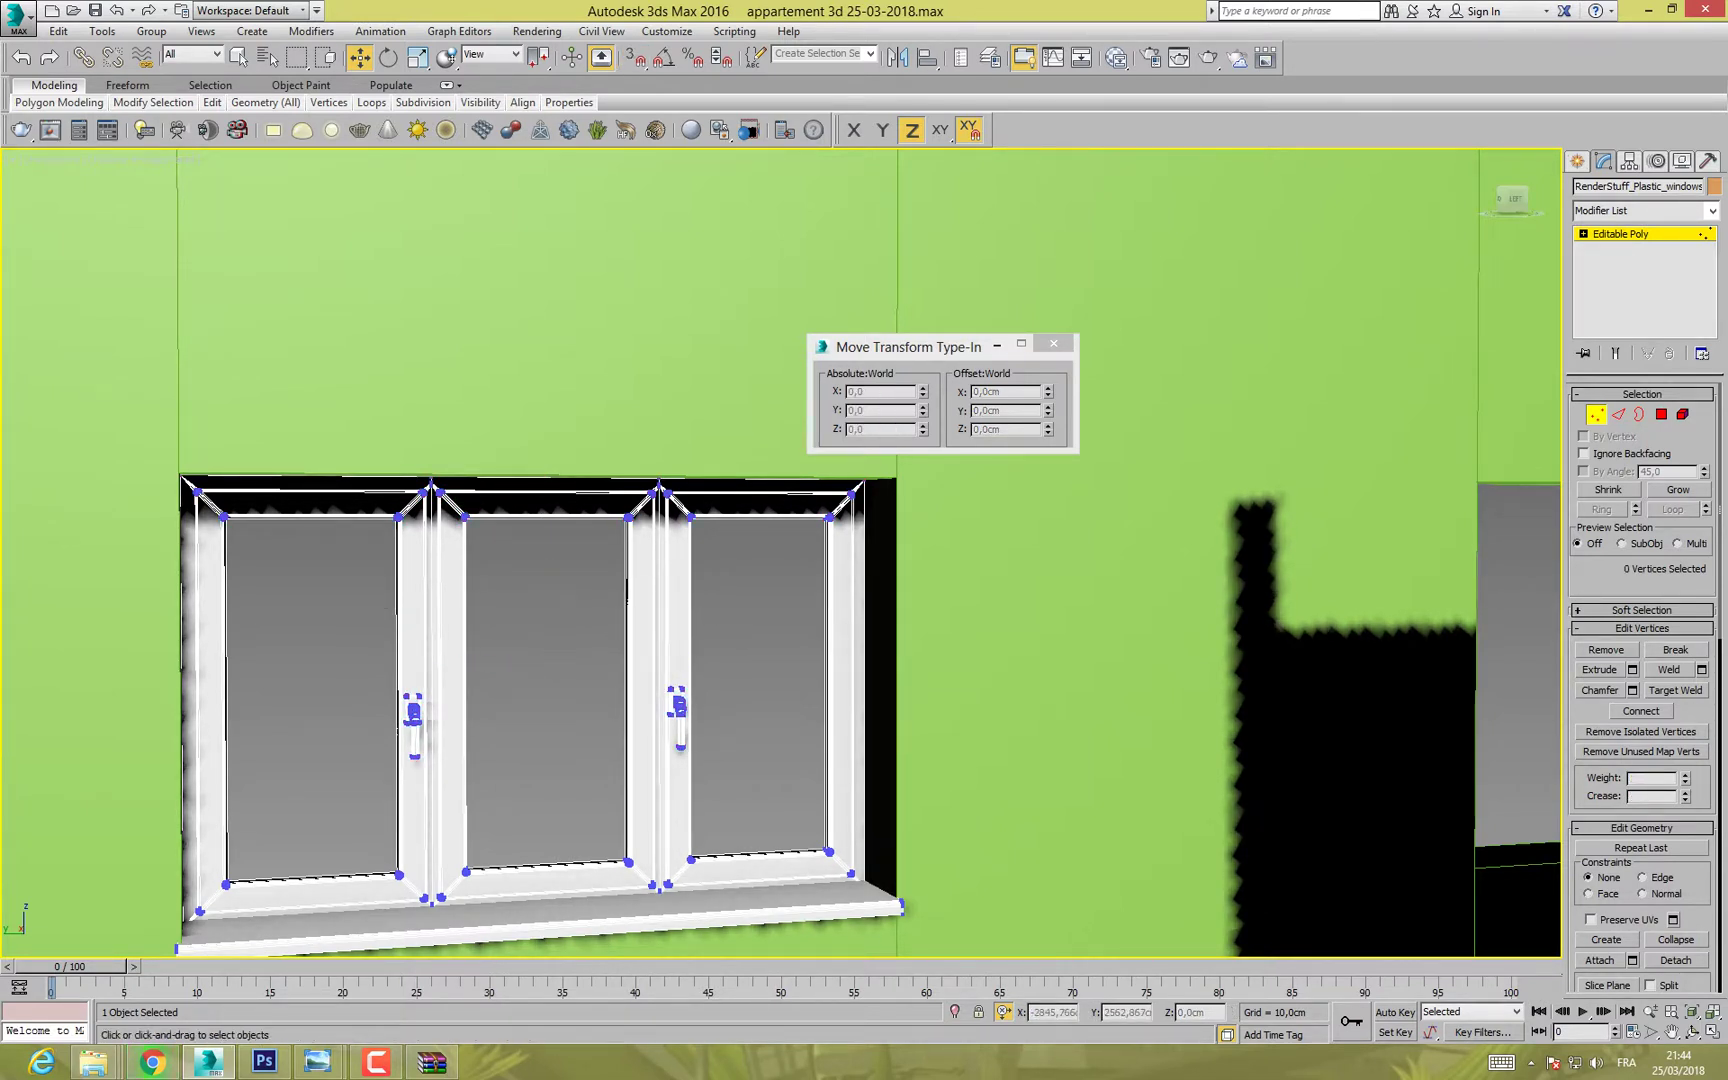
Step: Leave vertex editing and move the whole window along X into the wall thickness, to about X 1224.7 cm
key(1)
middle_drag(627, 540, 885, 625)
scroll(573, 547, down, 3)
drag(602, 843, 616, 838)
alt+middle_drag(621, 648, 360, 548)
alt+middle_drag(388, 686, 236, 562)
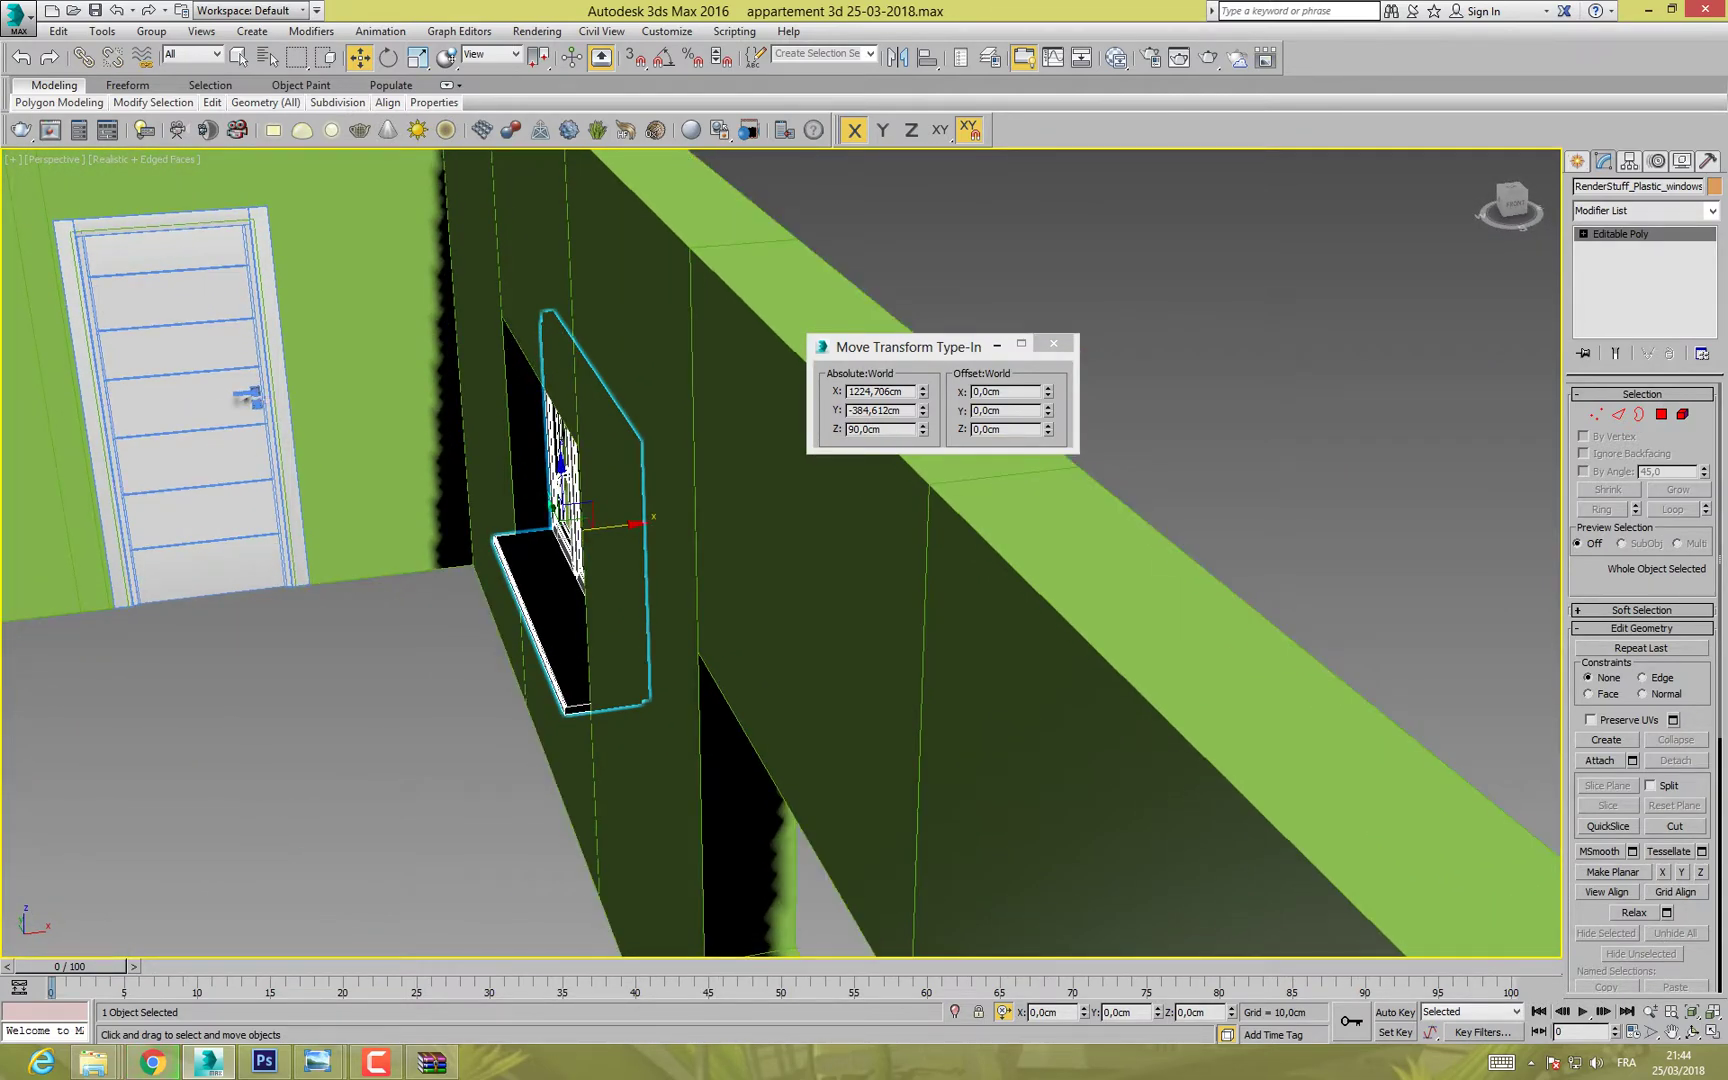
Step: In the top view, move the vertices of the windowsill's inner edge about 9.4 cm along X, and leave vertex editing
key(1)
alt+middle_drag(562, 480, 464, 506)
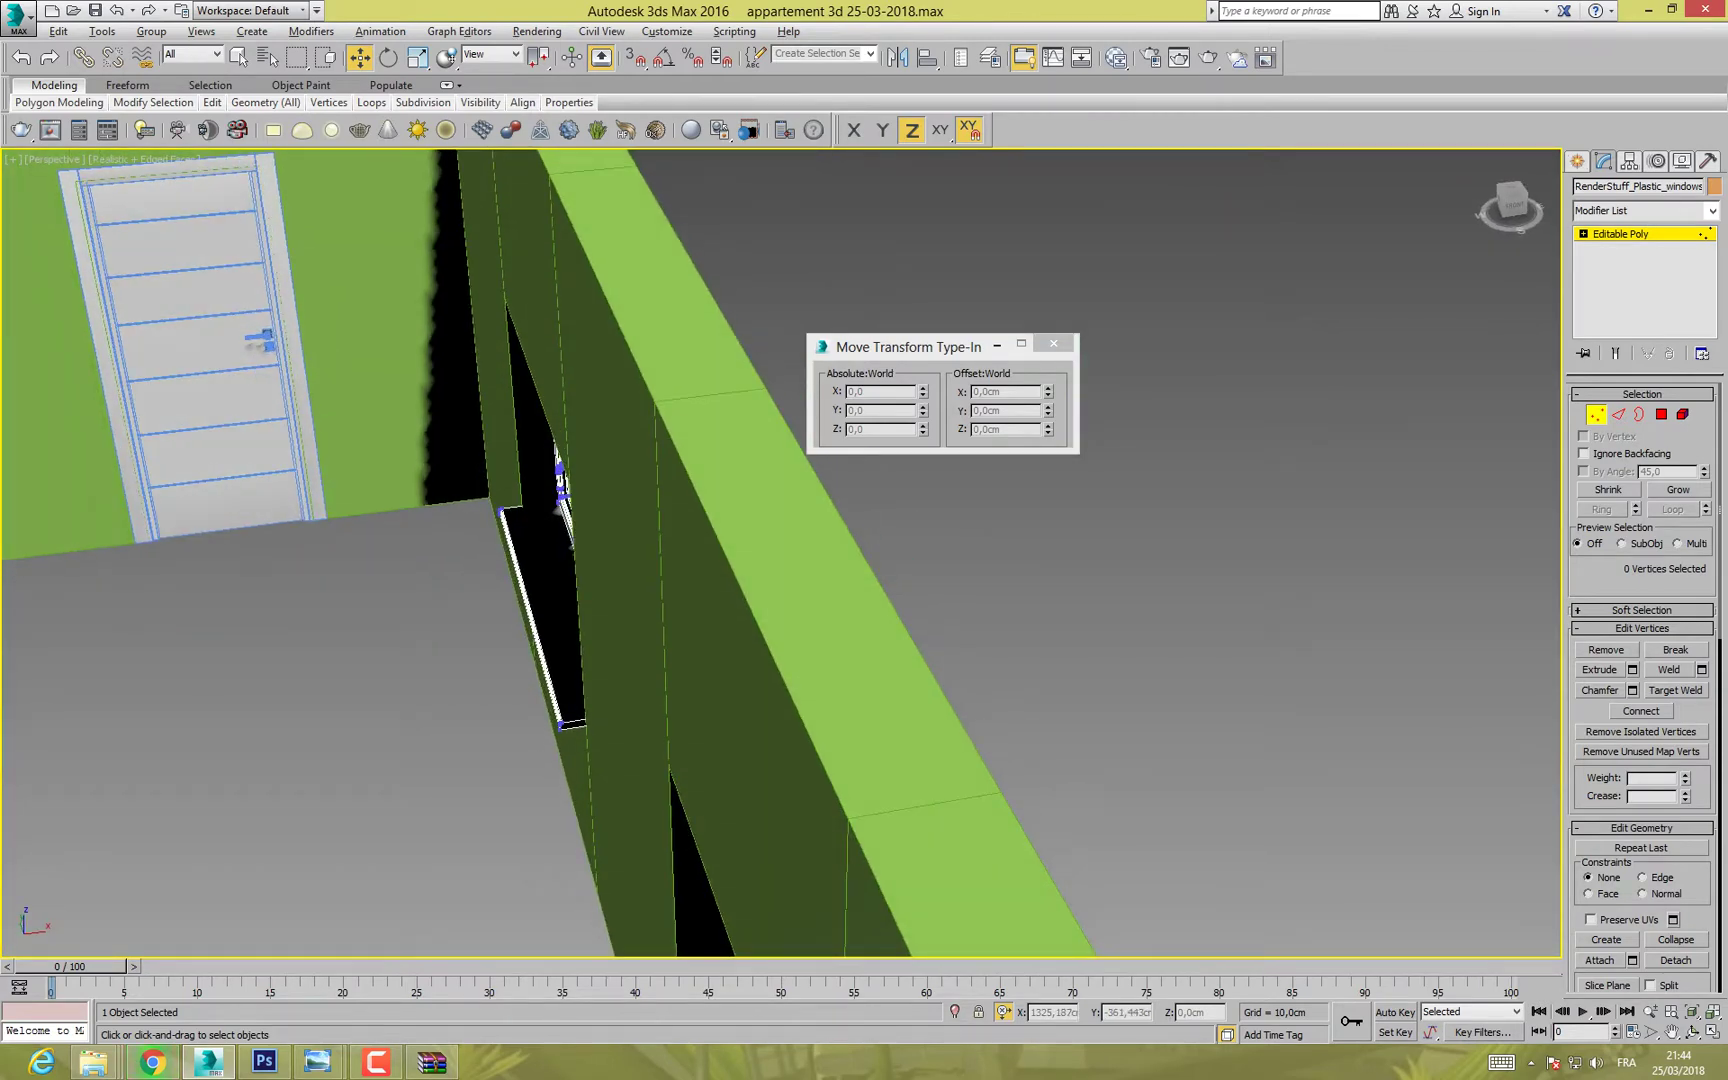
key(alt+w)
click(420, 440)
key(alt+w)
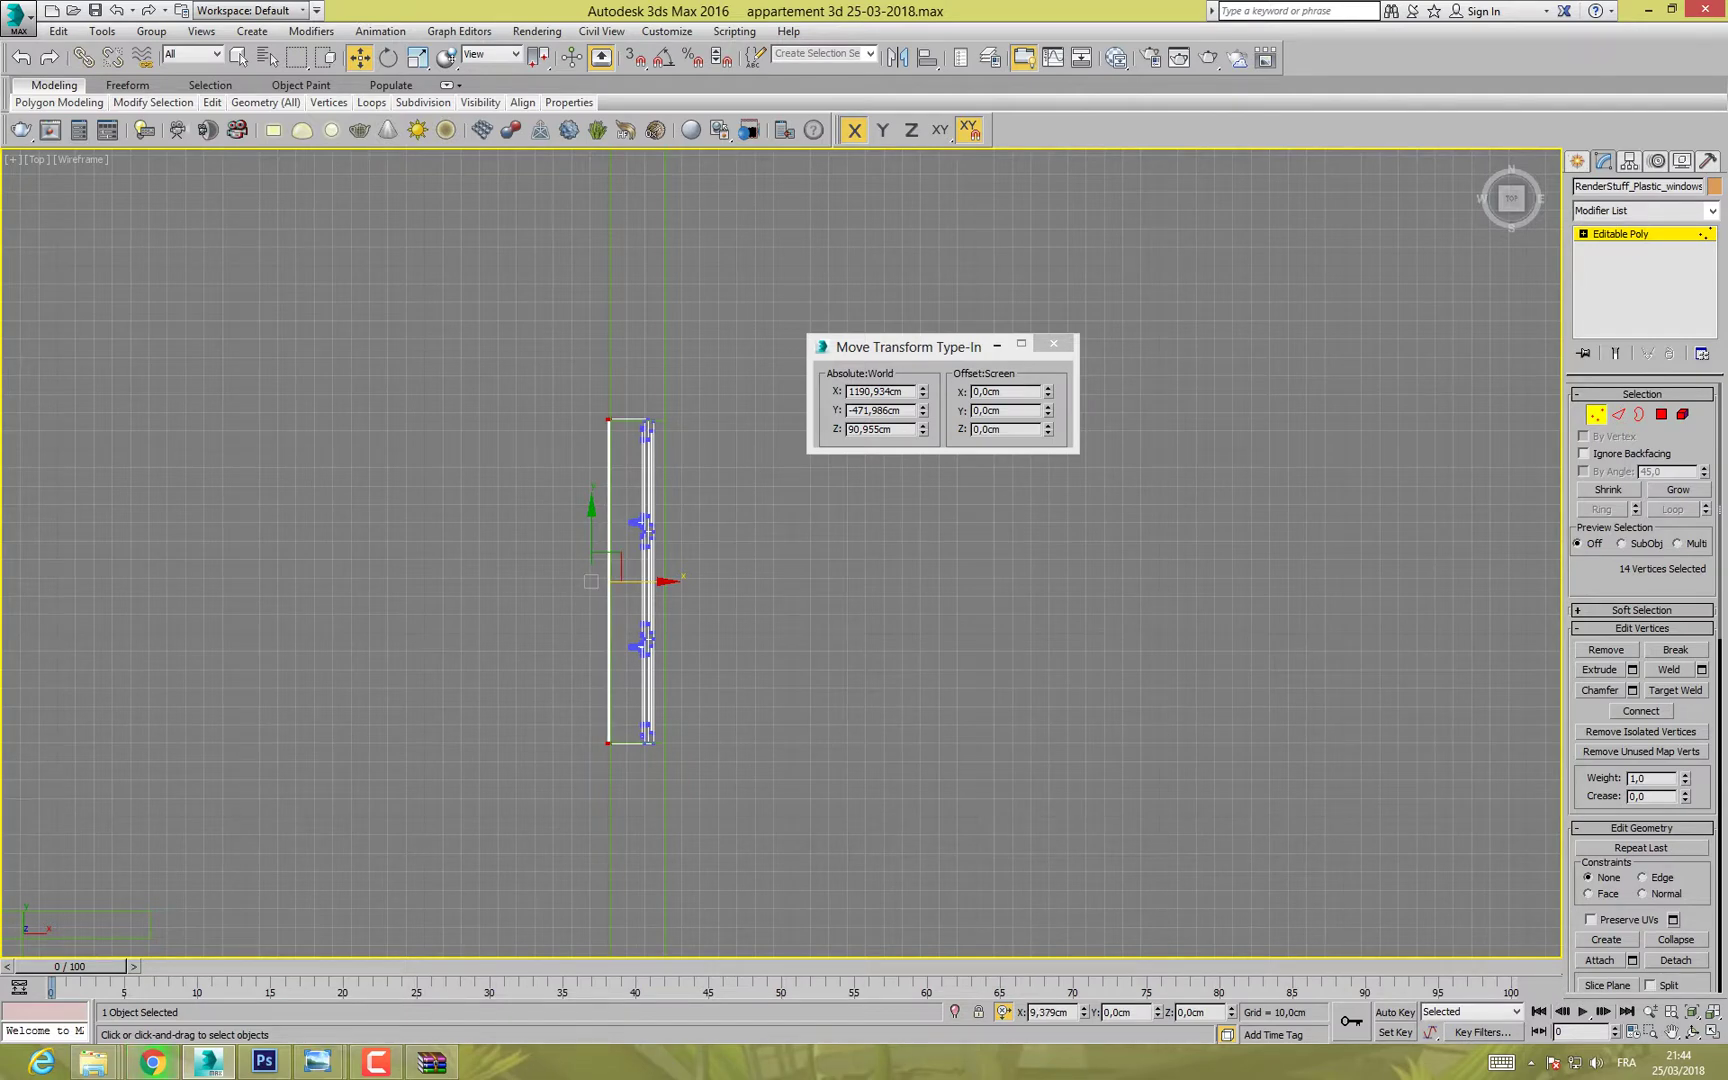
key(alt+w)
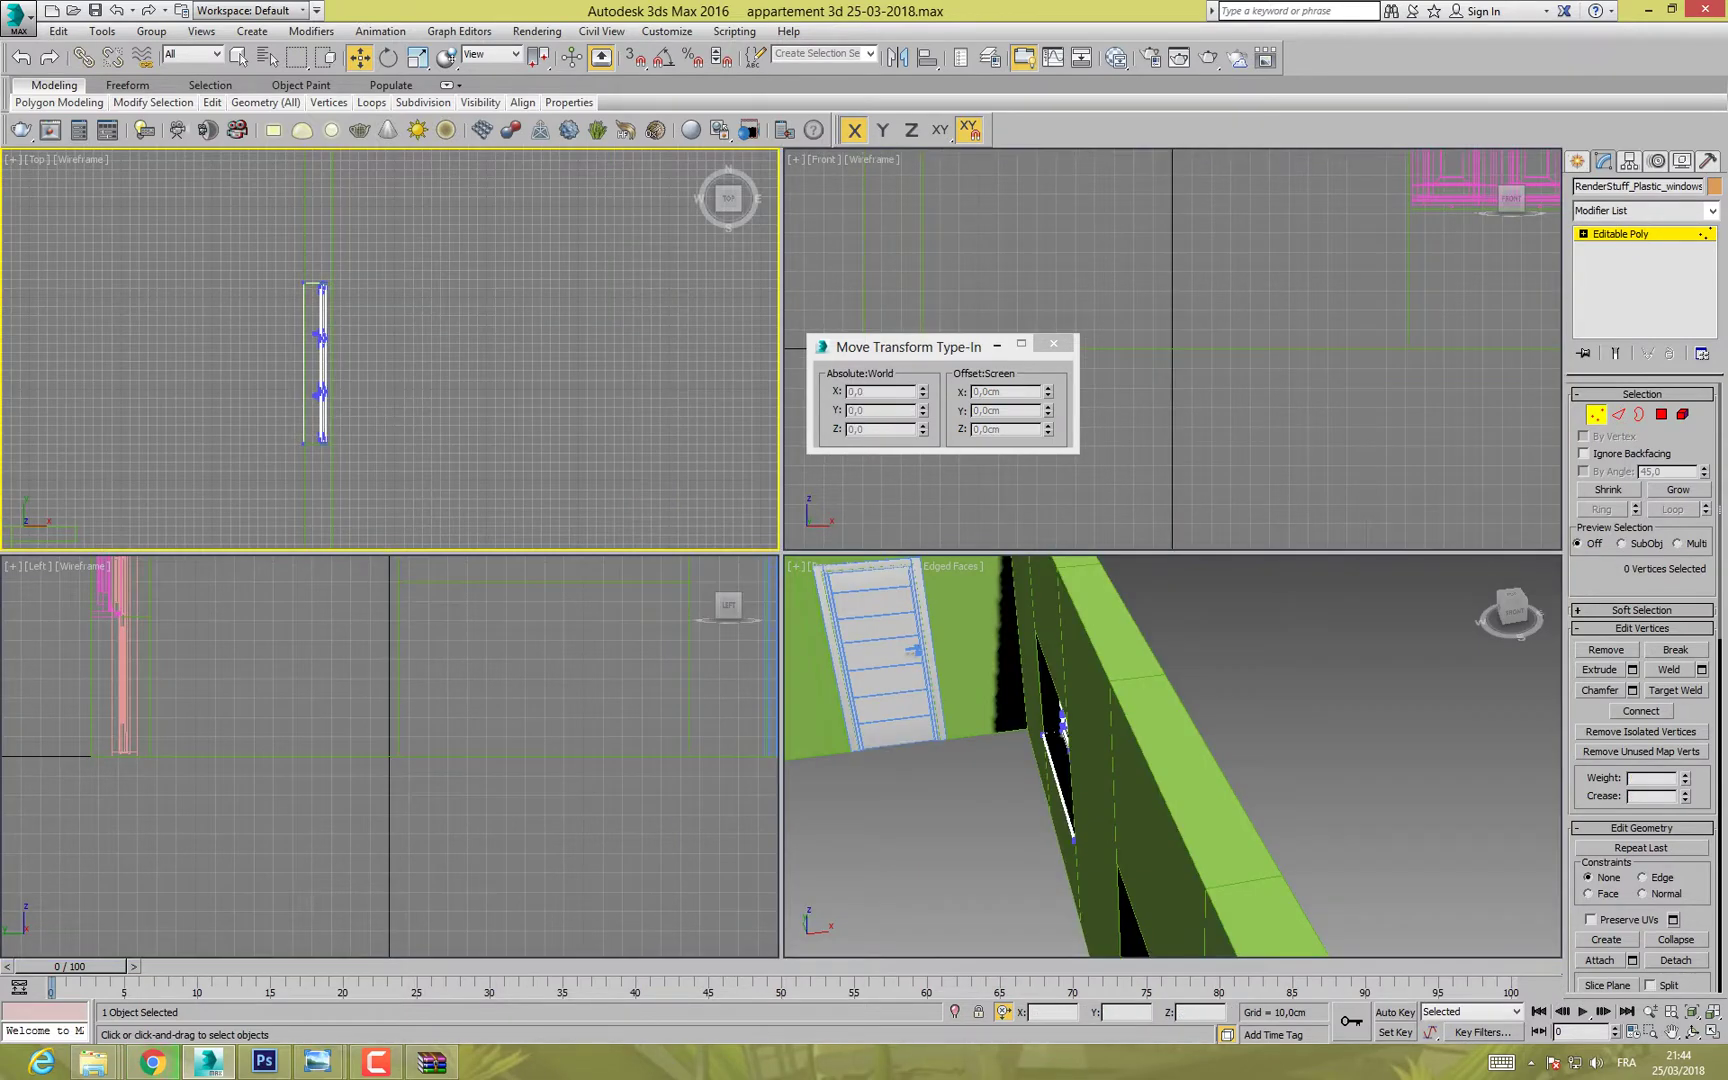
key(alt+w)
alt+middle_drag(700, 560, 860, 555)
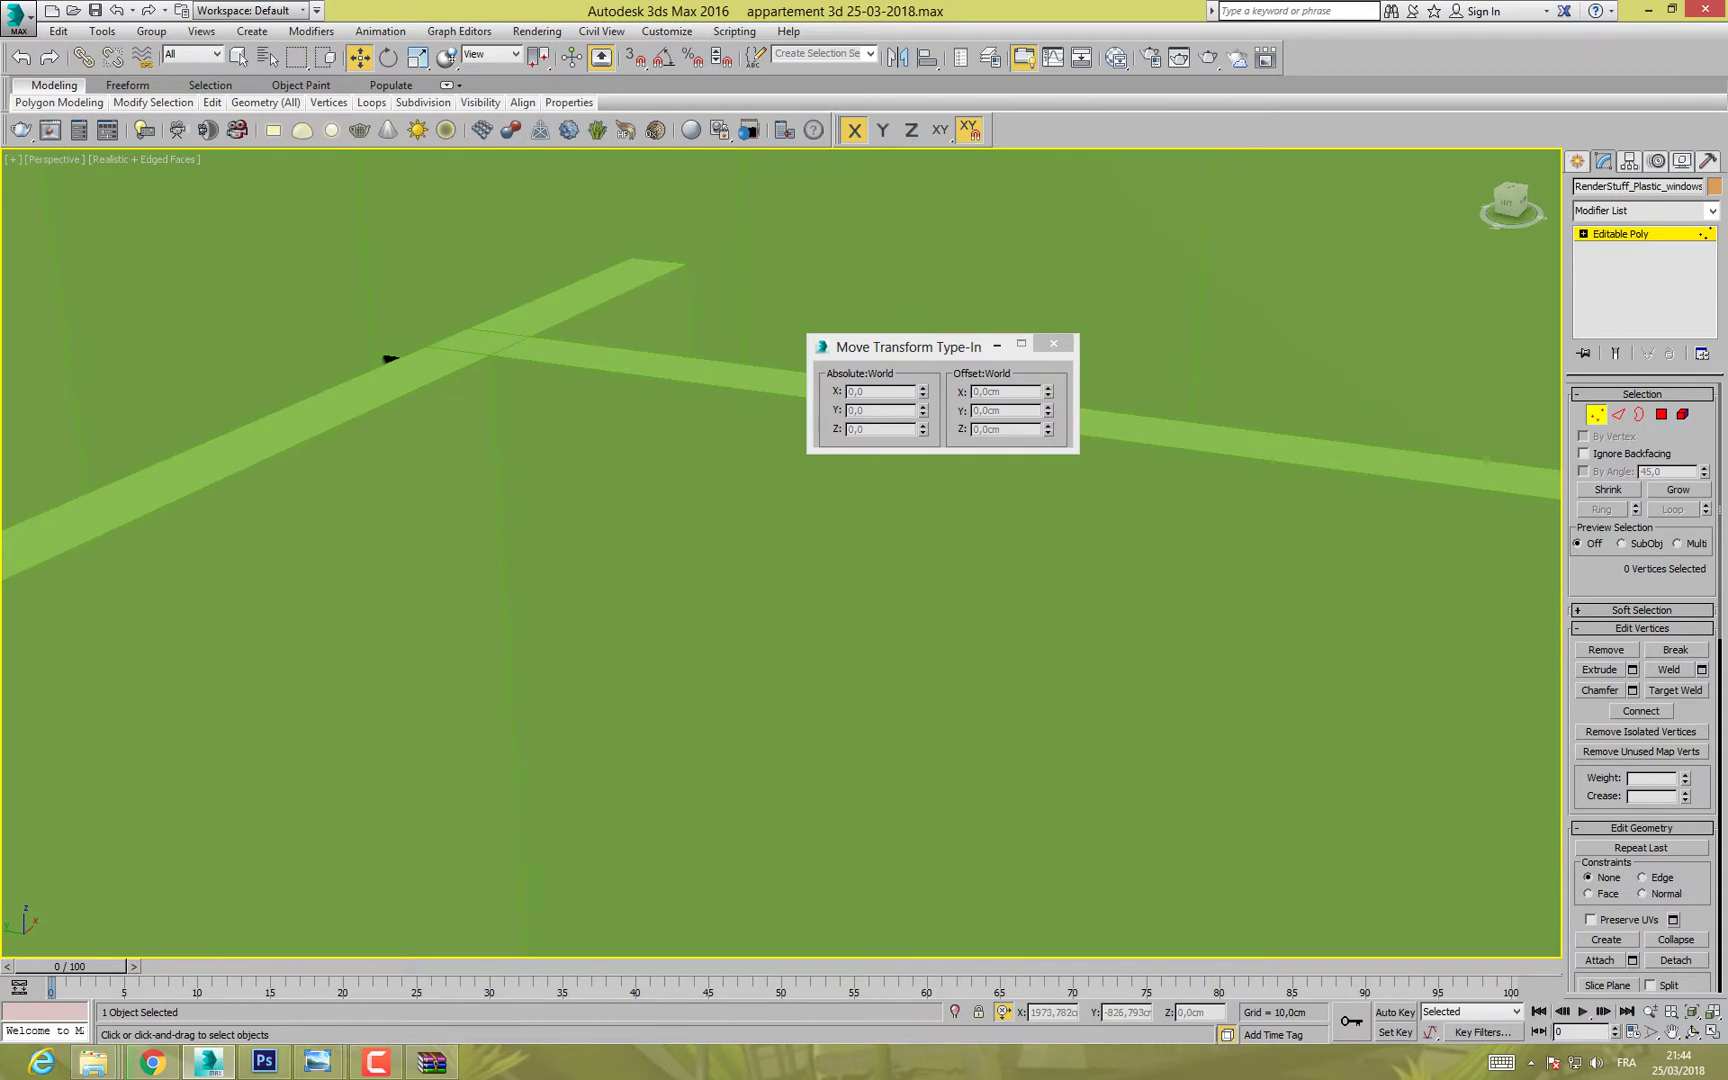
key(6)
key(z)
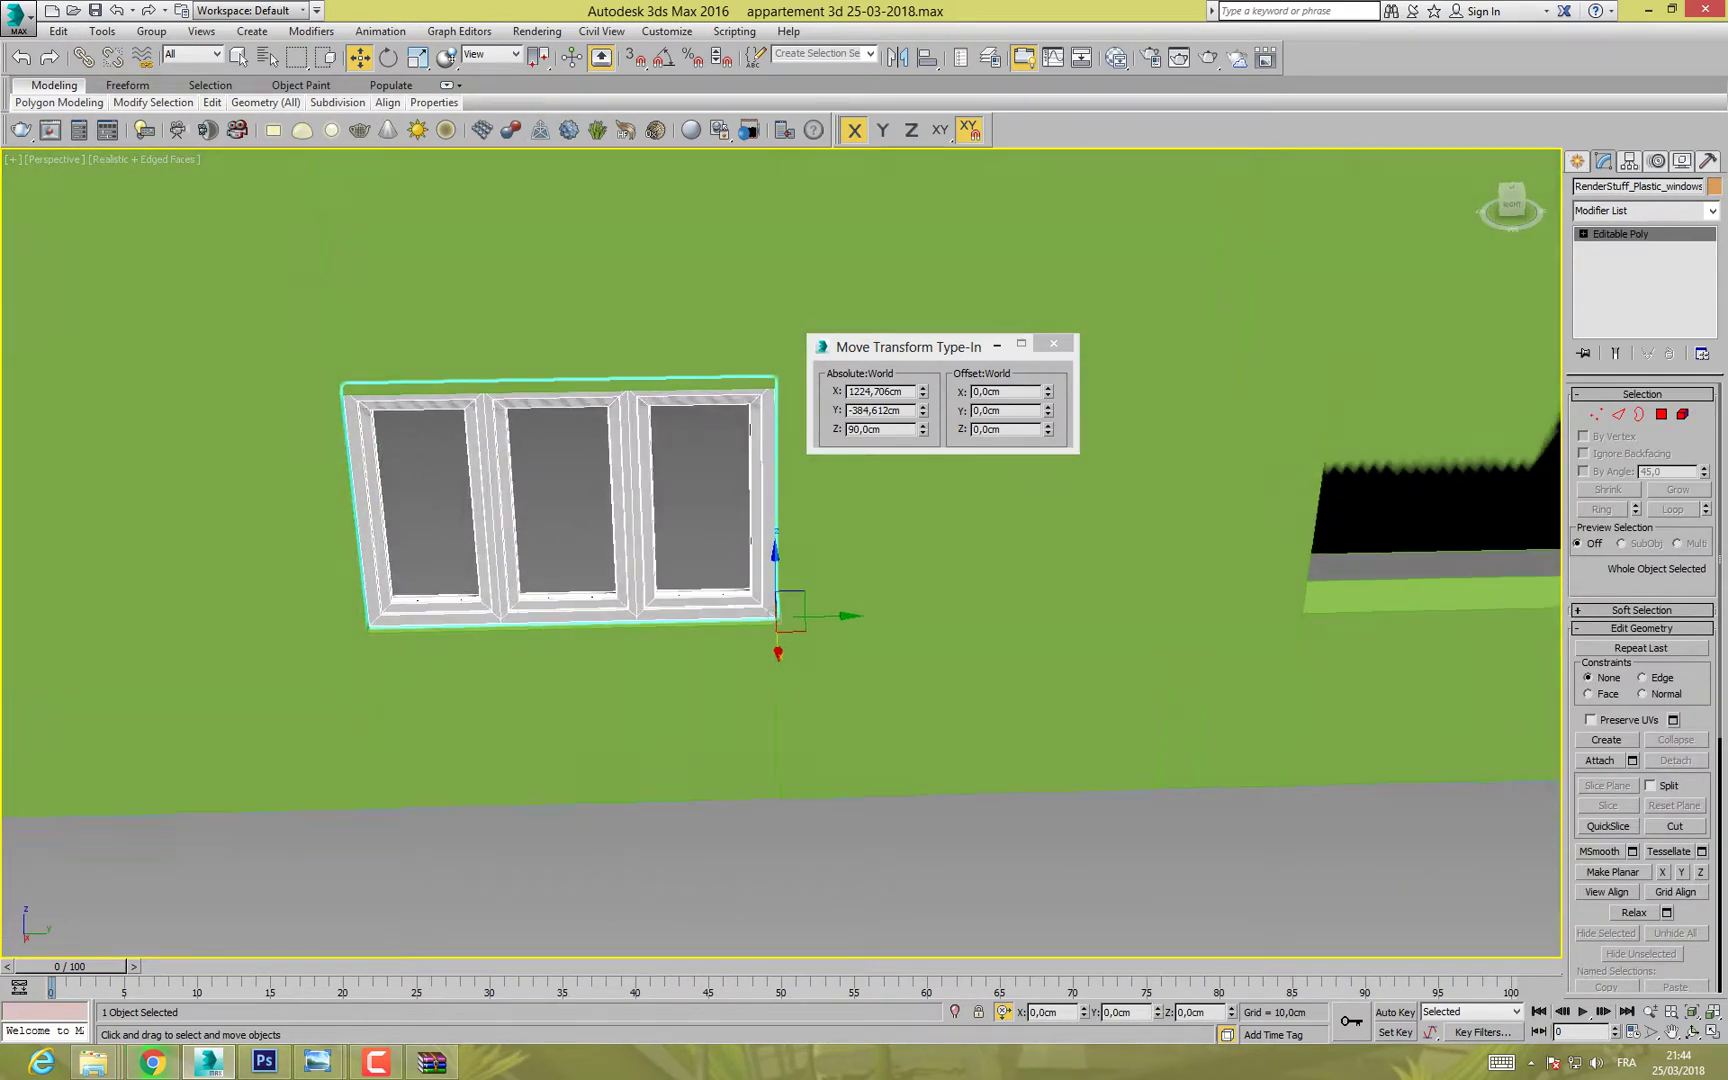
Step: Clone the triple window along Y to the neighbouring opening, at about Y -761 cm, and turn on vertex snapping
alt+middle_drag(1060, 610, 1115, 630)
scroll(1115, 630, down, 3)
shift+drag(1020, 617, 413, 640)
click(866, 607)
key(s)
scroll(422, 635, up, 5)
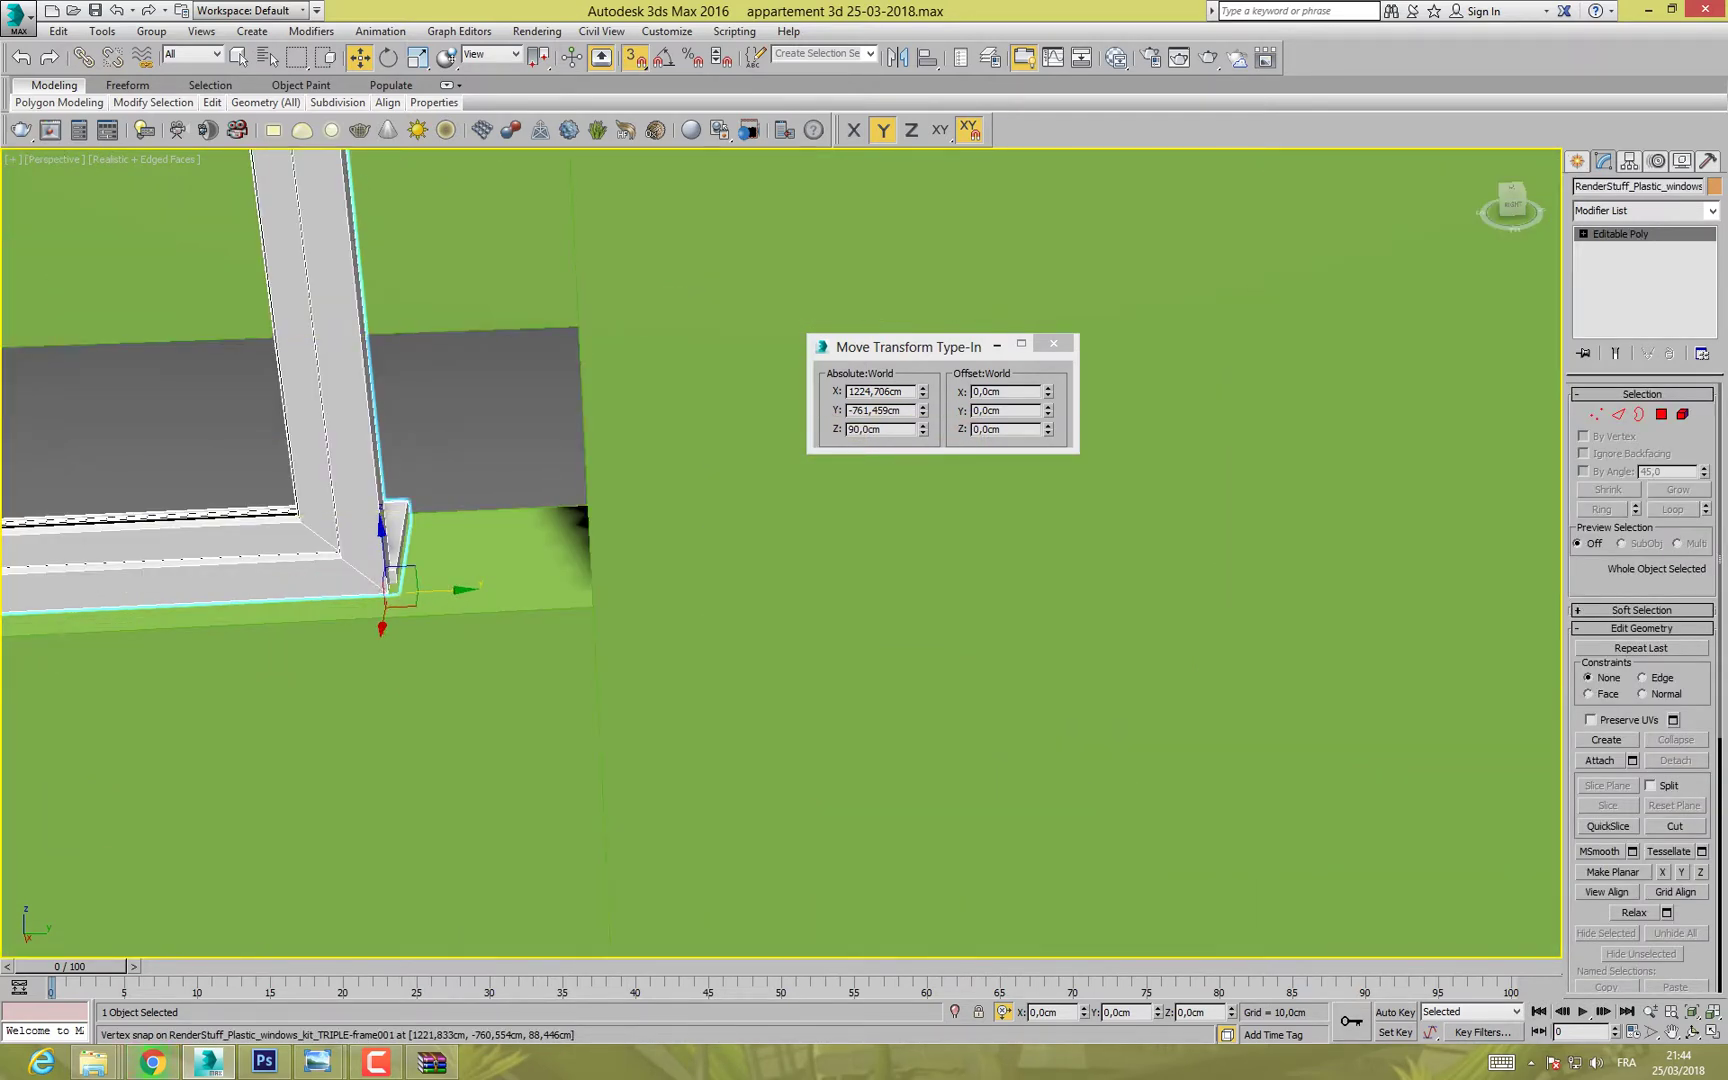
Step: Clone the triple window along Y to the opening near the building's opposite corner, at about Y 41 cm
scroll(805, 650, down, 8)
middle_drag(770, 650, 266, 660)
shift+drag(266, 660, 1059, 628)
mouse_move(865, 605)
alt+middle_down()
mouse_move(750, 600)
mouse_move(715, 565)
mouse_move(815, 540)
mouse_move(865, 580)
mouse_move(875, 665)
mouse_move(950, 690)
mouse_move(935, 615)
mouse_move(875, 580)
mouse_move(910, 660)
mouse_move(875, 590)
alt+middle_up()
middle_drag(941, 655, 784, 710)
drag(784, 710, 827, 711)
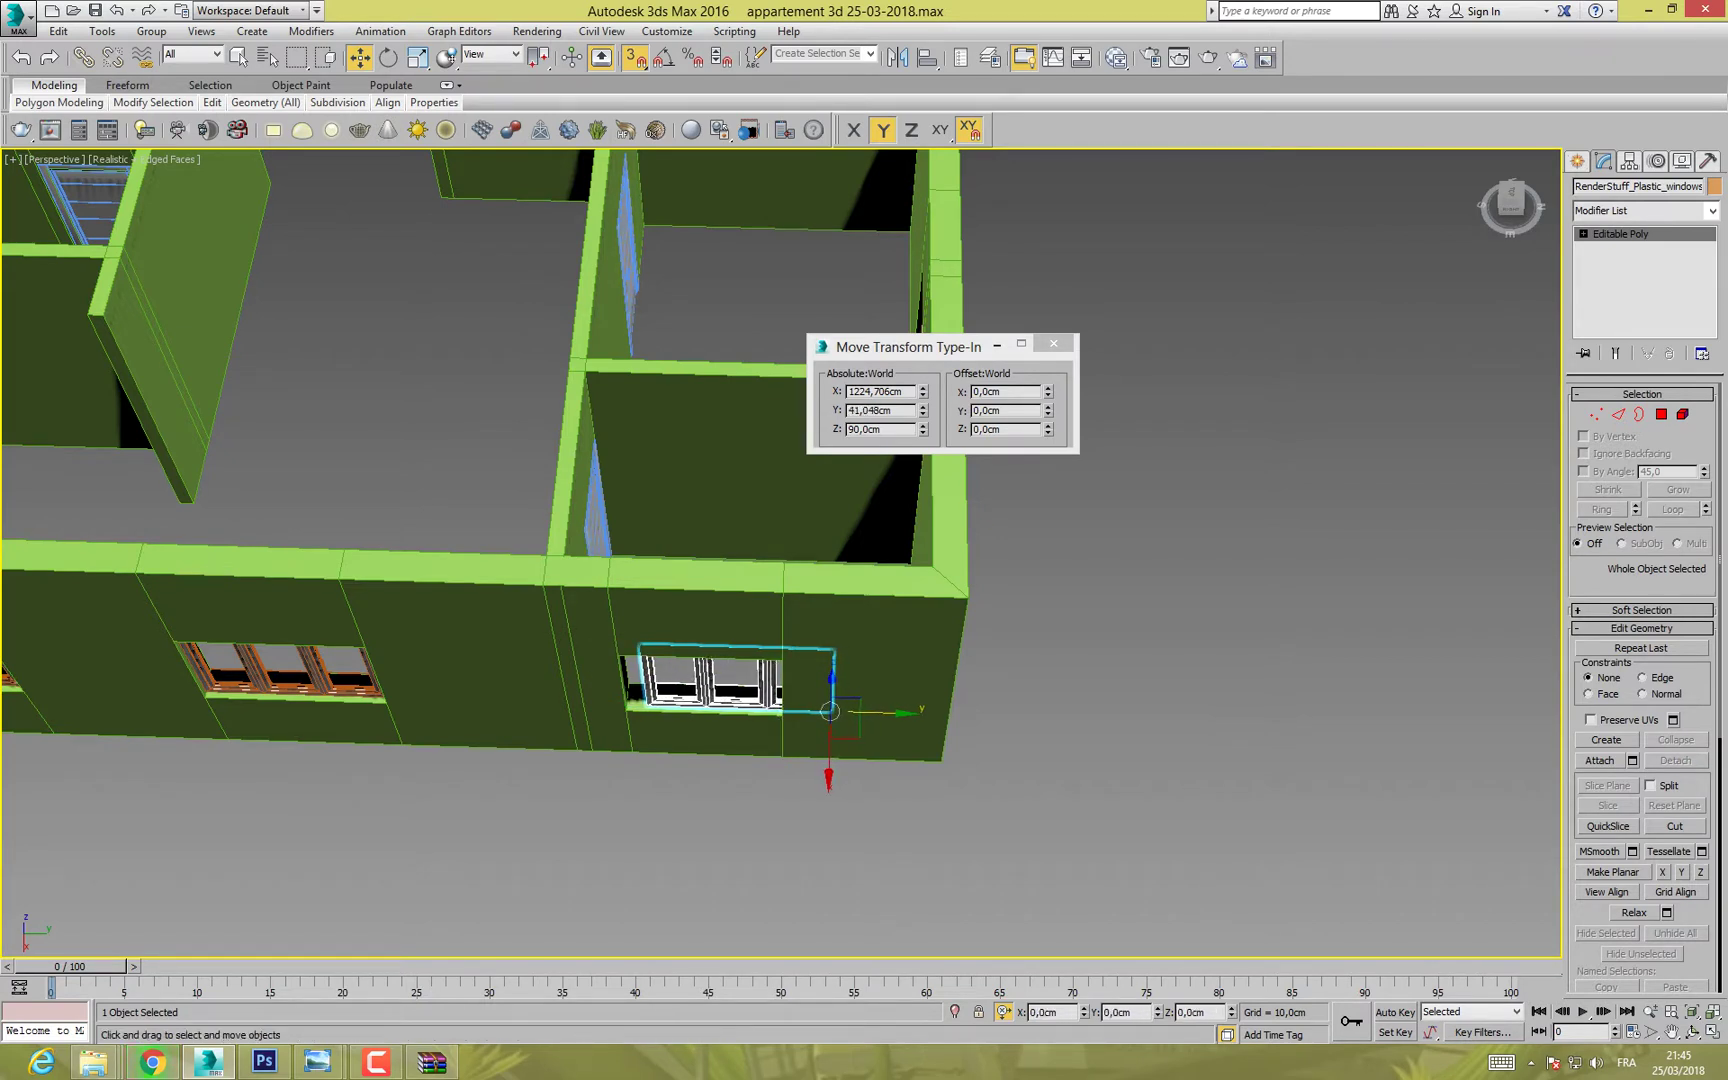
Step: Check the openings on the apartment plan image, then snap the newest window copy to the opening's edge, at Y -4.212 cm
mouse_move(317, 1062)
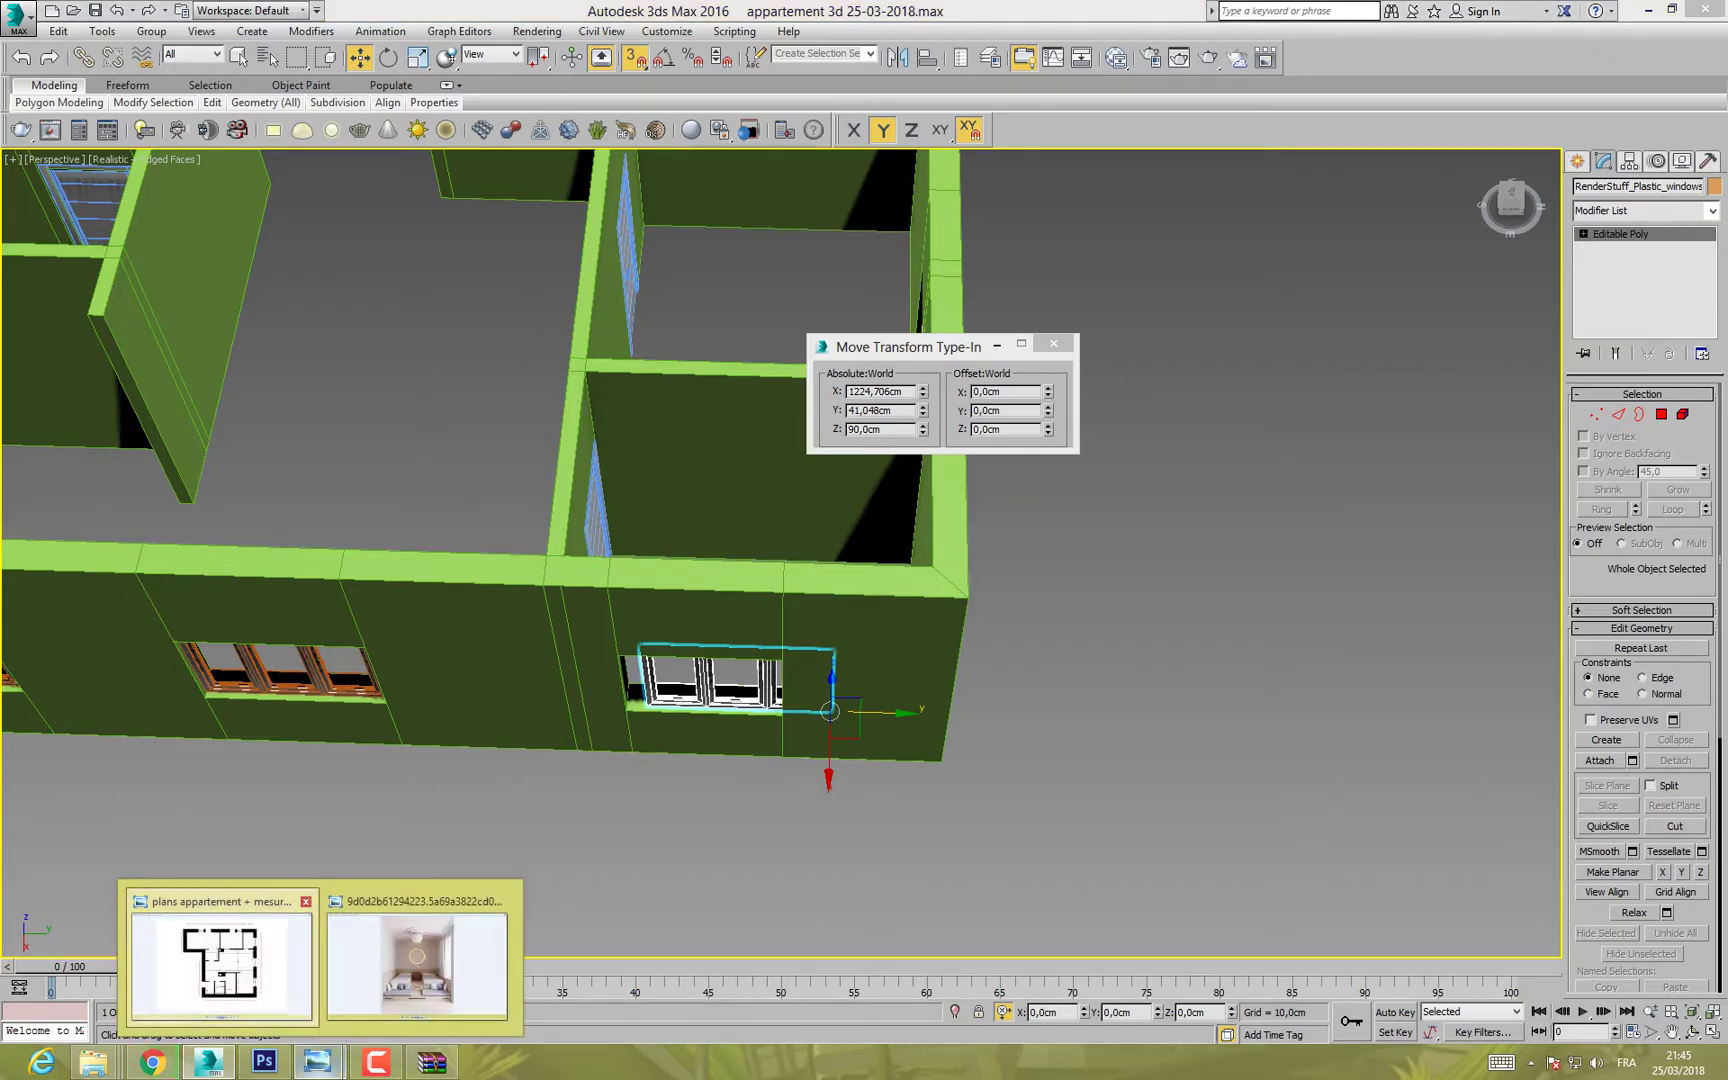
click(225, 958)
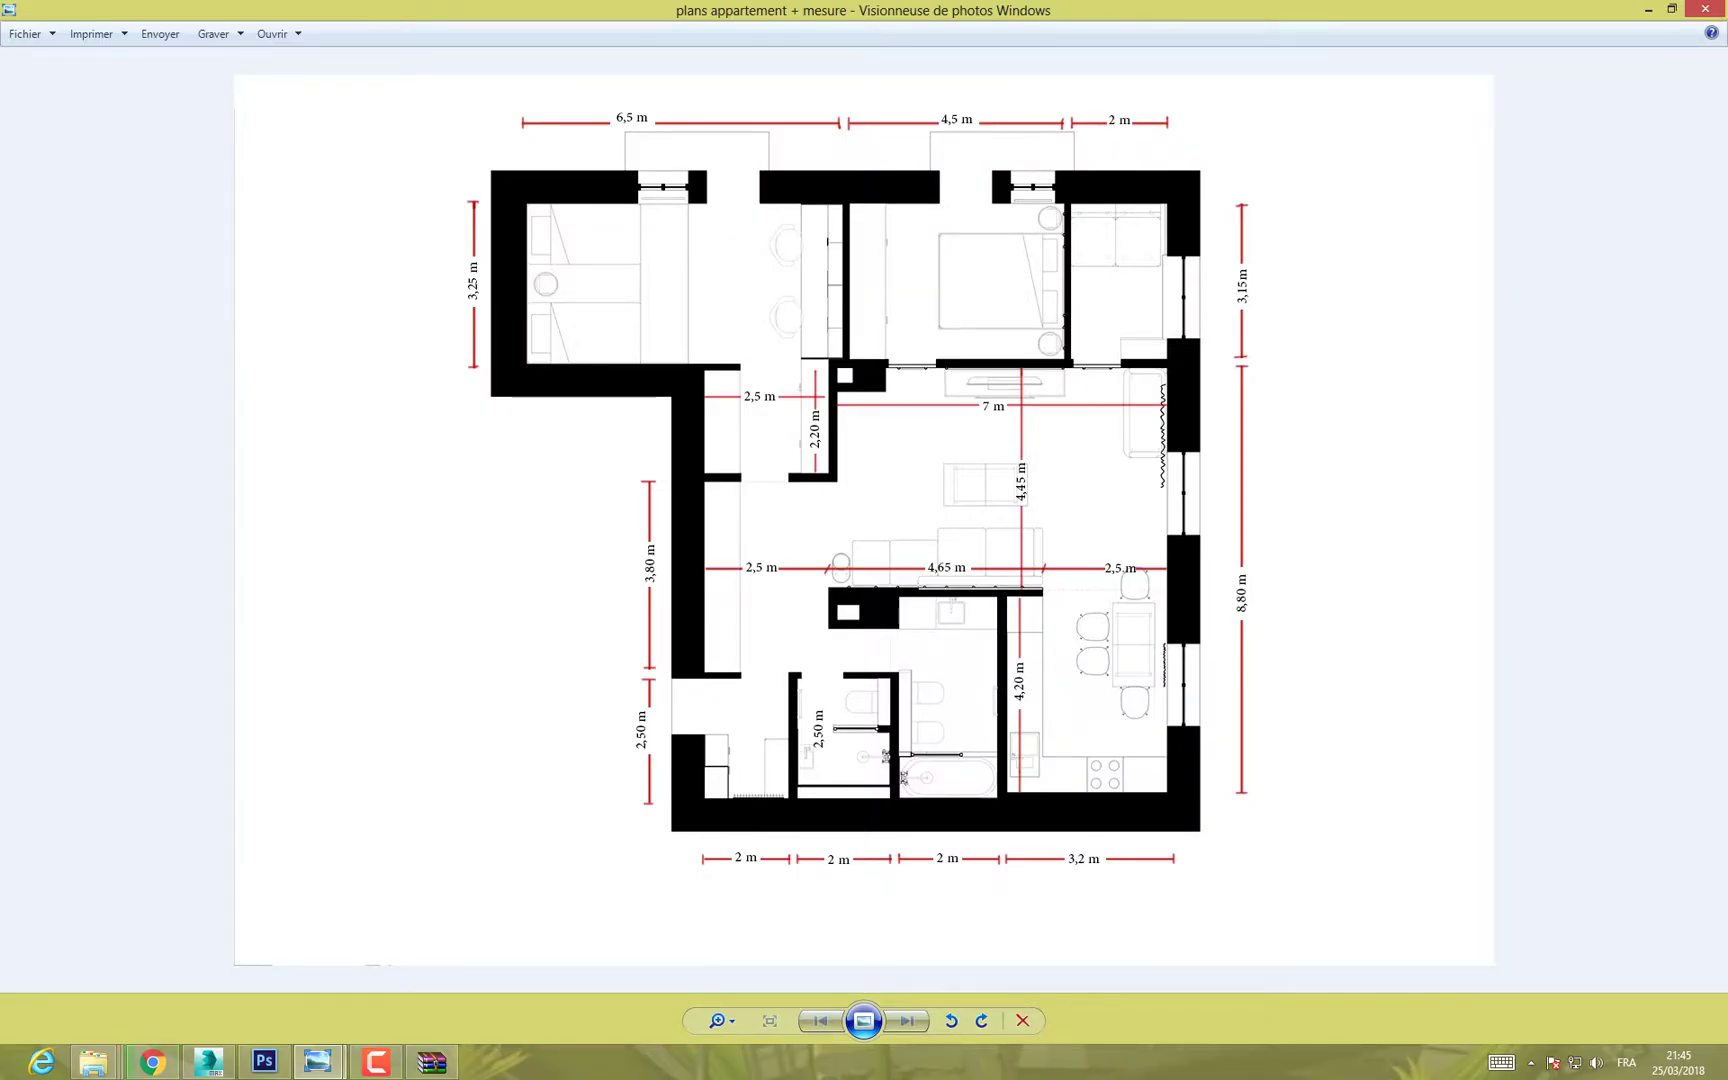
click(208, 1062)
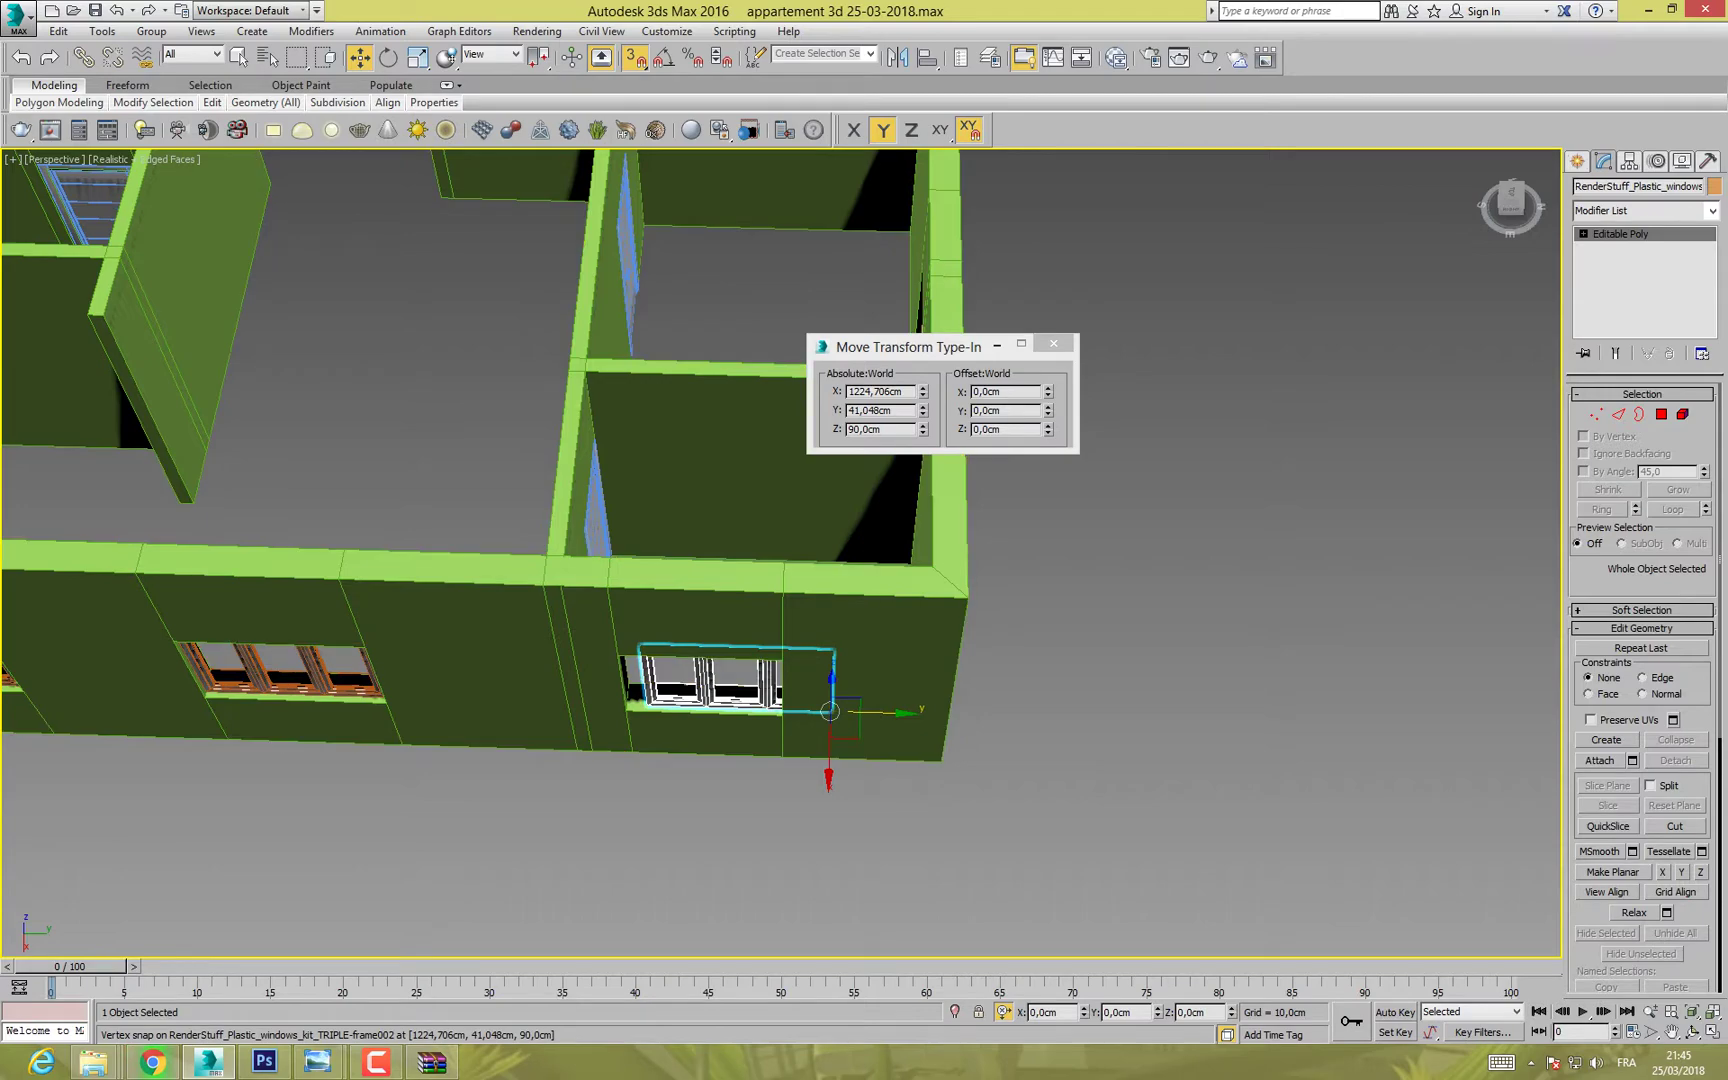
drag(829, 711, 783, 713)
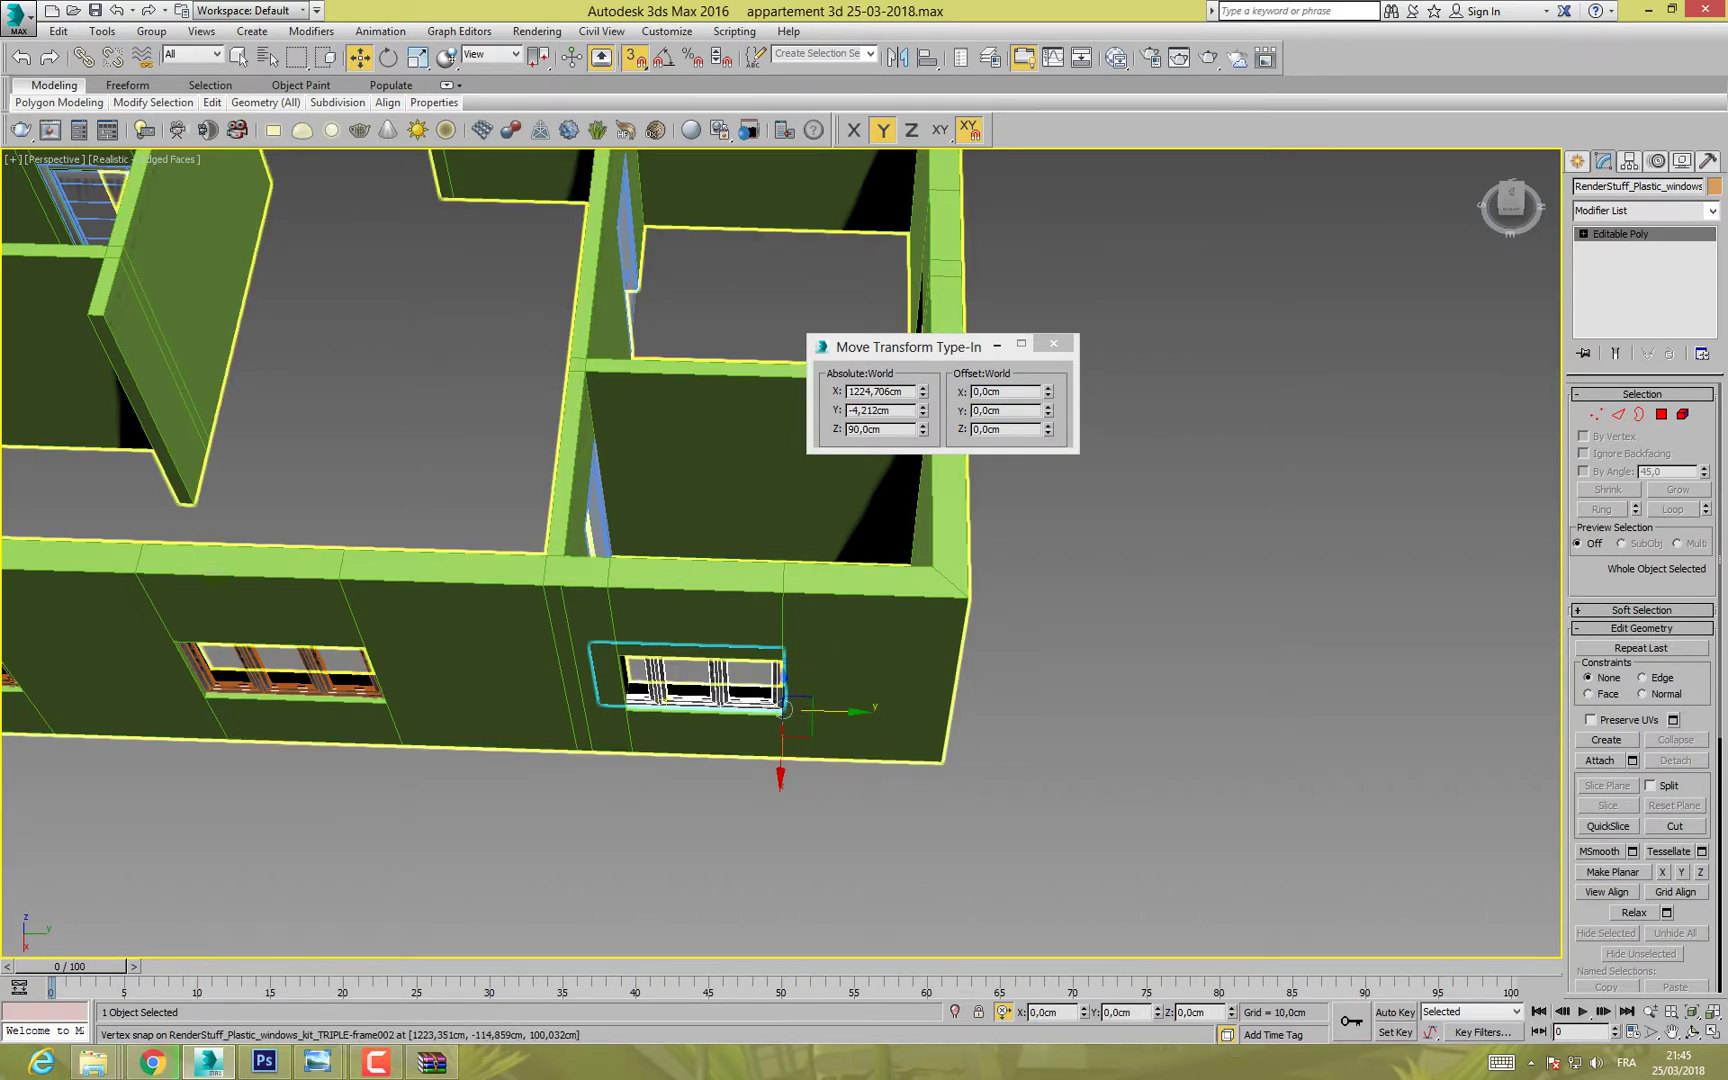
Step: Scale the newest triple-window copy along its width to about 71.8 percent on local X to fit the opening
scroll(679, 700, up, 5)
scroll(676, 688, up, 4)
alt+middle_drag(676, 688, 1105, 620)
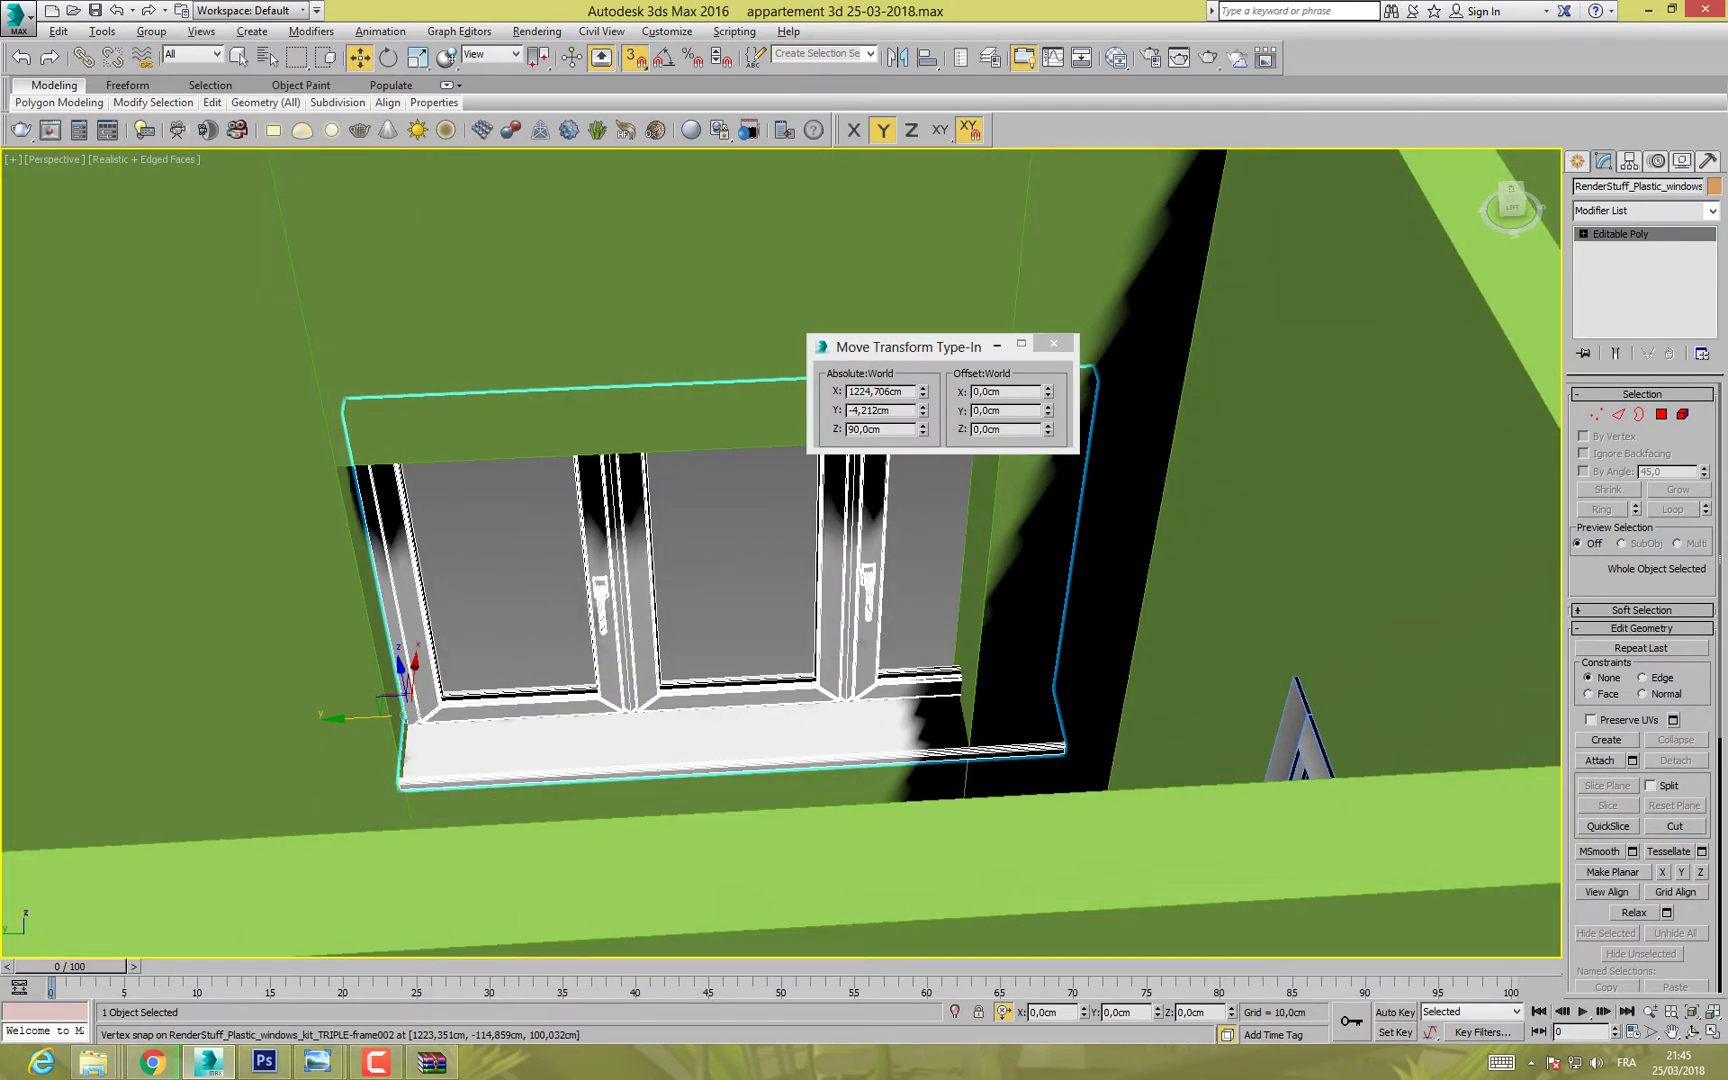
alt+middle_drag(1105, 620, 1096, 620)
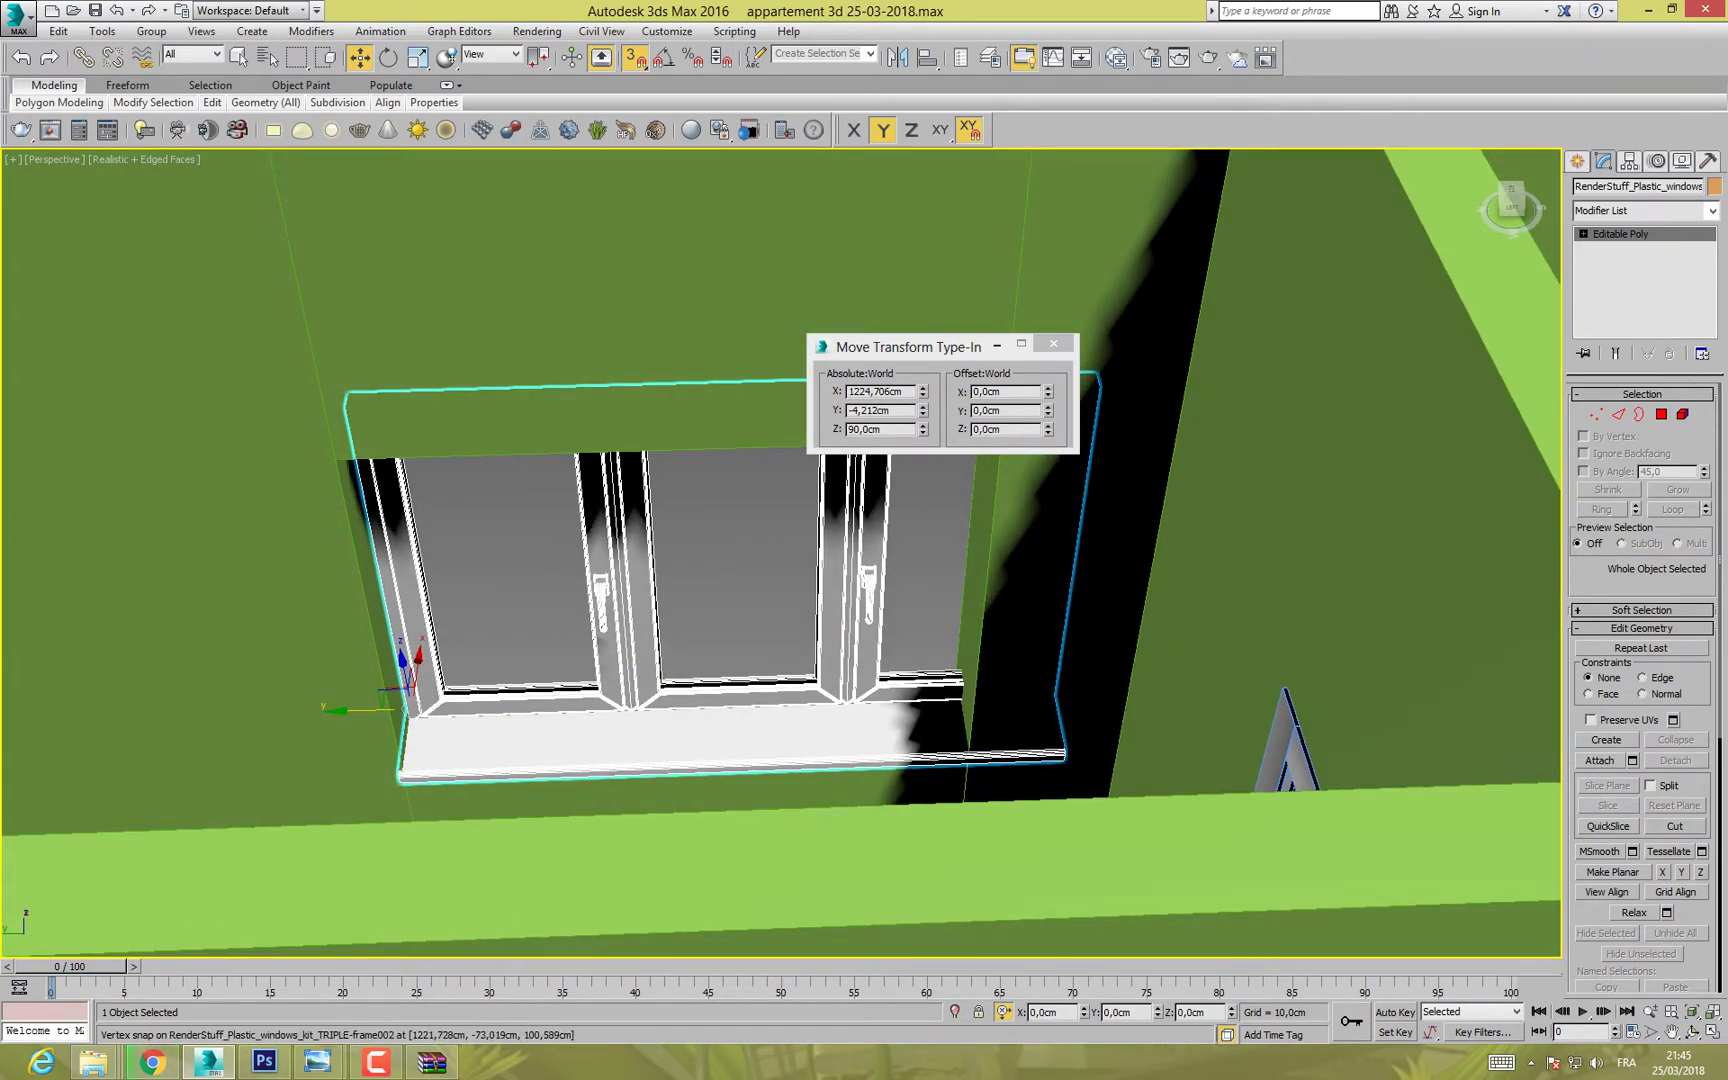
key(r)
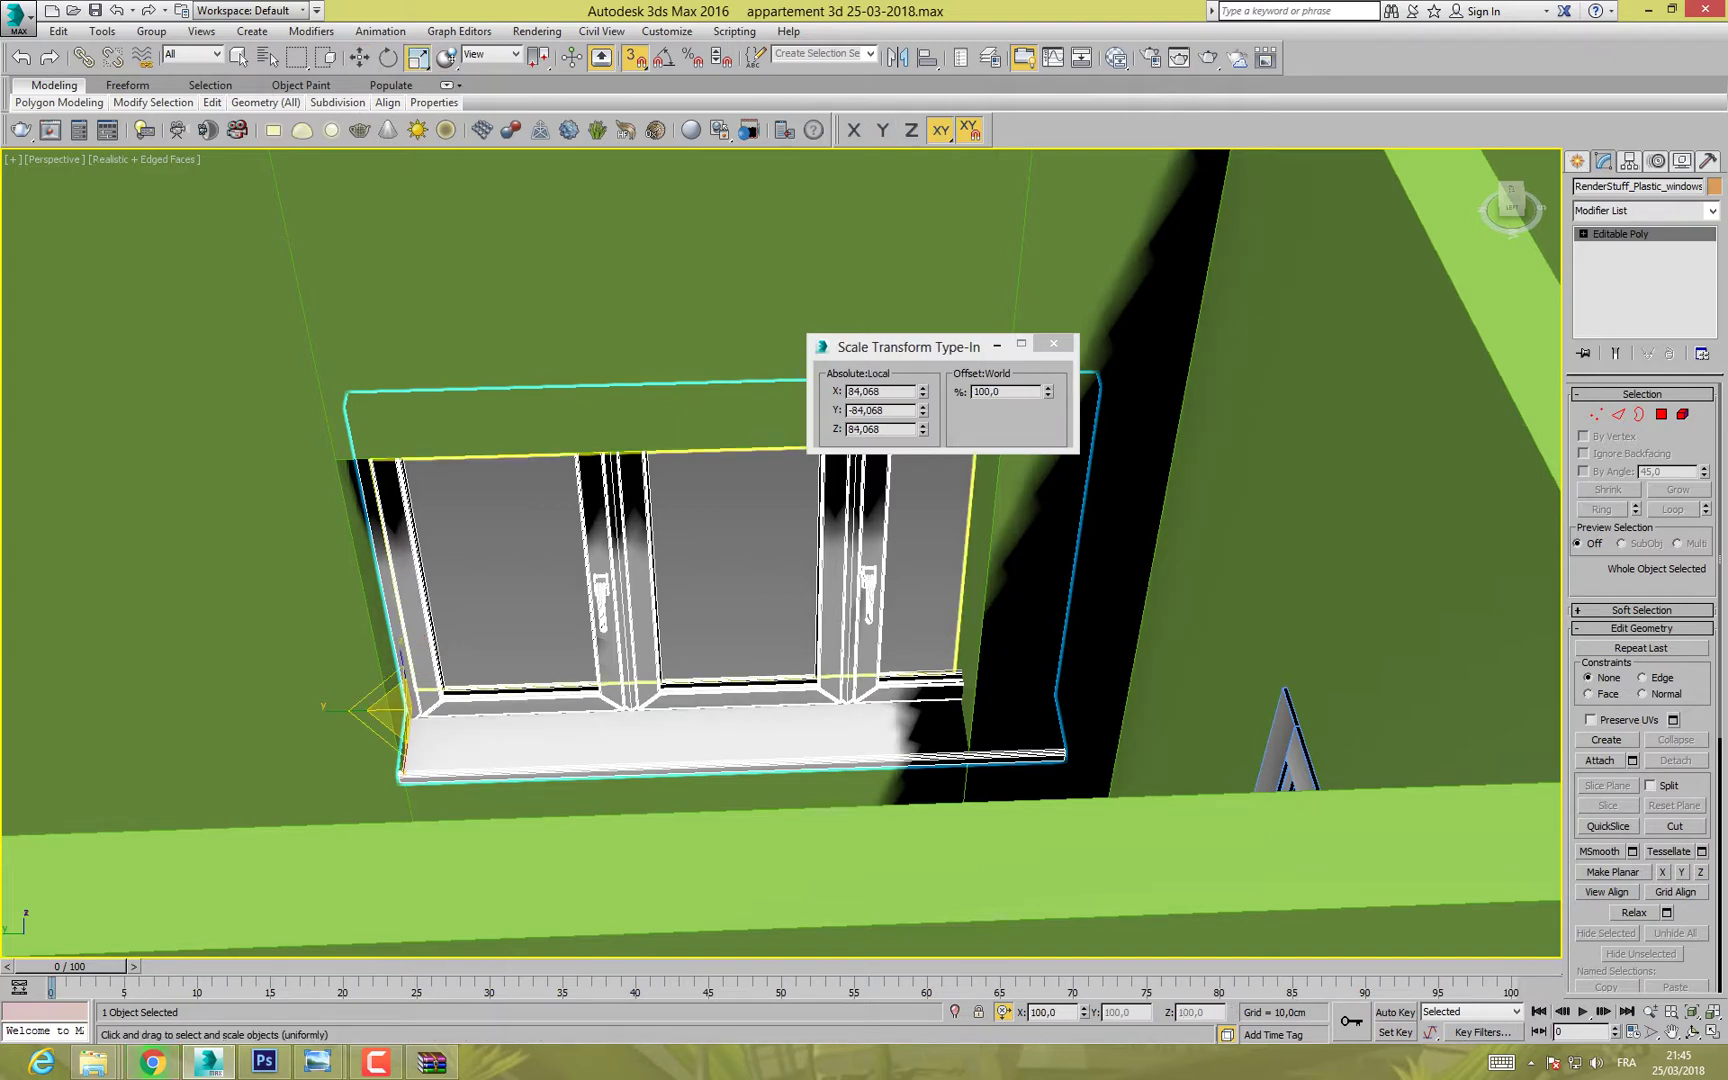
drag(340, 709, 354, 709)
mouse_move(356, 706)
alt+middle_down()
mouse_move(480, 732)
mouse_move(372, 726)
alt+middle_up()
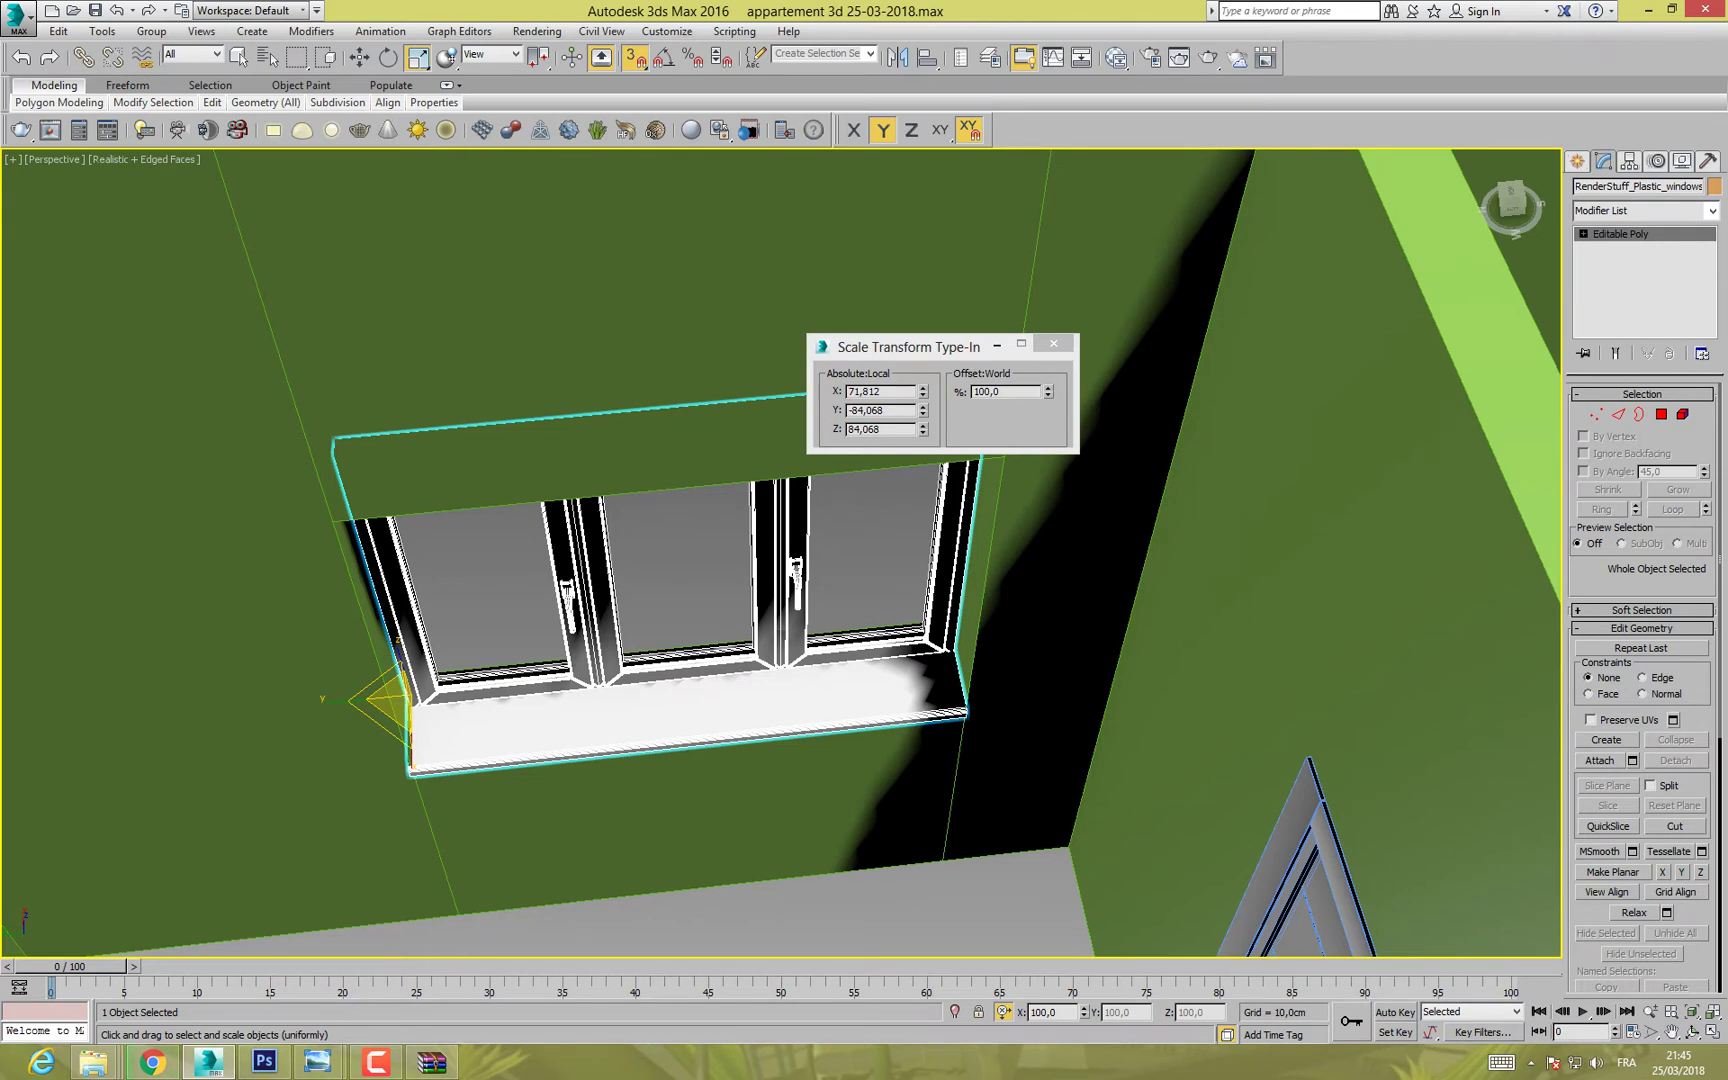
Step: Fine-tune the window copy's local X scale to 72.212 so its frame meets the opening's far edge
click(923, 407)
key(ctrl+z)
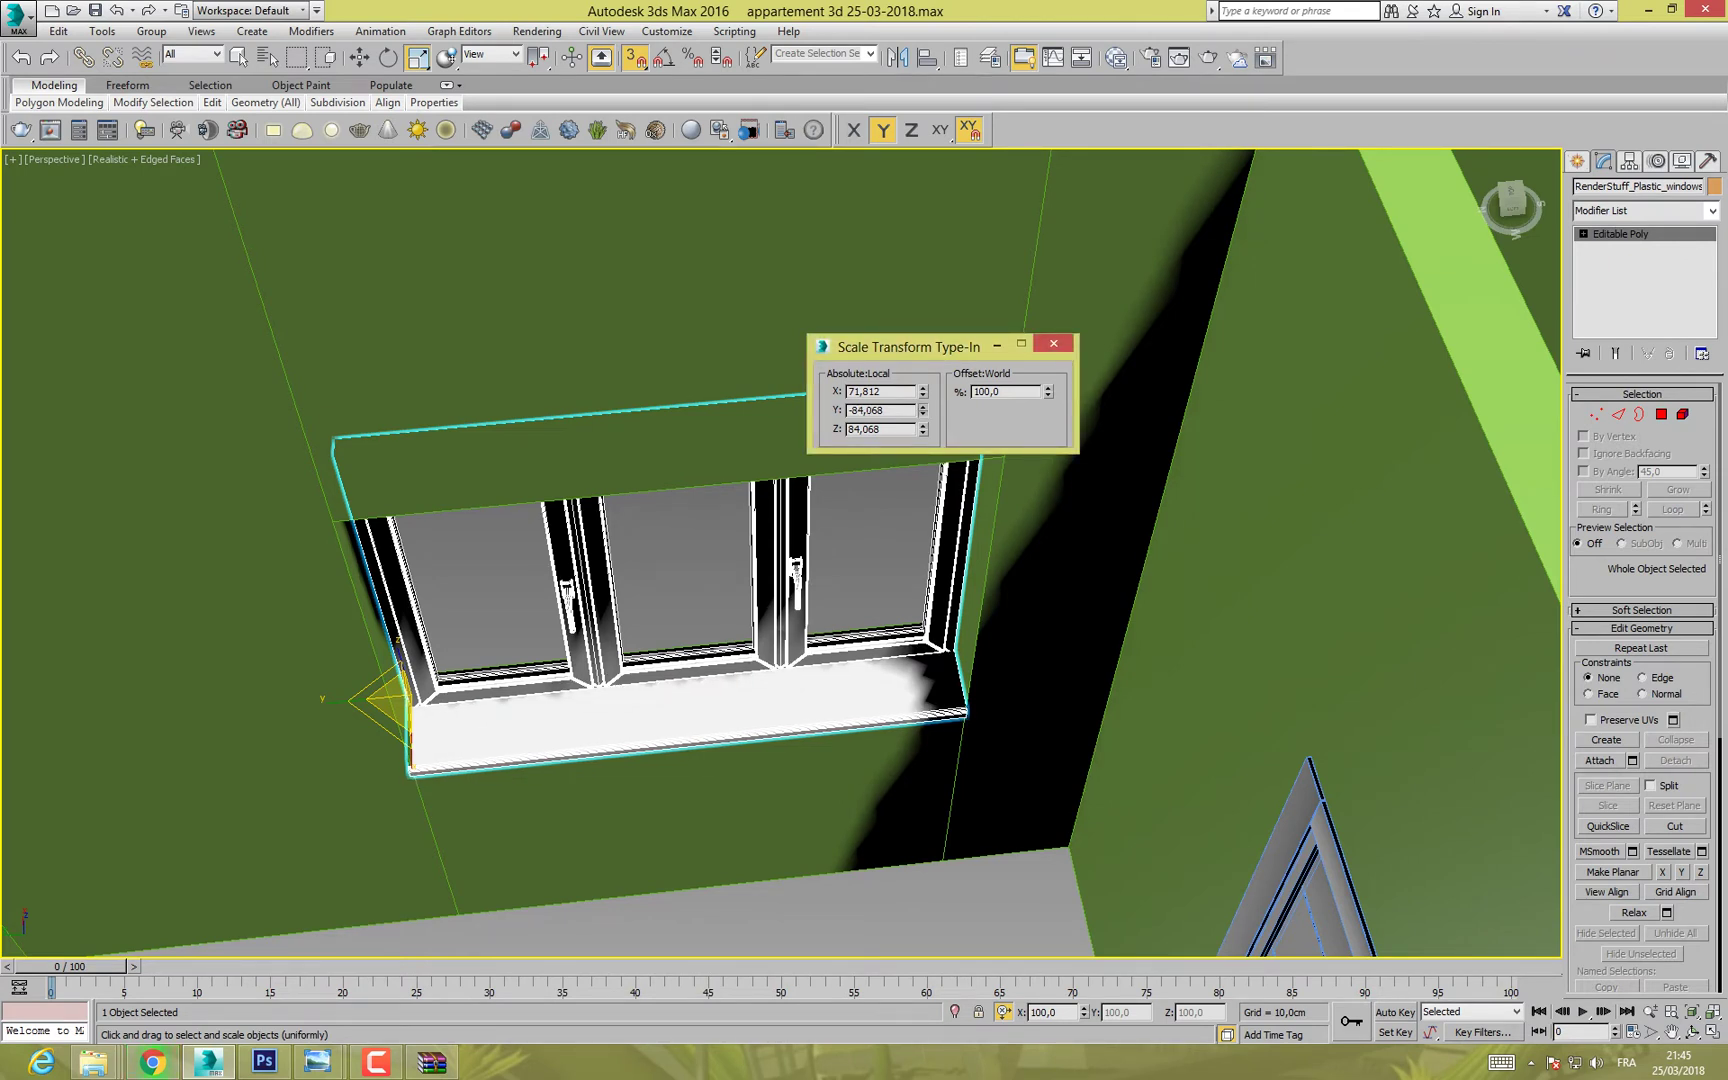
click(923, 388)
click(923, 388)
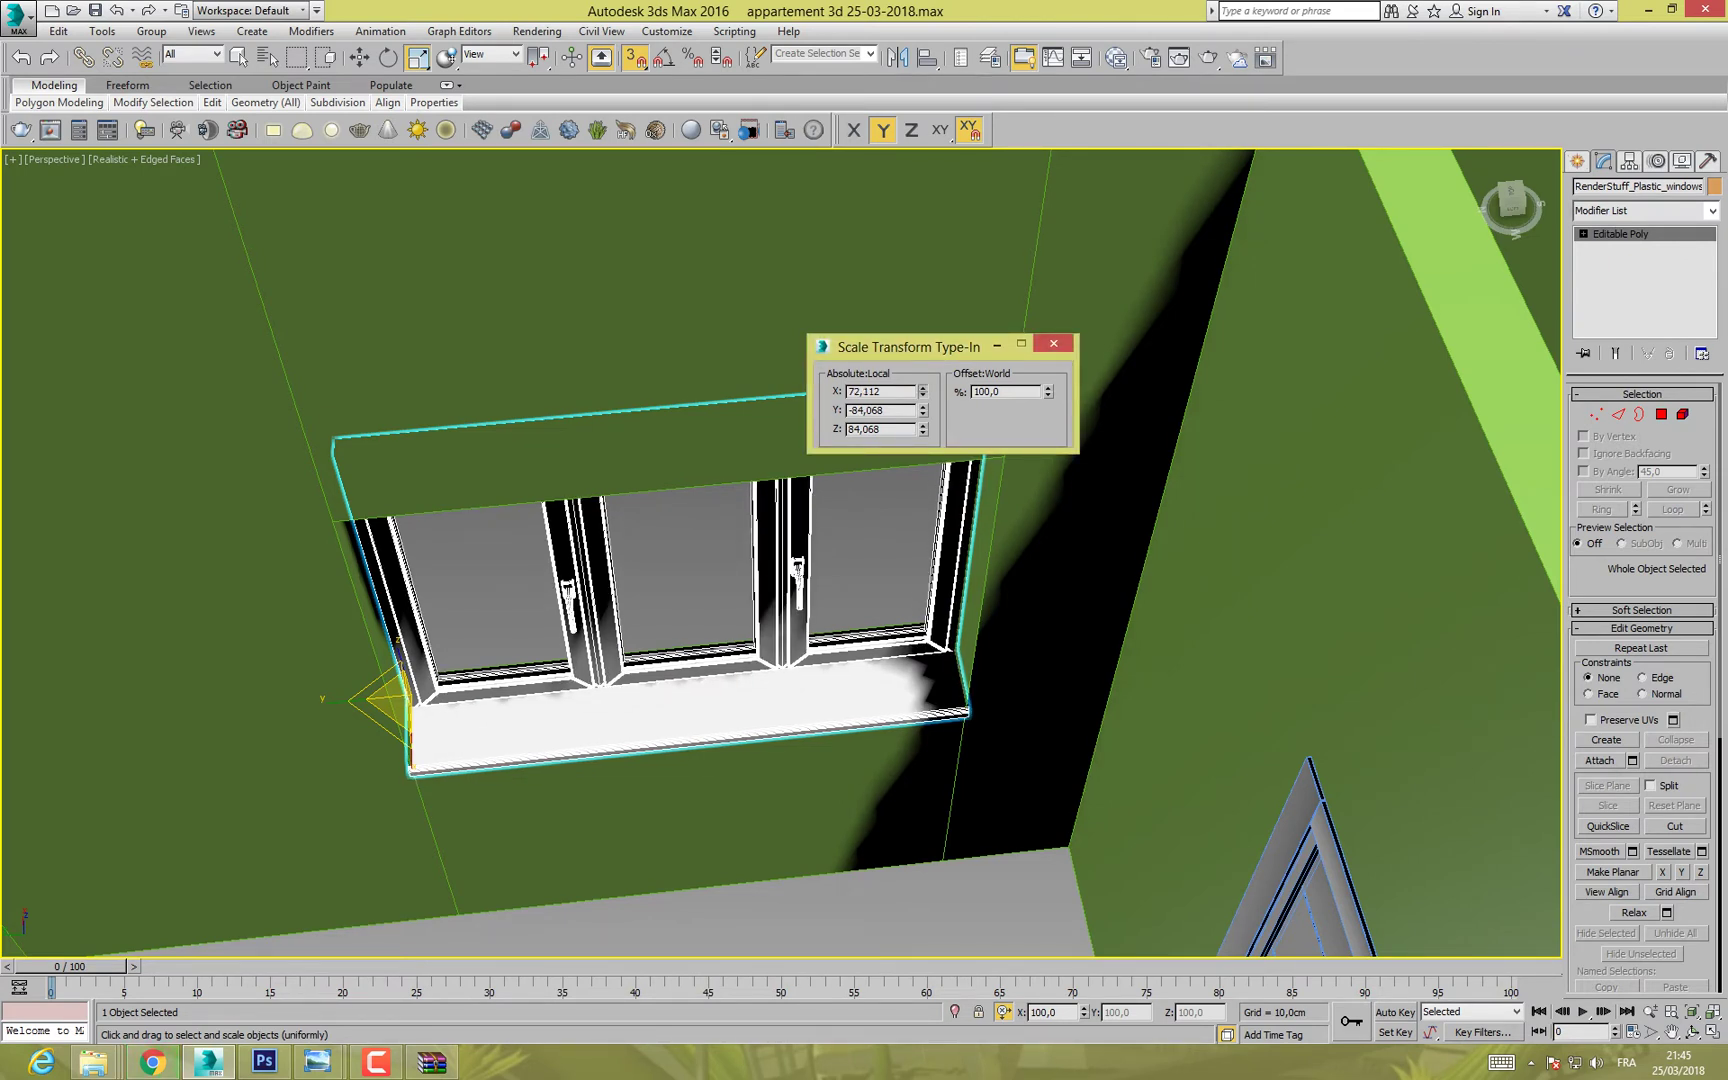
alt+middle_drag(700, 600, 750, 590)
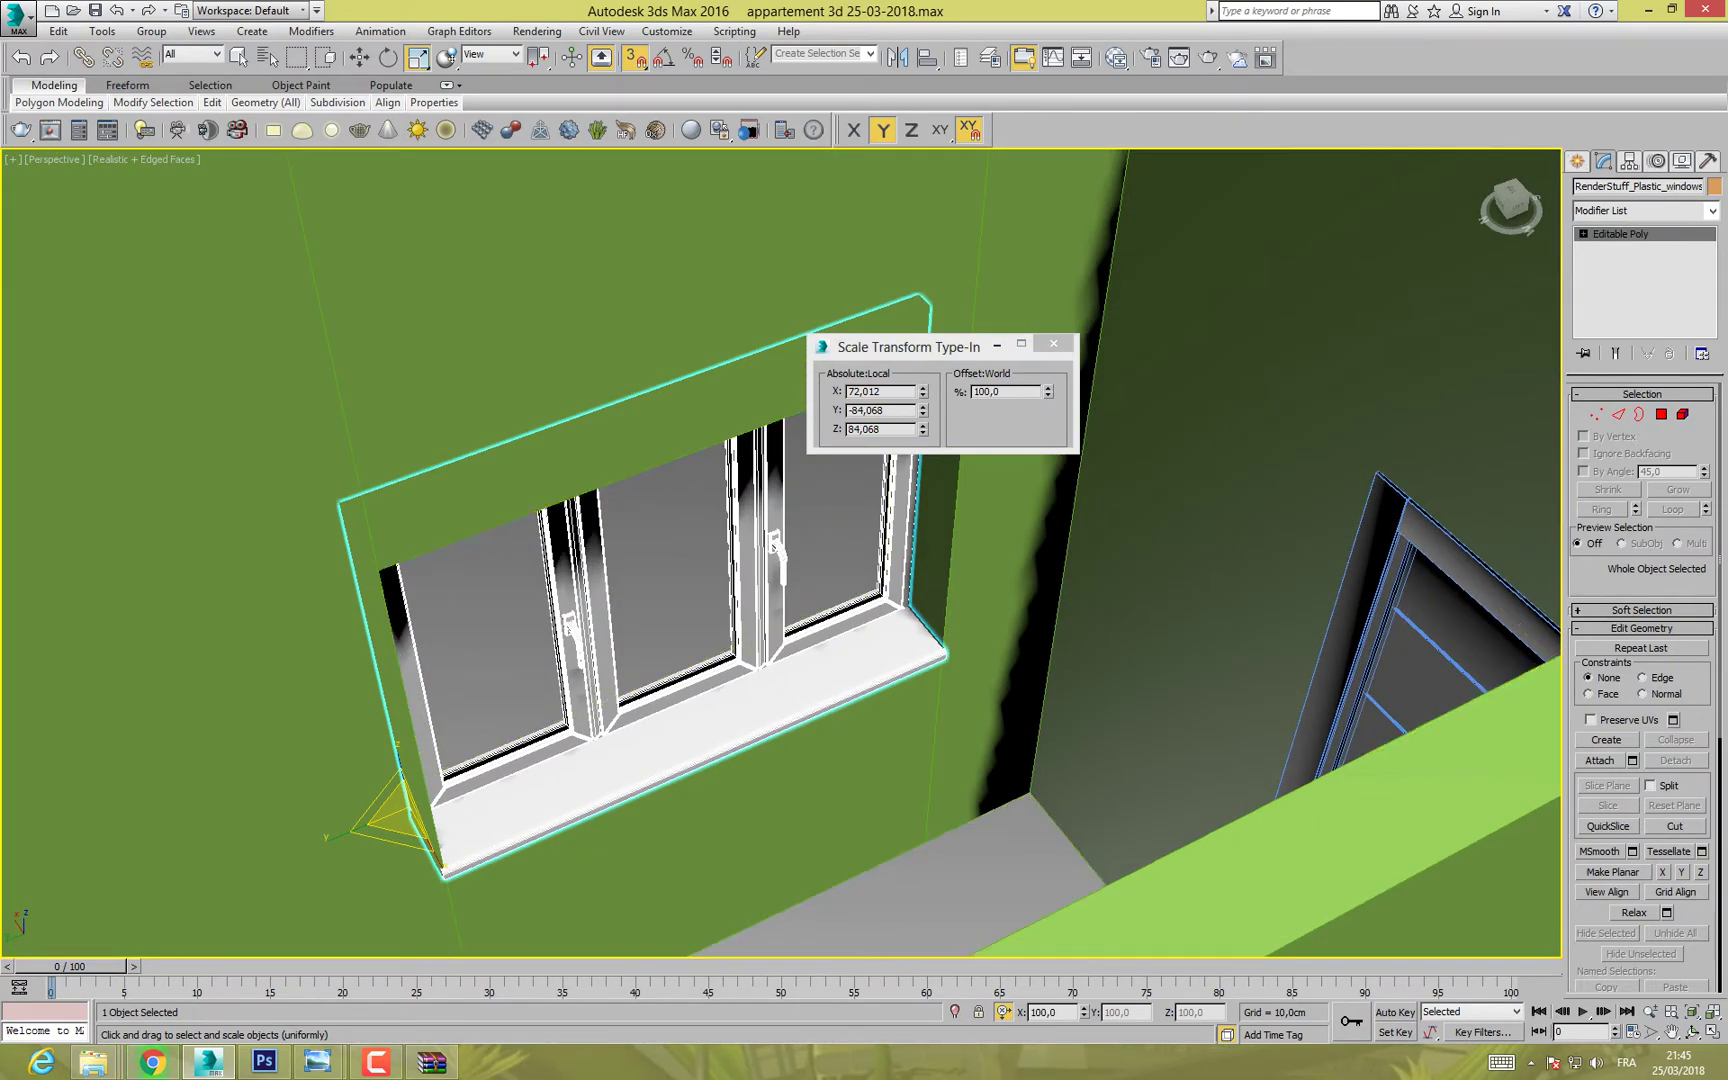
click(923, 388)
click(923, 388)
alt+middle_drag(850, 560, 600, 590)
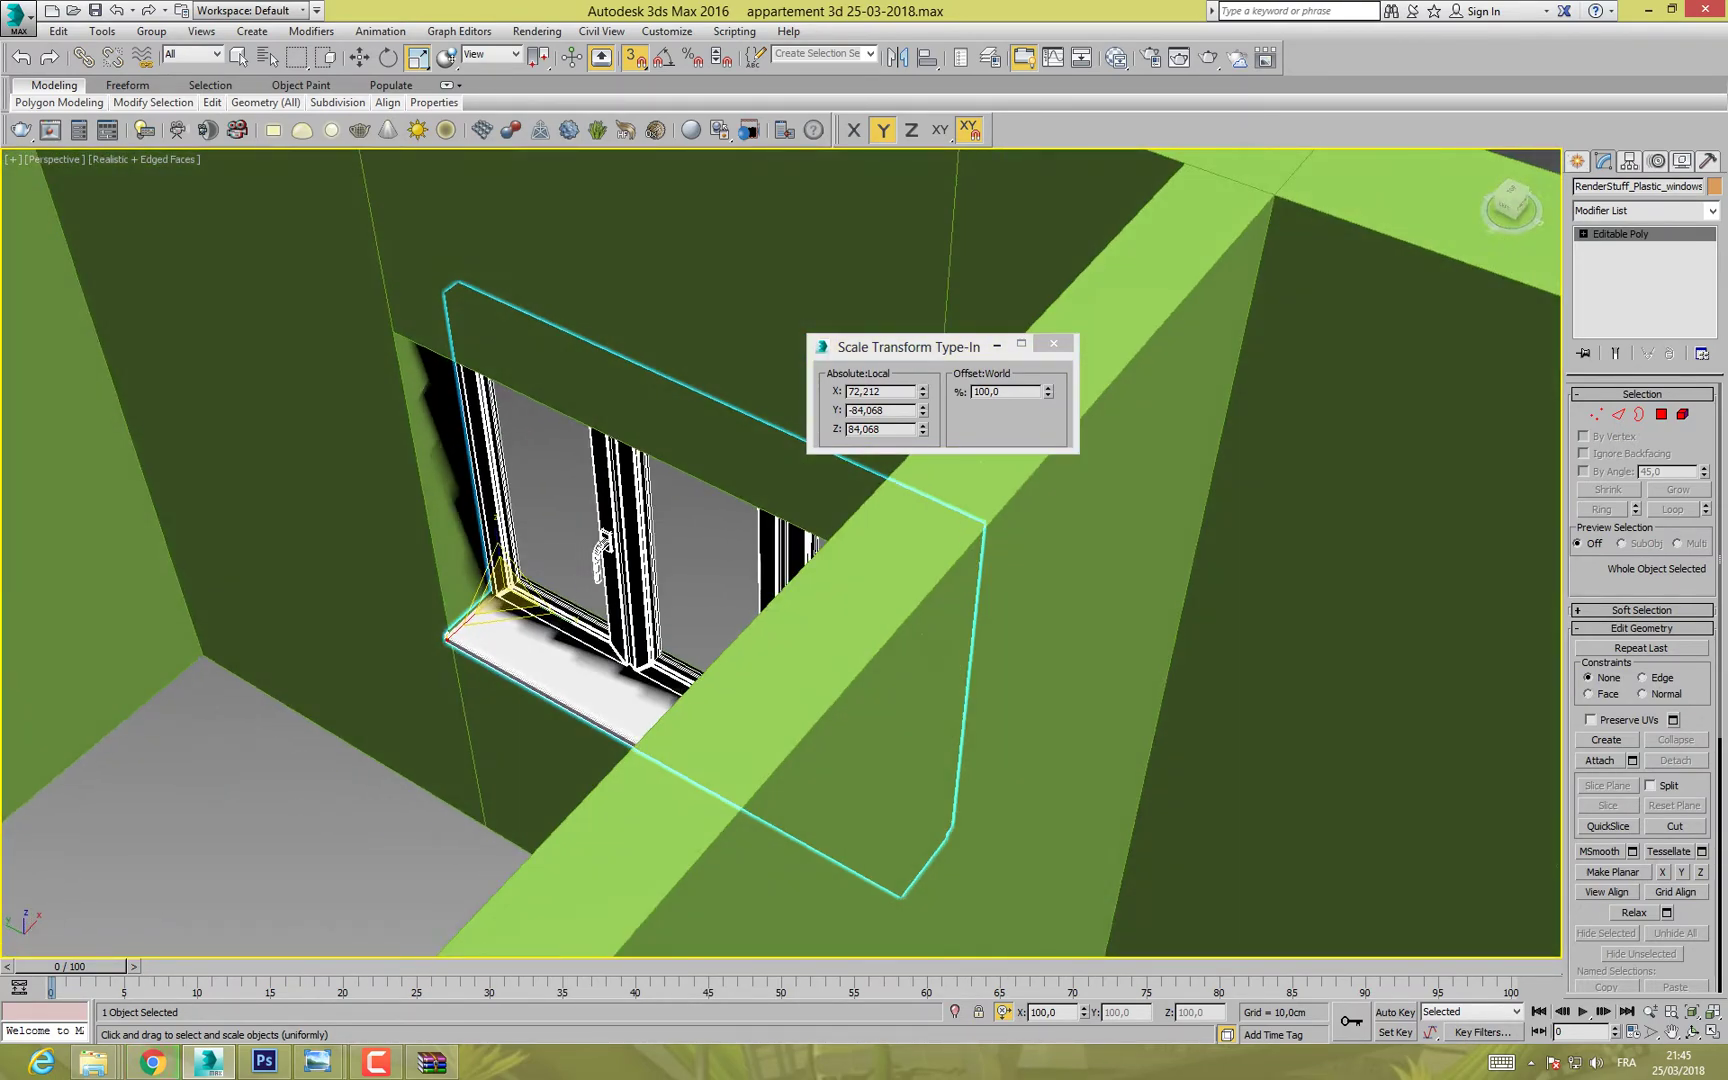
Step: Examine the whole apartment from outside to check how the windows and doors sit in the exterior walls
scroll(780, 580, down, 6)
middle_drag(830, 600, 700, 485)
scroll(830, 600, down, 5)
middle_drag(850, 600, 870, 425)
middle_drag(870, 425, 790, 500)
alt+middle_drag(680, 520, 790, 520)
scroll(785, 520, up, 4)
alt+middle_drag(430, 480, 846, 554)
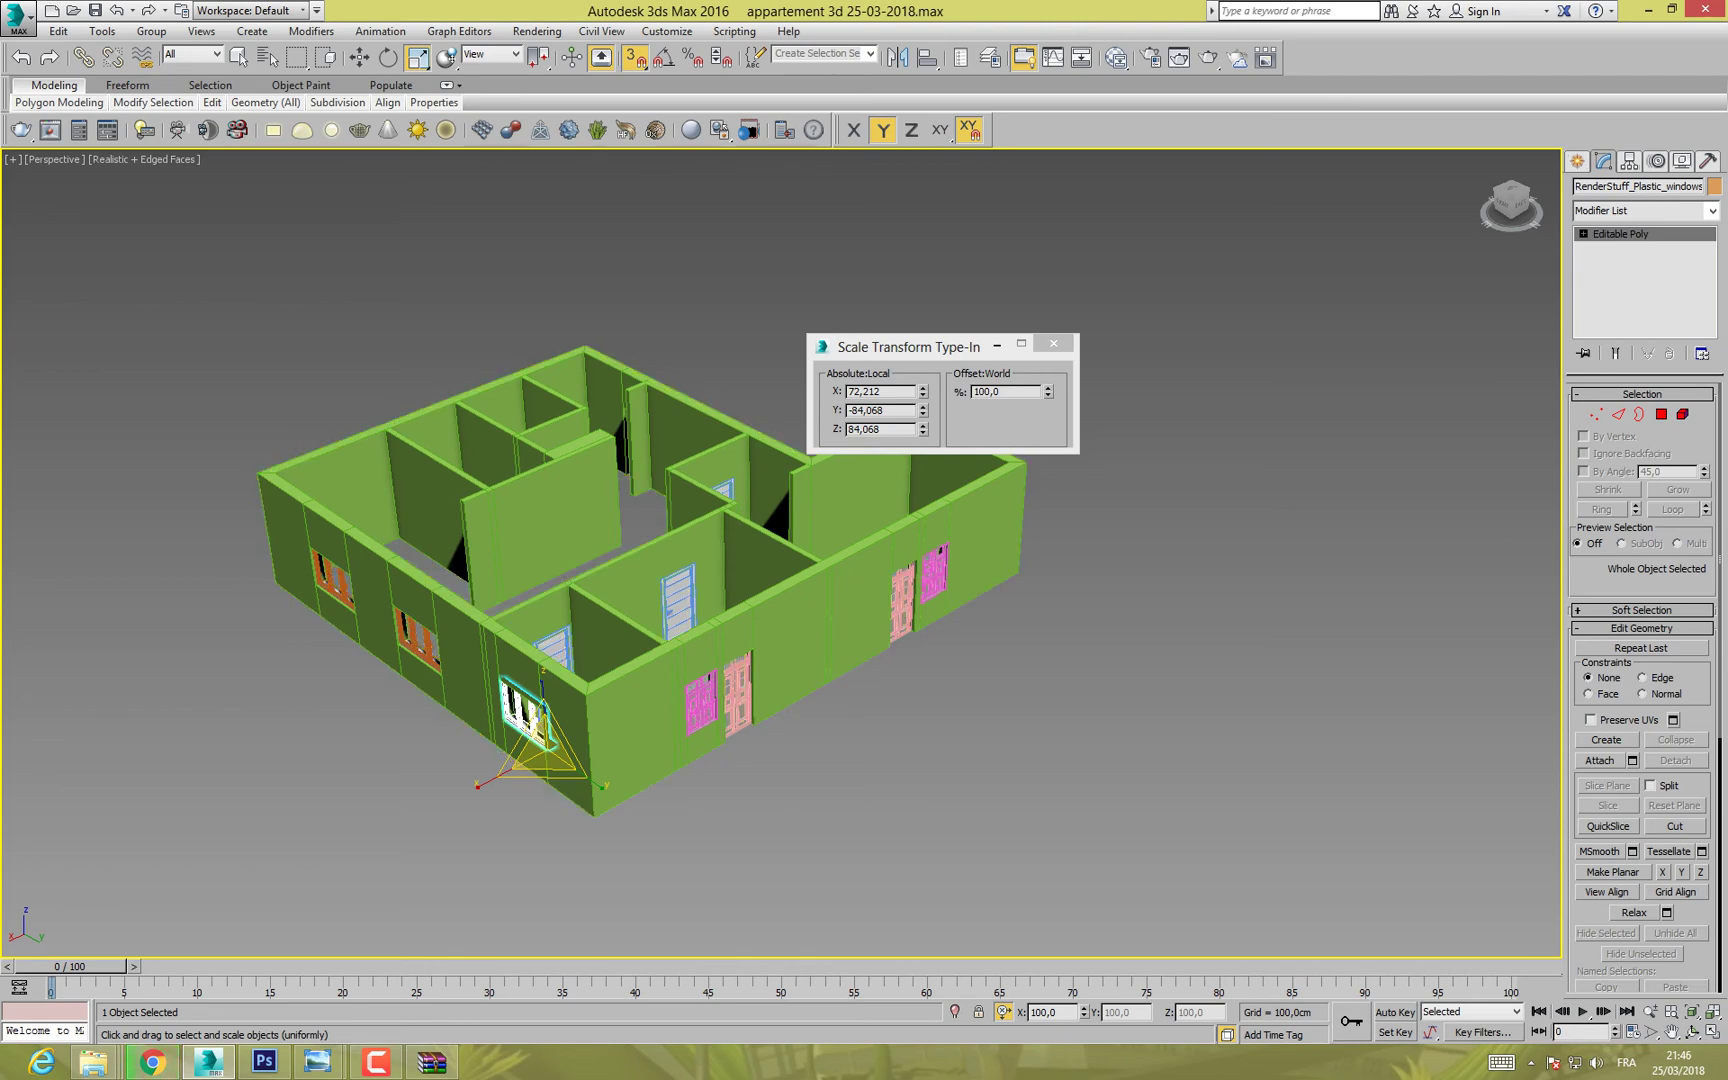
scroll(742, 686, up, 3)
scroll(800, 690, down, 2)
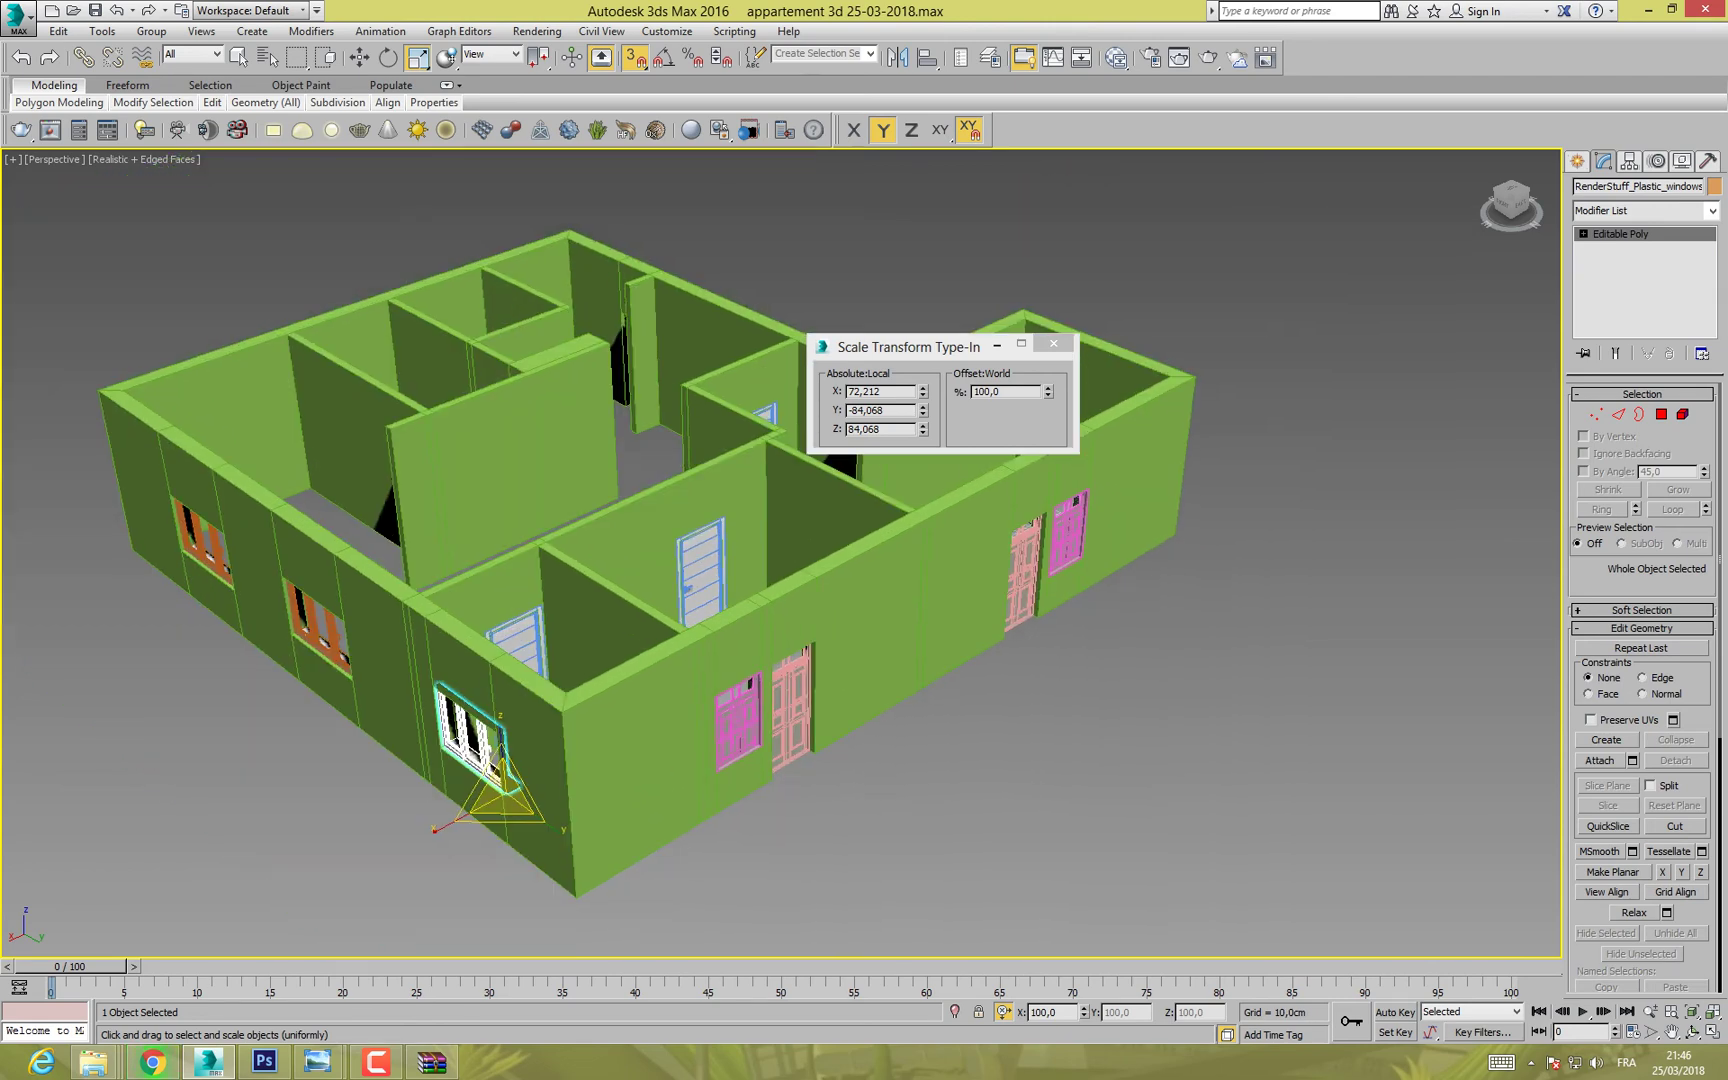
middle_drag(784, 704, 815, 691)
click(376, 1062)
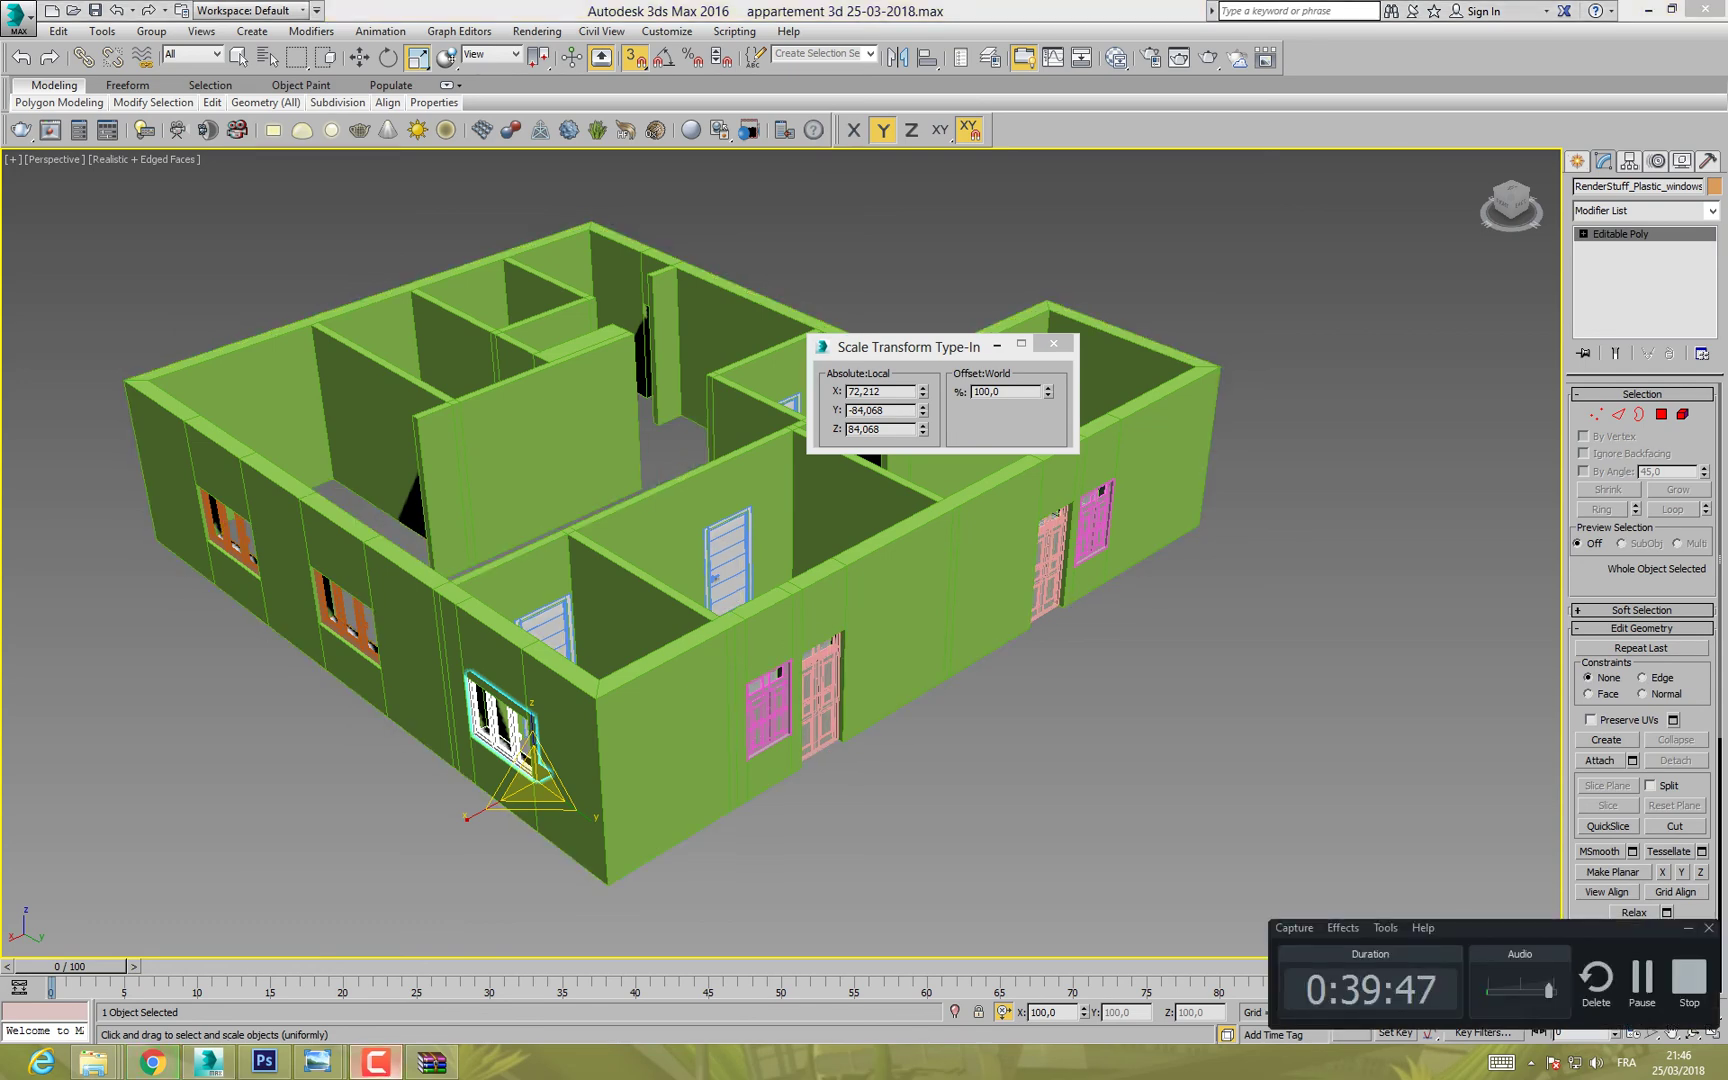